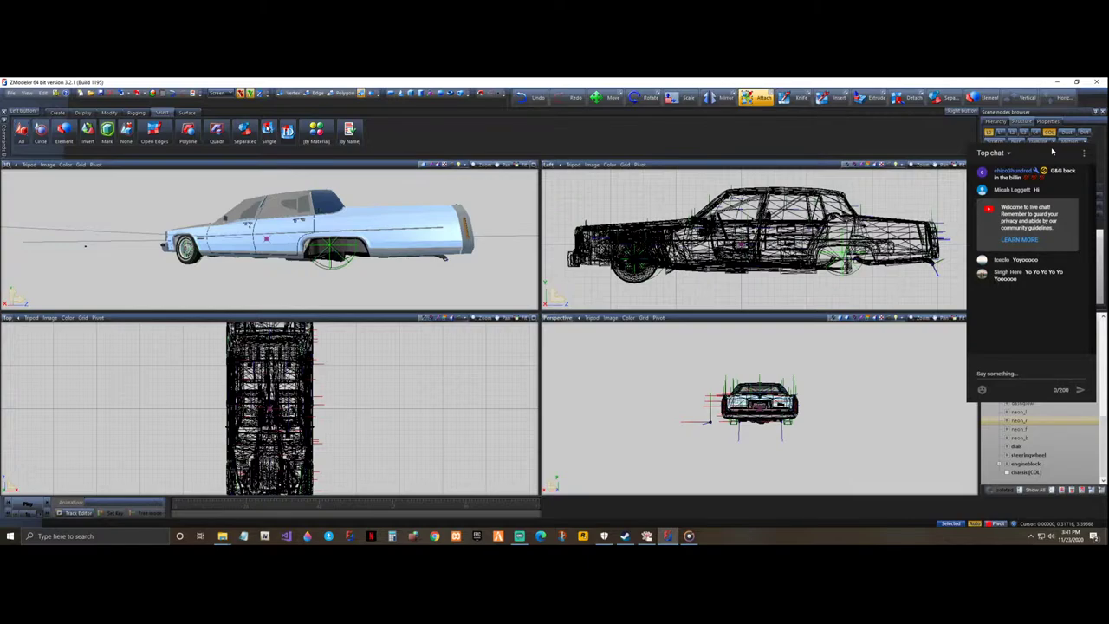
pyautogui.hotkey('alt', 'F4')
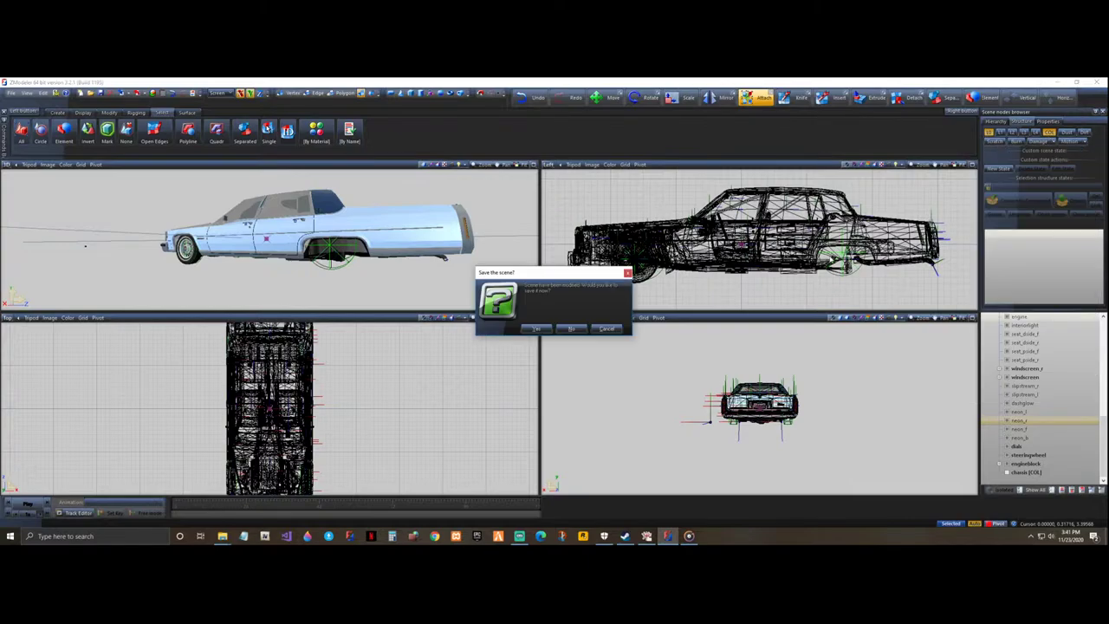
pyautogui.click(627, 274)
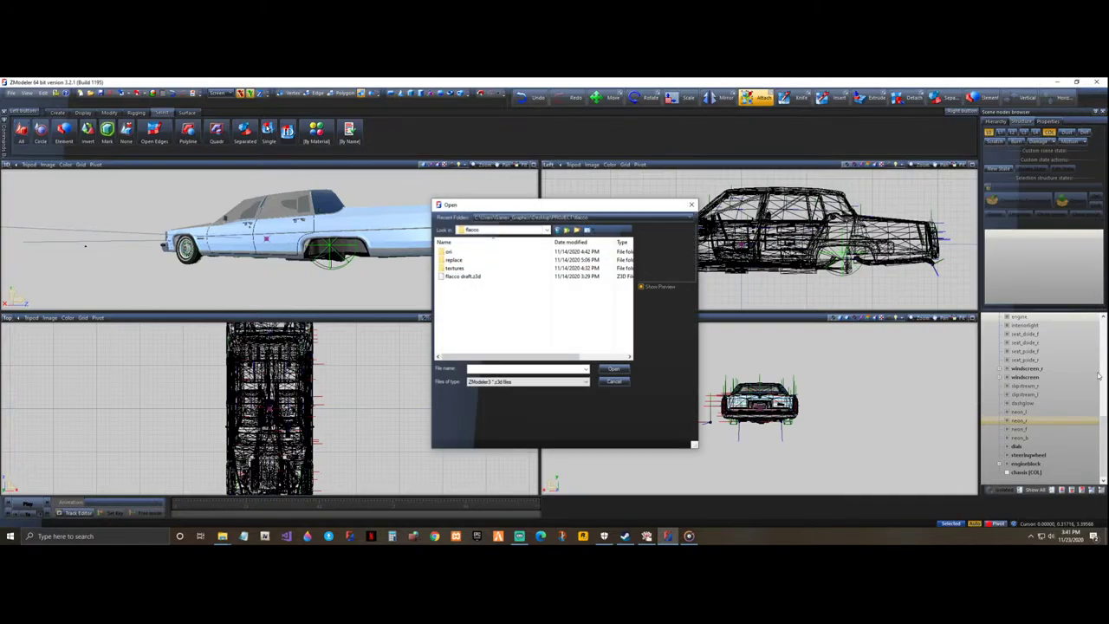
pyautogui.click(691, 205)
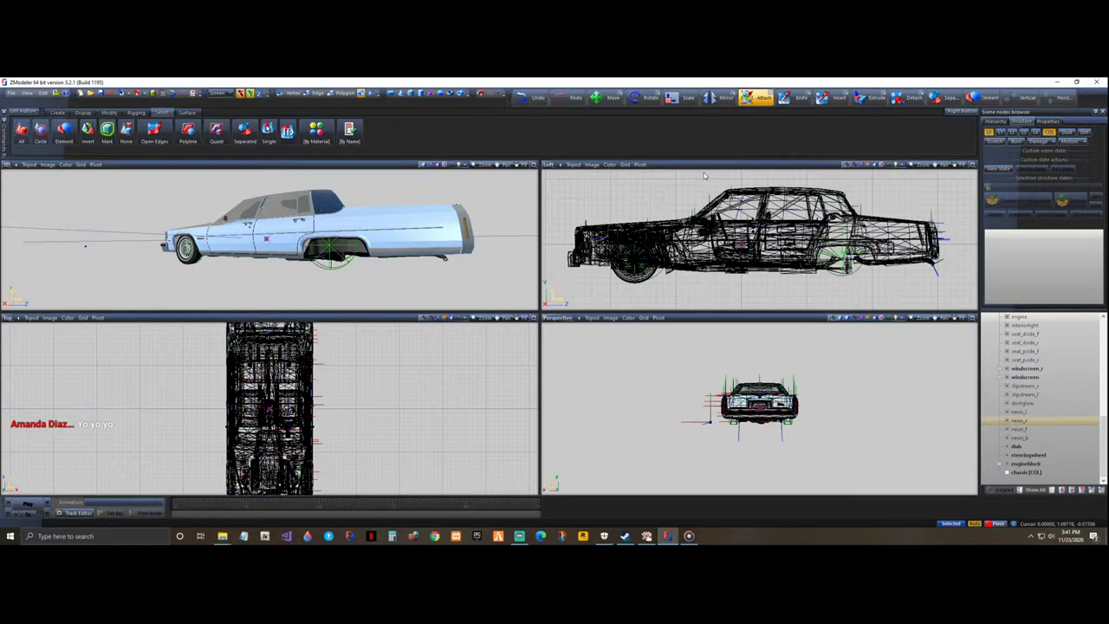
# - Examine the car's exterior from the side and front in an enlarged 3D view, and restore the four-view layout
pyautogui.scroll(5, 1042, 466)
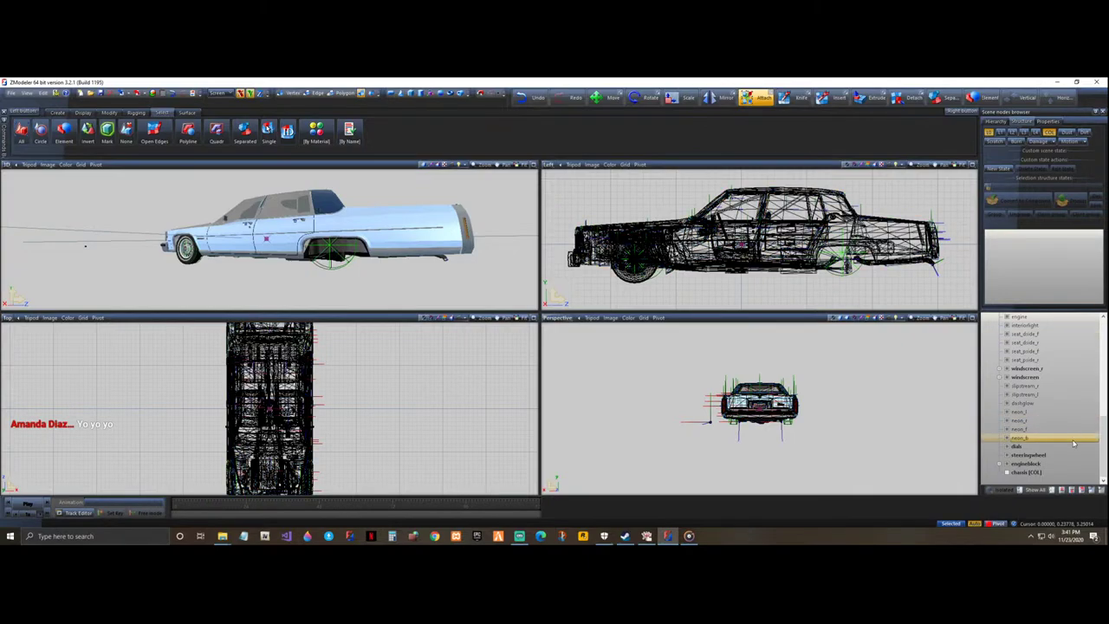
pyautogui.scroll(5, 1042, 466)
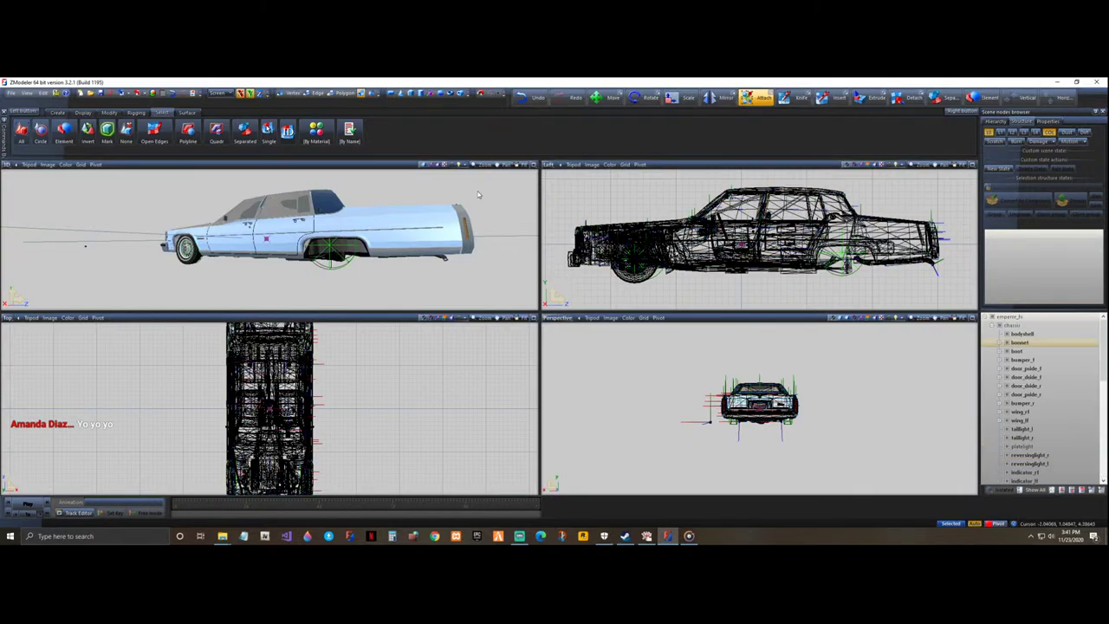
pyautogui.click(533, 164)
pyautogui.moveTo(533, 460)
pyautogui.mouseDown(button='middle')
pyautogui.moveTo(606, 459)
pyautogui.moveTo(544, 466)
pyautogui.mouseUp(button='middle')
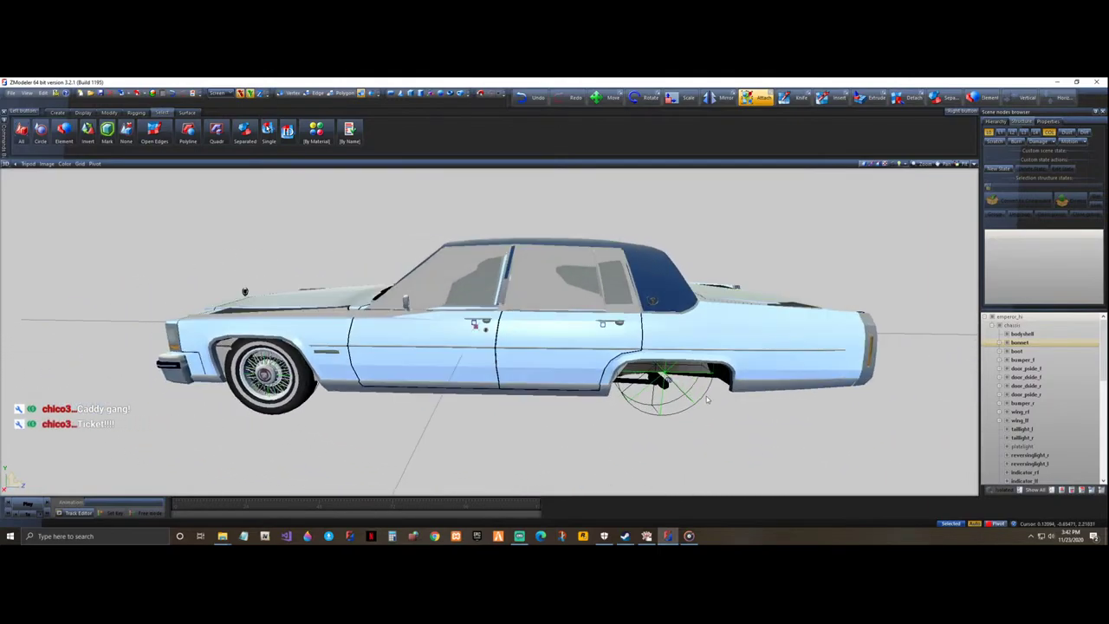
pyautogui.moveTo(714, 443)
pyautogui.mouseDown(button='middle')
pyautogui.moveTo(683, 431)
pyautogui.moveTo(658, 440)
pyautogui.moveTo(724, 442)
pyautogui.mouseUp(button='middle')
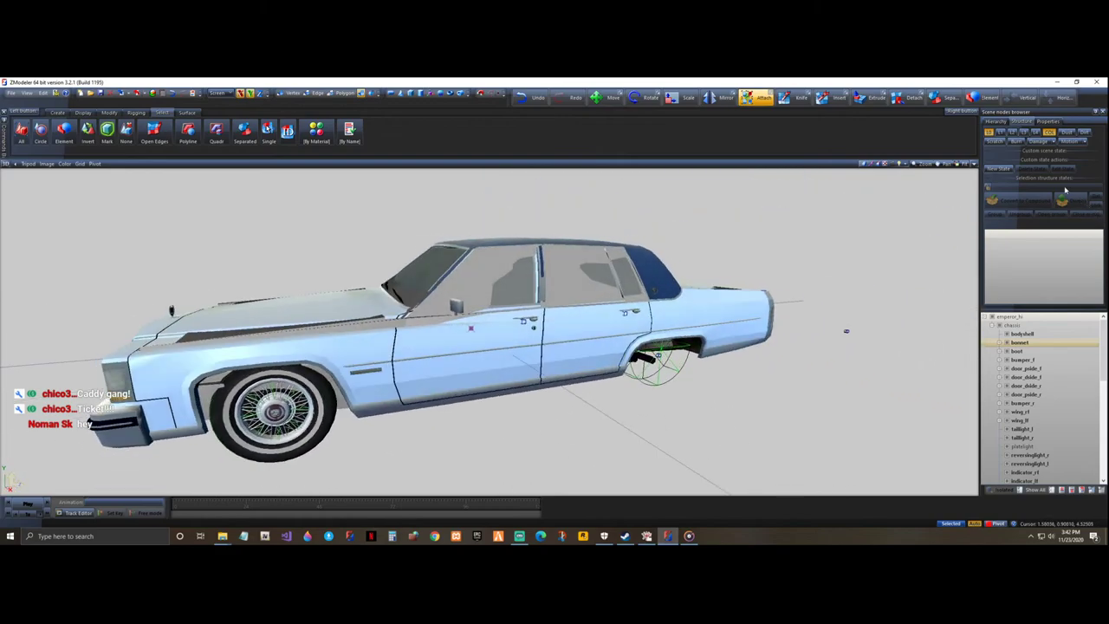
pyautogui.click(973, 165)
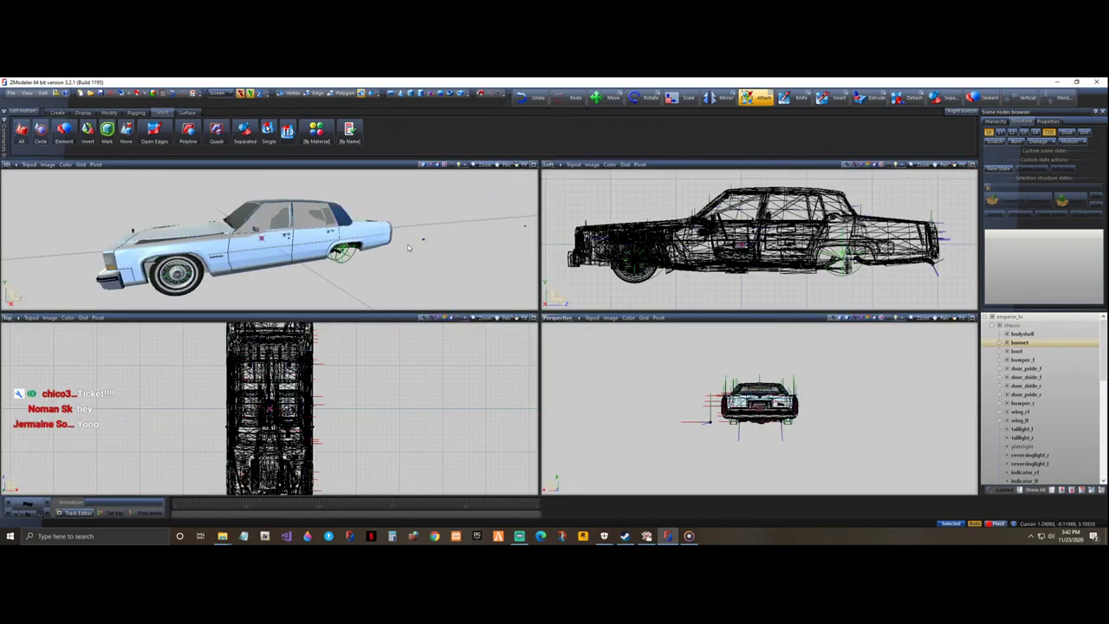
pyautogui.moveTo(406, 270); pyautogui.dragTo(410, 267, button='middle')
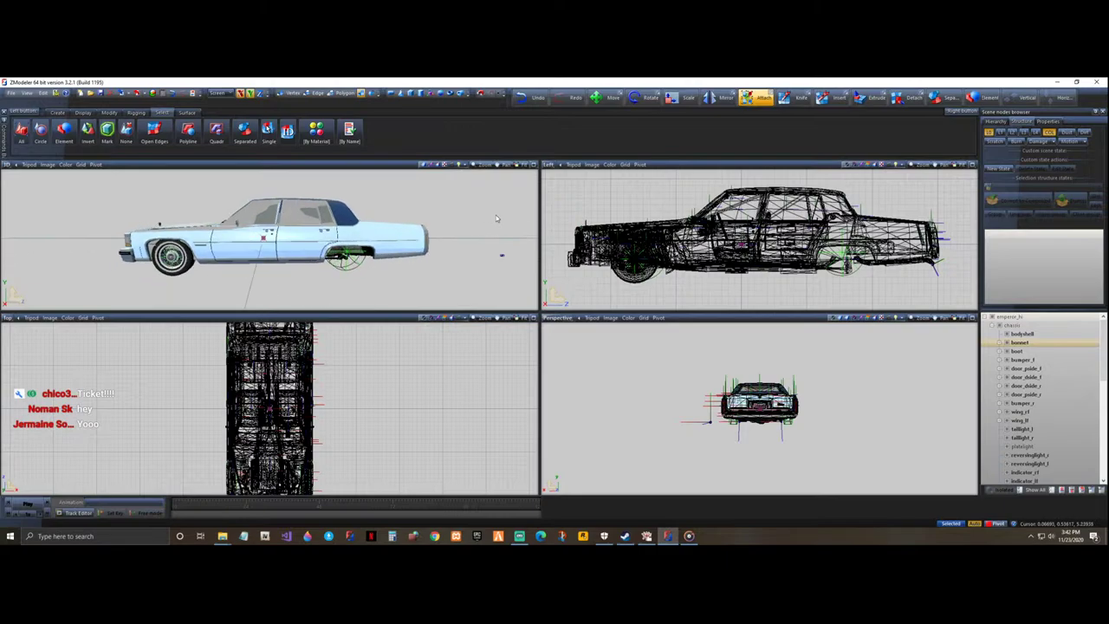
pyautogui.moveTo(495, 218); pyautogui.dragTo(495, 219, button='middle')
pyautogui.scroll(2, 258, 255)
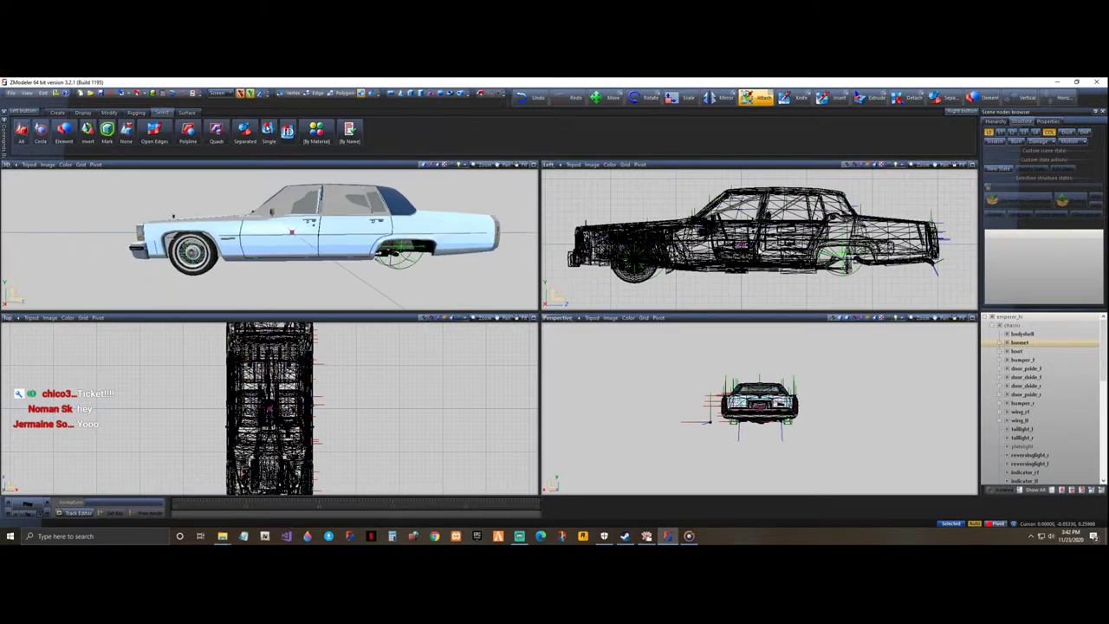
# - Review the chassis child nodes in the scene hierarchy, including the contents of engineblock, and the car's front in the 3D view
pyautogui.scroll(-5, 1030, 404)
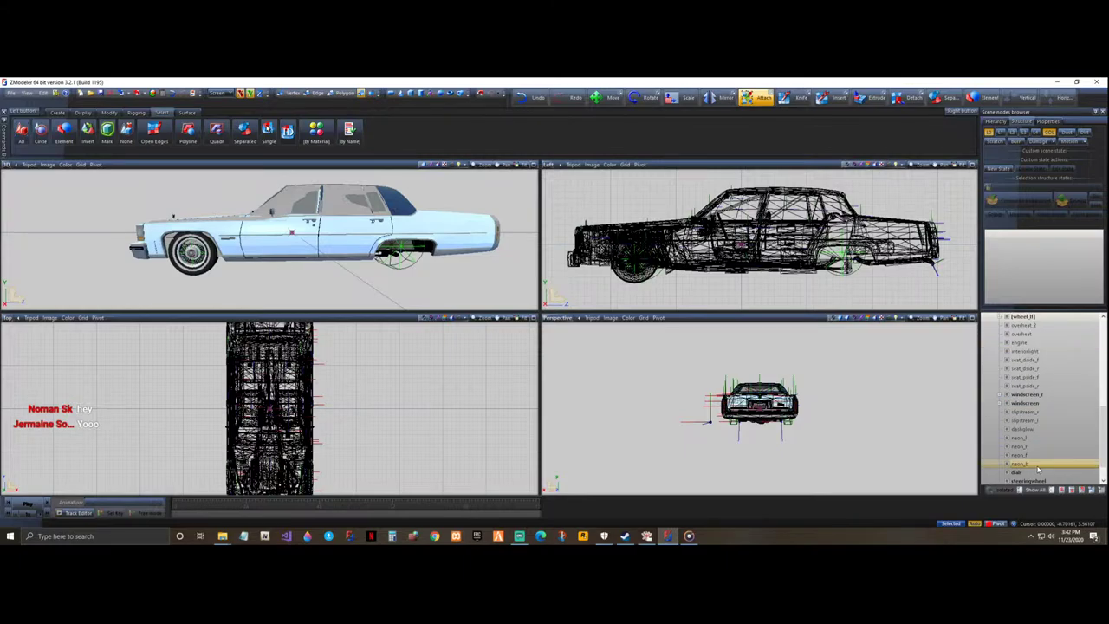
pyautogui.scroll(5, 1035, 433)
pyautogui.click(940, 245)
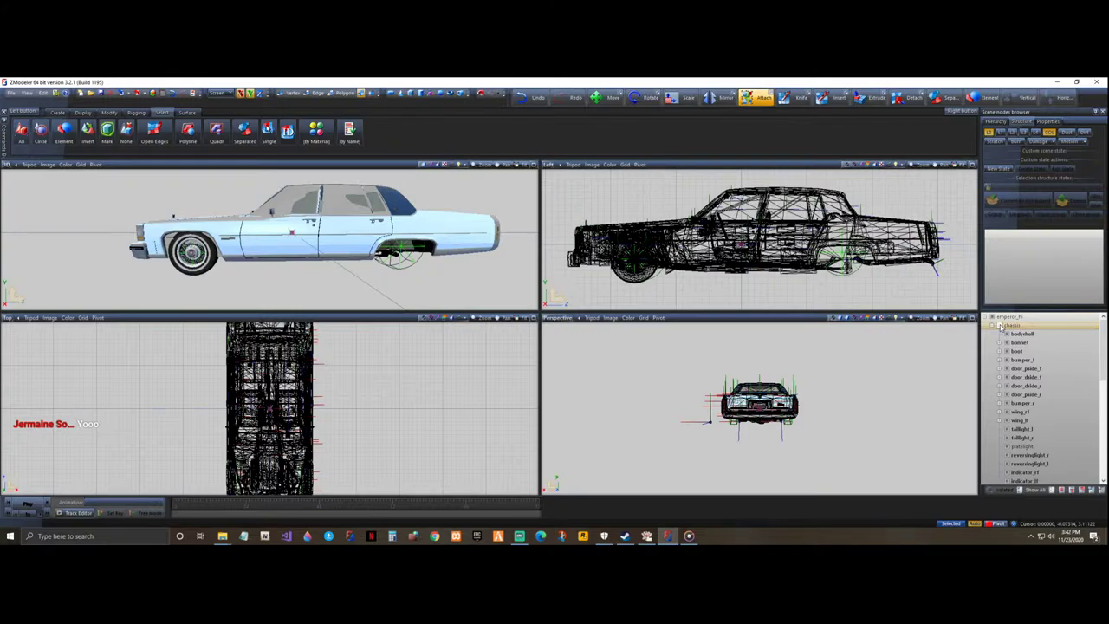
pyautogui.scroll(-5, 1005, 329)
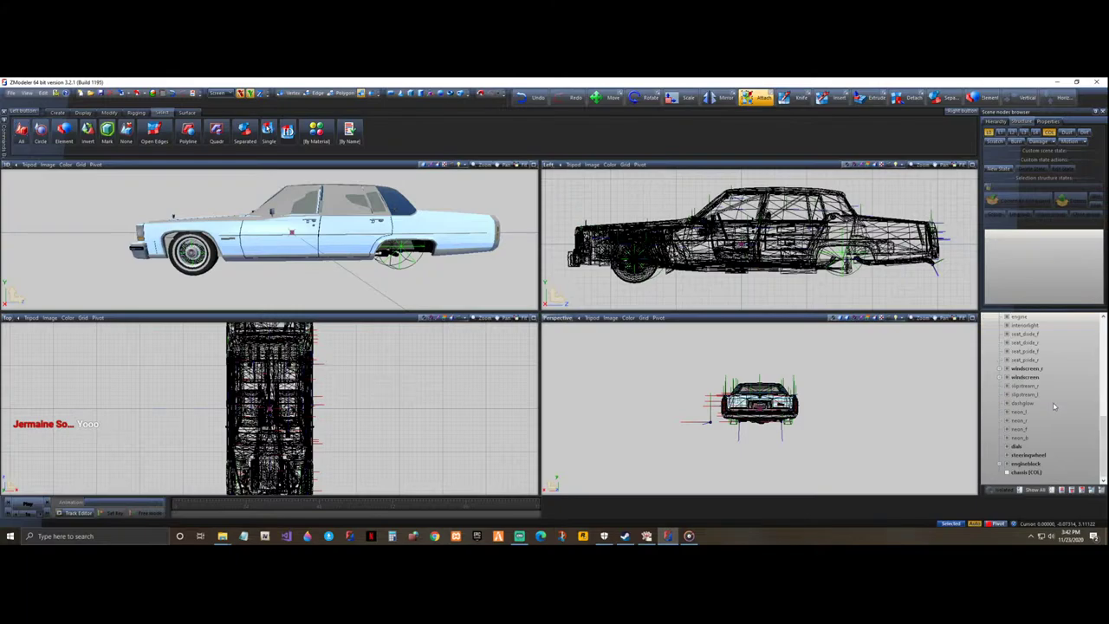
pyautogui.click(1000, 465)
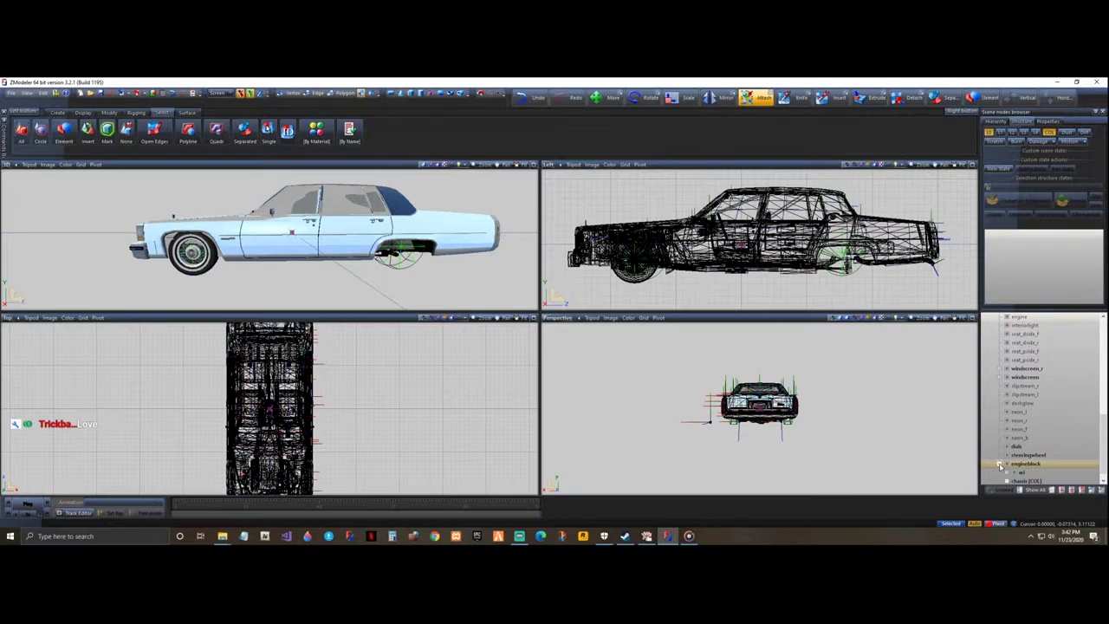
pyautogui.scroll(3, 1031, 456)
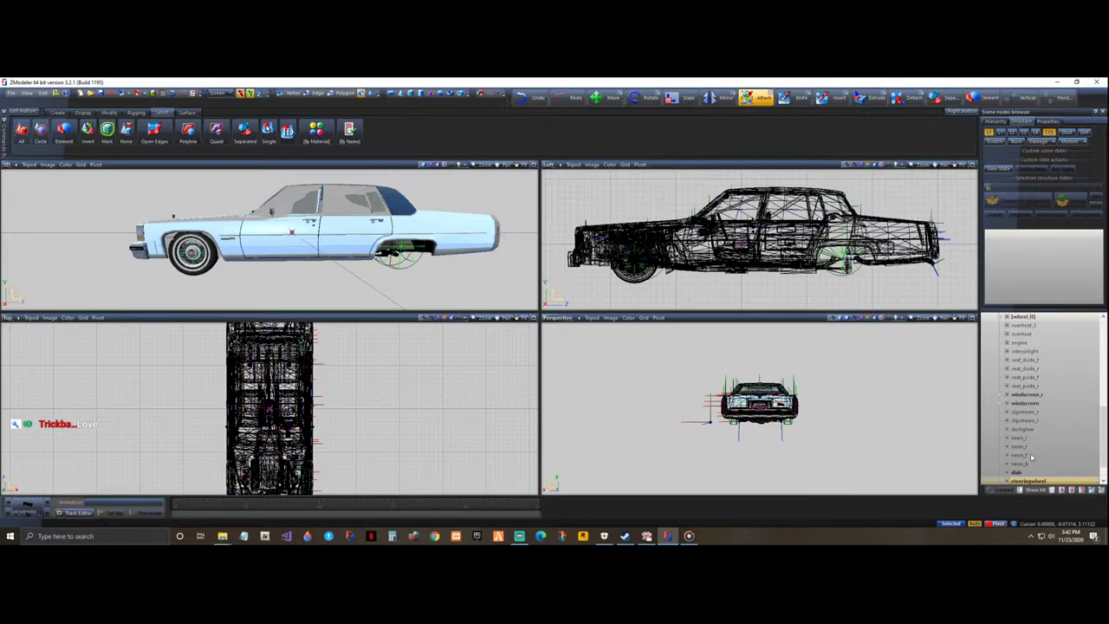
pyautogui.scroll(5, 1030, 455)
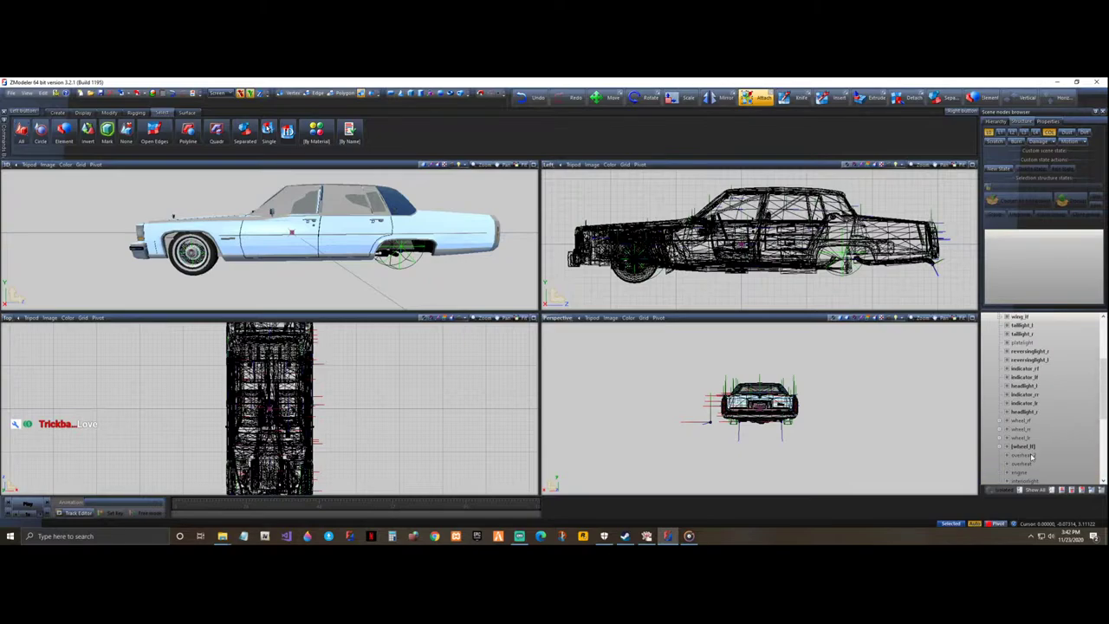
pyautogui.scroll(2, 1031, 456)
pyautogui.scroll(2, 1031, 456)
pyautogui.click(1031, 455)
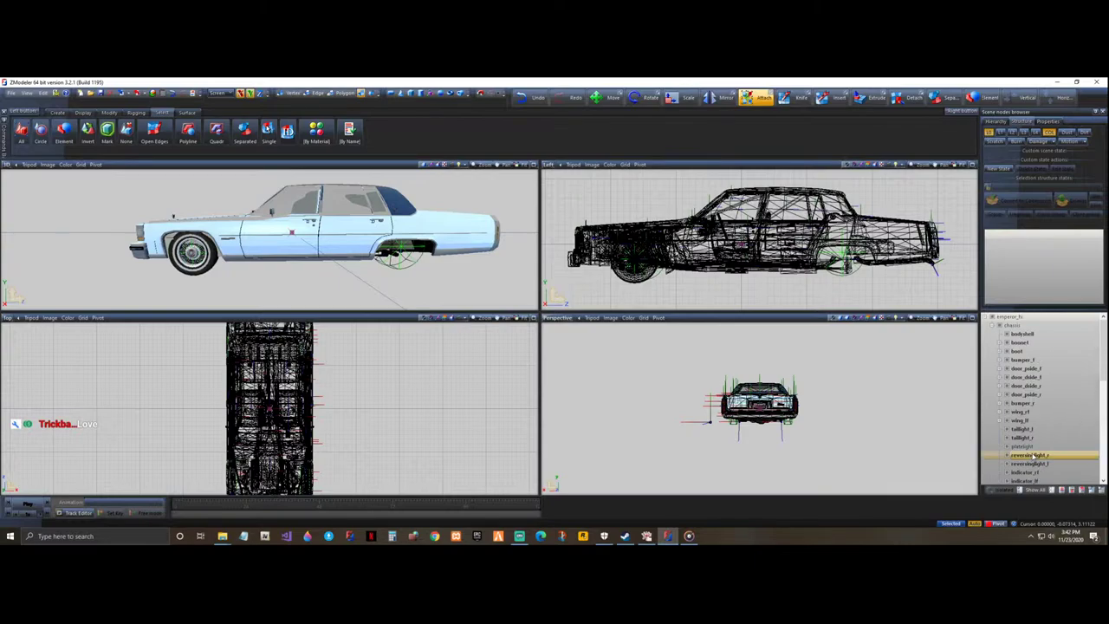
pyautogui.hotkey('ctrl', 'z')
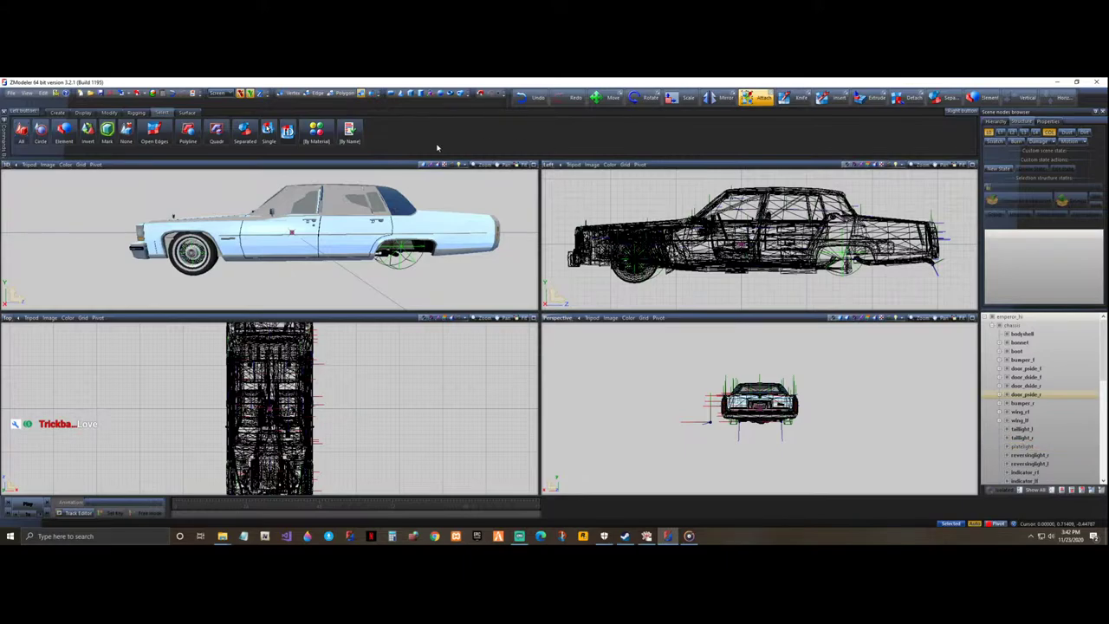
pyautogui.moveTo(436, 223); pyautogui.dragTo(448, 226, button='middle')
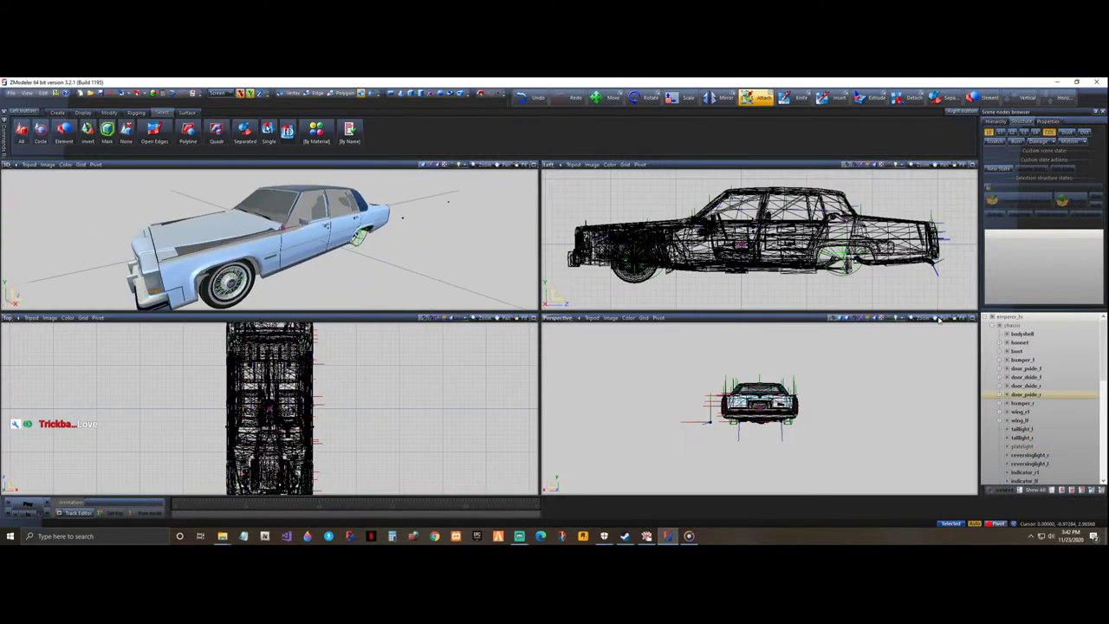
pyautogui.click(1017, 420)
pyautogui.press('Down')
pyautogui.press('Down')
pyautogui.press('Down')
pyautogui.scroll(-4, 1022, 424)
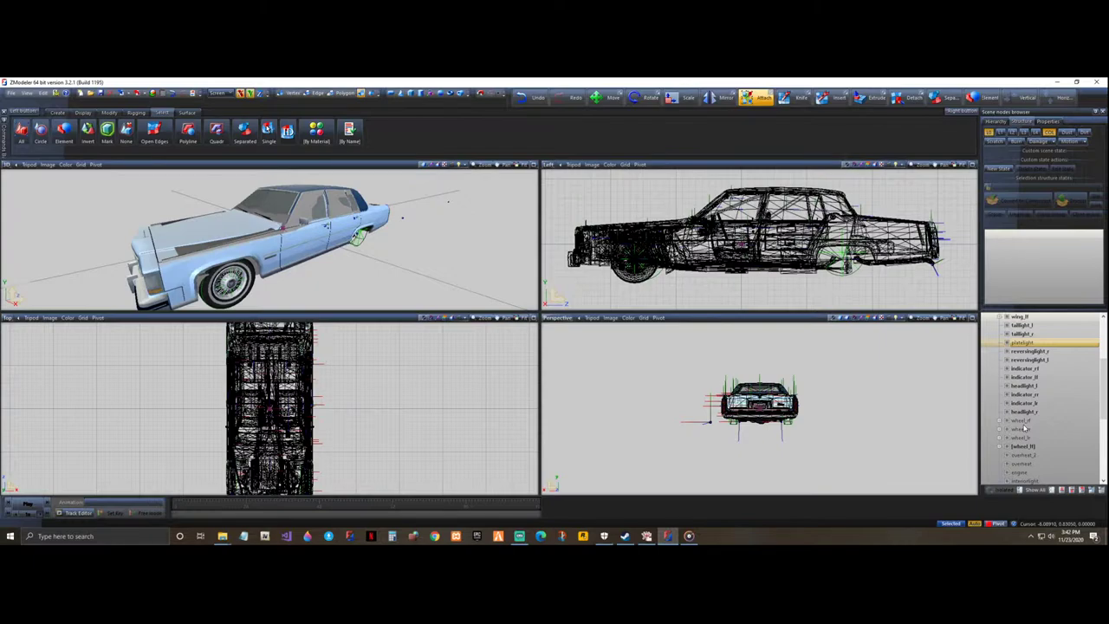
pyautogui.scroll(-6, 1024, 427)
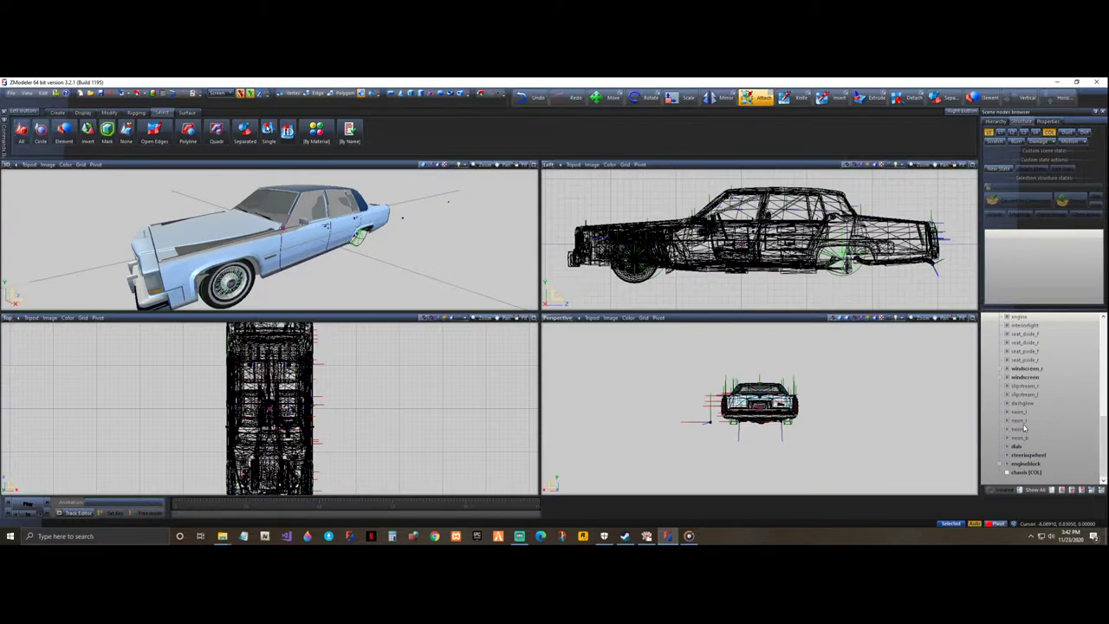
pyautogui.scroll(7, 1023, 425)
# - Expand door_pside_f and its window_rf node, and hide the window_rf [COL] collision mesh
pyautogui.click(1024, 368)
pyautogui.click(1000, 370)
pyautogui.click(1006, 379)
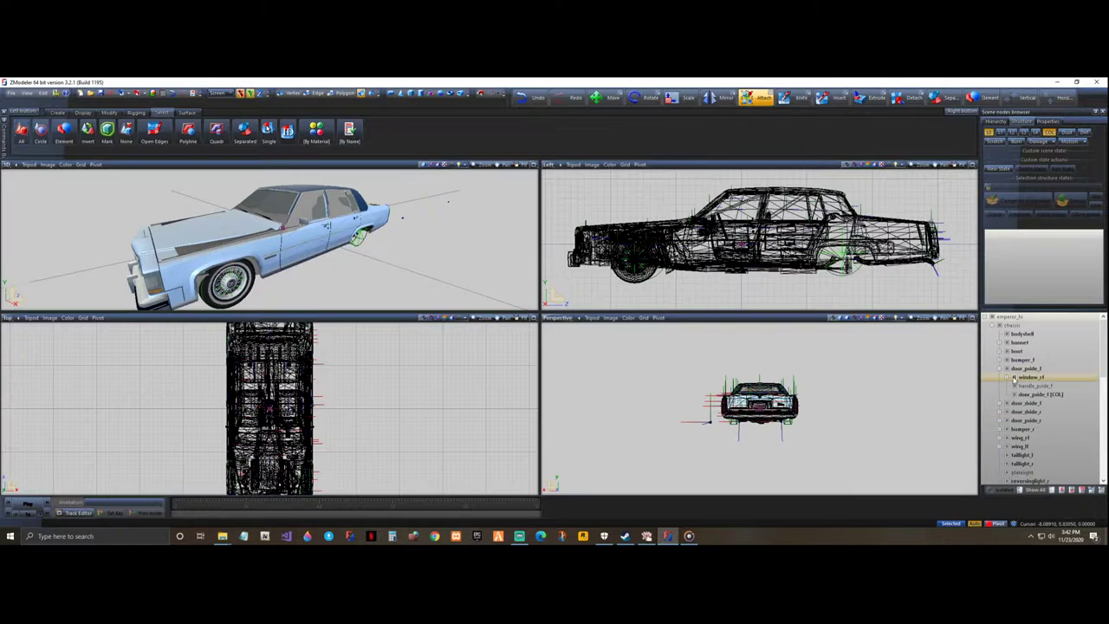
pyautogui.click(1007, 379)
pyautogui.click(1021, 386)
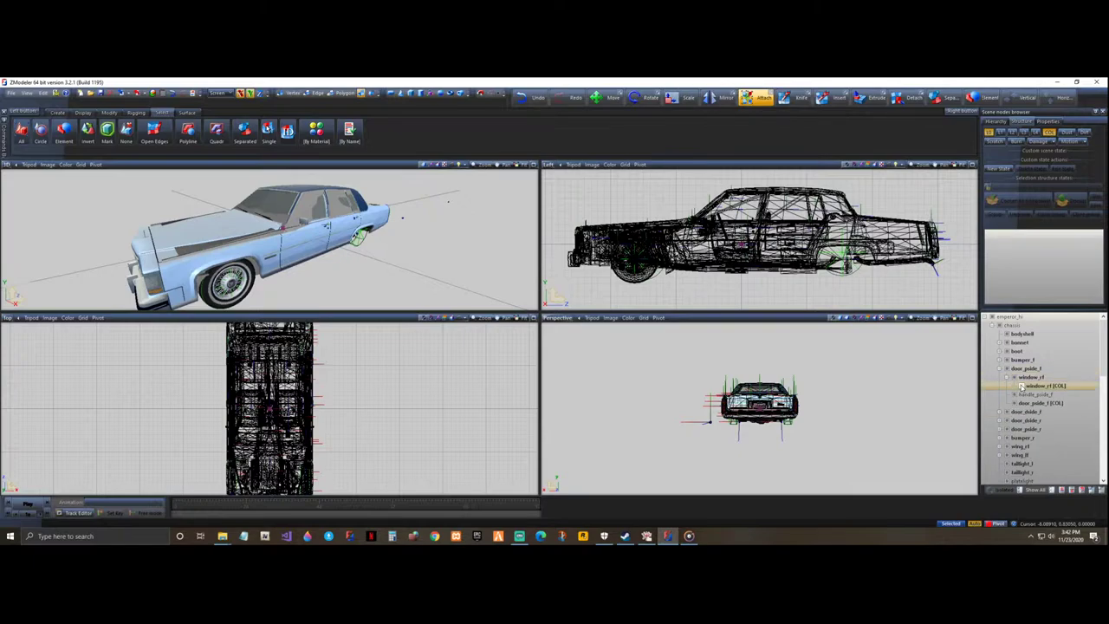
# - Expand door_dside_f down to window_lf and hide the window_lf [COL] collision mesh
pyautogui.click(1004, 377)
pyautogui.click(1006, 412)
pyautogui.click(1015, 420)
pyautogui.click(1021, 429)
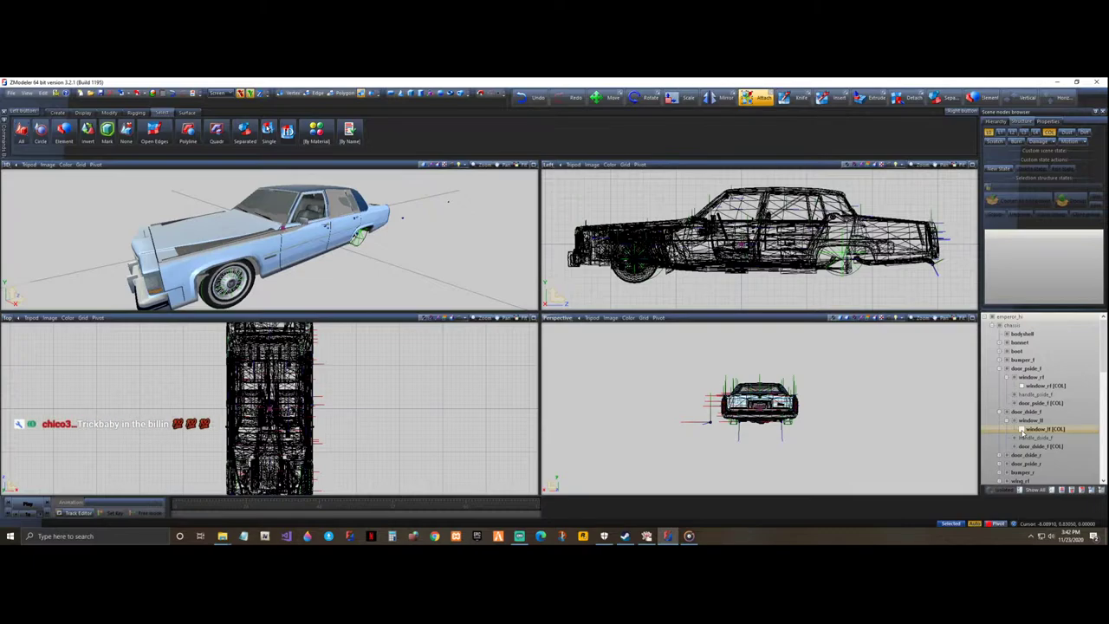
# - Expand door_dside_r down to window_lr and hide the window_lr [COL] collision mesh
pyautogui.scroll(-2, 1009, 415)
pyautogui.click(999, 403)
pyautogui.click(999, 403)
pyautogui.click(1007, 413)
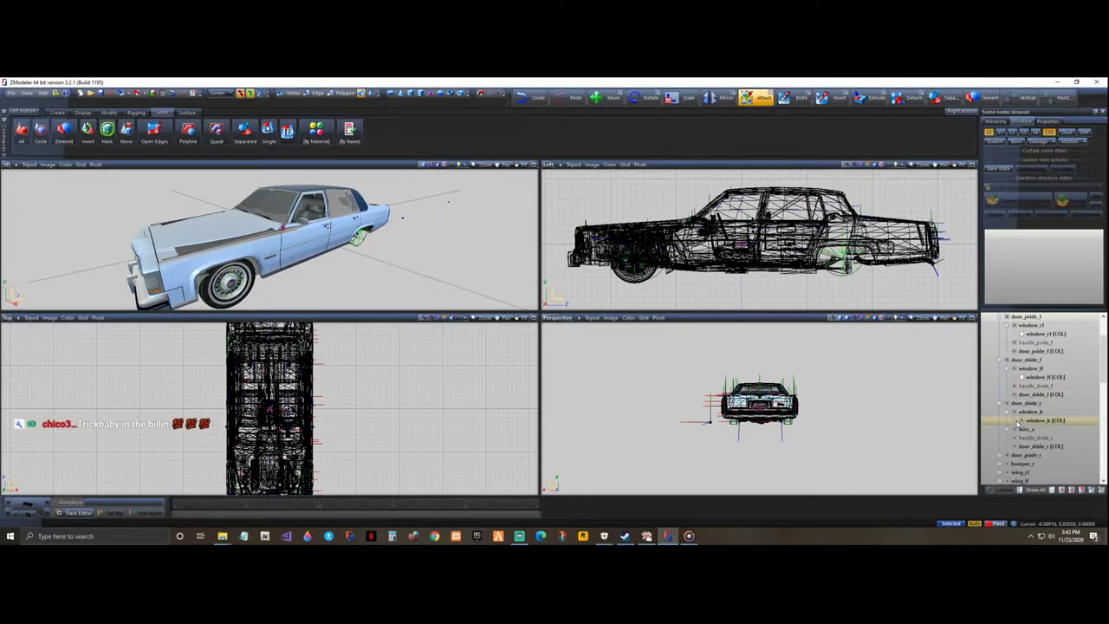
pyautogui.click(1022, 420)
# - Expand door_pside_r down to window_rr and hide the window_rr [COL] collision mesh
pyautogui.scroll(-1, 1021, 421)
pyautogui.click(1000, 429)
pyautogui.click(1014, 438)
pyautogui.click(1020, 447)
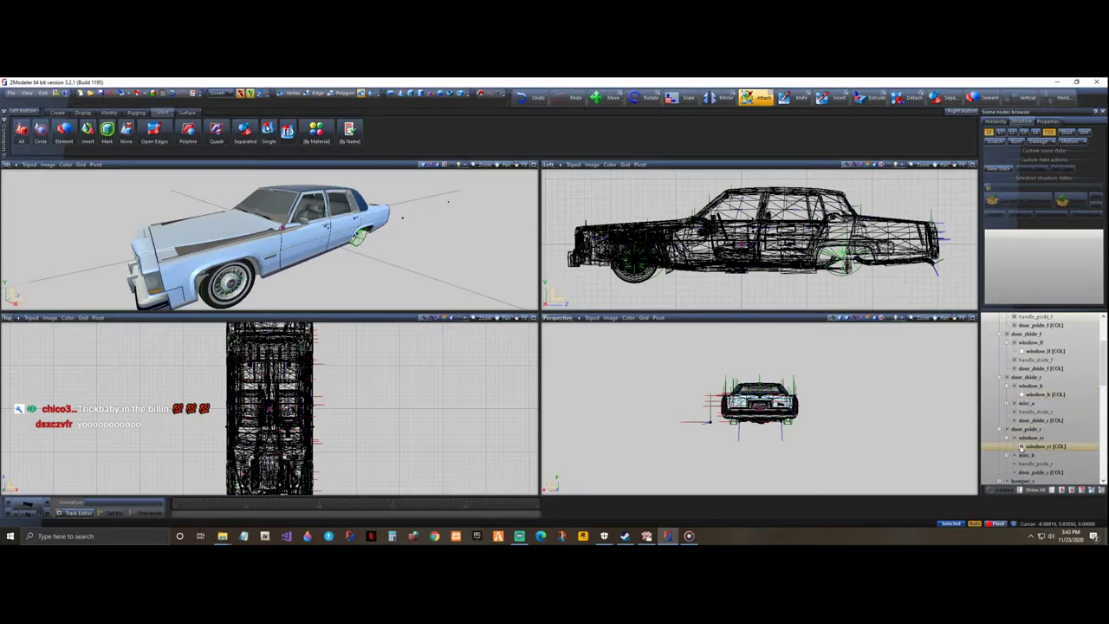
# - Inspect the driver-side windows and rear quarter glass close up in an enlarged 3D view, and restore the four-view layout
pyautogui.click(1043, 351)
pyautogui.moveTo(411, 271); pyautogui.dragTo(300, 204, button='middle')
pyautogui.scroll(3, 300, 203)
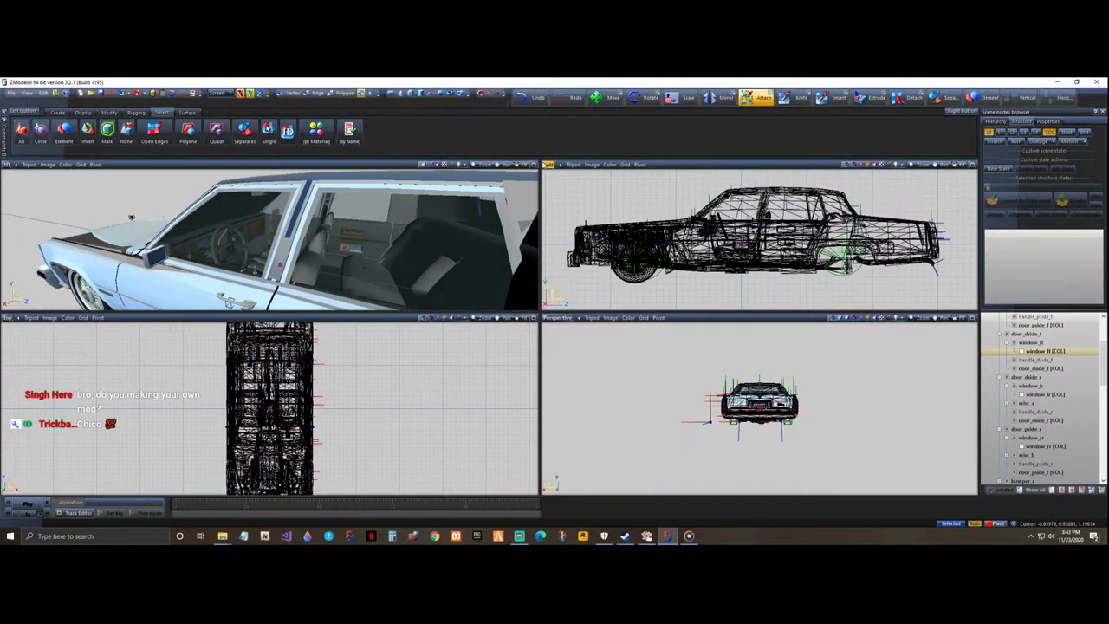
pyautogui.click(534, 164)
pyautogui.moveTo(666, 324); pyautogui.dragTo(647, 352, button='middle')
pyautogui.scroll(-2, 649, 353)
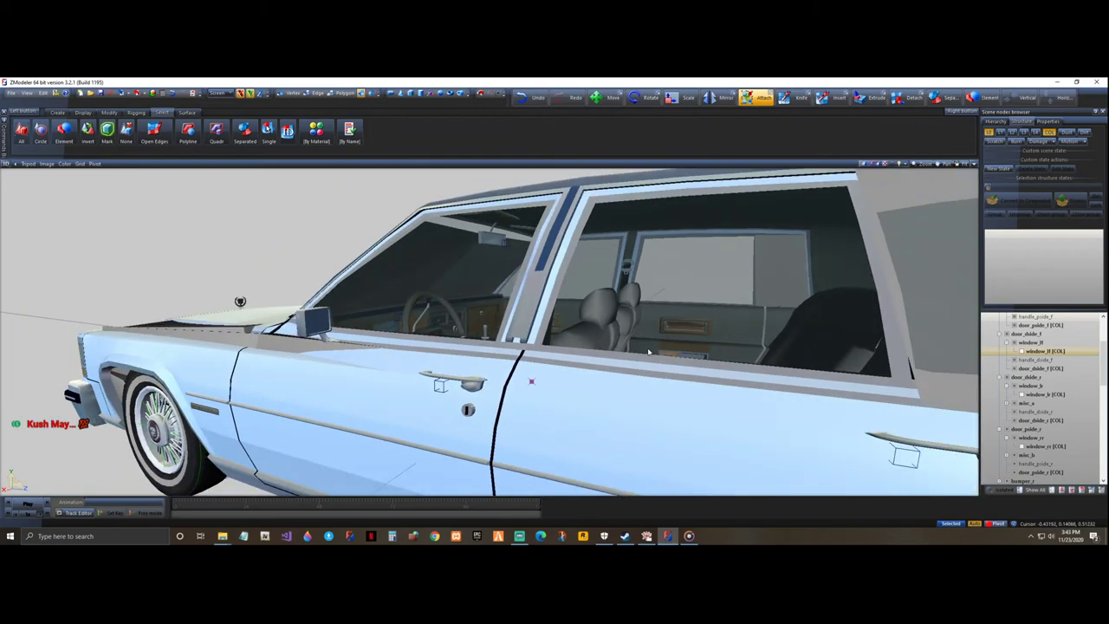
pyautogui.scroll(-1, 530, 356)
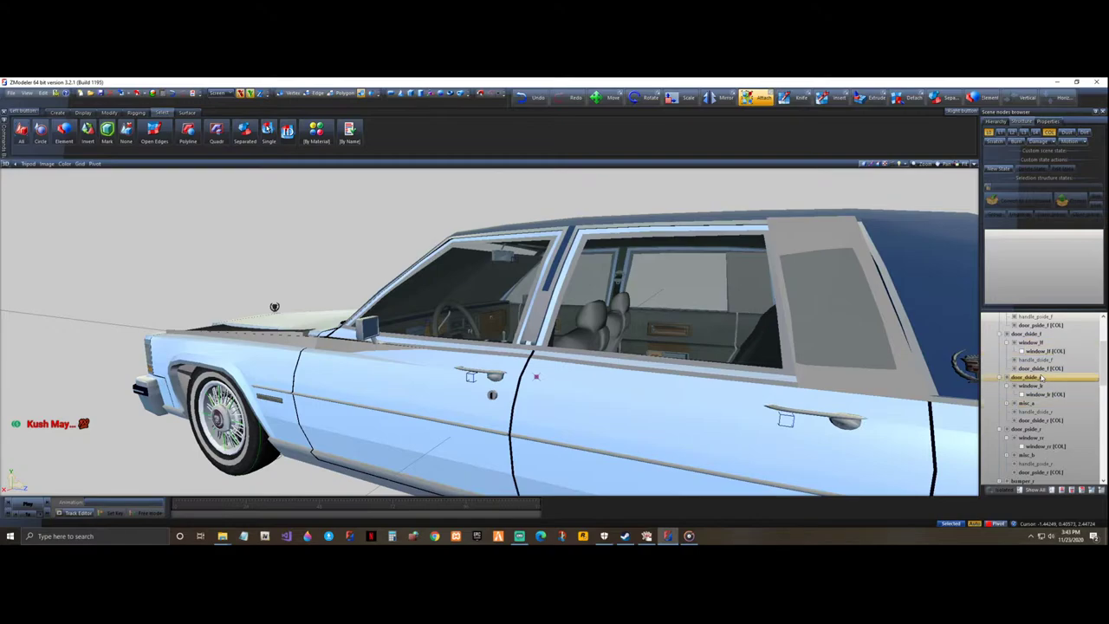
pyautogui.scroll(-2, 1039, 381)
pyautogui.click(1028, 403)
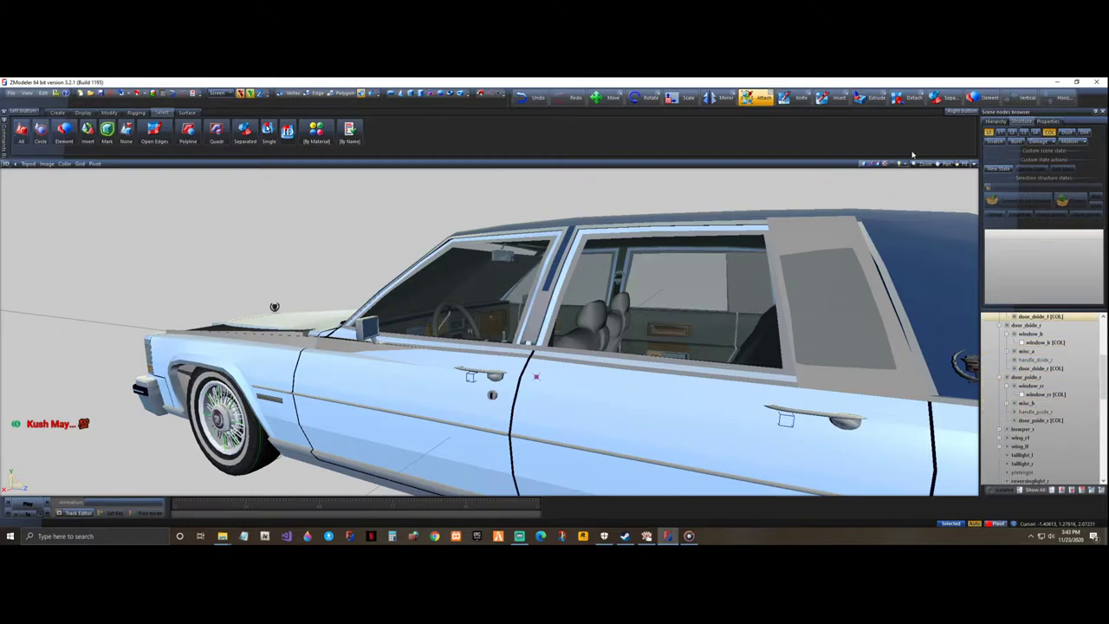
pyautogui.click(973, 165)
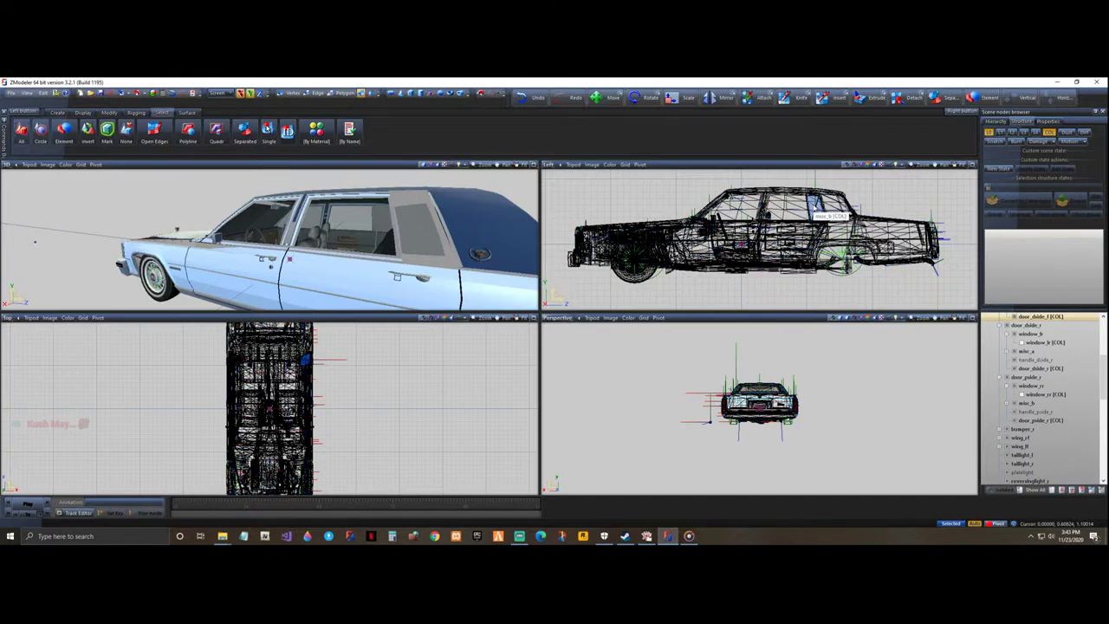
# - Expand misc_b under door_pside_r and hide the misc_b [COL] collision mesh
pyautogui.click(1031, 386)
pyautogui.click(1014, 402)
pyautogui.click(1022, 411)
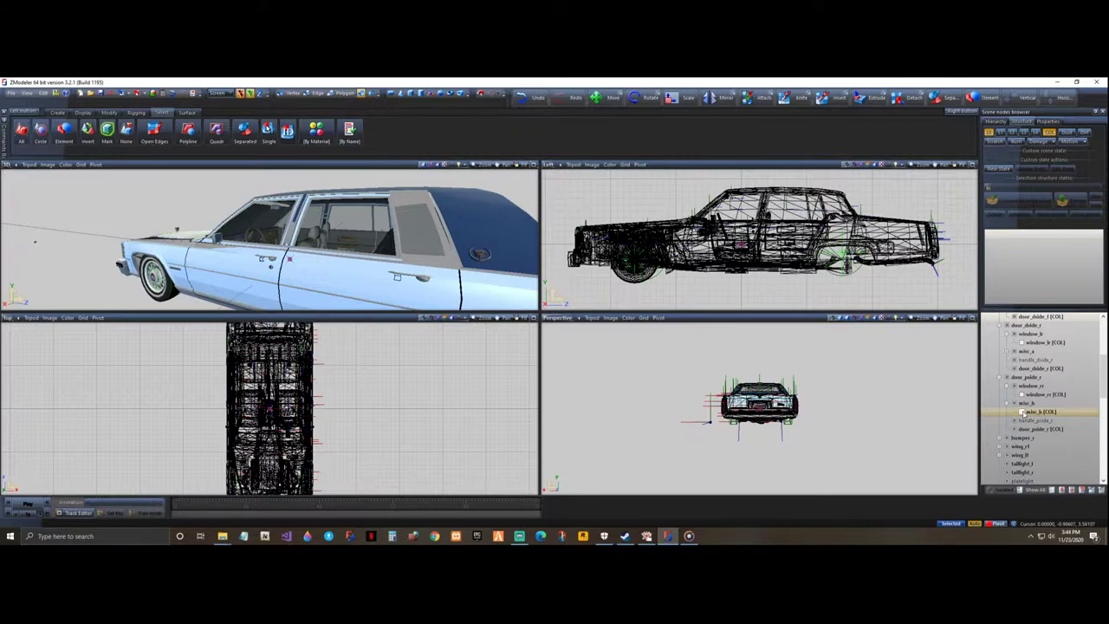
# - Check the nodes of all four doors in the hierarchy and hide misc_b under door_pside_r
pyautogui.scroll(5, 1022, 408)
pyautogui.click(1007, 359)
pyautogui.press('Down')
pyautogui.press('Down')
pyautogui.press('Down')
pyautogui.press('Down')
pyautogui.press('Down')
pyautogui.press('Down')
pyautogui.press('Down')
pyautogui.press('Down')
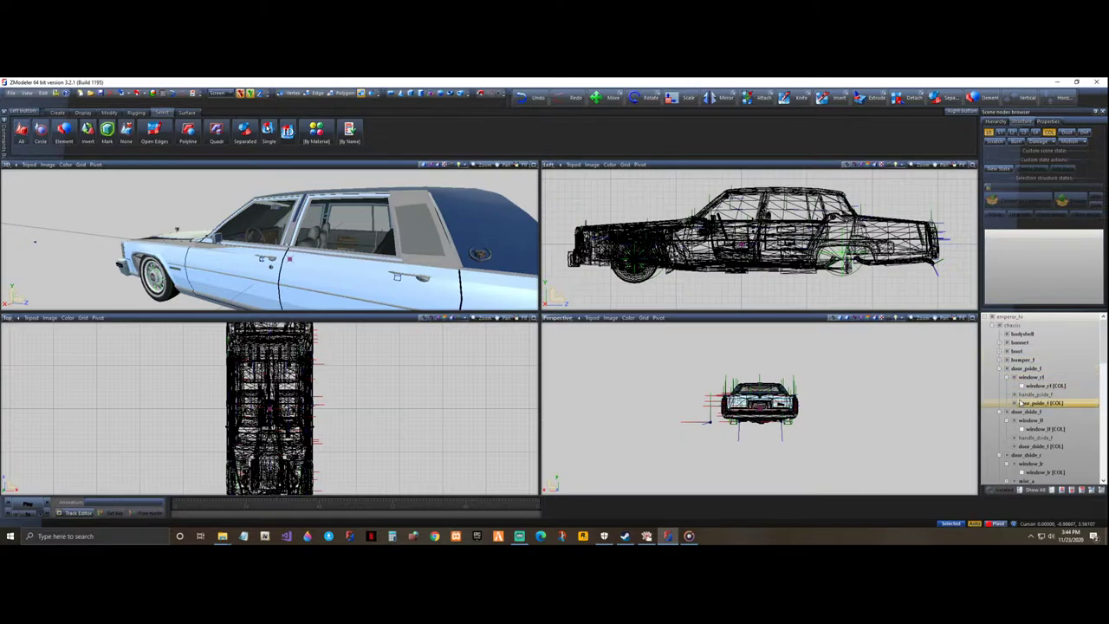
pyautogui.press('Down')
pyautogui.press('Down')
pyautogui.press('Down')
pyautogui.press('Down')
pyautogui.press('Down')
pyautogui.press('Down')
pyautogui.press('Down')
pyautogui.press('Down')
pyautogui.press('Down')
pyautogui.press('Down')
pyautogui.press('Down')
pyautogui.press('Down')
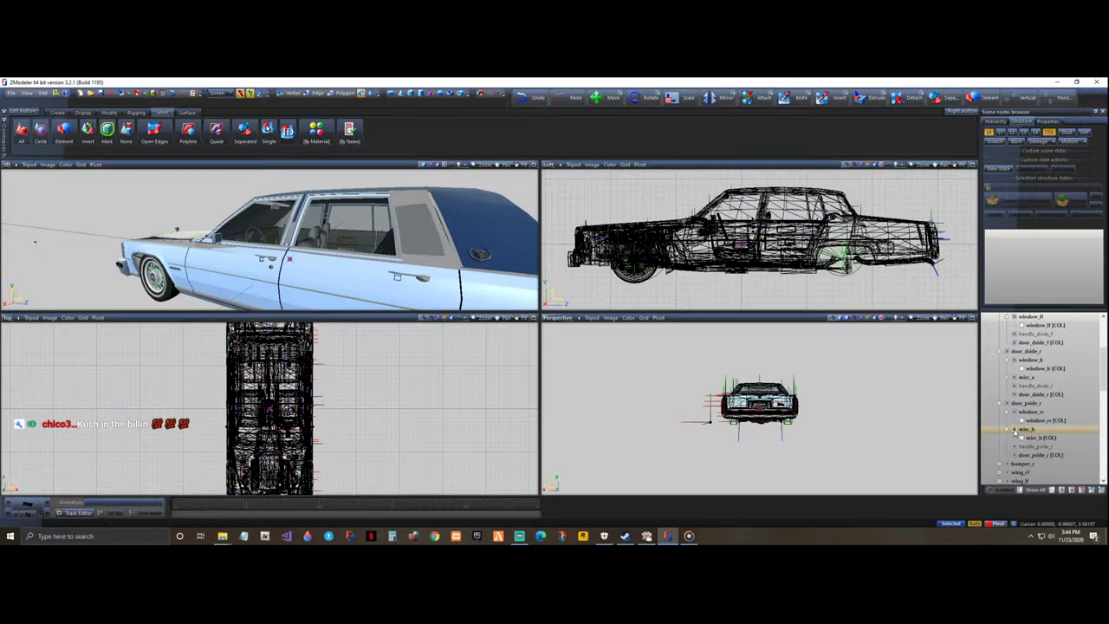
pyautogui.press('Up')
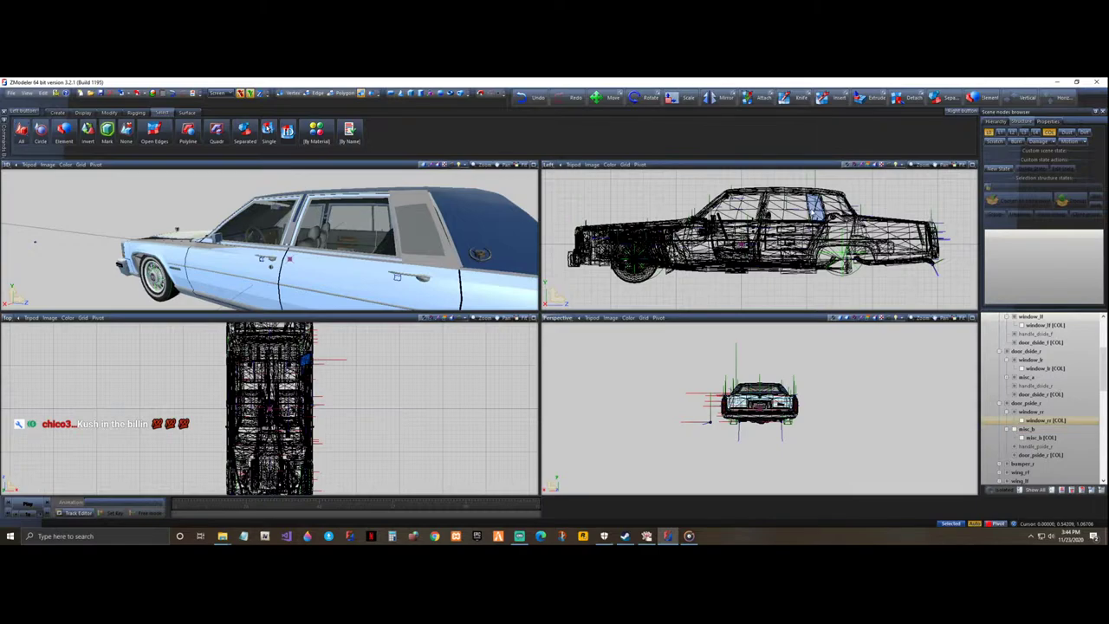
# - Look through the scene hierarchy and hide the chassis node directly under emperor_hi
pyautogui.scroll(-3, 434, 230)
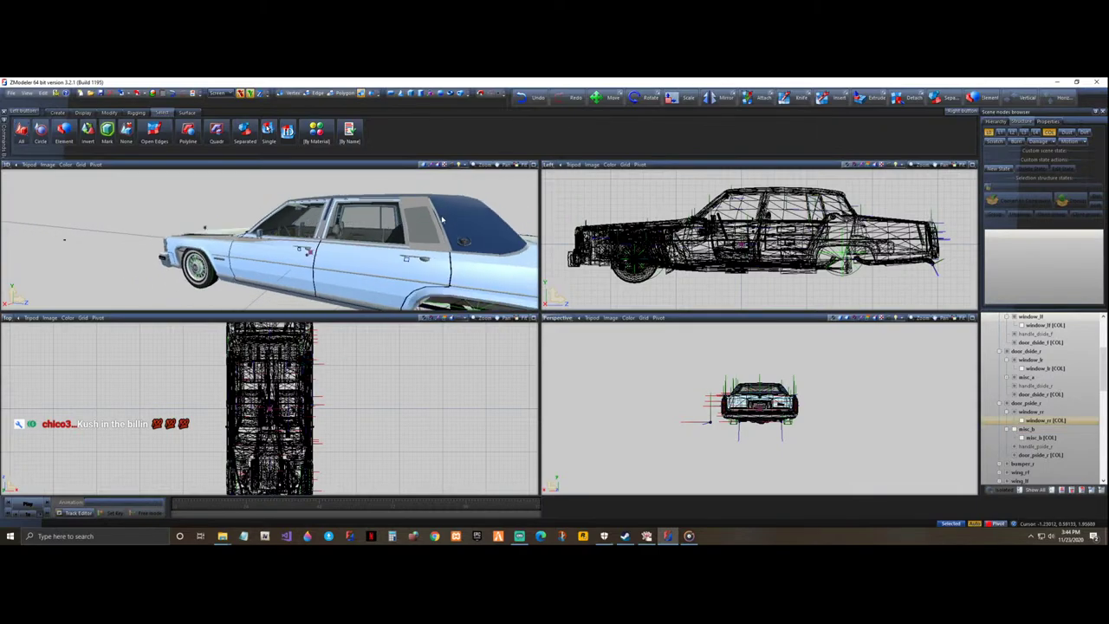
pyautogui.moveTo(436, 228)
pyautogui.mouseDown(button='middle')
pyautogui.moveTo(418, 232)
pyautogui.moveTo(455, 229)
pyautogui.mouseUp(button='middle')
pyautogui.click(1042, 437)
pyautogui.scroll(-3, 1074, 446)
pyautogui.scroll(7, 1074, 445)
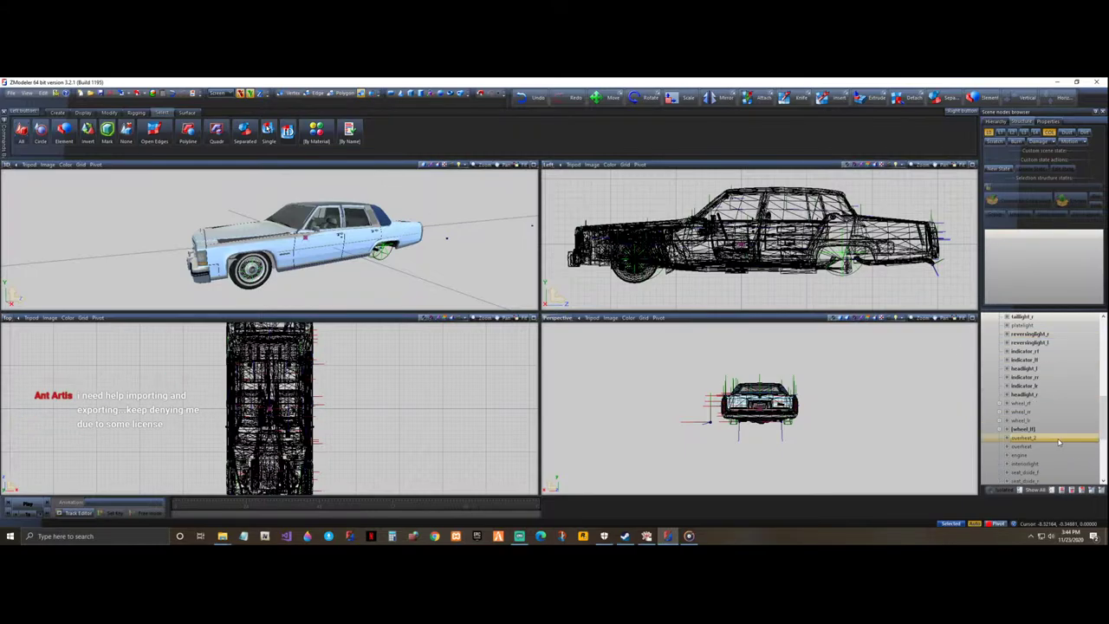
pyautogui.click(1059, 439)
pyautogui.click(1005, 326)
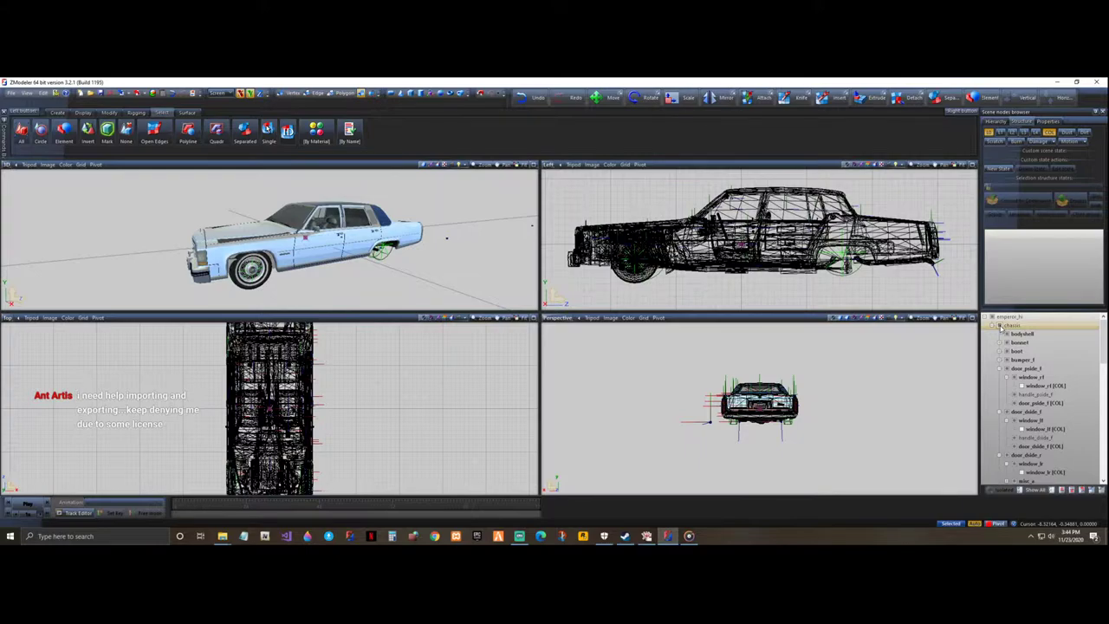
# - Select the bodyshell as a whole object with the Single selection tool in the left view
pyautogui.click(1006, 334)
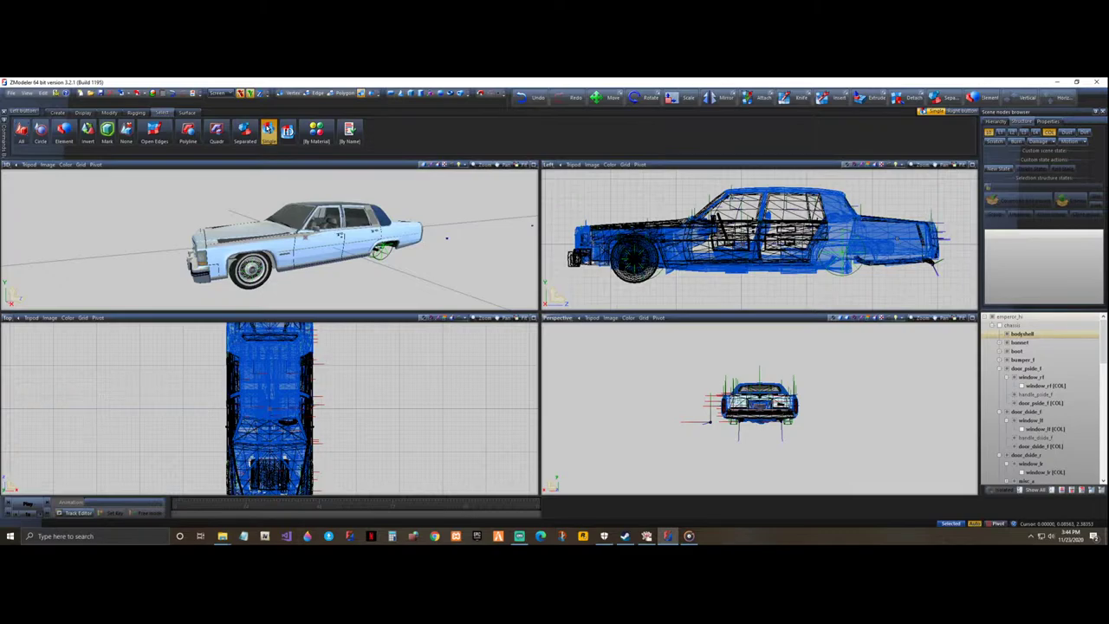
pyautogui.click(933, 192)
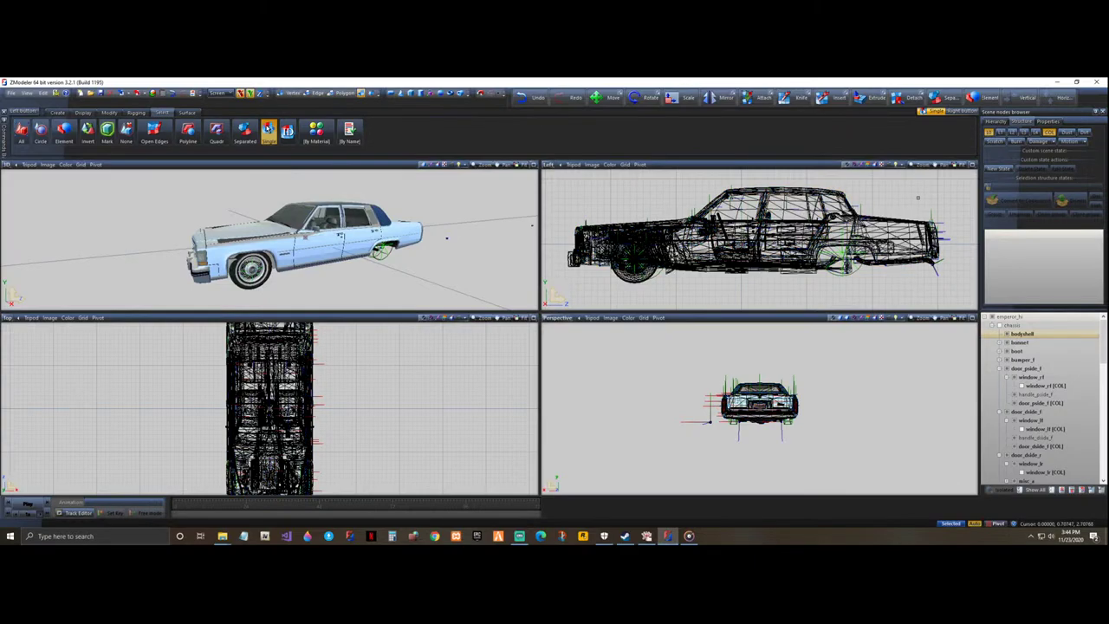
pyautogui.click(917, 198)
pyautogui.click(918, 197)
pyautogui.click(883, 231)
pyautogui.click(884, 230)
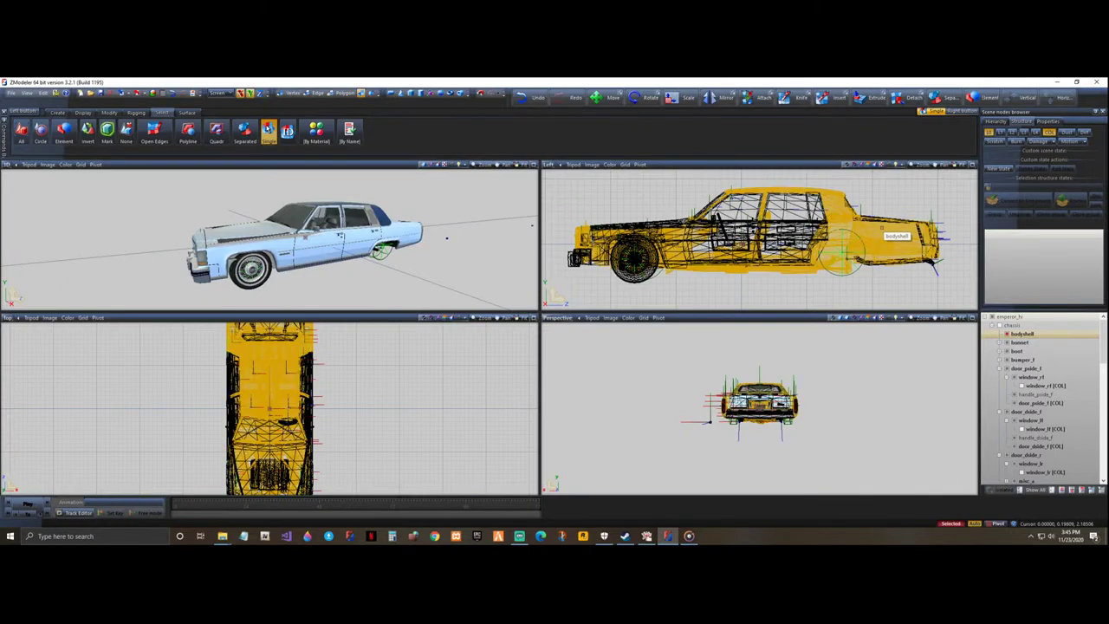
# - Hide all objects, show only the bodyshell, and inspect it in isolation
pyautogui.click(1012, 369)
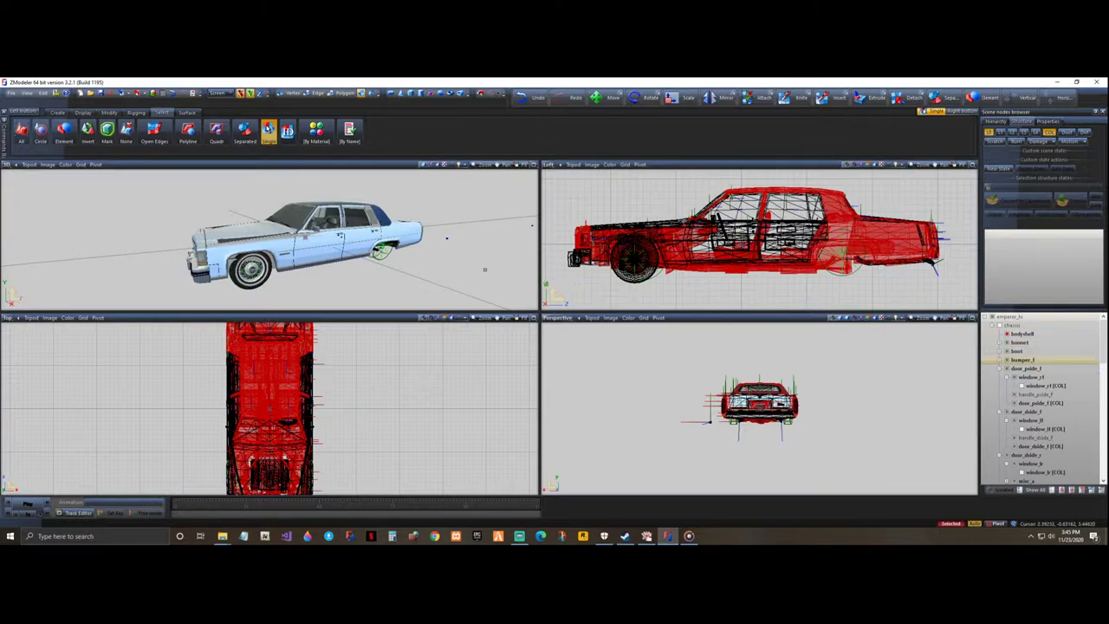
pyautogui.moveTo(488, 231)
pyautogui.mouseDown(button='middle')
pyautogui.moveTo(512, 246)
pyautogui.moveTo(493, 247)
pyautogui.moveTo(489, 231)
pyautogui.mouseUp(button='middle')
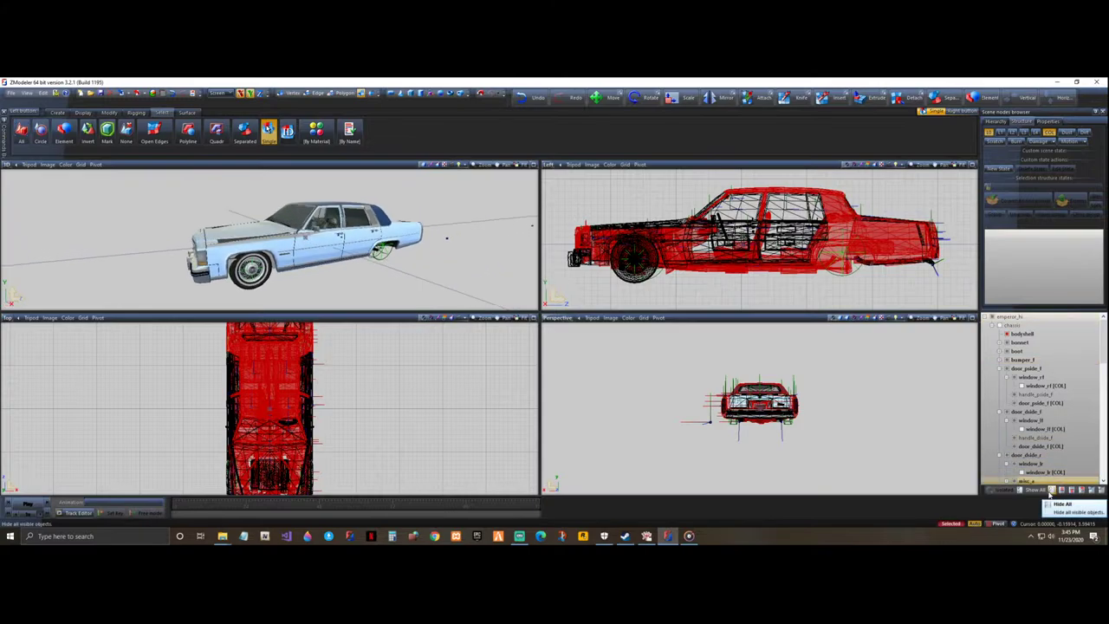
pyautogui.click(1050, 491)
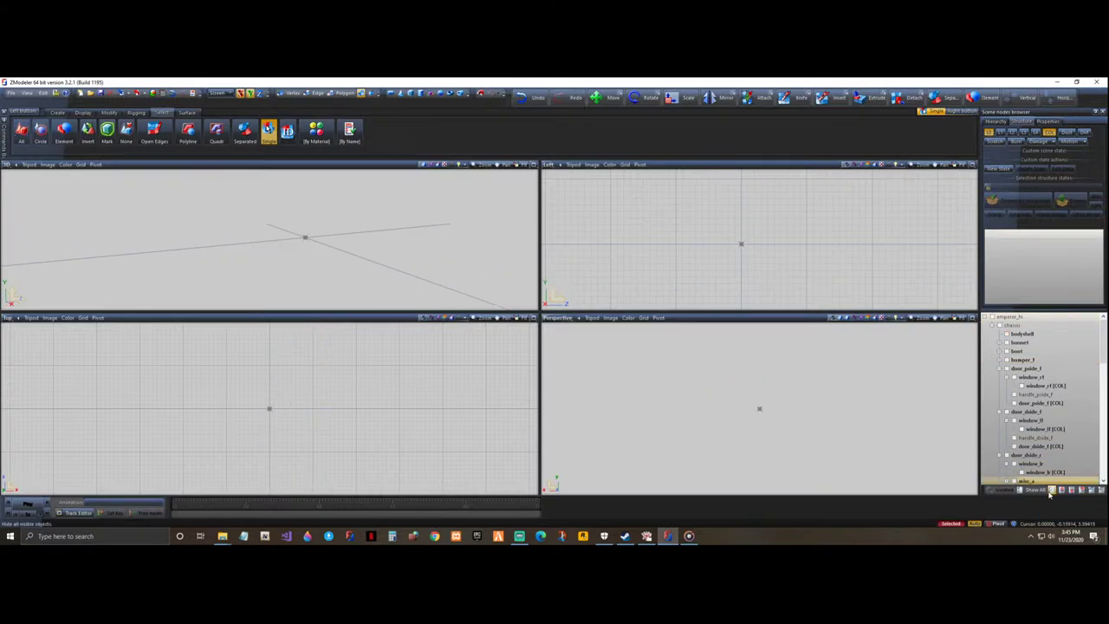
pyautogui.click(1006, 335)
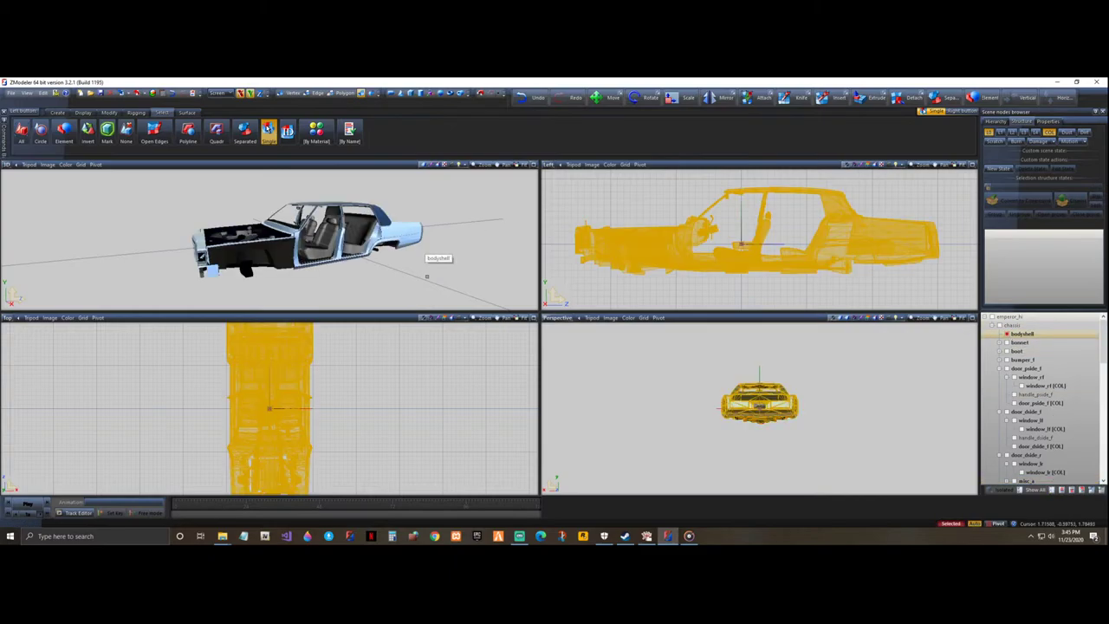
pyautogui.scroll(5, 433, 256)
pyautogui.moveTo(410, 278); pyautogui.dragTo(390, 270, button='middle')
pyautogui.moveTo(459, 231); pyautogui.dragTo(428, 276, button='middle')
pyautogui.click(907, 354)
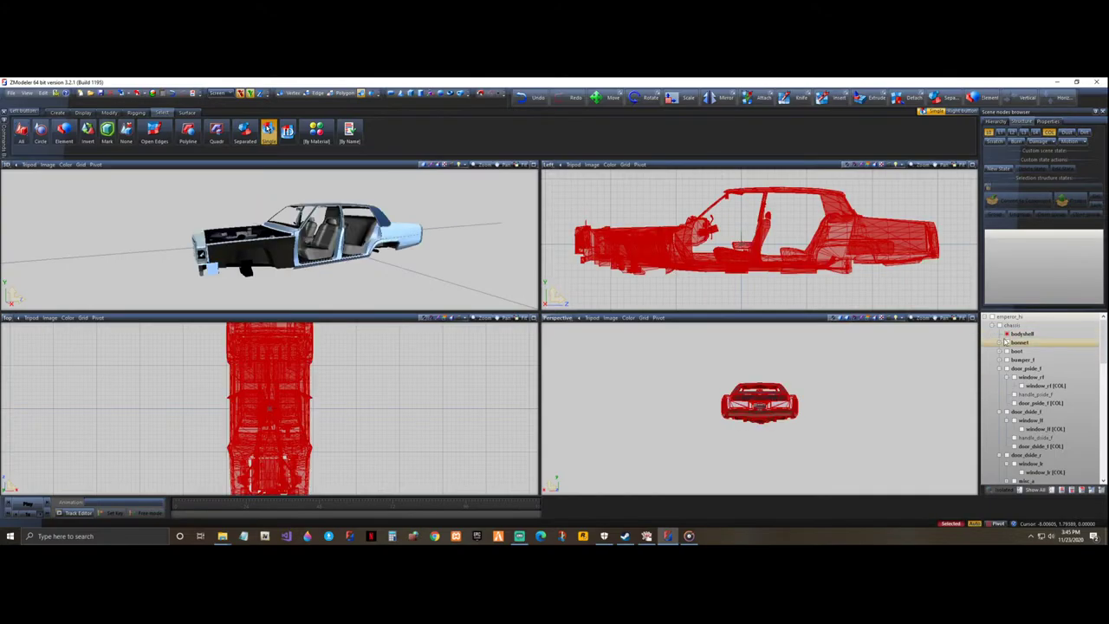
# - Show all objects and hide the [COL] collision meshes of the door windows and misc_b again
pyautogui.click(1033, 492)
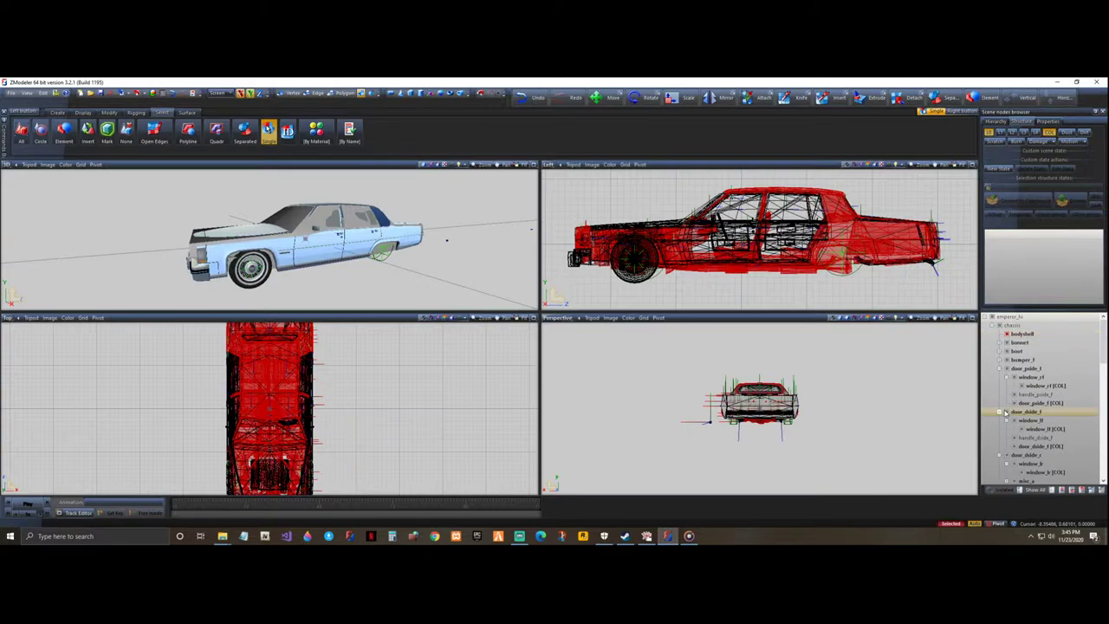
pyautogui.scroll(-3, 1023, 390)
pyautogui.scroll(-3, 1023, 403)
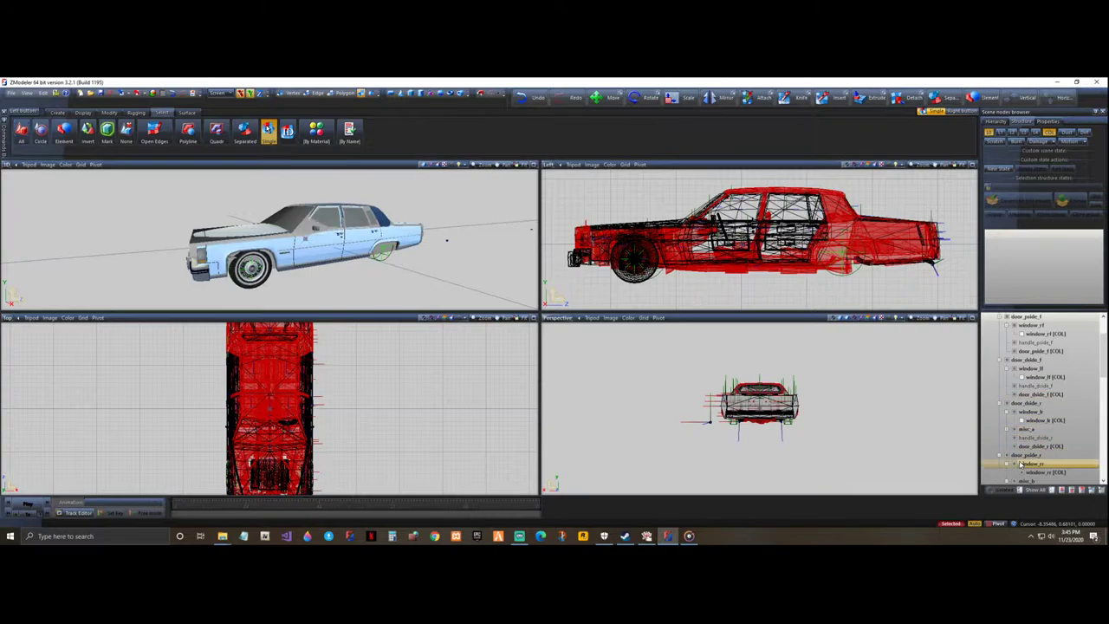
pyautogui.scroll(-3, 1020, 470)
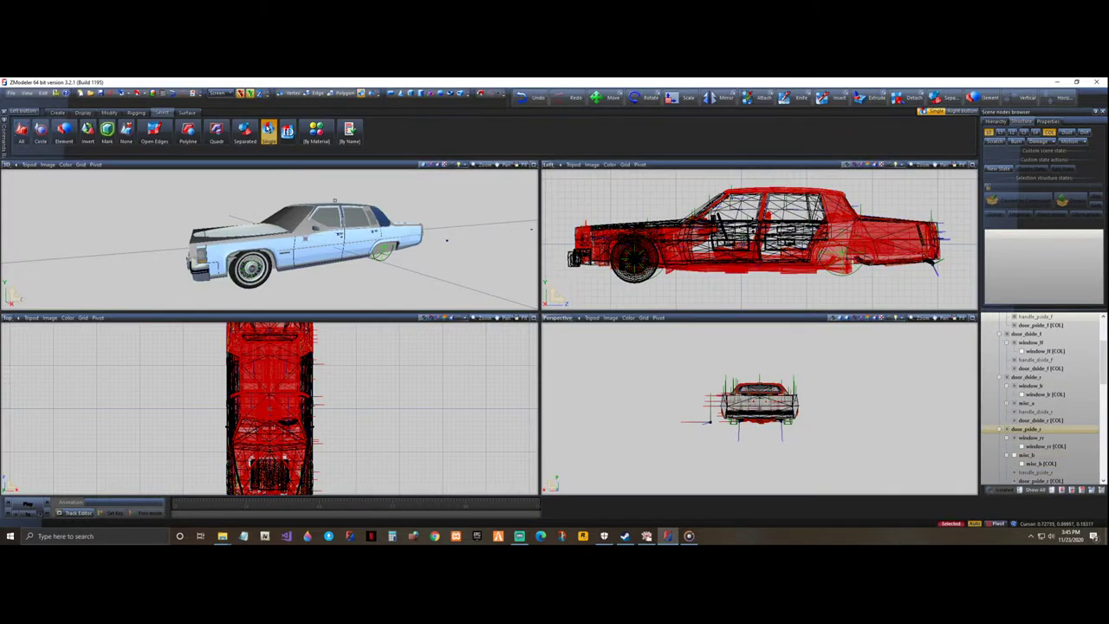
# - Hide the door window meshes window_rr, window_lr, window_lf and window_rf
pyautogui.moveTo(433, 240); pyautogui.dragTo(186, 251, button='middle')
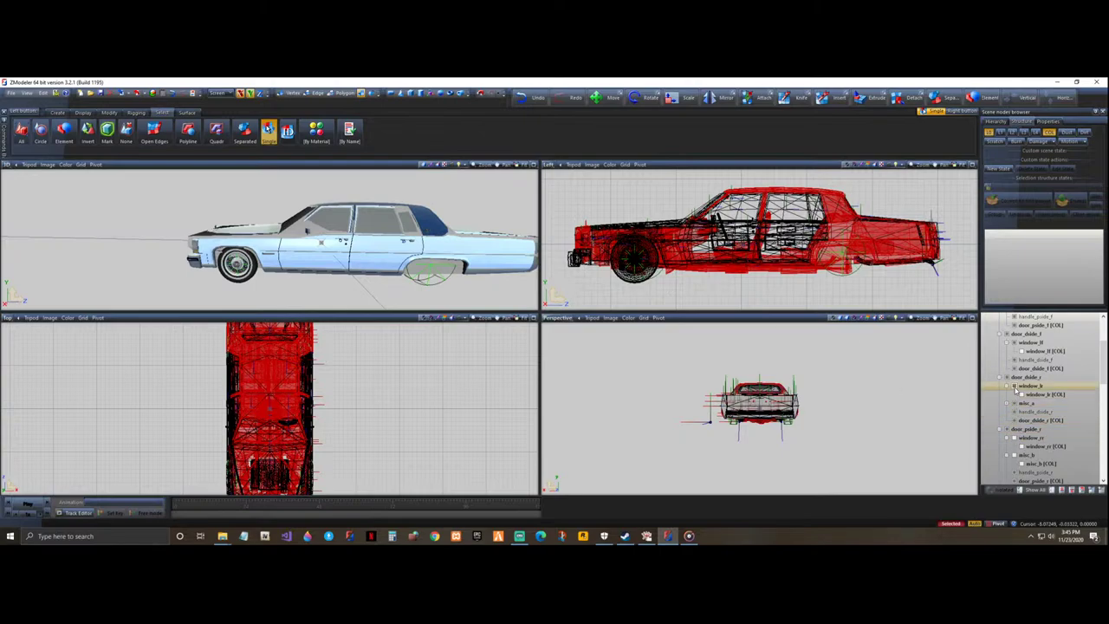
pyautogui.scroll(3, 1026, 395)
pyautogui.scroll(5, 1031, 395)
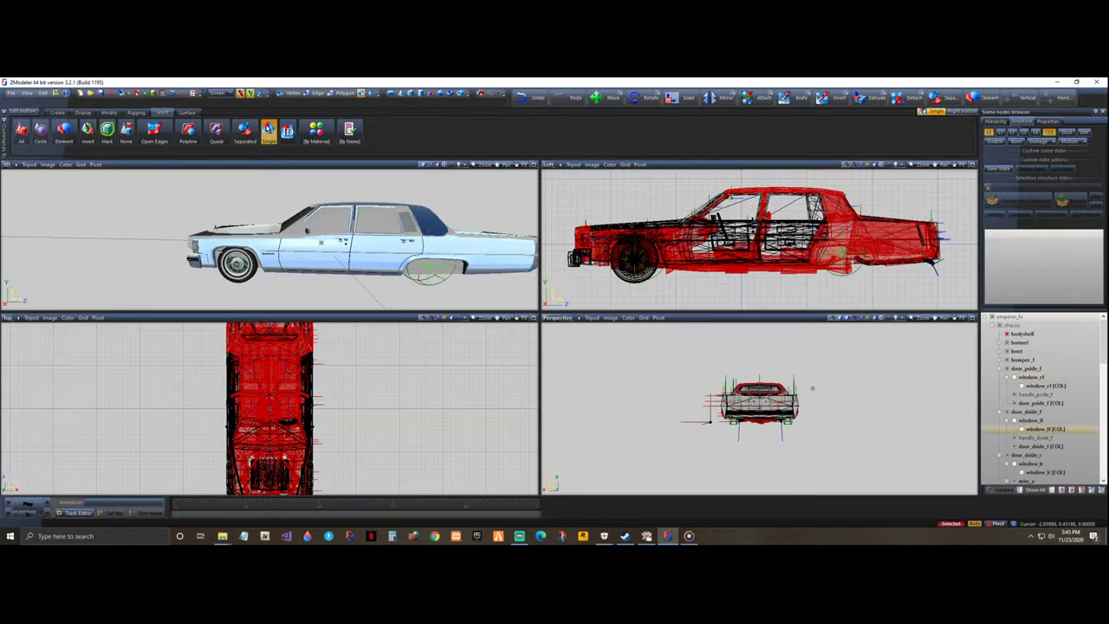
# - Hide the chassis [COL] collision mesh at the end of the hierarchy and return to the bodyshell node
pyautogui.moveTo(379, 230); pyautogui.dragTo(477, 251, button='middle')
pyautogui.scroll(-10, 1031, 407)
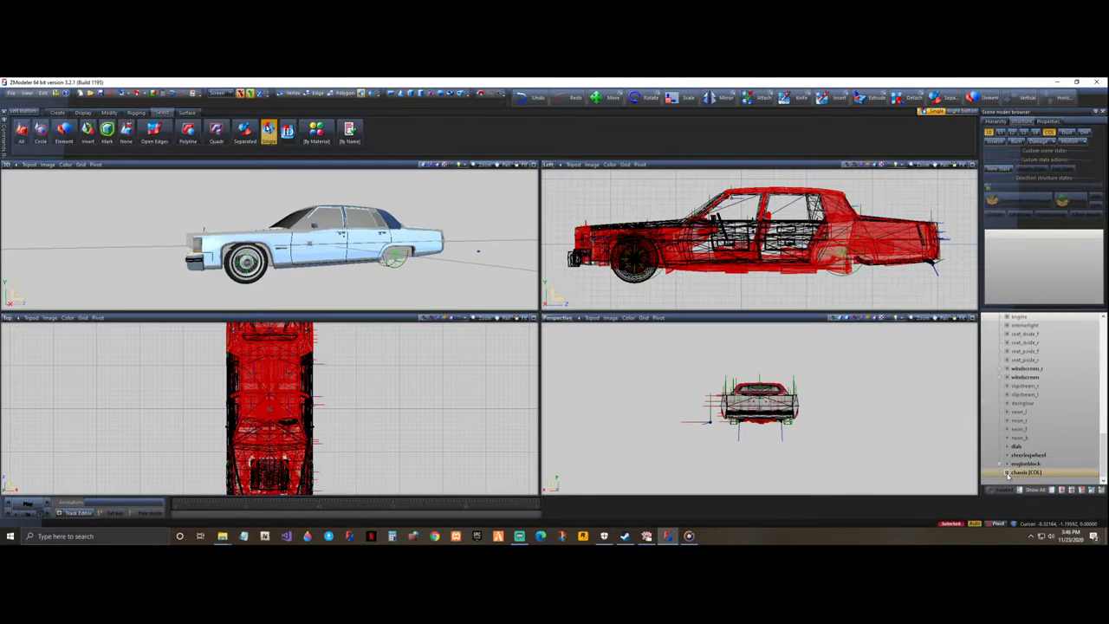
pyautogui.scroll(4, 1061, 437)
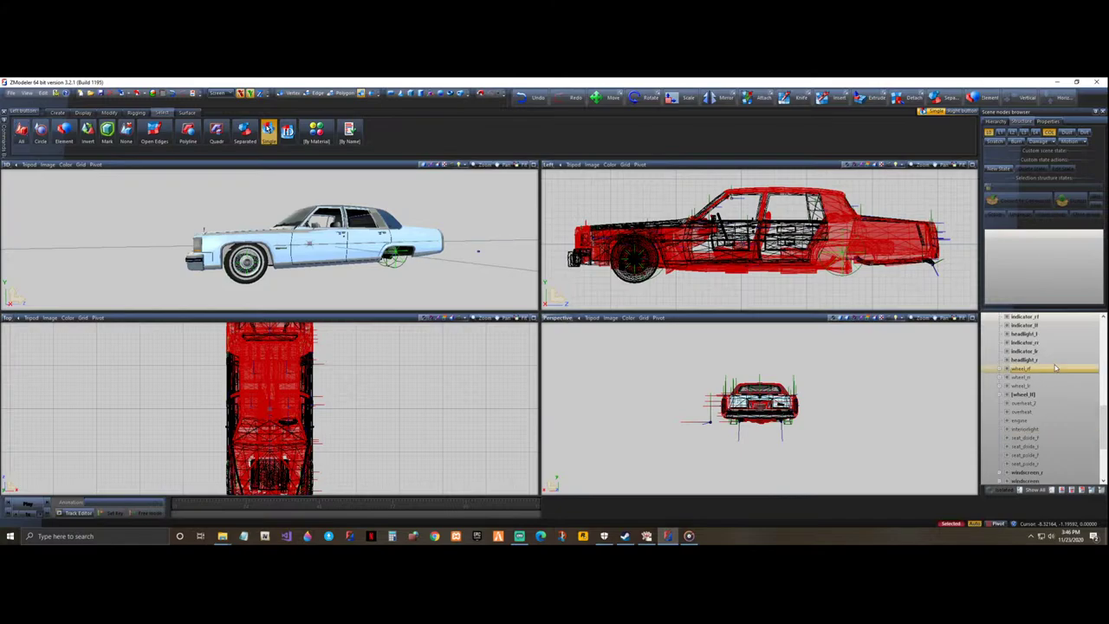
pyautogui.scroll(5, 1074, 414)
pyautogui.scroll(3, 1080, 409)
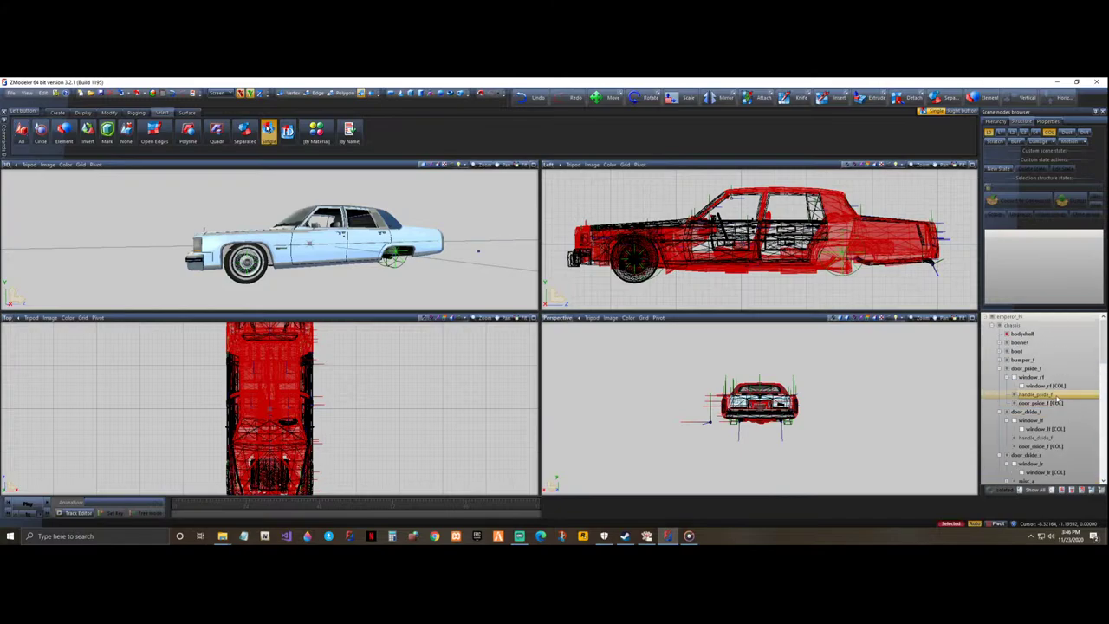
# - Switch the selected bodyshell to polygon-level editing around the rear door and roof pillar
pyautogui.moveTo(364, 232); pyautogui.dragTo(328, 253, button='middle')
pyautogui.scroll(2, 821, 220)
pyautogui.scroll(3, 833, 220)
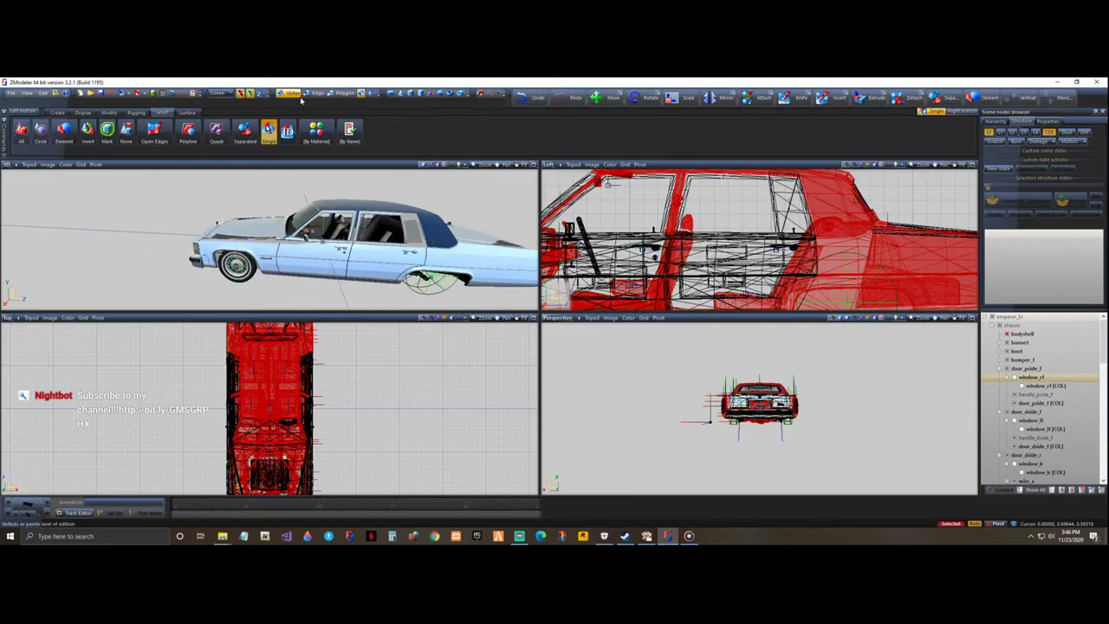
pyautogui.moveTo(407, 234); pyautogui.dragTo(171, 227, button='middle')
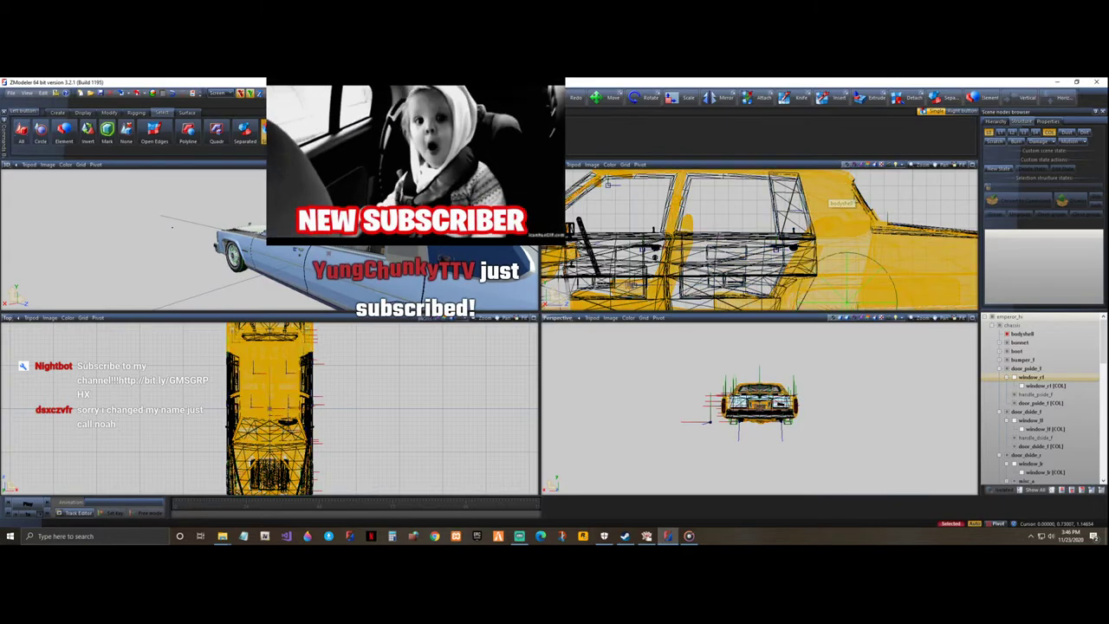
pyautogui.press('3')
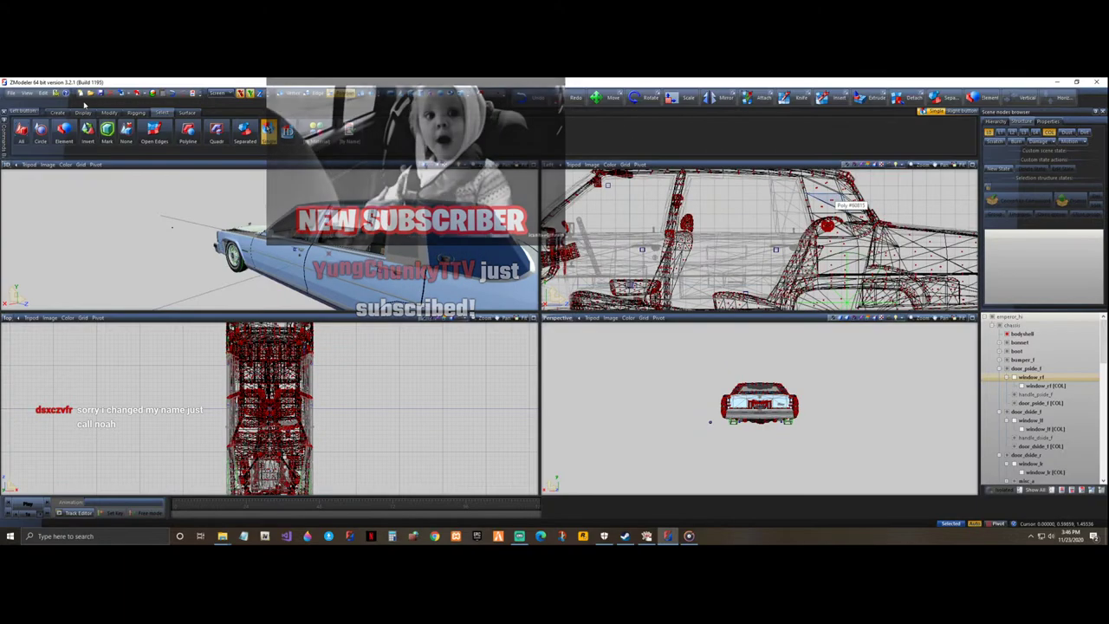
# - Switch to vertex-level editing and activate the Circle selection and Move tools
pyautogui.click(289, 92)
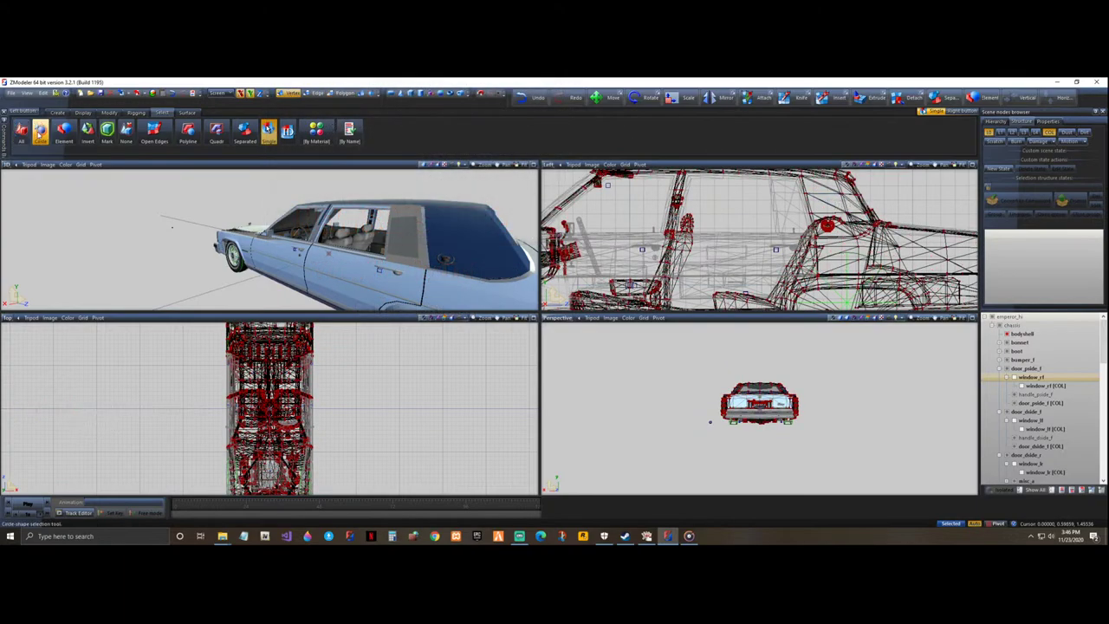
pyautogui.click(109, 113)
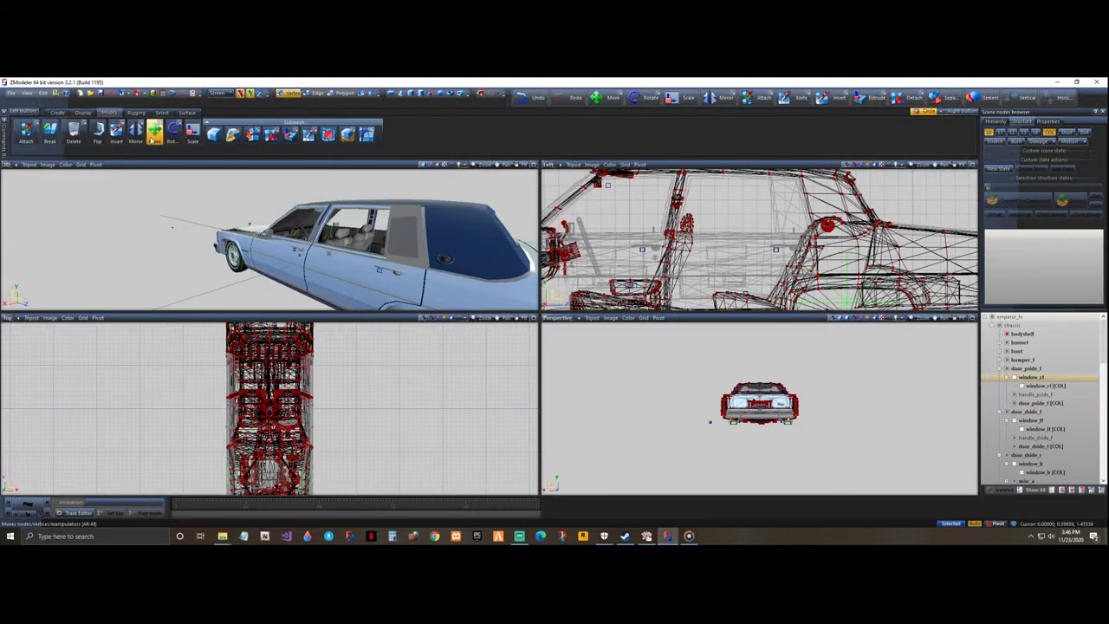
pyautogui.click(154, 130)
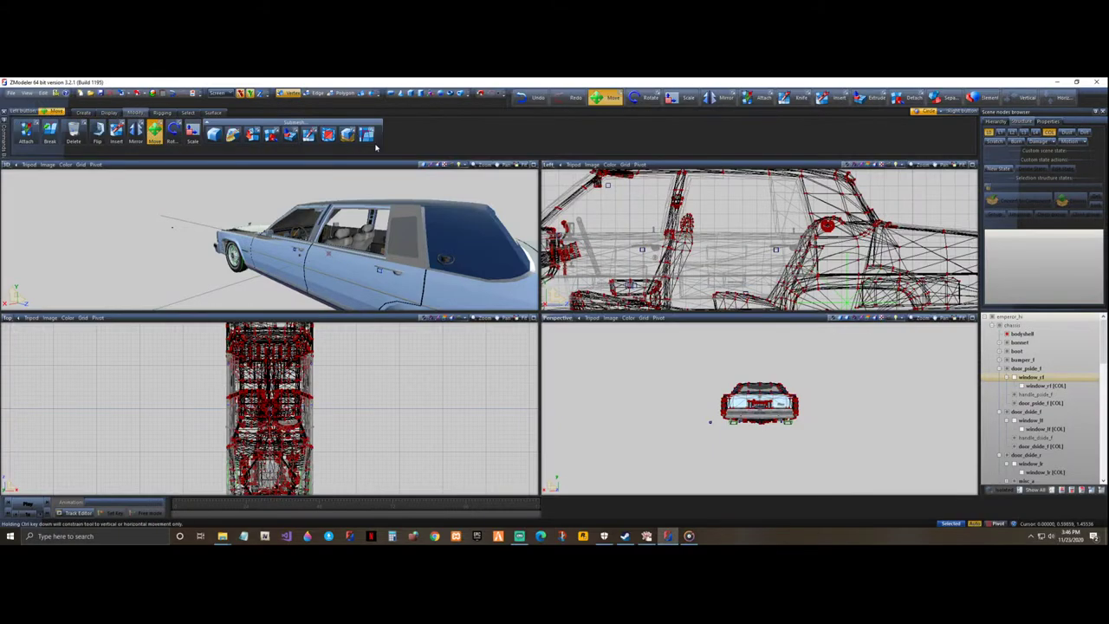
pyautogui.click(187, 114)
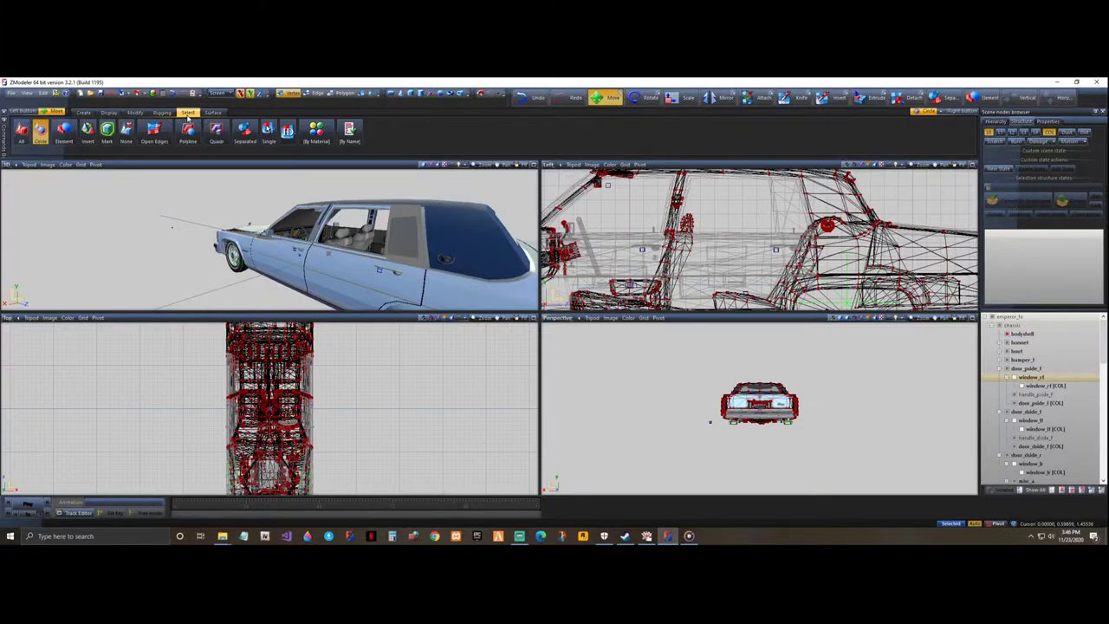
pyautogui.click(135, 112)
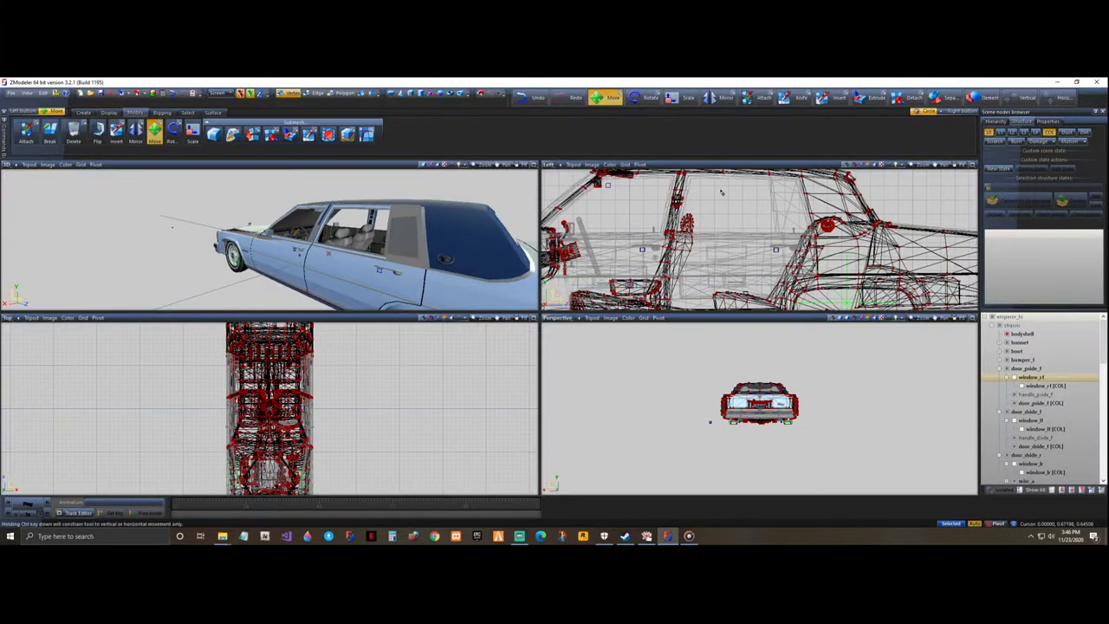
# - Examine the bodyshell's vertices around the rear roof pillar, quarter panel and trunk in the 3D, left, top and perspective views
pyautogui.scroll(-5, 746, 226)
pyautogui.scroll(5, 833, 231)
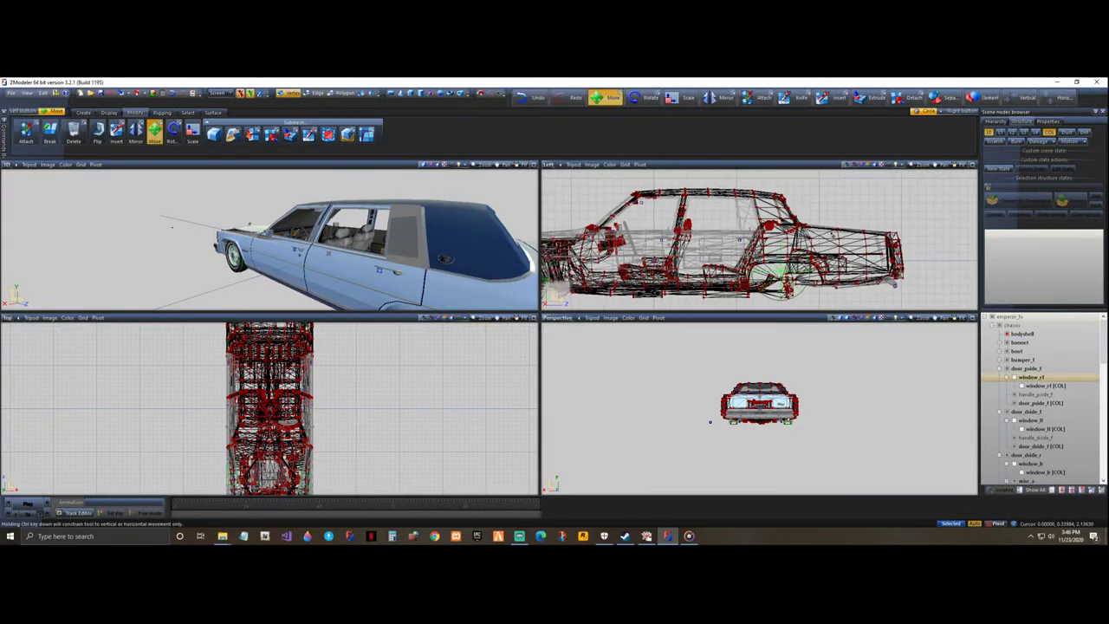
pyautogui.scroll(1, 829, 232)
pyautogui.keyDown('alt'); pyautogui.moveTo(328, 254); pyautogui.dragTo(329, 247, button='middle'); pyautogui.keyUp('alt')
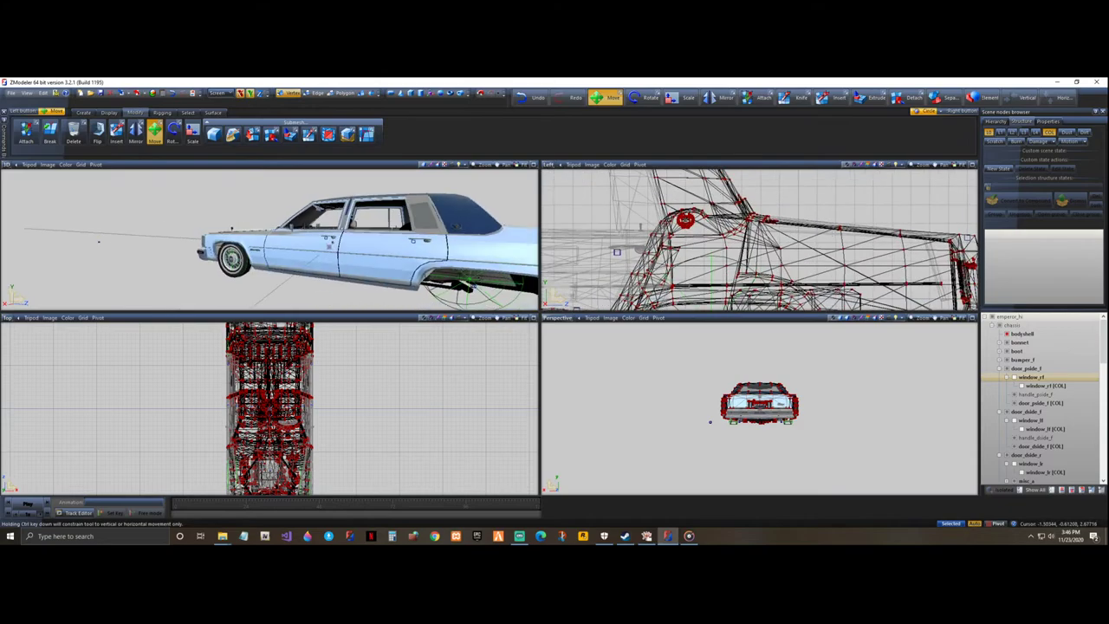
pyautogui.scroll(-3, 329, 247)
pyautogui.scroll(6, 401, 234)
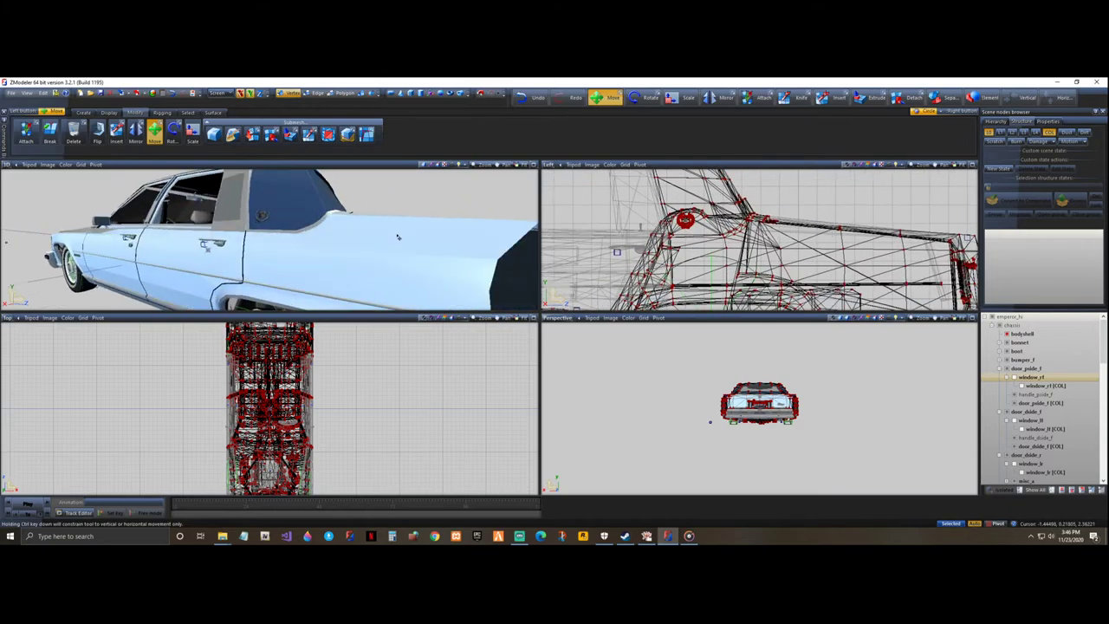
pyautogui.keyDown('alt'); pyautogui.moveTo(399, 235); pyautogui.dragTo(398, 246, button='middle'); pyautogui.keyUp('alt')
pyautogui.scroll(2, 398, 245)
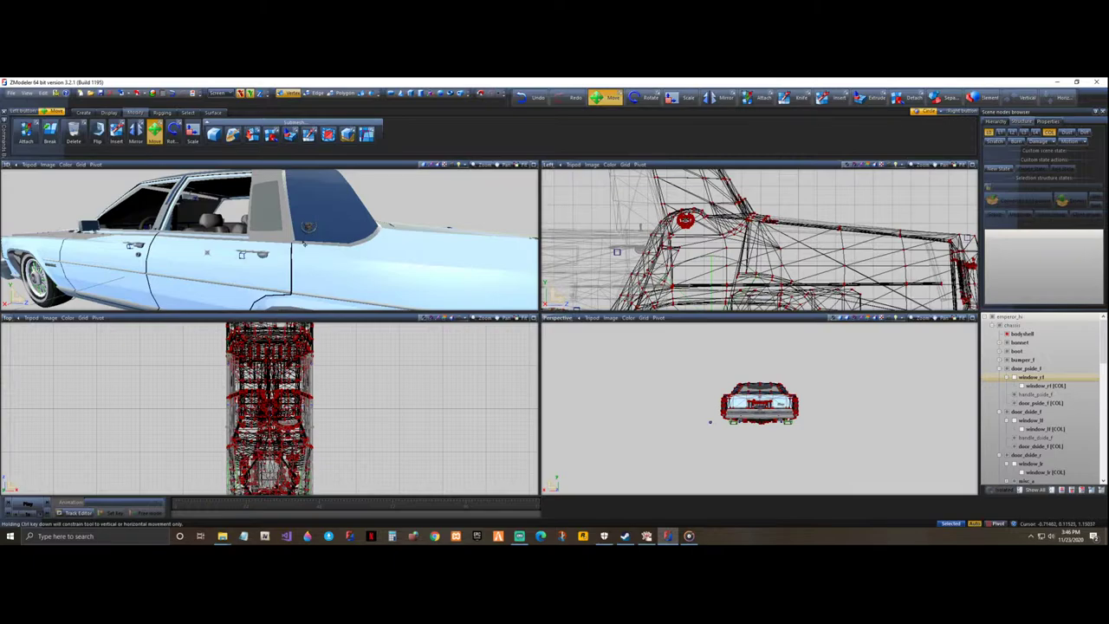
pyautogui.moveTo(359, 262)
pyautogui.mouseDown(button='middle')
pyautogui.moveTo(407, 227)
pyautogui.moveTo(355, 266)
pyautogui.mouseUp(button='middle')
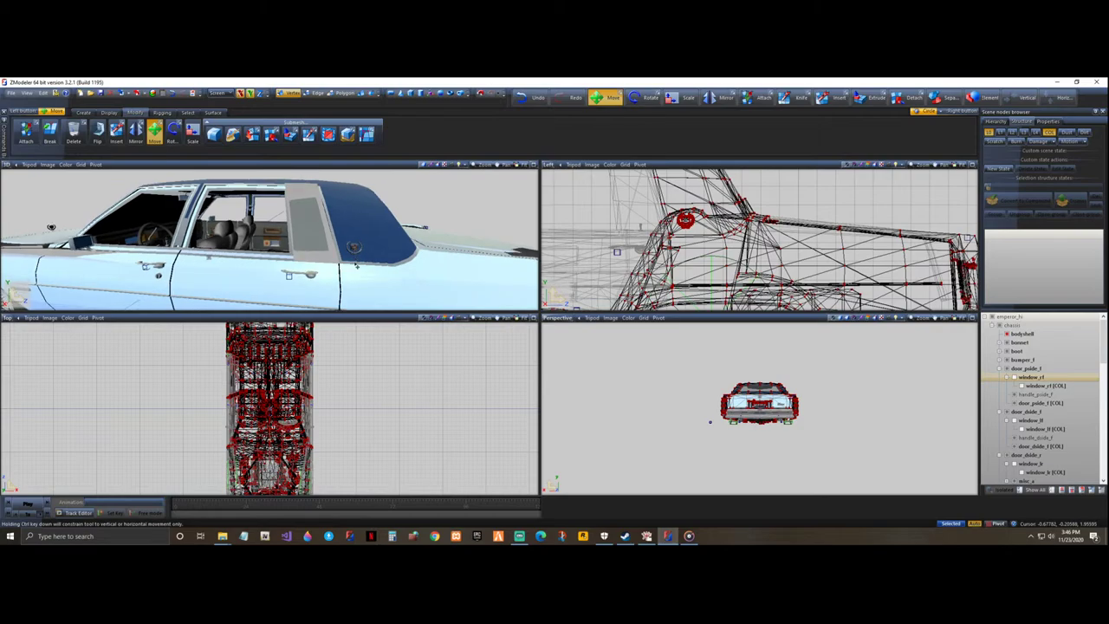
pyautogui.scroll(-1, 519, 202)
pyautogui.scroll(-1, 624, 227)
pyautogui.scroll(-2, 907, 265)
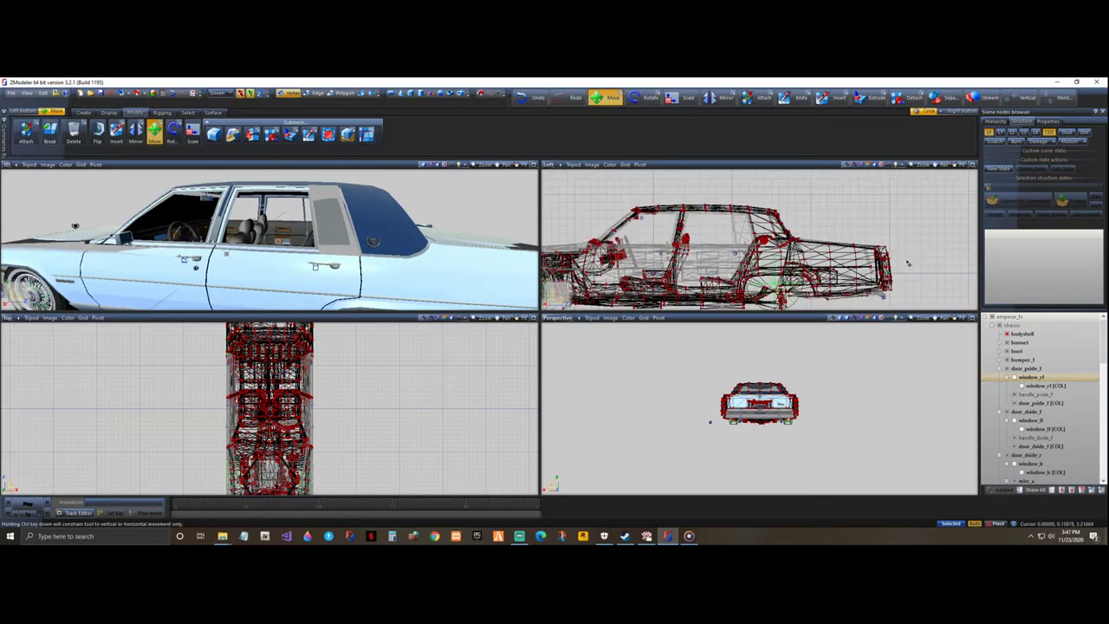
pyautogui.scroll(-3, 368, 410)
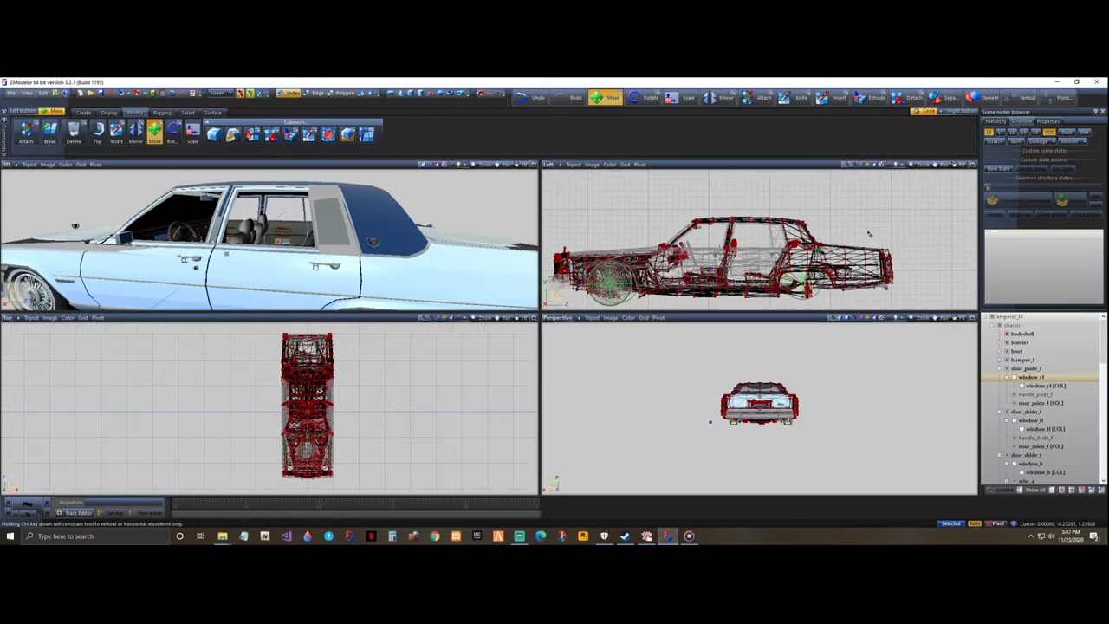
pyautogui.moveTo(725, 476); pyautogui.dragTo(786, 454, button='middle')
pyautogui.scroll(2, 785, 452)
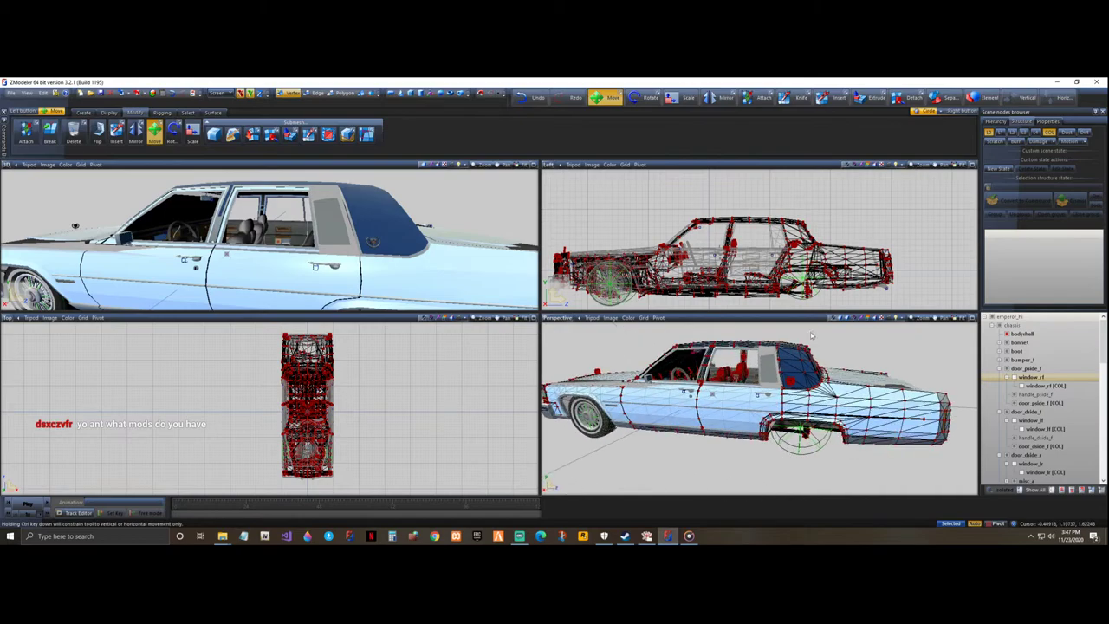
# - Delete the bodyshell's rear roof vertices between the center pillar and the rear window frame
pyautogui.scroll(2, 813, 330)
pyautogui.scroll(2, 809, 428)
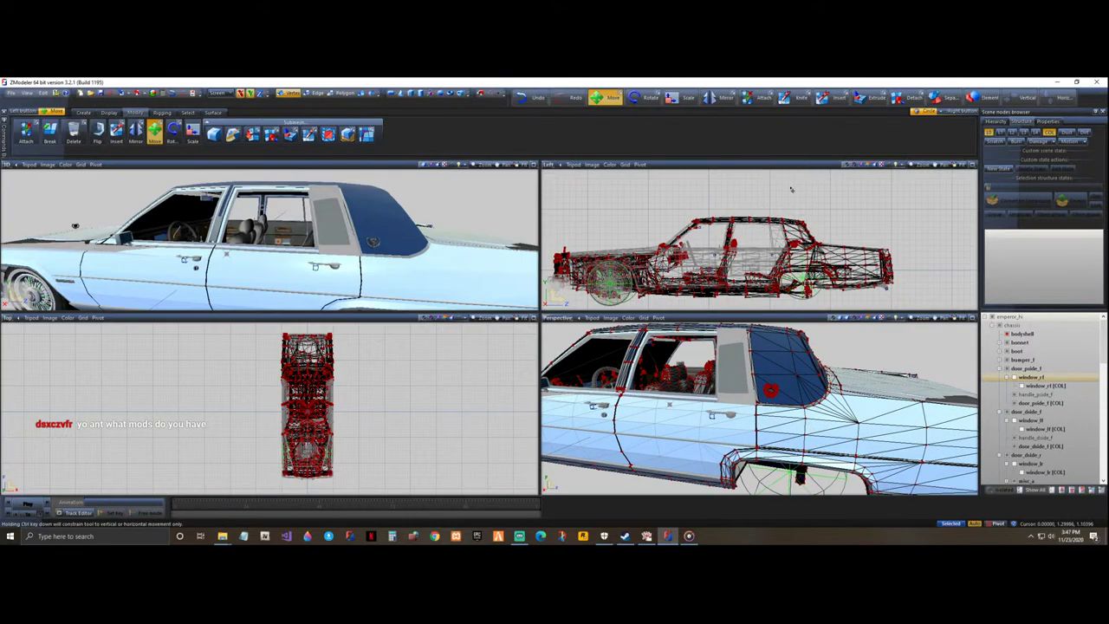
pyautogui.scroll(2, 805, 171)
pyautogui.scroll(2, 740, 229)
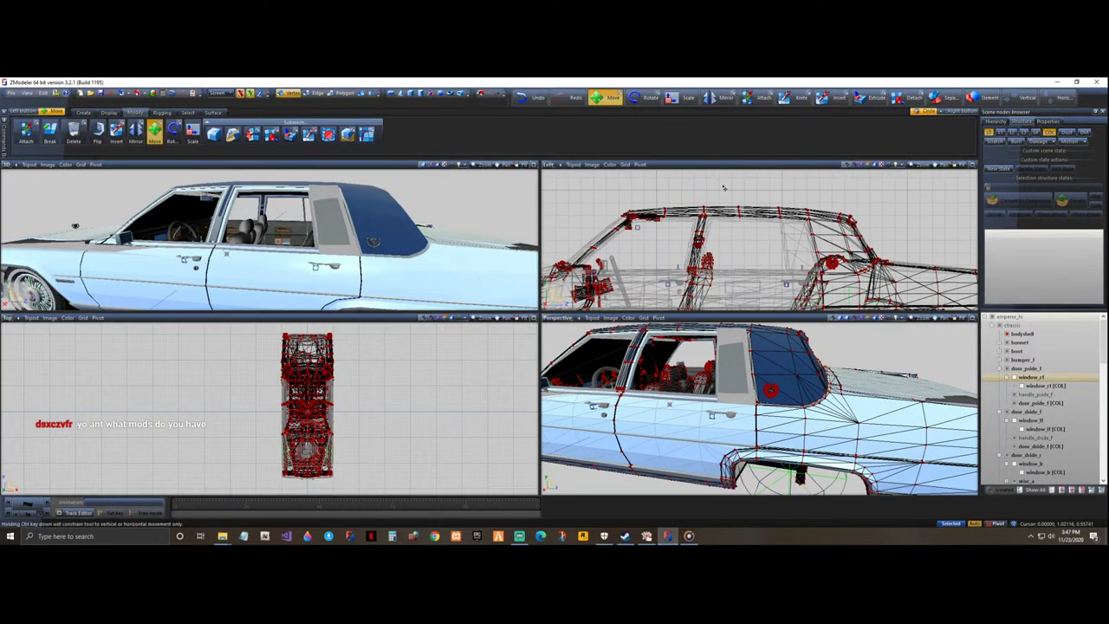
pyautogui.moveTo(752, 187); pyautogui.dragTo(832, 227)
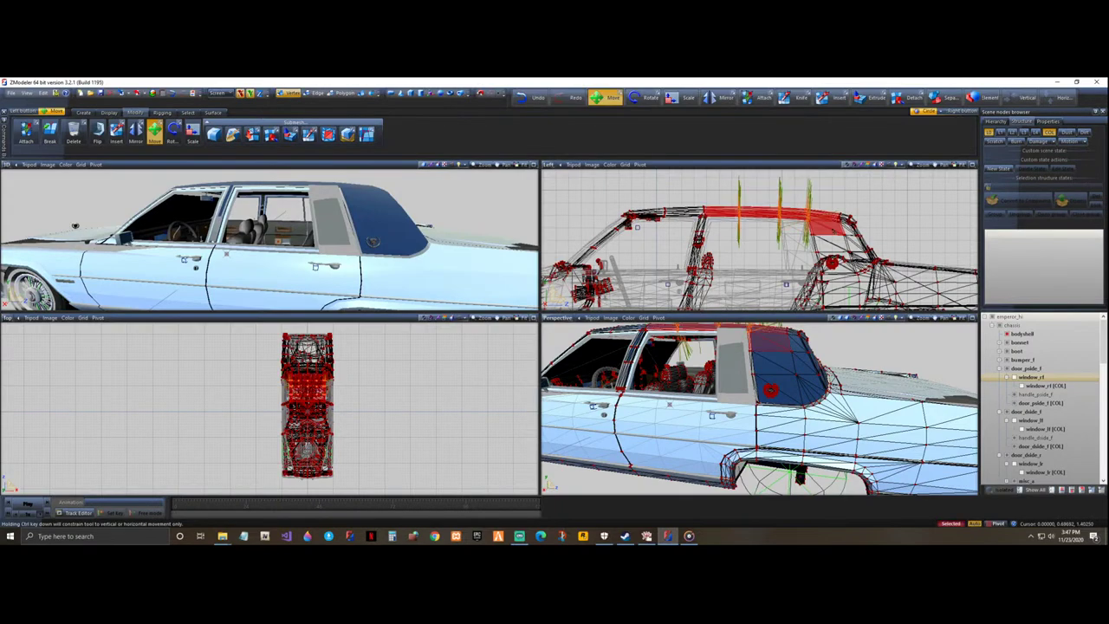
pyautogui.press('Delete')
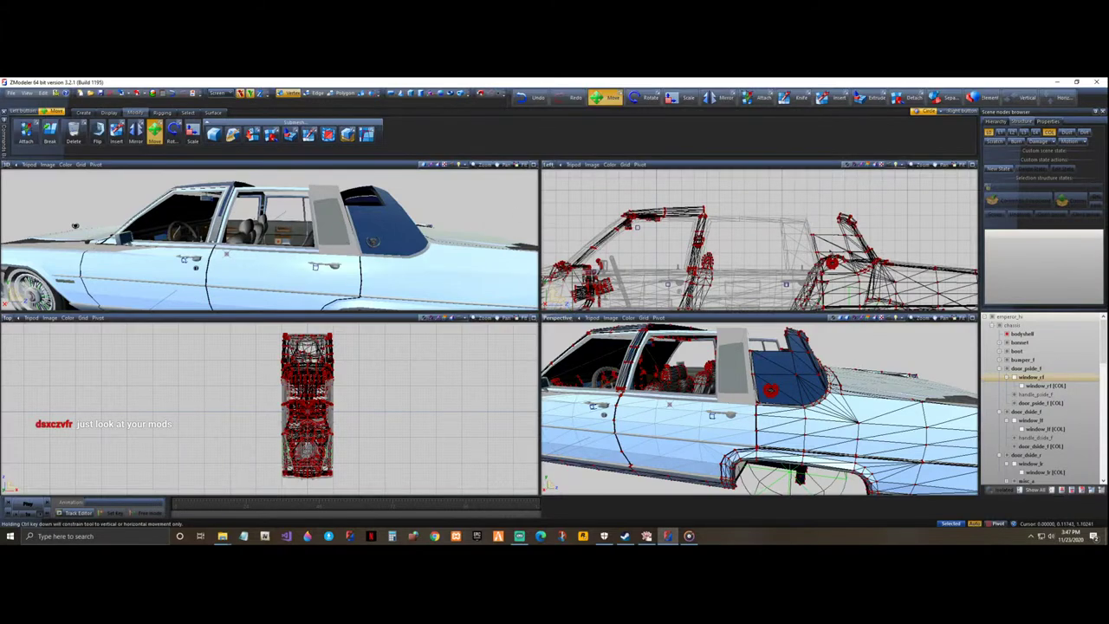
# - Hide the misc_a quarter glass of the rear door and its misc_a [COL] collision mesh
pyautogui.scroll(-3, 1039, 398)
pyautogui.click(1031, 360)
pyautogui.scroll(-1, 1028, 395)
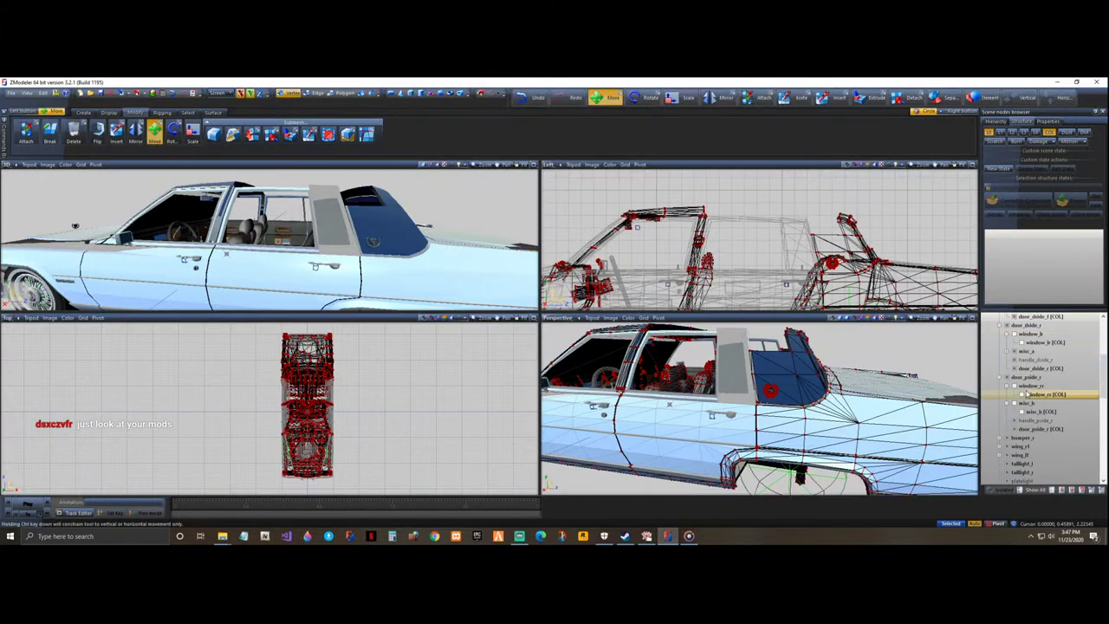
pyautogui.click(1015, 438)
pyautogui.click(1027, 412)
pyautogui.click(1016, 404)
pyautogui.click(1021, 386)
pyautogui.scroll(1, 1024, 388)
pyautogui.click(1014, 379)
pyautogui.click(1015, 379)
pyautogui.click(1016, 378)
pyautogui.click(1016, 378)
pyautogui.click(1008, 378)
pyautogui.click(1014, 378)
pyautogui.click(1025, 385)
pyautogui.click(1024, 386)
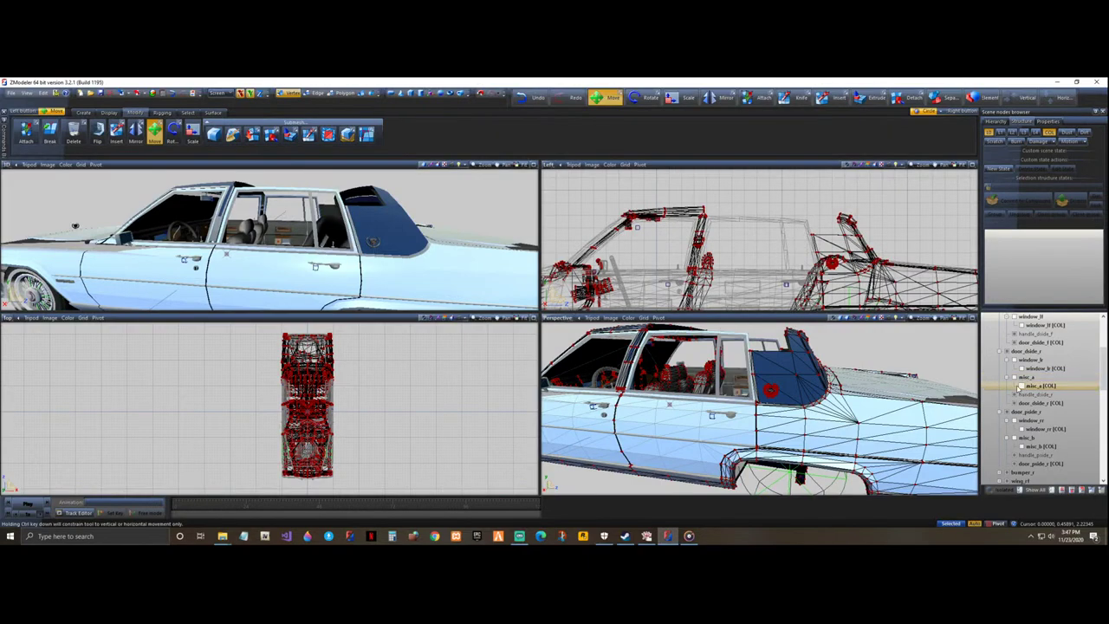
# - Hide the rear window windscreen_r and its windscreen_r [COL] collision mesh
pyautogui.moveTo(395, 223); pyautogui.dragTo(392, 299, button='middle')
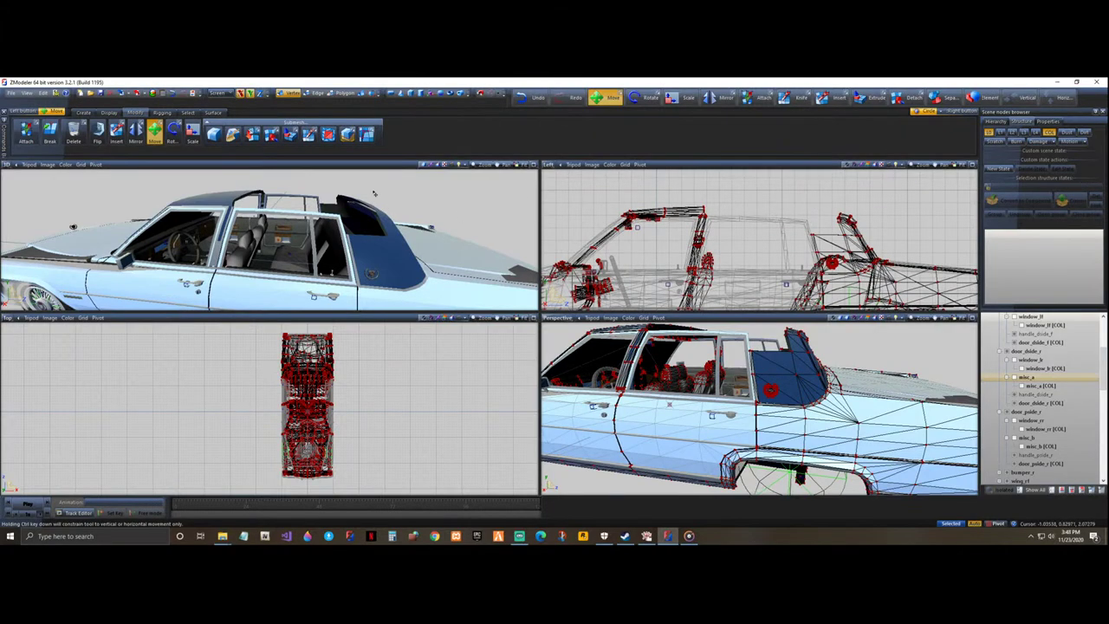
pyautogui.scroll(-3, 375, 193)
pyautogui.moveTo(374, 192); pyautogui.dragTo(99, 224, button='middle')
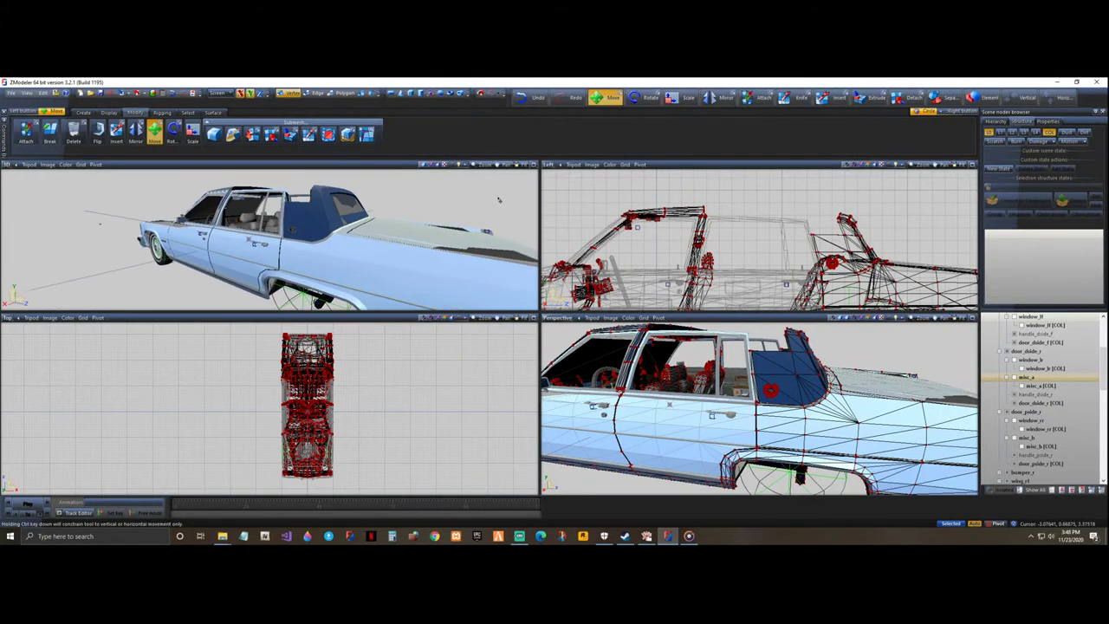
pyautogui.moveTo(818, 196)
pyautogui.mouseDown()
pyautogui.moveTo(848, 215)
pyautogui.moveTo(816, 200)
pyautogui.mouseUp()
pyautogui.moveTo(889, 358); pyautogui.dragTo(802, 357, button='middle')
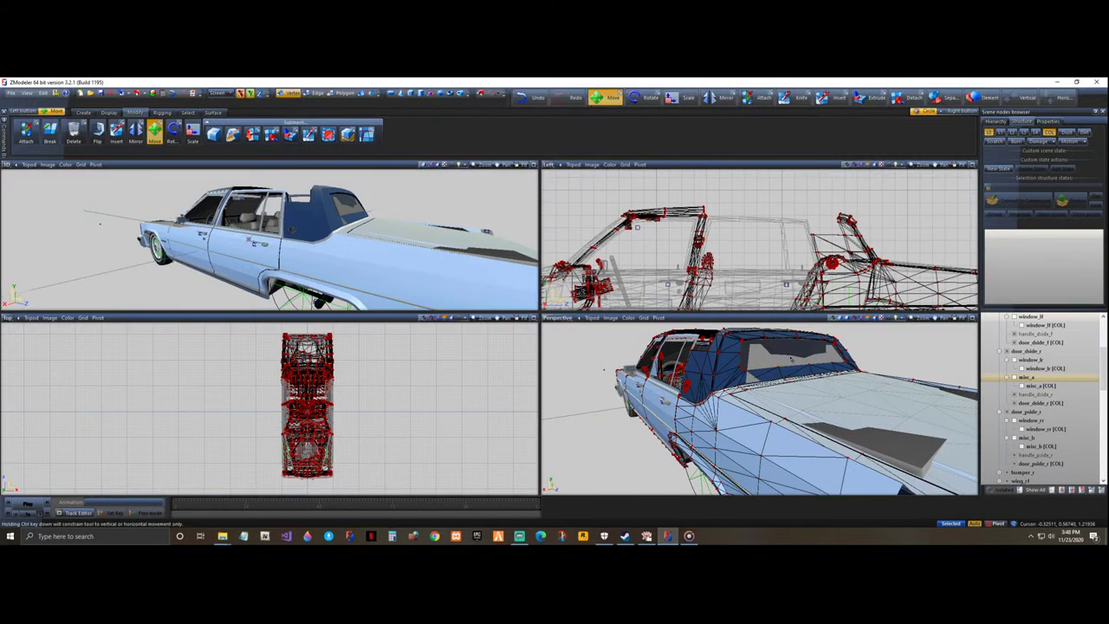
pyautogui.scroll(-3, 1039, 415)
pyautogui.click(1046, 455)
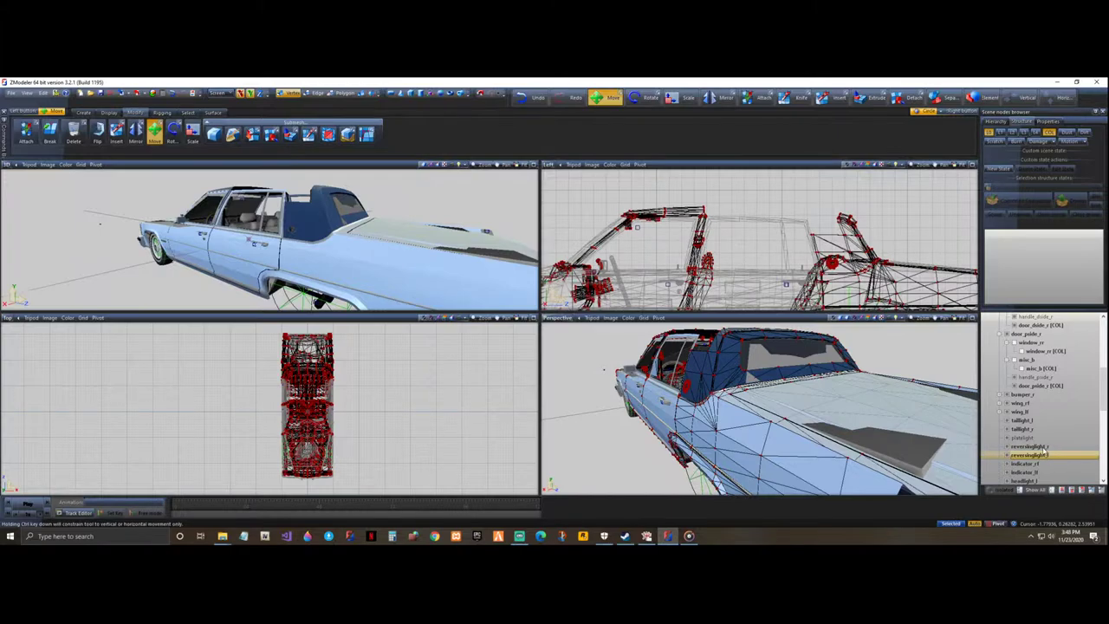
pyautogui.scroll(-2, 1044, 446)
pyautogui.click(1036, 429)
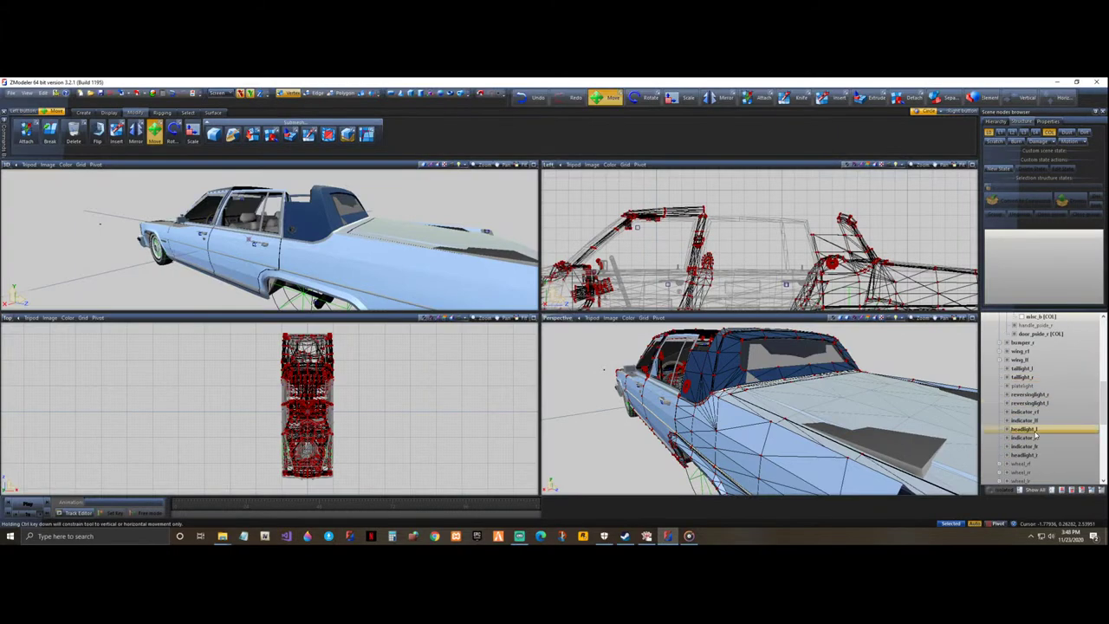
pyautogui.scroll(-2, 1035, 435)
pyautogui.scroll(-3, 1035, 436)
pyautogui.click(1006, 448)
pyautogui.click(999, 439)
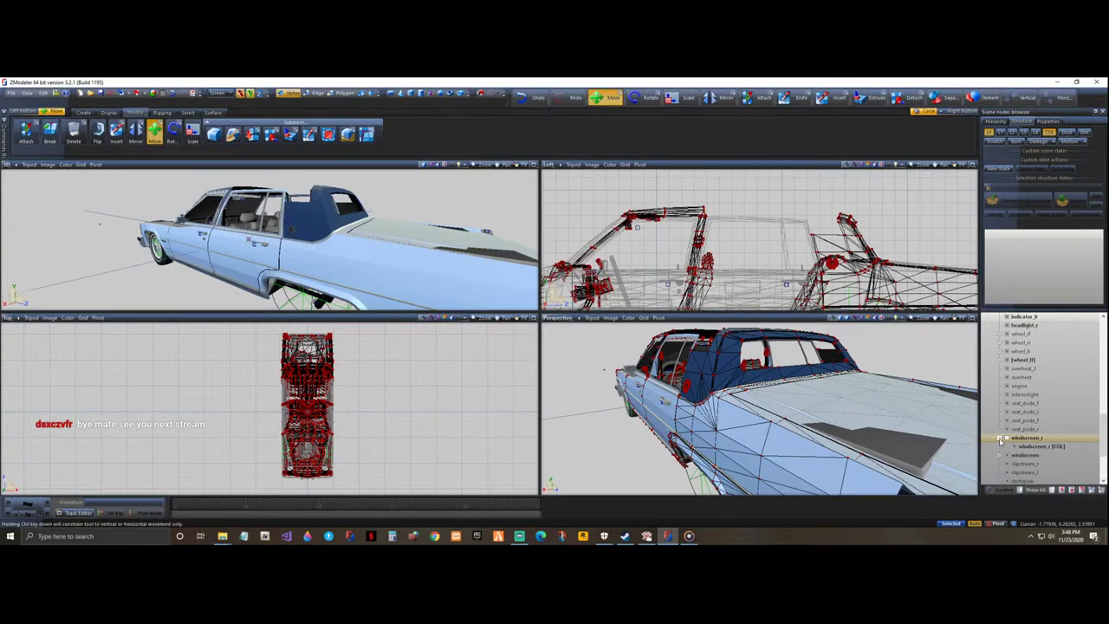
pyautogui.click(1013, 446)
pyautogui.click(997, 439)
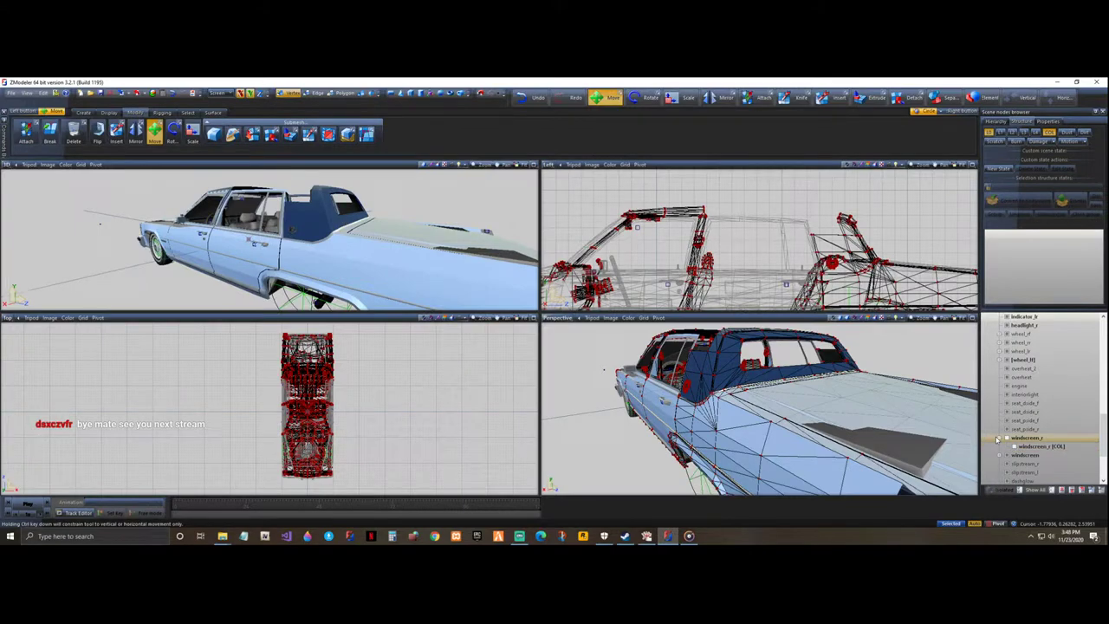
pyautogui.click(1051, 440)
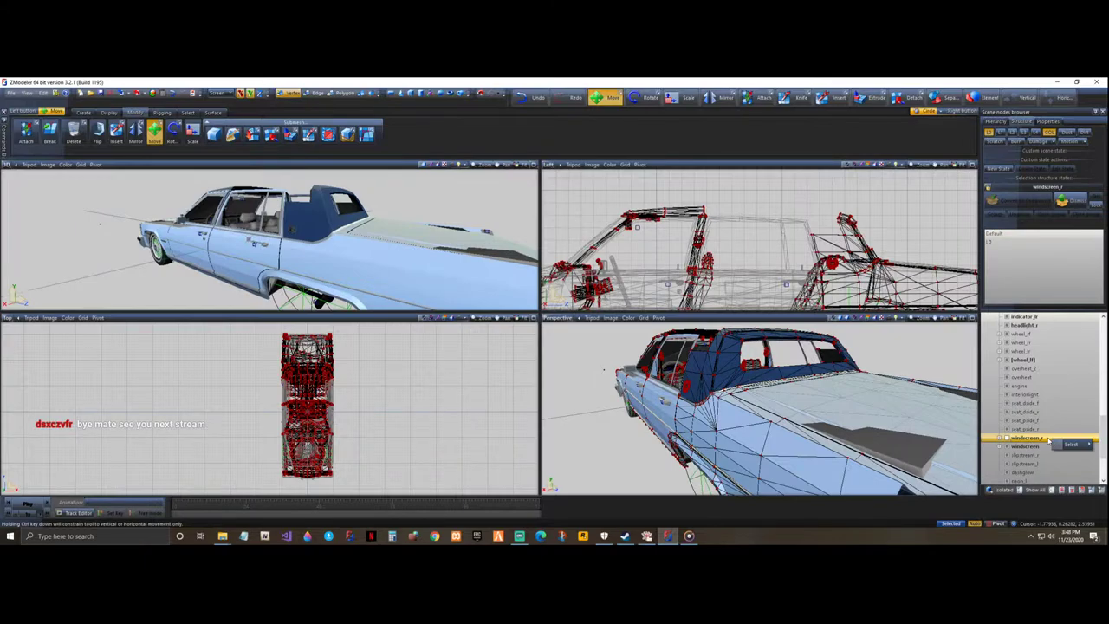
pyautogui.moveTo(1078, 446)
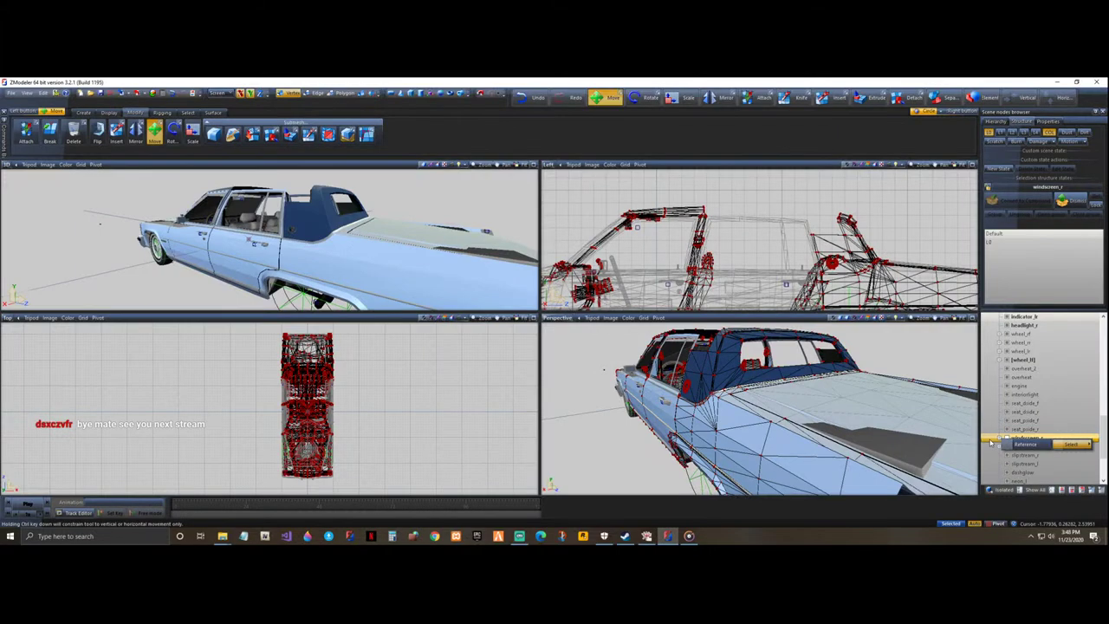
pyautogui.click(1010, 440)
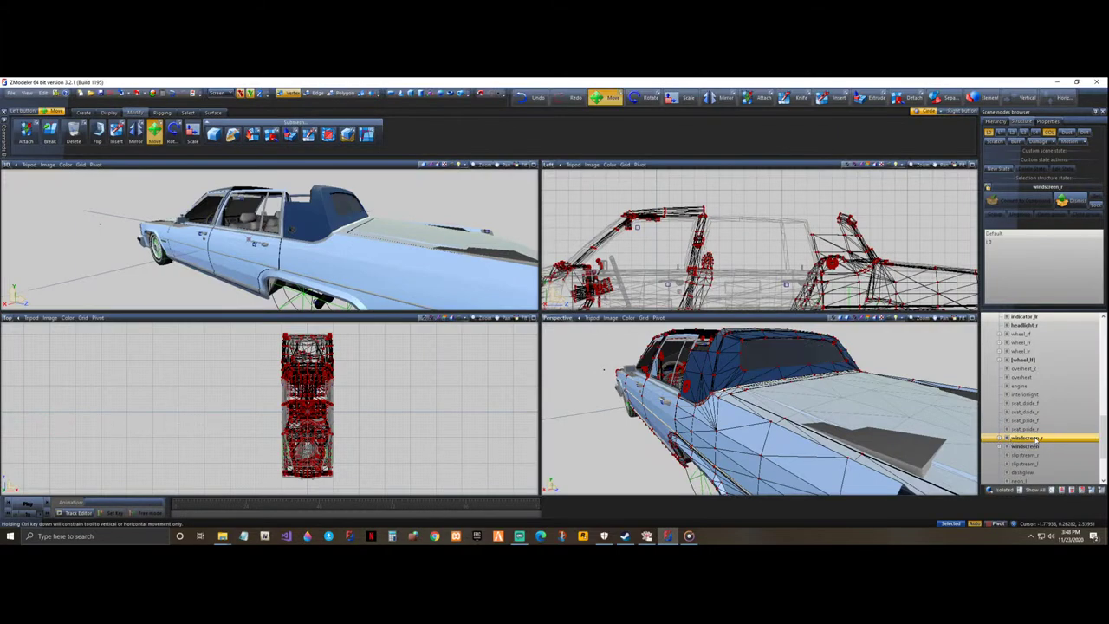
pyautogui.rightClick(1019, 439)
pyautogui.click(1002, 439)
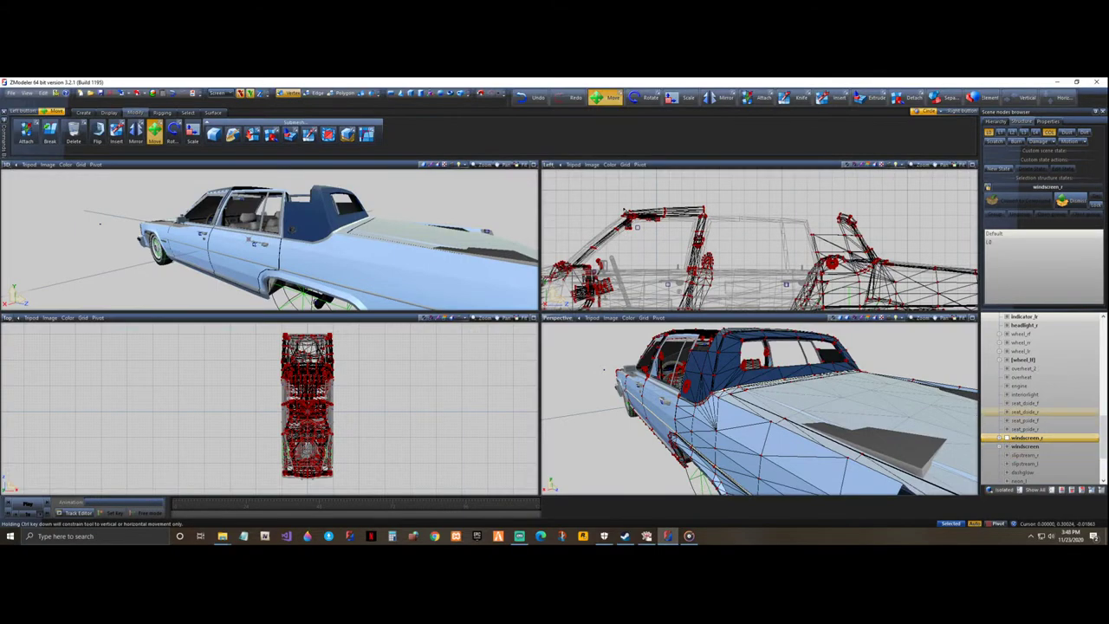
# - Delete the bodyshell's upper rear pillar and rear window frame vertices above the beltline
pyautogui.moveTo(801, 190); pyautogui.dragTo(877, 246)
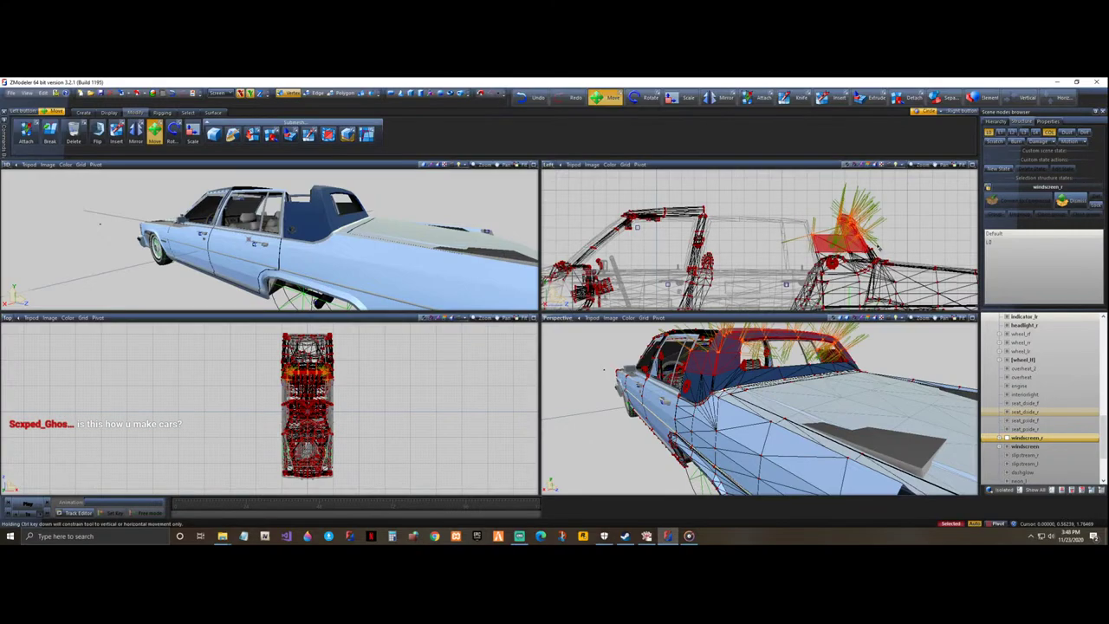
pyautogui.press('Delete')
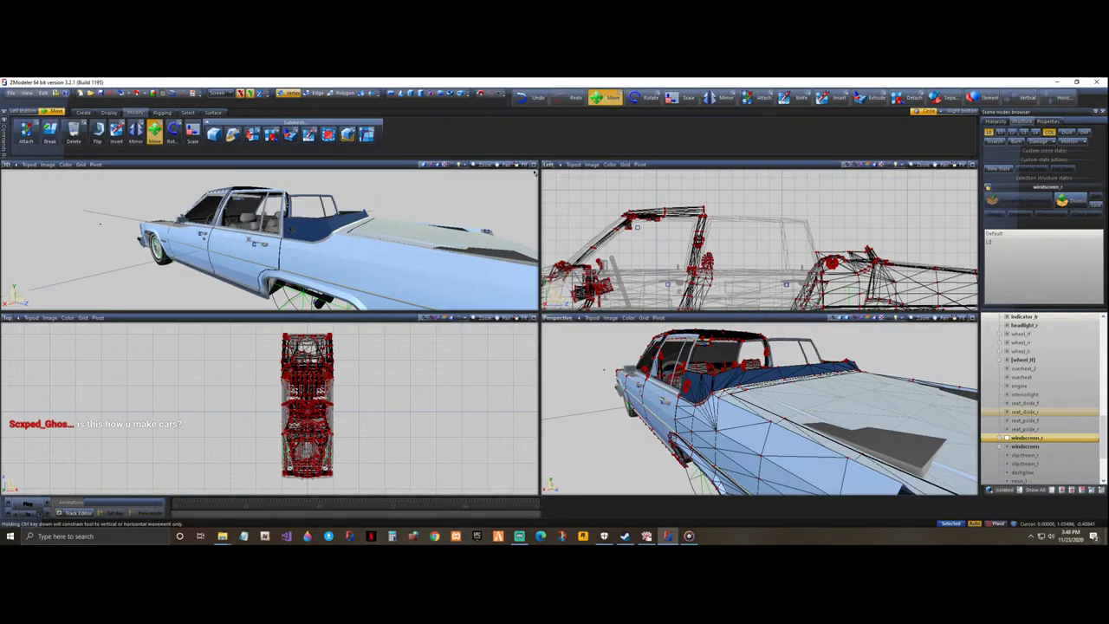
pyautogui.moveTo(249, 239); pyautogui.dragTo(362, 217, button='middle')
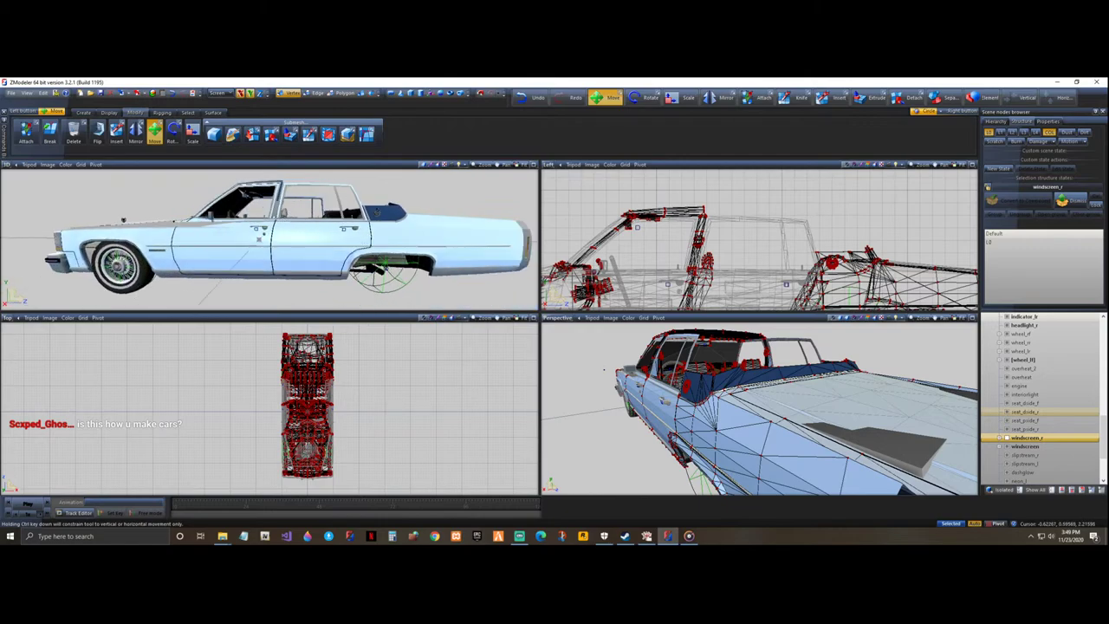
pyautogui.moveTo(392, 224); pyautogui.dragTo(381, 230, button='middle')
# - Delete the leftover rear pillar stub vertices at the base of the rear window, just ahead of the trunk
pyautogui.moveTo(781, 247); pyautogui.dragTo(710, 234, button='middle')
pyautogui.scroll(2, 791, 257)
pyautogui.scroll(5, 805, 238)
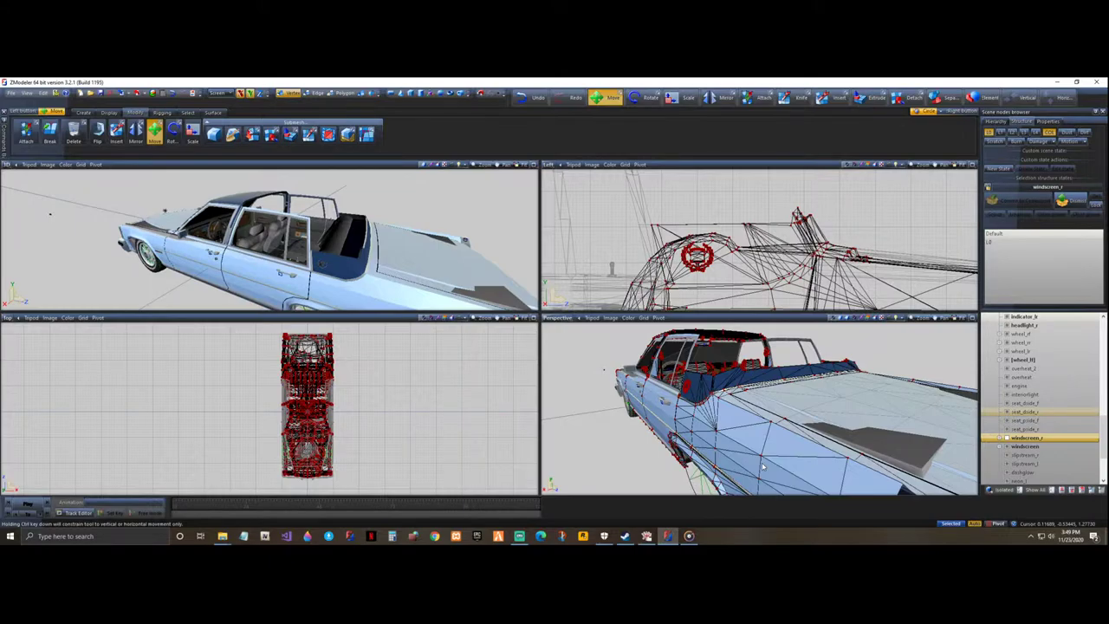
pyautogui.moveTo(872, 365)
pyautogui.mouseDown(button='middle')
pyautogui.moveTo(888, 368)
pyautogui.moveTo(862, 378)
pyautogui.mouseUp(button='middle')
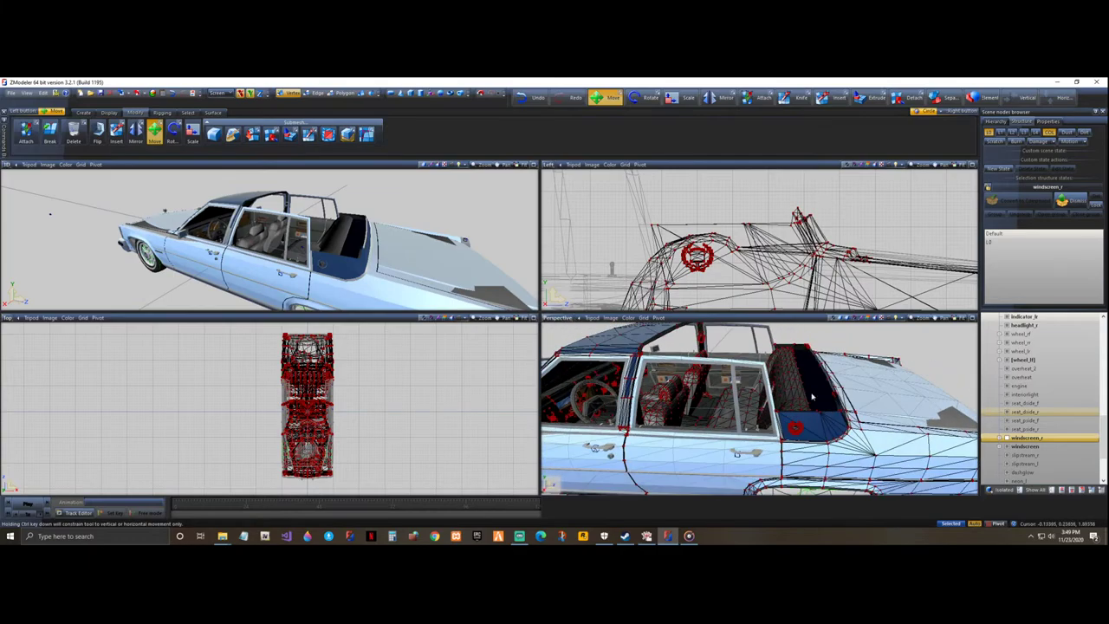
pyautogui.scroll(5, 862, 379)
pyautogui.moveTo(831, 427)
pyautogui.mouseDown(button='middle')
pyautogui.moveTo(822, 418)
pyautogui.moveTo(838, 420)
pyautogui.moveTo(830, 425)
pyautogui.mouseUp(button='middle')
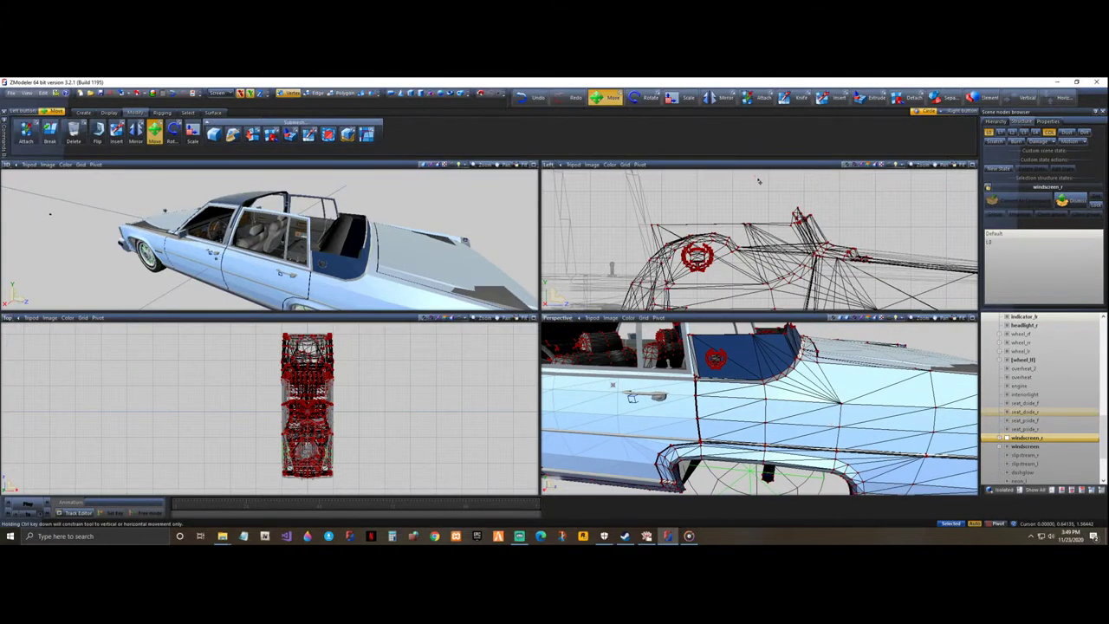
pyautogui.moveTo(804, 206); pyautogui.dragTo(804, 206)
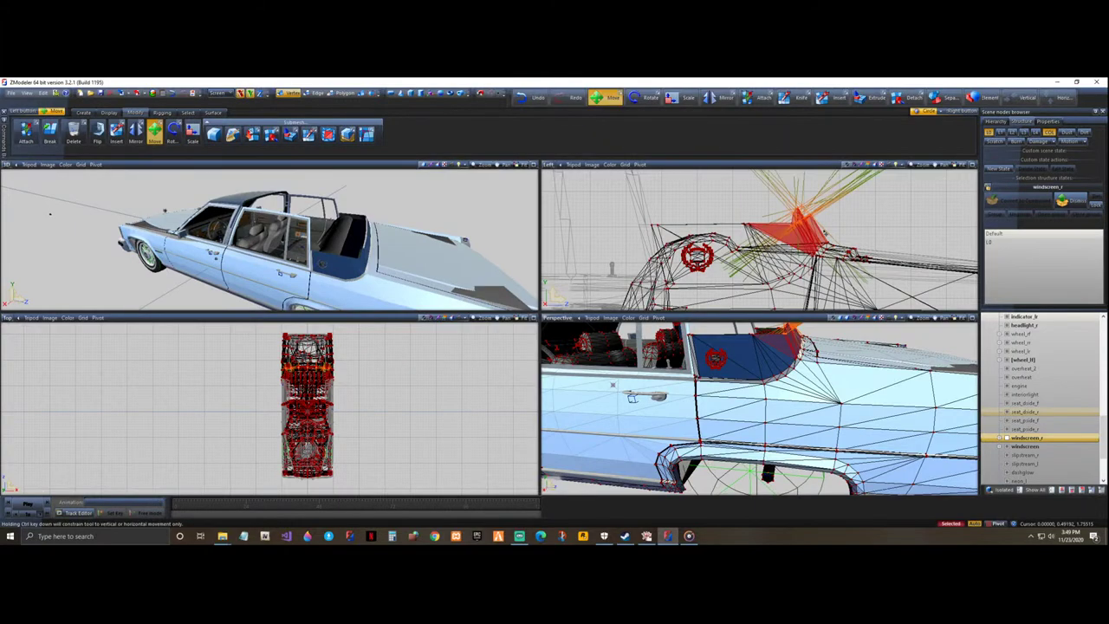
pyautogui.press('Delete')
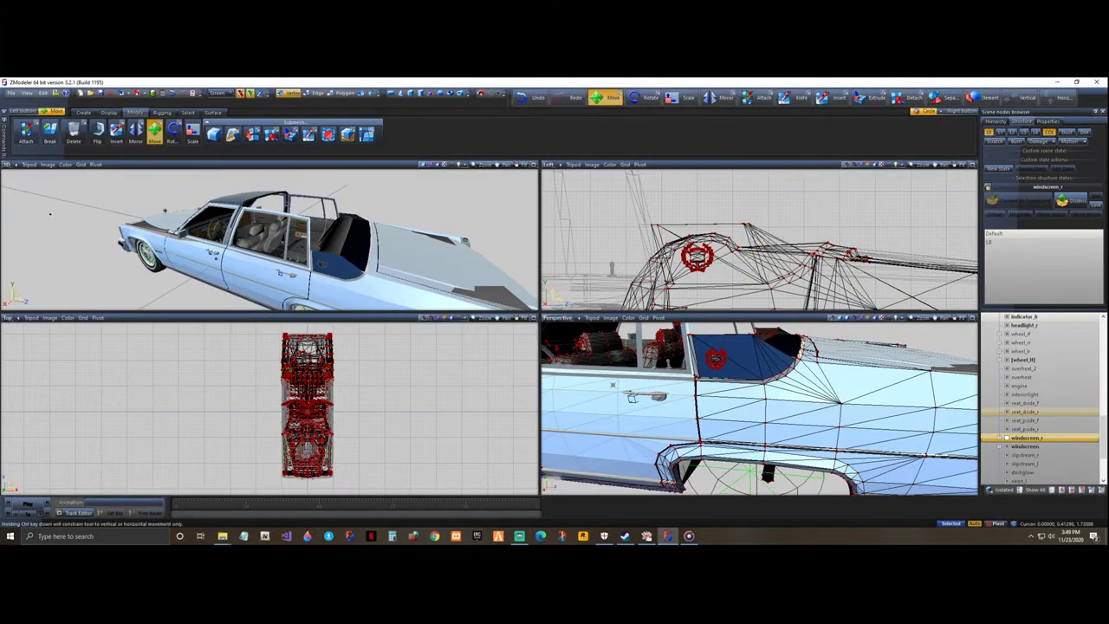
# - Delete the remaining raised vertices on the upper edge of the blue rear quarter panel
pyautogui.moveTo(832, 390)
pyautogui.mouseDown(button='middle')
pyautogui.moveTo(792, 392)
pyautogui.moveTo(784, 424)
pyautogui.moveTo(837, 394)
pyautogui.mouseUp(button='middle')
pyautogui.moveTo(883, 325); pyautogui.dragTo(833, 389, button='middle')
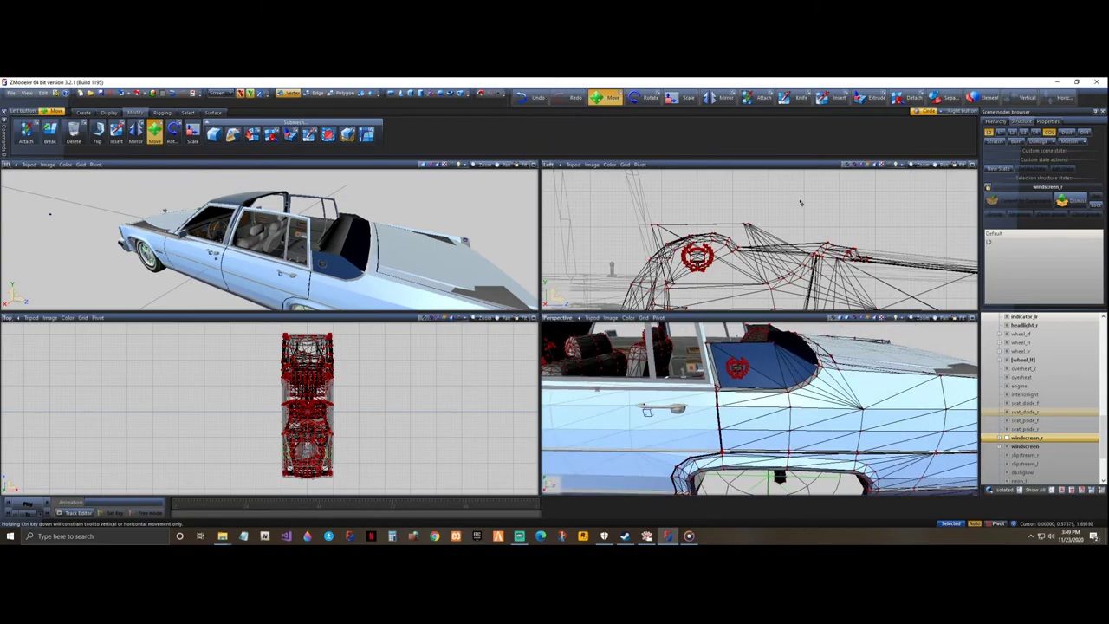
pyautogui.click(769, 231)
pyautogui.press('Delete')
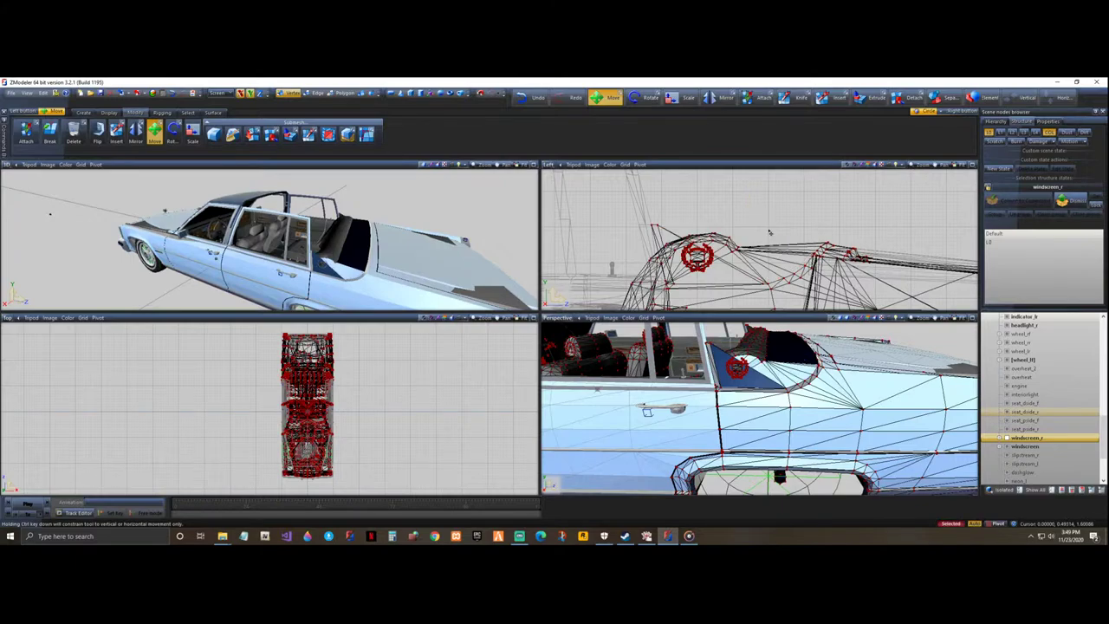
# - Delete the last raised vertices of the triangular blue panel directly behind the rear door
pyautogui.moveTo(373, 251); pyautogui.dragTo(417, 250, button='middle')
pyautogui.scroll(4, 300, 228)
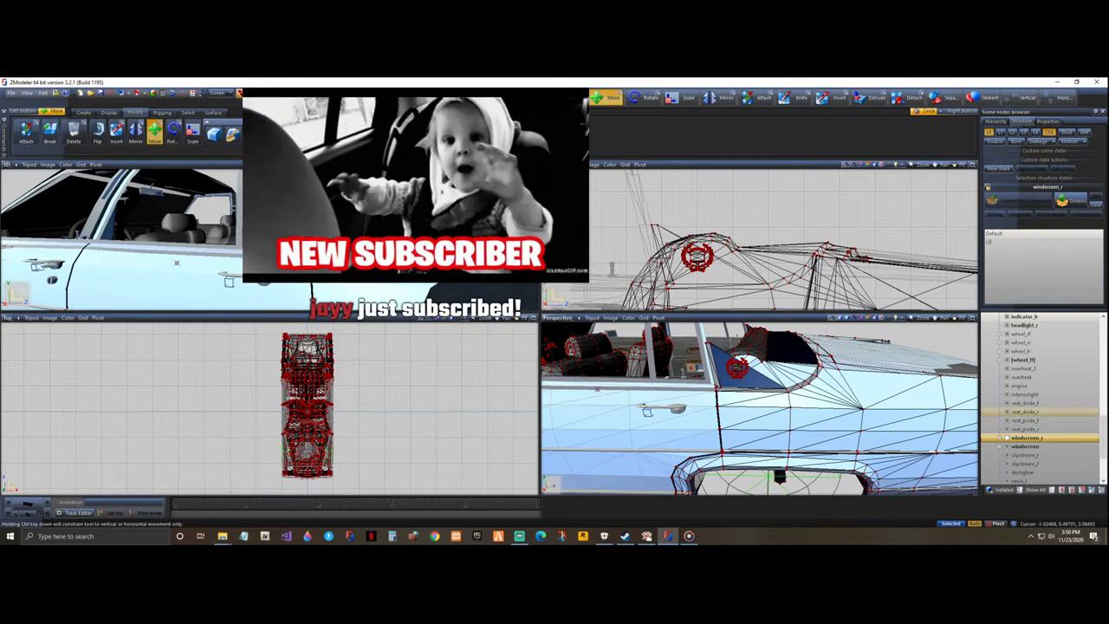
pyautogui.scroll(-3, 329, 238)
pyautogui.moveTo(416, 247); pyautogui.dragTo(338, 245, button='middle')
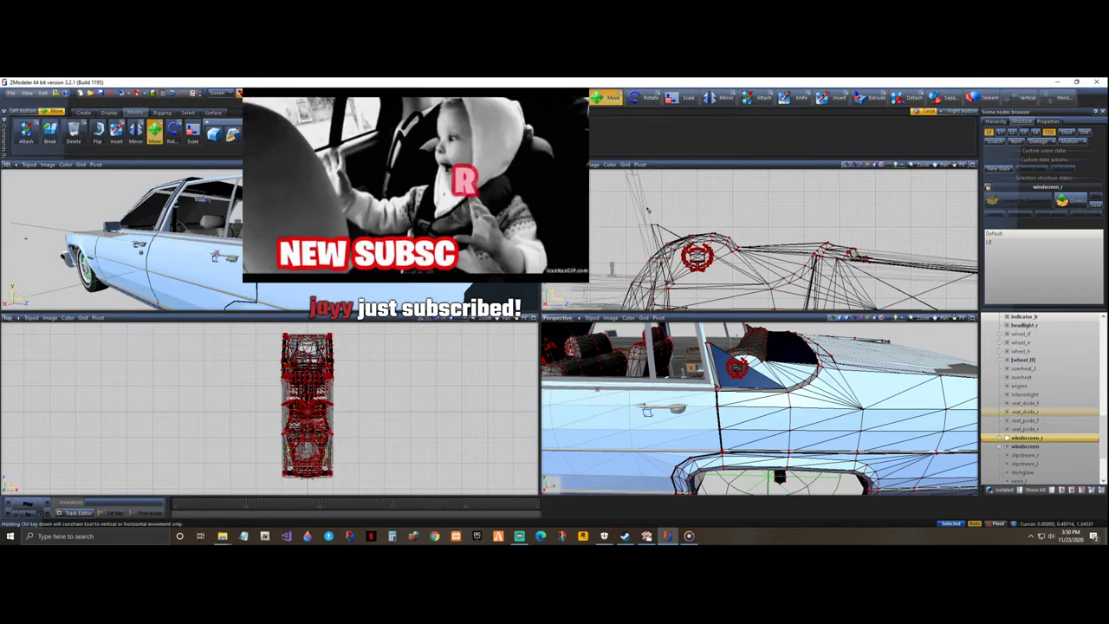
pyautogui.moveTo(621, 205); pyautogui.dragTo(675, 229)
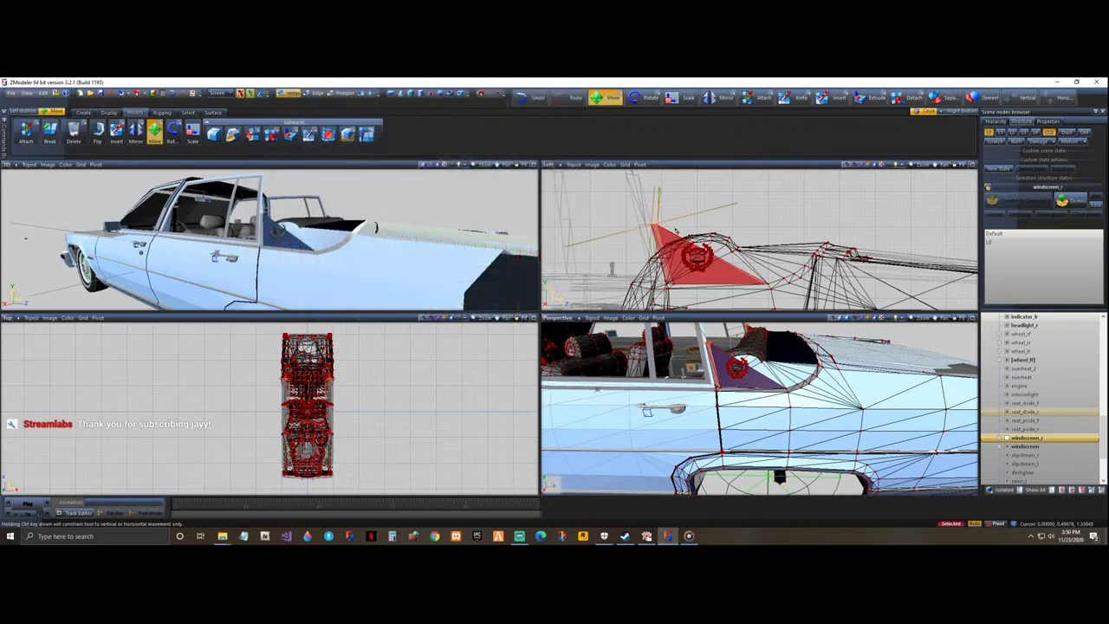
pyautogui.press('Delete')
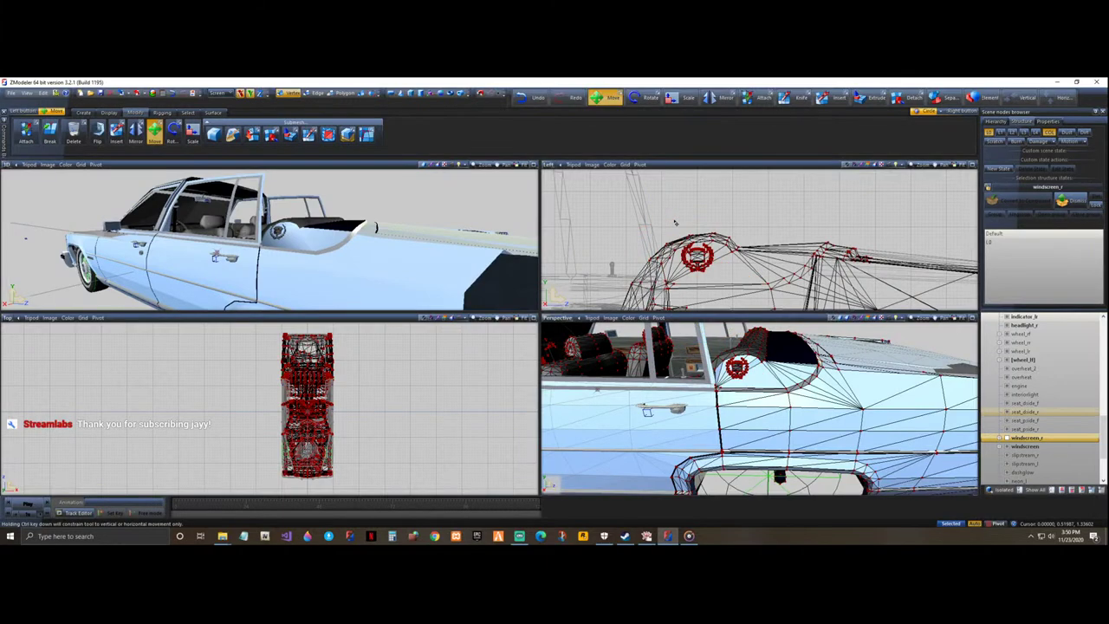
# - Delete the bodyshell's remaining roof side rail vertices behind the windshield header, together with the top of the center pillar
pyautogui.moveTo(386, 250)
pyautogui.mouseDown(button='middle')
pyautogui.moveTo(394, 267)
pyautogui.moveTo(451, 253)
pyautogui.moveTo(347, 254)
pyautogui.moveTo(365, 254)
pyautogui.mouseUp(button='middle')
pyautogui.scroll(-8, 605, 200)
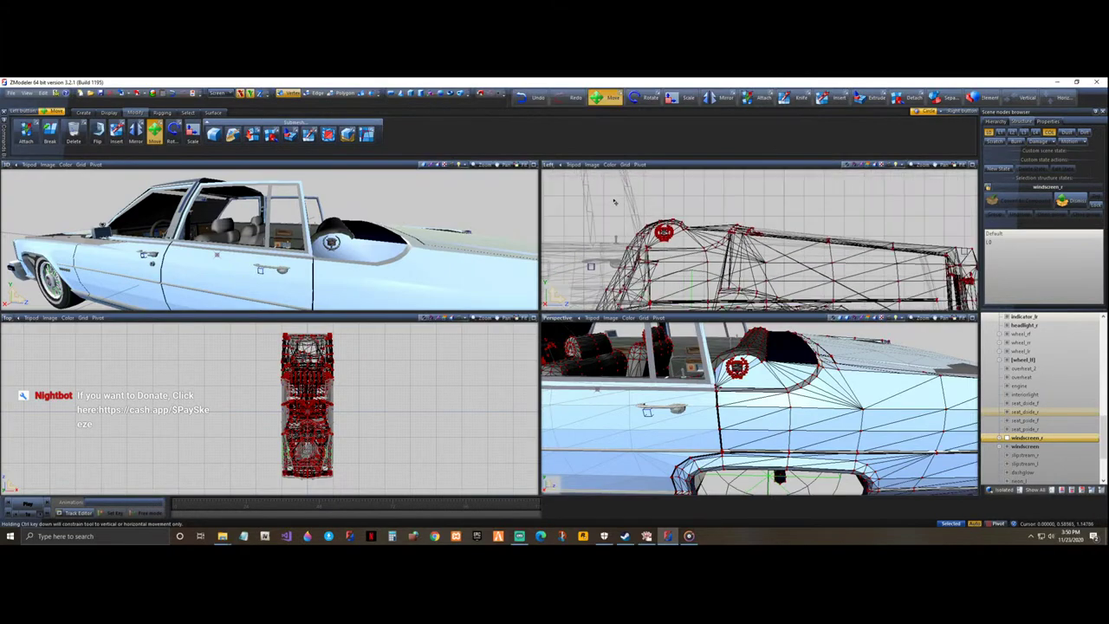
pyautogui.scroll(3, 718, 224)
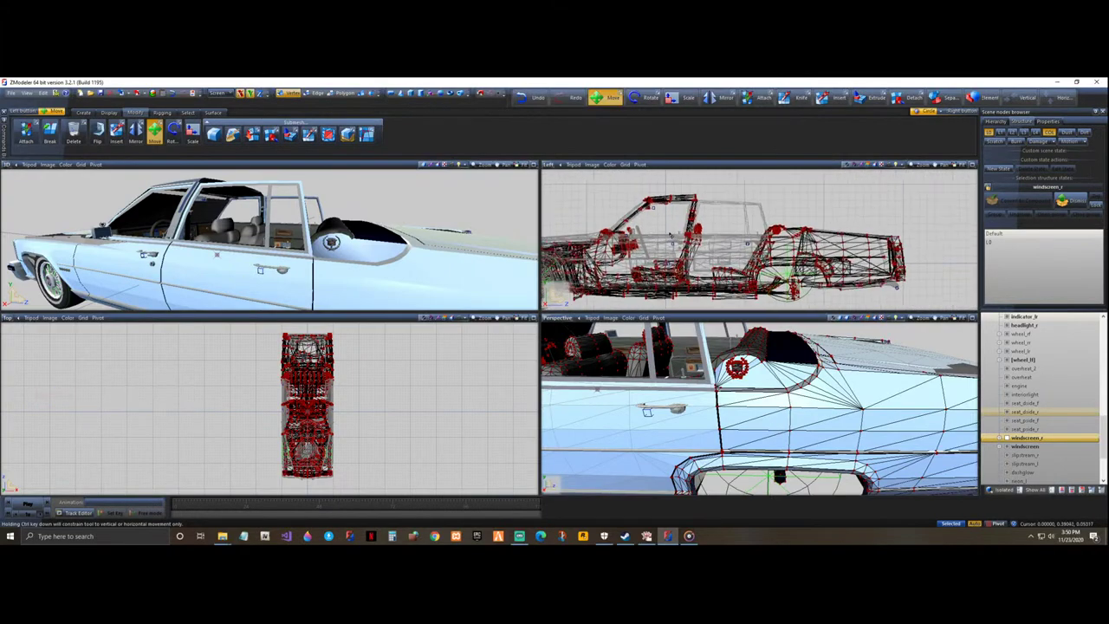
pyautogui.moveTo(314, 217); pyautogui.dragTo(347, 206, button='middle')
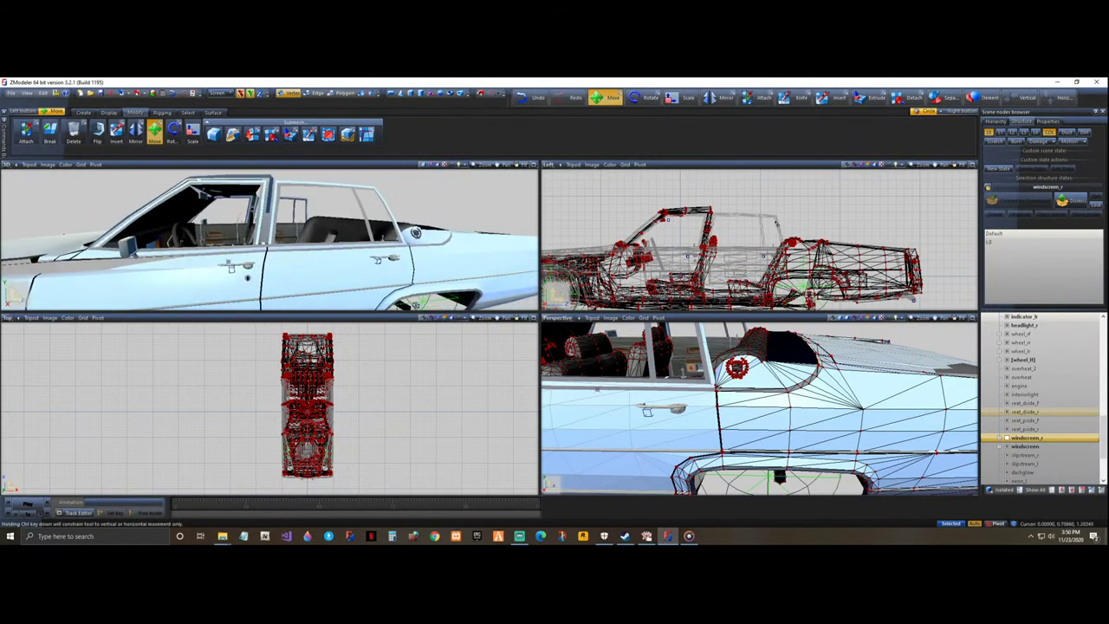
pyautogui.scroll(3, 693, 227)
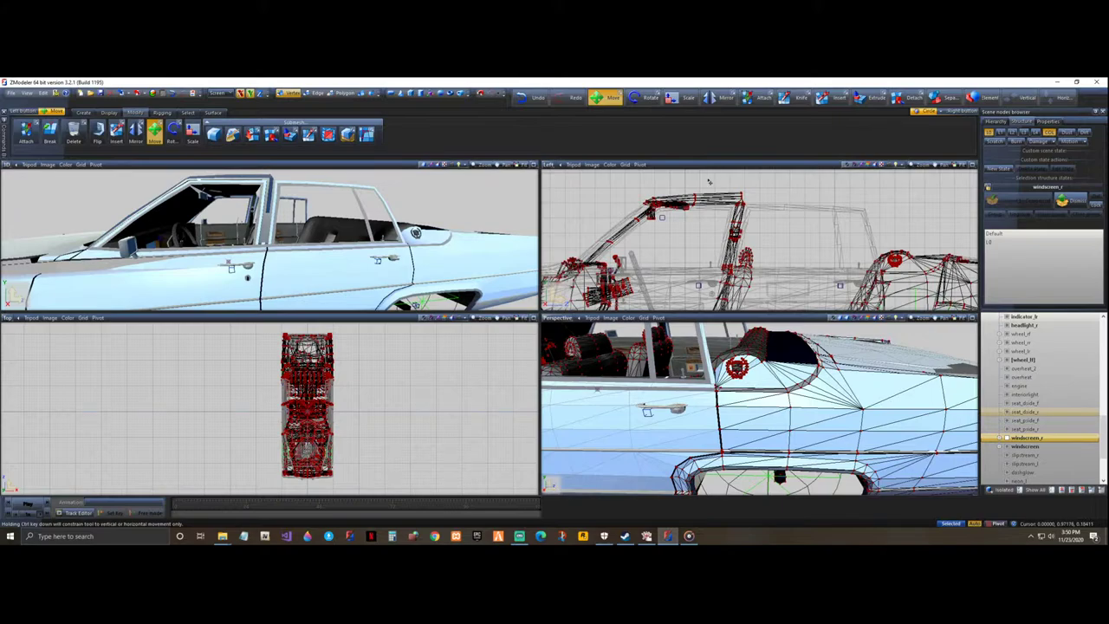
pyautogui.scroll(5, 741, 222)
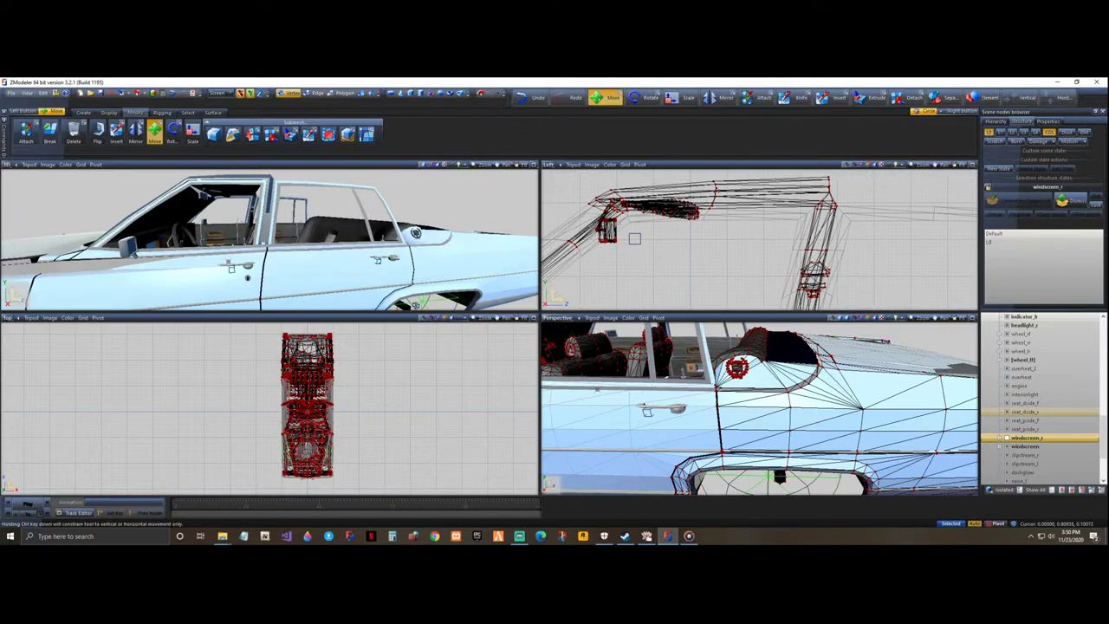
pyautogui.moveTo(715, 244); pyautogui.dragTo(867, 236)
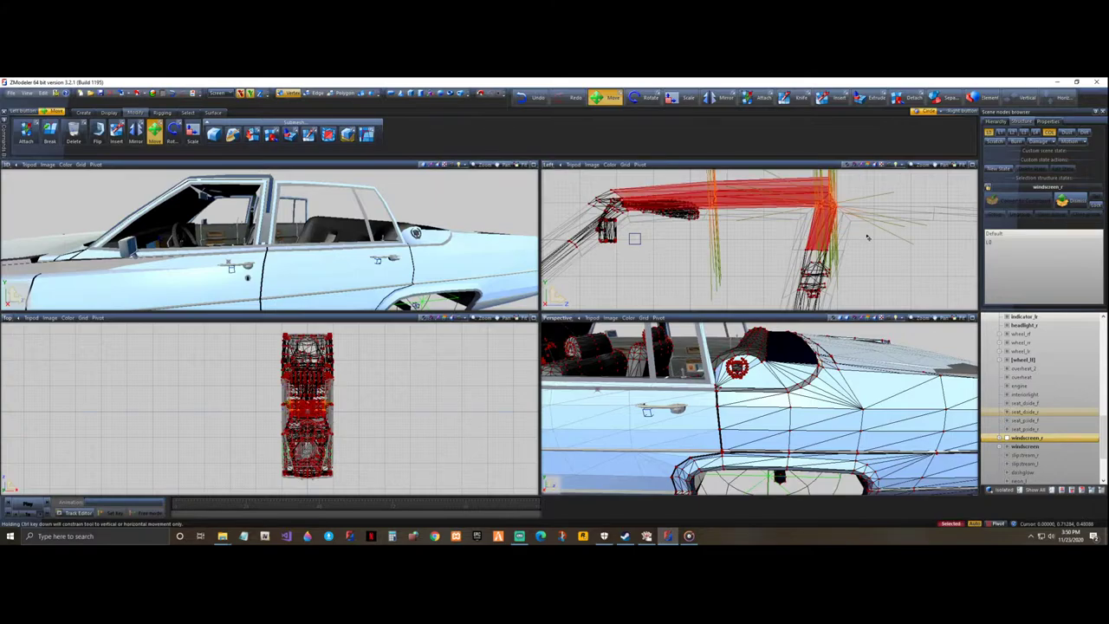
pyautogui.press('Delete')
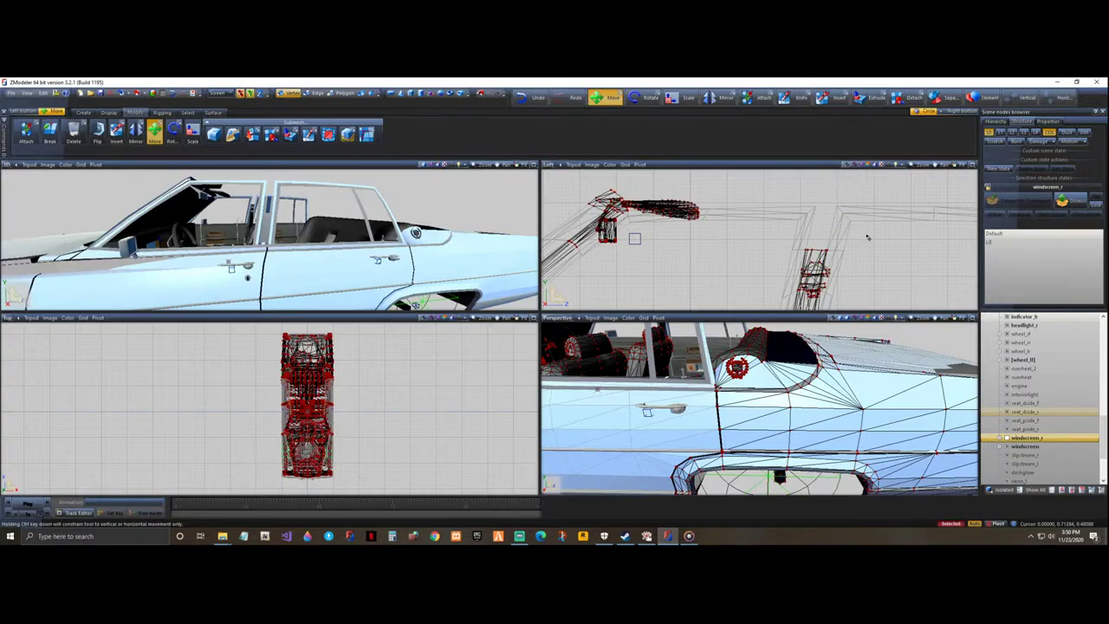
# - Examine the car's remaining roof parts, pillars and door window frames from the side and rear in an enlarged 3D view
pyautogui.scroll(-4, 675, 379)
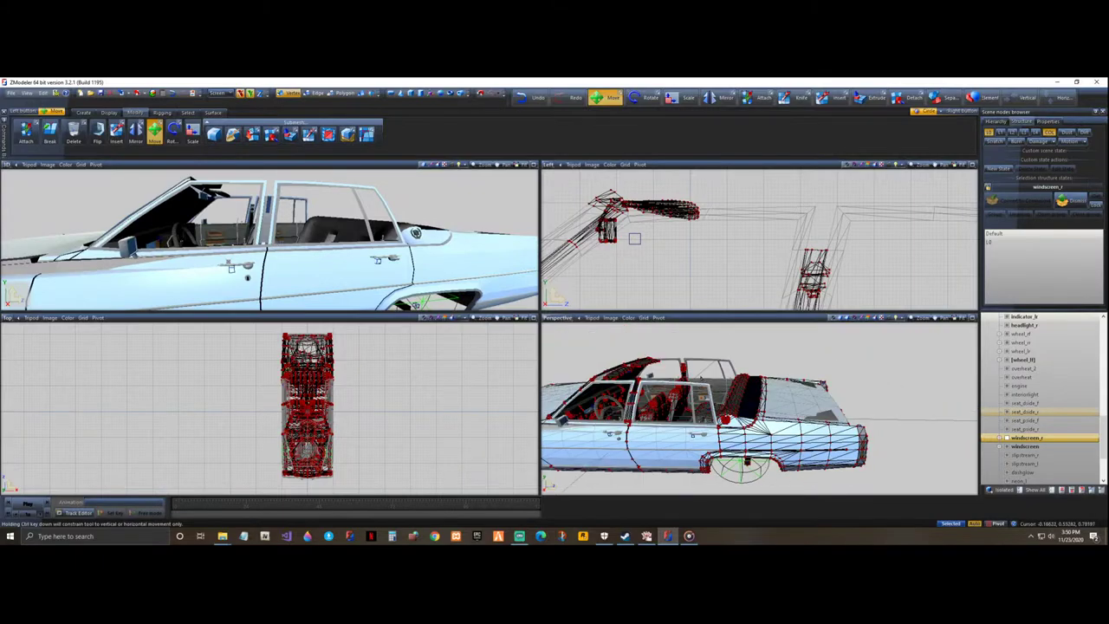
pyautogui.moveTo(722, 344)
pyautogui.mouseDown(button='middle')
pyautogui.moveTo(734, 331)
pyautogui.moveTo(734, 350)
pyautogui.moveTo(732, 336)
pyautogui.moveTo(709, 358)
pyautogui.moveTo(748, 342)
pyautogui.moveTo(733, 329)
pyautogui.moveTo(693, 337)
pyautogui.moveTo(735, 336)
pyautogui.mouseUp(button='middle')
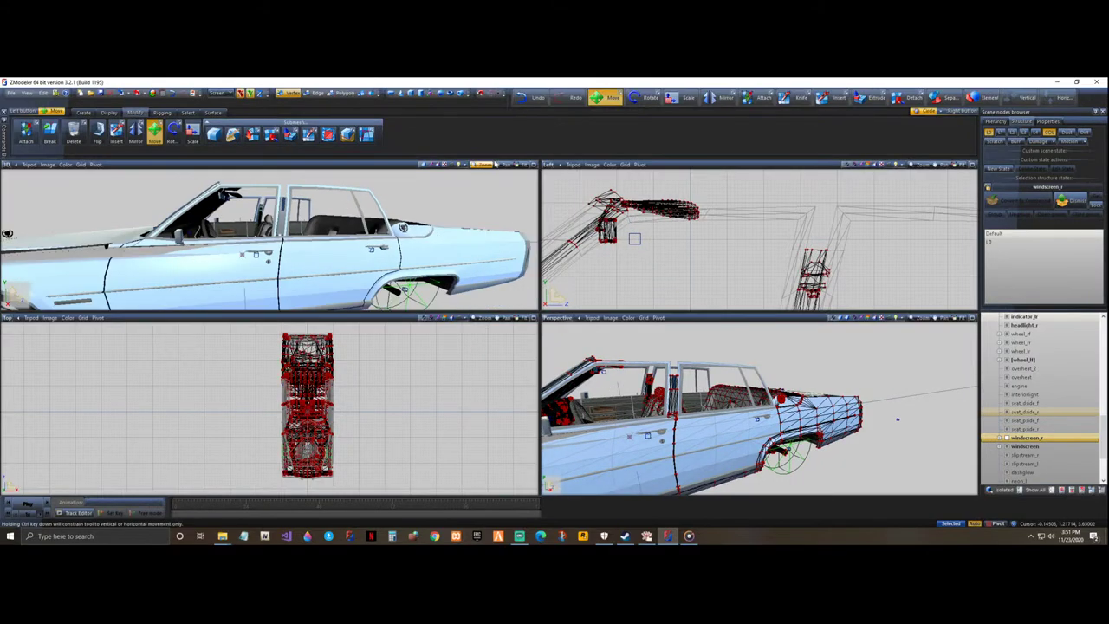
pyautogui.click(533, 165)
pyautogui.moveTo(504, 273); pyautogui.dragTo(475, 409, button='middle')
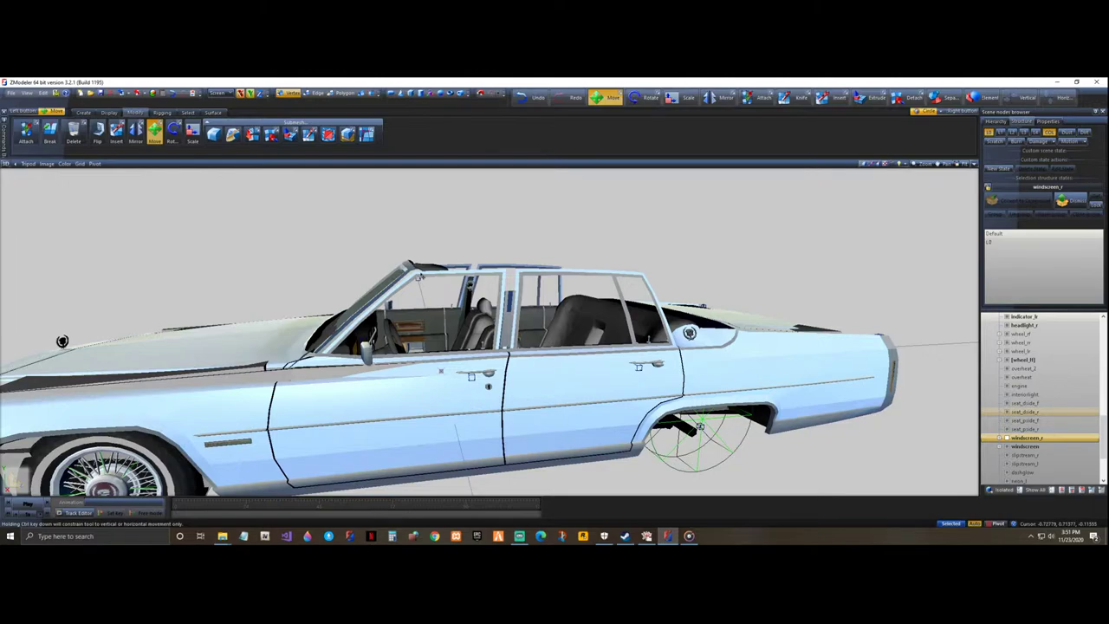
pyautogui.moveTo(554, 420); pyautogui.dragTo(513, 444, button='middle')
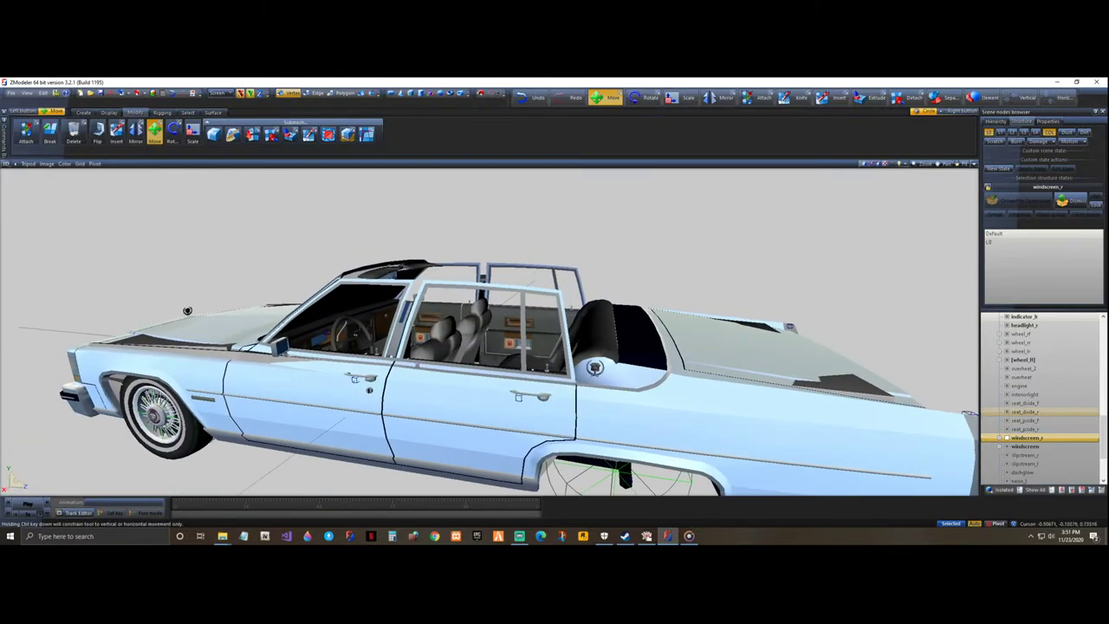
pyautogui.scroll(-7, 512, 443)
pyautogui.click(974, 165)
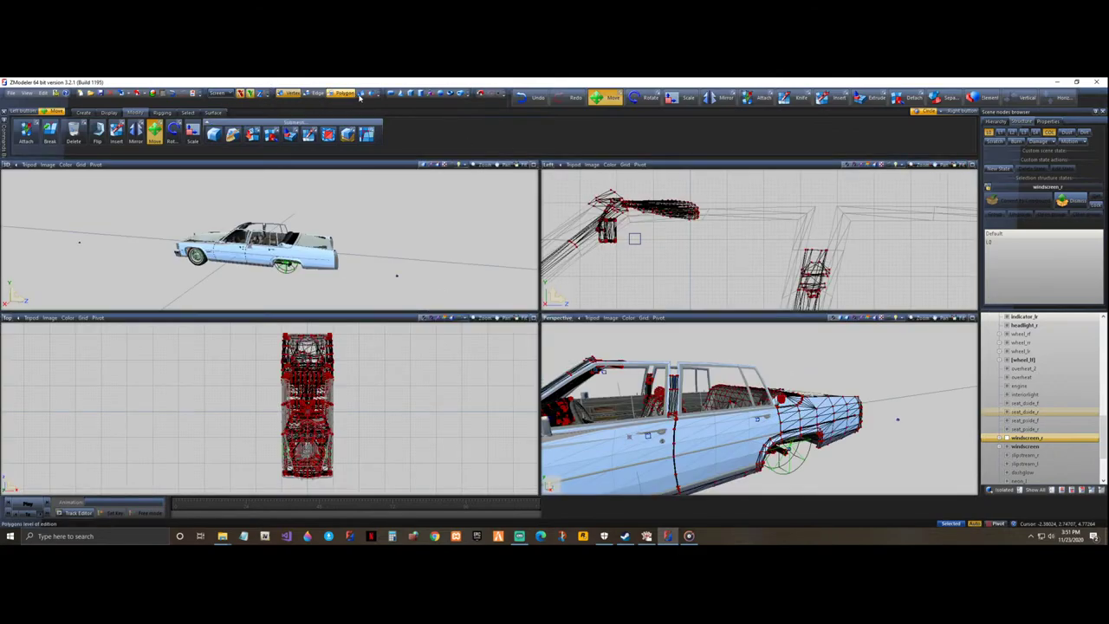
# - Return from vertex editing to object level, activate Single selection and clear the current object selection
pyautogui.click(193, 131)
pyautogui.click(154, 133)
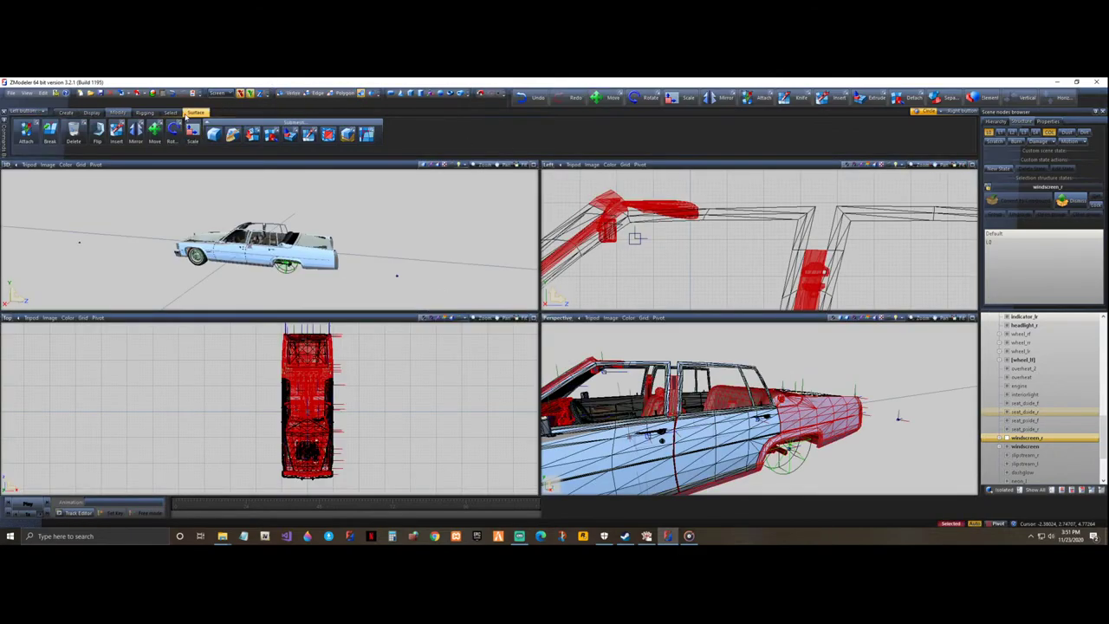
pyautogui.click(170, 113)
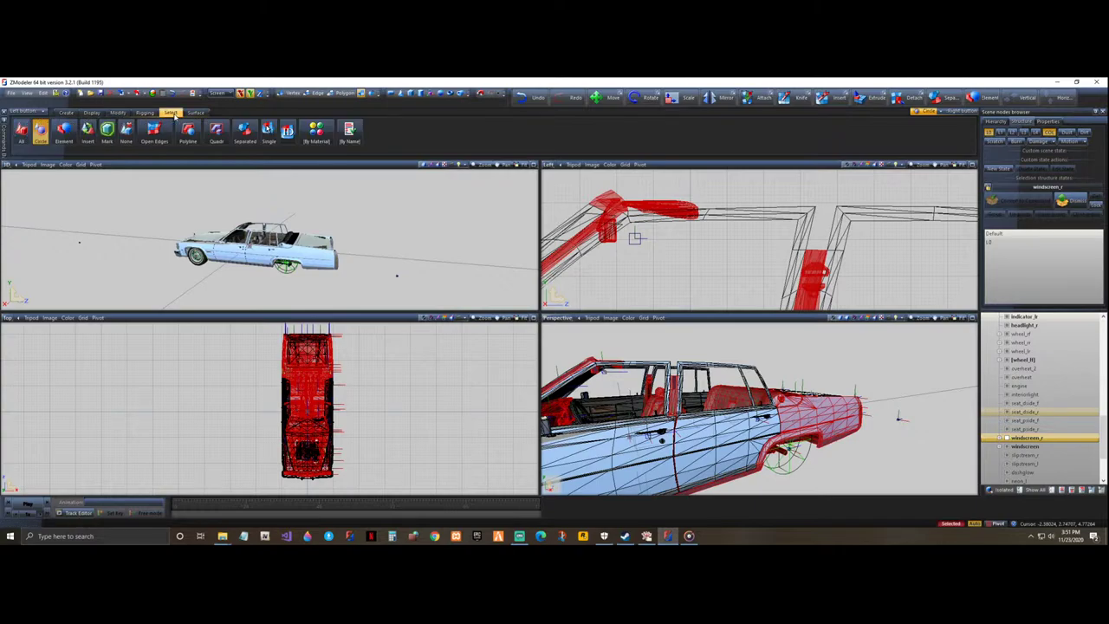
pyautogui.scroll(-4, 698, 225)
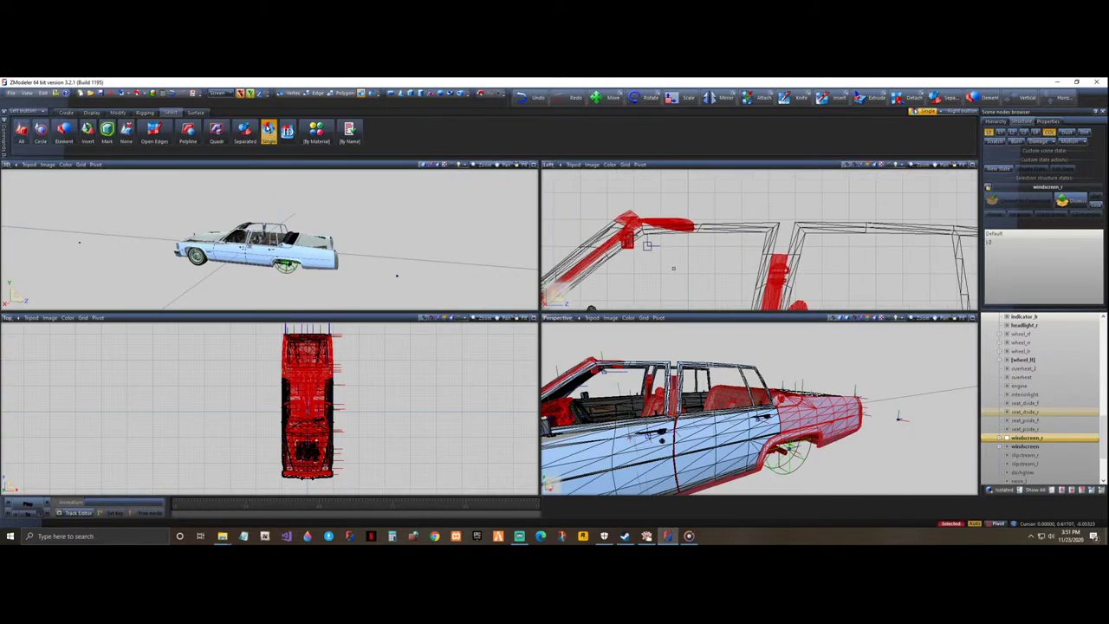
pyautogui.press('space')
pyautogui.scroll(-3, 684, 208)
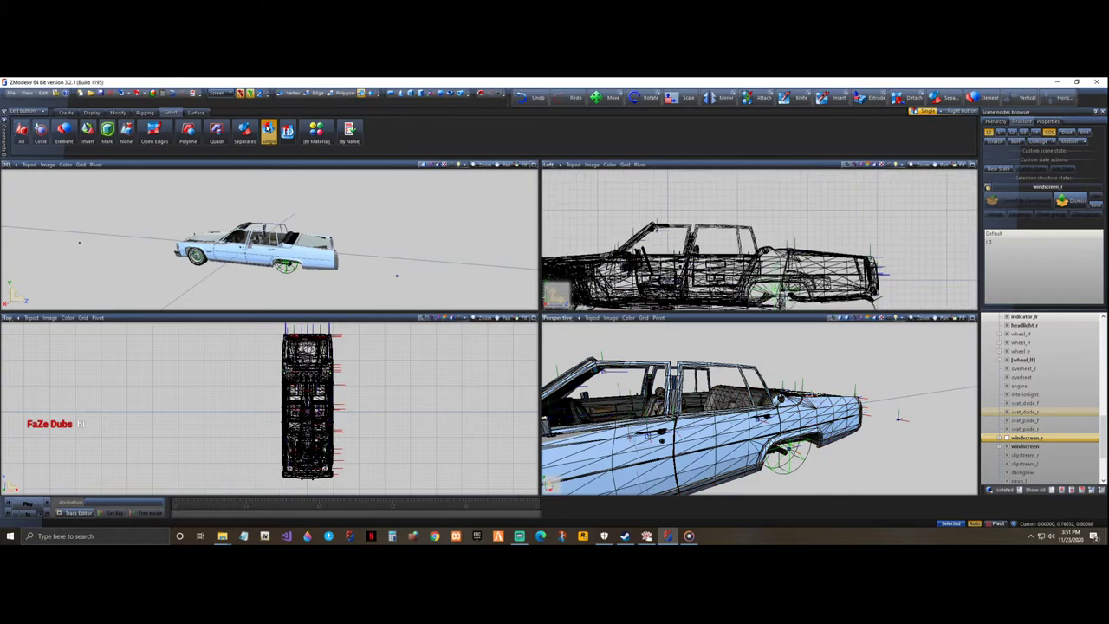
# - Select all four doors, front and rear on both sides of the car
pyautogui.click(740, 232)
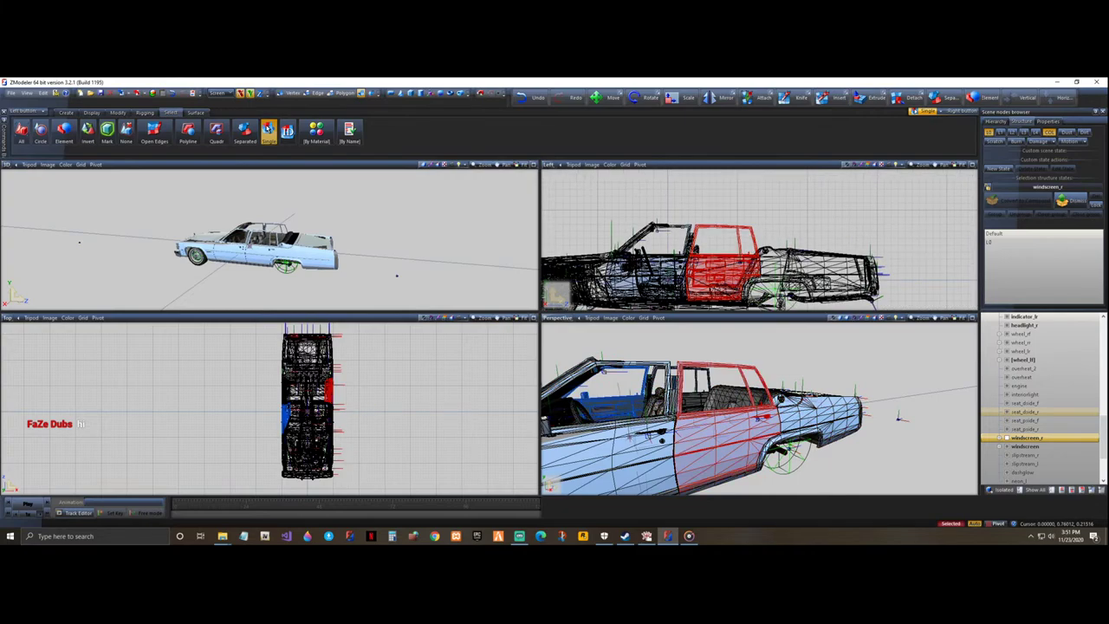
pyautogui.click(692, 229)
pyautogui.click(684, 229)
pyautogui.scroll(-2, 684, 230)
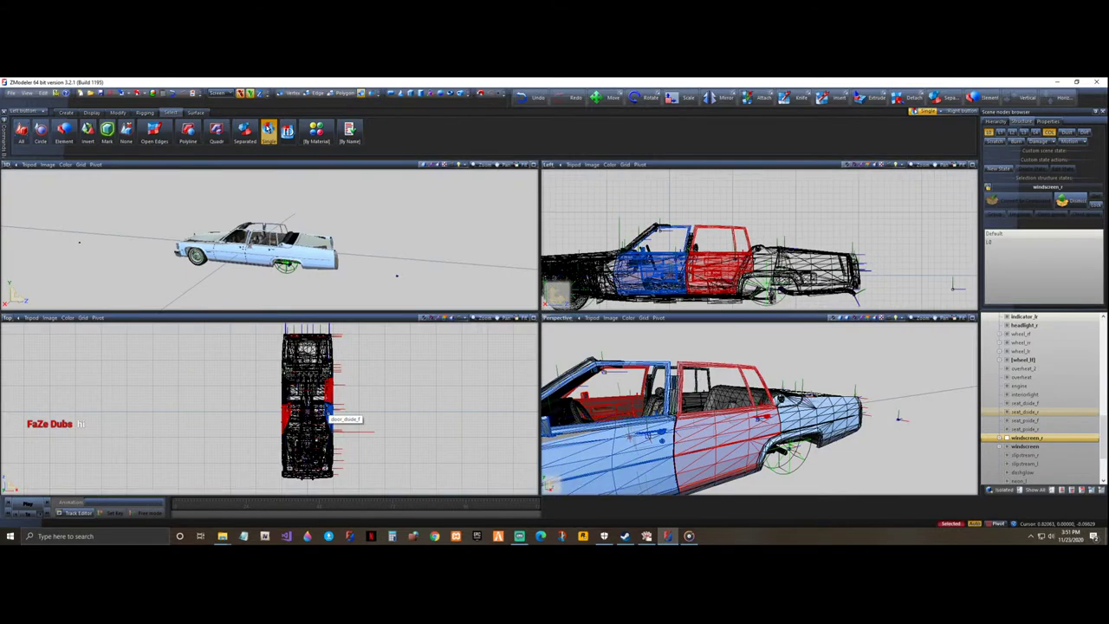
pyautogui.click(328, 417)
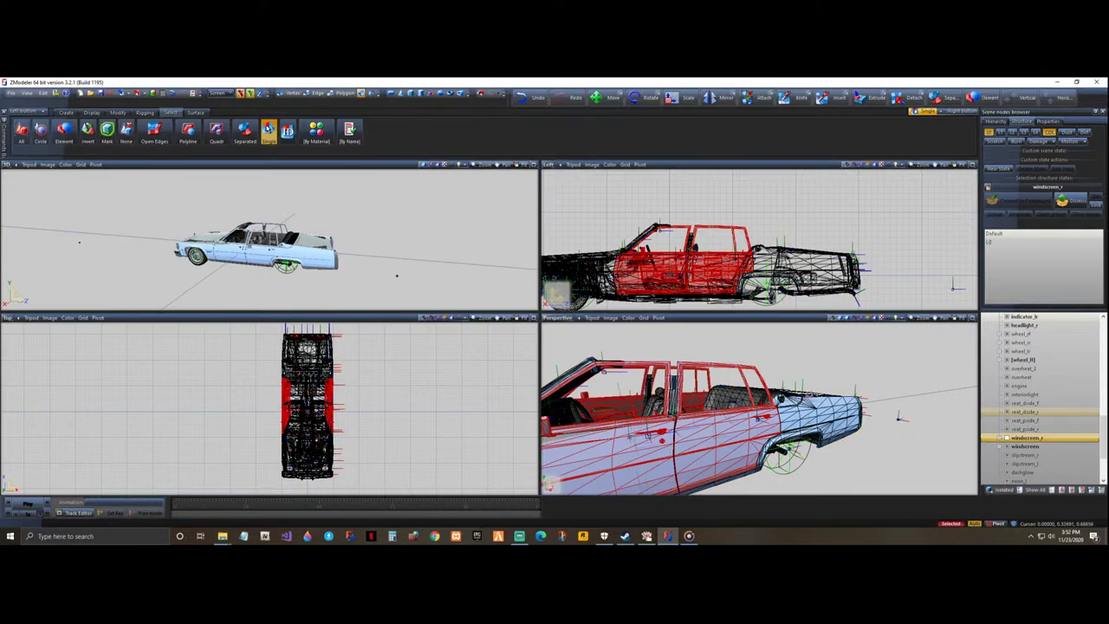
pyautogui.scroll(-3, 794, 213)
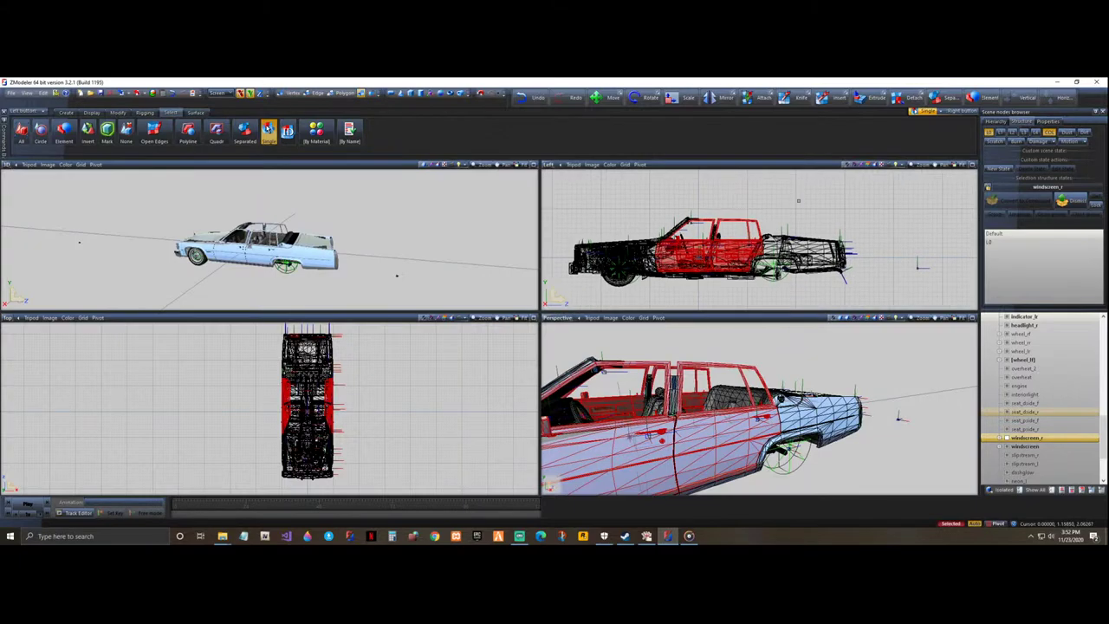
pyautogui.scroll(-1, 909, 269)
pyautogui.scroll(4, 700, 270)
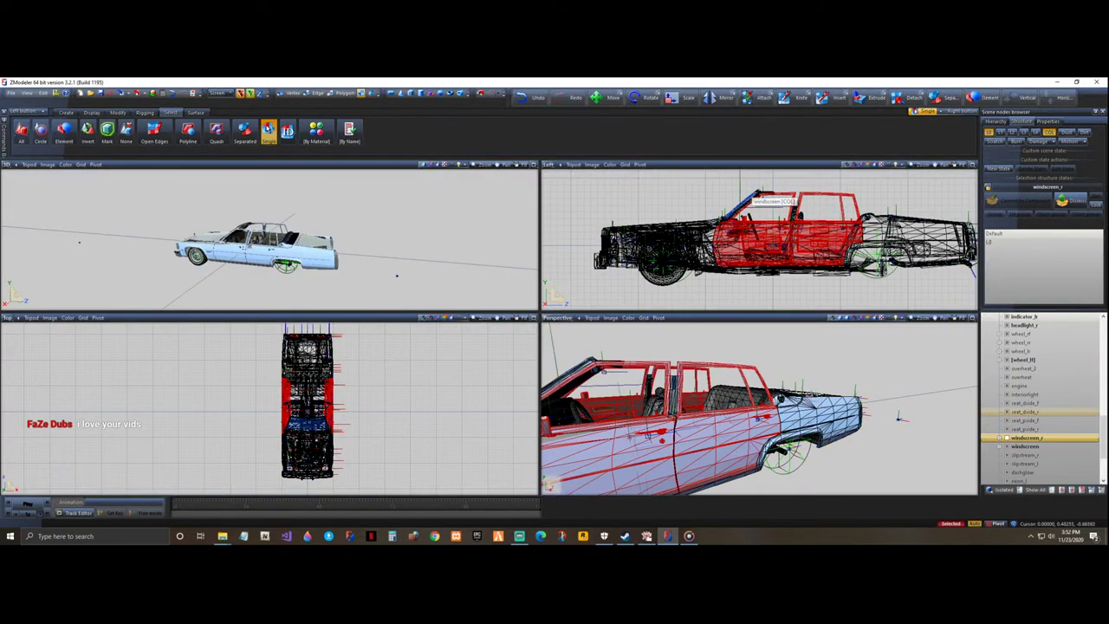
pyautogui.scroll(-1, 654, 285)
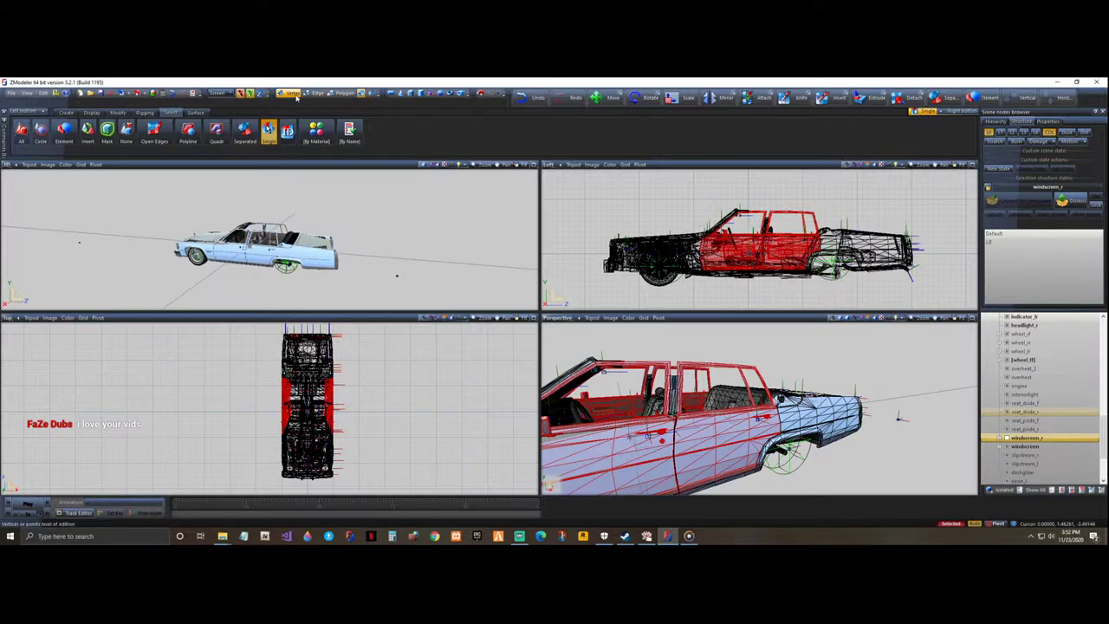
# - Open the four selected doors for editing at vertex level and activate the Move tool
pyautogui.click(345, 92)
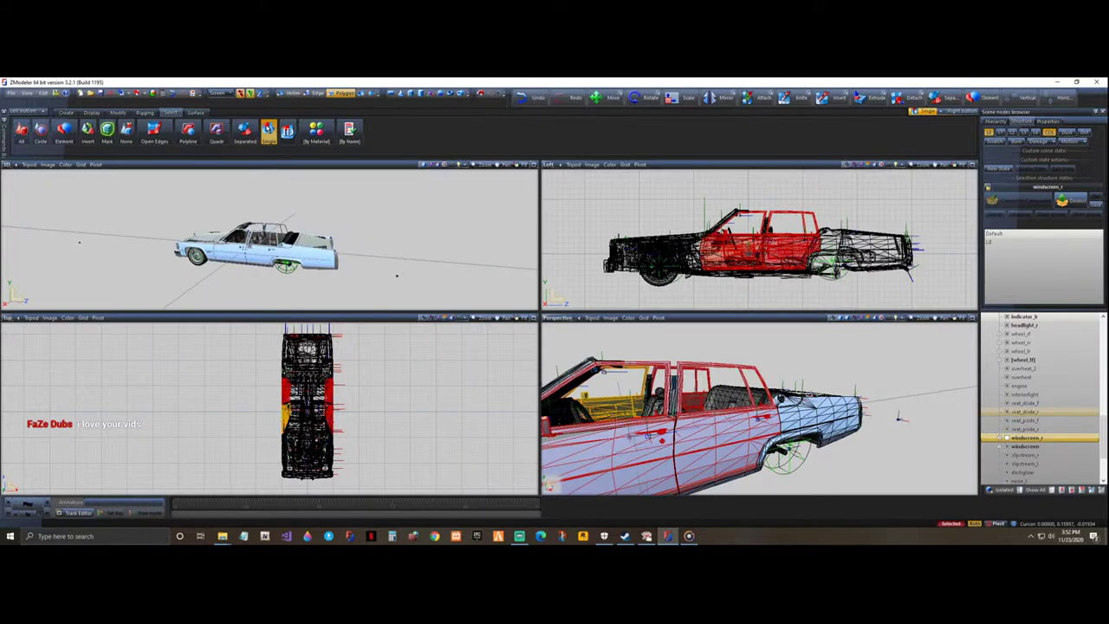
pyautogui.click(748, 235)
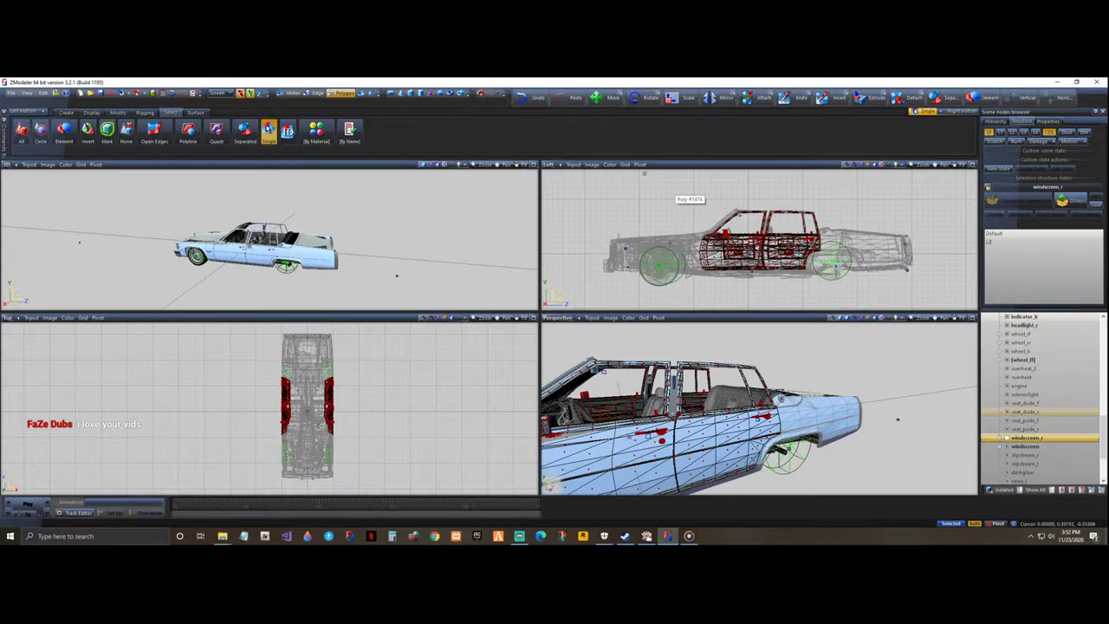
pyautogui.click(292, 93)
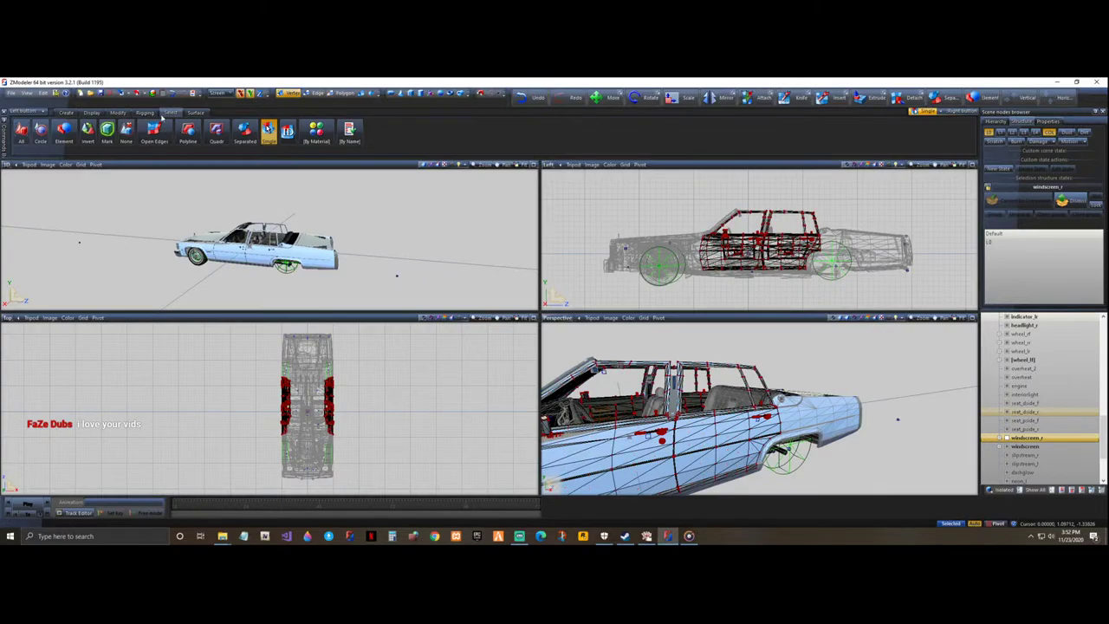
pyautogui.click(117, 113)
pyautogui.click(154, 130)
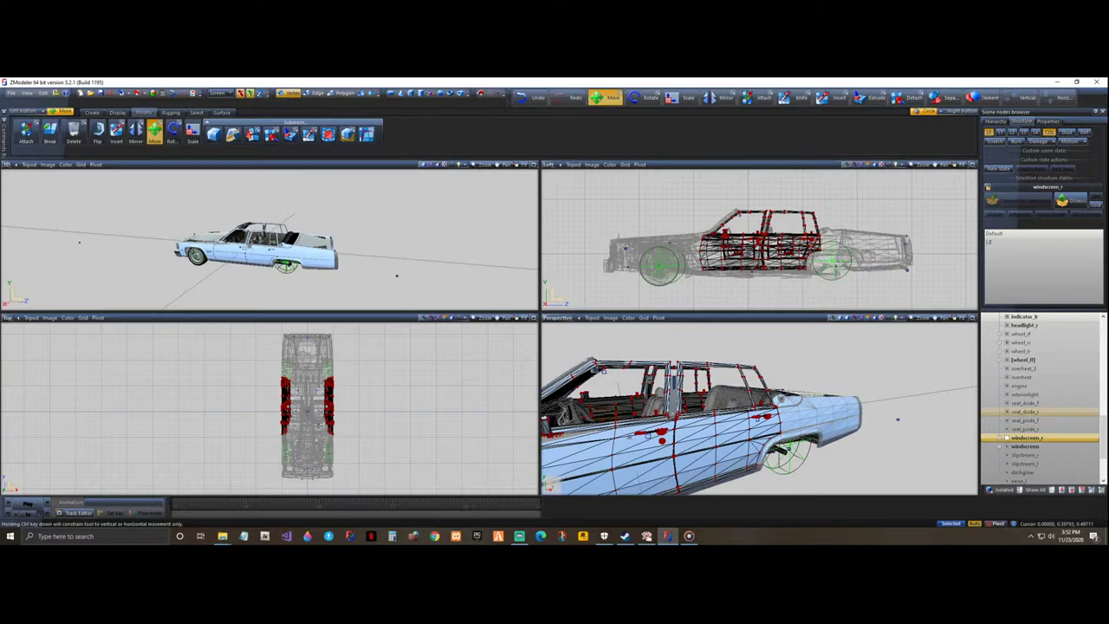
# - Delete the vertices of the front doors' upper window frame rail and its upper rear corner on both sides
pyautogui.scroll(1, 795, 197)
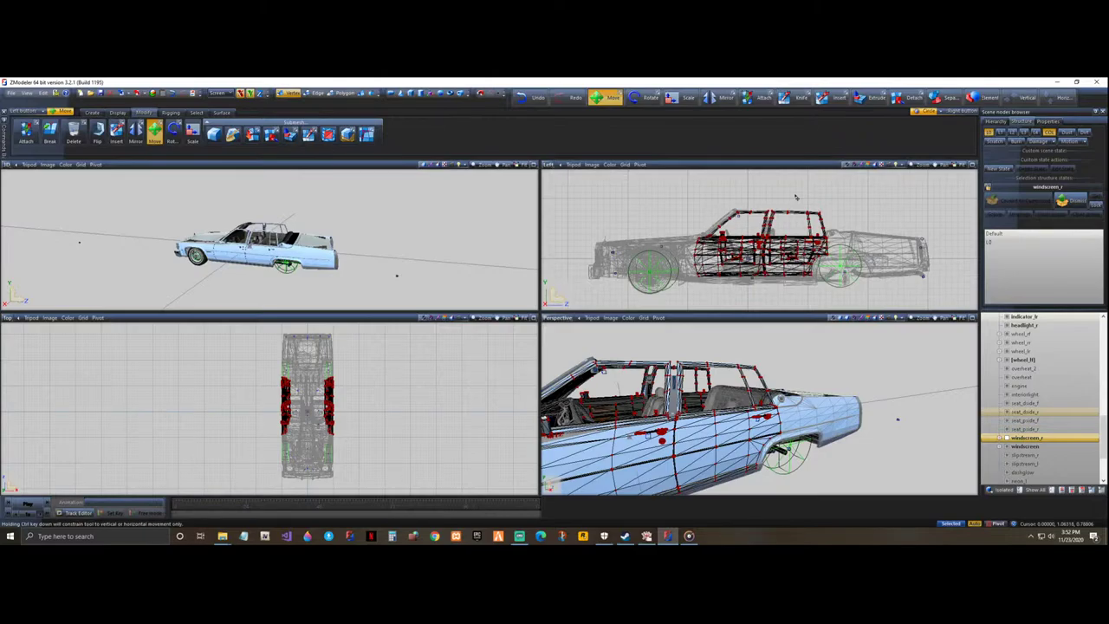
pyautogui.scroll(4, 795, 197)
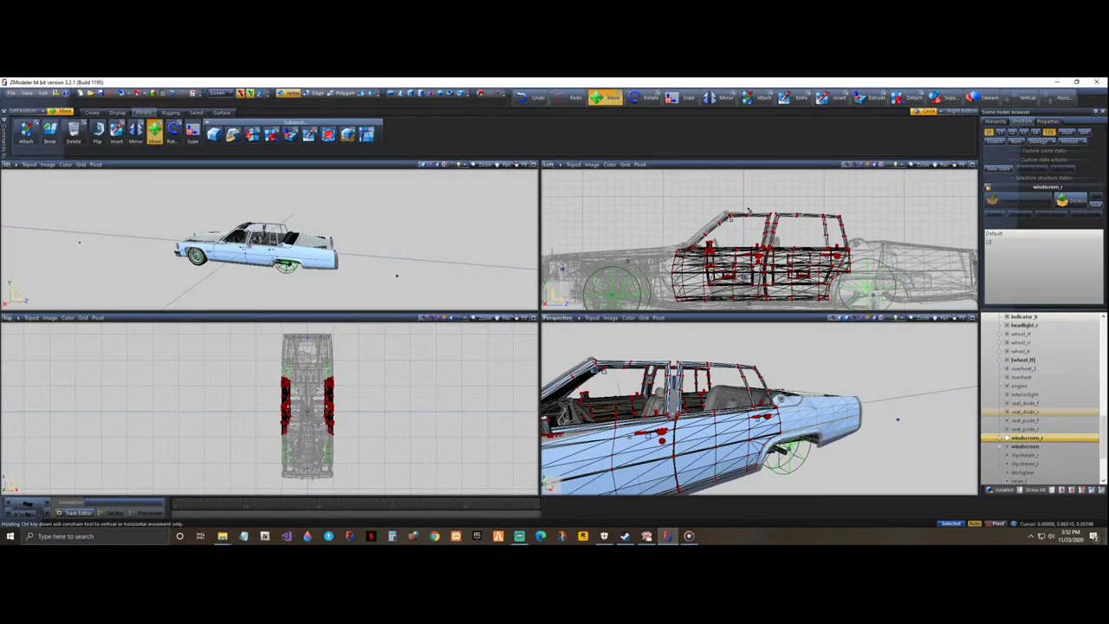
pyautogui.scroll(2, 751, 210)
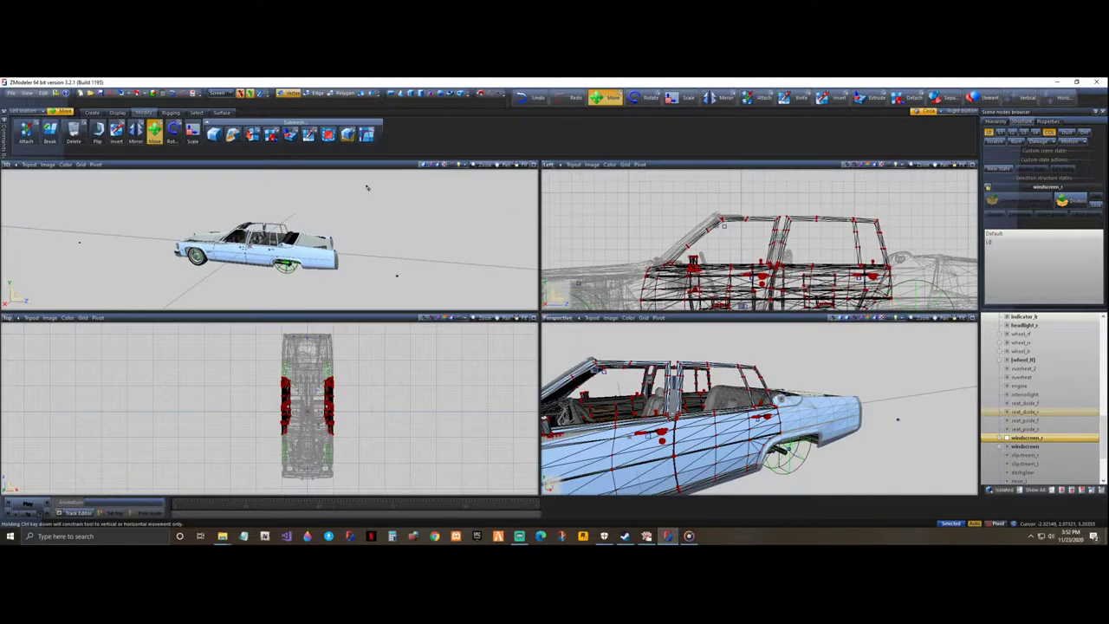
pyautogui.moveTo(354, 207); pyautogui.dragTo(367, 203, button='middle')
pyautogui.scroll(6, 374, 249)
pyautogui.moveTo(41, 258); pyautogui.dragTo(65, 258, button='middle')
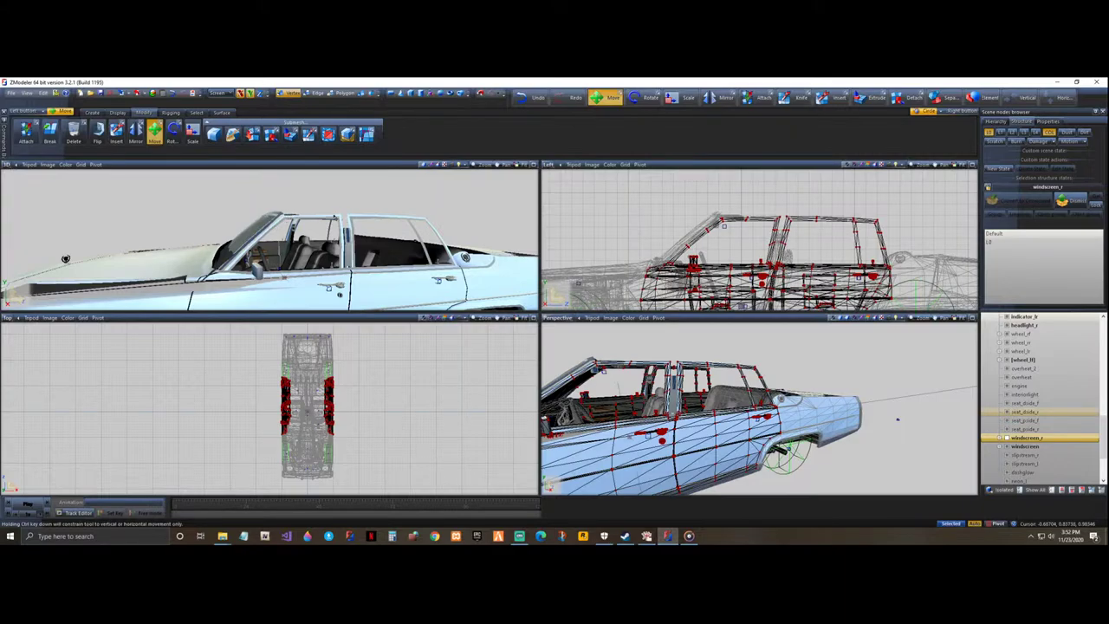
pyautogui.scroll(5, 724, 226)
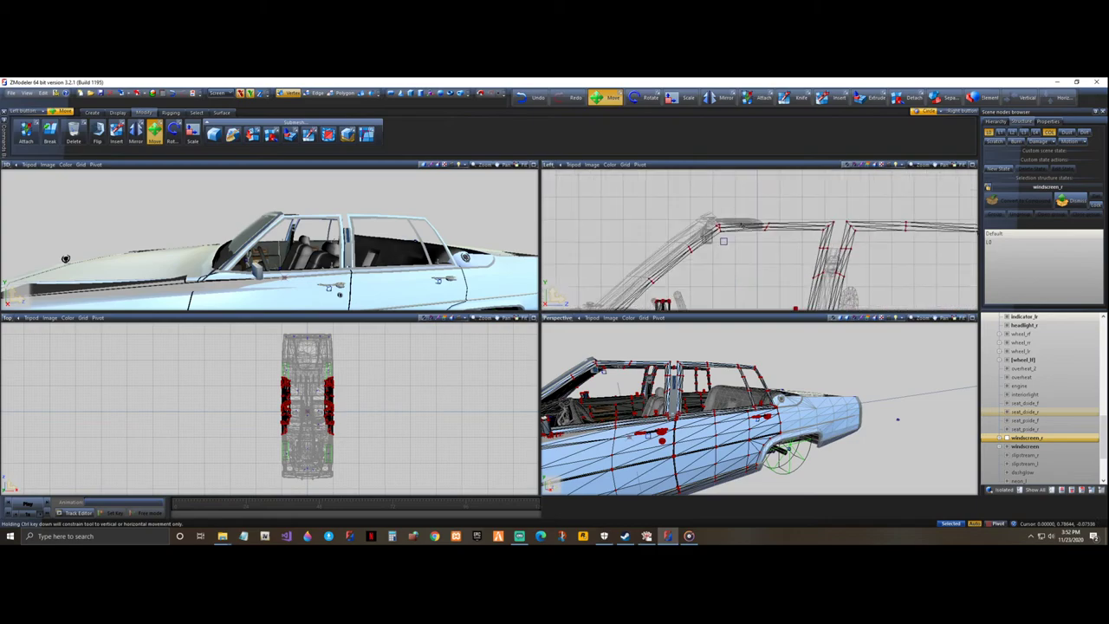
pyautogui.scroll(-4, 756, 208)
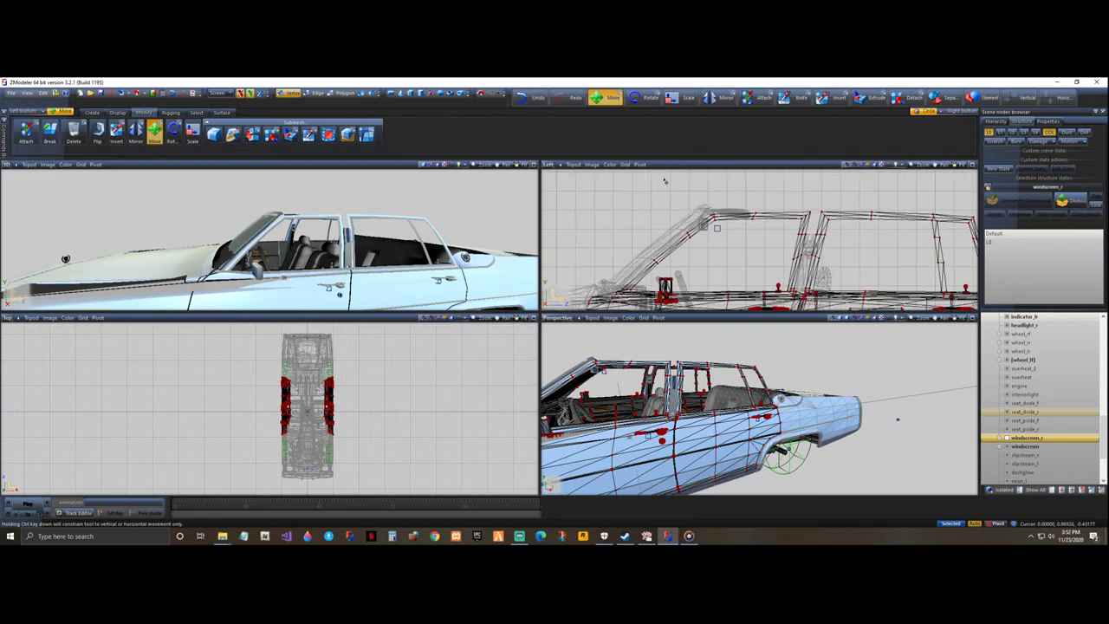
pyautogui.scroll(2, 245, 211)
pyautogui.scroll(2, 679, 371)
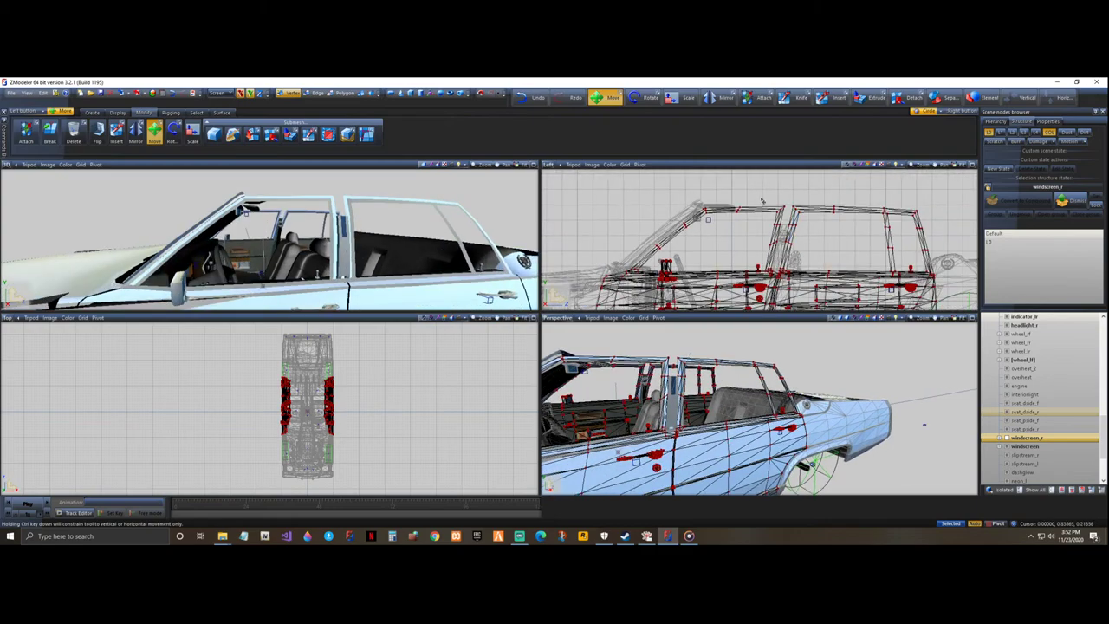
pyautogui.moveTo(730, 192); pyautogui.dragTo(786, 236)
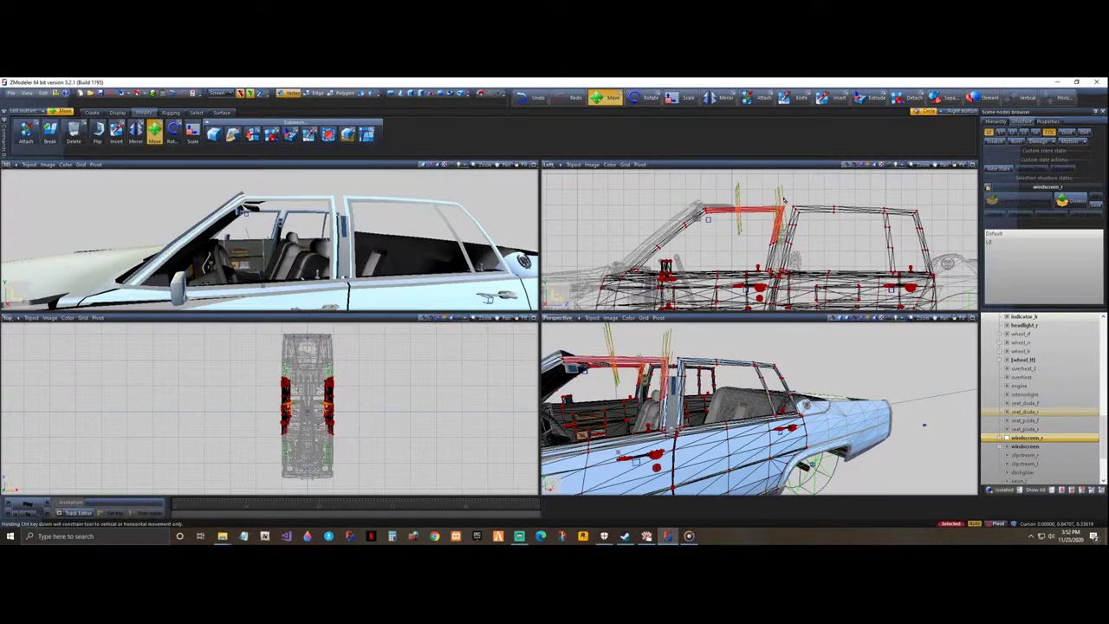
pyautogui.press('Delete')
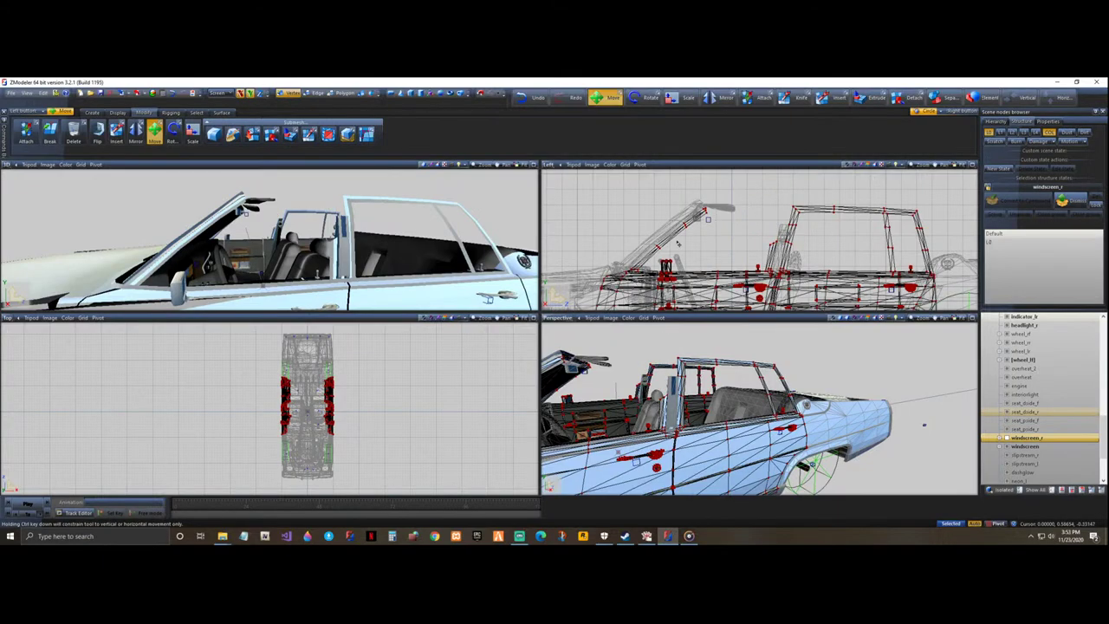
# - Delete the vertices of the remaining rear upright of the front doors' window frames, including the leftover piece at its base
pyautogui.moveTo(371, 227); pyautogui.dragTo(42, 246, button='middle')
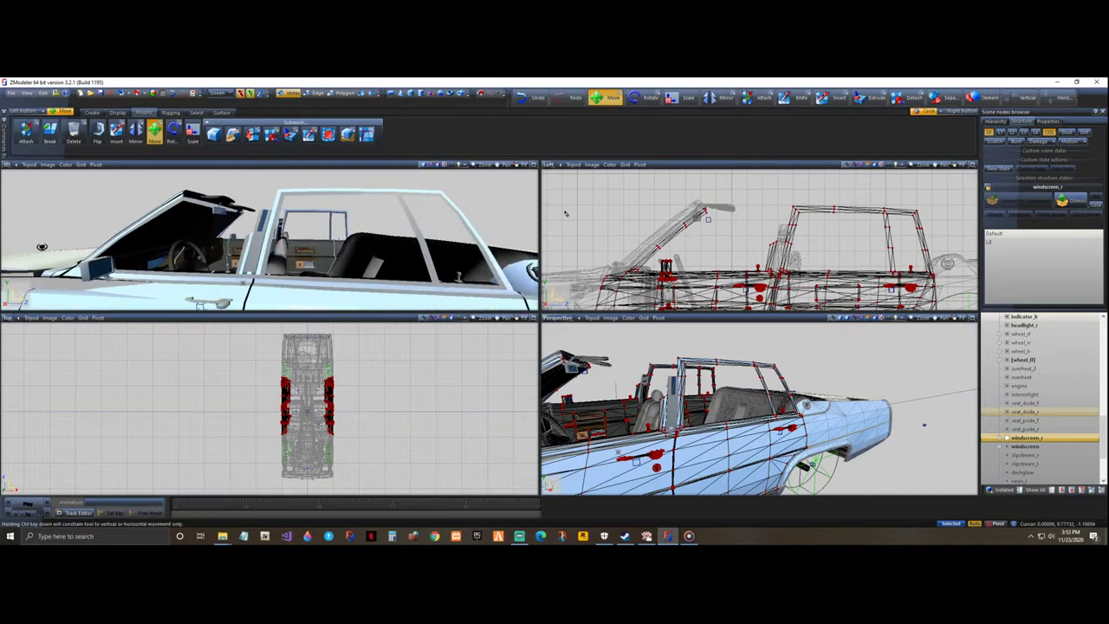
pyautogui.scroll(-1, 572, 221)
pyautogui.scroll(4, 809, 256)
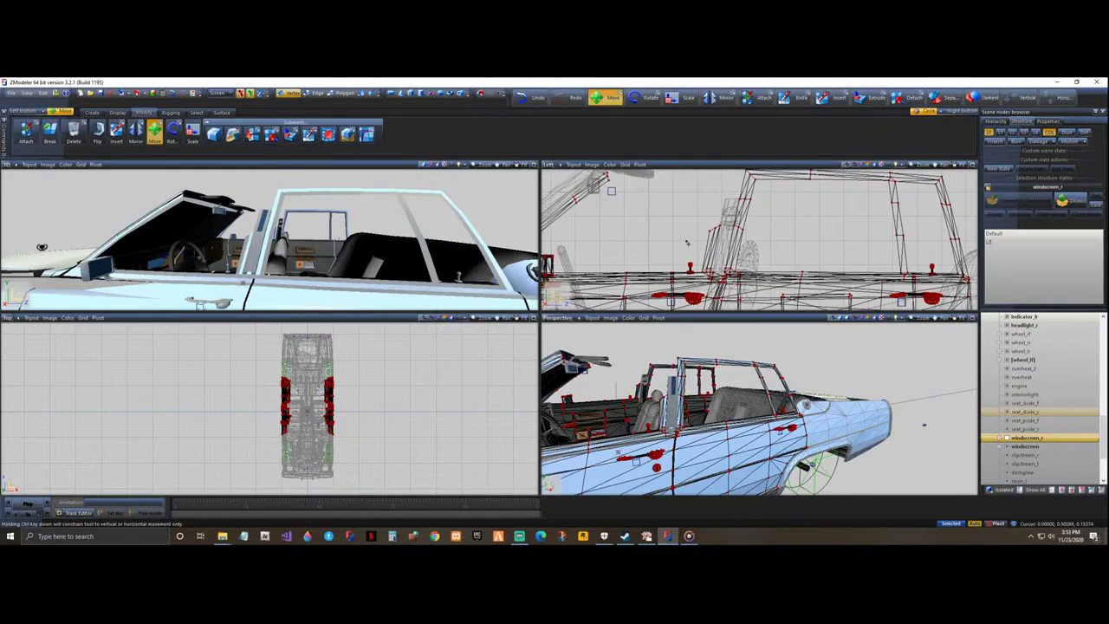
pyautogui.moveTo(686, 198); pyautogui.dragTo(737, 244)
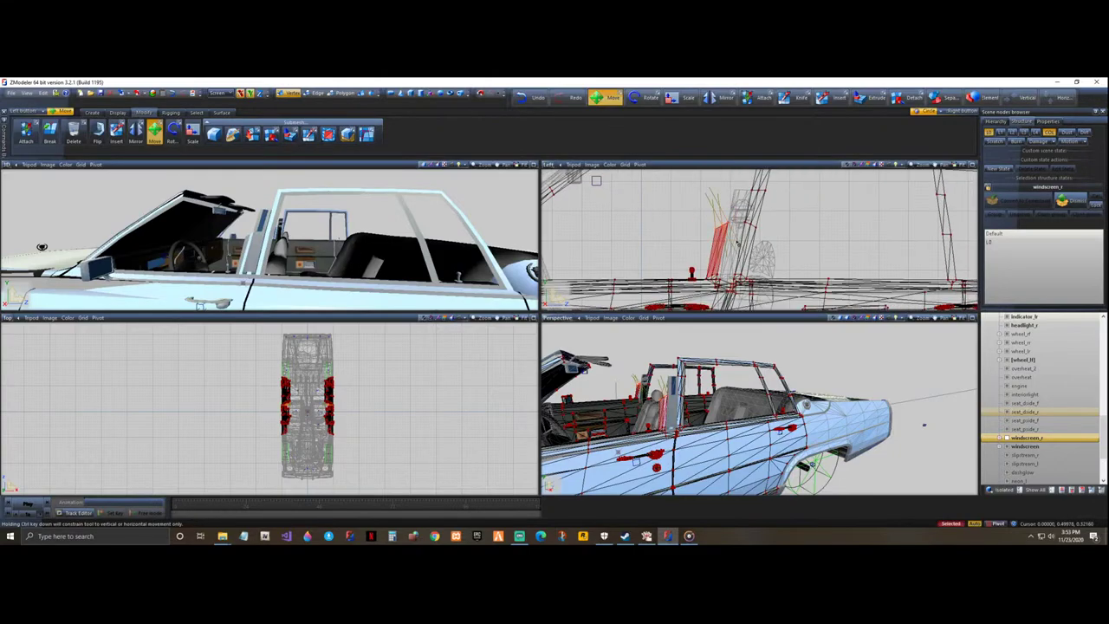
pyautogui.press('Delete')
pyautogui.press('space')
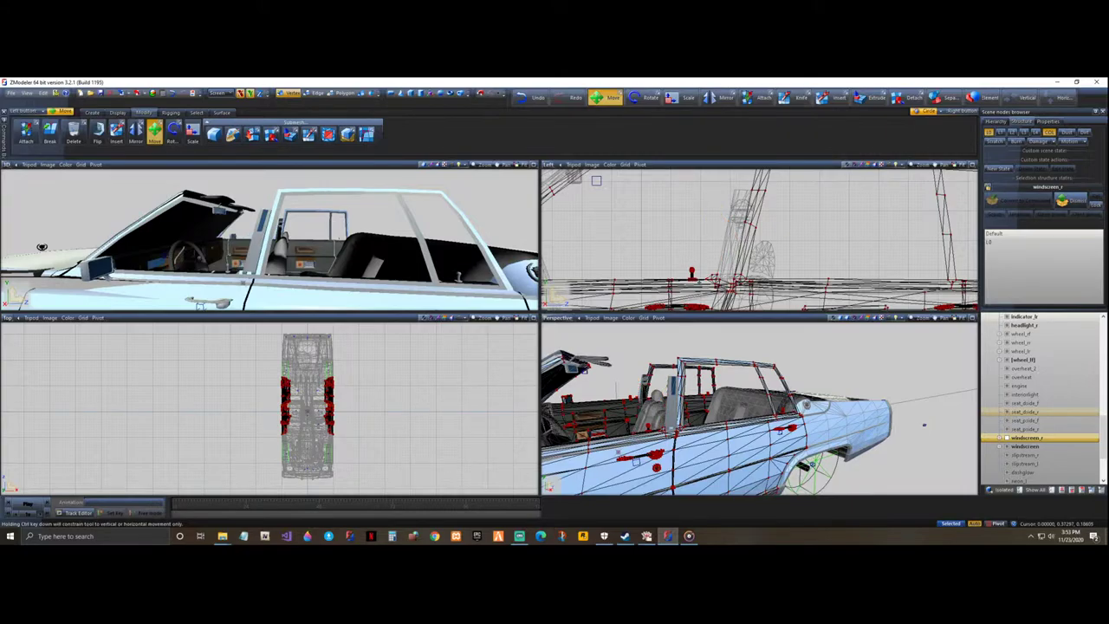
pyautogui.scroll(3, 702, 279)
pyautogui.moveTo(255, 295); pyautogui.dragTo(285, 290, button='middle')
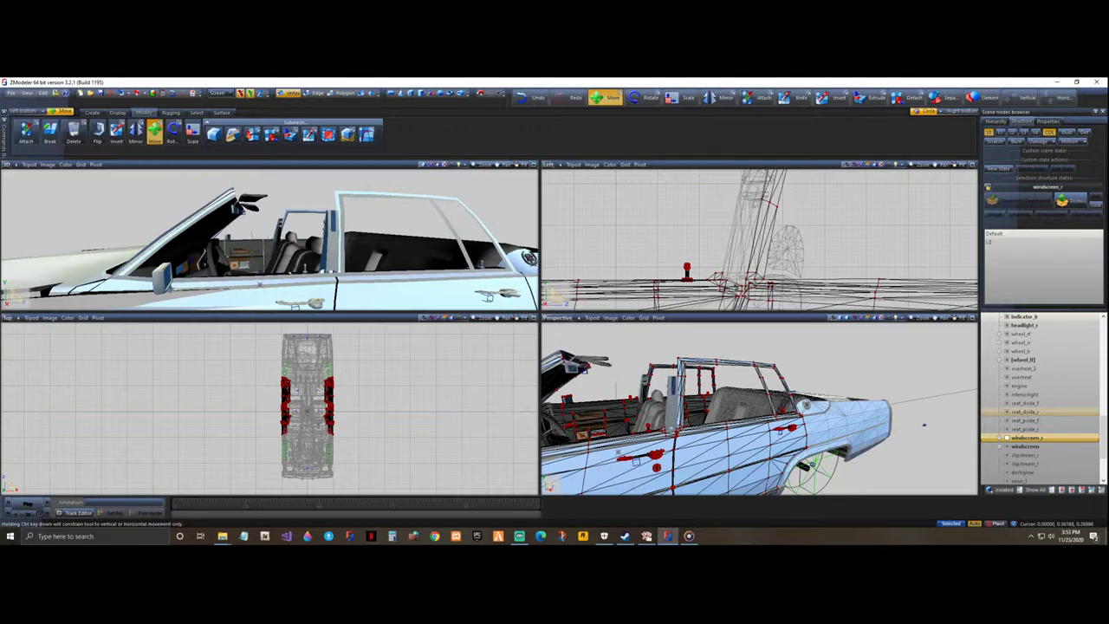
pyautogui.scroll(3, 727, 273)
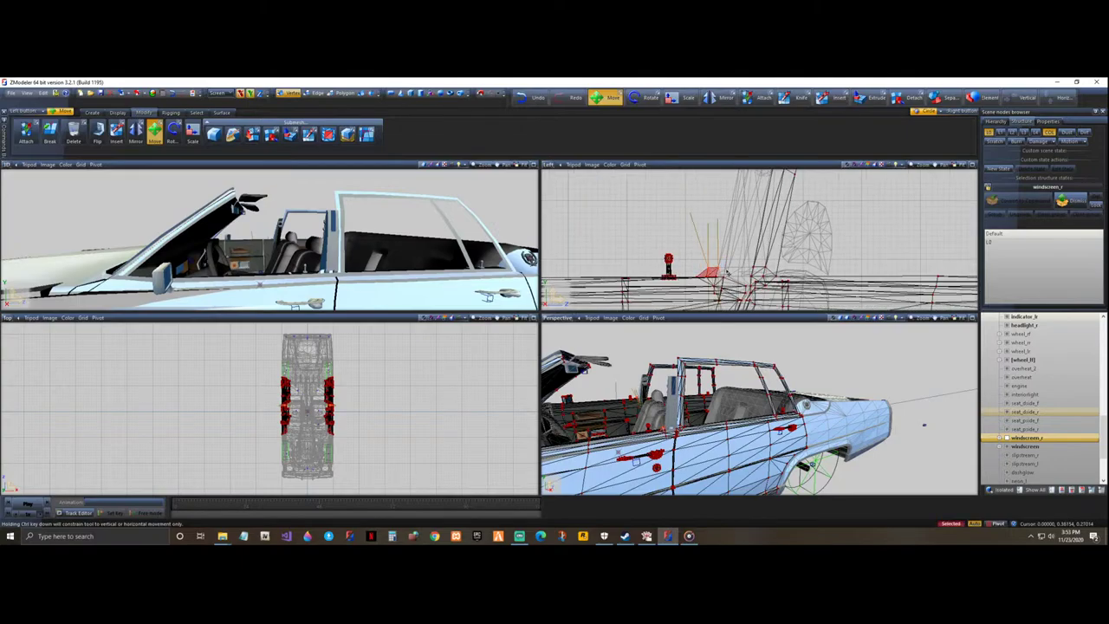
pyautogui.moveTo(334, 273); pyautogui.dragTo(329, 292, button='middle')
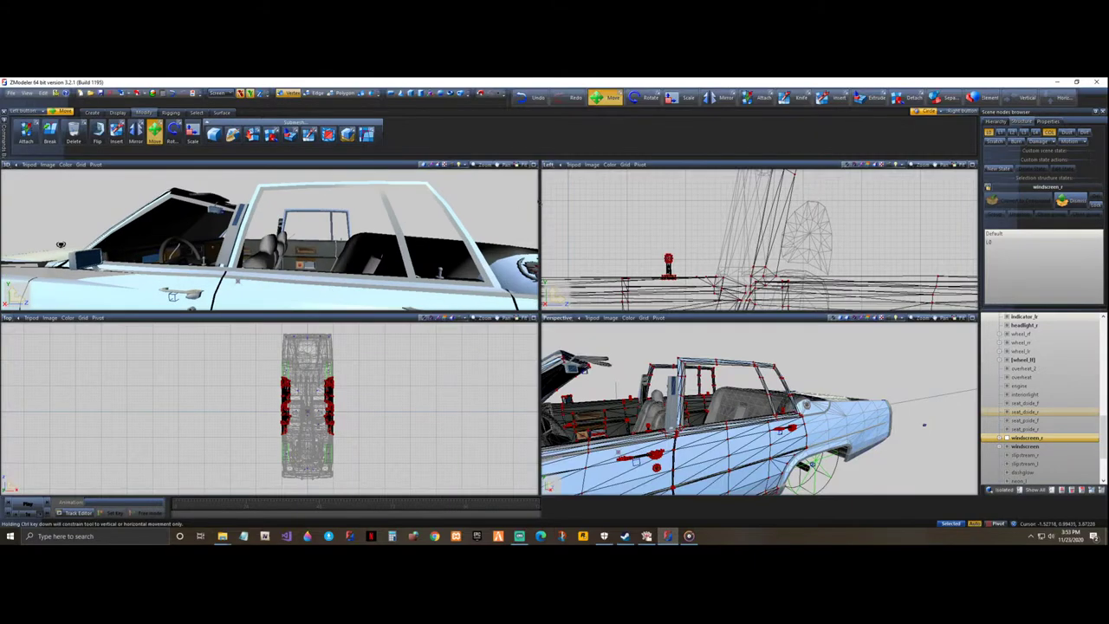
# - Delete the vertices of the rear doors' window frames: the front upright, top rail, divider bar and upper part of the rear upright
pyautogui.scroll(-4, 567, 227)
pyautogui.moveTo(743, 175); pyautogui.dragTo(734, 204, button='middle')
pyautogui.scroll(-1, 733, 207)
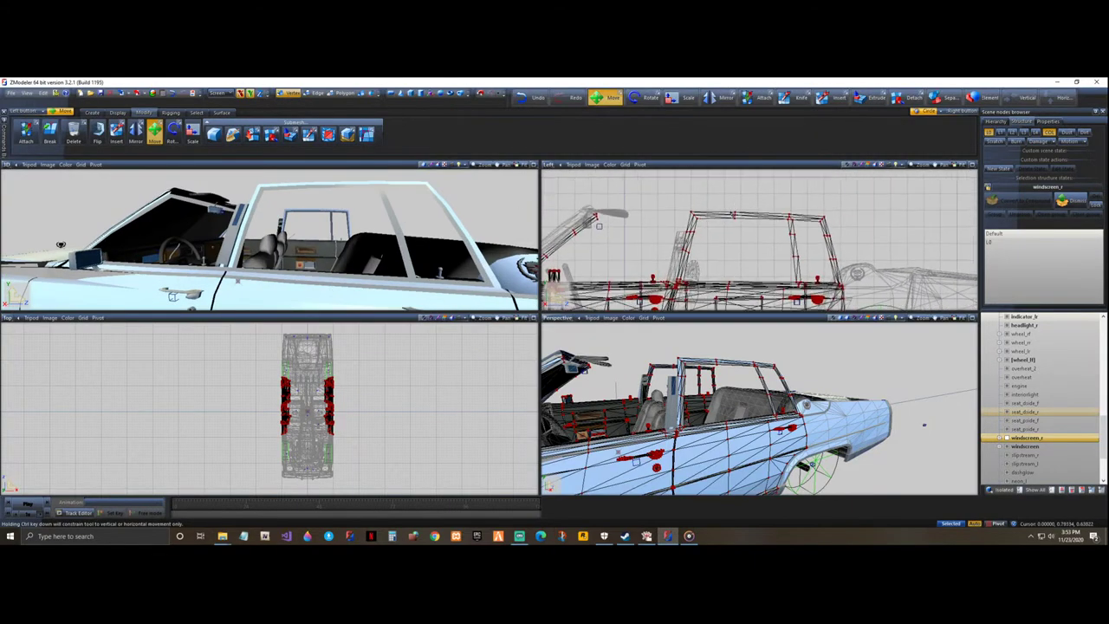
pyautogui.scroll(3, 598, 226)
pyautogui.moveTo(646, 201); pyautogui.dragTo(906, 284)
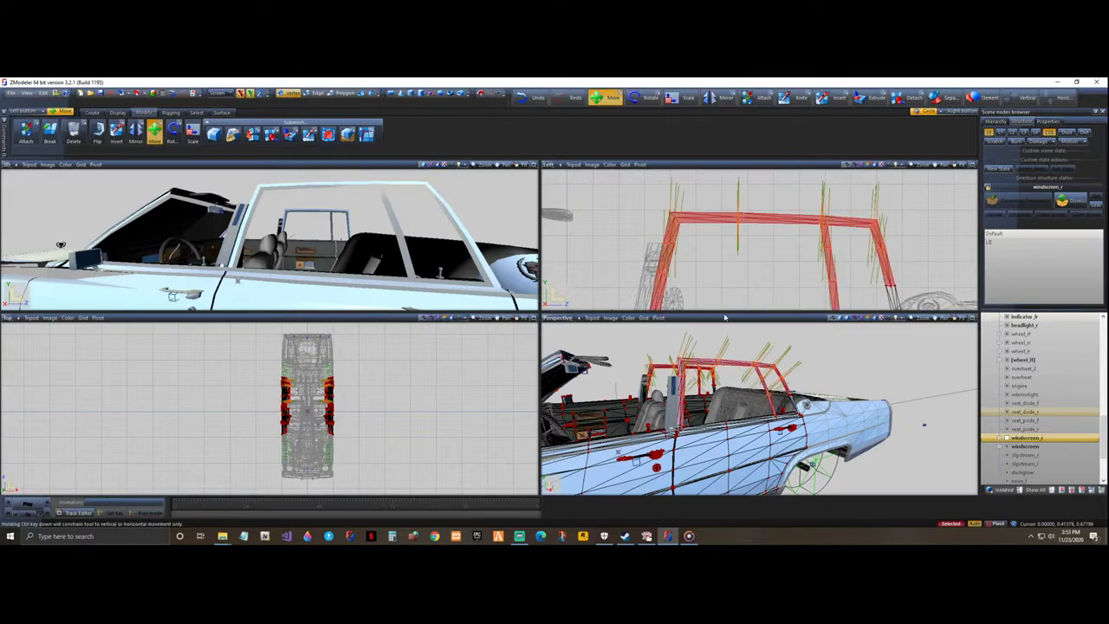
pyautogui.press('Delete')
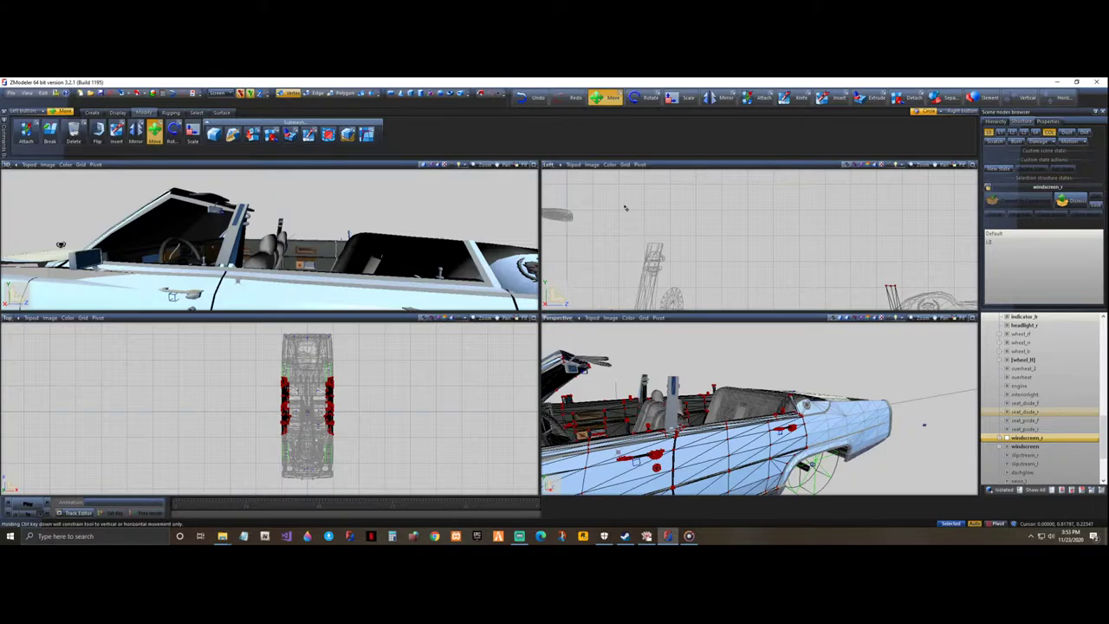
# - Delete the leftover stub vertices of the window frame at the rear edge of both rear doors
pyautogui.moveTo(425, 246); pyautogui.dragTo(423, 250, button='middle')
pyautogui.moveTo(130, 238); pyautogui.dragTo(164, 234, button='middle')
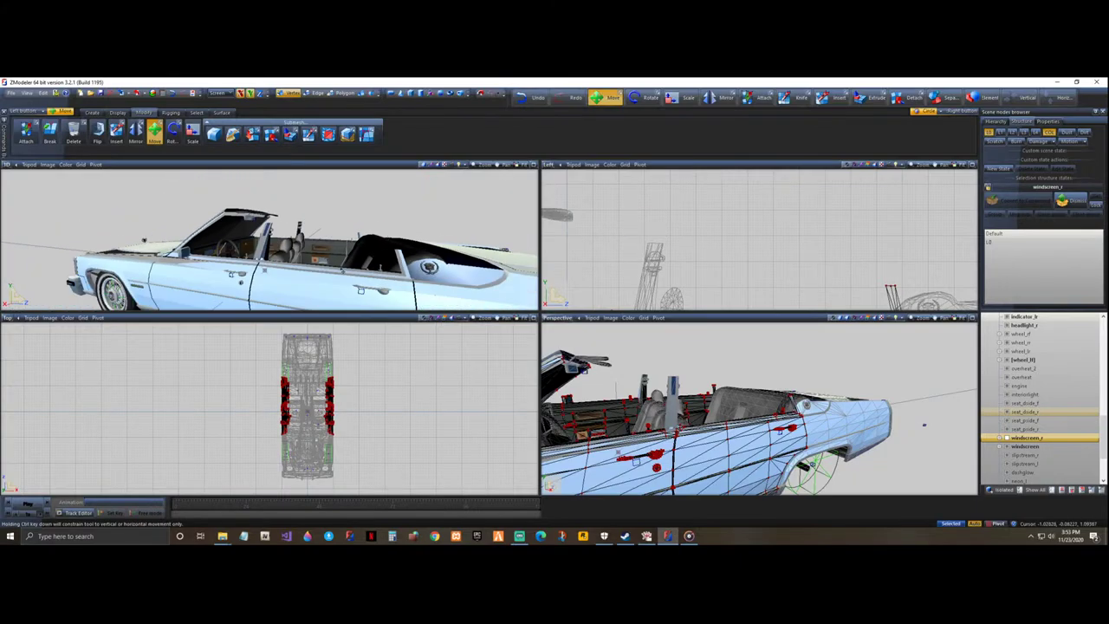
pyautogui.moveTo(332, 279); pyautogui.dragTo(335, 280, button='middle')
pyautogui.scroll(-3, 693, 212)
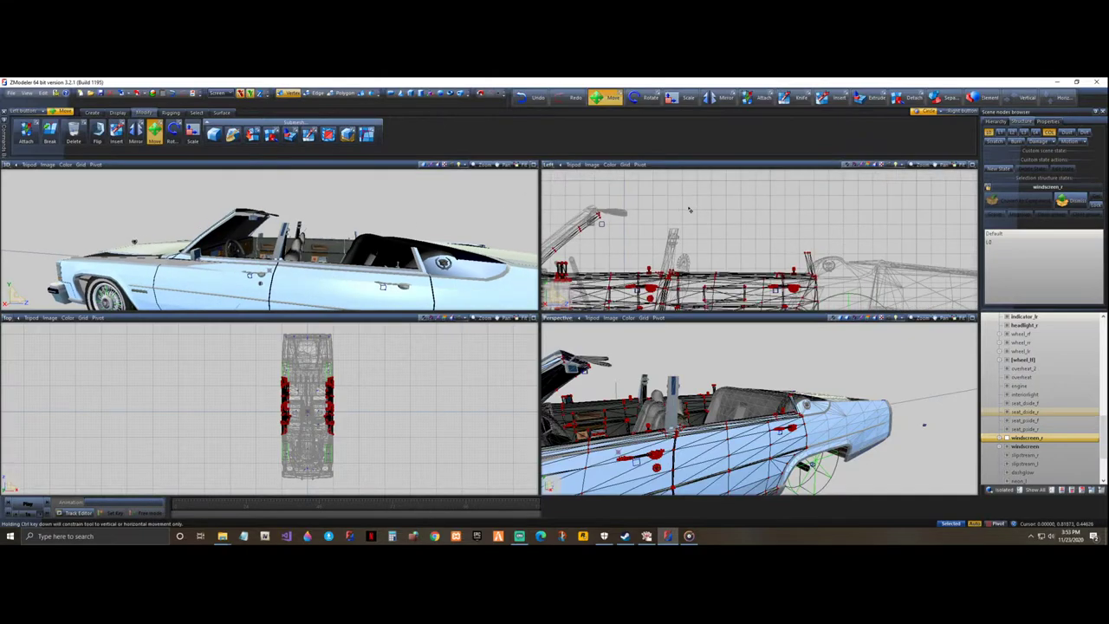
pyautogui.scroll(-3, 710, 232)
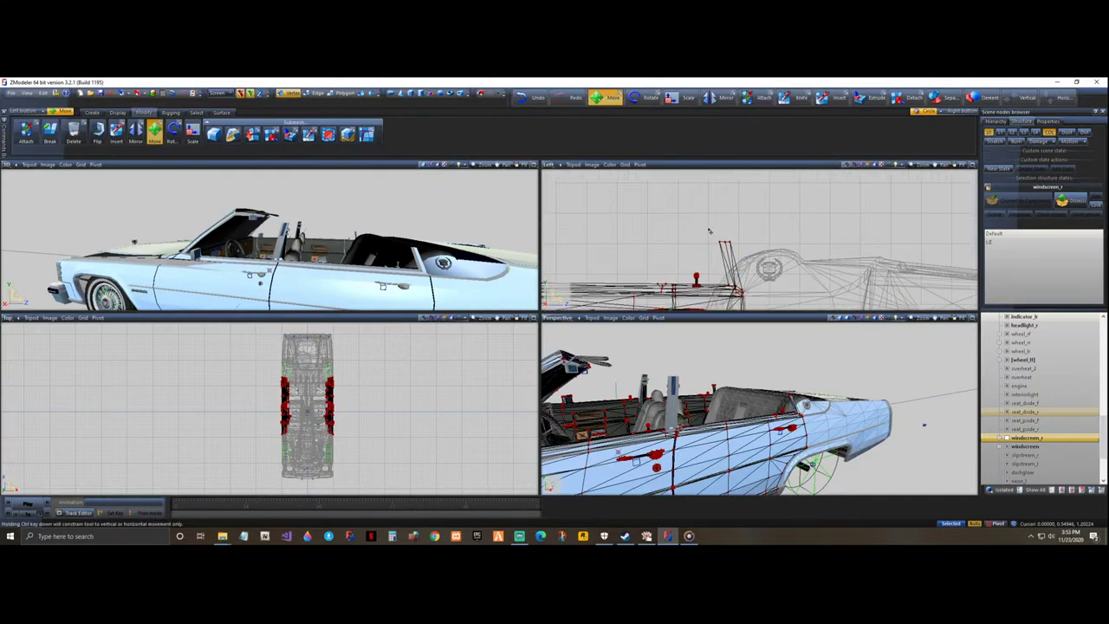
pyautogui.moveTo(707, 226); pyautogui.dragTo(751, 254)
pyautogui.press('Delete')
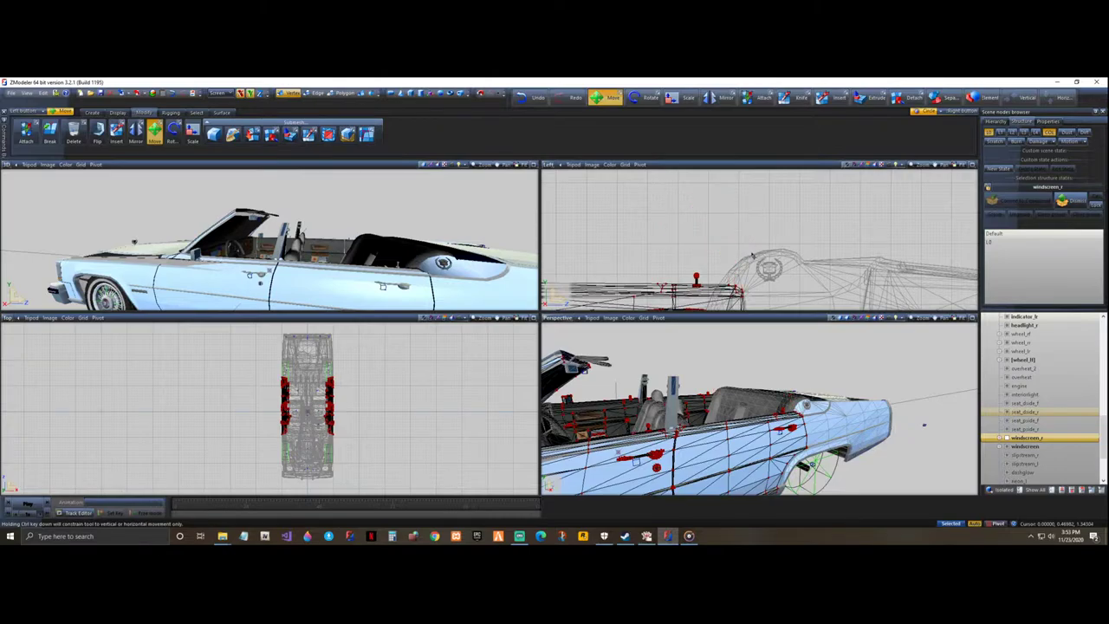
# - Return to object level, activate Single selection and replace the door selection with the bodyshell
pyautogui.moveTo(443, 263)
pyautogui.mouseDown(button='middle')
pyautogui.moveTo(416, 270)
pyautogui.moveTo(430, 275)
pyautogui.moveTo(421, 272)
pyautogui.moveTo(451, 259)
pyautogui.mouseUp(button='middle')
pyautogui.moveTo(101, 251); pyautogui.dragTo(376, 273, button='middle')
pyautogui.scroll(-7, 744, 242)
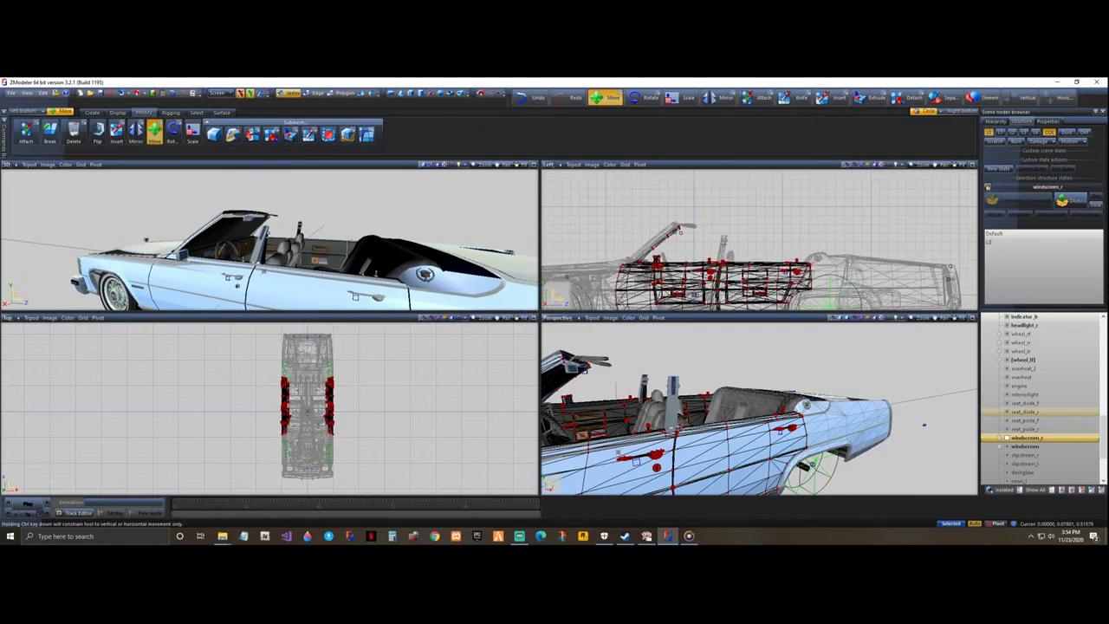
pyautogui.scroll(3, 775, 260)
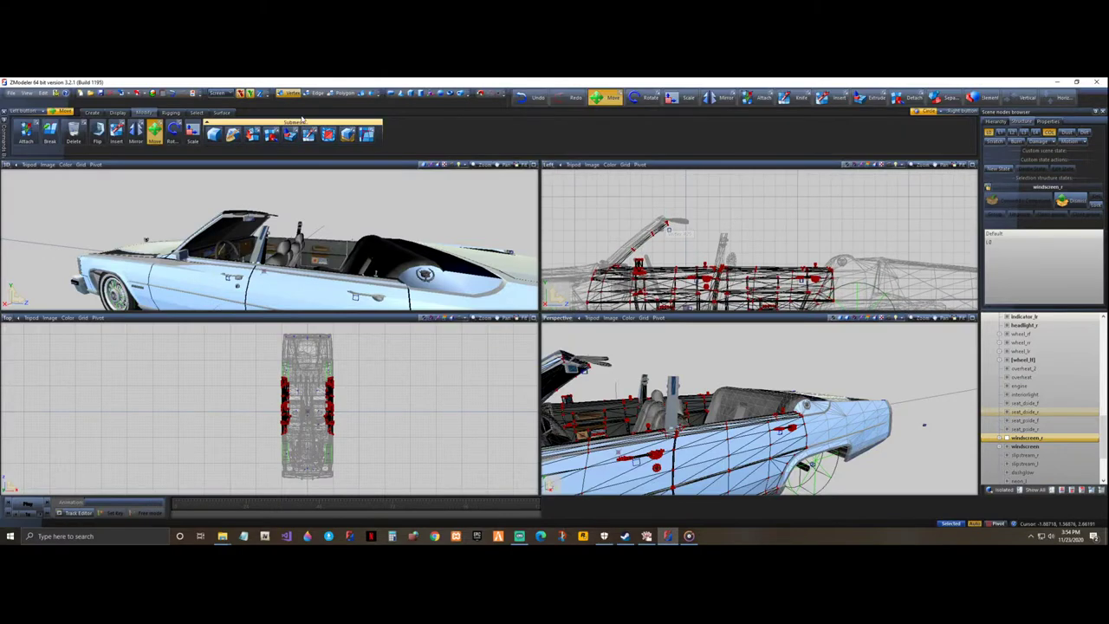
pyautogui.click(361, 93)
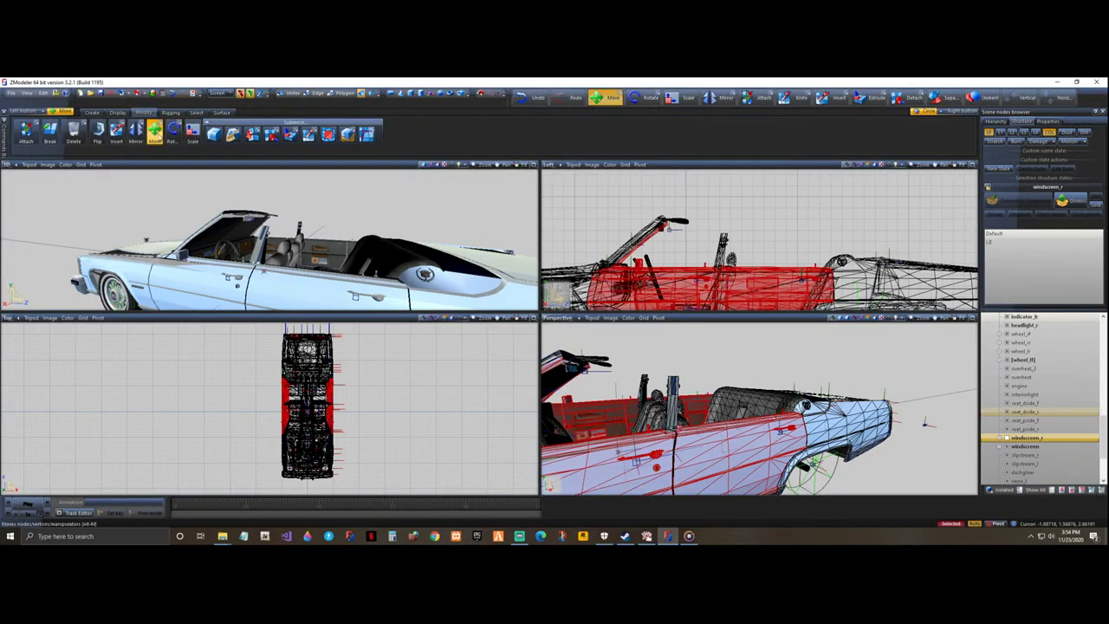
pyautogui.click(170, 113)
pyautogui.click(267, 130)
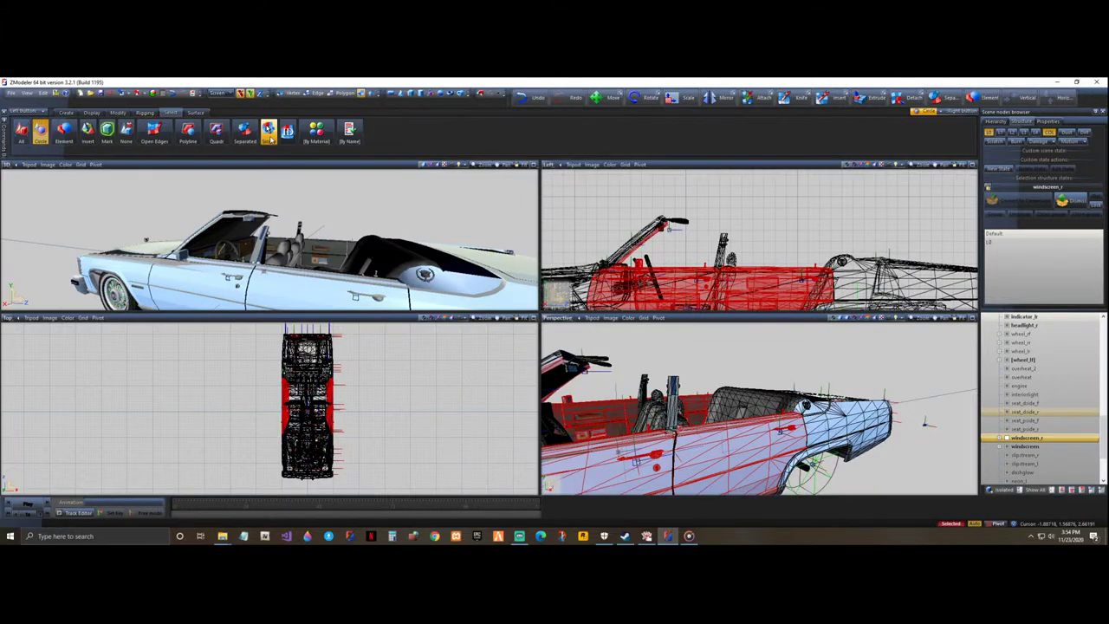
pyautogui.click(760, 185)
pyautogui.scroll(-4, 929, 263)
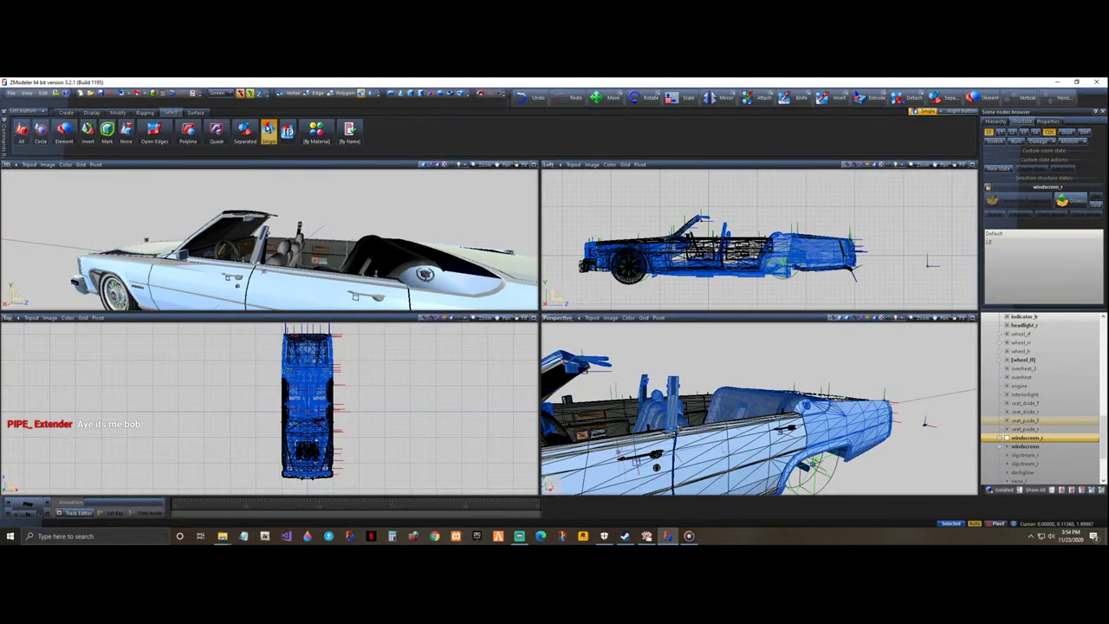
pyautogui.click(806, 251)
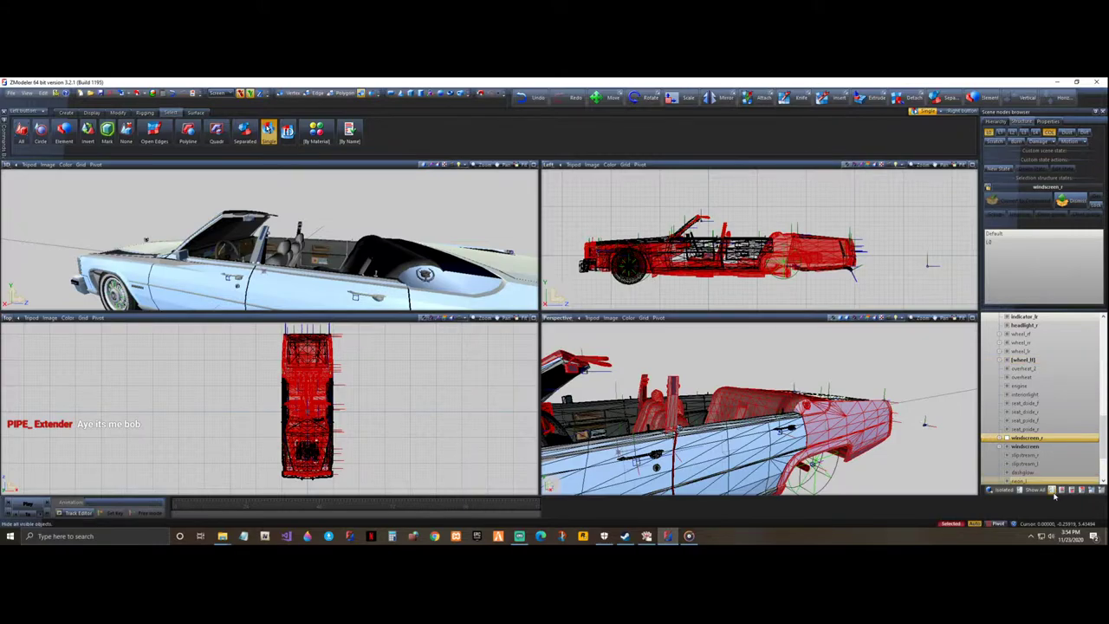
# - Look through the scene node tree, from the bodyshell and door nodes down to the light and wheel nodes
pyautogui.scroll(12, 1036, 419)
pyautogui.scroll(3, 1031, 407)
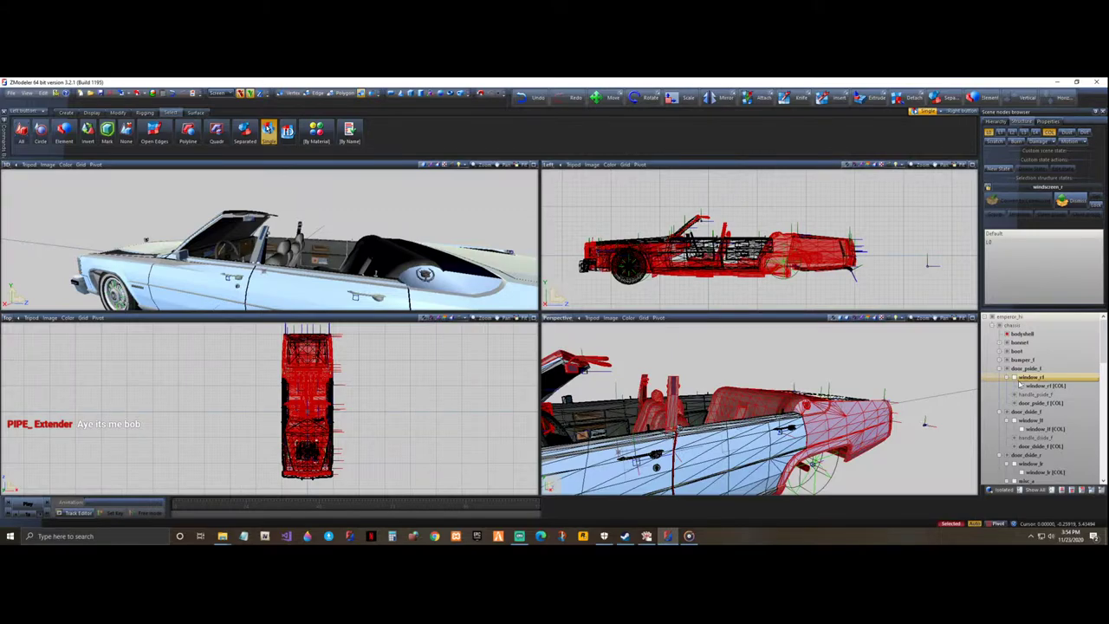
pyautogui.scroll(-4, 1028, 387)
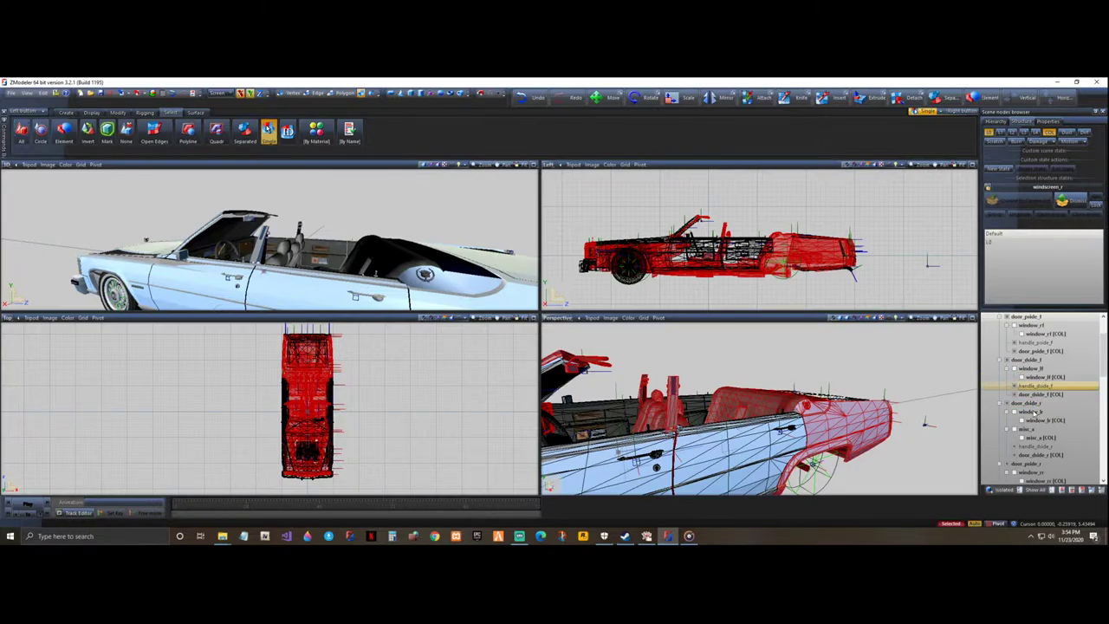
pyautogui.press('Down')
pyautogui.press('Down')
pyautogui.press('Down')
pyautogui.press('Down')
pyautogui.press('Down')
pyautogui.press('Down')
pyautogui.press('Down')
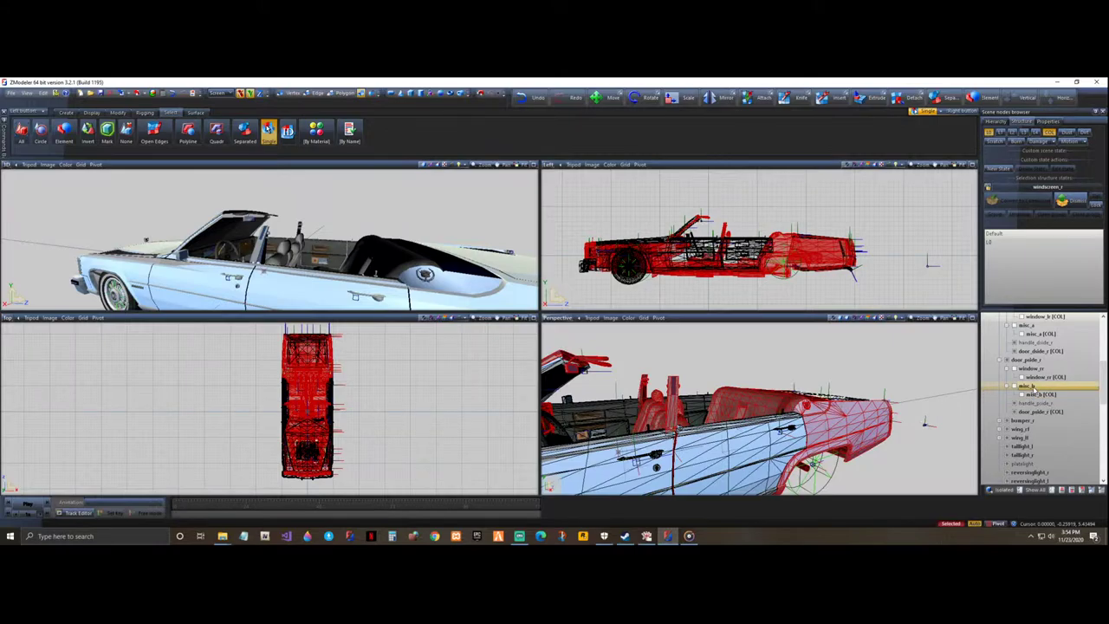
pyautogui.scroll(1, 1033, 393)
pyautogui.press('Up')
pyautogui.scroll(-12, 1036, 402)
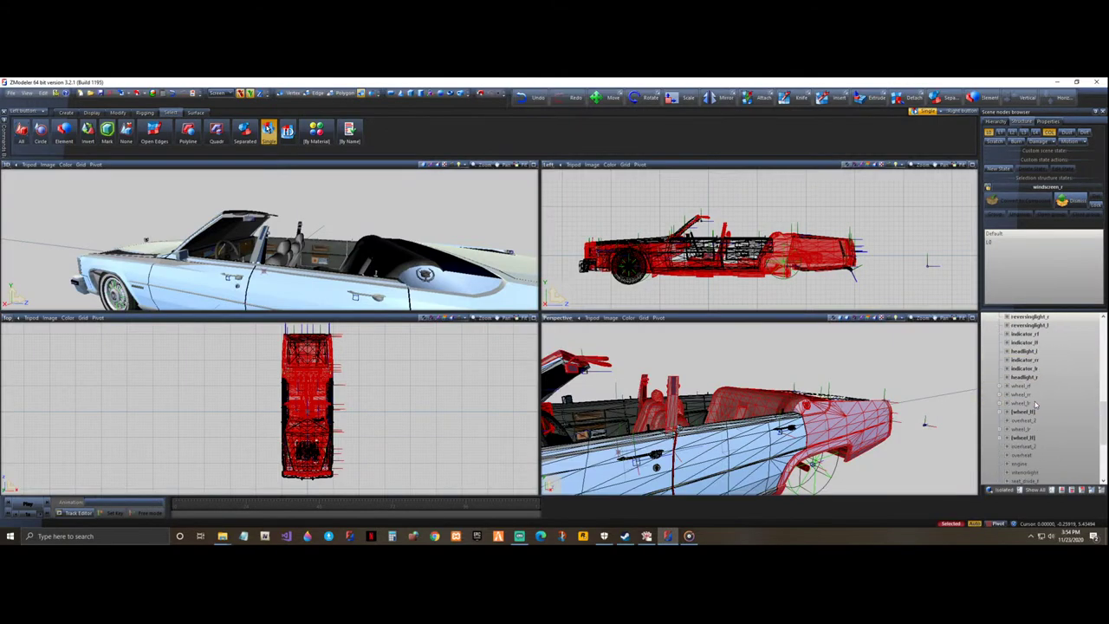
# - Isolate the bodyshell by hiding all scene objects and making only the bodyshell node visible
pyautogui.click(1028, 493)
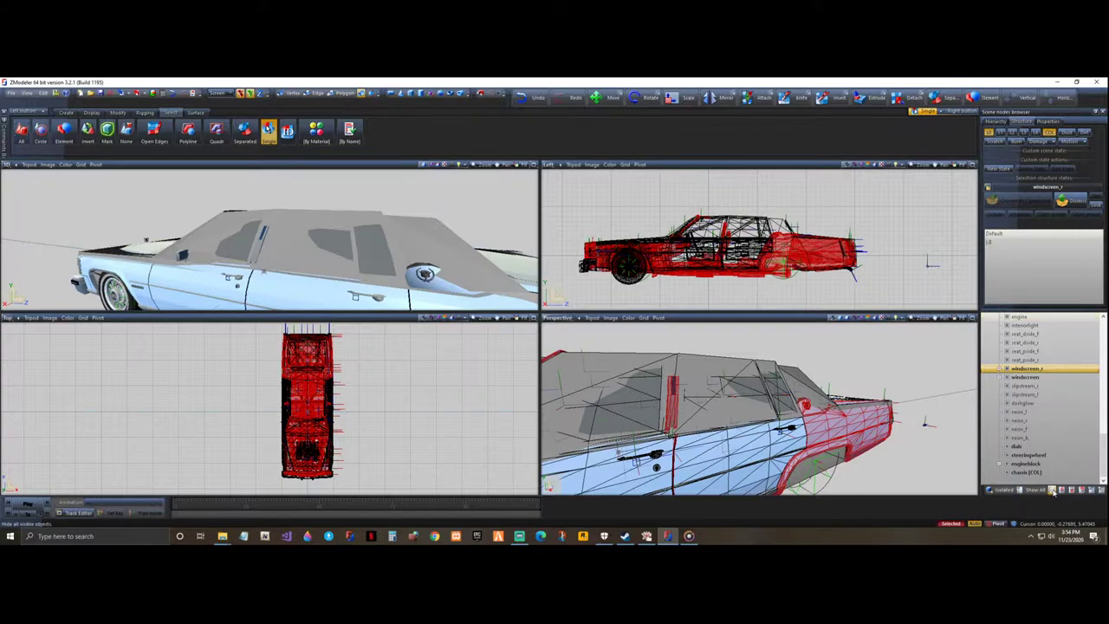
pyautogui.click(1053, 492)
pyautogui.scroll(13, 1060, 426)
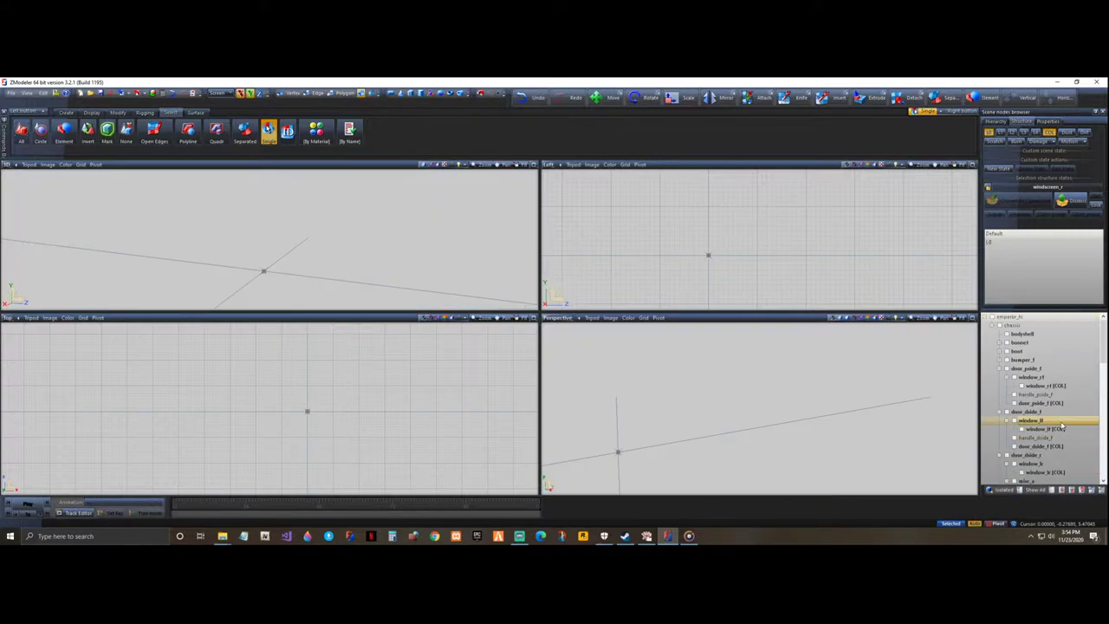
pyautogui.click(1009, 334)
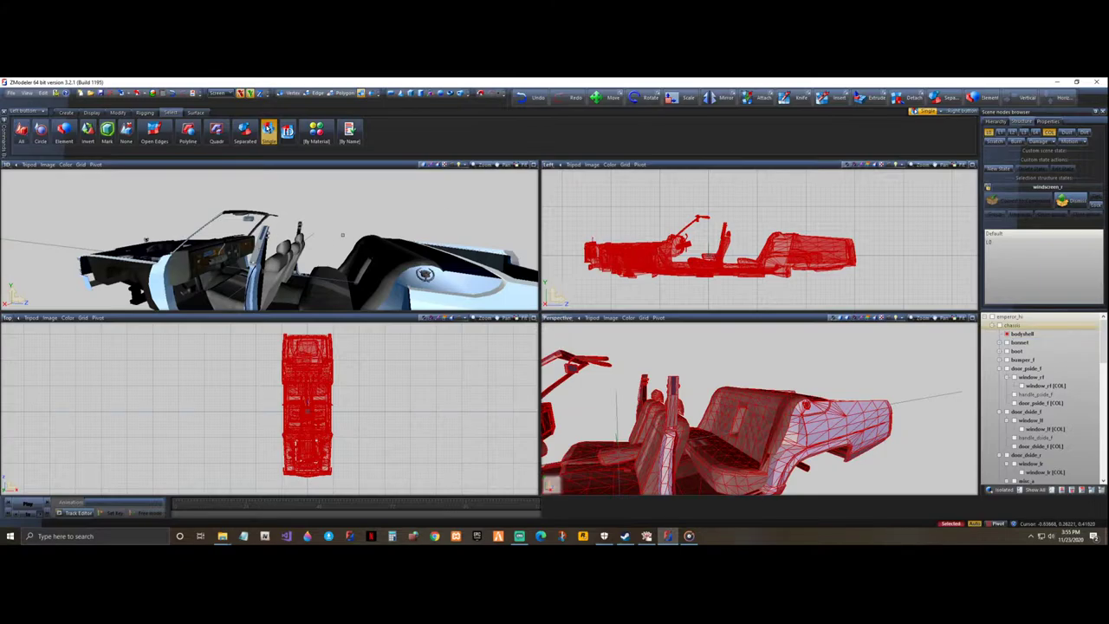
# - Open the bodyshell for editing at vertex level and activate the Move tool
pyautogui.scroll(5, 668, 199)
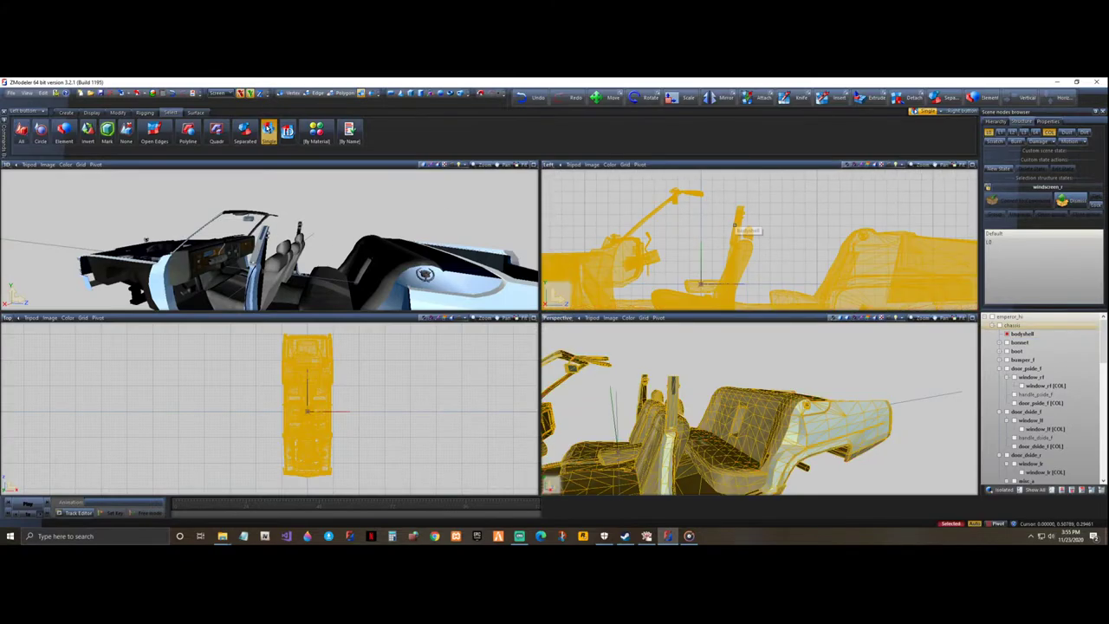
pyautogui.click(750, 225)
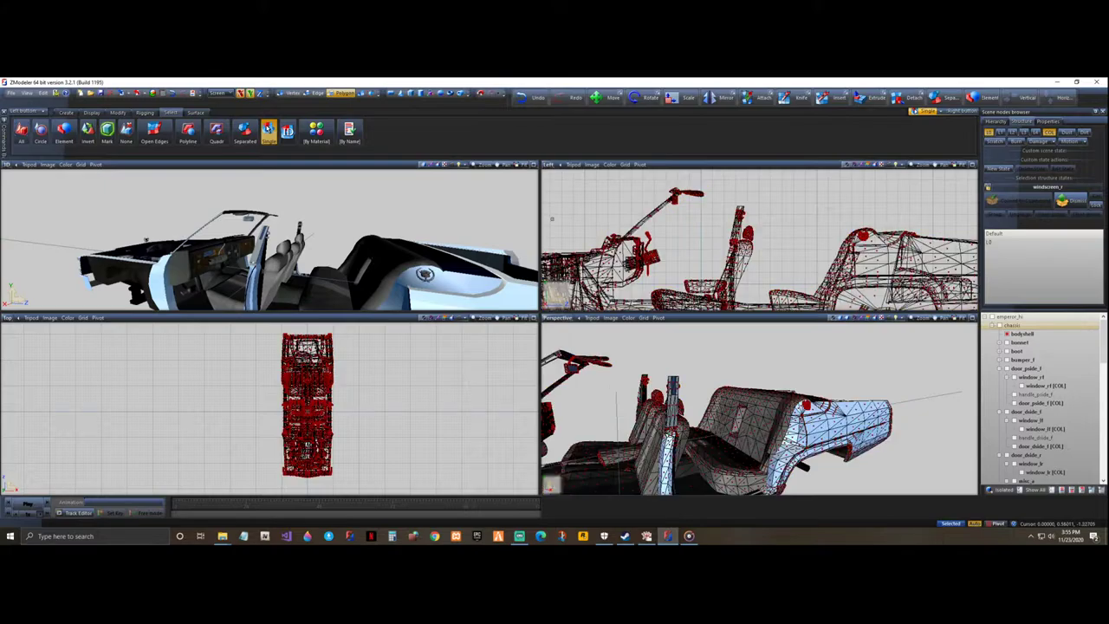
pyautogui.click(286, 93)
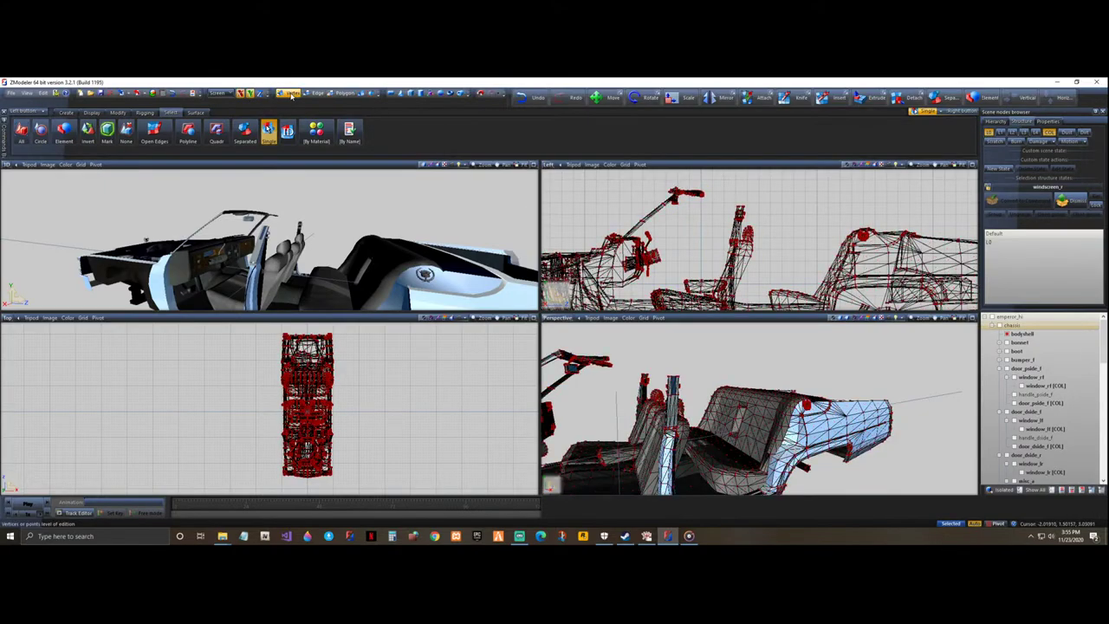
pyautogui.click(143, 112)
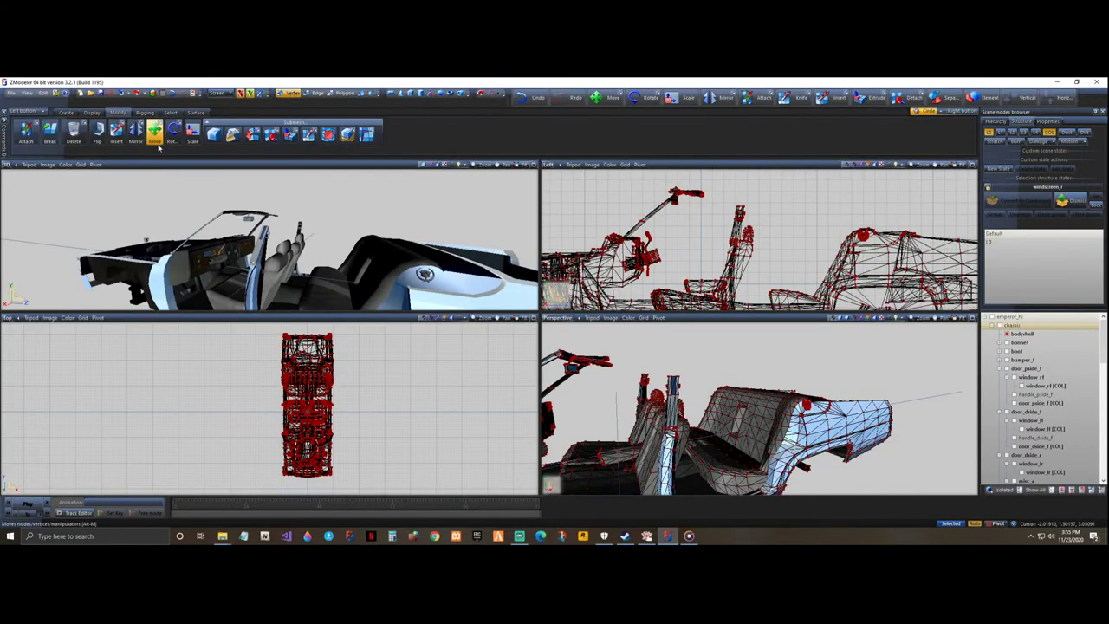
pyautogui.click(154, 130)
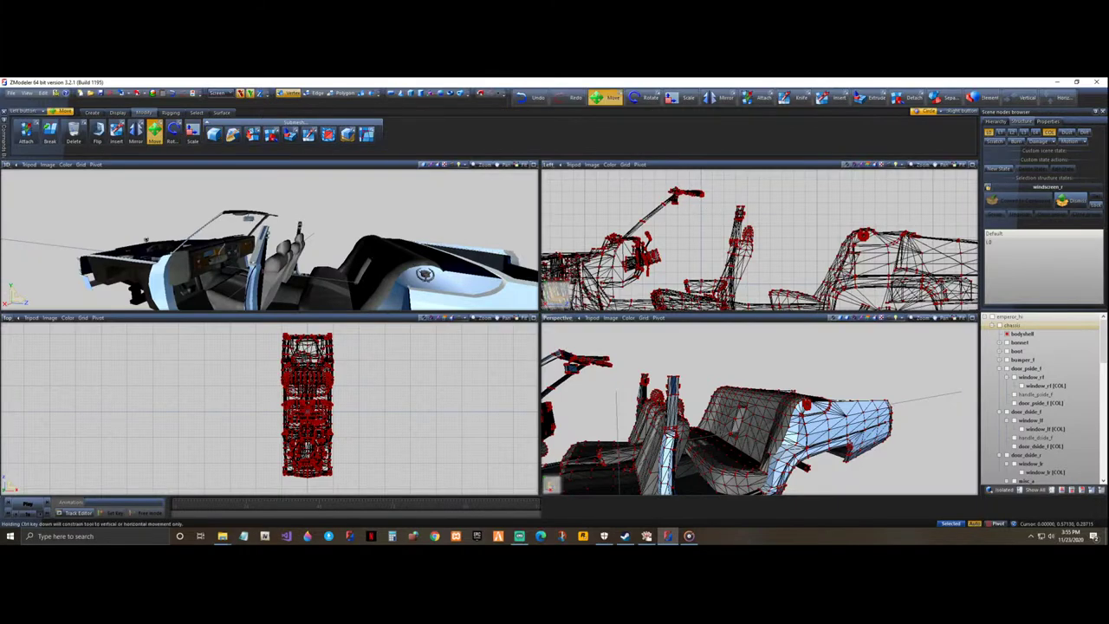
# - Delete the vertices of the bodyshell's center pillar stubs rising beside the front seats on both sides
pyautogui.scroll(5, 765, 235)
pyautogui.scroll(-3, 738, 300)
pyautogui.scroll(3, 703, 232)
pyautogui.moveTo(355, 278); pyautogui.dragTo(392, 274, button='middle')
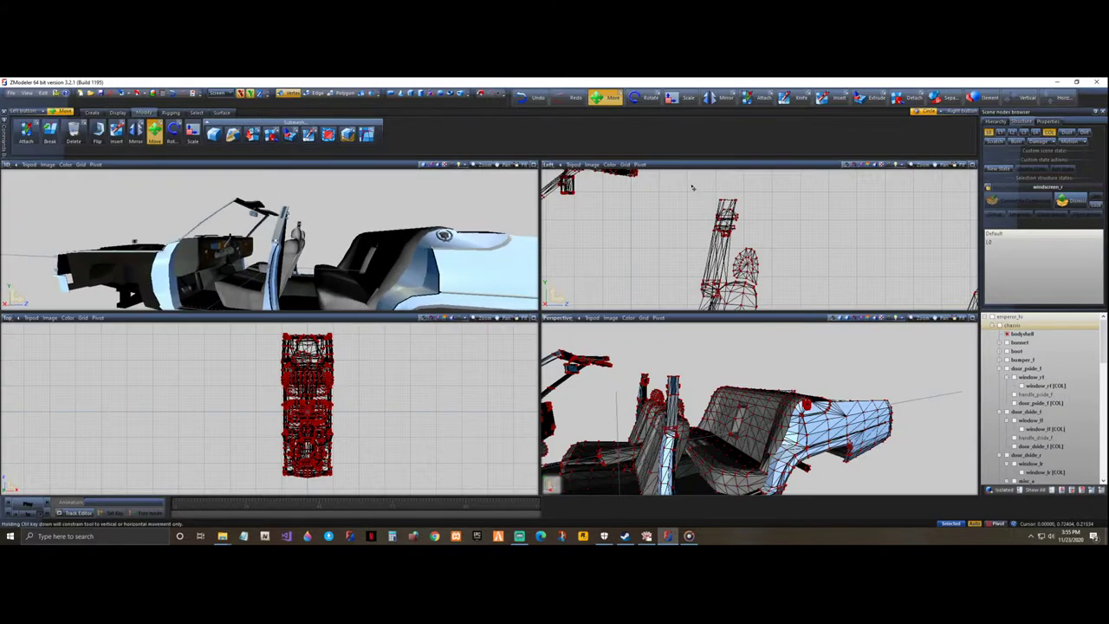
pyautogui.moveTo(741, 209); pyautogui.dragTo(754, 243)
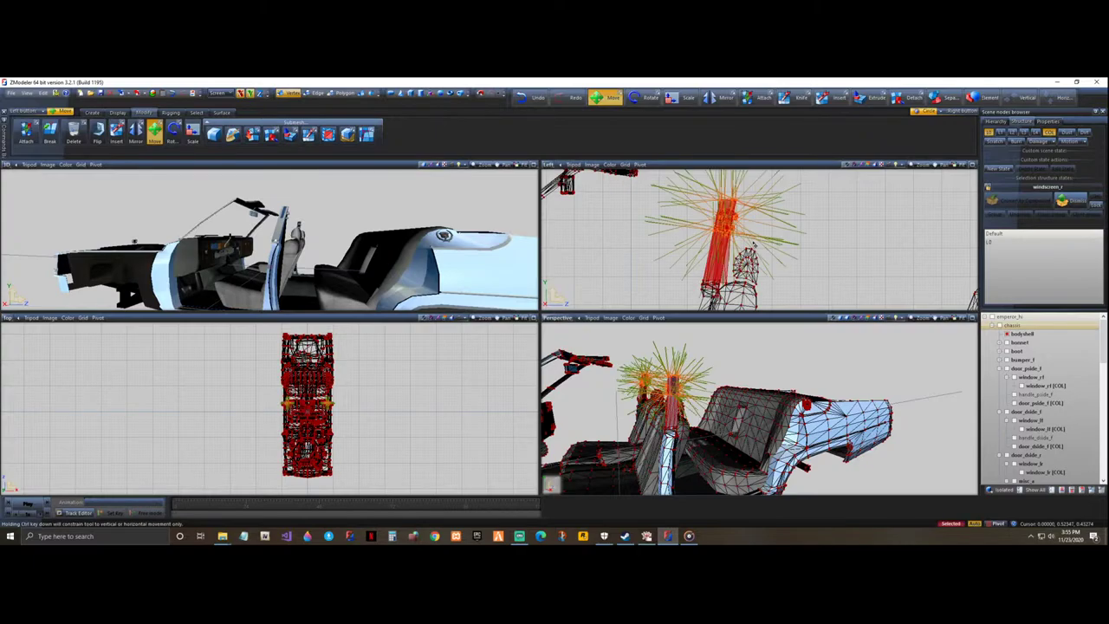
pyautogui.press('Delete')
pyautogui.press('space')
pyautogui.scroll(-3, 654, 232)
pyautogui.moveTo(326, 263); pyautogui.dragTo(354, 263, button='middle')
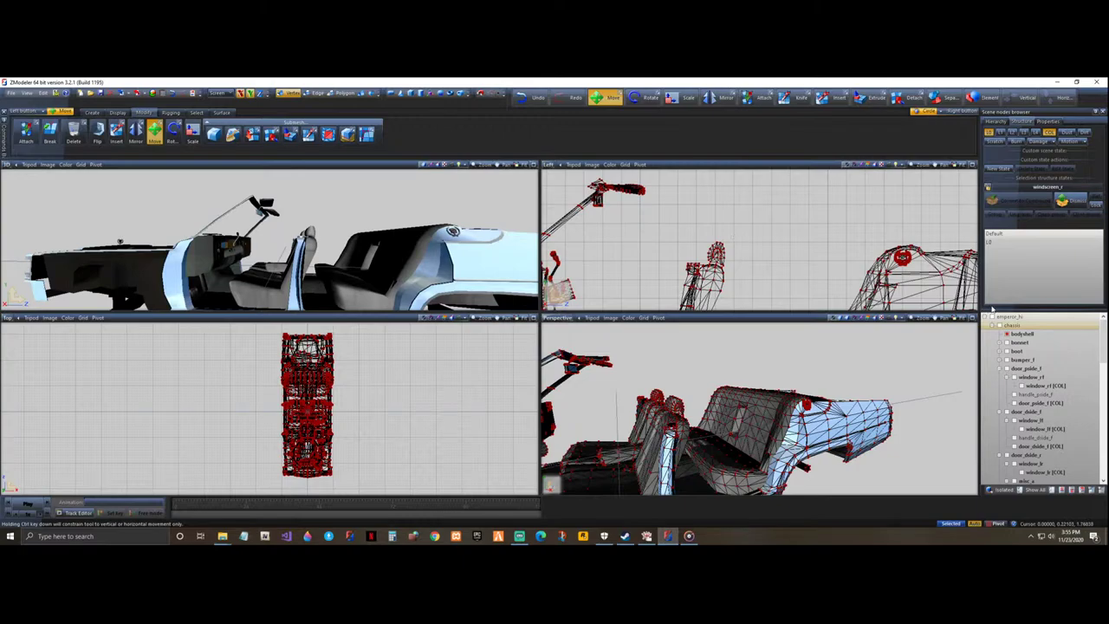
# - Show all hidden nodes, leaving out window_rf, window_lf, window_lr, misc_a, window_rr and misc_b together with their collision meshes
pyautogui.click(1034, 490)
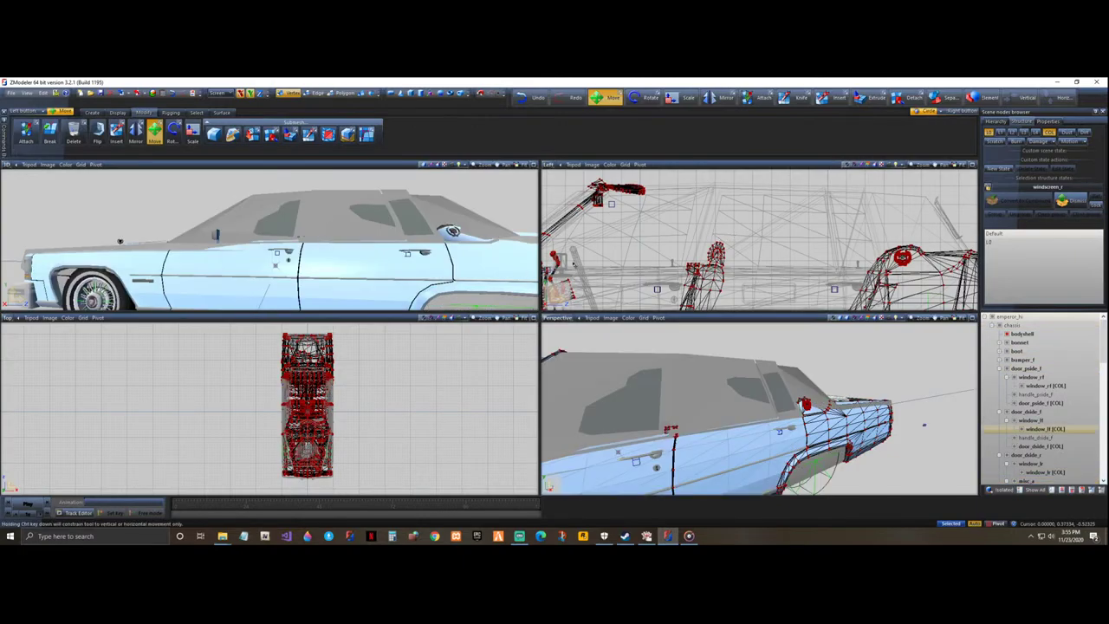
pyautogui.click(1022, 378)
pyautogui.click(1022, 386)
pyautogui.click(1014, 420)
pyautogui.click(1020, 429)
pyautogui.scroll(-2, 1022, 381)
pyautogui.click(1019, 430)
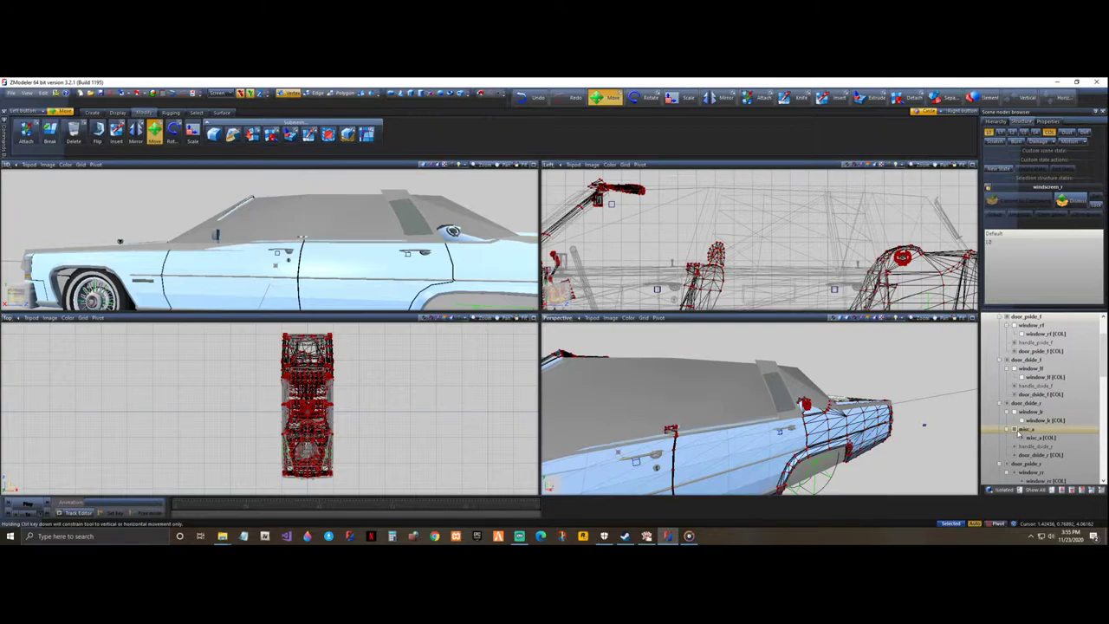
pyautogui.scroll(-2, 1017, 429)
pyautogui.click(1014, 421)
pyautogui.click(1021, 429)
pyautogui.click(1016, 437)
pyautogui.click(1023, 446)
# - Hide the chassis [COL] collision mesh at the end of the node tree
pyautogui.click(1026, 420)
pyautogui.click(1035, 403)
pyautogui.scroll(-4, 930, 382)
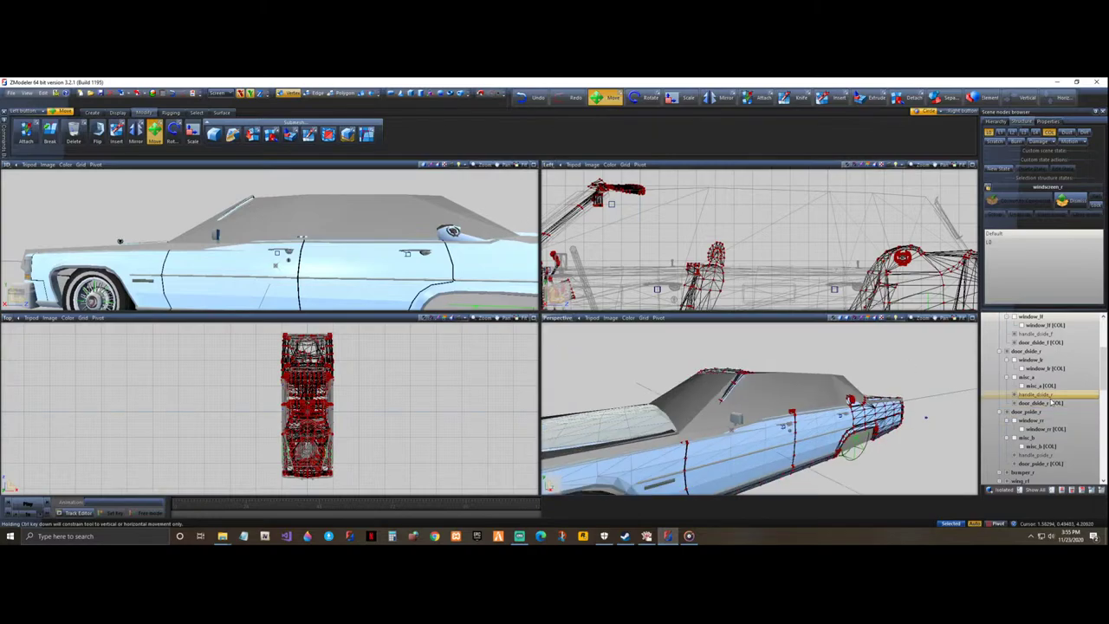
pyautogui.scroll(-10, 1046, 416)
pyautogui.click(1006, 475)
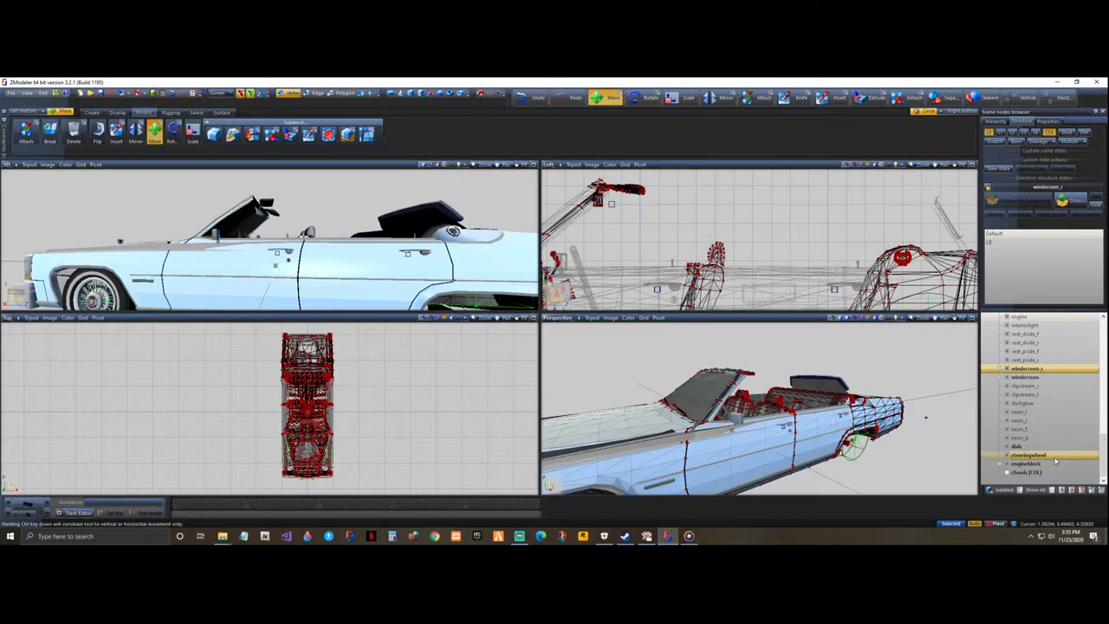
# - Delete the bodyshell's topmost leftover pillar vertices that still rise above the door line beside the front seats
pyautogui.moveTo(400, 260); pyautogui.dragTo(398, 261, button='middle')
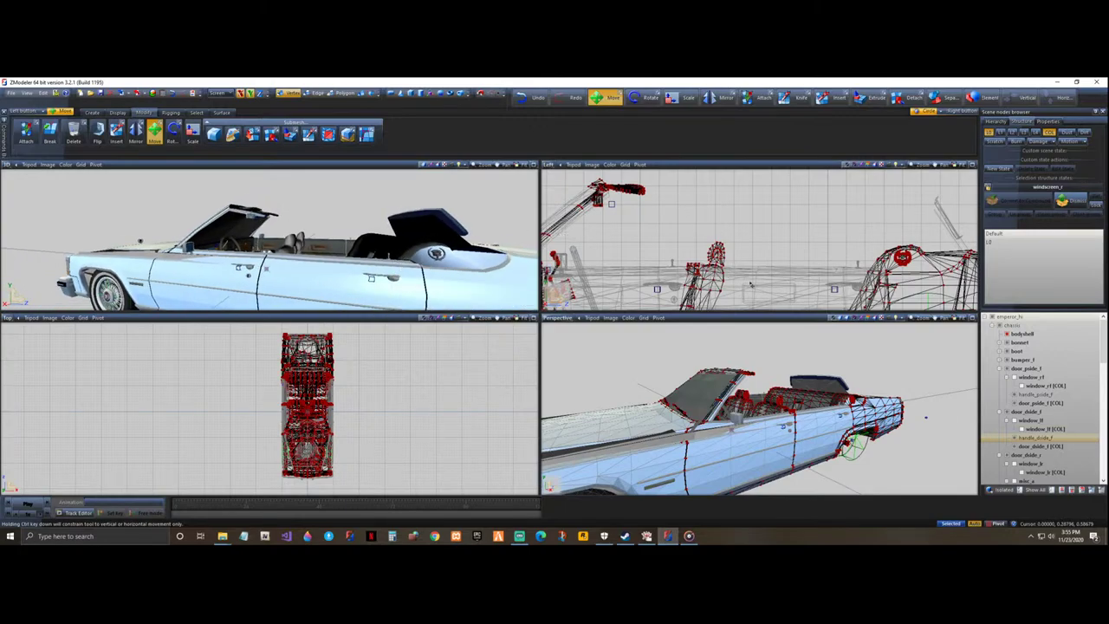
pyautogui.scroll(7, 750, 284)
pyautogui.scroll(4, 706, 239)
pyautogui.moveTo(634, 188); pyautogui.dragTo(704, 235)
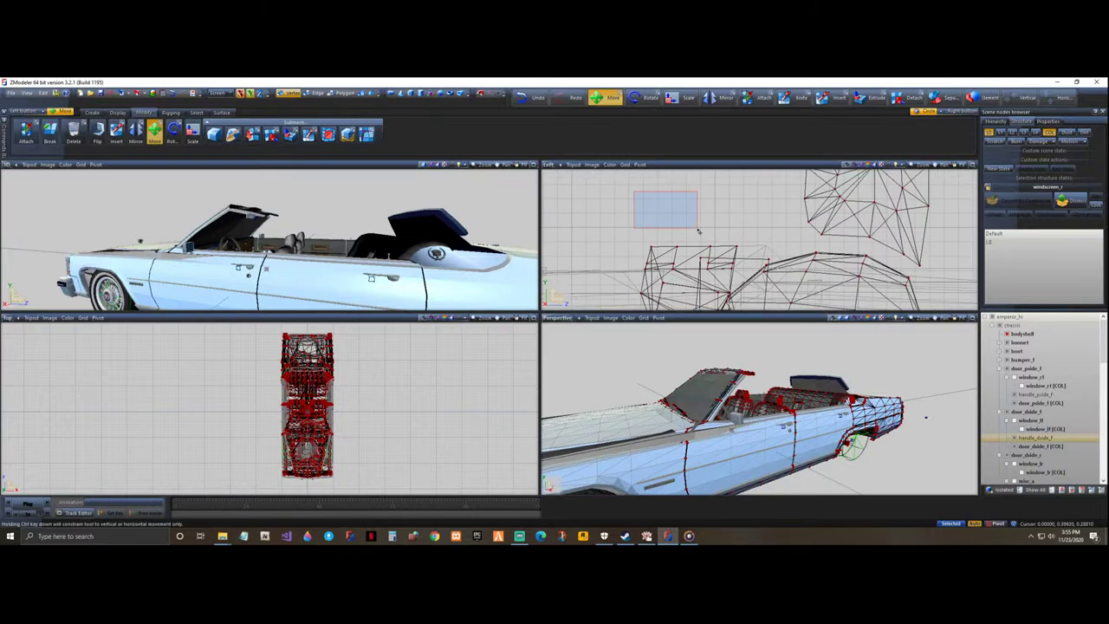
pyautogui.scroll(5, 323, 283)
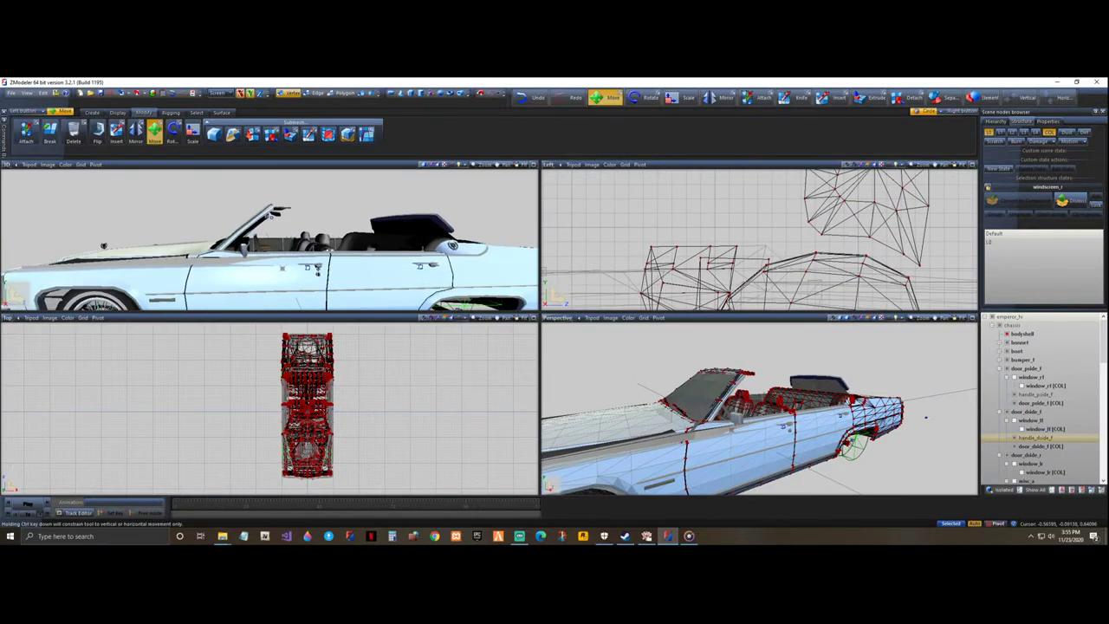
pyautogui.scroll(2, 345, 234)
pyautogui.scroll(-2, 347, 240)
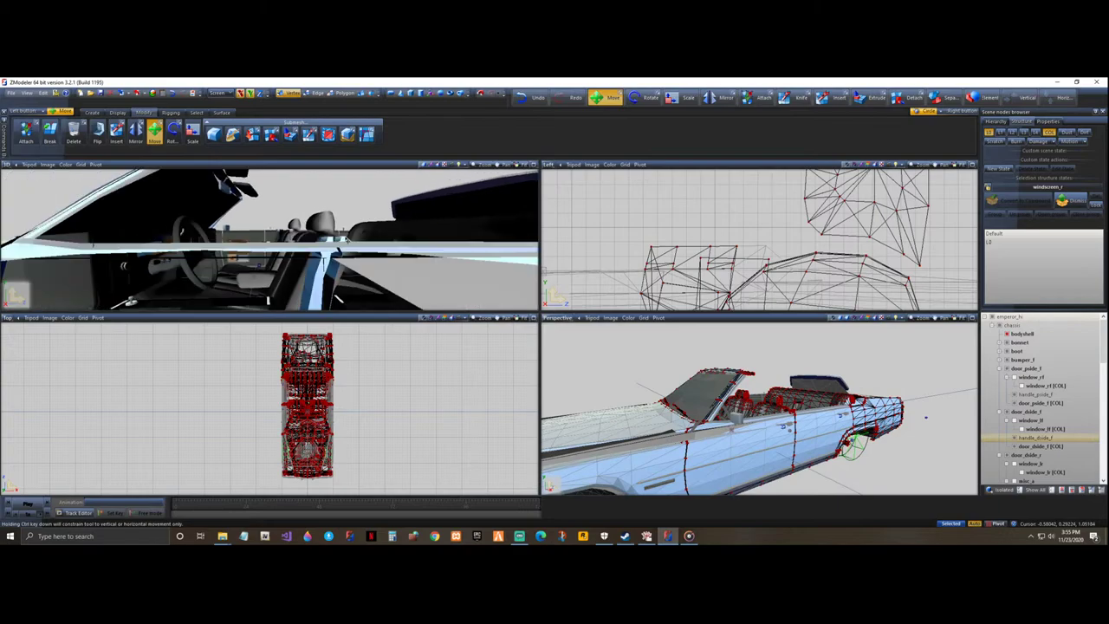
pyautogui.moveTo(338, 297); pyautogui.dragTo(322, 299, button='middle')
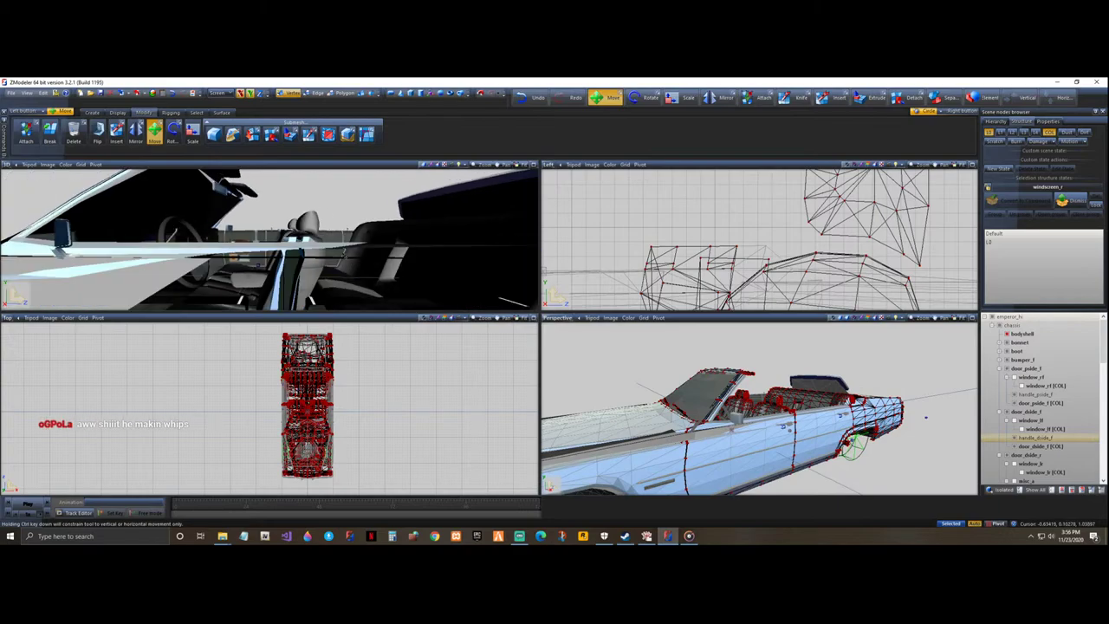
pyautogui.moveTo(857, 489); pyautogui.dragTo(843, 485, button='middle')
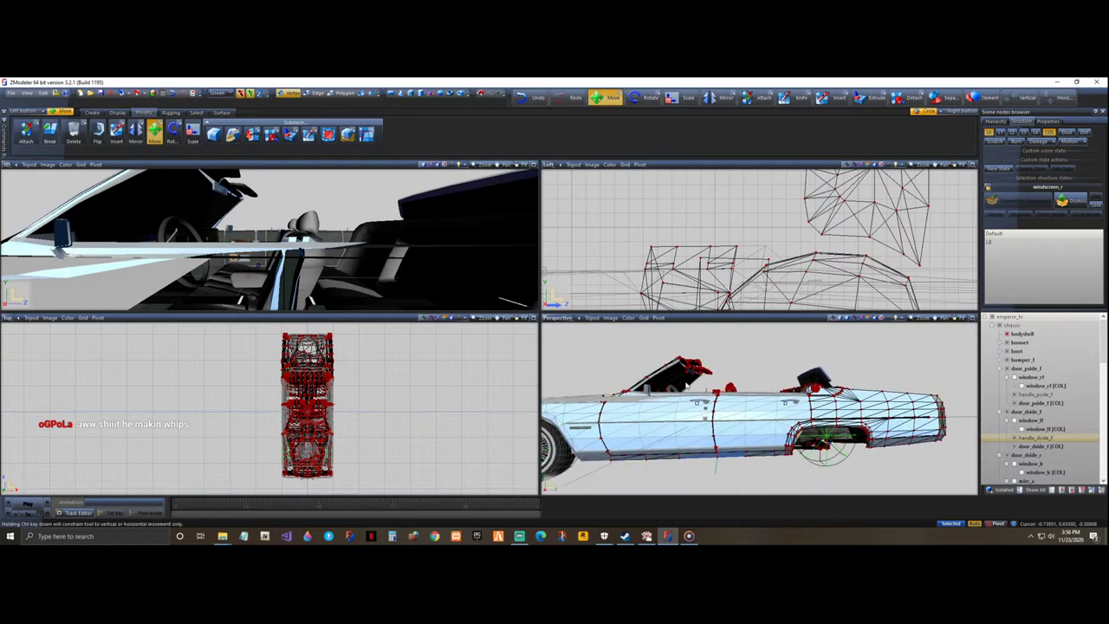
pyautogui.scroll(10, 681, 384)
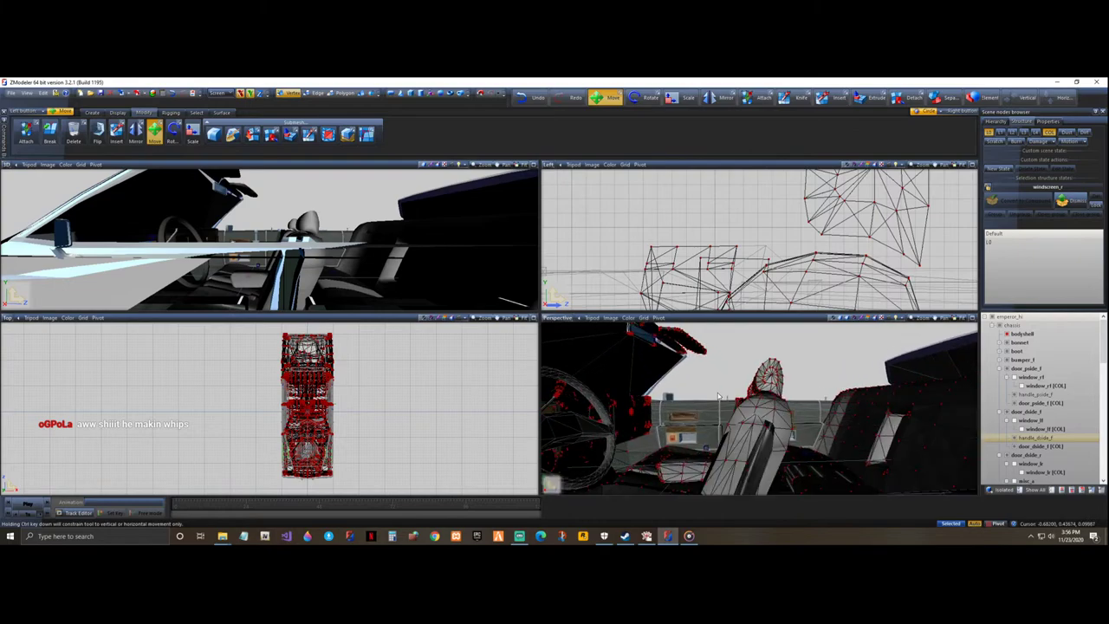
pyautogui.scroll(5, 717, 395)
pyautogui.scroll(3, 718, 395)
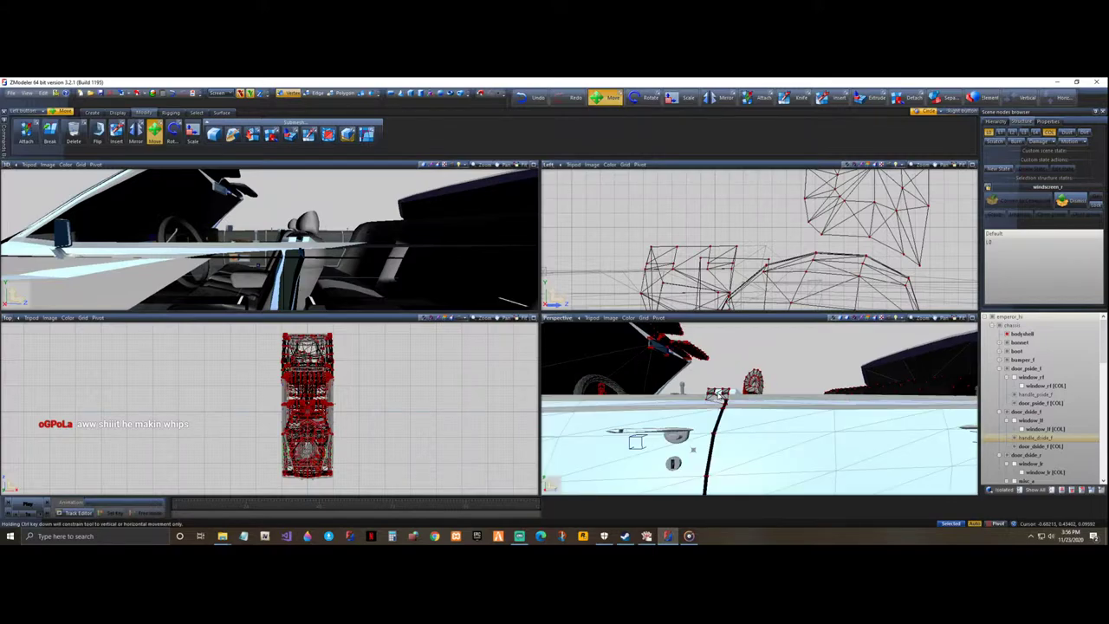
pyautogui.moveTo(667, 249); pyautogui.dragTo(746, 253)
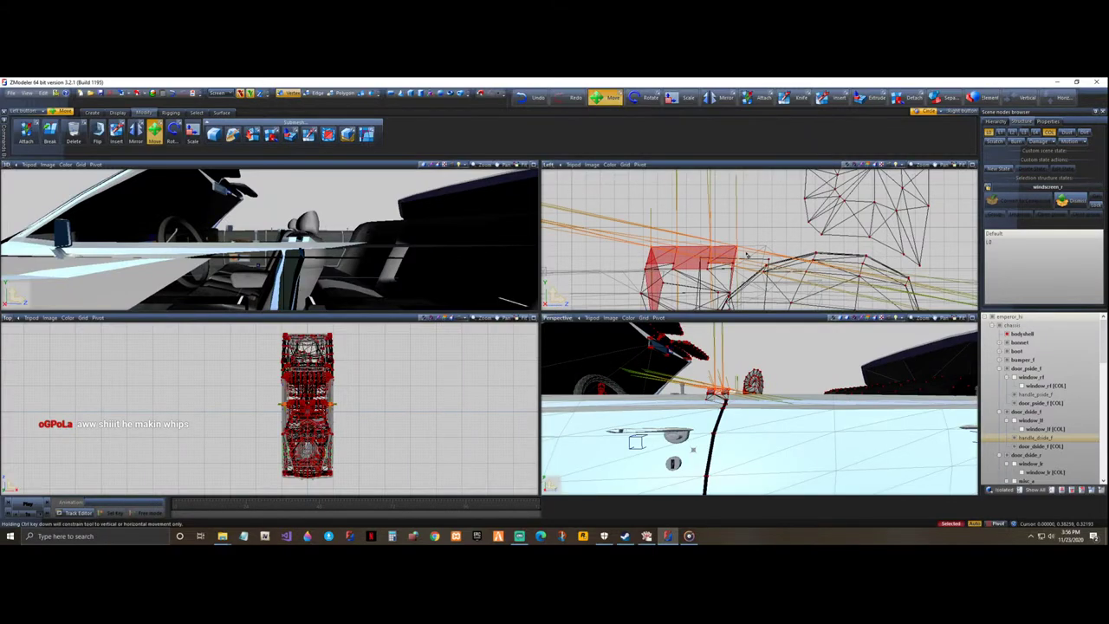
pyautogui.click(746, 253)
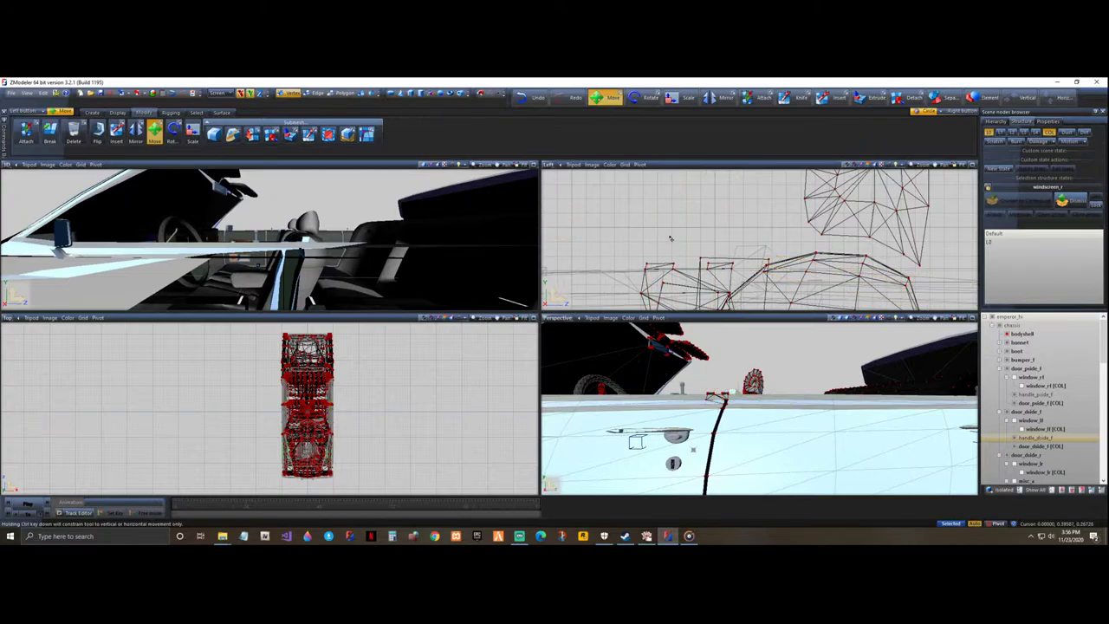
# - Compare the cabin with and without the last vertex deletion by undoing and redoing it twice
pyautogui.moveTo(342, 278); pyautogui.dragTo(404, 291, button='middle')
pyautogui.scroll(-3, 508, 245)
pyautogui.scroll(6, 281, 219)
pyautogui.moveTo(281, 218); pyautogui.dragTo(298, 240, button='middle')
pyautogui.scroll(4, 312, 238)
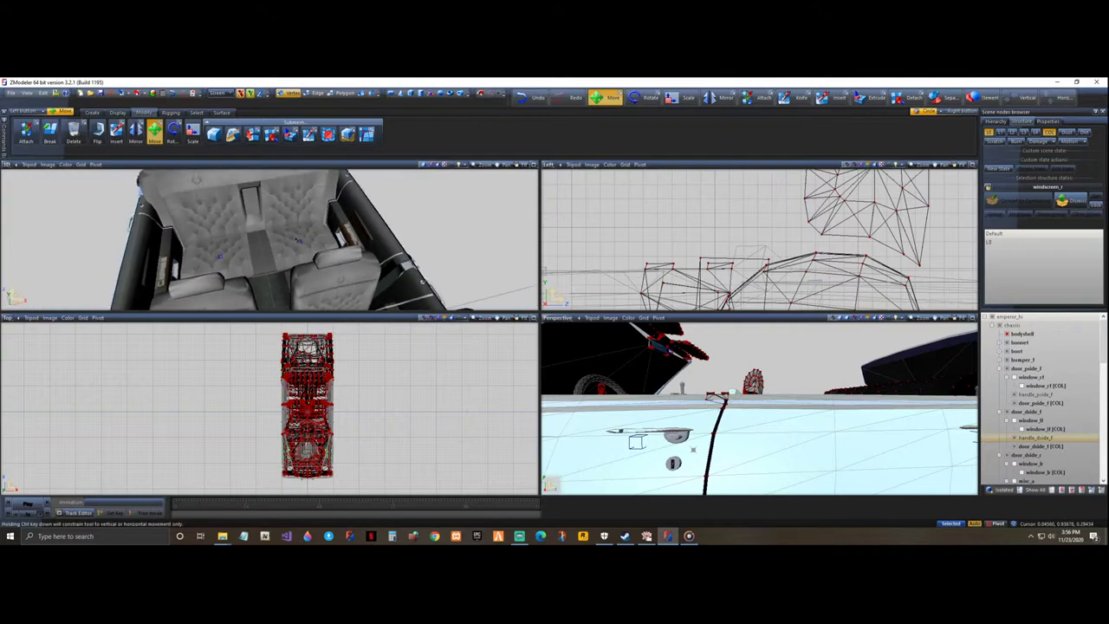
pyautogui.click(538, 98)
pyautogui.click(569, 98)
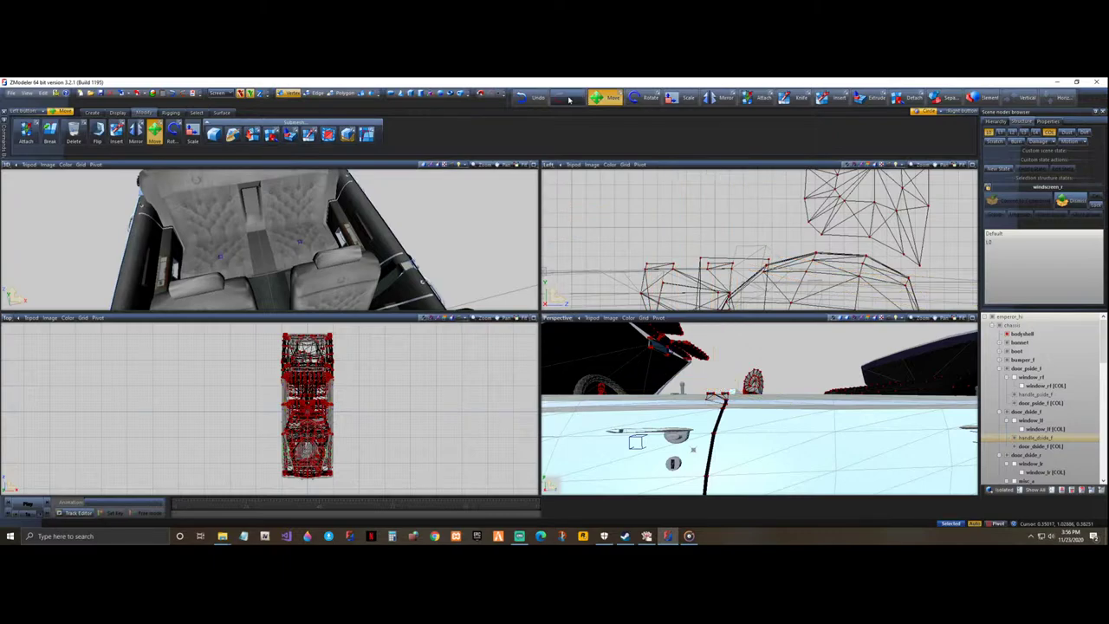
pyautogui.click(532, 98)
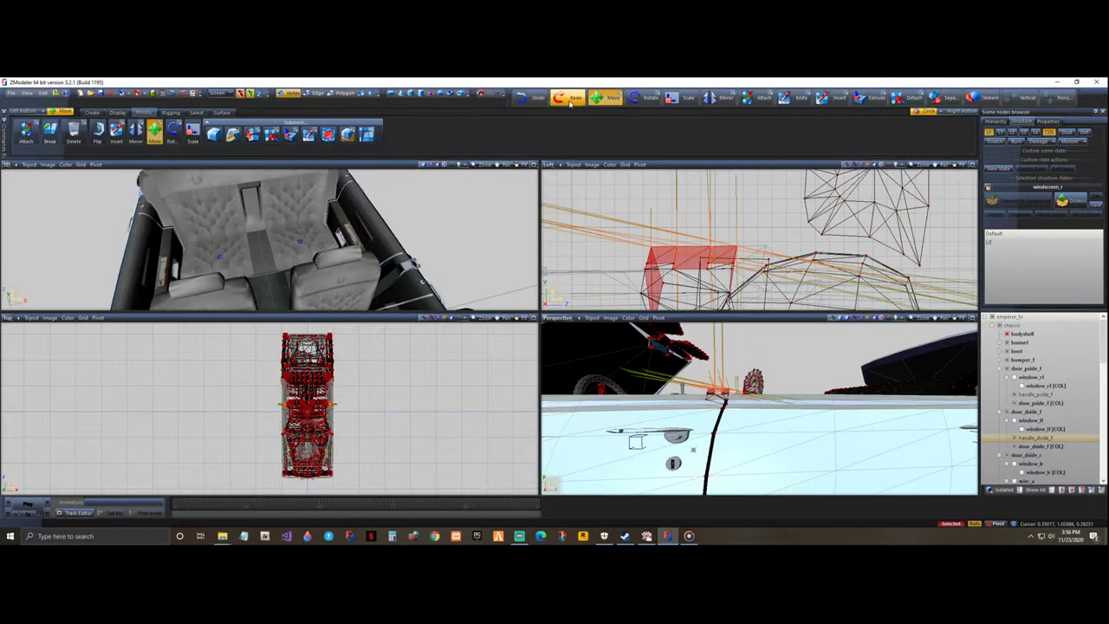
pyautogui.click(569, 98)
# - Look over the whole open-top car in the 3D view and from the side in wireframe
pyautogui.moveTo(433, 250); pyautogui.dragTo(499, 179, button='middle')
pyautogui.click(520, 166)
pyautogui.moveTo(457, 239); pyautogui.dragTo(356, 253, button='middle')
pyautogui.scroll(8, 267, 239)
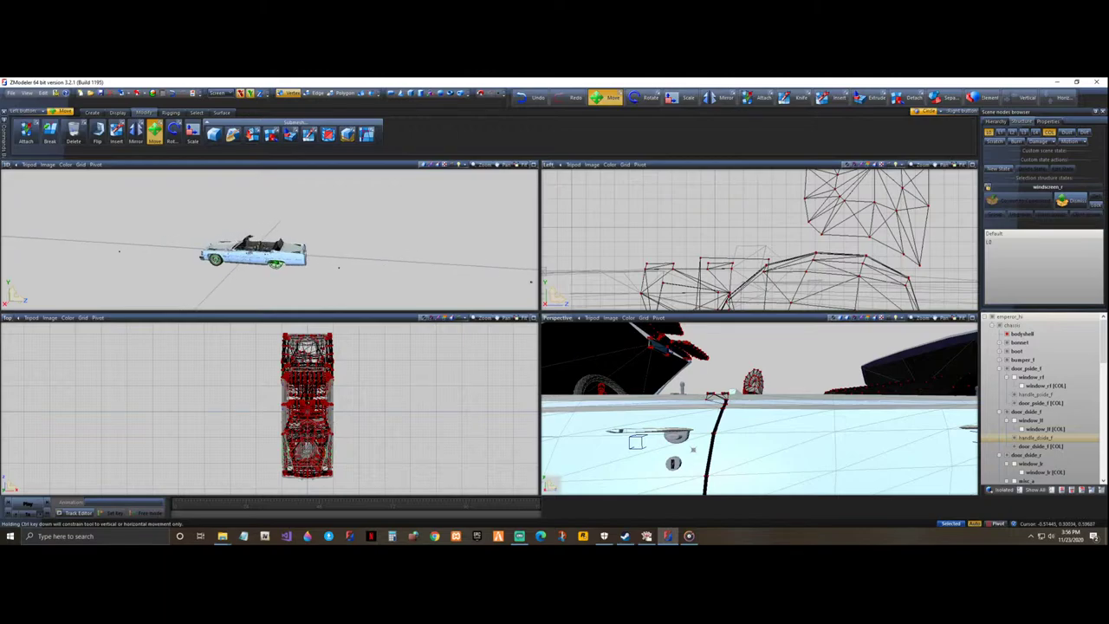
pyautogui.moveTo(282, 242); pyautogui.dragTo(288, 217, button='middle')
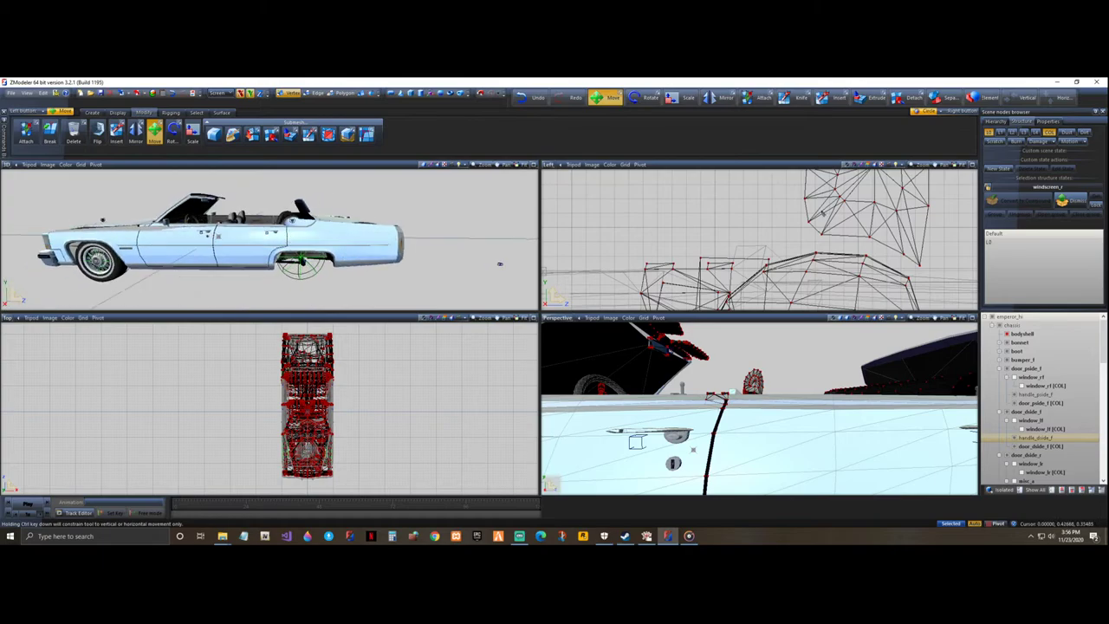
pyautogui.scroll(-5, 580, 177)
pyautogui.scroll(-8, 896, 243)
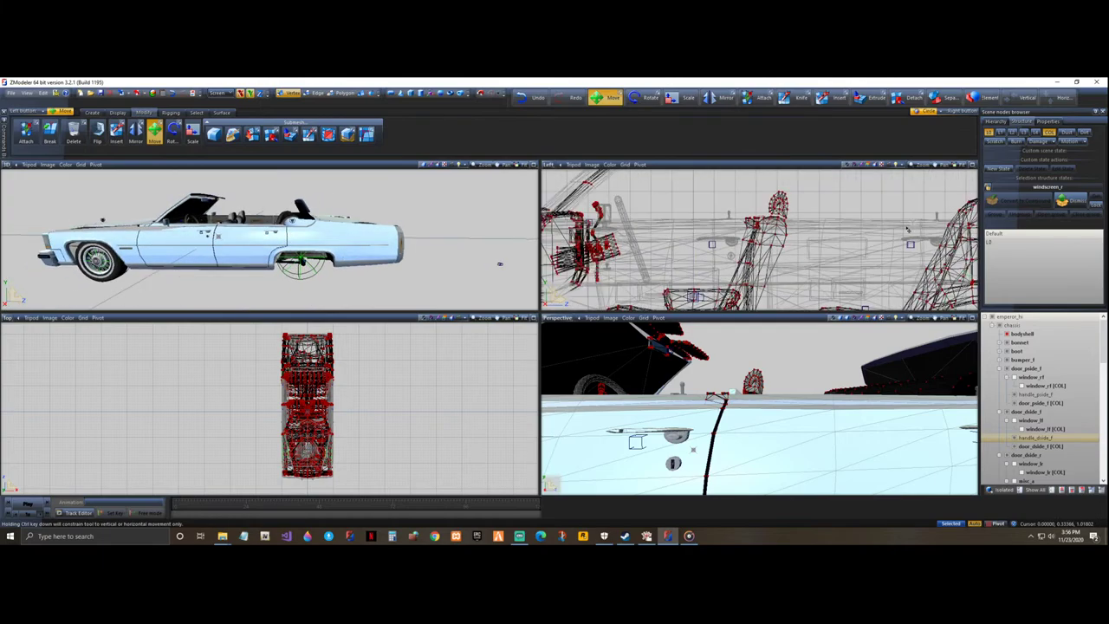
pyautogui.scroll(-5, 899, 244)
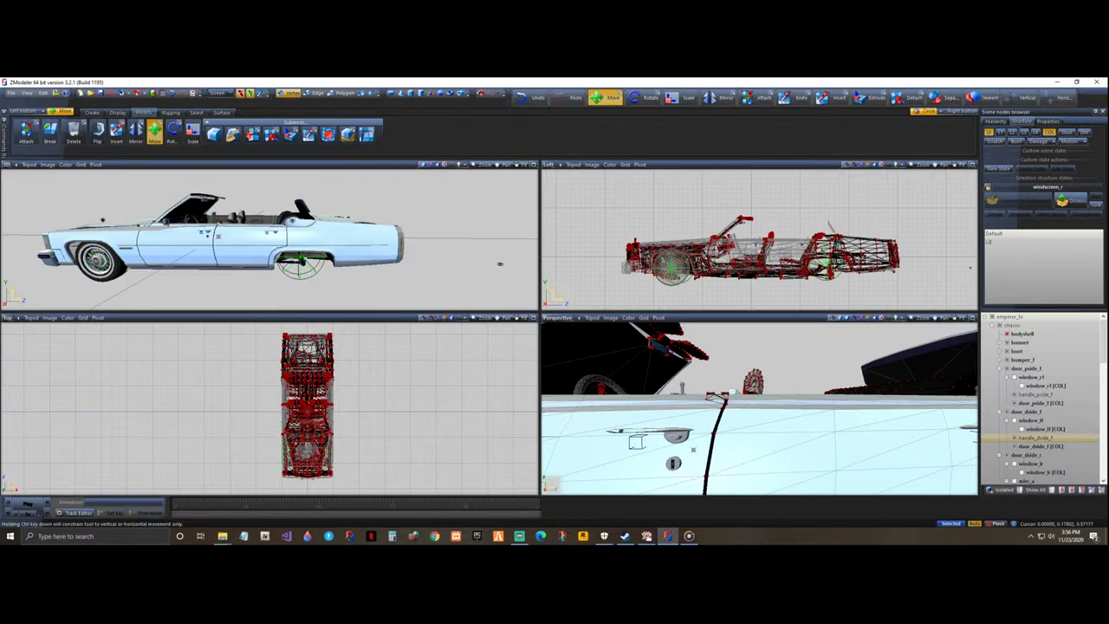
# - Return from vertex level to object level and clear the selection using the Single selection tool
pyautogui.click(361, 95)
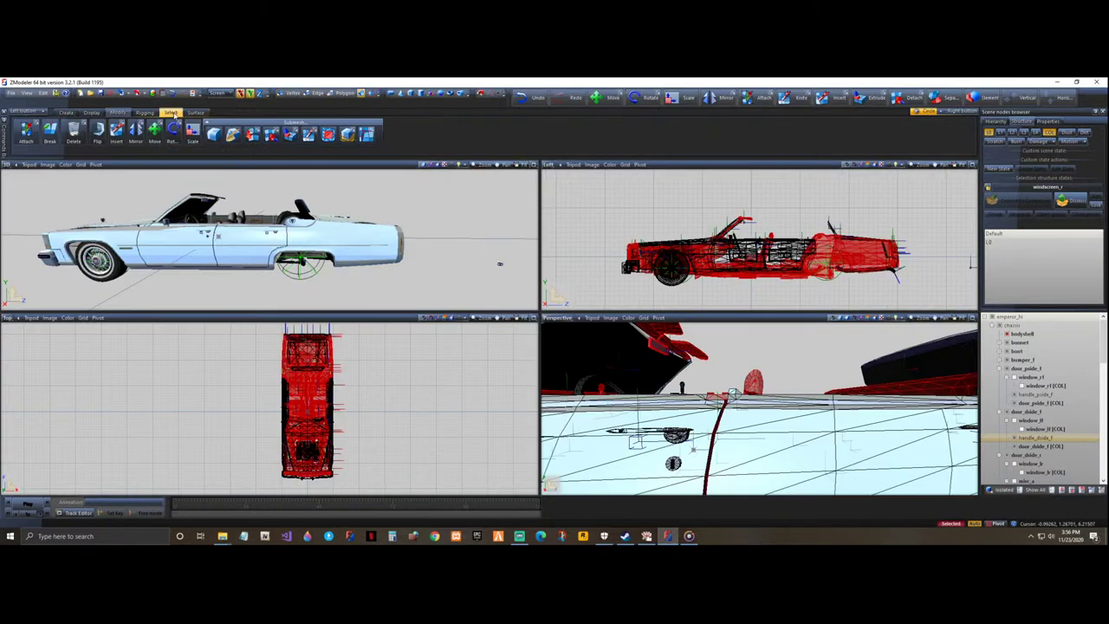
pyautogui.click(268, 130)
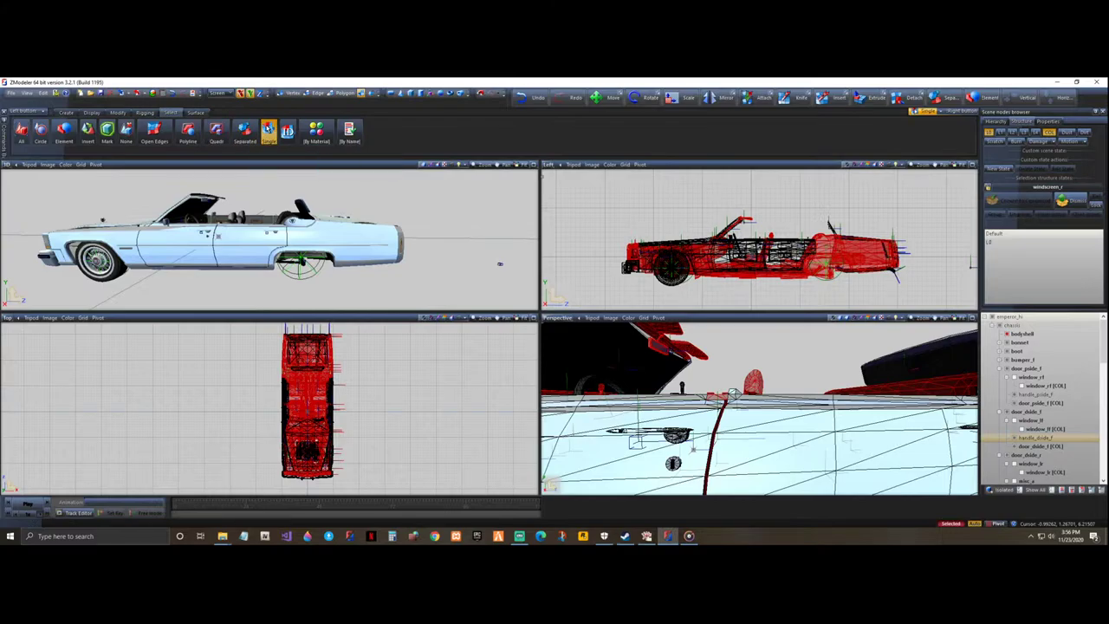
pyautogui.moveTo(609, 182); pyautogui.dragTo(635, 207)
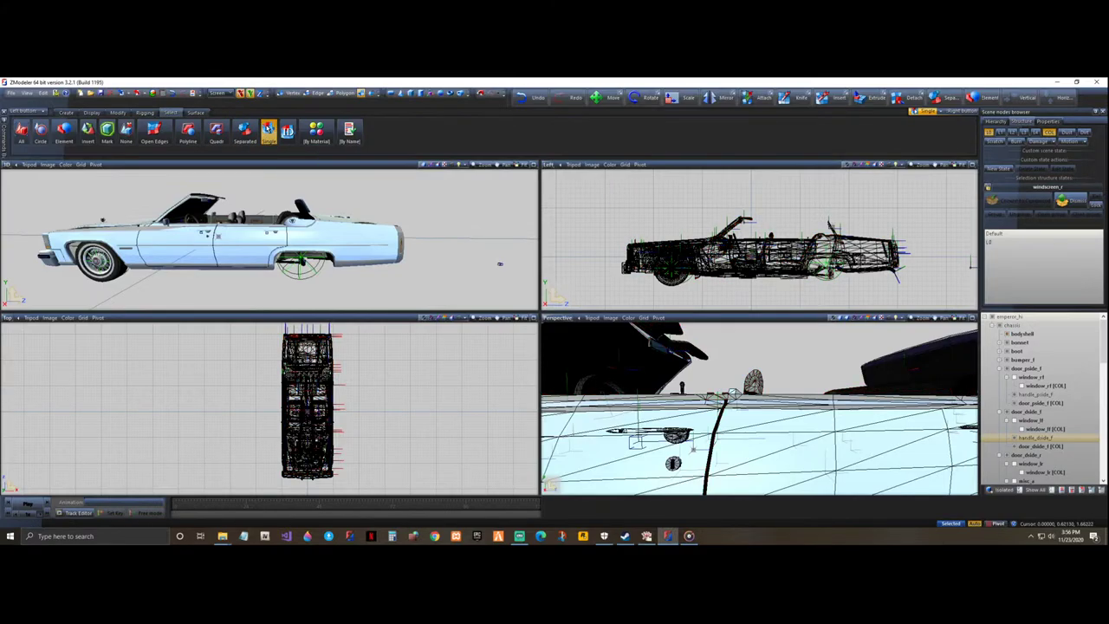
# - Find the rear window glass, windscreen_r, in the node tree and delete that node
pyautogui.click(922, 351)
pyautogui.click(829, 225)
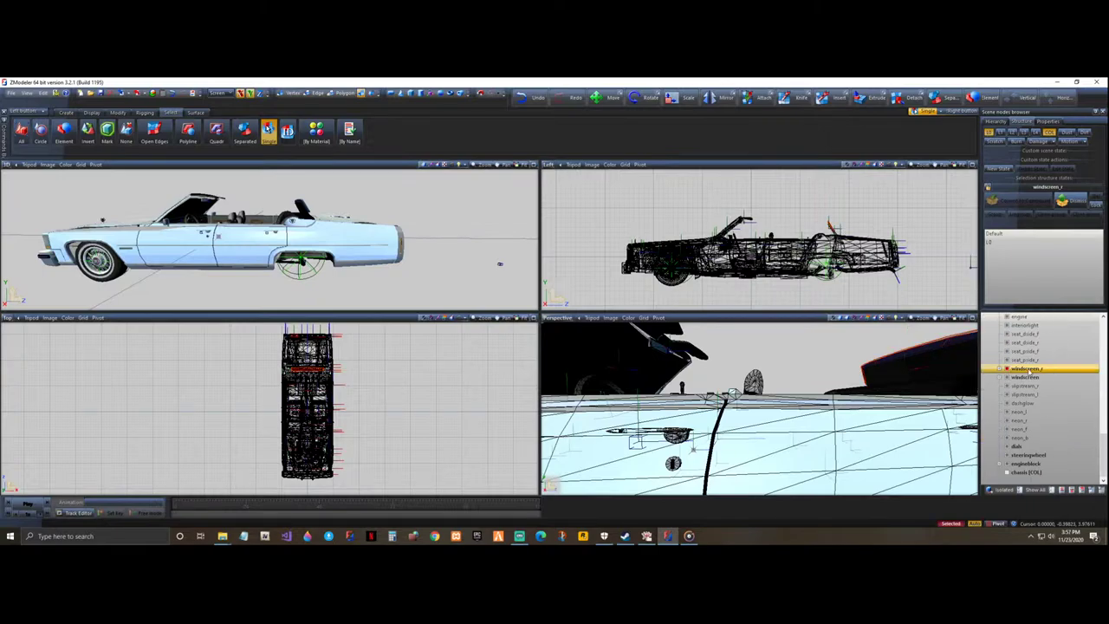
pyautogui.click(1041, 369)
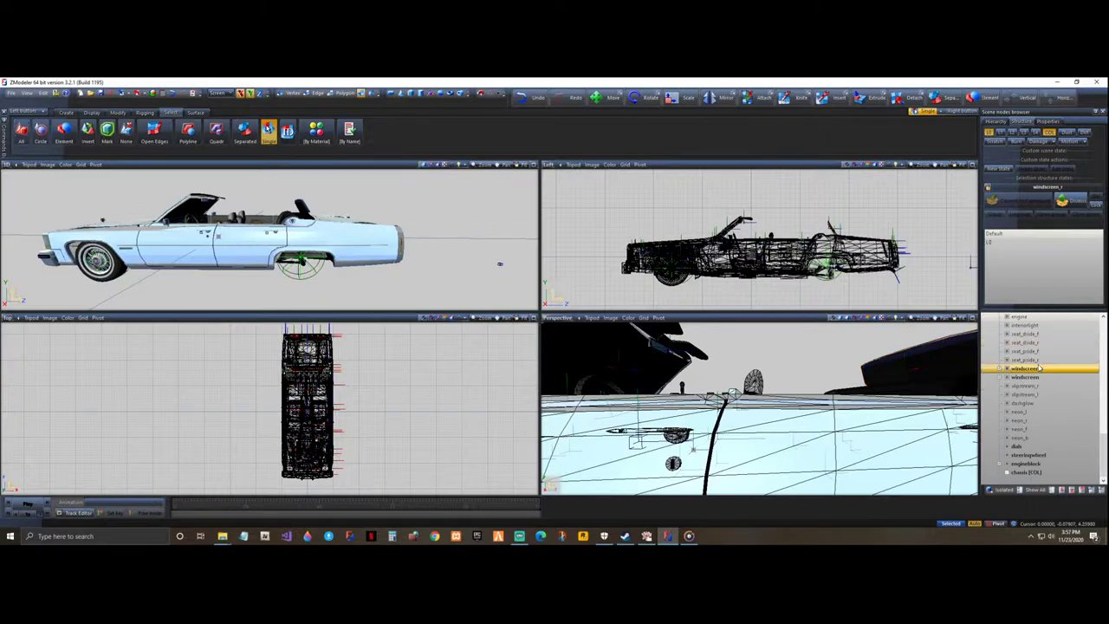
pyautogui.rightClick(1050, 370)
pyautogui.moveTo(1063, 384)
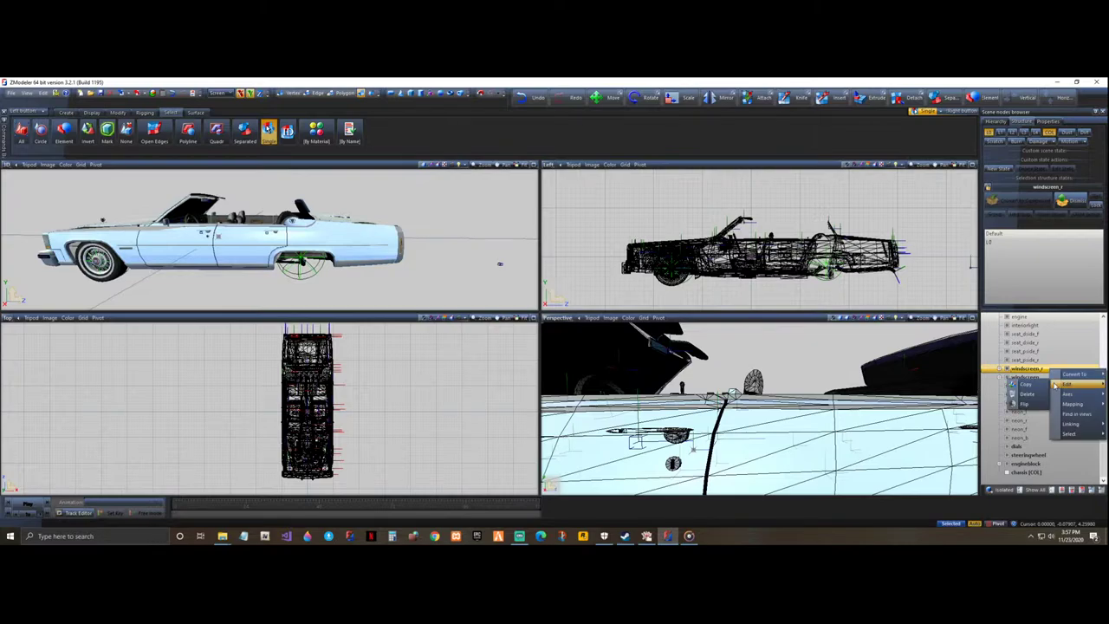
pyautogui.click(1033, 396)
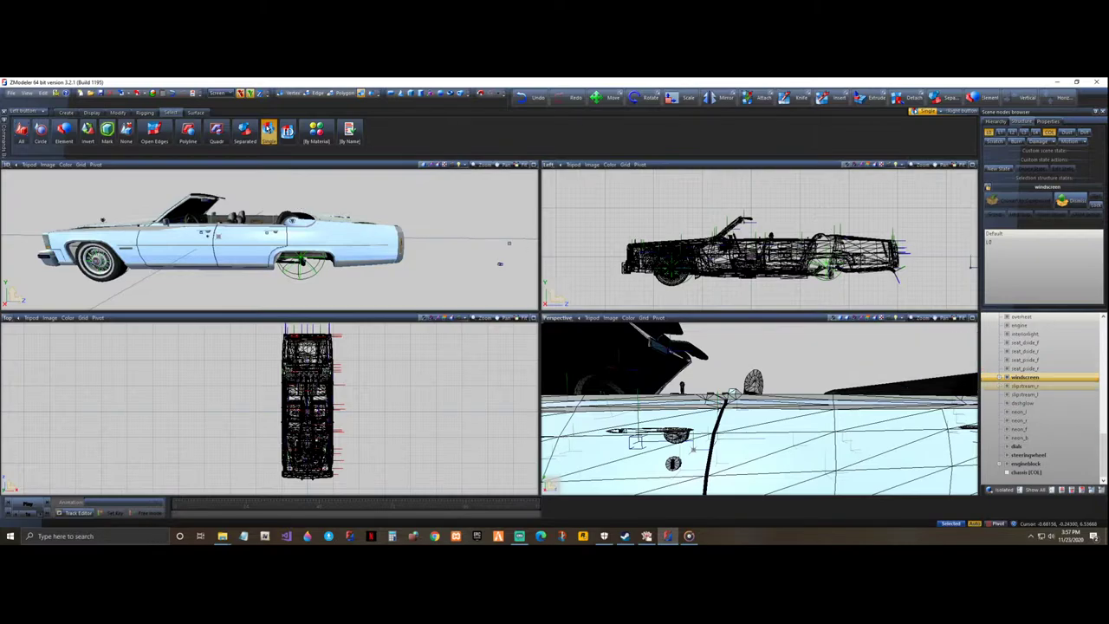
# - Maximize the 3D view and check the open-top car from the rear, side and front
pyautogui.moveTo(412, 206)
pyautogui.mouseDown(button='middle')
pyautogui.moveTo(411, 222)
pyautogui.moveTo(444, 218)
pyautogui.moveTo(414, 214)
pyautogui.mouseUp(button='middle')
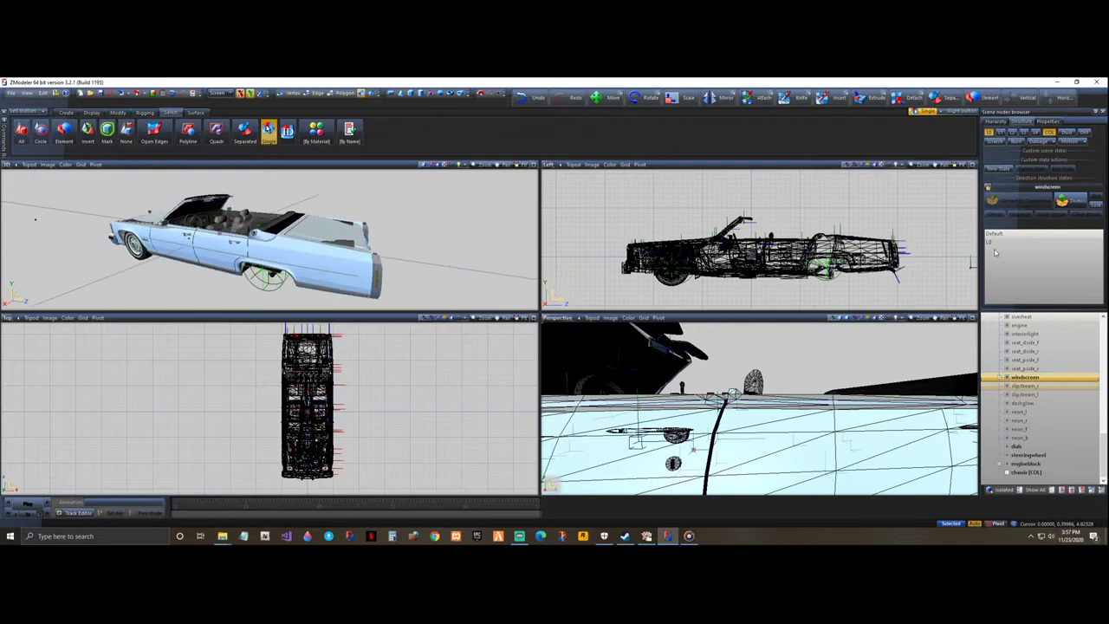
pyautogui.scroll(10, 1035, 351)
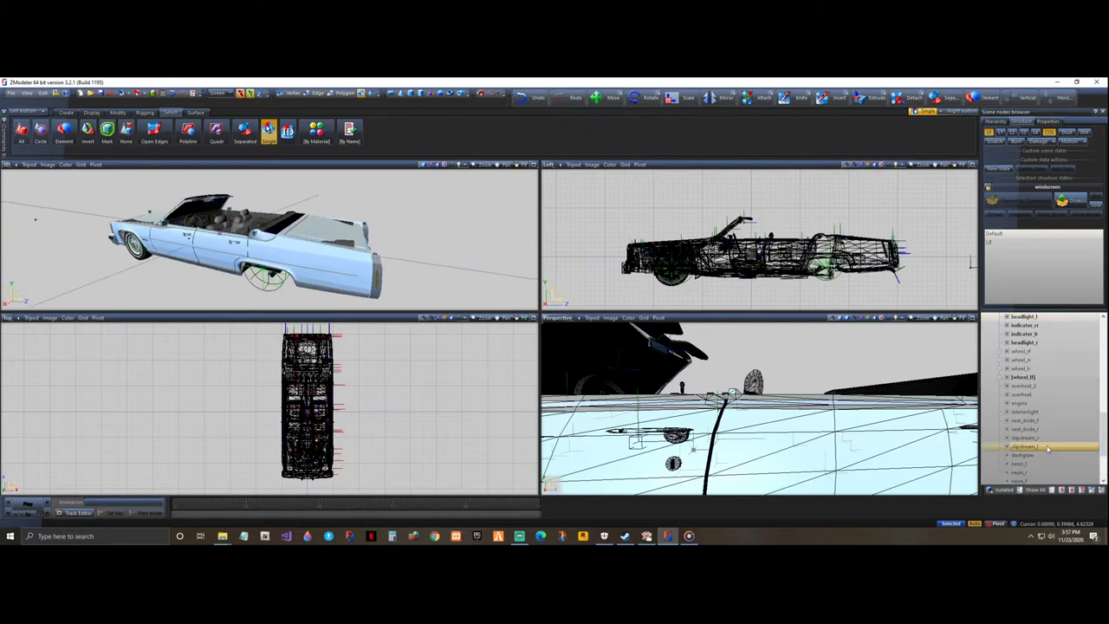
pyautogui.click(535, 165)
pyautogui.moveTo(800, 287); pyautogui.dragTo(806, 327, button='middle')
pyautogui.moveTo(854, 407)
pyautogui.mouseDown(button='middle')
pyautogui.moveTo(836, 404)
pyautogui.moveTo(916, 389)
pyautogui.moveTo(848, 416)
pyautogui.moveTo(878, 403)
pyautogui.moveTo(819, 407)
pyautogui.moveTo(846, 414)
pyautogui.moveTo(867, 402)
pyautogui.mouseUp(button='middle')
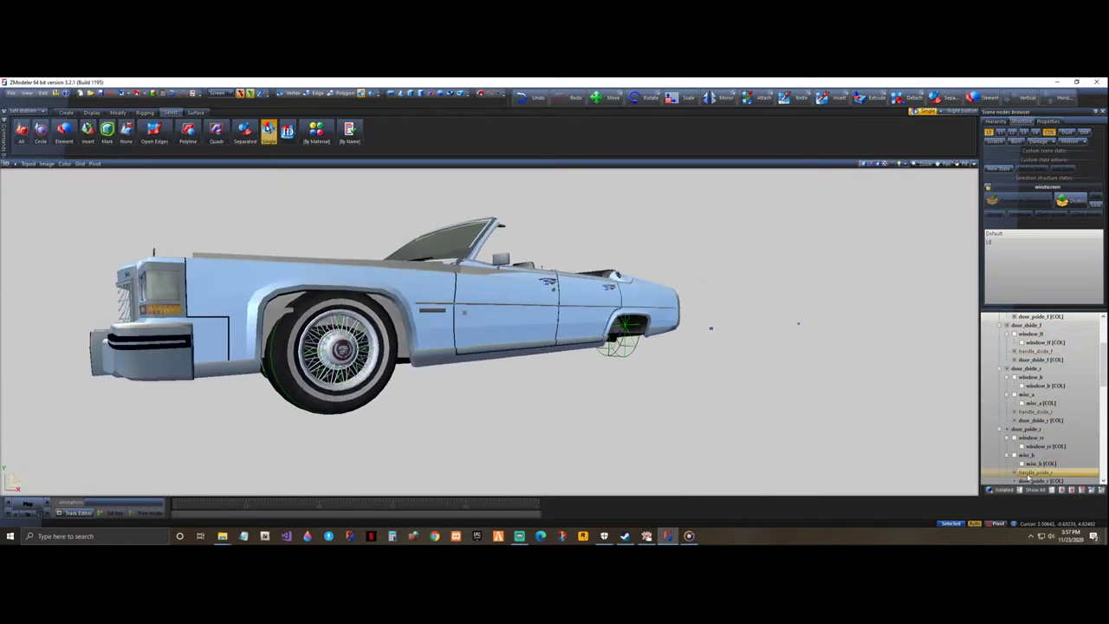
# - Show all hidden nodes and turn off the display of the collision (COL) meshes
pyautogui.click(1033, 490)
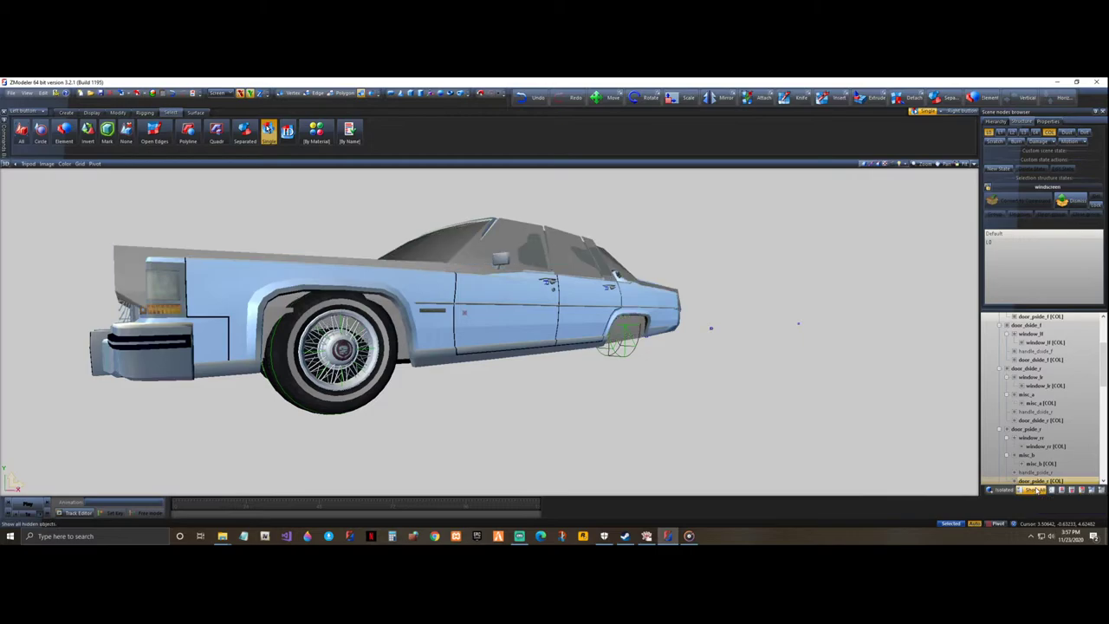
pyautogui.moveTo(1106, 381); pyautogui.dragTo(1105, 345)
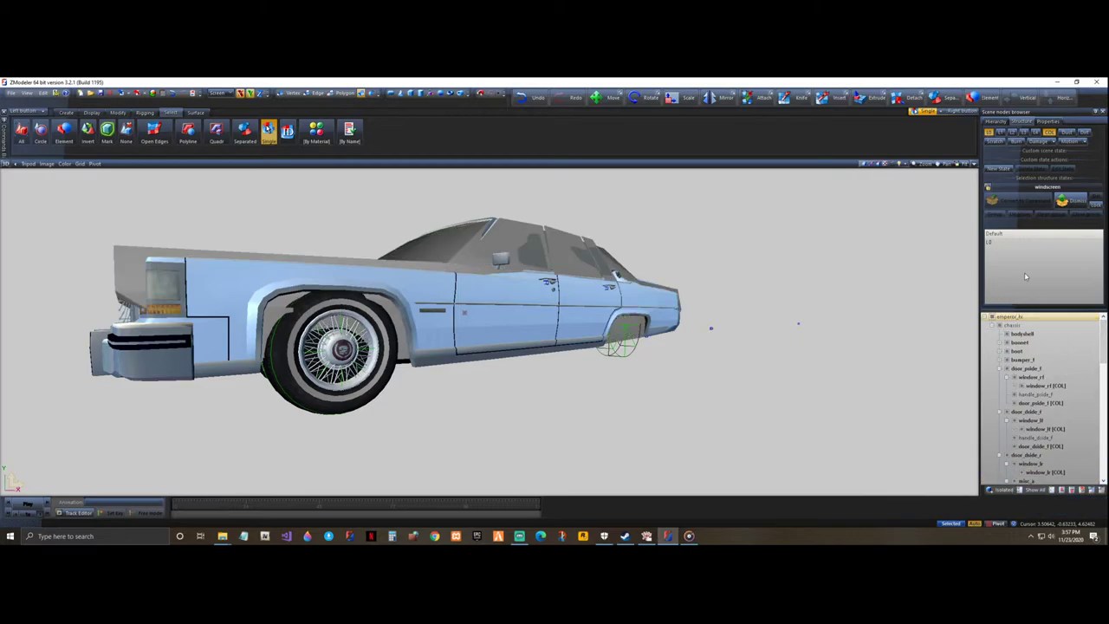
pyautogui.click(1050, 133)
pyautogui.moveTo(744, 296); pyautogui.dragTo(813, 267, button='middle')
pyautogui.moveTo(896, 313); pyautogui.dragTo(946, 335, button='middle')
pyautogui.moveTo(838, 317); pyautogui.dragTo(882, 341, button='middle')
# - Collapse the four door window nodes, window_rf, window_lf, window_lr and window_rr, in the node tree
pyautogui.click(1035, 403)
pyautogui.click(1024, 386)
pyautogui.click(1026, 378)
pyautogui.click(1007, 378)
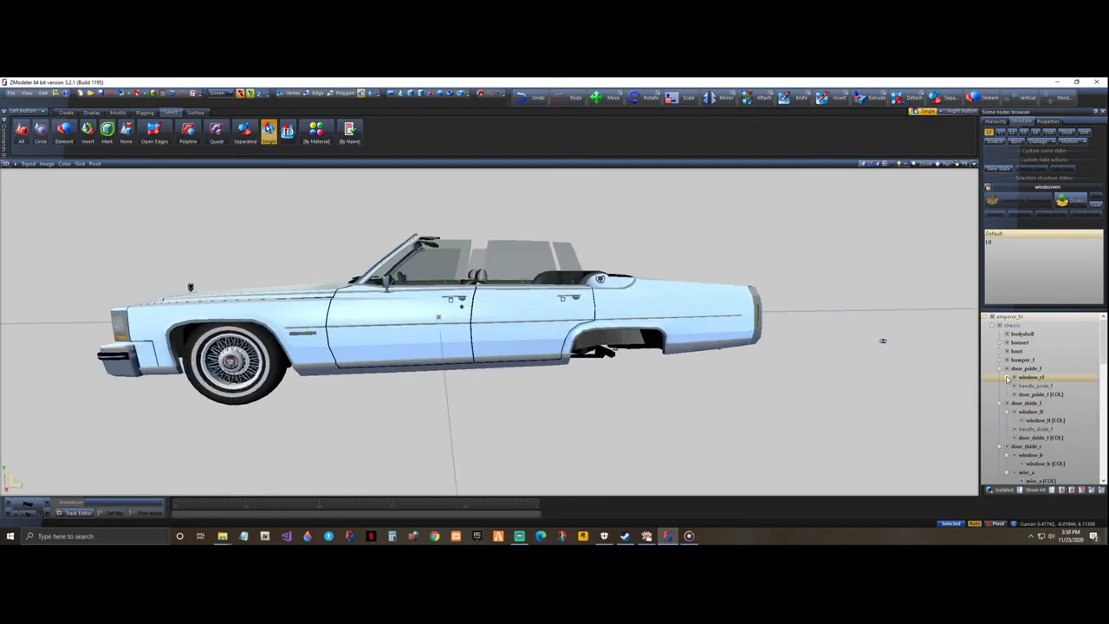
pyautogui.click(1052, 379)
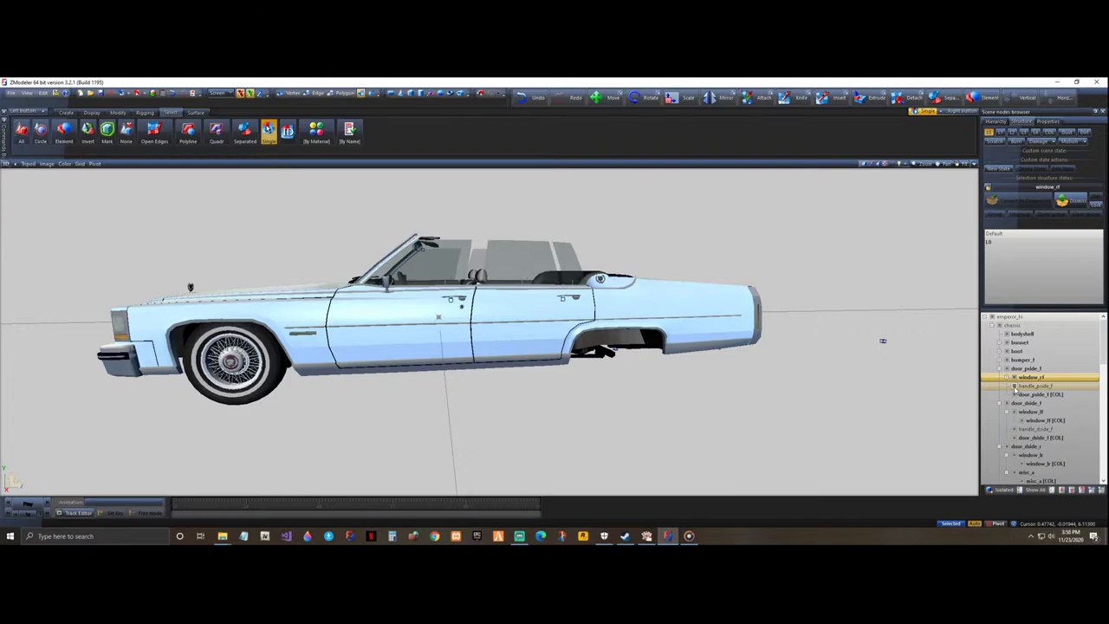
pyautogui.keyDown('ctrl'); pyautogui.click(1050, 387); pyautogui.keyUp('ctrl')
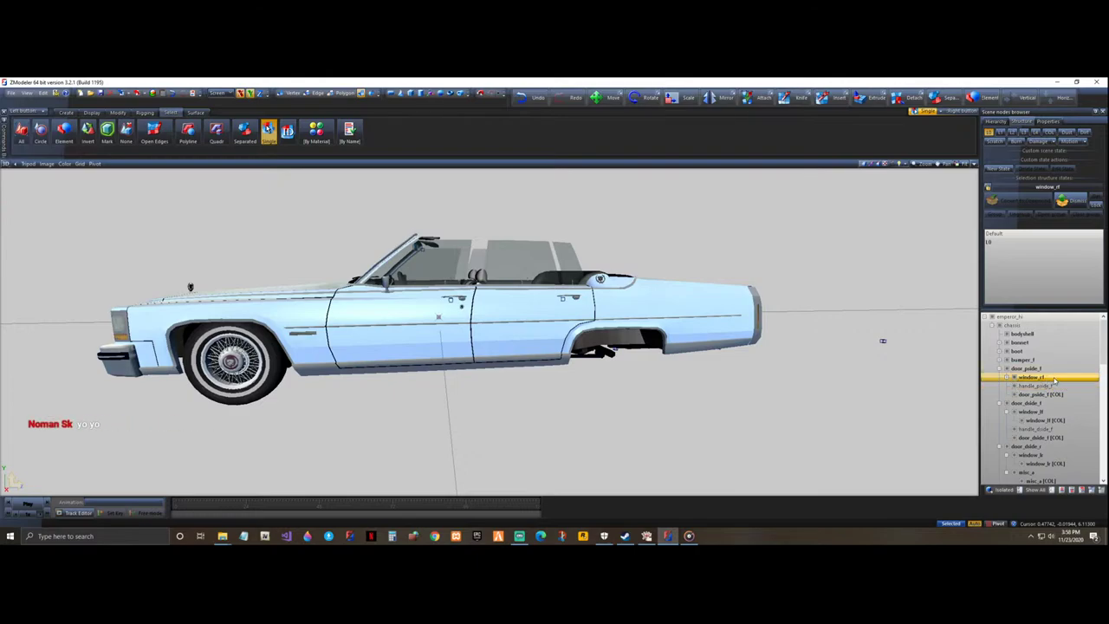
pyautogui.click(1006, 411)
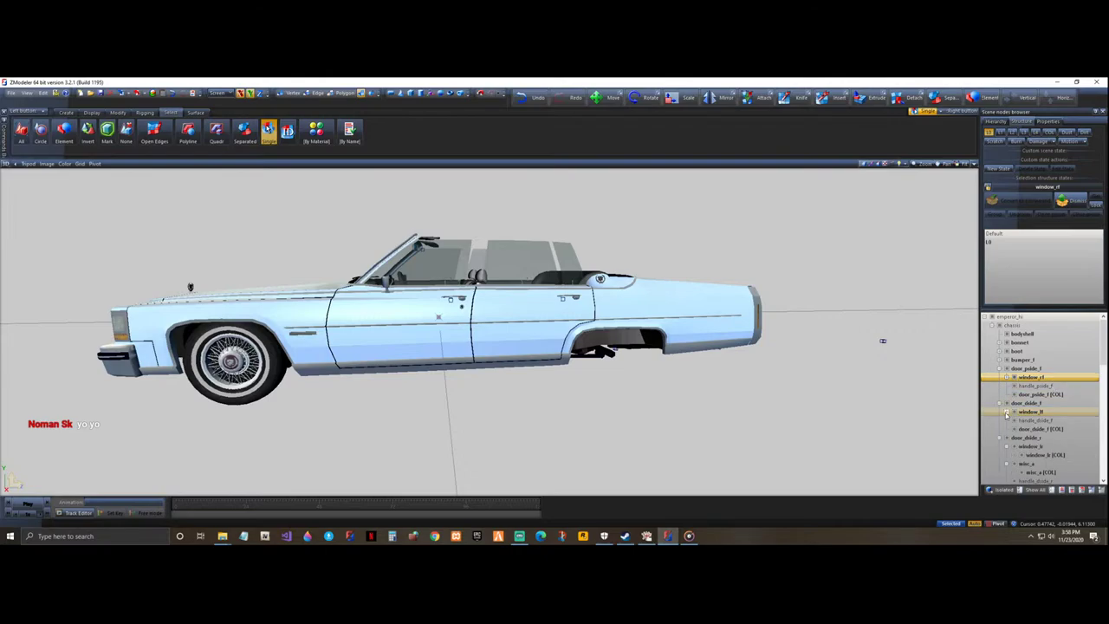
pyautogui.click(1051, 414)
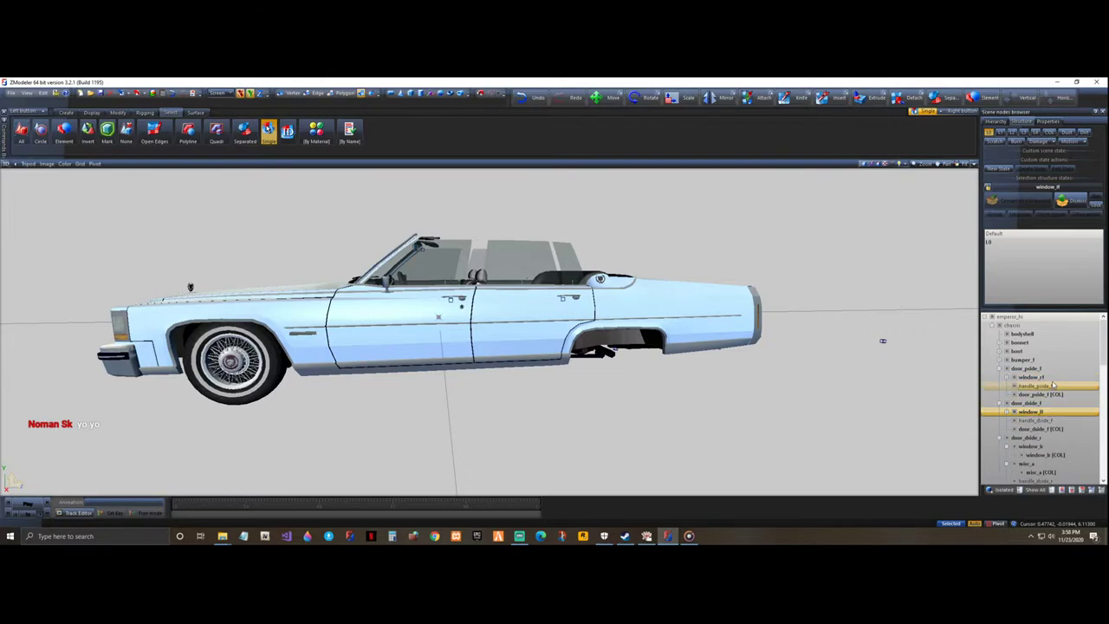
pyautogui.keyDown('ctrl'); pyautogui.click(1049, 378); pyautogui.keyUp('ctrl')
pyautogui.scroll(-2, 1102, 360)
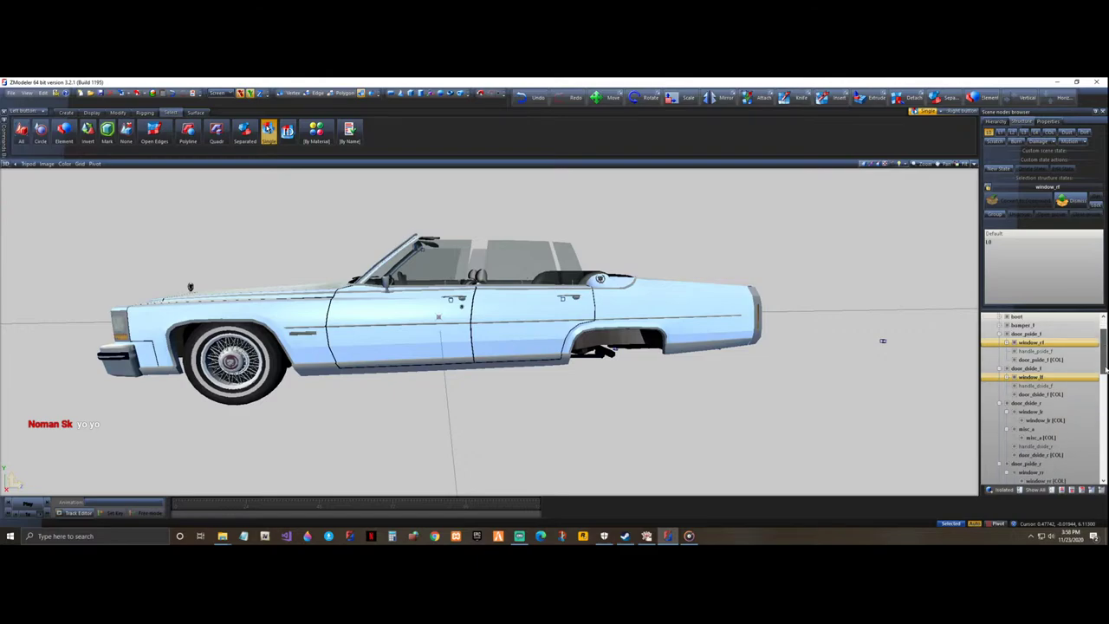
pyautogui.click(1008, 396)
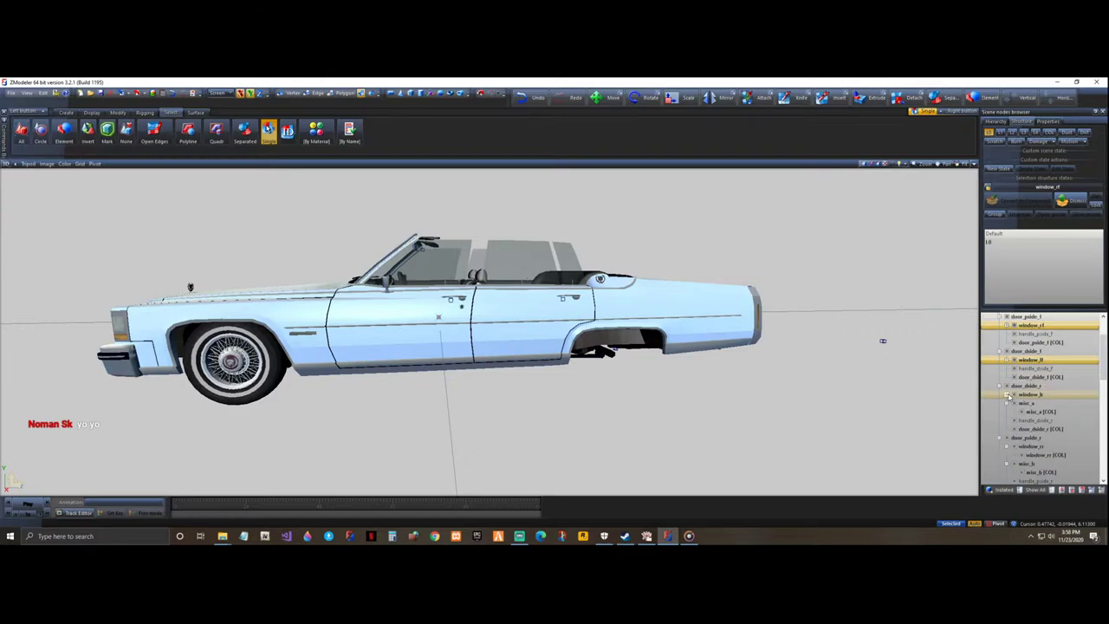
pyautogui.click(1008, 447)
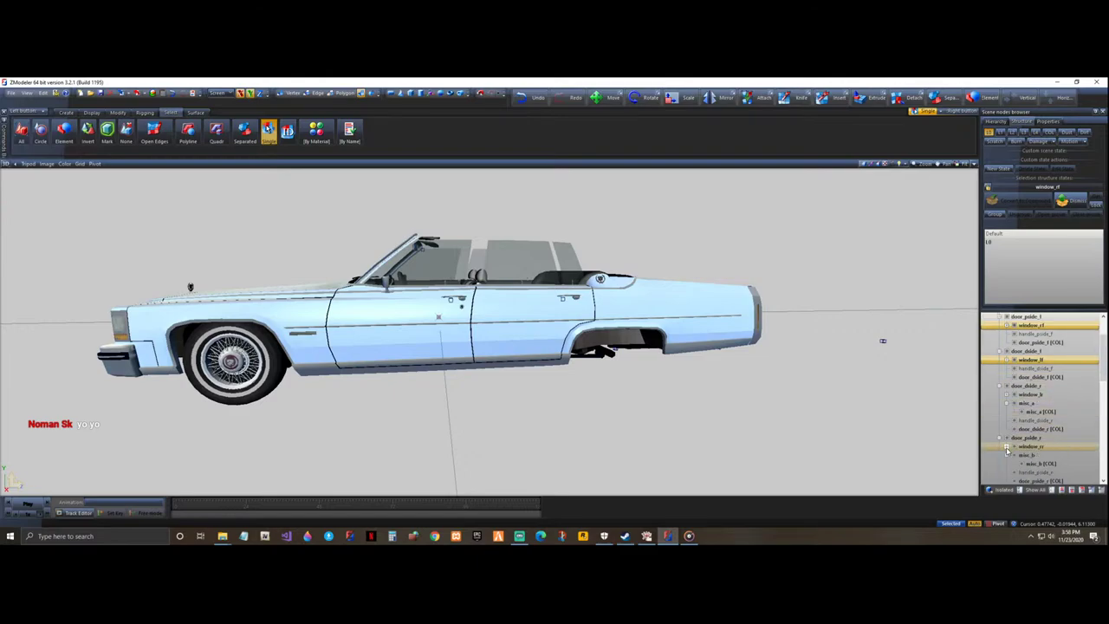
# - Select window_rr, window_lr, window_lf and window_rf together and unlink them from their parent doors
pyautogui.click(1057, 449)
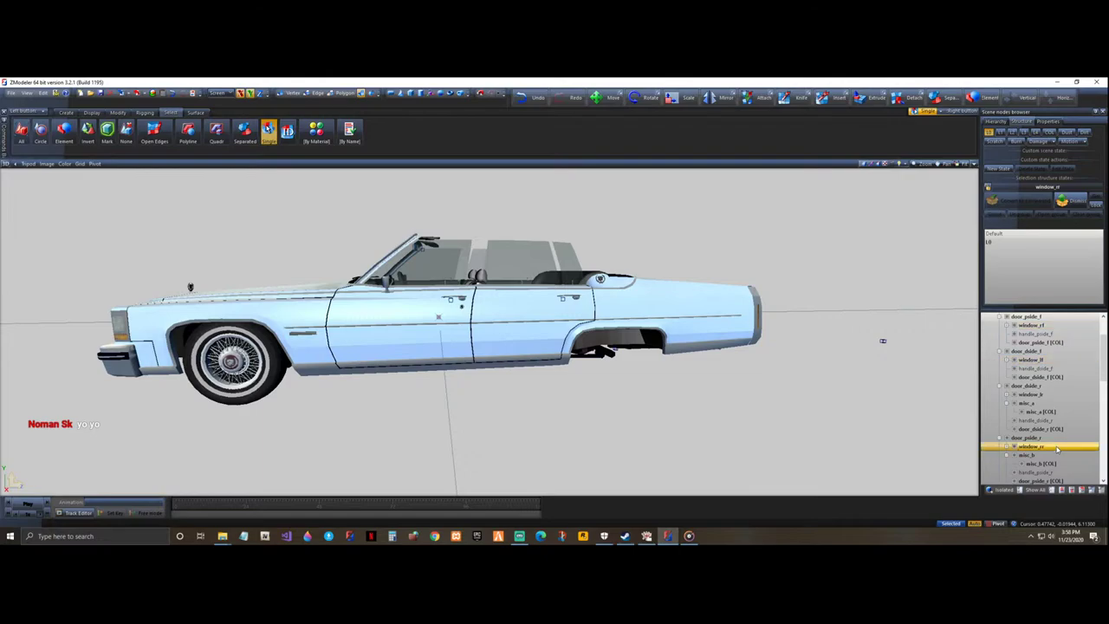
pyautogui.keyDown('ctrl'); pyautogui.click(1053, 395); pyautogui.keyUp('ctrl')
pyautogui.keyDown('ctrl'); pyautogui.click(1052, 361); pyautogui.keyUp('ctrl')
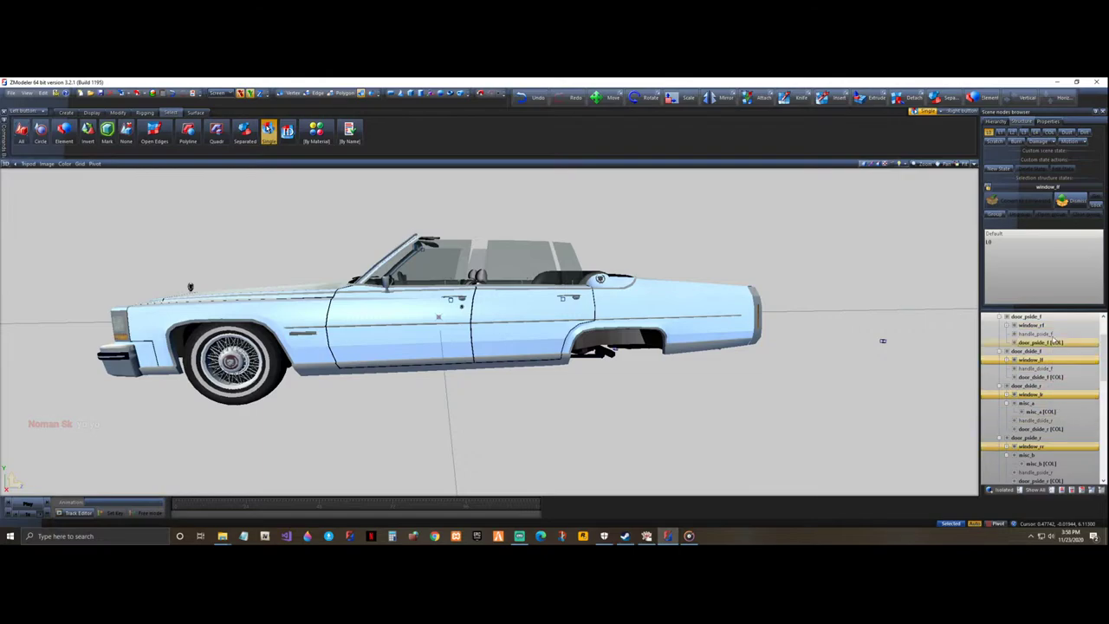
pyautogui.keyDown('ctrl'); pyautogui.click(1053, 326); pyautogui.keyUp('ctrl')
pyautogui.rightClick(1055, 325)
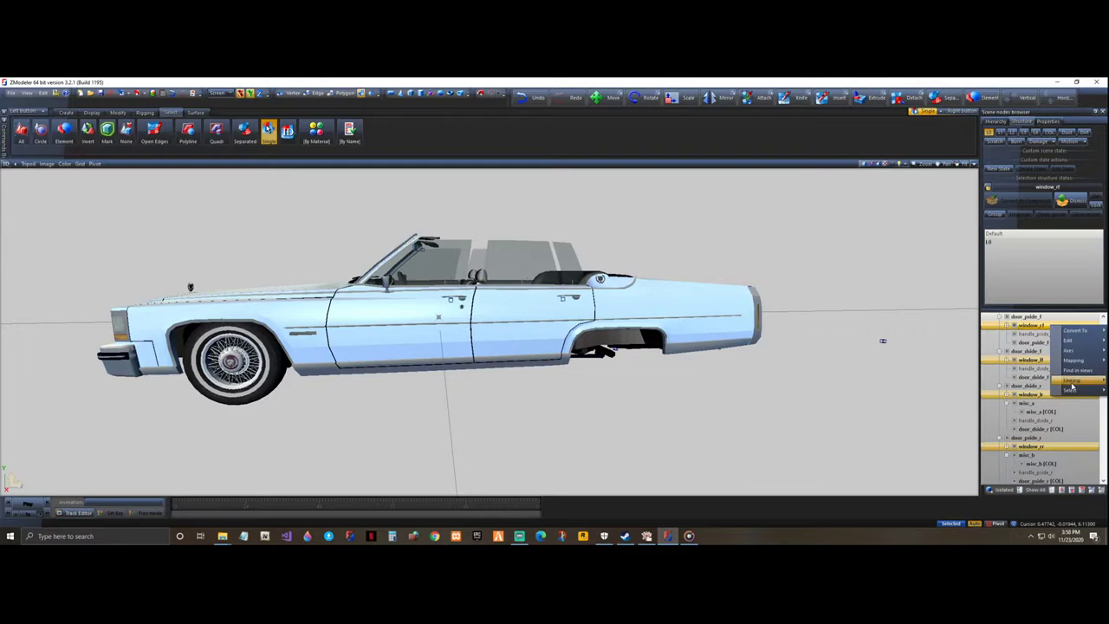
pyautogui.moveTo(1071, 381)
pyautogui.click(1036, 383)
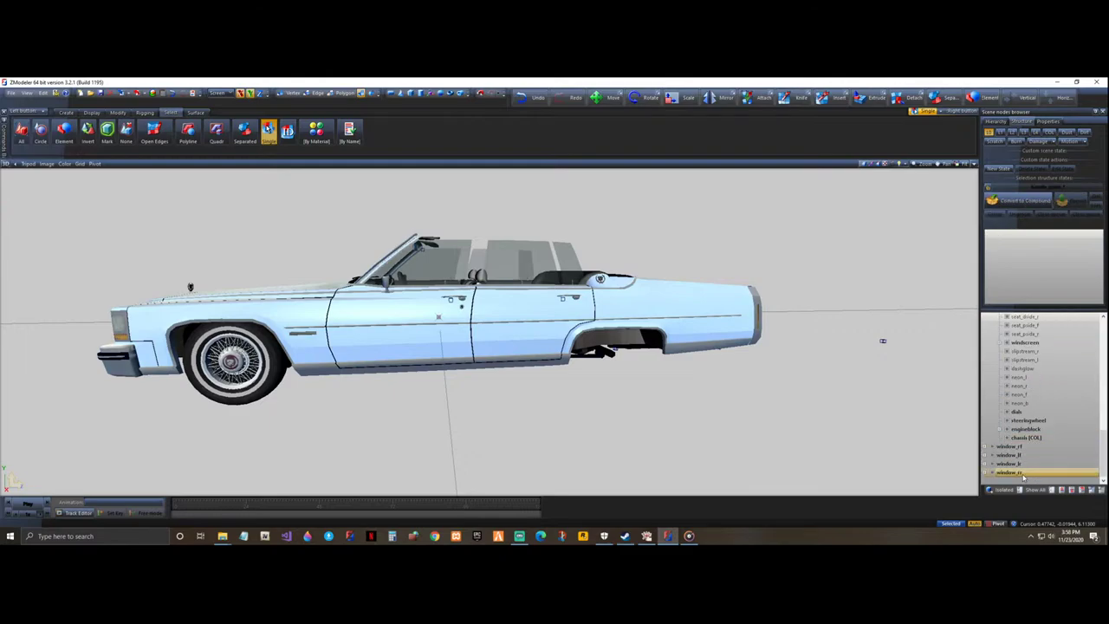
# - Delete the four unlinked door window nodes at the end of the node tree
pyautogui.click(1024, 474)
pyautogui.keyDown('ctrl'); pyautogui.click(1025, 465); pyautogui.keyUp('ctrl')
pyautogui.keyDown('ctrl'); pyautogui.click(1026, 458); pyautogui.keyUp('ctrl')
pyautogui.keyDown('ctrl'); pyautogui.click(1029, 447); pyautogui.keyUp('ctrl')
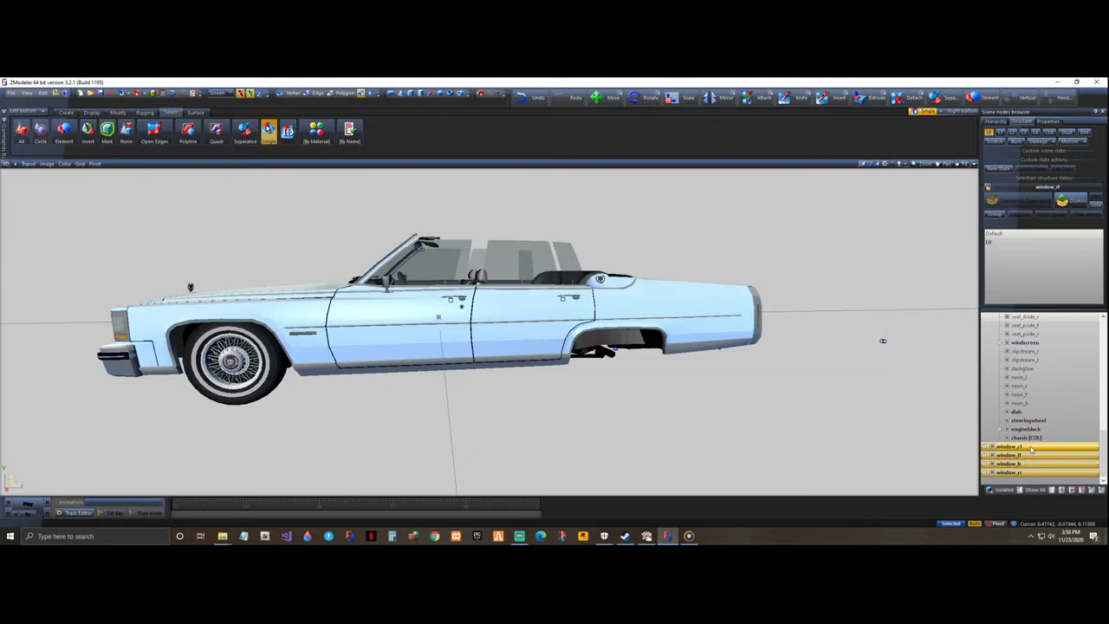
pyautogui.rightClick(1036, 448)
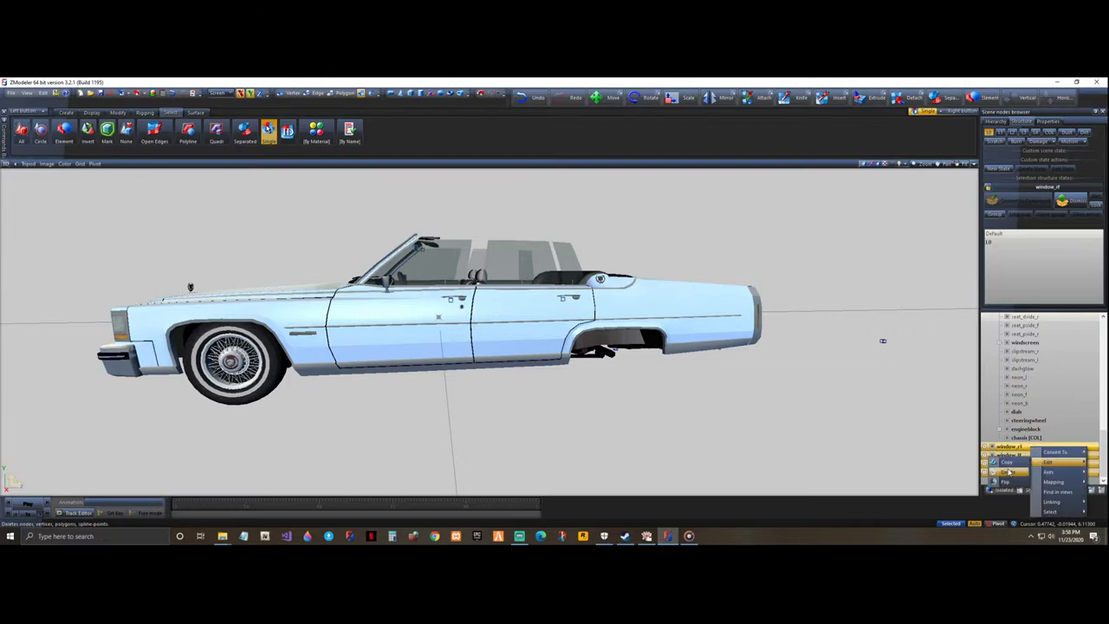
pyautogui.click(1009, 473)
pyautogui.keyDown('ctrl'); pyautogui.click(1017, 464); pyautogui.keyUp('ctrl')
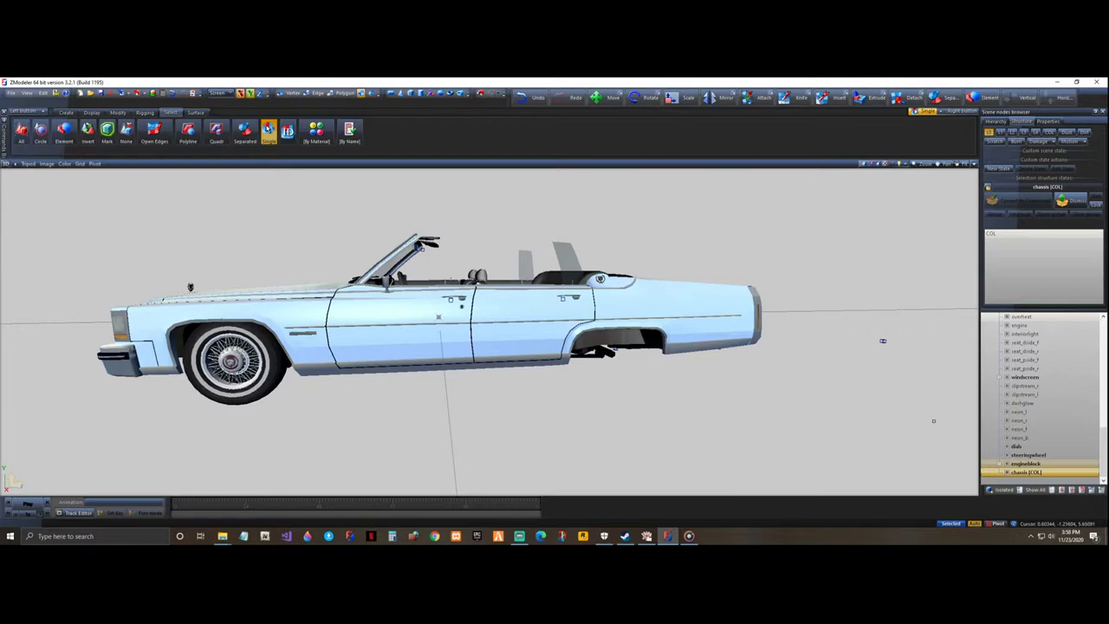
pyautogui.keyDown('ctrl'); pyautogui.click(891, 381); pyautogui.keyUp('ctrl')
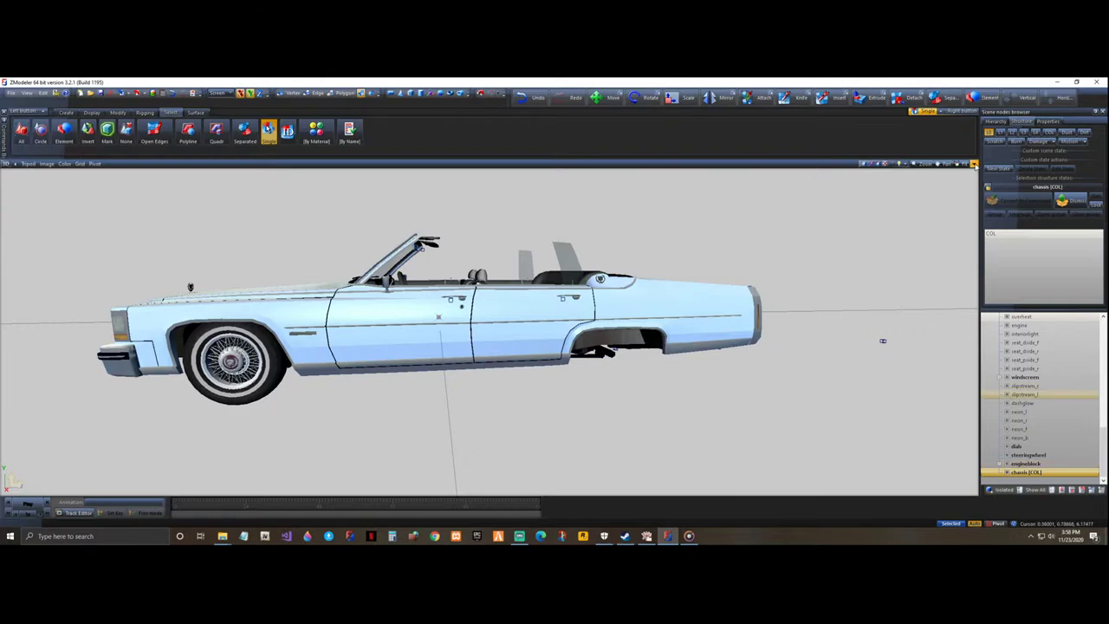
# - Identify the leftover rear door glass pieces, misc_a and misc_b, and unlink both nodes from the rear doors
pyautogui.click(974, 165)
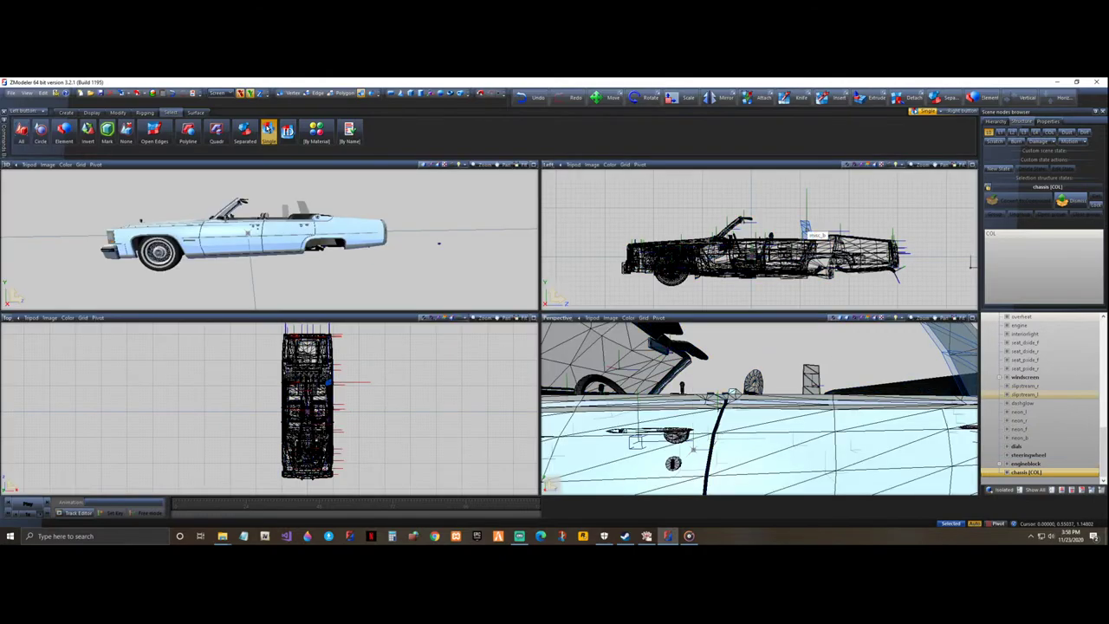
pyautogui.click(534, 166)
pyautogui.scroll(-10, 1020, 386)
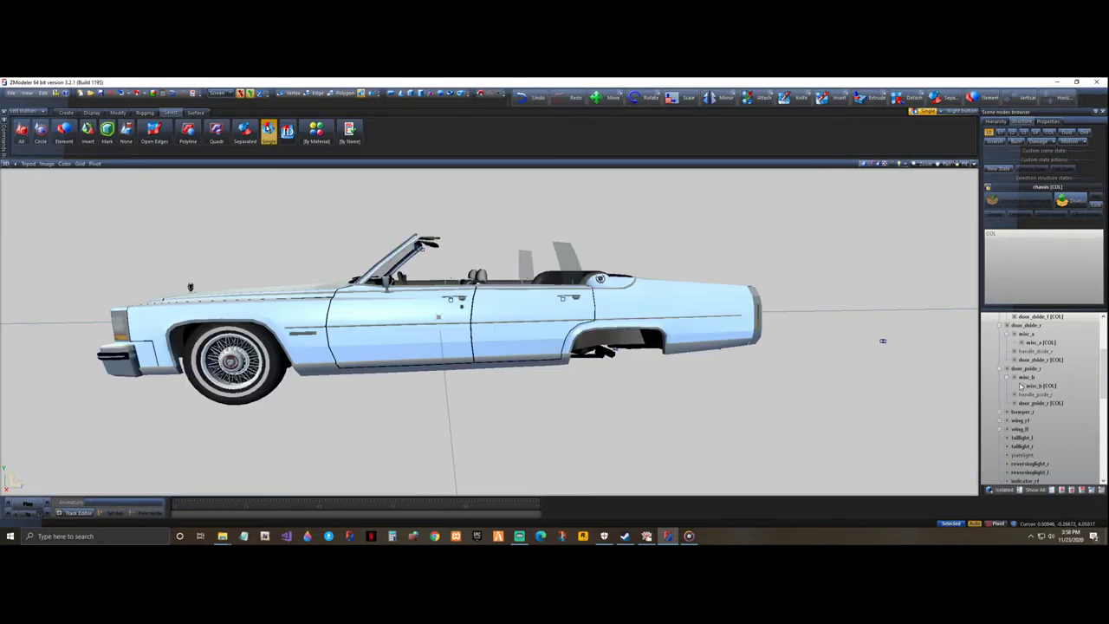
pyautogui.click(1006, 379)
pyautogui.click(1013, 335)
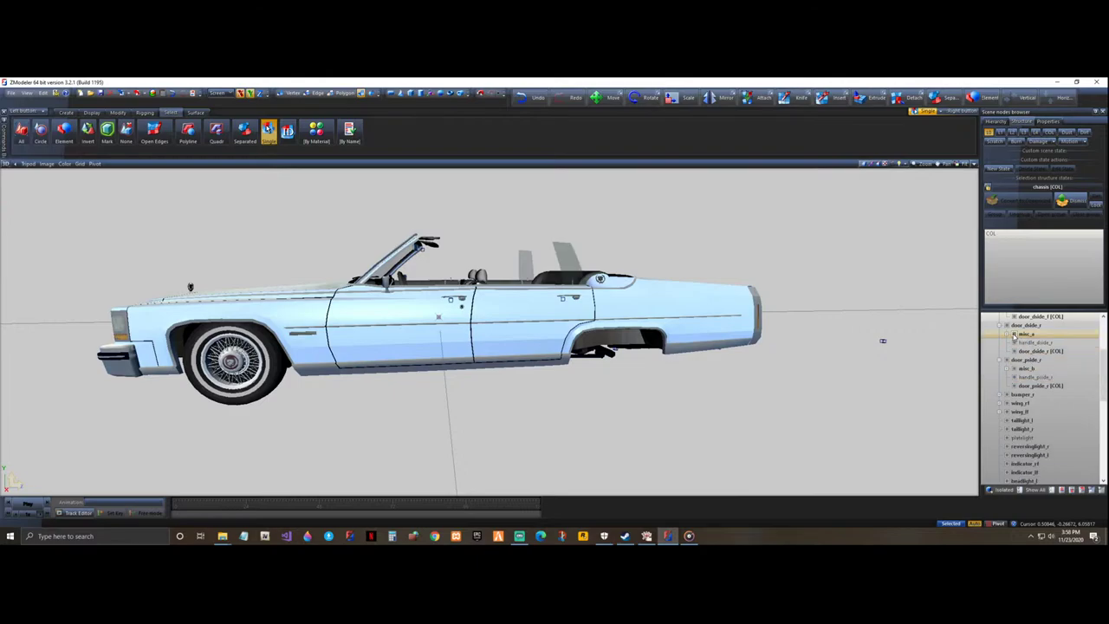
pyautogui.click(1029, 334)
pyautogui.keyDown('ctrl'); pyautogui.click(1040, 369); pyautogui.keyUp('ctrl')
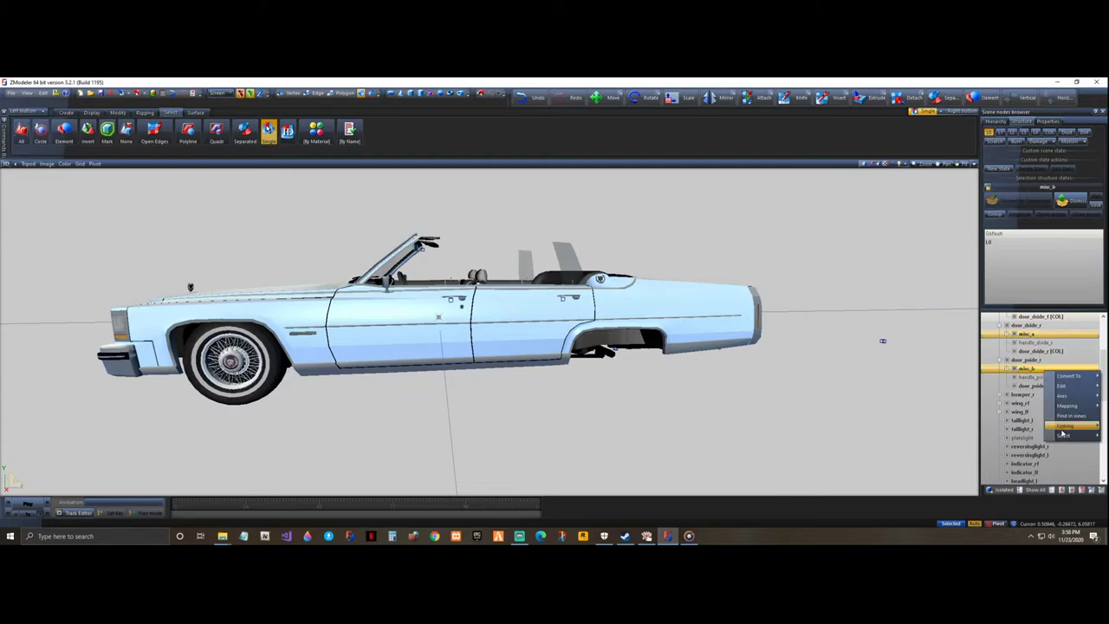
pyautogui.press('Delete')
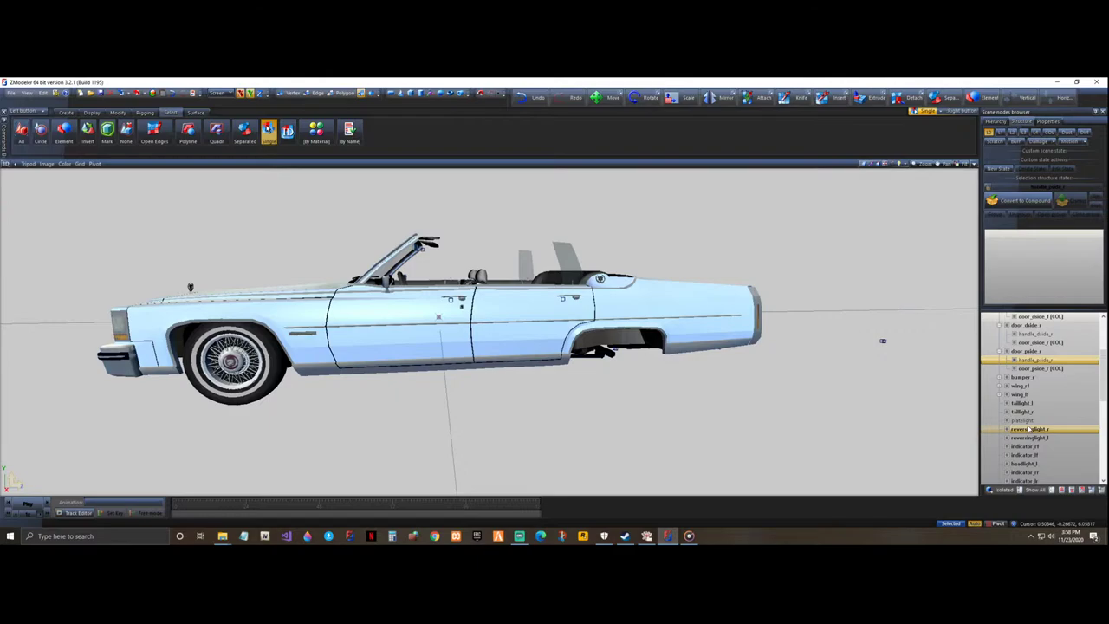
# - Delete the unlinked misc_a and misc_b nodes from the end of the node tree
pyautogui.scroll(-5, 1028, 428)
pyautogui.click(1019, 472)
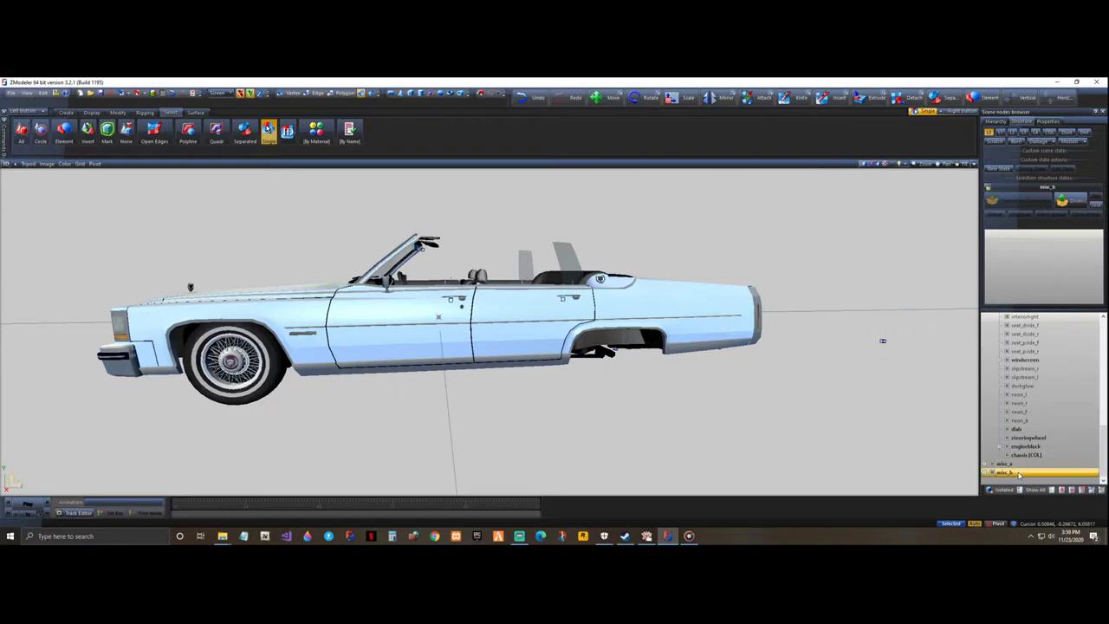
pyautogui.keyDown('ctrl'); pyautogui.click(1018, 467); pyautogui.keyUp('ctrl')
pyautogui.rightClick(1019, 469)
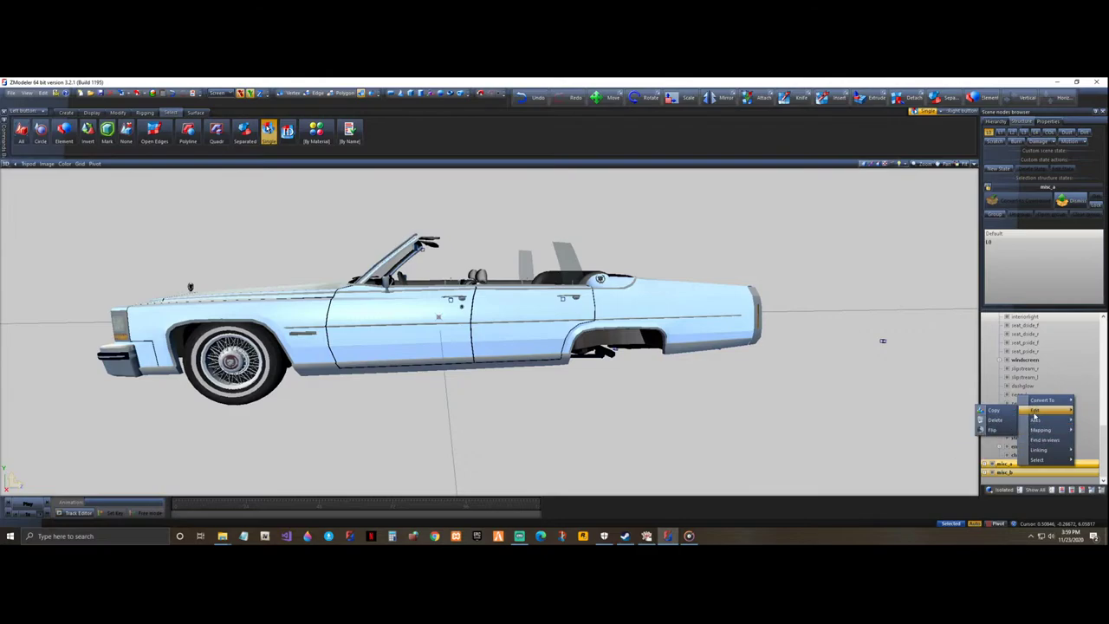
pyautogui.click(1007, 419)
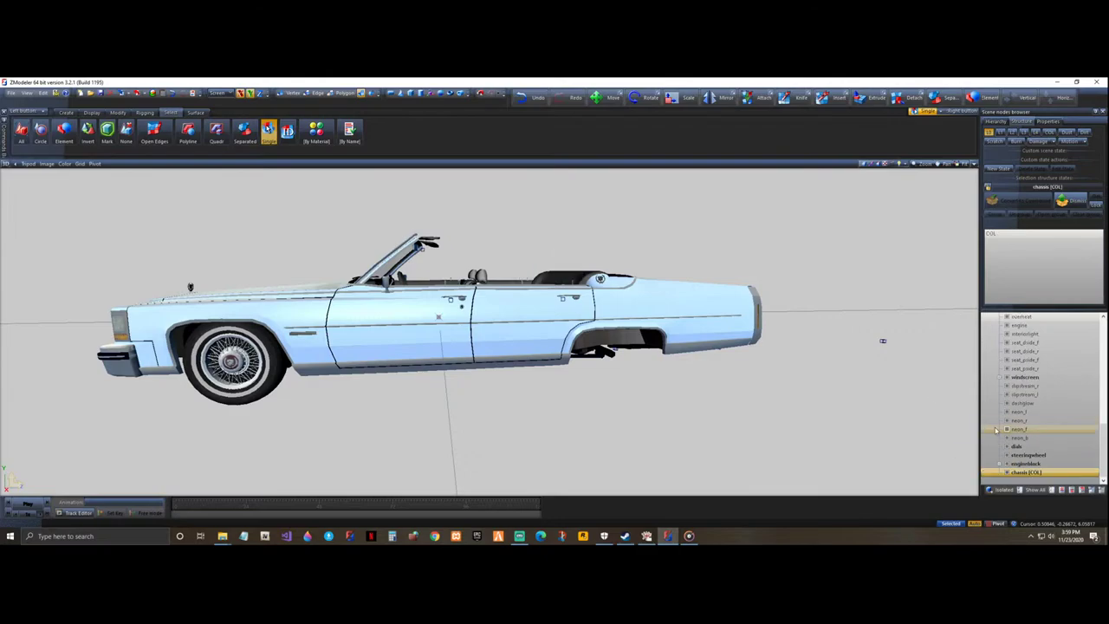
# - Collapse the four door nodes, door_pside_f, door_dside_f, door_dside_r and door_pside_r, in the node tree
pyautogui.moveTo(882, 341); pyautogui.dragTo(806, 326, button='middle')
pyautogui.scroll(-5, 1064, 420)
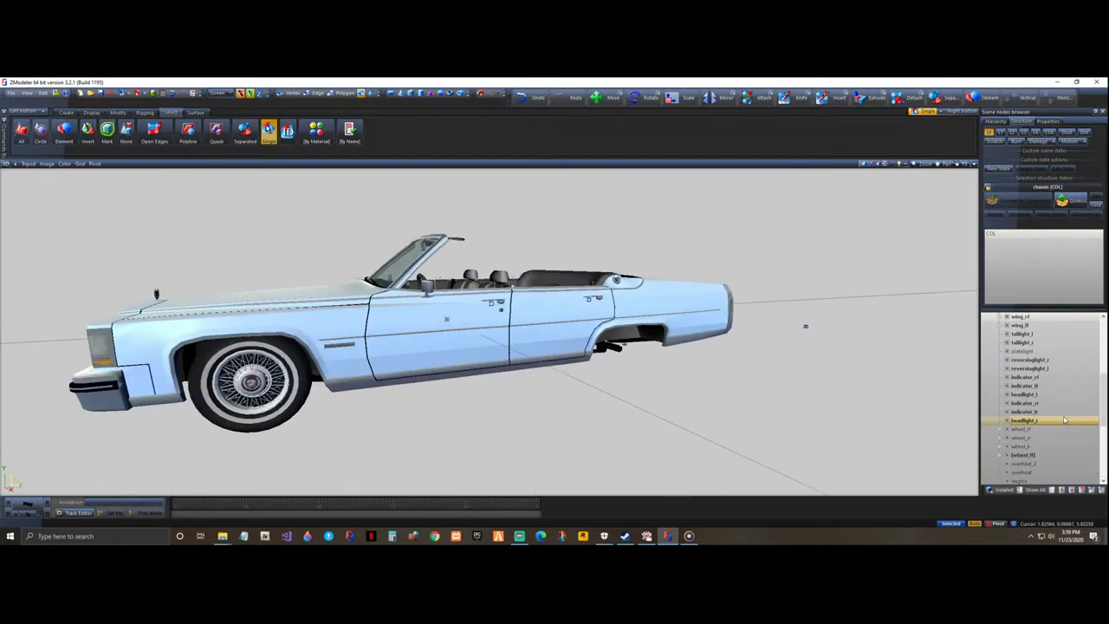
pyautogui.scroll(3, 1064, 420)
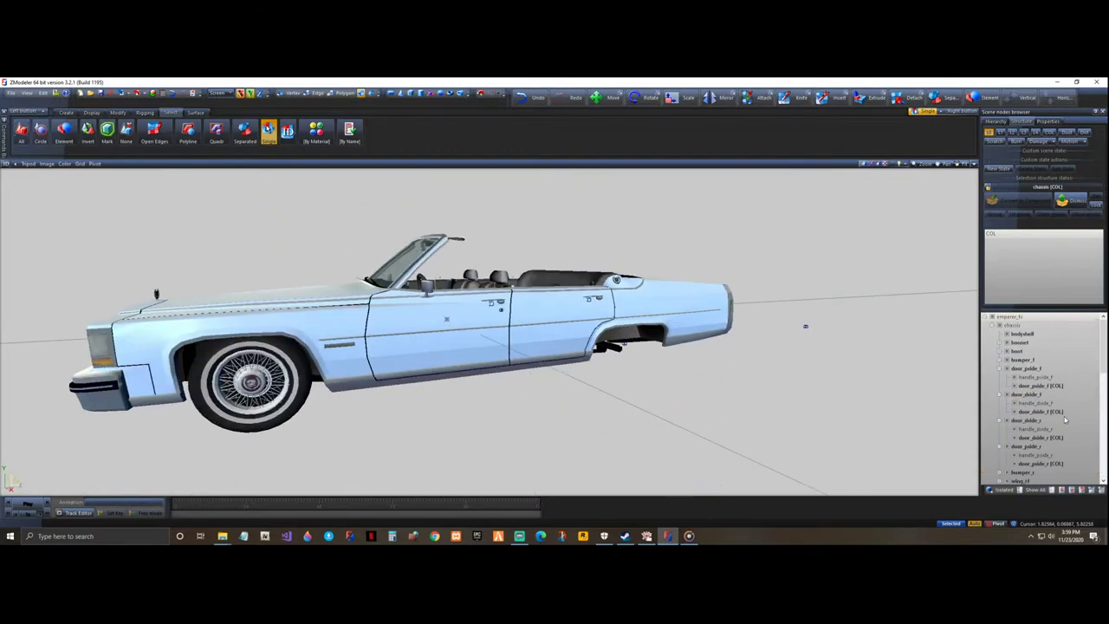
pyautogui.click(999, 368)
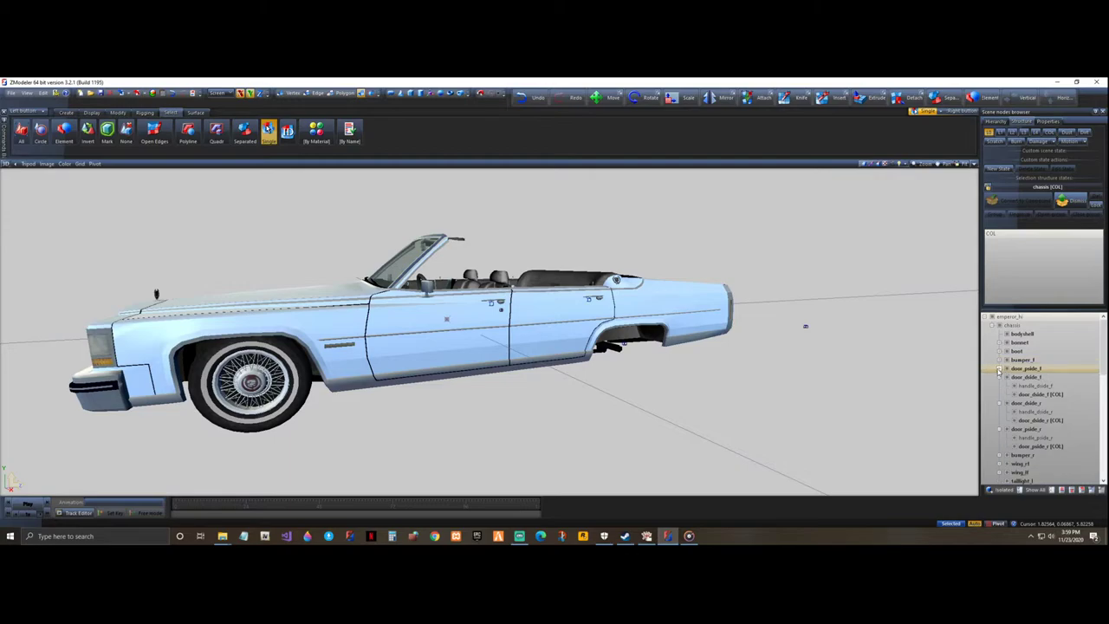
pyautogui.click(999, 377)
pyautogui.click(999, 386)
pyautogui.click(998, 394)
# - Select wheel_rf, wheel_rr, wheel_lr and [wheel_lf] and move them down the node tree, between engineblock and chassis [COL]
pyautogui.scroll(-5, 1003, 394)
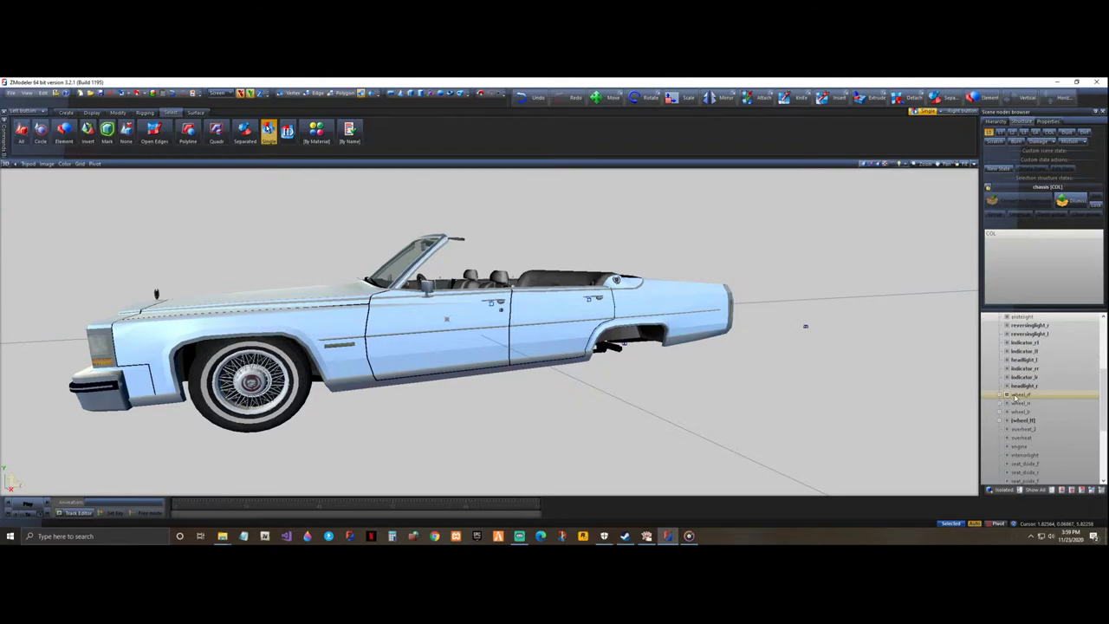
pyautogui.click(1036, 396)
pyautogui.keyDown('ctrl'); pyautogui.click(1040, 405); pyautogui.keyUp('ctrl')
pyautogui.keyDown('ctrl'); pyautogui.click(1040, 414); pyautogui.keyUp('ctrl')
pyautogui.keyDown('ctrl'); pyautogui.click(1042, 422); pyautogui.keyUp('ctrl')
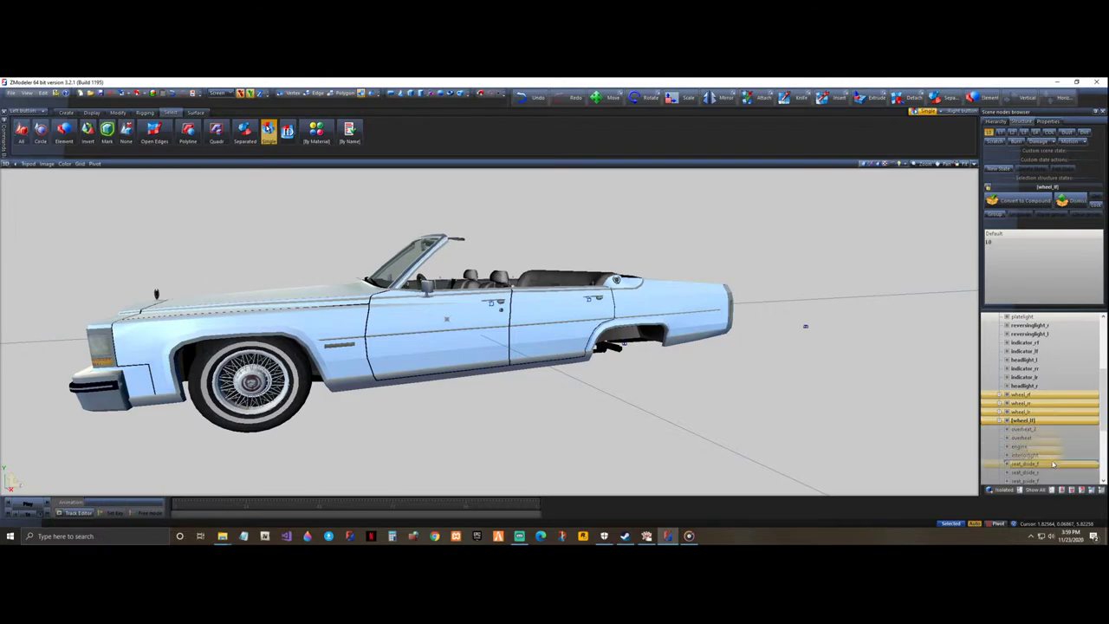
pyautogui.click(1049, 430)
pyautogui.moveTo(1053, 465); pyautogui.dragTo(1054, 472)
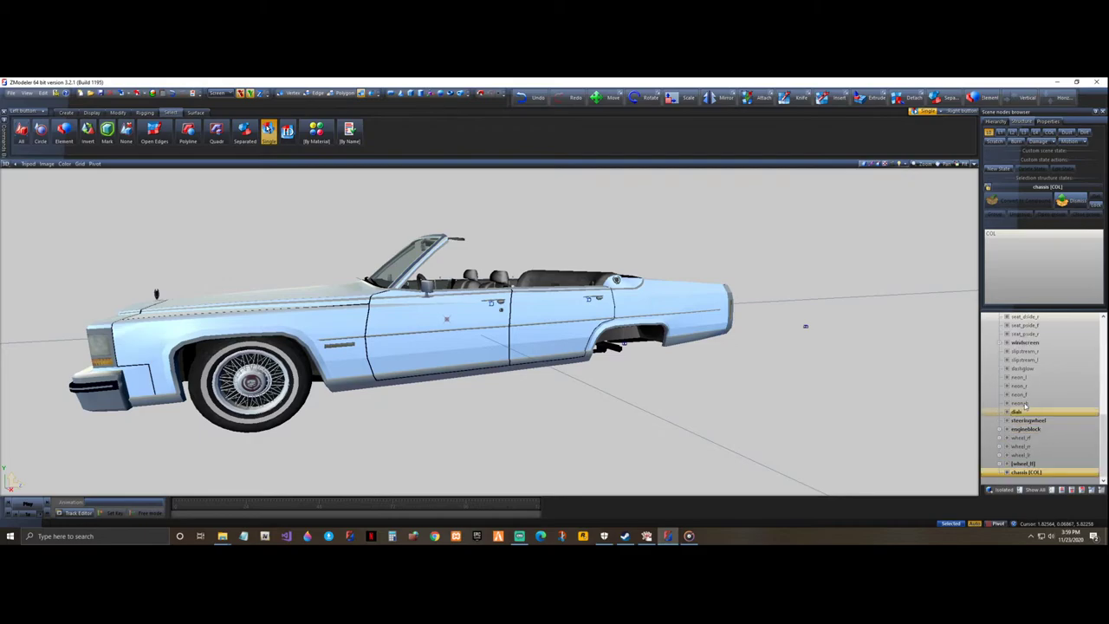
# - Unlink the wheel_rf, wheel_rr, wheel_lr and [wheel_lf] nodes from the chassis in the node tree
pyautogui.click(973, 164)
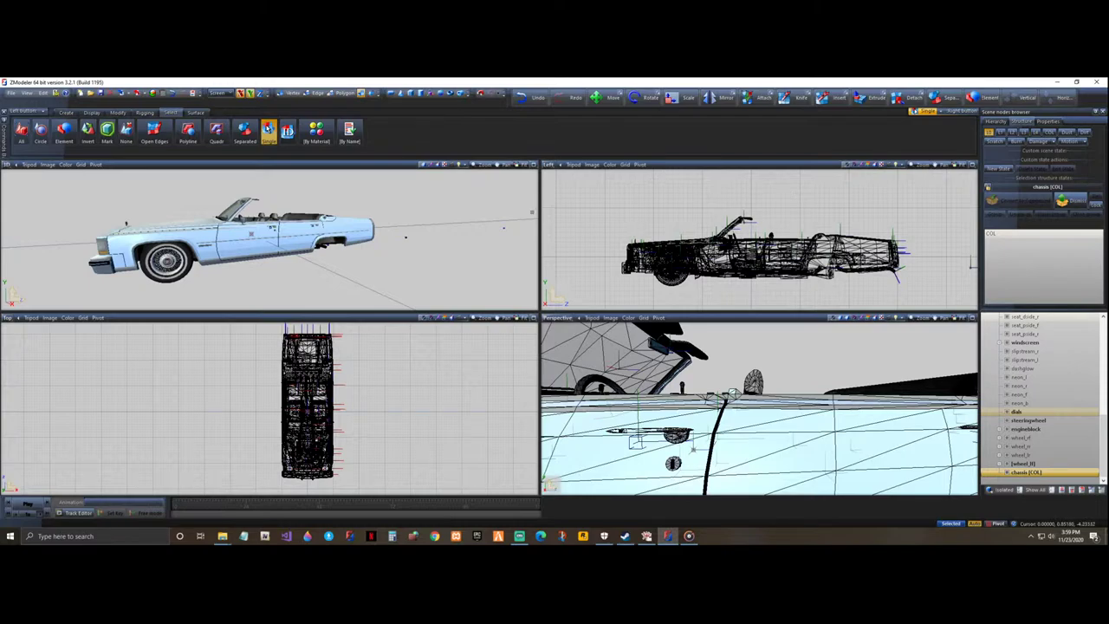
pyautogui.moveTo(405, 226)
pyautogui.mouseDown(button='middle')
pyautogui.moveTo(386, 217)
pyautogui.moveTo(398, 216)
pyautogui.mouseUp(button='middle')
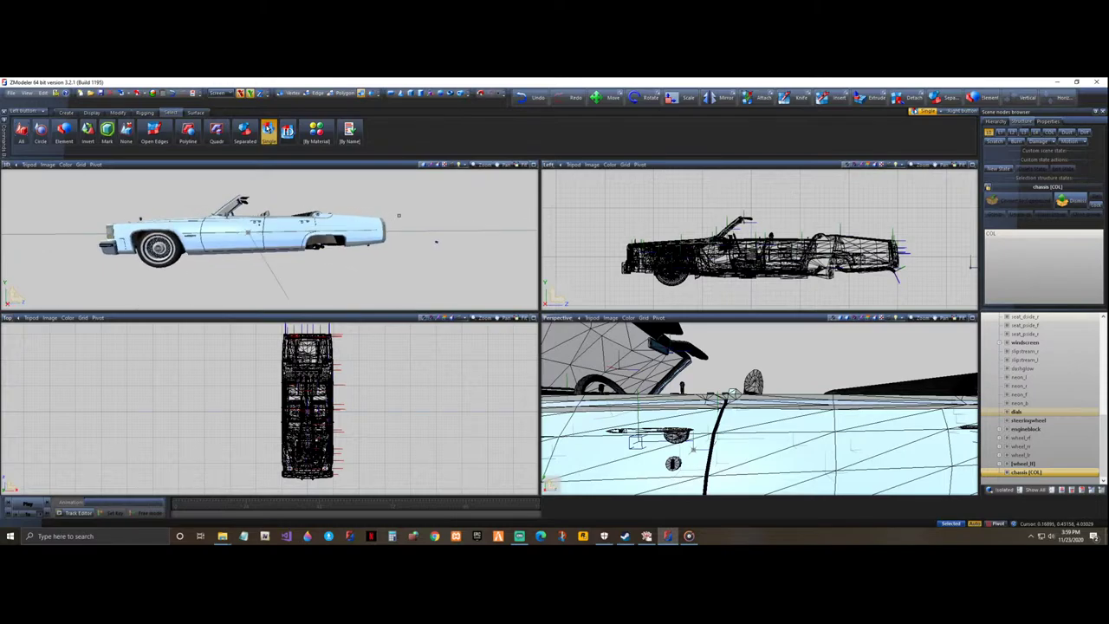
pyautogui.click(1035, 464)
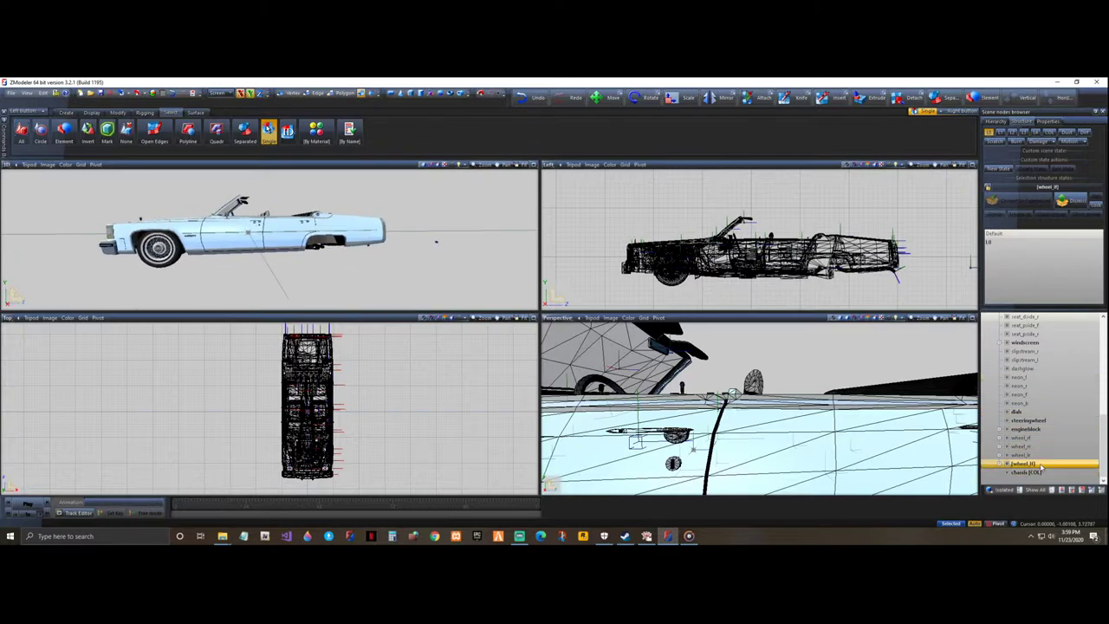
pyautogui.keyDown('ctrl'); pyautogui.click(1037, 446); pyautogui.keyUp('ctrl')
pyautogui.keyDown('ctrl'); pyautogui.click(1036, 438); pyautogui.keyUp('ctrl')
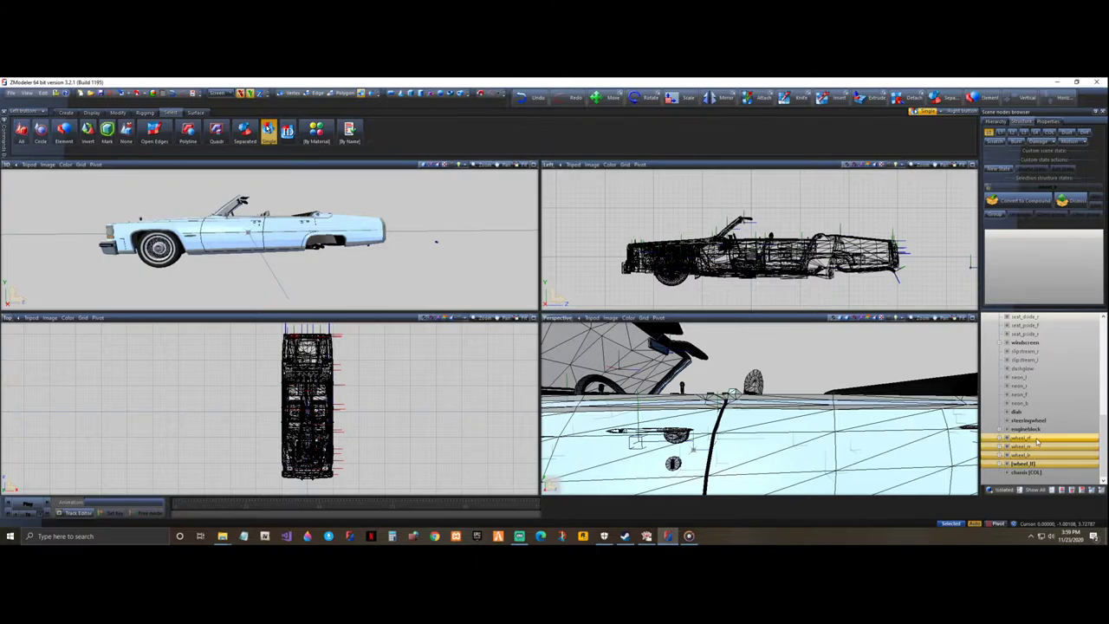
pyautogui.rightClick(1037, 440)
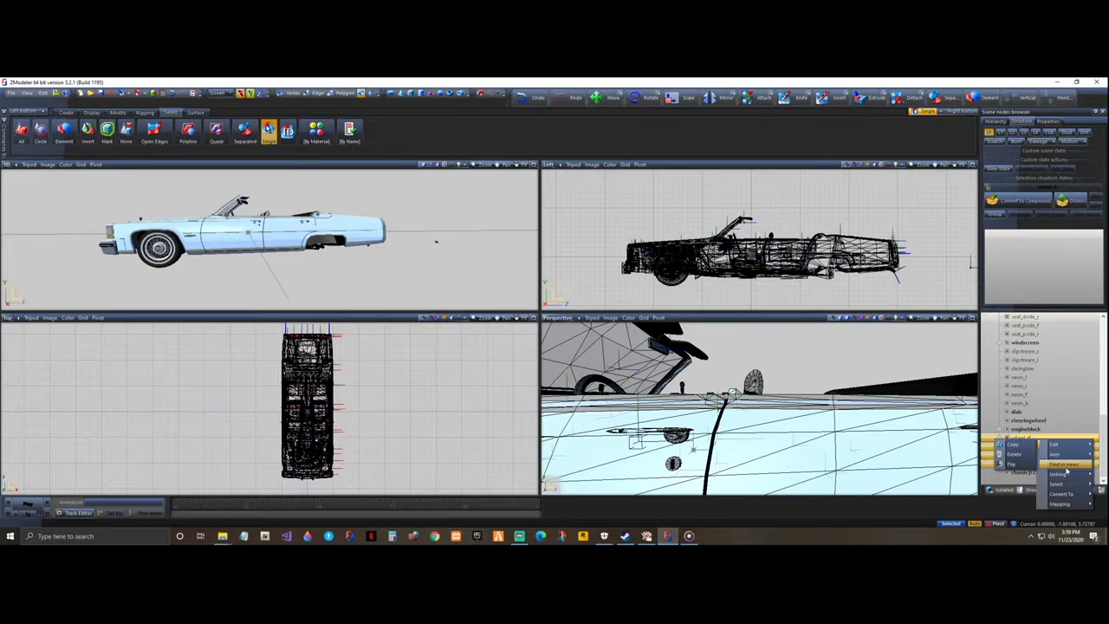
pyautogui.moveTo(1068, 474)
pyautogui.click(1018, 475)
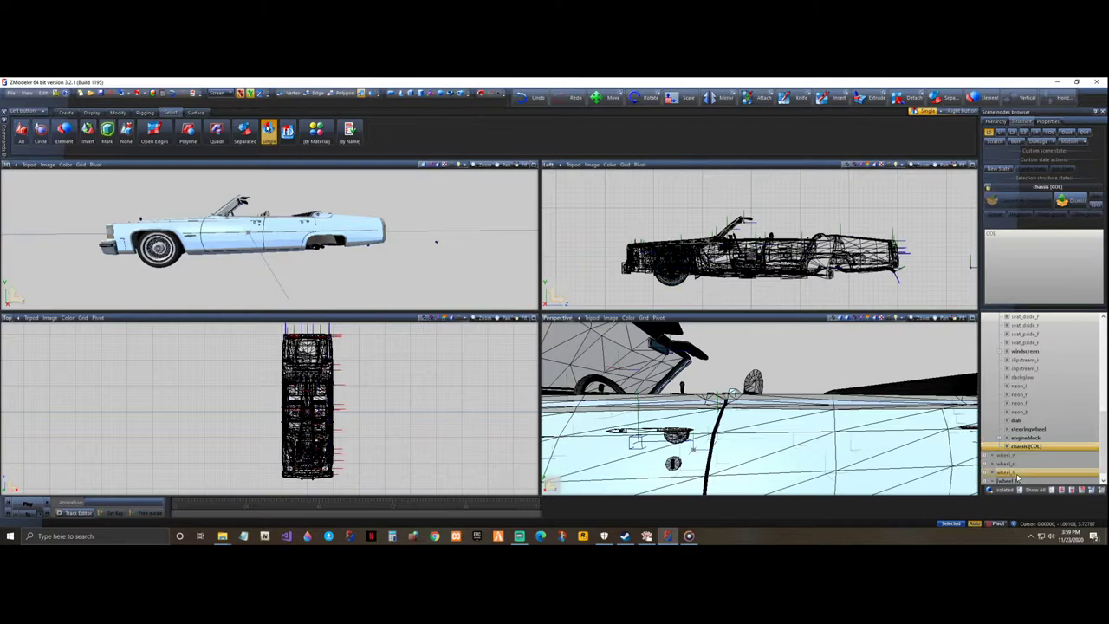
# - Turn on the collision mesh display, hide the chassis [COL] node and collapse the emperor_hi tree
pyautogui.moveTo(1104, 427); pyautogui.dragTo(1104, 329)
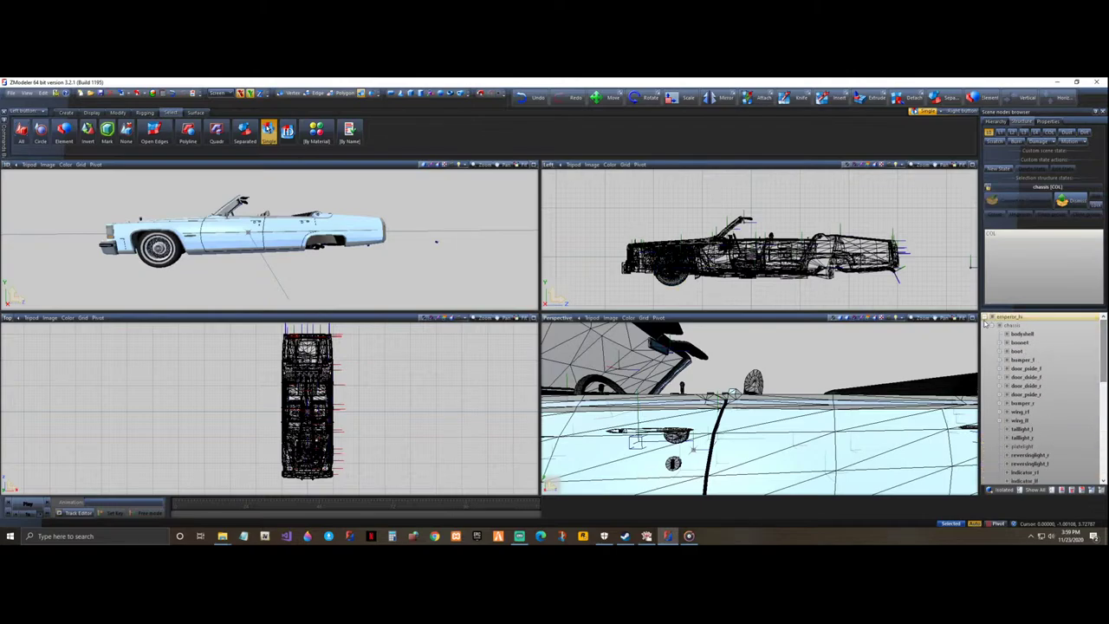
pyautogui.click(984, 318)
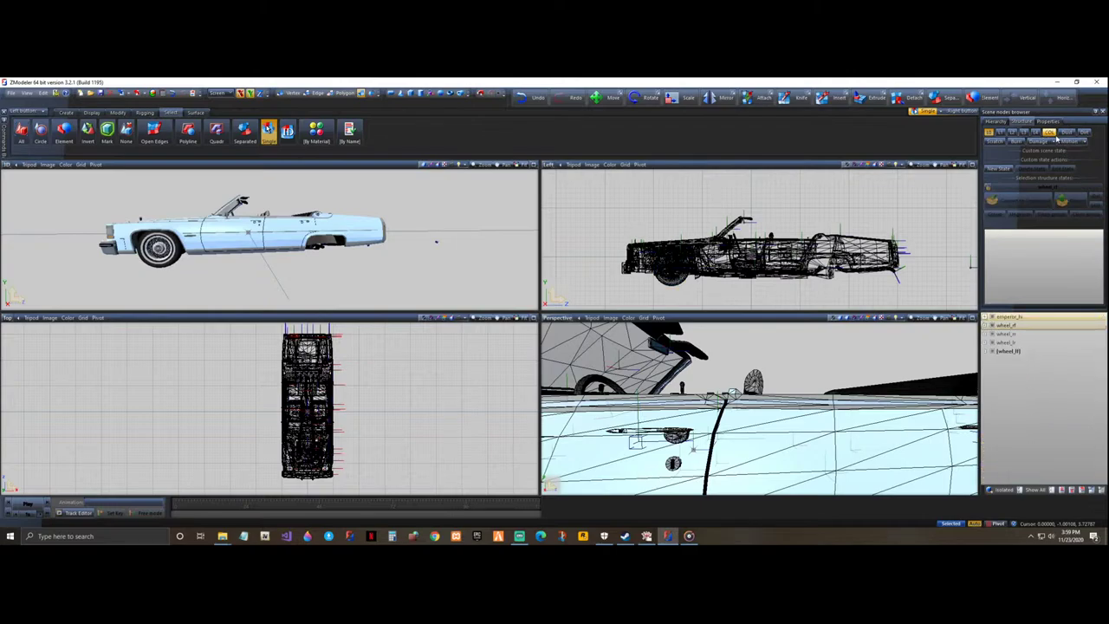
pyautogui.click(985, 317)
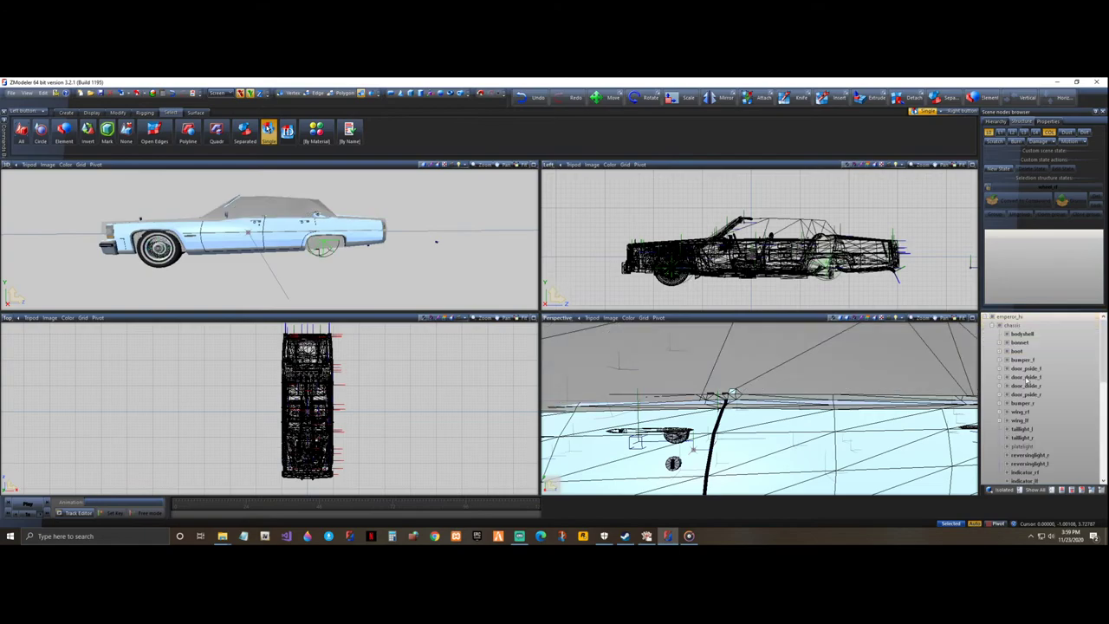
pyautogui.scroll(-8, 1045, 467)
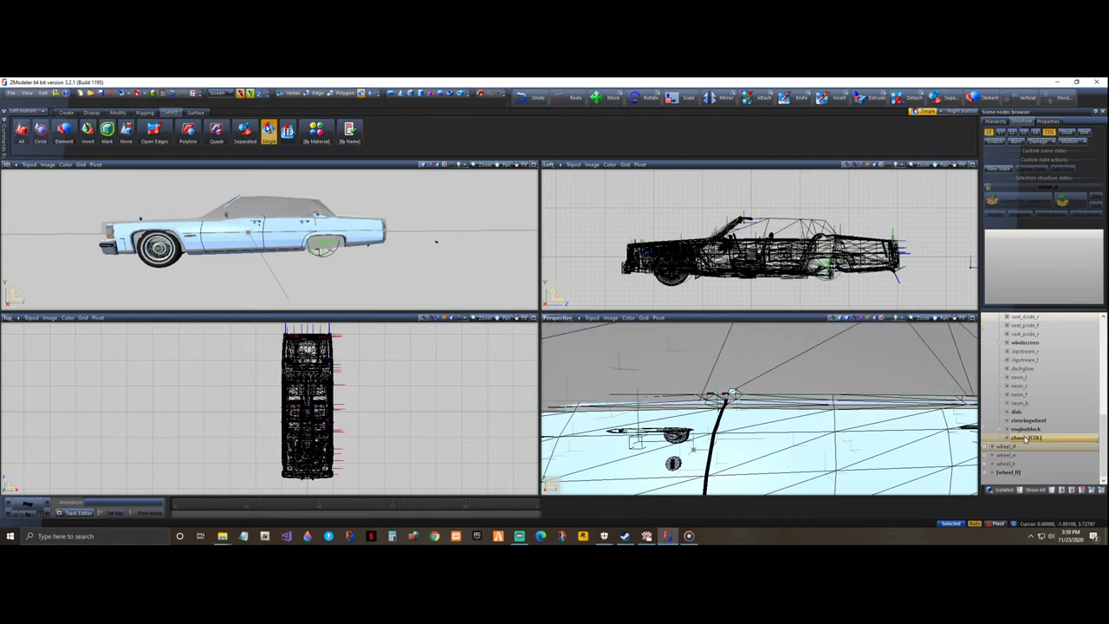
pyautogui.click(1007, 438)
pyautogui.scroll(8, 1010, 447)
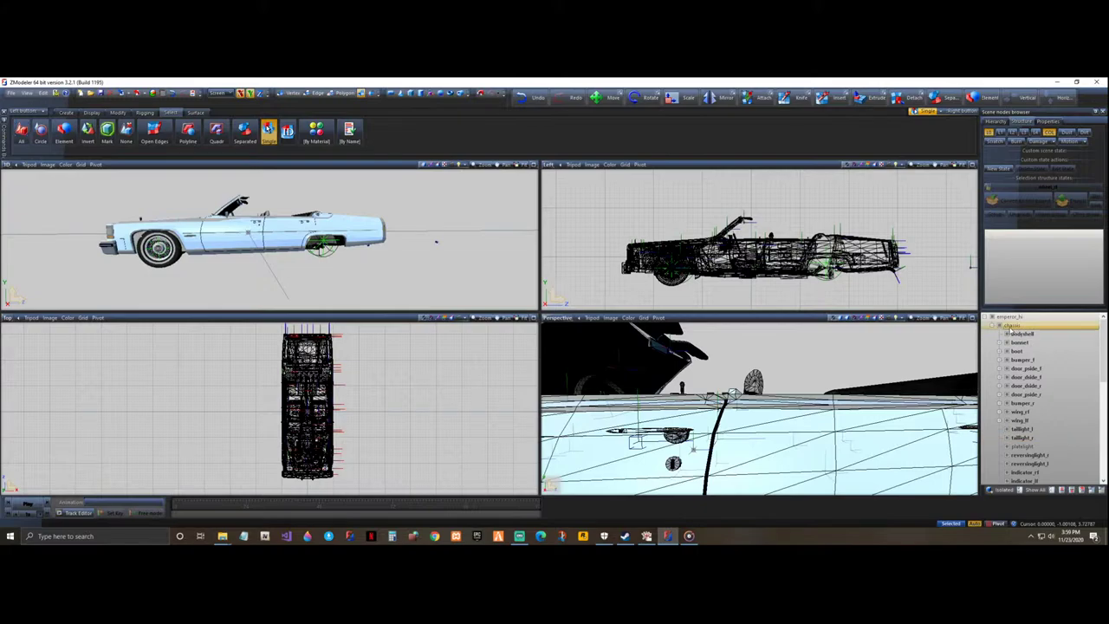
pyautogui.click(991, 323)
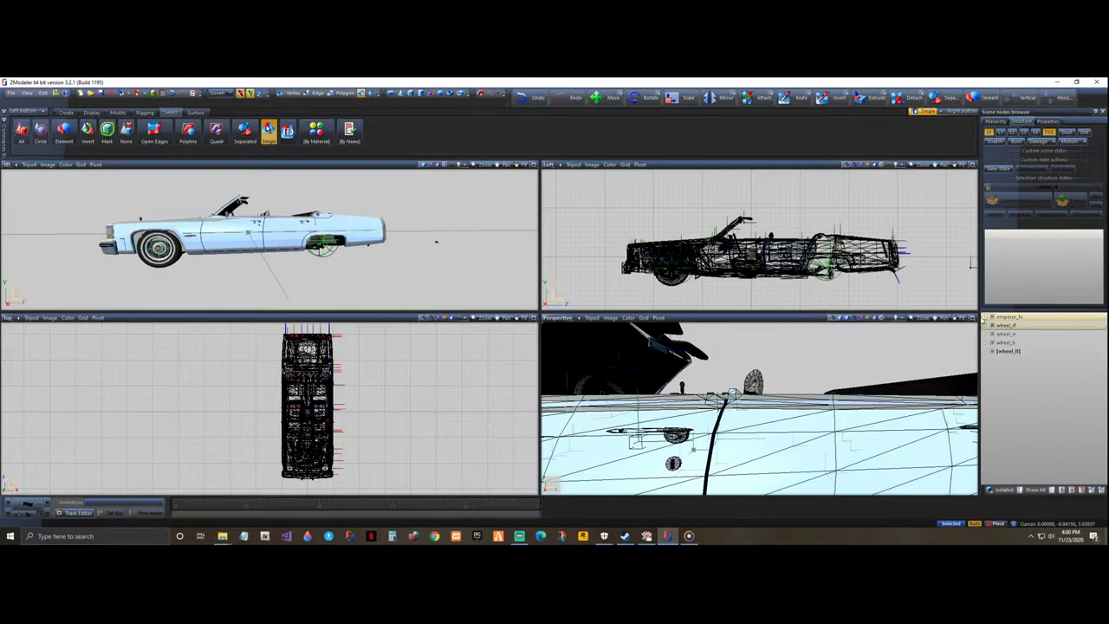
# - Hide emperor_hi and examine the front wheel mesh and the collision shapes at the four wheel positions
pyautogui.click(991, 317)
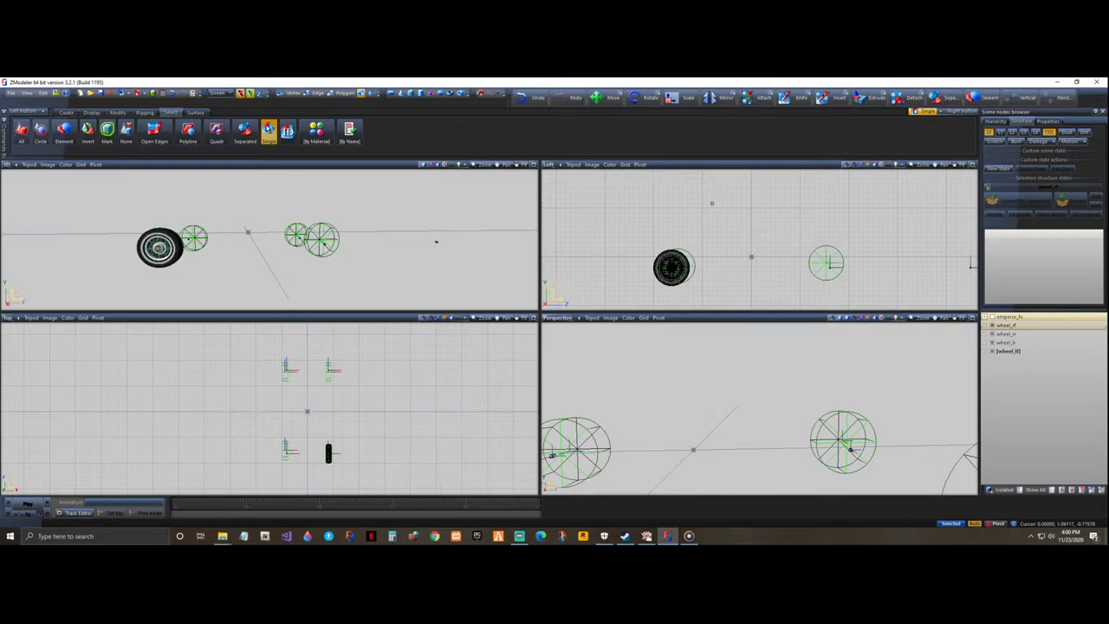
pyautogui.scroll(-2, 689, 233)
pyautogui.scroll(3, 662, 265)
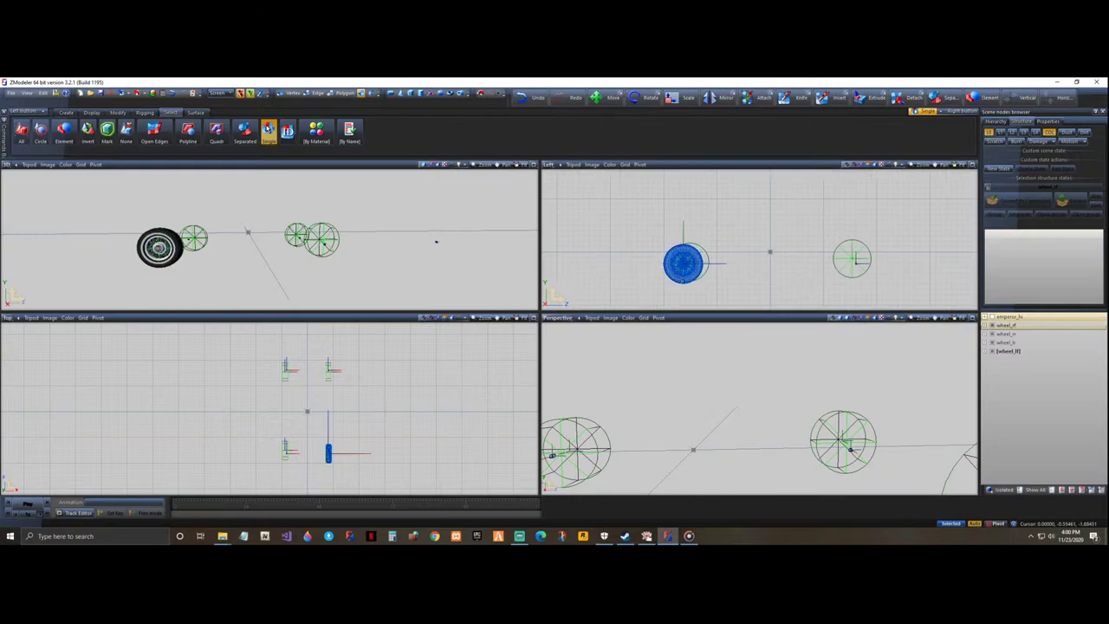
pyautogui.scroll(4, 682, 278)
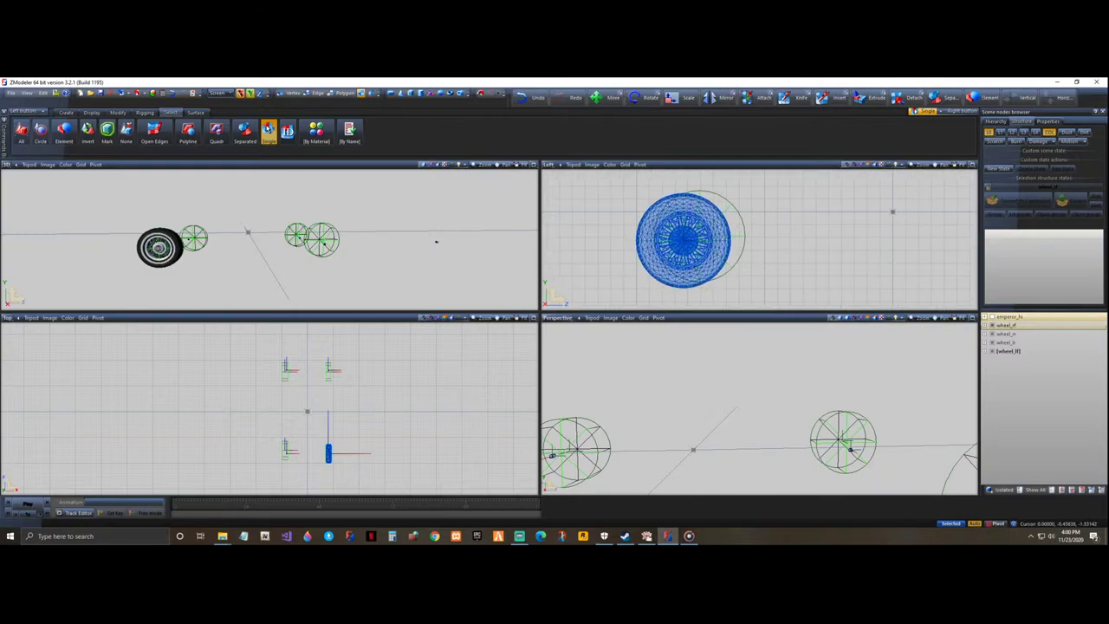
pyautogui.scroll(2, 693, 273)
pyautogui.moveTo(357, 265); pyautogui.dragTo(355, 300, button='middle')
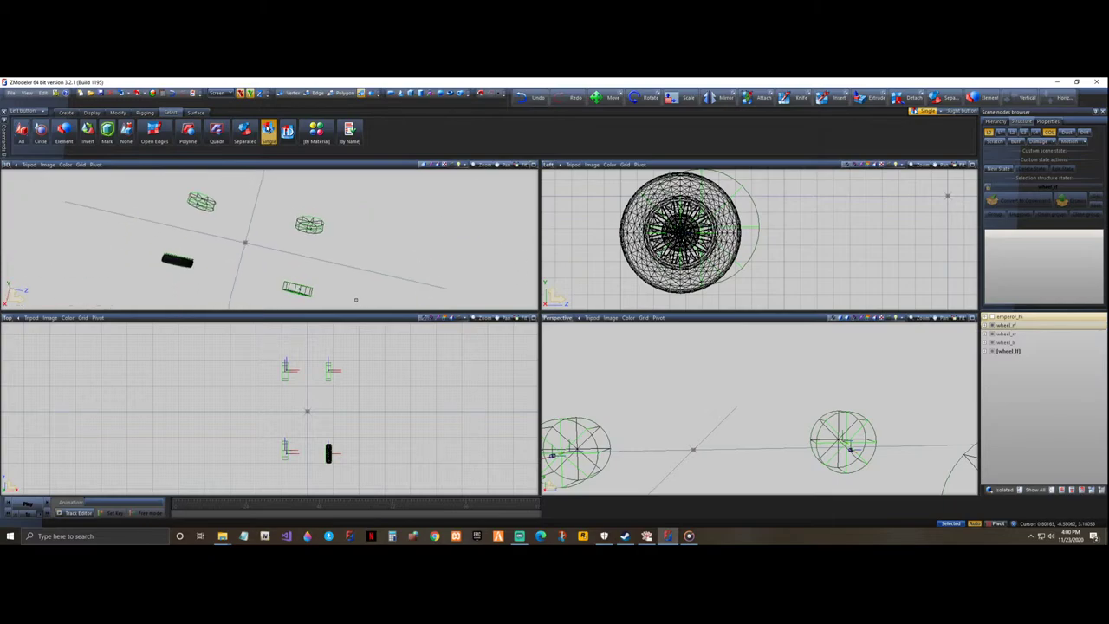
pyautogui.moveTo(470, 258); pyautogui.dragTo(63, 202, button='middle')
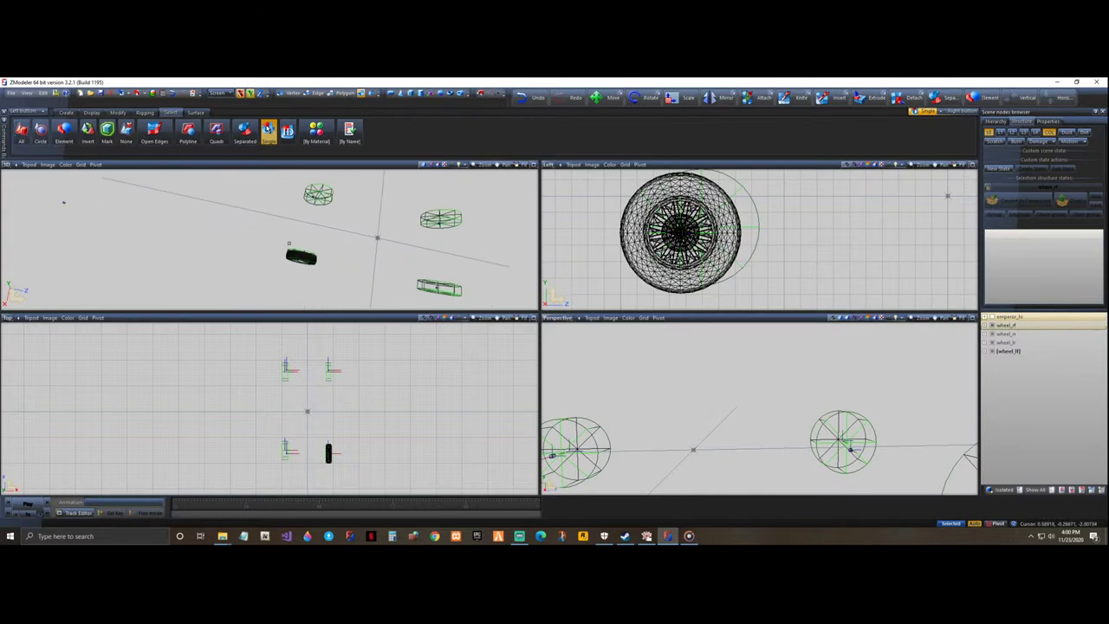
pyautogui.moveTo(306, 228); pyautogui.dragTo(303, 203, button='middle')
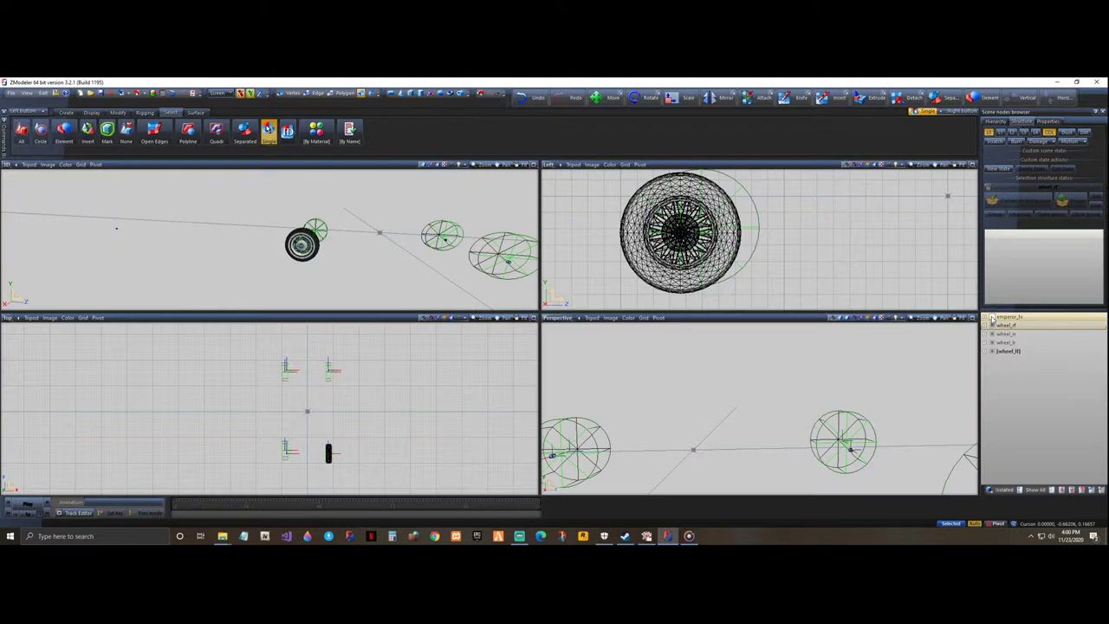
# - Undo the node hiding and the wheel unlinking, expand emperor_hi and turn off the collision mesh display
pyautogui.click(528, 98)
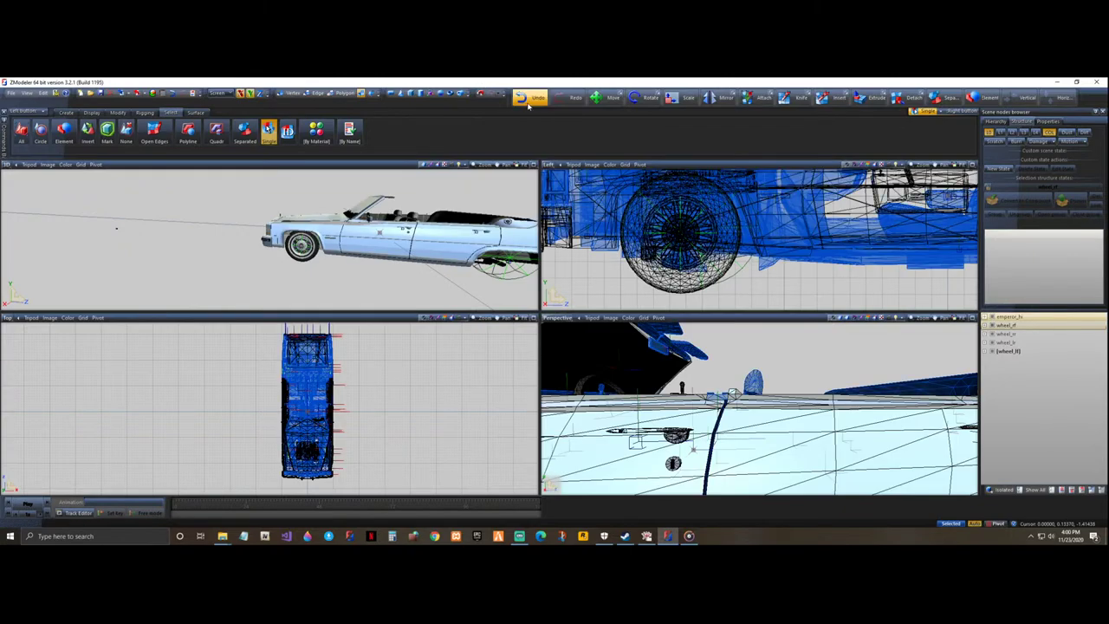
pyautogui.click(528, 98)
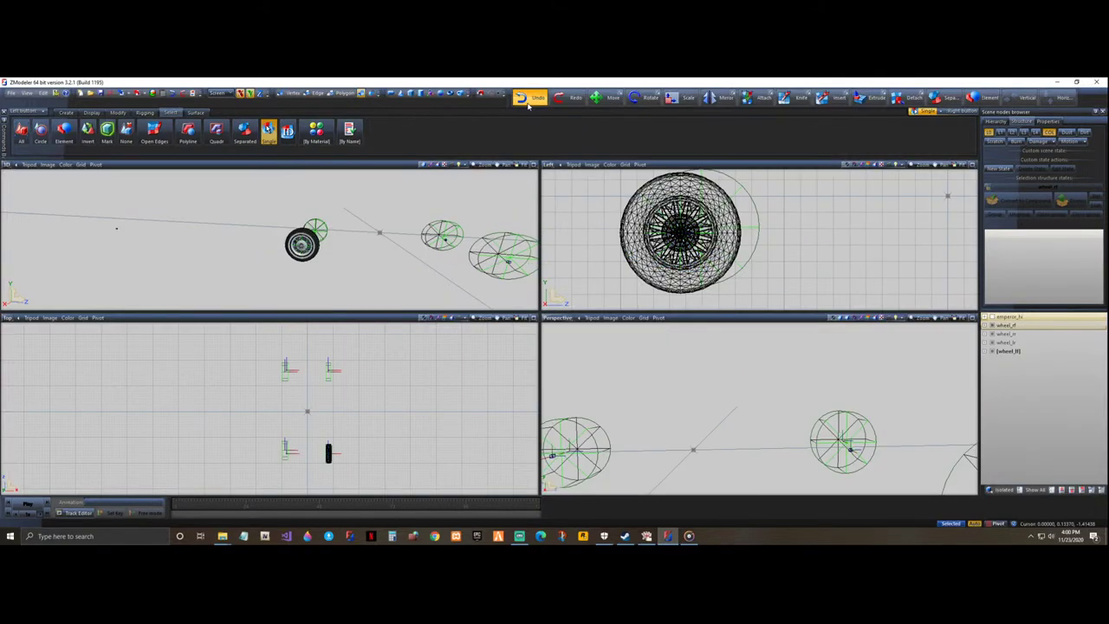
pyautogui.click(527, 99)
pyautogui.click(527, 102)
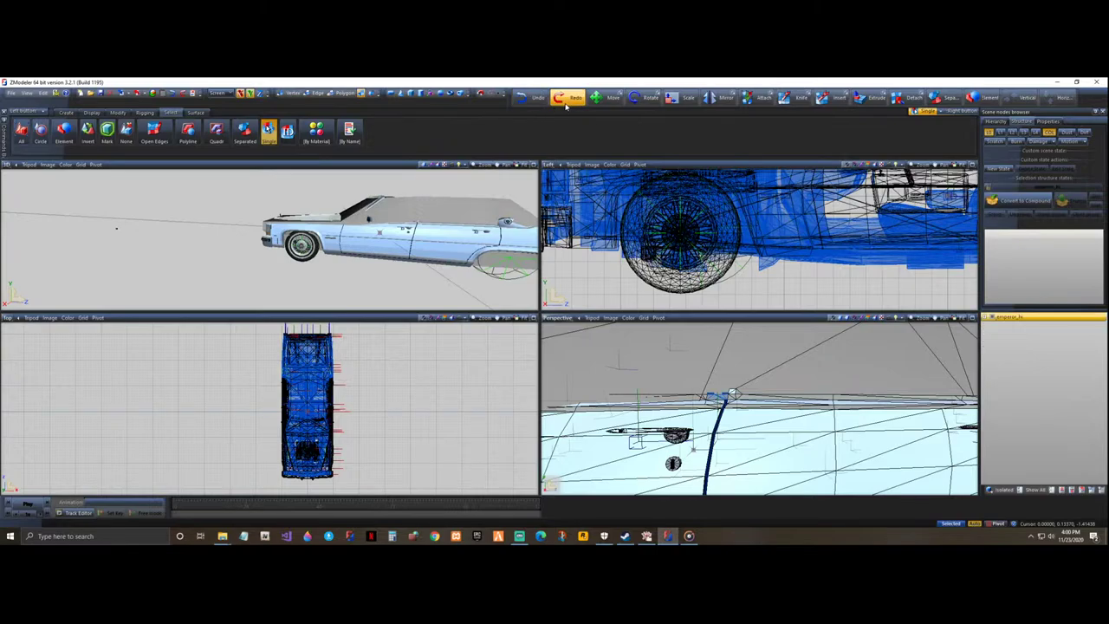
pyautogui.click(1007, 344)
pyautogui.click(985, 317)
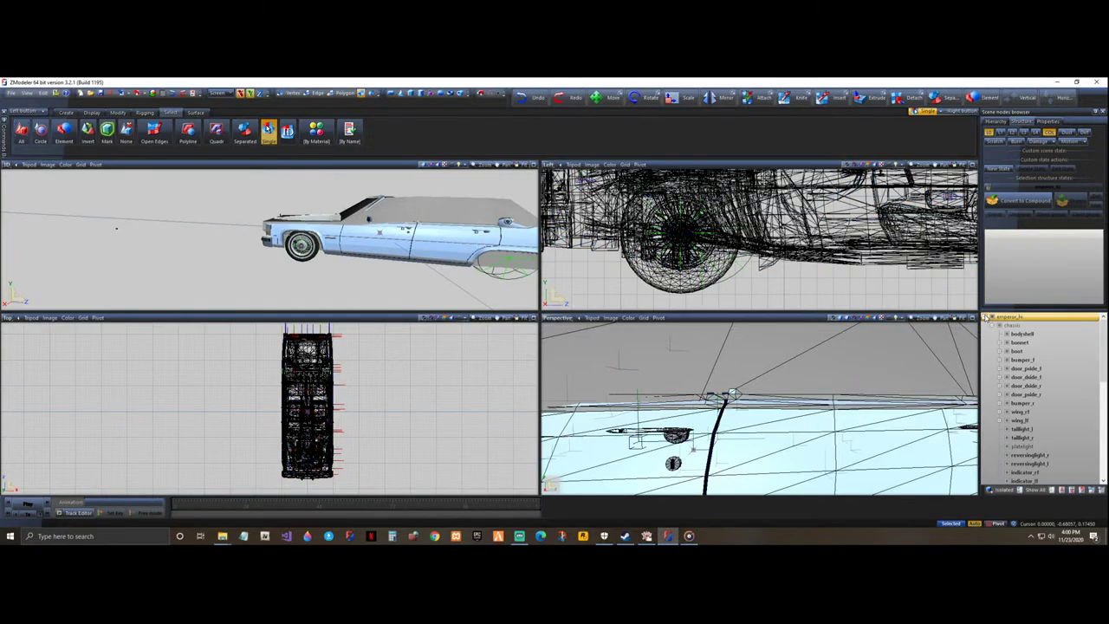
pyautogui.click(1049, 132)
pyautogui.click(326, 258)
pyautogui.moveTo(326, 258); pyautogui.dragTo(294, 293, button='middle')
pyautogui.moveTo(111, 223); pyautogui.dragTo(105, 154, button='middle')
# - Start exporting the selected emperor_hi model and check the UNLOCKED folder's path in File Explorer
pyautogui.click(137, 93)
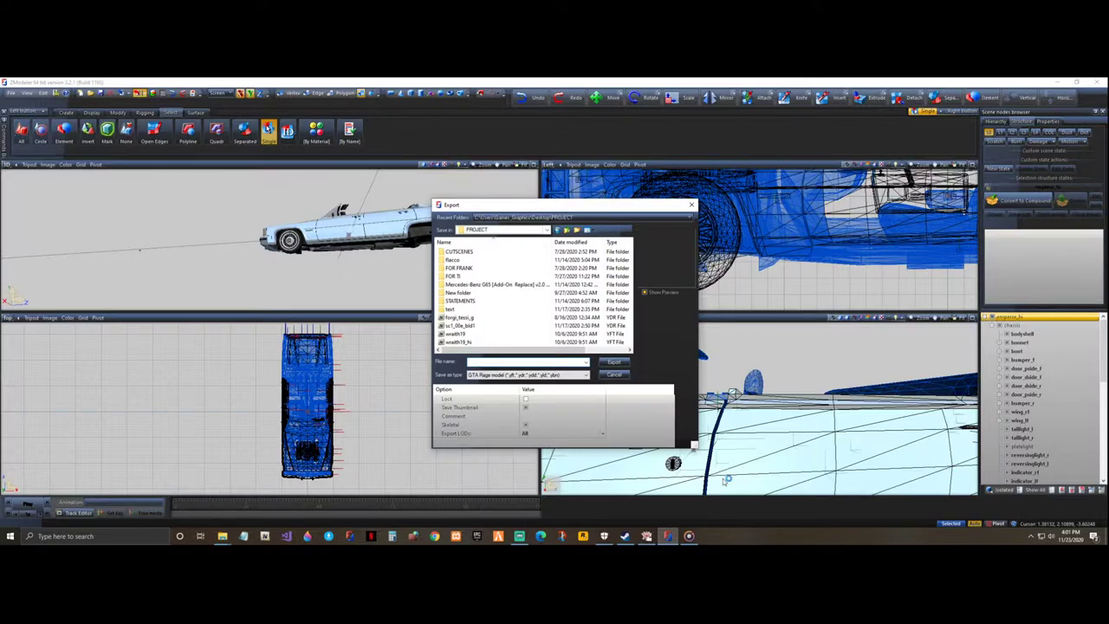
pyautogui.moveTo(227, 539)
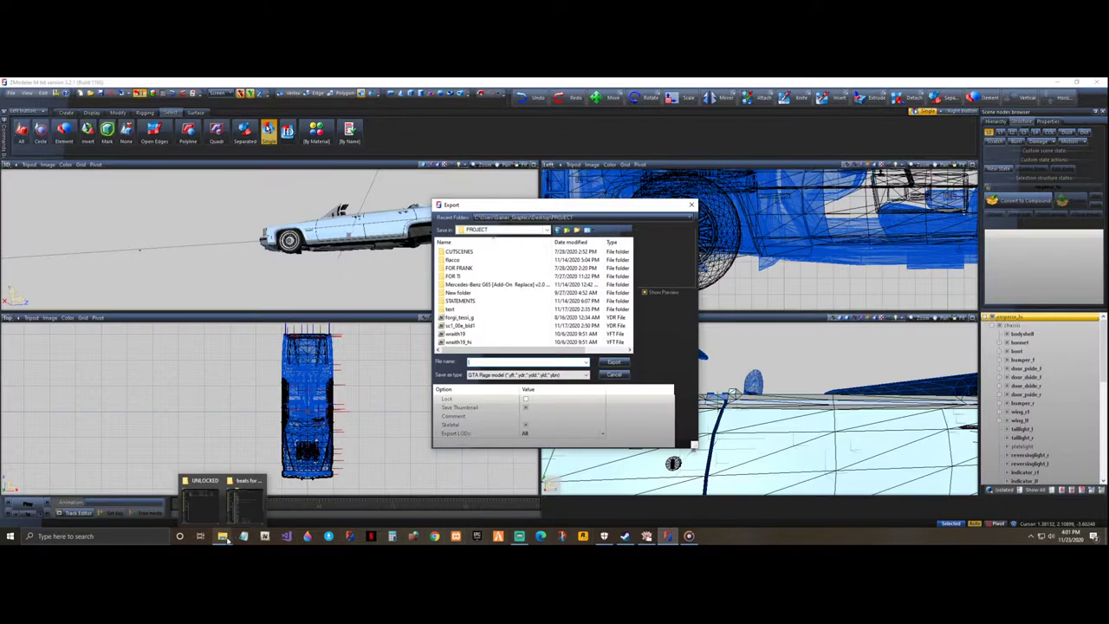
pyautogui.click(201, 501)
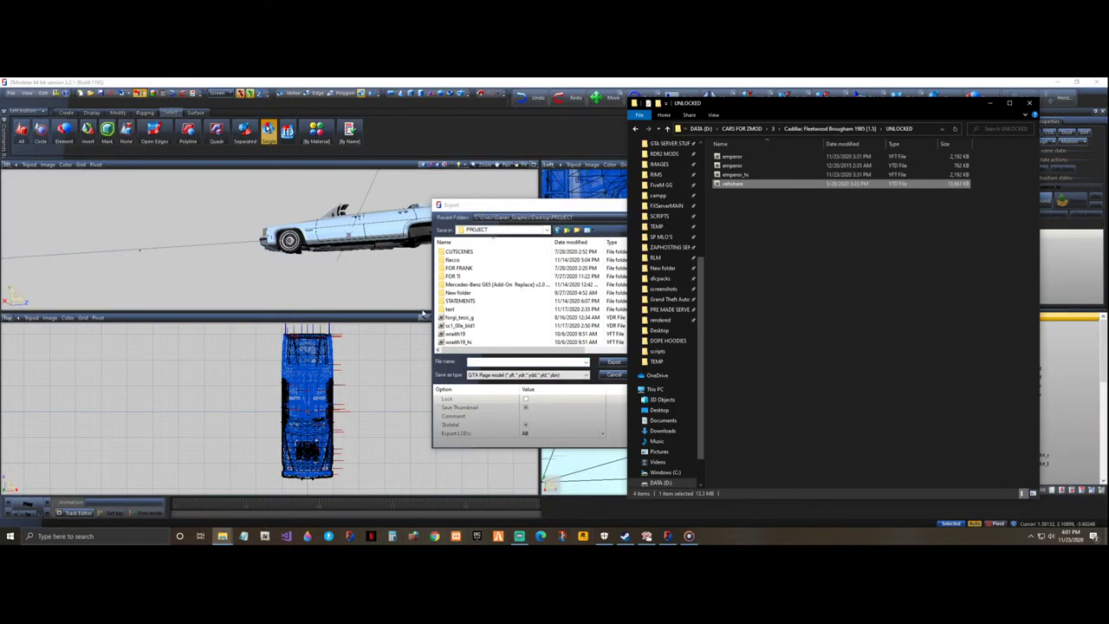
pyautogui.click(991, 103)
# - Set the export destination to CARS FOR ZMOD\3\Cadillac Fleetwood Brougham 1985 [1.5]\UNLOCKED on drive D, with emperor_hi as the target file
pyautogui.click(546, 230)
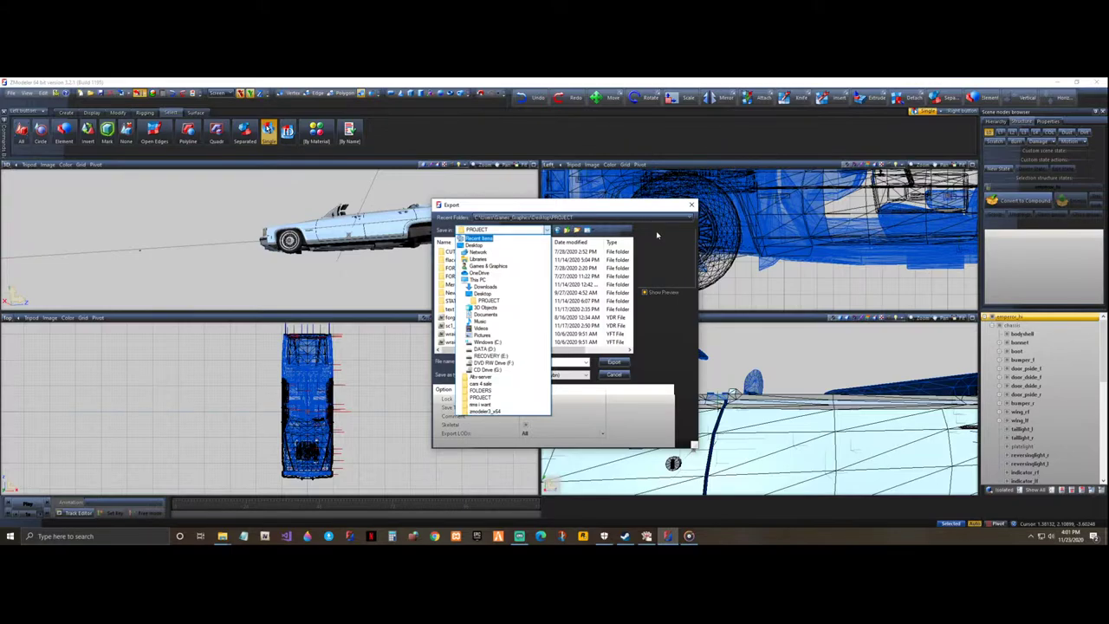
pyautogui.click(479, 350)
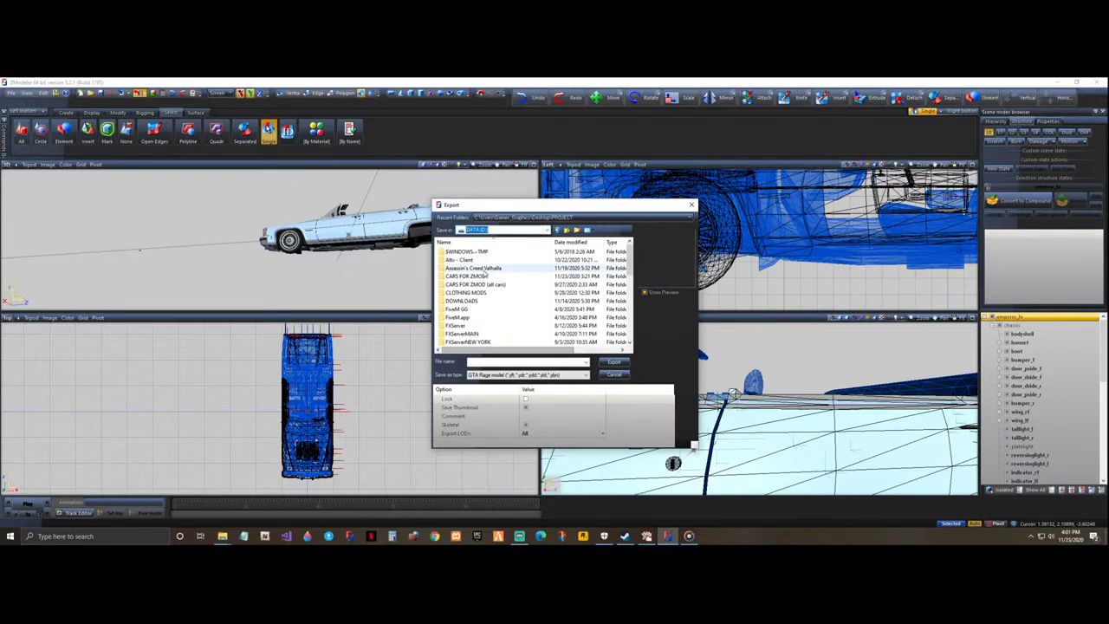
pyautogui.doubleClick(474, 276)
pyautogui.doubleClick(471, 268)
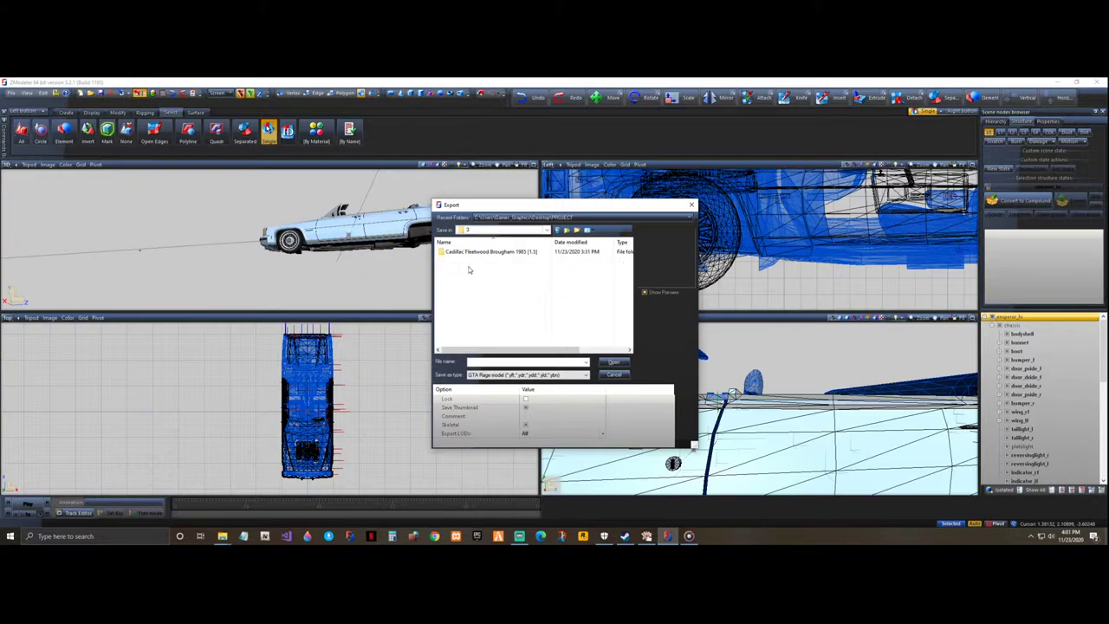
pyautogui.doubleClick(472, 251)
pyautogui.doubleClick(485, 251)
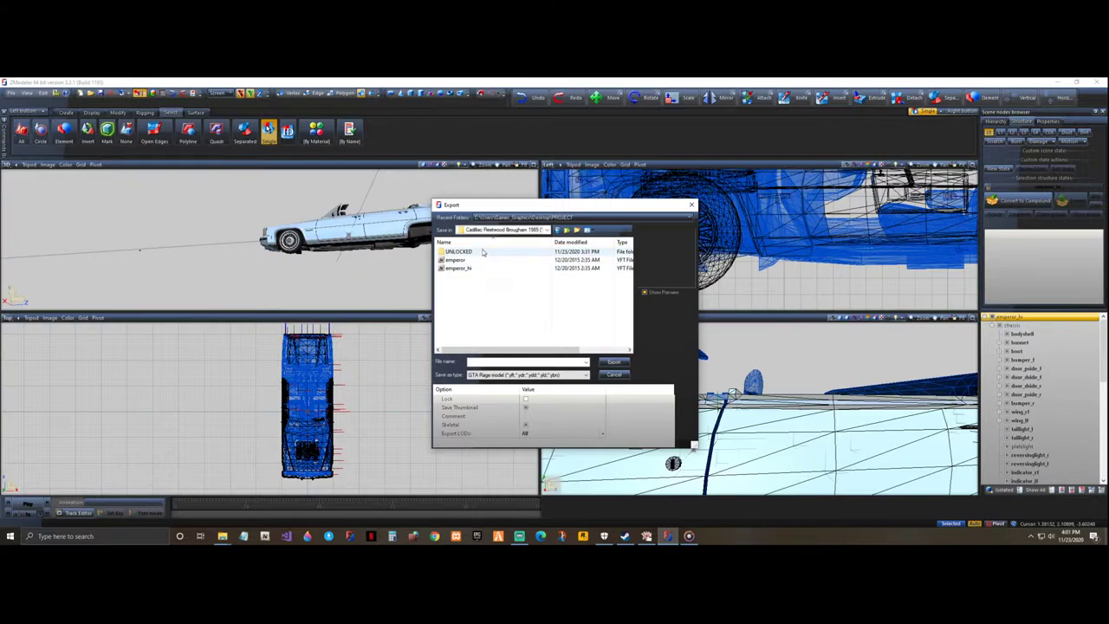
pyautogui.click(511, 259)
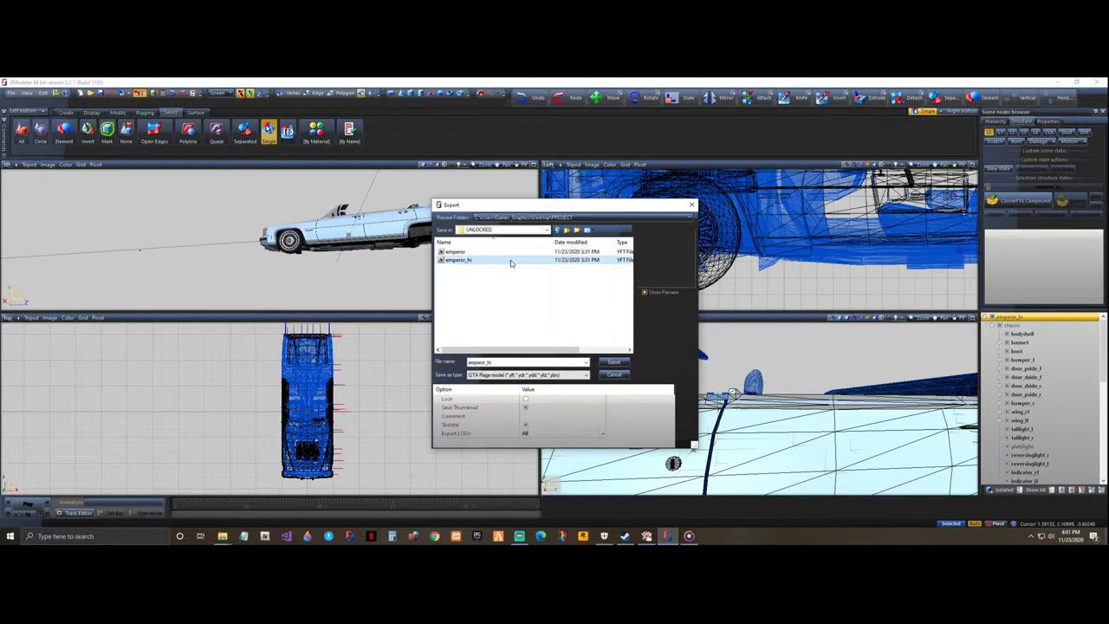
pyautogui.click(615, 364)
# - Switch to the UNLOCKED folder in File Explorer and create a new folder named bu
pyautogui.click(221, 535)
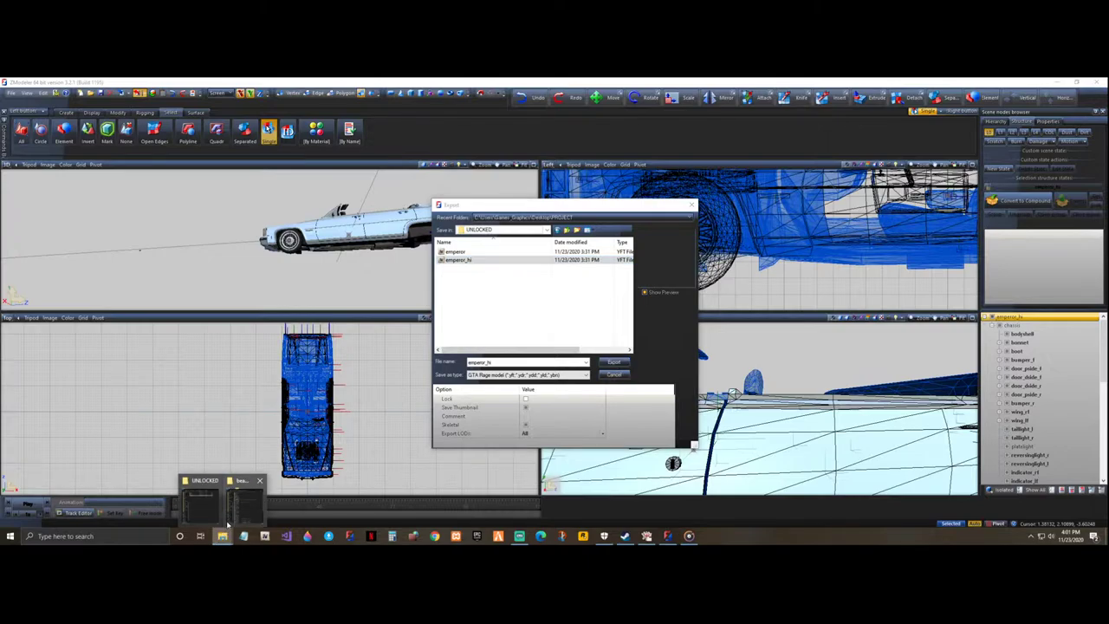
pyautogui.click(201, 508)
pyautogui.rightClick(812, 209)
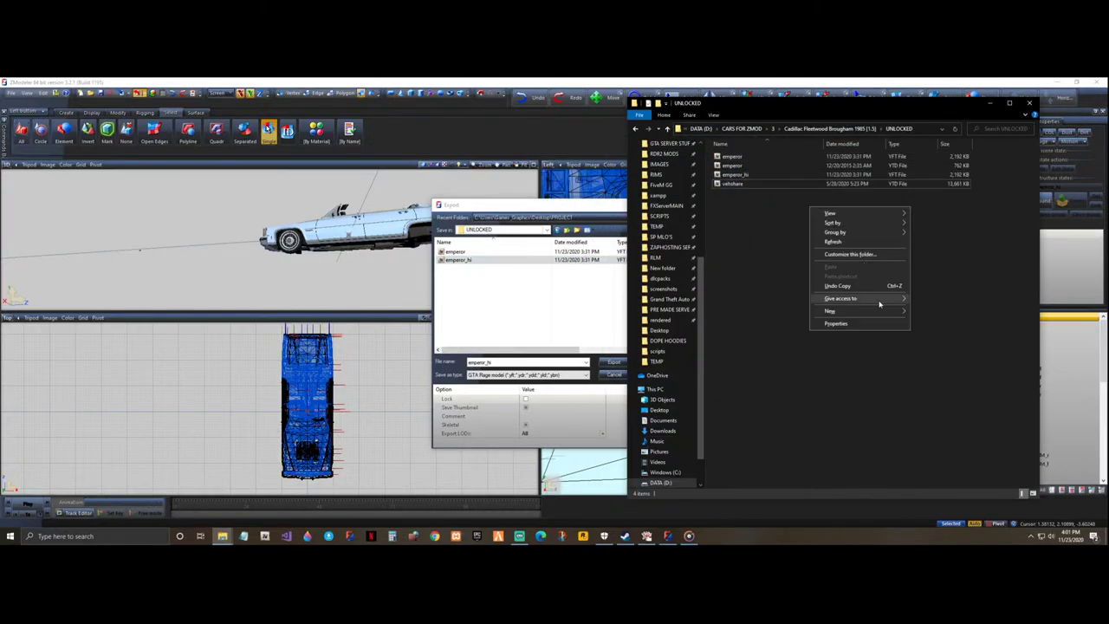
pyautogui.moveTo(894, 314)
pyautogui.click(931, 315)
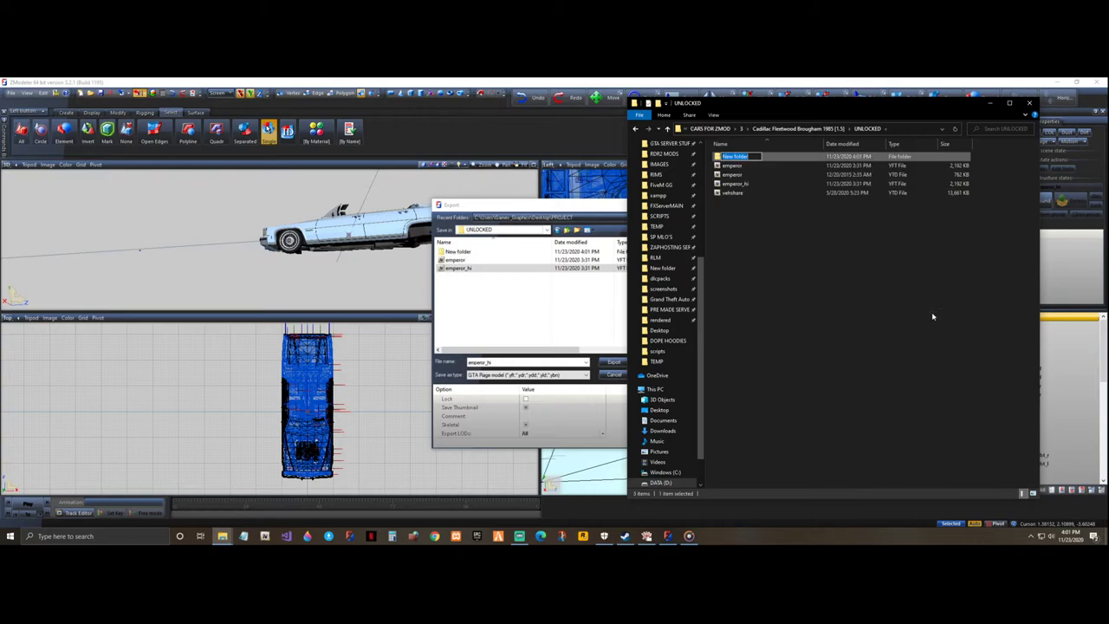
pyautogui.press('Return')
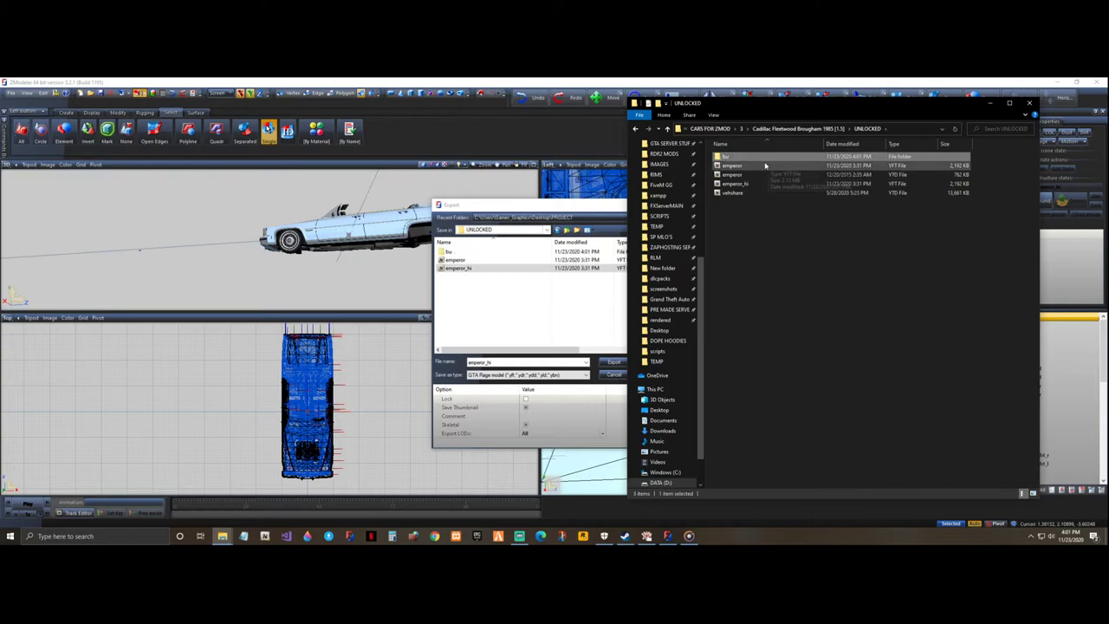
# - Copy the emperor YFT, emperor YTD and emperor_hi YFT files into the bu folder as a backup
pyautogui.click(753, 168)
pyautogui.keyDown('ctrl'); pyautogui.click(751, 175); pyautogui.keyUp('ctrl')
pyautogui.moveTo(750, 185); pyautogui.dragTo(754, 158)
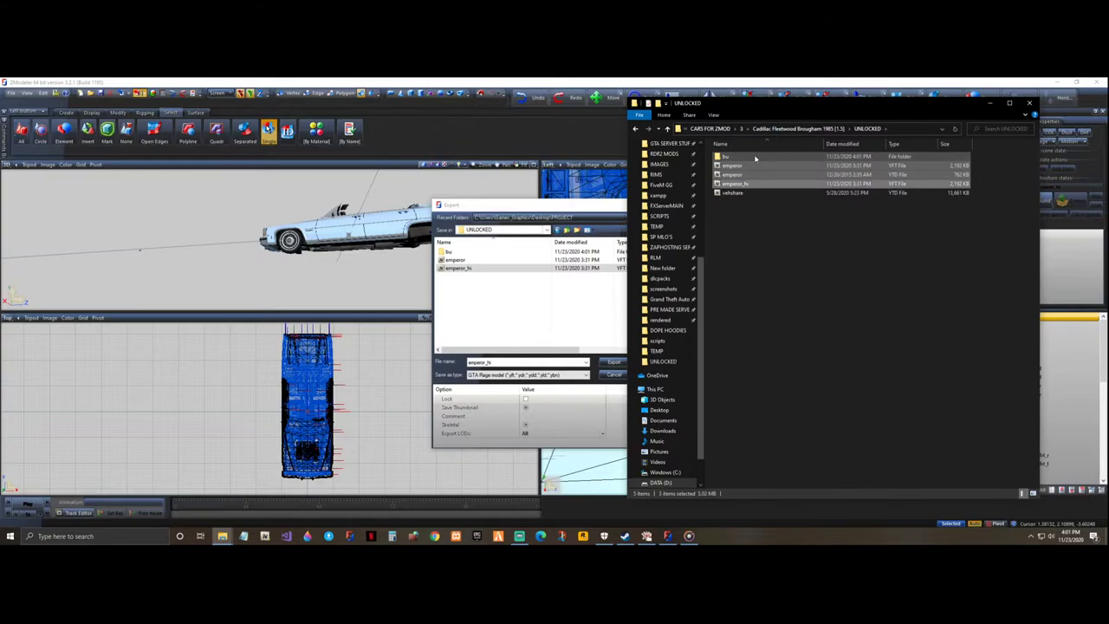
pyautogui.doubleClick(754, 157)
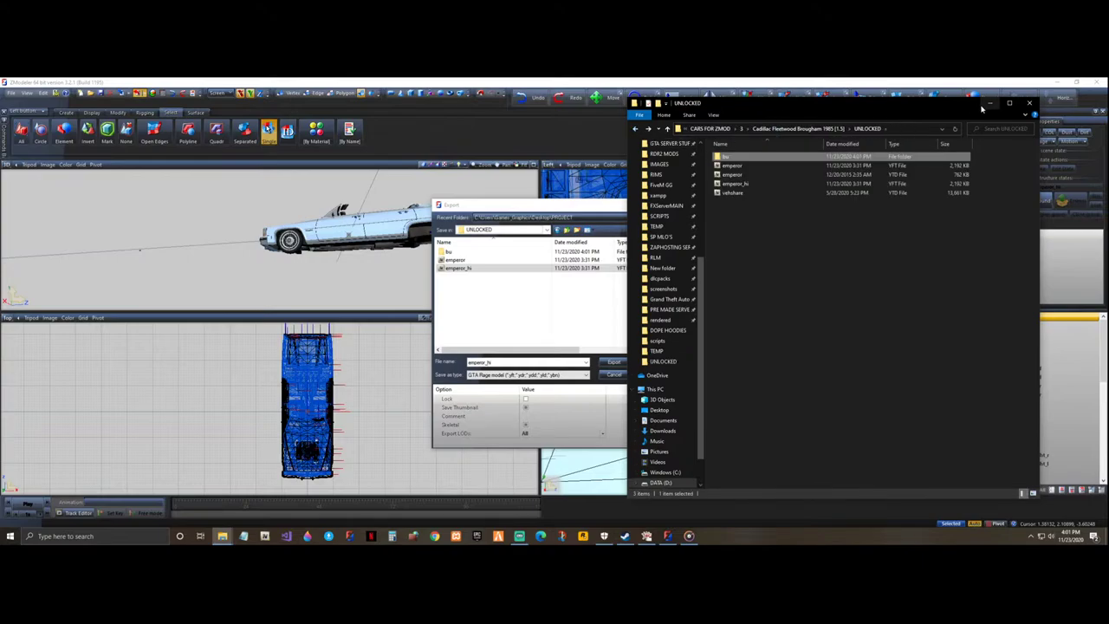
# - Export the model over the existing emperor_hi file in UNLOCKED, confirming the overwrite, and close ZModeler
pyautogui.click(989, 103)
pyautogui.click(614, 361)
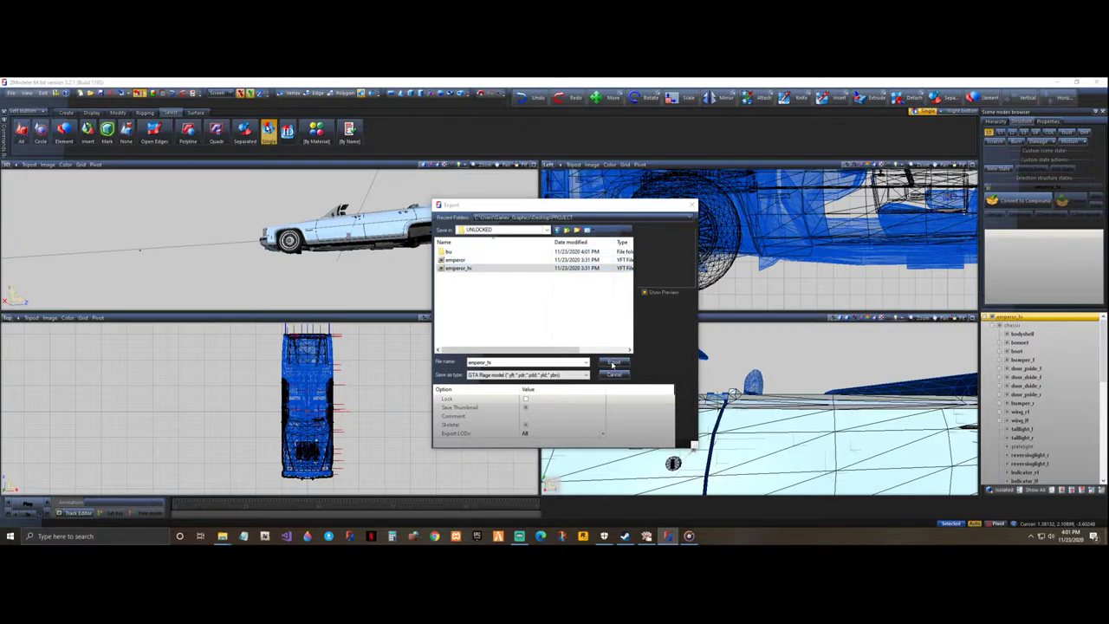
pyautogui.click(579, 307)
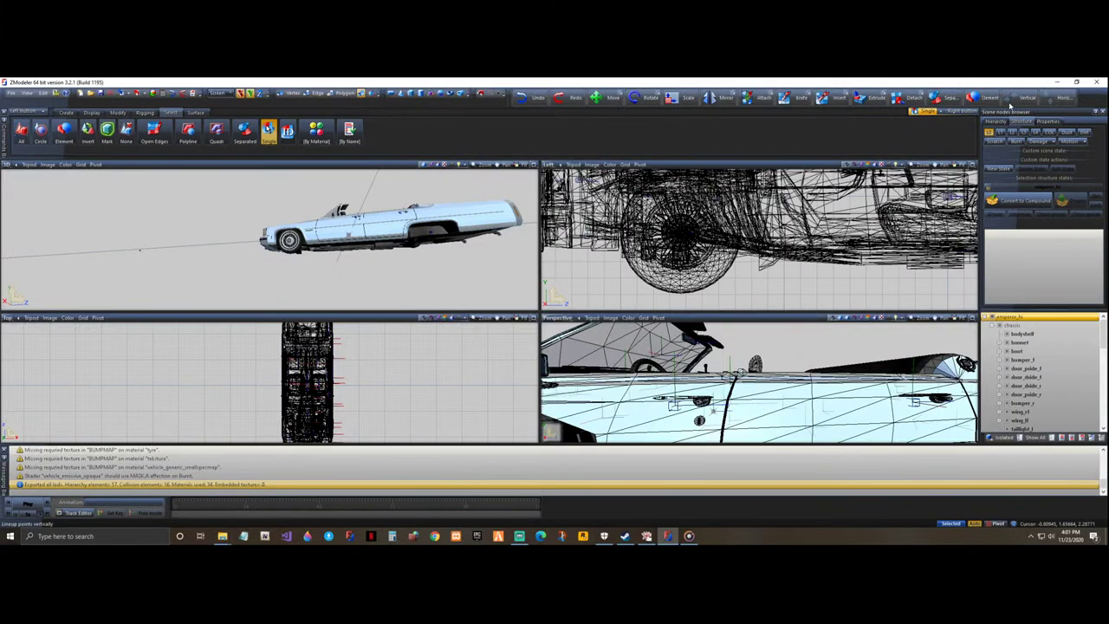
pyautogui.click(1100, 82)
pyautogui.click(534, 328)
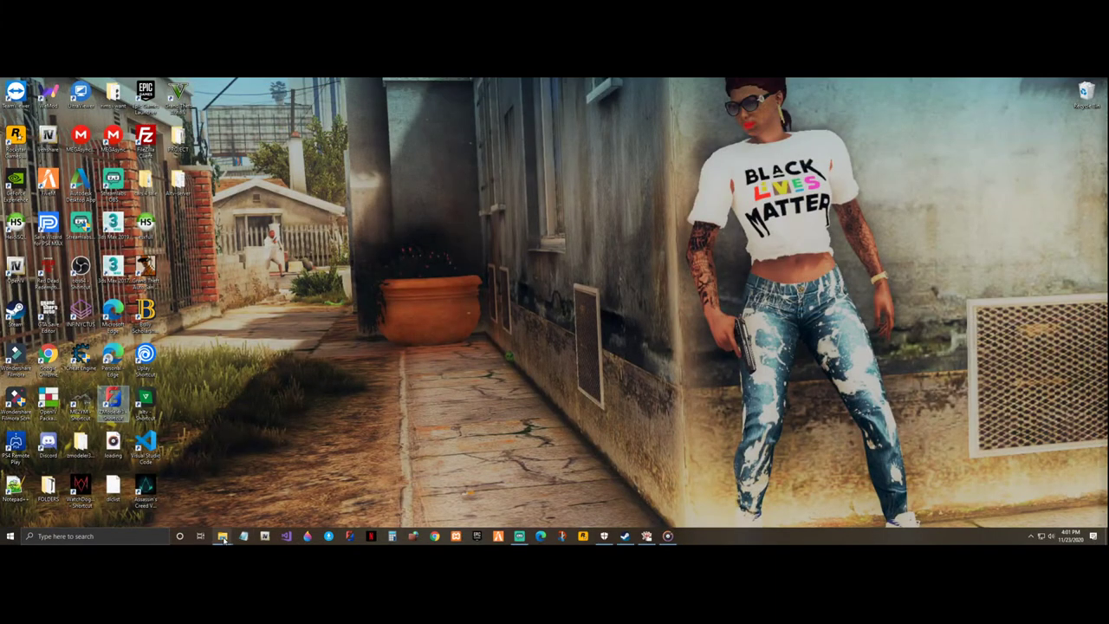
# - Switch to the UNLOCKED folder in File Explorer and delete the old emperor YFT file and the emperor_hi BAK file
pyautogui.click(224, 536)
pyautogui.moveTo(248, 509)
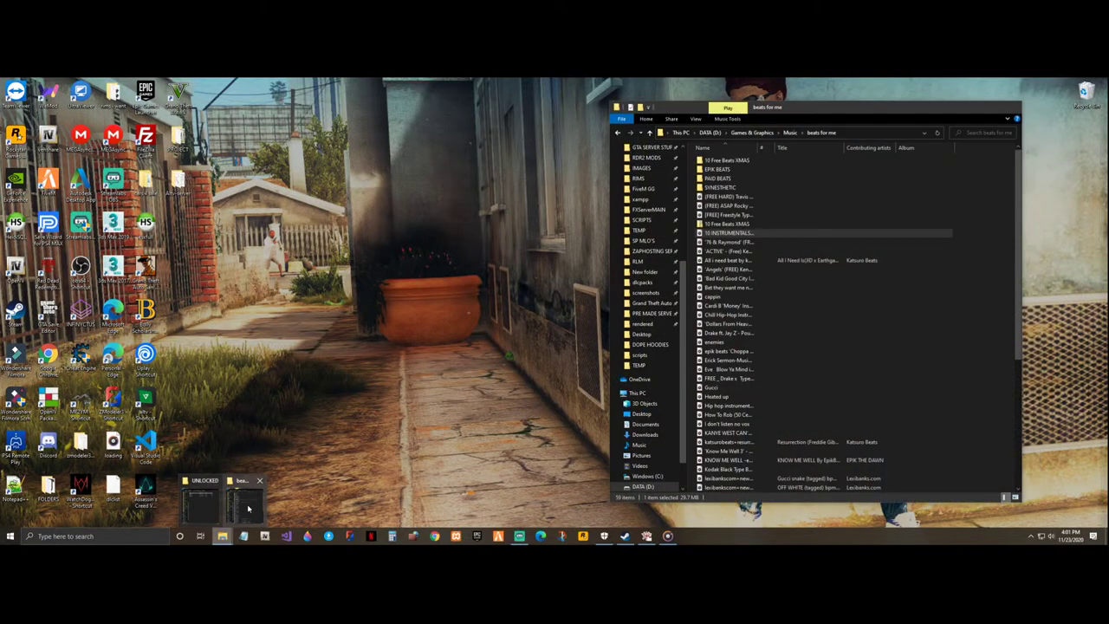
pyautogui.click(200, 502)
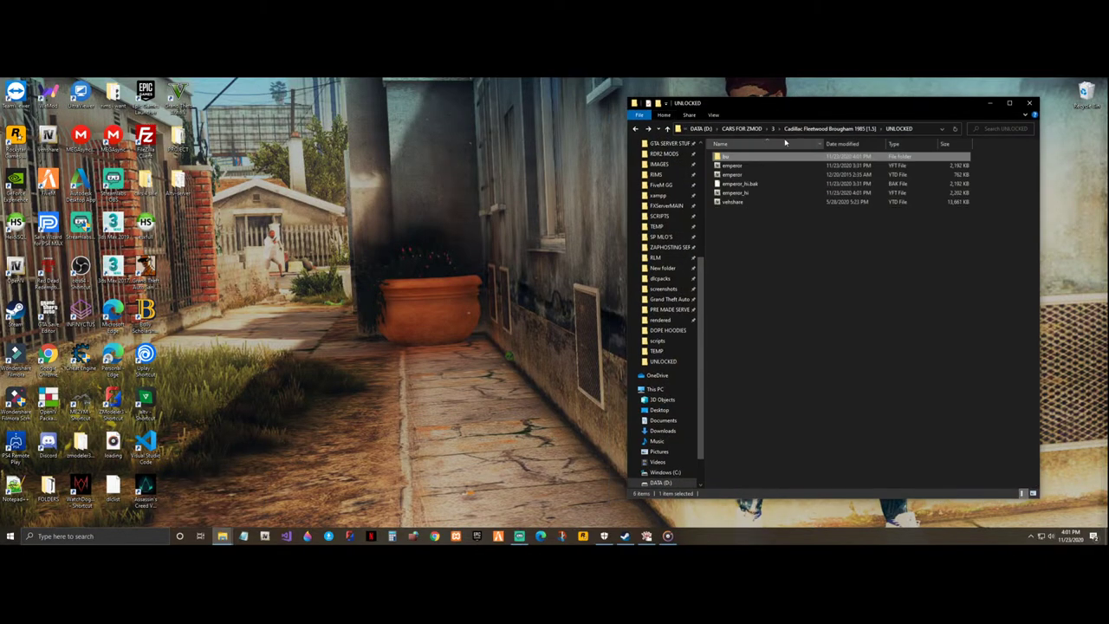
pyautogui.click(754, 183)
pyautogui.keyDown('ctrl'); pyautogui.click(732, 165); pyautogui.keyUp('ctrl')
pyautogui.moveTo(732, 165); pyautogui.dragTo(1091, 99)
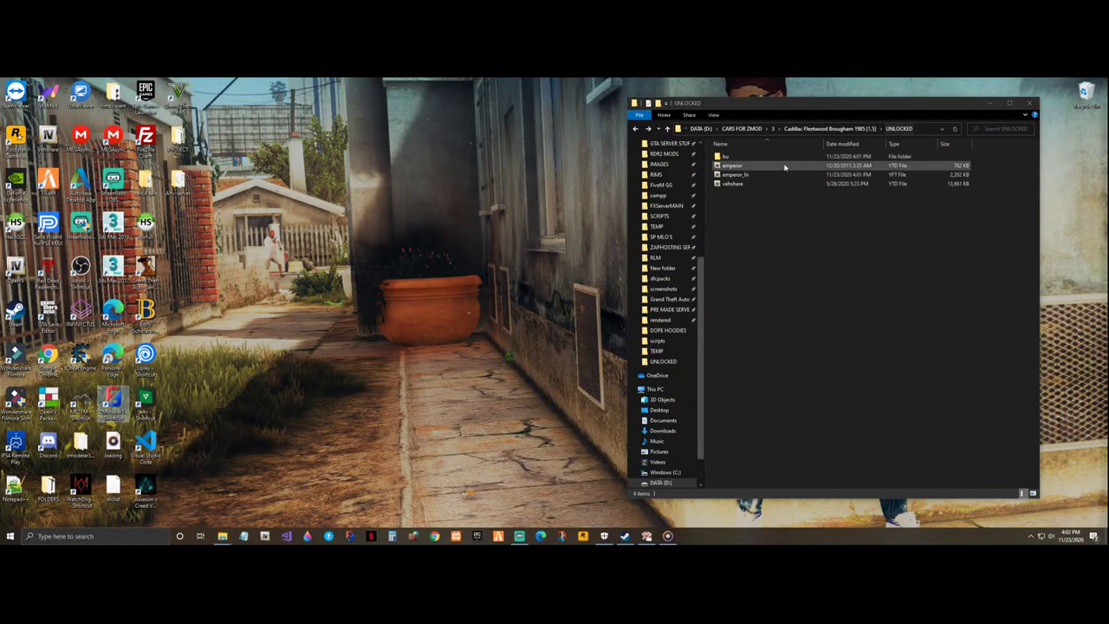
# - Duplicate the exported emperor_hi YFT file in the same folder and name the copy emperor
pyautogui.click(758, 175)
pyautogui.hotkey('ctrl', 'c')
pyautogui.hotkey('ctrl', 'v')
pyautogui.press('F2')
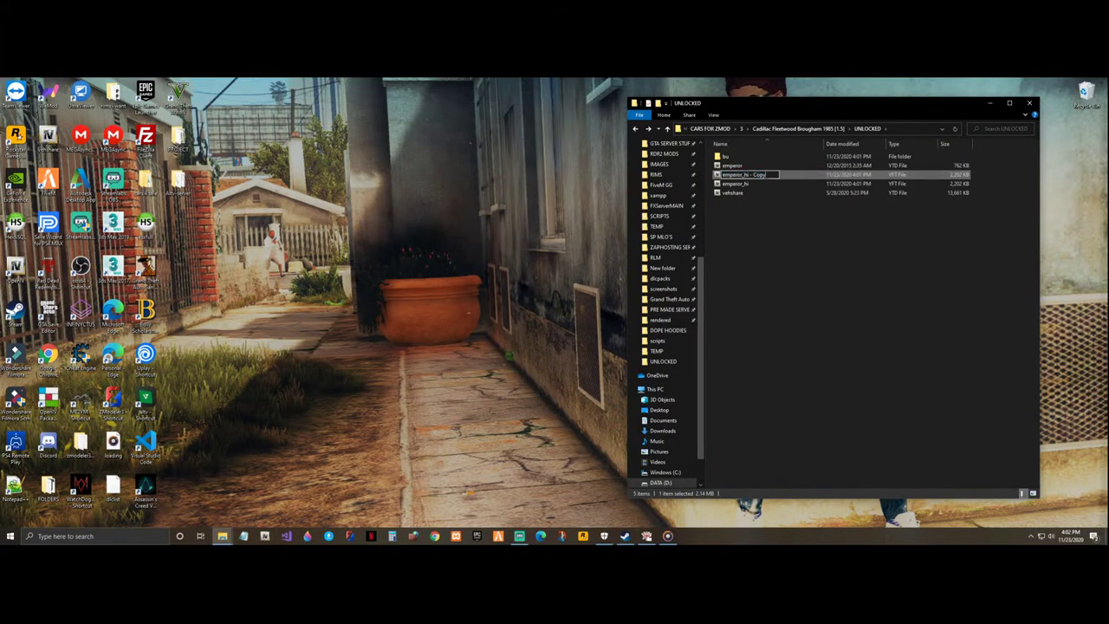
pyautogui.press('BackSpace')
pyautogui.click(780, 235)
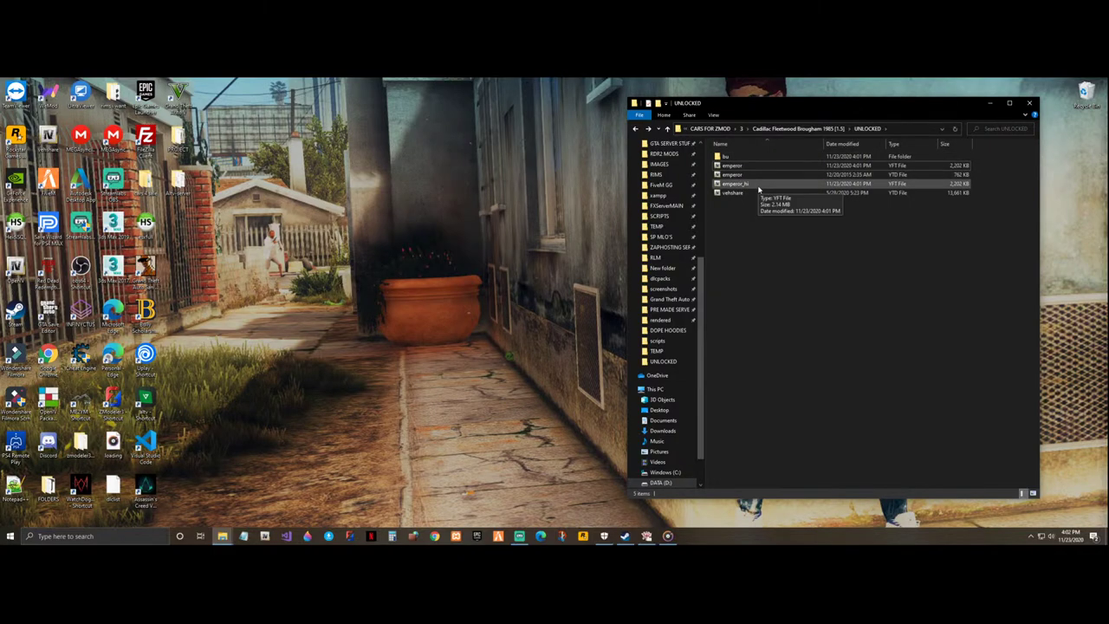
# - Launch OpenIV for Grand Theft Auto V on Windows and place its window beside the UNLOCKED folder
pyautogui.moveTo(733, 108); pyautogui.dragTo(767, 109)
pyautogui.click(268, 532)
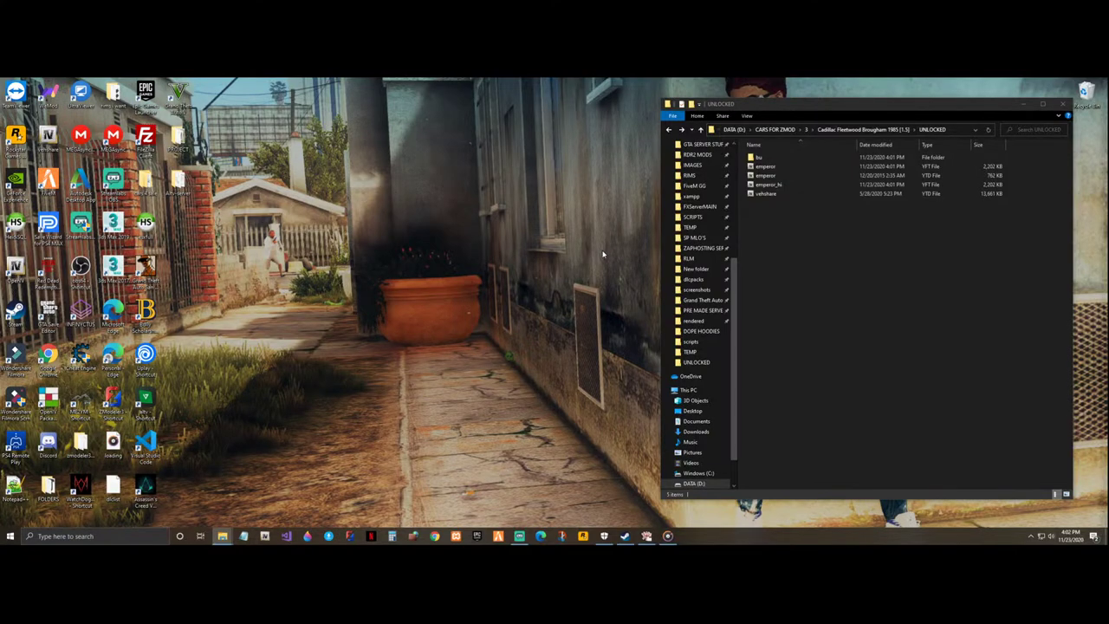
pyautogui.click(512, 329)
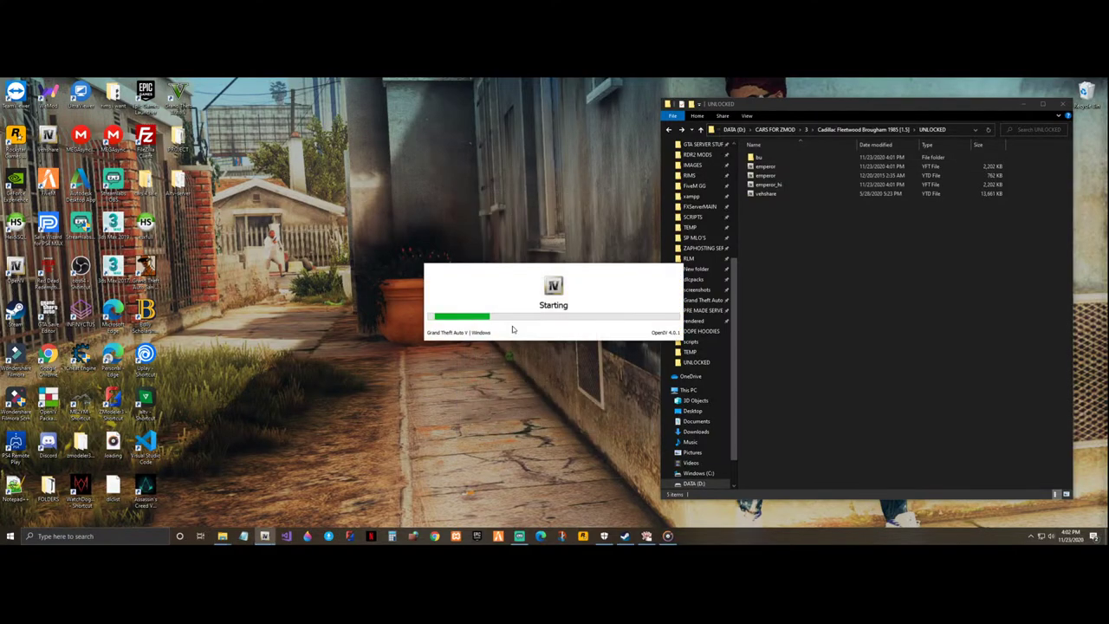
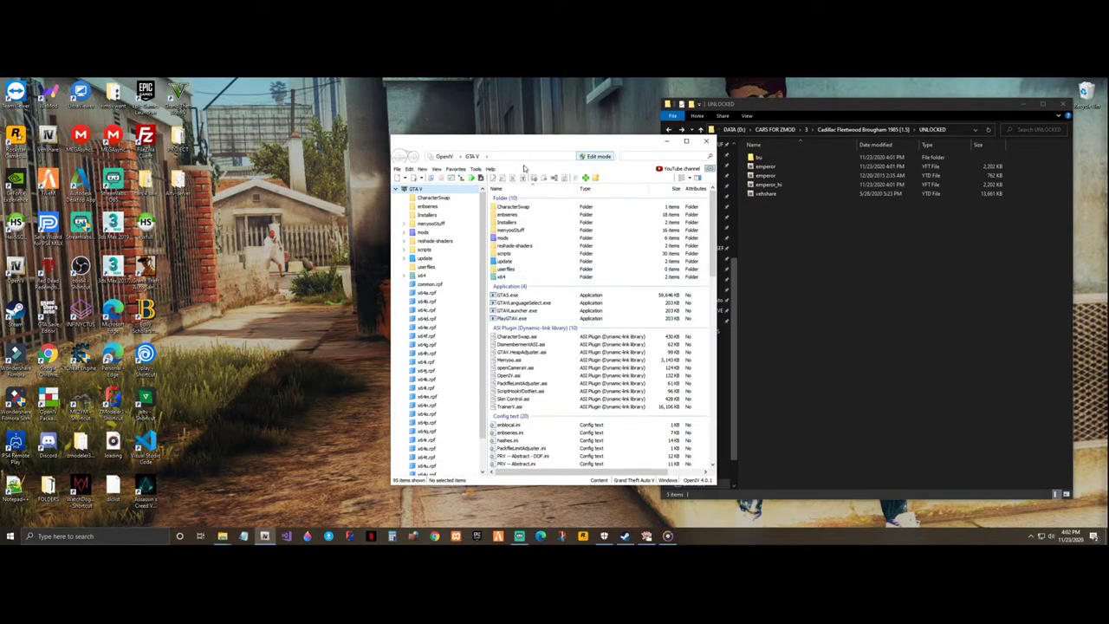
pyautogui.moveTo(529, 141); pyautogui.dragTo(407, 106)
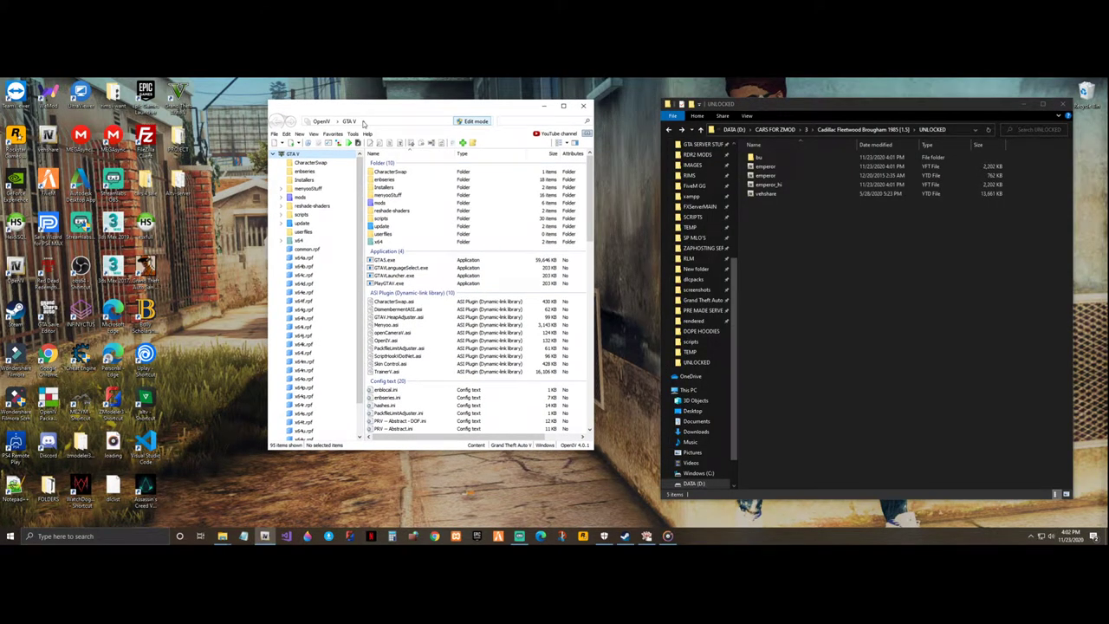
# - Hide the desktop icons
pyautogui.rightClick(225, 192)
pyautogui.moveTo(296, 197)
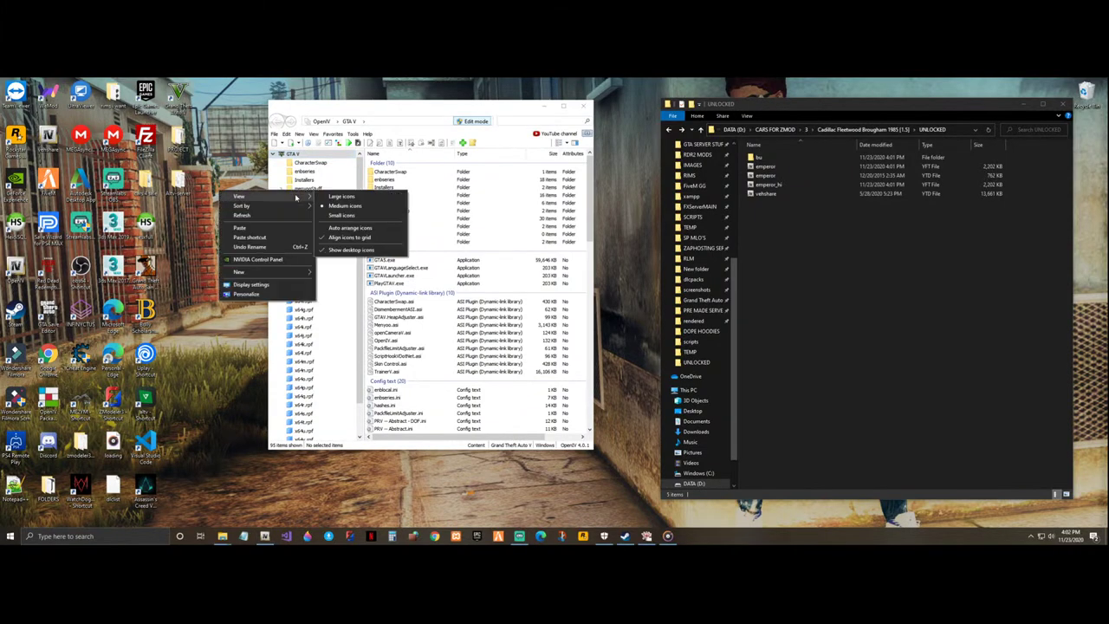
pyautogui.click(351, 250)
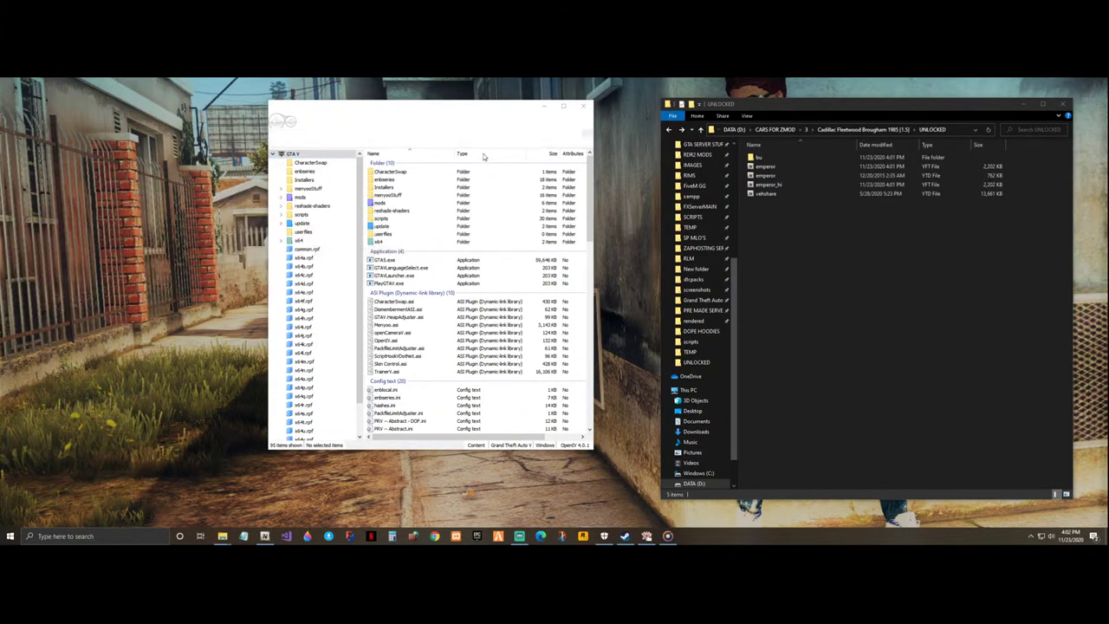
pyautogui.doubleClick(387, 203)
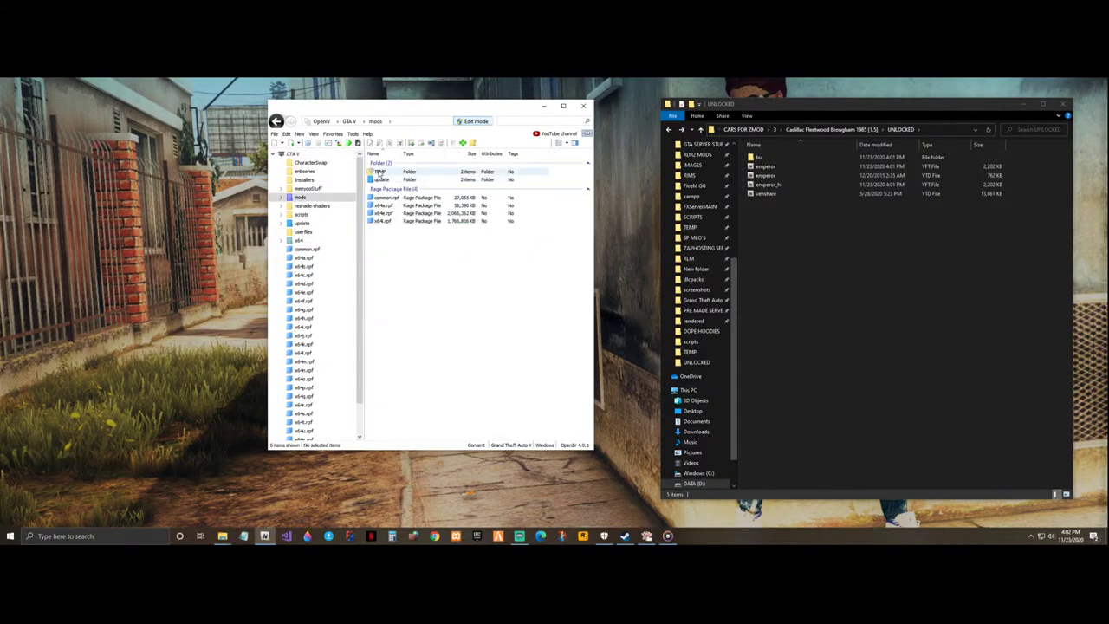
pyautogui.doubleClick(381, 179)
pyautogui.doubleClick(385, 189)
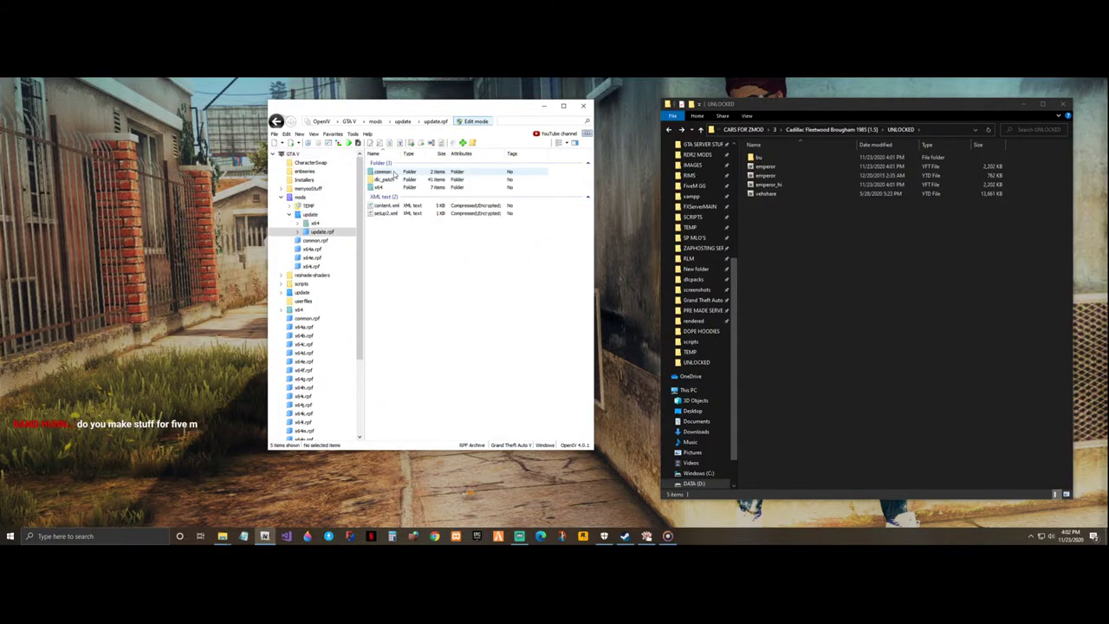
pyautogui.click(303, 196)
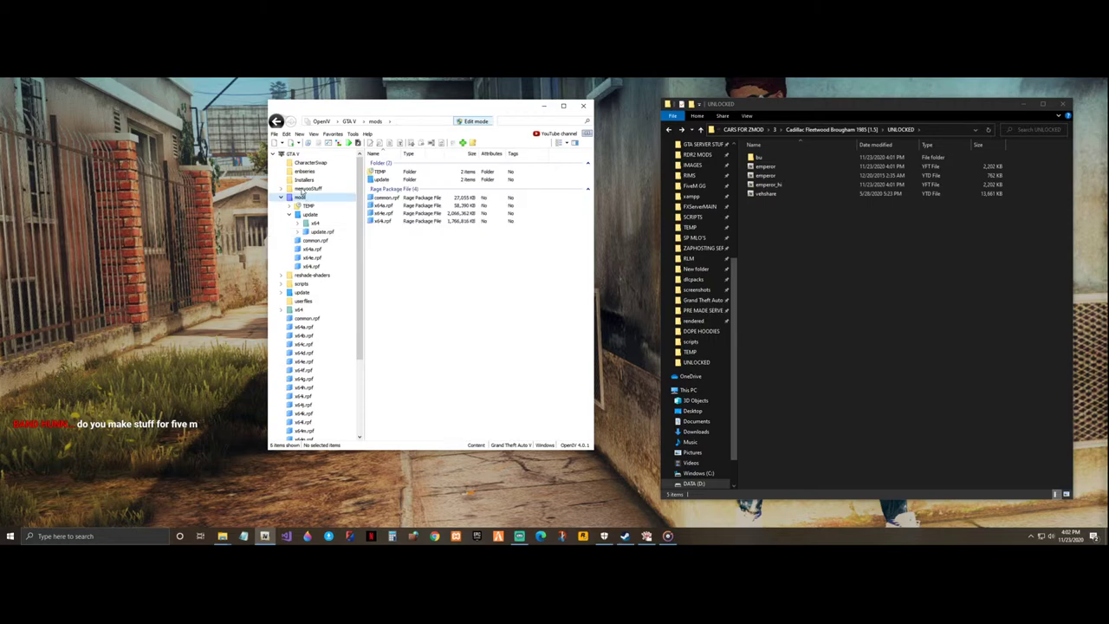
# - Extract handling.meta from common\data in the original update\update.rpf archive to the UNLOCKED folder
pyautogui.click(300, 293)
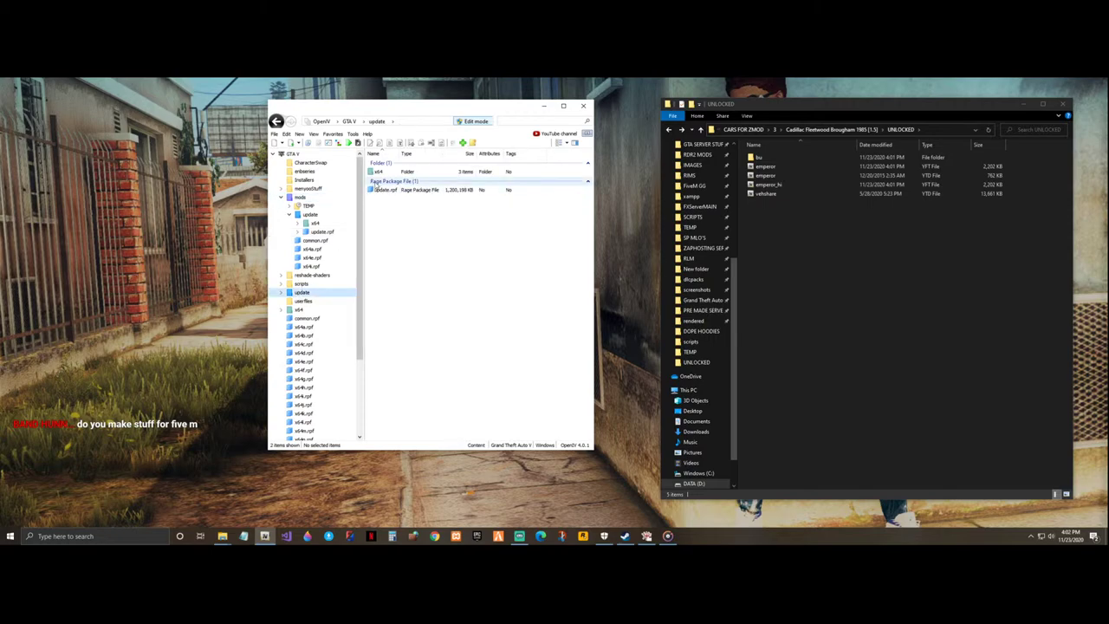
pyautogui.doubleClick(386, 191)
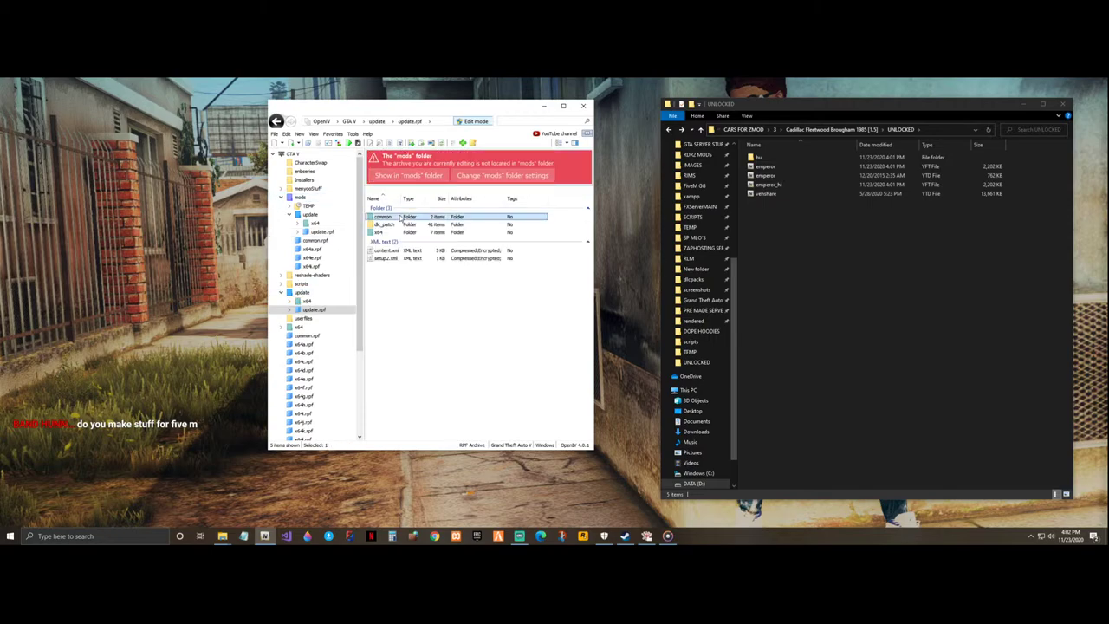
pyautogui.doubleClick(398, 215)
pyautogui.doubleClick(399, 213)
pyautogui.scroll(-3, 431, 356)
pyautogui.click(409, 289)
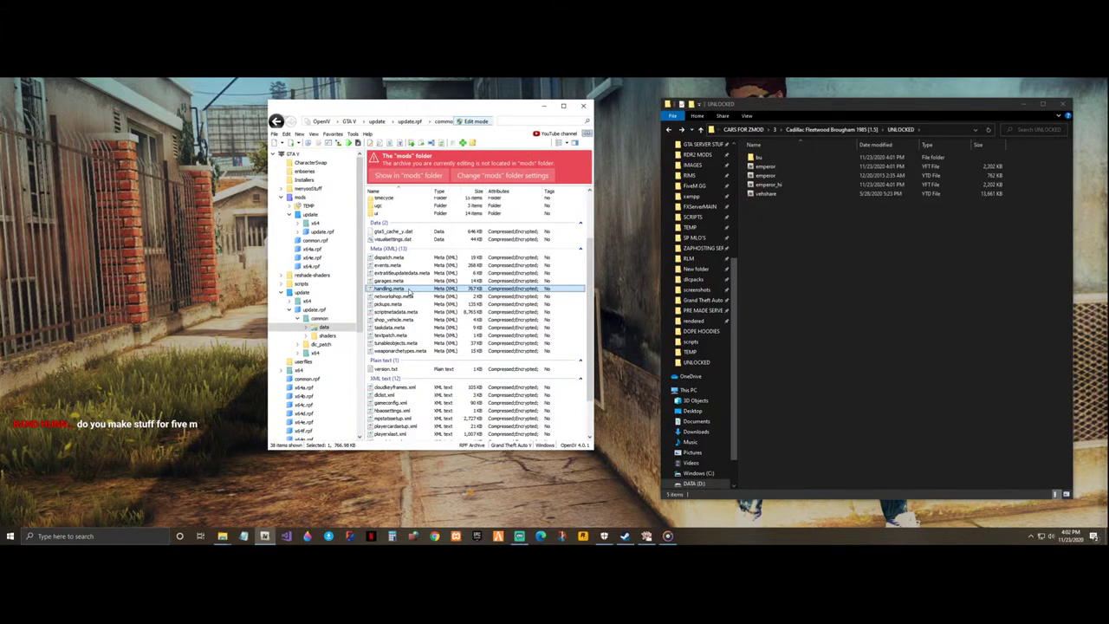
pyautogui.moveTo(816, 285); pyautogui.dragTo(861, 297)
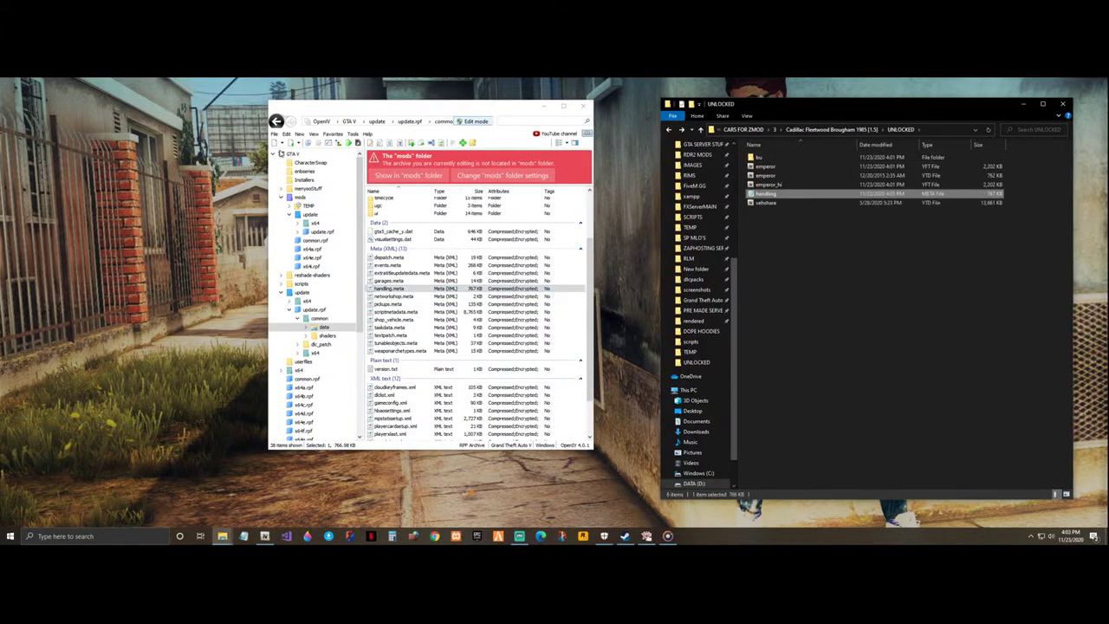
# - Close all archives and import the extracted handling.meta into mods\update\update.rpf\common\data
pyautogui.click(273, 135)
pyautogui.click(294, 235)
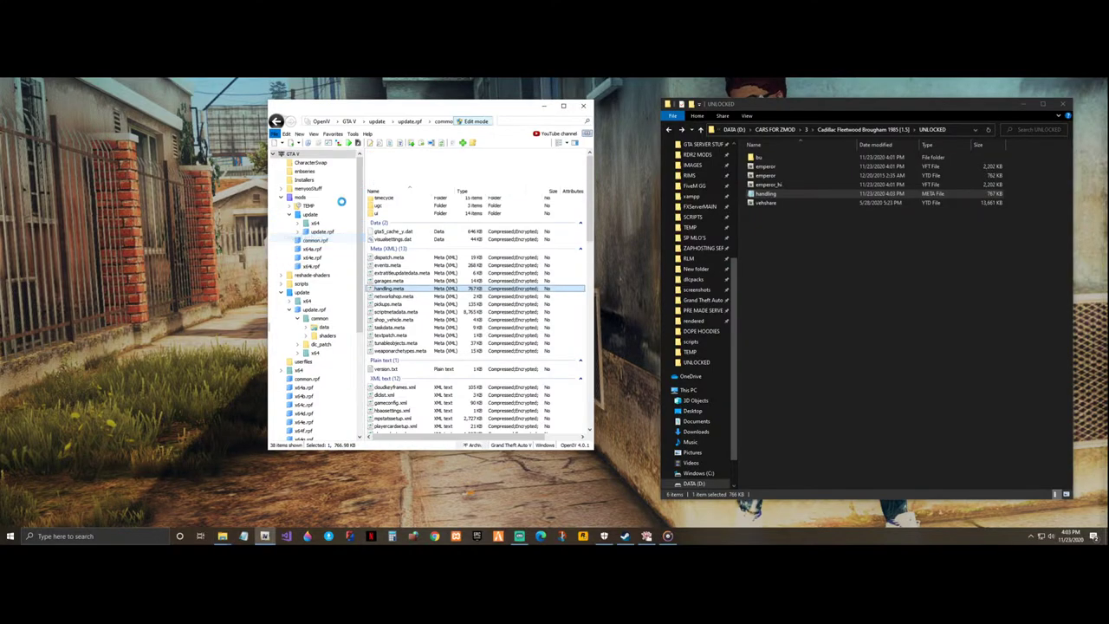
pyautogui.doubleClick(400, 201)
pyautogui.doubleClick(390, 178)
pyautogui.click(403, 189)
pyautogui.doubleClick(403, 189)
pyautogui.doubleClick(404, 173)
pyautogui.click(403, 172)
pyautogui.doubleClick(403, 173)
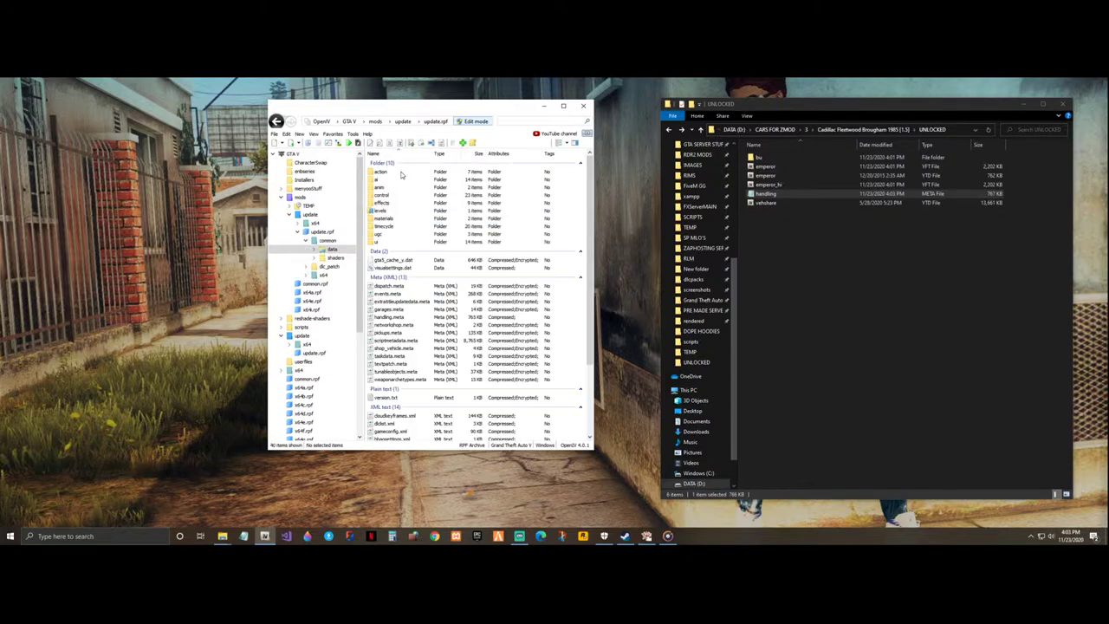
pyautogui.moveTo(805, 199); pyautogui.dragTo(564, 316)
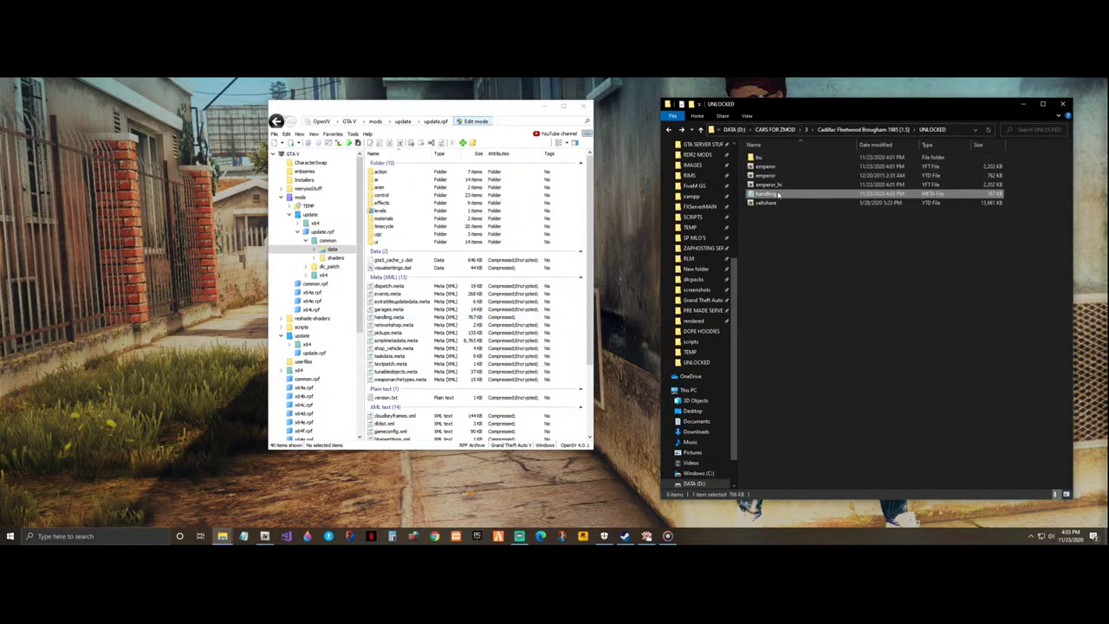
# - Delete the handling file from the UNLOCKED folder and close all open archives in OpenIV
pyautogui.rightClick(778, 194)
pyautogui.click(799, 341)
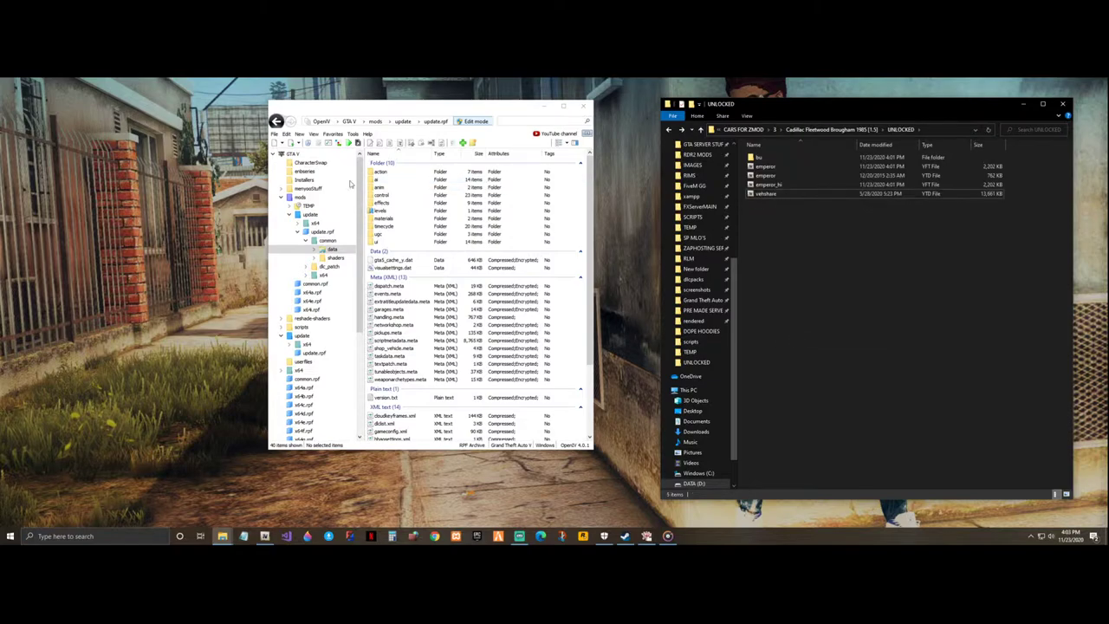
pyautogui.click(275, 134)
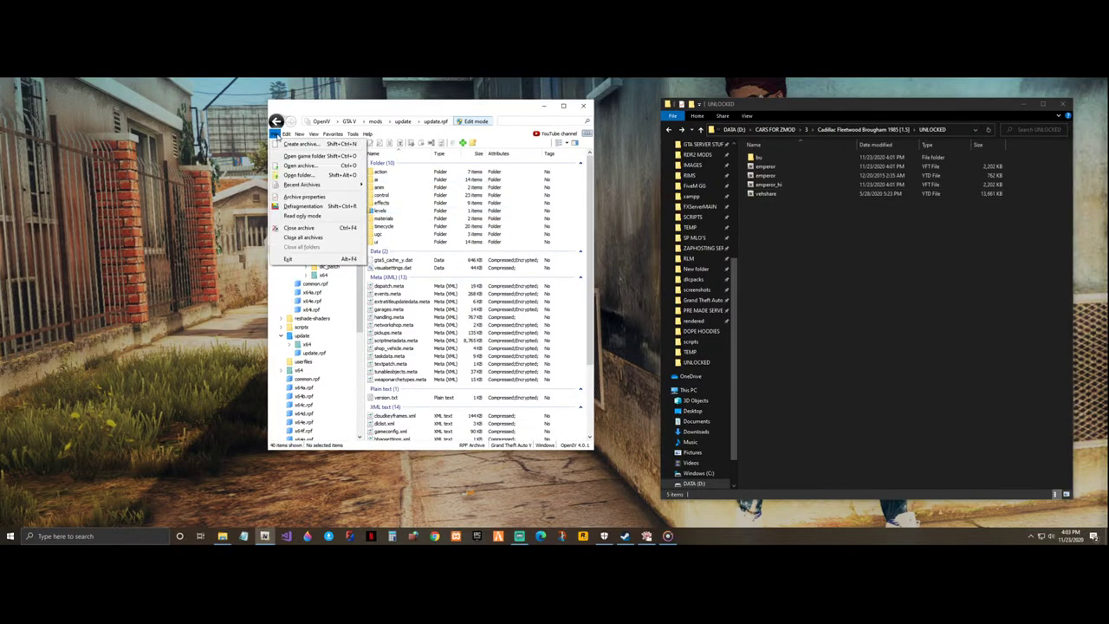
pyautogui.click(333, 237)
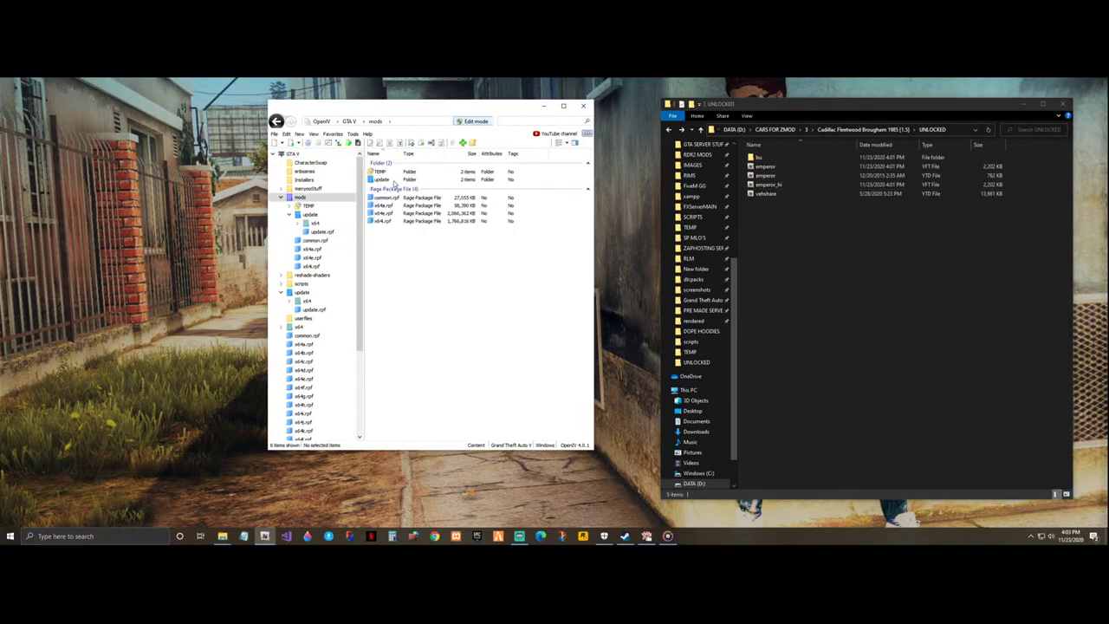
# - Import the emperor YFT, emperor YTD and emperor_hi YFT files into vehicles.rpf under mods\update\x64\dlcpacks\replace\dlc.rpf\x64
pyautogui.doubleClick(397, 179)
pyautogui.doubleClick(397, 172)
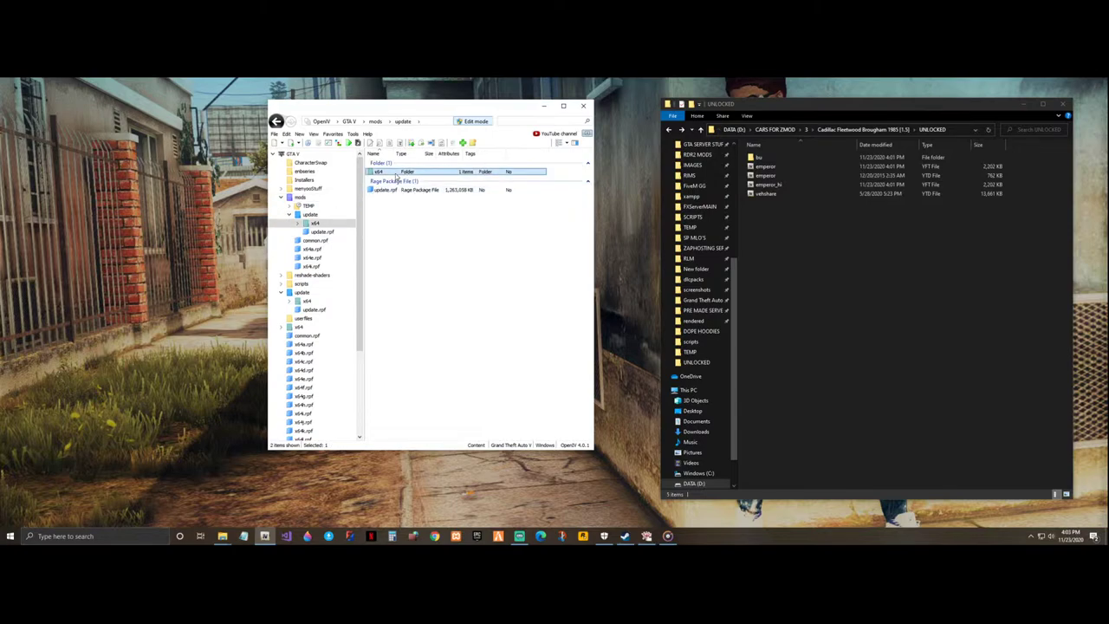
pyautogui.doubleClick(396, 172)
pyautogui.doubleClick(402, 242)
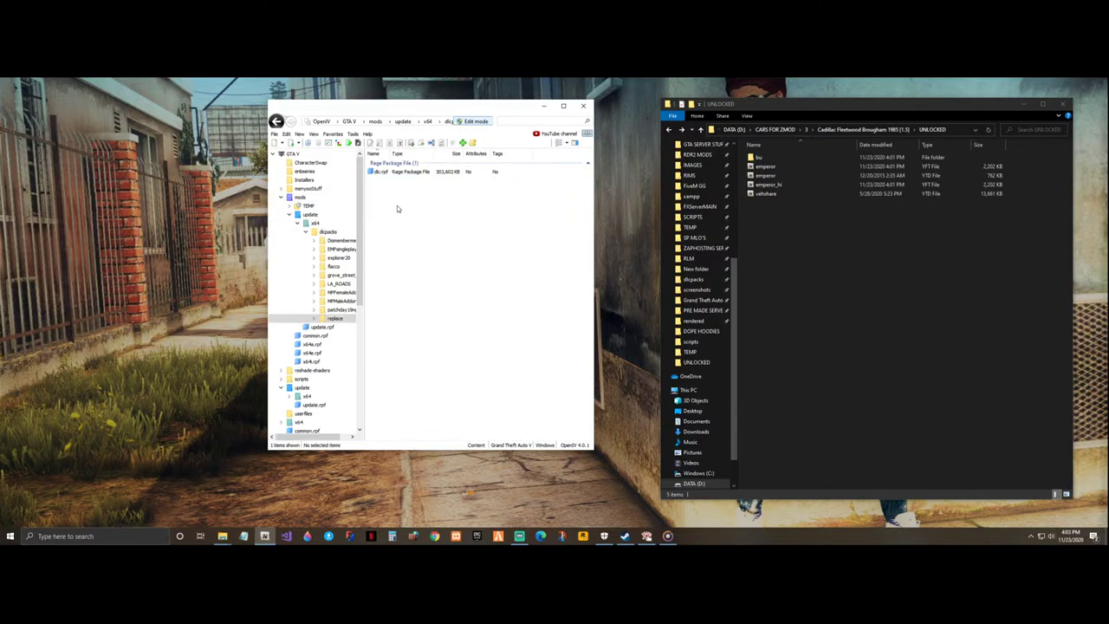
pyautogui.doubleClick(399, 171)
pyautogui.doubleClick(398, 172)
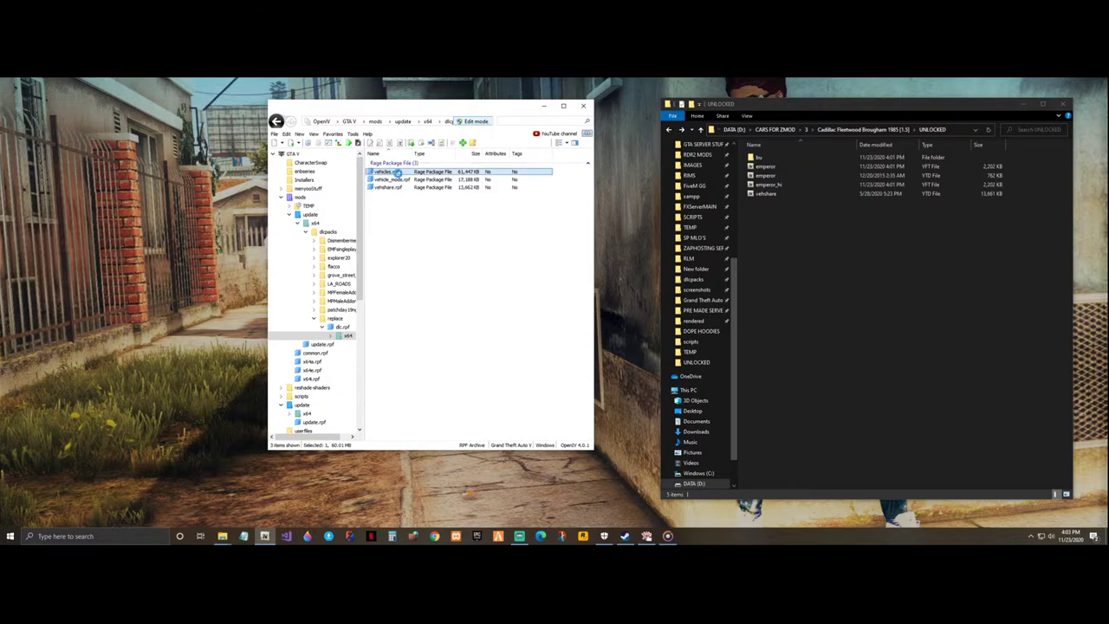
pyautogui.doubleClick(399, 176)
pyautogui.moveTo(817, 212); pyautogui.dragTo(799, 171)
pyautogui.keyDown('ctrl'); pyautogui.click(852, 195); pyautogui.keyUp('ctrl')
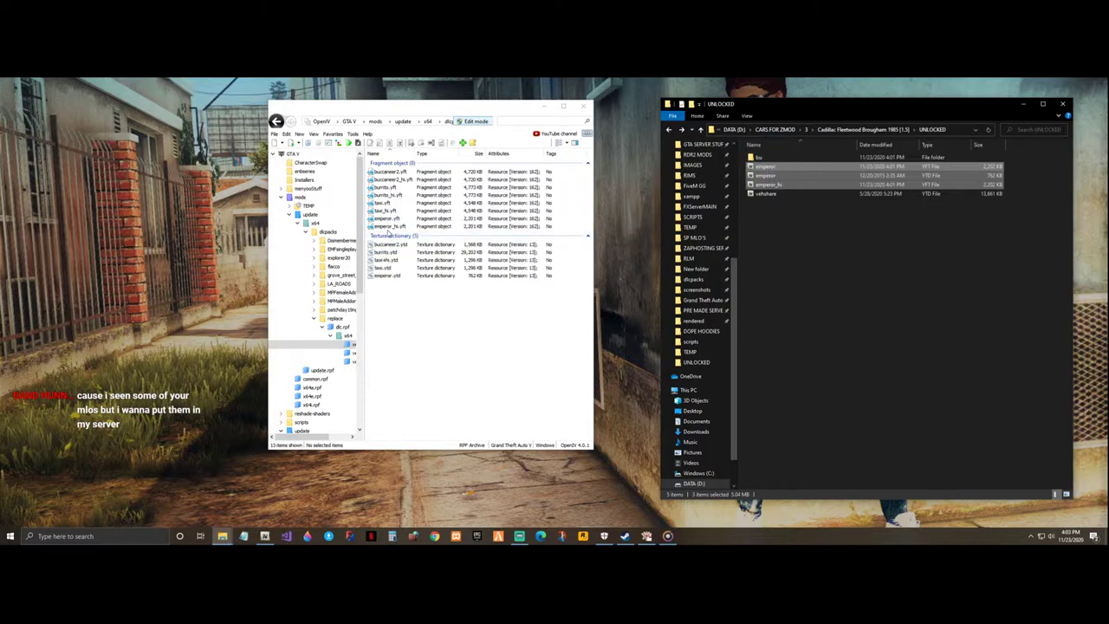
# - Open emperor_hi.yft in the model viewer and inspect the open-top body and interior from several angles
pyautogui.click(391, 226)
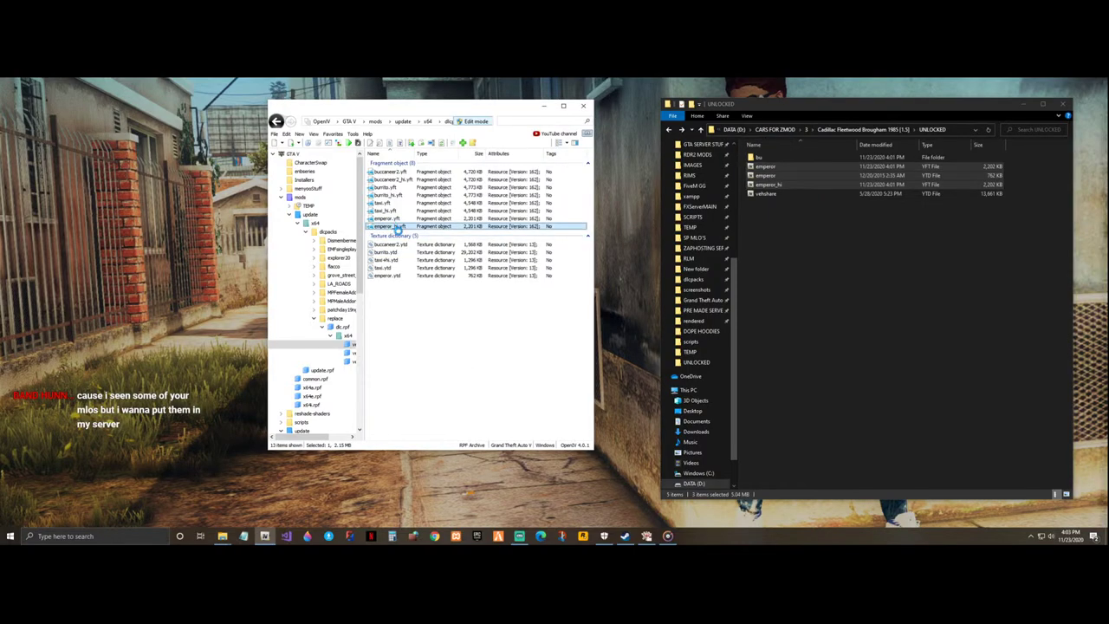
pyautogui.moveTo(396, 253); pyautogui.dragTo(364, 324)
pyautogui.scroll(5, 502, 300)
pyautogui.scroll(-4, 553, 310)
pyautogui.moveTo(552, 310); pyautogui.dragTo(382, 388)
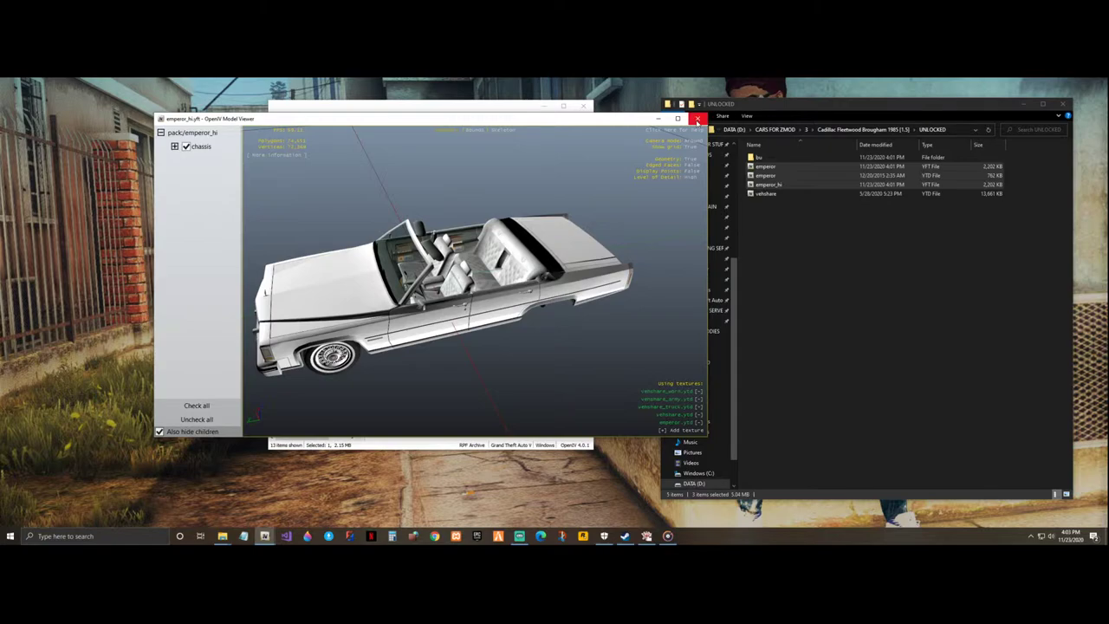
# - Close the emperor_hi.yft model viewer, close all open archives, and collapse the mods folder in the tree
pyautogui.click(697, 120)
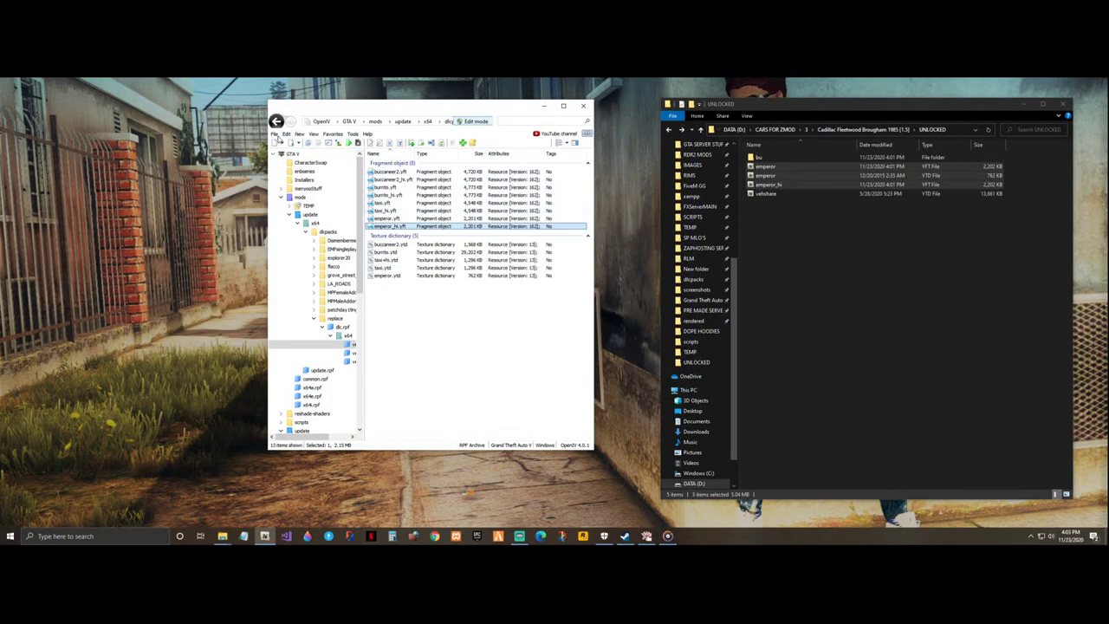
pyautogui.click(276, 134)
pyautogui.click(301, 238)
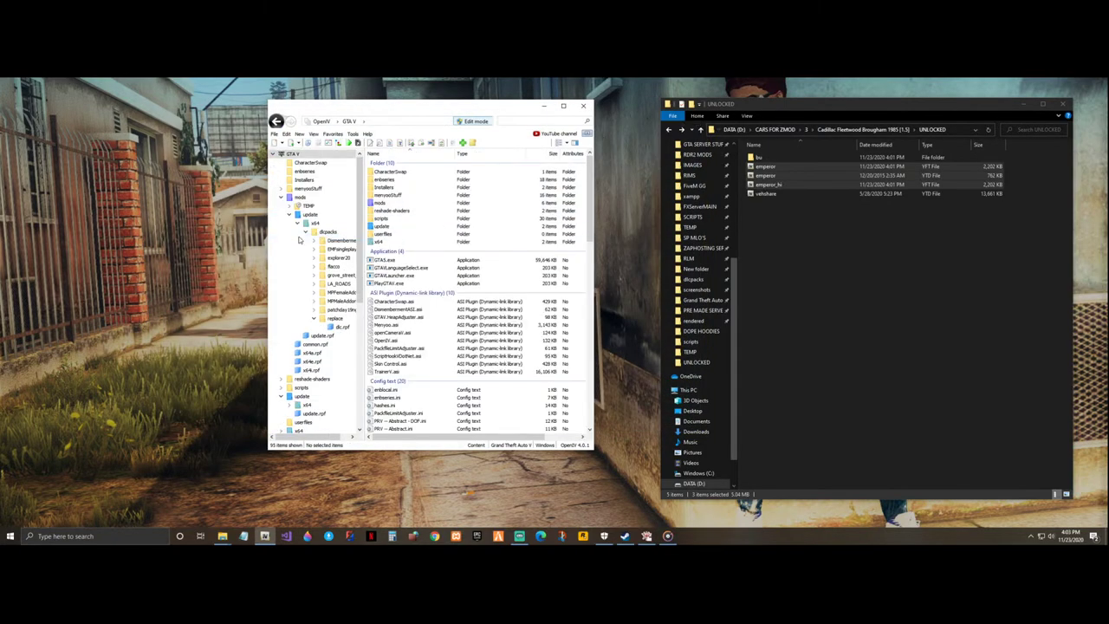
pyautogui.click(282, 198)
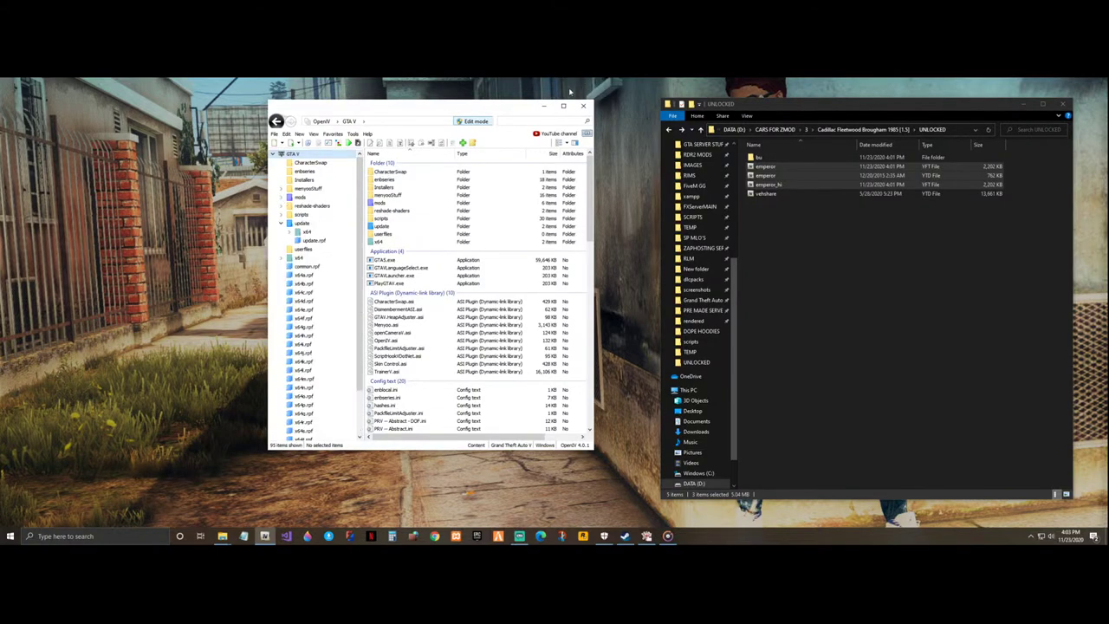
# - Turn off real-time protection in Windows Security and launch Grand Theft Auto V from the Steam library
pyautogui.click(612, 537)
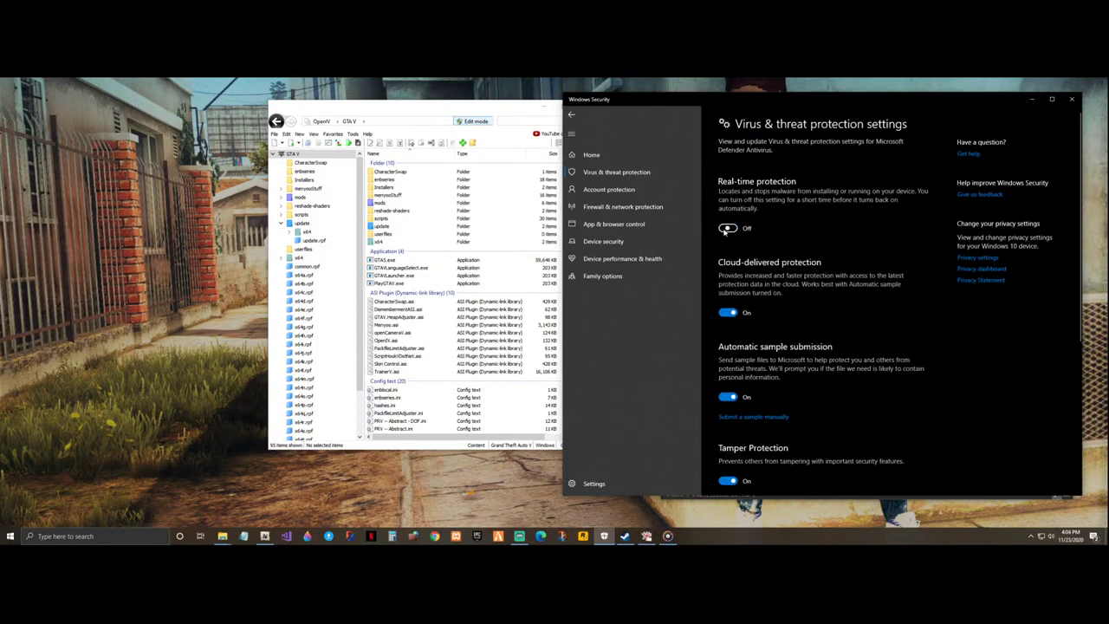
pyautogui.click(1030, 99)
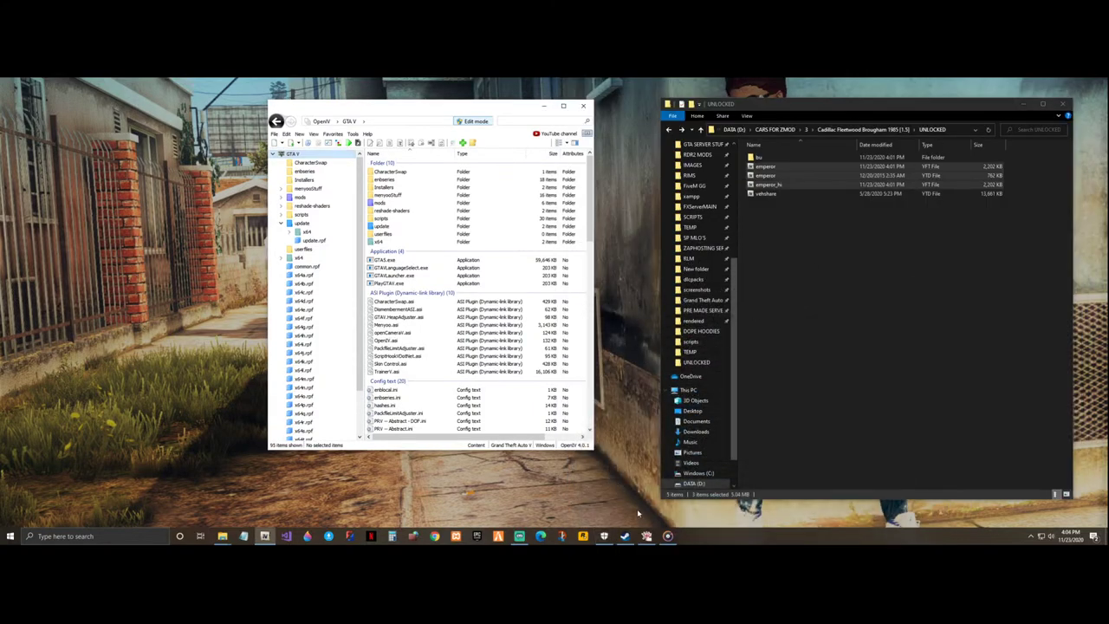
pyautogui.click(624, 535)
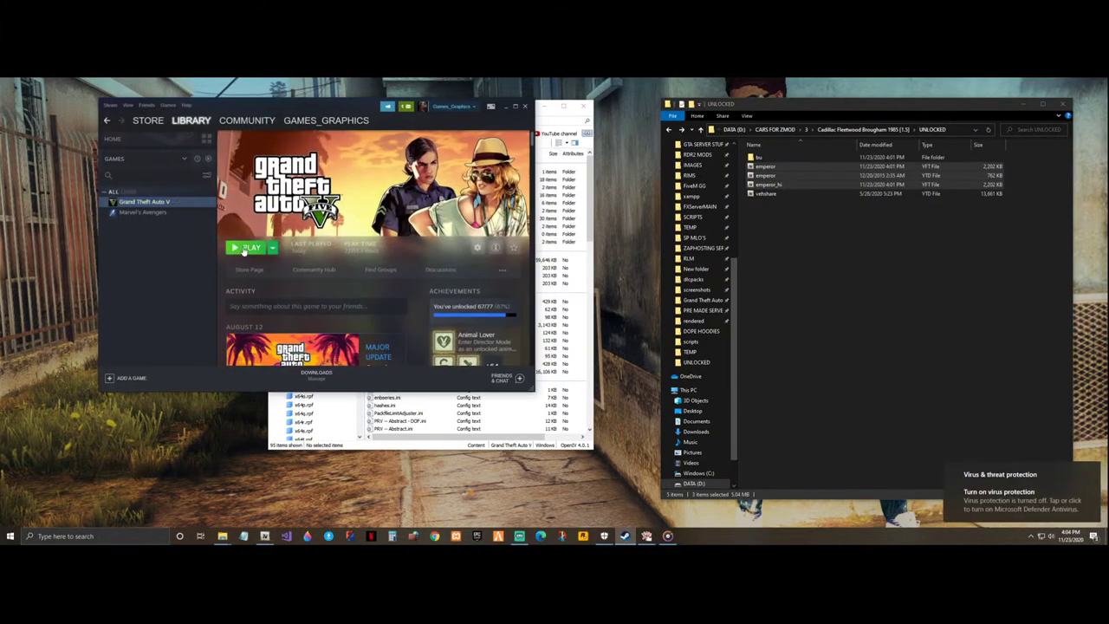
pyautogui.click(250, 248)
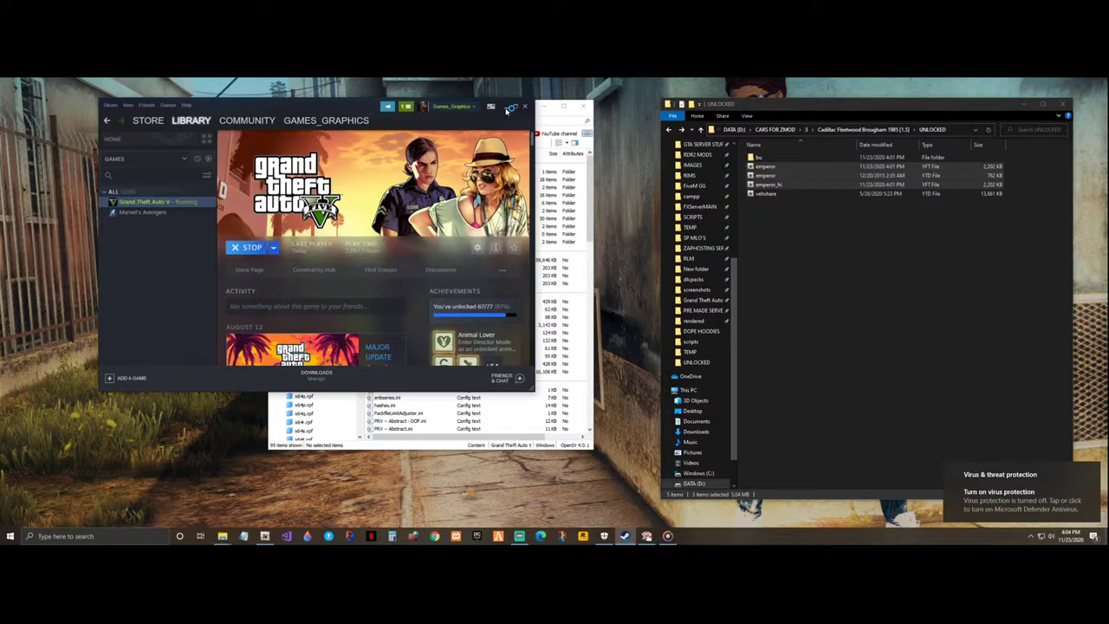
# - Minimize the Steam, OpenIV and UNLOCKED folder windows, and decline the Script Hook V update check
pyautogui.click(511, 105)
pyautogui.click(543, 106)
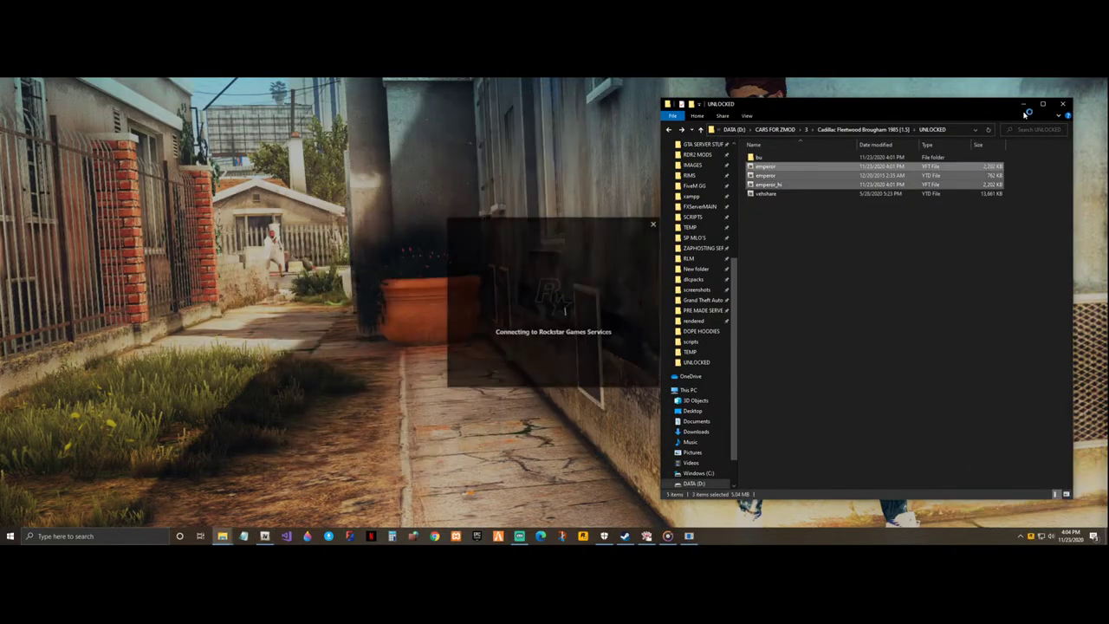
pyautogui.click(1023, 104)
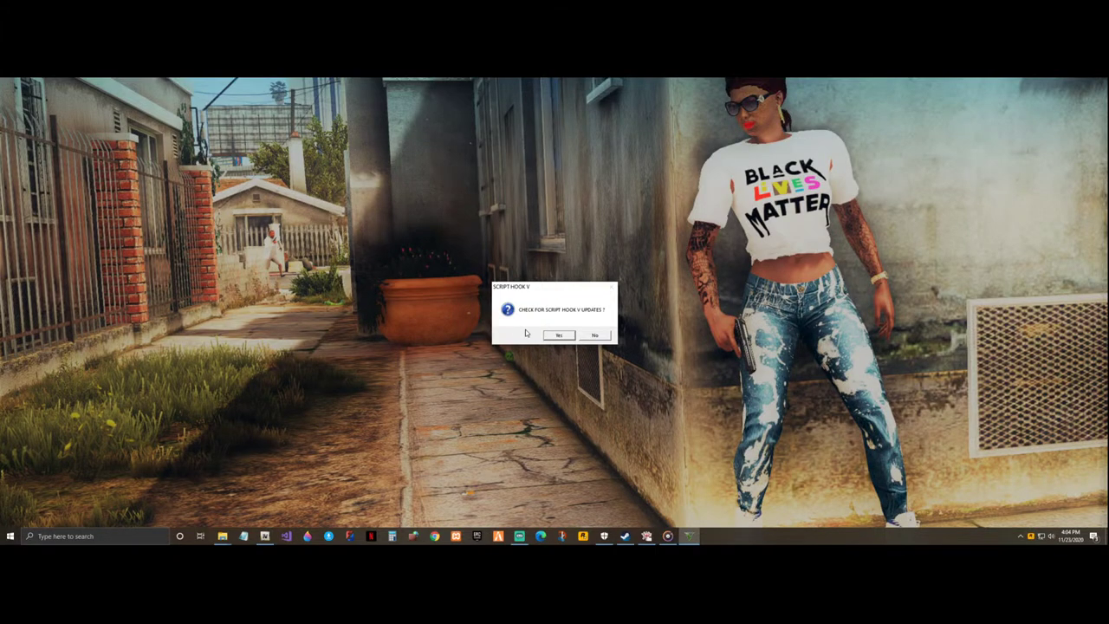
pyautogui.click(595, 335)
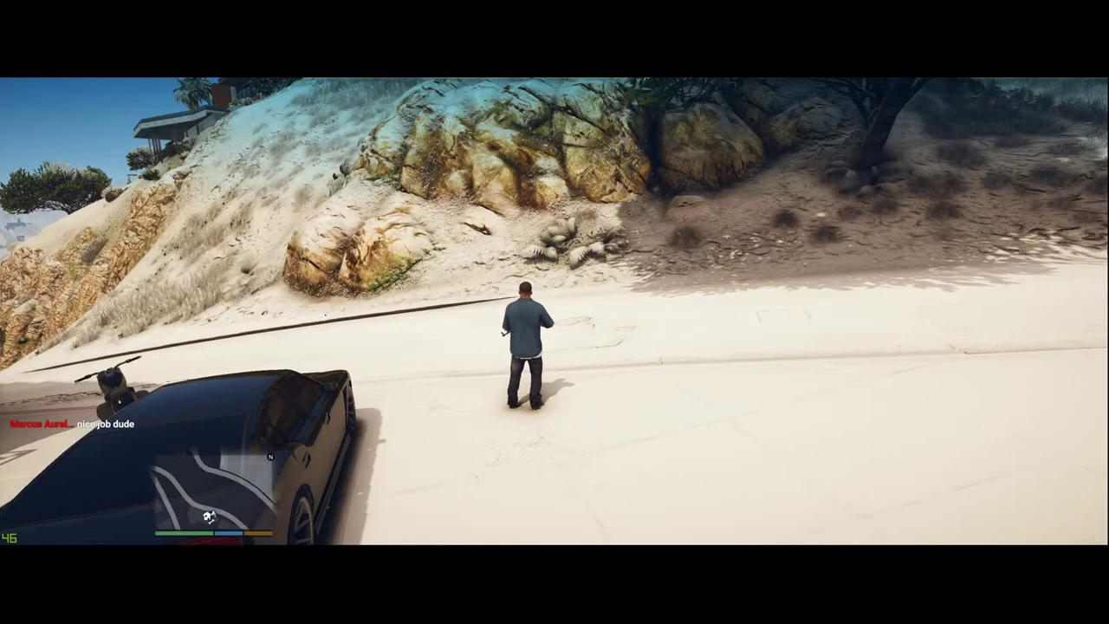
# - Set a map waypoint at Los Santos International Airport, teleport the character there, and turn him to face the camera
pyautogui.press('Escape')
pyautogui.press('Return')
pyautogui.press('Down')
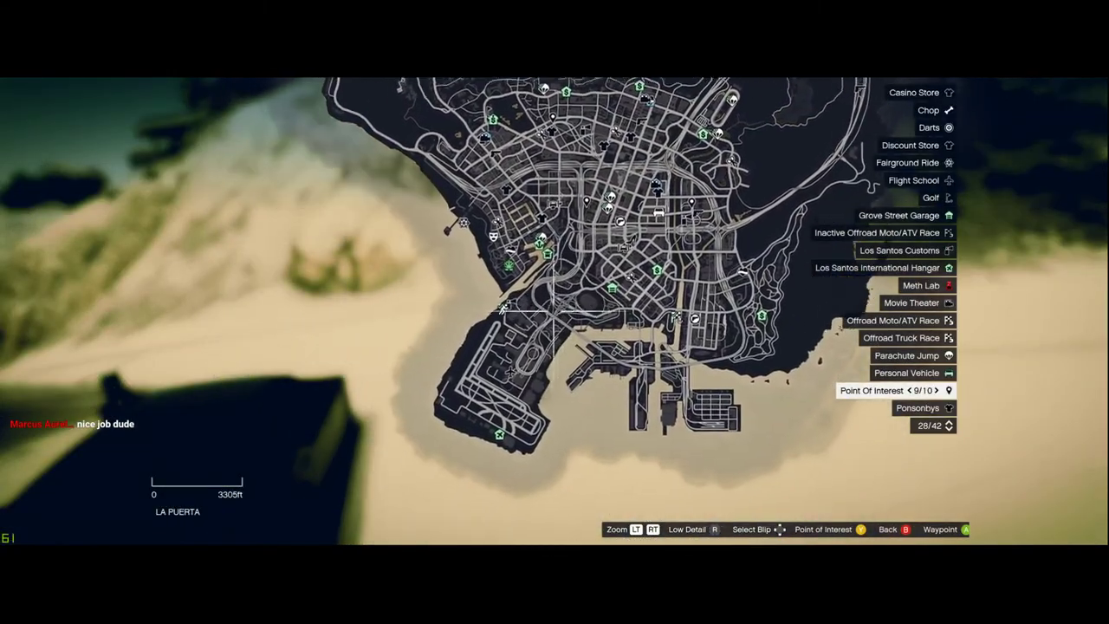
pyautogui.scroll(3, 553, 310)
pyautogui.scroll(4, 554, 310)
pyautogui.press('Return')
pyautogui.press('Escape')
pyautogui.press('Escape')
pyautogui.press('F4')
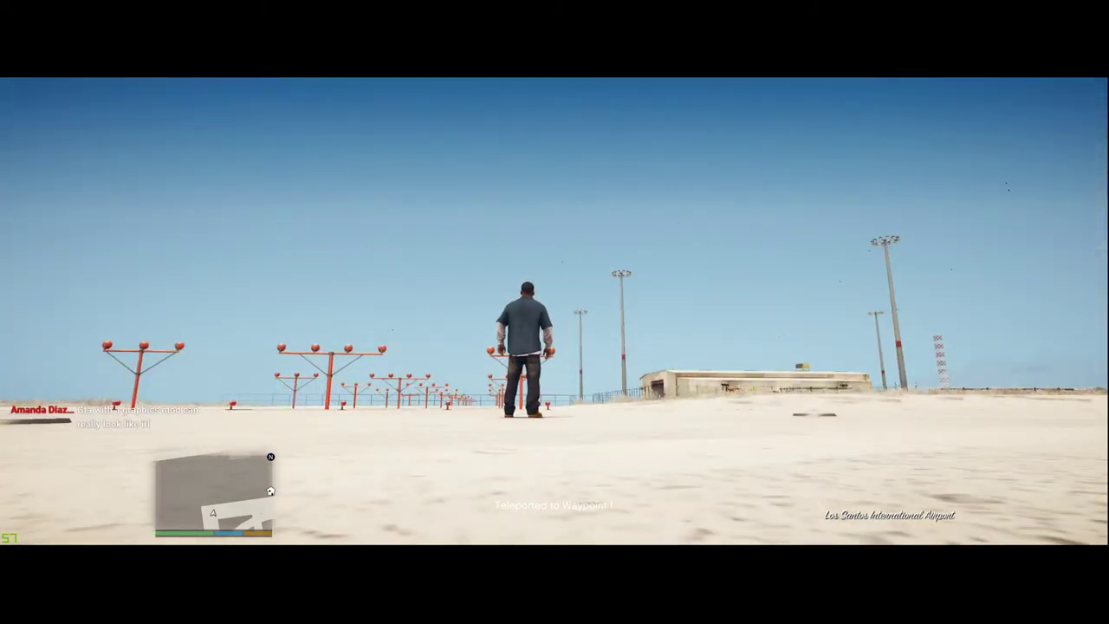
pyautogui.press('d')
pyautogui.press('s')
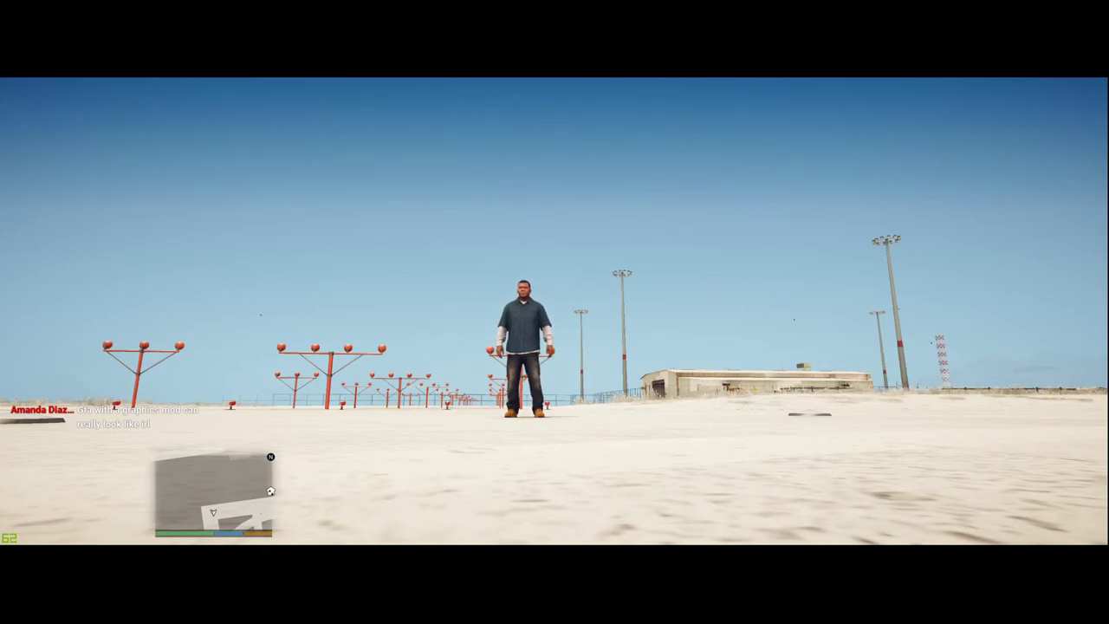
# - Open the Sedans category in the trainer's vehicle spawning options
pyautogui.press('F3')
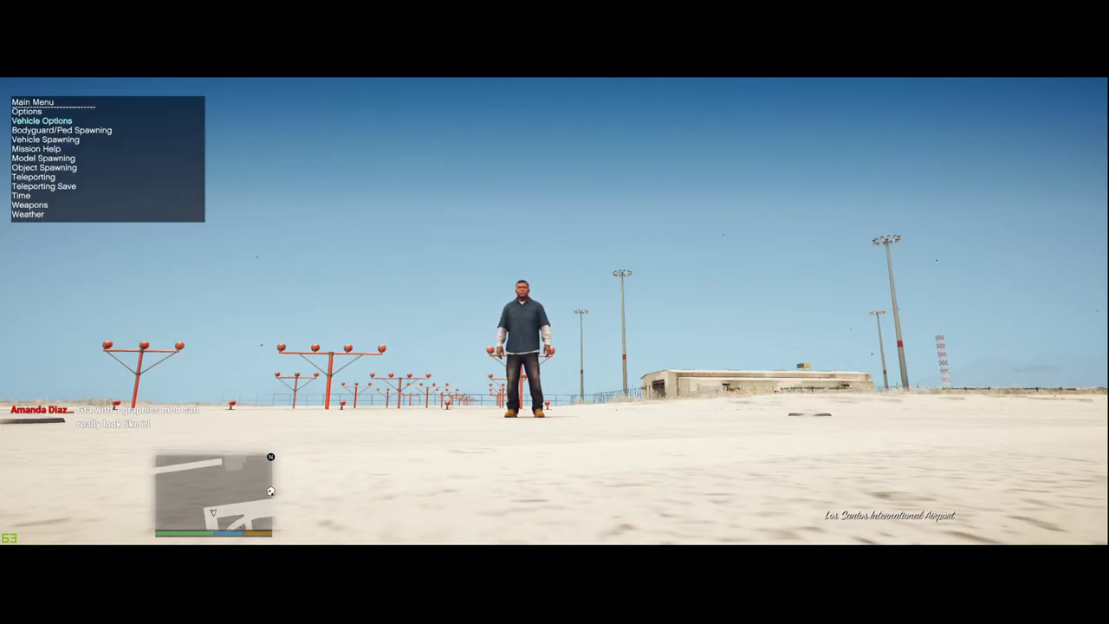
pyautogui.press('Down')
pyautogui.press('Down')
pyautogui.press('Down')
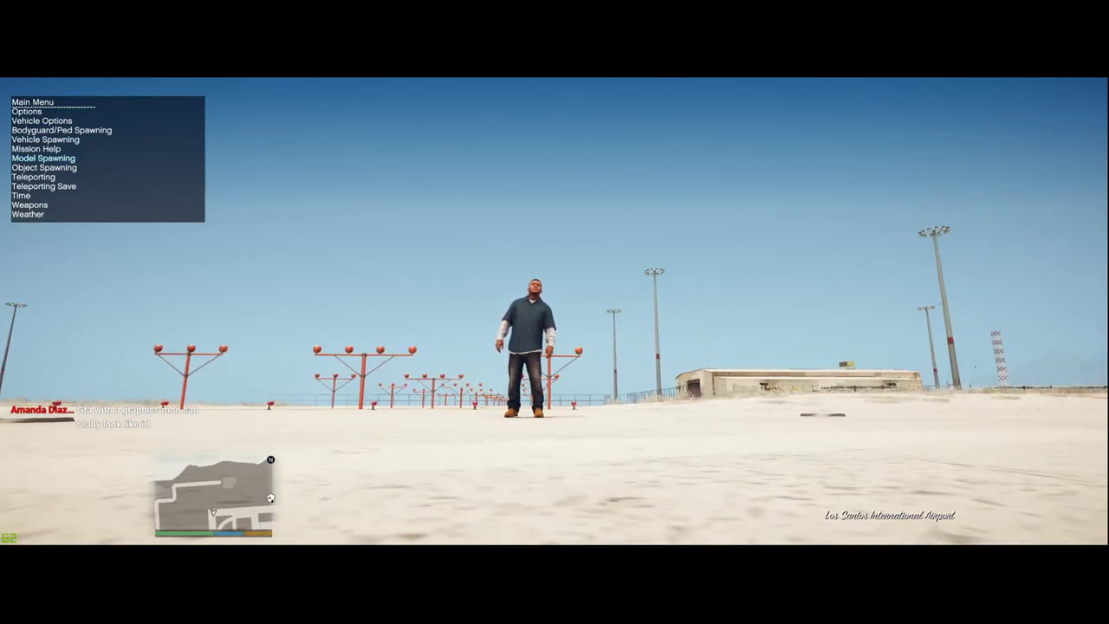
pyautogui.press('Up')
pyautogui.press('Return')
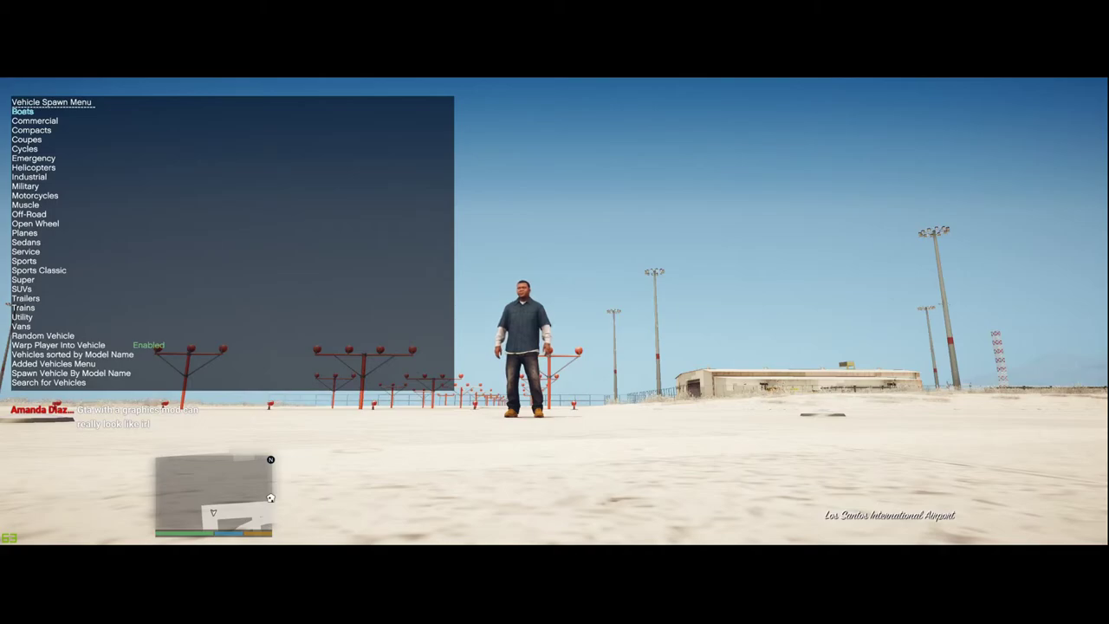
pyautogui.press('Down')
pyautogui.press('Down')
pyautogui.press('Down')
pyautogui.press('Down')
pyautogui.press('Down')
pyautogui.press('Down')
pyautogui.press('Down')
pyautogui.press('Down')
pyautogui.press('Down')
pyautogui.press('Down')
pyautogui.press('Down')
pyautogui.press('Return')
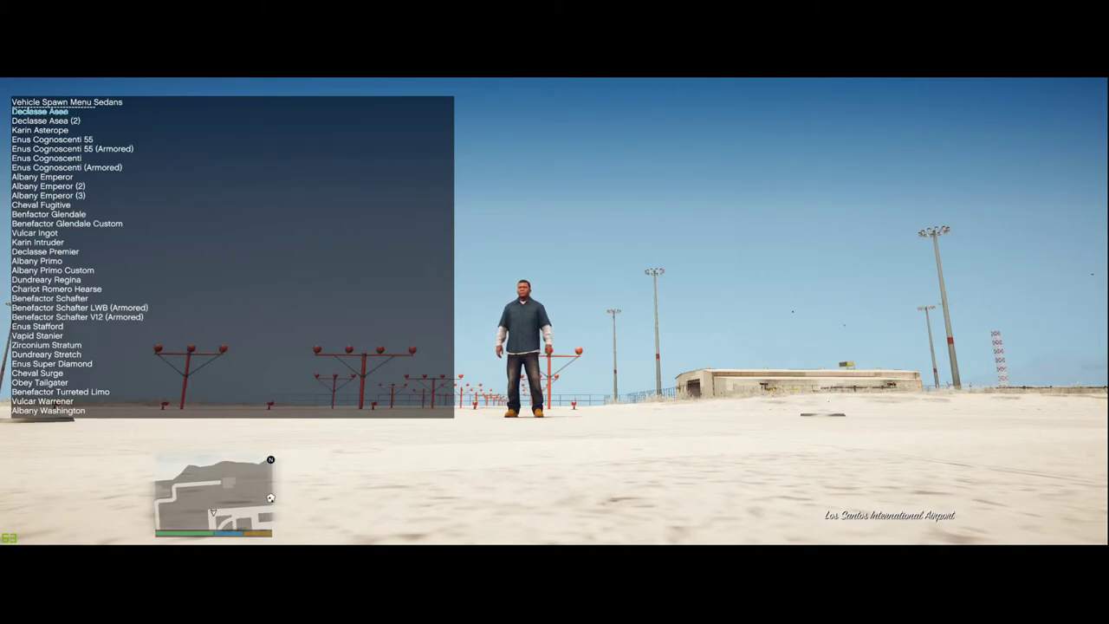
# - Spawn the Albany Emperor on the airport runway and close the trainer
pyautogui.press('Down')
pyautogui.press('Down')
pyautogui.press('Down')
pyautogui.press('Down')
pyautogui.press('Down')
pyautogui.press('Down')
pyautogui.press('Down')
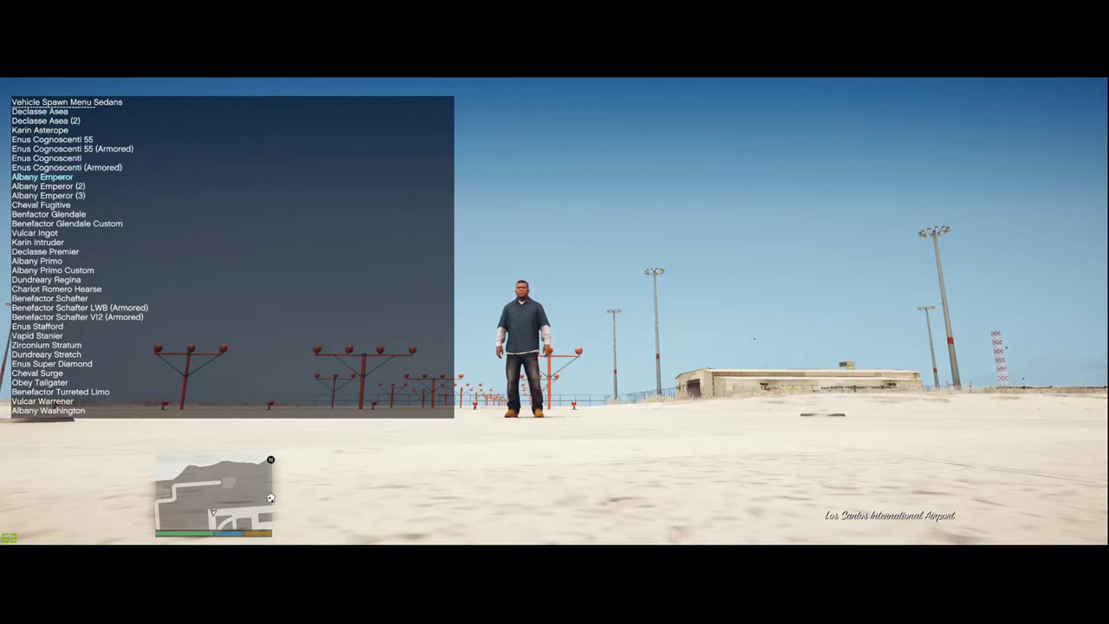
pyautogui.press('Return')
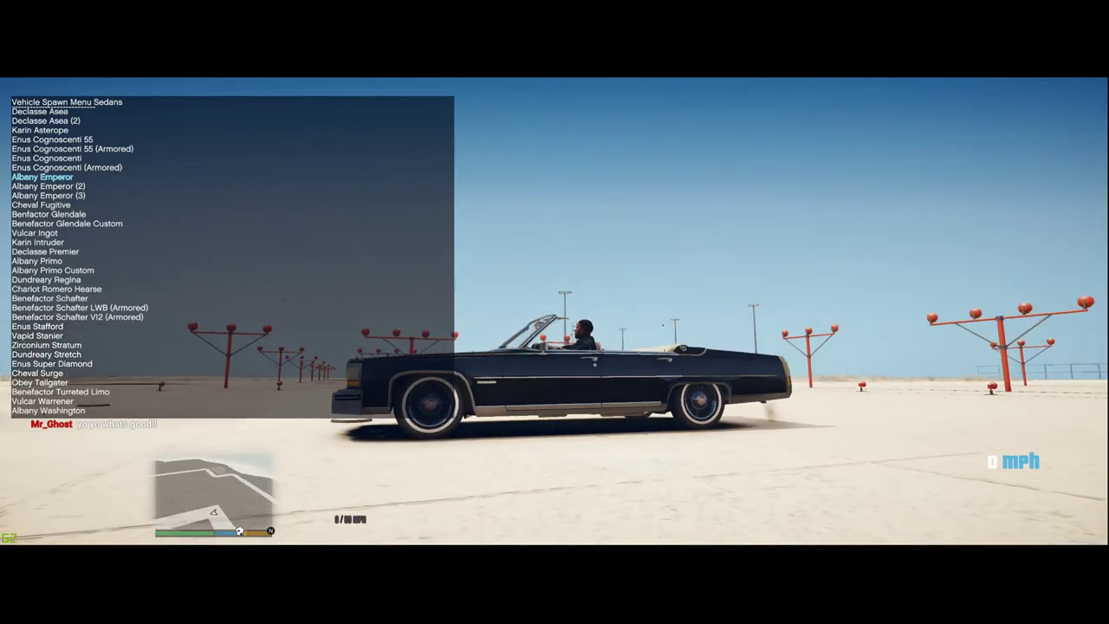
pyautogui.press('BackSpace')
pyautogui.press('BackSpace')
pyautogui.press('BackSpace')
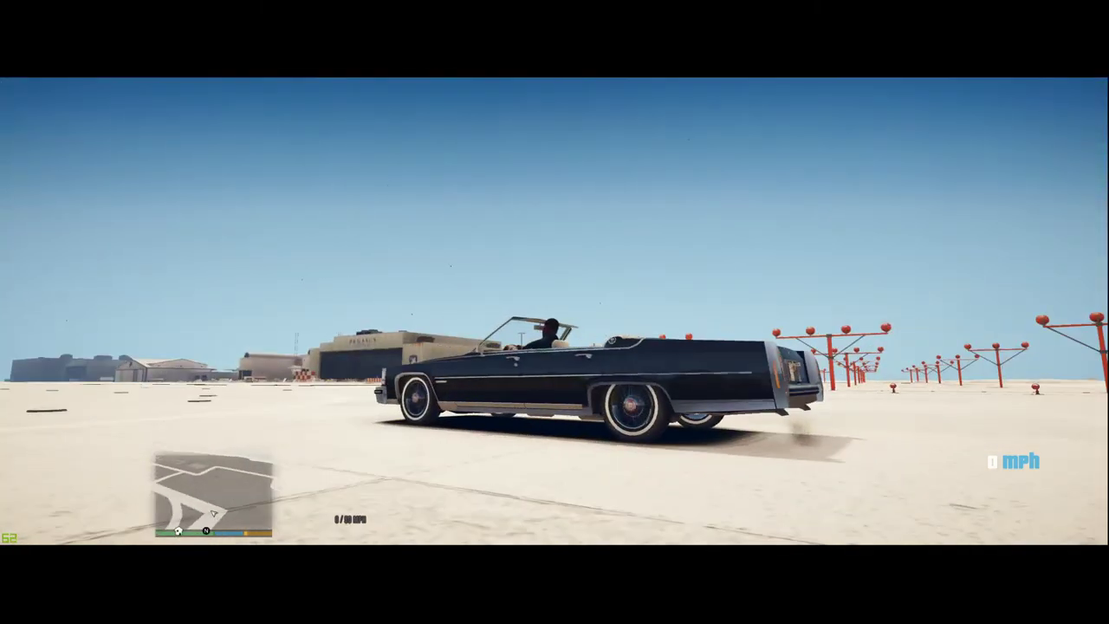
# - Get out of the Emperor, view the open-top body from outside, and get back in
pyautogui.press('f')
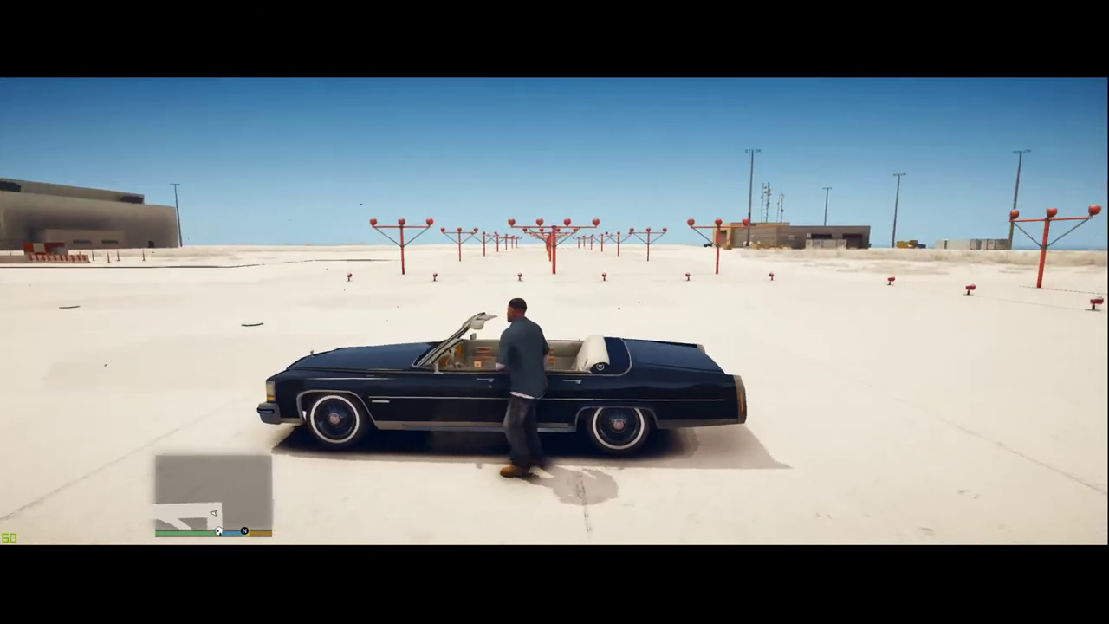
pyautogui.press('s')
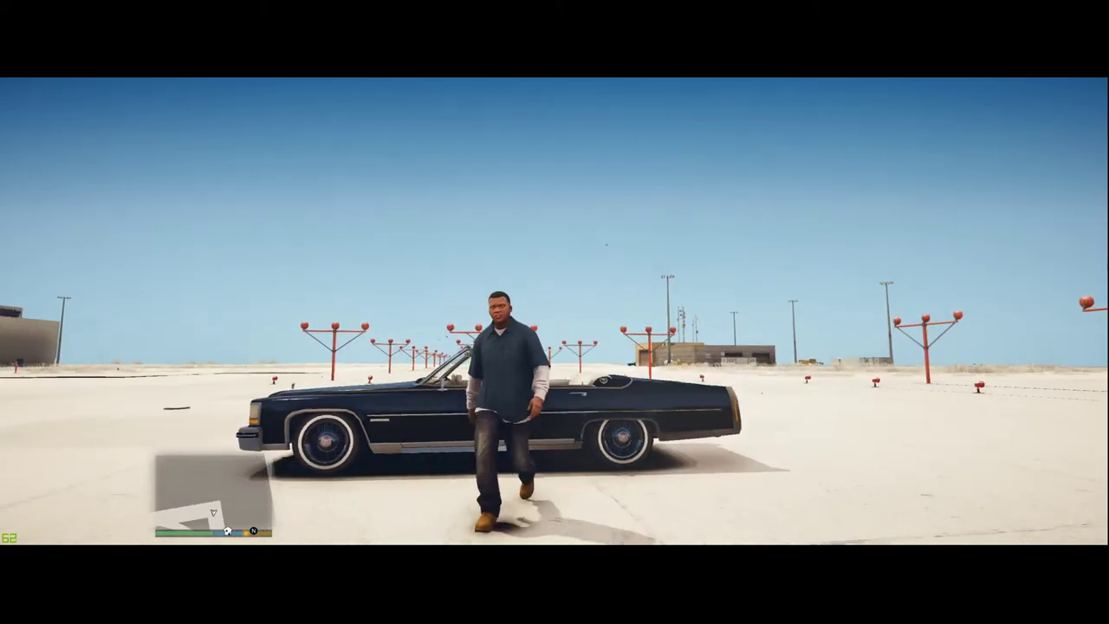
pyautogui.press('w')
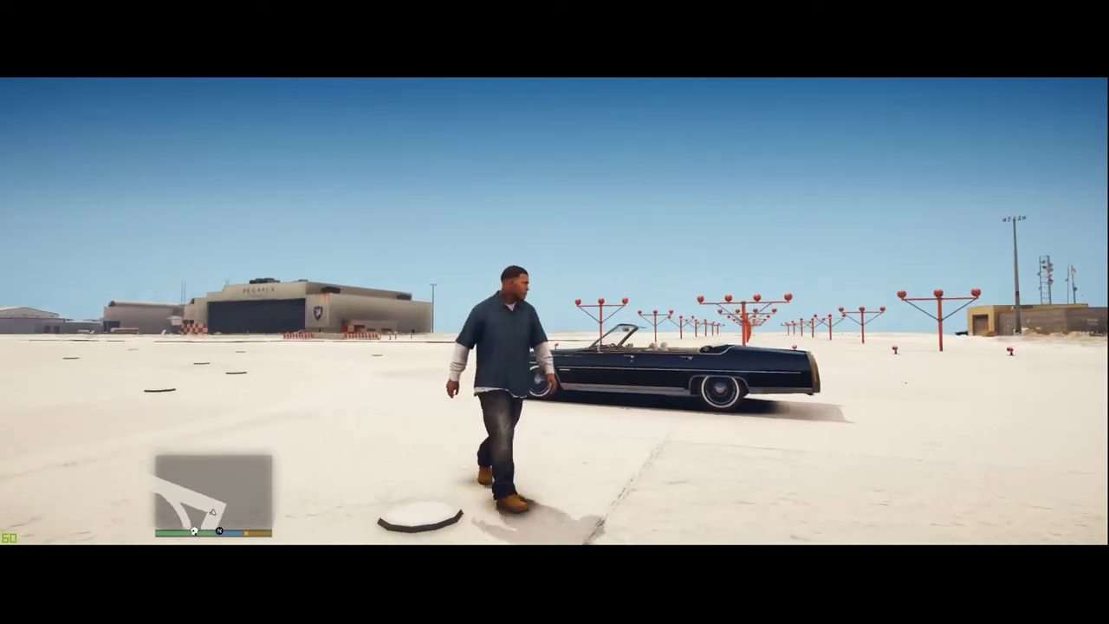
pyautogui.press('f')
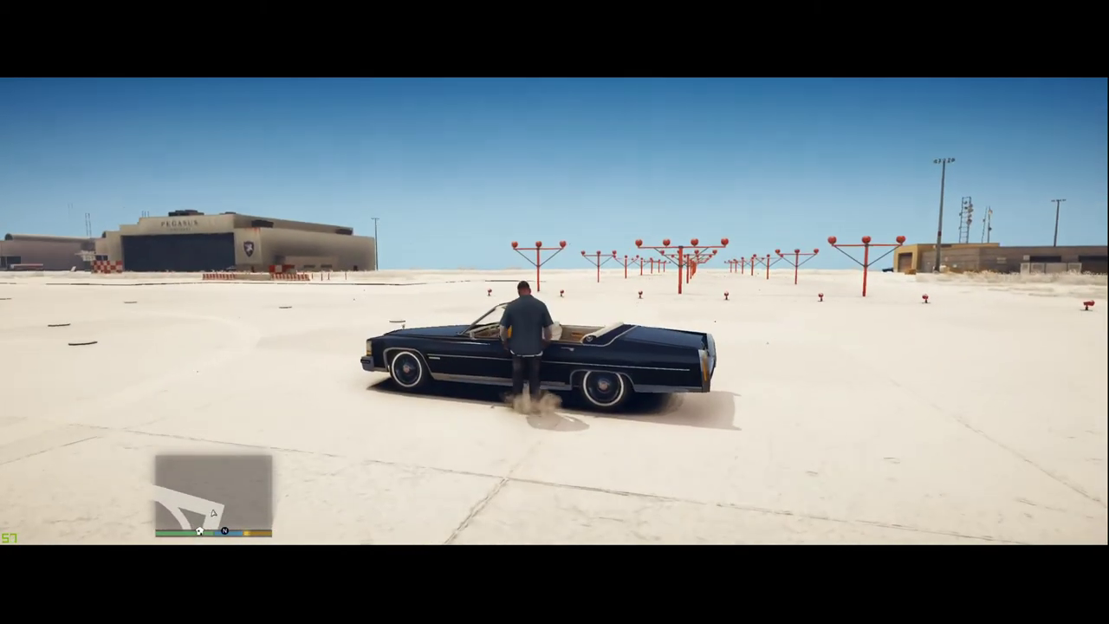
# - Open the trainer's bodyguard and ped spawning options and check the selectable models
pyautogui.press('F3')
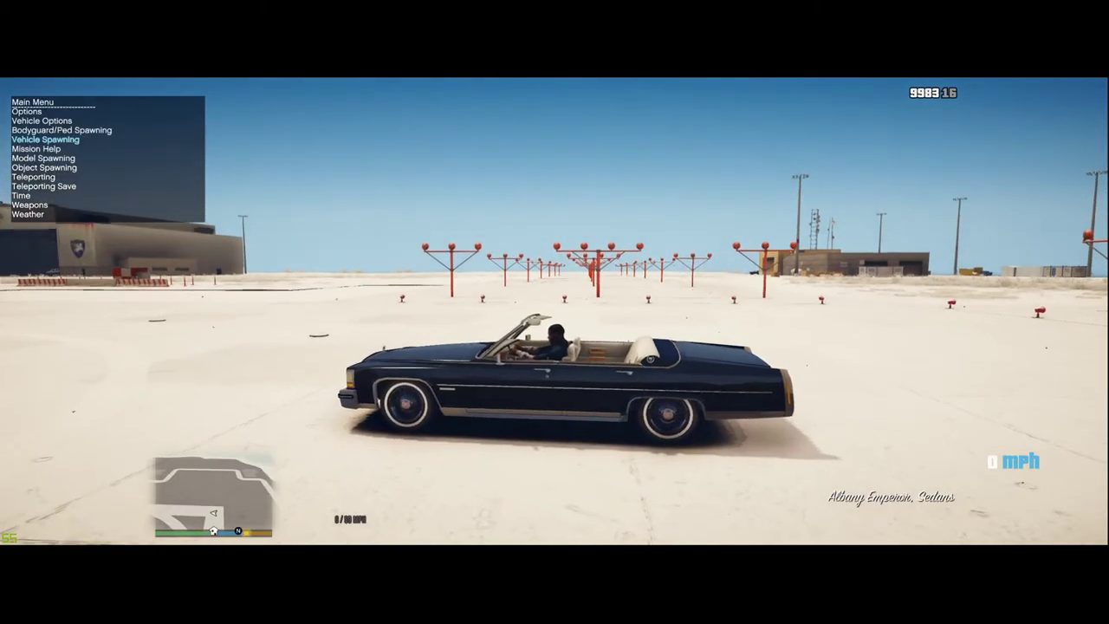
pyautogui.press('Up')
pyautogui.press('Return')
pyautogui.press('Return')
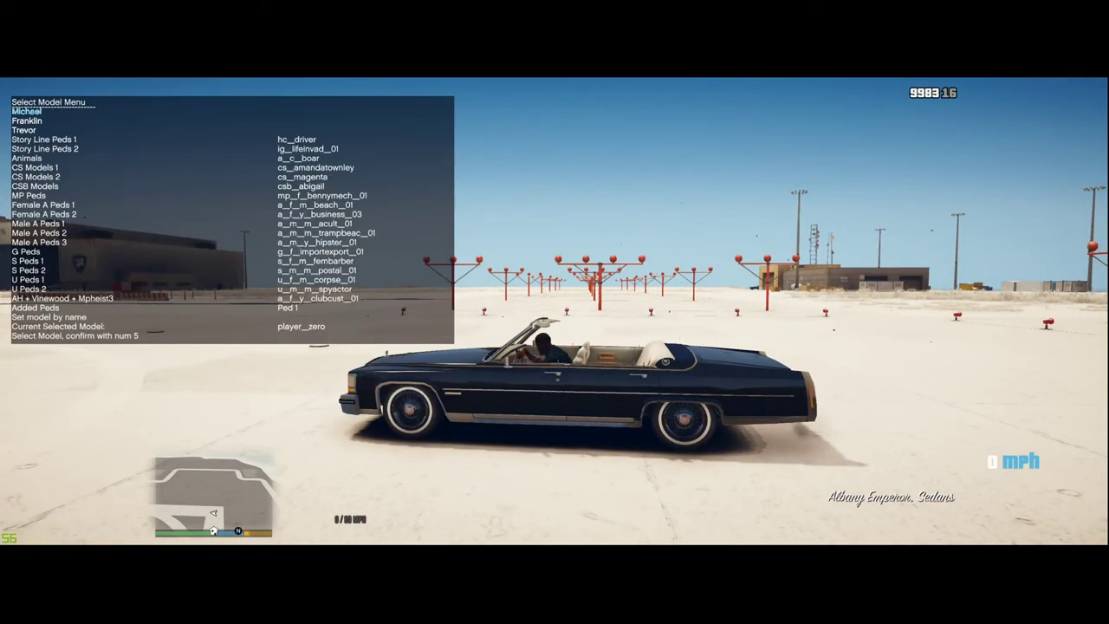
pyautogui.press('BackSpace')
# - Spawn three Michael bodyguards next to the car as passengers and close the trainer
pyautogui.press('Down')
pyautogui.press('Down')
pyautogui.press('Down')
pyautogui.press('Down')
pyautogui.press('Down')
pyautogui.press('Down')
pyautogui.press('Down')
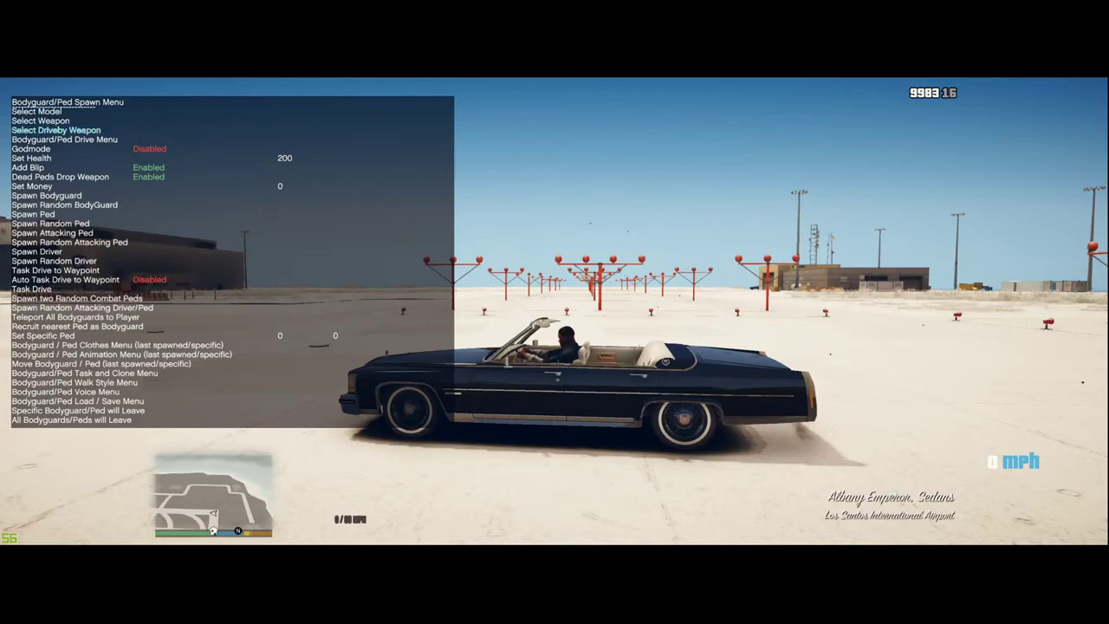
pyautogui.press('Down')
pyautogui.press('Down')
pyautogui.press('Return')
pyautogui.press('Return')
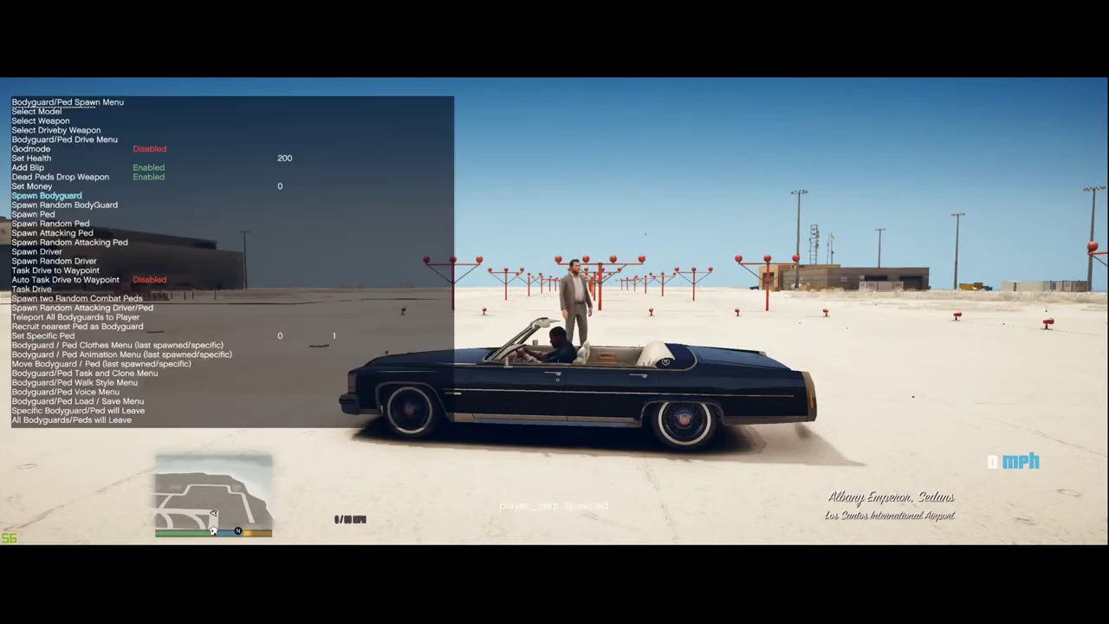
pyautogui.press('BackSpace')
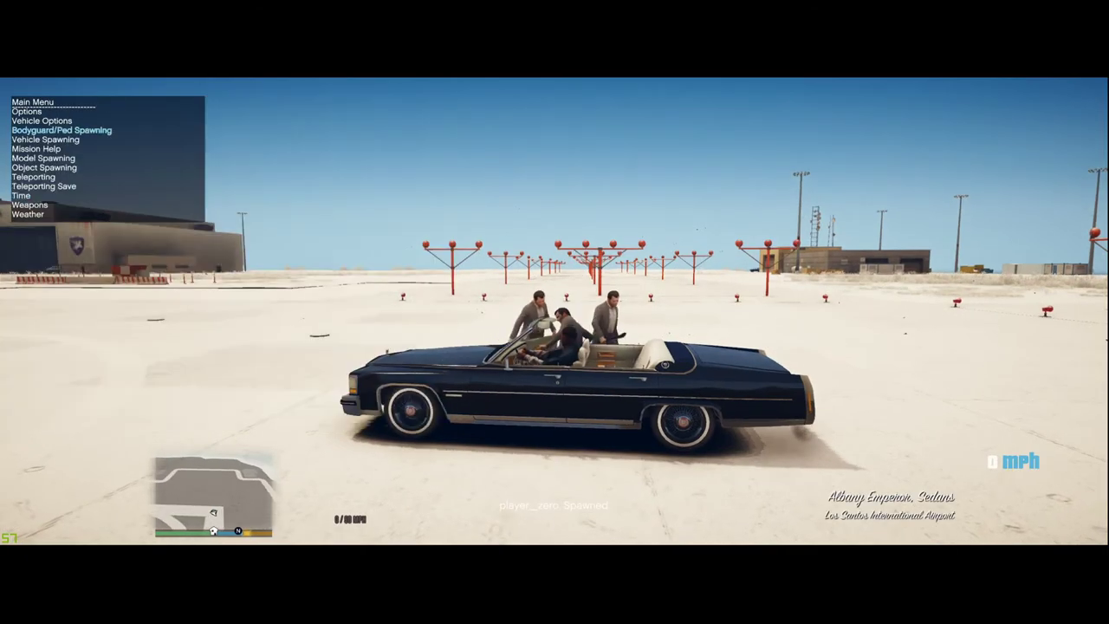
pyautogui.press('BackSpace')
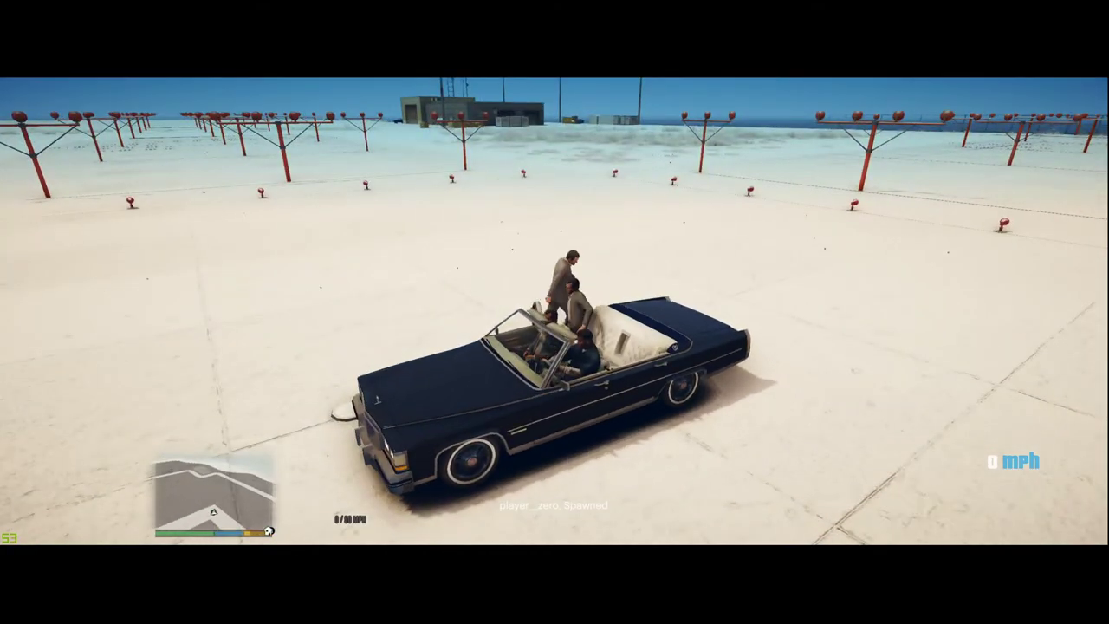
# - Test-drive the Emperor around the airport with the bodyguards aboard, checking how the passengers sit in the open body
pyautogui.press('w')
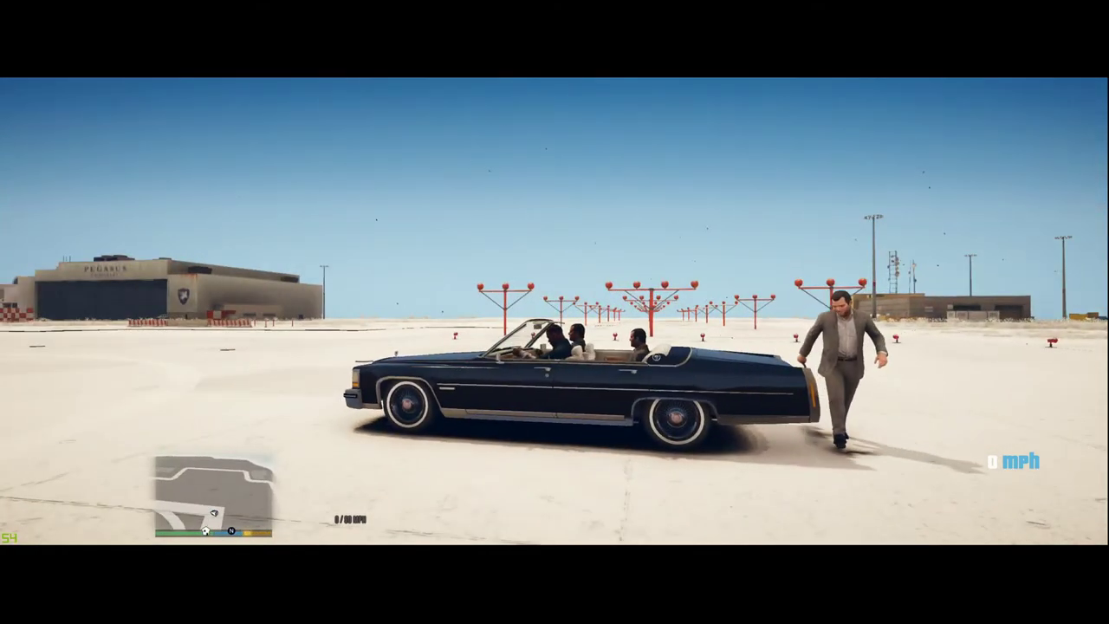
pyautogui.press('f')
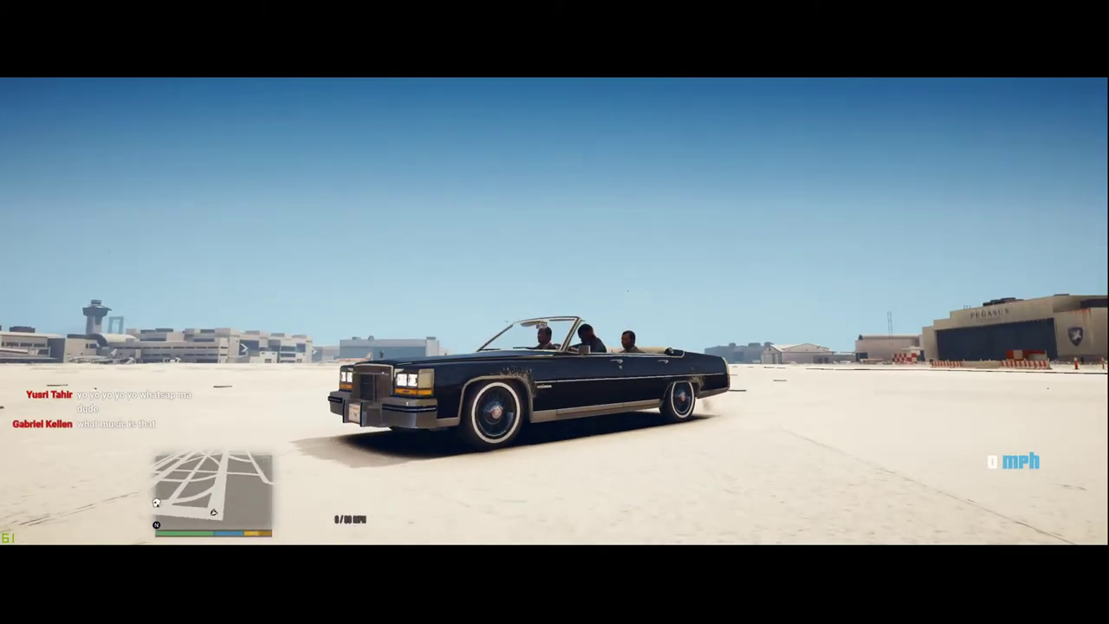
# - Quit Grand Theft Auto V through its pause options and switch back to OpenIV
pyautogui.press('Escape')
pyautogui.press('e')
pyautogui.press('e')
pyautogui.press('e')
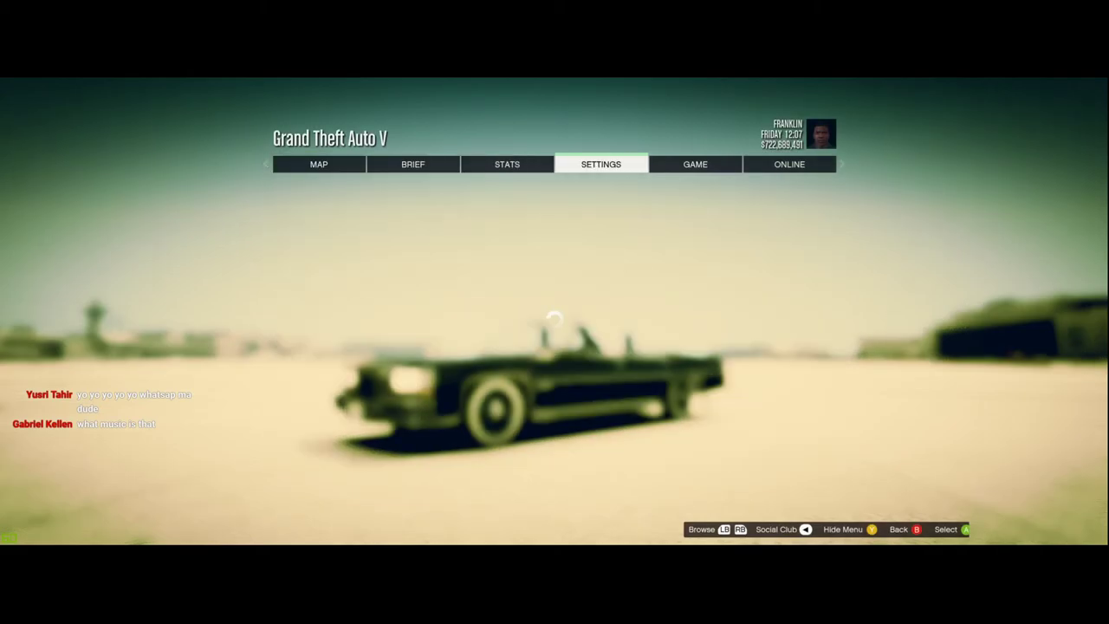
pyautogui.press('Return')
pyautogui.press('Up')
pyautogui.press('Return')
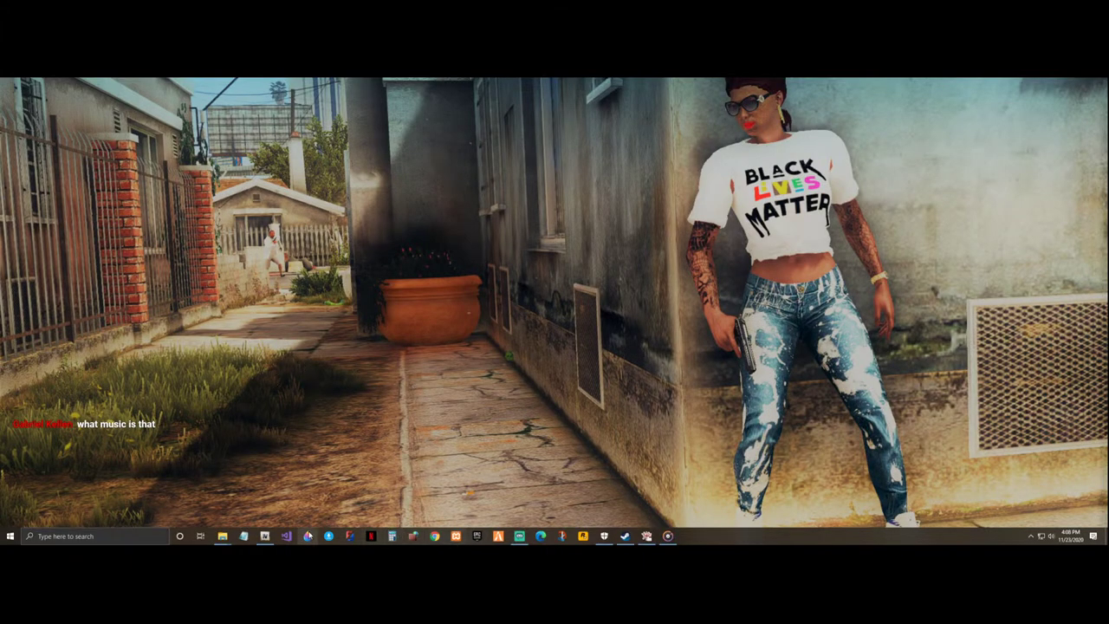
pyautogui.click(264, 535)
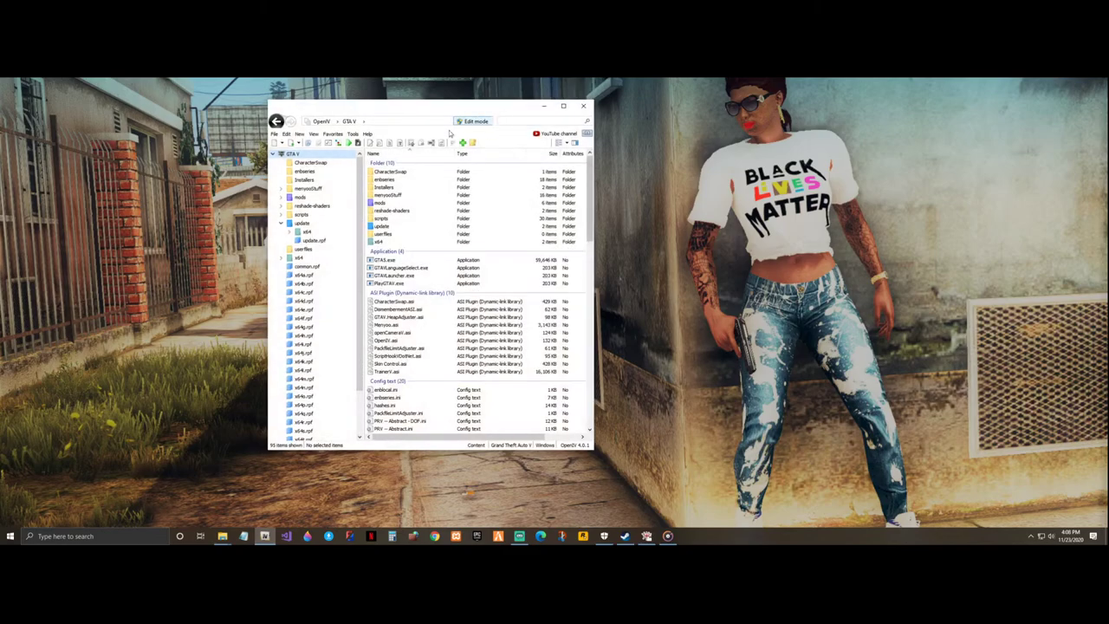
# - Open the TEMP folder inside the game's mods folder in OpenIV
pyautogui.moveTo(401, 111); pyautogui.dragTo(355, 117)
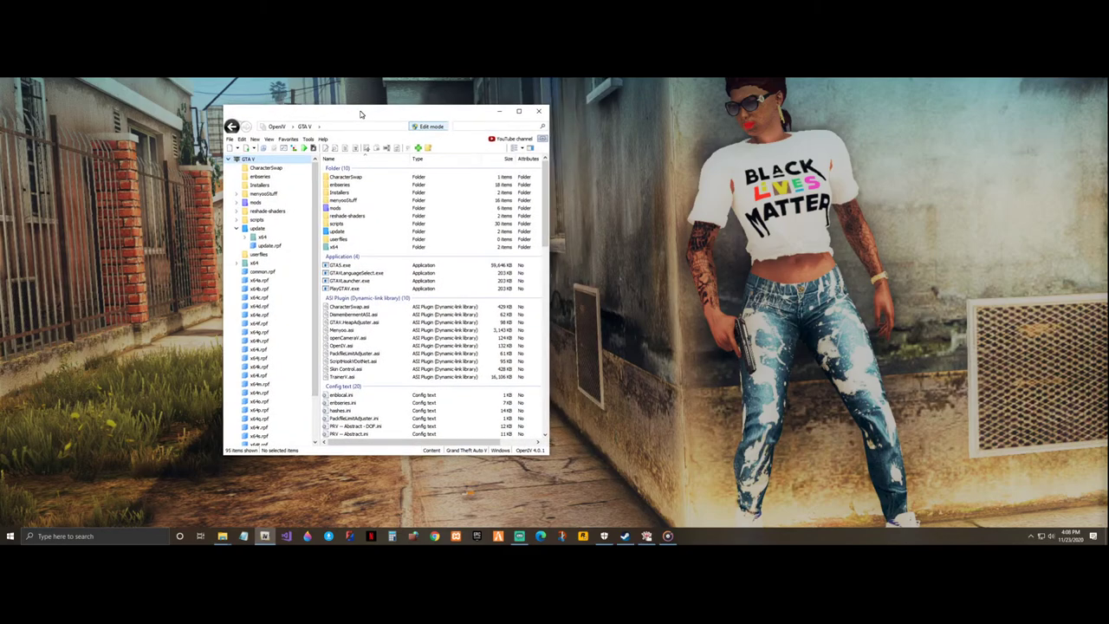
pyautogui.doubleClick(350, 209)
pyautogui.doubleClick(357, 179)
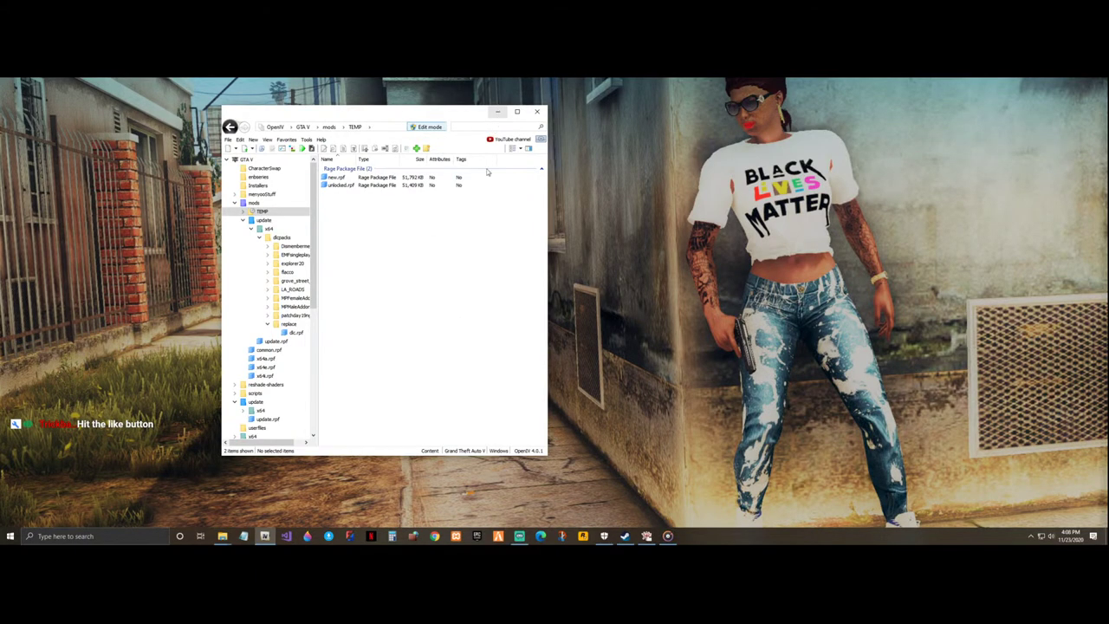
pyautogui.moveTo(479, 115); pyautogui.dragTo(406, 122)
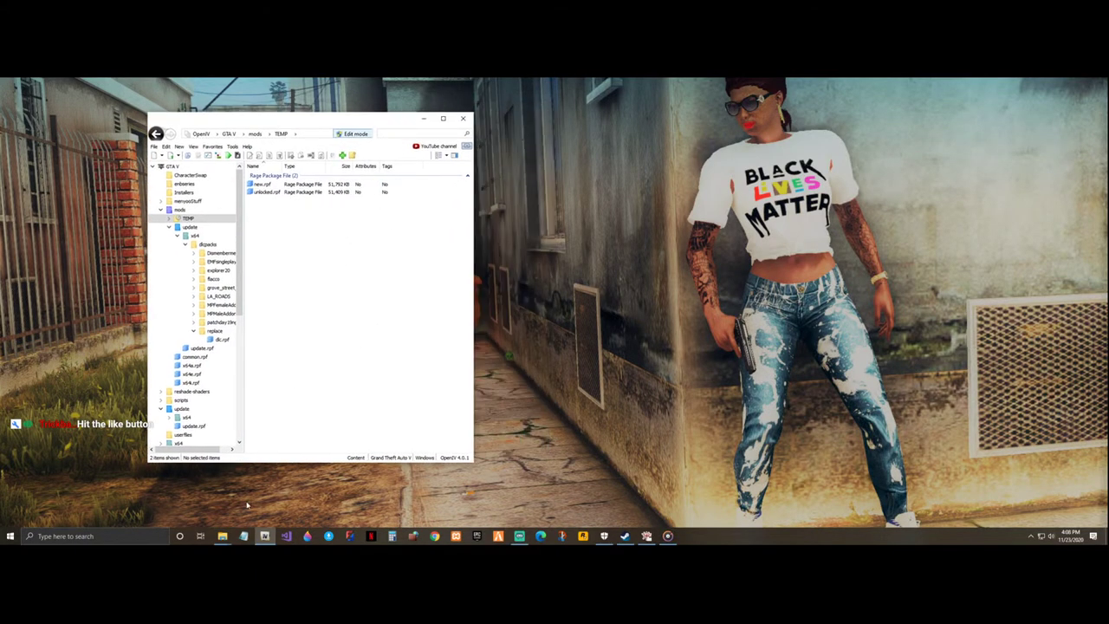
pyautogui.click(352, 156)
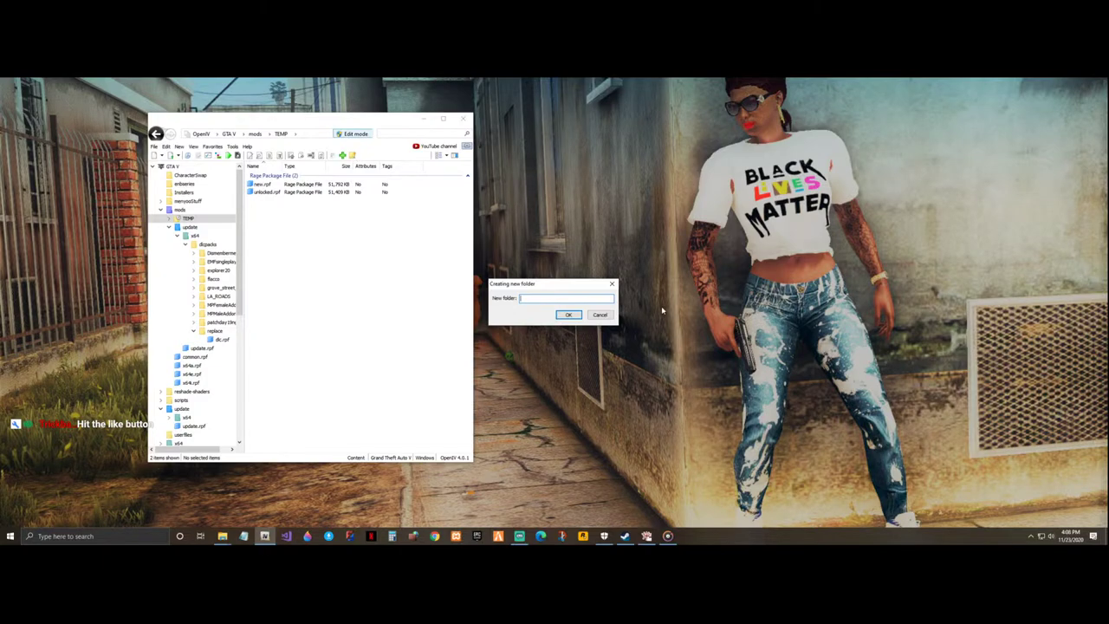
pyautogui.press('Escape')
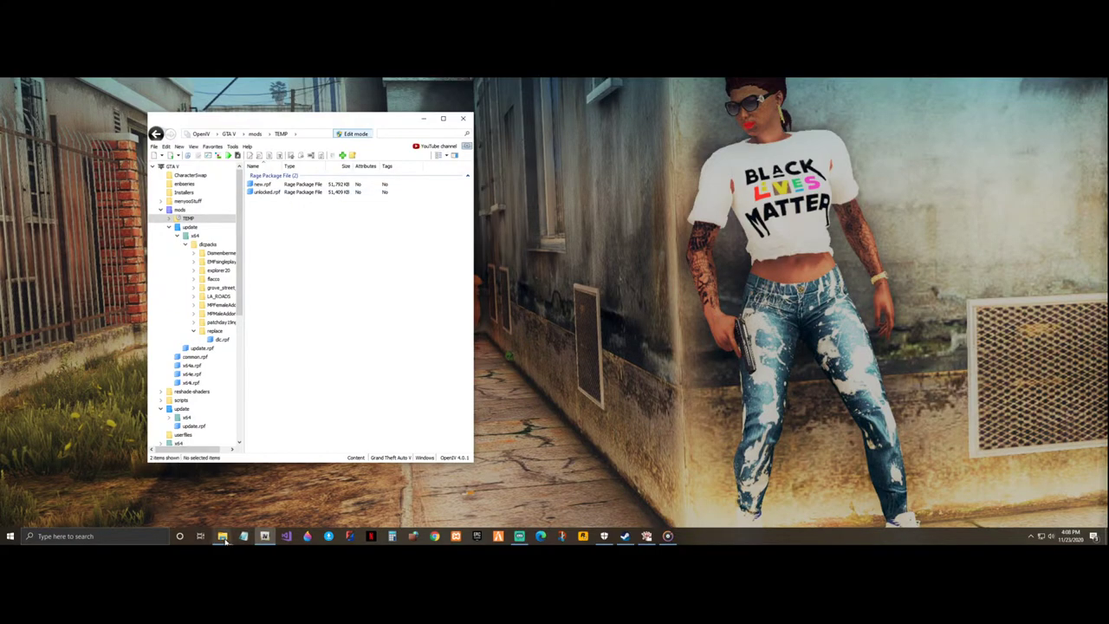
# - Copy the RIMS folder from the TUT backup's TEMP BU\TEMP folder in File Explorer into OpenIV's mods\TEMP folder
pyautogui.moveTo(227, 534)
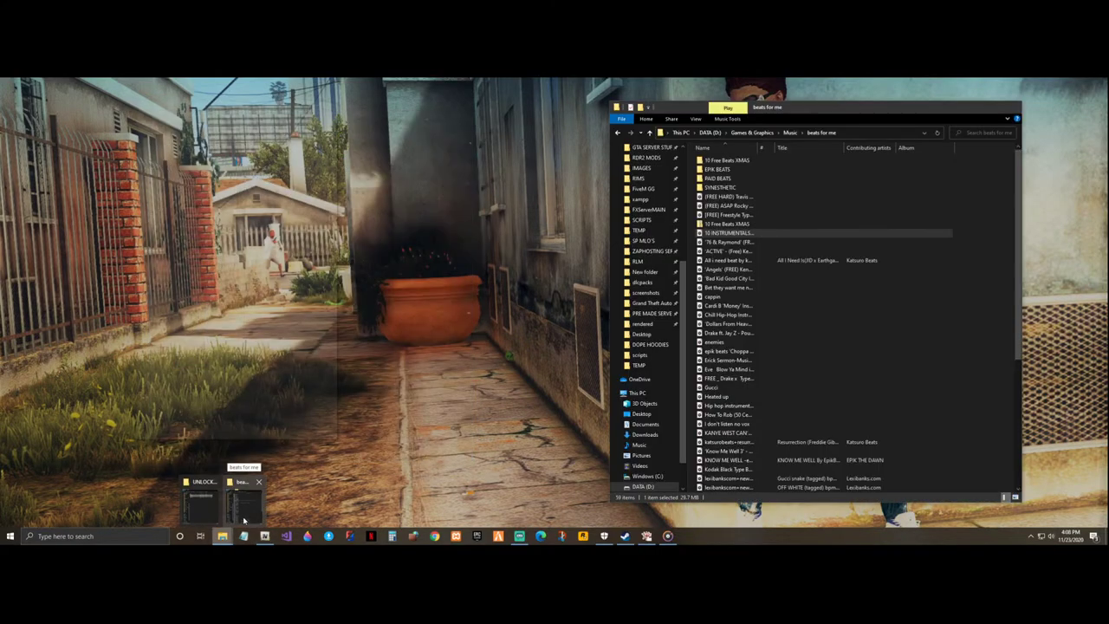
pyautogui.click(243, 520)
pyautogui.scroll(-3, 473, 216)
pyautogui.scroll(2, 669, 261)
pyautogui.scroll(4, 671, 271)
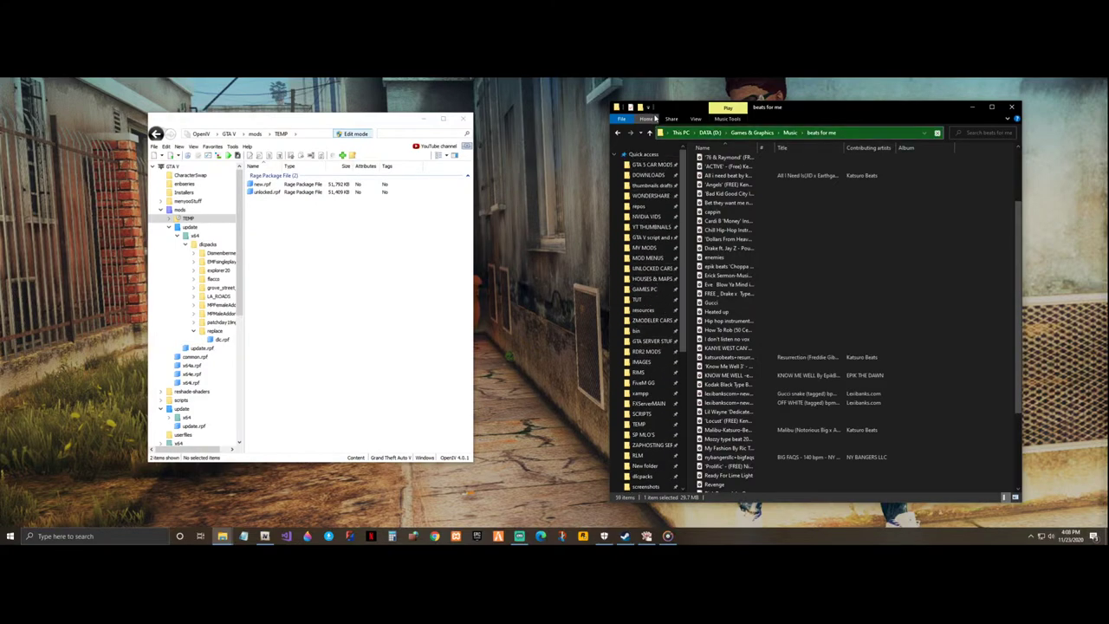
pyautogui.click(645, 301)
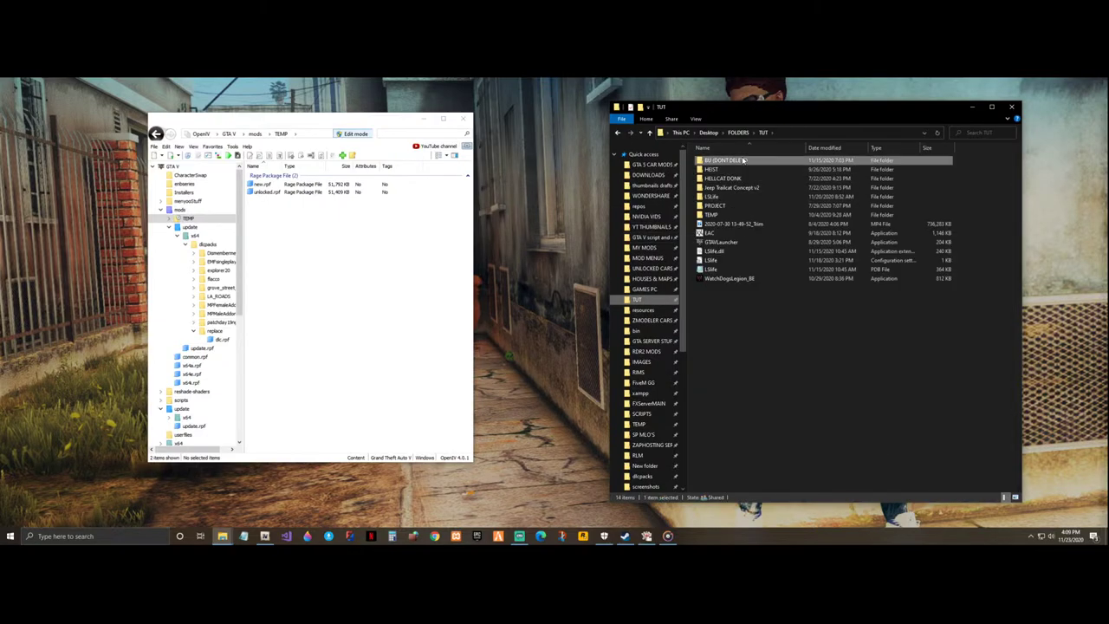
pyautogui.doubleClick(742, 160)
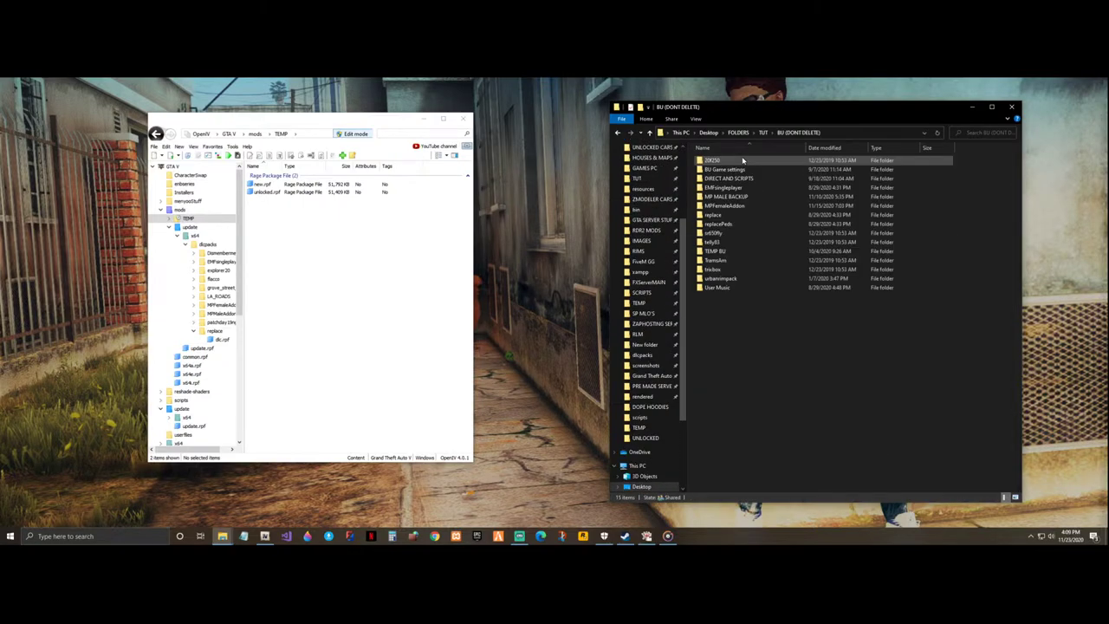
pyautogui.doubleClick(716, 251)
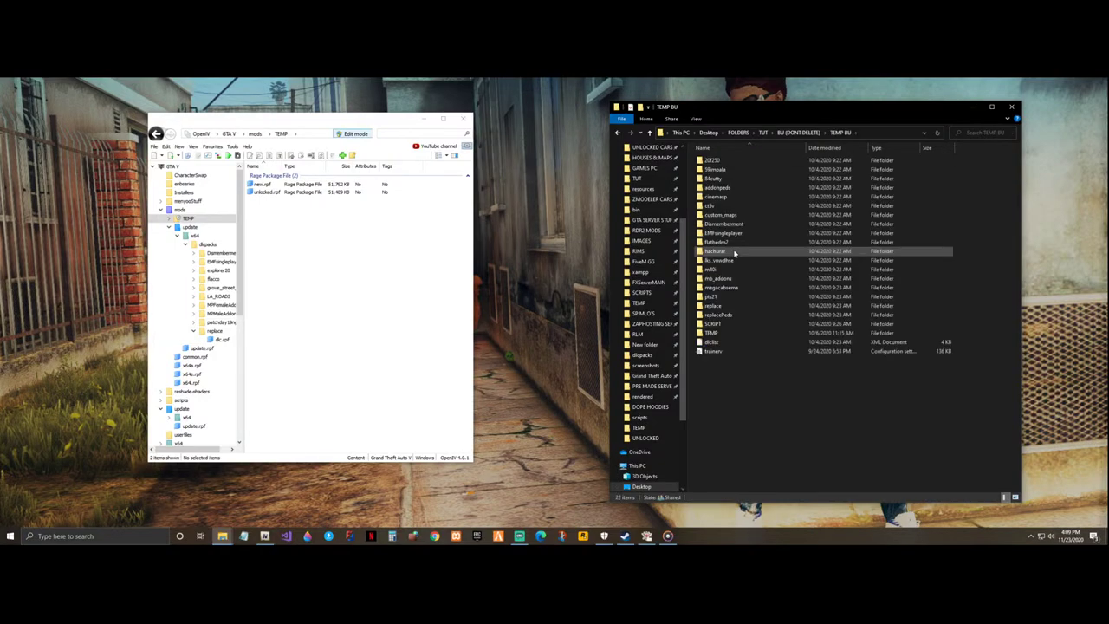
pyautogui.doubleClick(727, 332)
pyautogui.moveTo(736, 198); pyautogui.dragTo(306, 313)
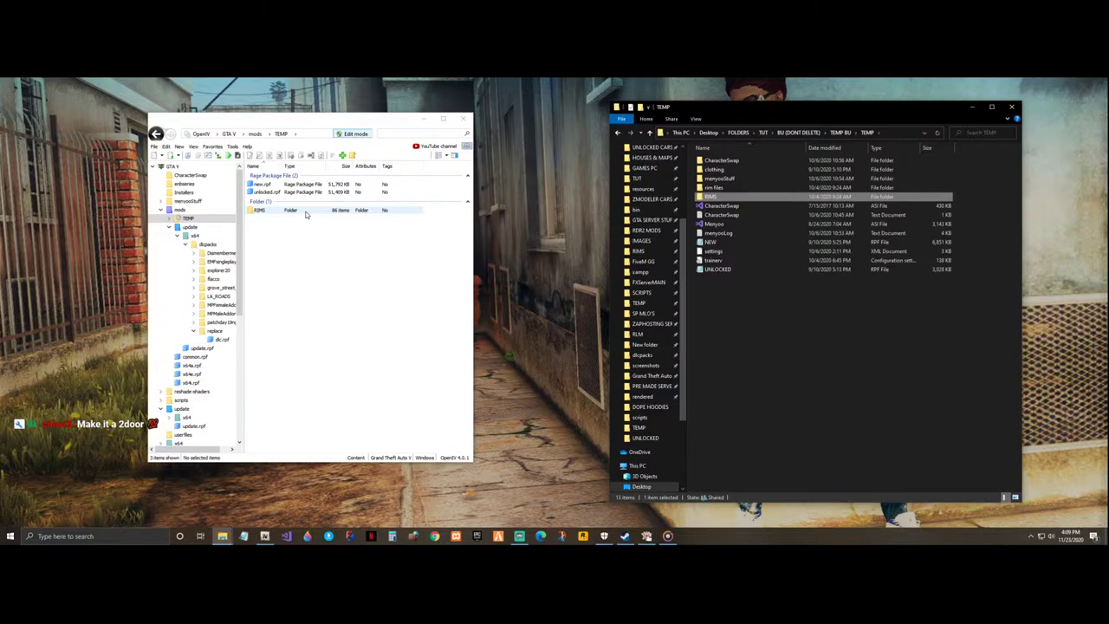
# - Preview the wheel_hiend_02.ydr model from the RIMS folder with the vehshare.ytd texture added, and close the viewer
pyautogui.doubleClick(304, 211)
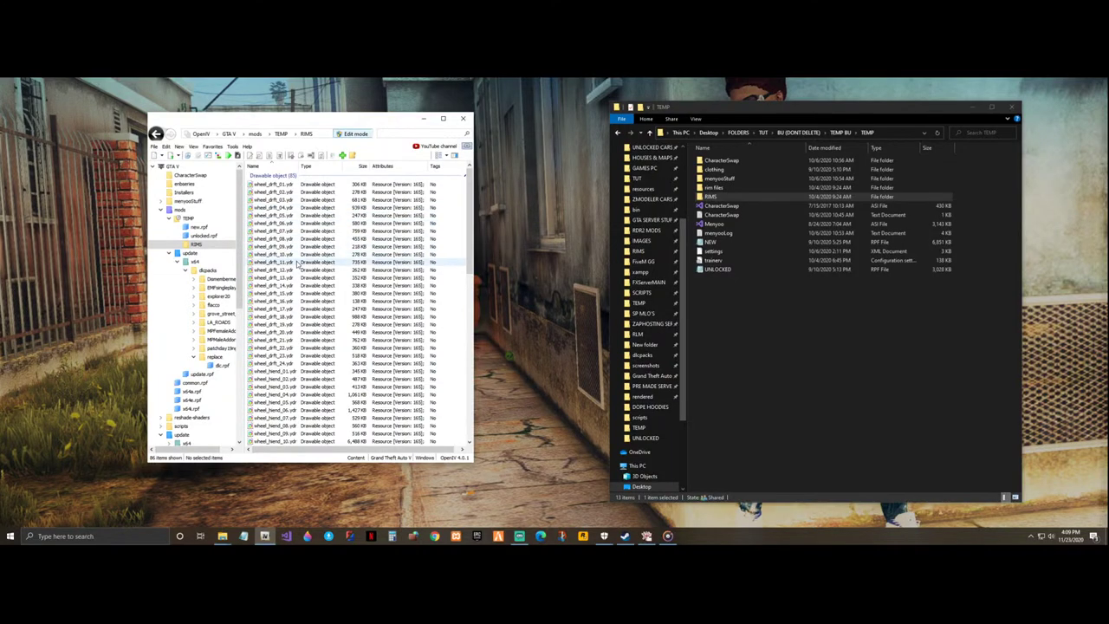
pyautogui.scroll(-2, 301, 295)
pyautogui.scroll(-1, 301, 299)
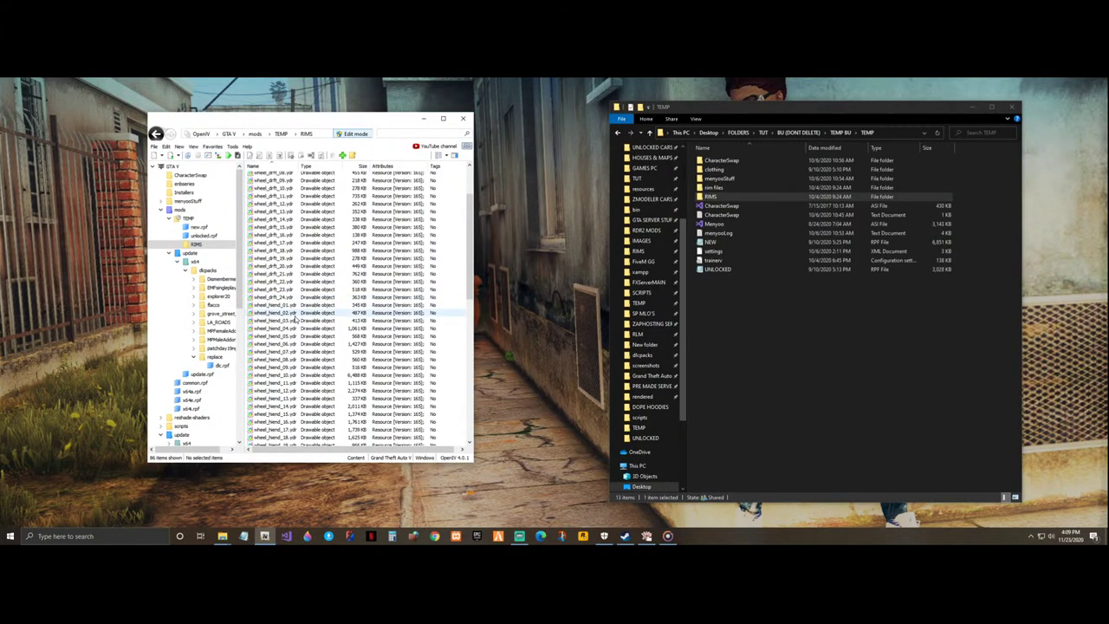
pyautogui.click(295, 312)
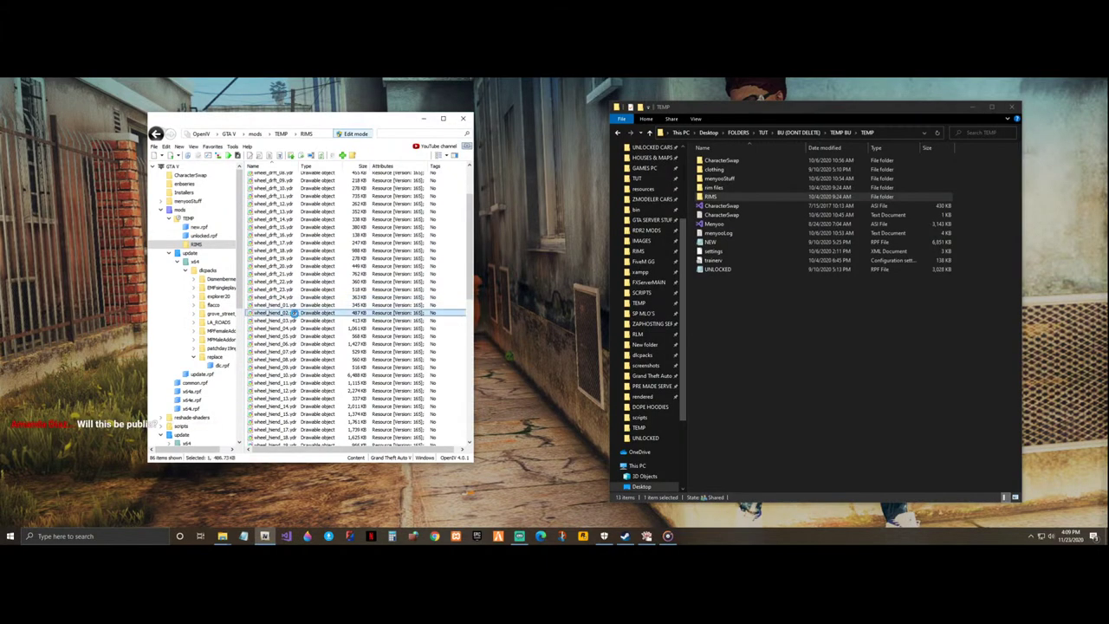
pyautogui.moveTo(296, 311); pyautogui.dragTo(455, 281)
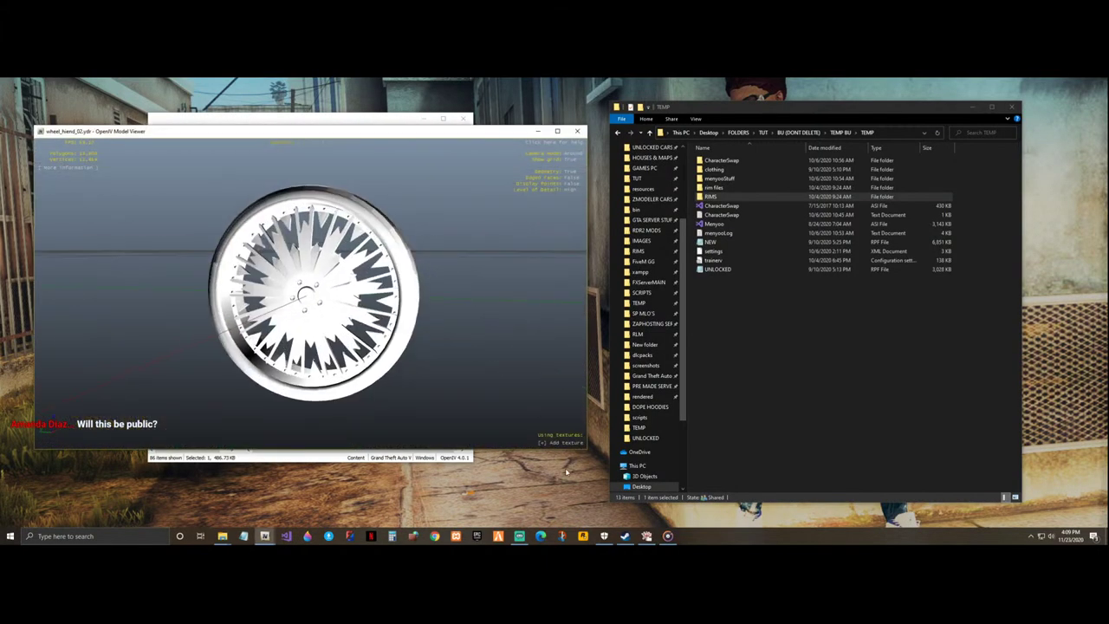
pyautogui.click(565, 443)
pyautogui.moveTo(583, 459)
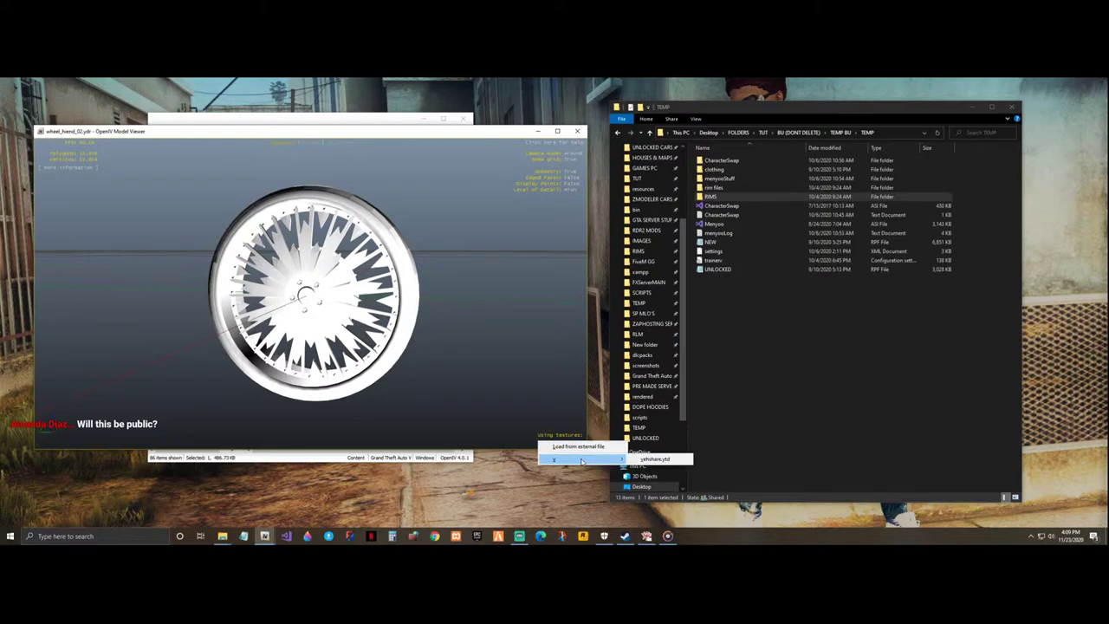
pyautogui.click(648, 459)
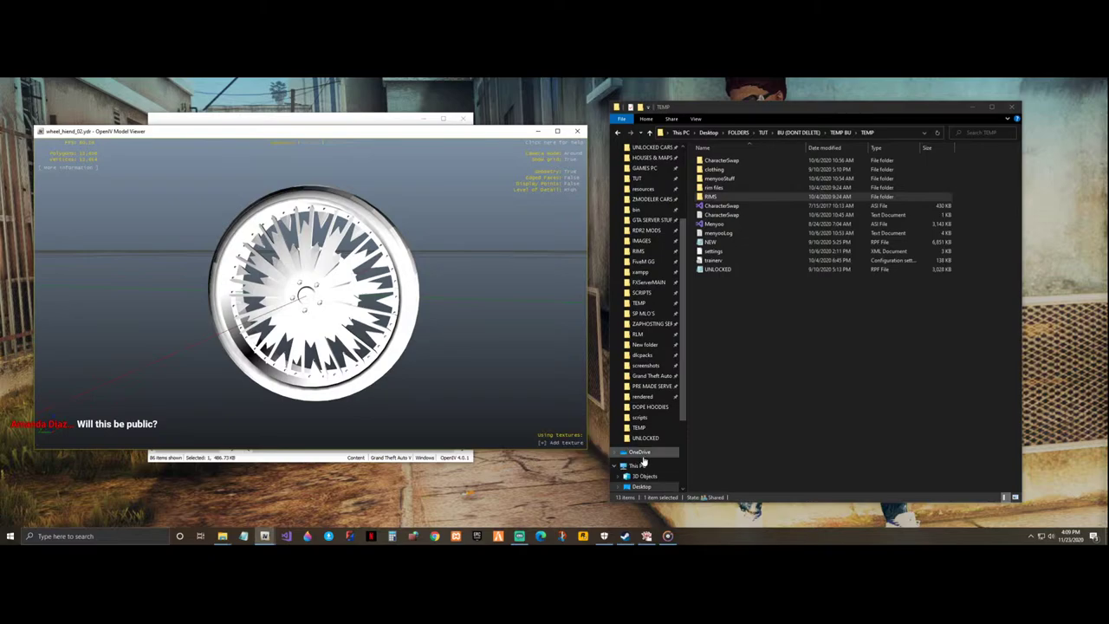
pyautogui.click(577, 133)
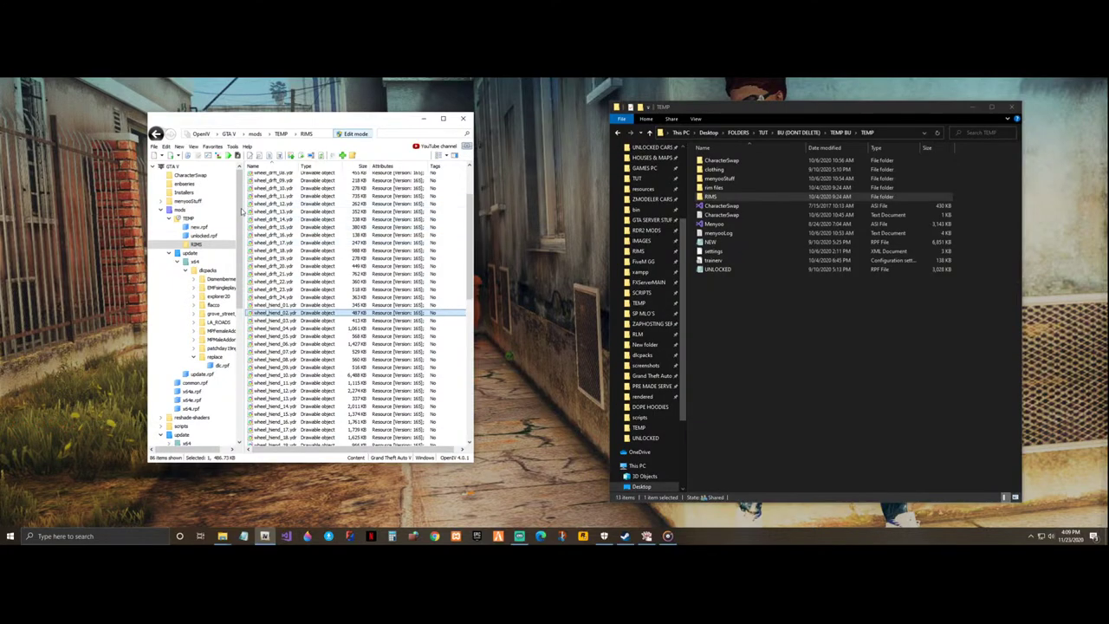
# - Copy the backup's rim files folder into mods\TEMP and open it in OpenIV
pyautogui.click(156, 133)
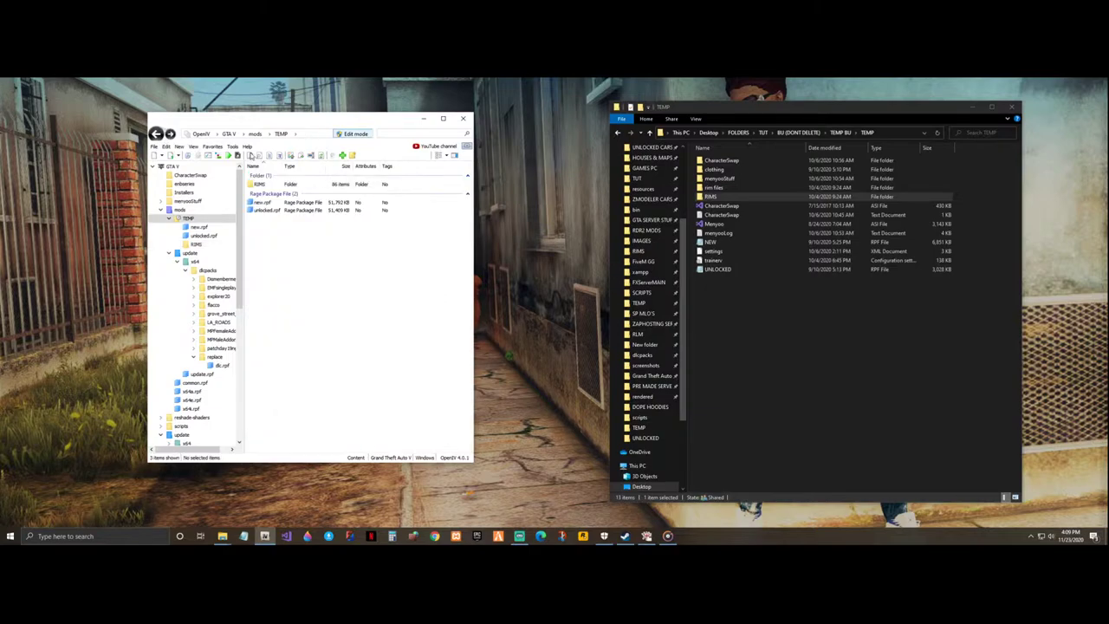
pyautogui.moveTo(750, 189); pyautogui.dragTo(354, 264)
pyautogui.doubleClick(286, 193)
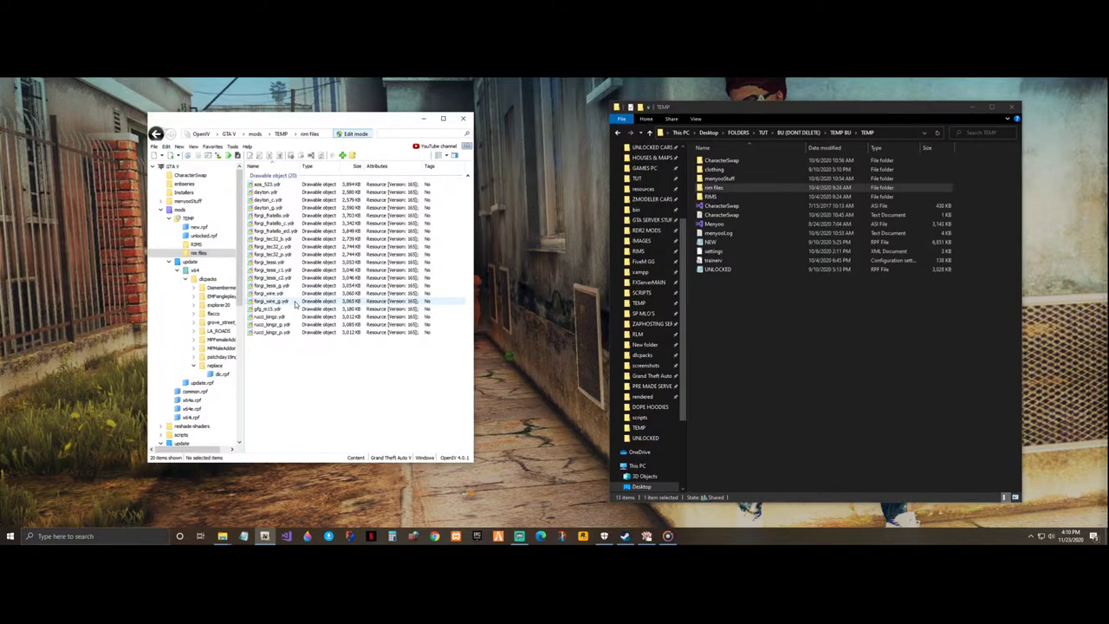
# - Preview the forgi_wire_g.ydr wheel model face-on and close the viewer
pyautogui.click(295, 301)
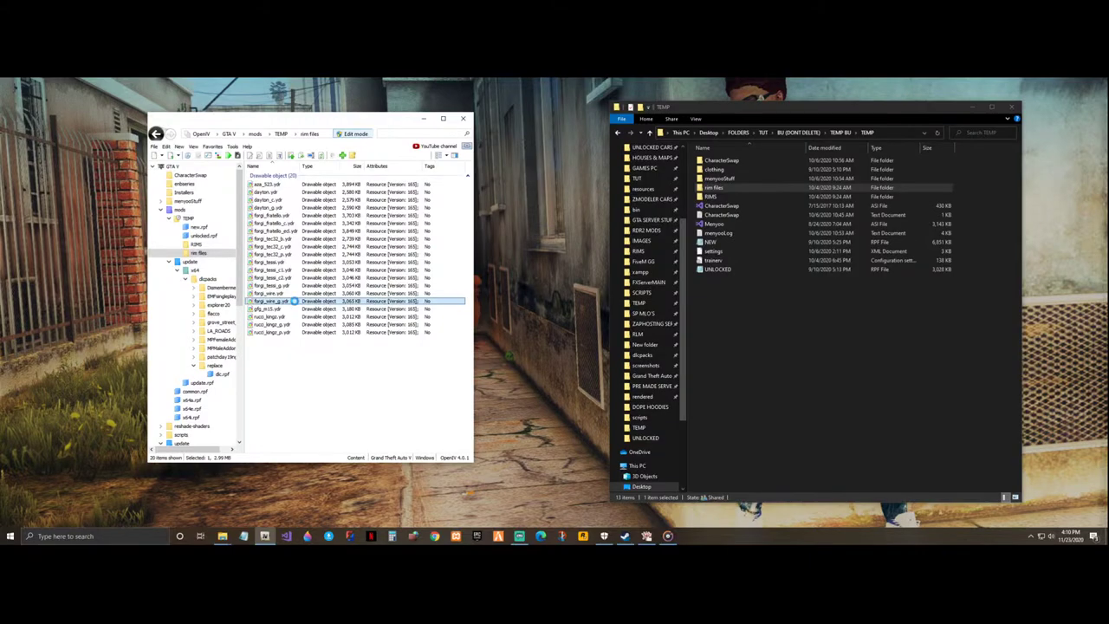
pyautogui.moveTo(359, 291); pyautogui.dragTo(459, 295)
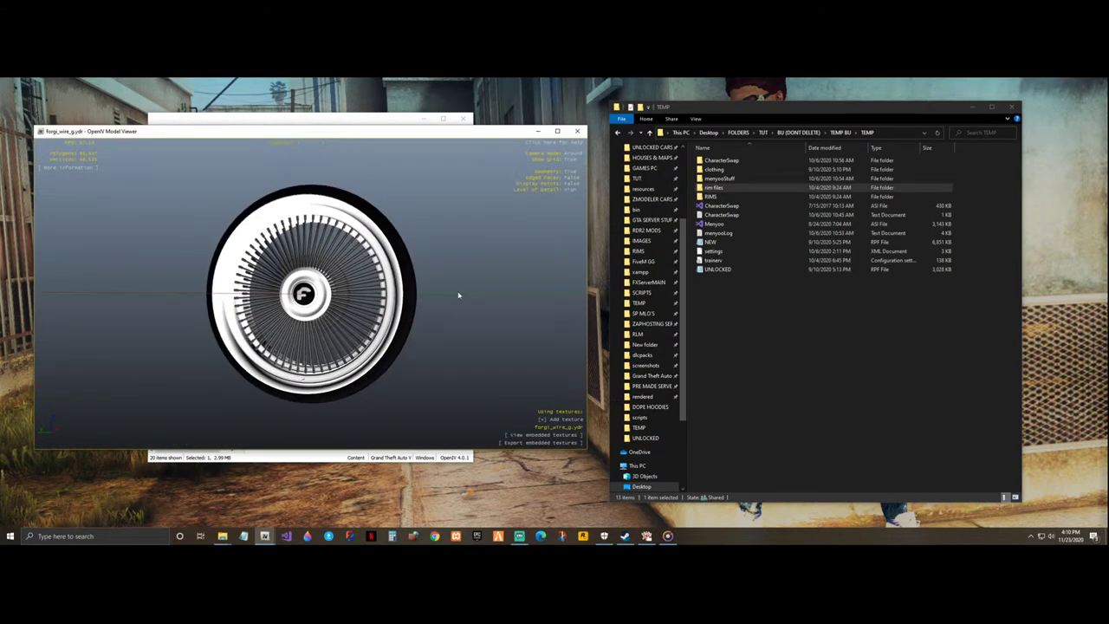
pyautogui.click(572, 421)
pyautogui.click(551, 392)
pyautogui.click(579, 131)
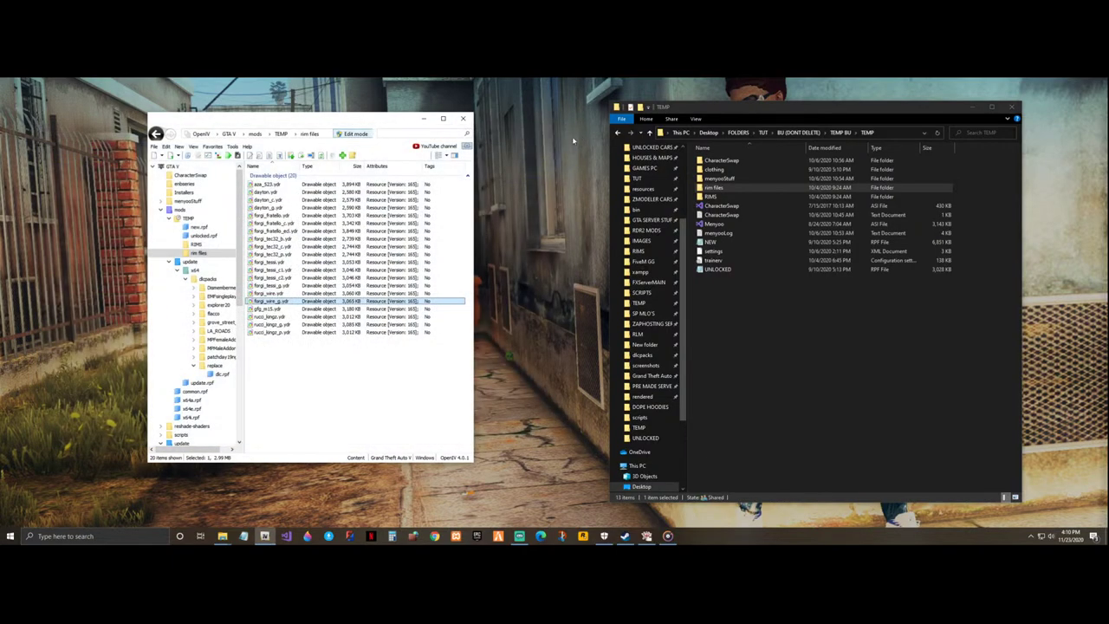
# - Preview the forgi_wire.ydr wheel model, close the viewer and minimize OpenIV
pyautogui.doubleClick(291, 293)
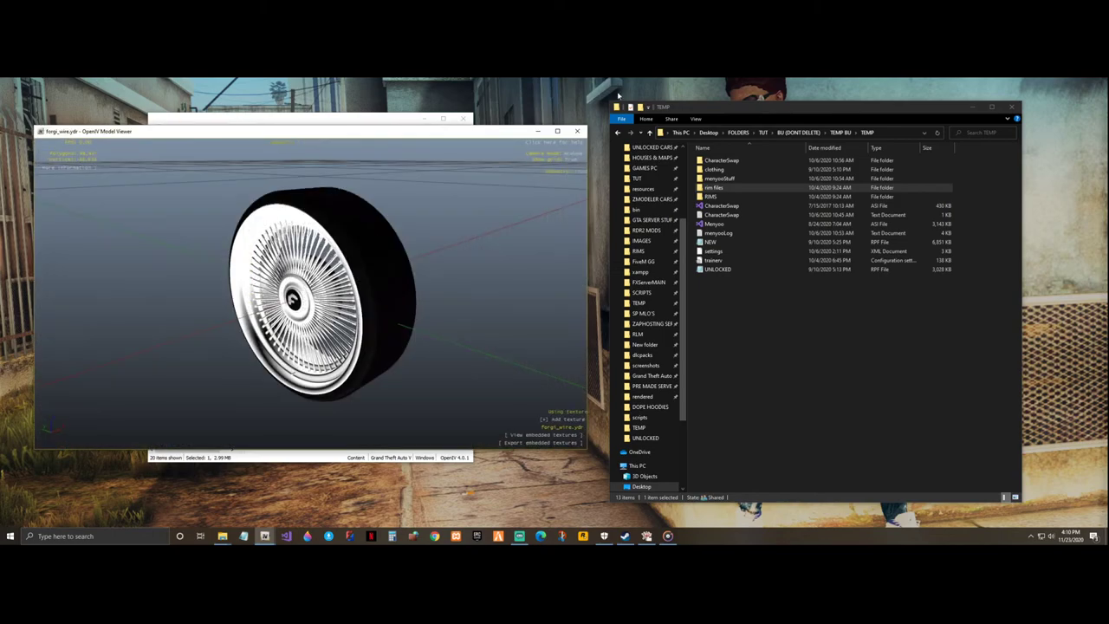
pyautogui.click(575, 130)
pyautogui.click(342, 134)
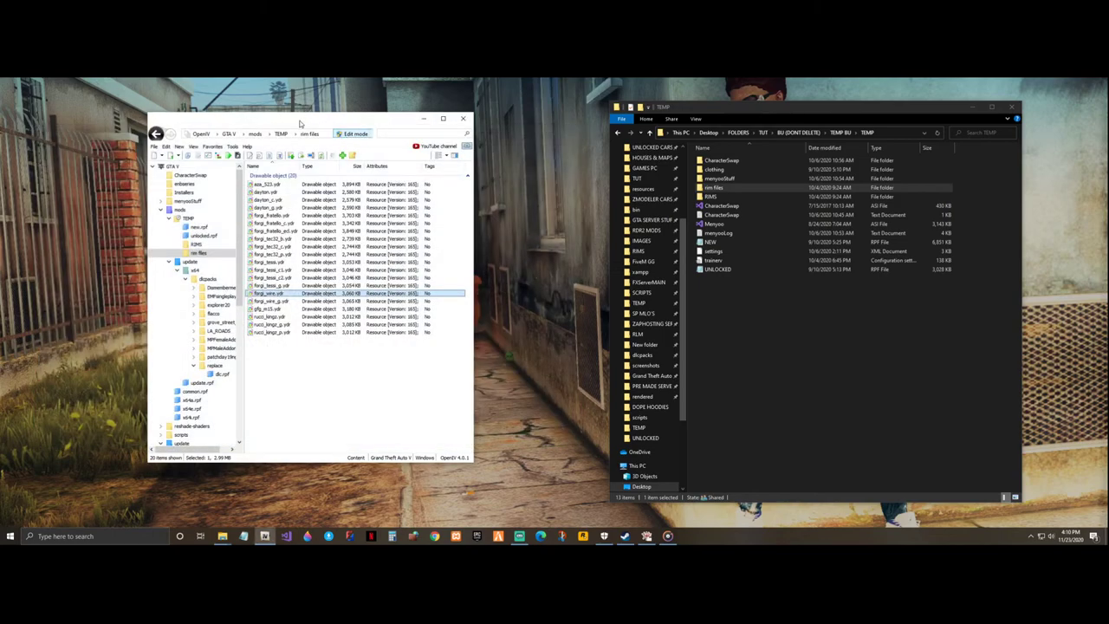
pyautogui.click(424, 118)
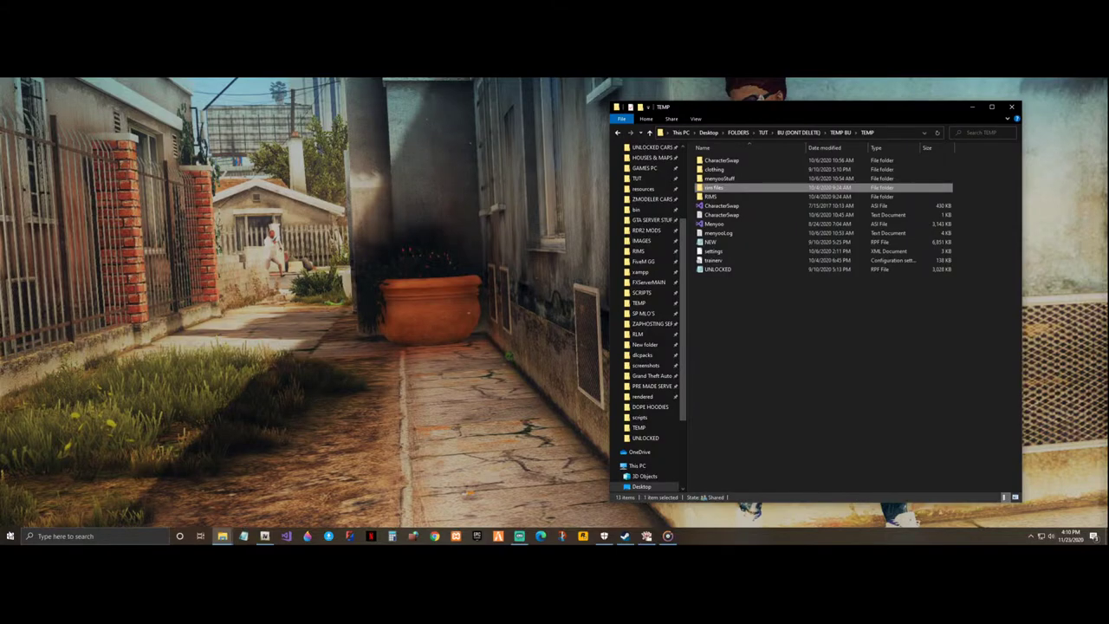
pyautogui.click(9, 537)
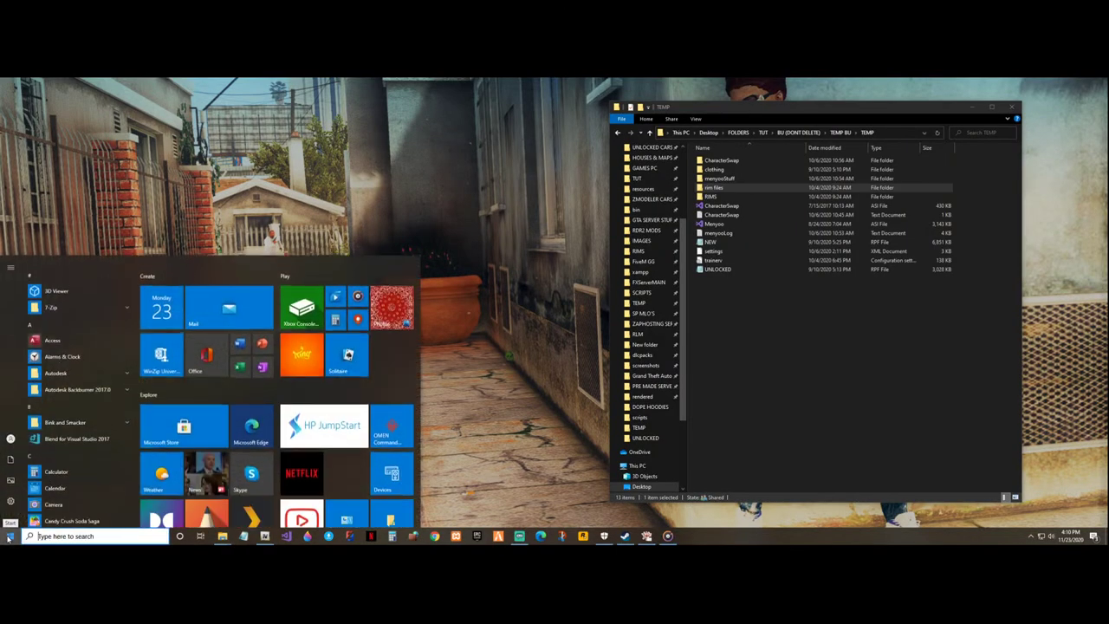
pyautogui.scroll(-5, 86, 436)
pyautogui.scroll(-15, 86, 436)
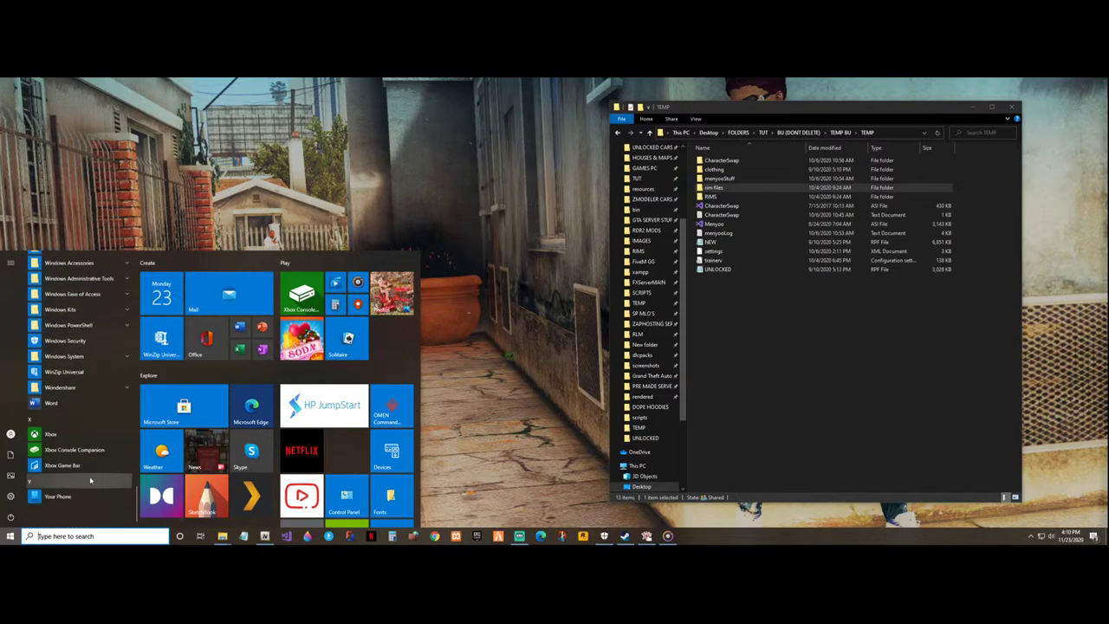
pyautogui.scroll(5, 91, 505)
pyautogui.scroll(8, 93, 505)
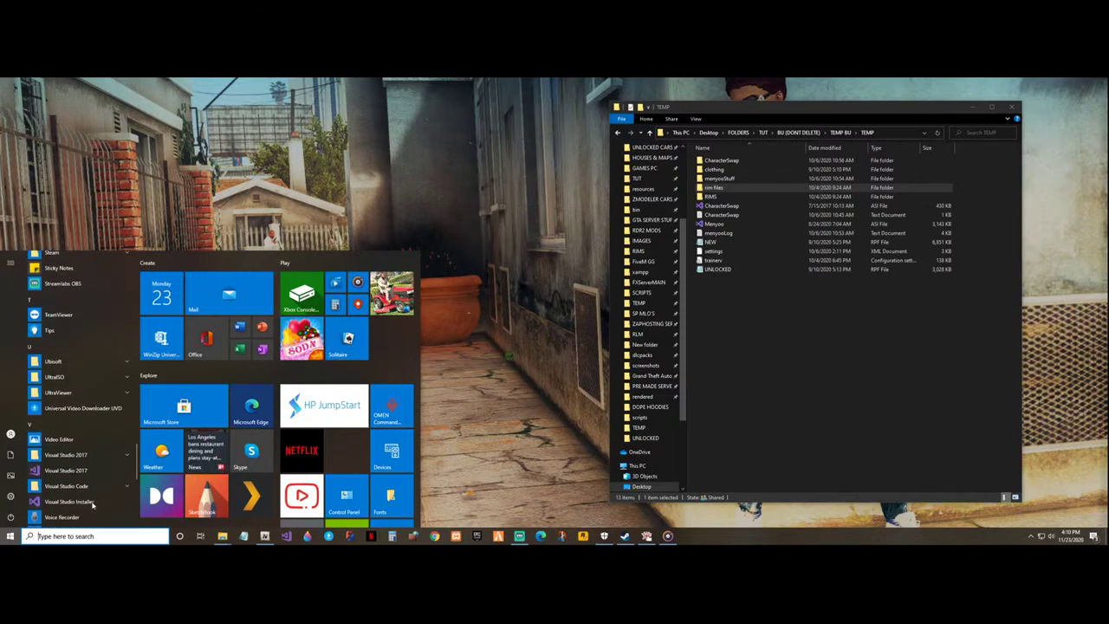
pyautogui.scroll(3, 93, 505)
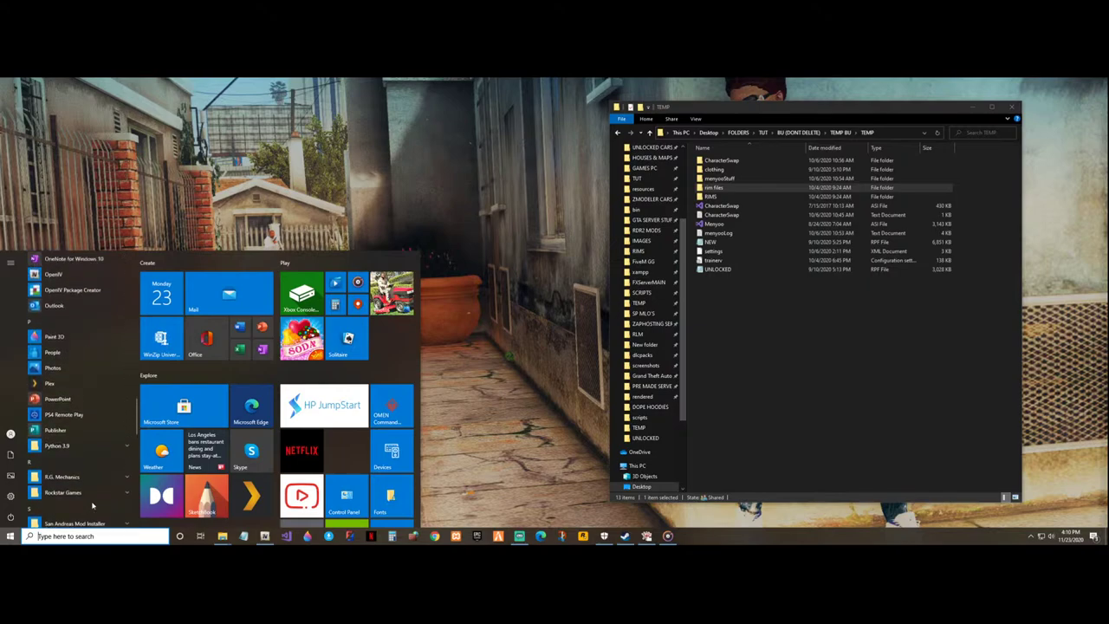
pyautogui.click(433, 256)
# - Show the desktop icons, launch ZModeler from its shortcut and minimize the File Explorer window covering it
pyautogui.rightClick(353, 166)
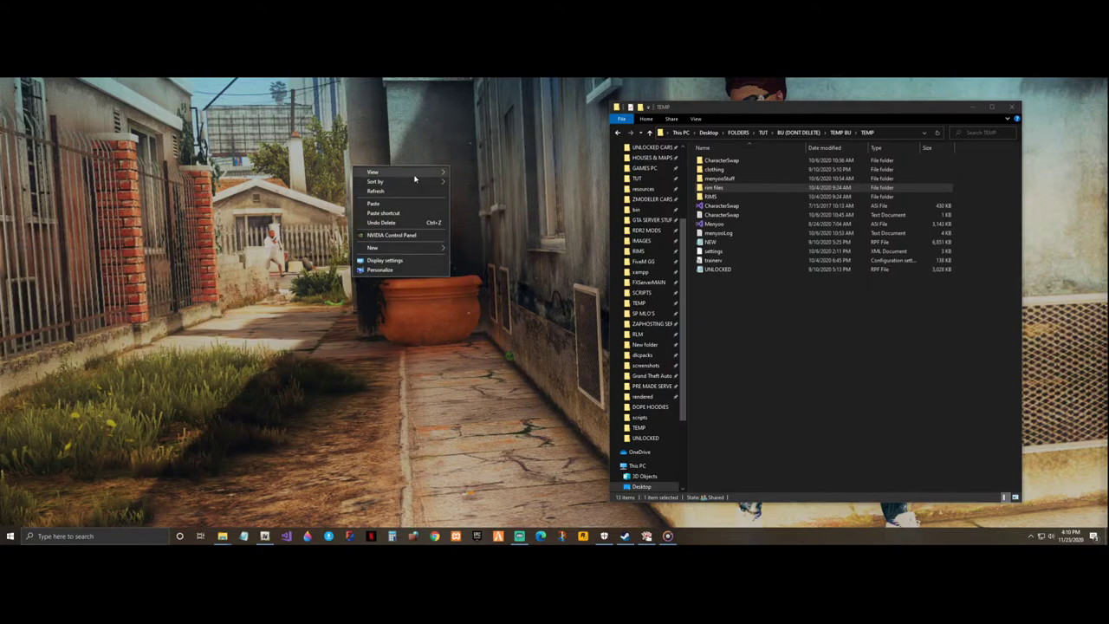
pyautogui.moveTo(381, 172)
pyautogui.click(485, 226)
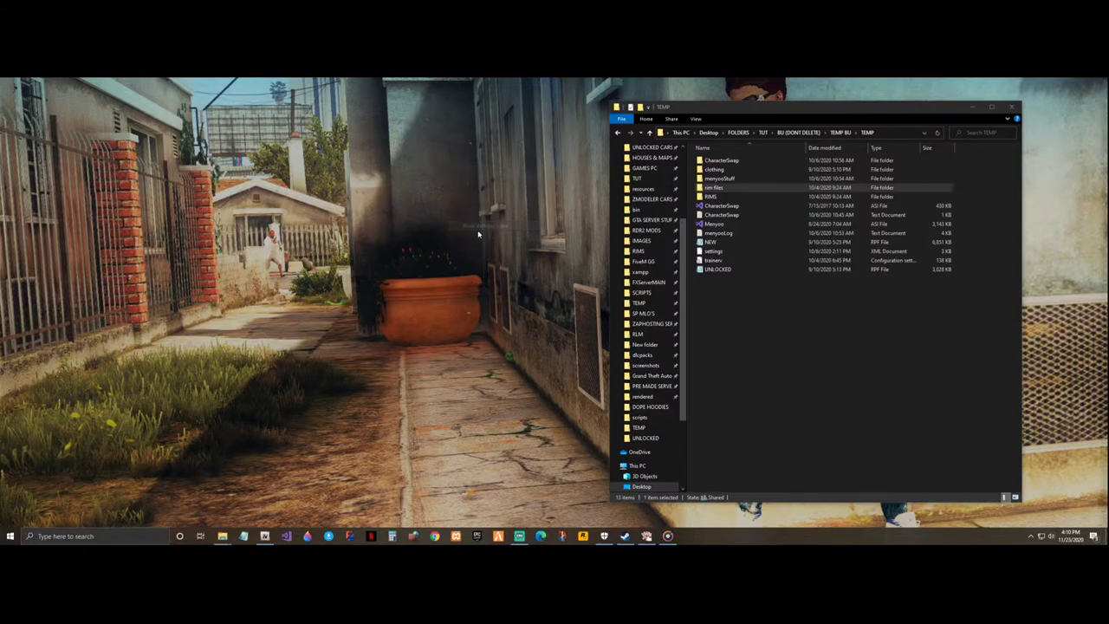
pyautogui.doubleClick(119, 398)
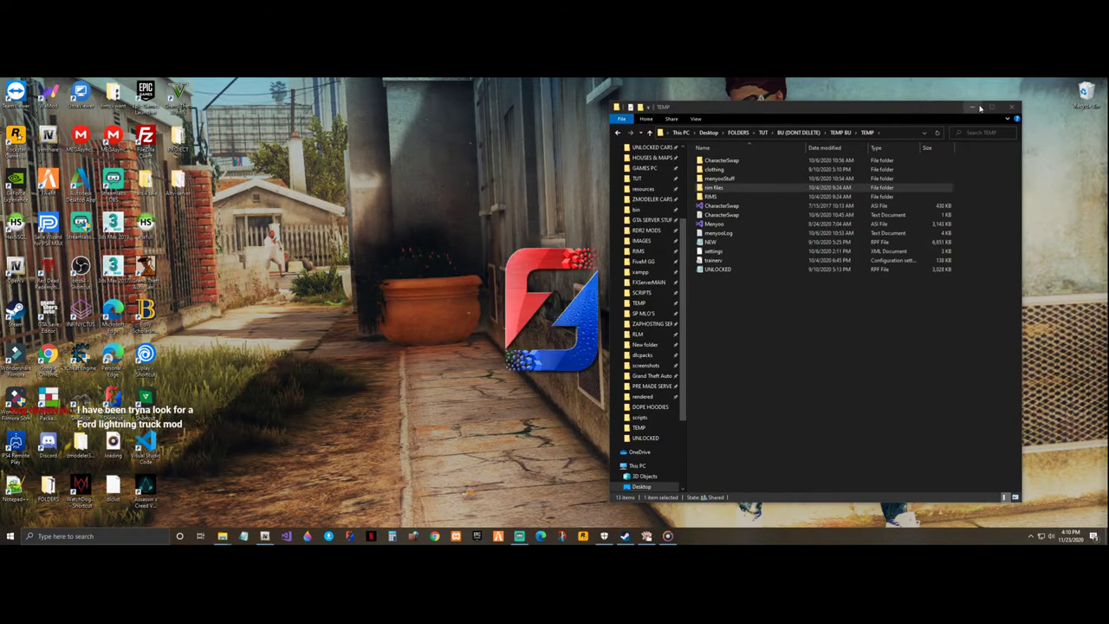
pyautogui.moveTo(932, 110); pyautogui.dragTo(365, 133)
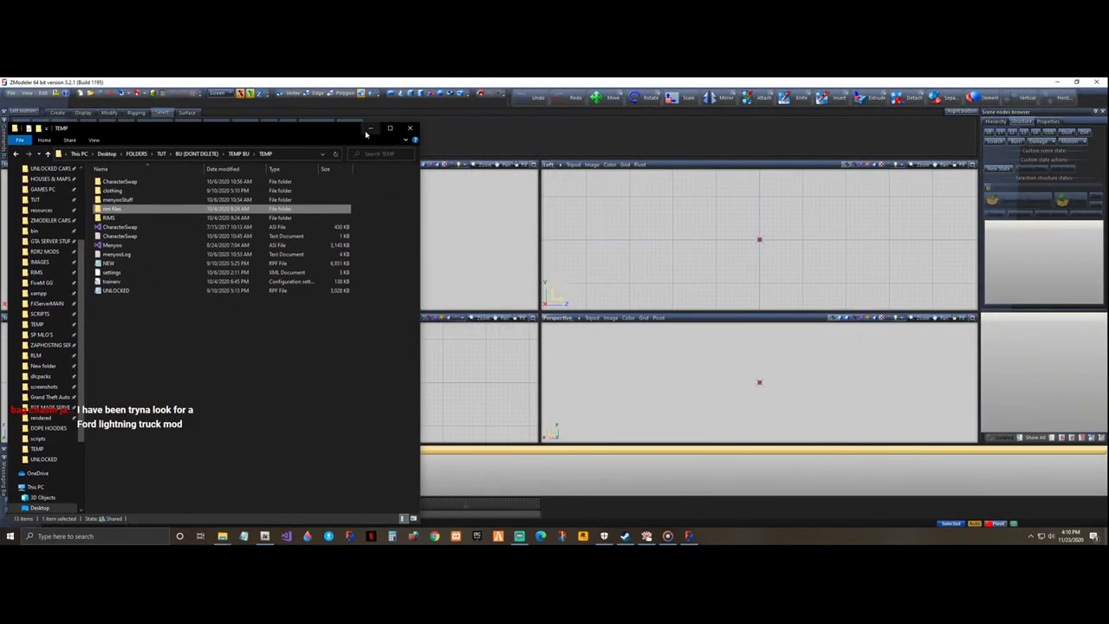
pyautogui.click(367, 129)
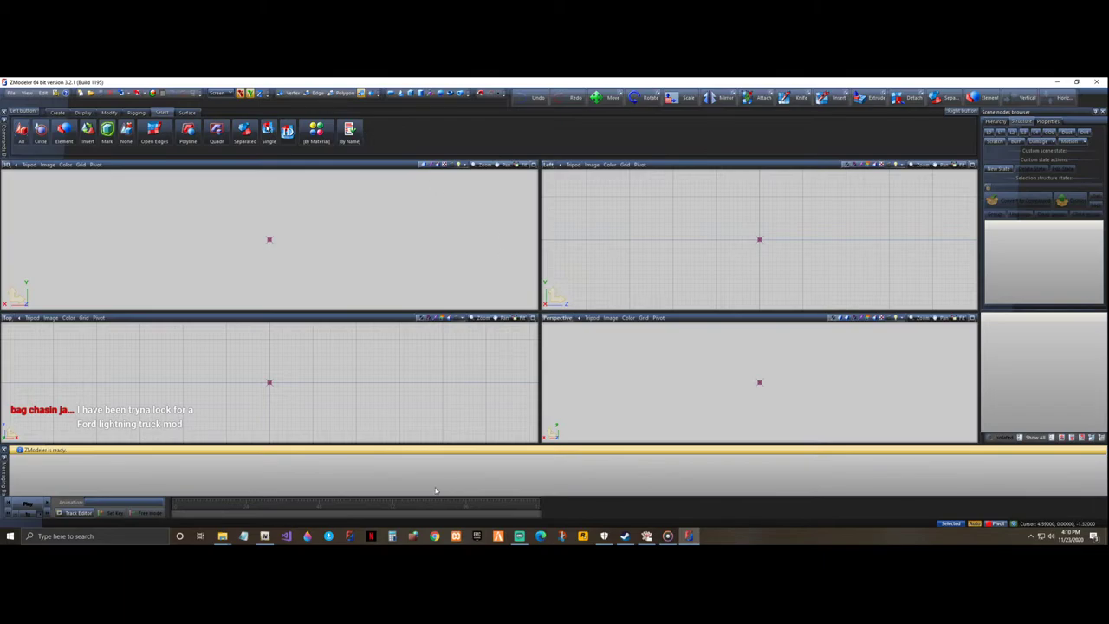
# - Import the emperor_hi YFT model from the UNLOCKED folder, keeping all .ytd texture packs in that folder preloaded
pyautogui.click(124, 93)
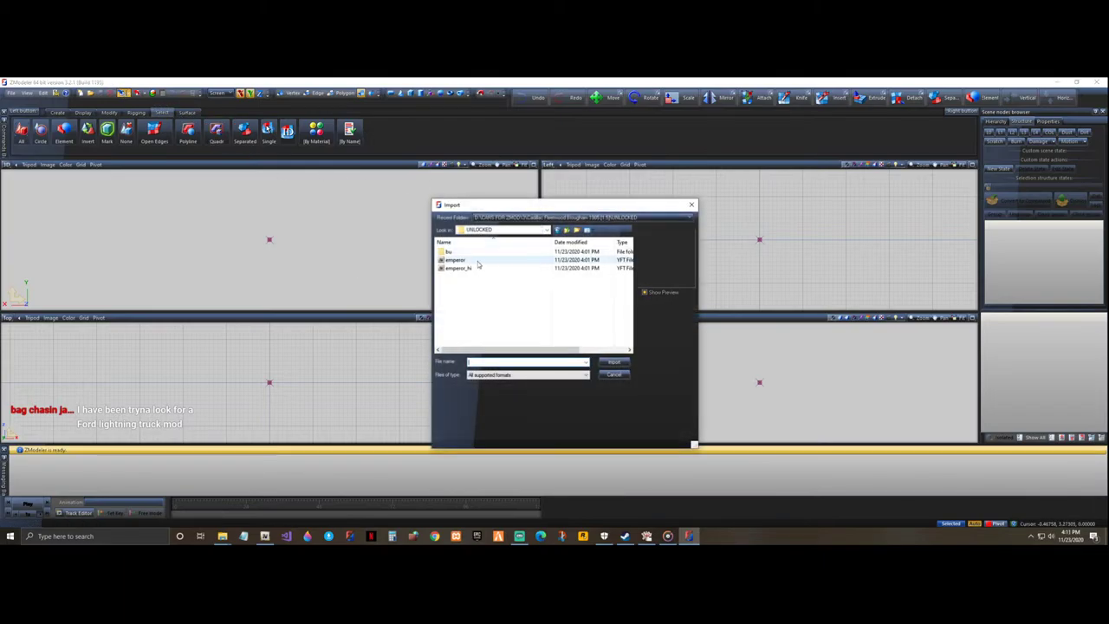
pyautogui.click(476, 267)
pyautogui.scroll(-1, 552, 444)
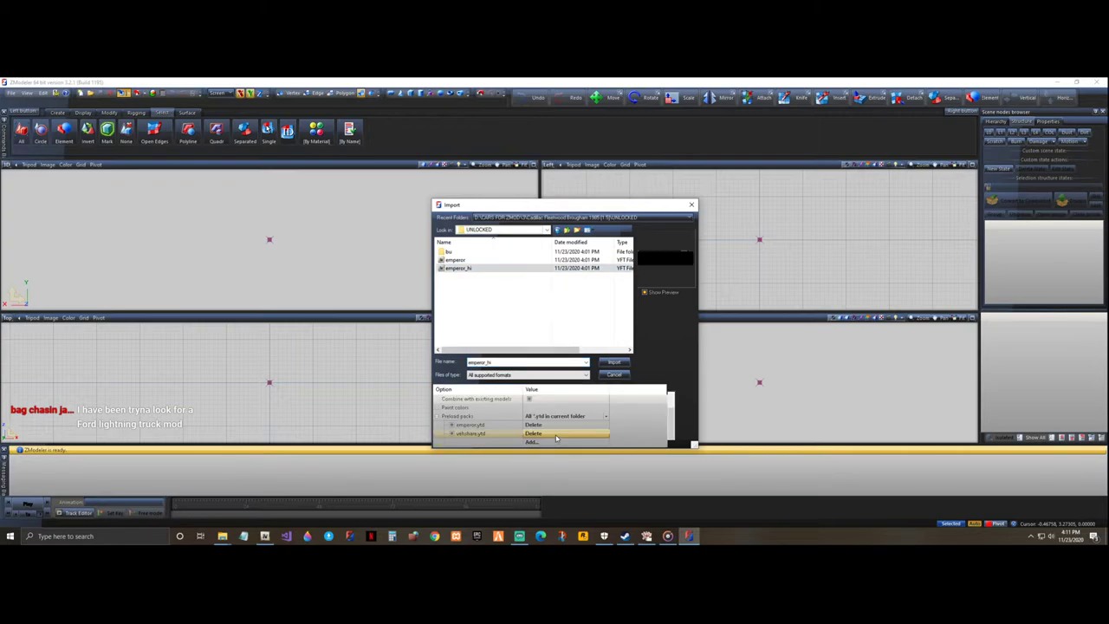
pyautogui.click(619, 362)
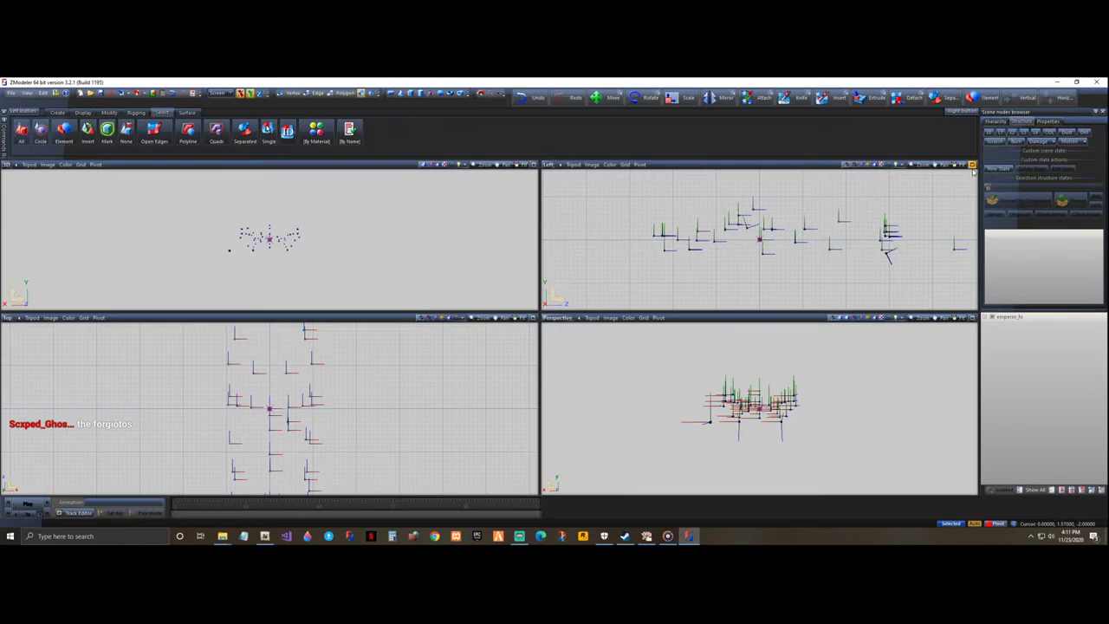
# - Show the car's first level-of-detail geometry, enlarge the 3D view to fill the workspace, and turn on Single selection mode
pyautogui.click(989, 133)
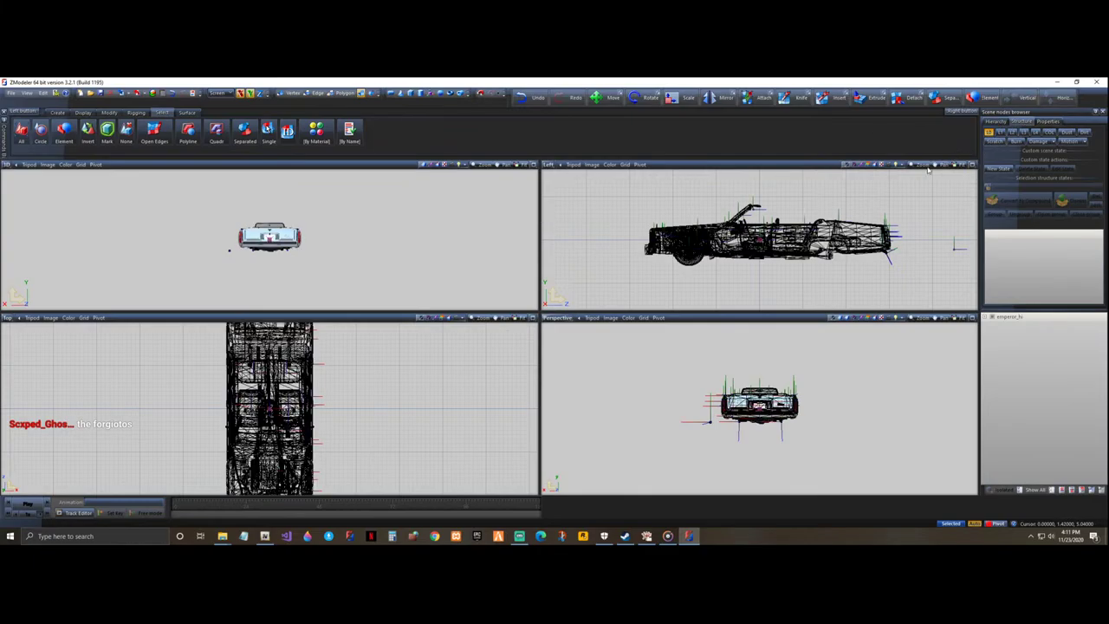
pyautogui.moveTo(395, 258); pyautogui.dragTo(420, 261, button='middle')
pyautogui.click(534, 165)
pyautogui.scroll(4, 517, 372)
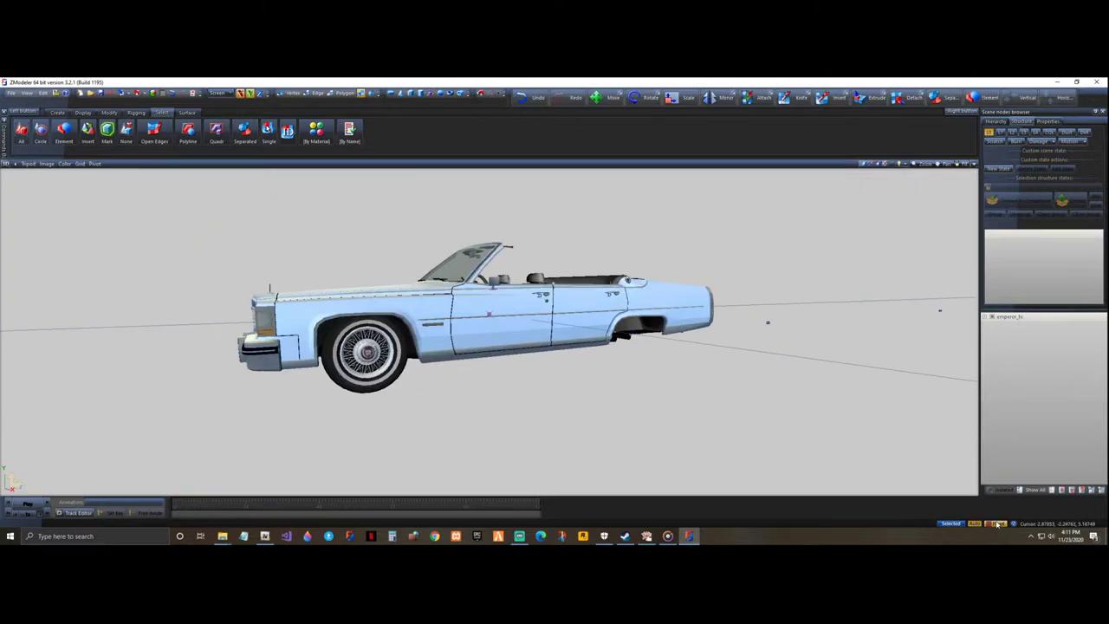
pyautogui.click(268, 130)
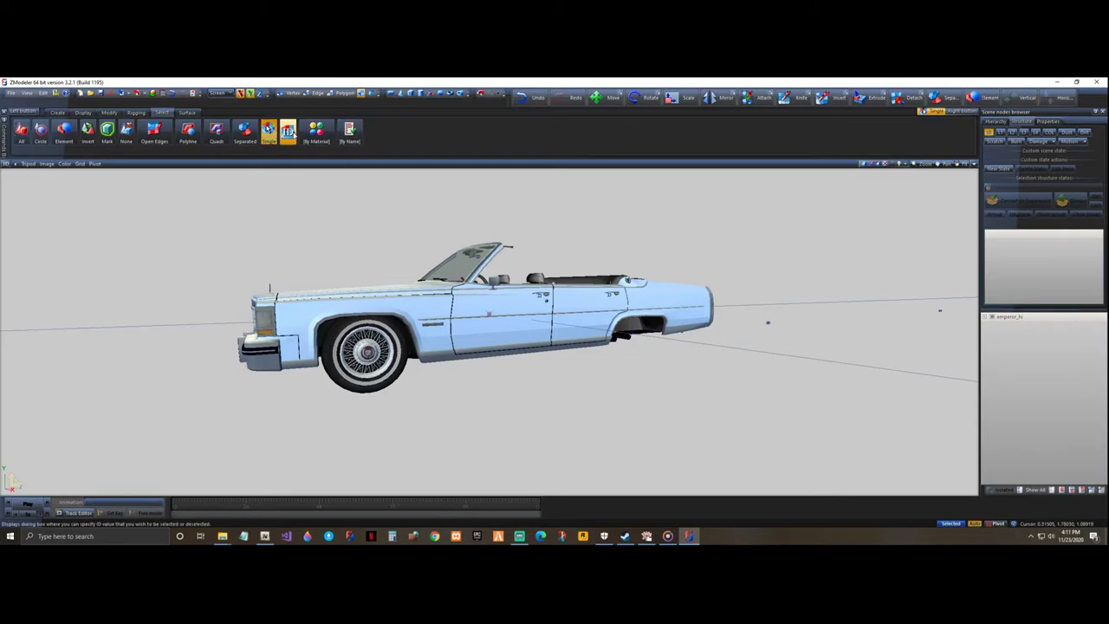
pyautogui.moveTo(733, 265); pyautogui.dragTo(641, 319, button='middle')
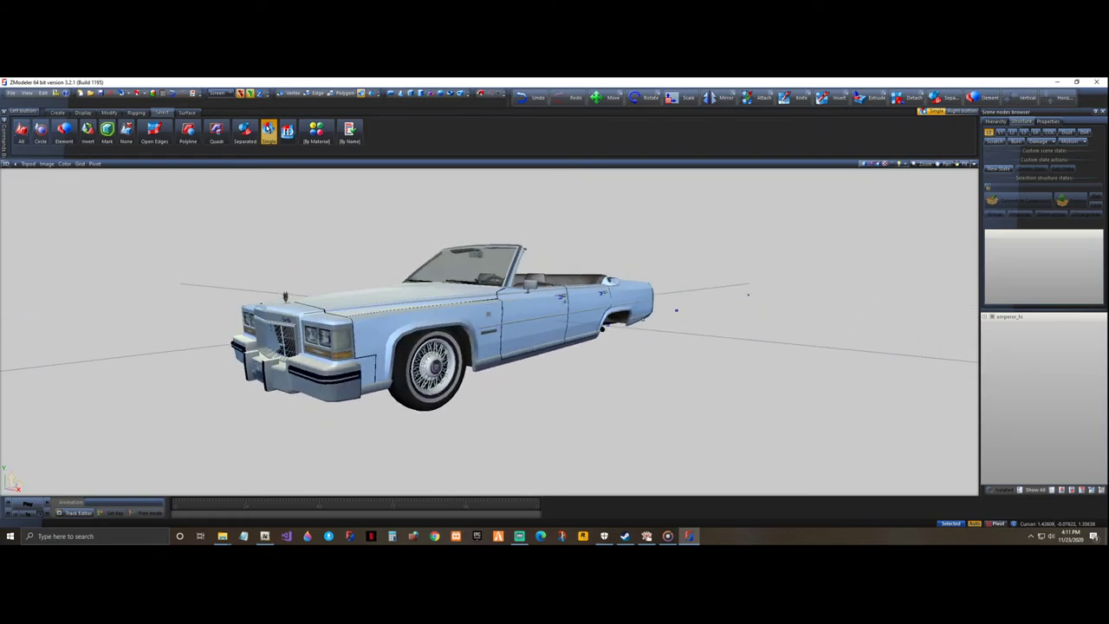
# - Minimize ZModeler, bring up the TEMP folder window in File Explorer and move it clear of the desktop icons
pyautogui.click(1059, 82)
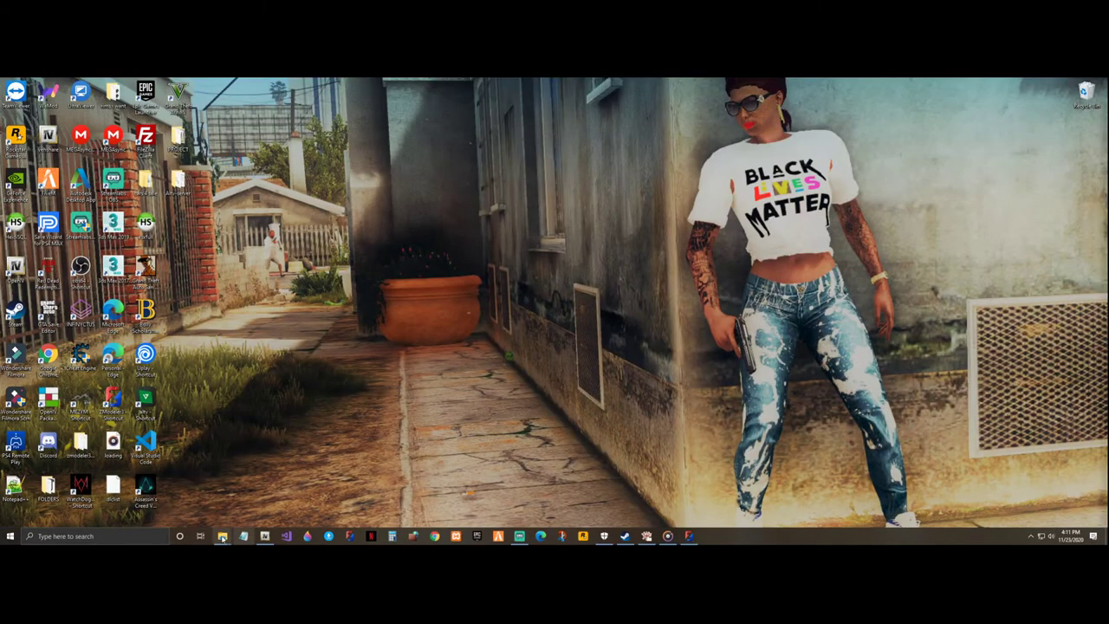
pyautogui.moveTo(221, 535)
pyautogui.moveTo(221, 503)
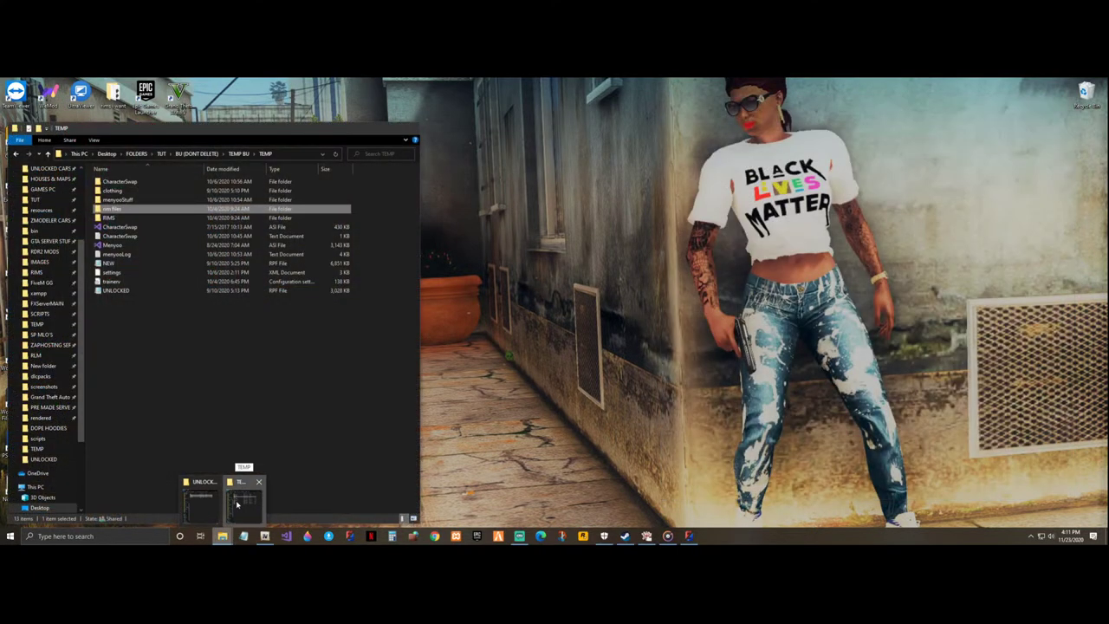
pyautogui.click(237, 503)
pyautogui.moveTo(228, 132); pyautogui.dragTo(746, 143)
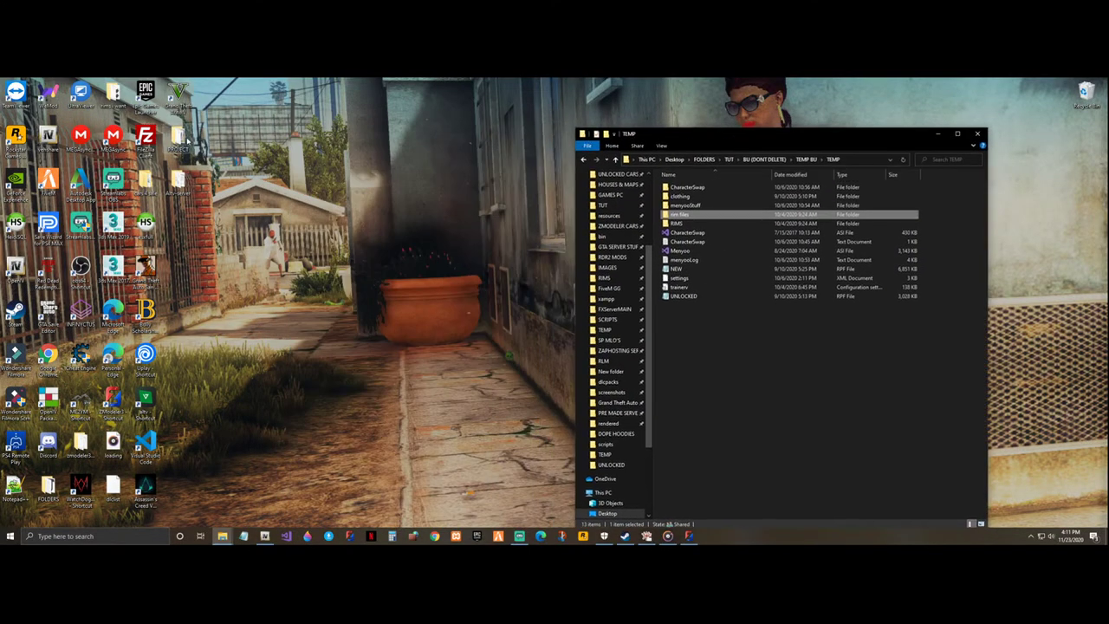
# - Open the PROJECT folder from the desktop, look through its contents and close it
pyautogui.doubleClick(182, 141)
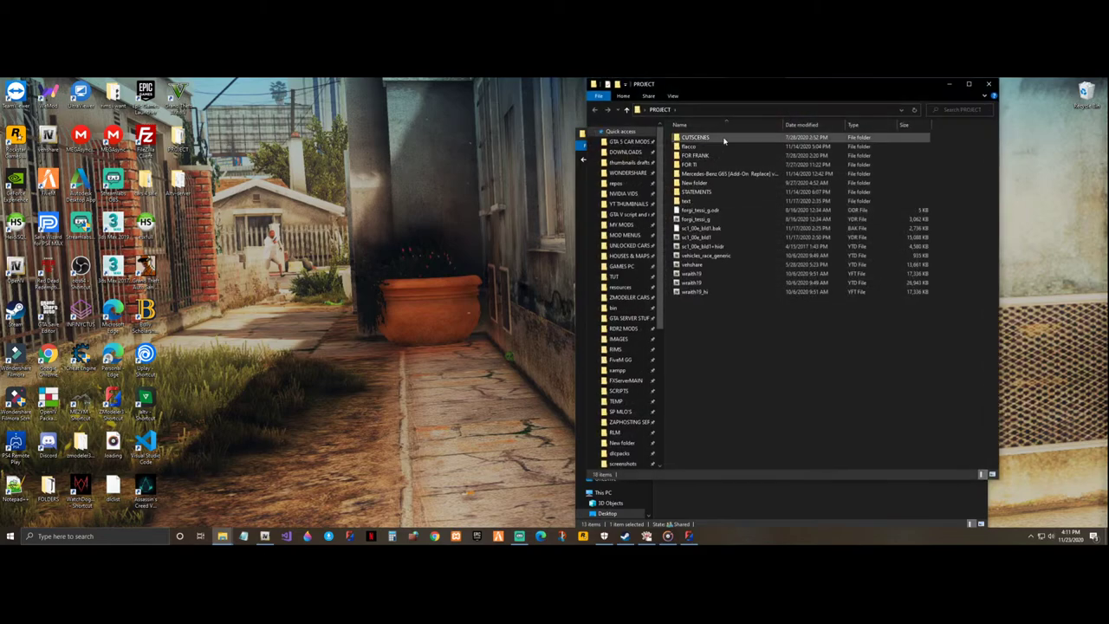
pyautogui.moveTo(784, 90); pyautogui.dragTo(801, 132)
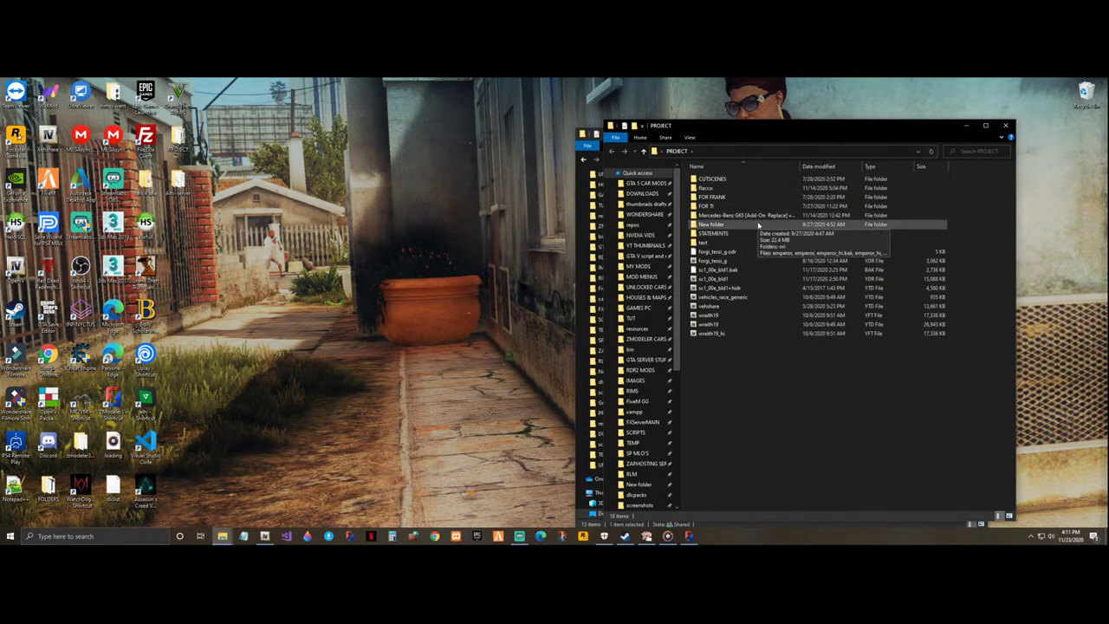
pyautogui.click(1008, 129)
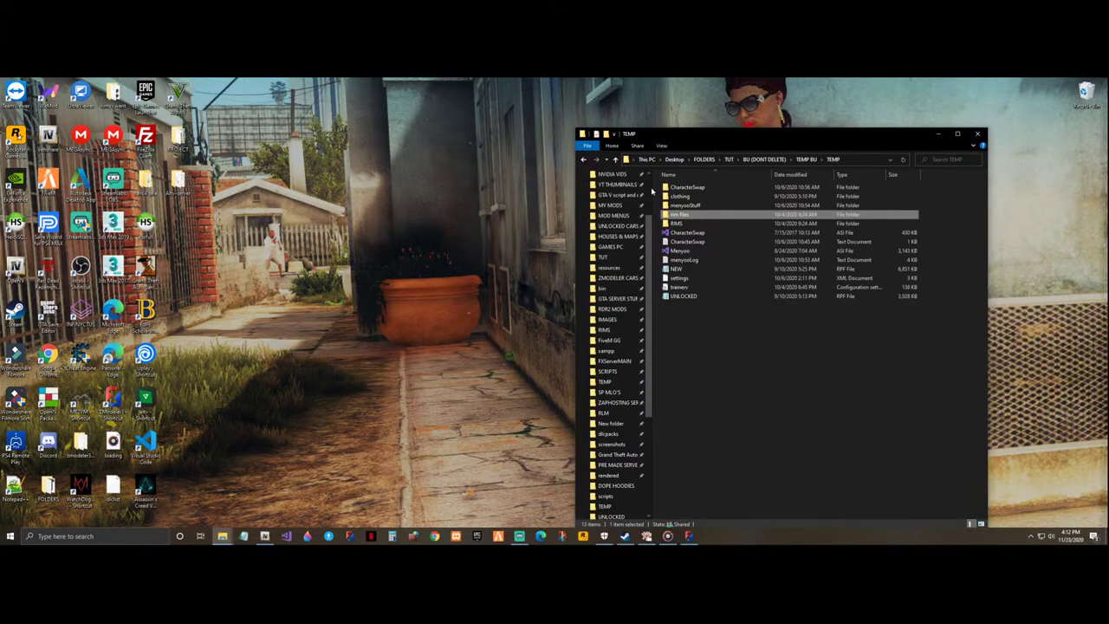
# - Browse to the CARS FOR ZMOD folder on the DATA (D:) drive, look through it and close the window
pyautogui.scroll(4, 617, 216)
pyautogui.click(618, 201)
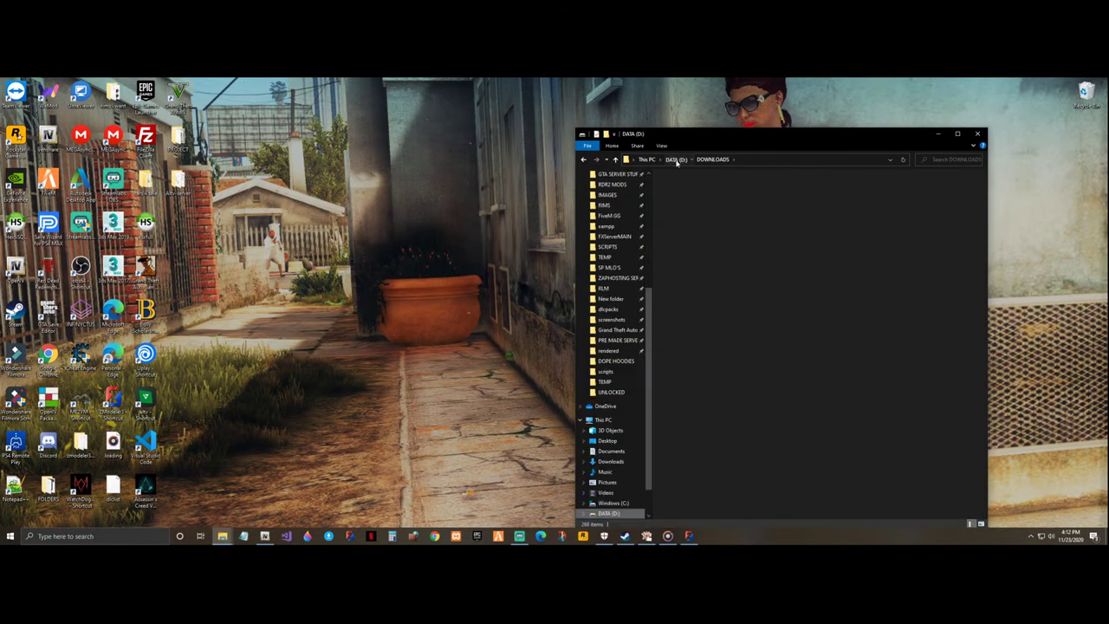
pyautogui.doubleClick(709, 214)
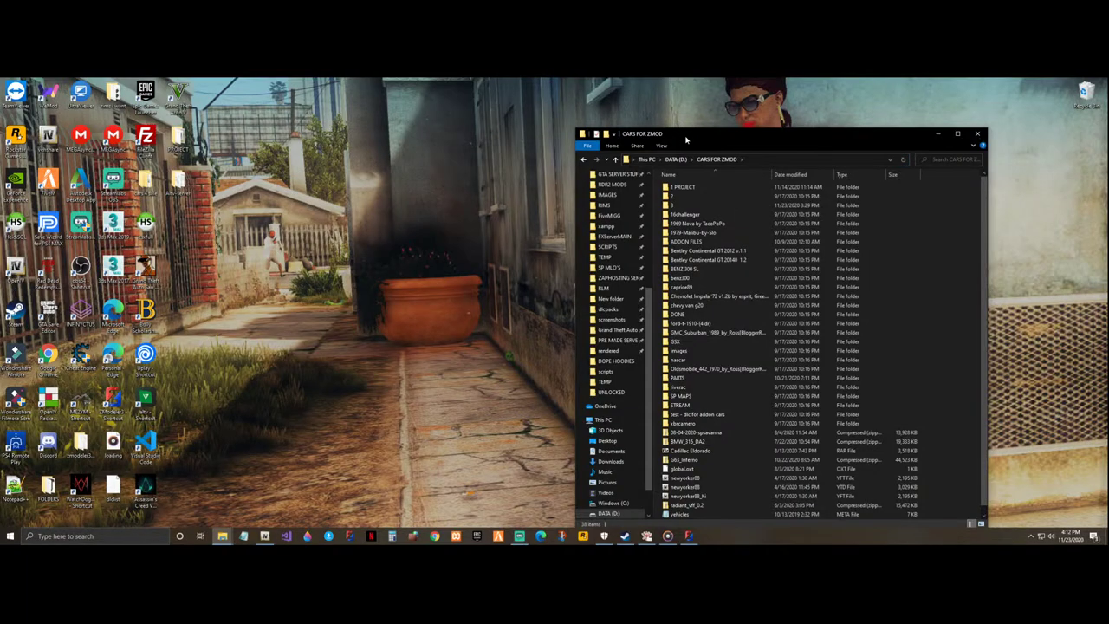
pyautogui.moveTo(685, 139); pyautogui.dragTo(707, 133)
pyautogui.click(1000, 127)
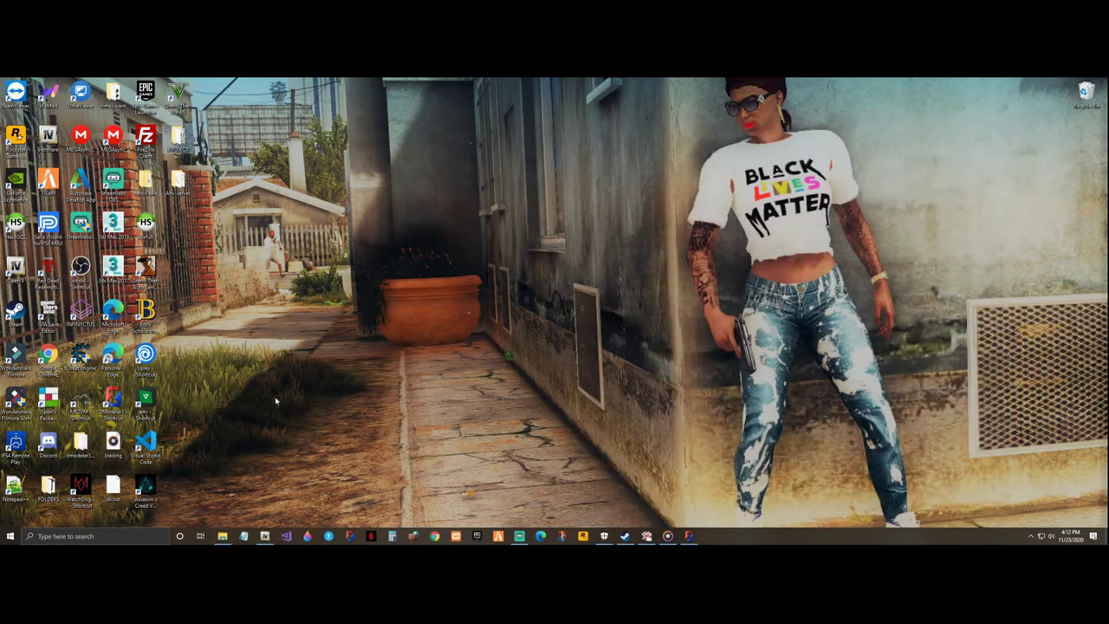
# - Create a folder named "bu no top" inside the UNLOCKED folder in File Explorer
pyautogui.click(222, 535)
pyautogui.rightClick(796, 228)
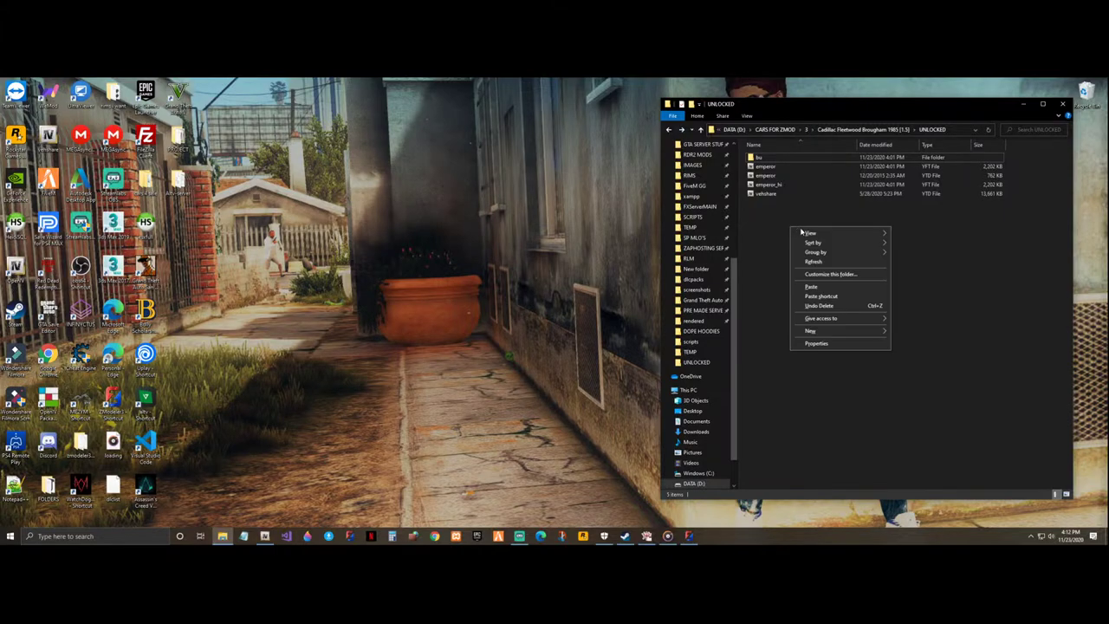
pyautogui.moveTo(871, 330)
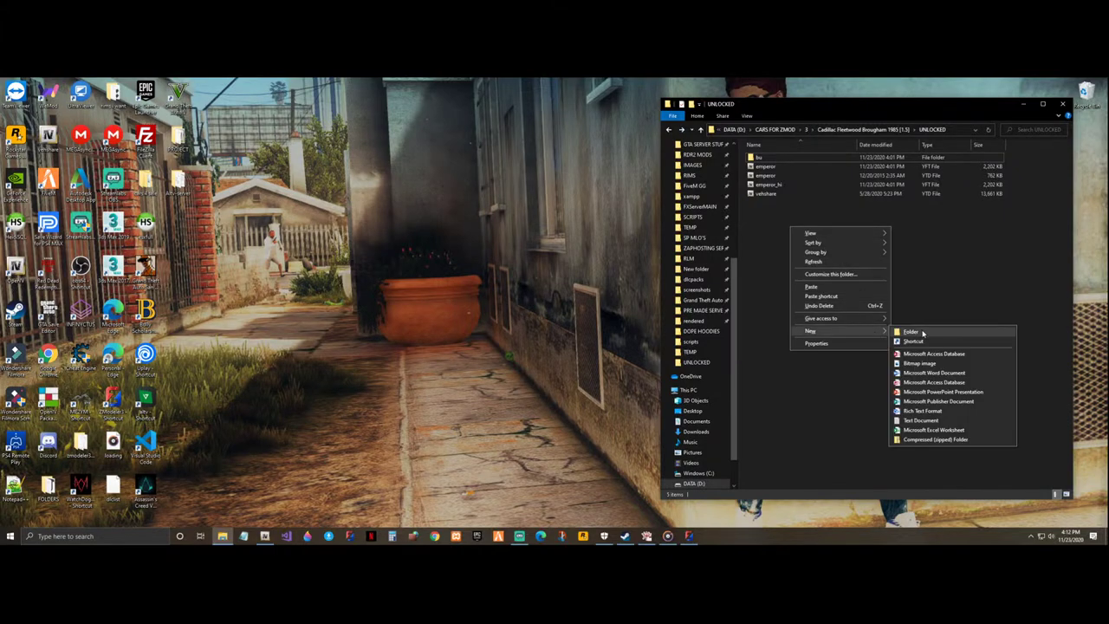
pyautogui.click(928, 334)
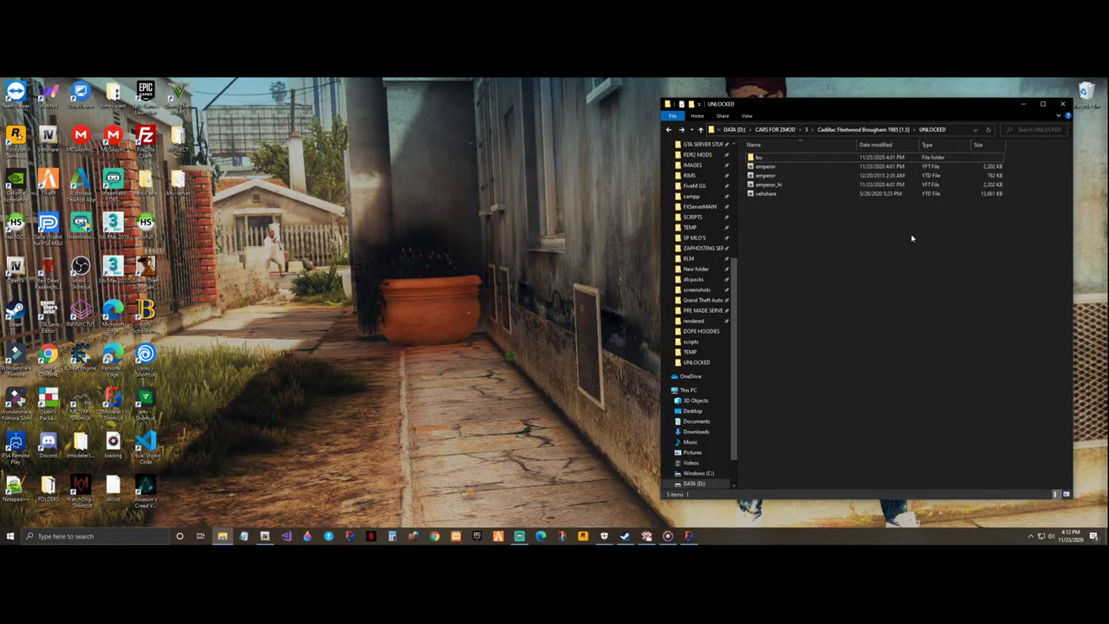
pyautogui.rightClick(815, 234)
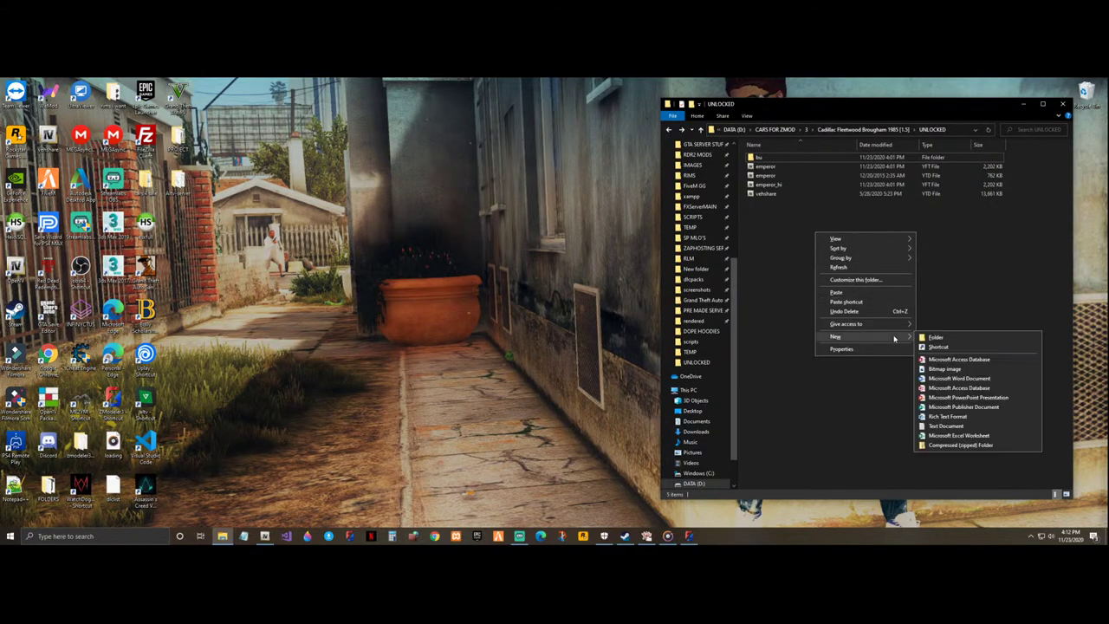
pyautogui.click(926, 338)
pyautogui.write('b')
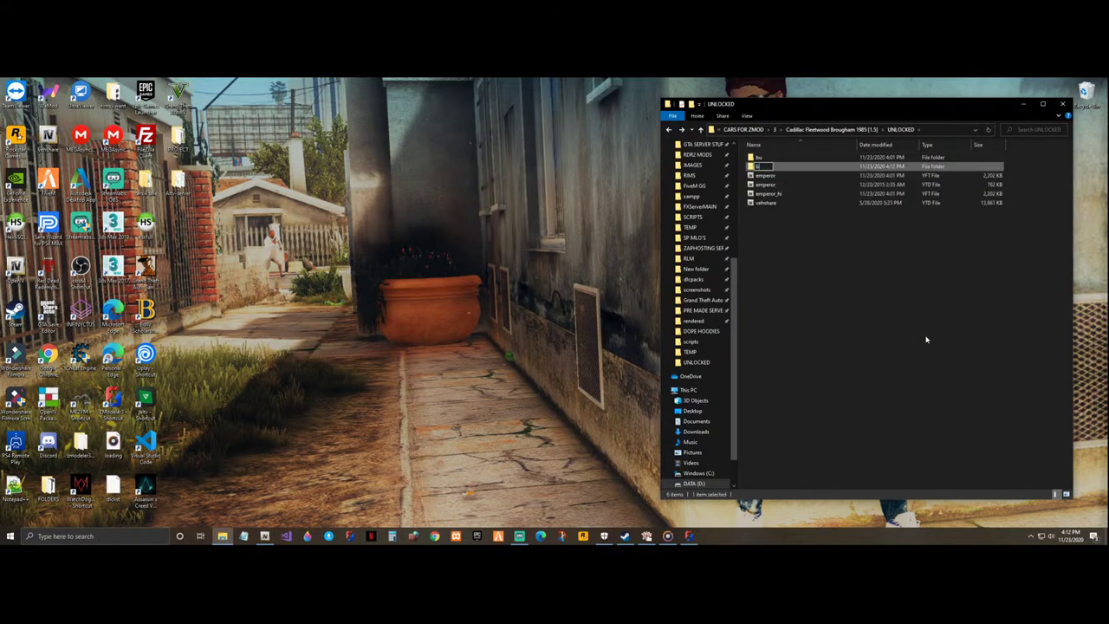
pyautogui.write('u no top')
pyautogui.press('Return')
# - Copy both emperor files and emperor_hi into the "bu no top" folder, check its contents and return to UNLOCKED
pyautogui.click(770, 177)
pyautogui.keyDown('ctrl'); pyautogui.click(777, 185); pyautogui.keyUp('ctrl')
pyautogui.keyDown('ctrl'); pyautogui.click(782, 195); pyautogui.keyUp('ctrl')
pyautogui.keyDown('ctrl'); pyautogui.moveTo(784, 194); pyautogui.dragTo(799, 168); pyautogui.keyUp('ctrl')
pyautogui.doubleClick(799, 168)
pyautogui.click(668, 130)
# - Create another folder named "textures" inside the UNLOCKED folder
pyautogui.rightClick(803, 243)
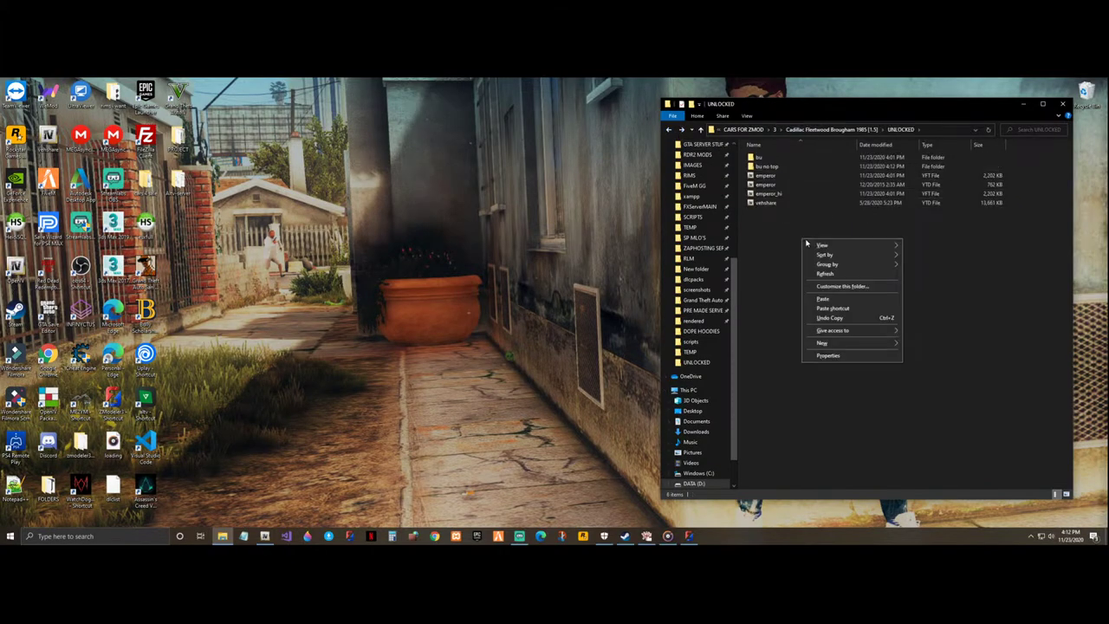
pyautogui.click(914, 347)
pyautogui.write('textures')
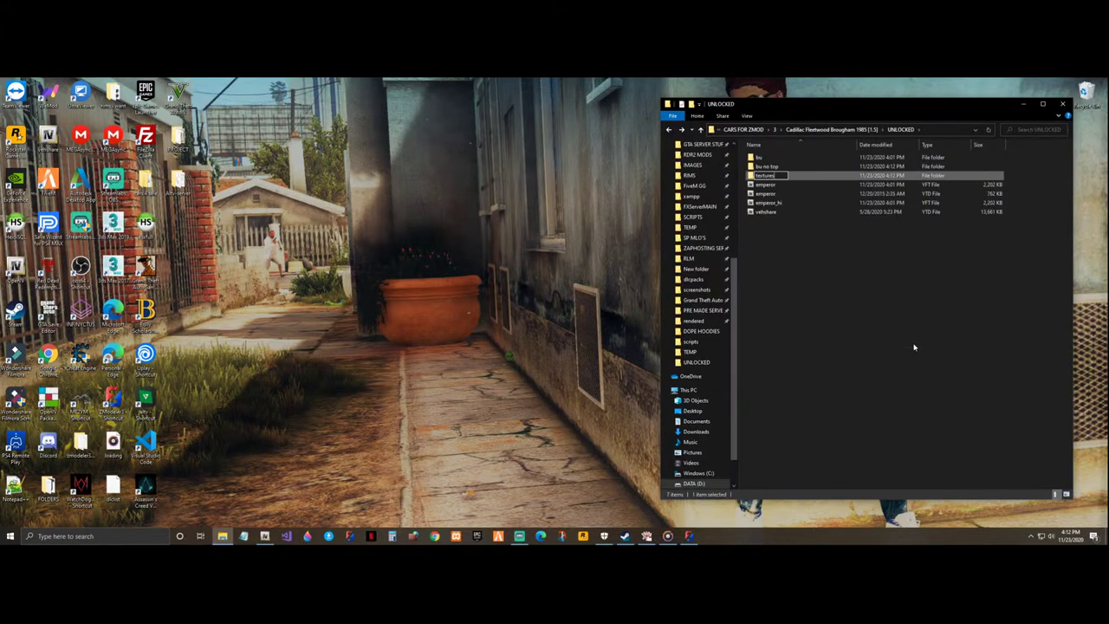
pyautogui.press('Return')
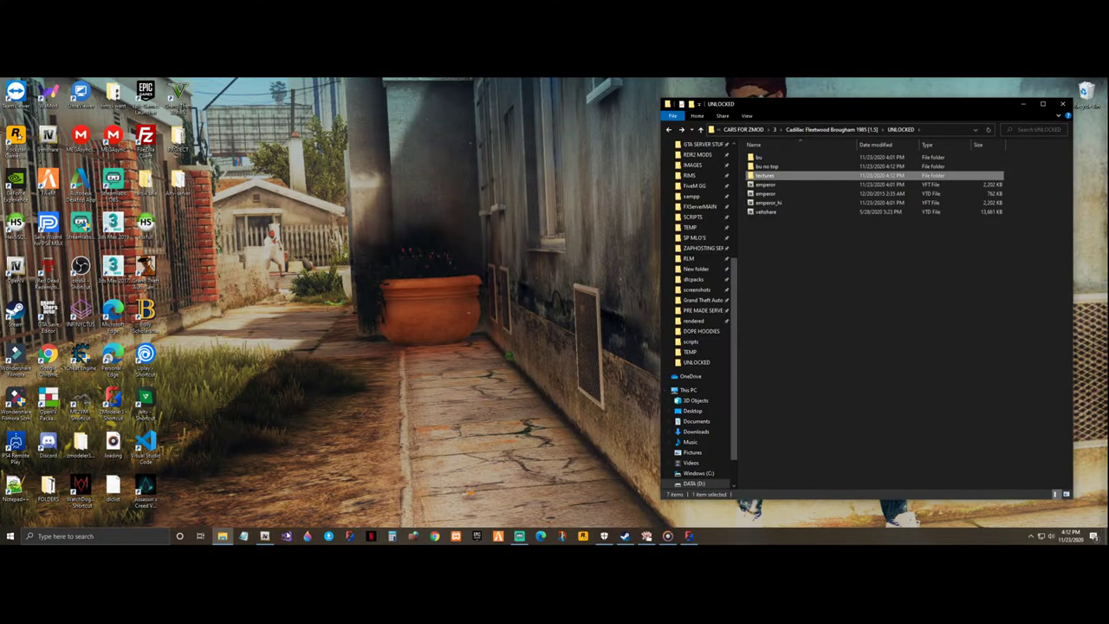
# - Switch to OpenIV and add the vehshare texture dictionary from UNLOCKED to the mods TEMP folder
pyautogui.click(265, 536)
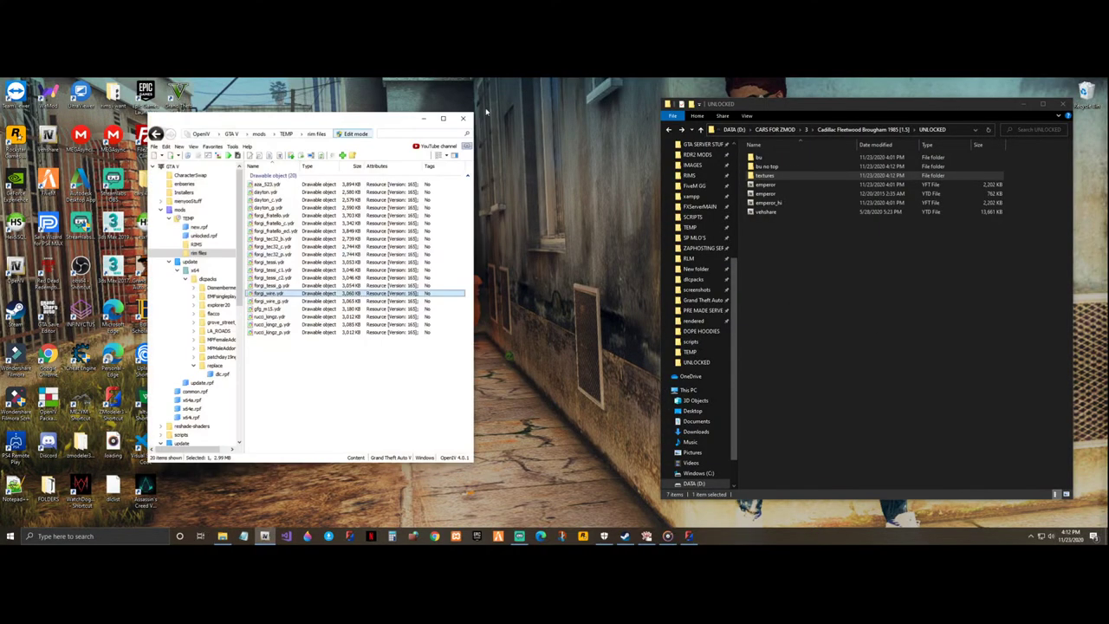
pyautogui.click(156, 133)
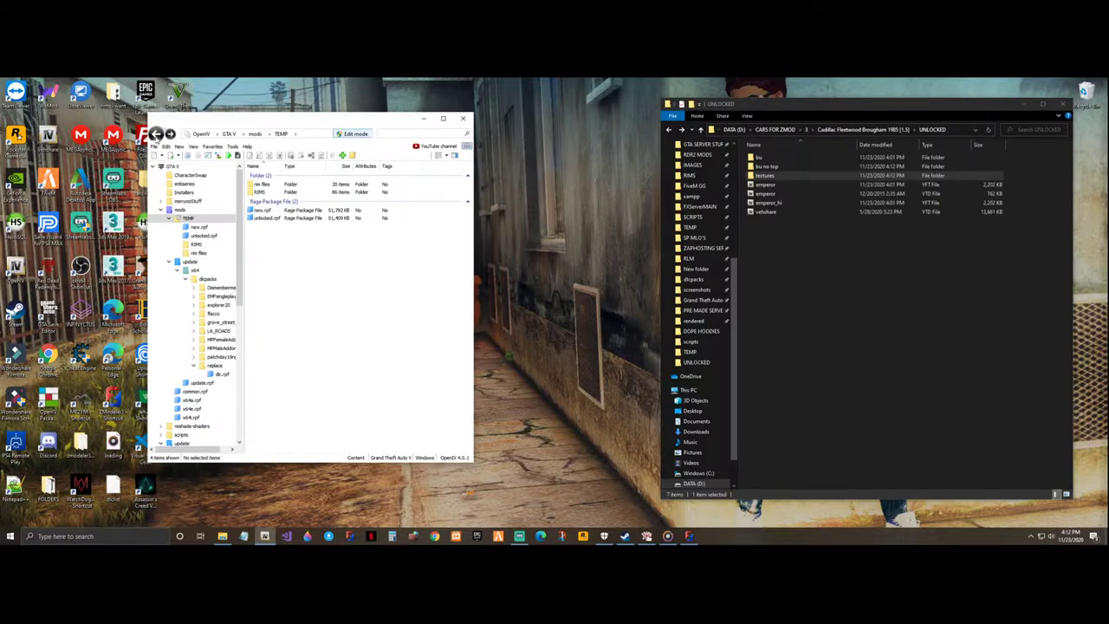
pyautogui.click(784, 213)
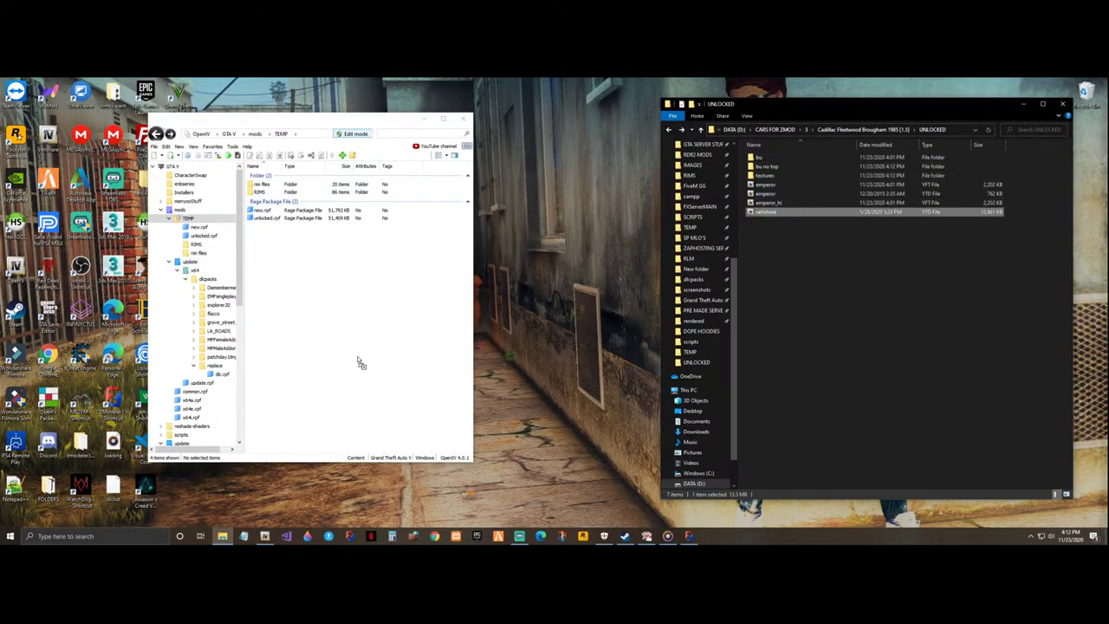
pyautogui.moveTo(360, 362); pyautogui.dragTo(357, 359)
# - Open vehshare.ytd in the texture editor, reduce the thumbnail size and select the vogue_line texture
pyautogui.click(267, 236)
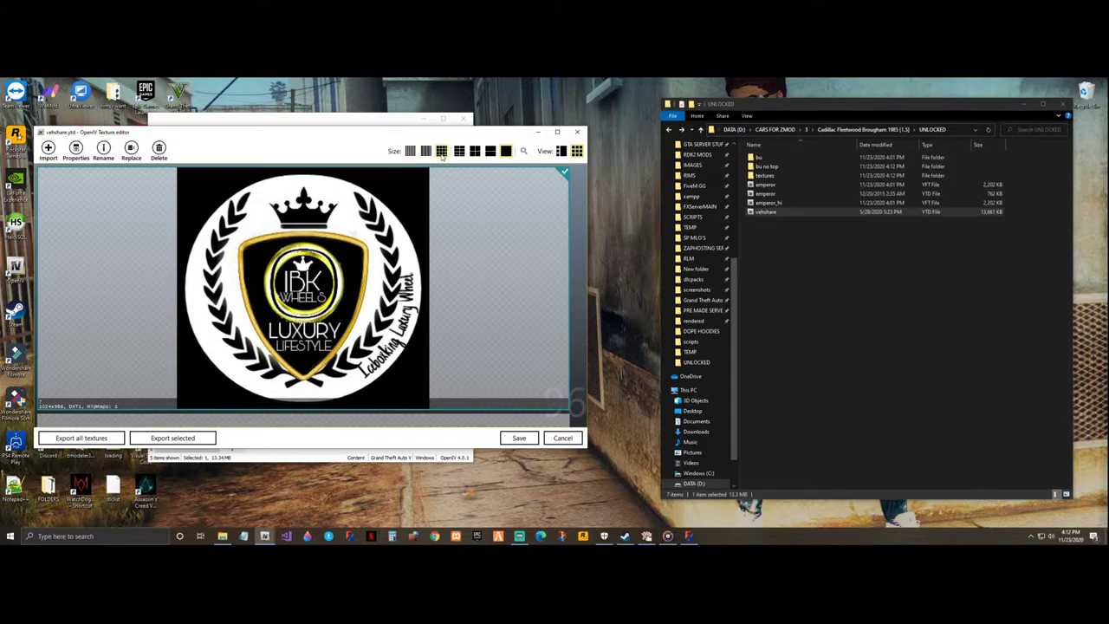
pyautogui.click(441, 150)
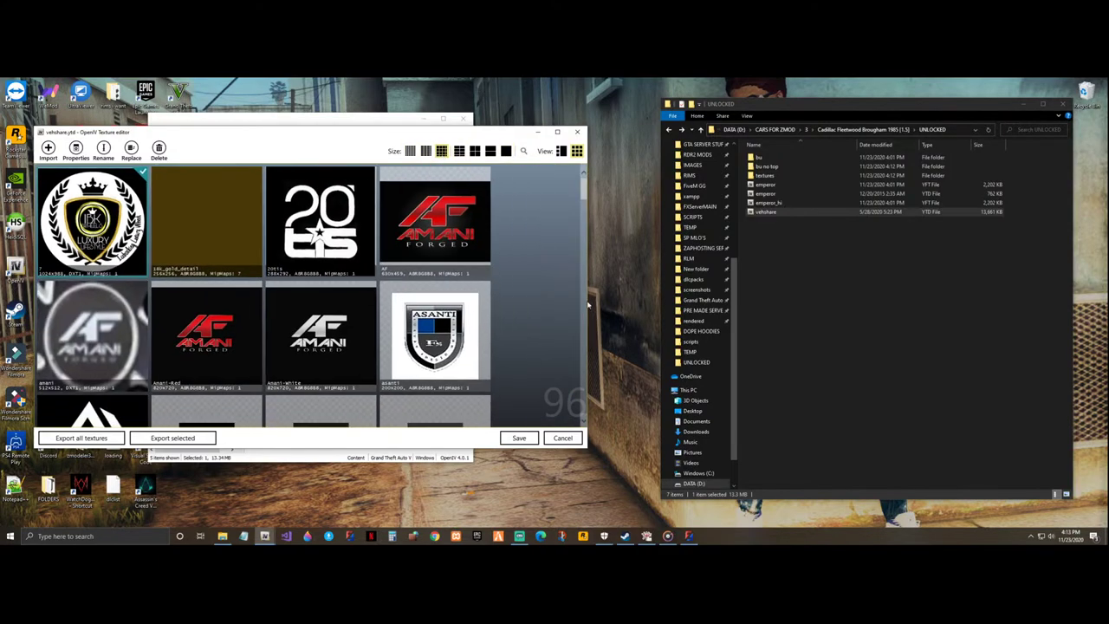
pyautogui.moveTo(584, 186); pyautogui.dragTo(592, 413)
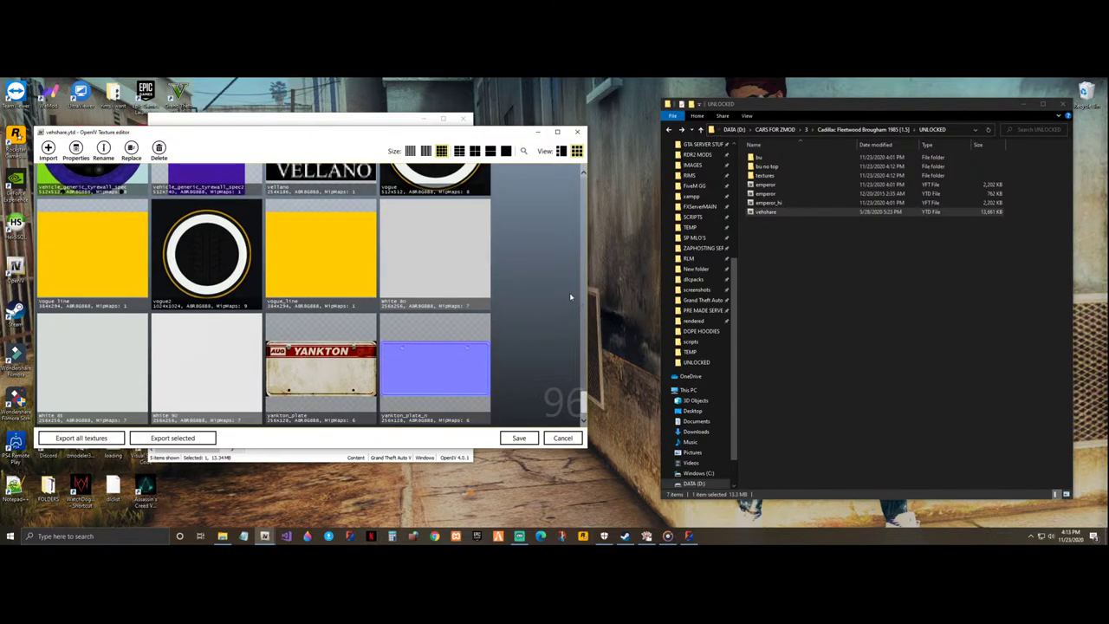
pyautogui.click(344, 244)
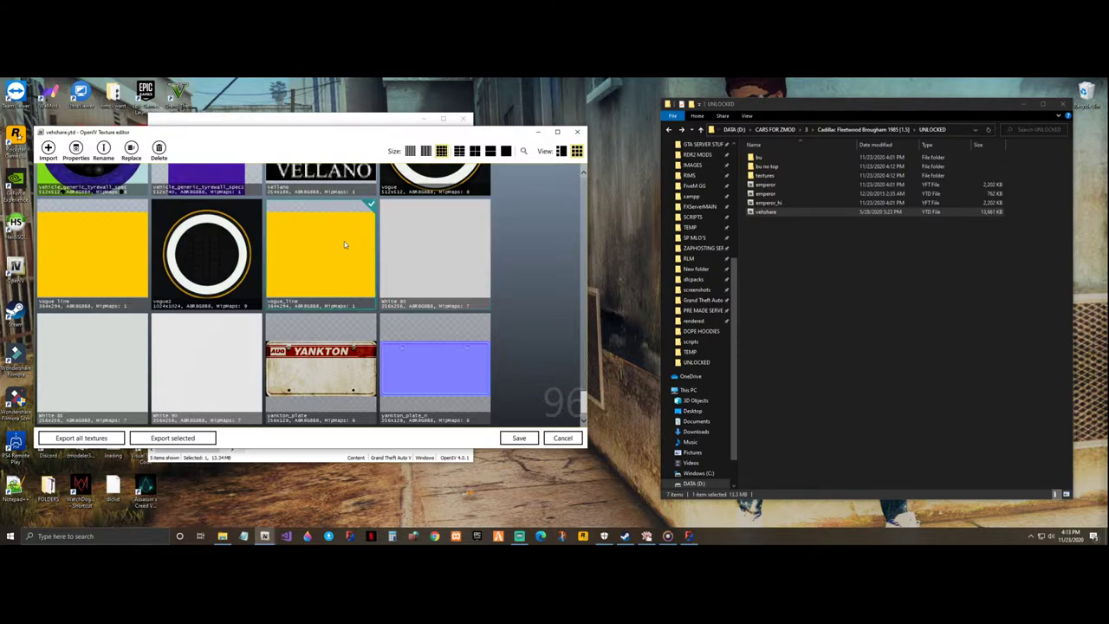
# - Start exporting the selected vogue_line texture with PNG Image as the file type
pyautogui.click(192, 440)
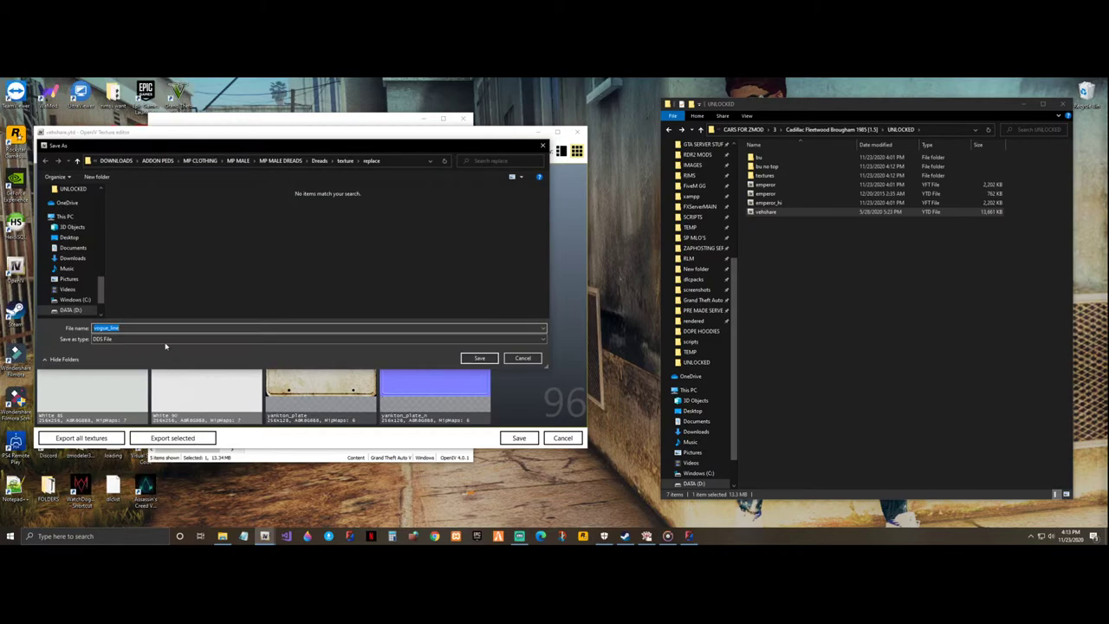
pyautogui.click(164, 338)
pyautogui.click(130, 351)
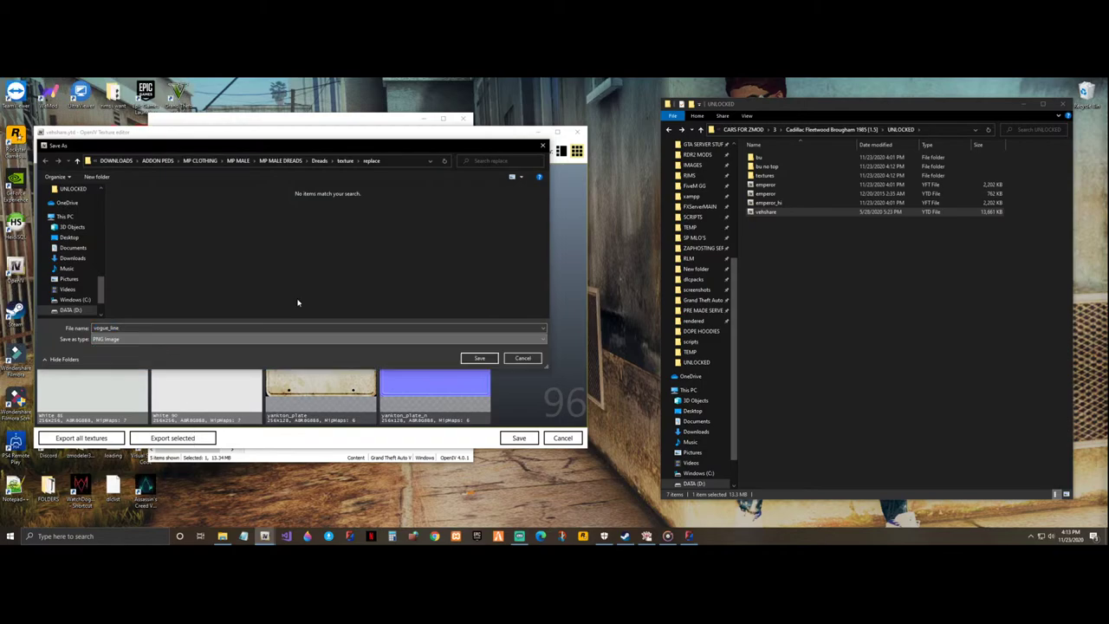
# - Set the export location to the copied path of UNLOCKED\textures, save the vogue_line PNG and close the texture editor
pyautogui.doubleClick(793, 175)
pyautogui.click(958, 131)
pyautogui.rightClick(959, 130)
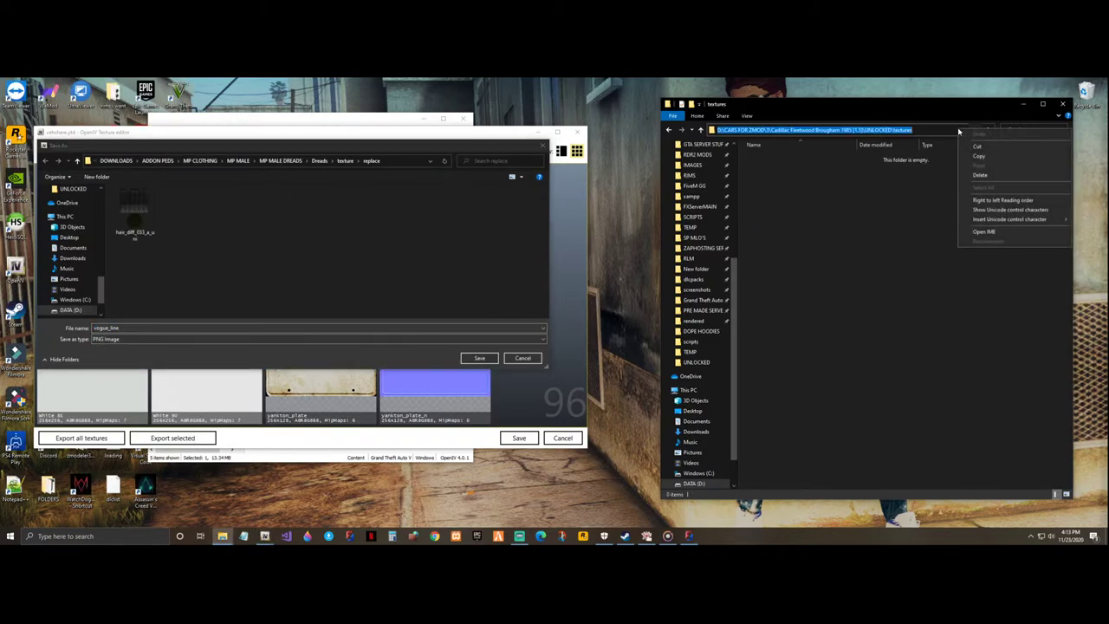
pyautogui.click(978, 155)
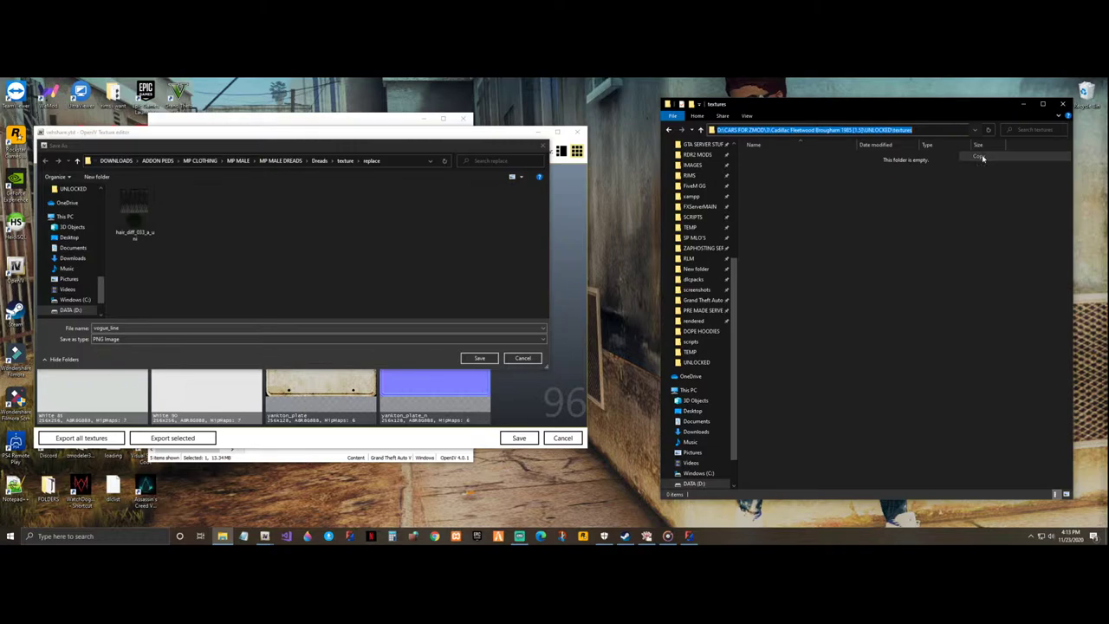
pyautogui.click(397, 165)
pyautogui.rightClick(397, 165)
pyautogui.click(433, 200)
pyautogui.click(444, 160)
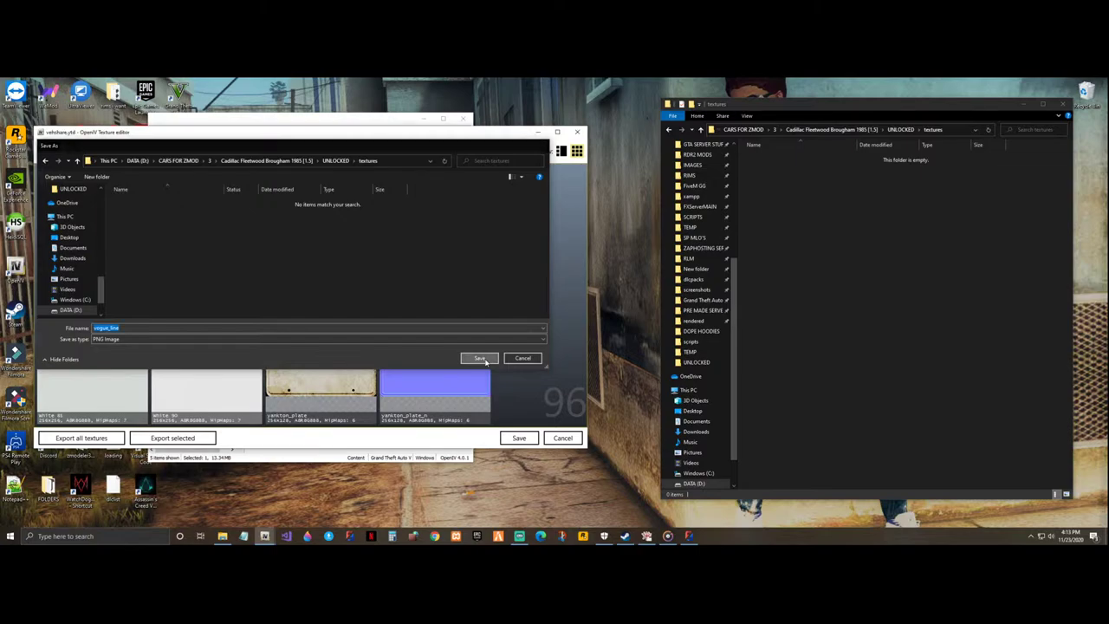
pyautogui.click(481, 359)
pyautogui.click(576, 133)
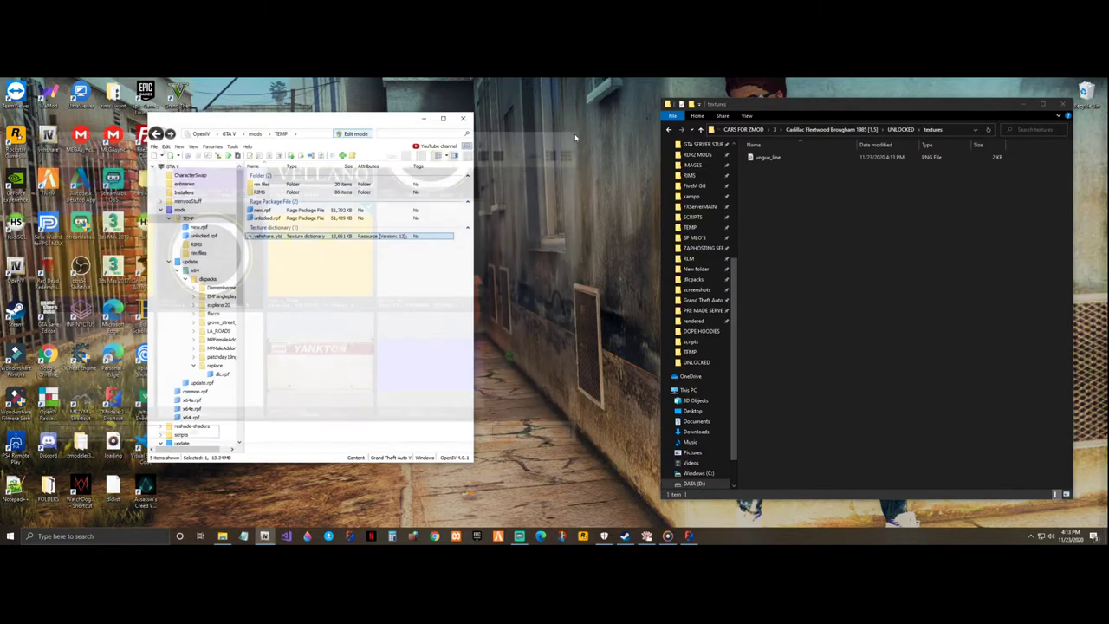
# - Delete vehshare.ytd from the TEMP folder, minimise OpenIV and go back to the UNLOCKED folder in File Explorer
pyautogui.rightClick(254, 236)
pyautogui.click(308, 320)
pyautogui.click(424, 118)
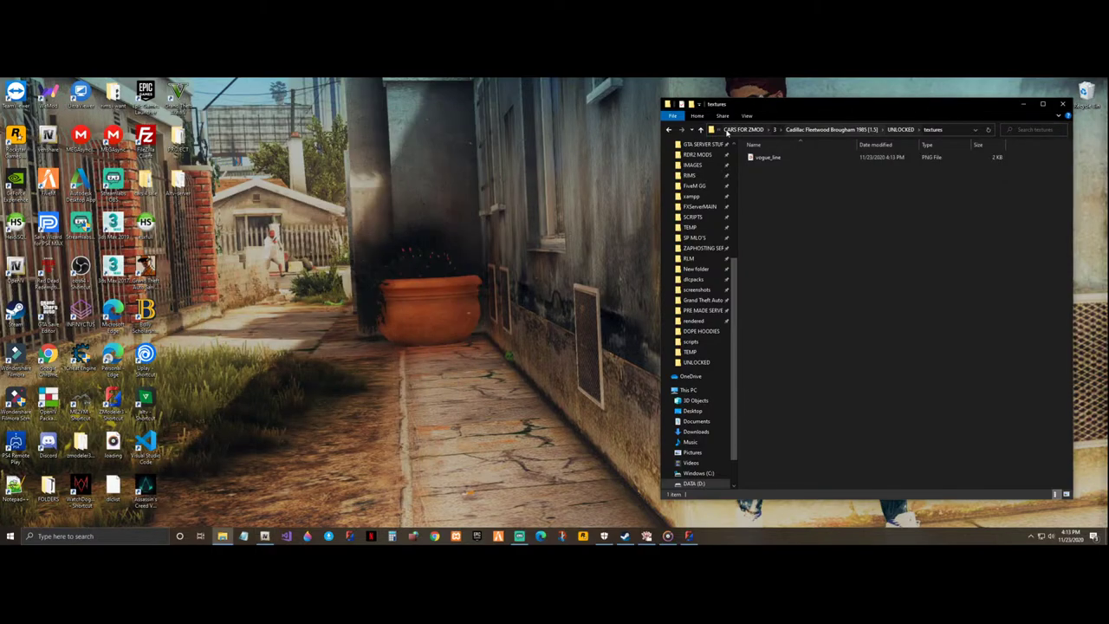
pyautogui.click(669, 129)
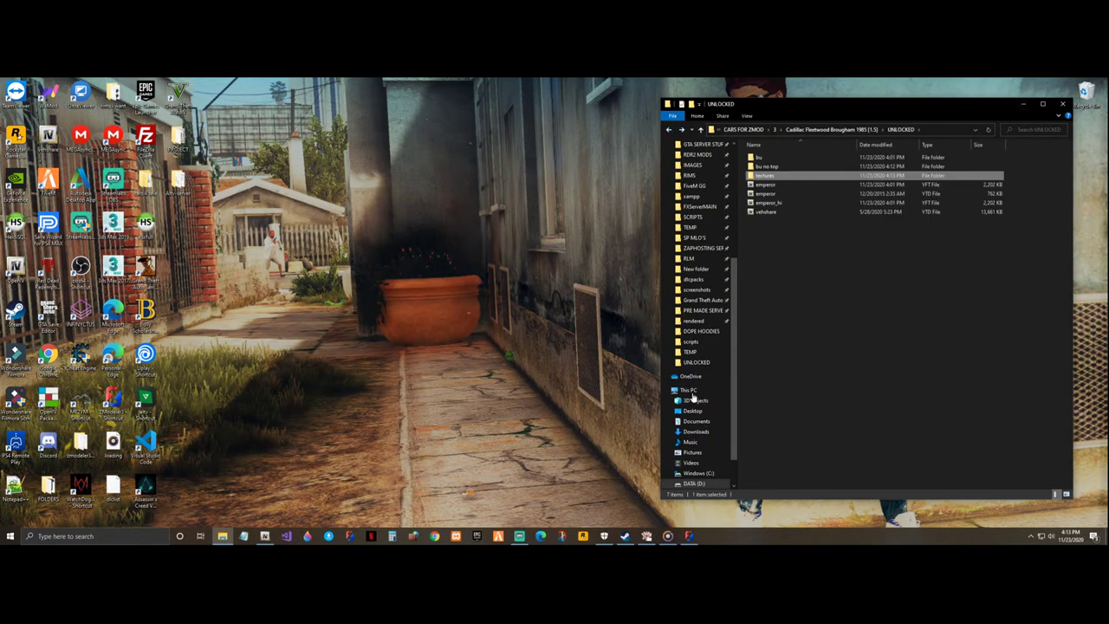
# - Switch to ZModeler, select bodyshell under the emperor_hi chassis and open the Material Browser
pyautogui.click(688, 536)
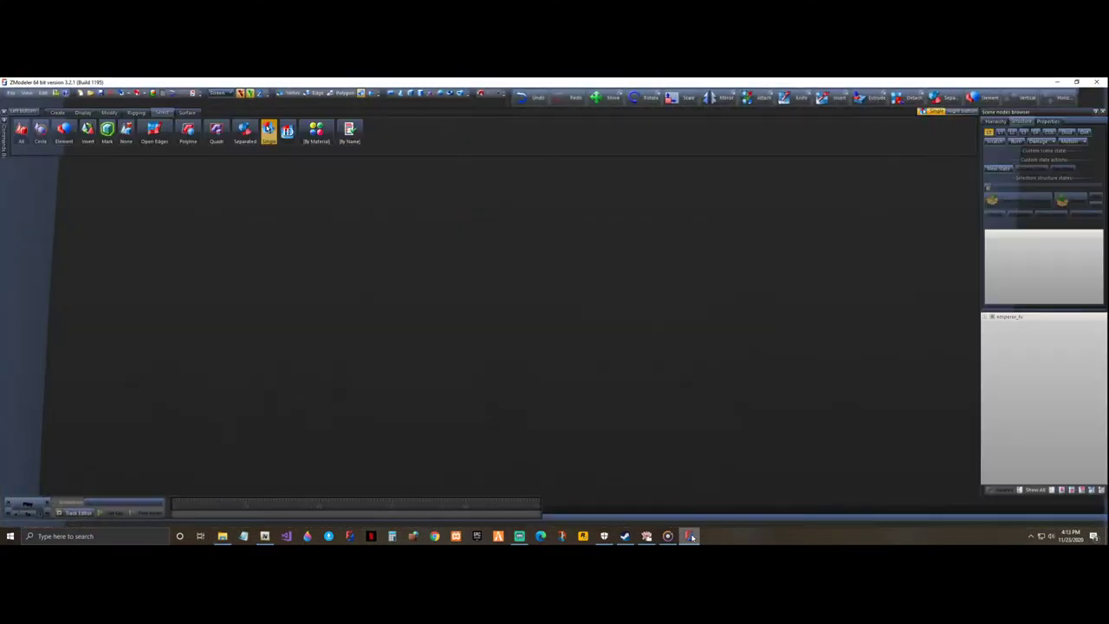
pyautogui.click(974, 165)
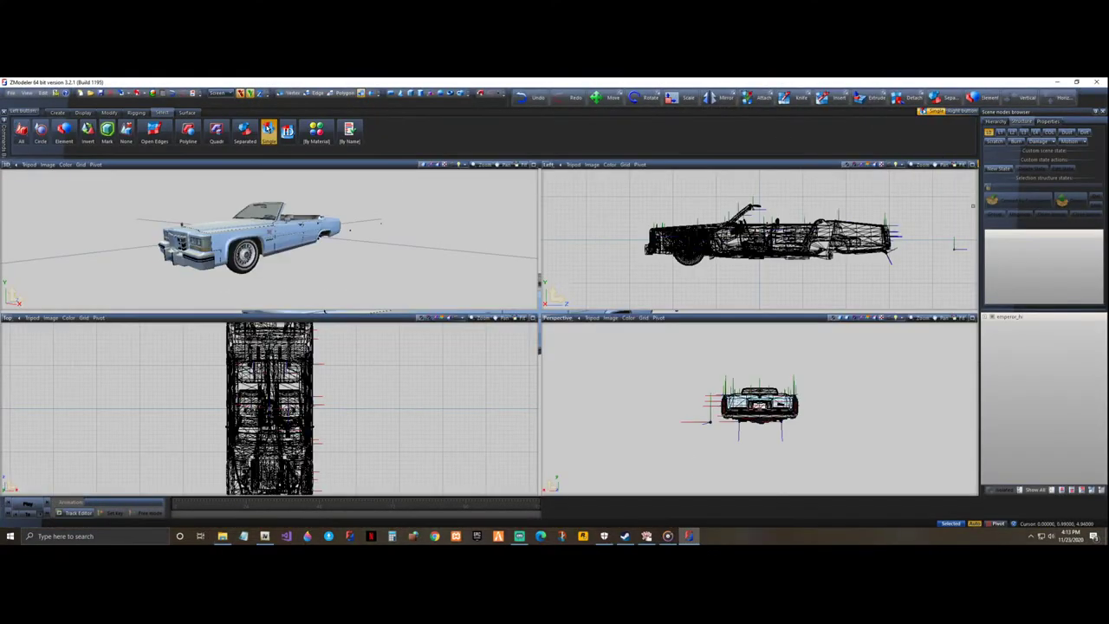
pyautogui.click(986, 319)
pyautogui.click(1022, 325)
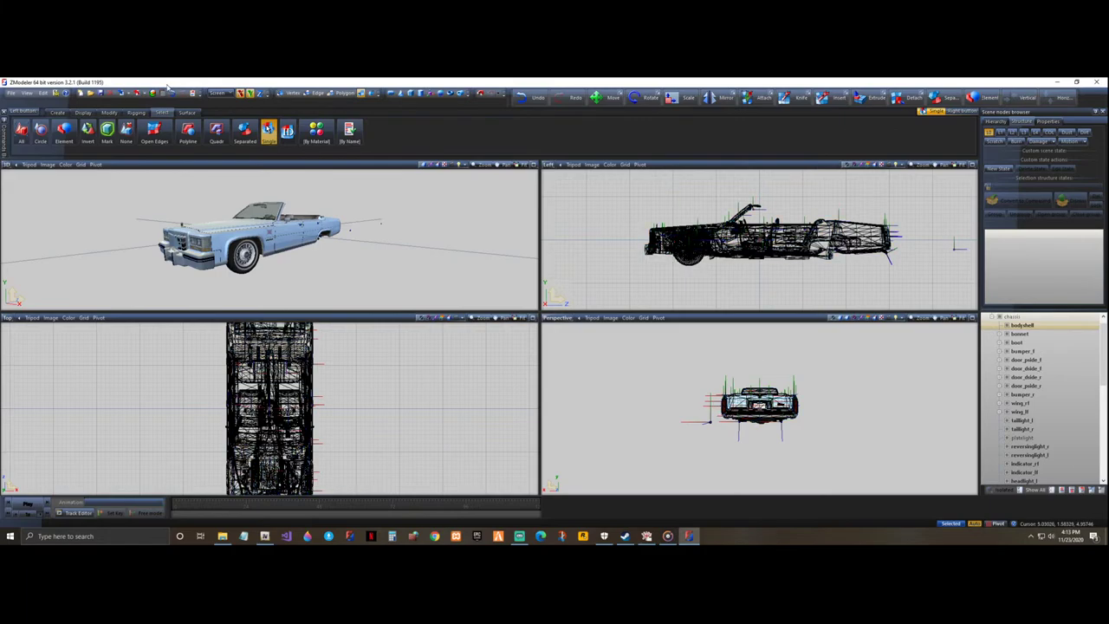
pyautogui.click(153, 93)
pyautogui.moveTo(765, 137); pyautogui.dragTo(310, 139)
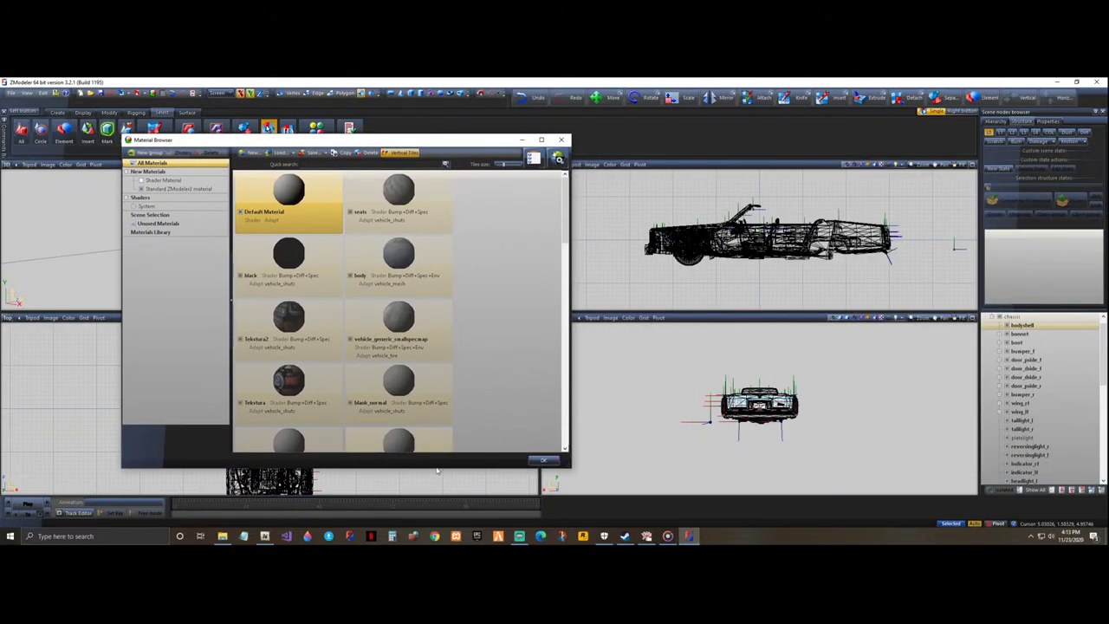
# - Switch to the music player, start playback of the loaded track and return to ZModeler
pyautogui.click(667, 535)
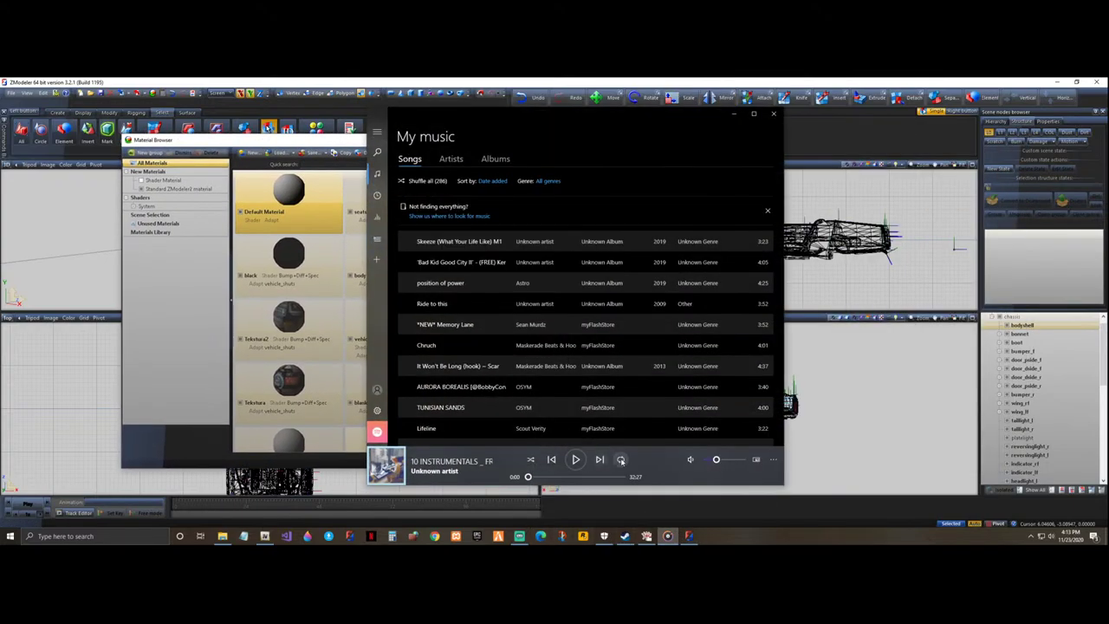
pyautogui.click(575, 460)
pyautogui.click(732, 114)
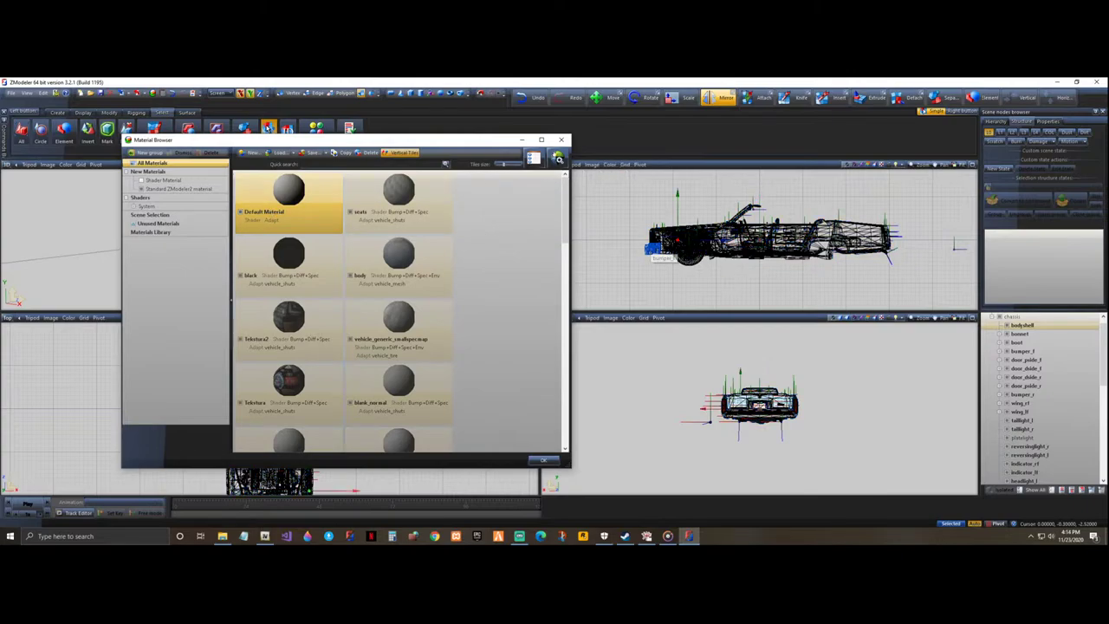
# - Select the front bumper and examine each of its assigned materials in the Material Browser
pyautogui.click(651, 251)
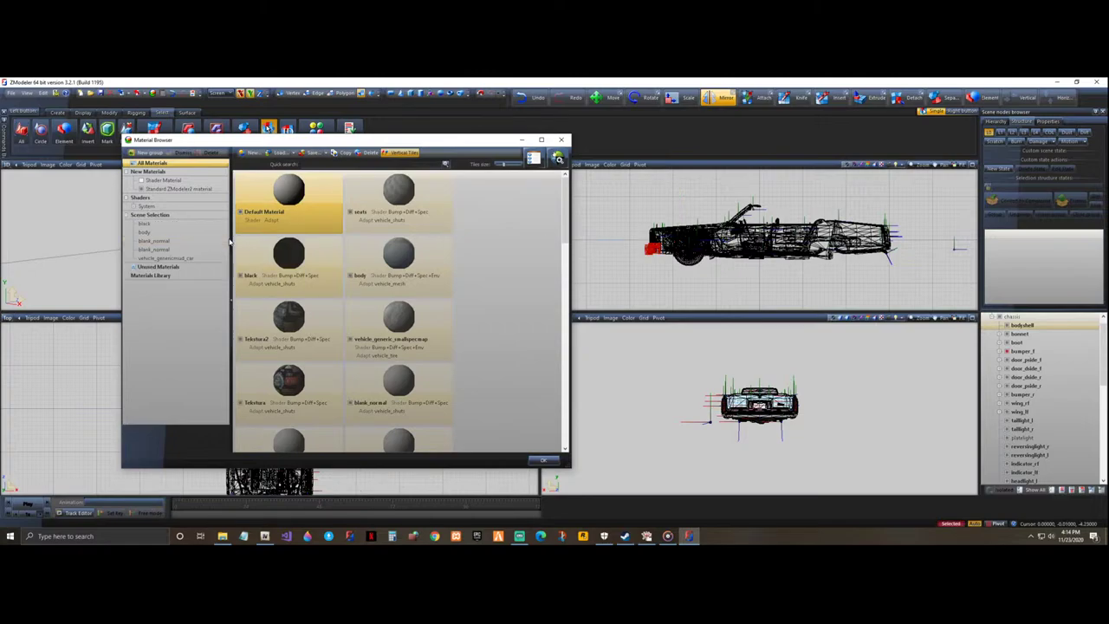
pyautogui.moveTo(275, 140)
pyautogui.mouseDown()
pyautogui.moveTo(317, 131)
pyautogui.moveTo(279, 125)
pyautogui.mouseUp()
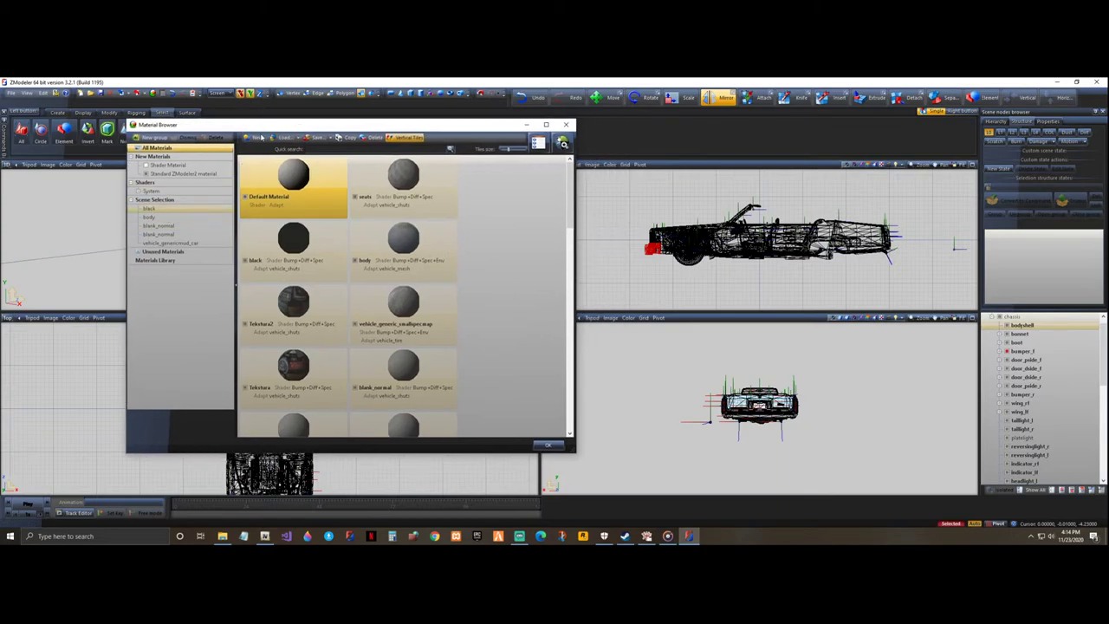
pyautogui.click(183, 208)
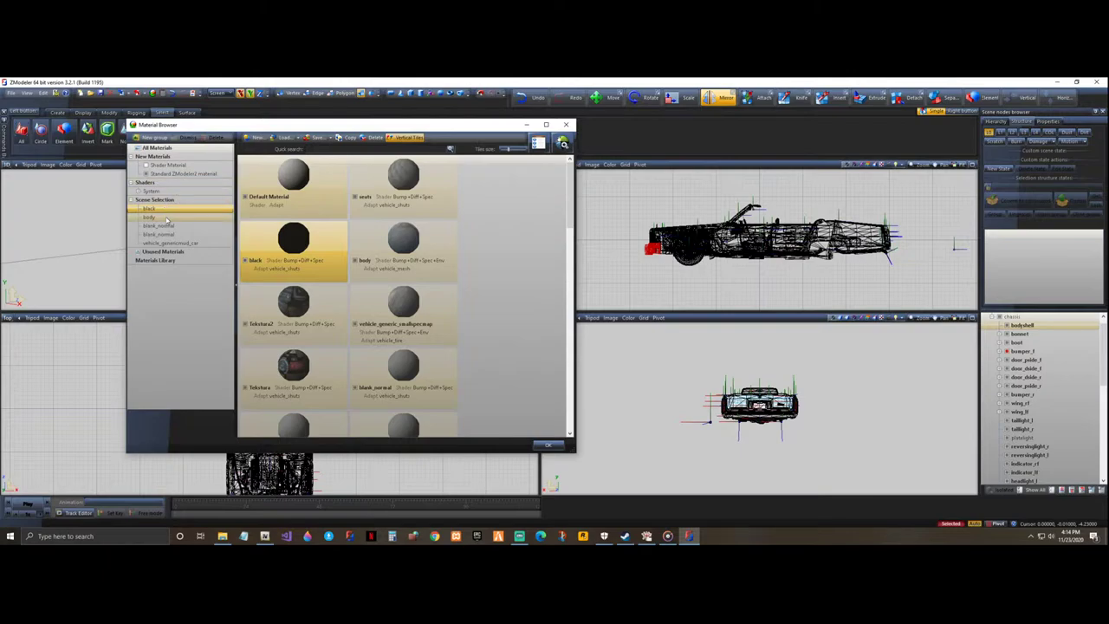
pyautogui.click(167, 217)
pyautogui.click(176, 226)
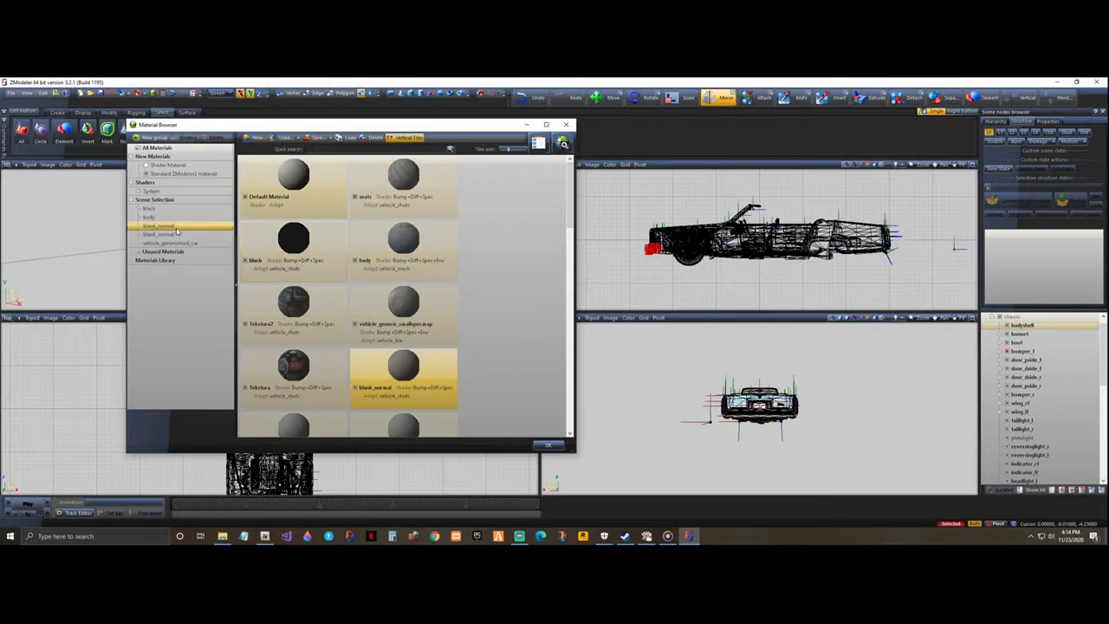
pyautogui.click(181, 236)
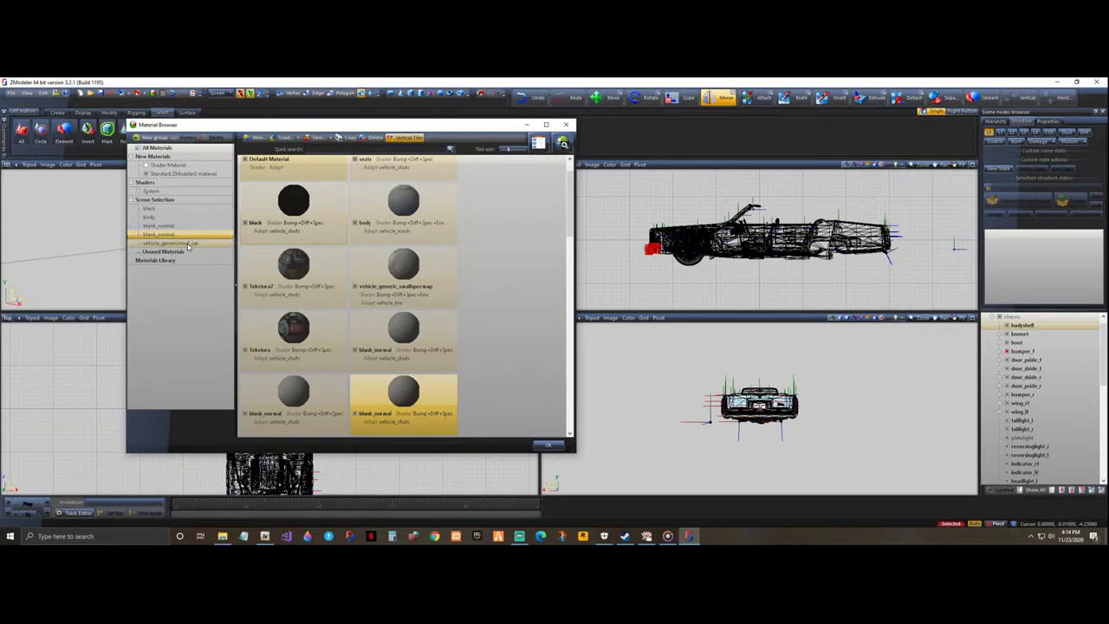
pyautogui.click(189, 245)
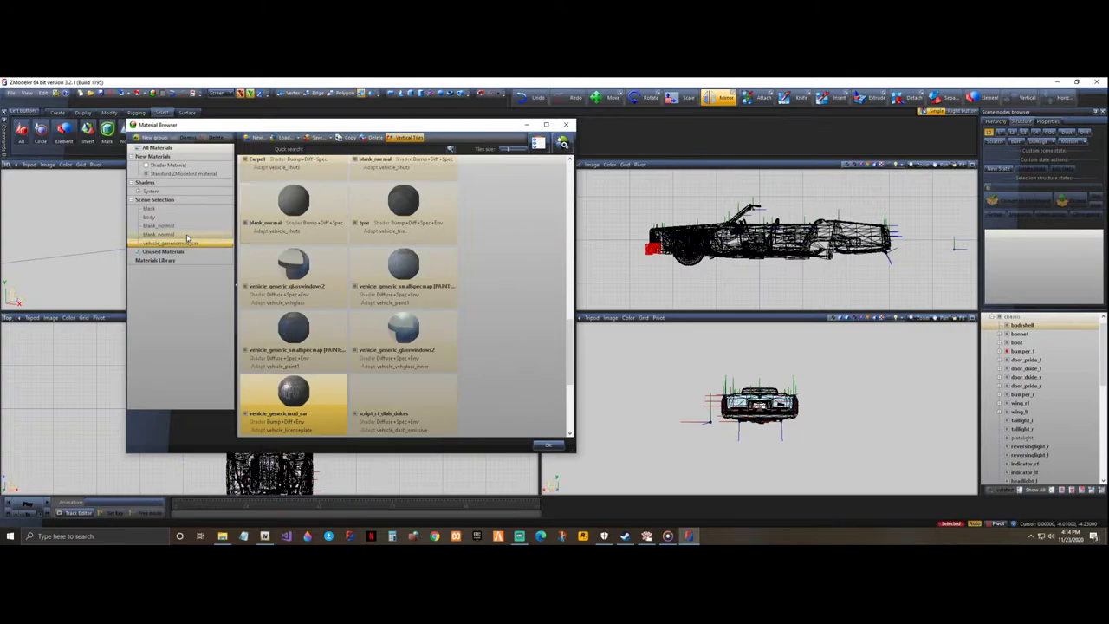
# - Examine the front bumper's blank_normal and vehicle_genericmud_car materials again while comparing them with the 3D model
pyautogui.click(187, 235)
pyautogui.click(184, 226)
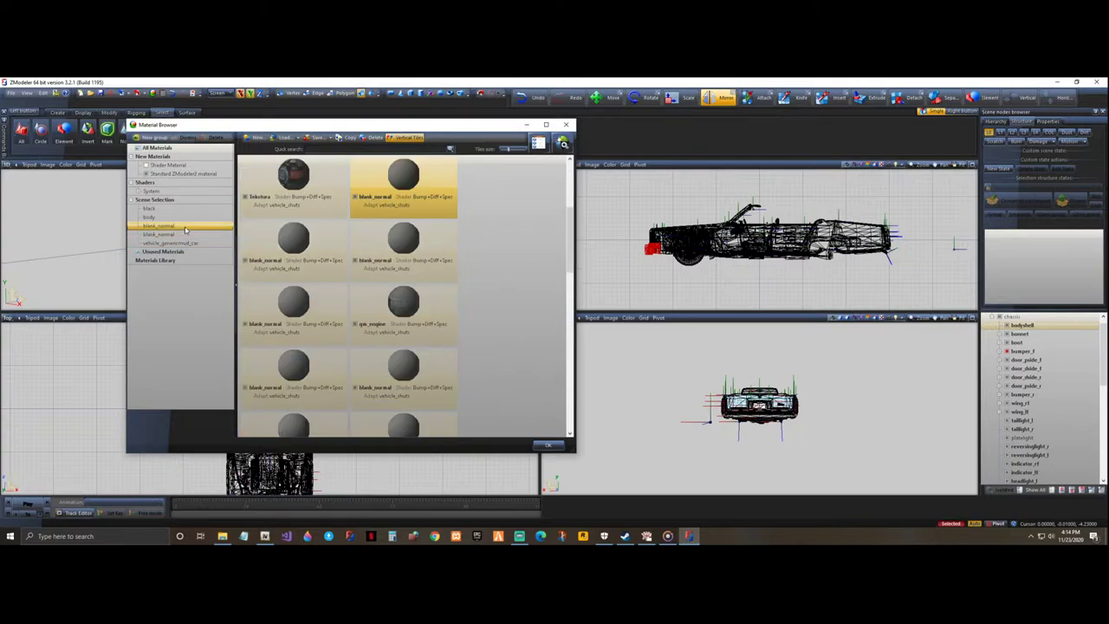
pyautogui.moveTo(322, 125); pyautogui.dragTo(638, 130)
pyautogui.moveTo(217, 238)
pyautogui.mouseDown(button='middle')
pyautogui.moveTo(304, 233)
pyautogui.moveTo(215, 236)
pyautogui.mouseUp(button='middle')
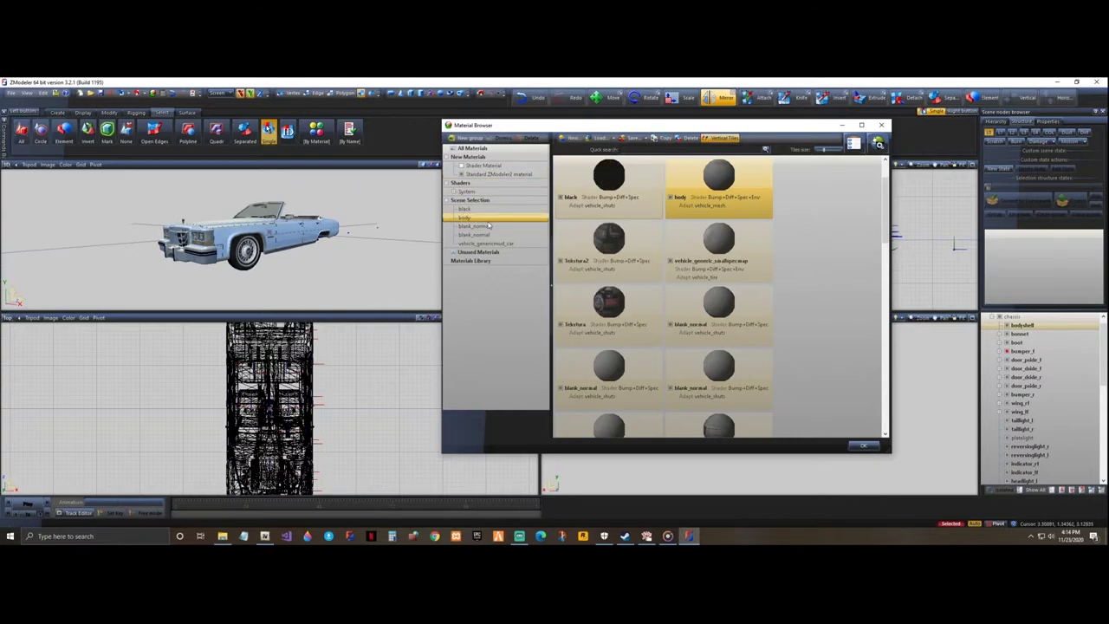
pyautogui.click(490, 226)
pyautogui.click(497, 237)
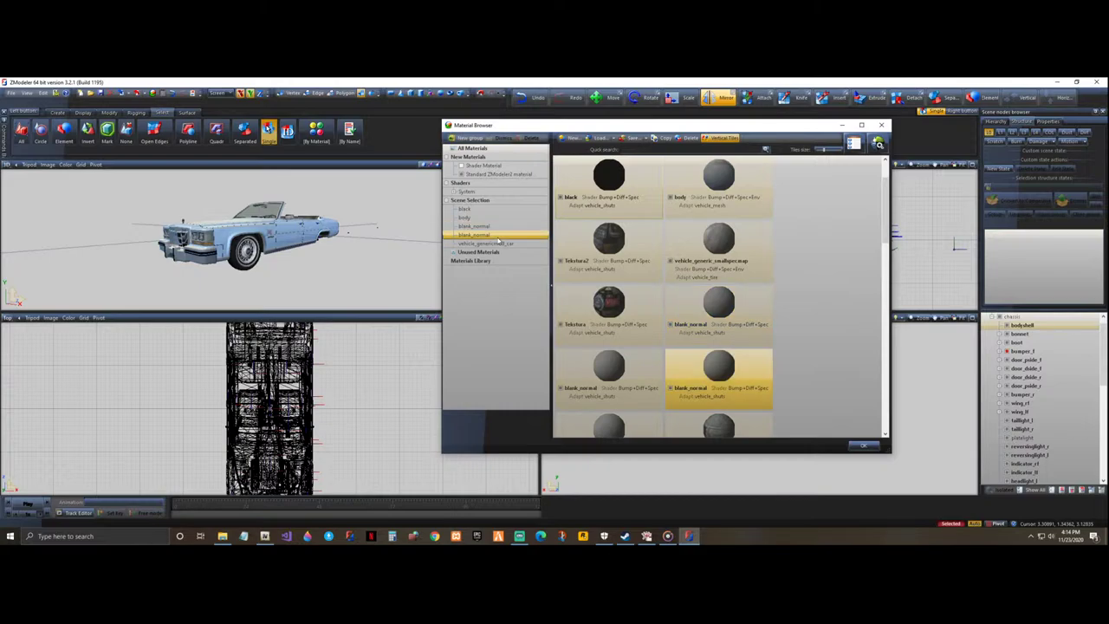
pyautogui.click(499, 243)
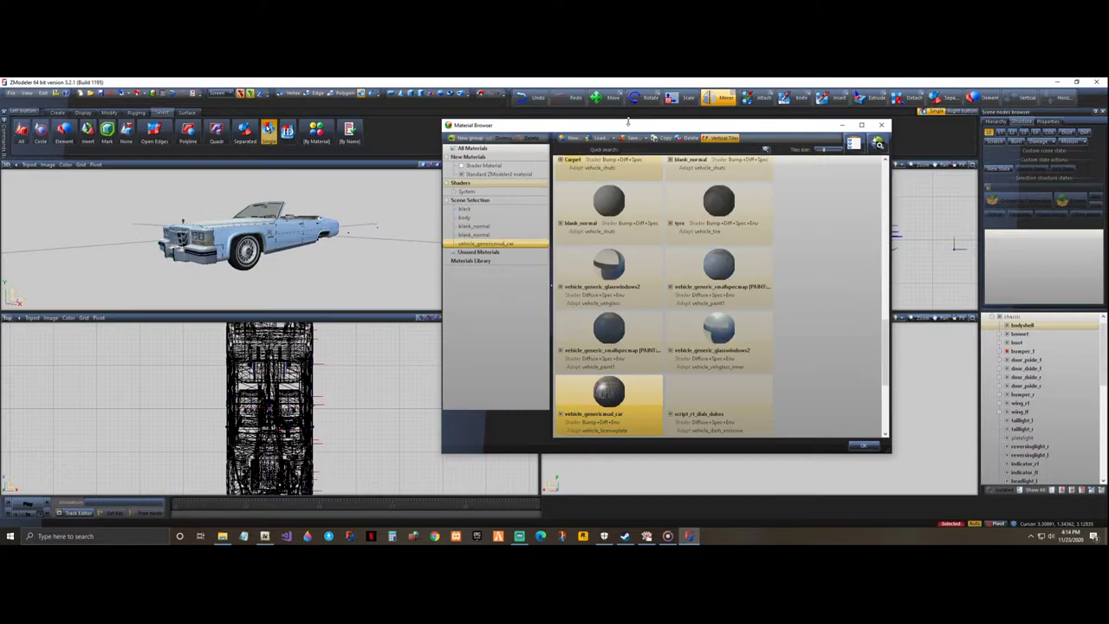
# - Clear the front bumper's selection and select the bumper again in the side view
pyautogui.moveTo(630, 133); pyautogui.dragTo(627, 133)
pyautogui.moveTo(274, 137); pyautogui.dragTo(256, 137)
pyautogui.scroll(5, 700, 246)
pyautogui.scroll(5, 594, 236)
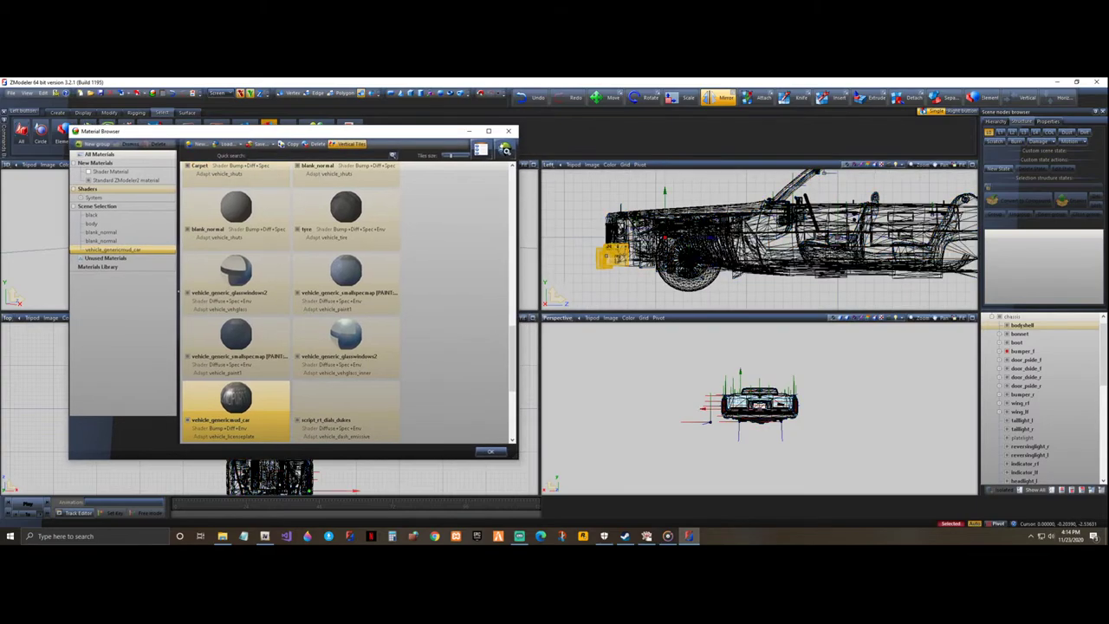
pyautogui.click(573, 217)
pyautogui.click(614, 253)
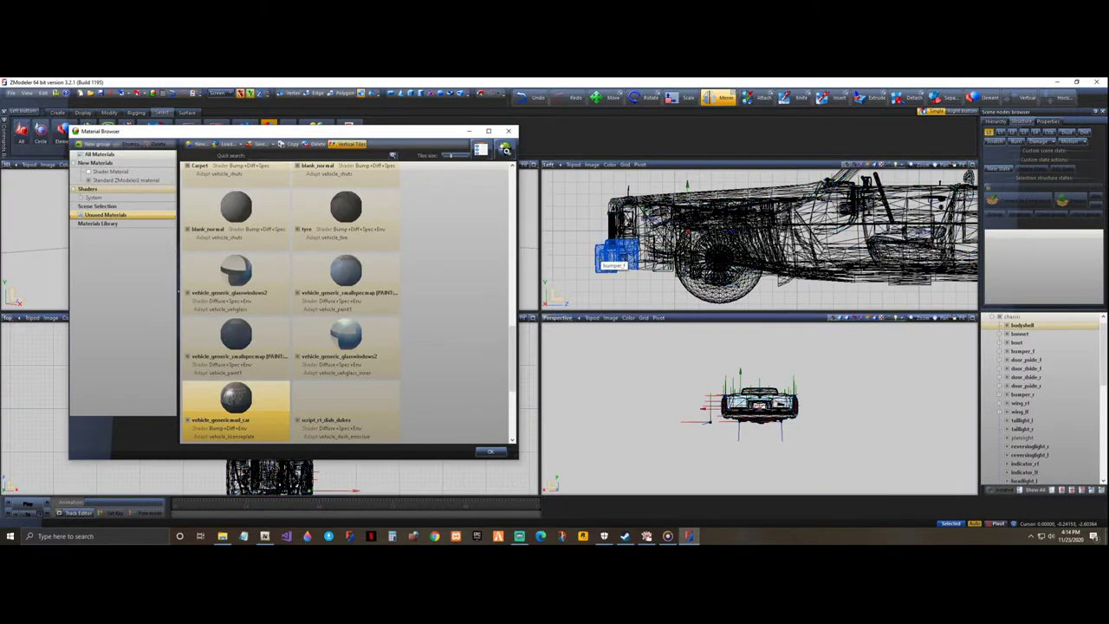
pyautogui.click(619, 242)
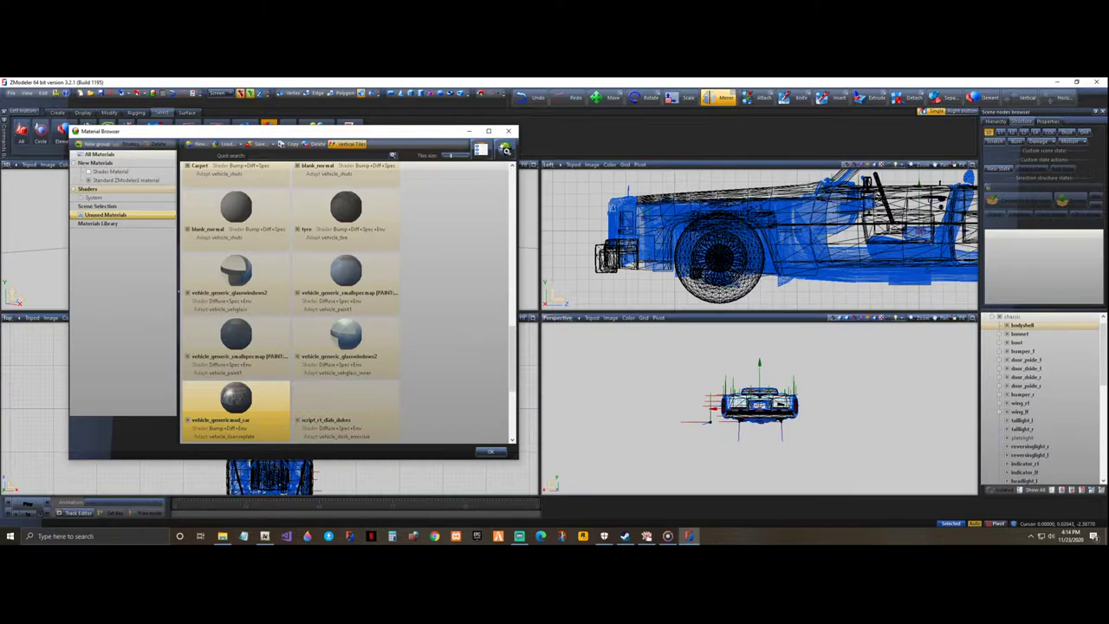
pyautogui.click(737, 154)
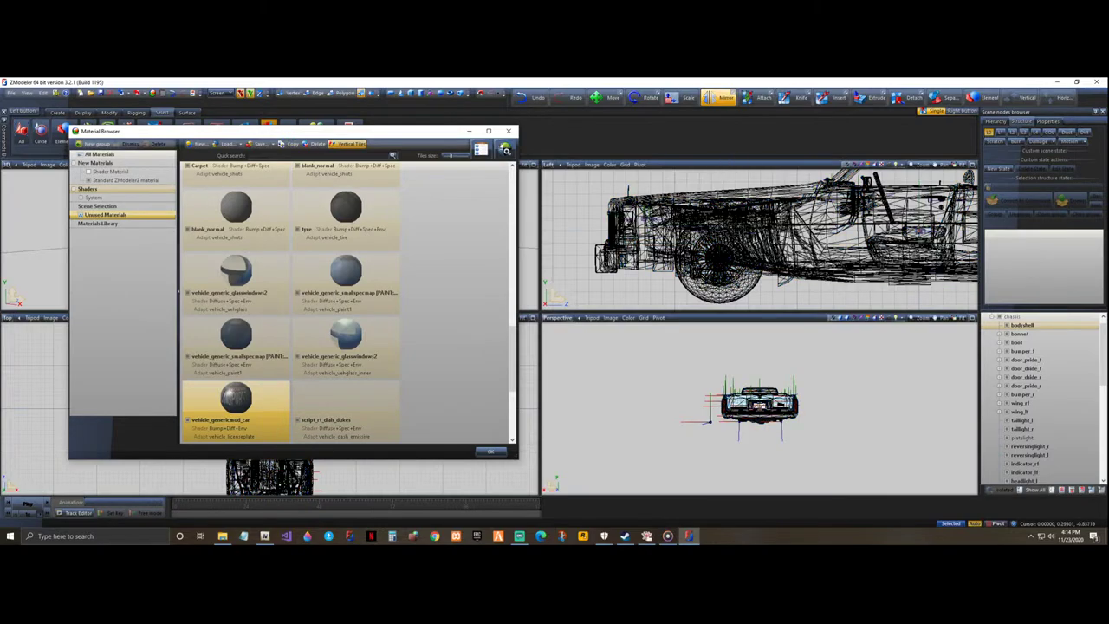
pyautogui.hotkey('ctrl', 'z')
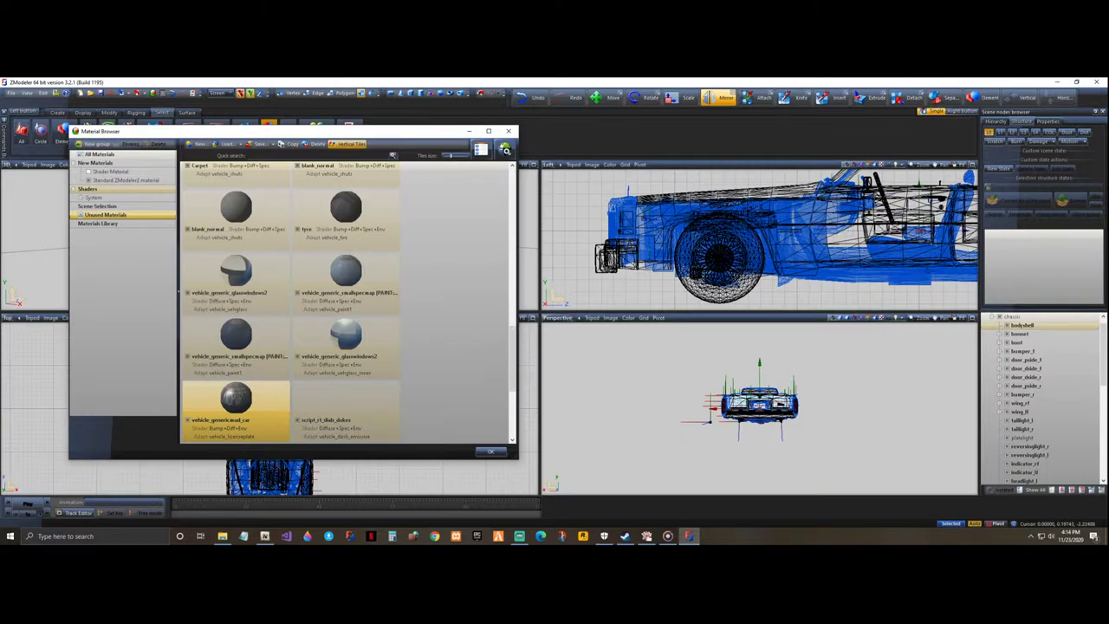
pyautogui.click(602, 223)
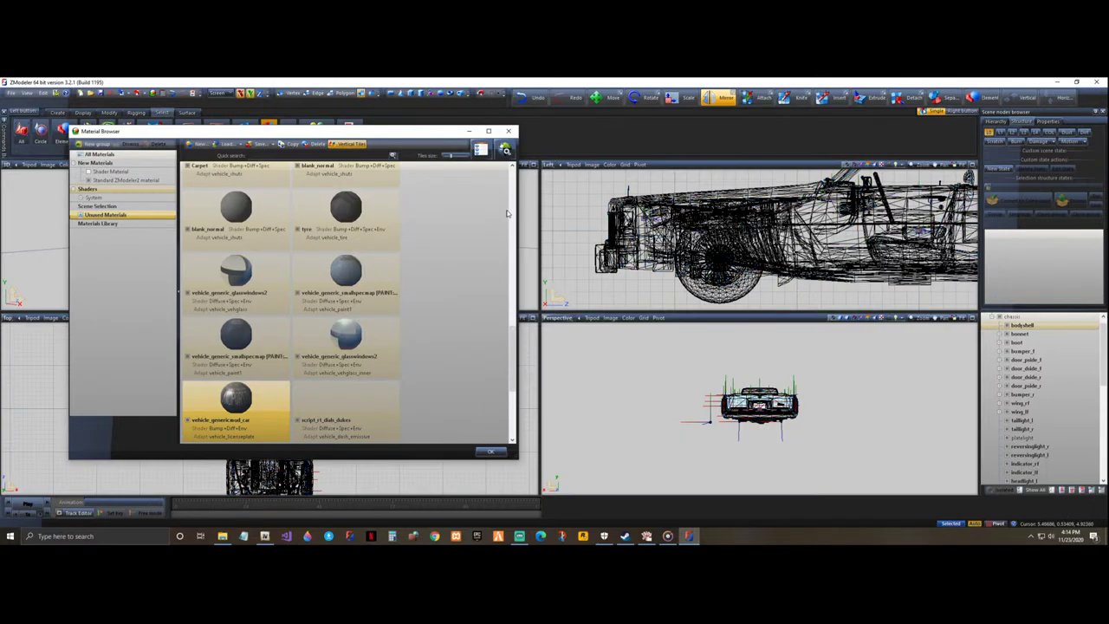
pyautogui.scroll(-3, 460, 248)
pyautogui.scroll(3, 452, 283)
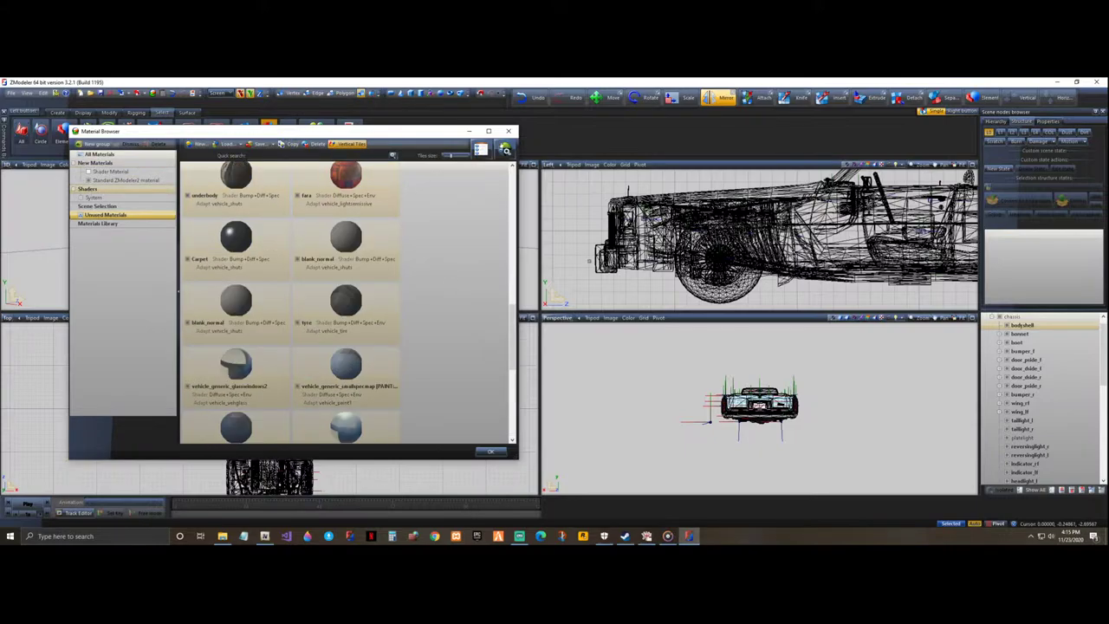
pyautogui.click(617, 256)
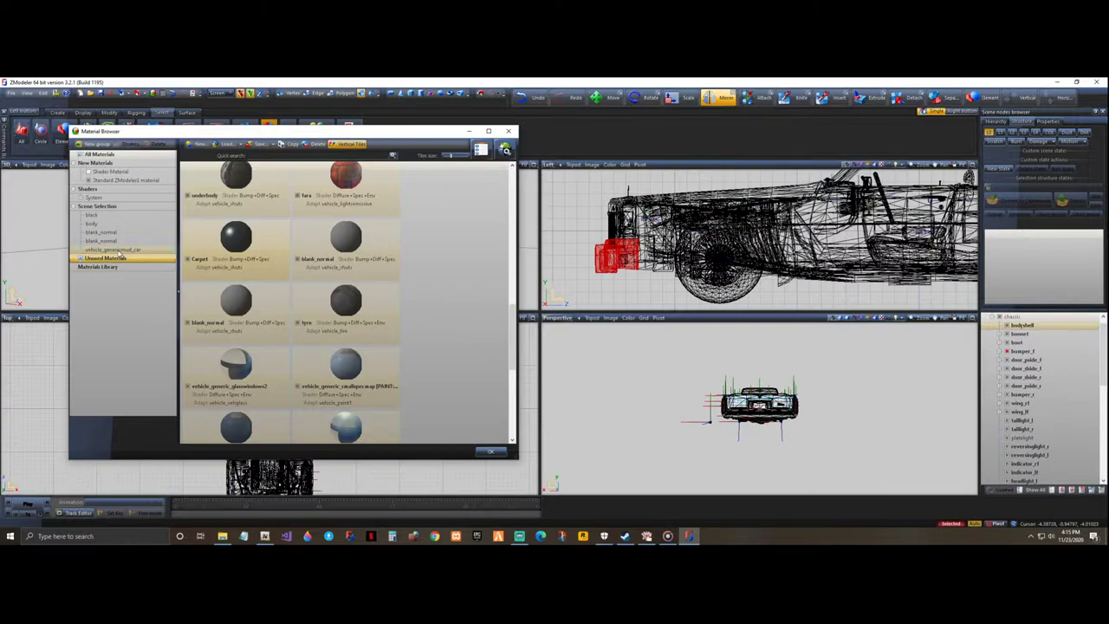
pyautogui.click(119, 257)
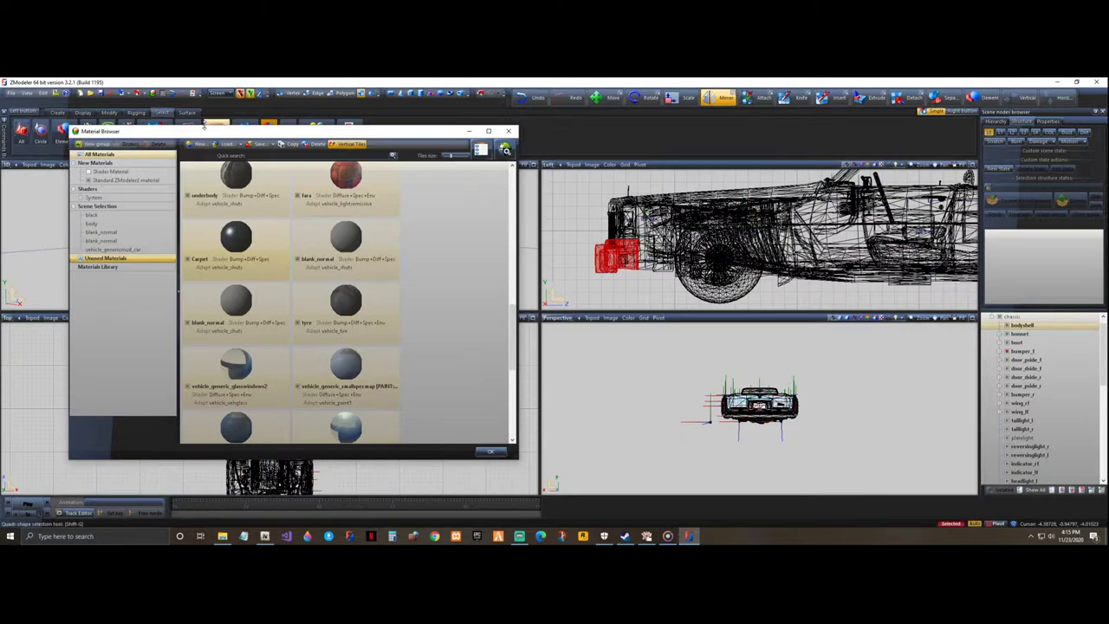
# - Toggle the visibility of the black and body materials off and on to identify which front-end parts use them
pyautogui.moveTo(210, 132); pyautogui.dragTo(574, 136)
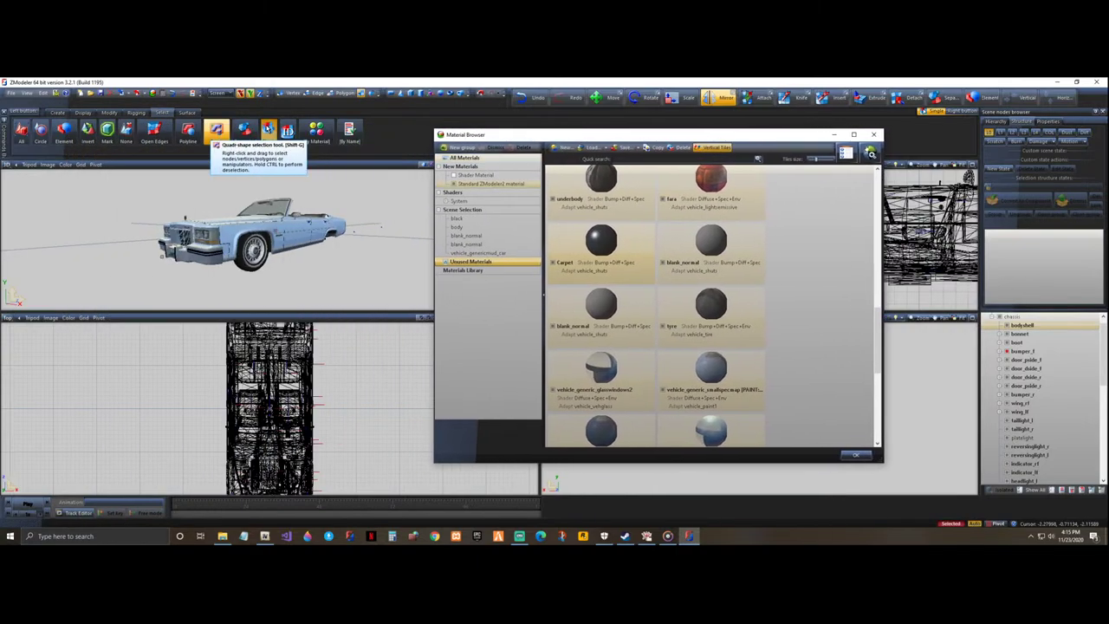
pyautogui.moveTo(411, 223); pyautogui.dragTo(317, 250, button='middle')
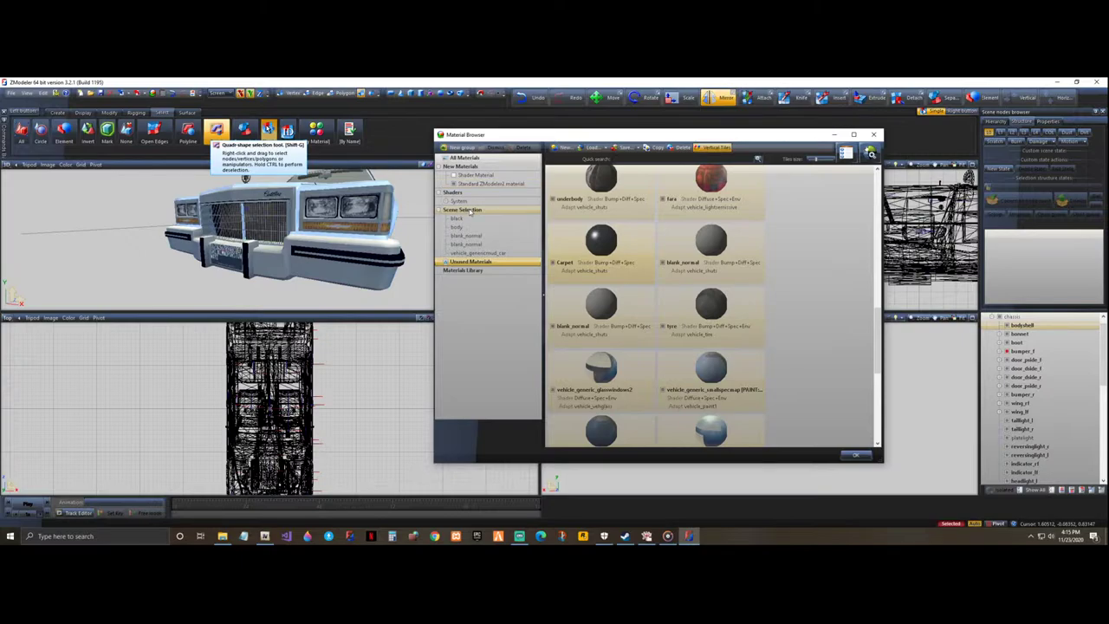
pyautogui.click(474, 220)
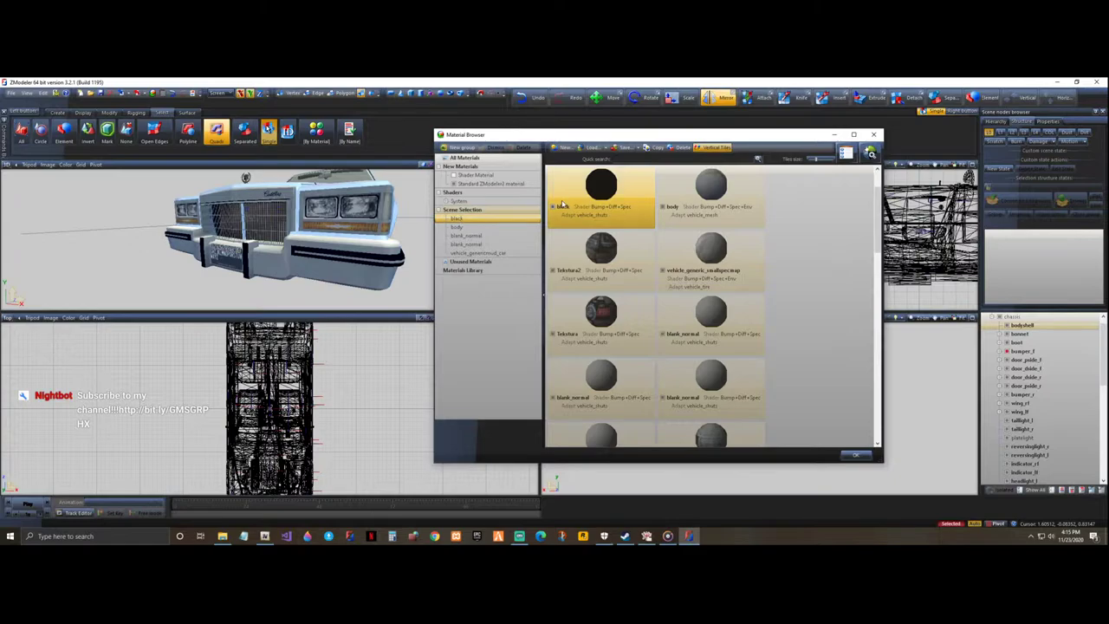
pyautogui.click(553, 206)
pyautogui.click(552, 207)
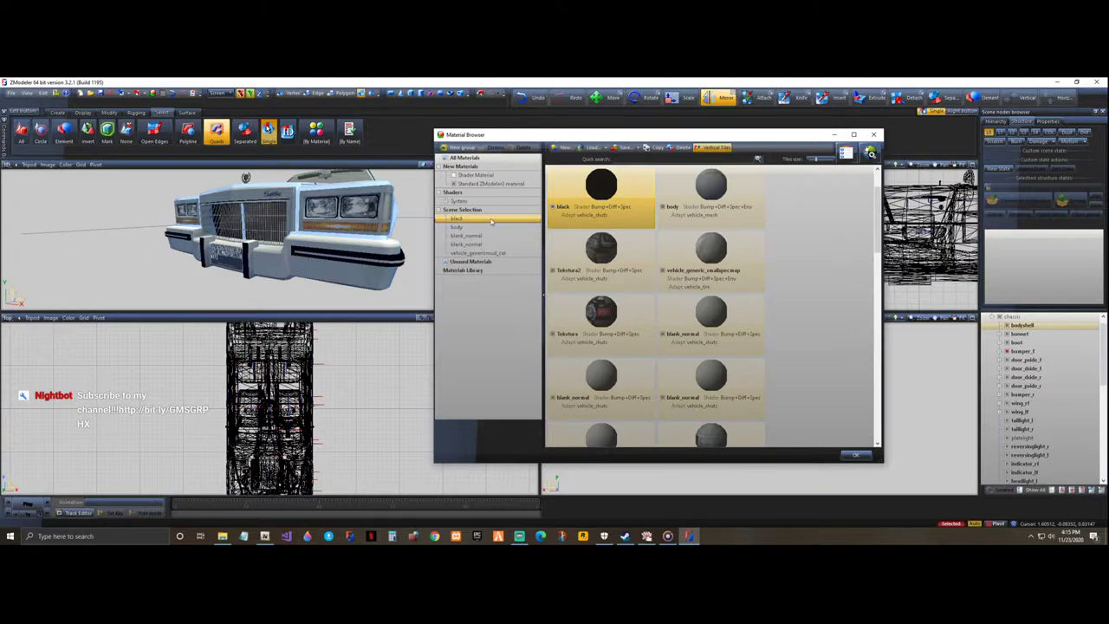
pyautogui.press('Down')
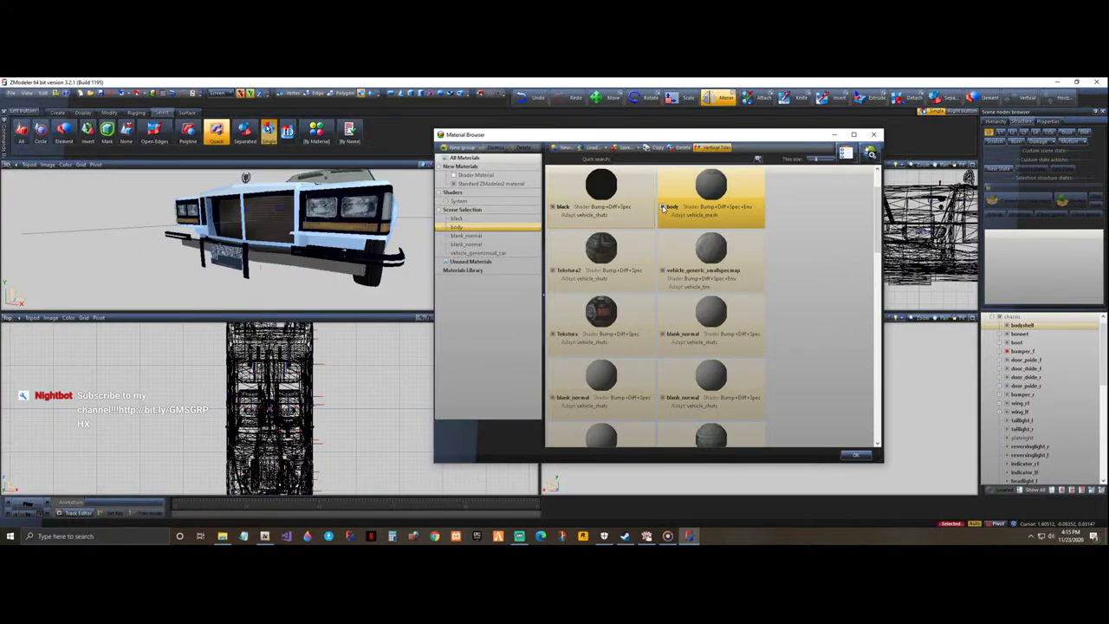
pyautogui.click(662, 208)
pyautogui.moveTo(414, 222); pyautogui.dragTo(351, 227, button='middle')
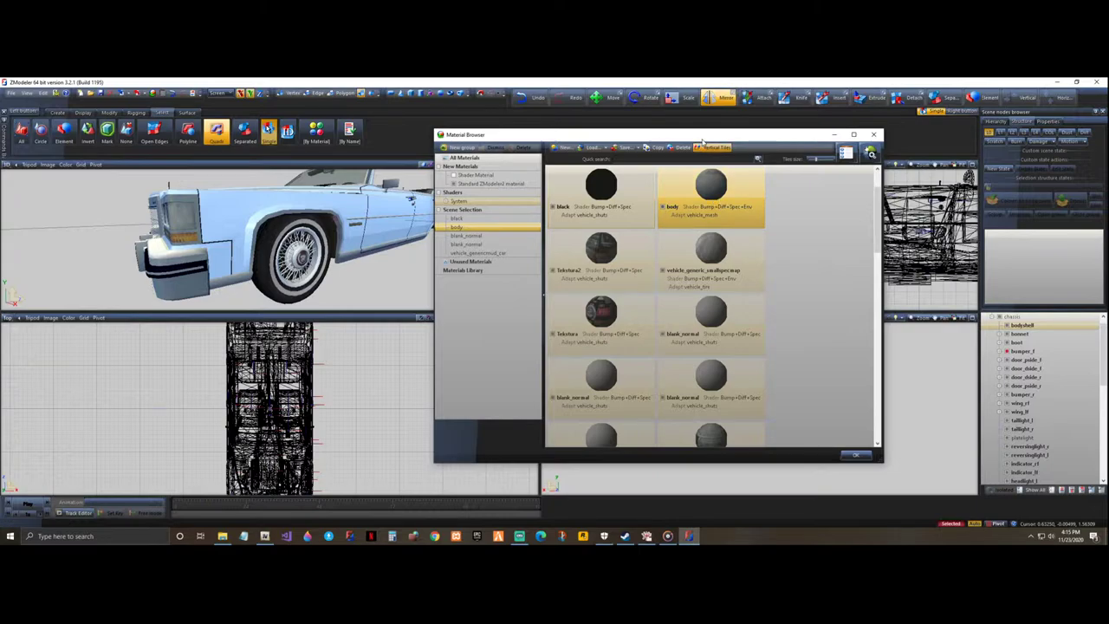
# - Open the body material's properties and bring up the Textures Browser for its detail layer's texture map
pyautogui.moveTo(708, 137); pyautogui.dragTo(604, 138)
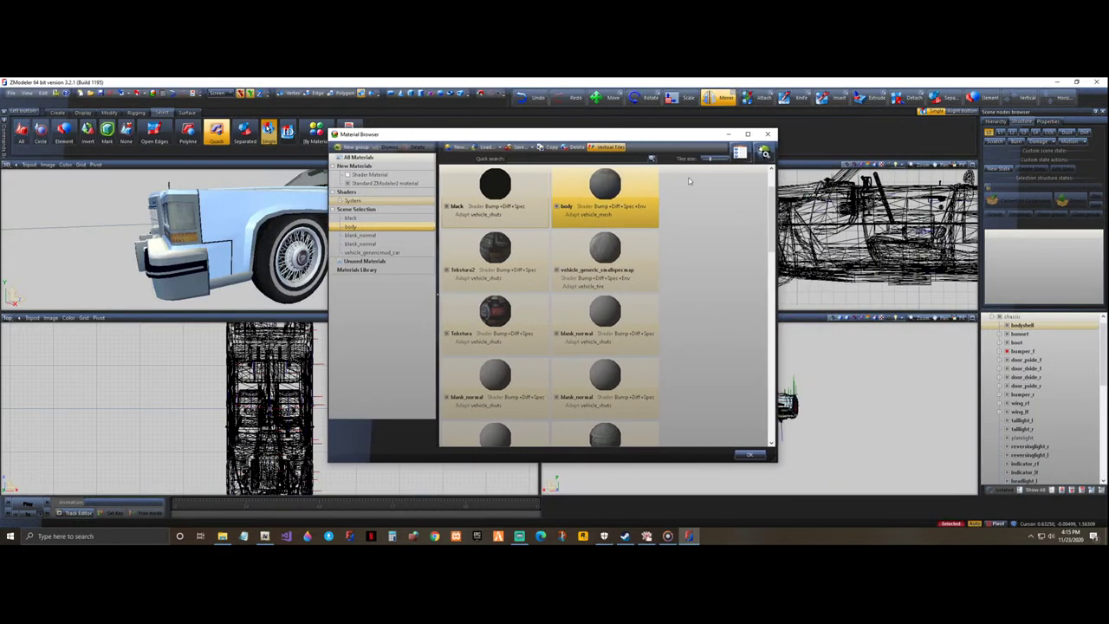
pyautogui.click(739, 153)
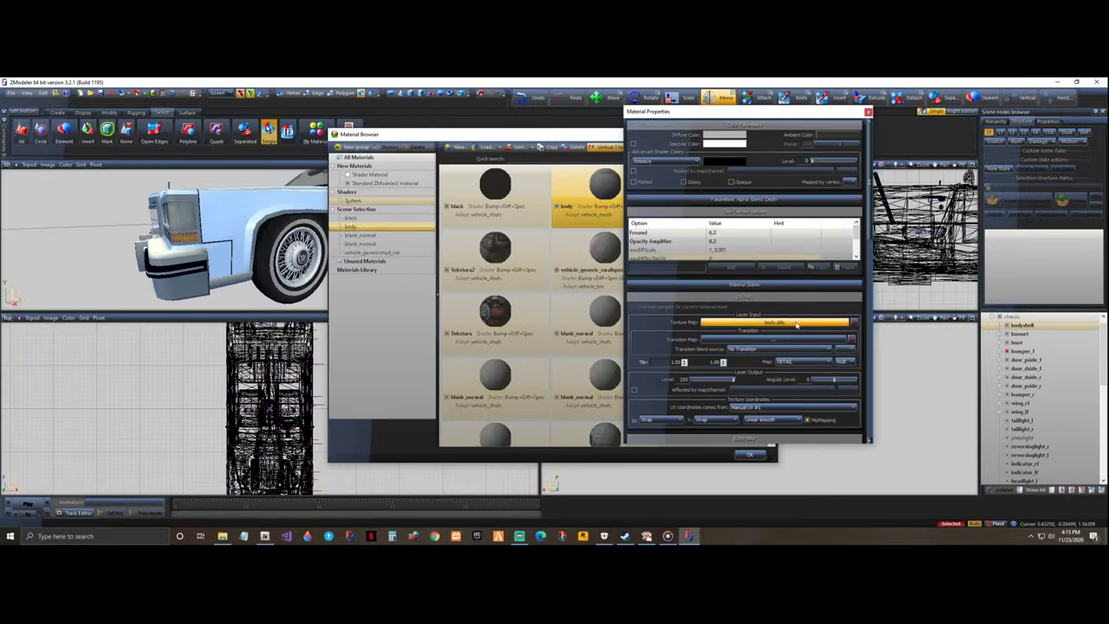
pyautogui.click(796, 324)
pyautogui.moveTo(295, 165); pyautogui.dragTo(523, 167)
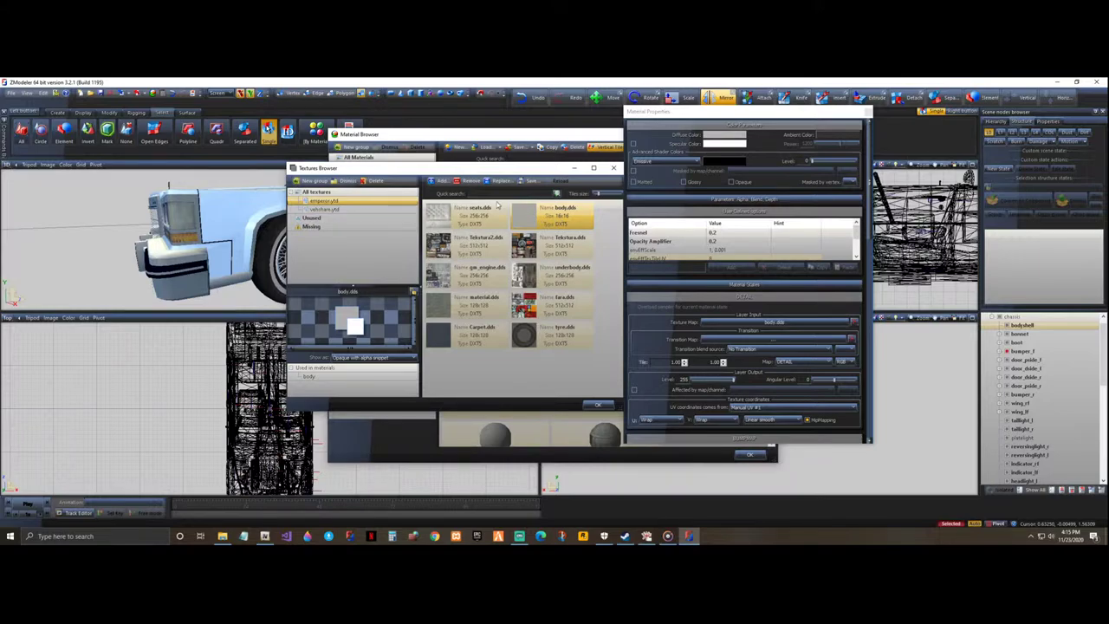
# - Replace body.dds with vogue_line from the textures folder inside the Cadillac Fleetwood Brougham 1985 car's UNLOCKED folder under CARS FOR ZMOD
pyautogui.click(502, 181)
pyautogui.moveTo(481, 225); pyautogui.dragTo(529, 189)
pyautogui.click(498, 211)
pyautogui.click(433, 336)
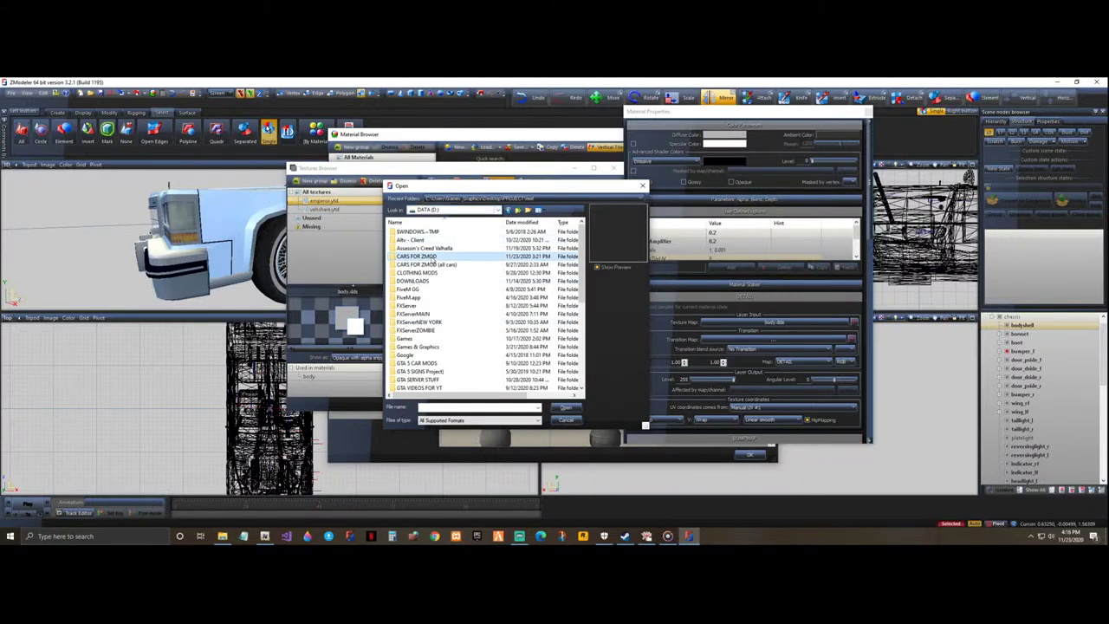
pyautogui.doubleClick(427, 257)
pyautogui.doubleClick(427, 253)
pyautogui.doubleClick(428, 234)
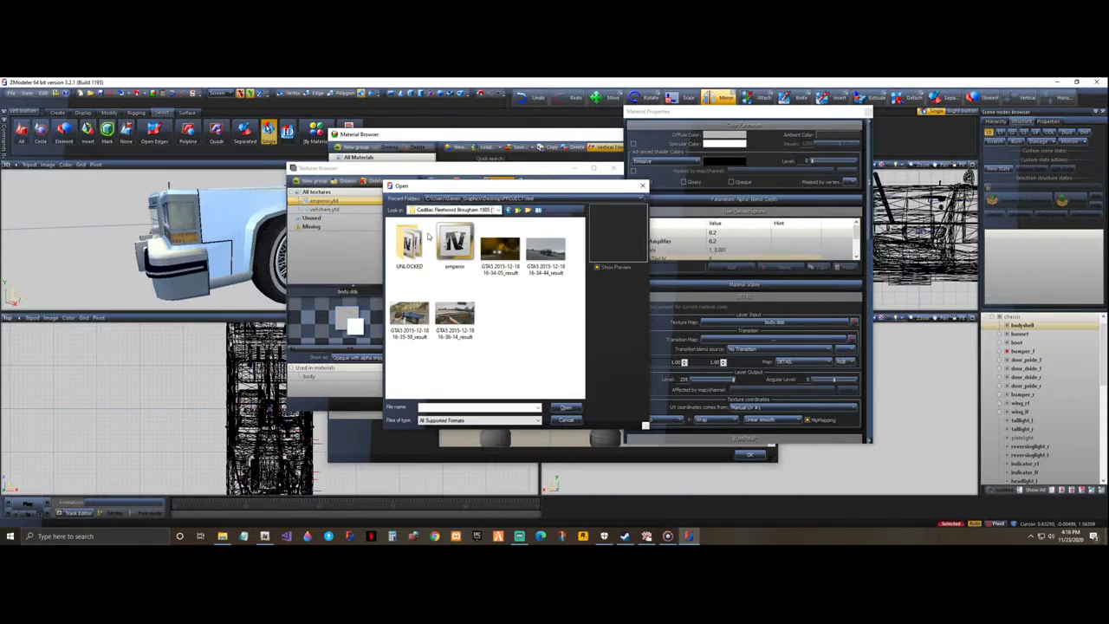
pyautogui.doubleClick(414, 246)
pyautogui.doubleClick(420, 249)
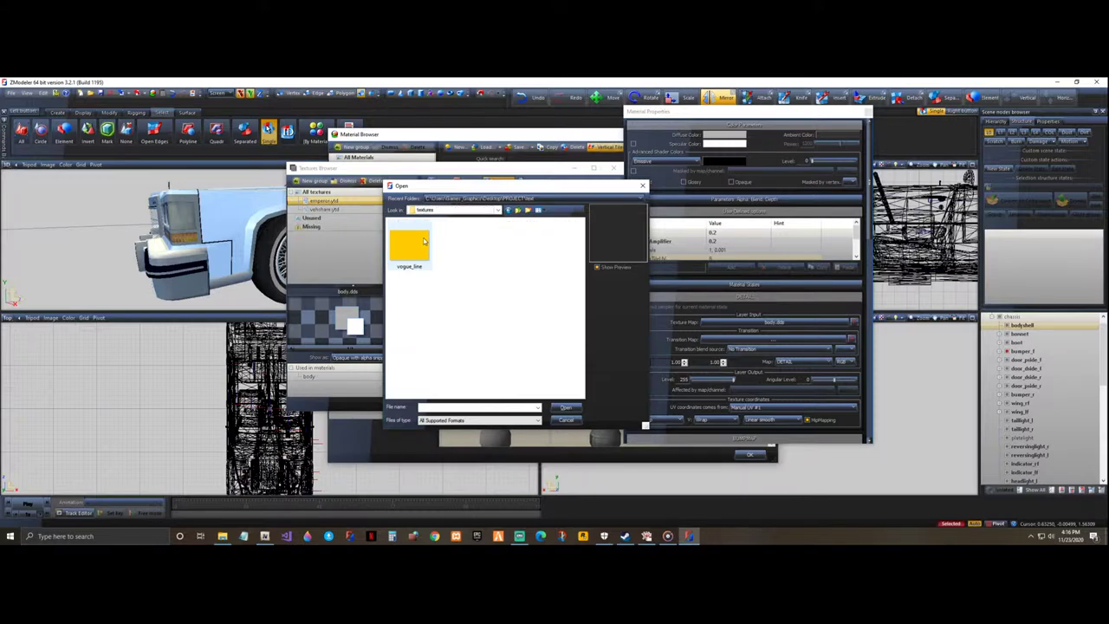
pyautogui.click(426, 236)
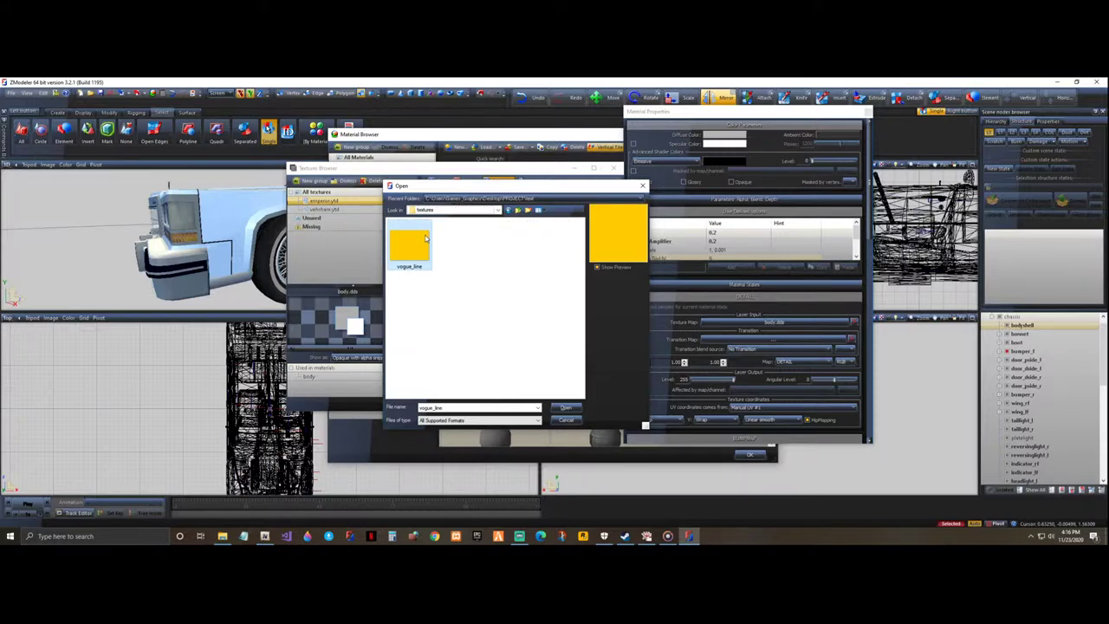
pyautogui.click(564, 408)
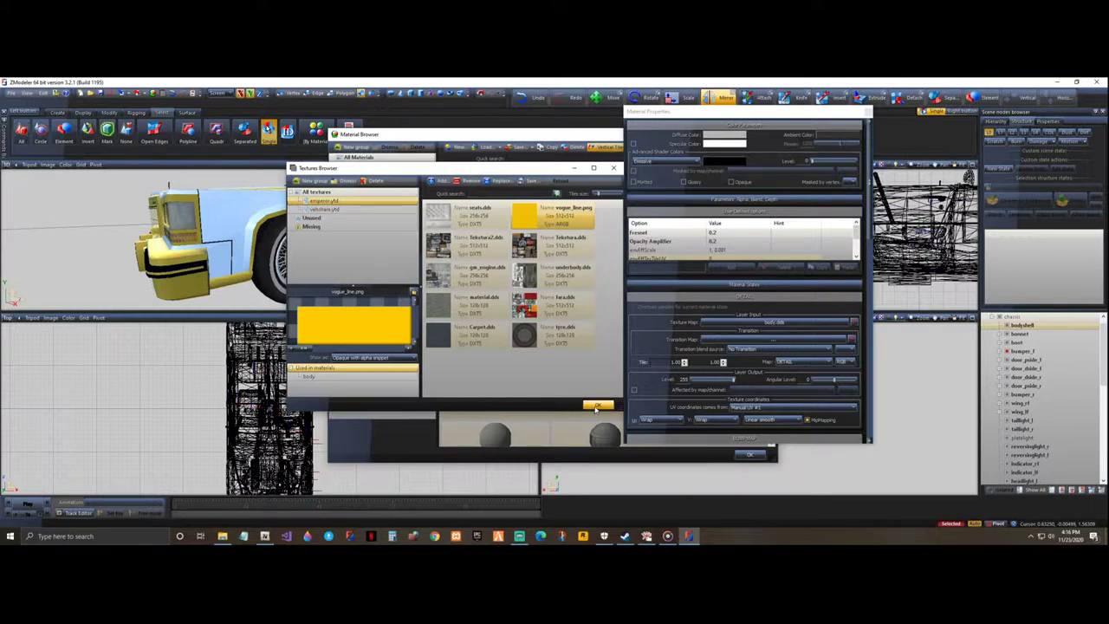
# - Accept vogue_line.png as the body material's texture map and close the material properties and the Material Browser
pyautogui.moveTo(390, 172); pyautogui.dragTo(463, 171)
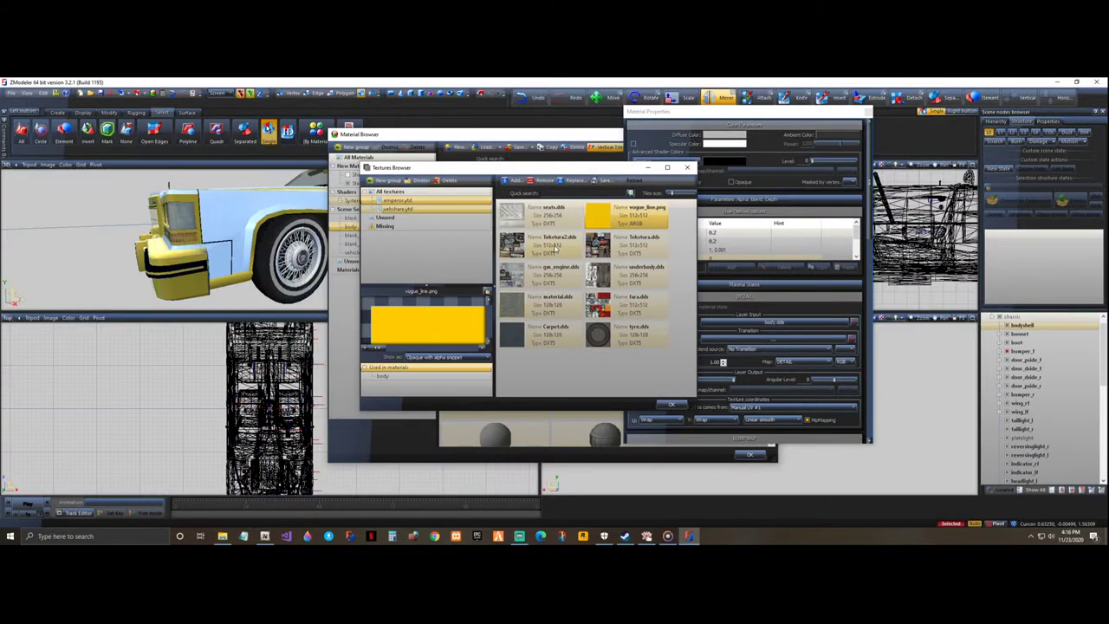
pyautogui.click(673, 405)
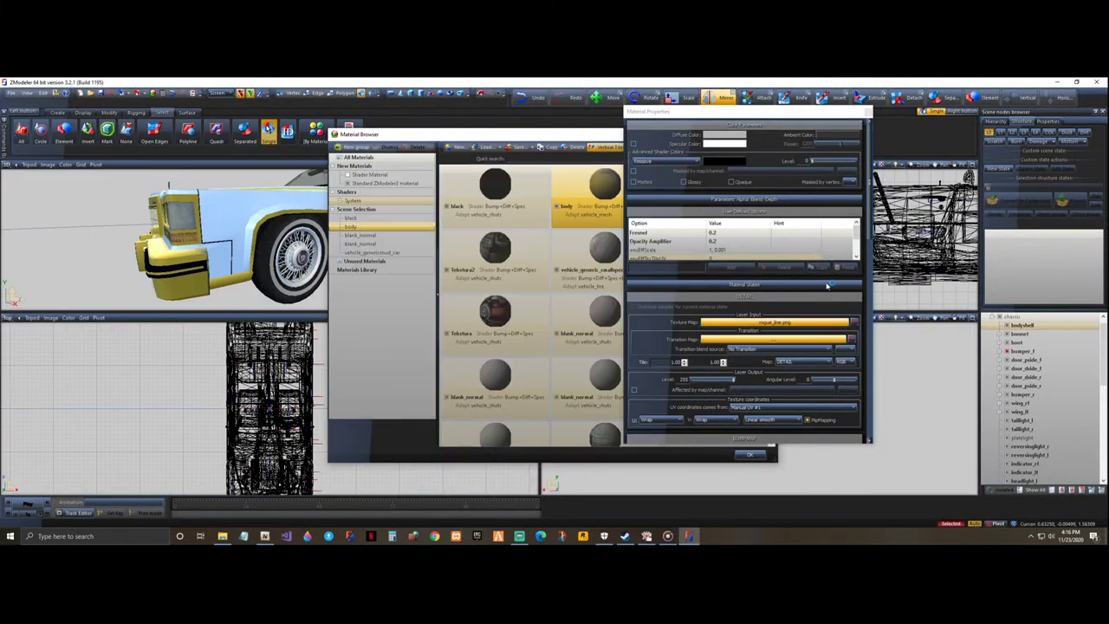
pyautogui.click(865, 112)
pyautogui.moveTo(579, 132); pyautogui.dragTo(820, 138)
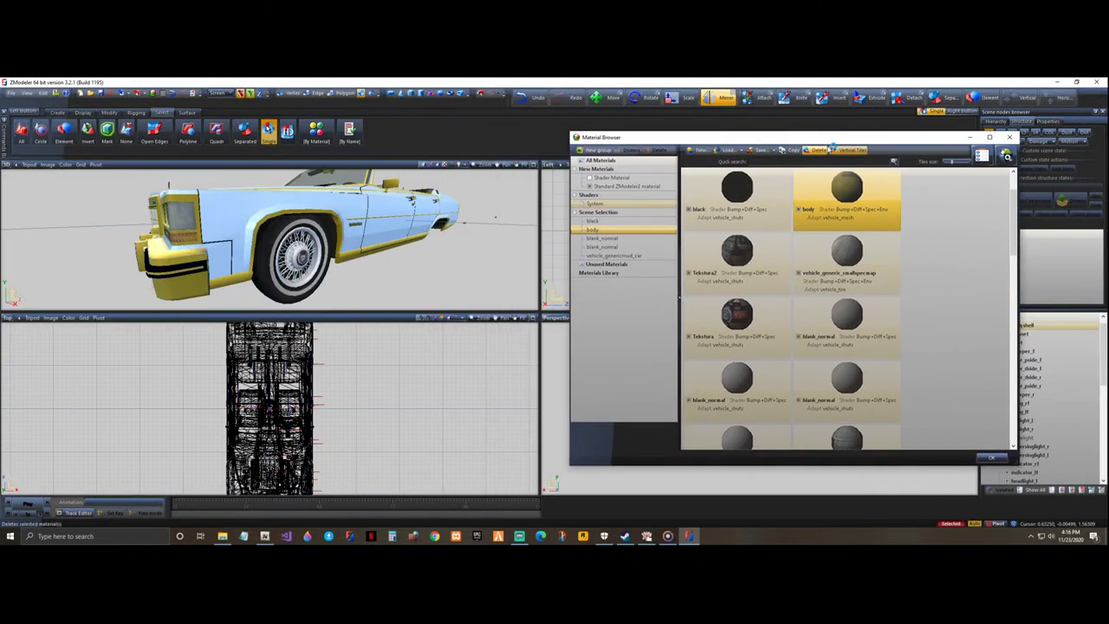
pyautogui.click(990, 458)
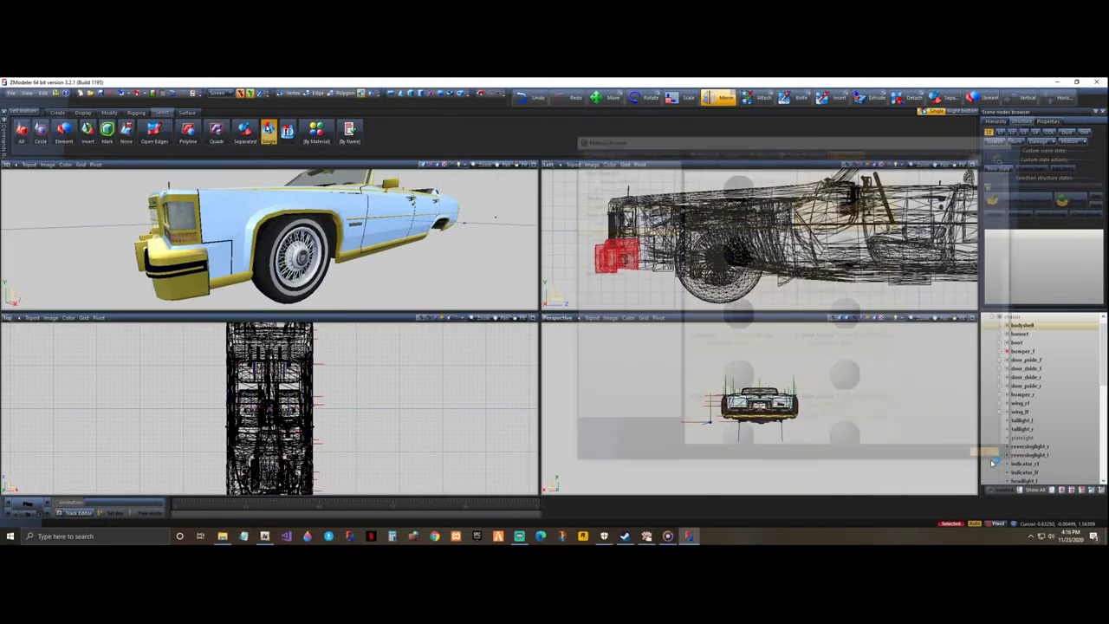
# - Maximise the 3D view and inspect the car's retextured trim from the side, rear and front
pyautogui.moveTo(411, 283); pyautogui.dragTo(337, 223, button='middle')
pyautogui.click(534, 166)
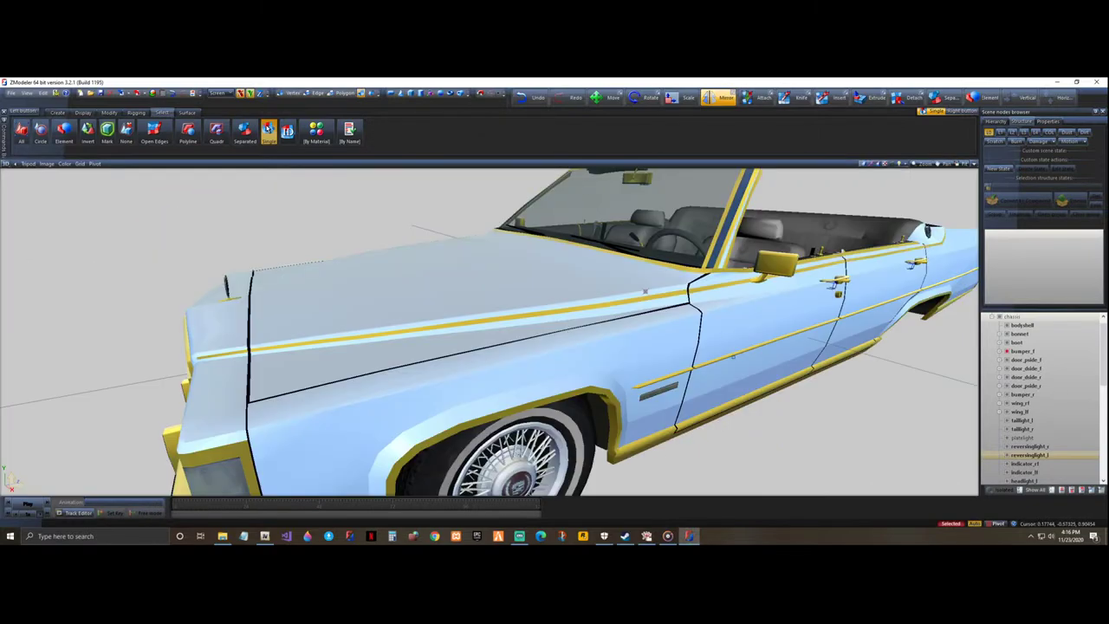
pyautogui.scroll(-5, 378, 277)
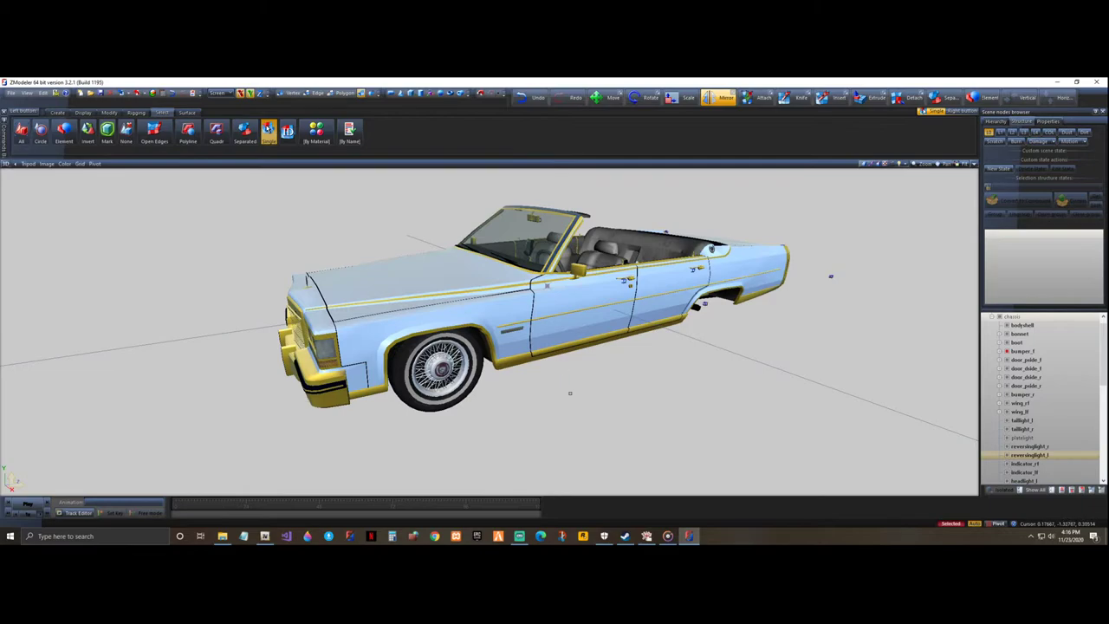
pyautogui.moveTo(569, 394); pyautogui.dragTo(527, 392, button='middle')
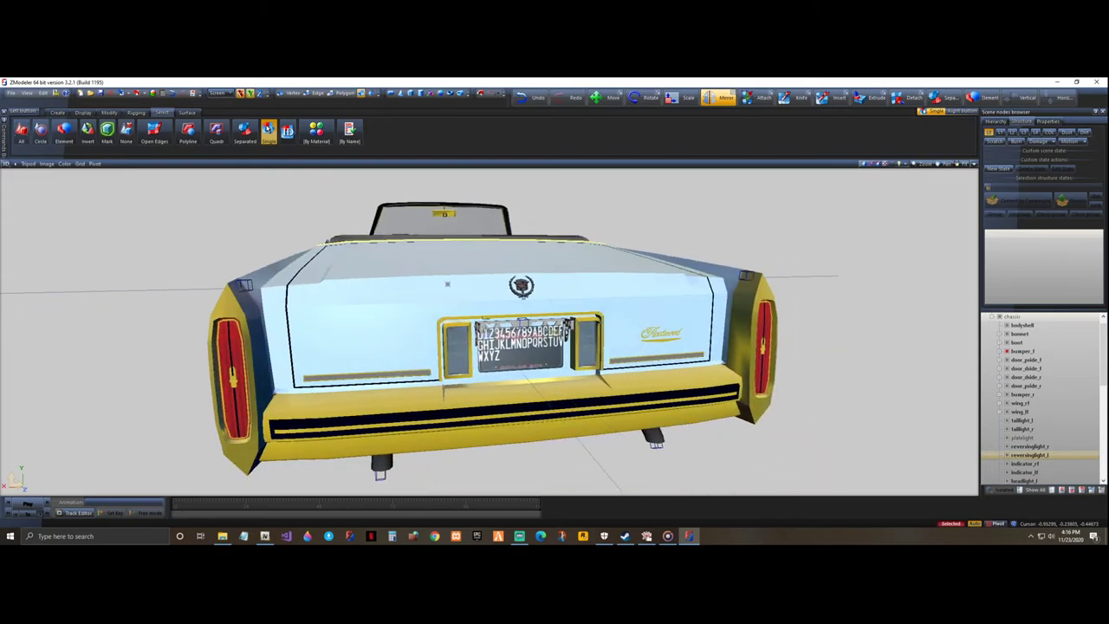
pyautogui.moveTo(447, 284); pyautogui.dragTo(963, 315, button='middle')
pyautogui.moveTo(541, 274); pyautogui.dragTo(533, 241, button='middle')
pyautogui.moveTo(953, 295); pyautogui.dragTo(953, 282, button='middle')
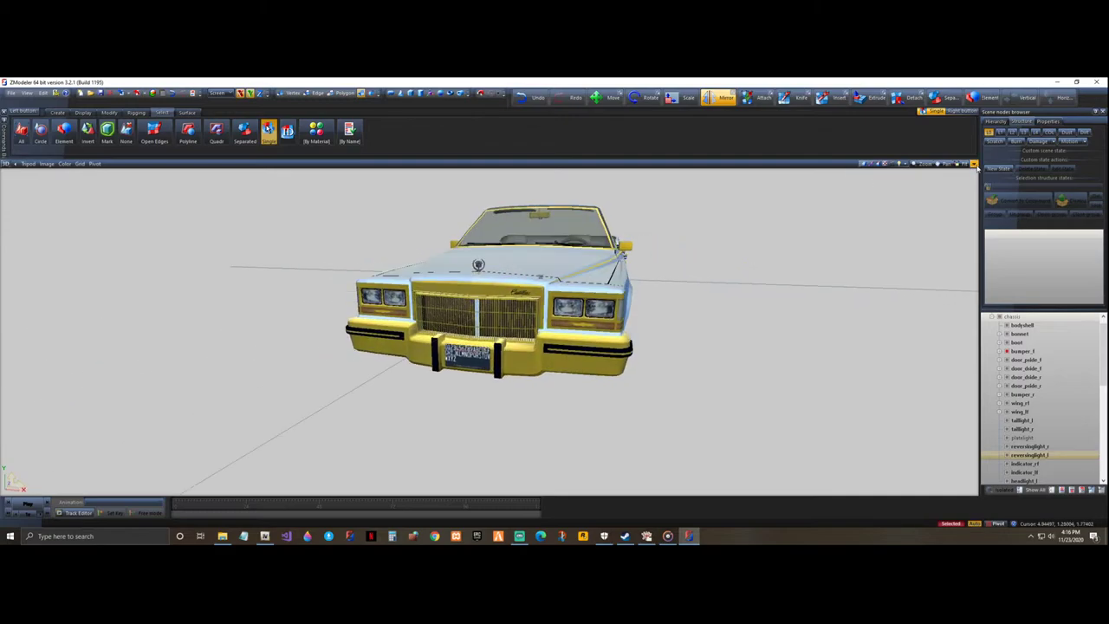
# - Restore the four-view layout, bring up the Material Browser and select the bodyshell to list its materials
pyautogui.click(973, 165)
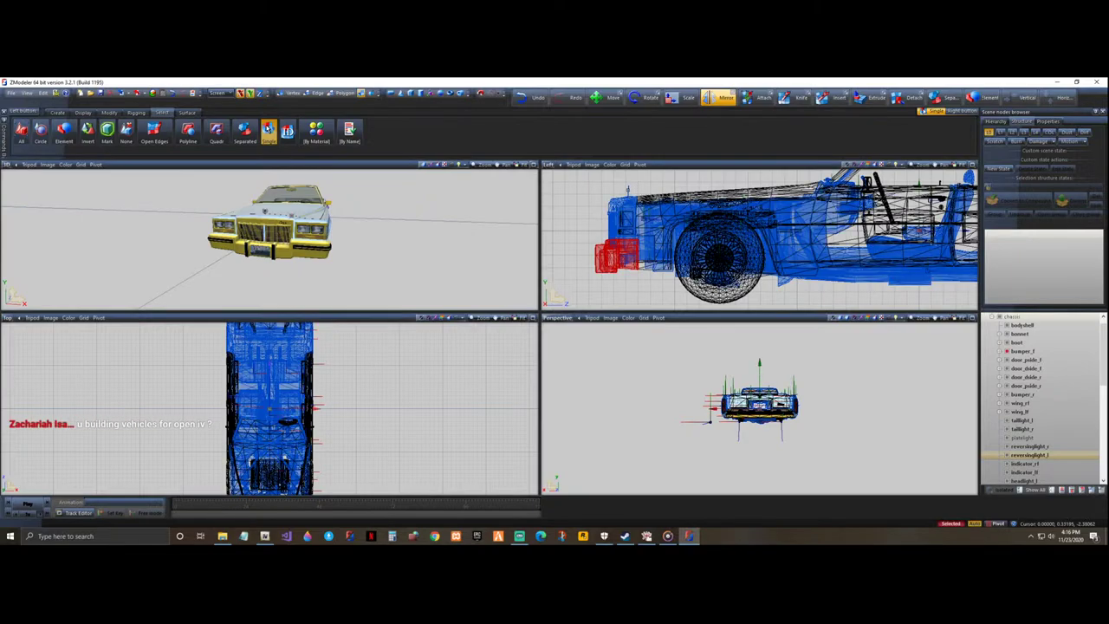
pyautogui.moveTo(559, 187); pyautogui.dragTo(571, 199, button='right')
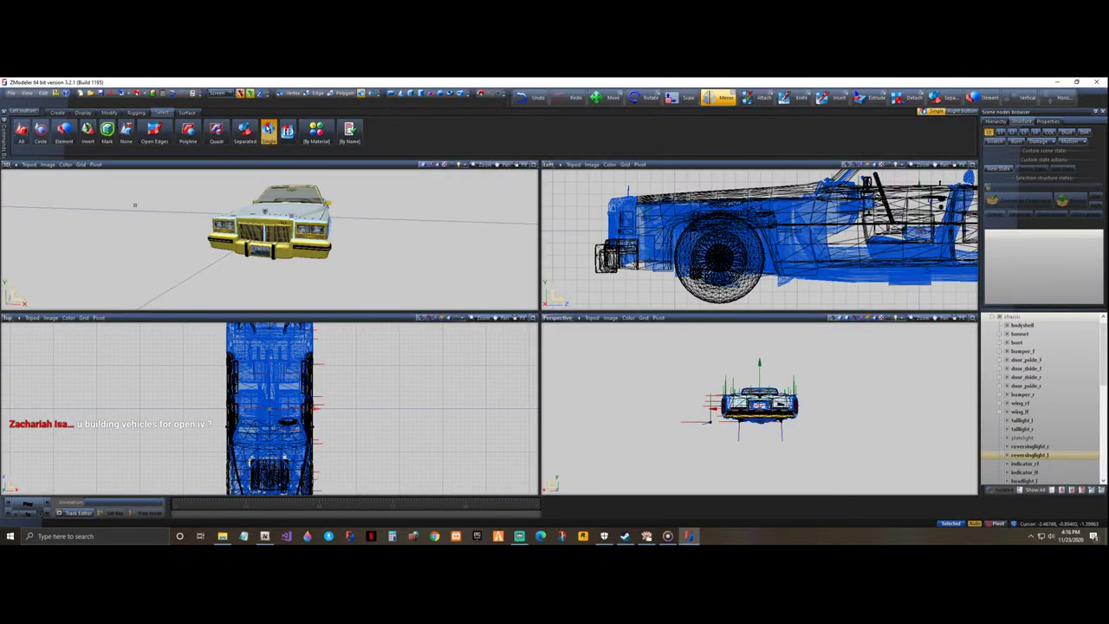
pyautogui.click(154, 94)
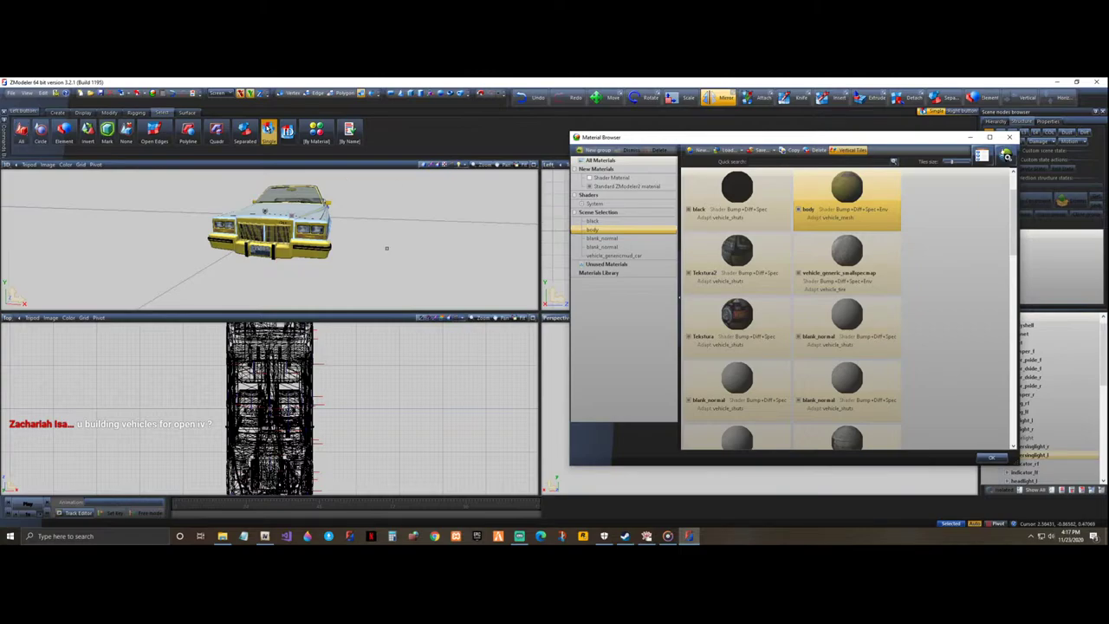
pyautogui.moveTo(397, 255); pyautogui.dragTo(369, 261, button='middle')
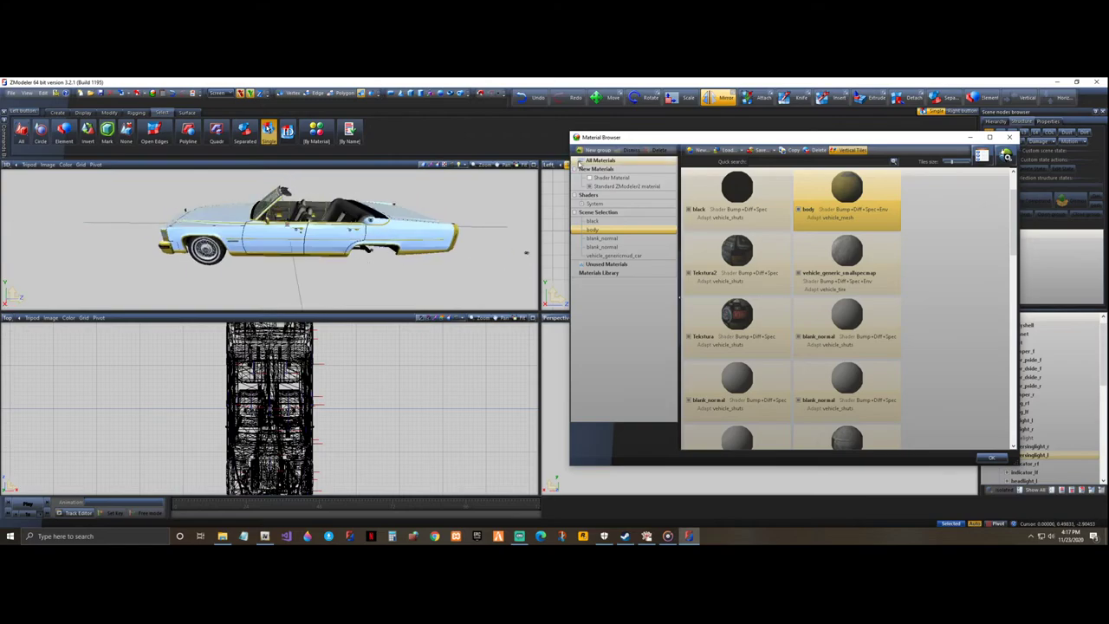
pyautogui.moveTo(405, 293); pyautogui.dragTo(404, 287, button='middle')
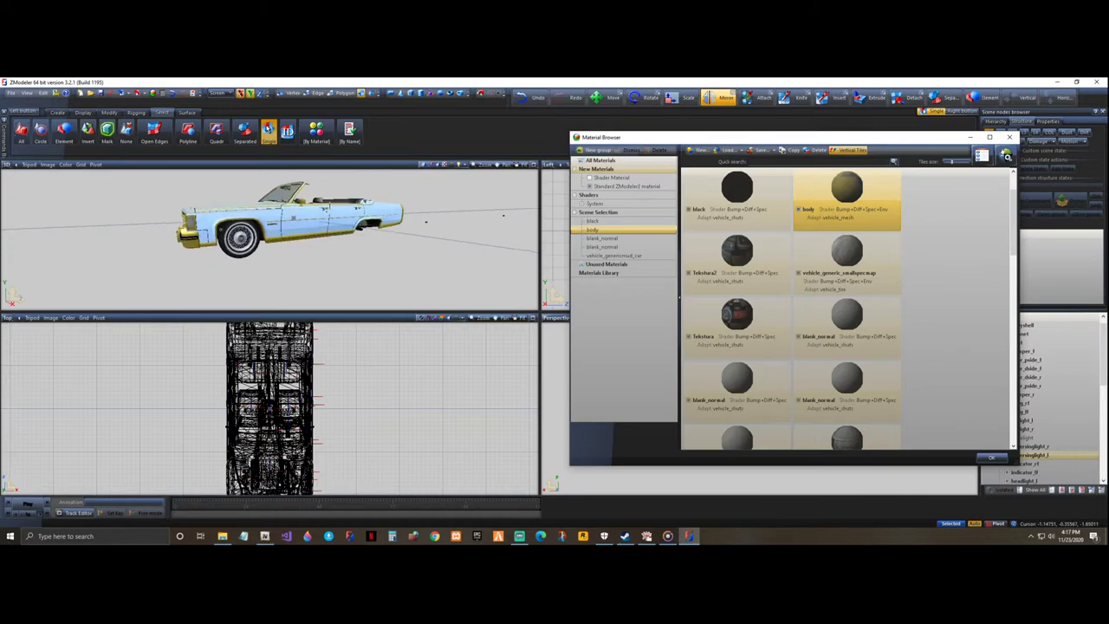
pyautogui.scroll(3, 221, 219)
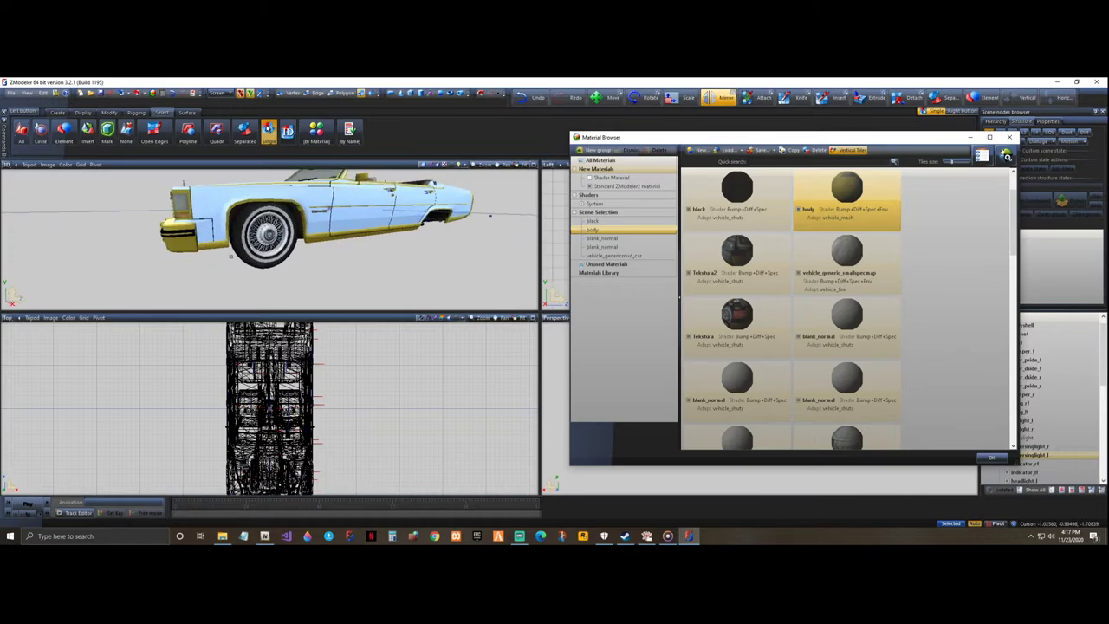
pyautogui.moveTo(320, 267); pyautogui.dragTo(389, 187, button='middle')
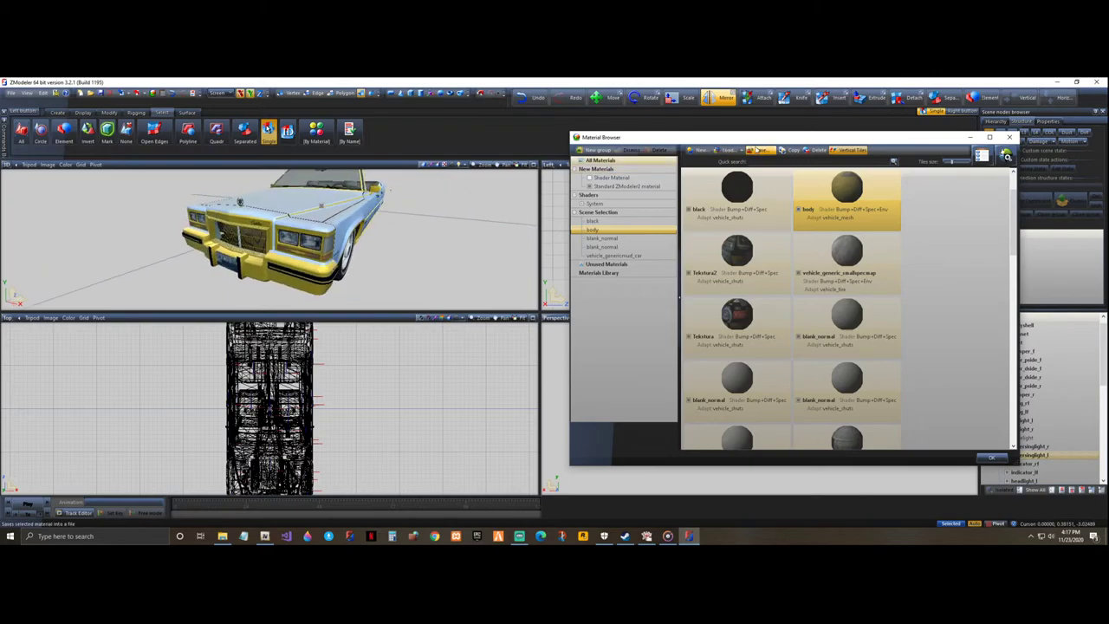
pyautogui.moveTo(755, 140); pyautogui.dragTo(261, 156)
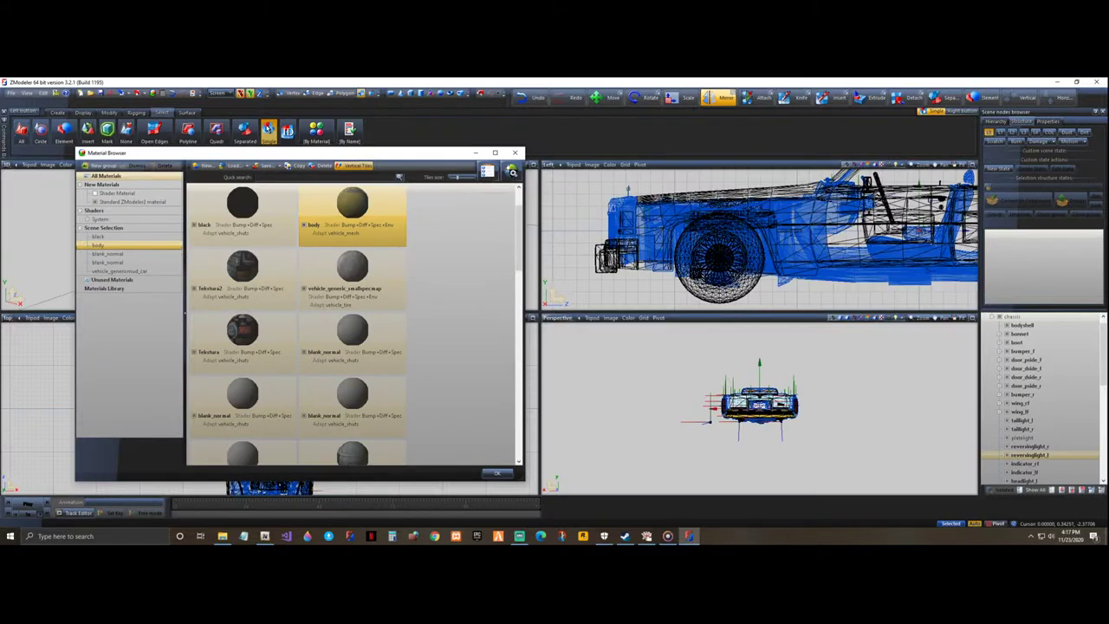
pyautogui.click(629, 189)
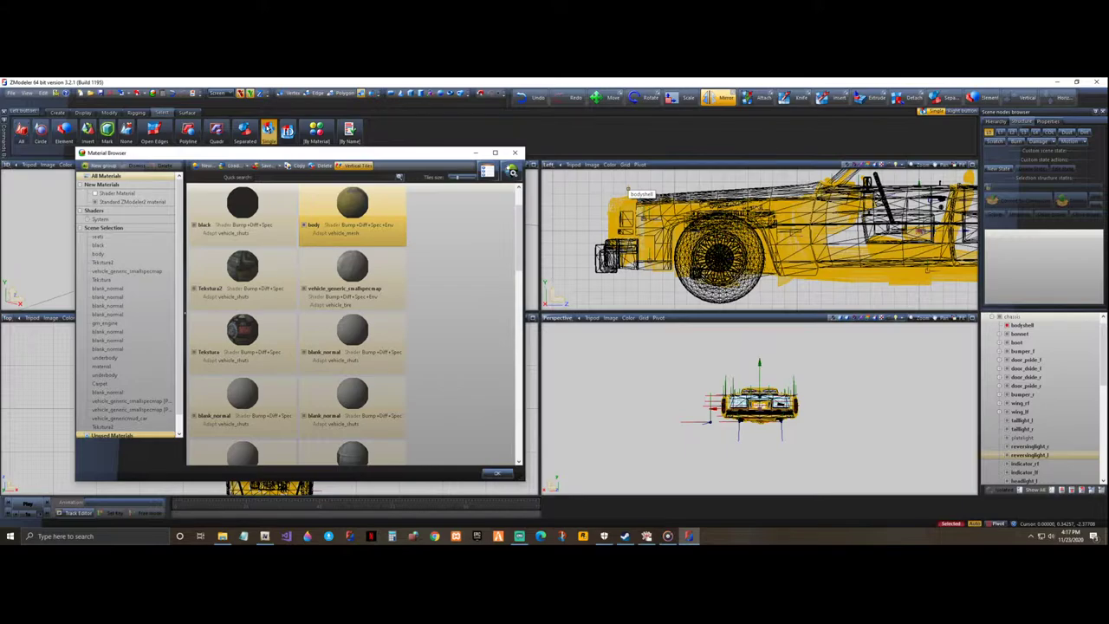
pyautogui.moveTo(209, 158); pyautogui.dragTo(580, 154)
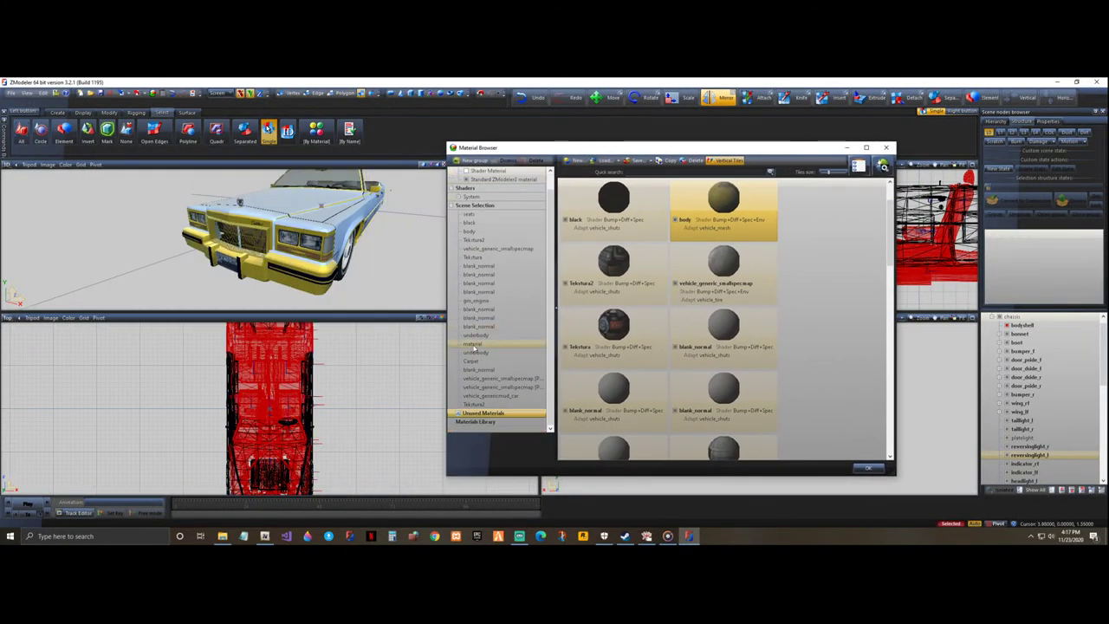
# - Check where the Tekstura2, vehicle_generic_smallspecmap and Tekstura materials are used on the bodyshell by toggling their display
pyautogui.scroll(1, 472, 348)
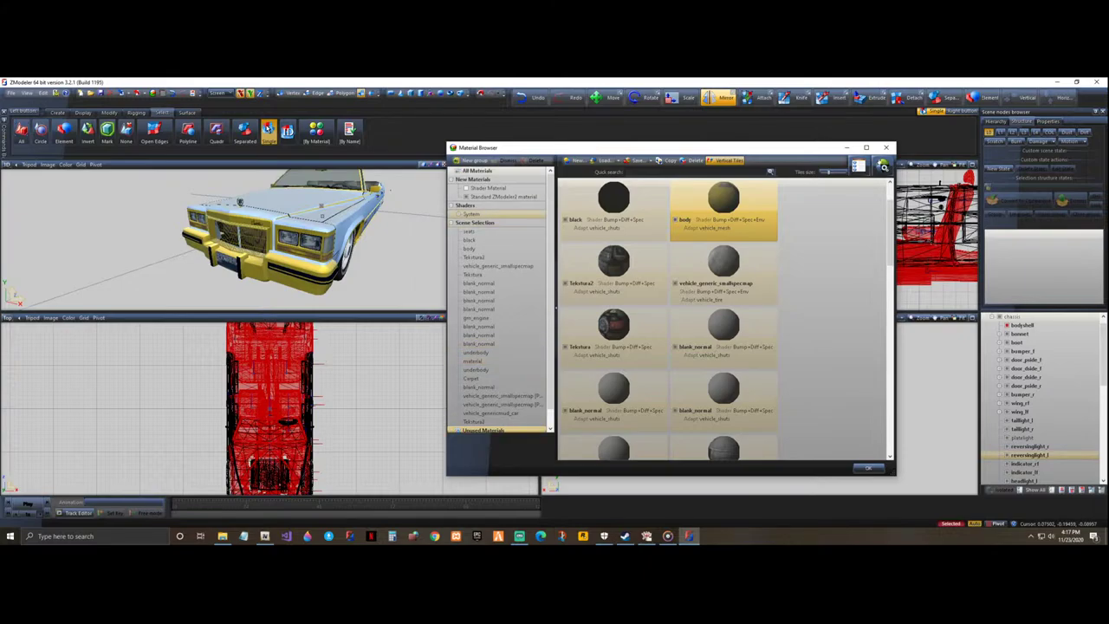
pyautogui.moveTo(322, 215); pyautogui.dragTo(314, 221, button='middle')
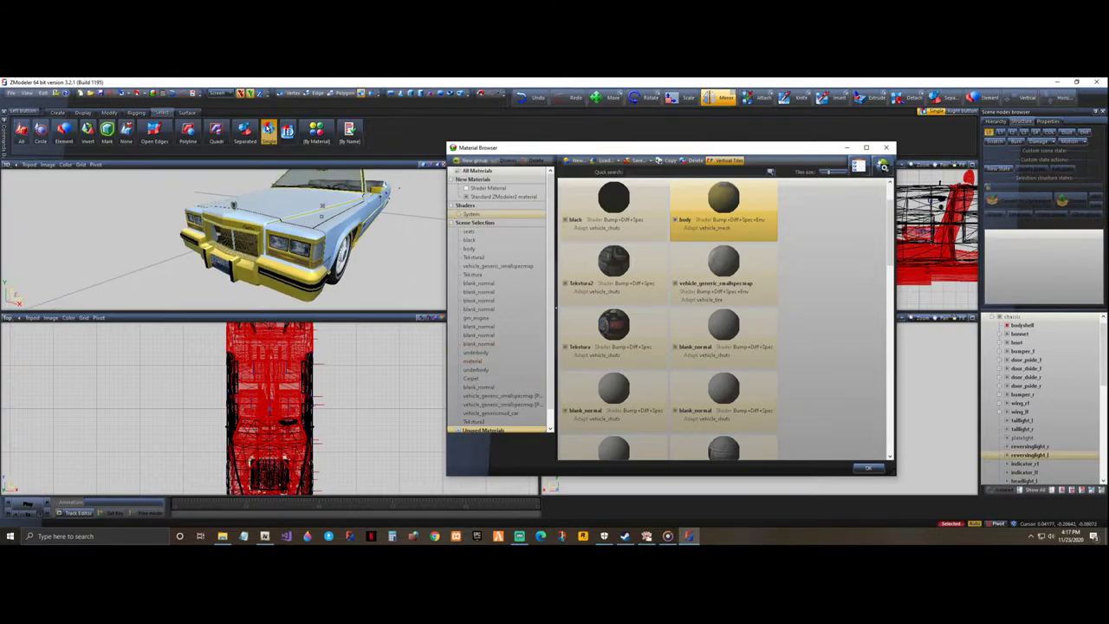
pyautogui.click(474, 257)
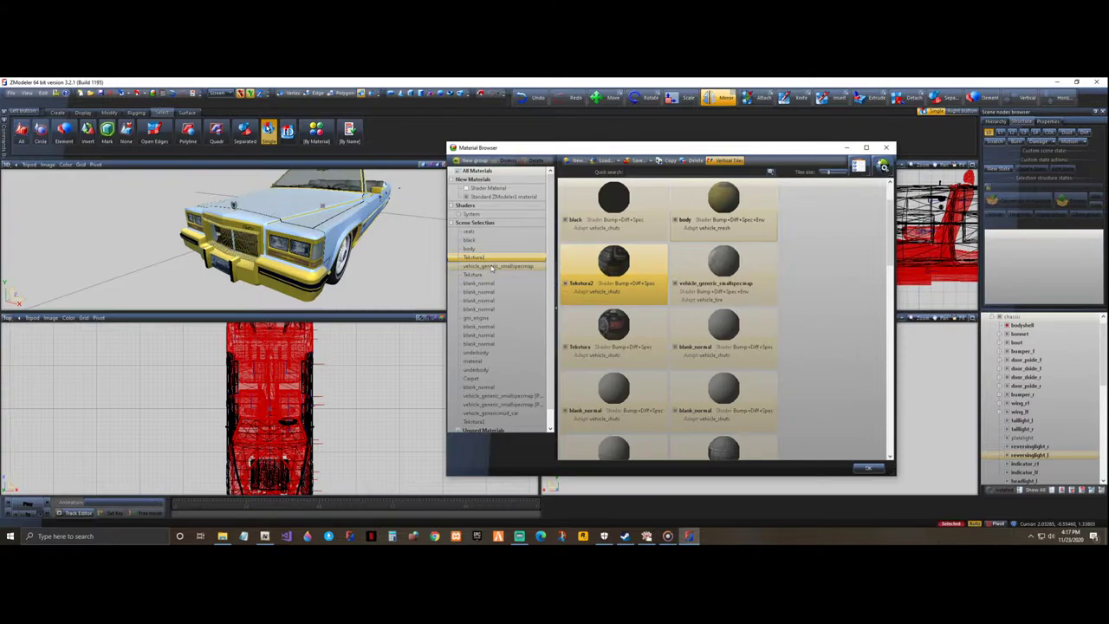
pyautogui.click(676, 287)
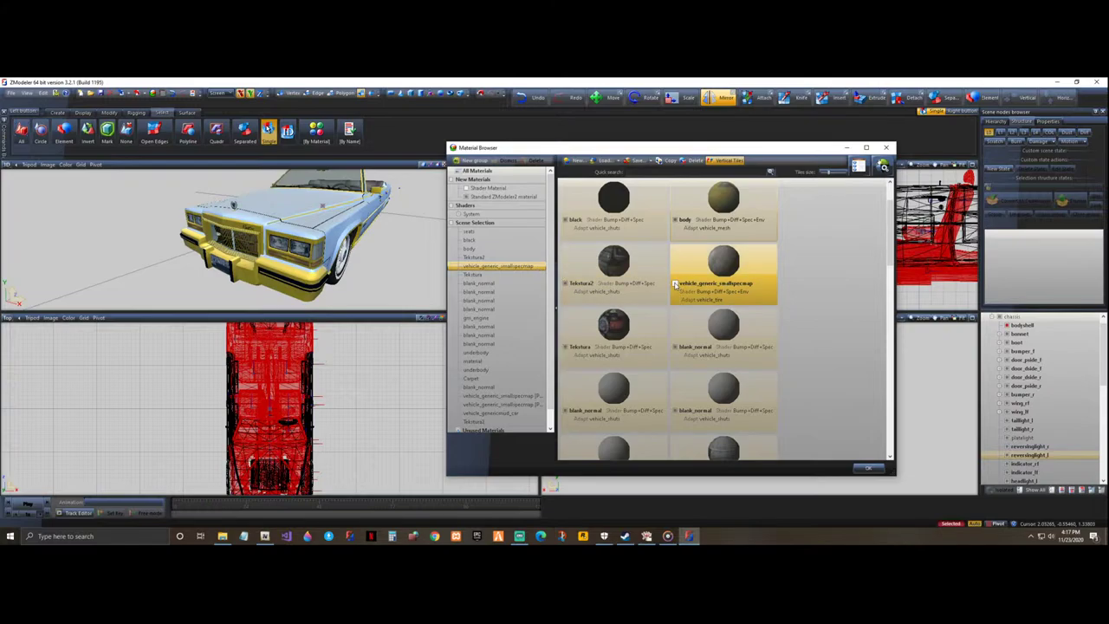
pyautogui.click(485, 275)
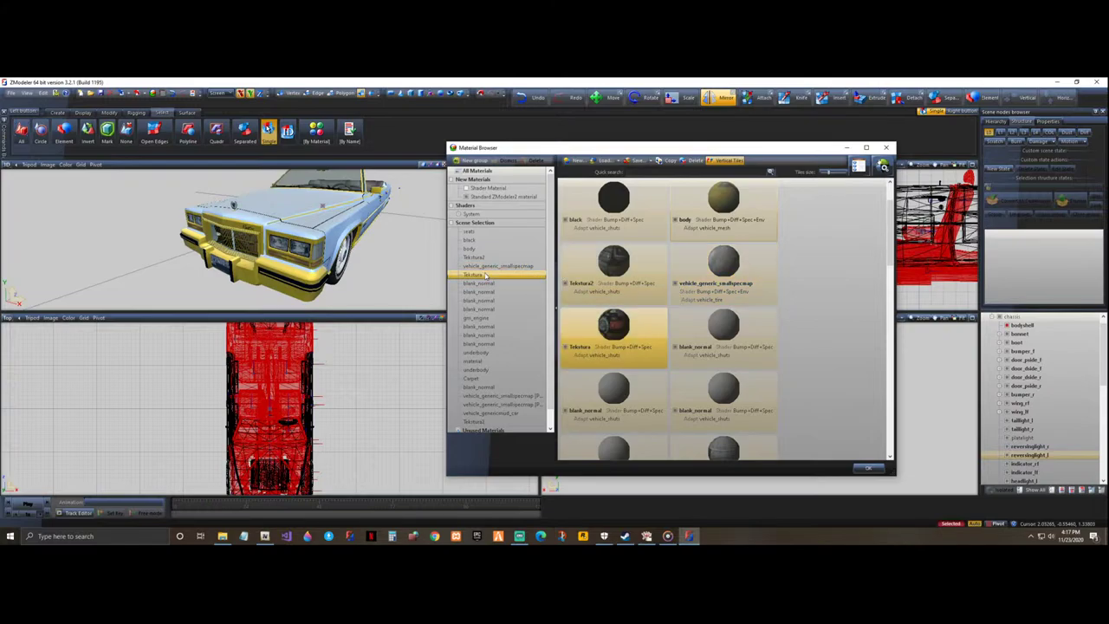
pyautogui.click(566, 347)
# - Toggle the Tekstura material's display while examining the car's side, rear, hood emblem and interior for parts that use it
pyautogui.moveTo(403, 245); pyautogui.dragTo(171, 191, button='middle')
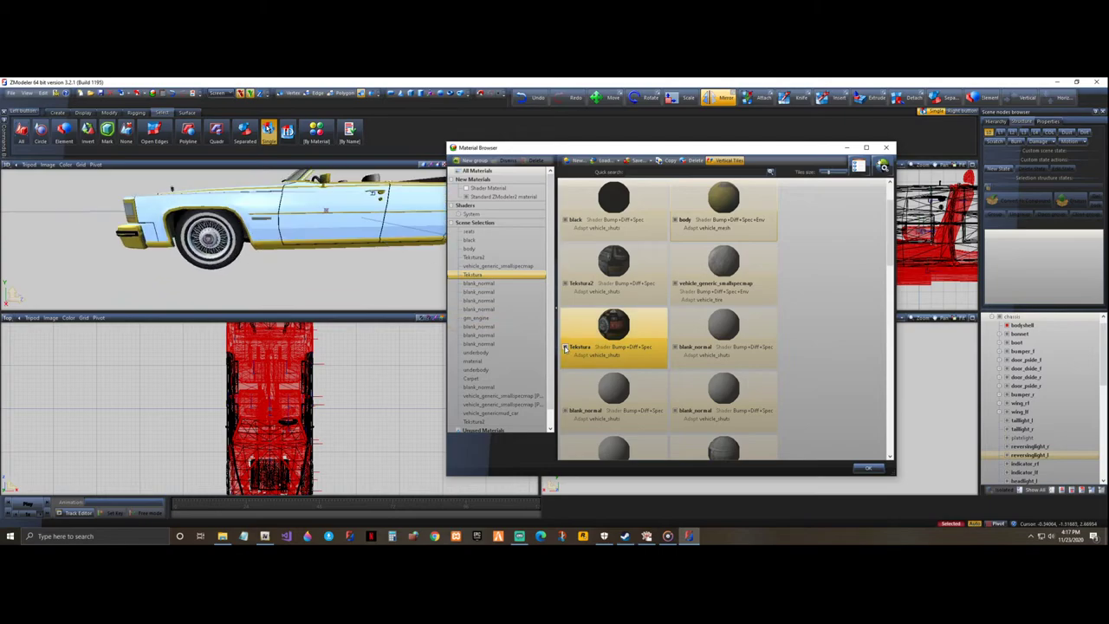
pyautogui.moveTo(380, 260); pyautogui.dragTo(305, 248, button='middle')
pyautogui.moveTo(292, 247); pyautogui.dragTo(288, 247, button='middle')
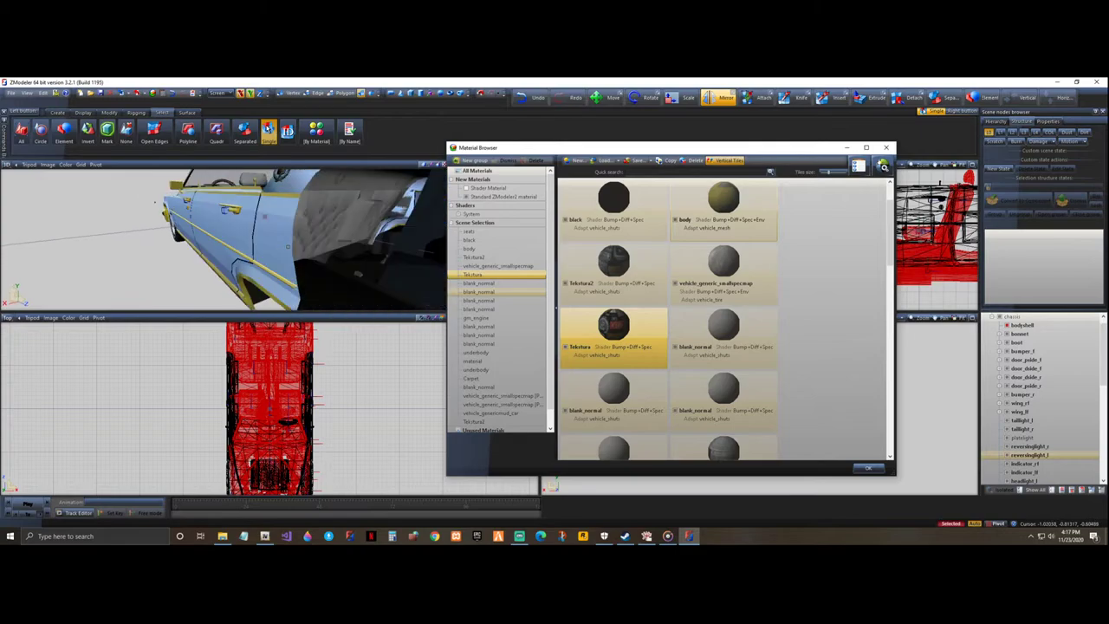
pyautogui.moveTo(155, 202); pyautogui.dragTo(139, 199, button='middle')
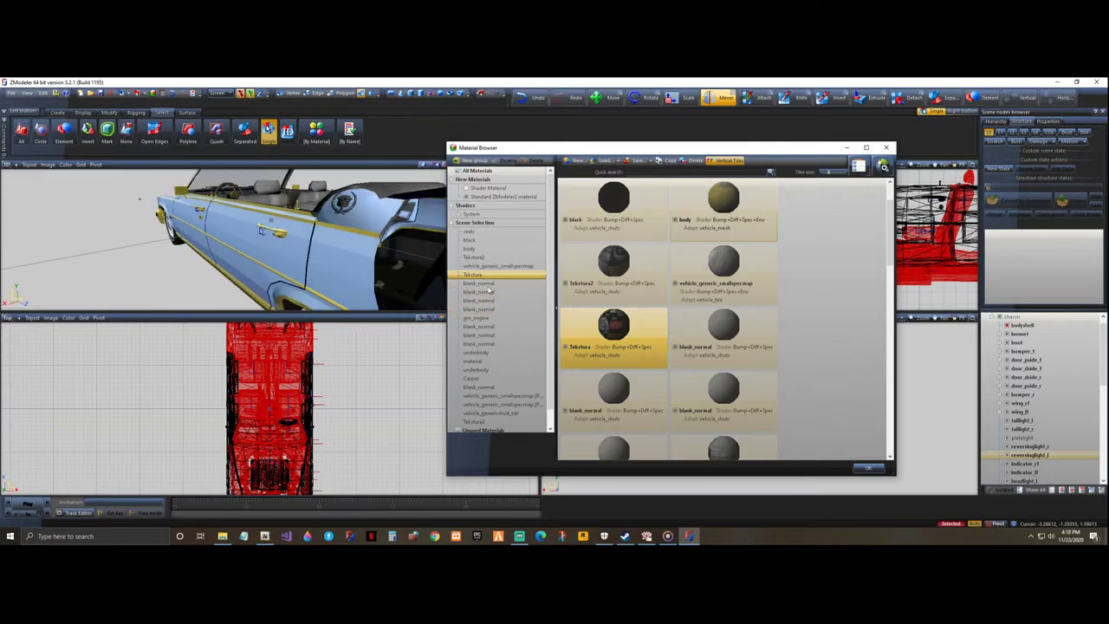
pyautogui.click(566, 348)
pyautogui.click(566, 347)
pyautogui.moveTo(339, 286); pyautogui.dragTo(396, 297, button='middle')
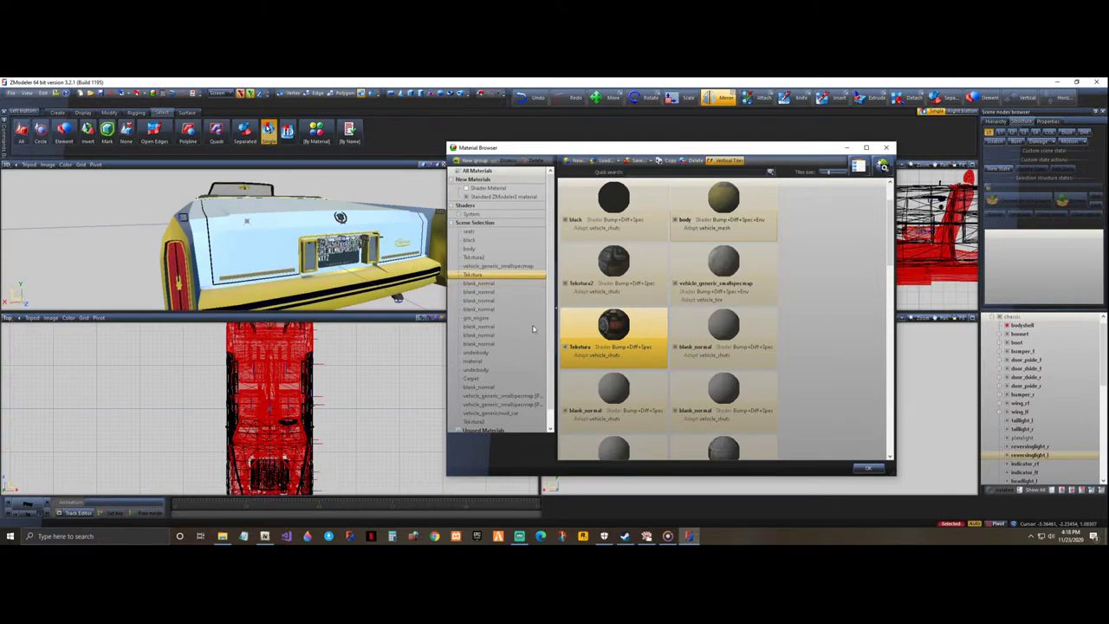
pyautogui.click(565, 347)
pyautogui.click(566, 348)
pyautogui.moveTo(337, 260); pyautogui.dragTo(433, 229, button='middle')
pyautogui.scroll(5, 339, 222)
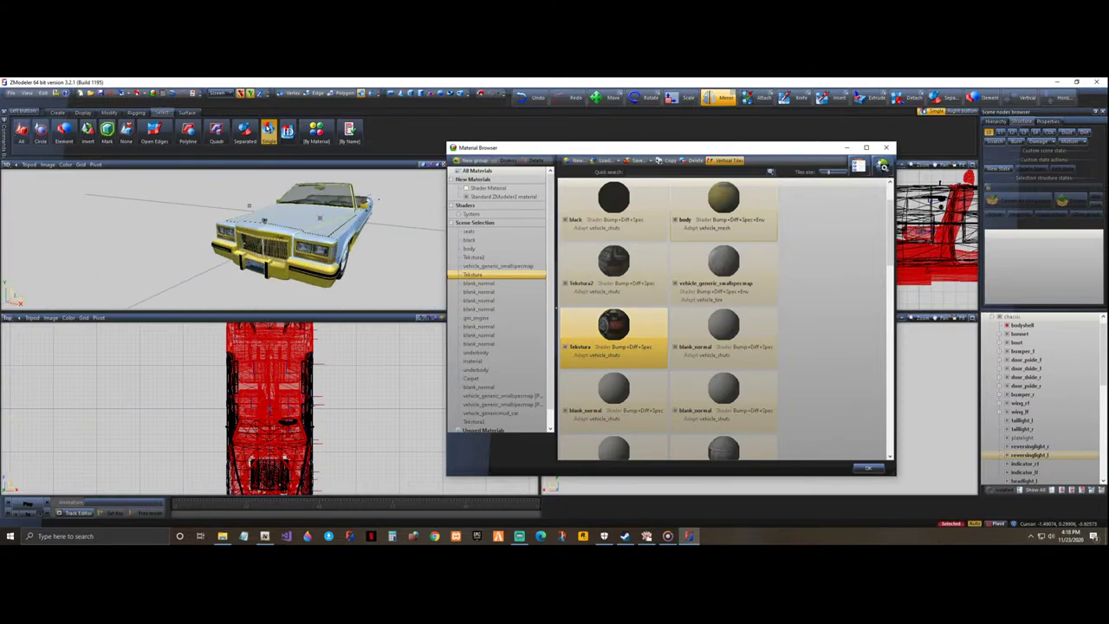
pyautogui.moveTo(256, 243); pyautogui.dragTo(328, 257, button='middle')
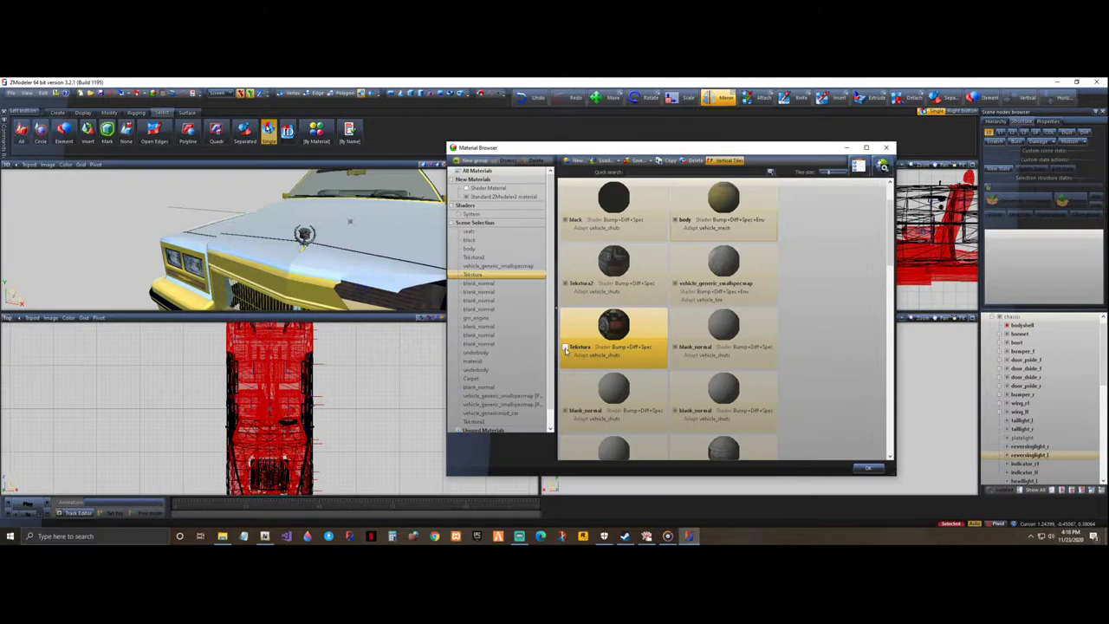
pyautogui.moveTo(350, 222); pyautogui.dragTo(500, 274, button='middle')
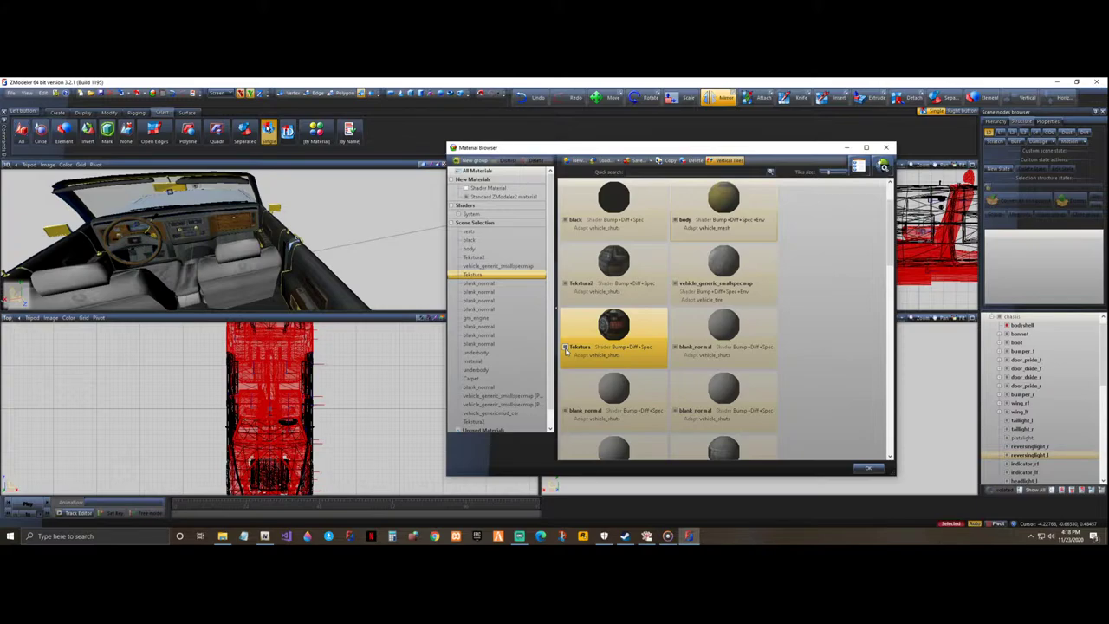
pyautogui.keyDown('alt'); pyautogui.moveTo(338, 253); pyautogui.dragTo(100, 219, button='middle'); pyautogui.keyUp('alt')
pyautogui.scroll(-5, 377, 219)
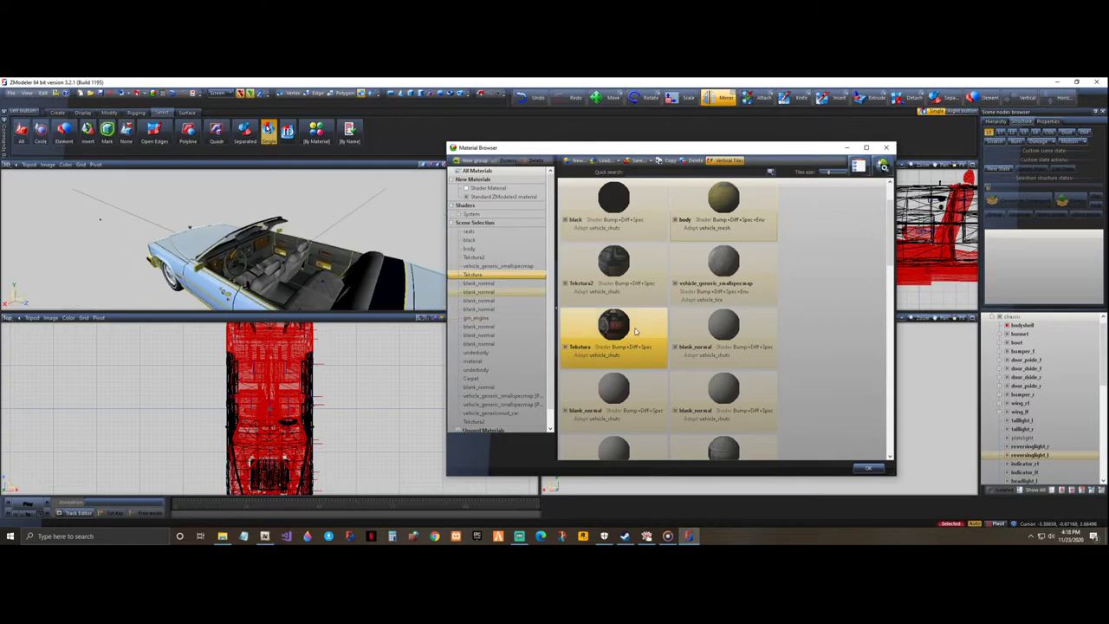
# - Preview vogue_line.png and Tekstura.dds from the Tekstura material's detail texture map, and close its properties without changing the texture
pyautogui.click(857, 165)
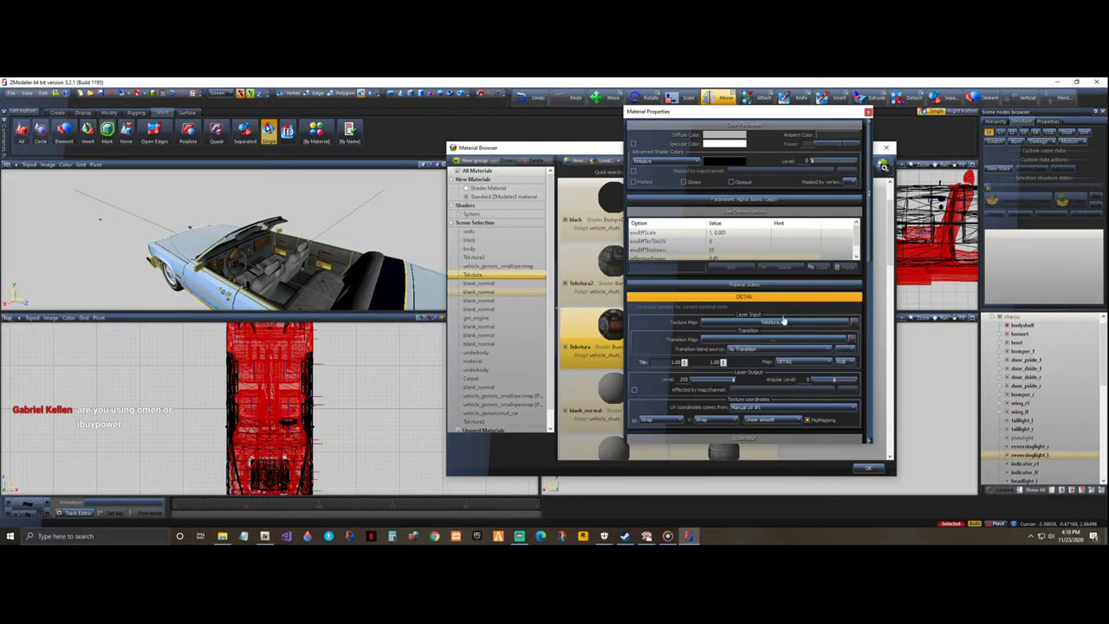
pyautogui.click(770, 318)
pyautogui.moveTo(586, 172); pyautogui.dragTo(756, 180)
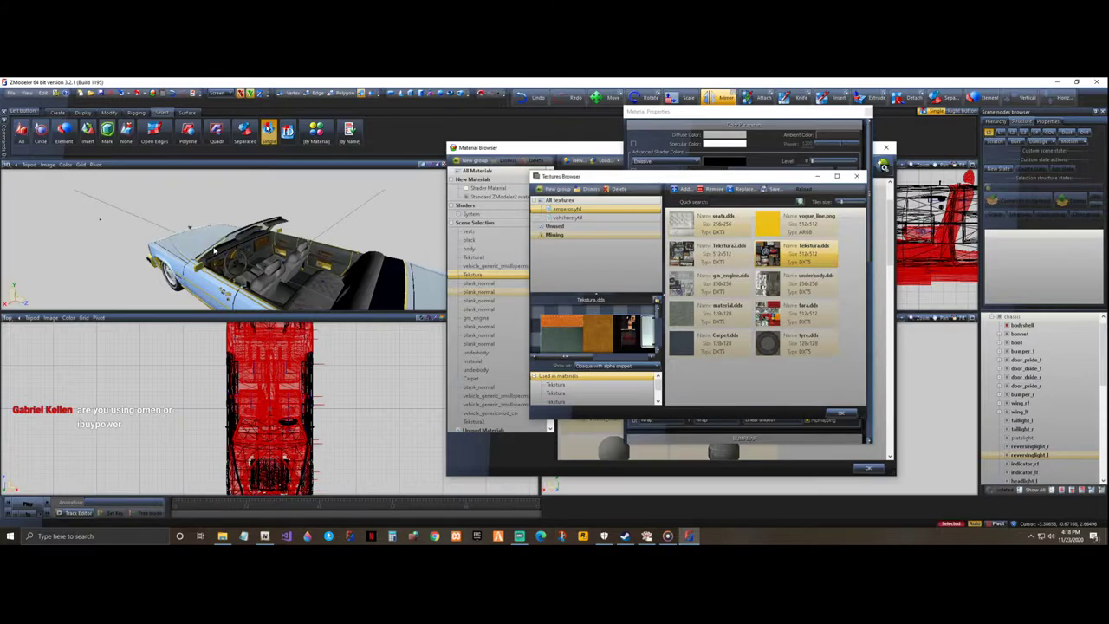
pyautogui.click(814, 231)
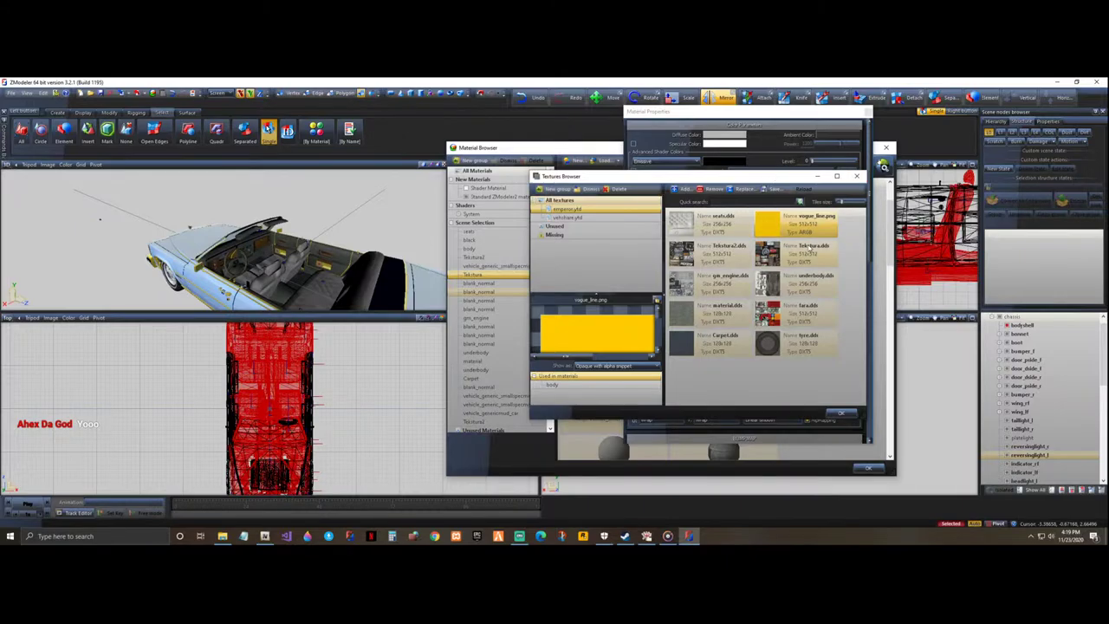
pyautogui.click(810, 253)
pyautogui.click(855, 178)
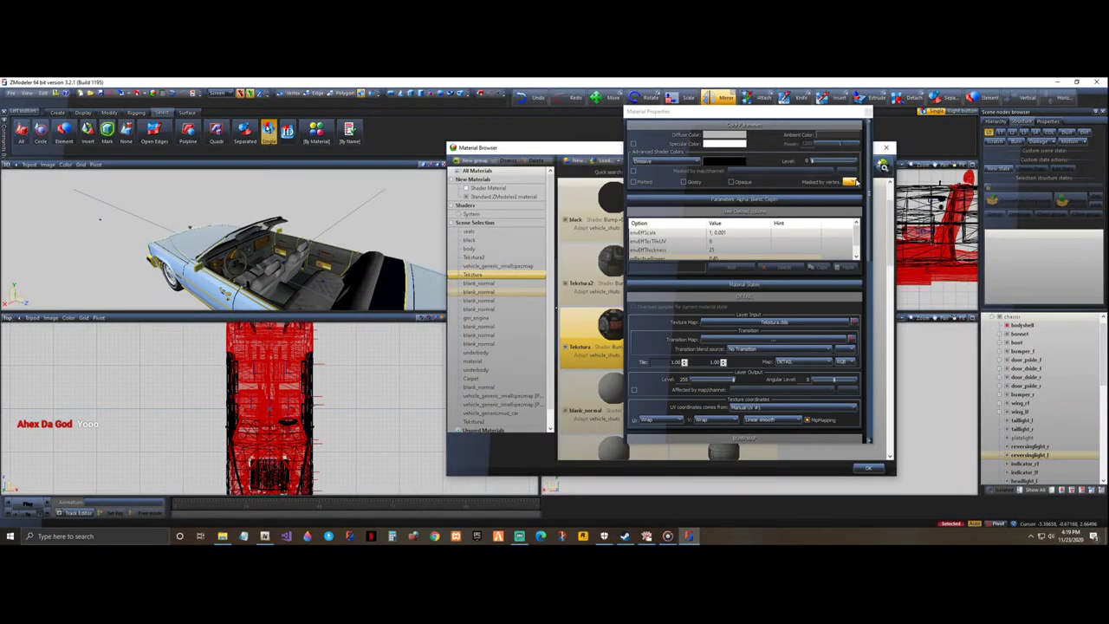
pyautogui.click(866, 112)
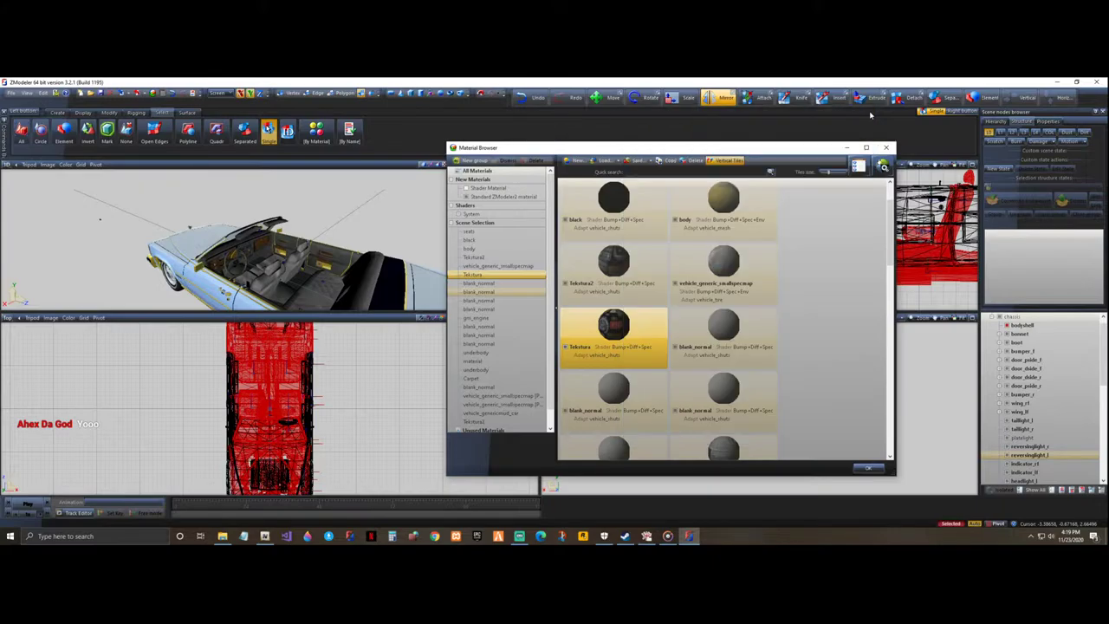
# - Set the texture map of the Tekstura material's detail layer to vogue_line.png
pyautogui.moveTo(190, 227); pyautogui.dragTo(294, 246, button='middle')
pyautogui.scroll(5, 322, 239)
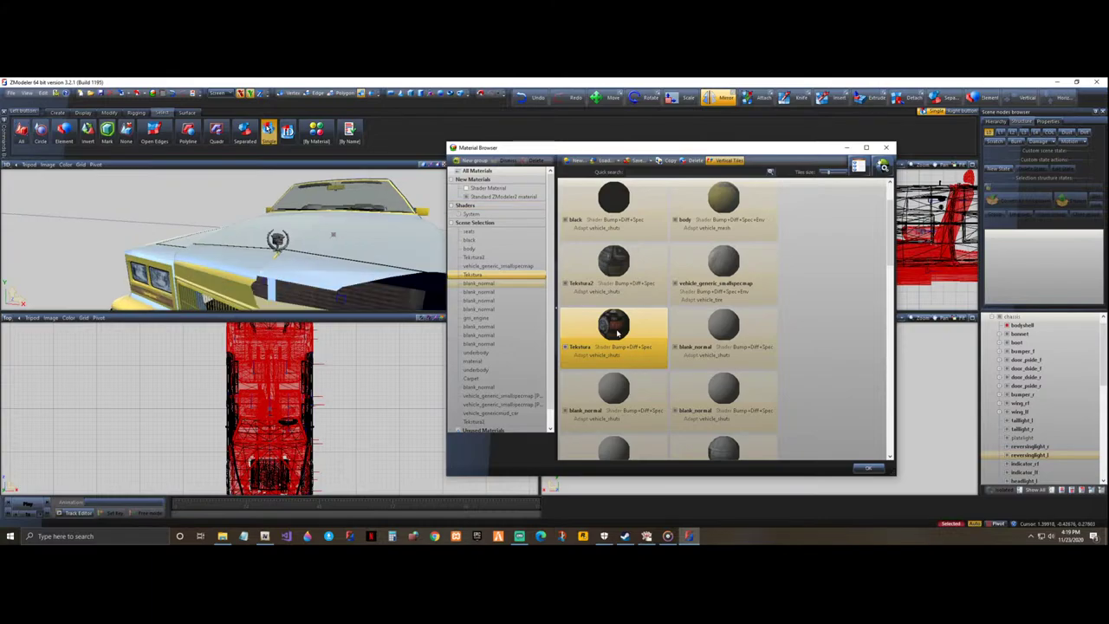
pyautogui.click(883, 165)
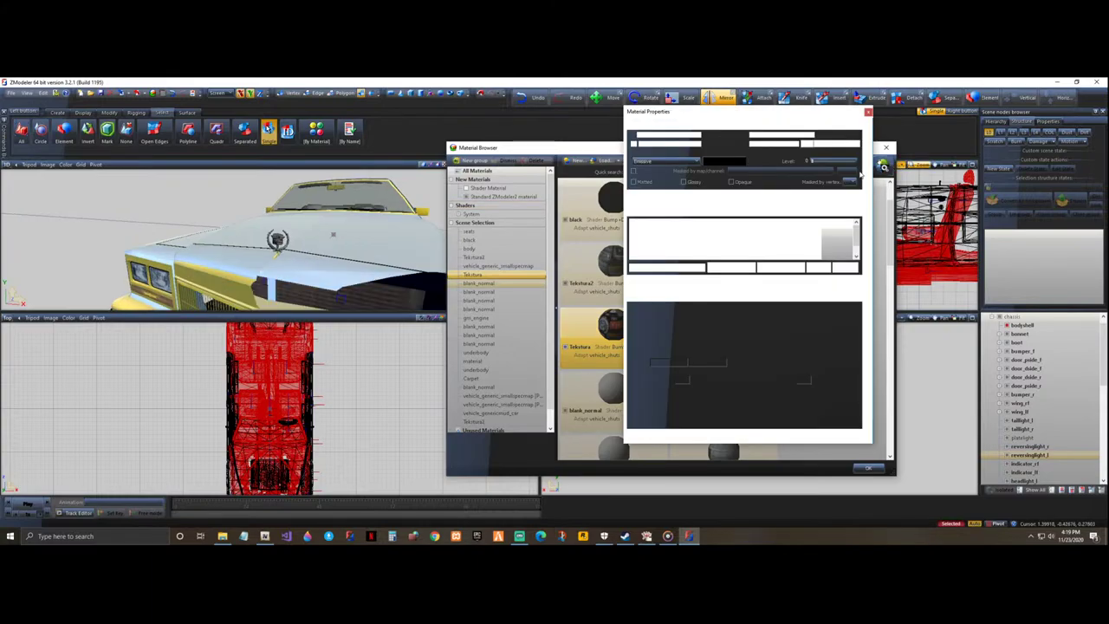
pyautogui.click(792, 321)
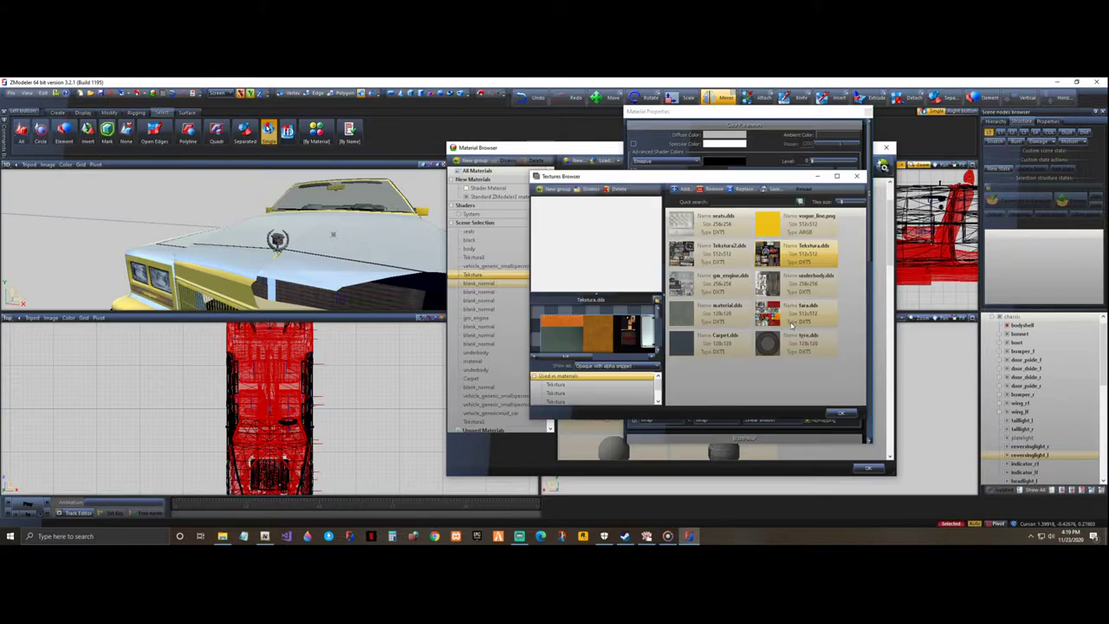
pyautogui.click(795, 223)
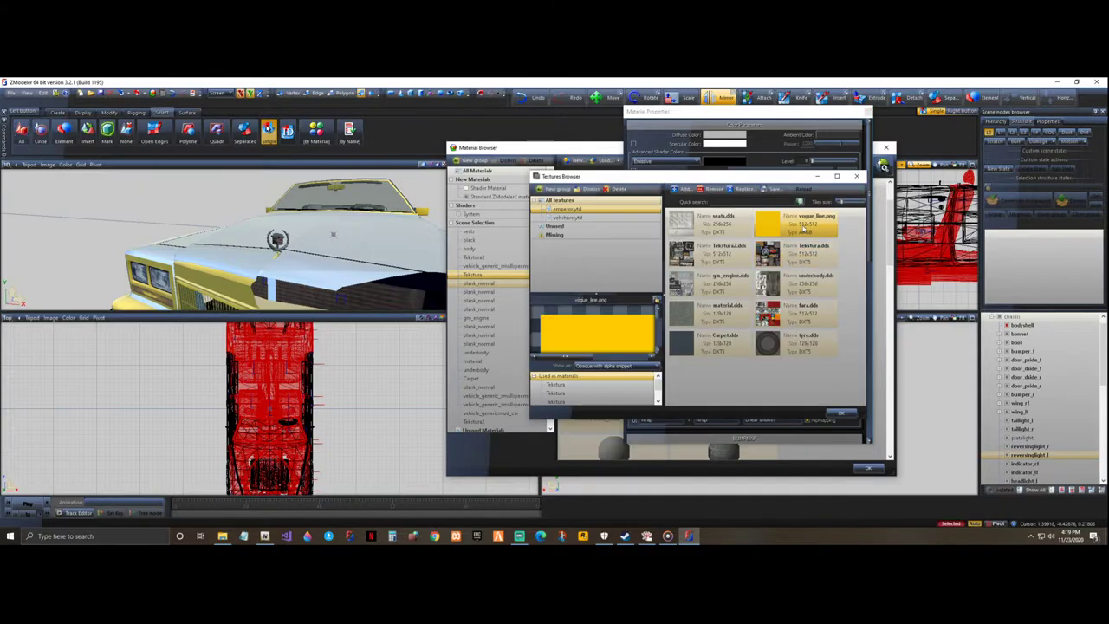
pyautogui.click(841, 414)
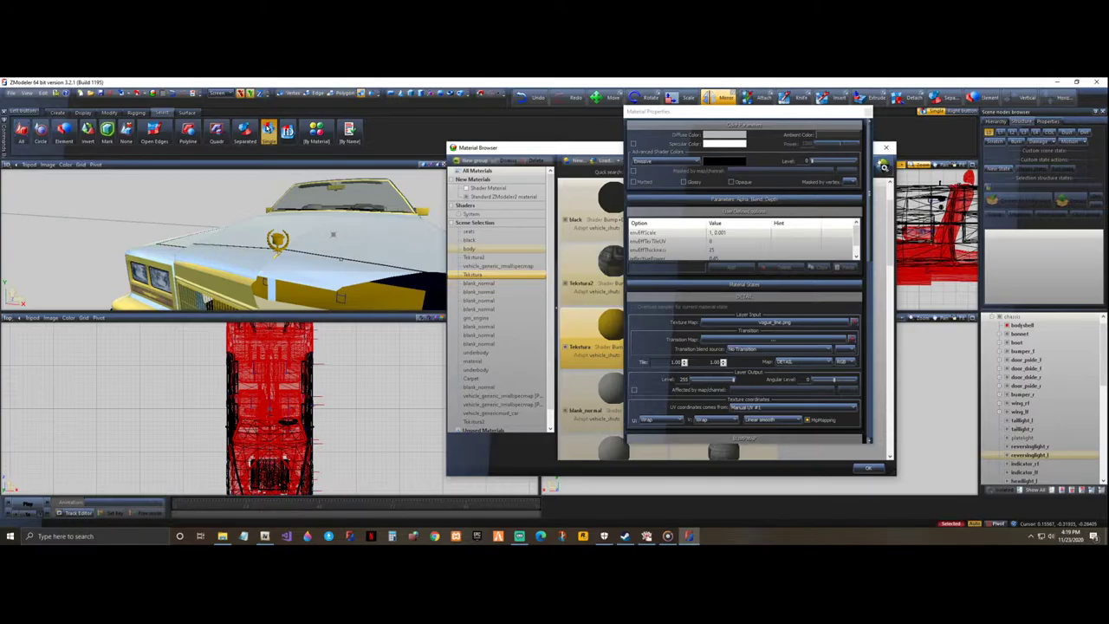
# - Inspect the retextured hood emblem, grille and front end of the car in the 3D view
pyautogui.moveTo(340, 297); pyautogui.dragTo(436, 225, button='middle')
pyautogui.moveTo(337, 259); pyautogui.dragTo(355, 311, button='middle')
pyautogui.moveTo(298, 267); pyautogui.dragTo(279, 241, button='middle')
pyautogui.scroll(4, 299, 251)
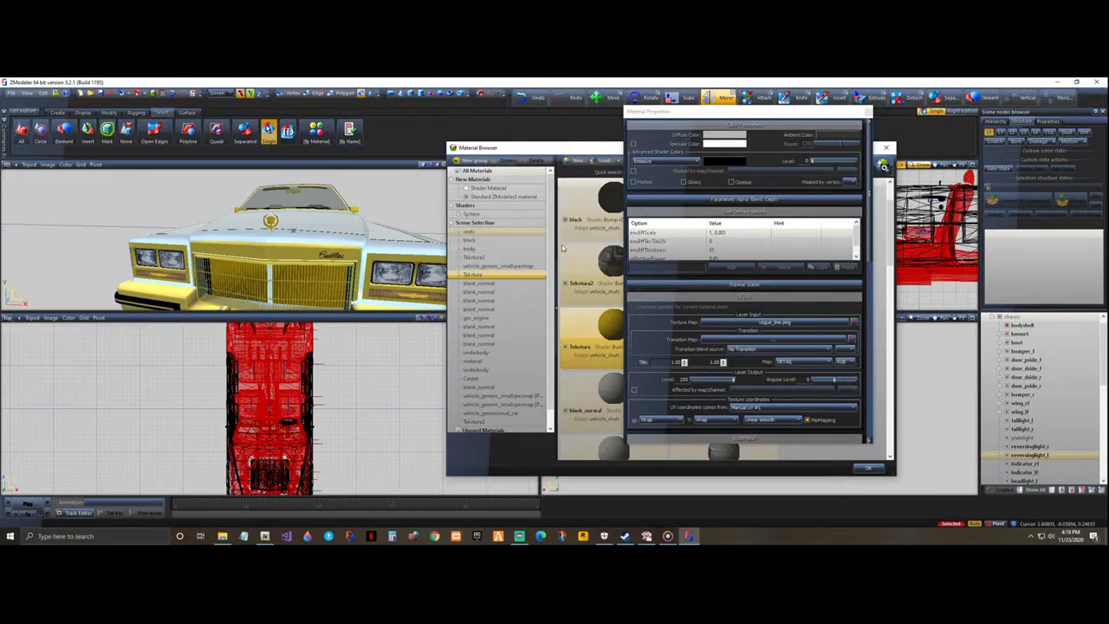
pyautogui.click(739, 234)
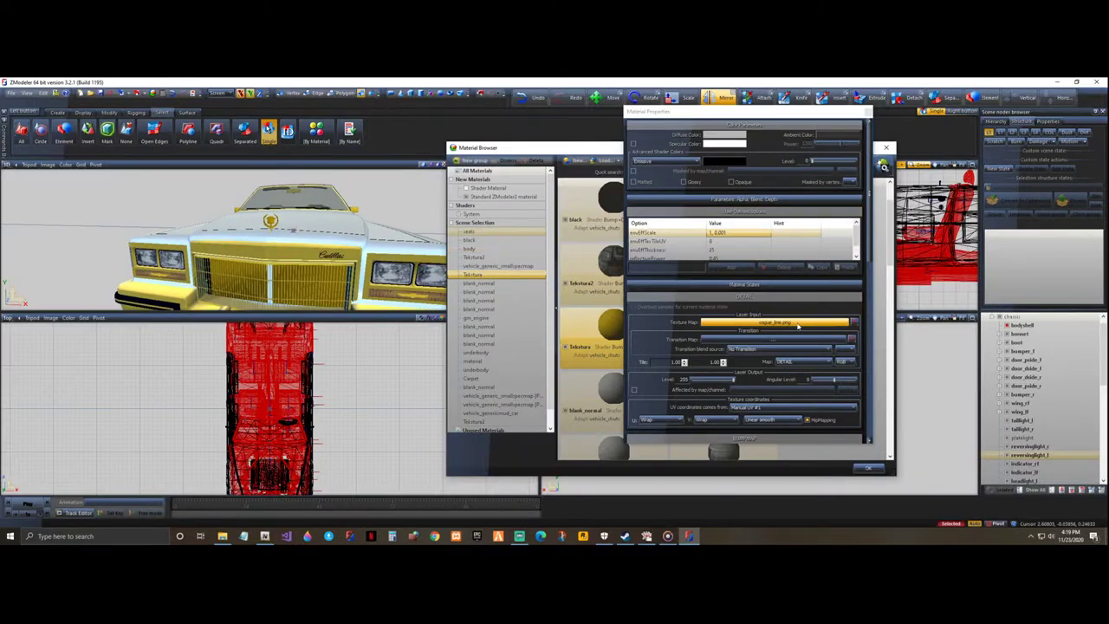
# - Restore Tekstura.dds as the texture map of the Tekstura material's detail layer and close the material windows
pyautogui.click(798, 323)
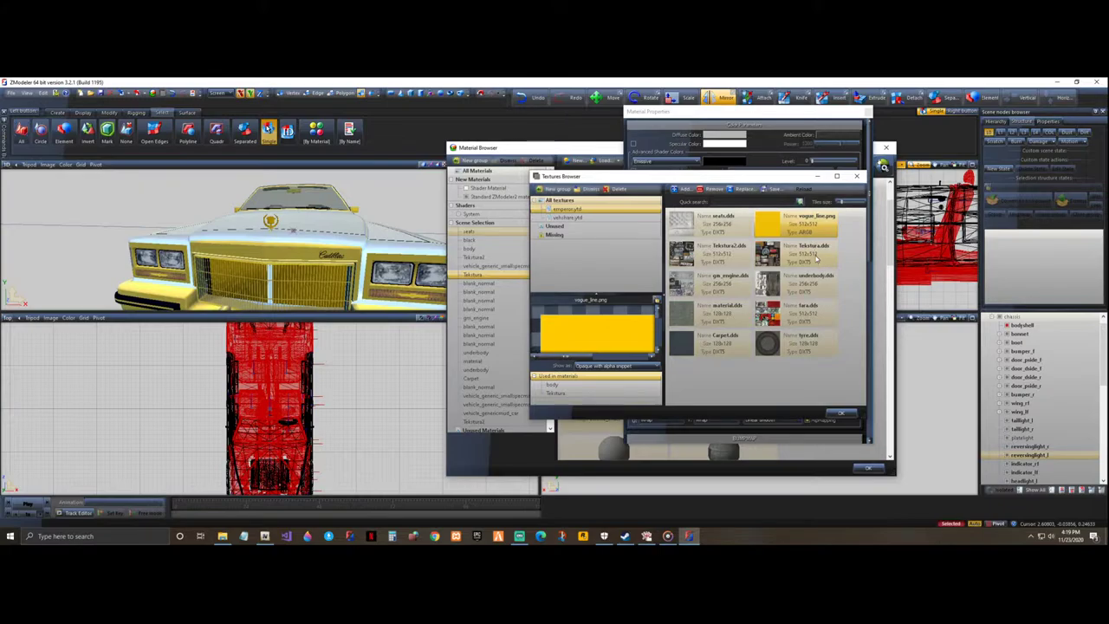
pyautogui.click(815, 257)
pyautogui.click(839, 413)
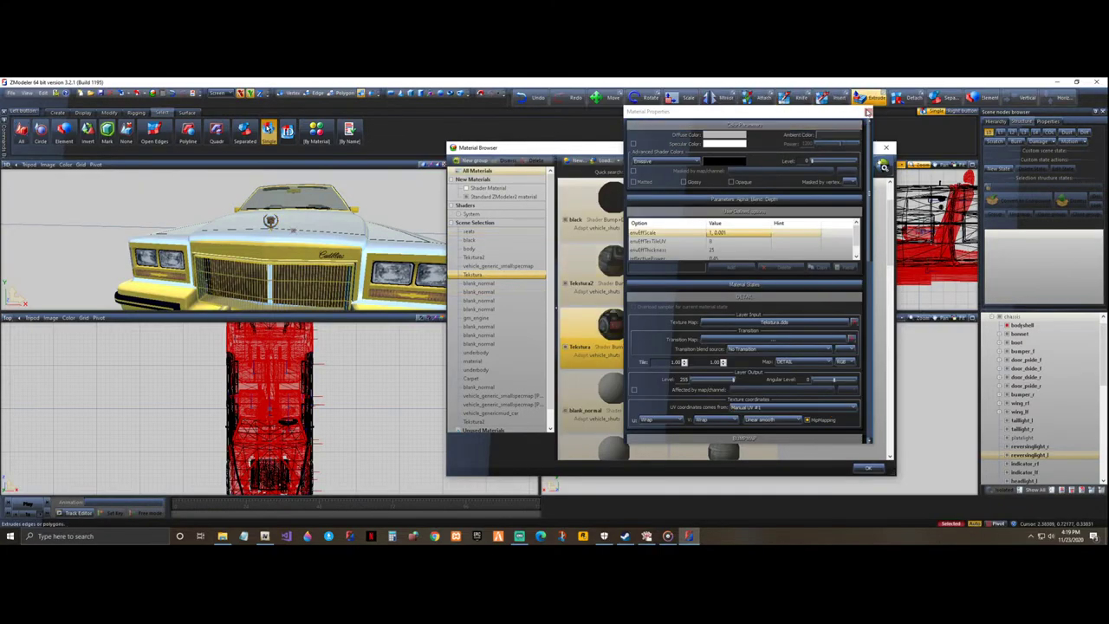
pyautogui.click(867, 112)
pyautogui.click(890, 148)
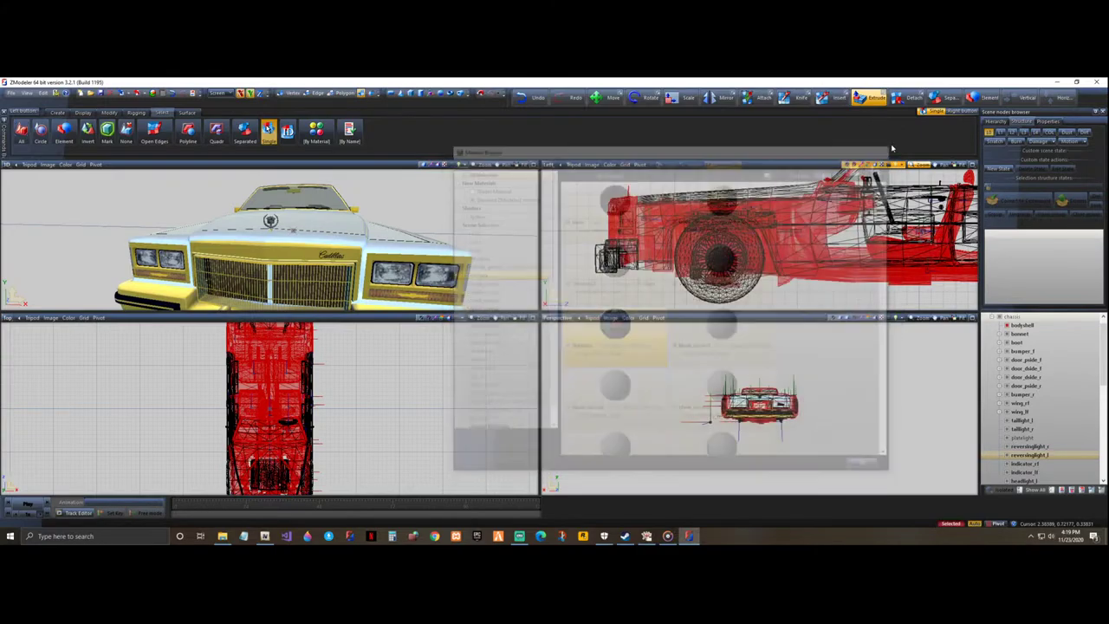
# - Clear the mesh selection, then unlink wheel_rf, wheel_rr, wheel_lr and wheel_lf from the chassis hierarchy
pyautogui.scroll(-4, 270, 238)
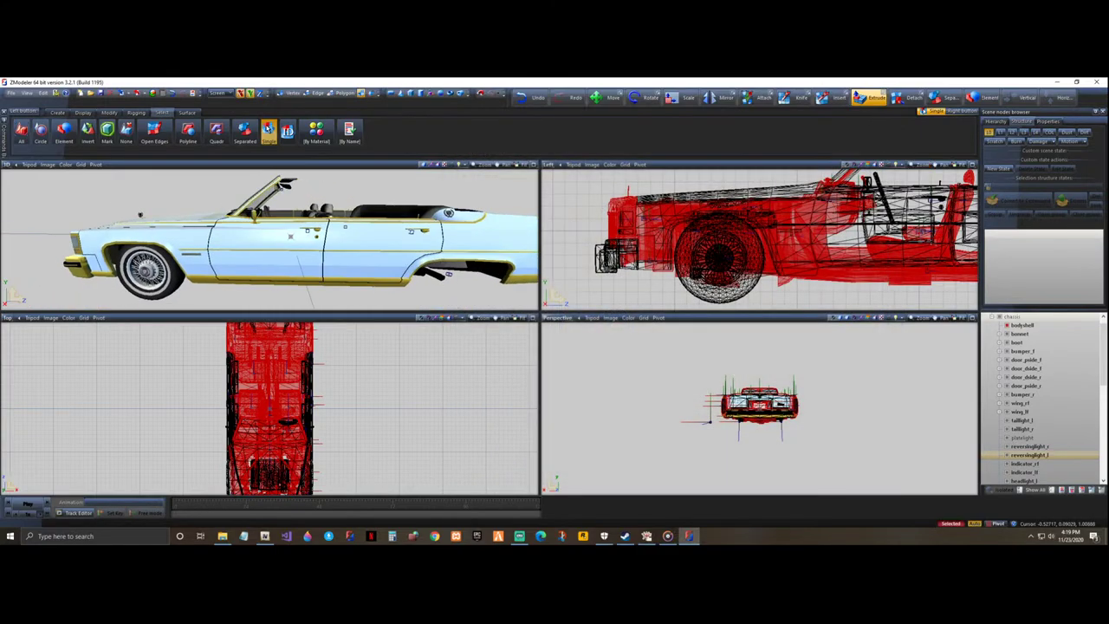
pyautogui.moveTo(293, 236); pyautogui.dragTo(242, 236, button='middle')
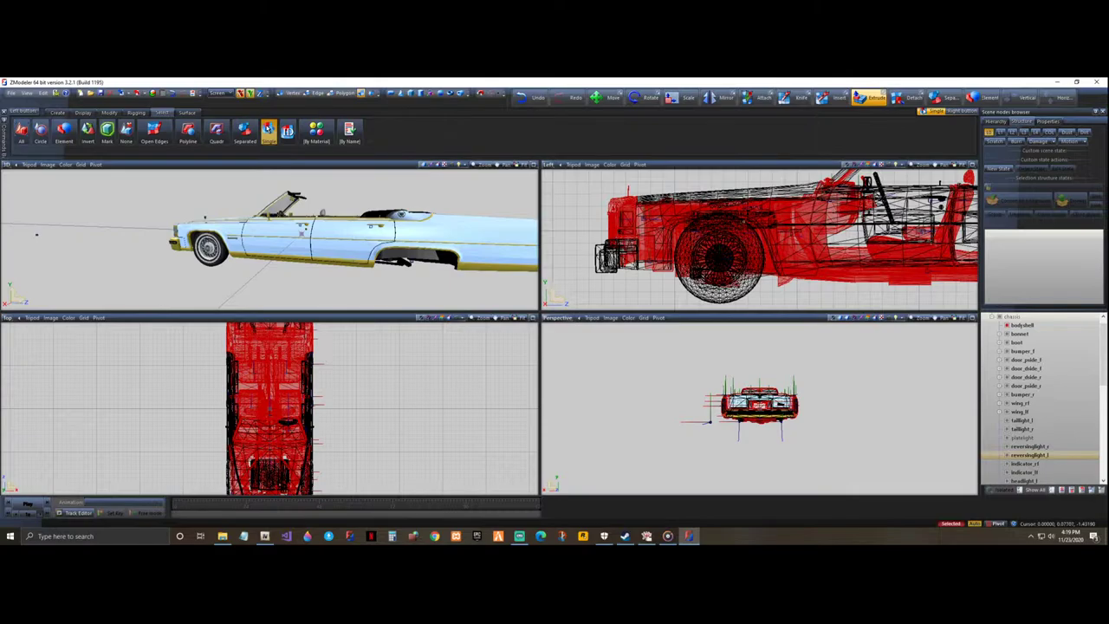
pyautogui.scroll(-5, 617, 251)
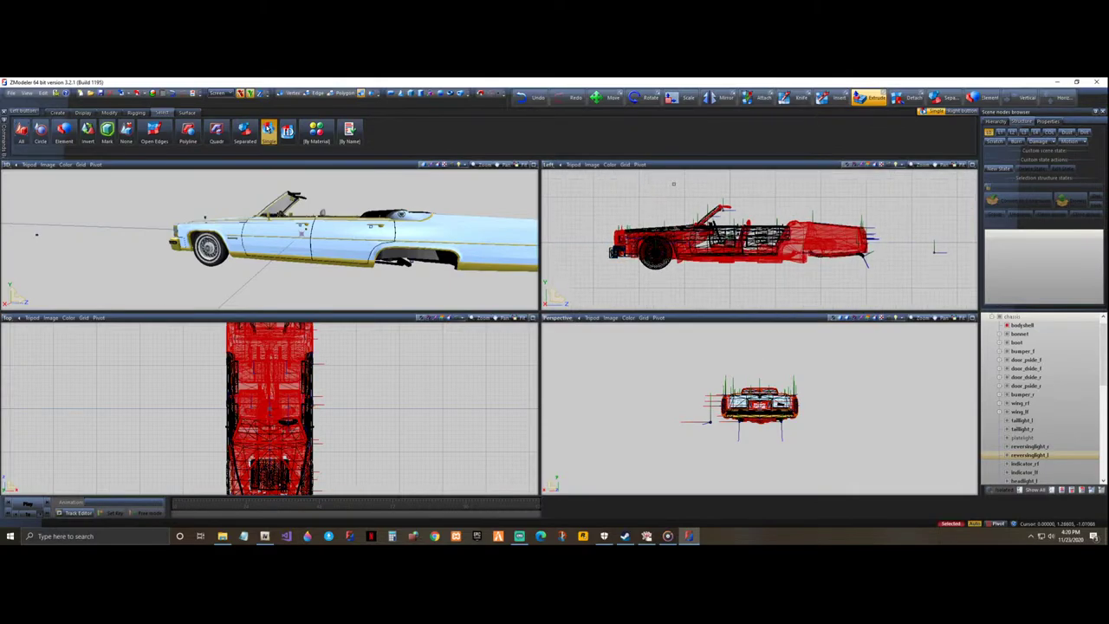
pyautogui.press('space')
pyautogui.scroll(-10, 1052, 415)
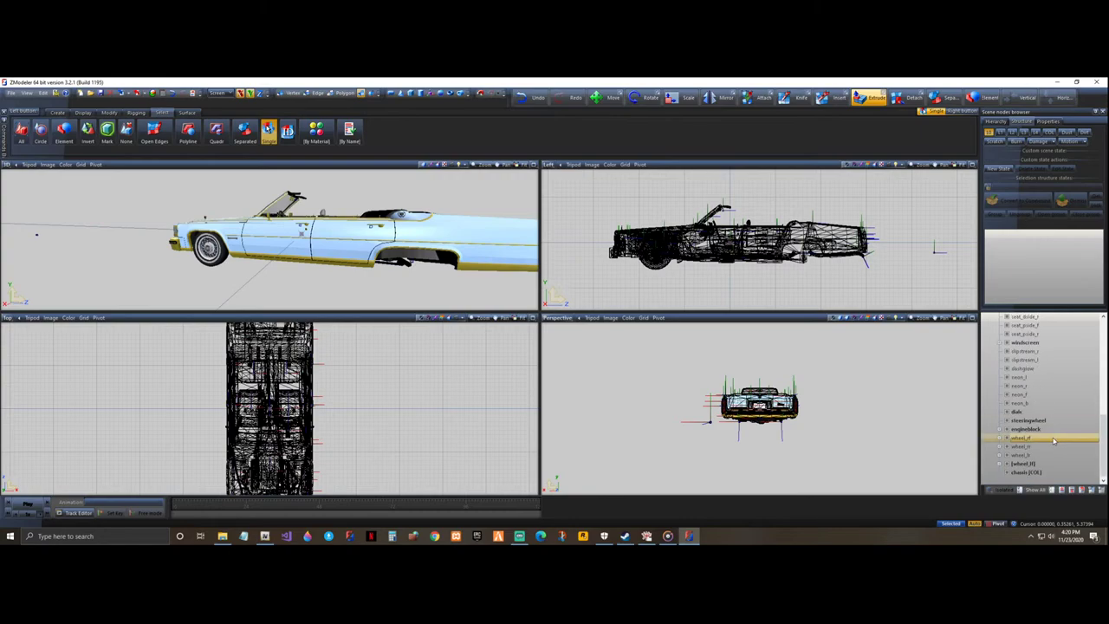
pyautogui.click(1054, 440)
pyautogui.keyDown('ctrl'); pyautogui.click(1043, 447); pyautogui.keyUp('ctrl')
pyautogui.keyDown('ctrl'); pyautogui.click(1042, 456); pyautogui.keyUp('ctrl')
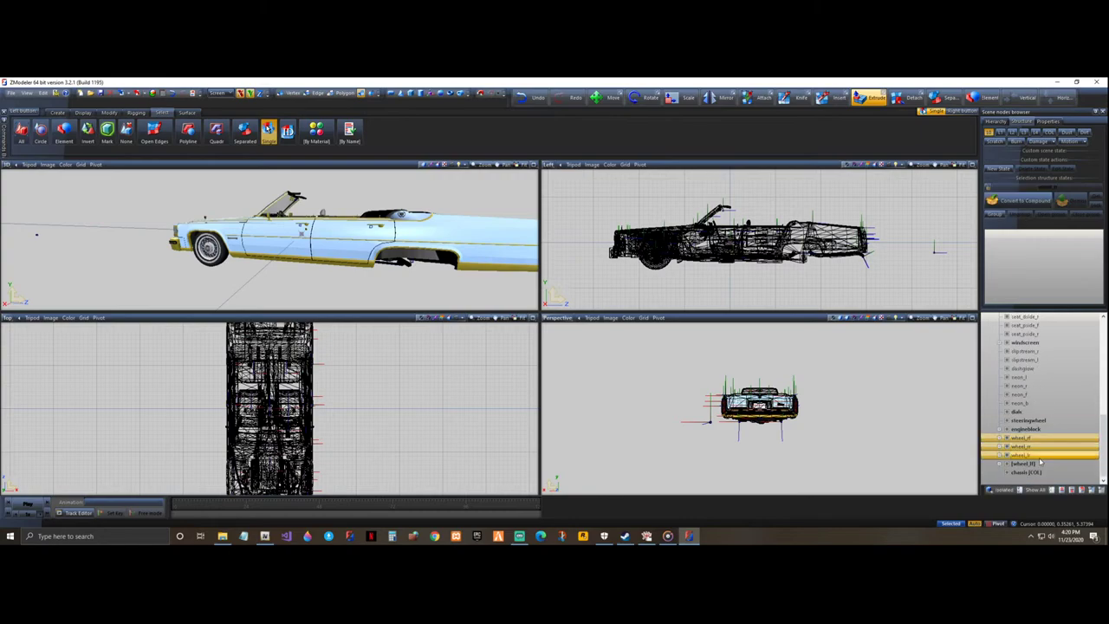
pyautogui.keyDown('ctrl'); pyautogui.click(1041, 465); pyautogui.keyUp('ctrl')
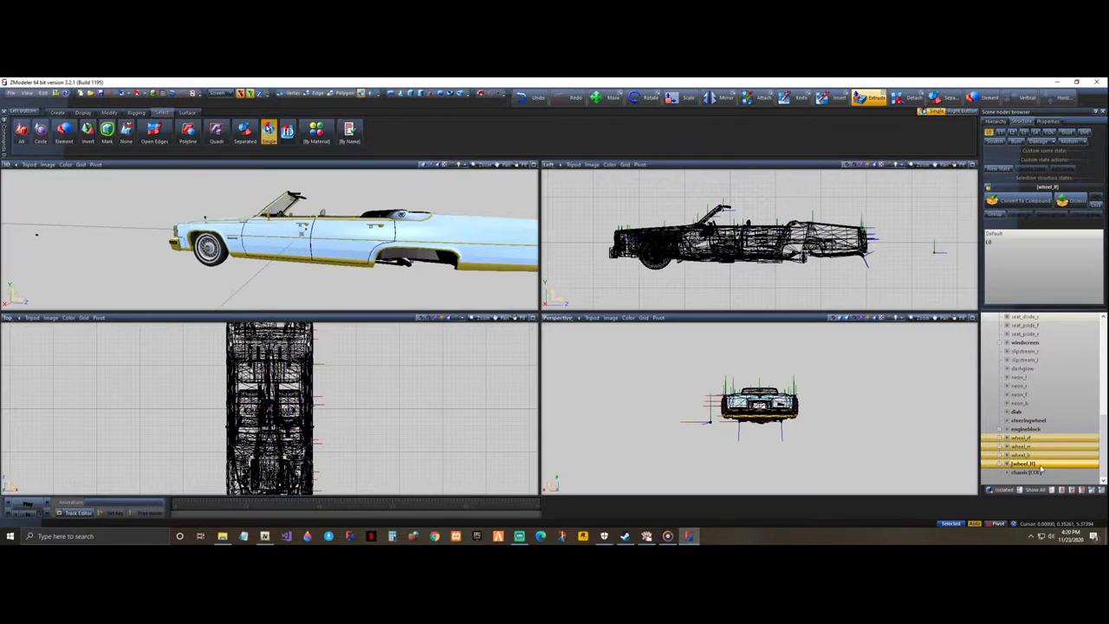
pyautogui.rightClick(1045, 466)
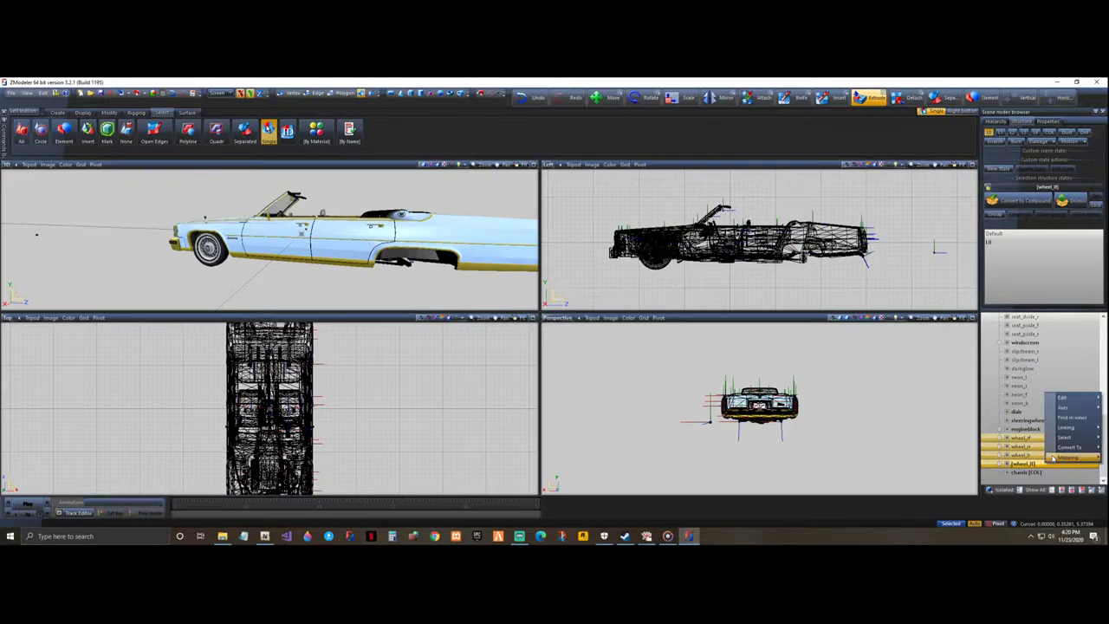
pyautogui.moveTo(1067, 427)
pyautogui.click(1028, 431)
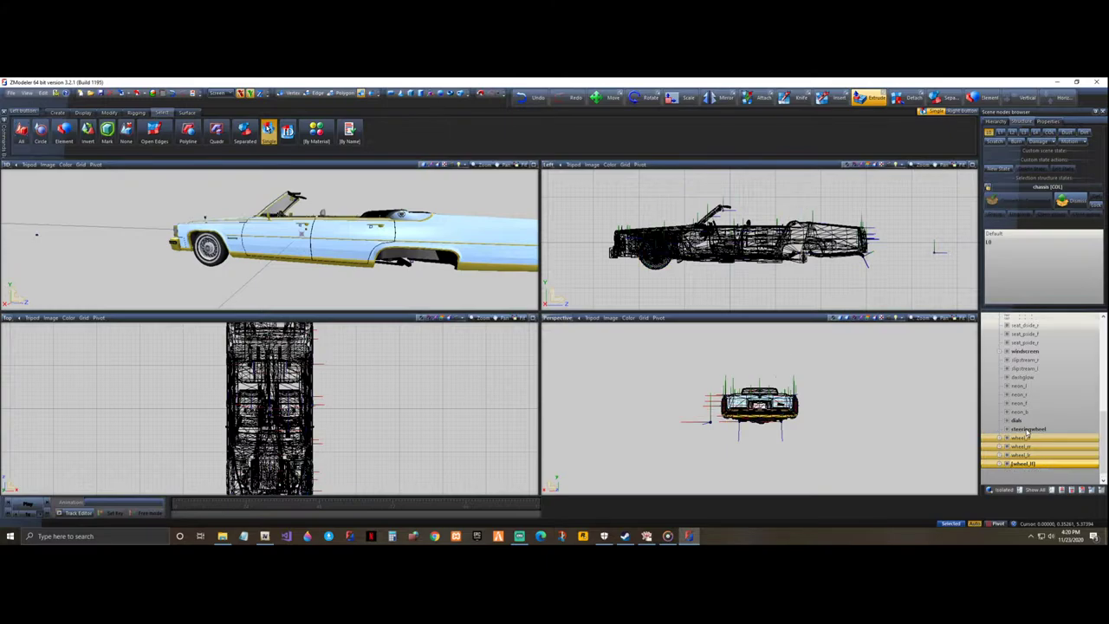
# - Turn on the COL display, hide the chassis [COL] node, and collapse and hide the emperor_hi body so only the wheels show
pyautogui.scroll(5, 1036, 439)
pyautogui.scroll(-5, 1037, 439)
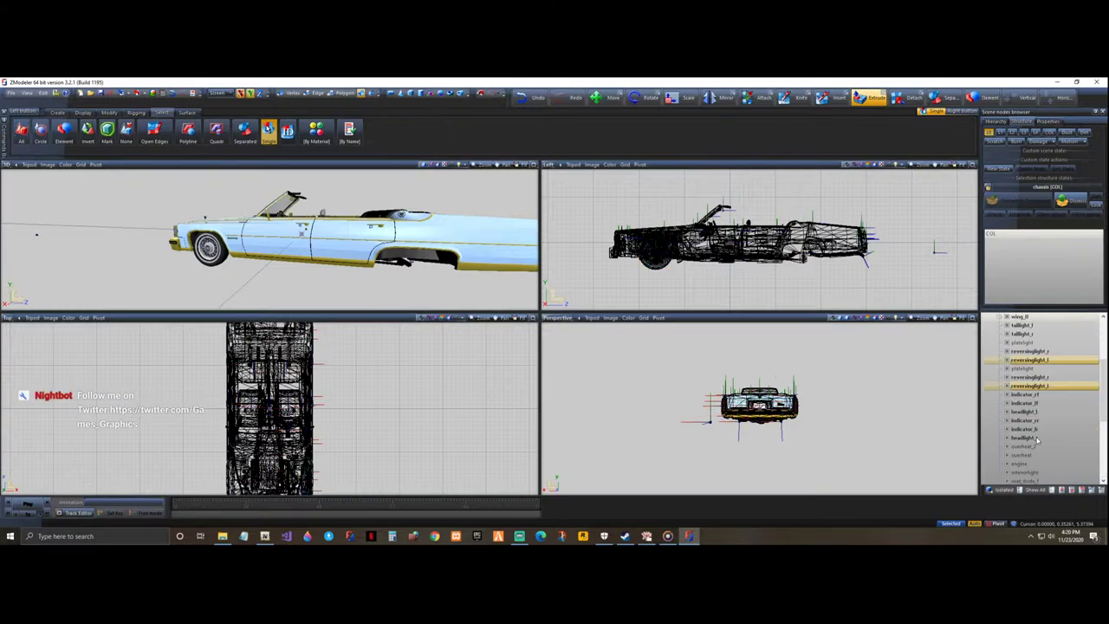
pyautogui.click(1049, 133)
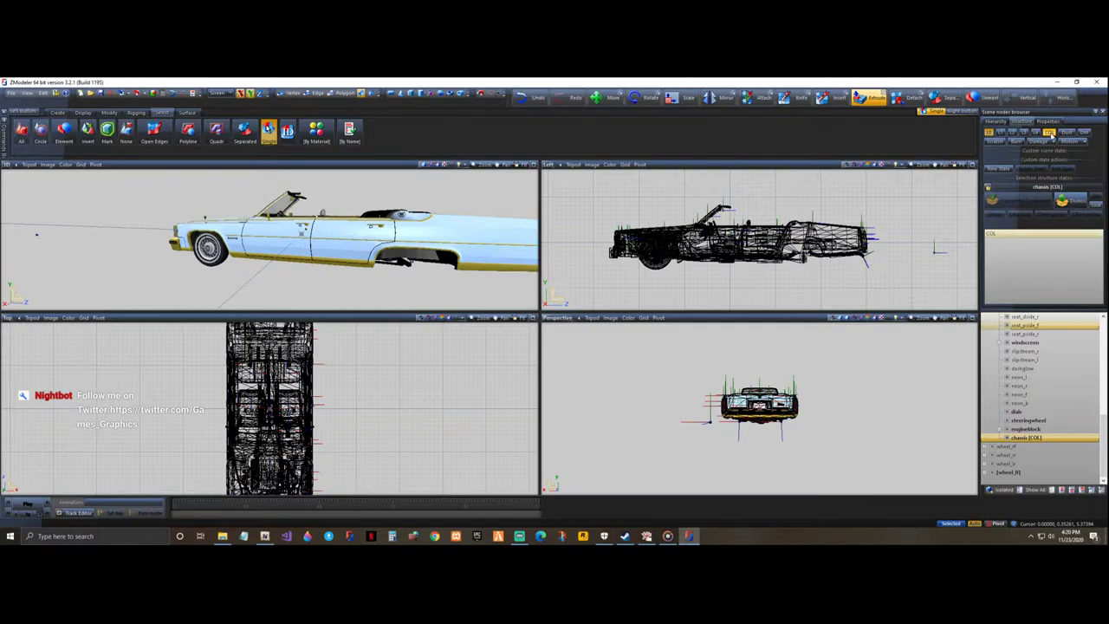
pyautogui.click(1006, 438)
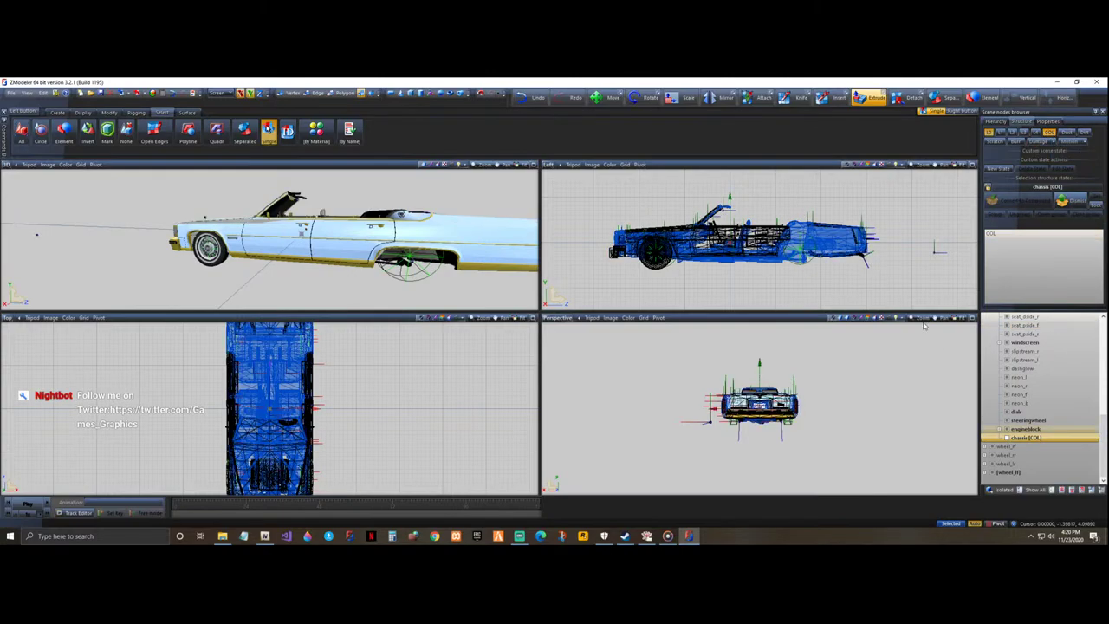
pyautogui.scroll(3, 1044, 393)
pyautogui.scroll(4, 1044, 392)
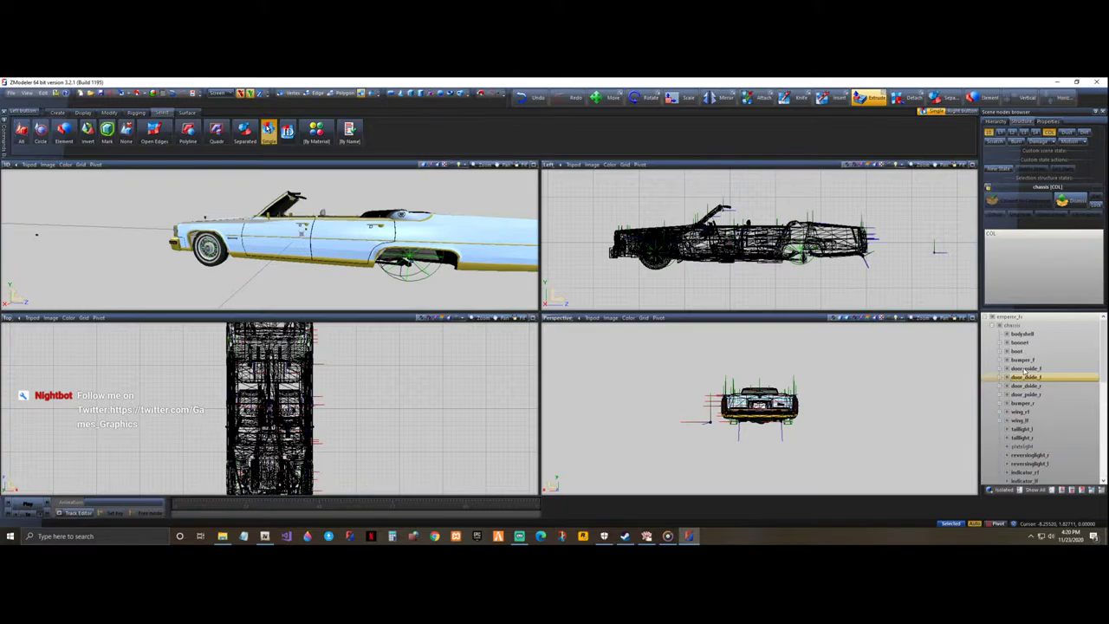
pyautogui.click(986, 317)
pyautogui.click(993, 317)
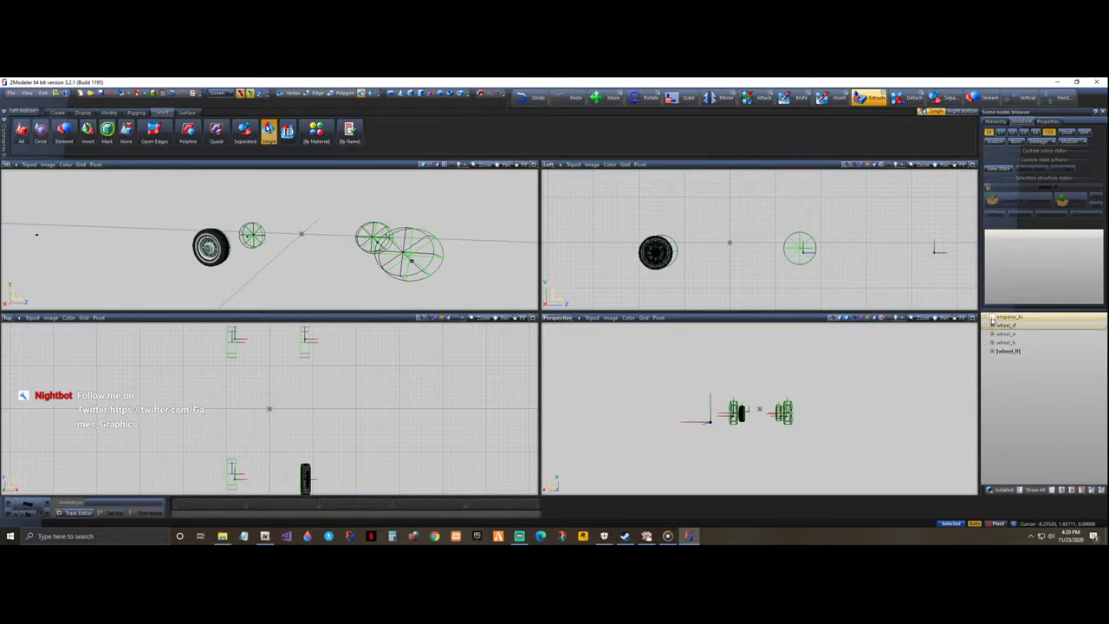
pyautogui.moveTo(601, 190); pyautogui.dragTo(861, 286)
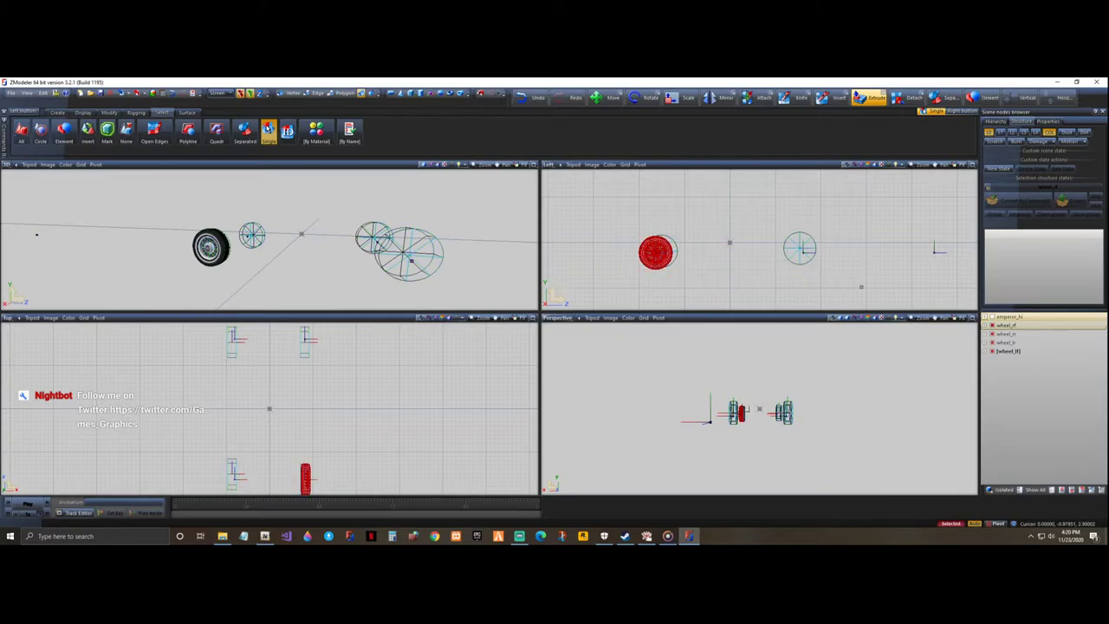
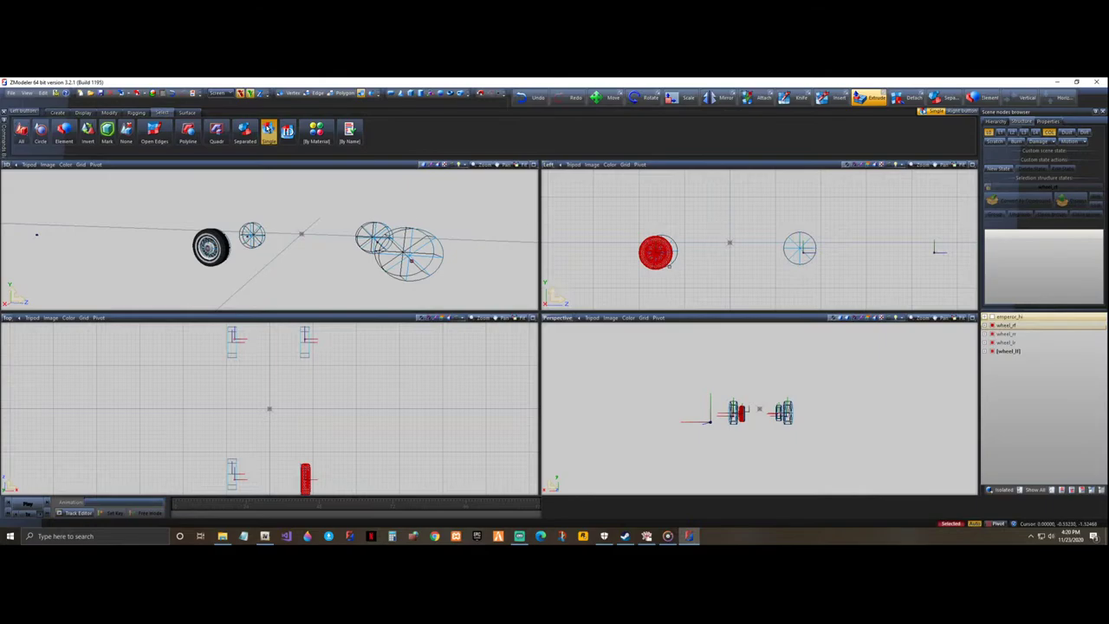
pyautogui.click(655, 252)
pyautogui.scroll(3, 650, 252)
pyautogui.click(695, 215)
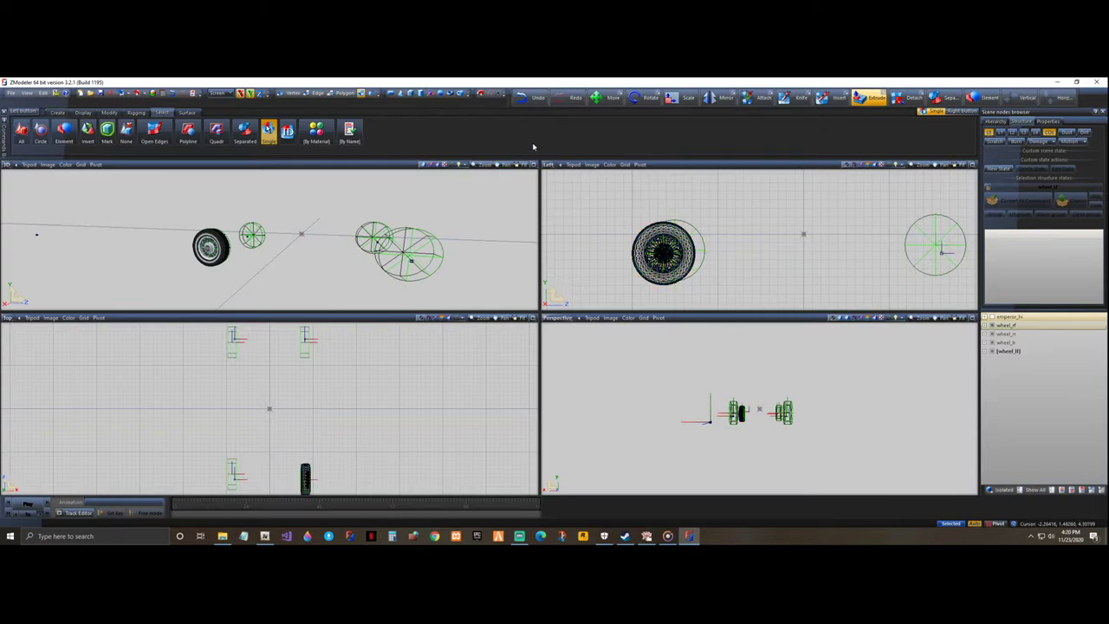
# - Select only the wheel_lf mesh while wheel_rf, wheel_rr and wheel_lr are temporarily hidden, and show those three wheels again
pyautogui.moveTo(217, 269); pyautogui.dragTo(424, 216, button='middle')
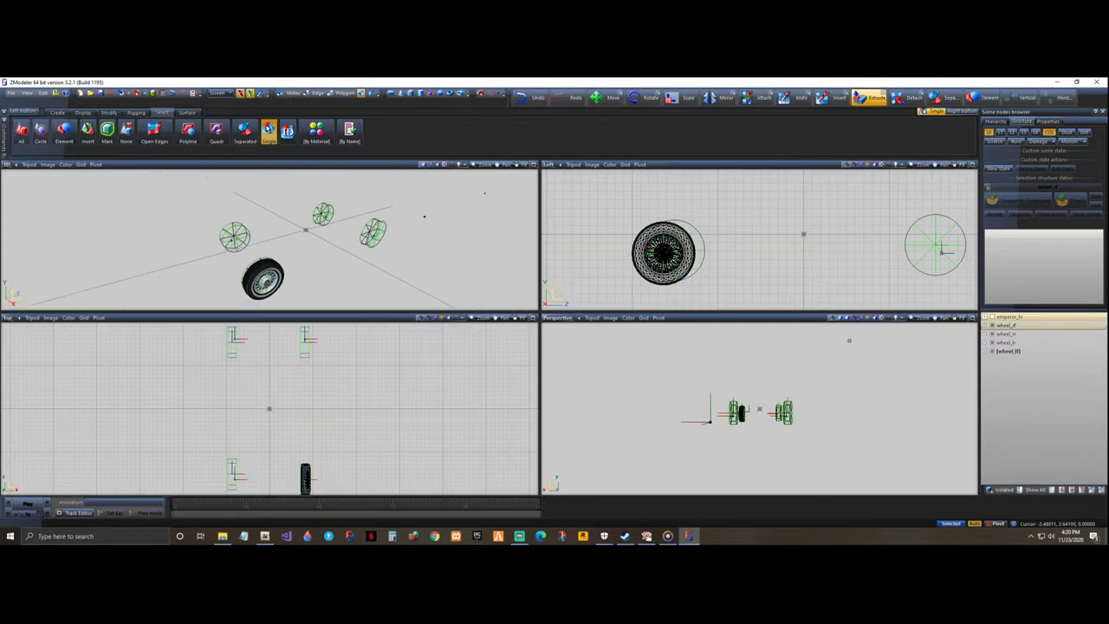
pyautogui.click(993, 334)
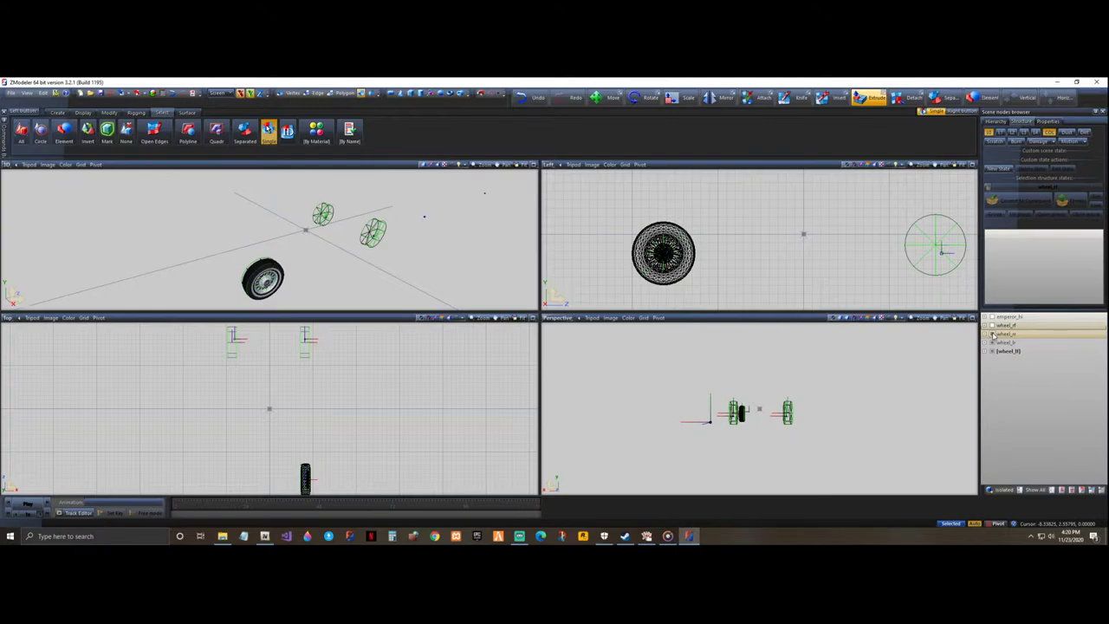
pyautogui.click(993, 333)
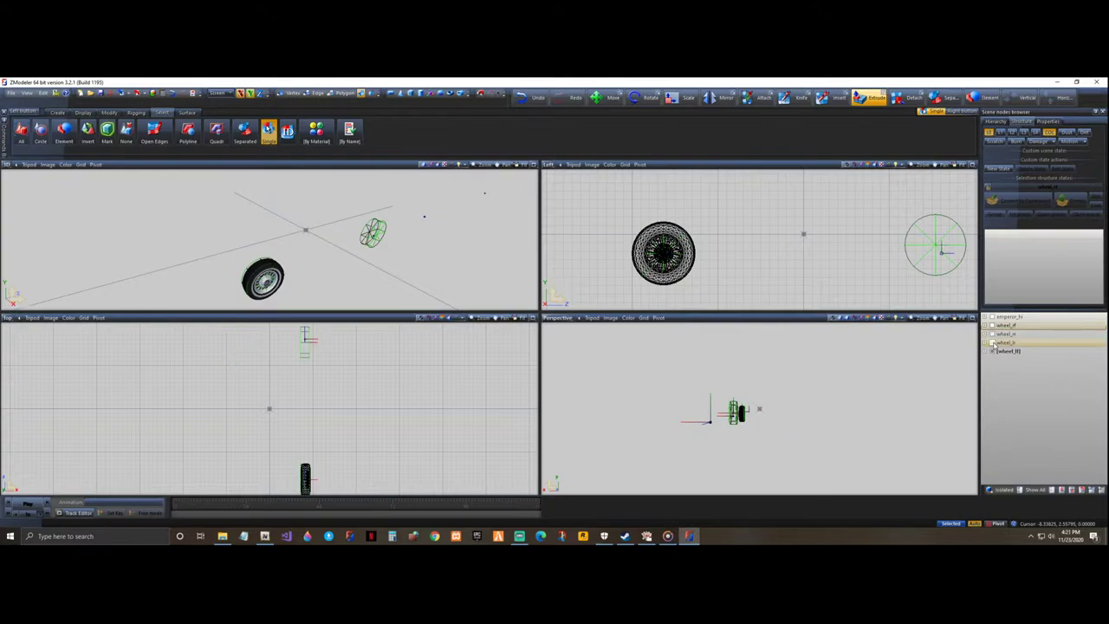
pyautogui.click(994, 344)
pyautogui.moveTo(599, 185); pyautogui.dragTo(749, 310)
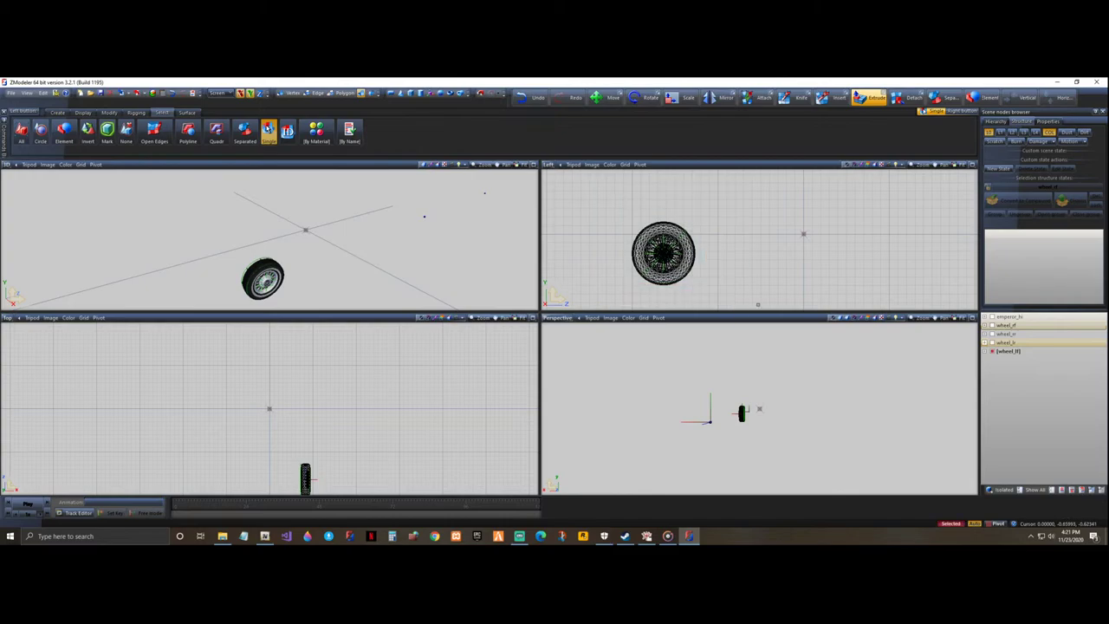
pyautogui.click(993, 342)
pyautogui.click(993, 333)
pyautogui.click(993, 325)
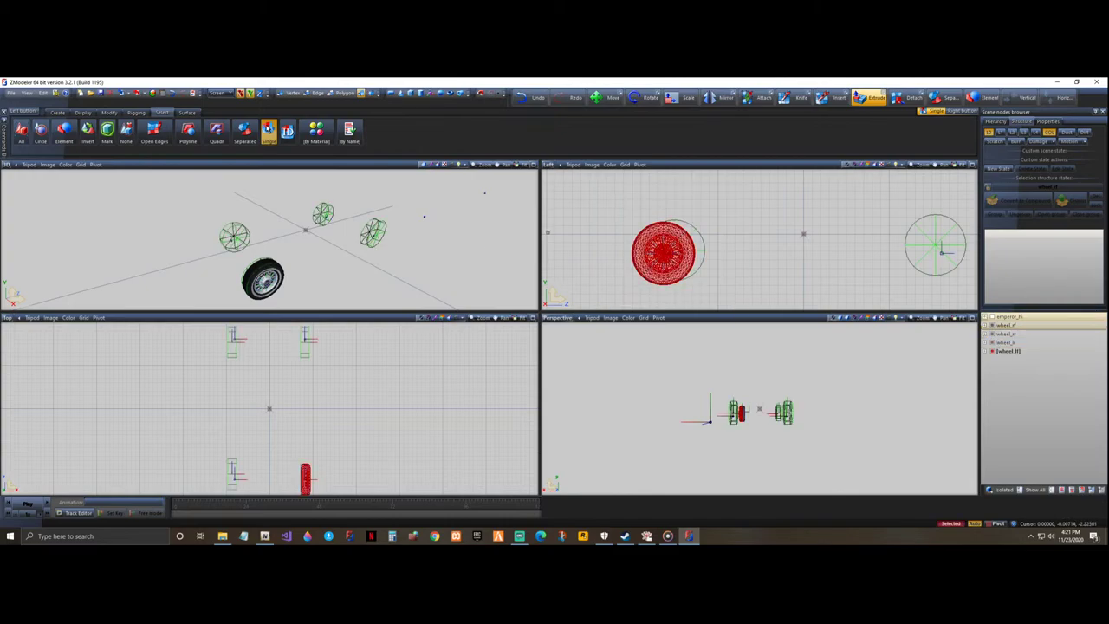
# - Move the selected wheel_lf slightly rearward and up, one axis at a time, to centre it on the other front wheel's outline
pyautogui.moveTo(397, 277)
pyautogui.mouseDown(button='middle')
pyautogui.moveTo(383, 266)
pyautogui.moveTo(415, 286)
pyautogui.moveTo(394, 260)
pyautogui.mouseUp(button='middle')
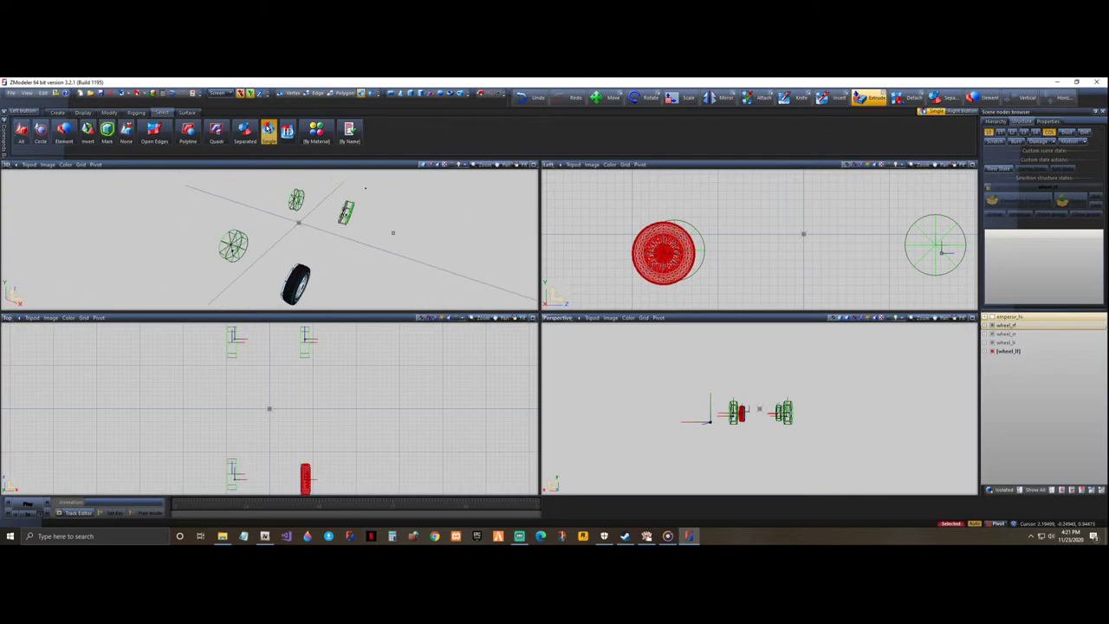
pyautogui.click(109, 113)
pyautogui.click(155, 130)
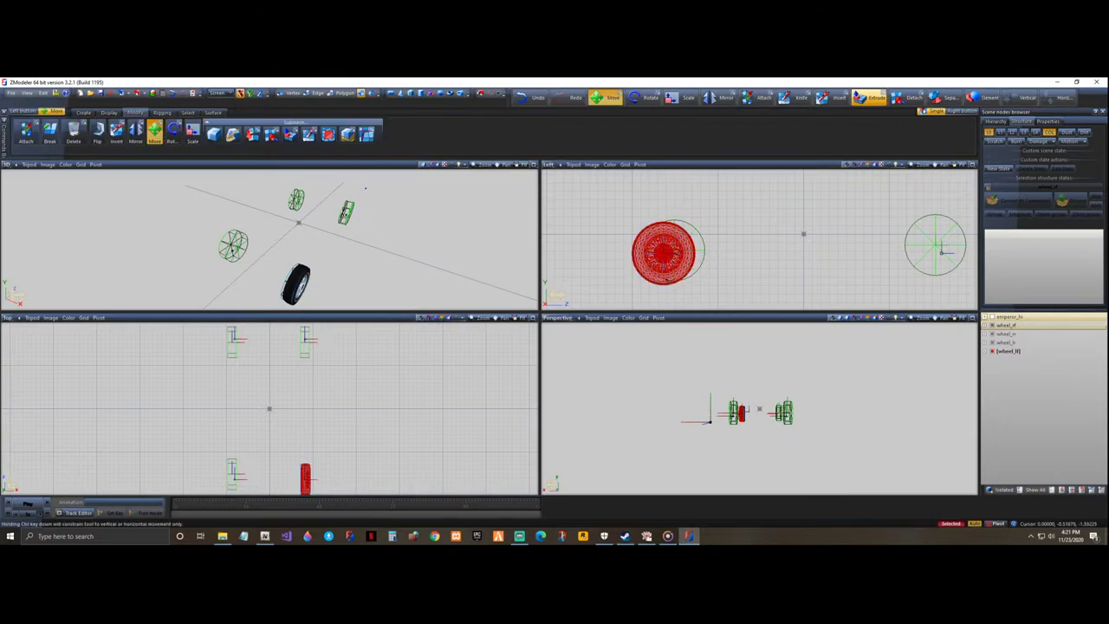
pyautogui.moveTo(664, 281); pyautogui.dragTo(673, 281)
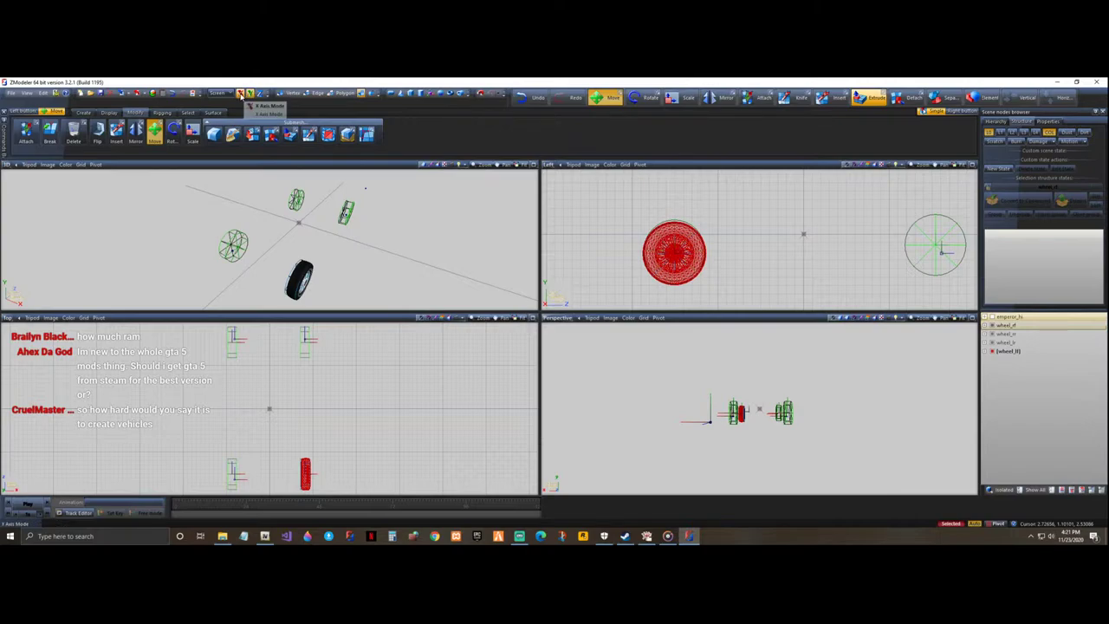
pyautogui.scroll(3, 667, 235)
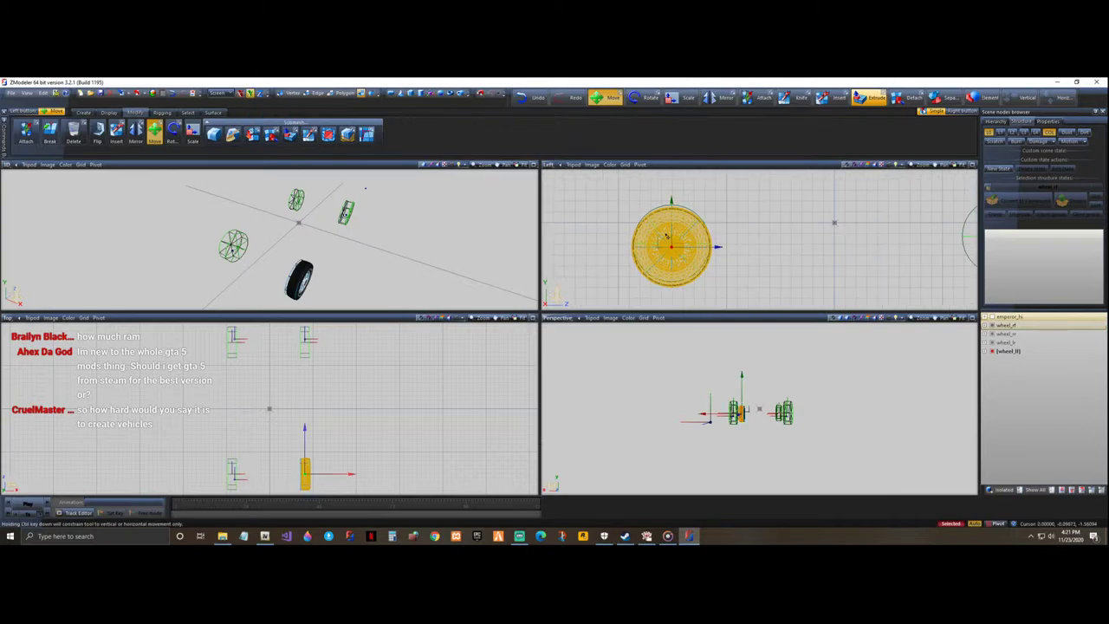
pyautogui.scroll(1, 690, 293)
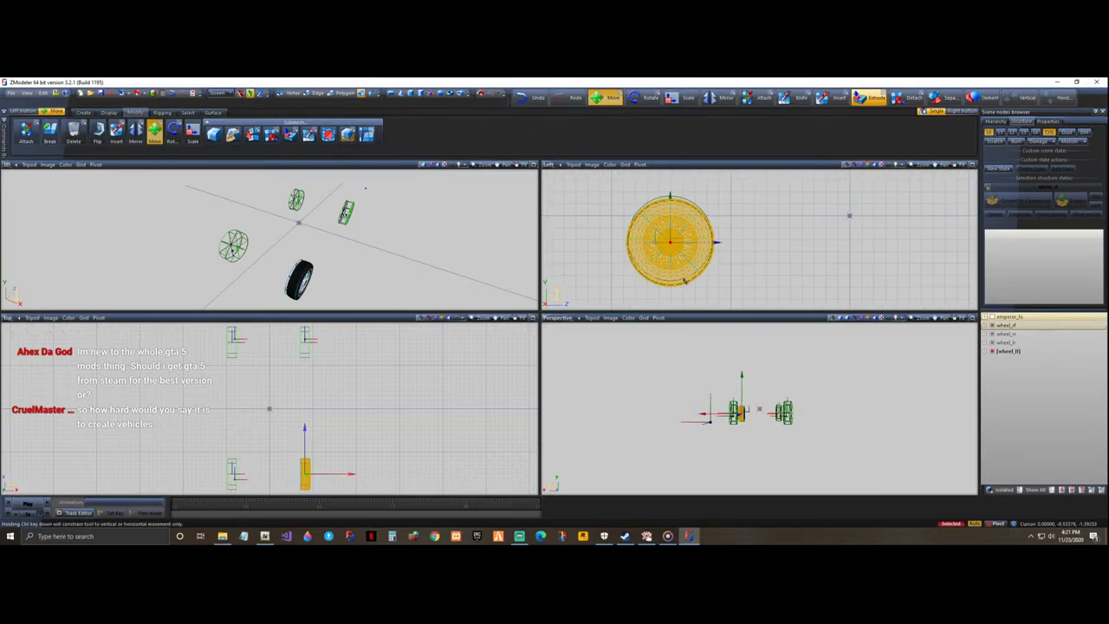
pyautogui.moveTo(683, 280); pyautogui.dragTo(683, 277)
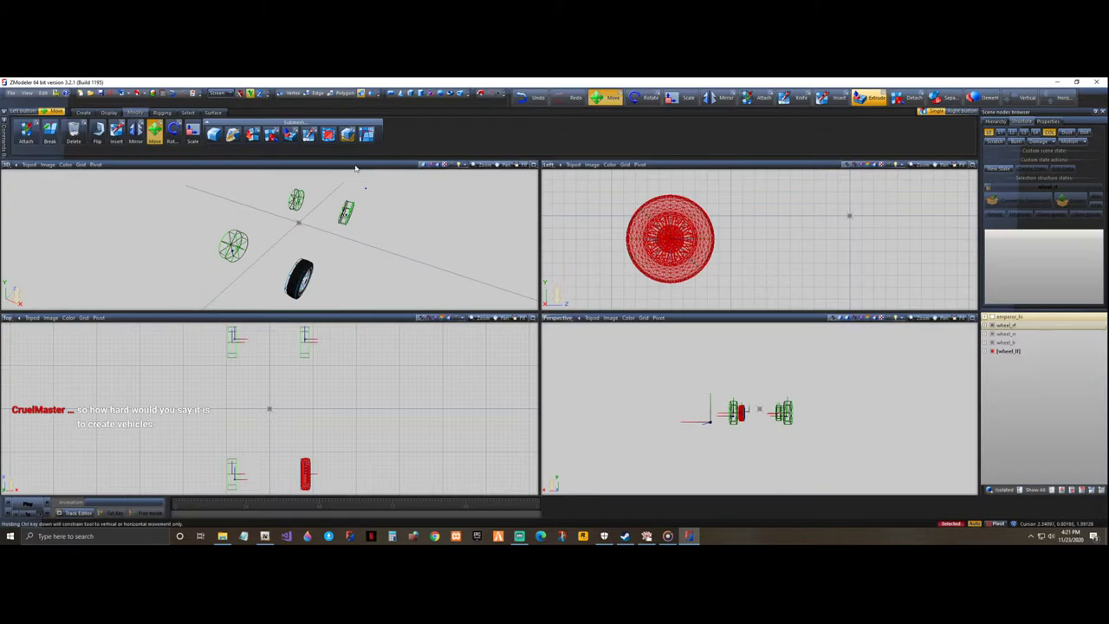
# - Check the front wheel's alignment from the Right view and return the viewport to the Left view
pyautogui.click(548, 165)
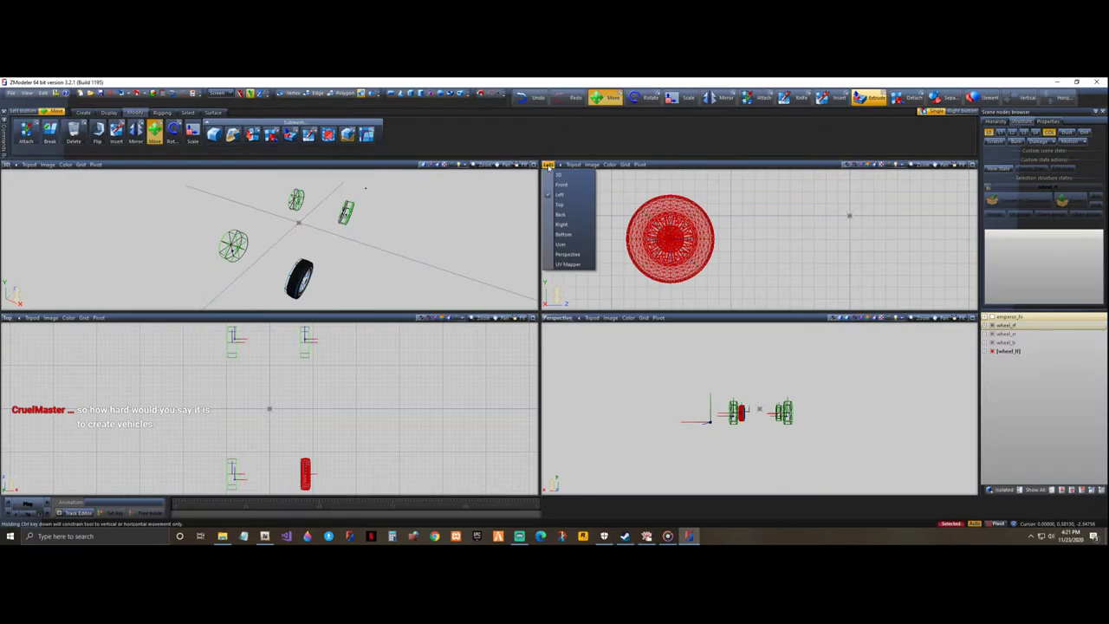
pyautogui.click(568, 226)
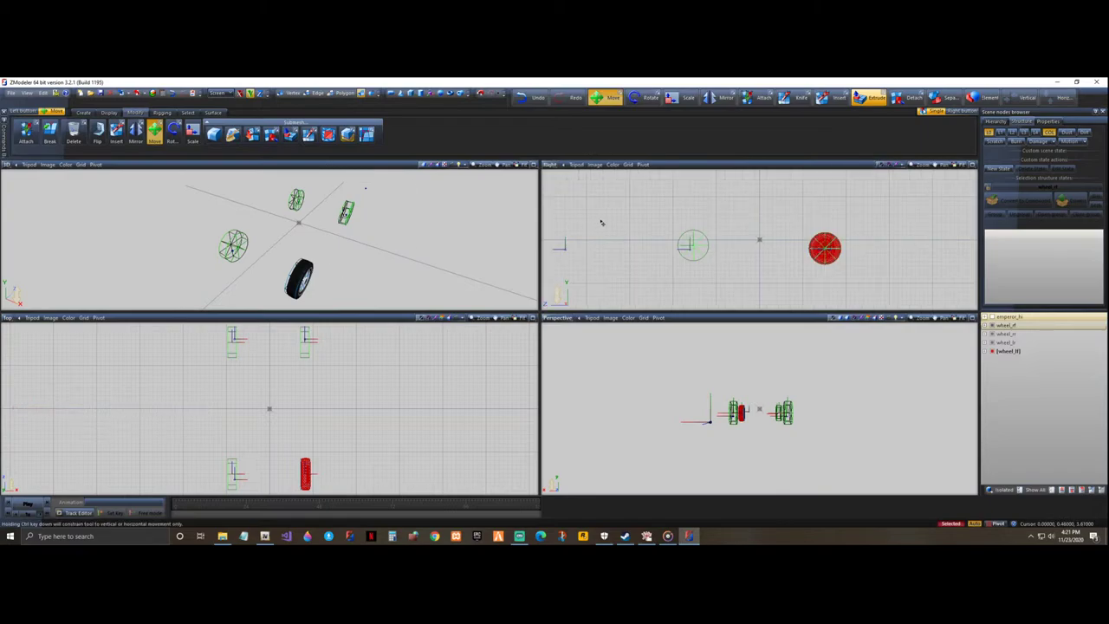
pyautogui.scroll(5, 879, 245)
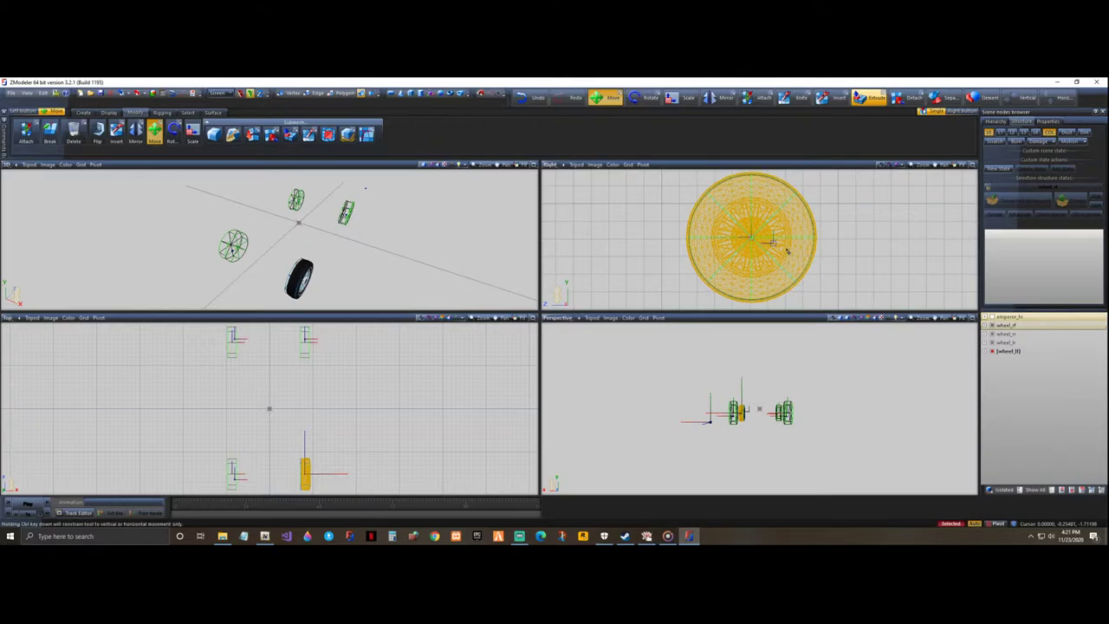
pyautogui.scroll(-5, 788, 250)
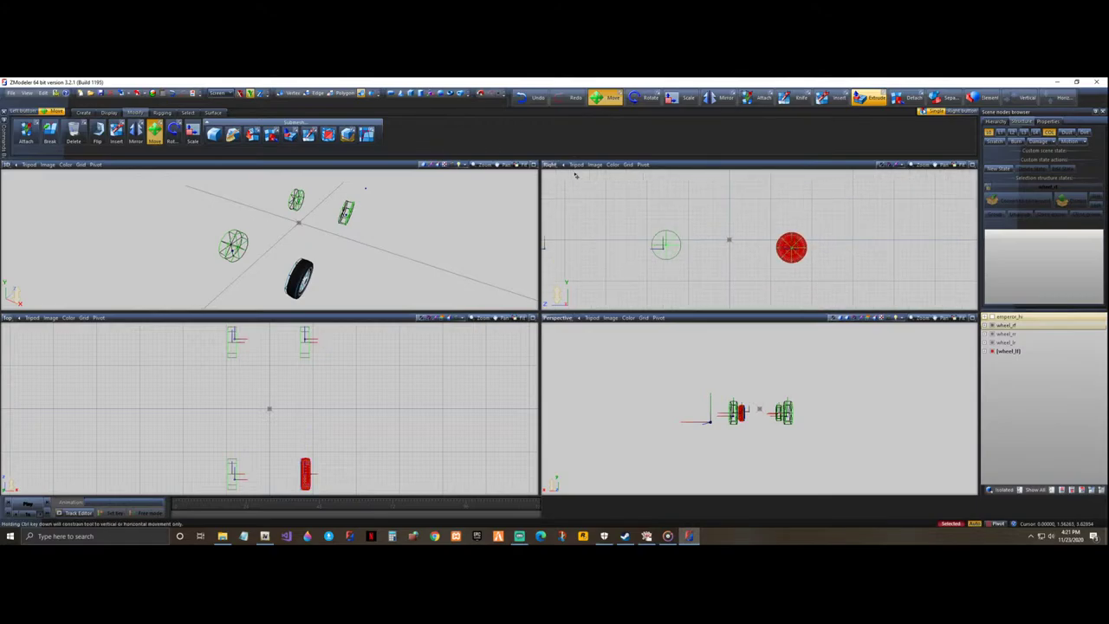
pyautogui.click(548, 165)
pyautogui.click(572, 196)
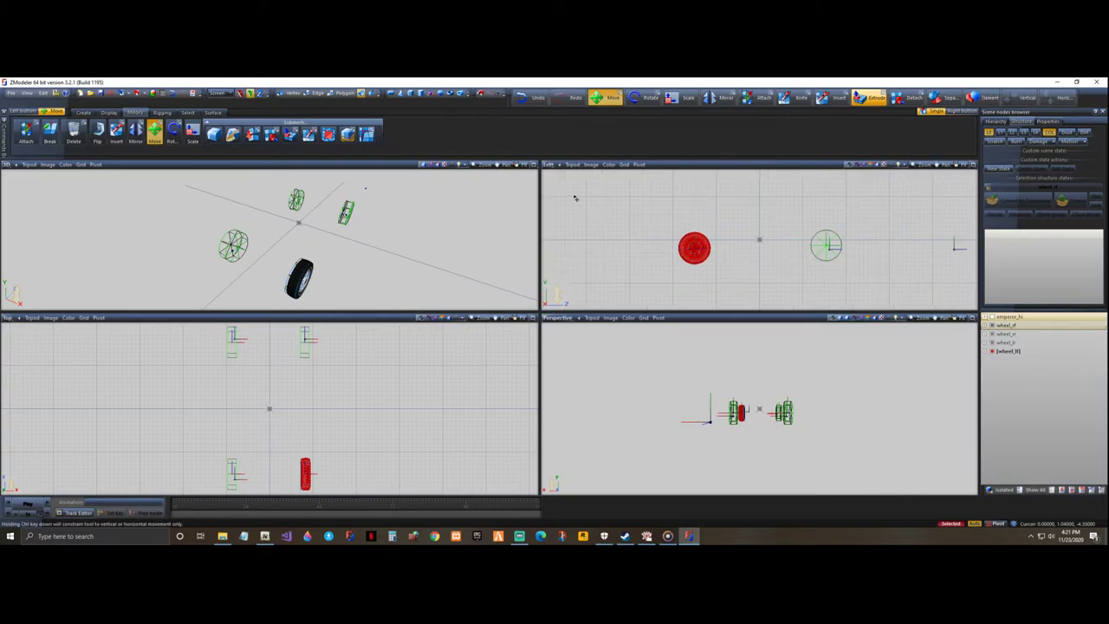
# - Turn off Selected mode for the wheels in the Left view
pyautogui.scroll(-1, 631, 219)
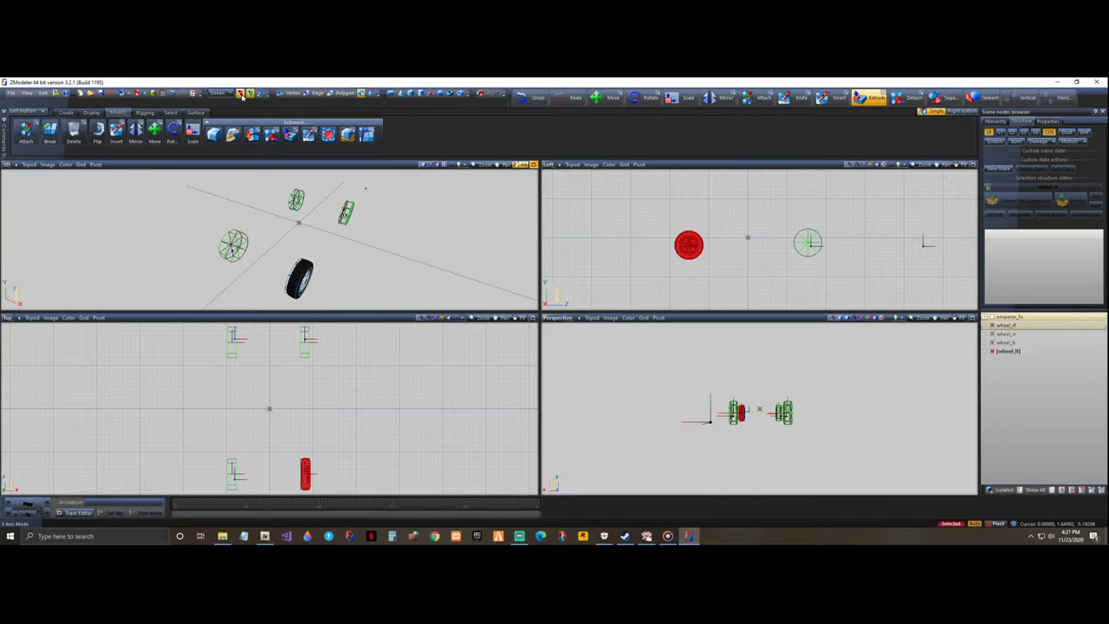
pyautogui.click(173, 113)
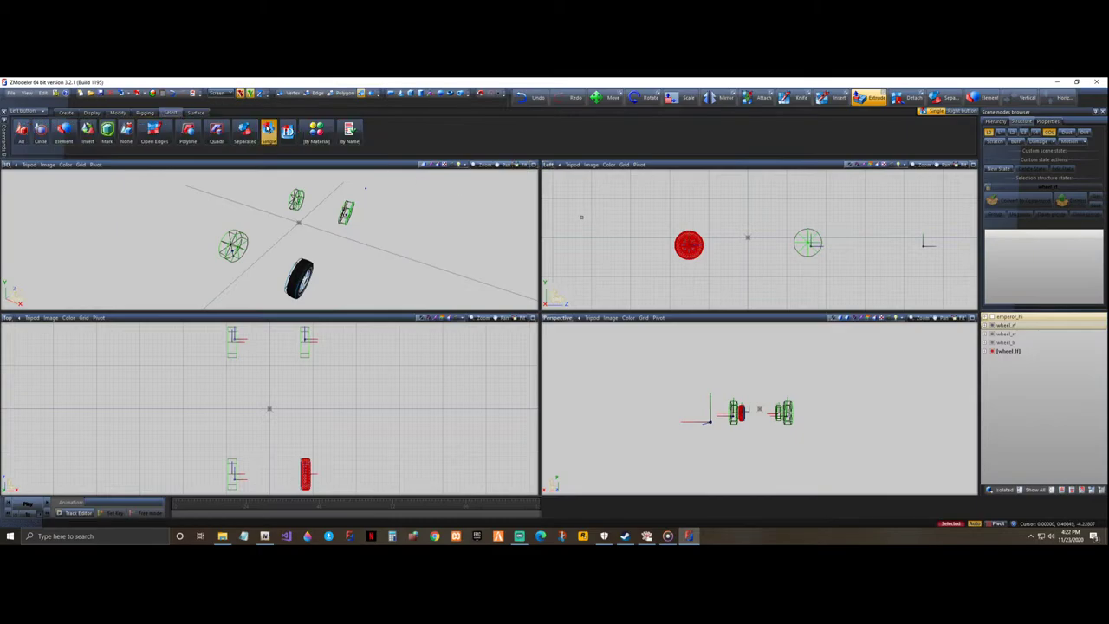
pyautogui.press('space')
pyautogui.scroll(-2, 718, 216)
pyautogui.scroll(4, 743, 260)
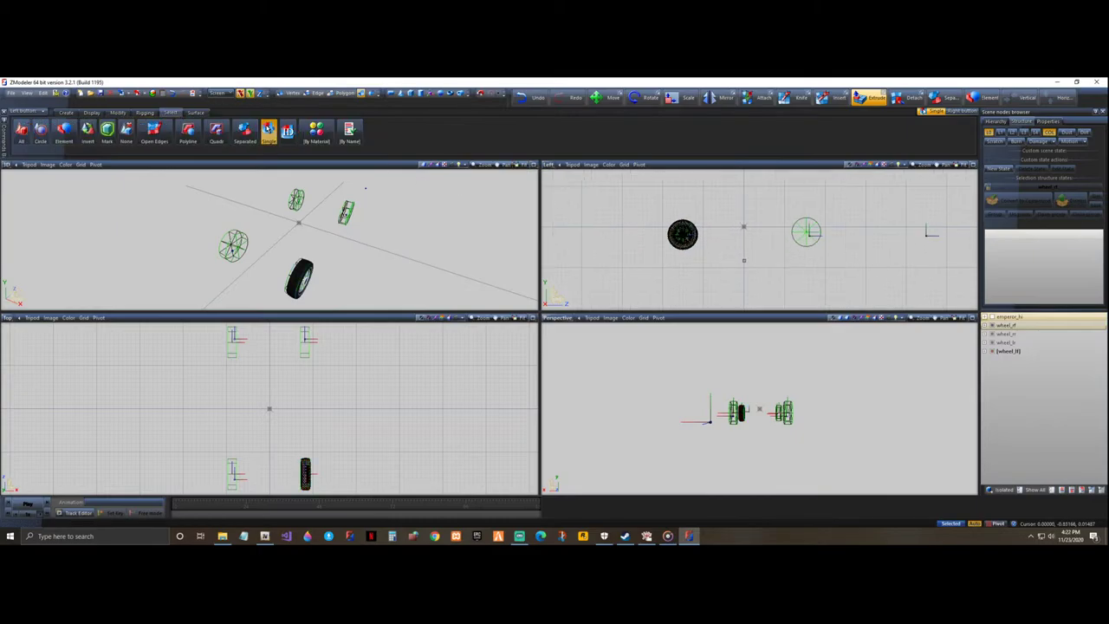
pyautogui.scroll(1, 698, 200)
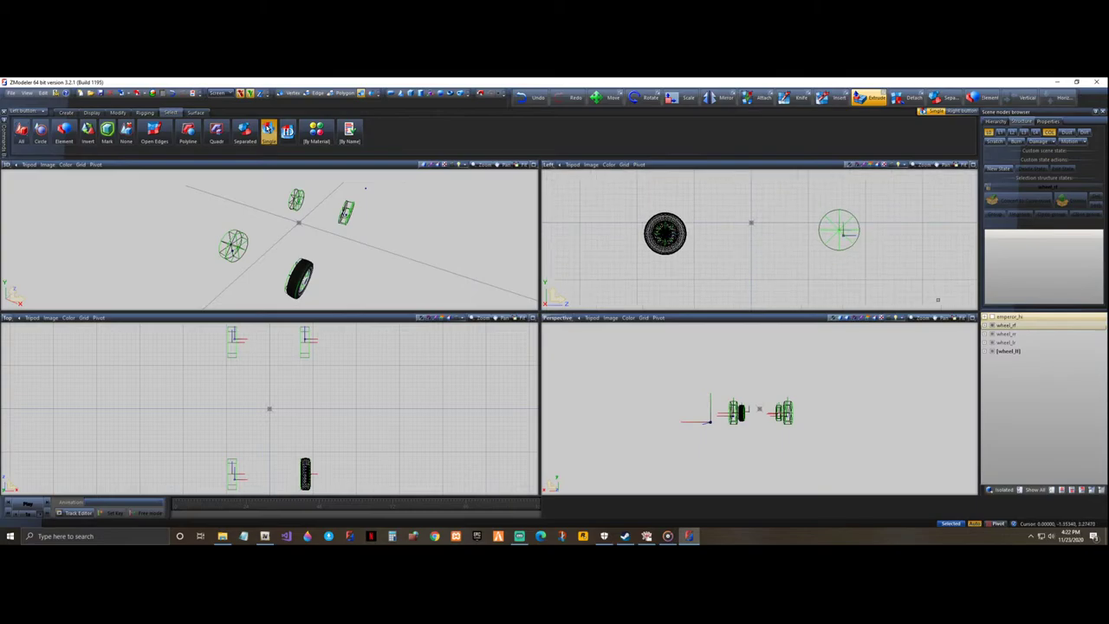
# - Reset wheel_lf's local axes to its parent with the Offset option, and centre the axes on the wheel while keeping their orientation
pyautogui.click(91, 113)
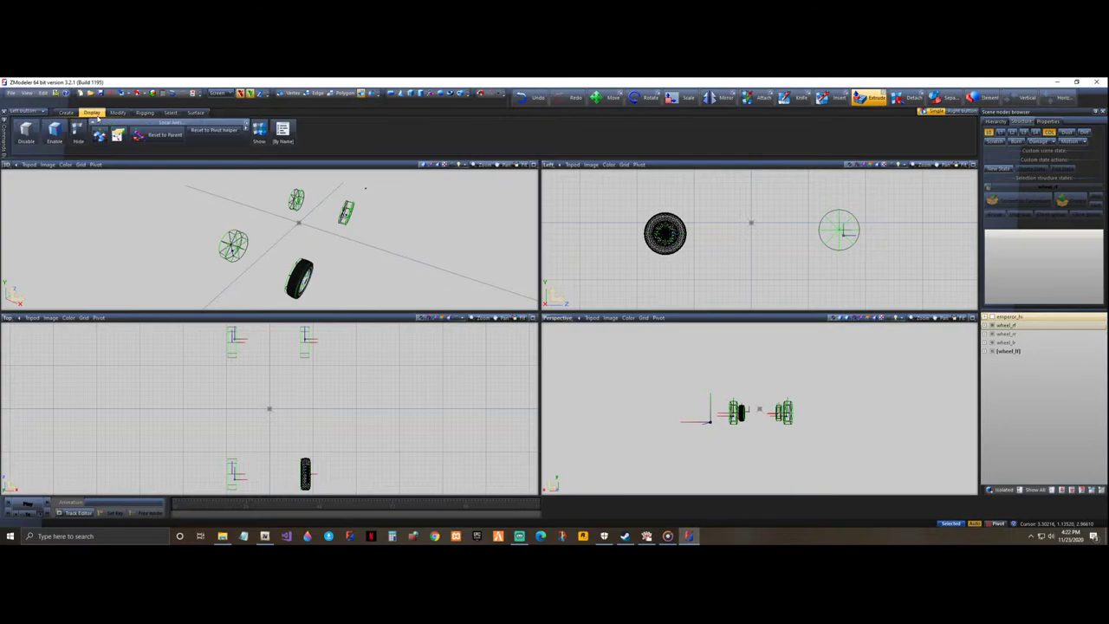
pyautogui.click(153, 136)
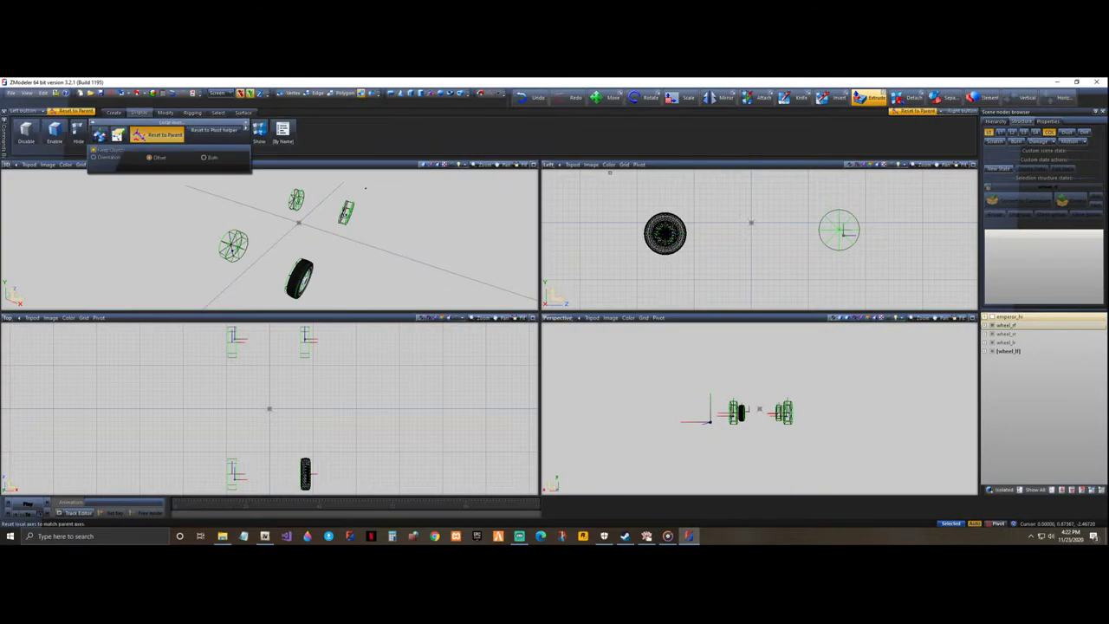
pyautogui.click(674, 230)
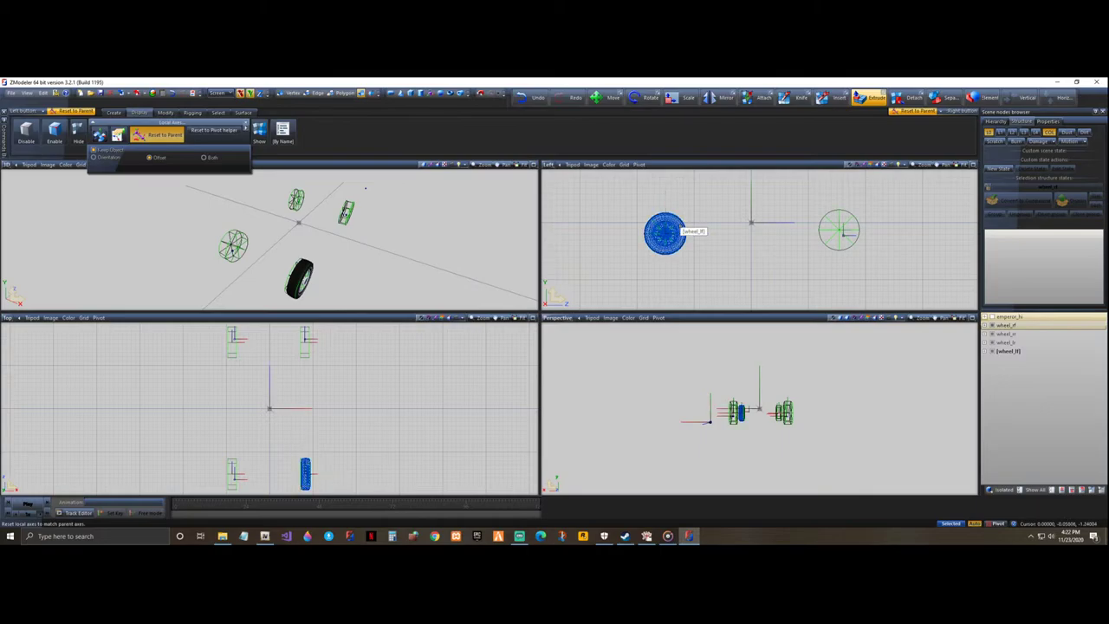
pyautogui.click(98, 135)
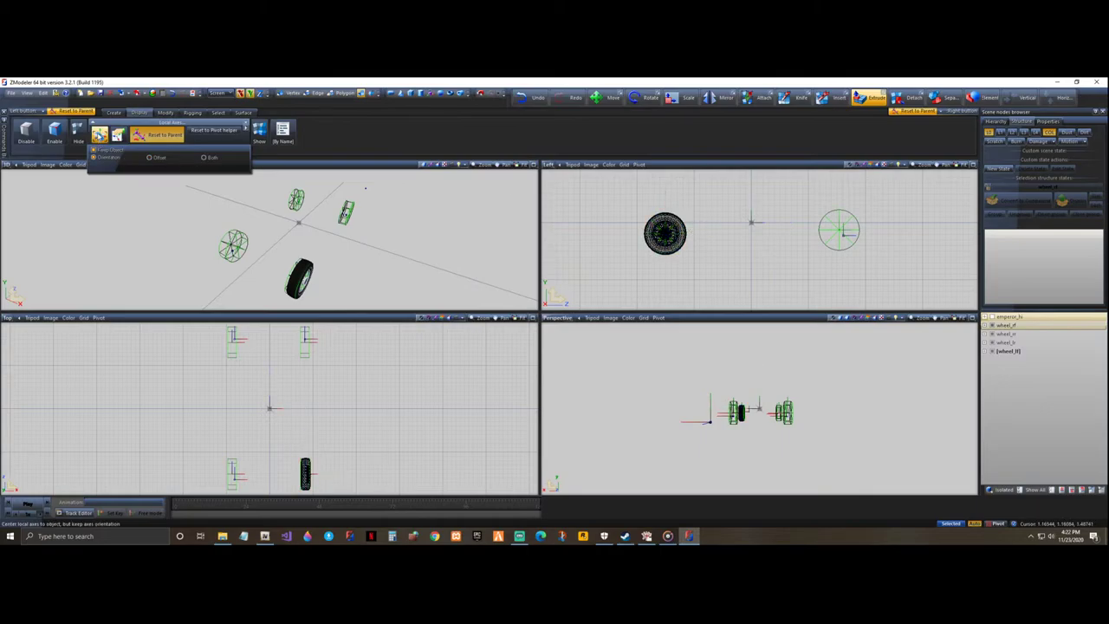
pyautogui.click(665, 232)
pyautogui.click(100, 135)
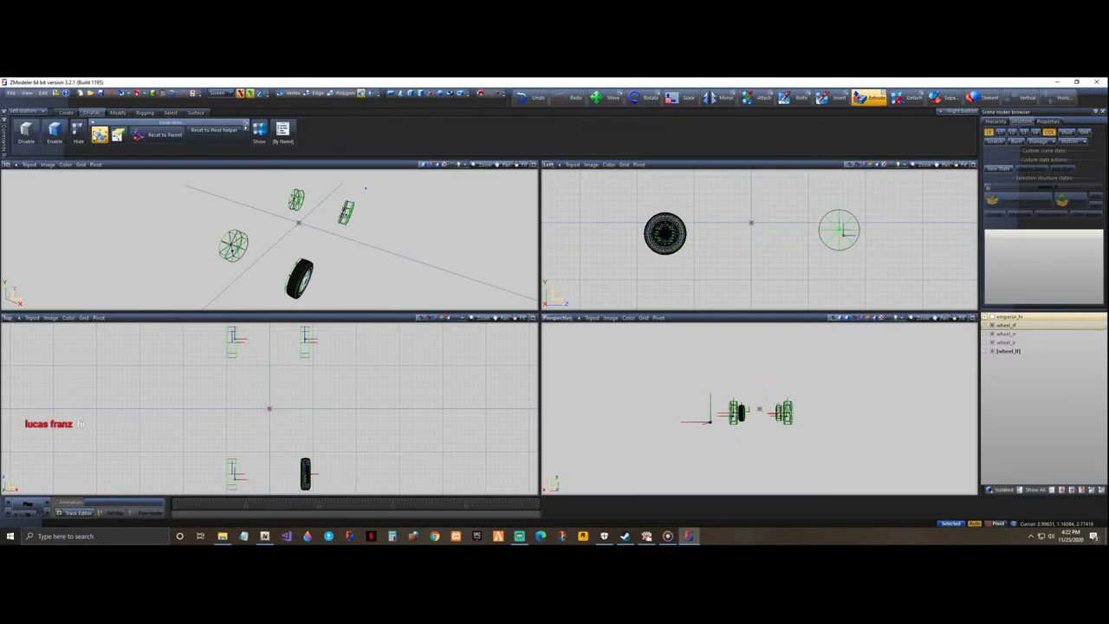
pyautogui.click(173, 113)
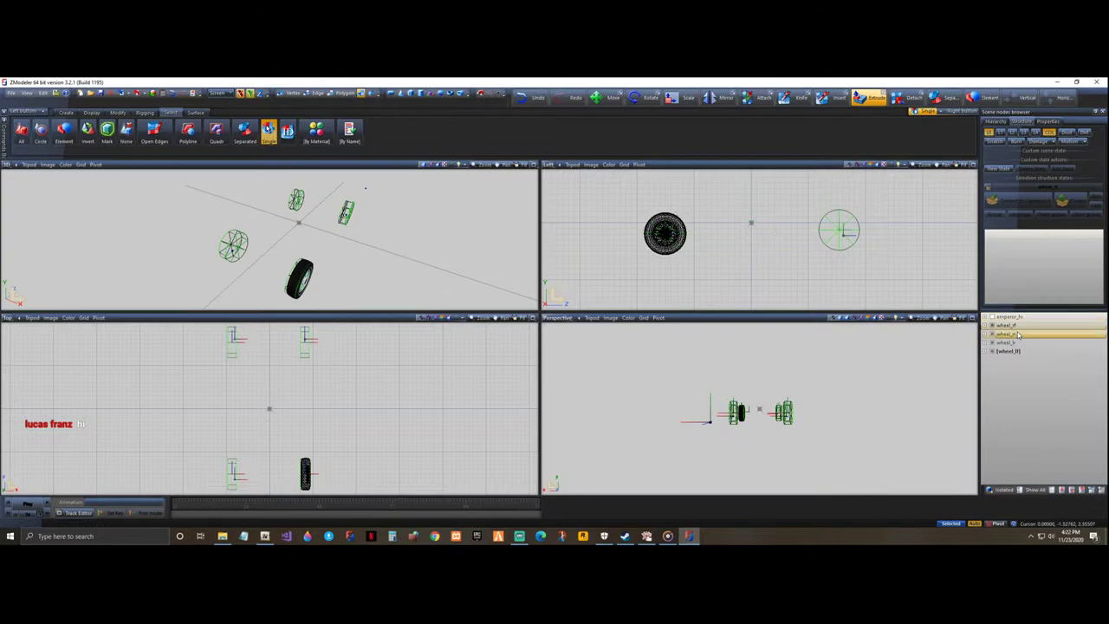
# - Show and expand emperor_hi, and move wheel_lf, wheel_lr, wheel_rr and wheel_rf together under the chassis, directly after engineblock
pyautogui.click(992, 317)
pyautogui.click(985, 317)
pyautogui.scroll(-10, 1047, 403)
pyautogui.click(1031, 473)
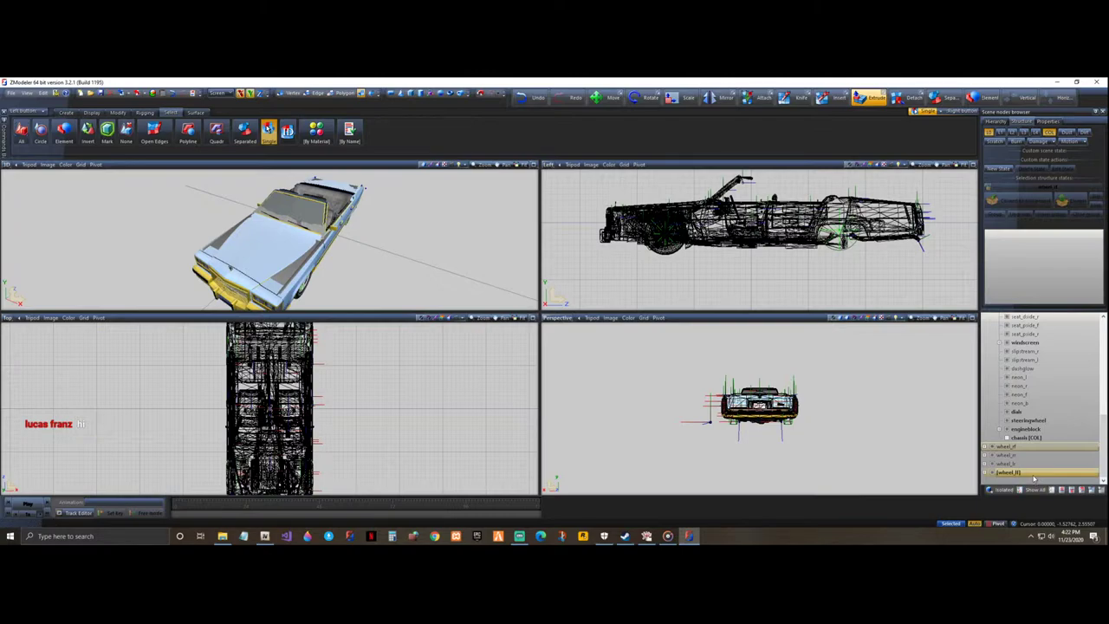
pyautogui.keyDown('ctrl'); pyautogui.click(1029, 465); pyautogui.keyUp('ctrl')
pyautogui.keyDown('ctrl'); pyautogui.click(1030, 456); pyautogui.keyUp('ctrl')
pyautogui.keyDown('ctrl'); pyautogui.click(1031, 448); pyautogui.keyUp('ctrl')
pyautogui.moveTo(1025, 450); pyautogui.dragTo(1055, 430)
pyautogui.click(1087, 456)
pyautogui.scroll(5, 1055, 433)
pyautogui.click(1013, 317)
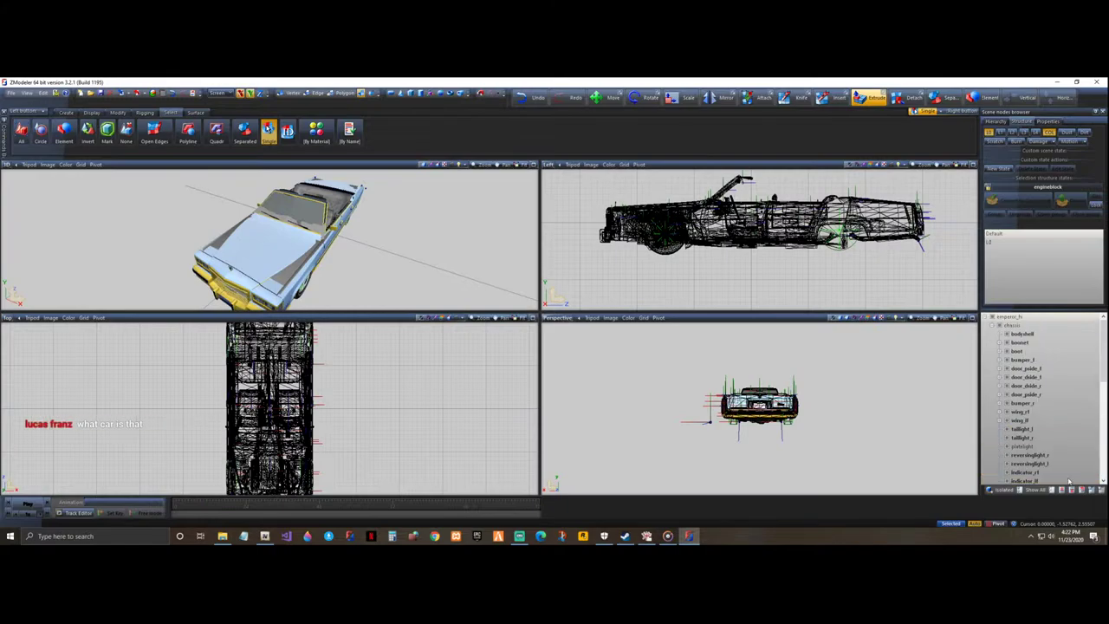
# - Collapse emperor_hi, turn off the COL display and examine how the front wheel sits in the body's wheel arch
pyautogui.doubleClick(1024, 319)
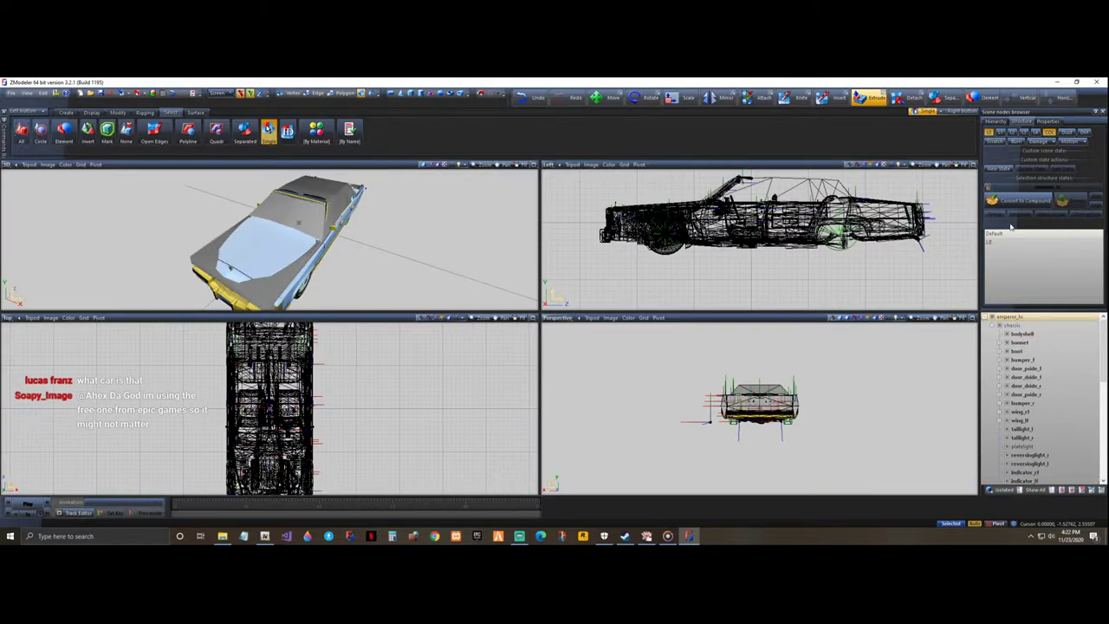
pyautogui.click(1048, 134)
pyautogui.moveTo(408, 248); pyautogui.dragTo(520, 236, button='middle')
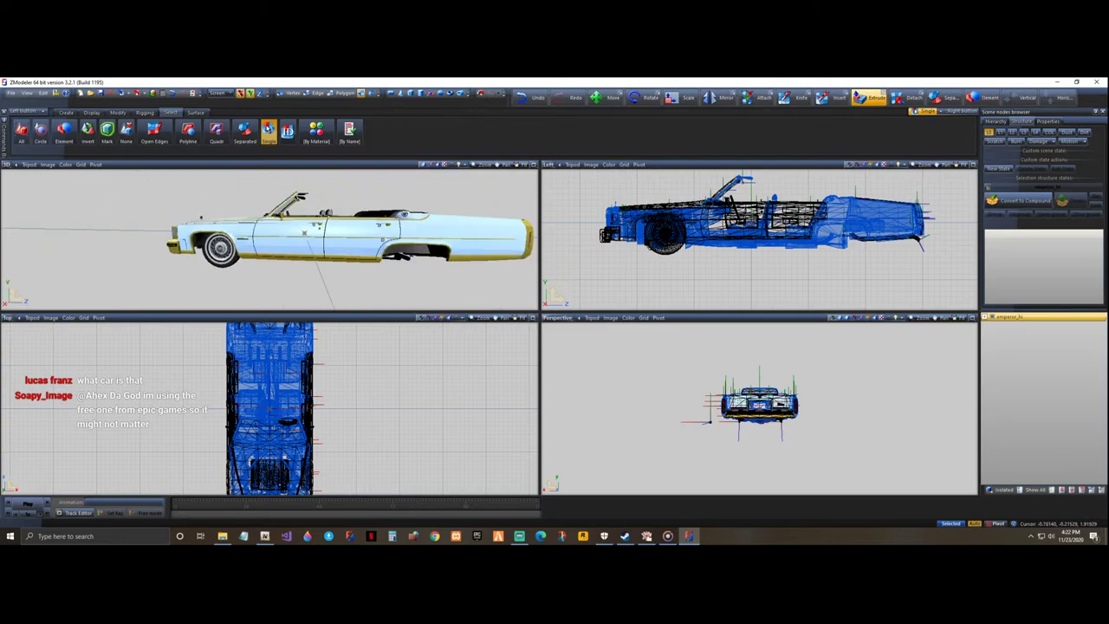
pyautogui.press('Escape')
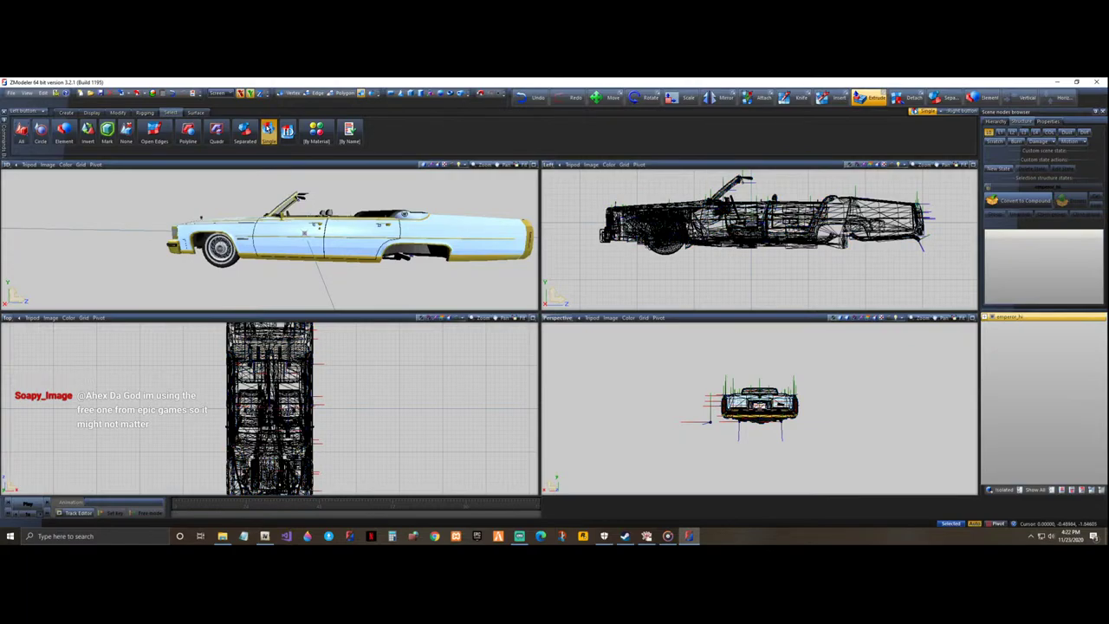
pyautogui.click(646, 260)
pyautogui.scroll(5, 645, 260)
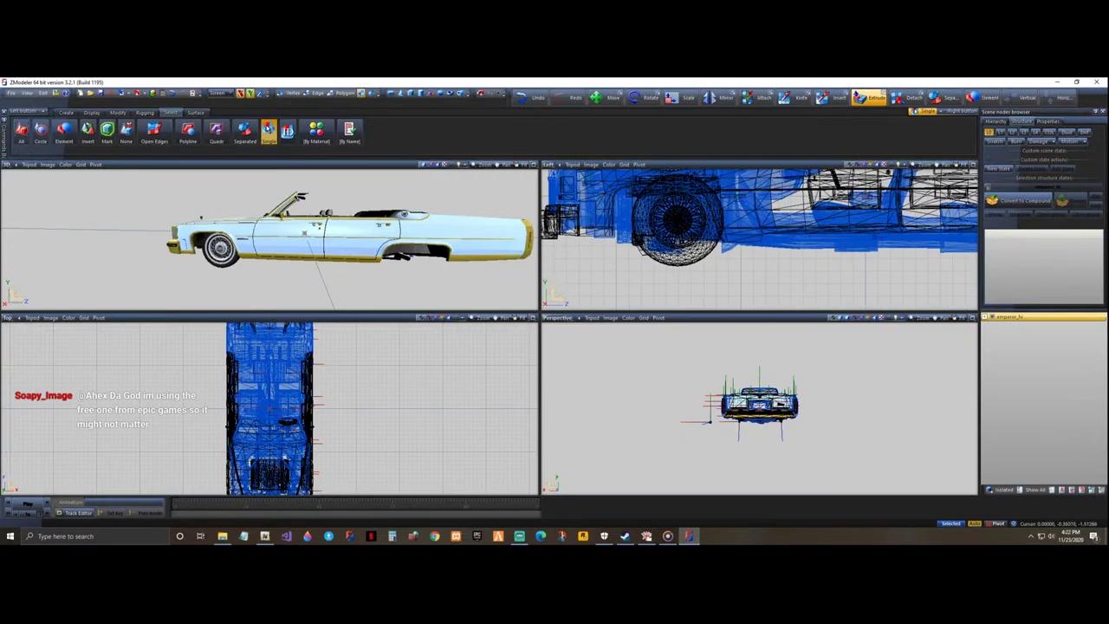
pyautogui.scroll(-4, 758, 238)
pyautogui.press('Escape')
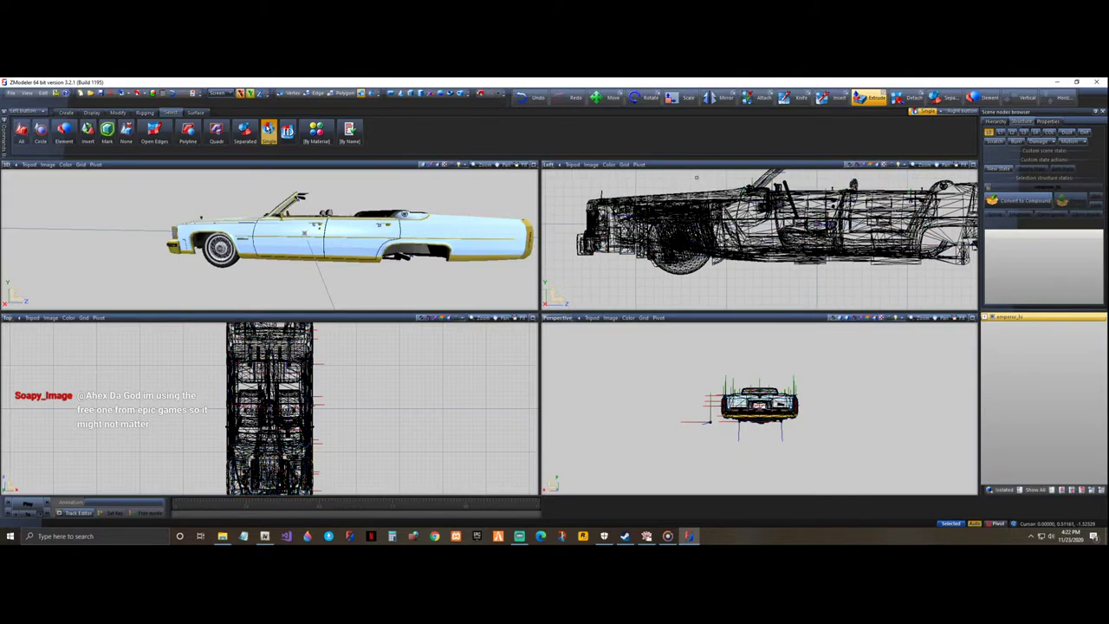
pyautogui.click(668, 248)
pyautogui.scroll(-1, 668, 247)
pyautogui.click(678, 258)
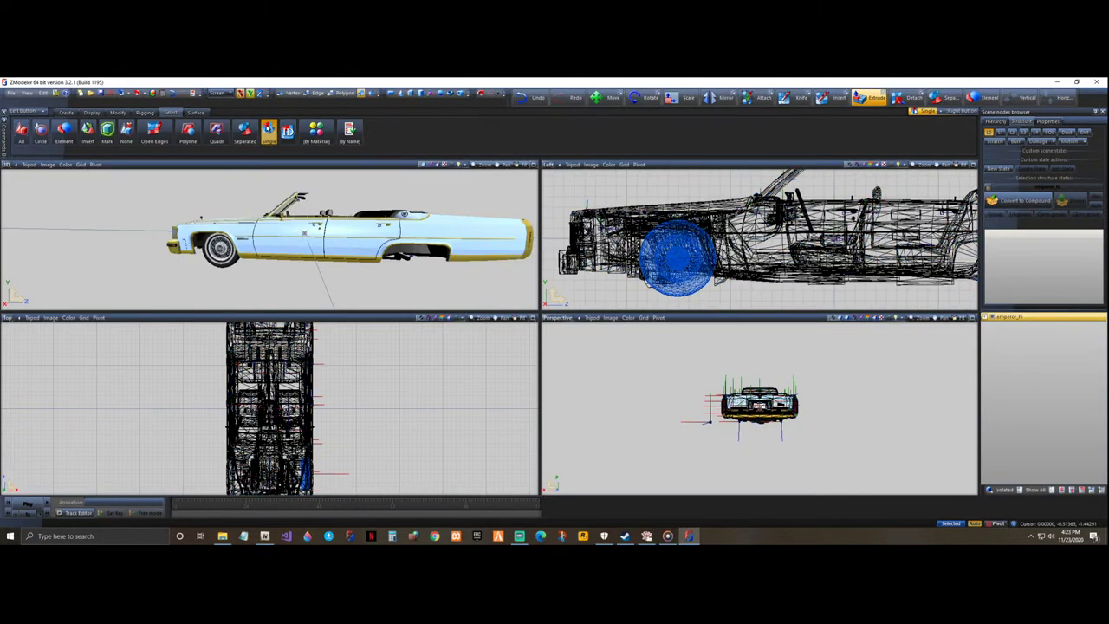
pyautogui.click(457, 276)
pyautogui.moveTo(475, 280)
pyautogui.mouseDown(button='middle')
pyautogui.moveTo(480, 263)
pyautogui.moveTo(478, 273)
pyautogui.mouseUp(button='middle')
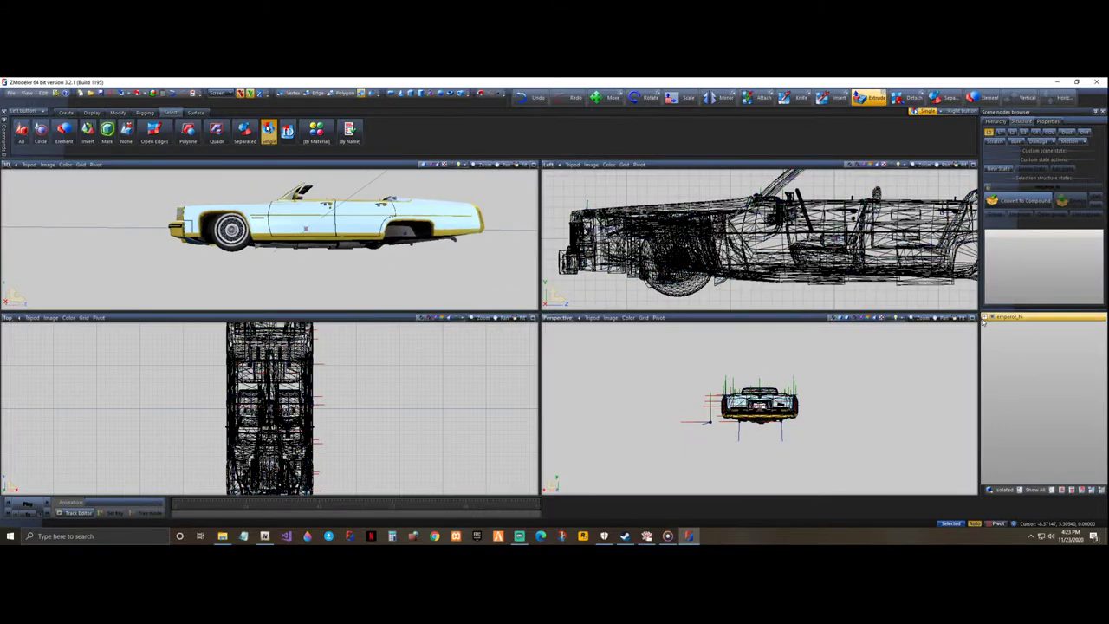
# - Expand emperor_hi and unlink wheel_lf, wheel_lr, wheel_rr and wheel_rf from the chassis
pyautogui.click(984, 319)
pyautogui.scroll(-5, 1035, 407)
pyautogui.click(1036, 421)
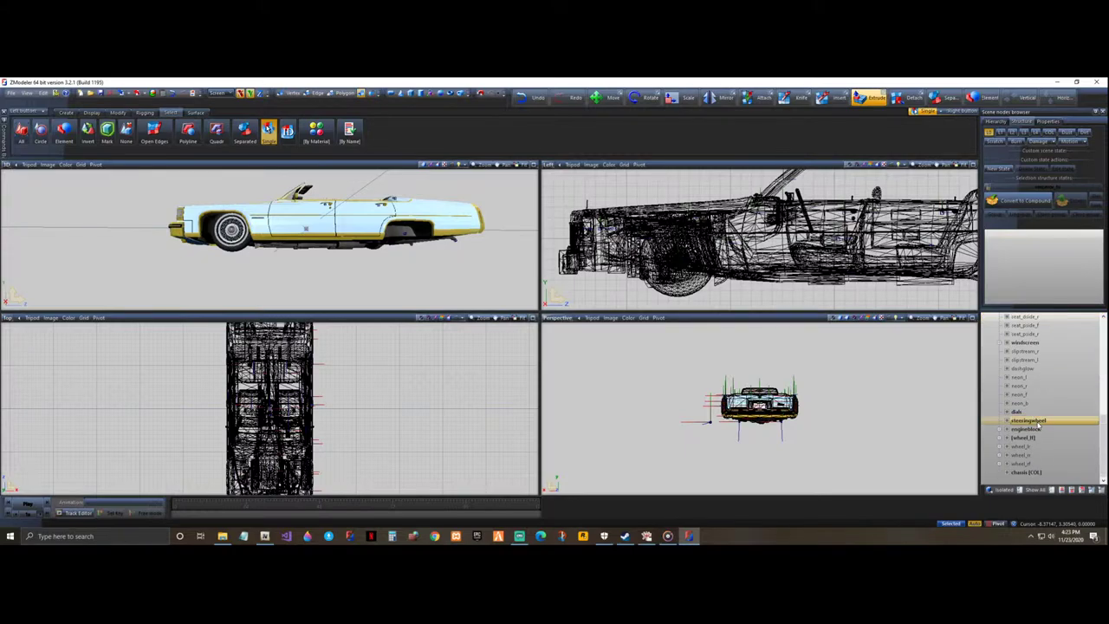
pyautogui.click(1038, 438)
pyautogui.keyDown('ctrl'); pyautogui.click(1038, 447); pyautogui.keyUp('ctrl')
pyautogui.keyDown('ctrl'); pyautogui.click(1037, 456); pyautogui.keyUp('ctrl')
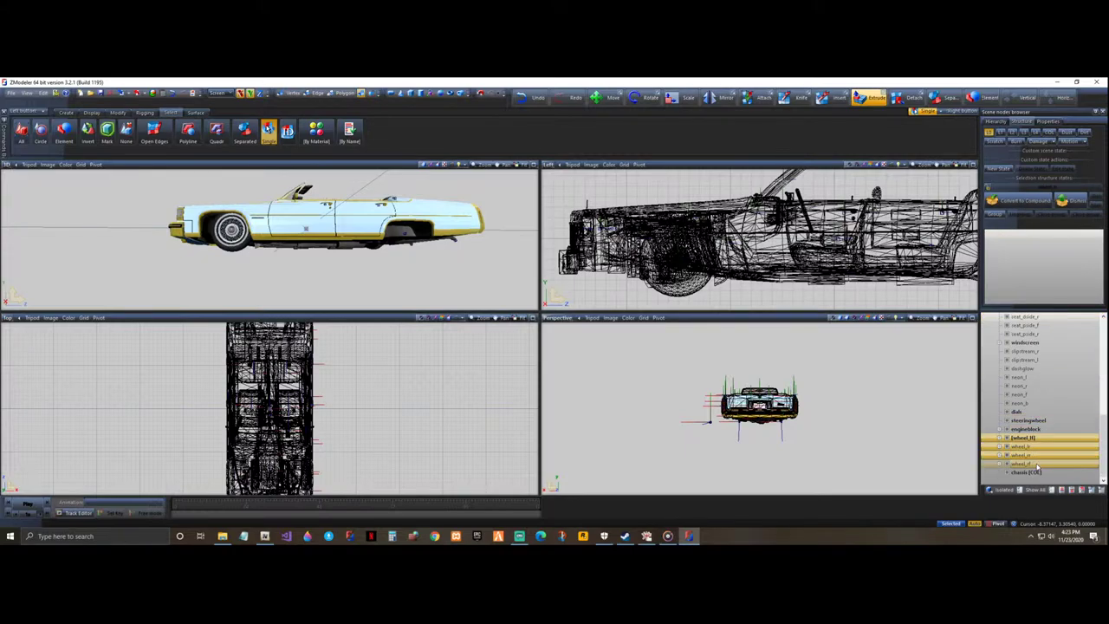
pyautogui.rightClick(1042, 467)
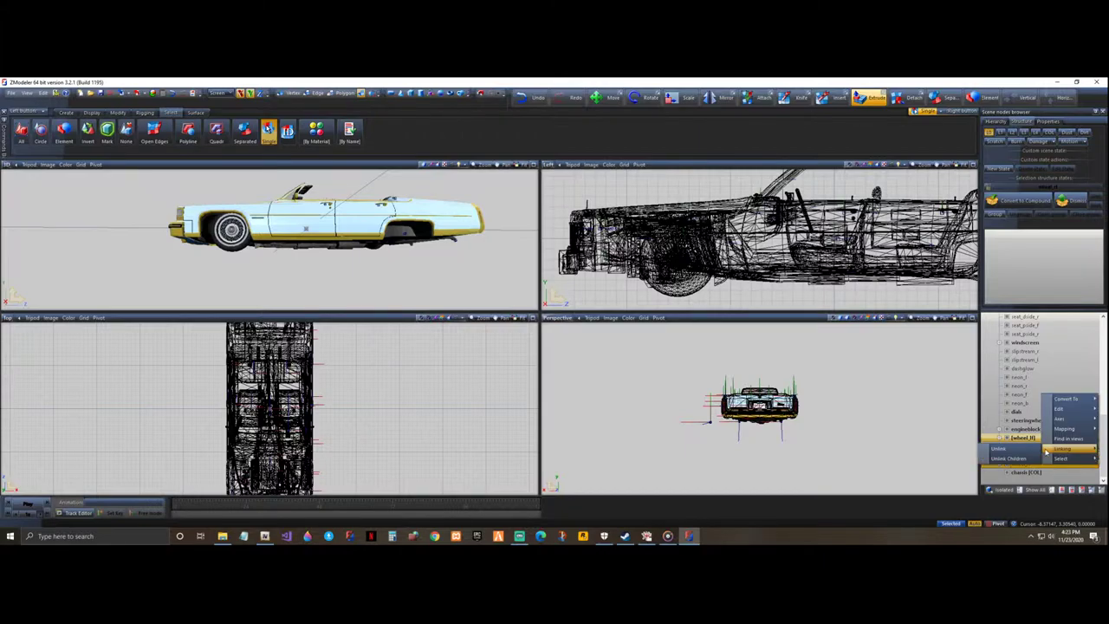
pyautogui.click(1027, 450)
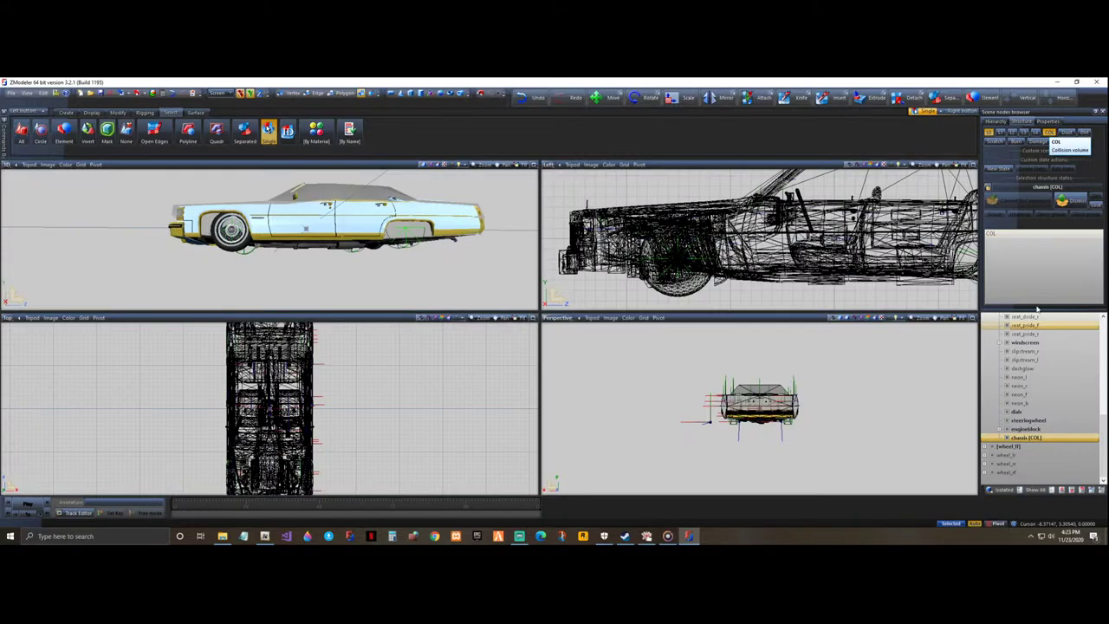
# - Hide the chassis [COL] node, collapse and hide emperor_hi, and select the front wheels wheel_lf and wheel_rf
pyautogui.keyDown('ctrl'); pyautogui.click(1039, 421); pyautogui.keyUp('ctrl')
pyautogui.scroll(10, 1039, 416)
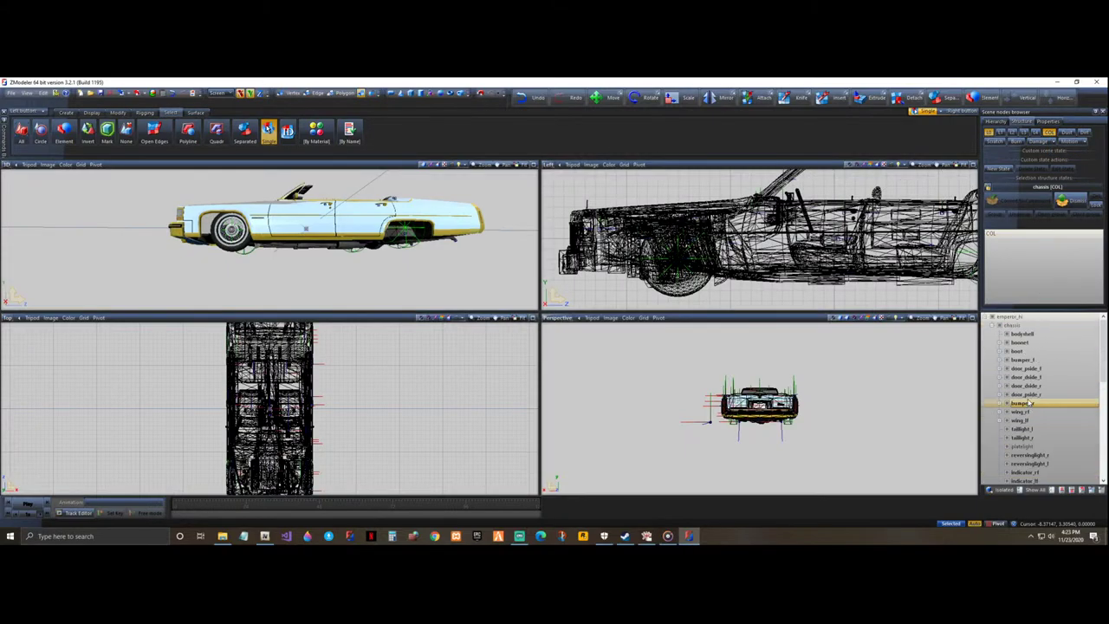
pyautogui.click(989, 318)
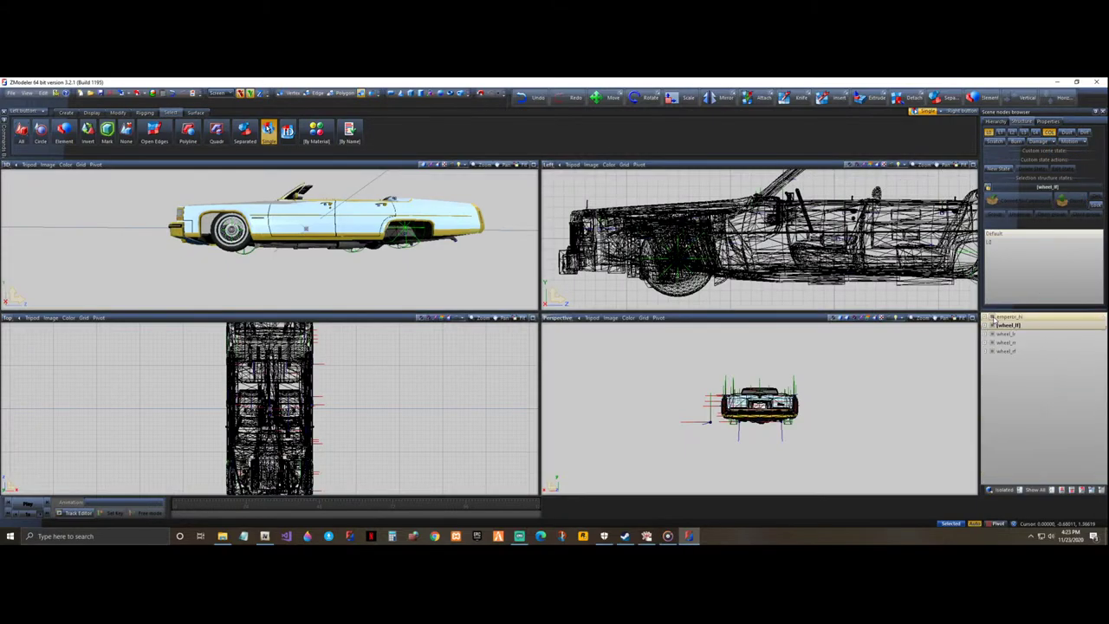
pyautogui.click(992, 318)
pyautogui.moveTo(612, 189); pyautogui.dragTo(762, 308)
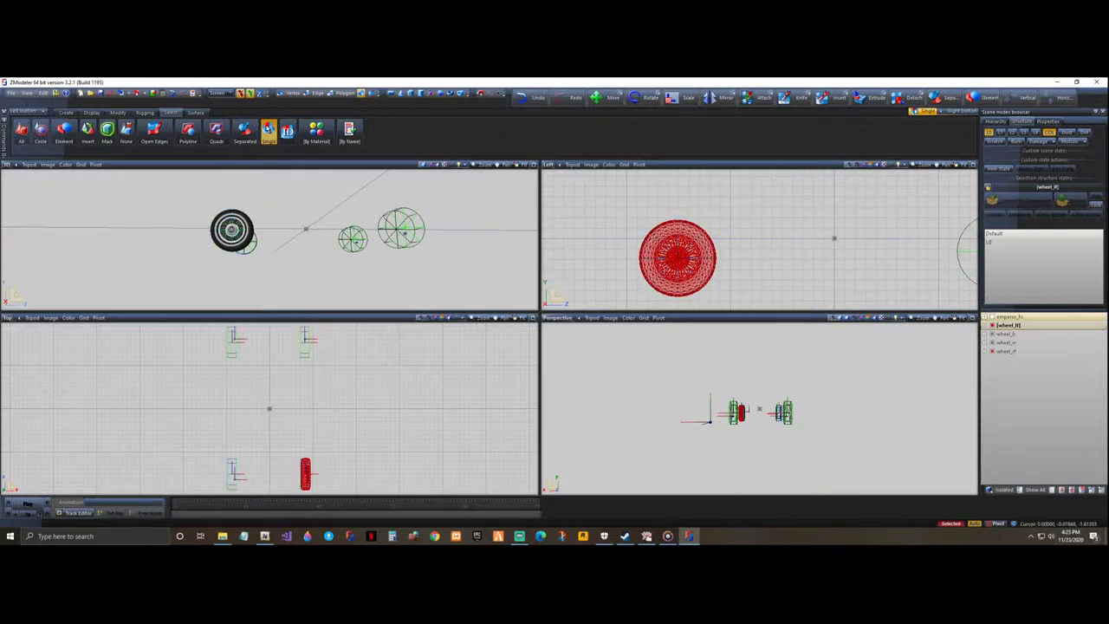
pyautogui.scroll(-2, 618, 196)
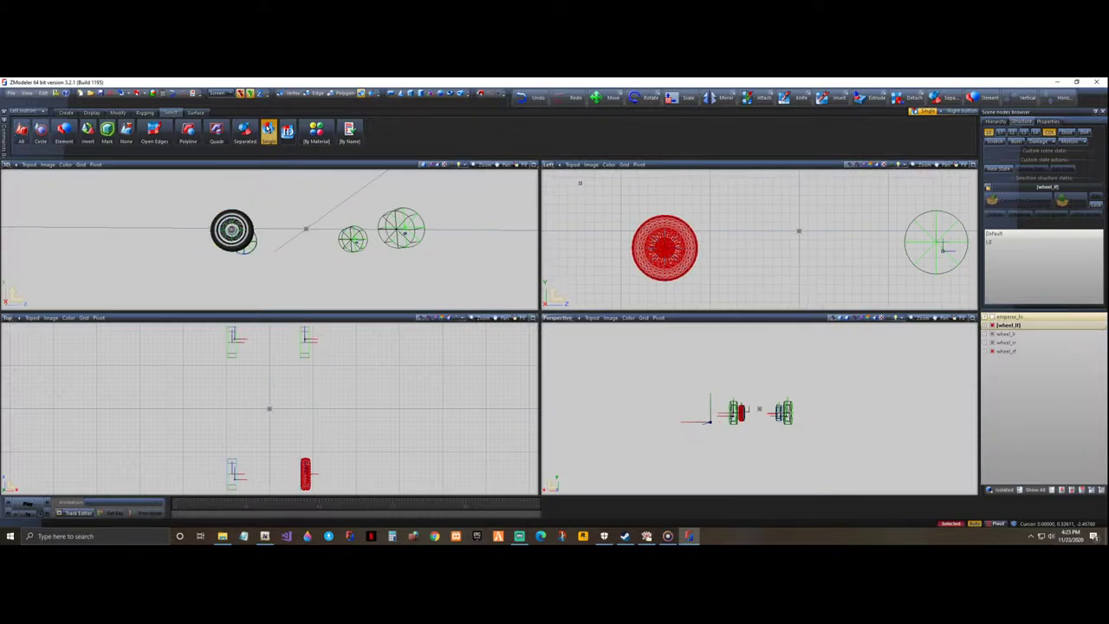
# - Show emperor_hi again and move the selected front wheels slightly forward, horizontally only, to centre them in the front wheel arches
pyautogui.click(992, 317)
pyautogui.scroll(1, 635, 207)
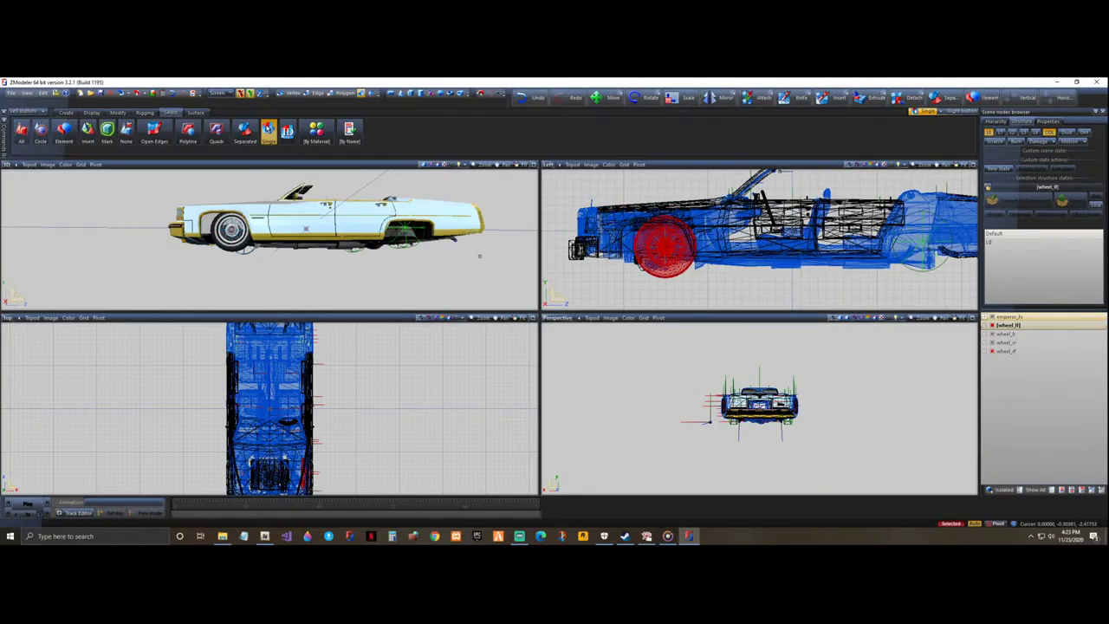
pyautogui.moveTo(348, 223); pyautogui.dragTo(342, 243, button='middle')
pyautogui.moveTo(767, 481); pyautogui.dragTo(709, 435, button='middle')
pyautogui.scroll(8, 710, 435)
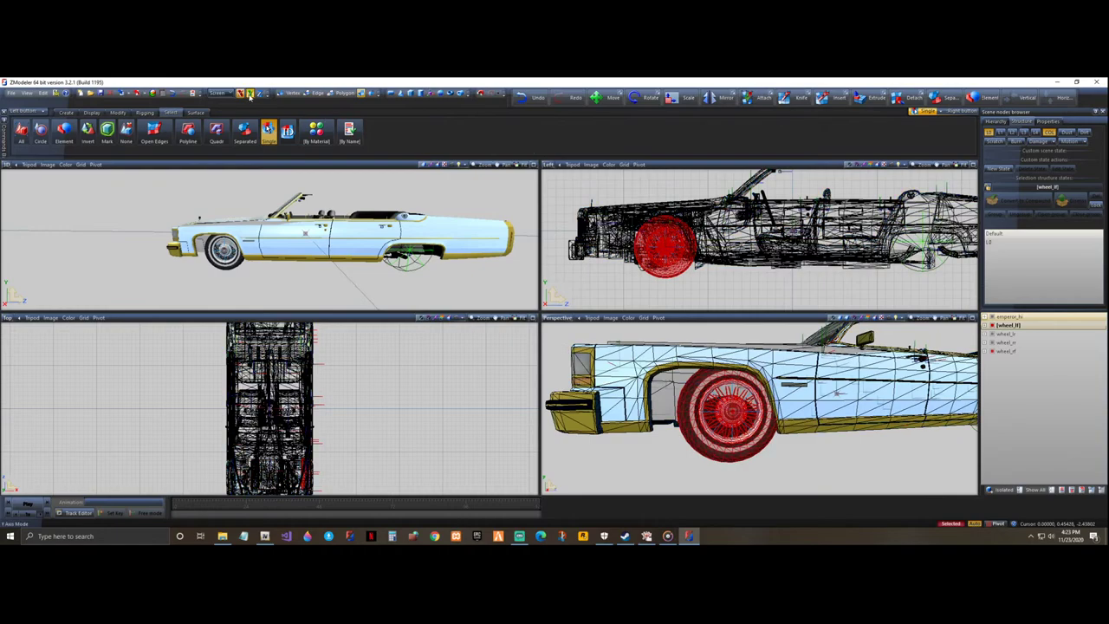
pyautogui.click(117, 112)
pyautogui.click(154, 130)
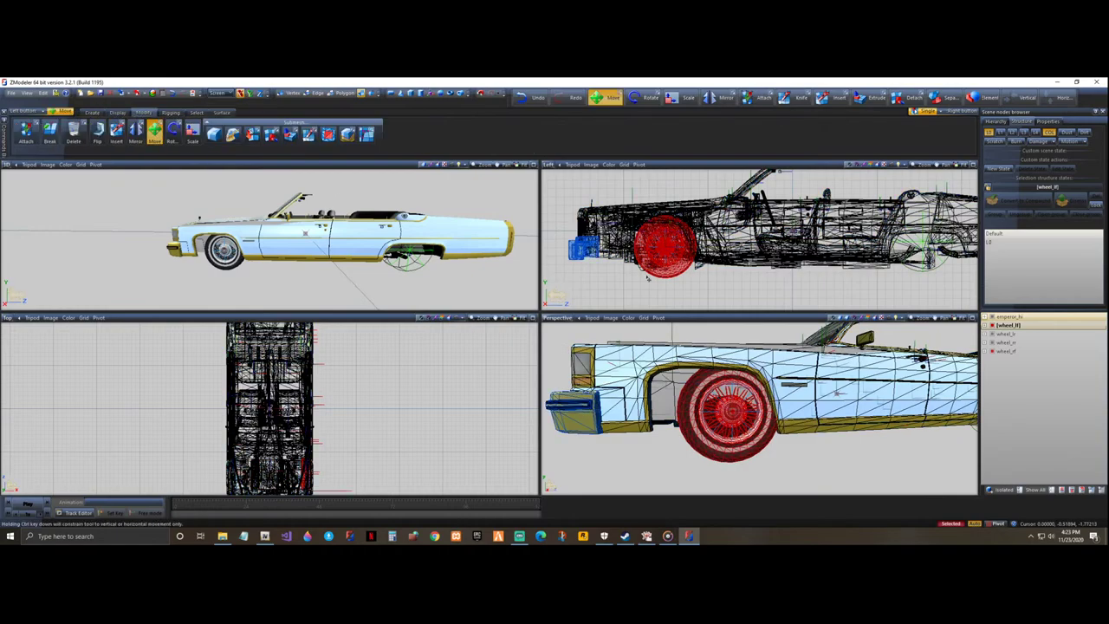
pyautogui.moveTo(673, 268); pyautogui.dragTo(656, 278)
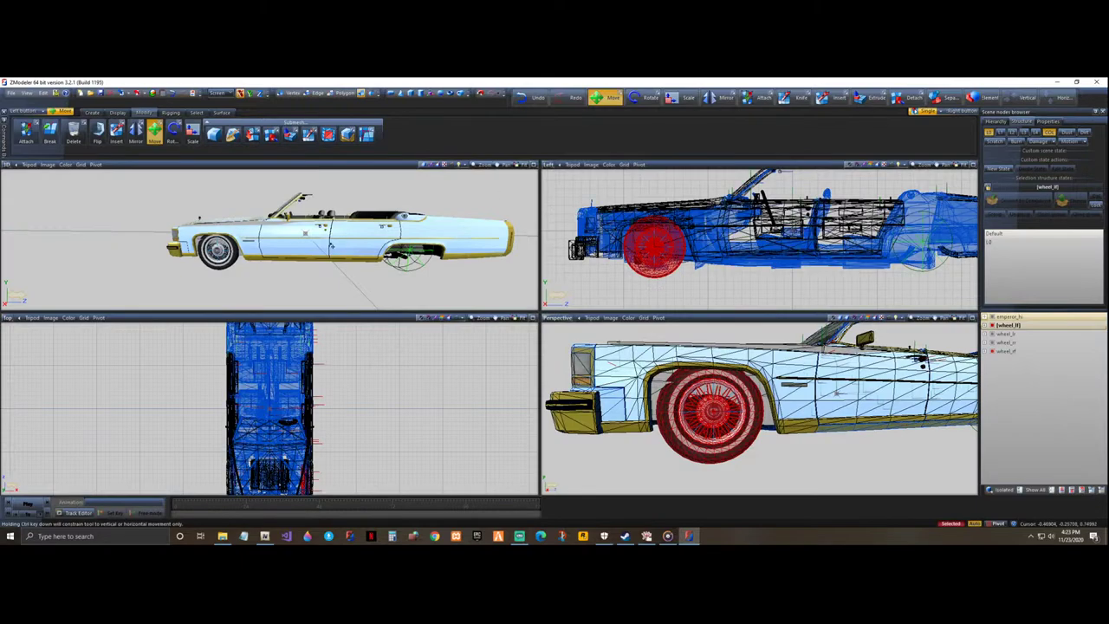
# - Examine the moved front wheel's fit in the wheel arch from several angles in the 3D and Perspective views
pyautogui.moveTo(337, 232); pyautogui.dragTo(358, 233, button='middle')
pyautogui.scroll(1, 358, 233)
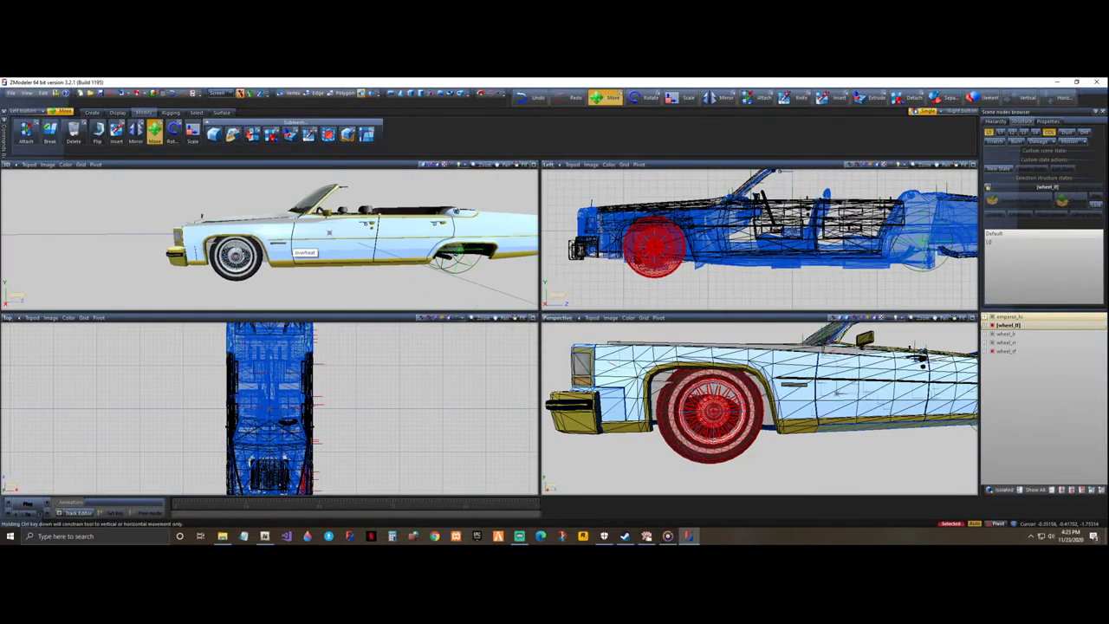
pyautogui.moveTo(288, 232); pyautogui.dragTo(454, 214, button='middle')
pyautogui.moveTo(257, 193); pyautogui.dragTo(348, 242, button='middle')
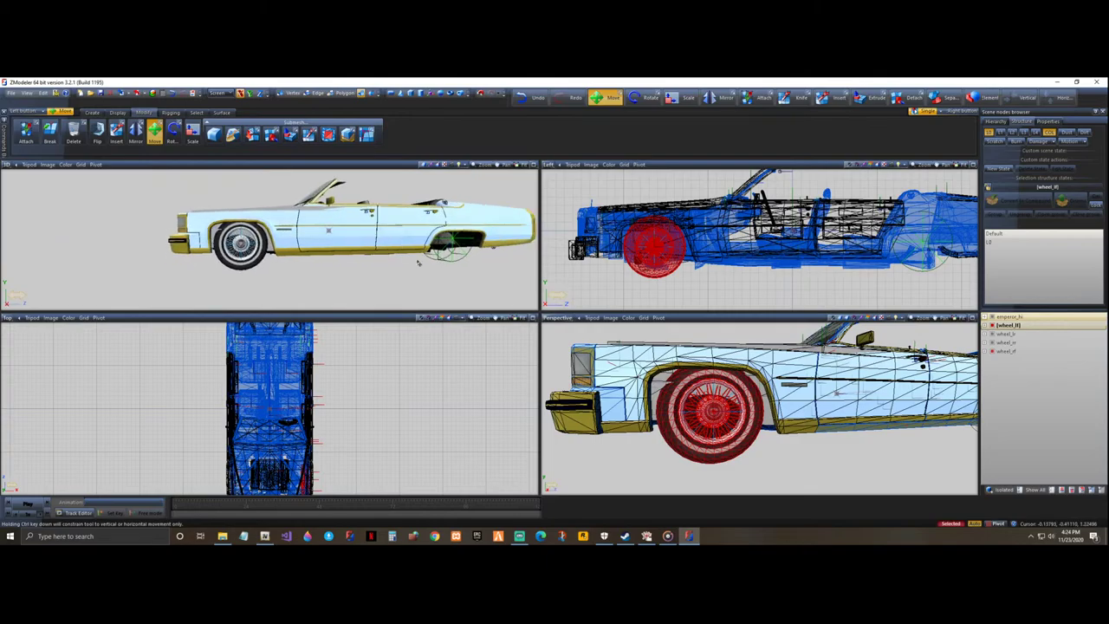
pyautogui.click(636, 449)
pyautogui.moveTo(752, 471); pyautogui.dragTo(746, 474, button='middle')
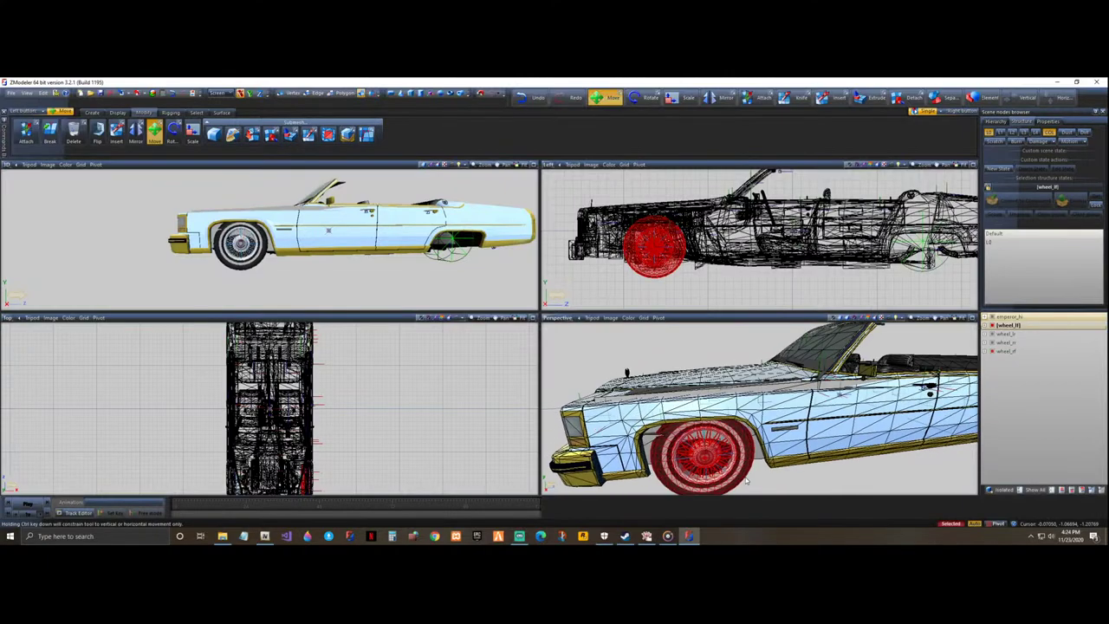
pyautogui.scroll(-1, 642, 248)
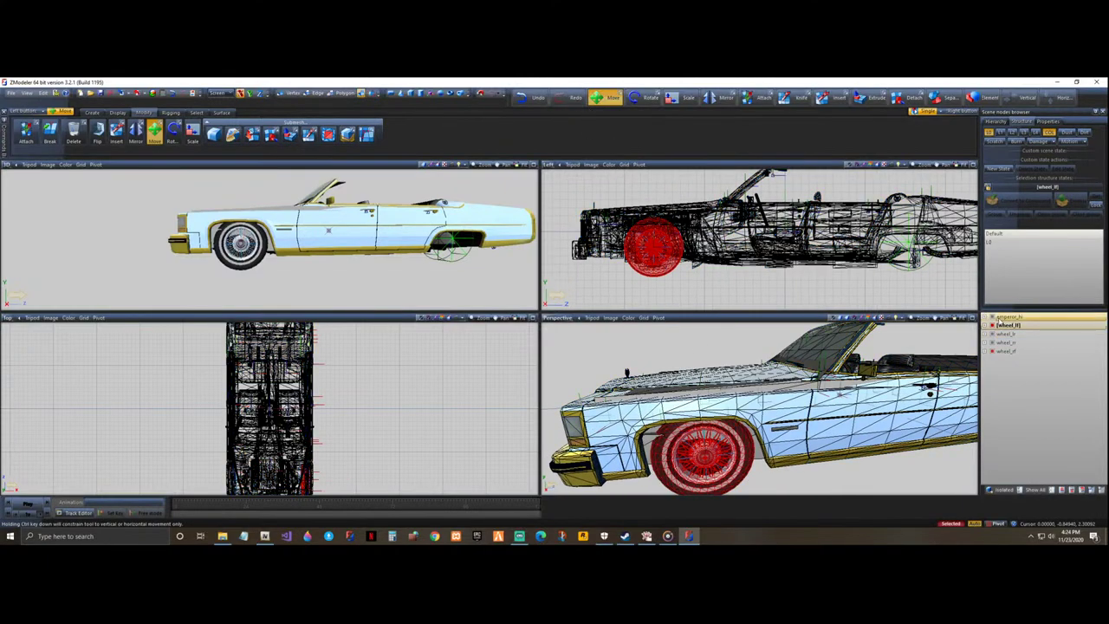
# - Hide emperor_hi and deselect the front wheels
pyautogui.click(993, 318)
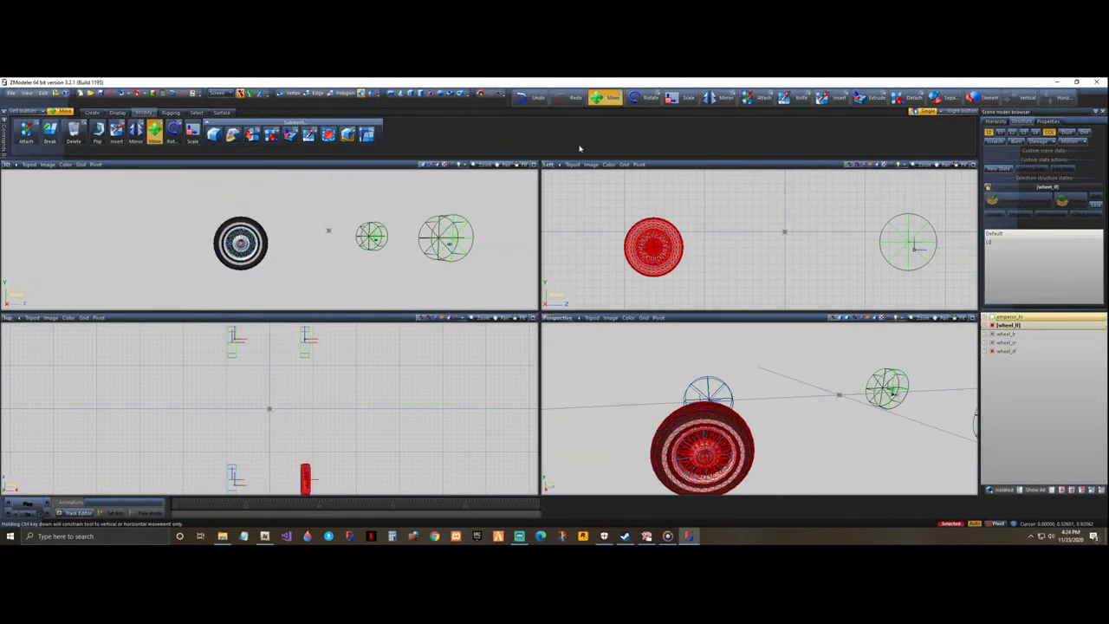
pyautogui.click(170, 113)
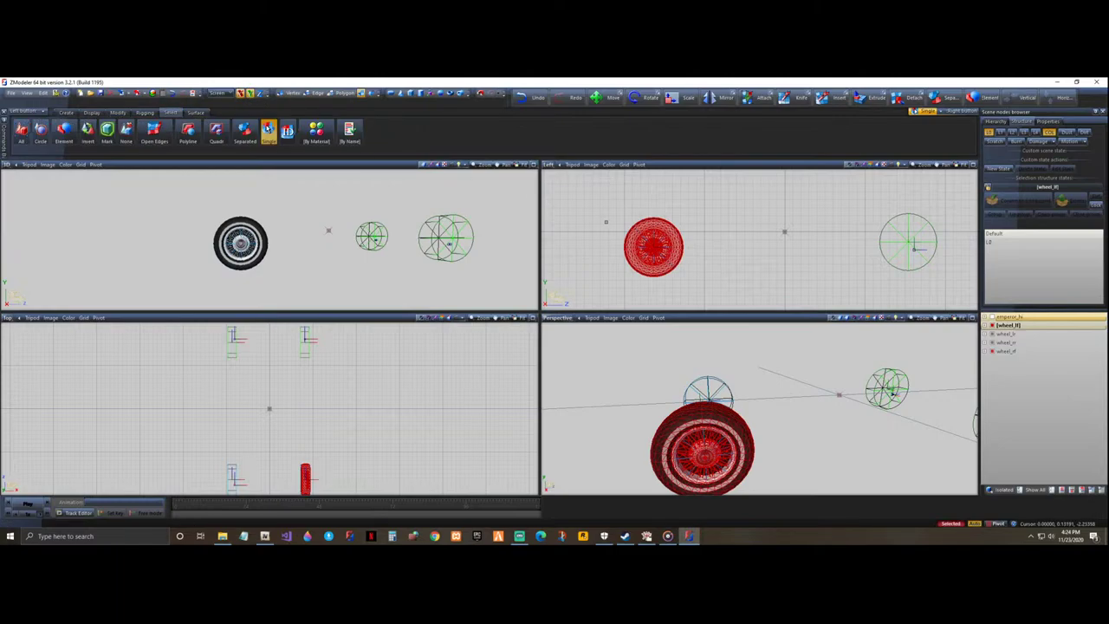
pyautogui.click(608, 211)
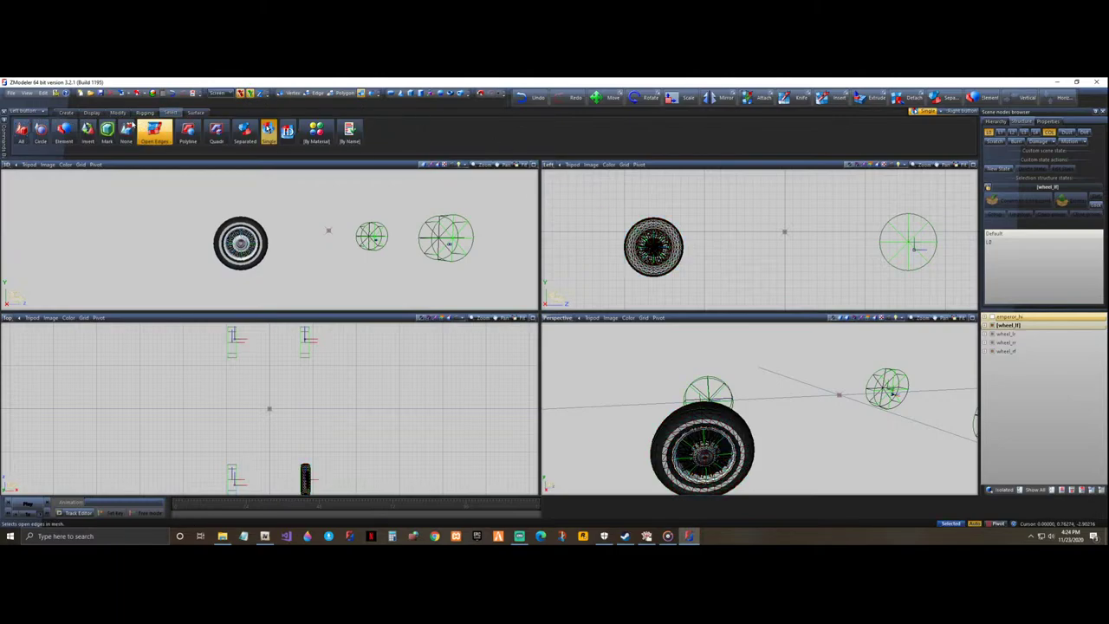
# - Reset wheel_lf's local axes to its parent with the Offset option, and recentre them on the wheel
pyautogui.click(91, 112)
pyautogui.click(154, 136)
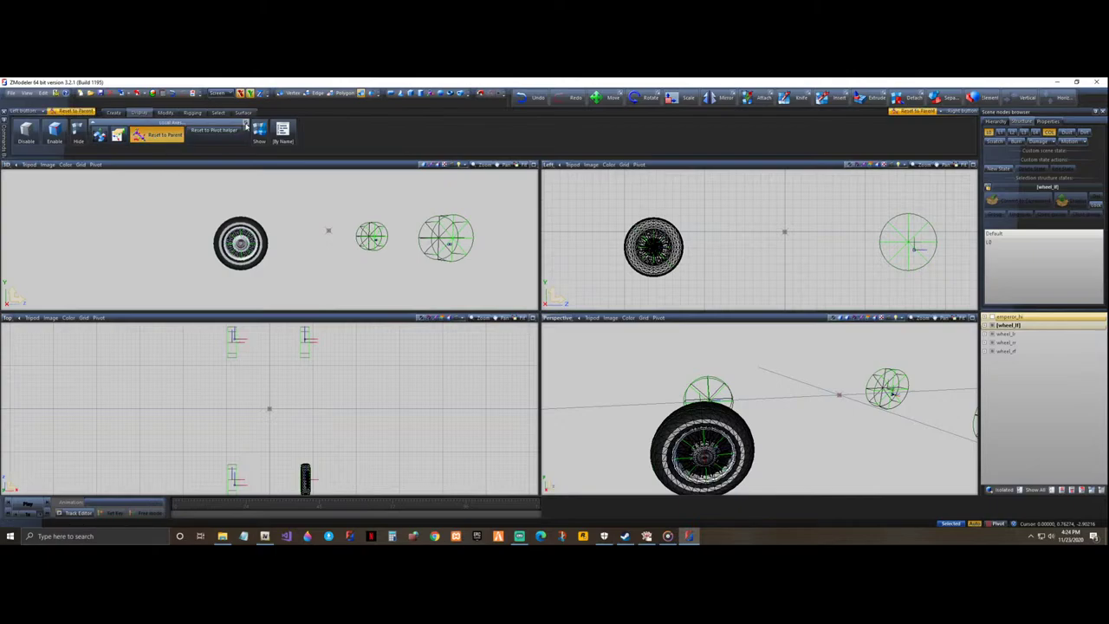
pyautogui.click(246, 125)
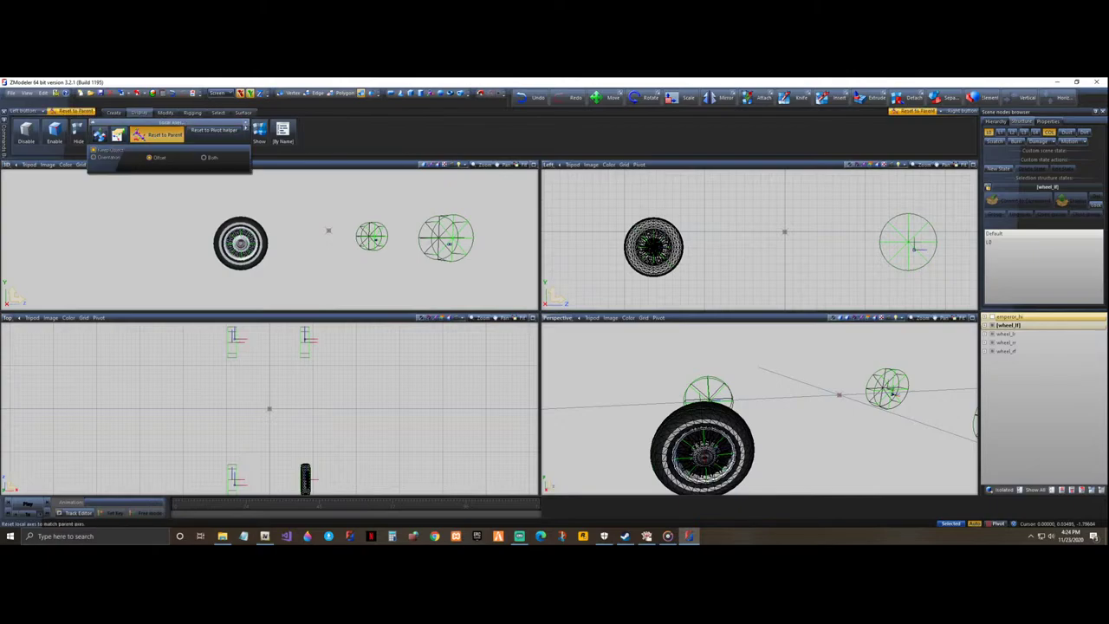
pyautogui.click(660, 239)
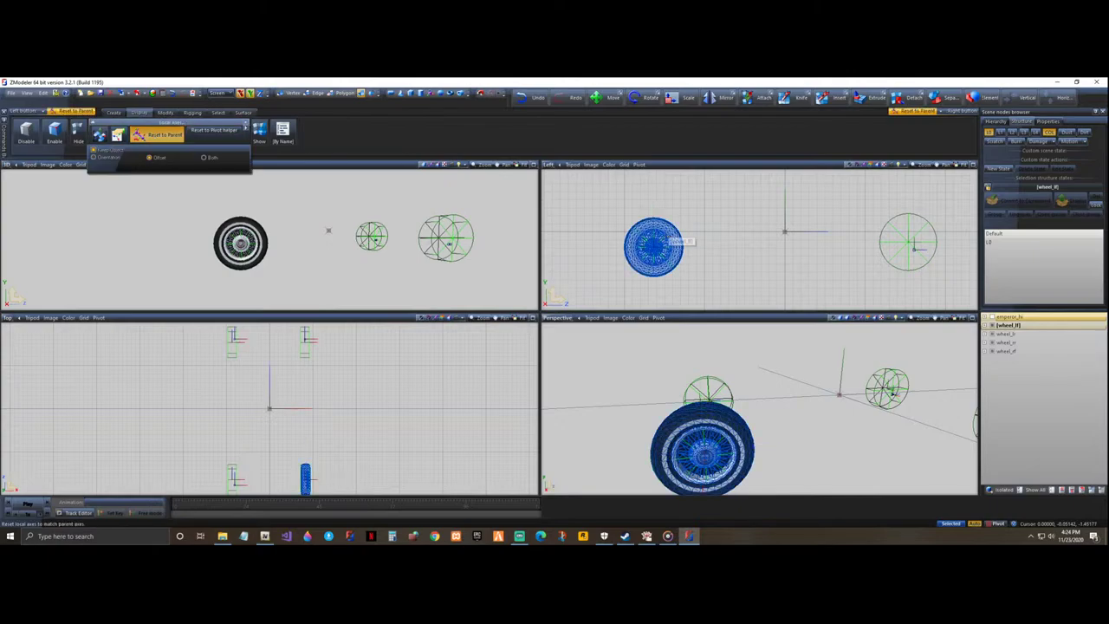
pyautogui.click(99, 134)
pyautogui.click(672, 244)
pyautogui.click(101, 135)
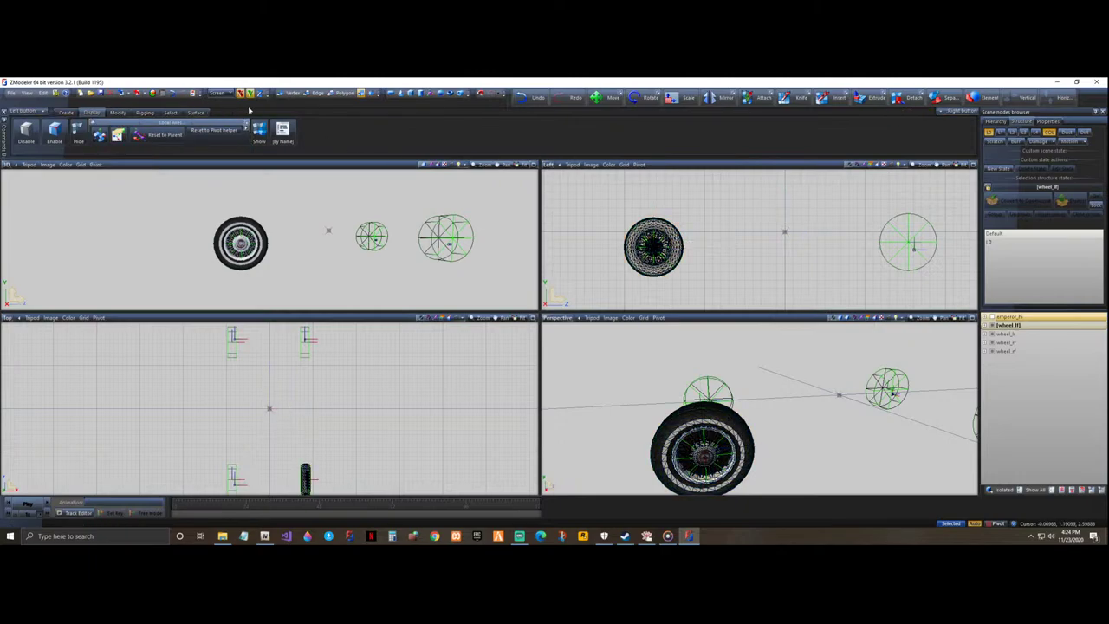
# - Show and expand emperor_hi, and link wheel_lf, wheel_lr, wheel_rr and wheel_rf back to the chassis
pyautogui.click(171, 114)
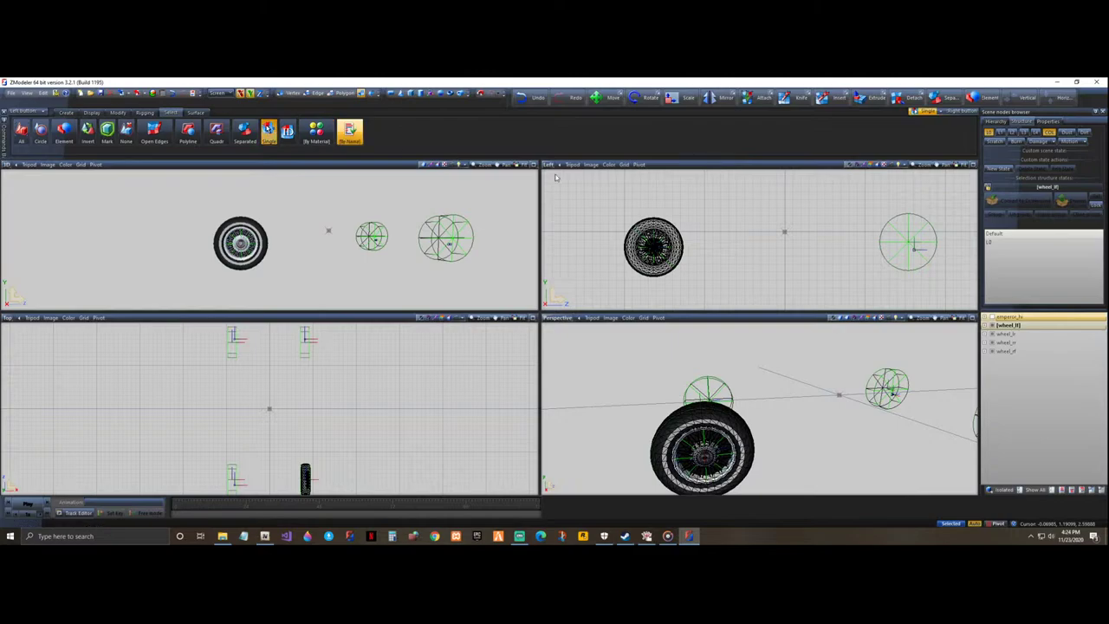
pyautogui.click(991, 317)
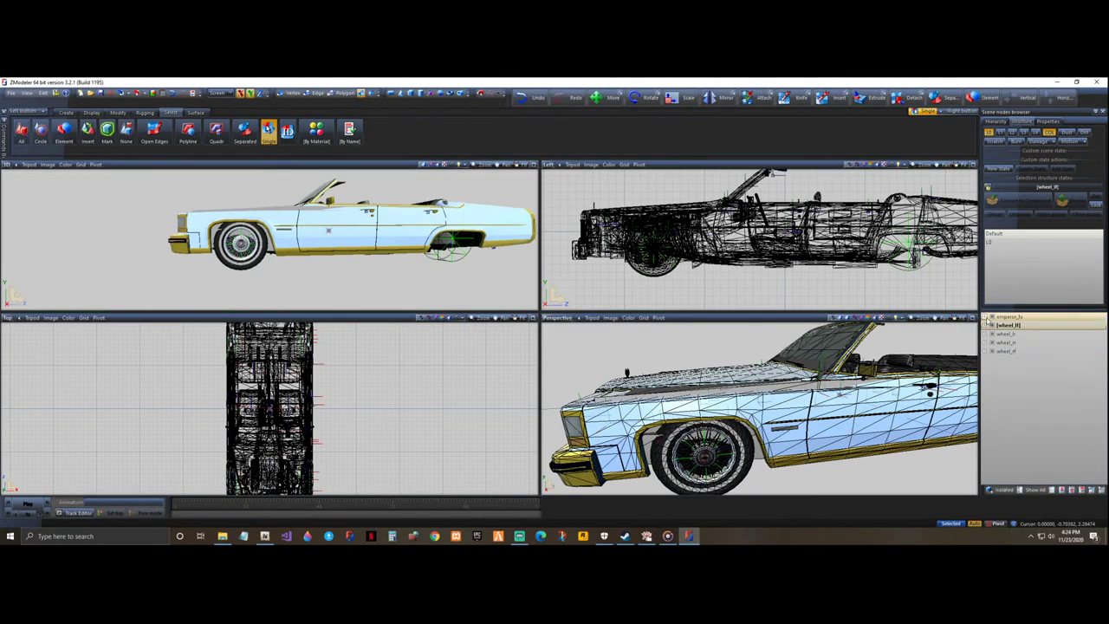
pyautogui.click(986, 318)
pyautogui.scroll(-3, 1078, 431)
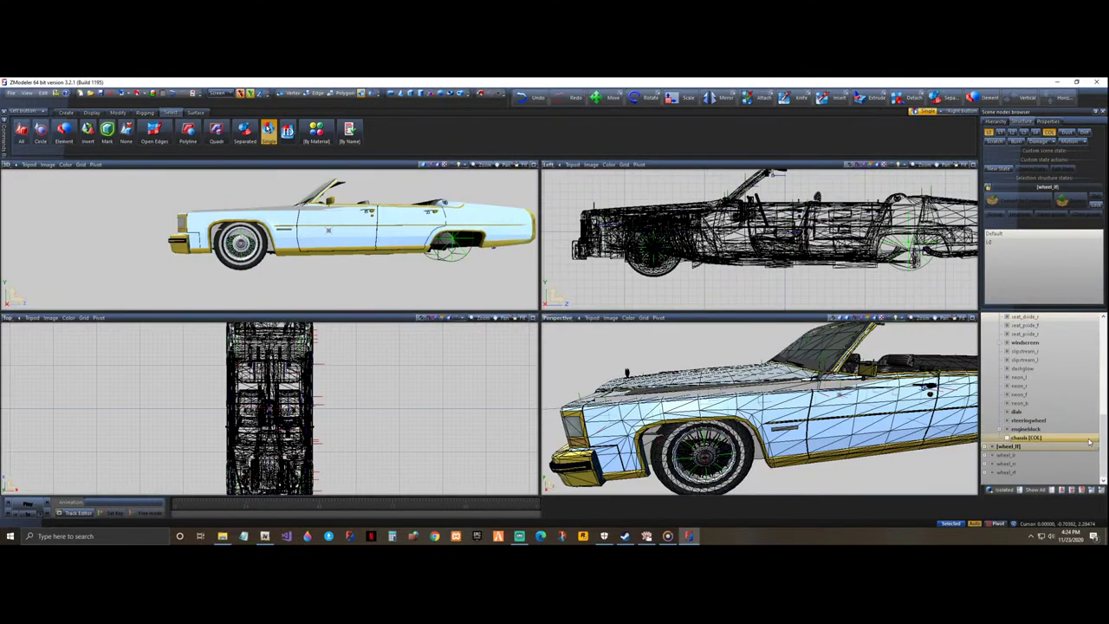
pyautogui.click(1025, 472)
pyautogui.keyDown('ctrl'); pyautogui.click(1026, 463); pyautogui.keyUp('ctrl')
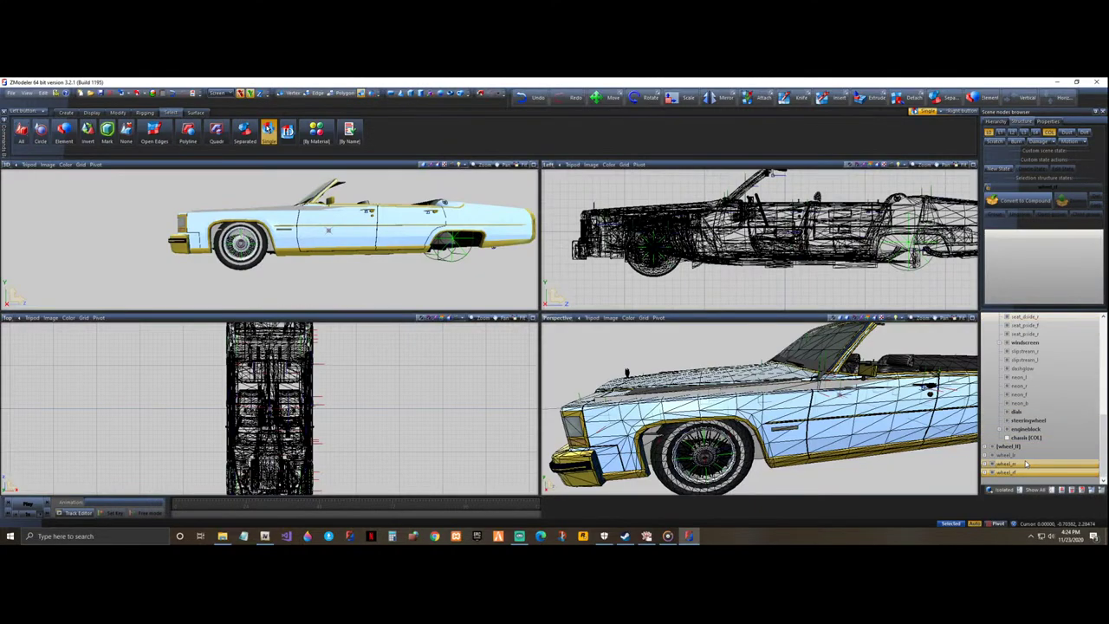
pyautogui.keyDown('ctrl'); pyautogui.click(1025, 455); pyautogui.keyUp('ctrl')
pyautogui.click(1028, 448)
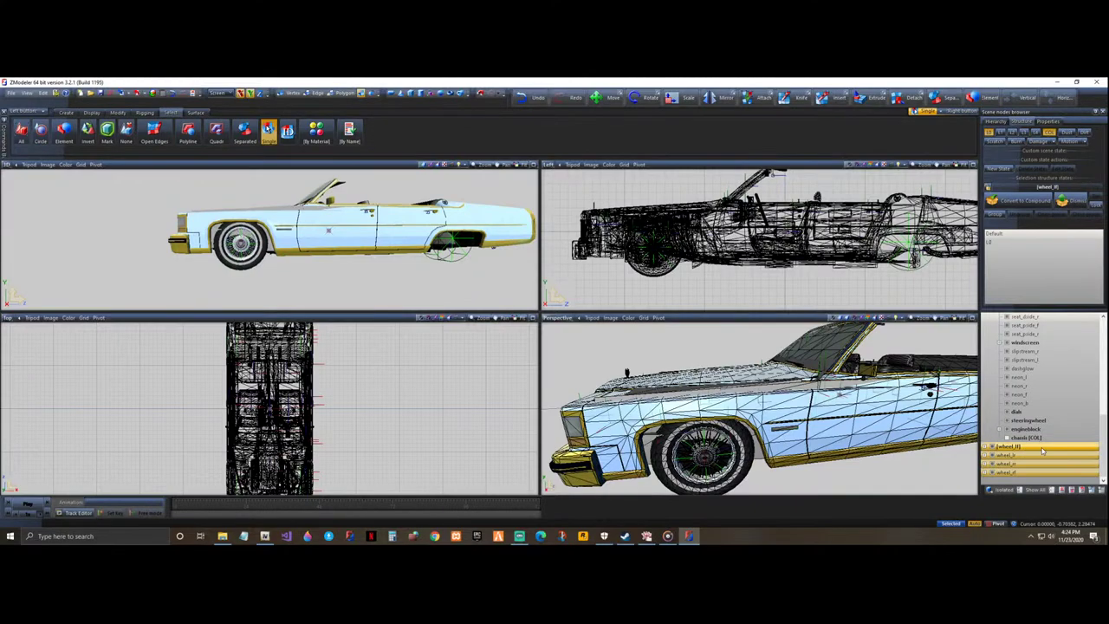
pyautogui.moveTo(1045, 442); pyautogui.dragTo(1052, 436)
pyautogui.scroll(10, 1055, 442)
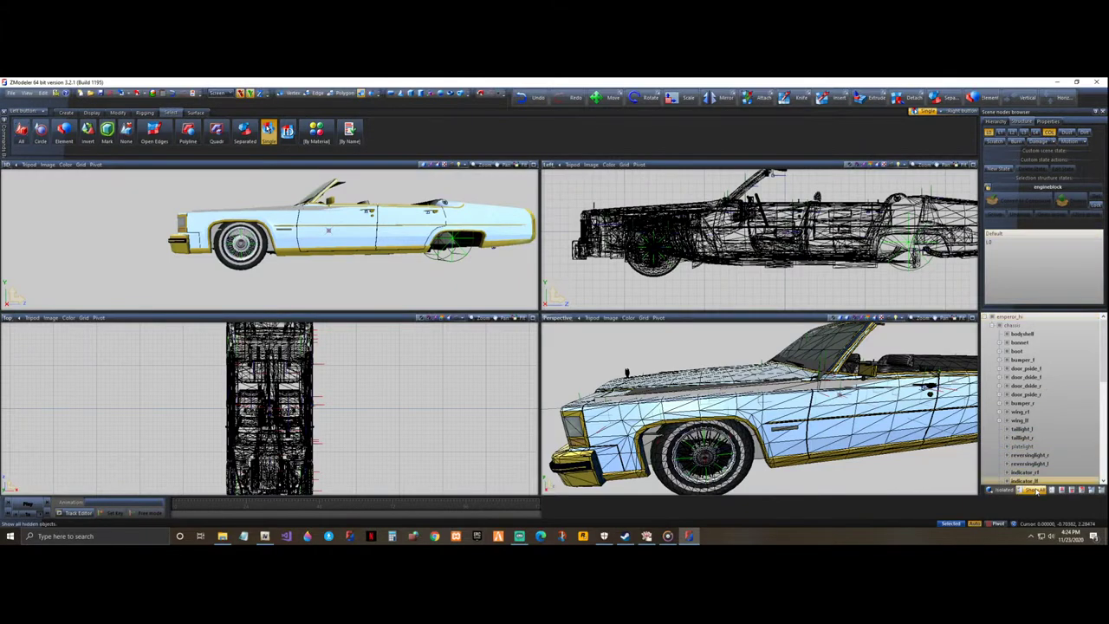
# - Turn off the collision display so that only L0 is shown, and collapse the emperor_hi node
pyautogui.click(1078, 235)
pyautogui.click(1076, 235)
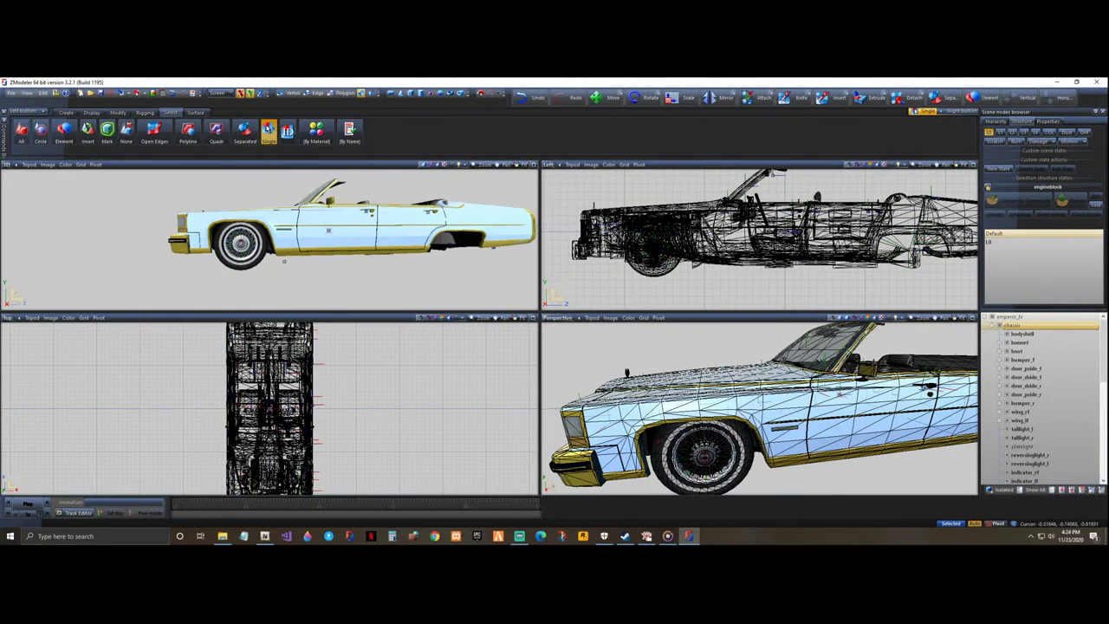
pyautogui.moveTo(306, 280)
pyautogui.mouseDown(button='middle')
pyautogui.moveTo(366, 275)
pyautogui.moveTo(305, 280)
pyautogui.mouseUp(button='middle')
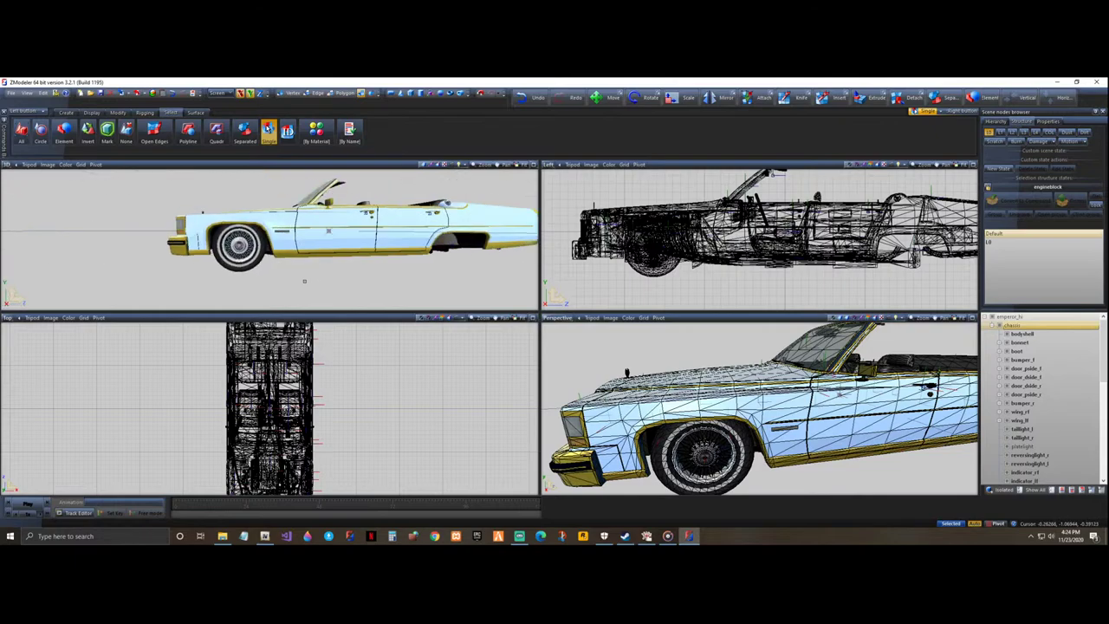
pyautogui.click(984, 318)
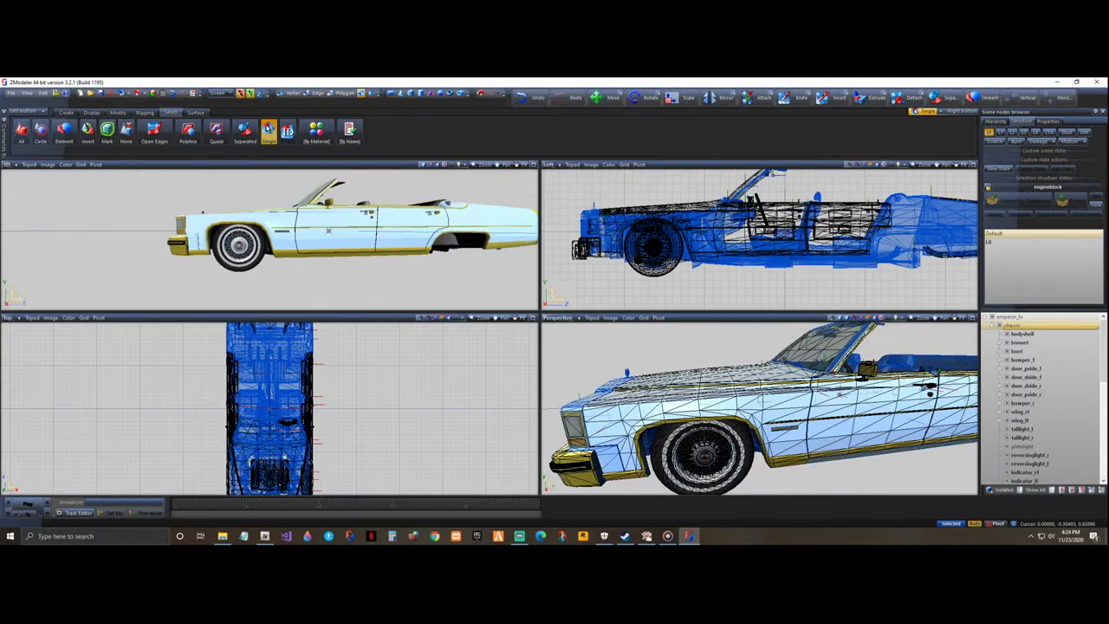
pyautogui.click(984, 318)
pyautogui.click(1021, 475)
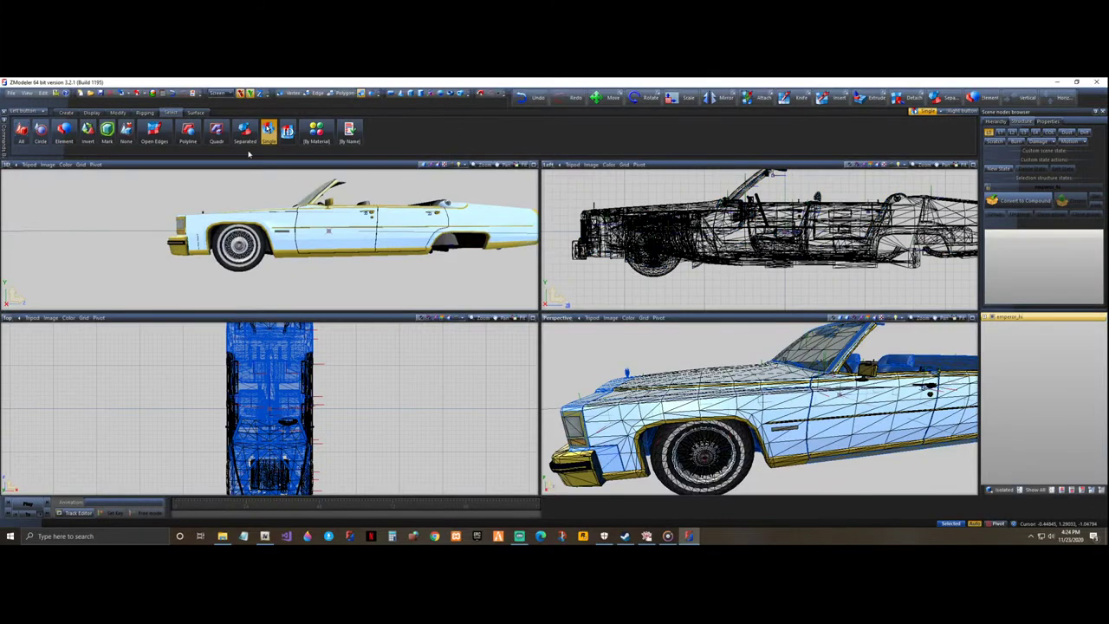
# - Export the model as a GTA Rage model over the existing emperor_hi file in the UNLOCKED folder
pyautogui.click(137, 93)
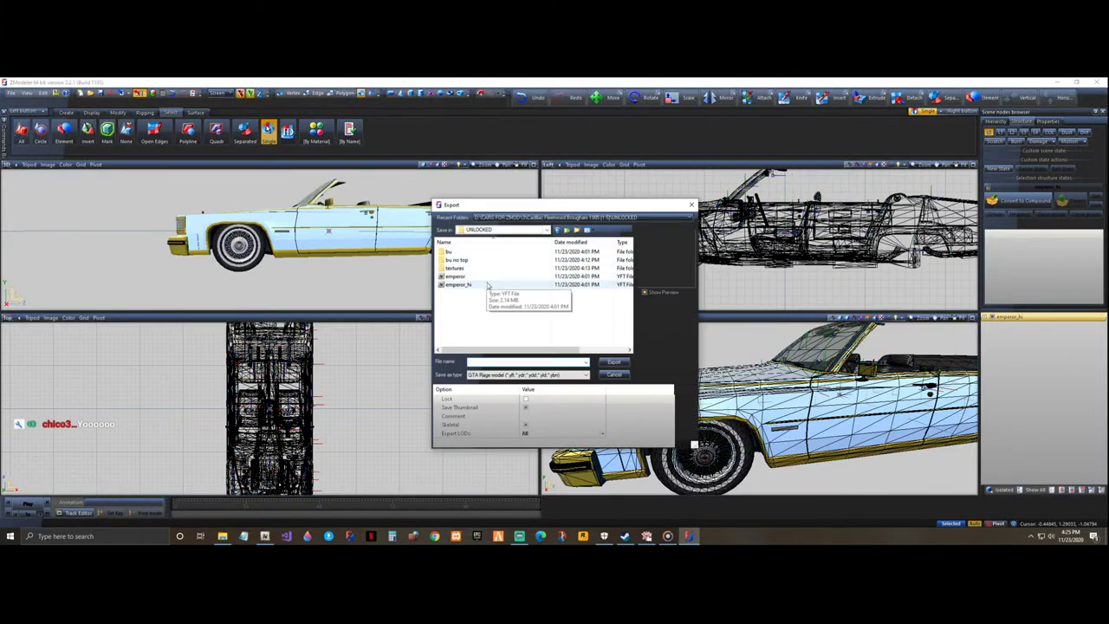
pyautogui.click(486, 285)
pyautogui.click(611, 365)
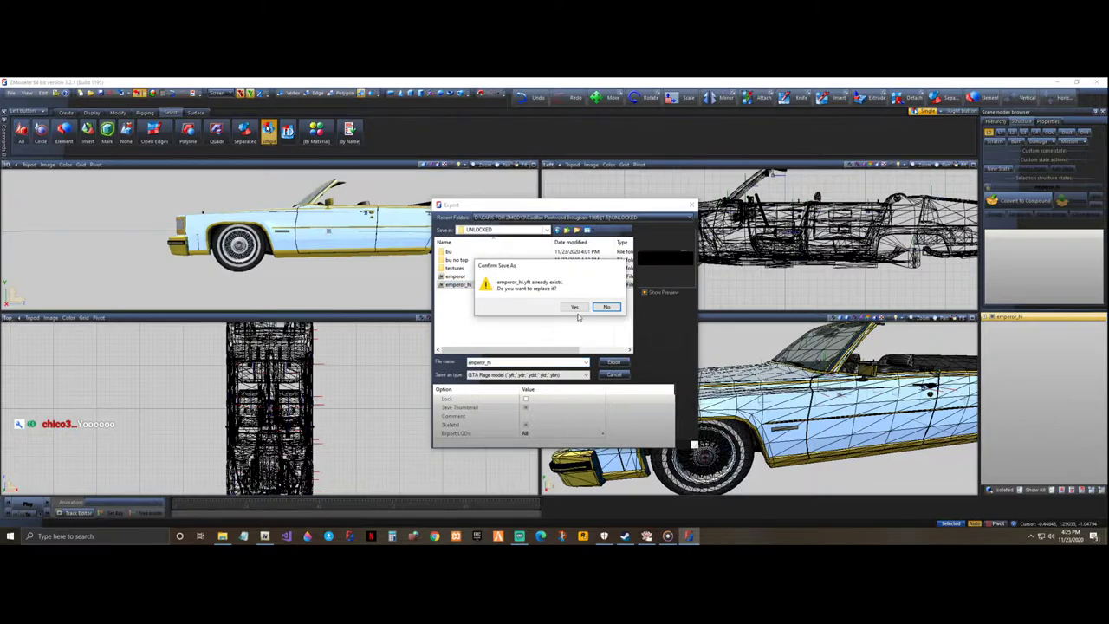
pyautogui.click(574, 312)
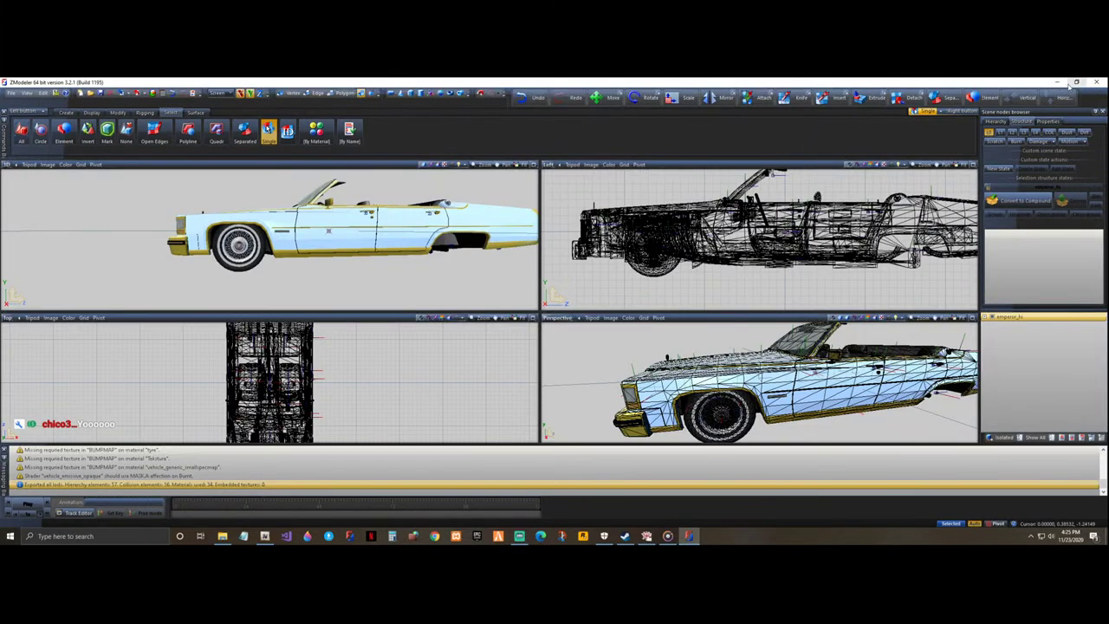
# - Minimize ZModeler and move the old emperor YFT file and emperor_hi.bak from the UNLOCKED folder to the Recycle Bin
pyautogui.click(1058, 83)
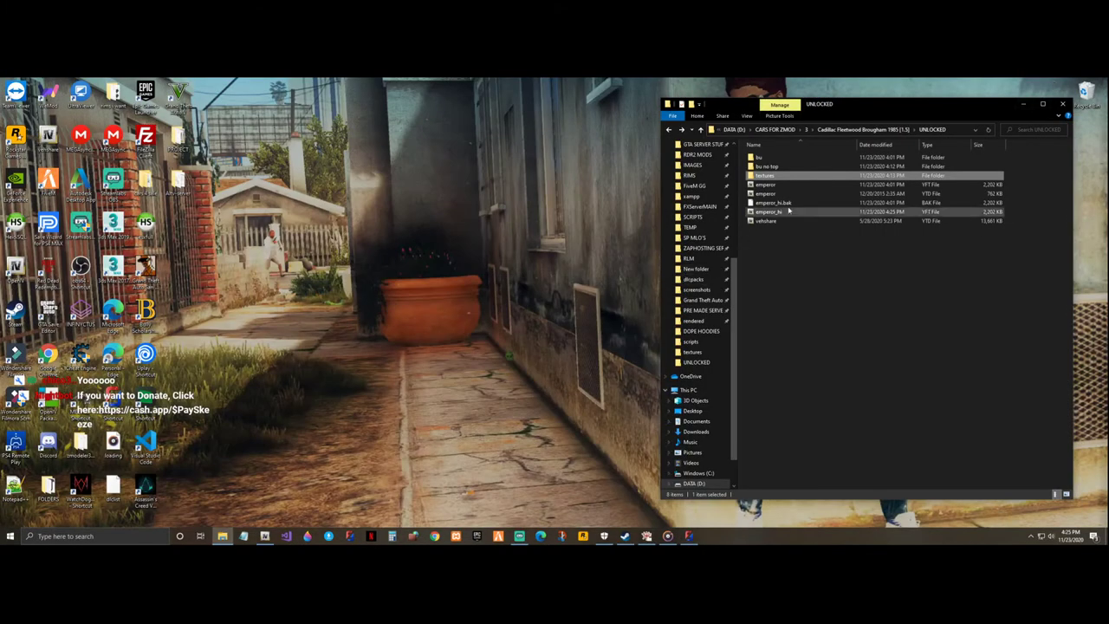
pyautogui.click(769, 186)
pyautogui.keyDown('ctrl'); pyautogui.click(773, 203); pyautogui.keyUp('ctrl')
pyautogui.moveTo(774, 203); pyautogui.dragTo(1093, 94)
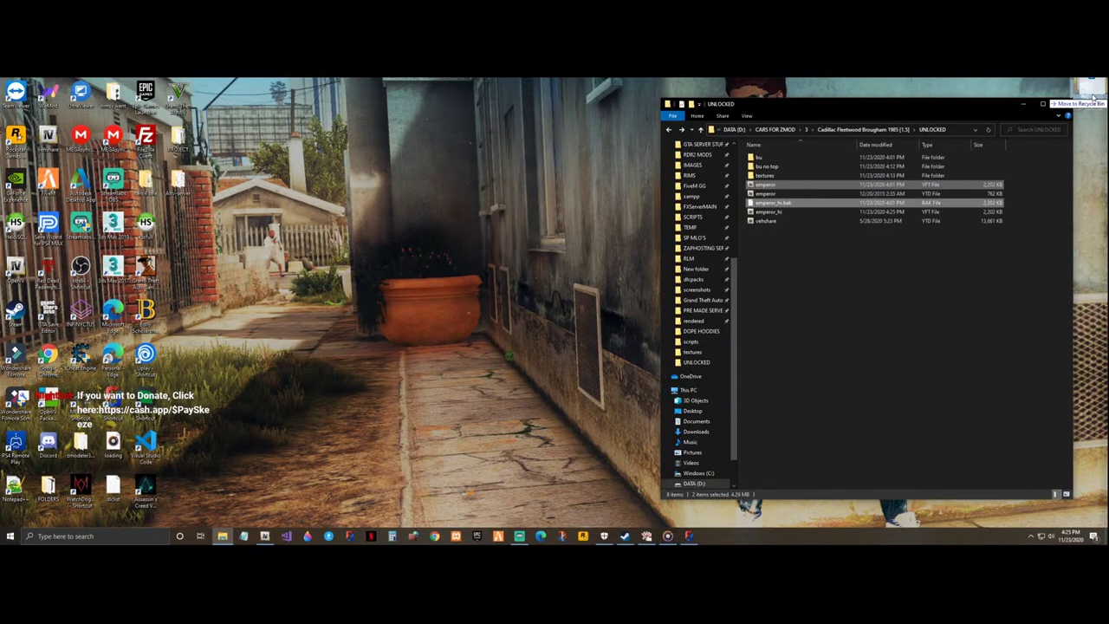
# - Duplicate the emperor_hi YFT file in the UNLOCKED folder and rename the copy as emperor
pyautogui.click(771, 194)
pyautogui.hotkey('ctrl', 'c')
pyautogui.hotkey('ctrl', 'v')
pyautogui.click(802, 194)
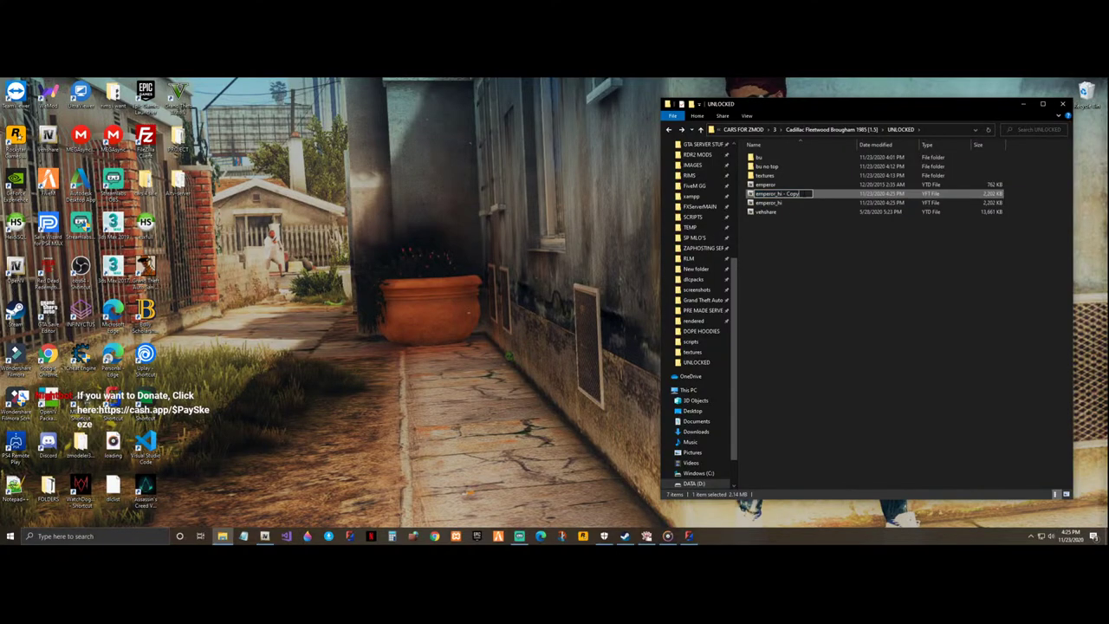
pyautogui.press('BackSpace')
pyautogui.press('Return')
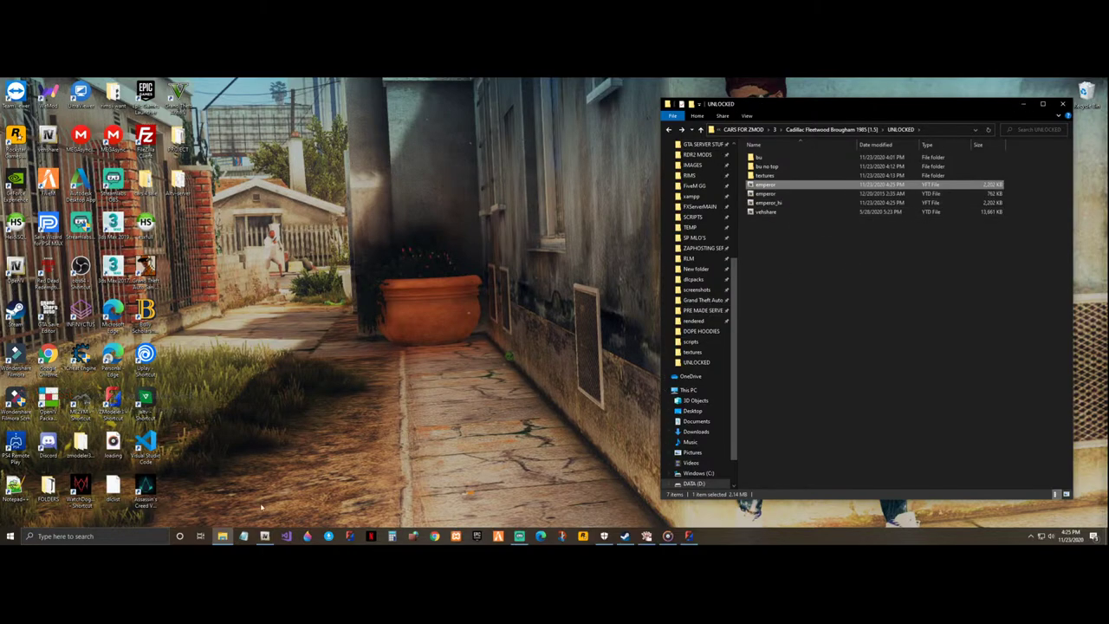
# - Switch to OpenIV, widen its window and open the vehicle archive inside x64 of the replace pack's dlc.rpf
pyautogui.click(264, 535)
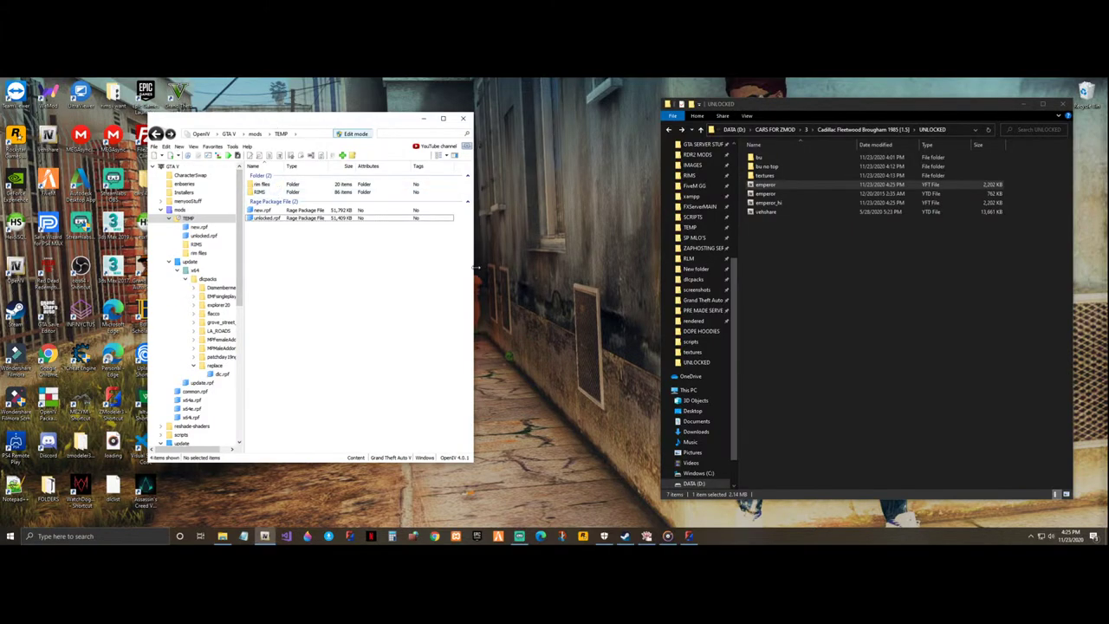
pyautogui.moveTo(475, 269); pyautogui.dragTo(555, 268)
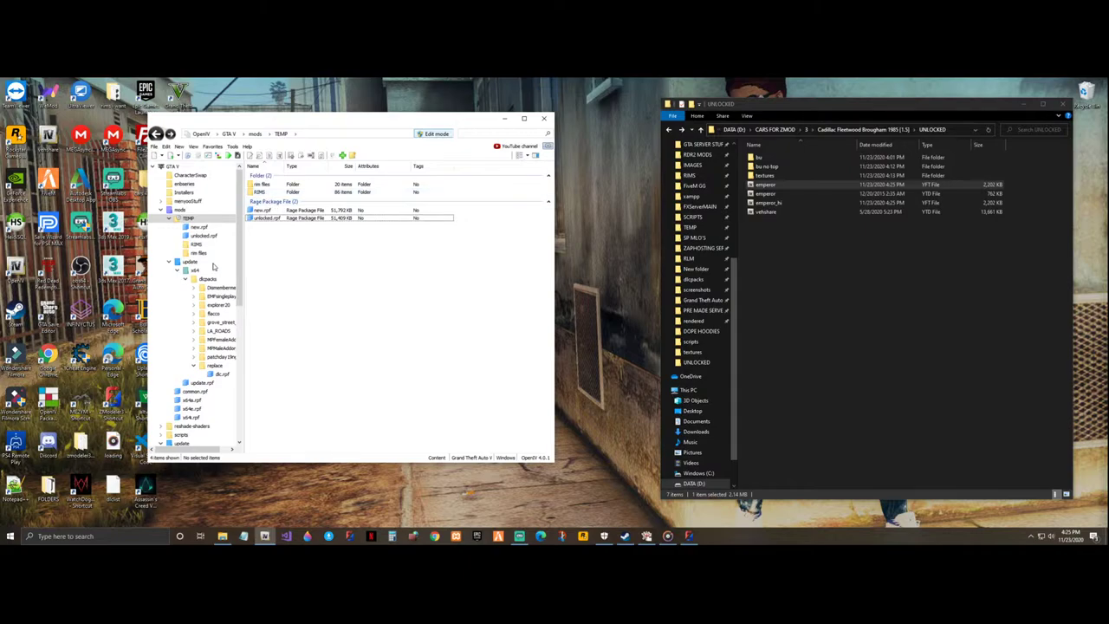
pyautogui.click(220, 375)
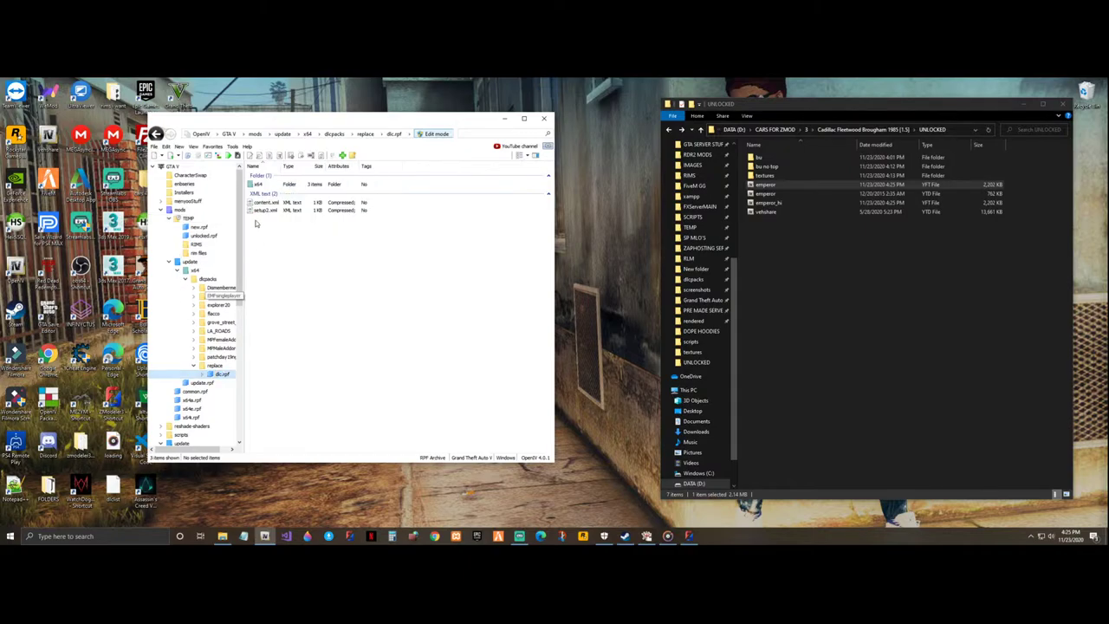
pyautogui.doubleClick(260, 183)
pyautogui.click(264, 185)
pyautogui.doubleClick(265, 185)
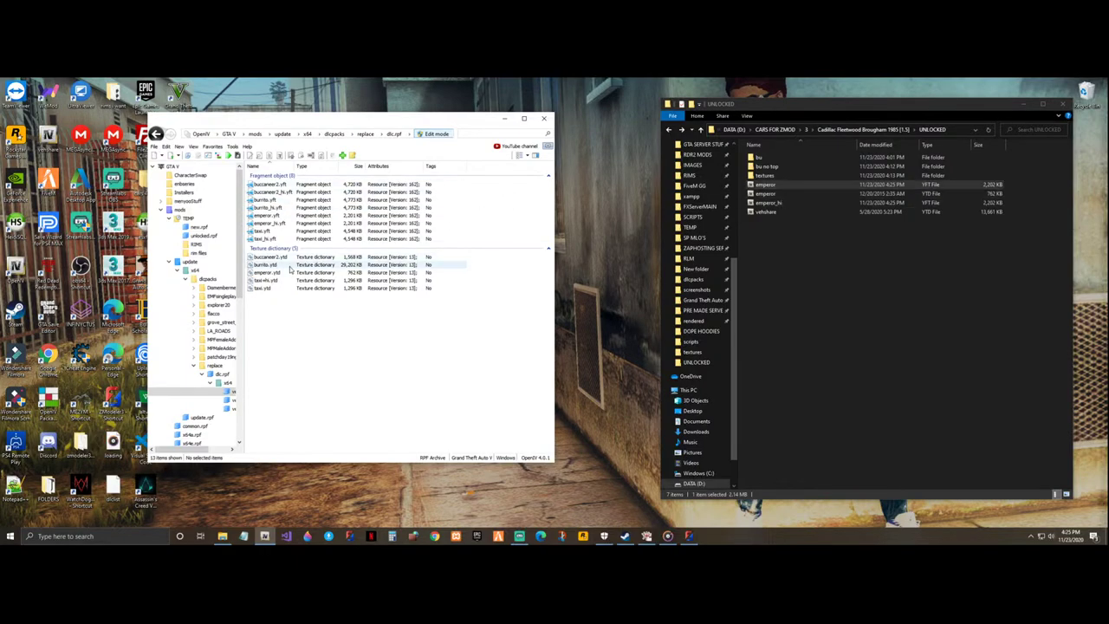
# - Delete emperor.ytd, emperor_hi.yft and emperor.yft from the vehicle archive
pyautogui.click(268, 272)
pyautogui.keyDown('ctrl'); pyautogui.click(284, 224); pyautogui.keyUp('ctrl')
pyautogui.keyDown('ctrl'); pyautogui.click(286, 215); pyautogui.keyUp('ctrl')
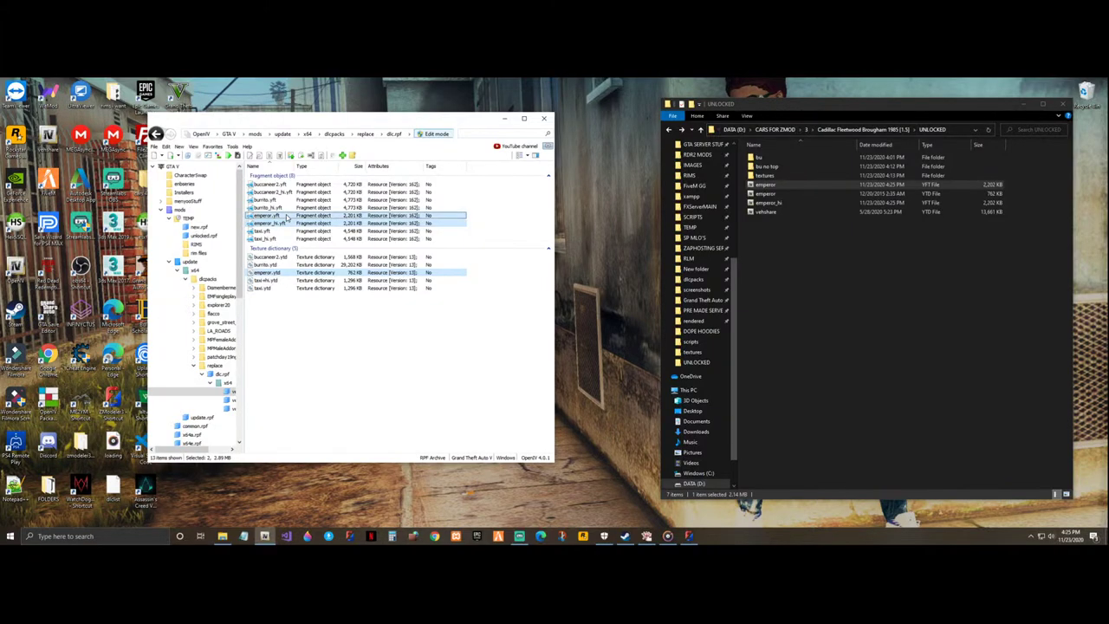
pyautogui.rightClick(287, 215)
pyautogui.click(327, 297)
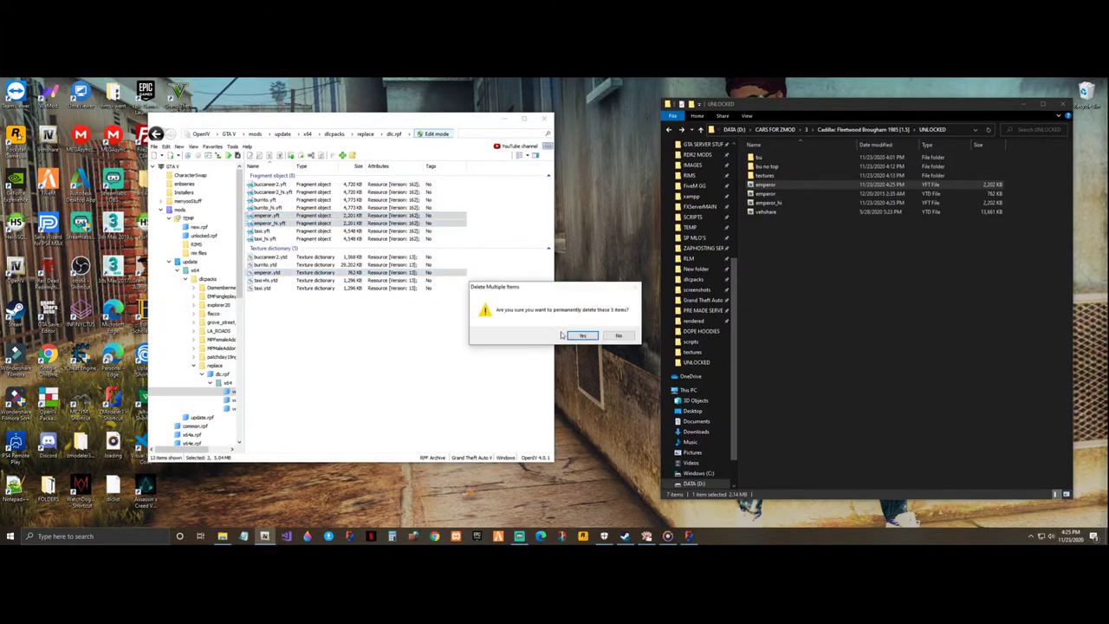
pyautogui.click(580, 336)
# - Add the emperor YFT, emperor YTD and emperor_hi YFT files from the UNLOCKED folder to the vehicle archive
pyautogui.click(790, 186)
pyautogui.keyDown('ctrl'); pyautogui.click(788, 195); pyautogui.keyUp('ctrl')
pyautogui.keyDown('ctrl'); pyautogui.click(789, 204); pyautogui.keyUp('ctrl')
pyautogui.moveTo(786, 204); pyautogui.dragTo(411, 342)
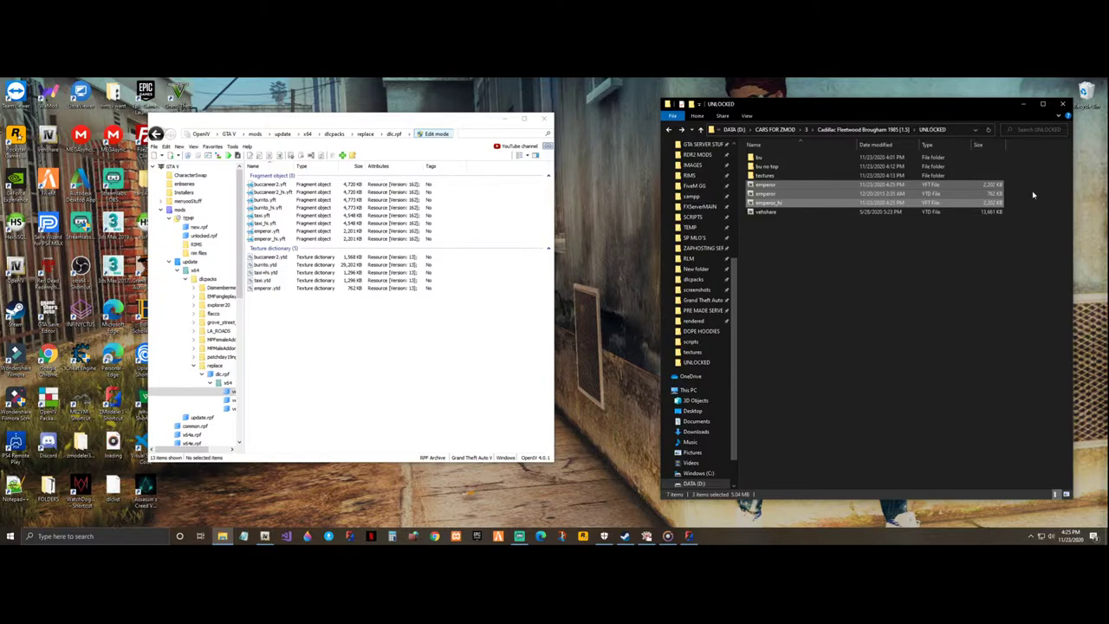
# - Preview emperor_hi.yft in the model viewer, examine the car from the side, and close the viewer
pyautogui.click(269, 239)
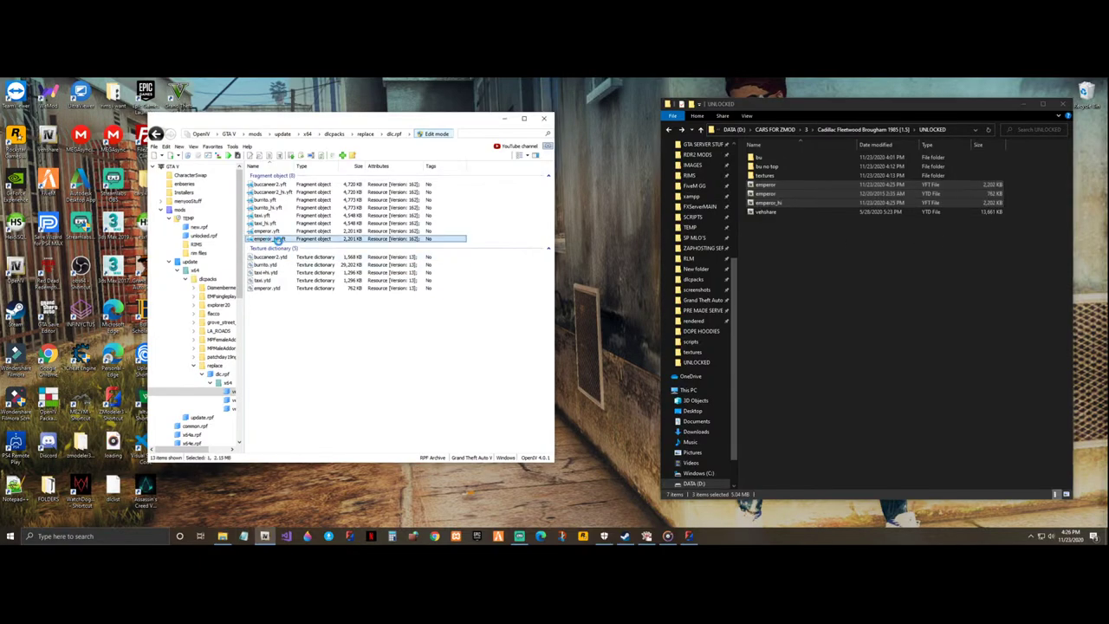
pyautogui.moveTo(395, 268); pyautogui.dragTo(317, 308)
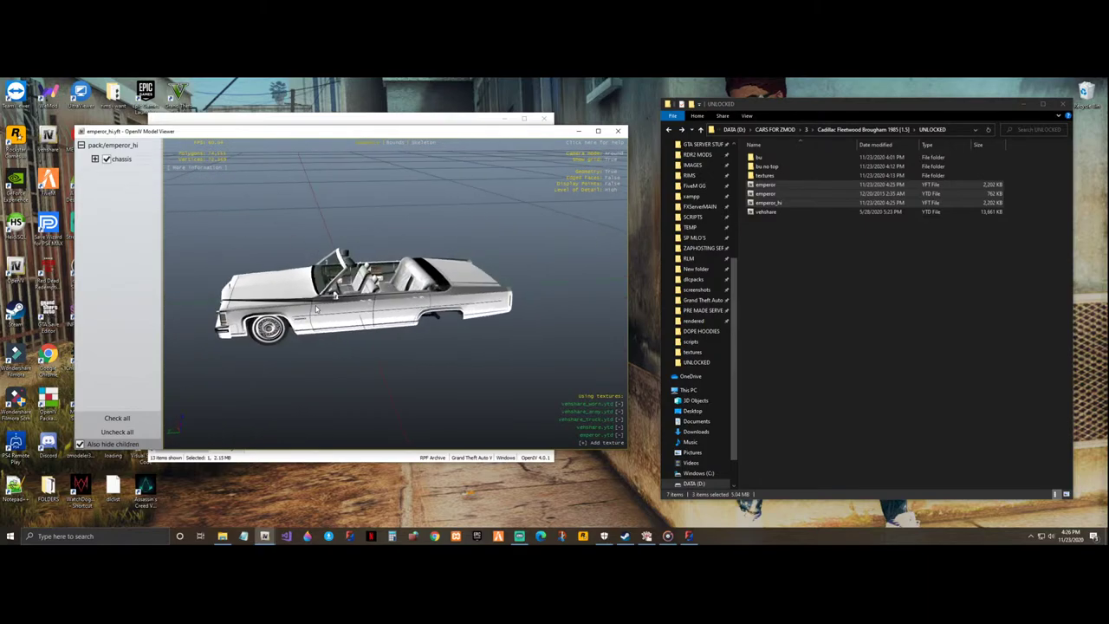
pyautogui.click(618, 132)
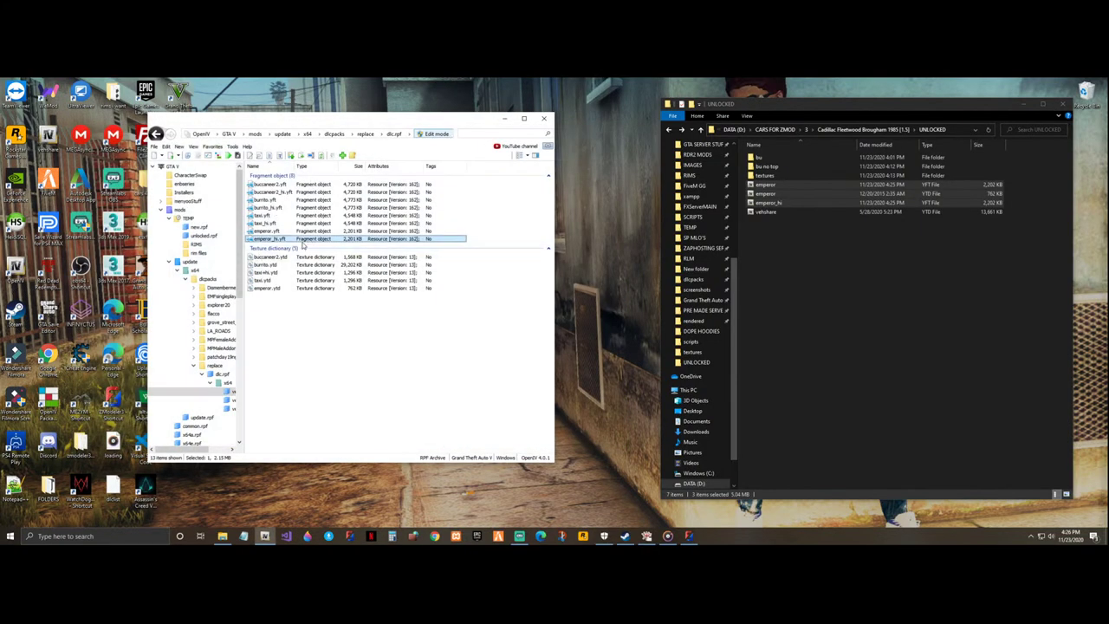
# - Import the vogue_line image into emperor.ytd with generated mipmaps and automatic compression, and save the texture dictionary
pyautogui.doubleClick(278, 289)
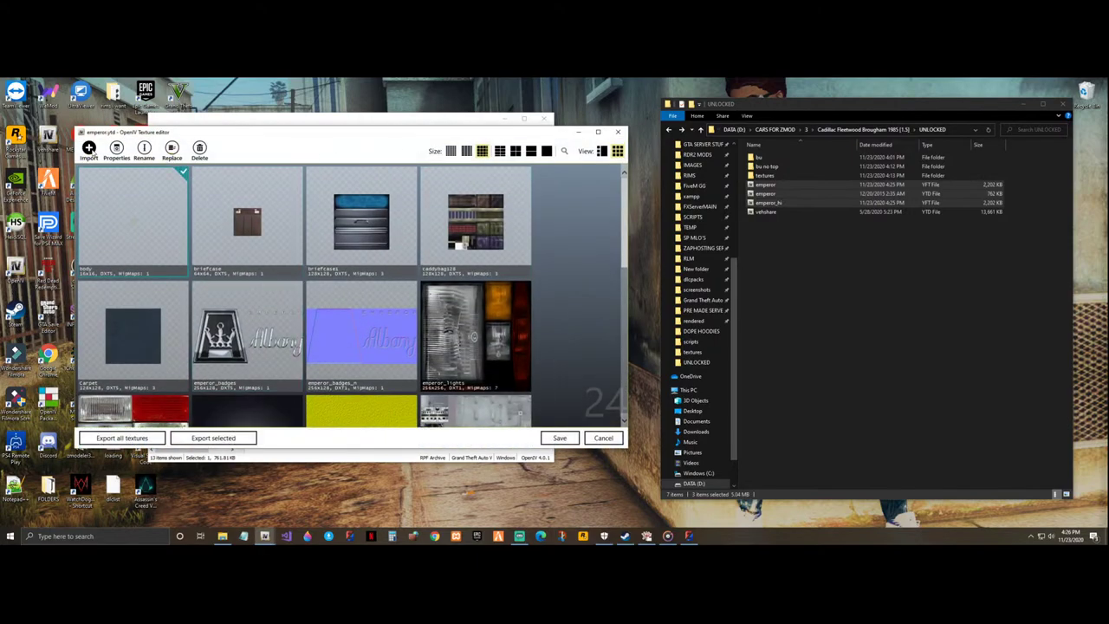
pyautogui.click(89, 149)
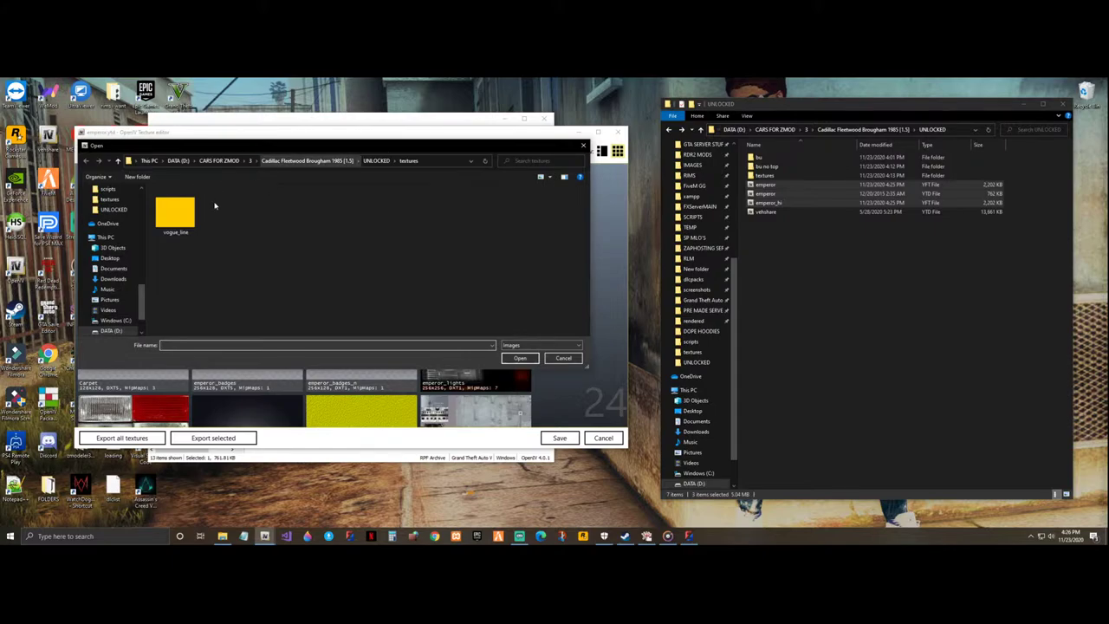
pyautogui.click(174, 212)
pyautogui.click(519, 358)
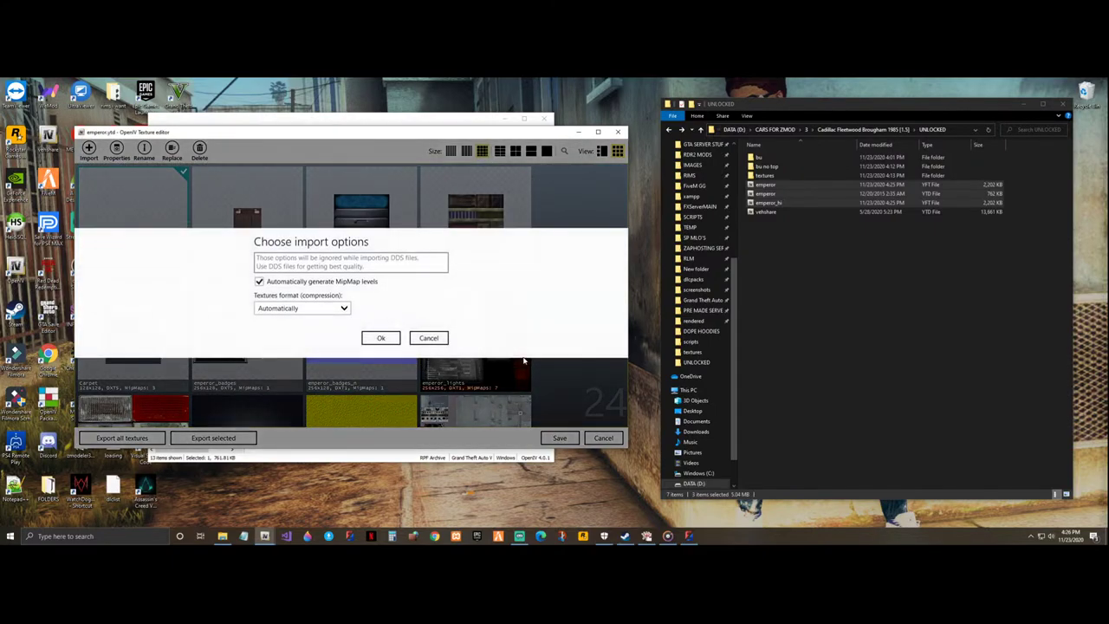
pyautogui.click(381, 336)
pyautogui.click(561, 438)
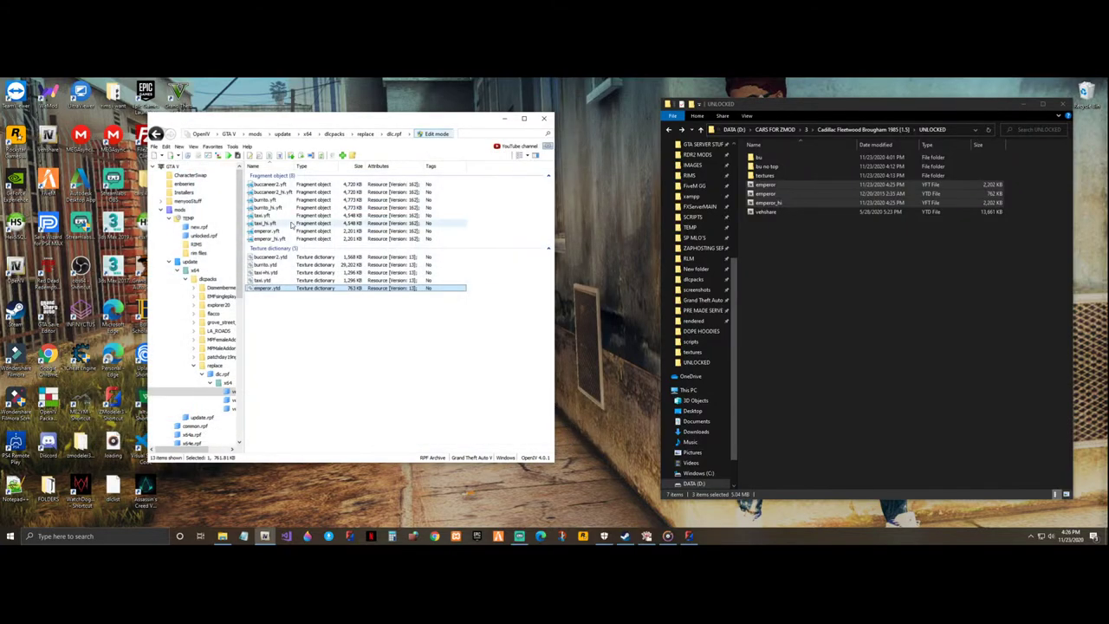
# - Preview emperor_hi.yft in the model viewer again, examine the textured trim from the side, and close the viewer
pyautogui.click(288, 239)
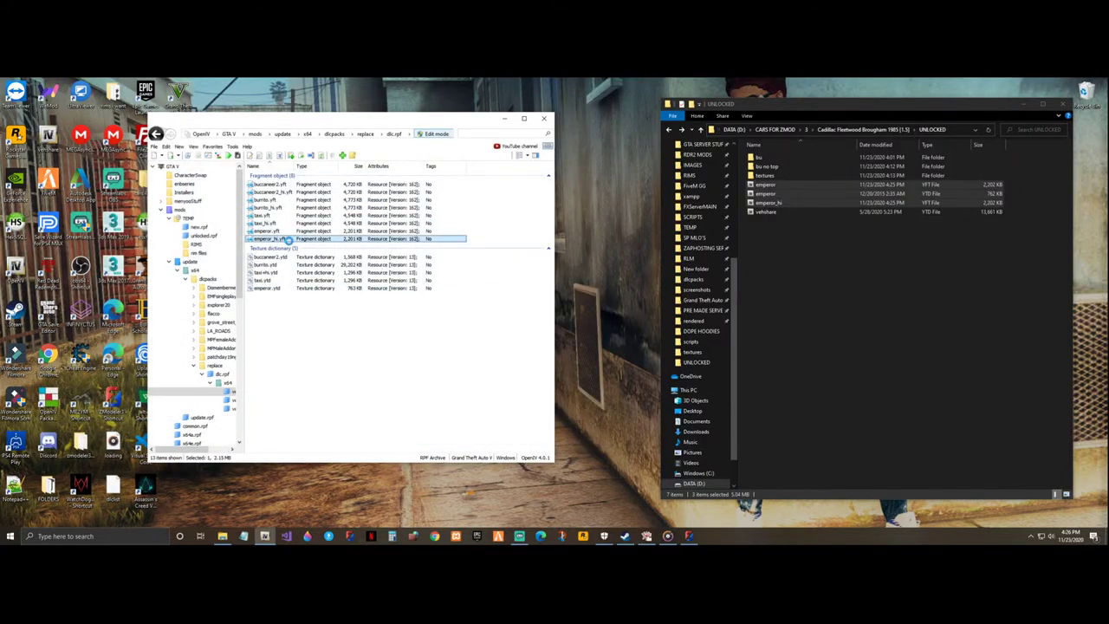
pyautogui.doubleClick(288, 239)
pyautogui.moveTo(288, 240); pyautogui.dragTo(553, 257)
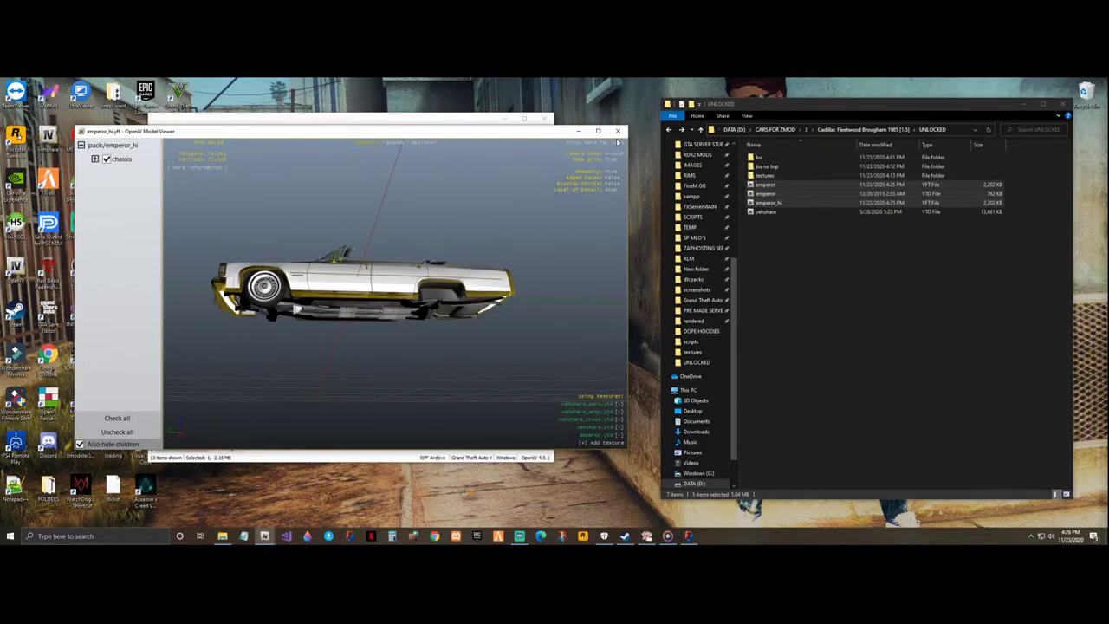
pyautogui.click(617, 131)
# - Close all open archives in OpenIV and minimize its window
pyautogui.click(154, 145)
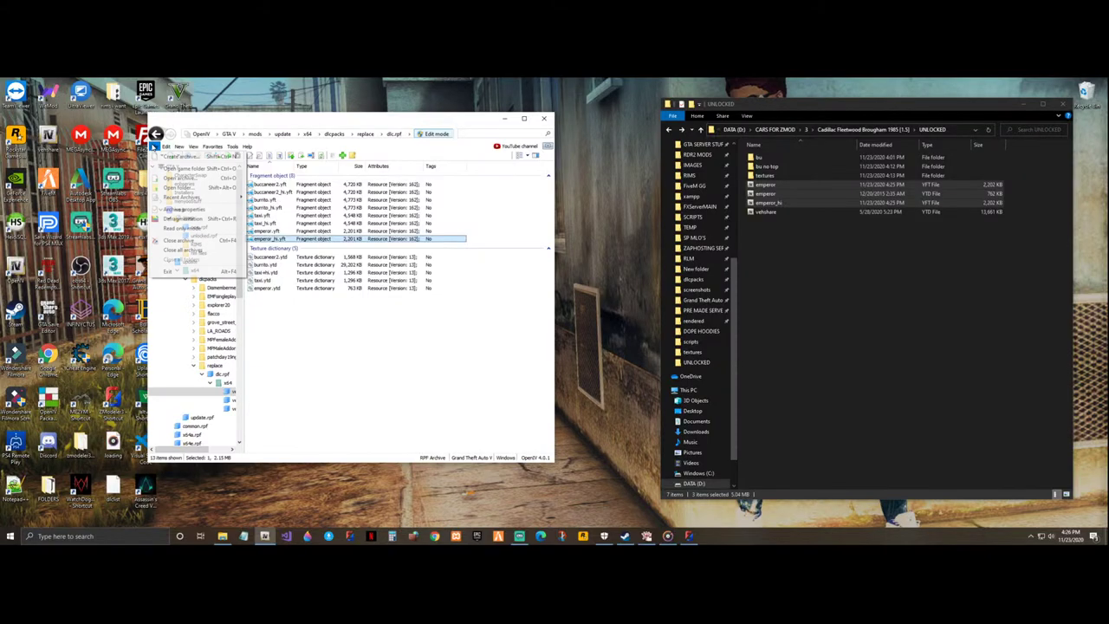
pyautogui.click(186, 246)
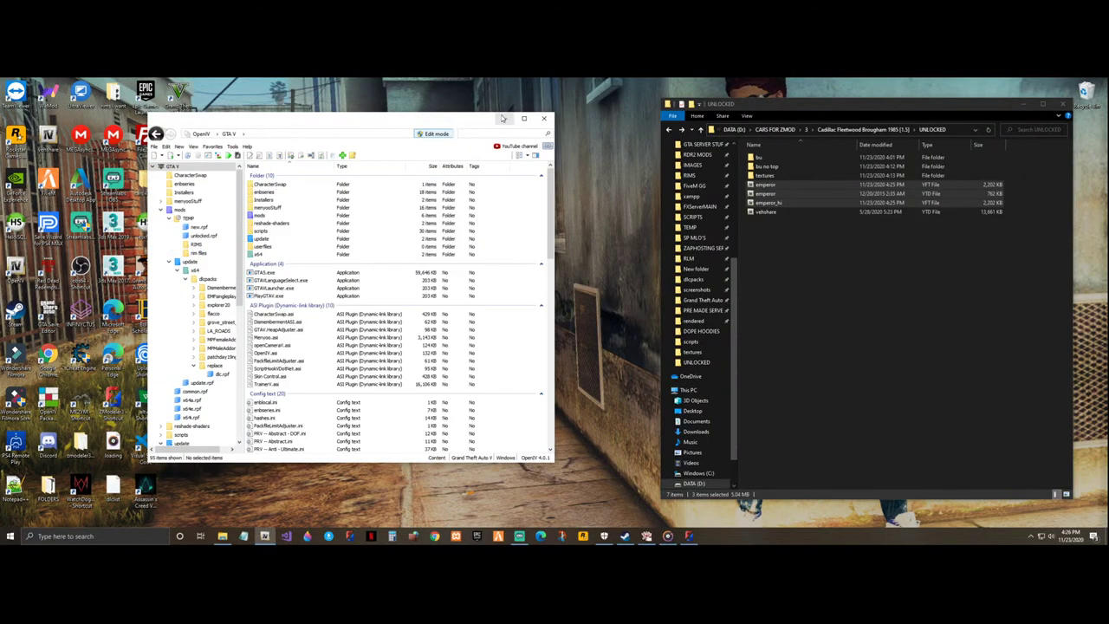
pyautogui.click(502, 118)
# - Switch to Steam and launch Grand Theft Auto V from the library
pyautogui.click(606, 536)
pyautogui.click(605, 538)
pyautogui.click(622, 536)
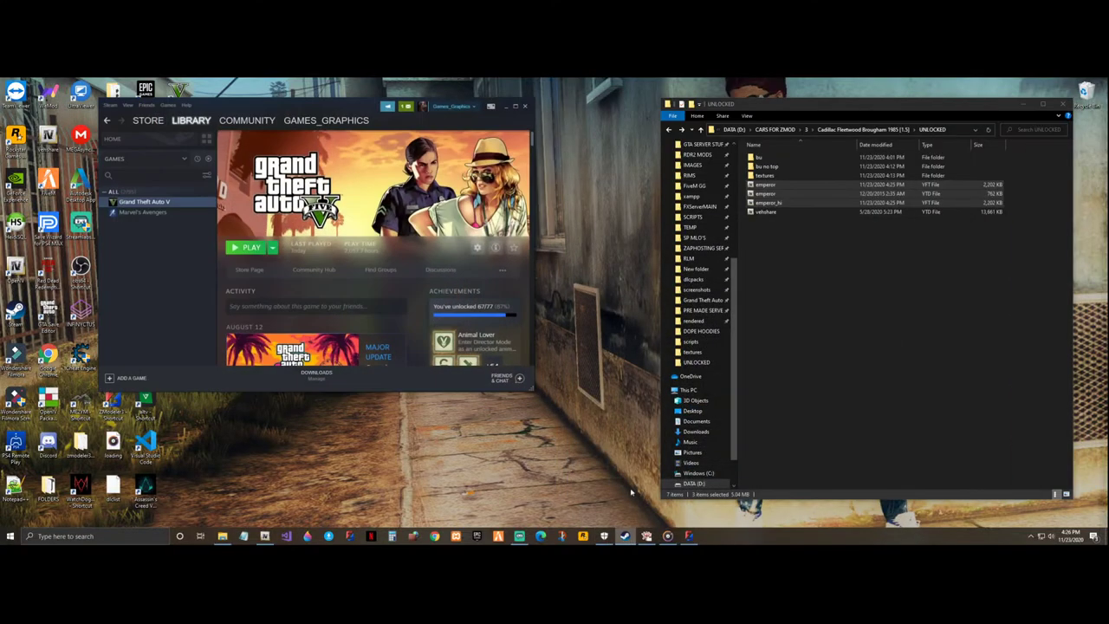
pyautogui.click(251, 247)
pyautogui.click(564, 330)
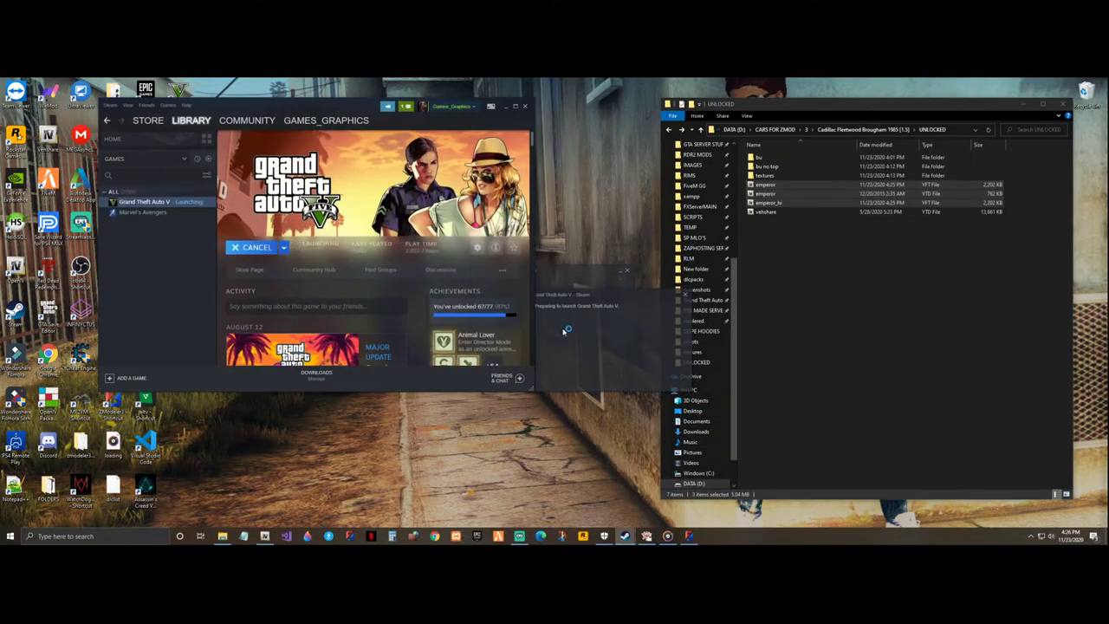
# - Minimize the OpenIV, Steam and UNLOCKED folder windows while the game starts
pyautogui.click(264, 536)
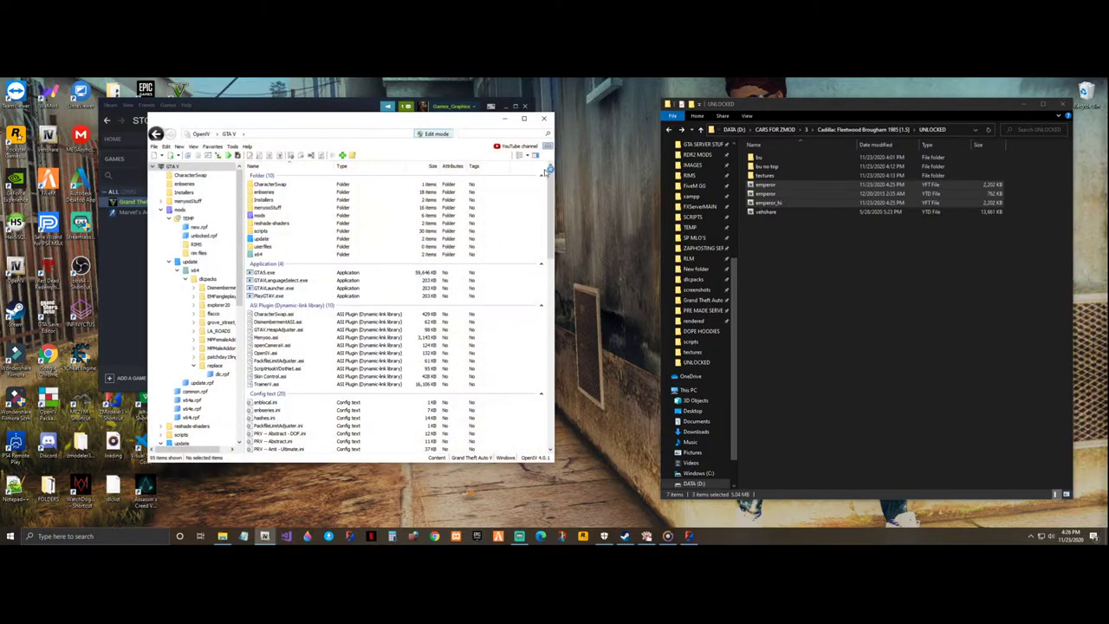
pyautogui.click(505, 119)
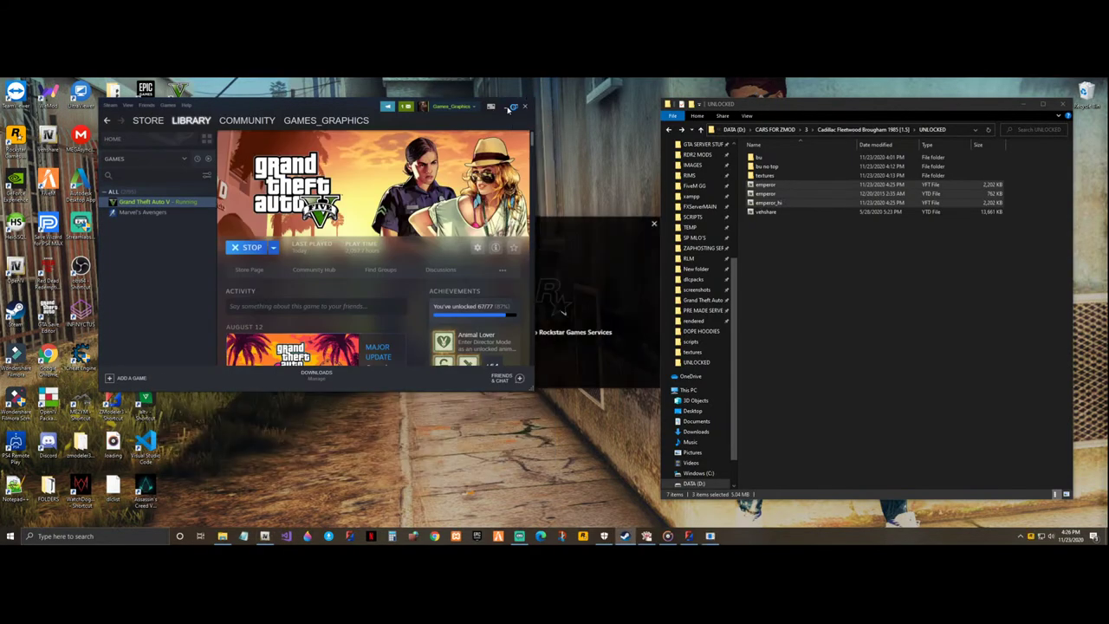
pyautogui.click(507, 107)
pyautogui.click(1023, 103)
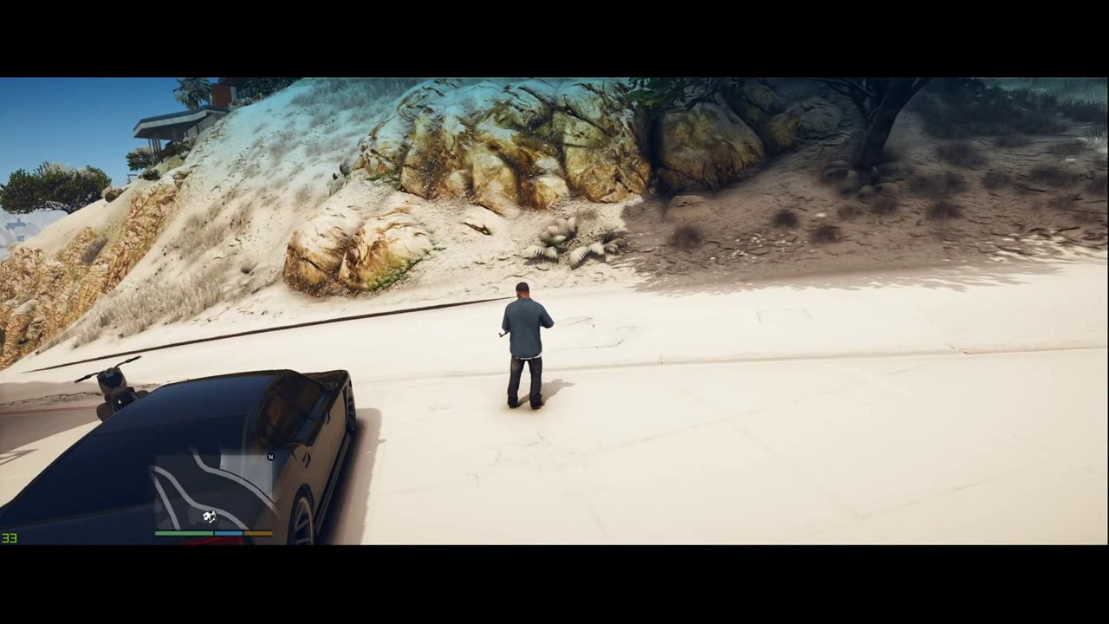
# - Place a map waypoint at the runway corner of Los Santos International Airport and teleport the character there
pyautogui.press('Escape')
pyautogui.press('Return')
pyautogui.press('Down')
pyautogui.press('Down')
pyautogui.press('Down')
pyautogui.press('Down')
pyautogui.press('Down')
pyautogui.press('Down')
pyautogui.press('Down')
pyautogui.press('Down')
pyautogui.press('Down')
pyautogui.press('Down')
pyautogui.press('Down')
pyautogui.press('Down')
pyautogui.press('Down')
pyautogui.press('Down')
pyautogui.press('Down')
pyautogui.press('Down')
pyautogui.press('Down')
pyautogui.press('Down')
pyautogui.press('Down')
pyautogui.press('Down')
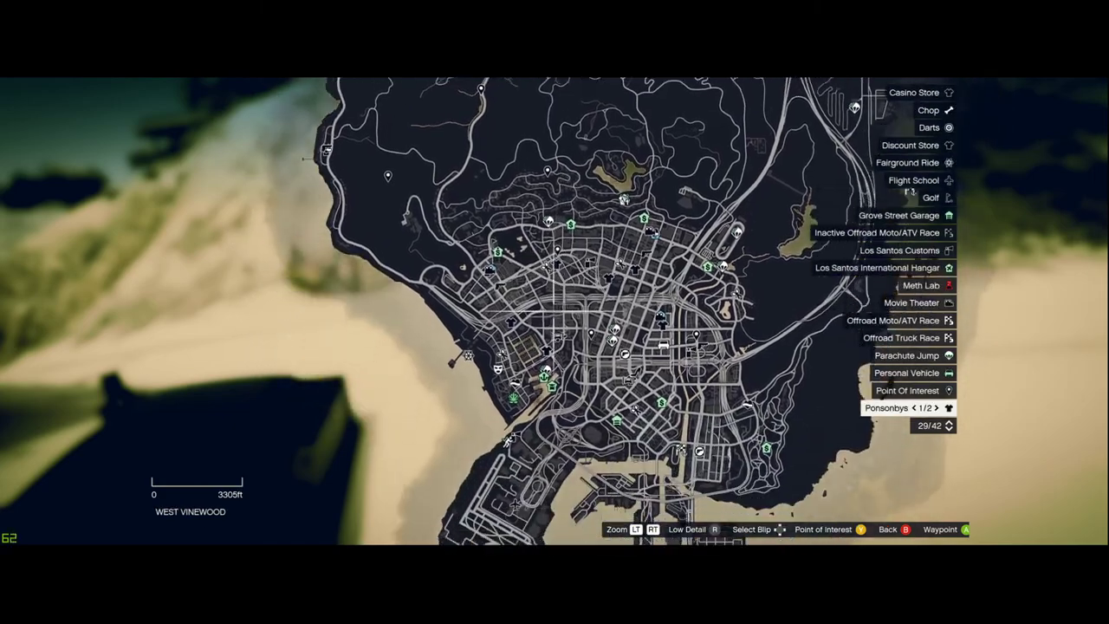
pyautogui.scroll(10, 552, 310)
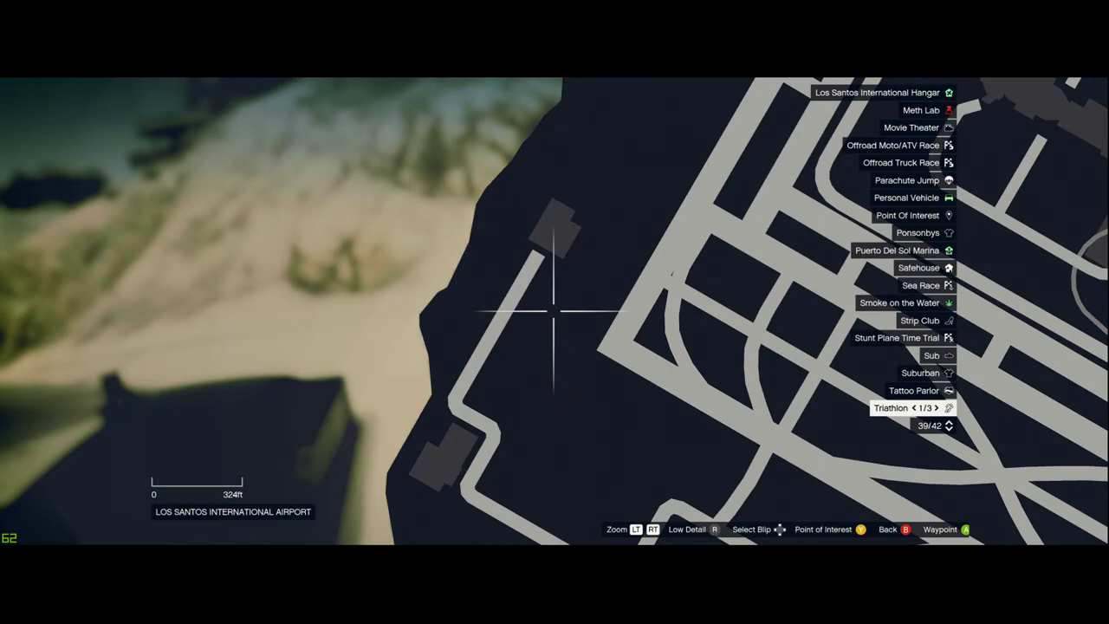
pyautogui.press('d')
pyautogui.press('s')
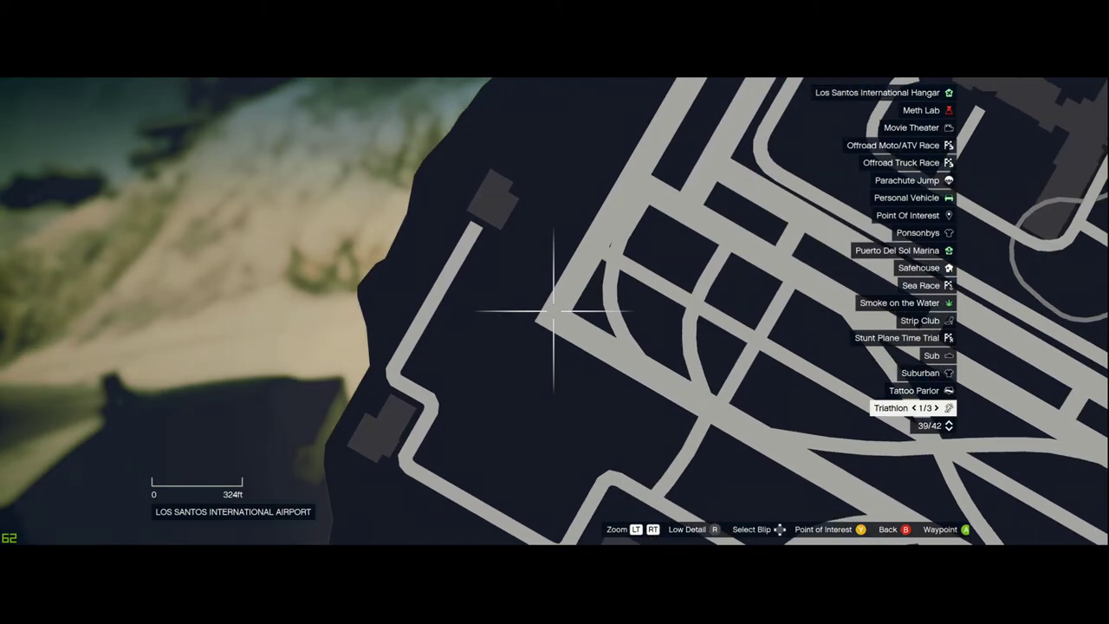
pyautogui.scroll(4, 552, 310)
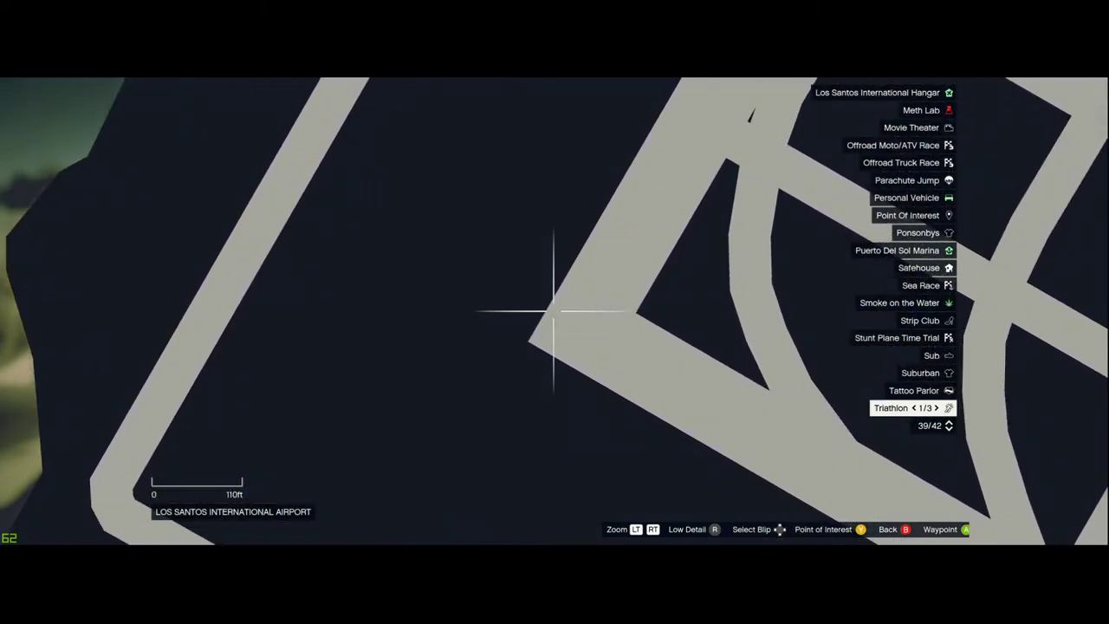
pyautogui.click(553, 310)
pyautogui.press('Escape')
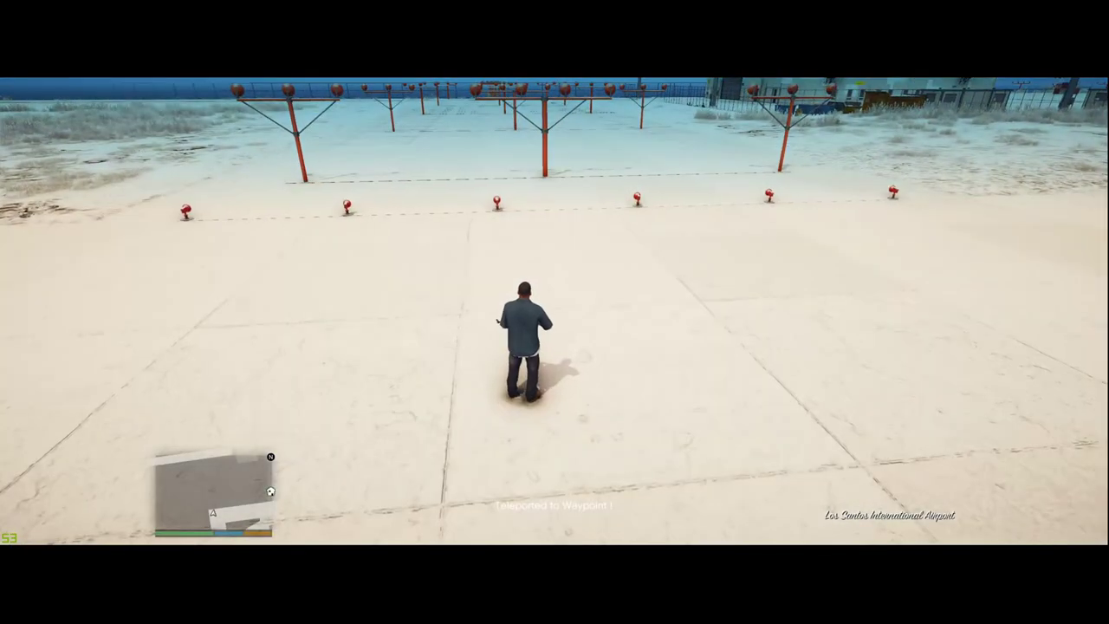
# - Walk onto open ground by the runway lights and spawn an Albany Emperor from the trainer's Sedans category
pyautogui.press('w')
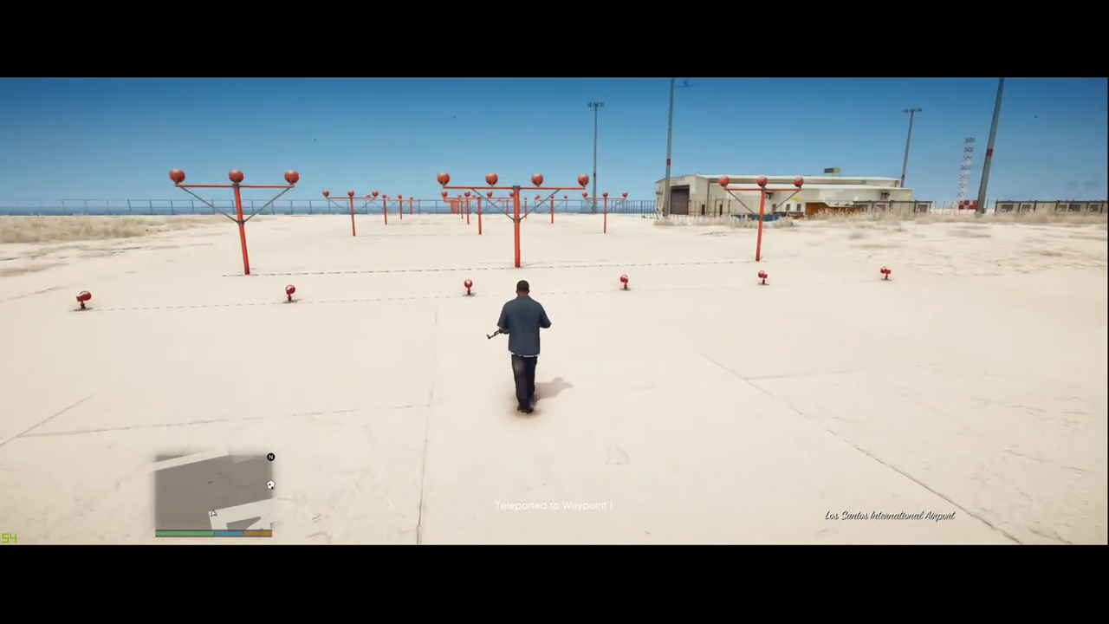
pyautogui.press('w')
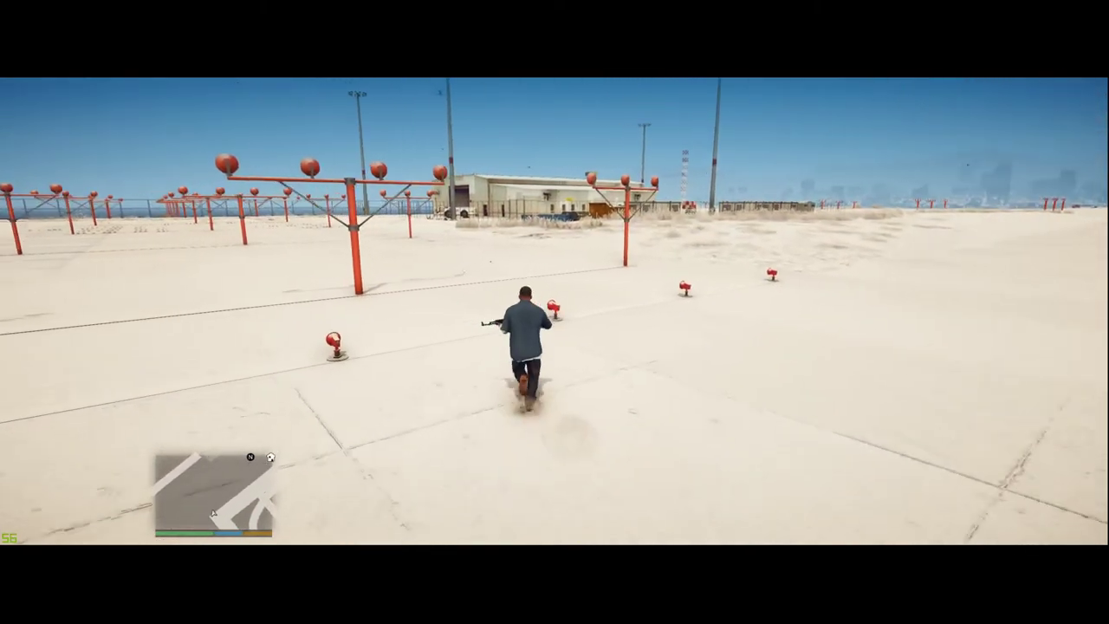
pyautogui.press('s')
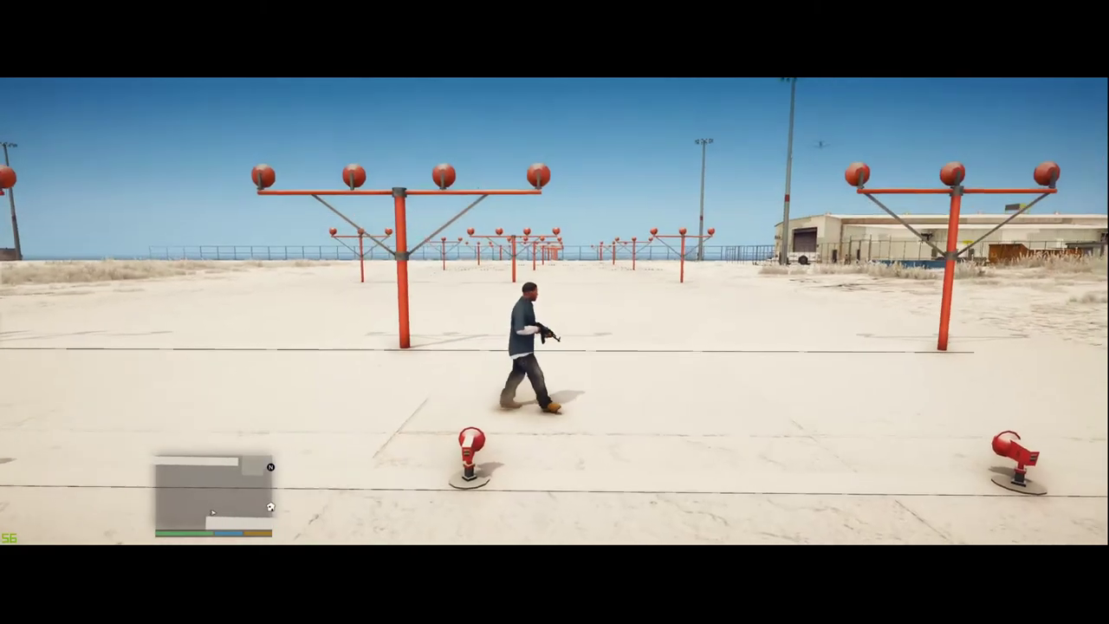
pyautogui.press('F3')
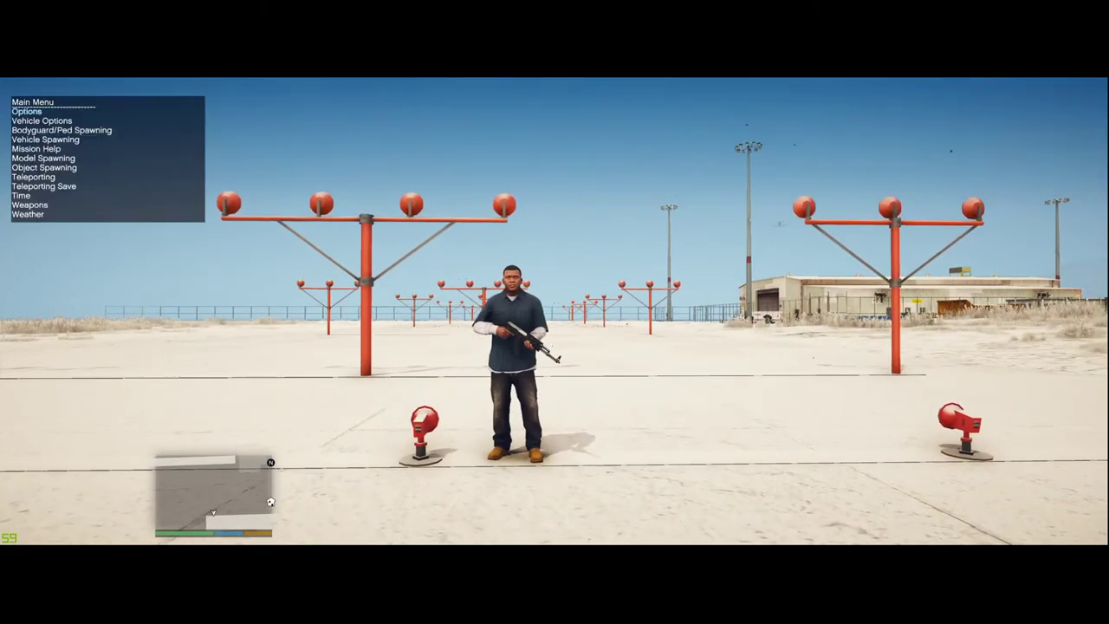
pyautogui.press('Down')
pyautogui.press('Down')
pyautogui.press('Down')
pyautogui.press('Return')
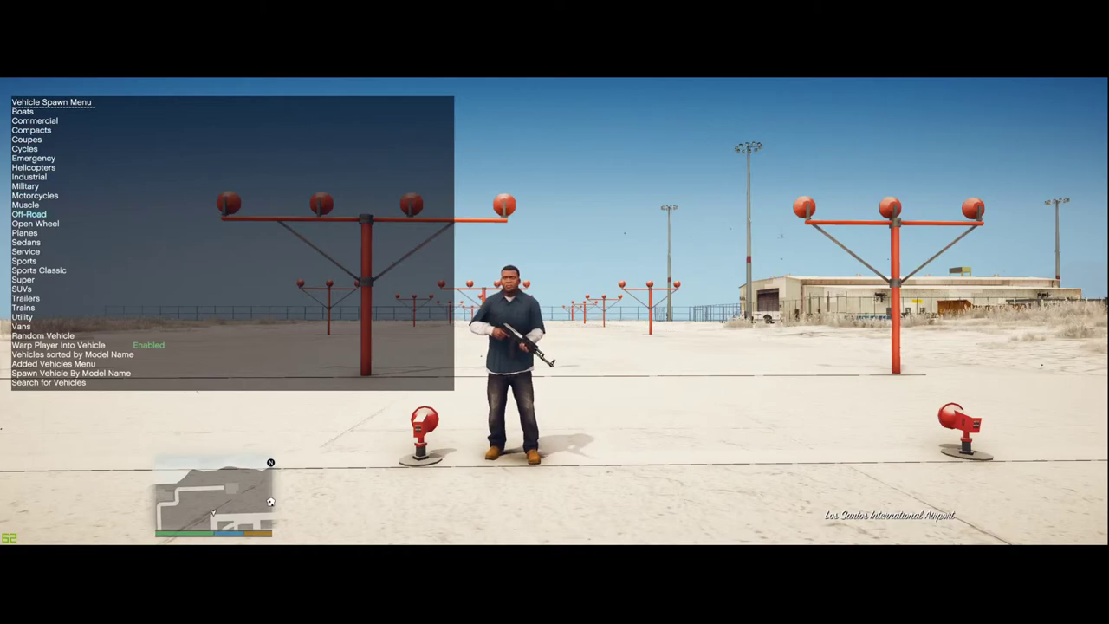
pyautogui.press('Return')
pyautogui.press('Down')
pyautogui.press('Down')
pyautogui.press('Down')
pyautogui.press('Down')
pyautogui.press('Down')
pyautogui.press('Down')
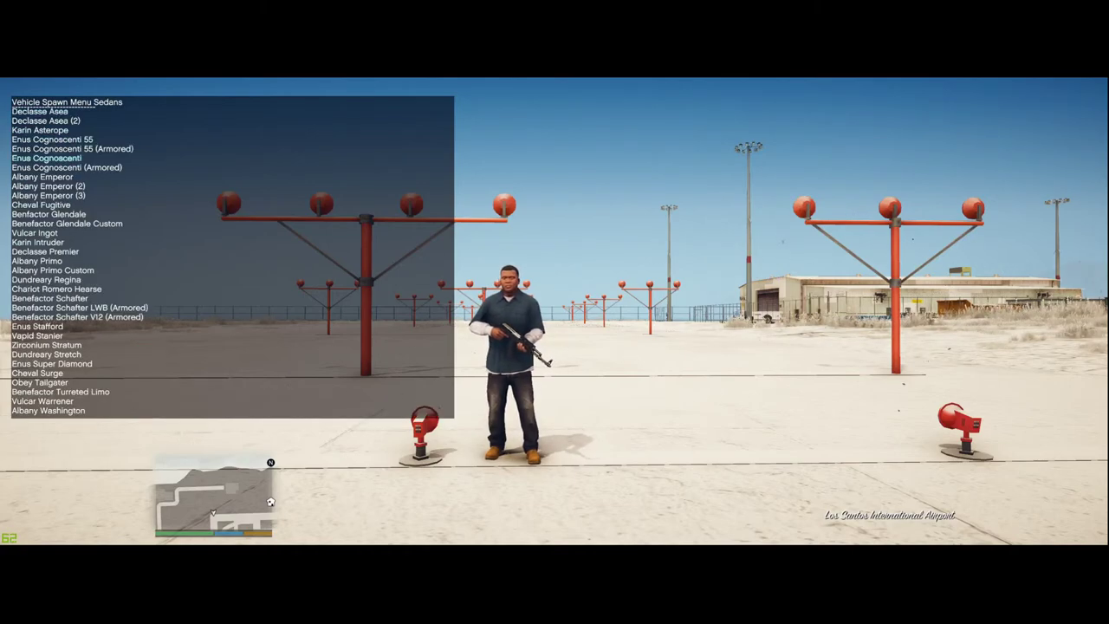
pyautogui.press('Down')
pyautogui.press('s')
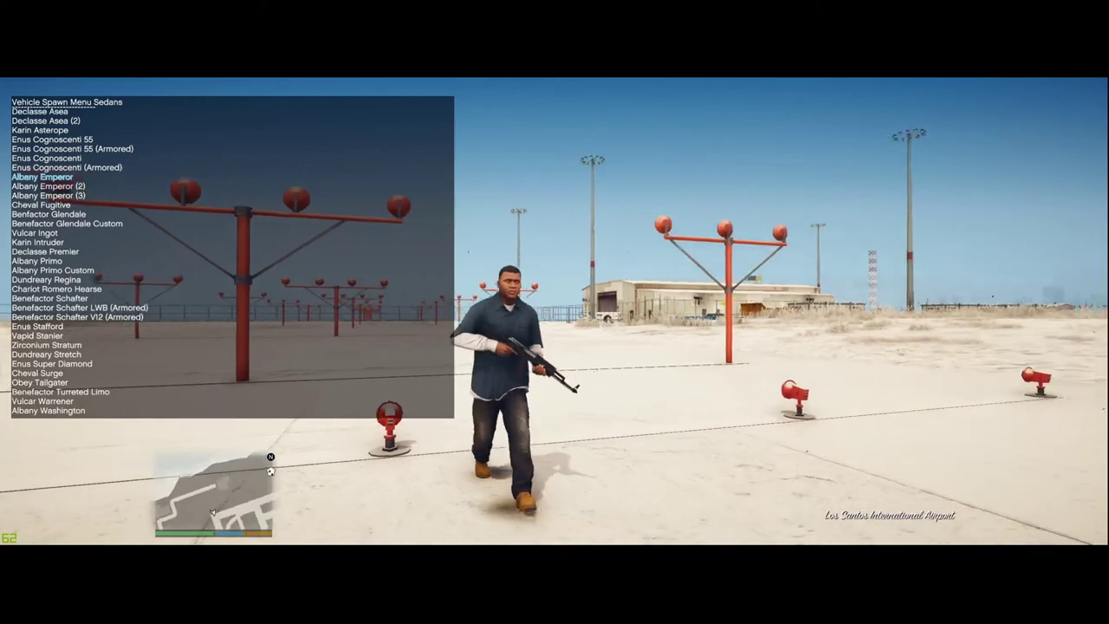
pyautogui.press('Tab')
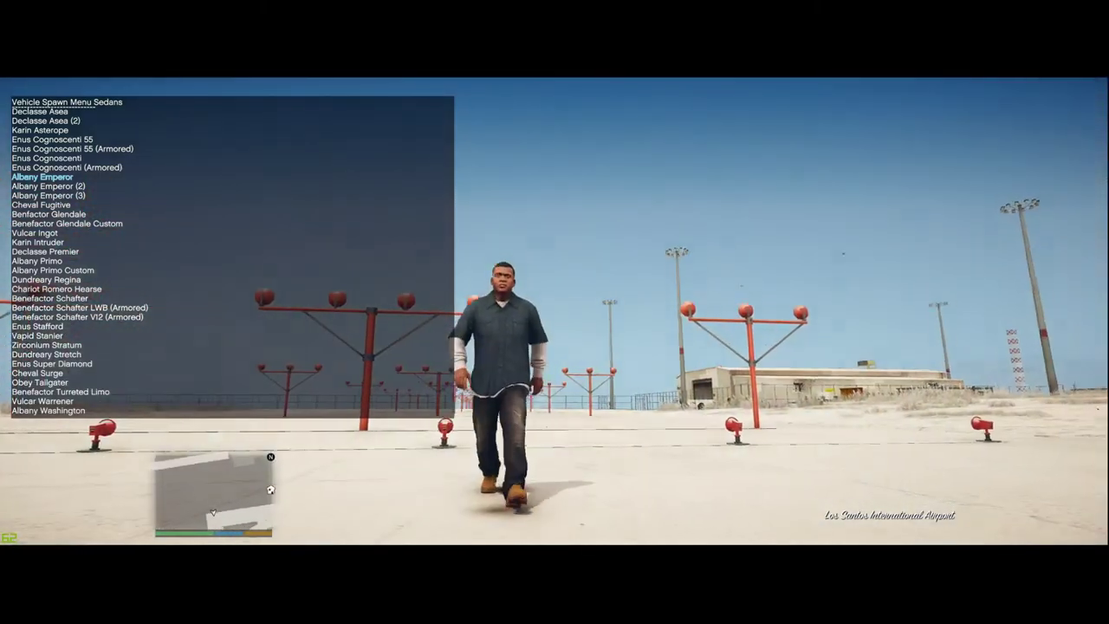
pyautogui.press('Return')
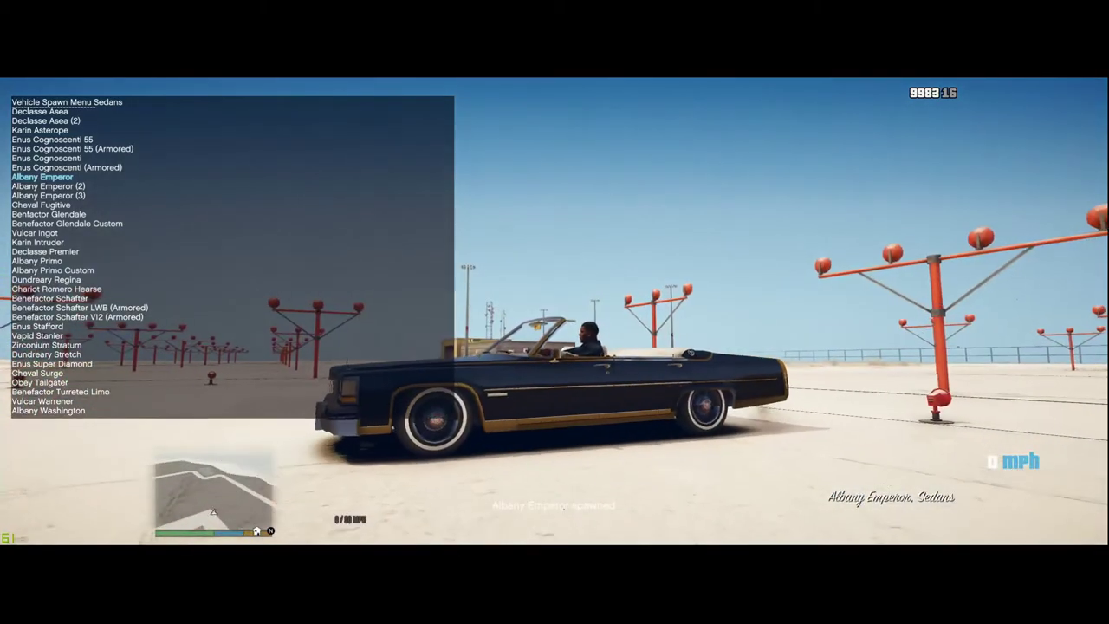
# - Test-drive the spawned Emperor, examine it from the front, sides and above, get out and leave the Sedans list
pyautogui.press('w')
pyautogui.press('d')
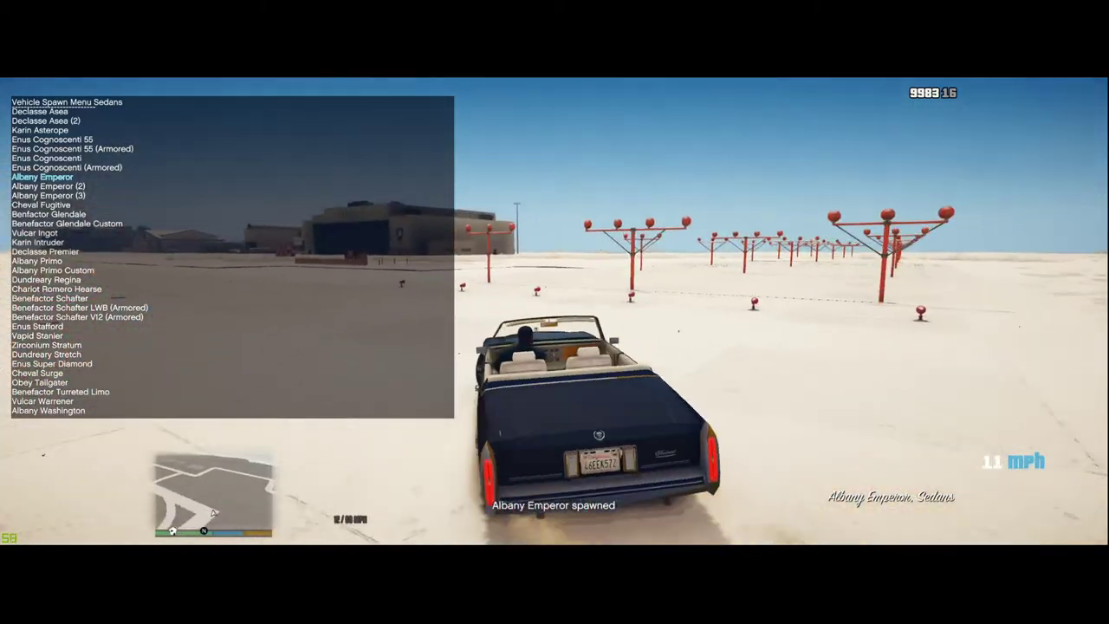
pyautogui.press('w')
pyautogui.press('a')
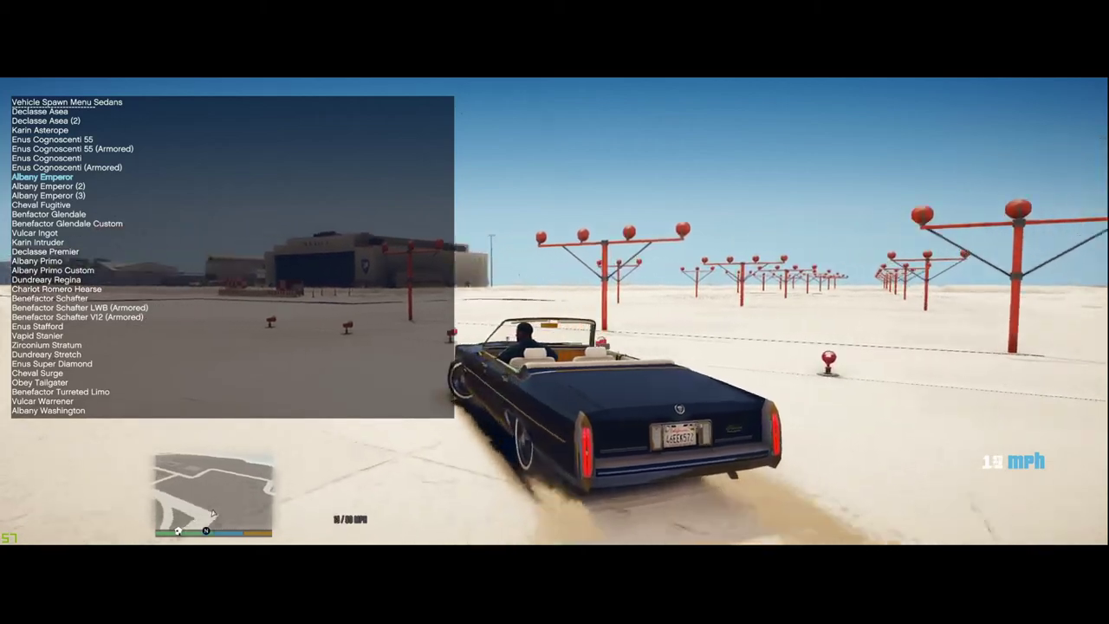
pyautogui.press('s')
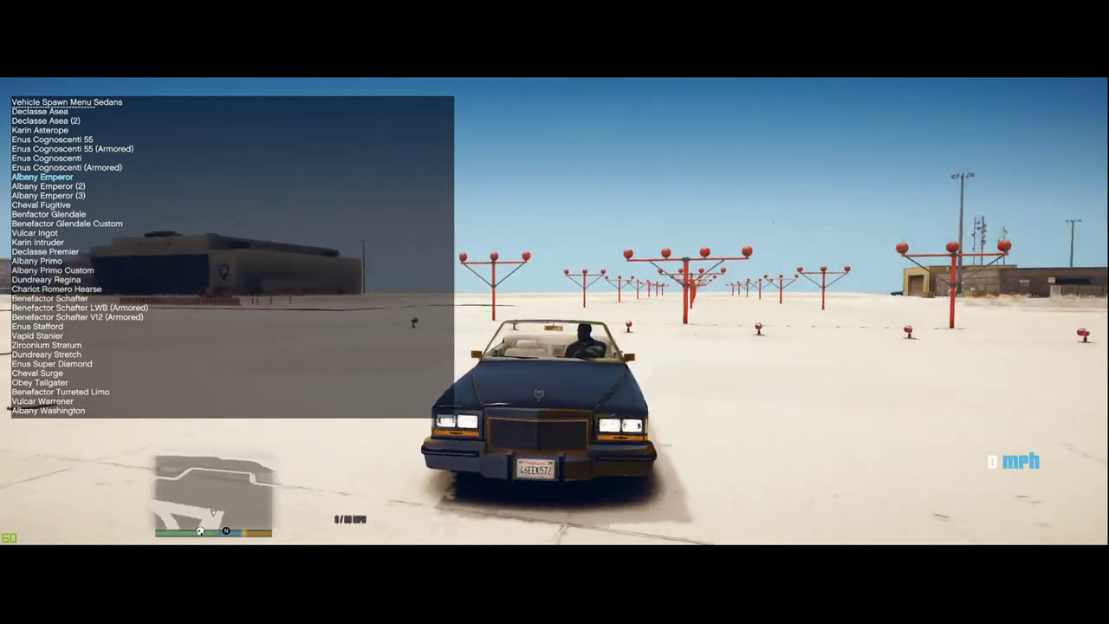
pyautogui.press('w')
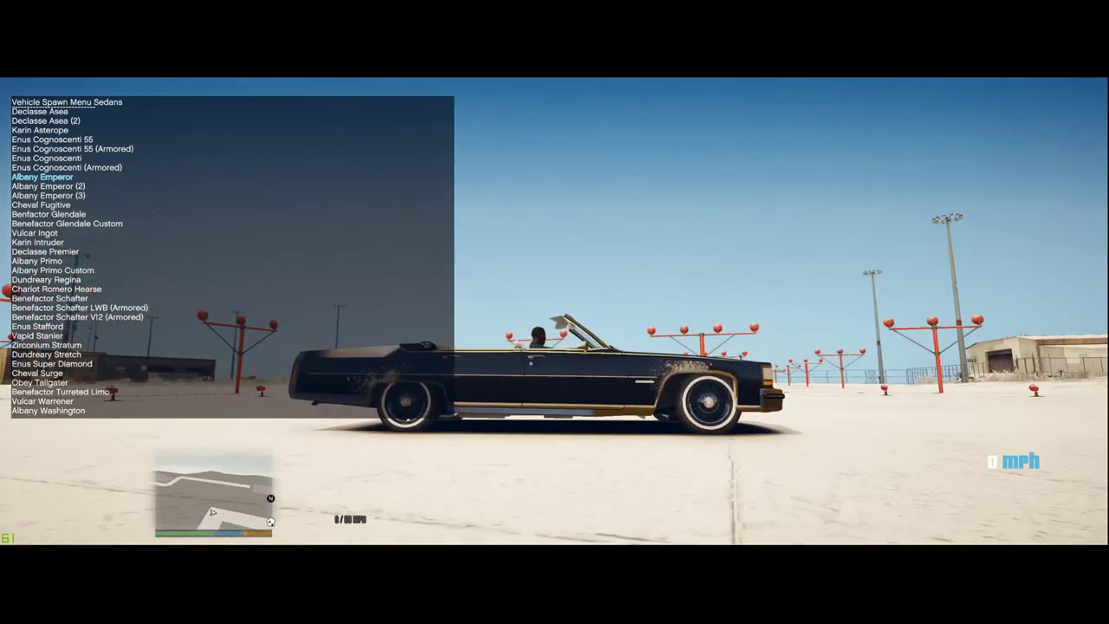
pyautogui.press('v')
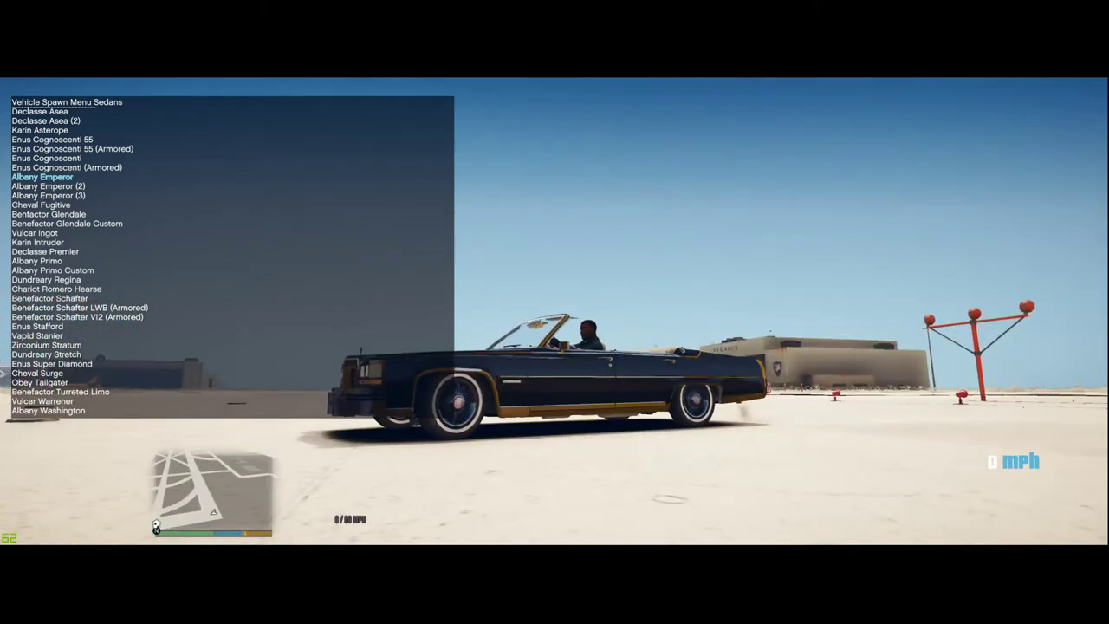
pyautogui.press('w')
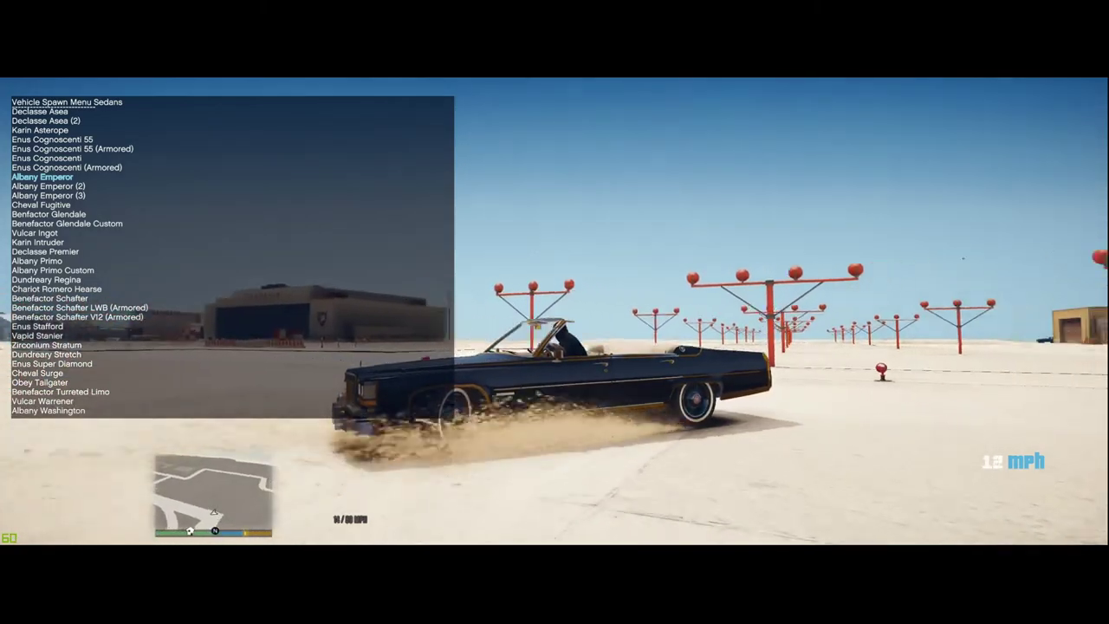
pyautogui.press('s')
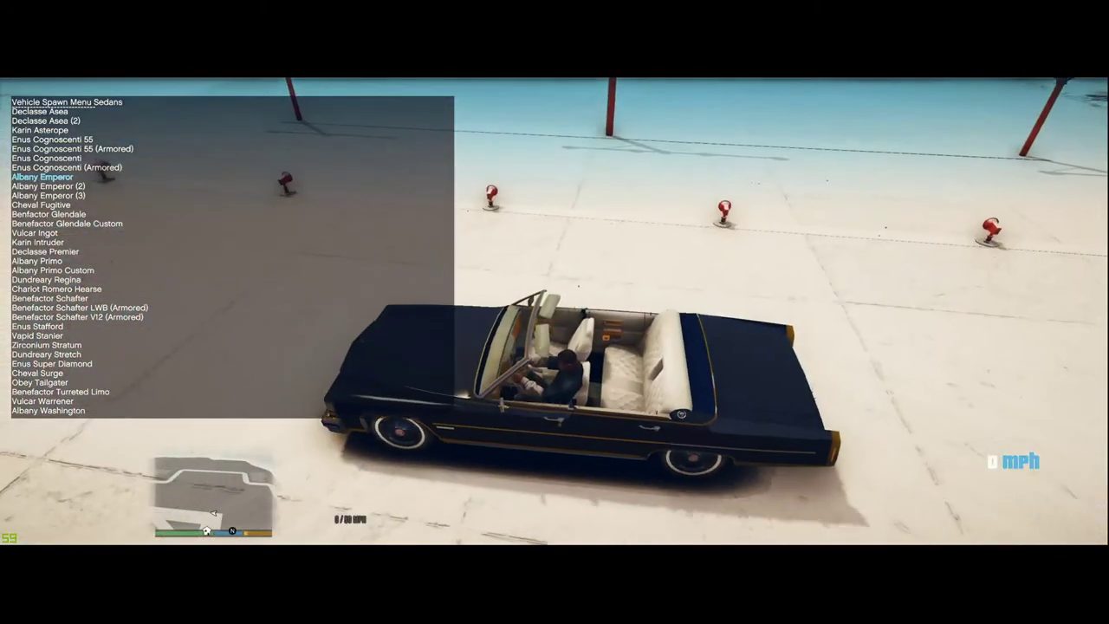
pyautogui.press('f')
pyautogui.press('BackSpace')
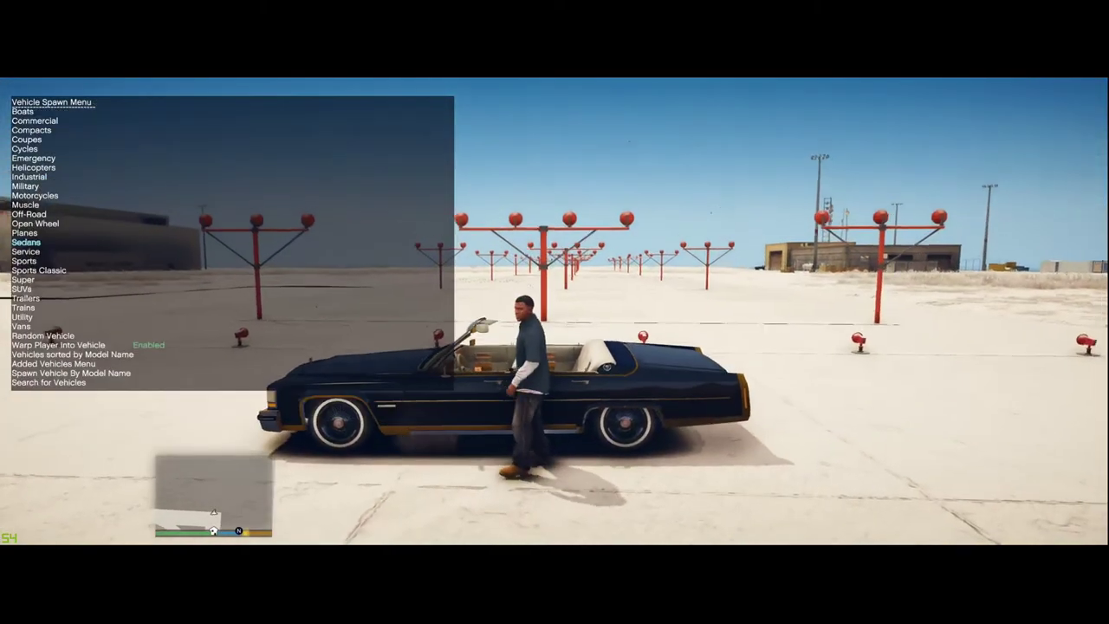
# - Close the trainer, back the character away from the car and roll the Emperor upside down in Menyoo's spooner mode
pyautogui.press('BackSpace')
pyautogui.press('BackSpace')
pyautogui.press('s')
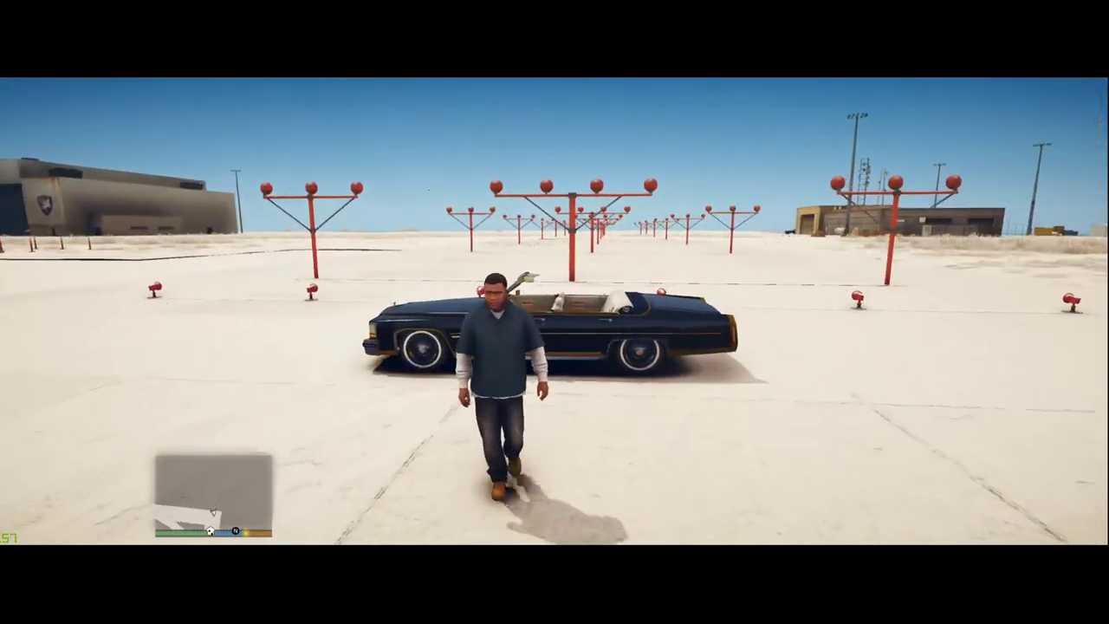
pyautogui.press('F8')
pyautogui.press('F8')
pyautogui.press('F9')
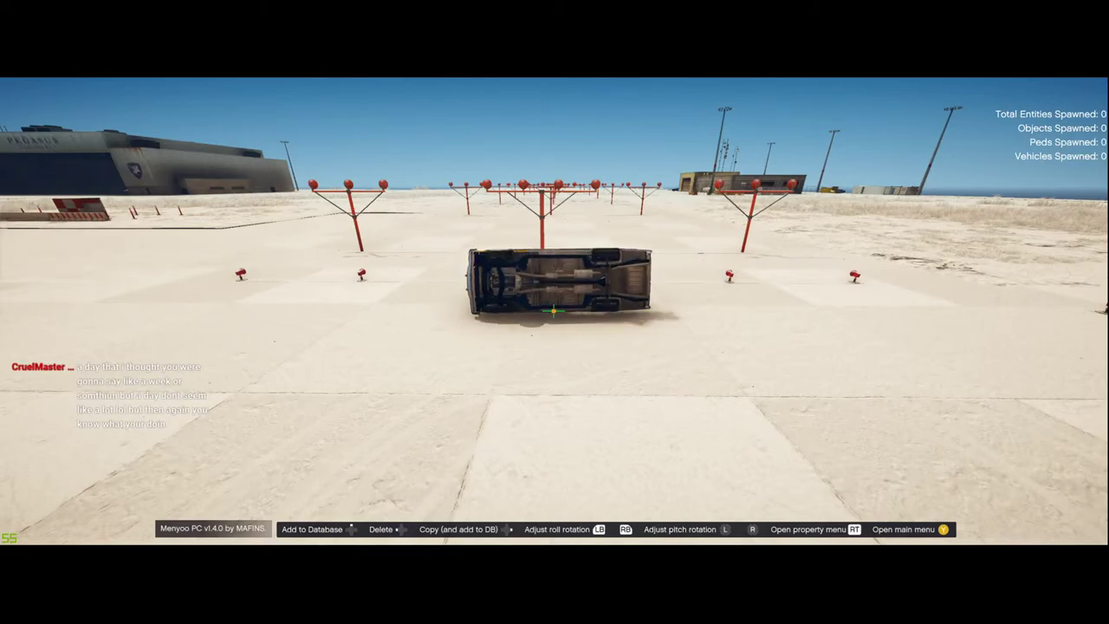
pyautogui.press('s')
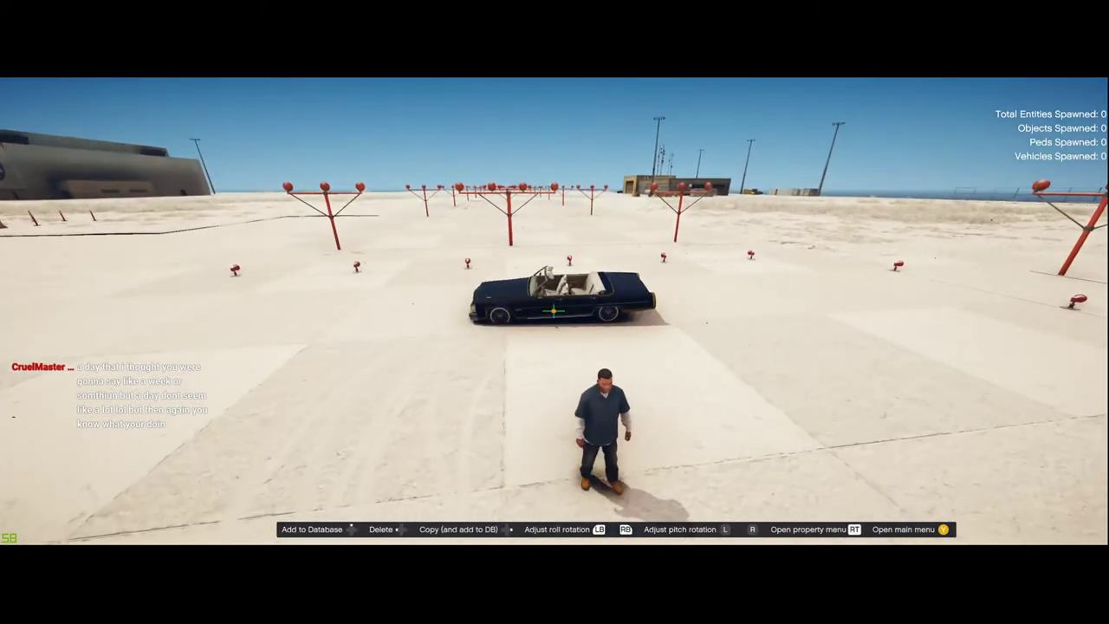
pyautogui.keyDown('alt'); pyautogui.scroll(-3, 555, 310); pyautogui.keyUp('alt')
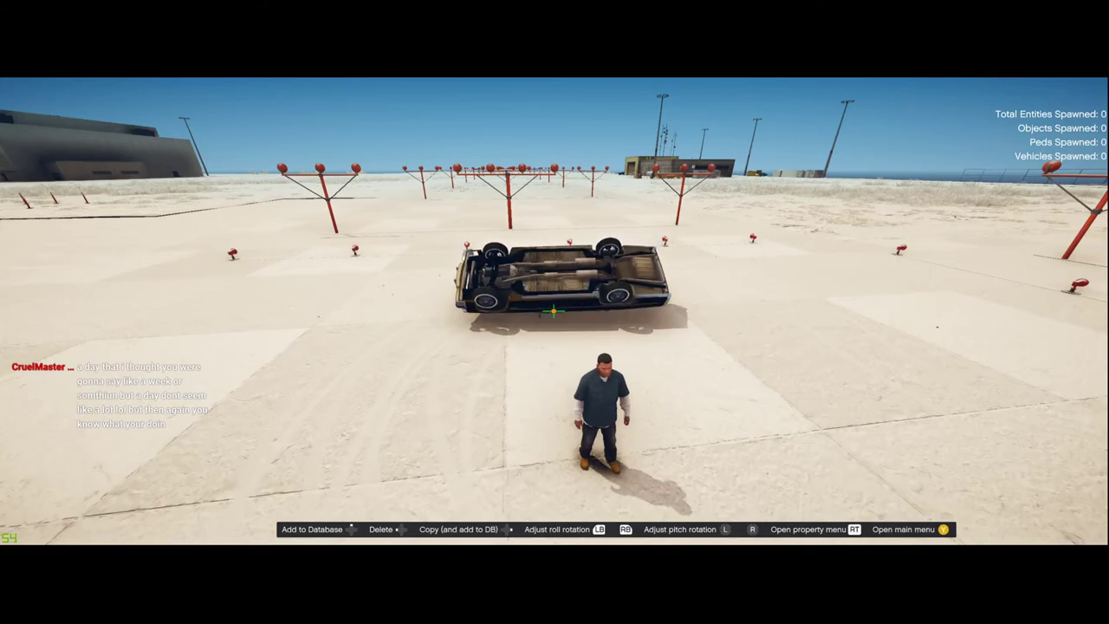
pyautogui.moveTo(554, 310); pyautogui.dragTo(554, 310, button='right')
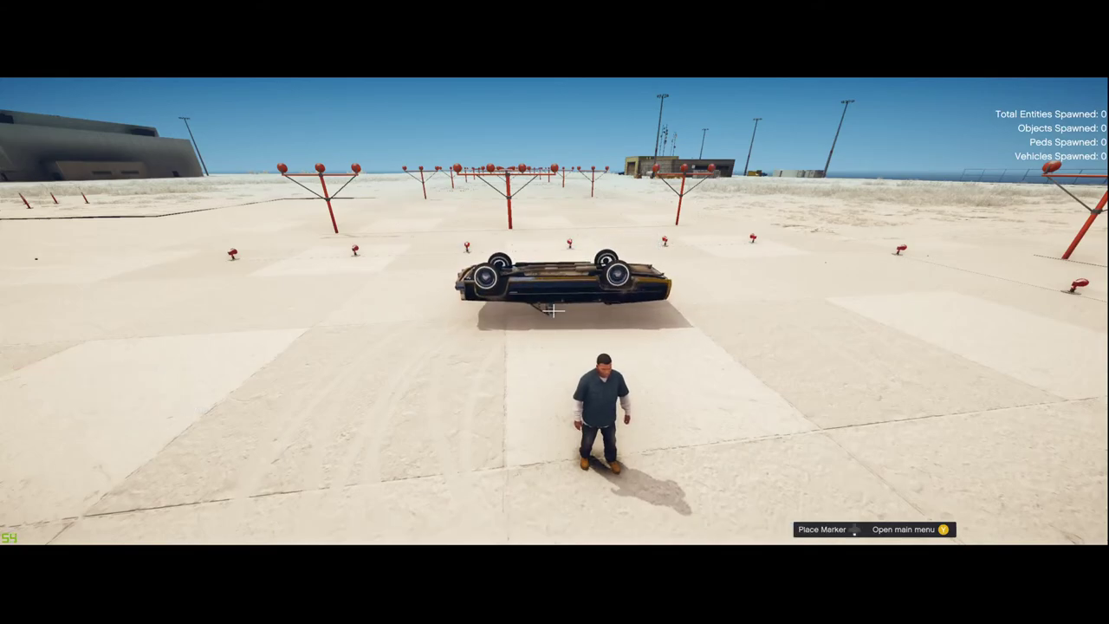
# - Examine the overturned Emperor's underside from above in spooner mode, from several angles
pyautogui.press('w')
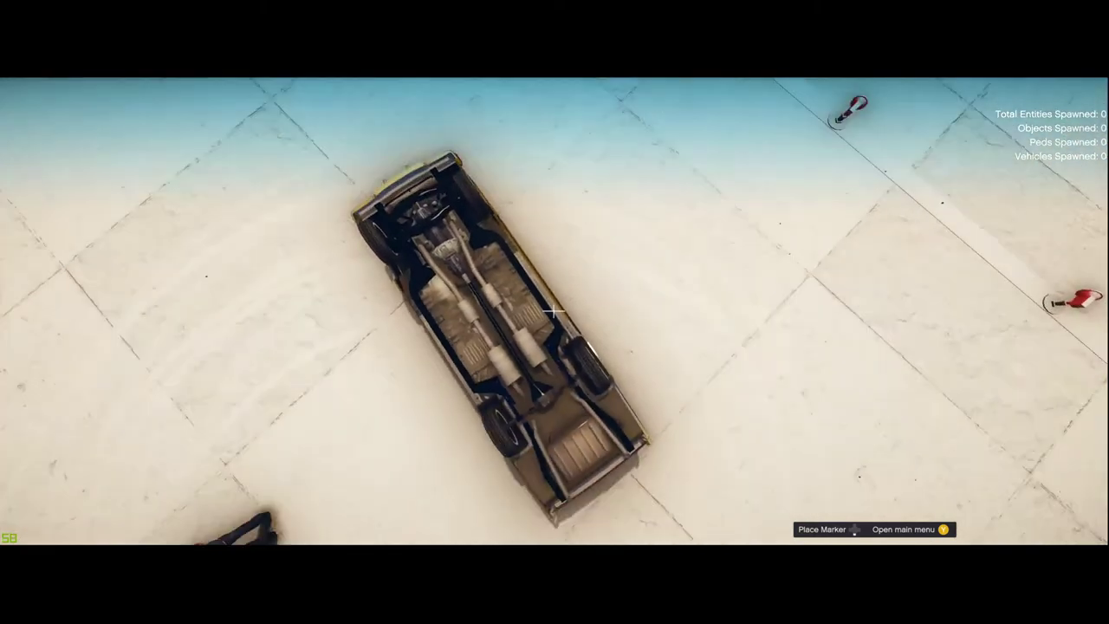
pyautogui.moveTo(554, 311)
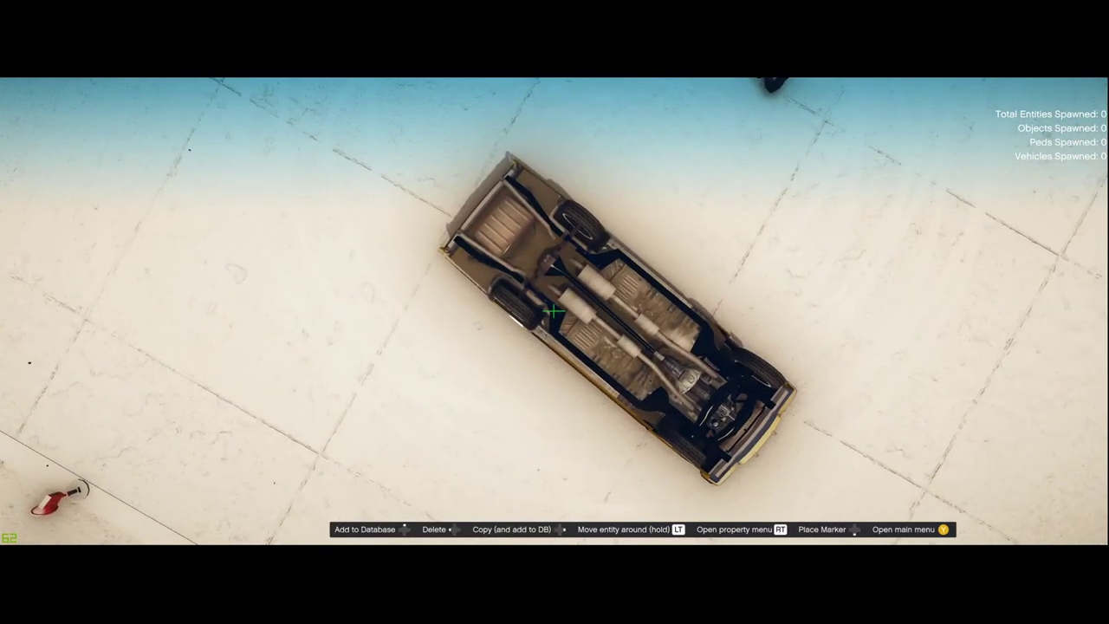
pyautogui.press('s')
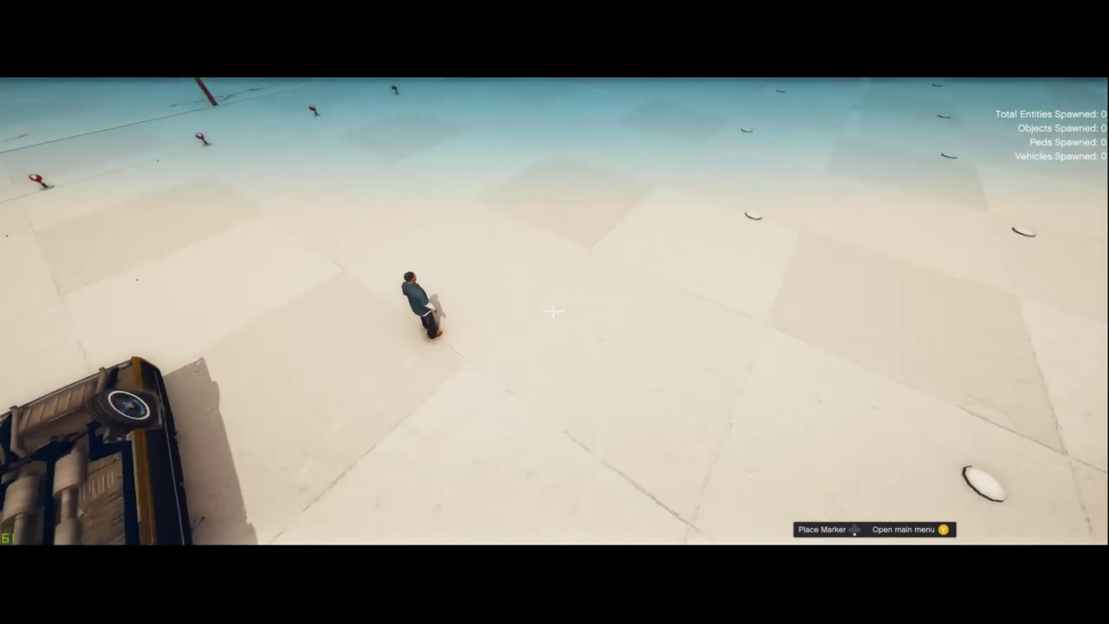
pyautogui.press('w')
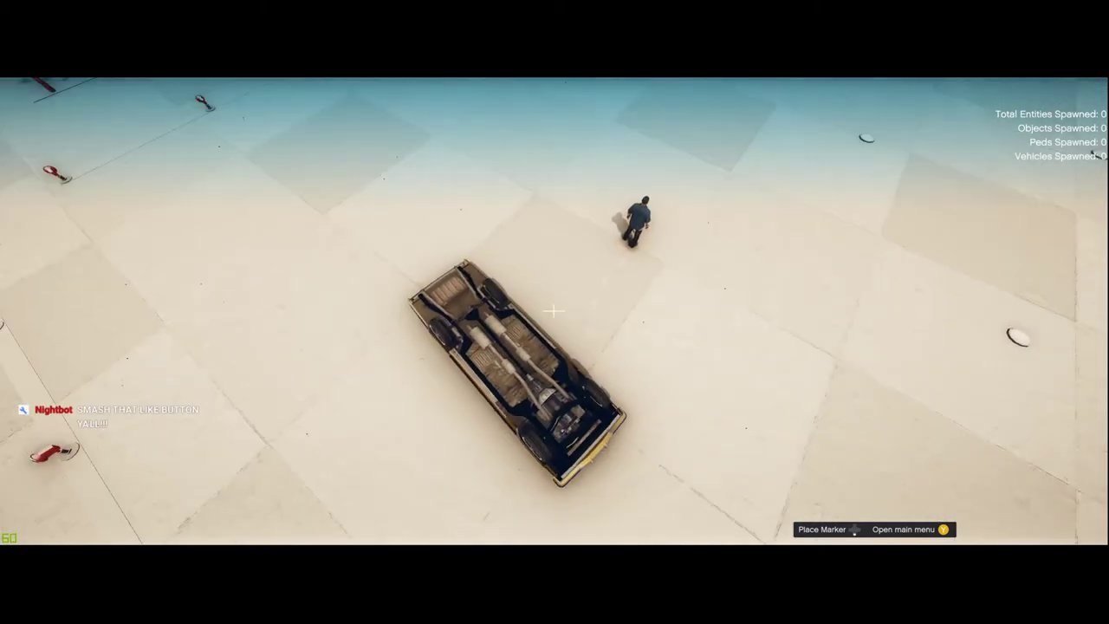
# - Leave spooner mode for the free camera and inspect the overturned car's front bumper, front wheels and axle area up close
pyautogui.press('F7')
pyautogui.press('F8')
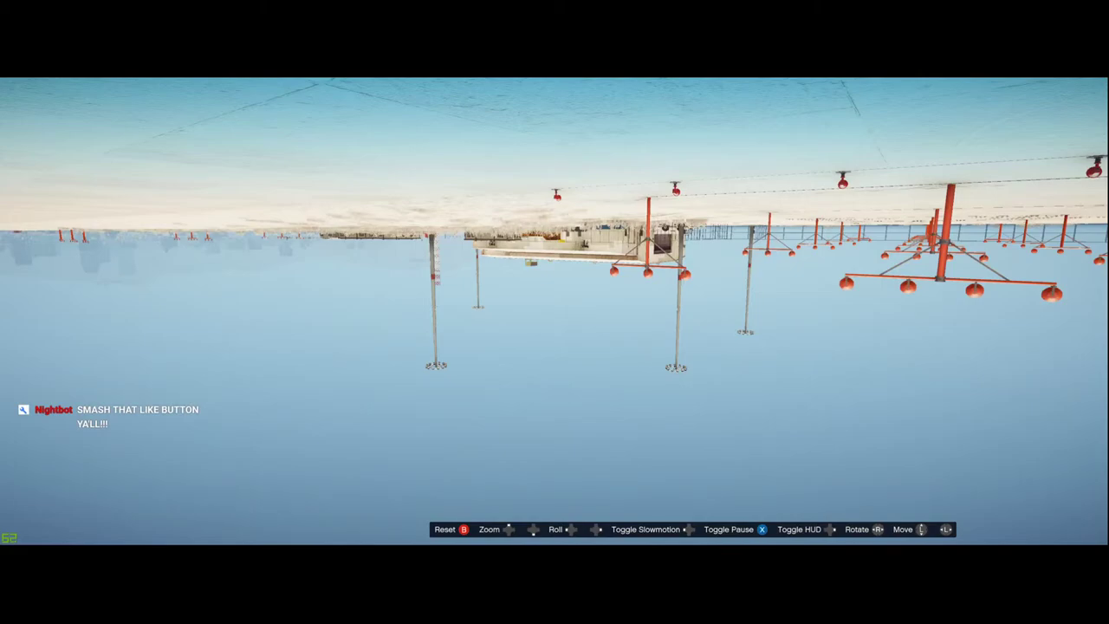
pyautogui.press('F8')
pyautogui.press('F8')
pyautogui.press('w')
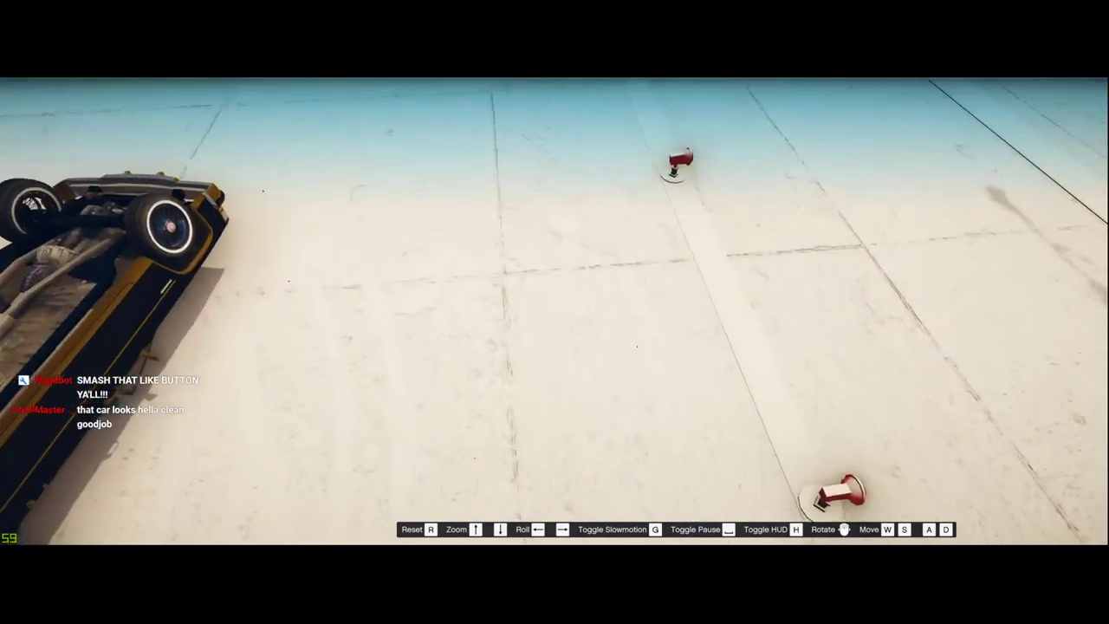
pyautogui.press('s')
pyautogui.press('w')
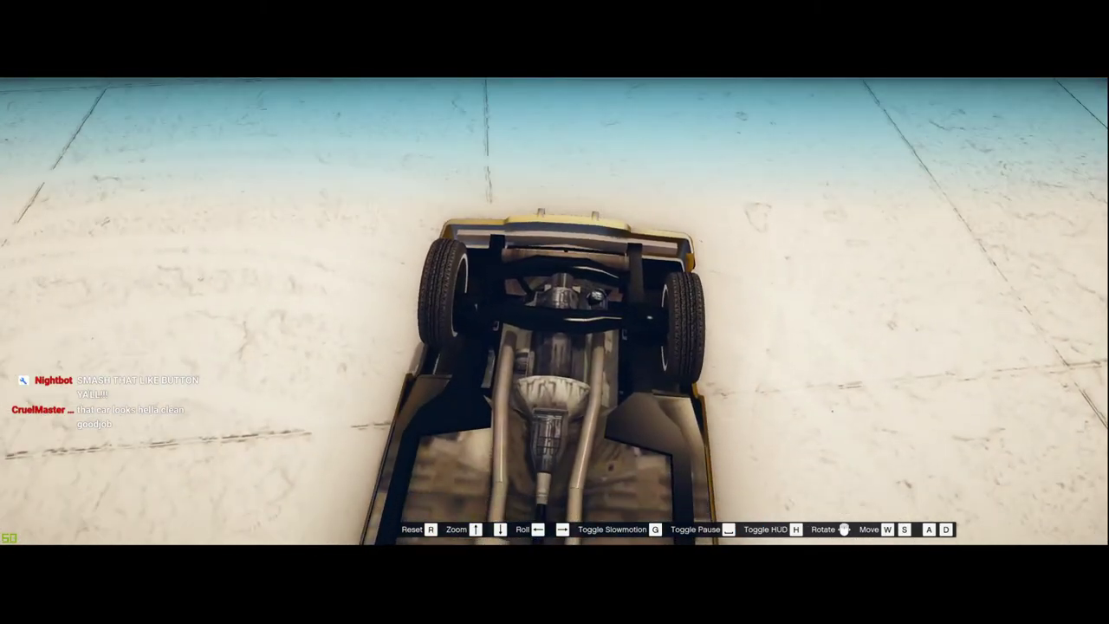
pyautogui.press('w')
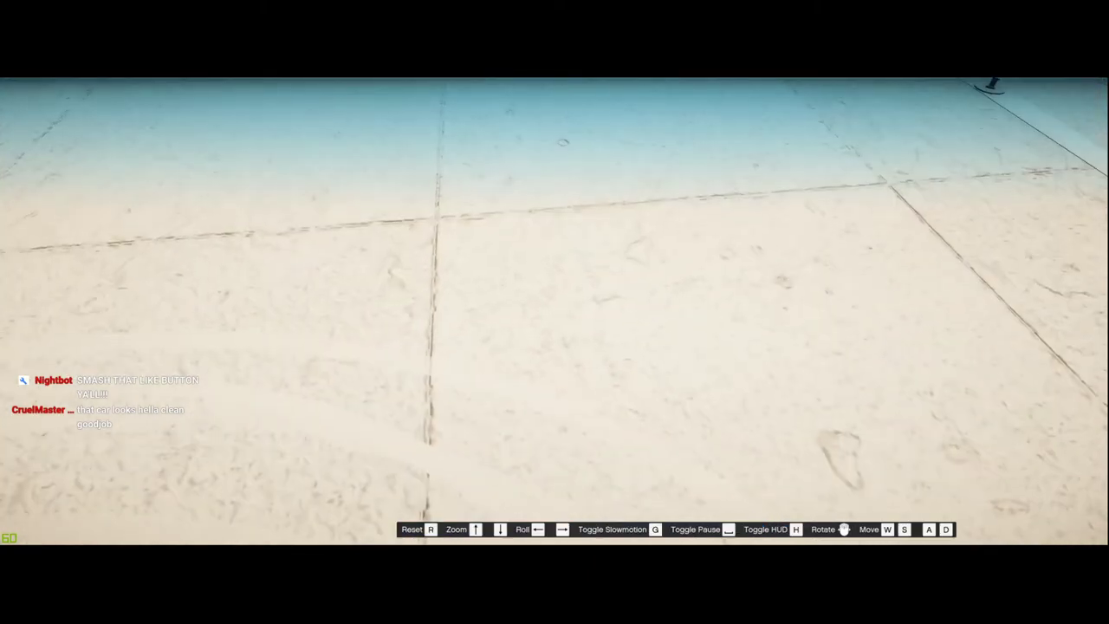
pyautogui.press('w')
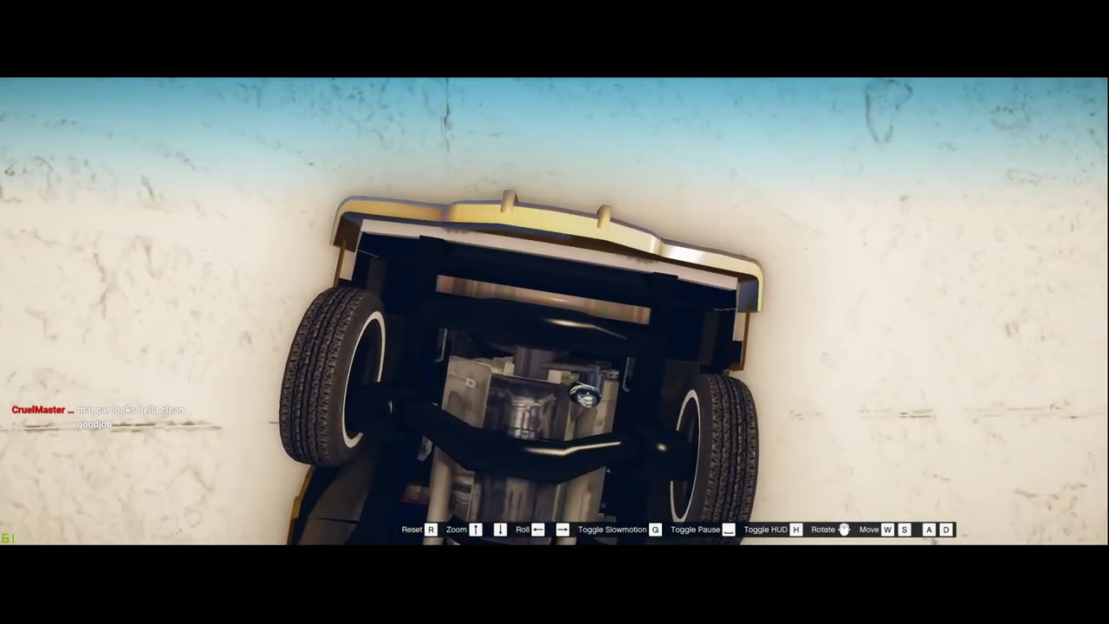
pyautogui.press('a')
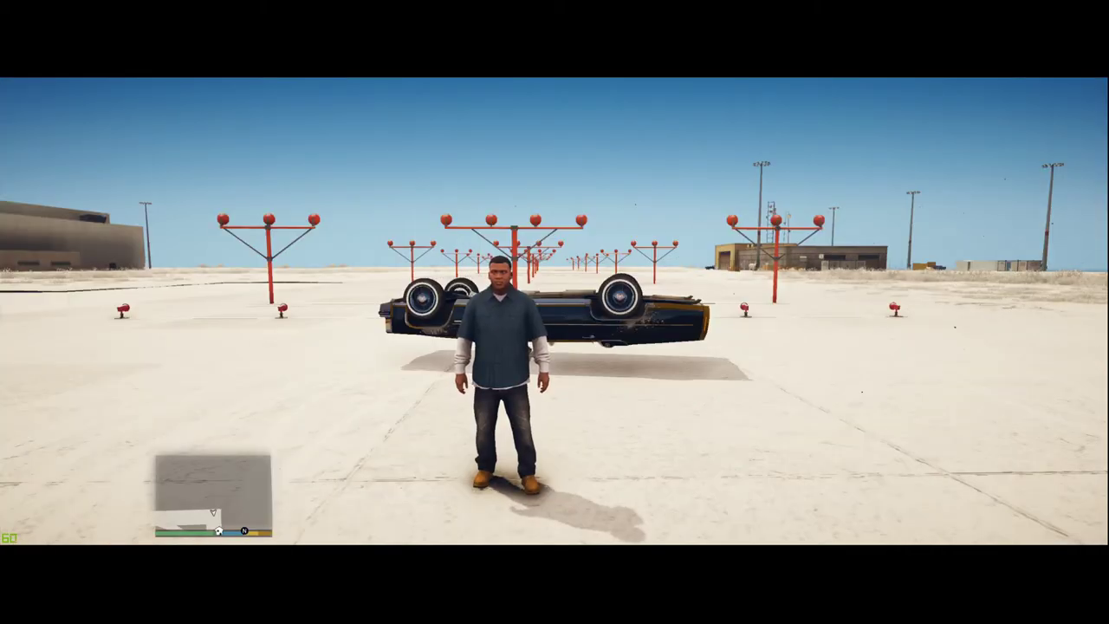
# - Exit Grand Theft Auto V to the desktop through its pause menu
pyautogui.press('Escape')
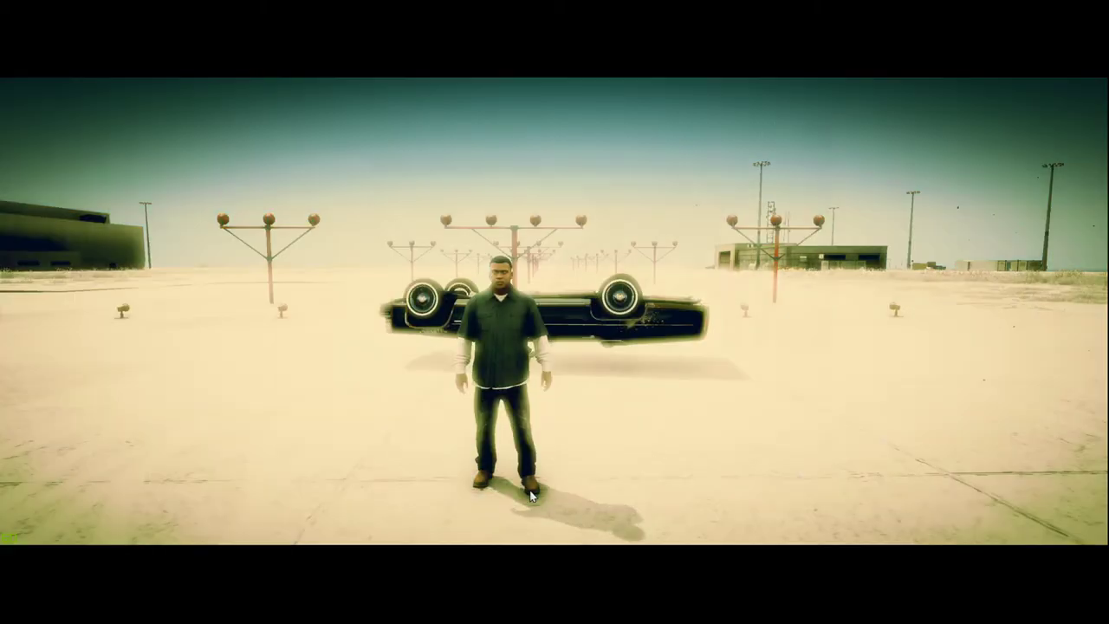
pyautogui.press('e')
pyautogui.press('e')
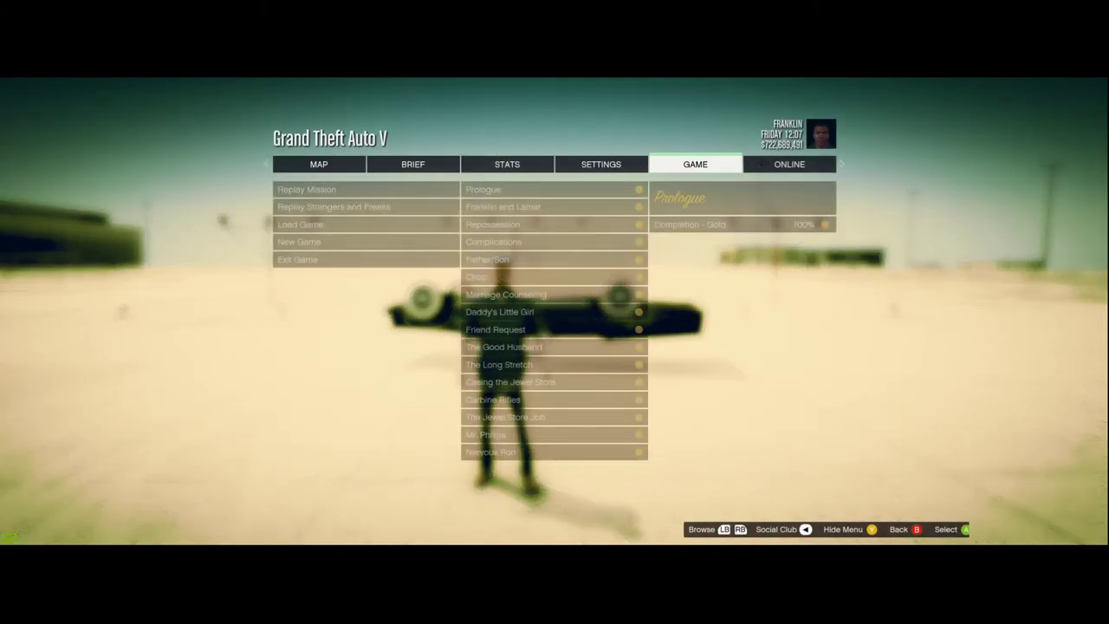
pyautogui.press('Return')
pyautogui.press('Up')
pyautogui.press('Return')
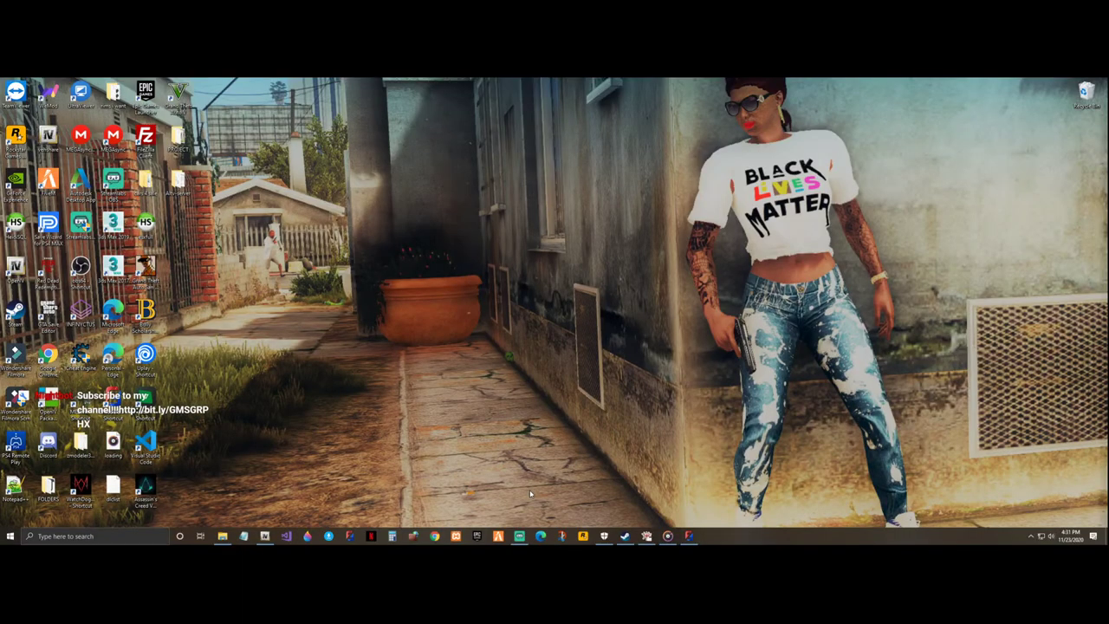
# - Switch to ZModeler and examine the convertible emperor_hi model from the side, including its front wheel
pyautogui.click(689, 536)
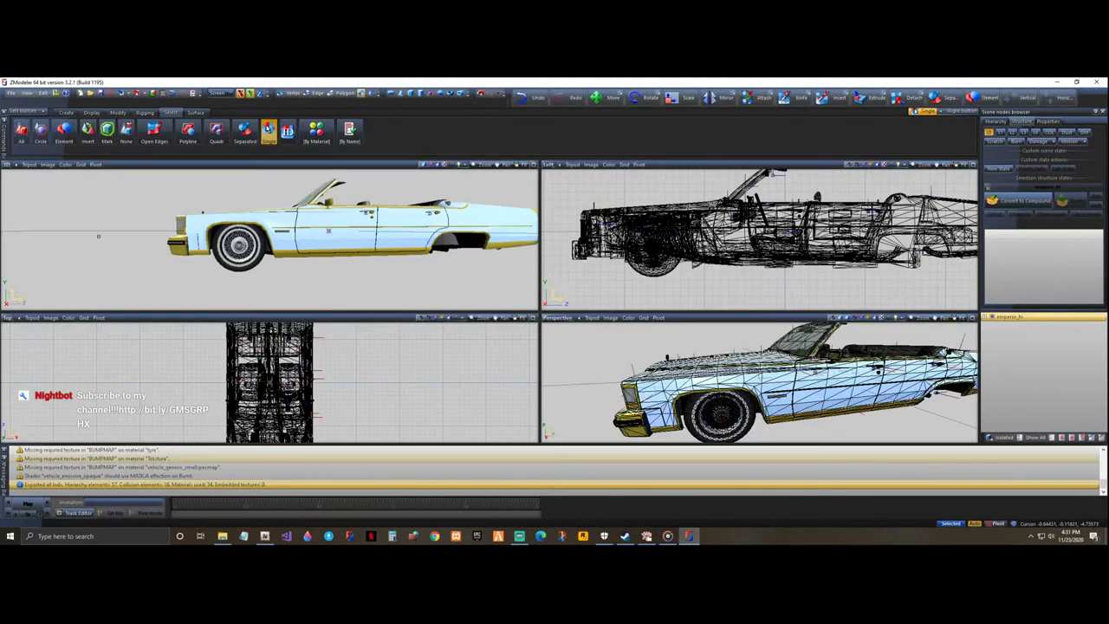
pyautogui.scroll(-3, 99, 235)
pyautogui.scroll(-2, 614, 240)
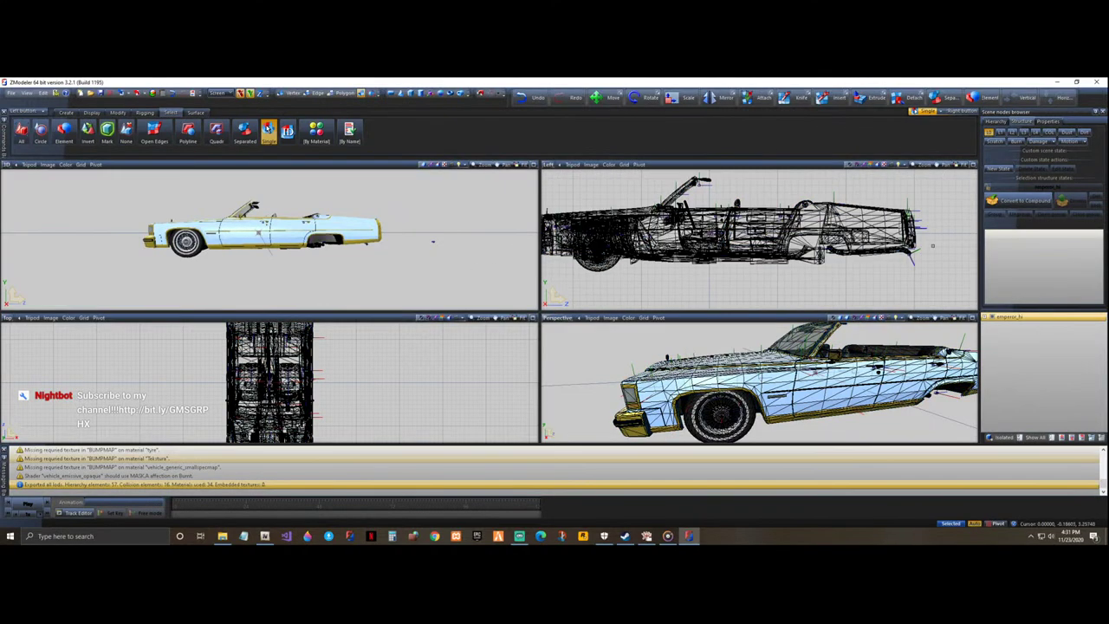
pyautogui.scroll(-1, 953, 241)
pyautogui.click(631, 245)
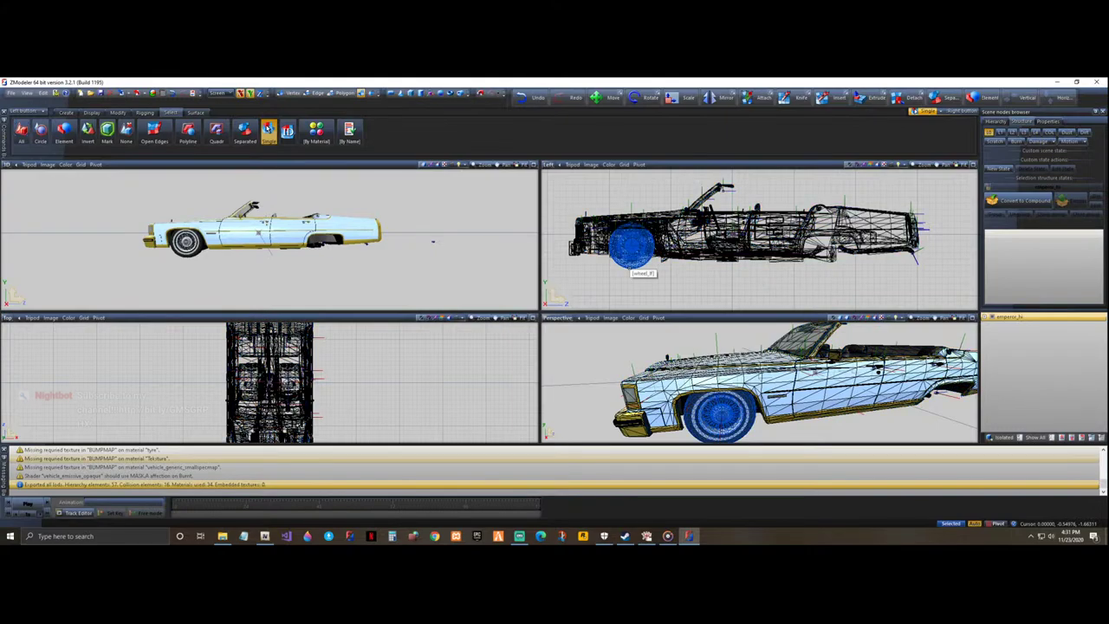
pyautogui.click(1026, 336)
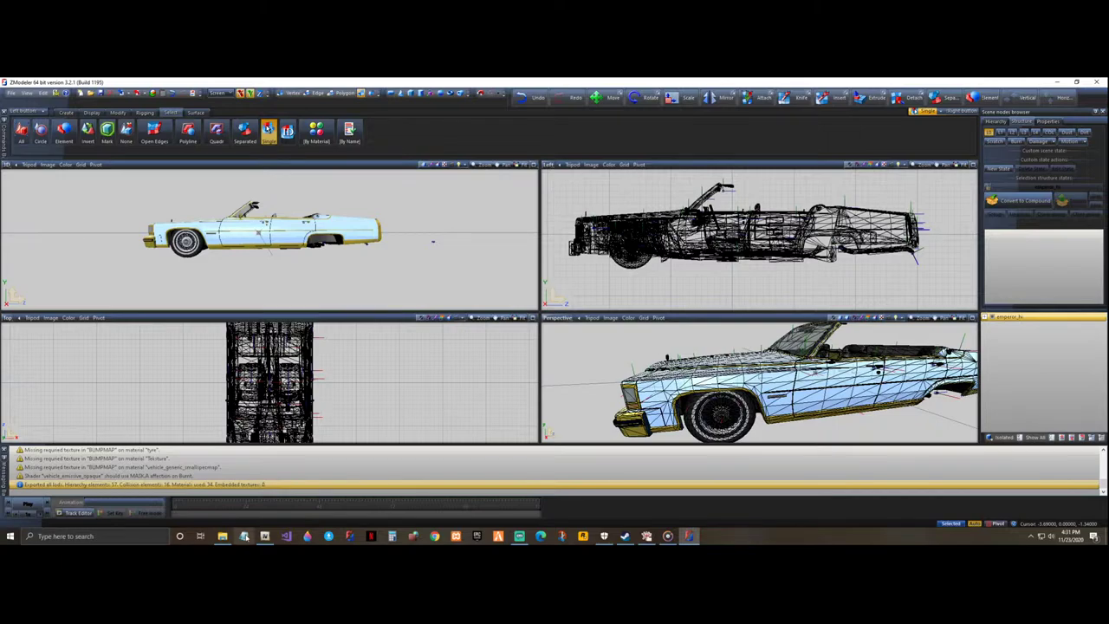
# - Bring up the UNLOCKED folder, close ZModeler and select the emperor YFT file
pyautogui.click(222, 536)
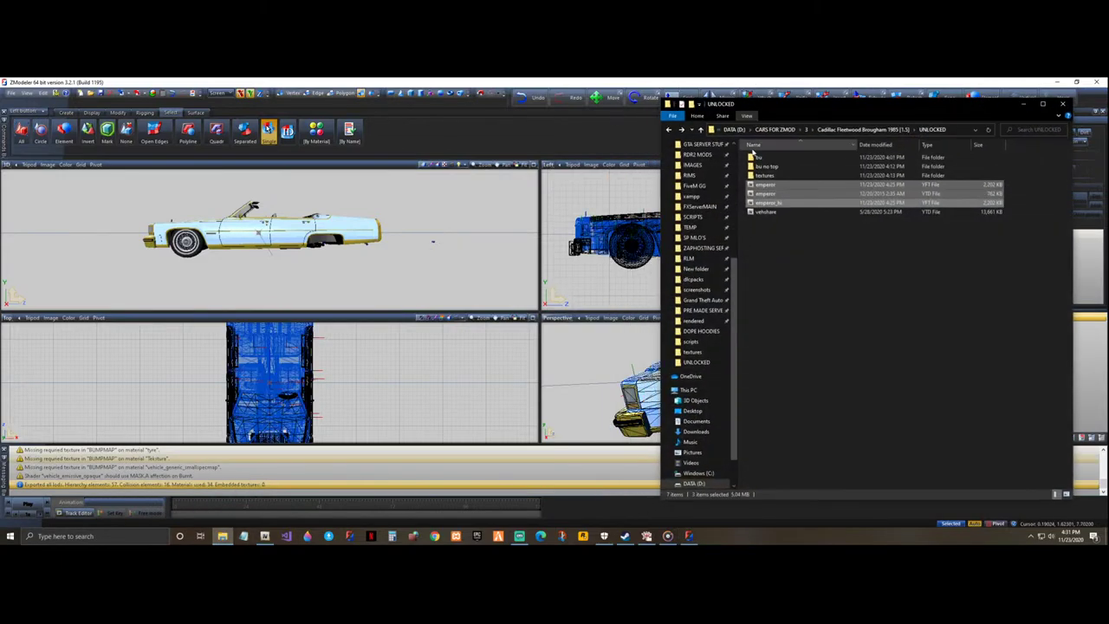
pyautogui.rightClick(776, 190)
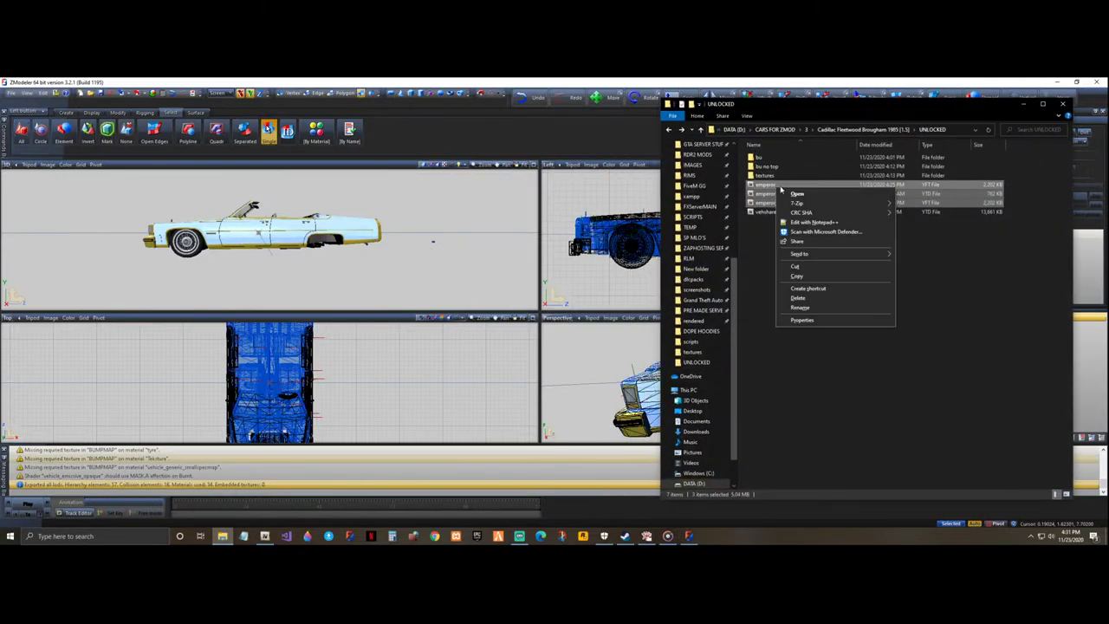
pyautogui.click(997, 295)
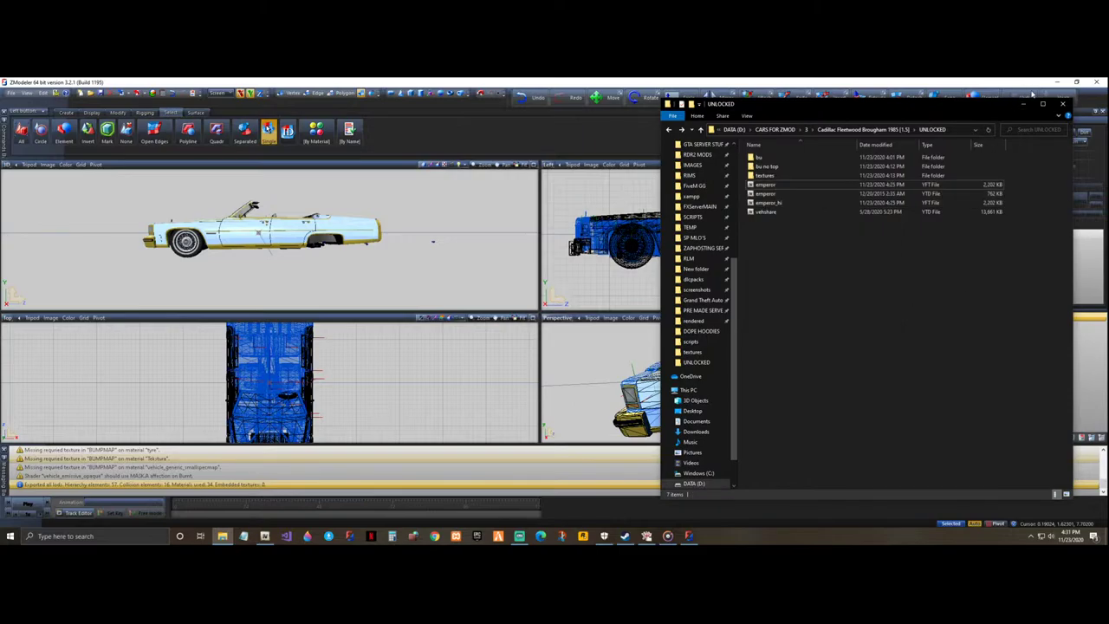
pyautogui.click(1022, 104)
pyautogui.click(570, 333)
pyautogui.click(786, 186)
pyautogui.keyDown('ctrl'); pyautogui.click(778, 195); pyautogui.keyUp('ctrl')
pyautogui.keyDown('ctrl'); pyautogui.click(777, 202); pyautogui.keyUp('ctrl')
pyautogui.rightClick(779, 202)
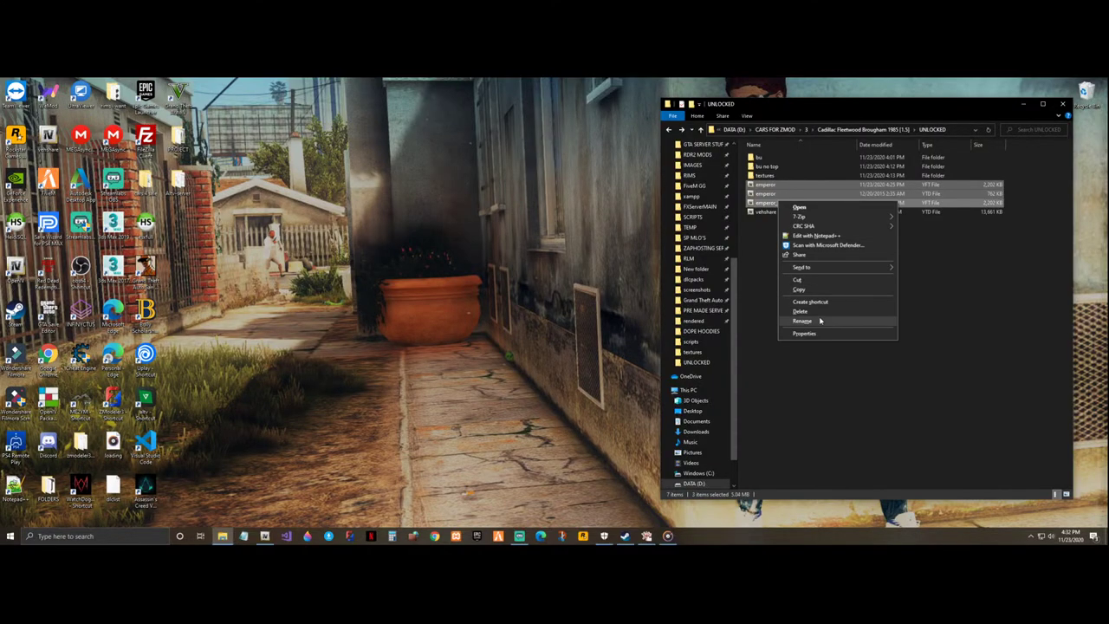
pyautogui.click(779, 186)
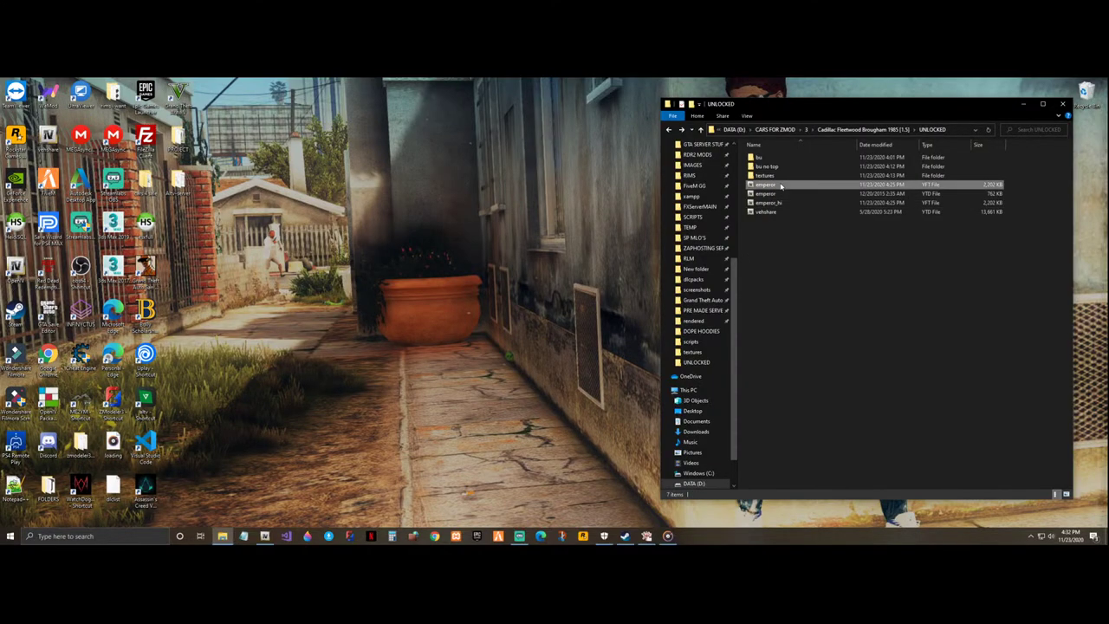
# - Switch to OpenIV and copy emperor.ytd from the vehicle archive inside the replace pack's dlc.rpf to the UNLOCKED folder, then minimize OpenIV
pyautogui.click(264, 535)
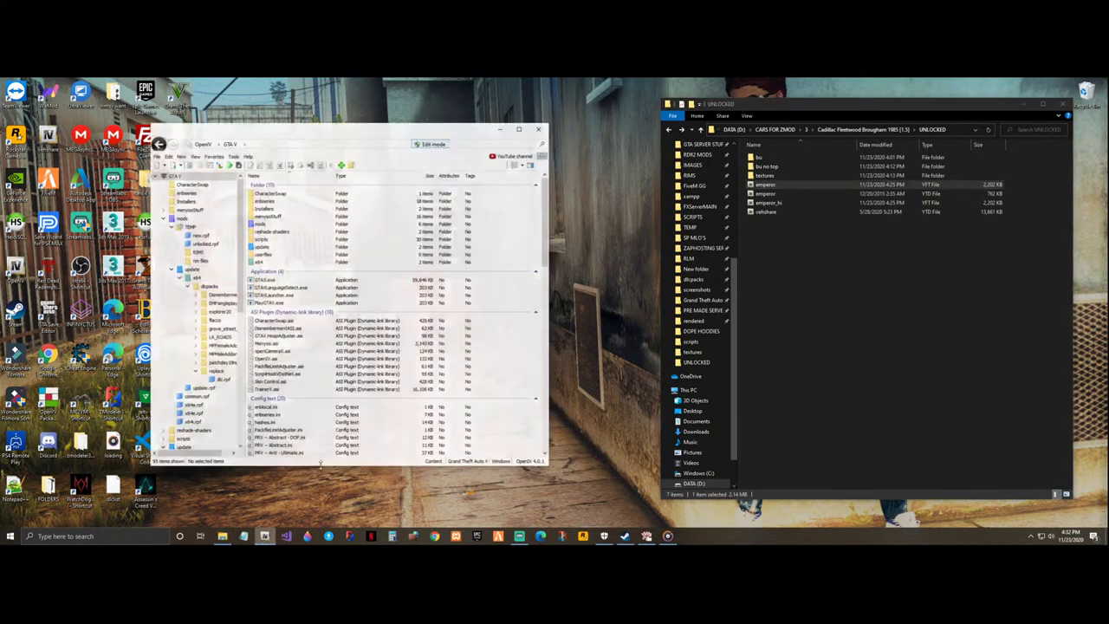
pyautogui.click(221, 374)
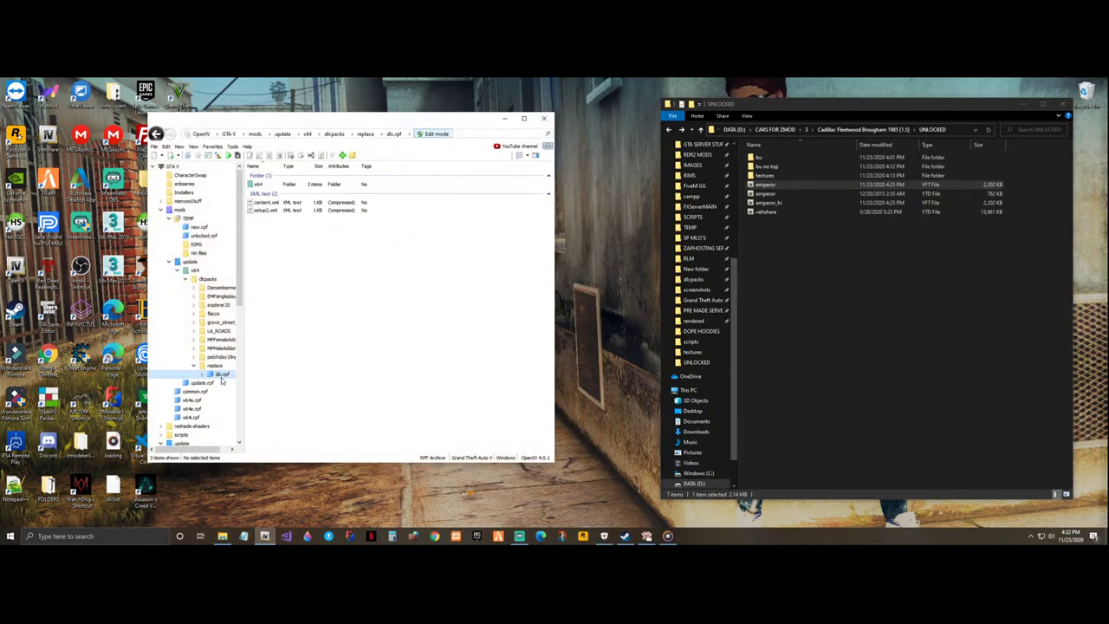
pyautogui.doubleClick(276, 185)
pyautogui.doubleClick(279, 184)
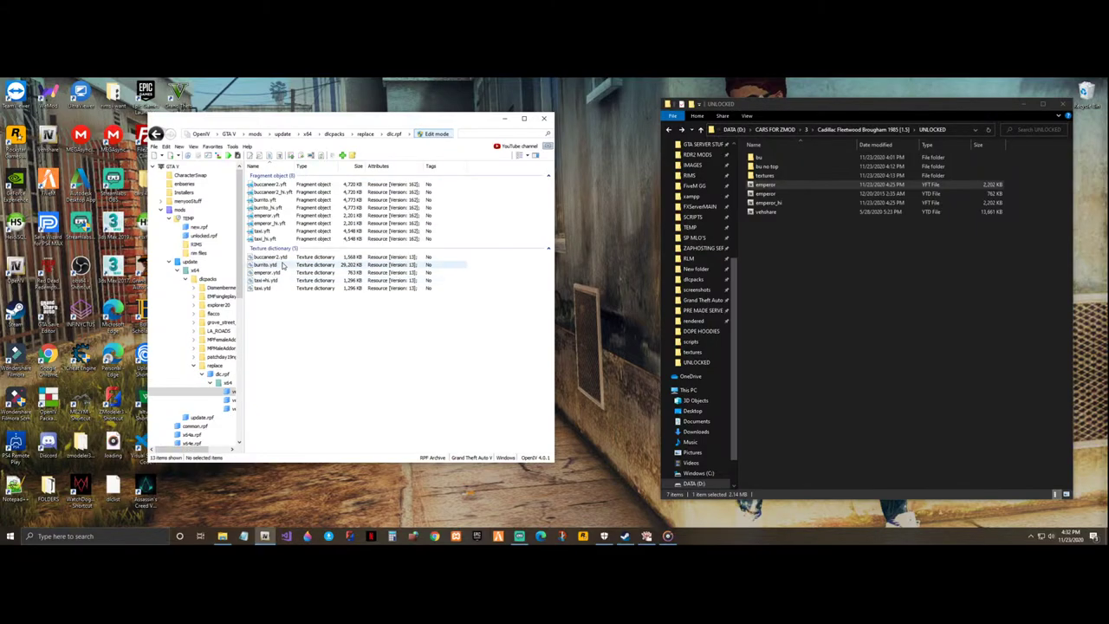
pyautogui.click(283, 272)
pyautogui.moveTo(282, 275); pyautogui.dragTo(849, 293)
pyautogui.click(500, 260)
pyautogui.click(504, 119)
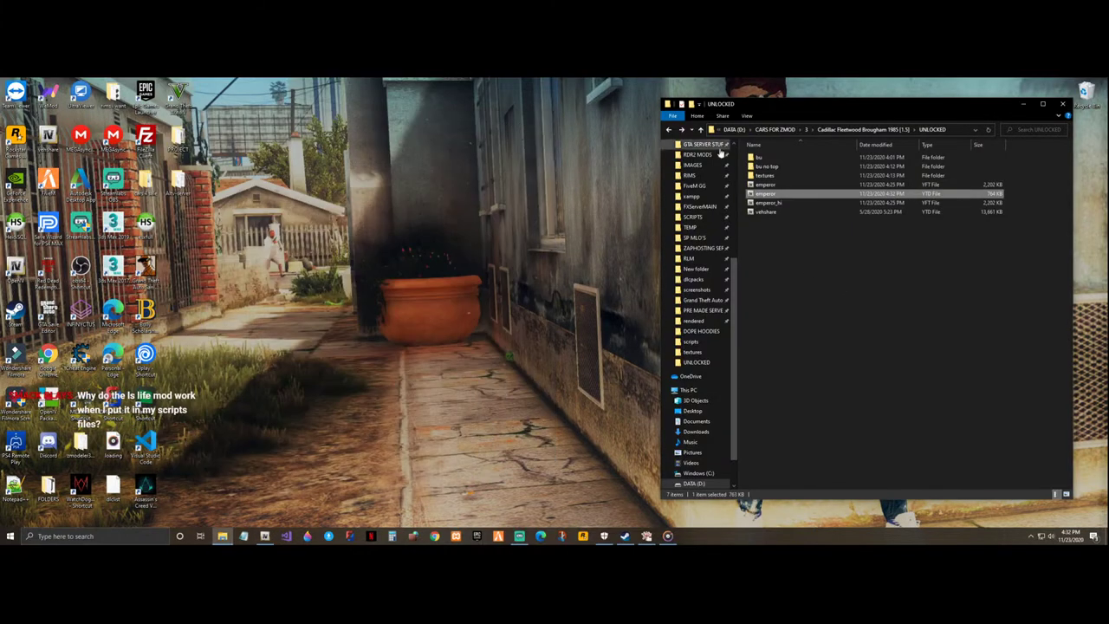
# - Replace the emperor and emperor_hi YFT files in the UNLOCKED folder with the copies from the bu no top folder
pyautogui.click(783, 184)
pyautogui.keyDown('ctrl'); pyautogui.click(780, 203); pyautogui.keyUp('ctrl')
pyautogui.rightClick(779, 202)
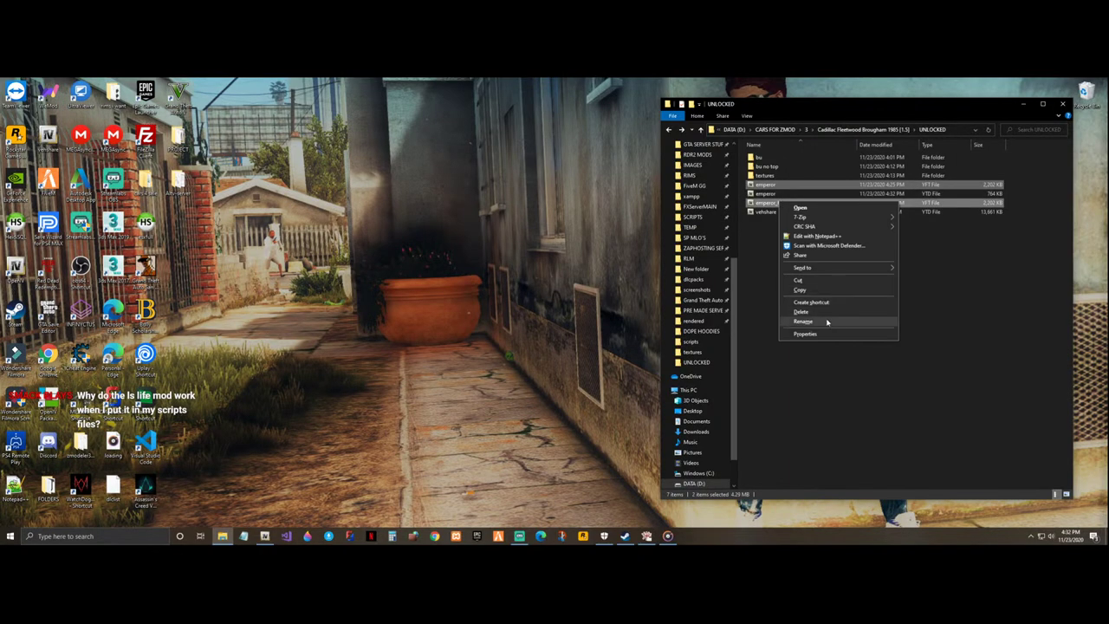
pyautogui.click(824, 317)
pyautogui.doubleClick(779, 165)
pyautogui.hotkey('ctrl', 'a')
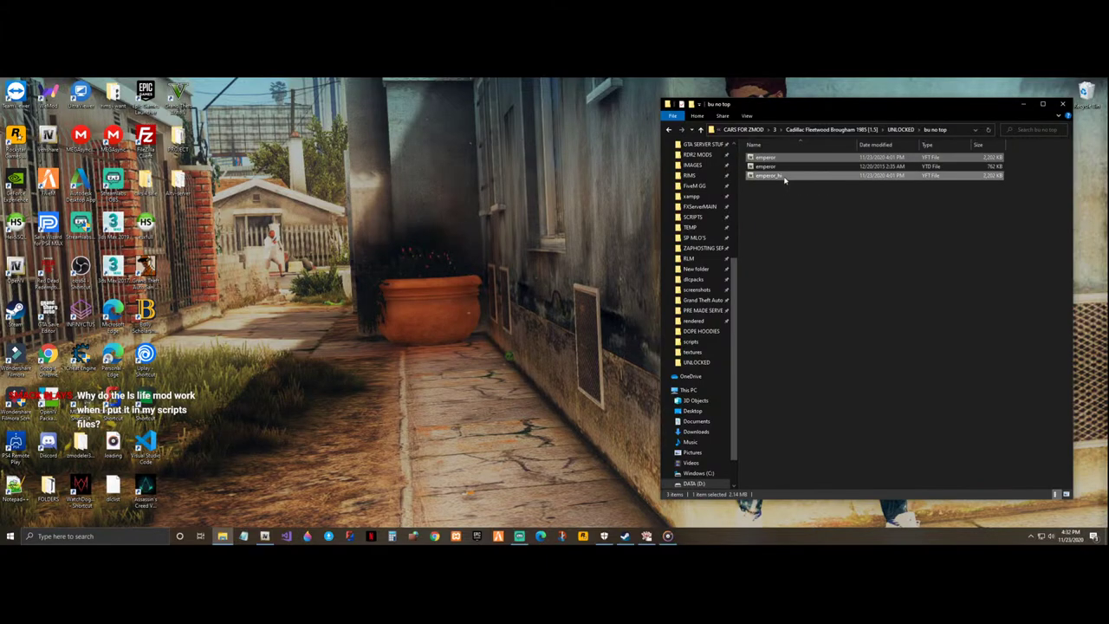
pyautogui.rightClick(783, 176)
pyautogui.click(821, 271)
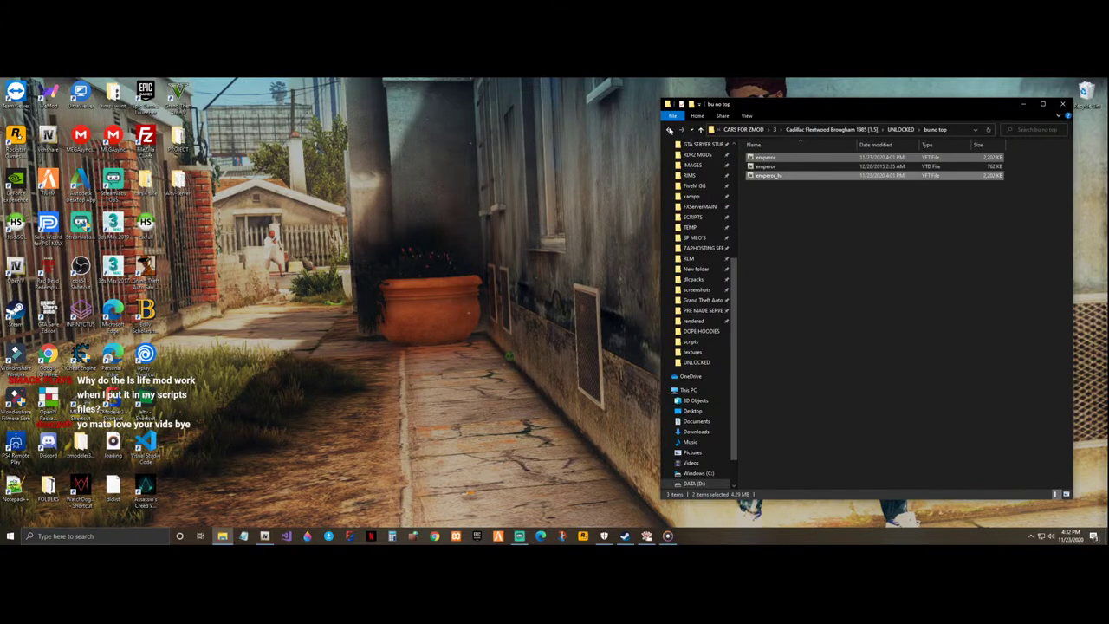
pyautogui.hotkey('alt', 'Left')
pyautogui.hotkey('ctrl', 'v')
pyautogui.click(819, 275)
pyautogui.rightClick(820, 261)
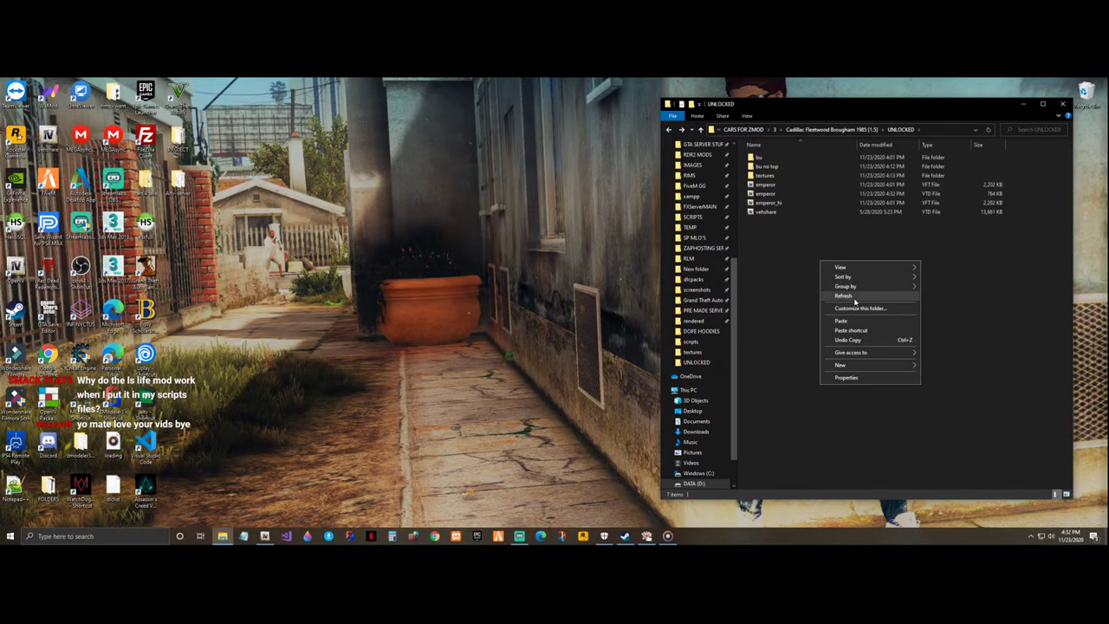
# - Refresh the UNLOCKED folder, then launch ZModeler and import its emperor_hi YFT file
pyautogui.click(849, 296)
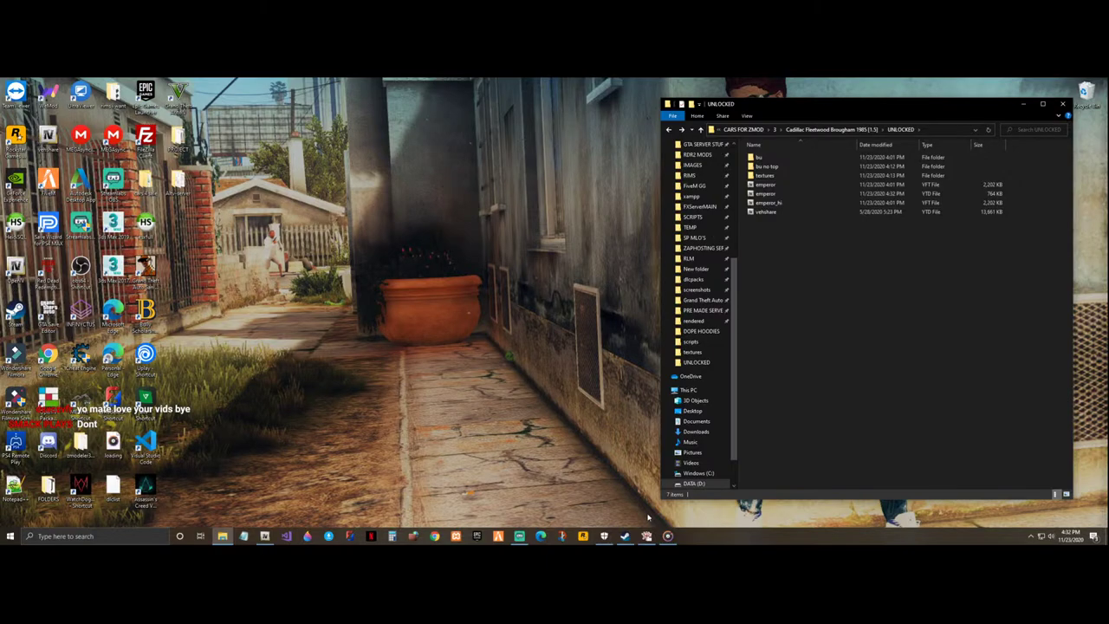
pyautogui.doubleClick(123, 398)
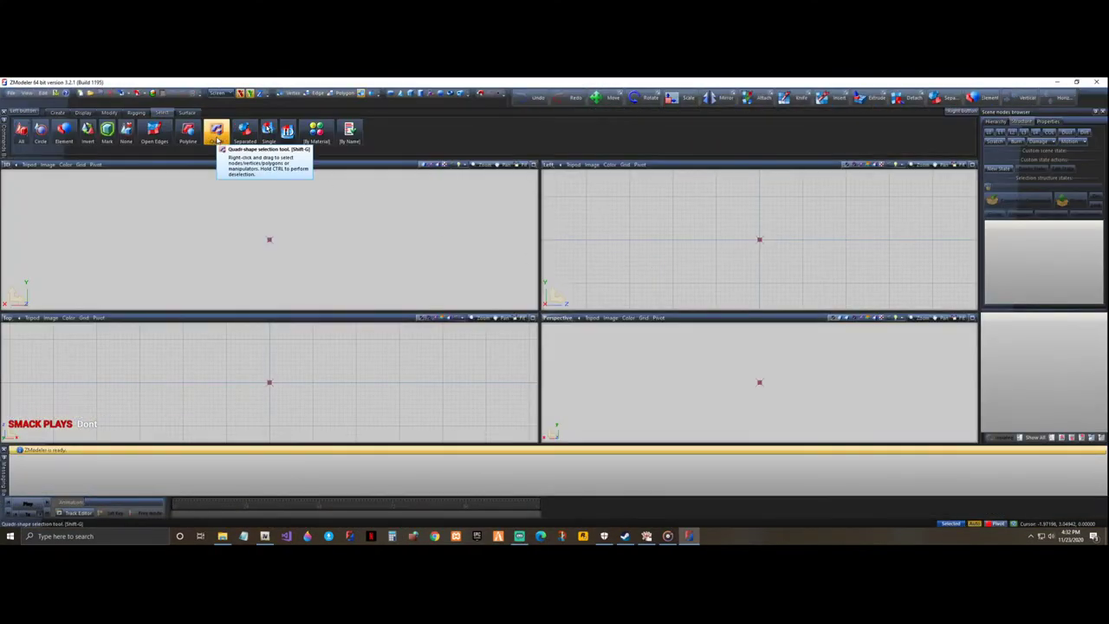
pyautogui.click(122, 93)
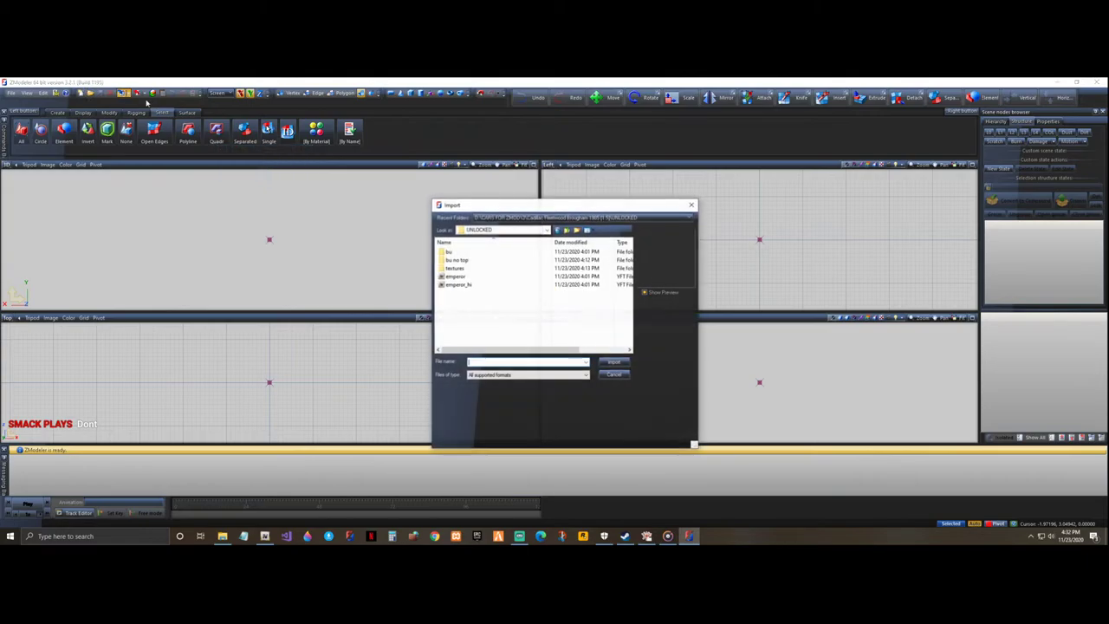
pyautogui.click(485, 286)
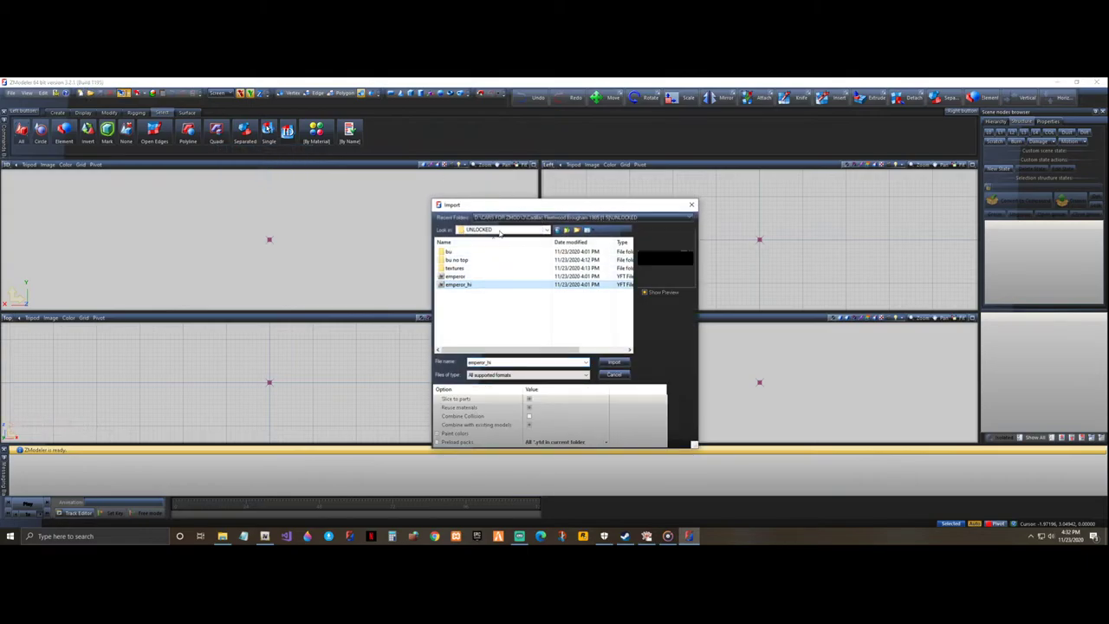
pyautogui.click(631, 364)
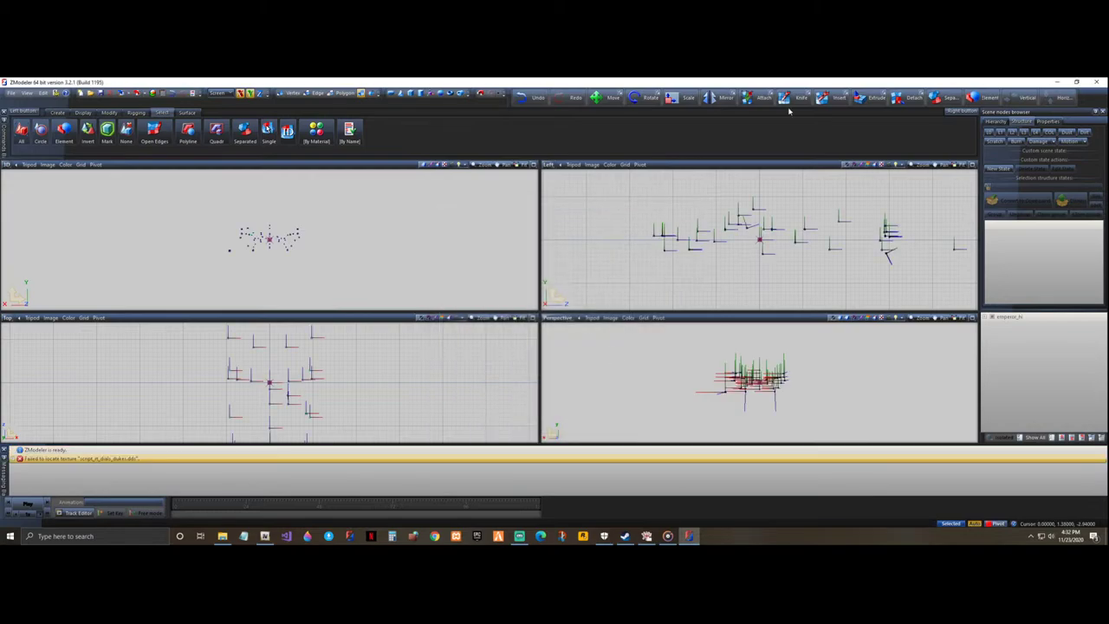
# - Display the L0 parts of the imported car and view the whole convertible from the side with everything deselected
pyautogui.hotkey('ctrl', 'a')
pyautogui.moveTo(346, 287); pyautogui.dragTo(382, 286, button='middle')
pyautogui.scroll(3, 382, 286)
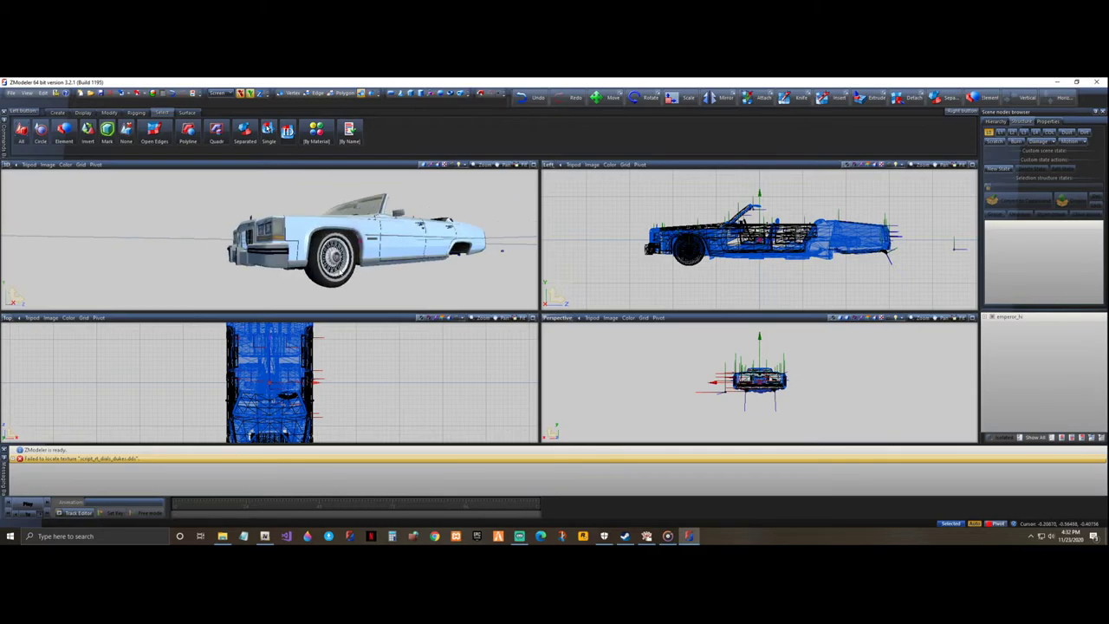
pyautogui.moveTo(433, 244)
pyautogui.mouseDown(button='middle')
pyautogui.moveTo(442, 266)
pyautogui.moveTo(354, 276)
pyautogui.moveTo(436, 259)
pyautogui.mouseUp(button='middle')
pyautogui.click(648, 210)
pyautogui.scroll(2, 767, 209)
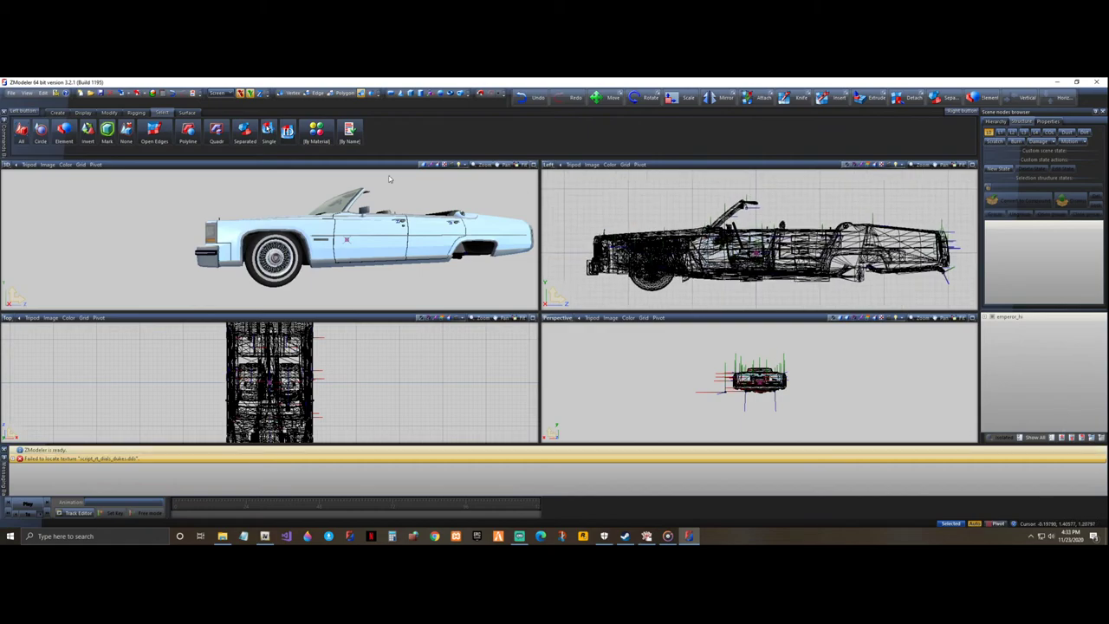
# - Select the front bumper with single selection and open the properties of its body material in the Material Browser
pyautogui.click(269, 131)
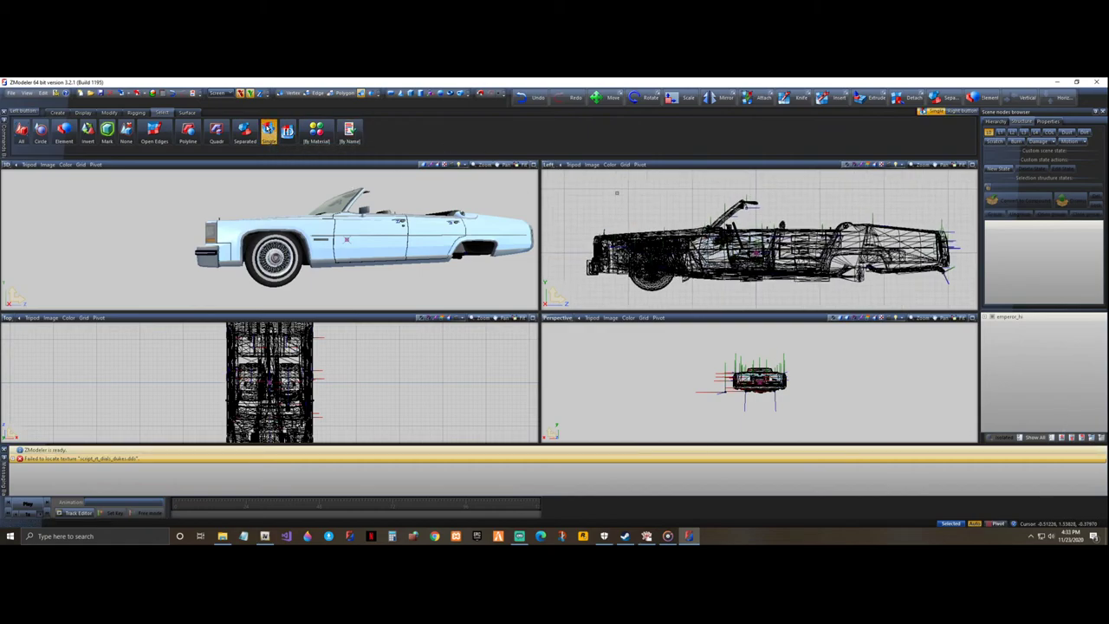
pyautogui.click(154, 95)
pyautogui.moveTo(704, 149); pyautogui.dragTo(365, 152)
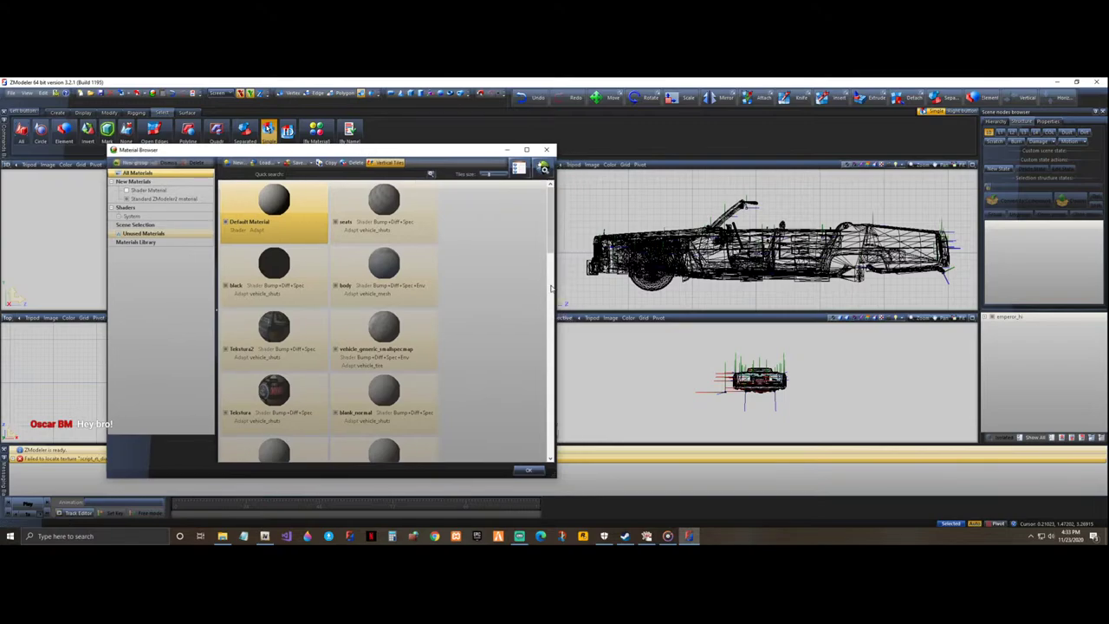
pyautogui.click(597, 266)
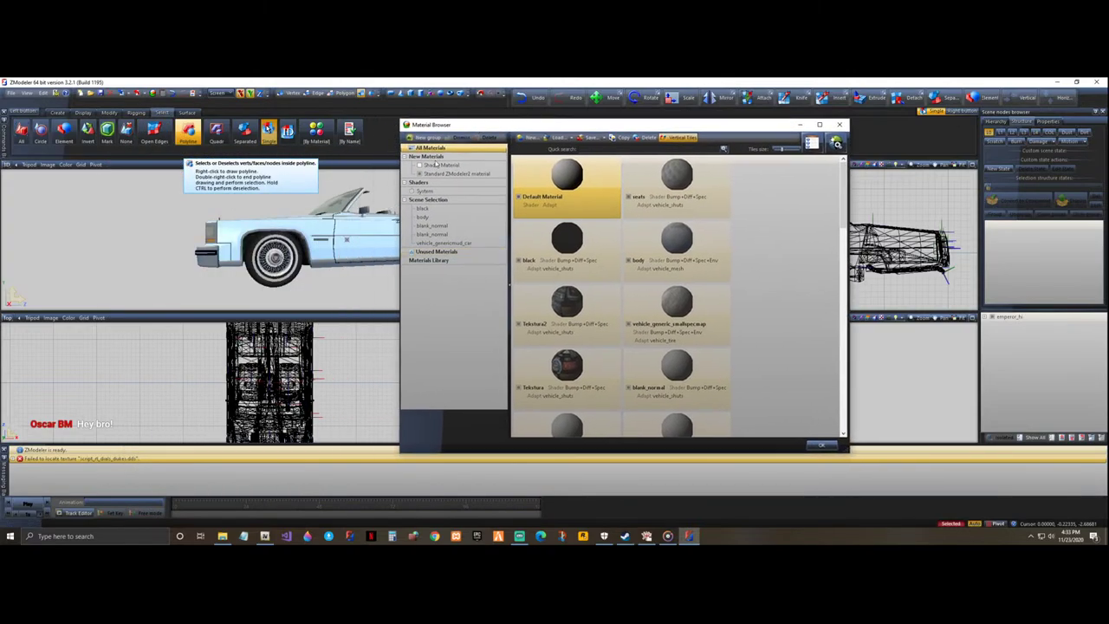
pyautogui.moveTo(347, 239); pyautogui.dragTo(276, 207, button='middle')
pyautogui.scroll(3, 388, 274)
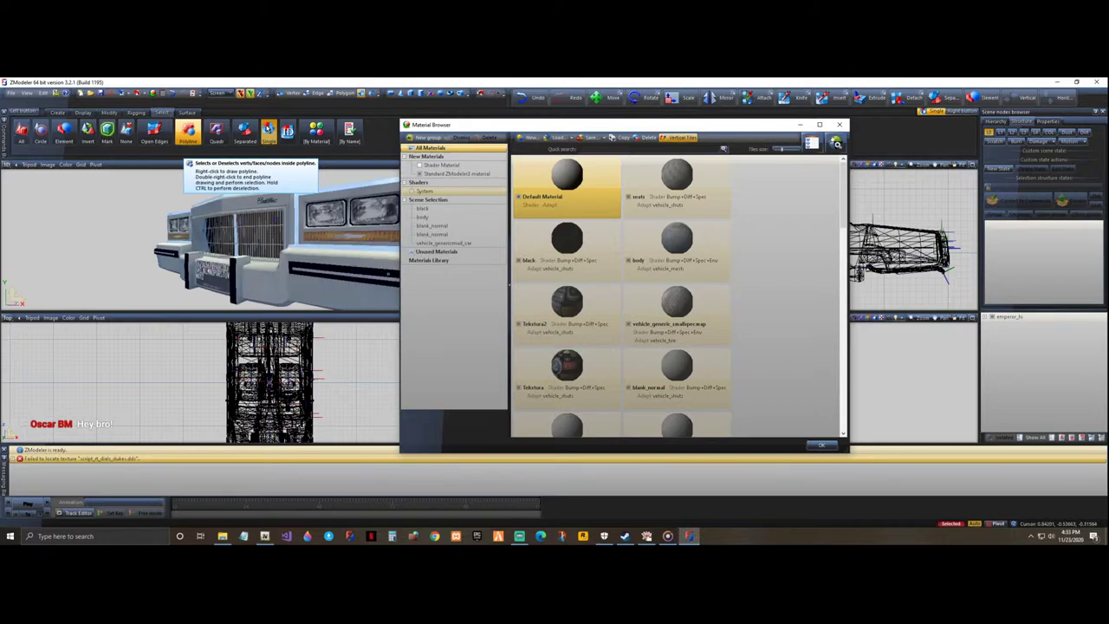
pyautogui.click(432, 219)
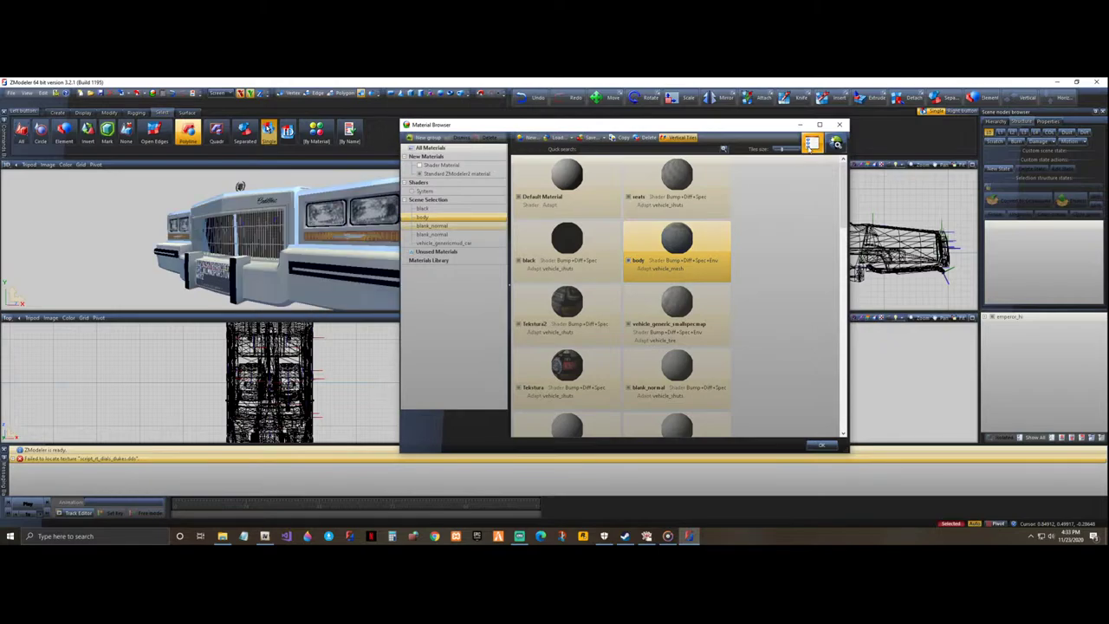
pyautogui.doubleClick(715, 239)
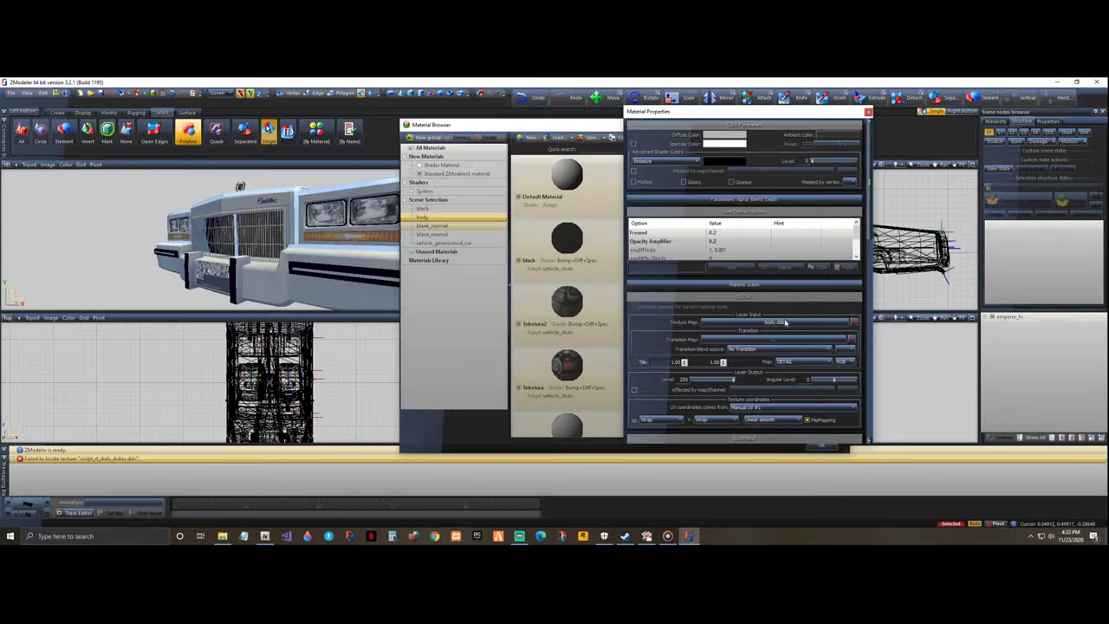
# - Add the yellow vogue_line texture to emperor.ytd and assign it as the body material's texture map in place of body.dds
pyautogui.click(784, 321)
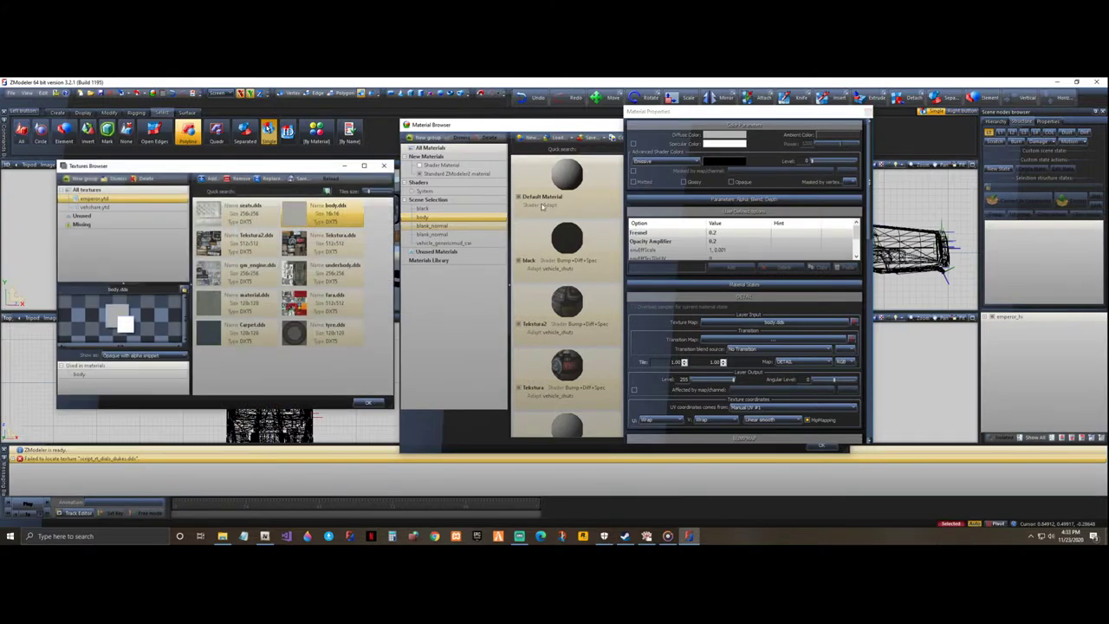
pyautogui.moveTo(327, 168); pyautogui.dragTo(685, 167)
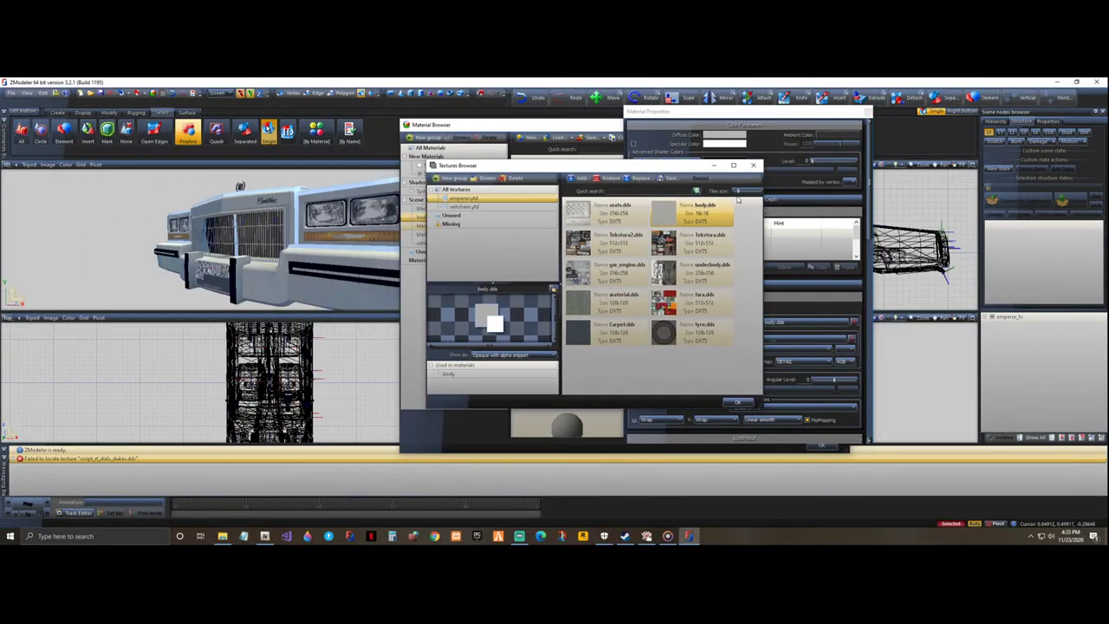
pyautogui.click(579, 178)
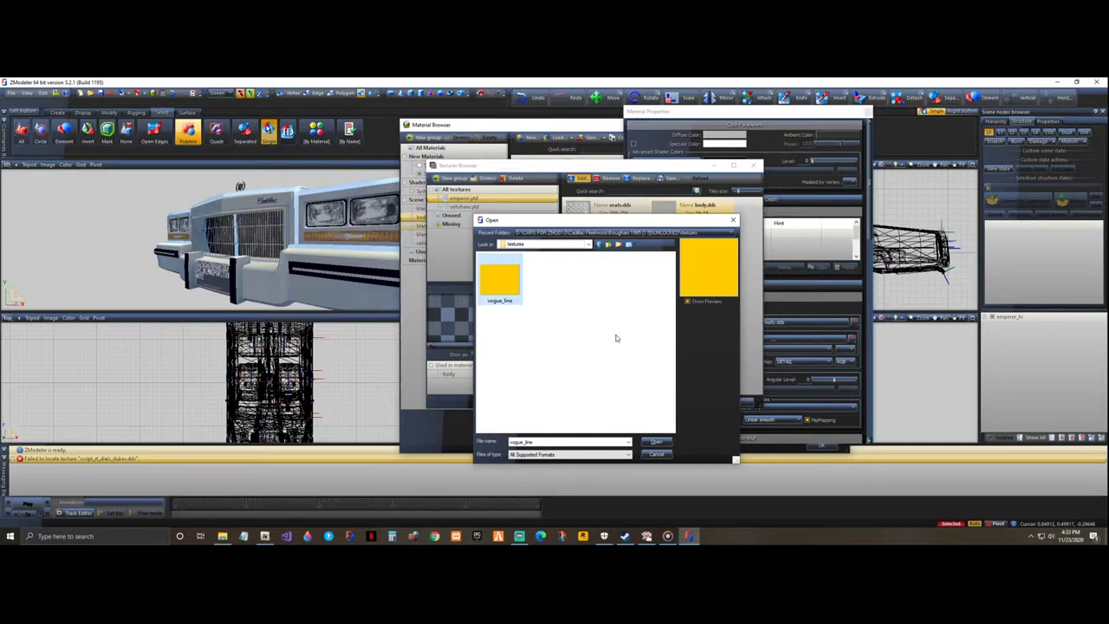
pyautogui.click(657, 442)
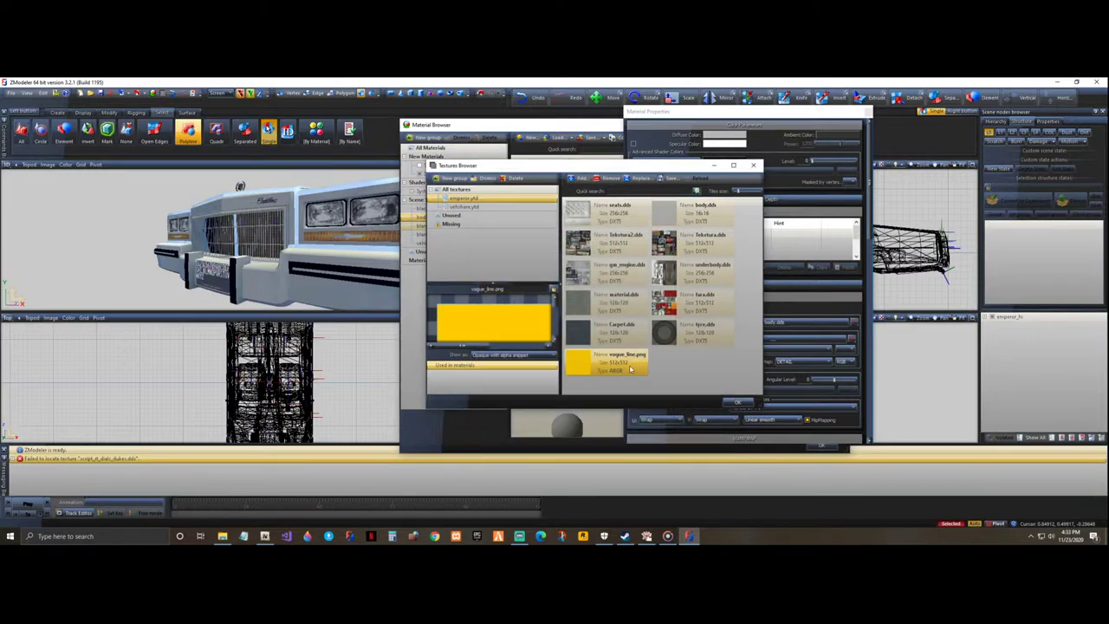
pyautogui.click(750, 402)
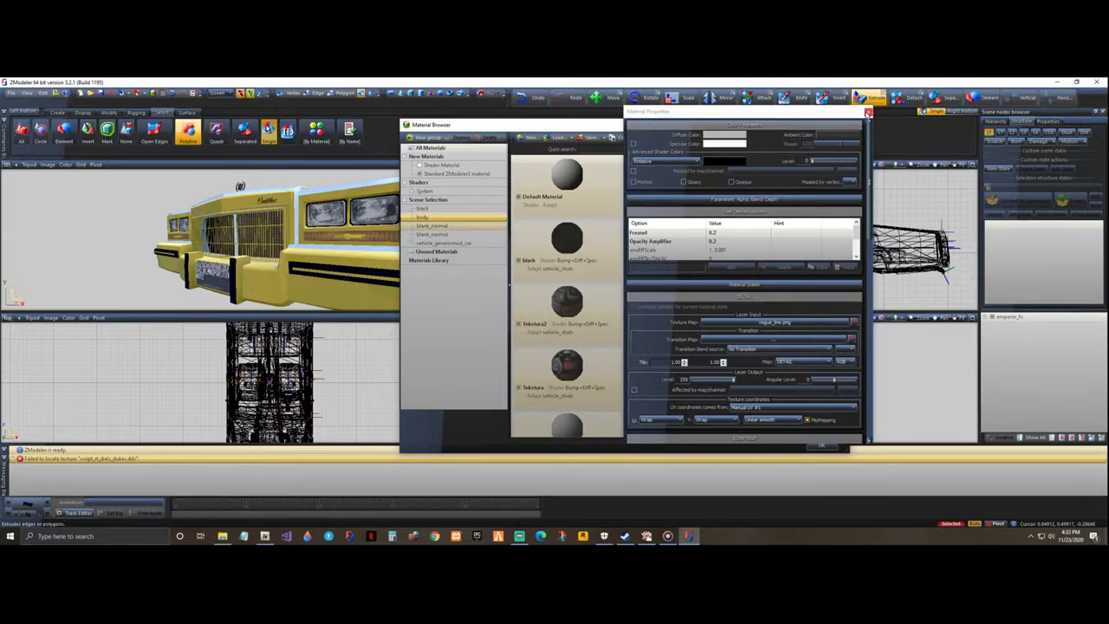
pyautogui.click(865, 113)
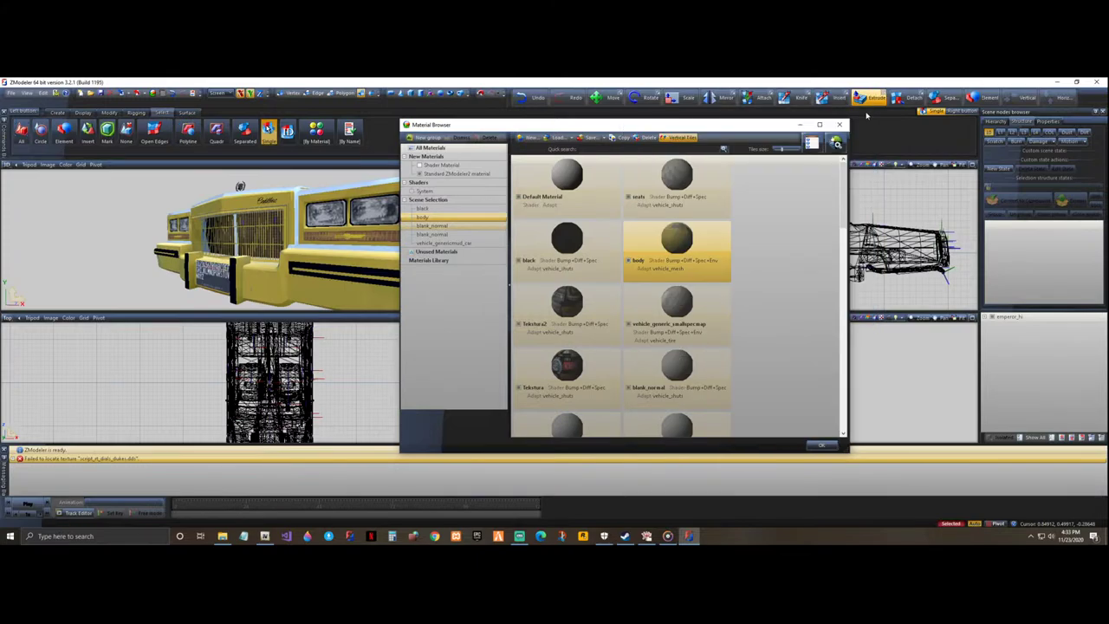
pyautogui.click(822, 446)
# - Select the four wheel nodes under chassis and detach them from the emperor_hi hierarchy to the scene's top level
pyautogui.moveTo(449, 208); pyautogui.dragTo(215, 213, button='middle')
pyautogui.scroll(-5, 214, 192)
pyautogui.moveTo(319, 224); pyautogui.dragTo(318, 222, button='middle')
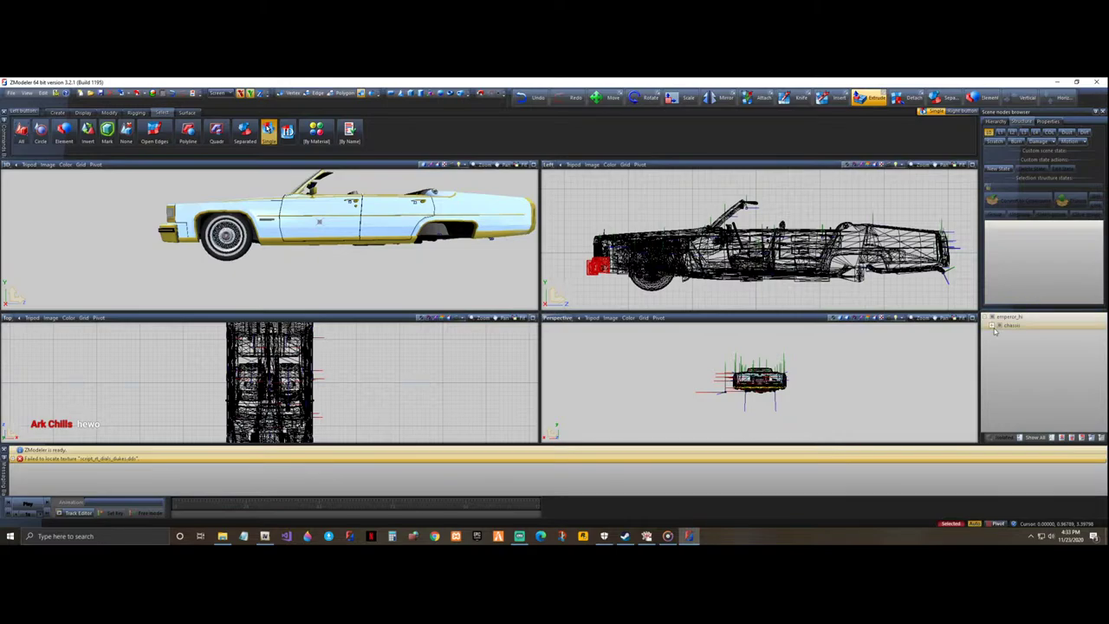
pyautogui.click(999, 325)
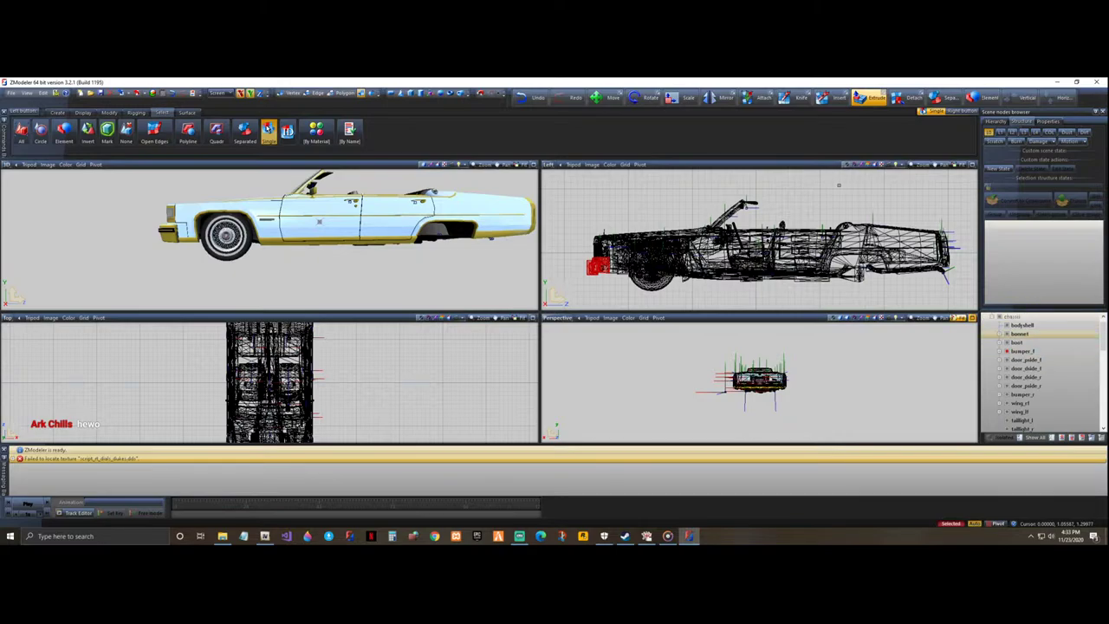
pyautogui.scroll(-5, 1031, 373)
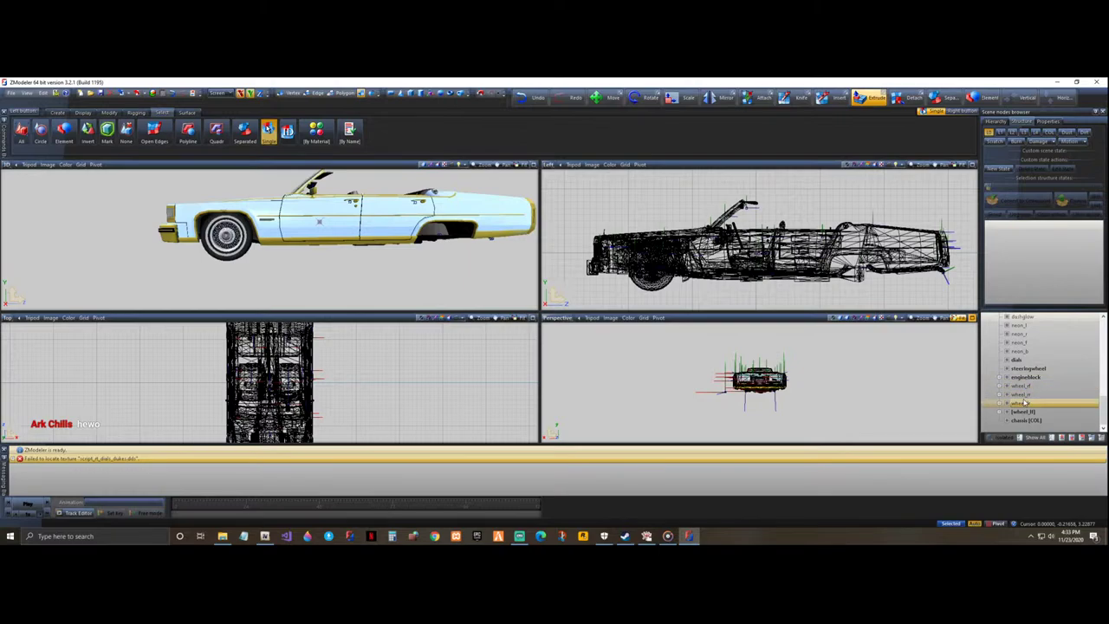
pyautogui.click(1029, 412)
pyautogui.keyDown('ctrl'); pyautogui.click(1032, 404); pyautogui.keyUp('ctrl')
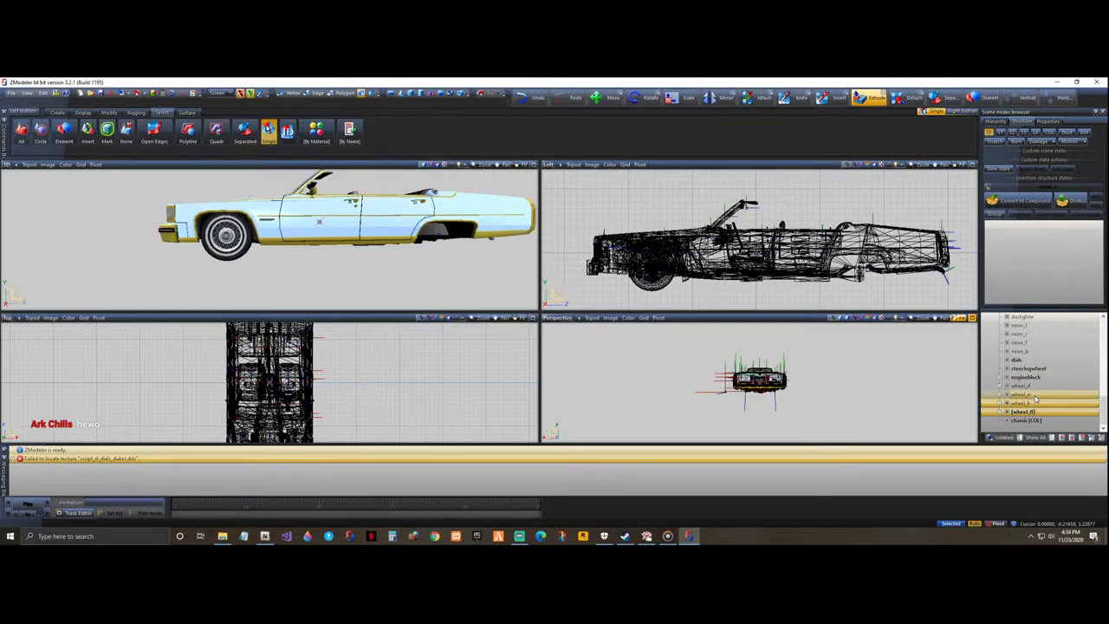
pyautogui.keyDown('ctrl'); pyautogui.click(1035, 386); pyautogui.keyUp('ctrl')
pyautogui.rightClick(1040, 386)
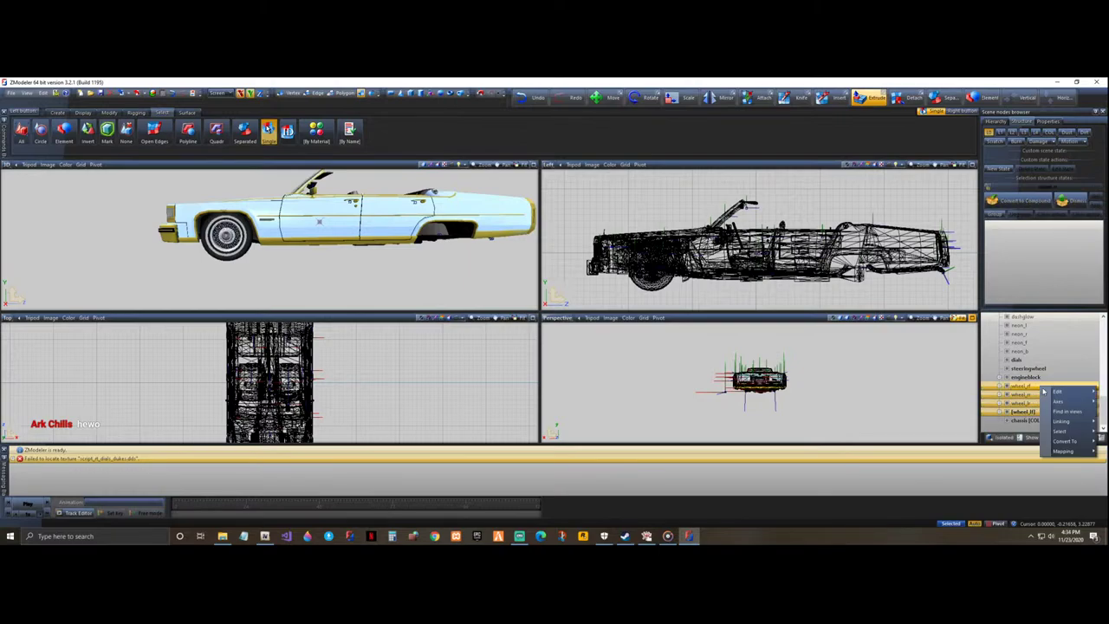
pyautogui.moveTo(1053, 402)
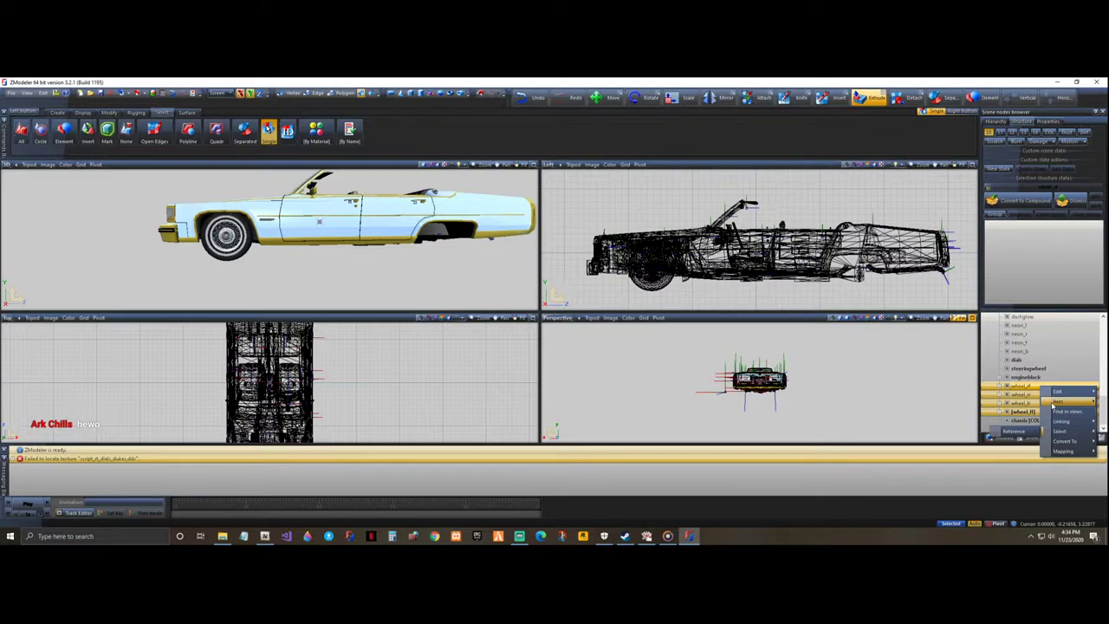
pyautogui.click(1030, 424)
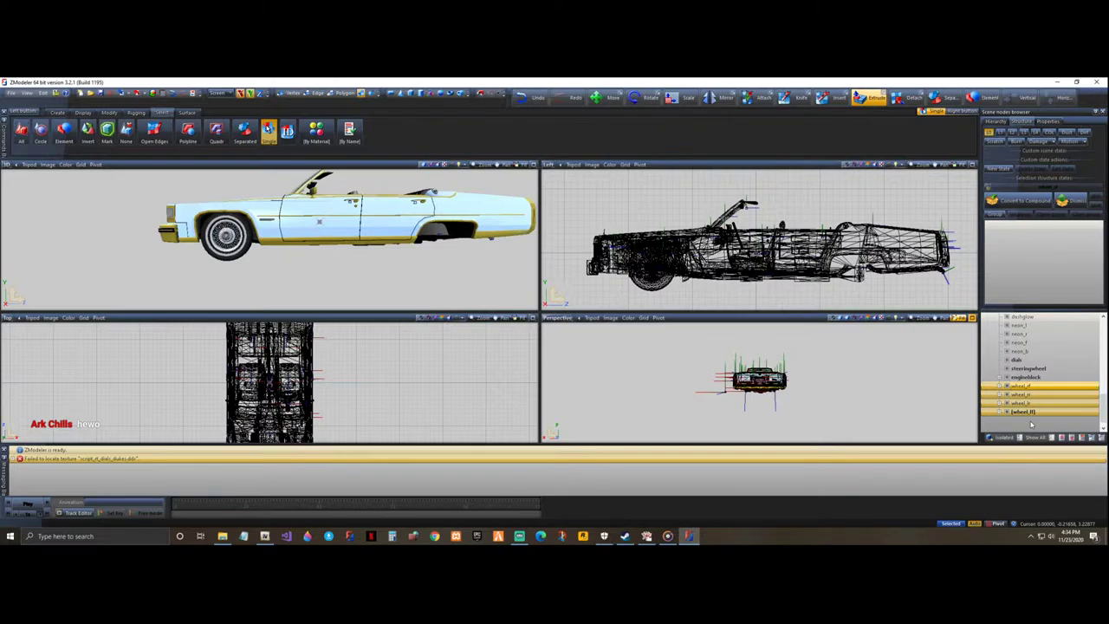
pyautogui.hotkey('ctrl', 'z')
pyautogui.hotkey('ctrl', 'z')
pyautogui.hotkey('ctrl', 'z')
pyautogui.hotkey('ctrl', 'z')
pyautogui.hotkey('ctrl', 'z')
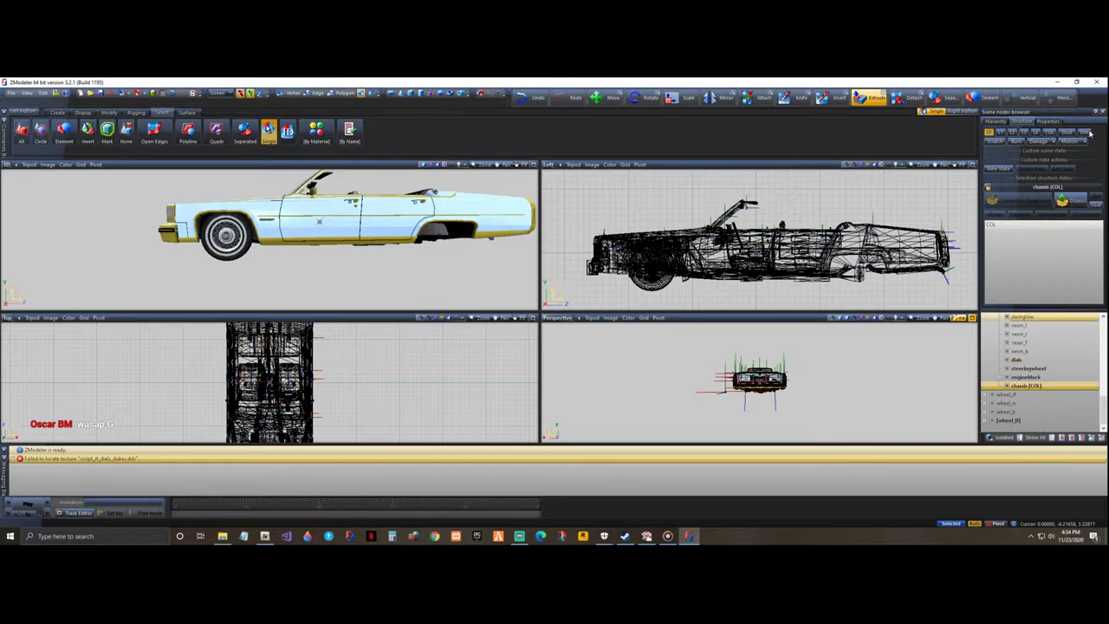
# - Show the collision state, and hide the chassis [COL] mesh and the emperor_hi hierarchy to isolate the wheels
pyautogui.click(1048, 132)
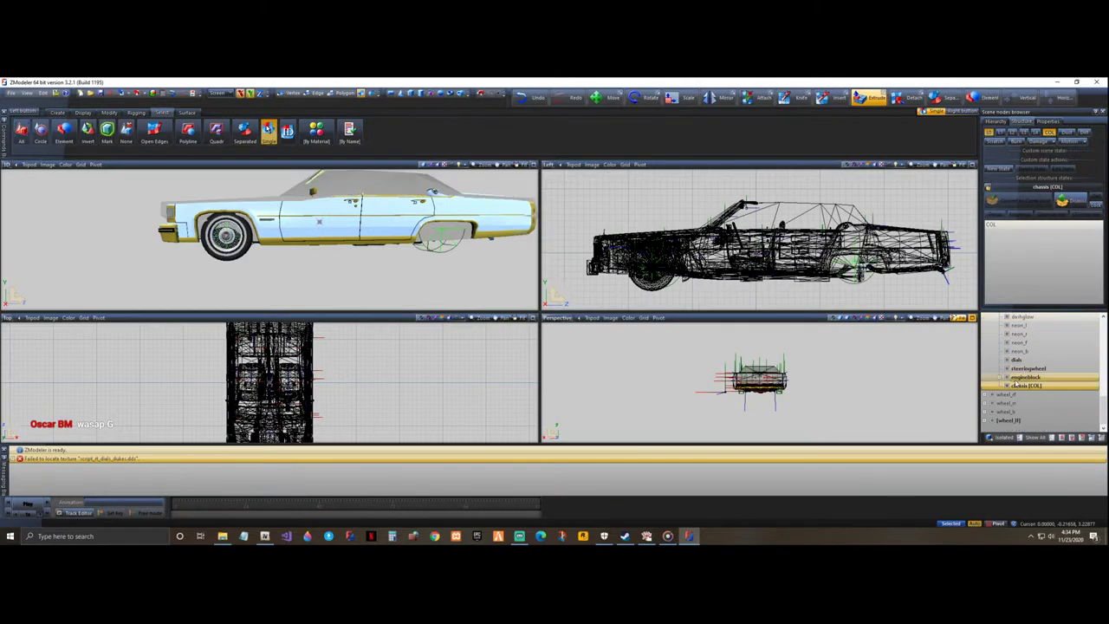
pyautogui.click(1007, 387)
pyautogui.scroll(12, 1009, 387)
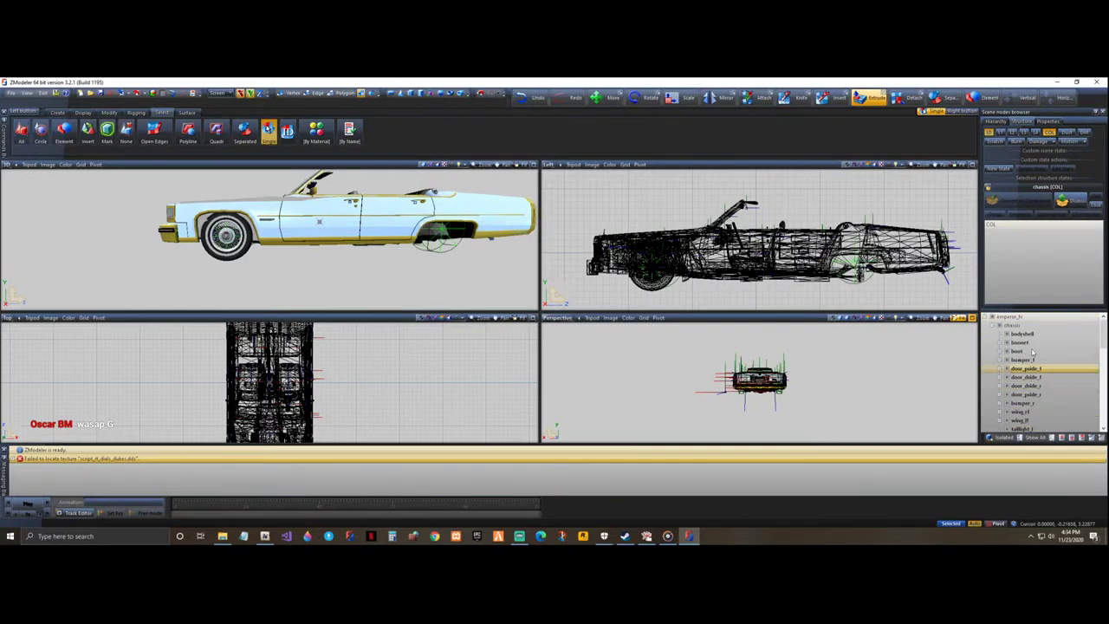
pyautogui.click(984, 318)
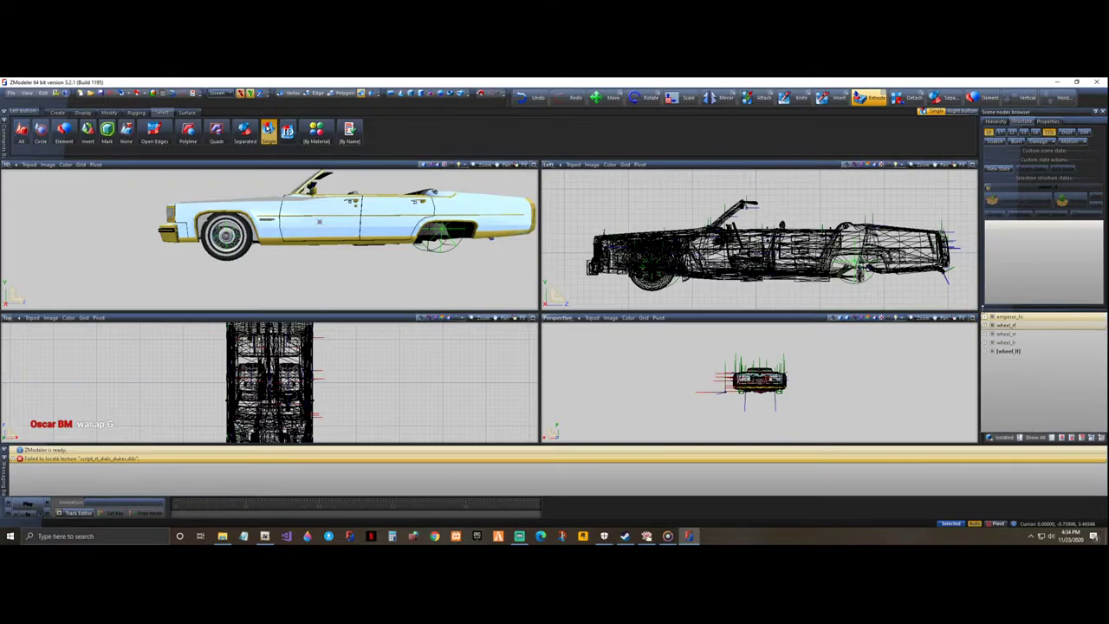
pyautogui.click(992, 317)
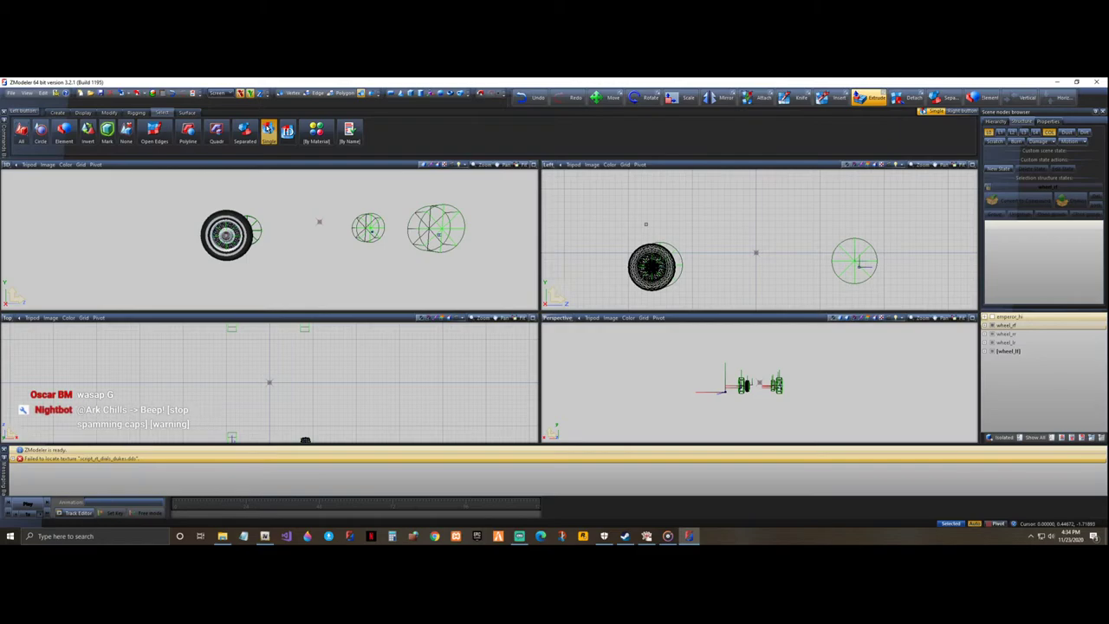
# - Examine the front wheel mesh against the wheel collision outlines in the 3D and left views
pyautogui.moveTo(406, 295)
pyautogui.mouseDown(button='middle')
pyautogui.moveTo(388, 290)
pyautogui.moveTo(392, 299)
pyautogui.moveTo(396, 249)
pyautogui.moveTo(473, 267)
pyautogui.moveTo(384, 292)
pyautogui.mouseUp(button='middle')
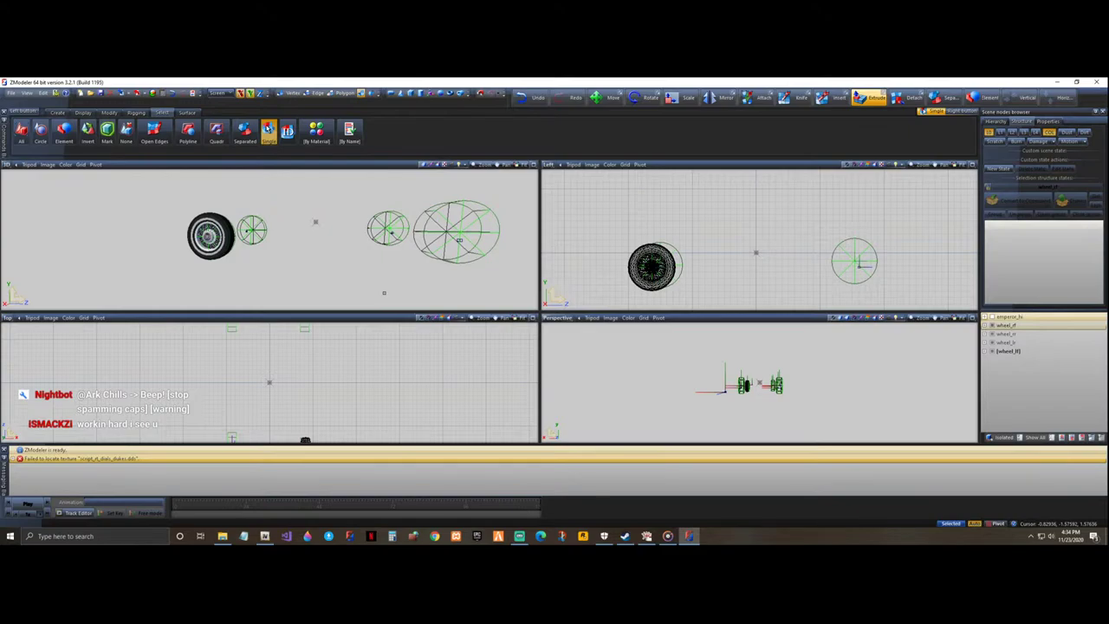
pyautogui.moveTo(384, 292); pyautogui.dragTo(386, 291, button='middle')
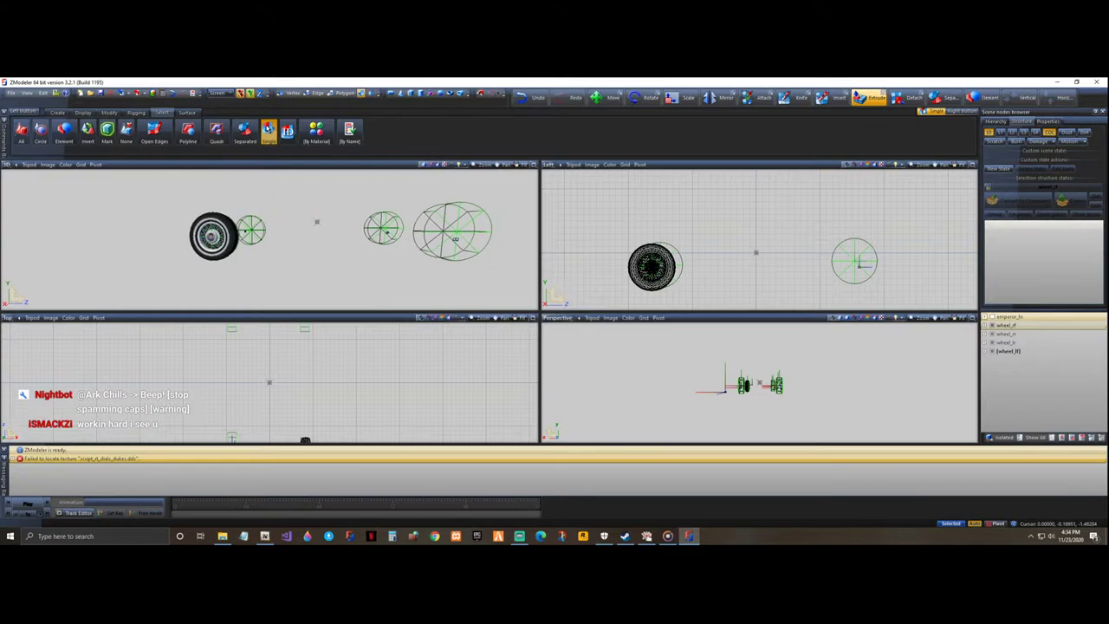
pyautogui.click(674, 266)
pyautogui.scroll(3, 675, 266)
pyautogui.click(655, 241)
pyautogui.click(657, 246)
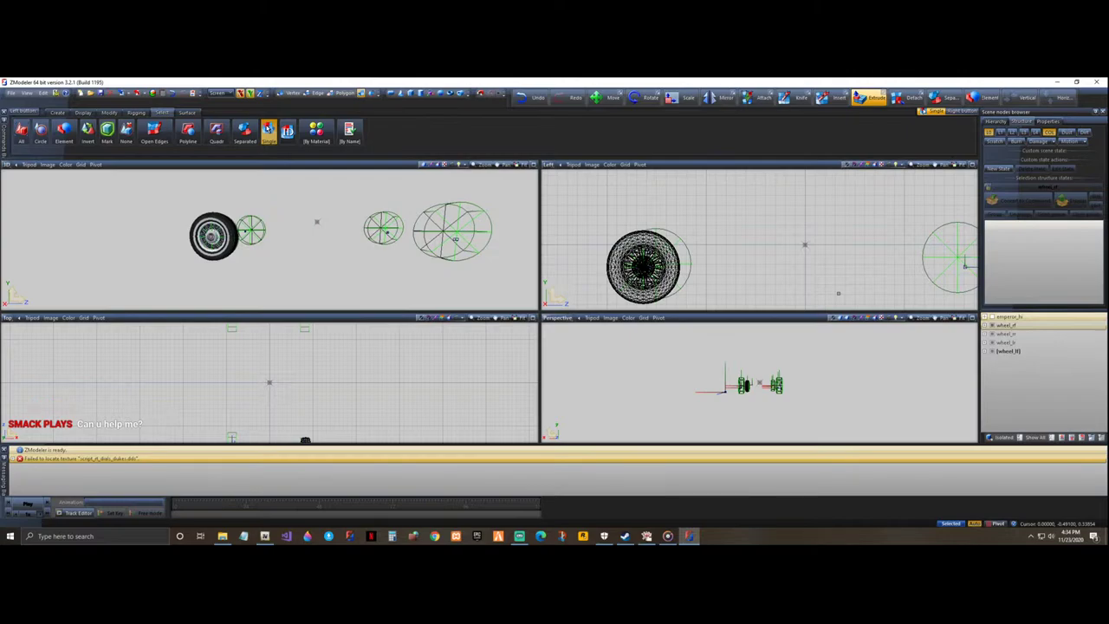
pyautogui.scroll(-3, 616, 204)
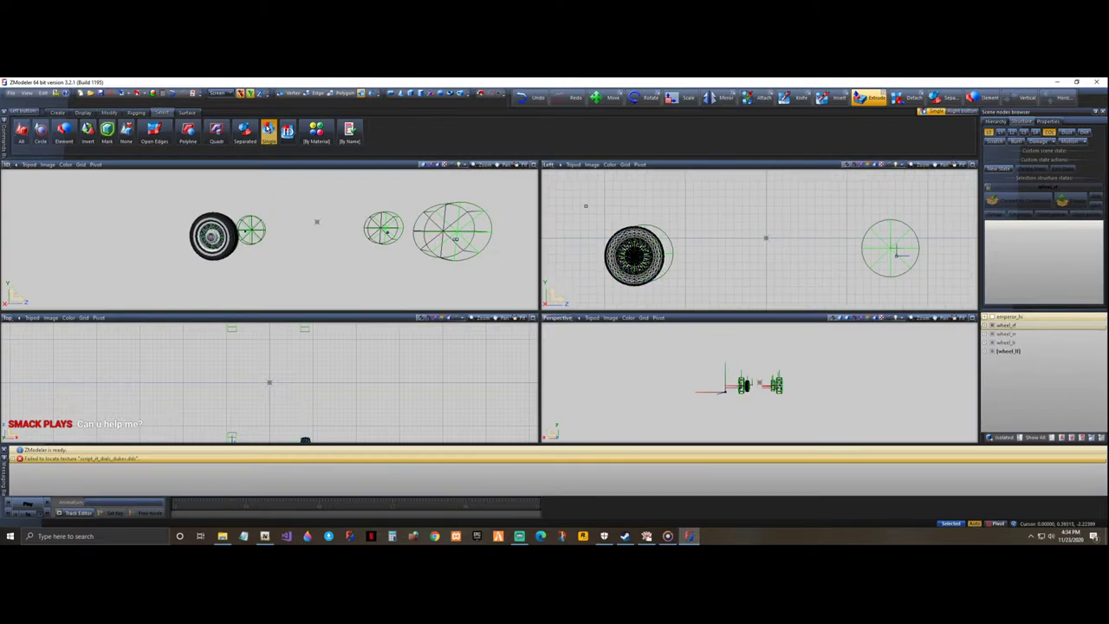
# - Select the wheel mesh and all wheel collision shapes, show emperor_hi again, and scale the wheels up in the Left view
pyautogui.moveTo(582, 196); pyautogui.dragTo(861, 278)
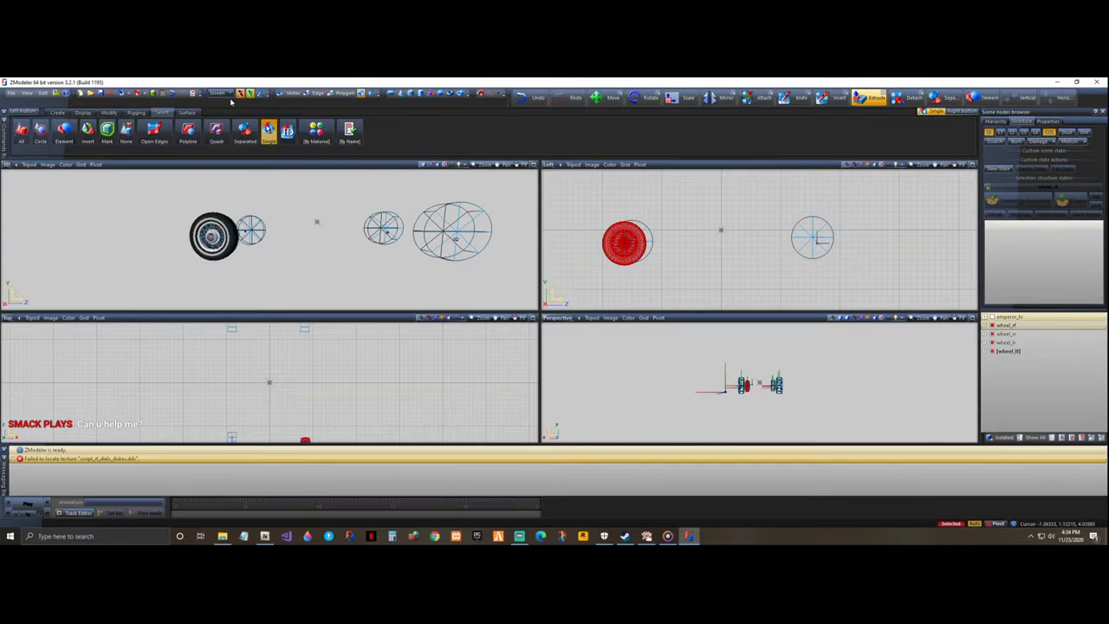
pyautogui.click(108, 115)
pyautogui.click(192, 131)
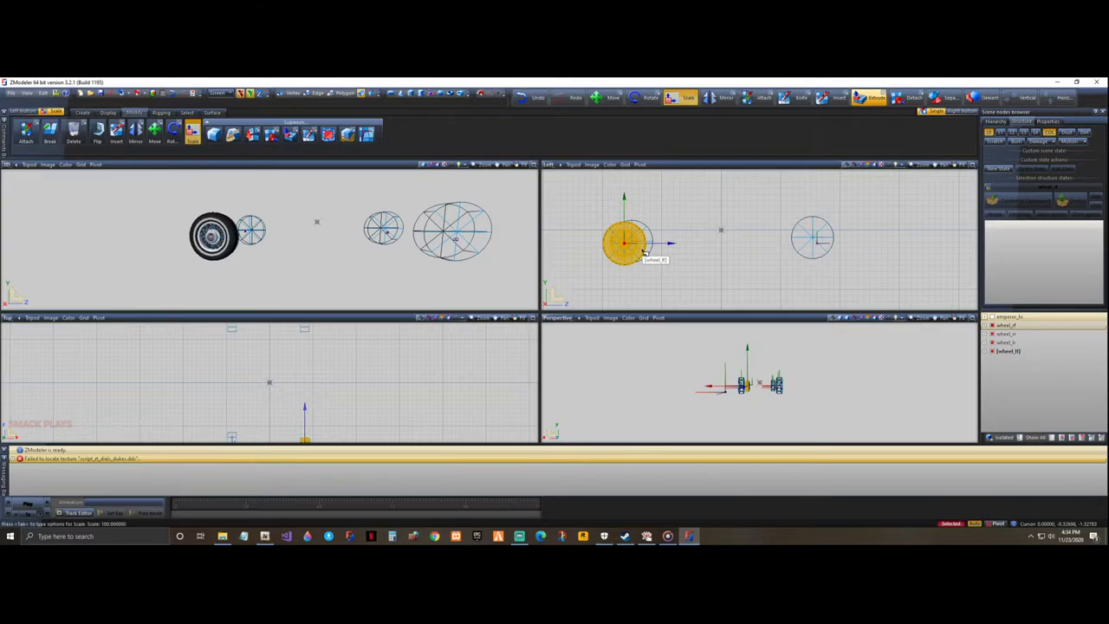
pyautogui.press('Tab')
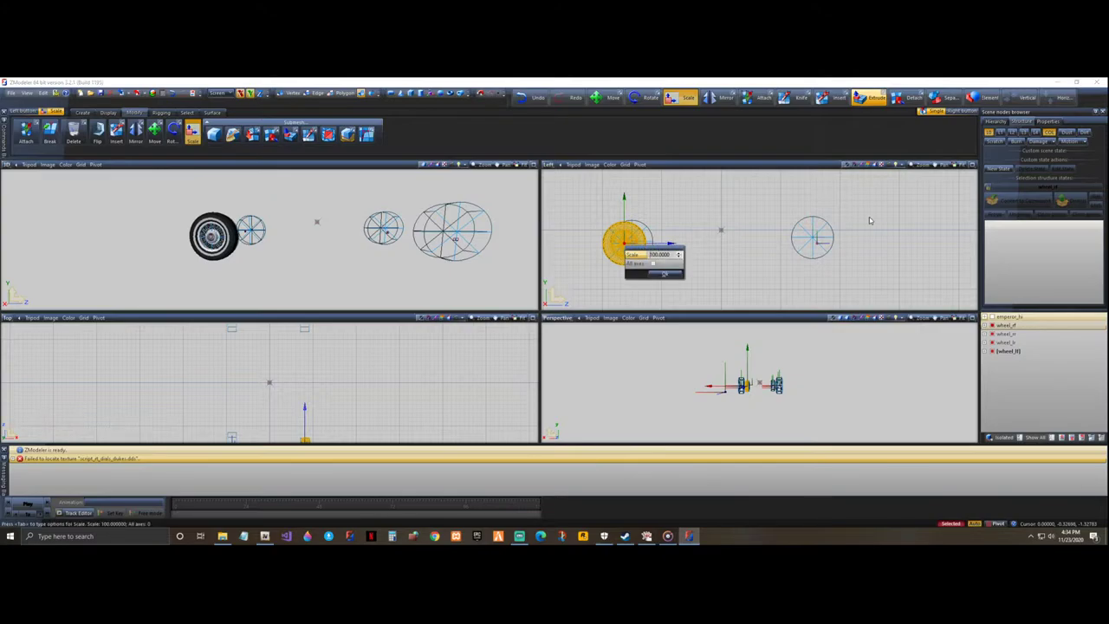
pyautogui.click(663, 274)
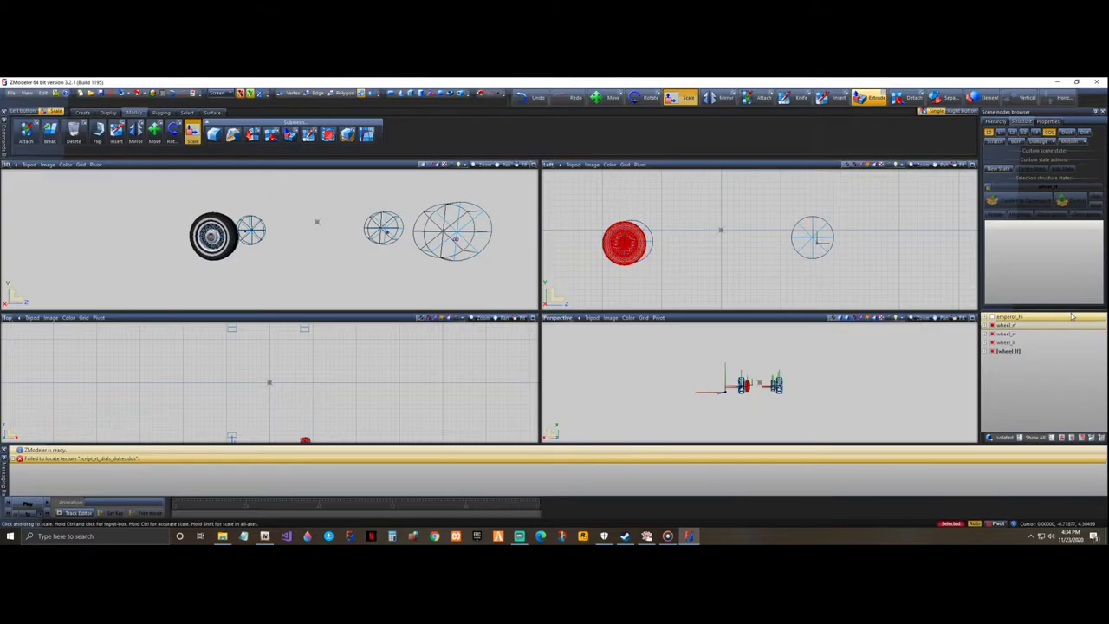
pyautogui.moveTo(631, 265); pyautogui.dragTo(632, 241)
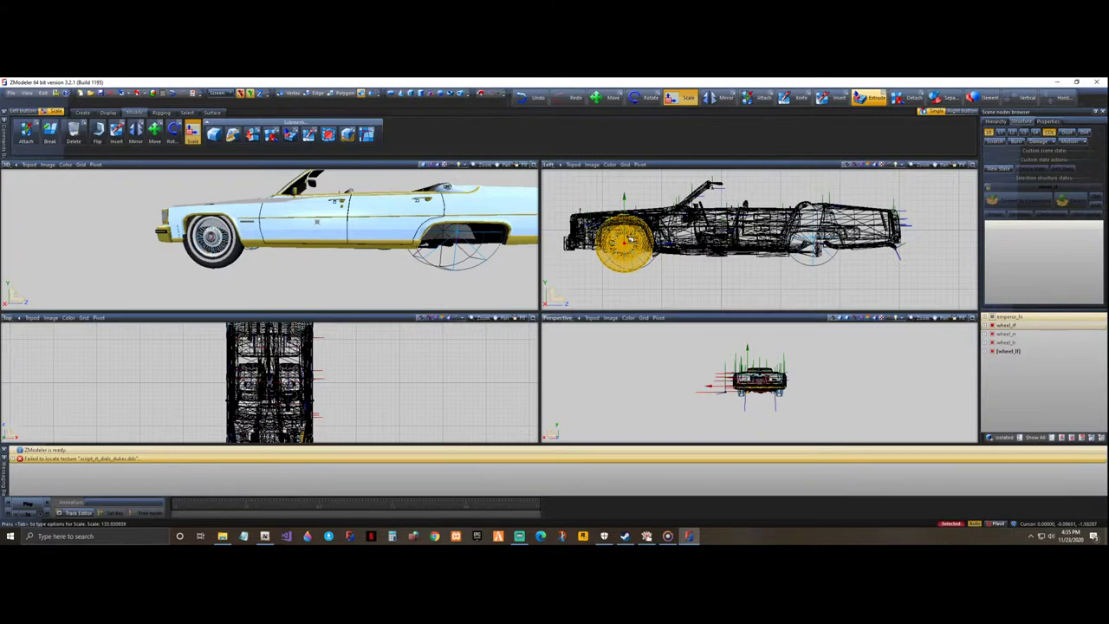
# - Examine the enlarged wheels against the body from the front and rear in the 3D and Left views
pyautogui.moveTo(447, 238); pyautogui.dragTo(477, 208, button='middle')
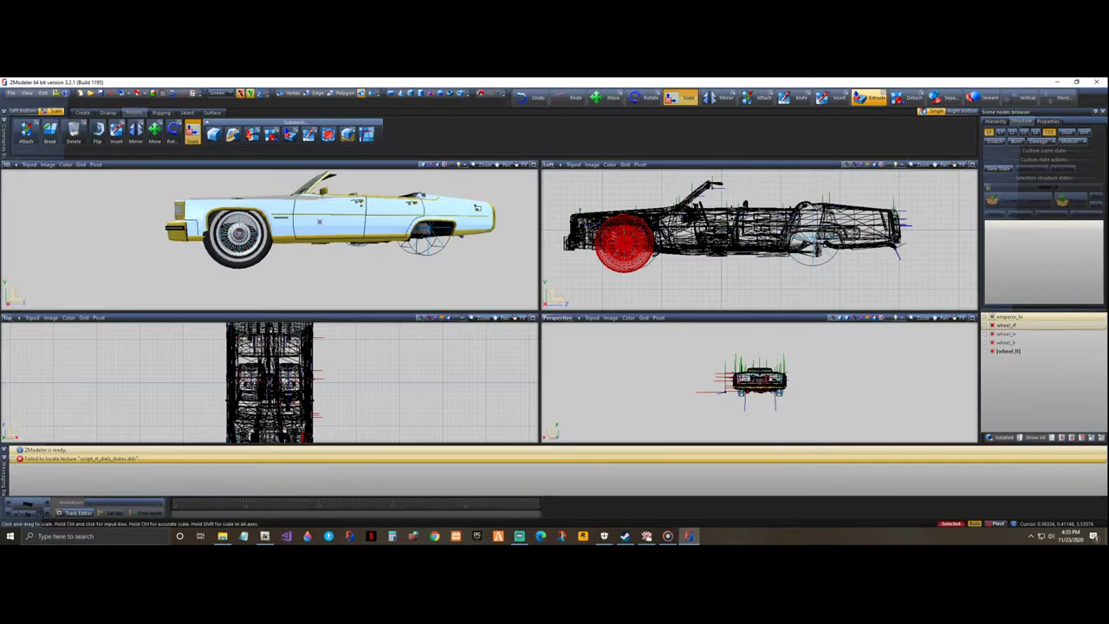
pyautogui.moveTo(9, 227); pyautogui.dragTo(83, 228, button='middle')
pyautogui.scroll(-5, 265, 236)
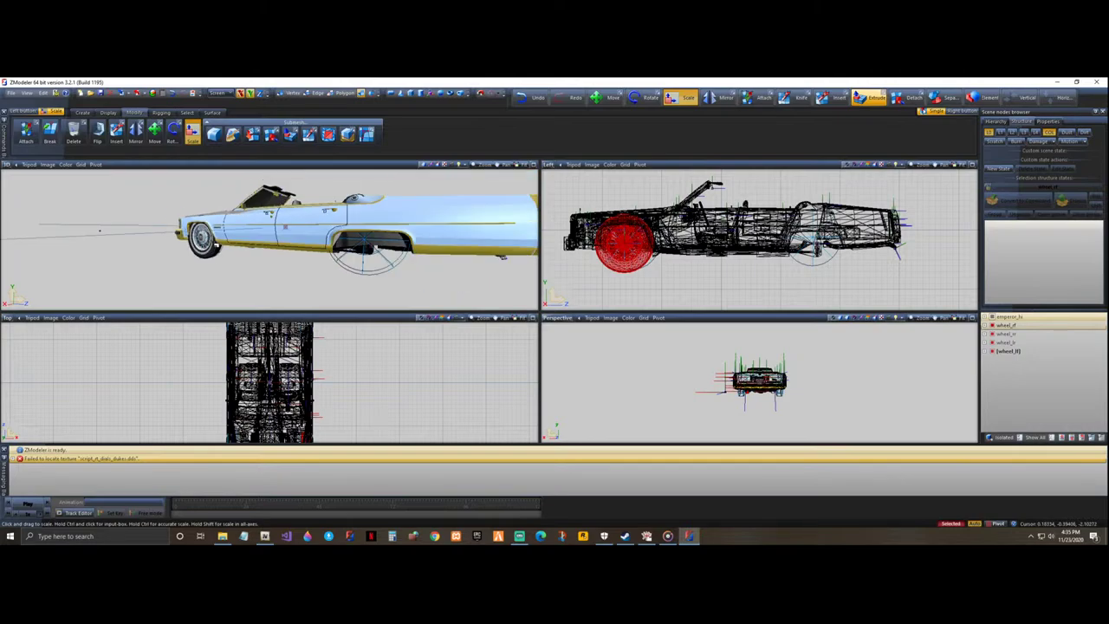
pyautogui.moveTo(267, 237); pyautogui.dragTo(410, 231, button='middle')
pyautogui.moveTo(492, 238); pyautogui.dragTo(78, 233, button='middle')
pyautogui.click(640, 251)
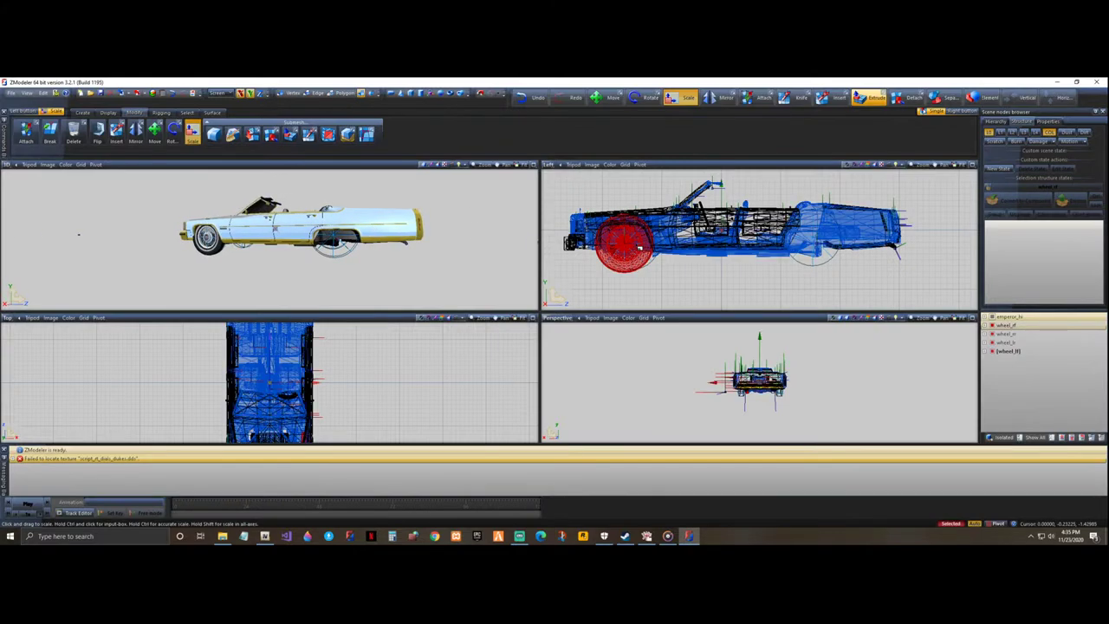
pyautogui.scroll(3, 642, 258)
pyautogui.rightClick(642, 260)
pyautogui.scroll(1, 643, 260)
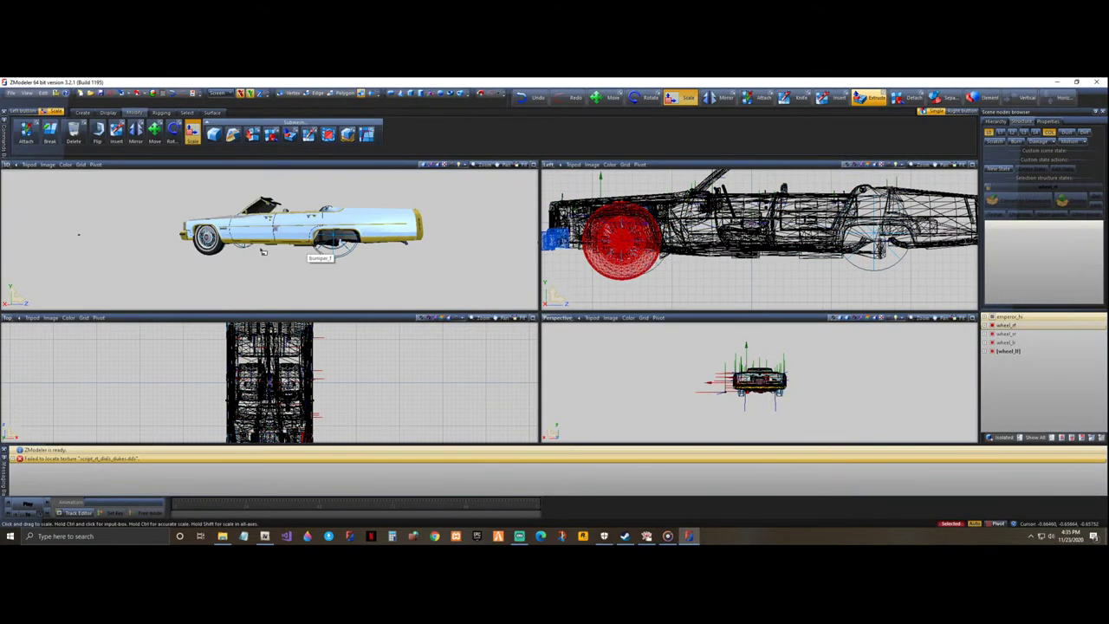
pyautogui.moveTo(395, 223); pyautogui.dragTo(449, 235, button='middle')
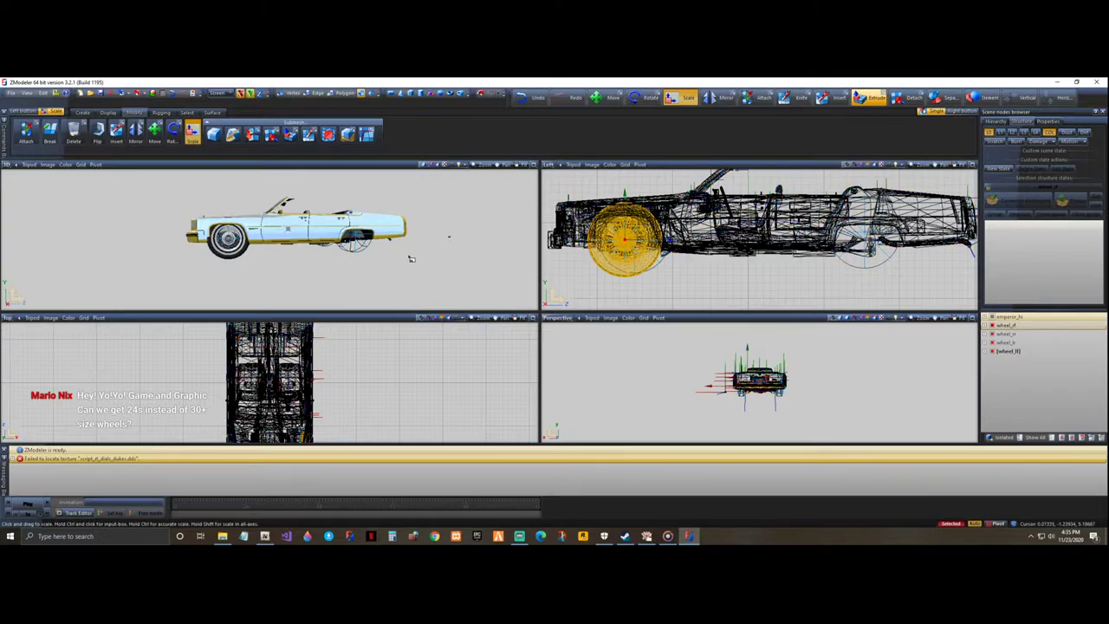
# - Inspect the front wheel and rear collision wheel against their wheel arches in an enlarged 3D view
pyautogui.click(523, 165)
pyautogui.moveTo(709, 279); pyautogui.dragTo(703, 295, button='middle')
pyautogui.scroll(1, 685, 392)
pyautogui.moveTo(684, 394)
pyautogui.mouseDown(button='middle')
pyautogui.moveTo(666, 404)
pyautogui.moveTo(663, 391)
pyautogui.moveTo(703, 395)
pyautogui.moveTo(686, 383)
pyautogui.moveTo(692, 390)
pyautogui.mouseUp(button='middle')
pyautogui.scroll(-2, 686, 383)
pyautogui.scroll(2, 494, 218)
pyautogui.moveTo(495, 215); pyautogui.dragTo(445, 207, button='middle')
pyautogui.scroll(-5, 697, 252)
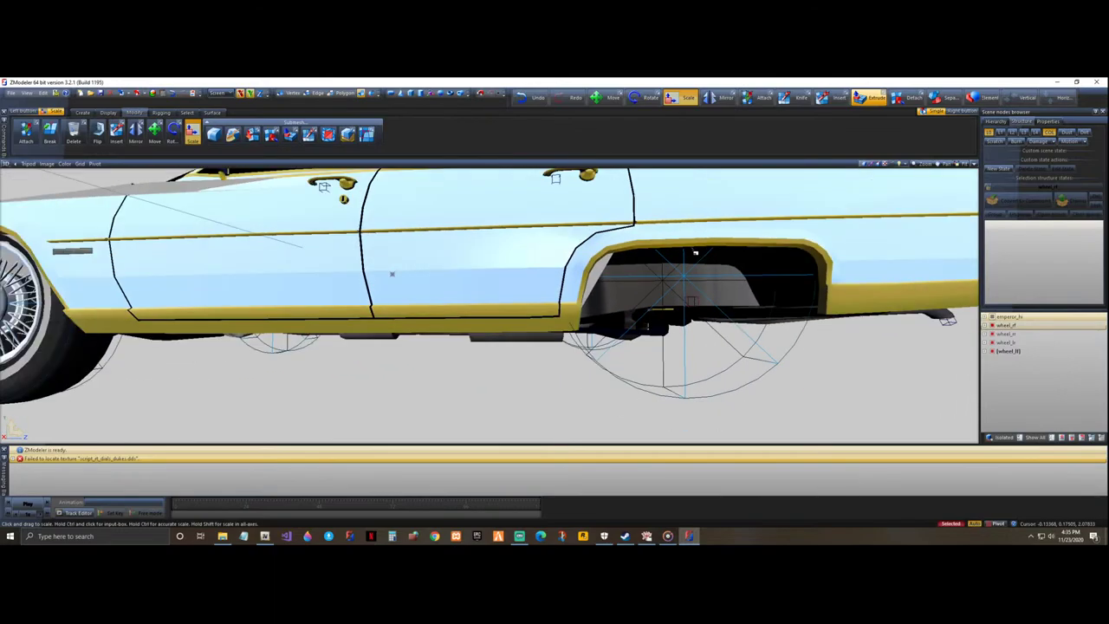
pyautogui.moveTo(697, 252); pyautogui.dragTo(741, 249, button='middle')
pyautogui.moveTo(840, 283); pyautogui.dragTo(973, 285, button='middle')
pyautogui.scroll(-3, 873, 284)
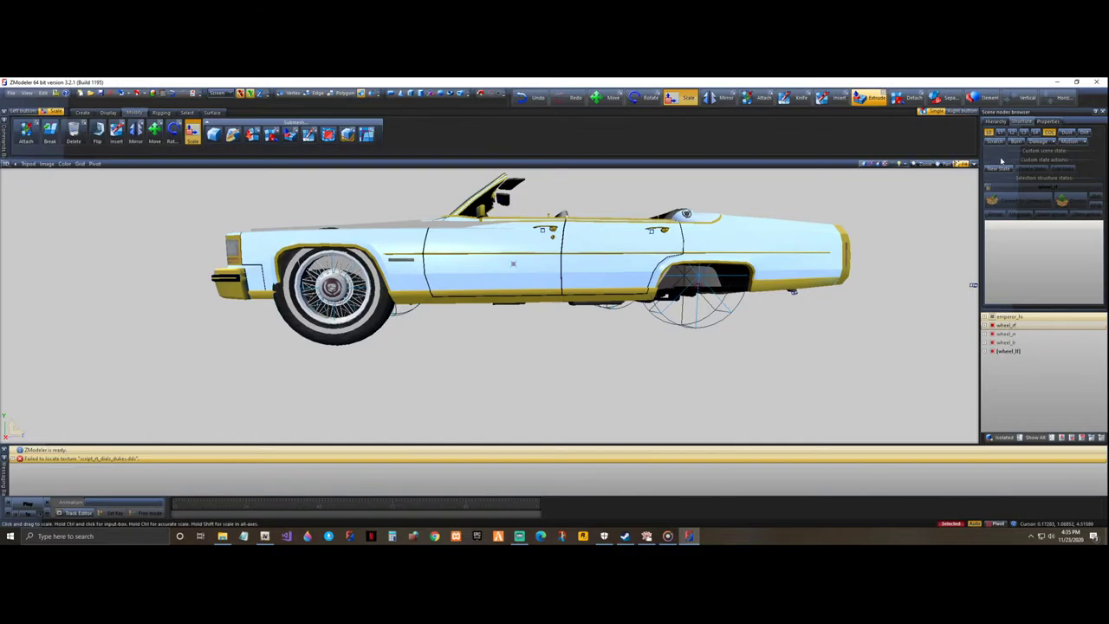
pyautogui.click(973, 164)
pyautogui.scroll(-3, 665, 275)
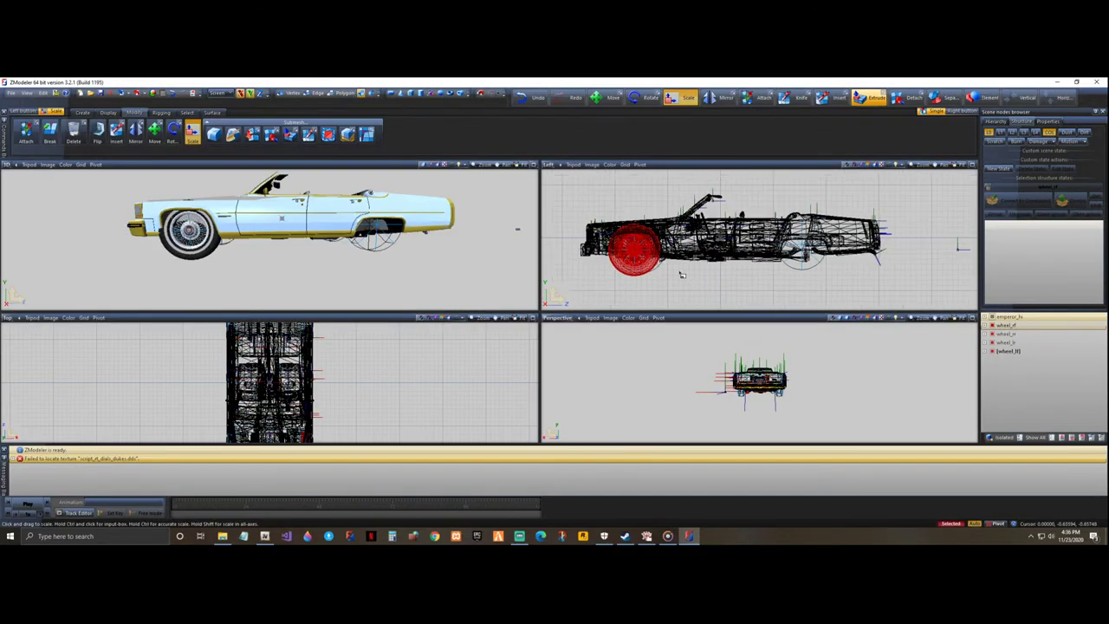
# - Hide emperor_hi to select just the front wheels, show it again, and move them slightly down in the Left view
pyautogui.press('space')
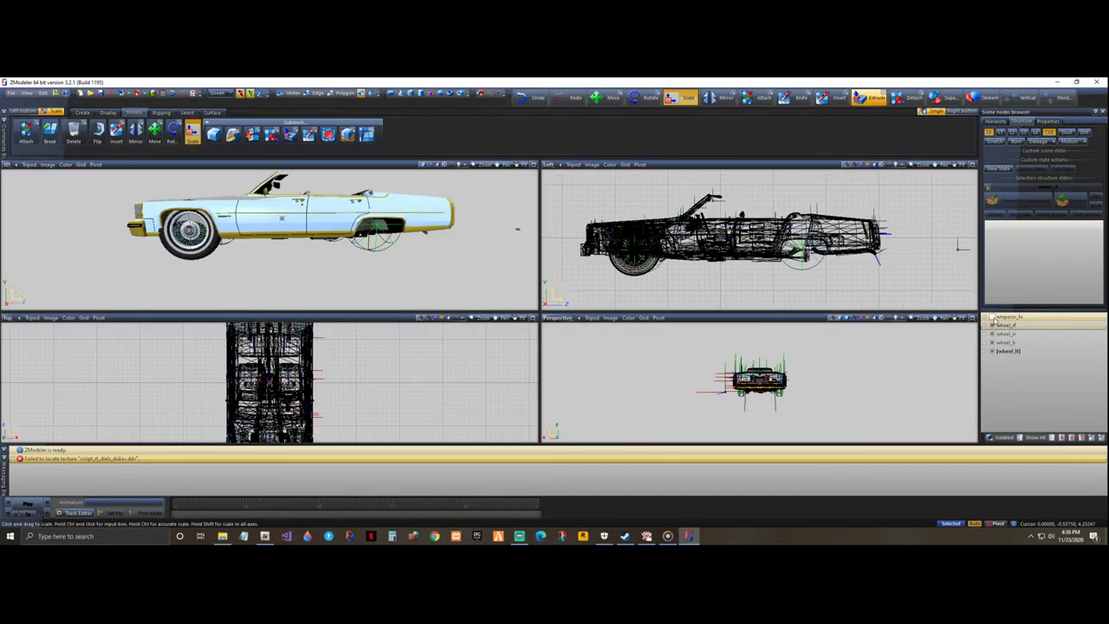
pyautogui.click(991, 317)
pyautogui.moveTo(587, 200); pyautogui.dragTo(689, 299)
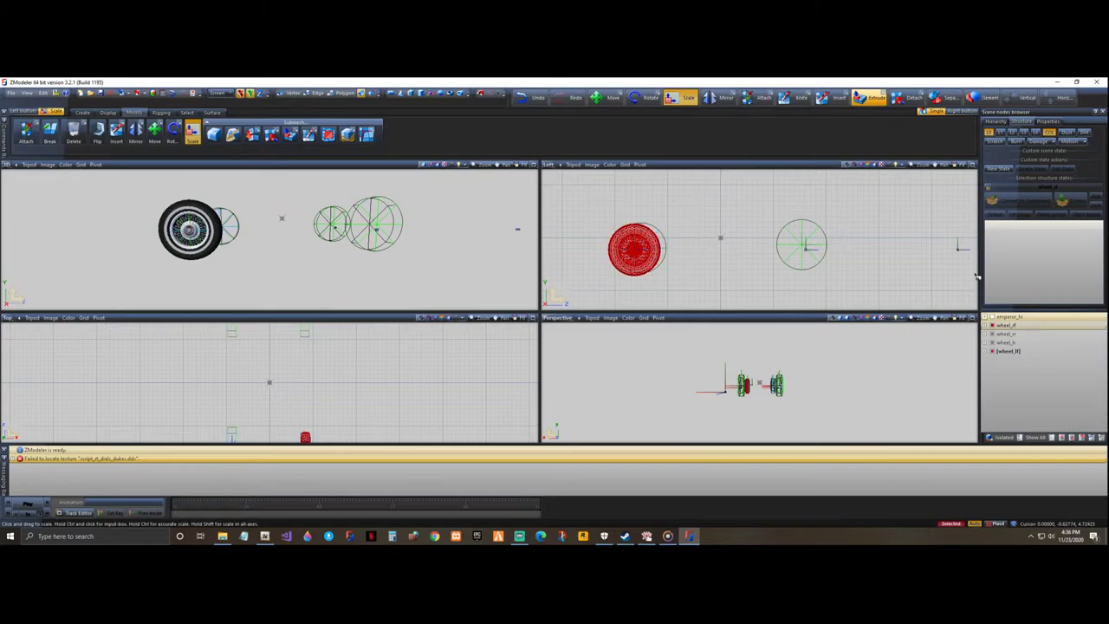
pyautogui.click(993, 317)
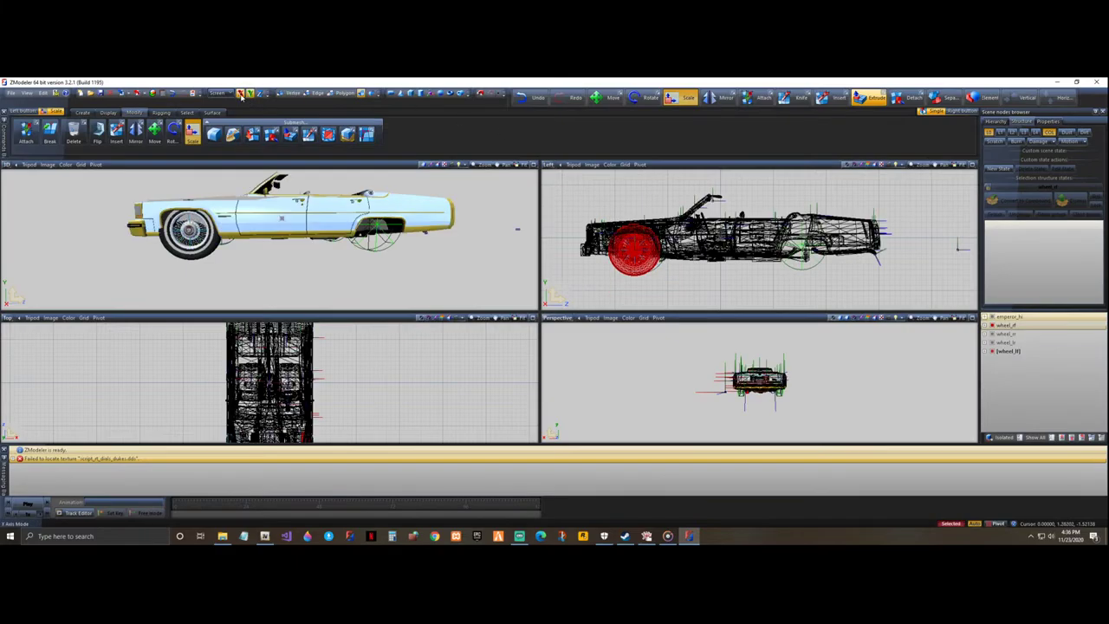
pyautogui.click(154, 130)
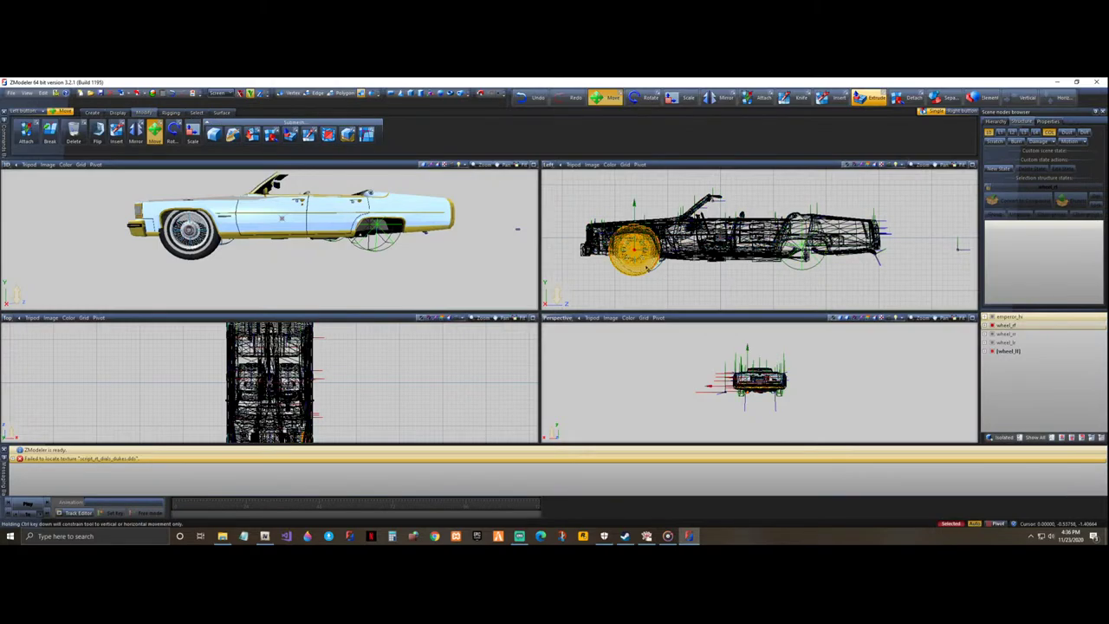
pyautogui.scroll(3, 399, 247)
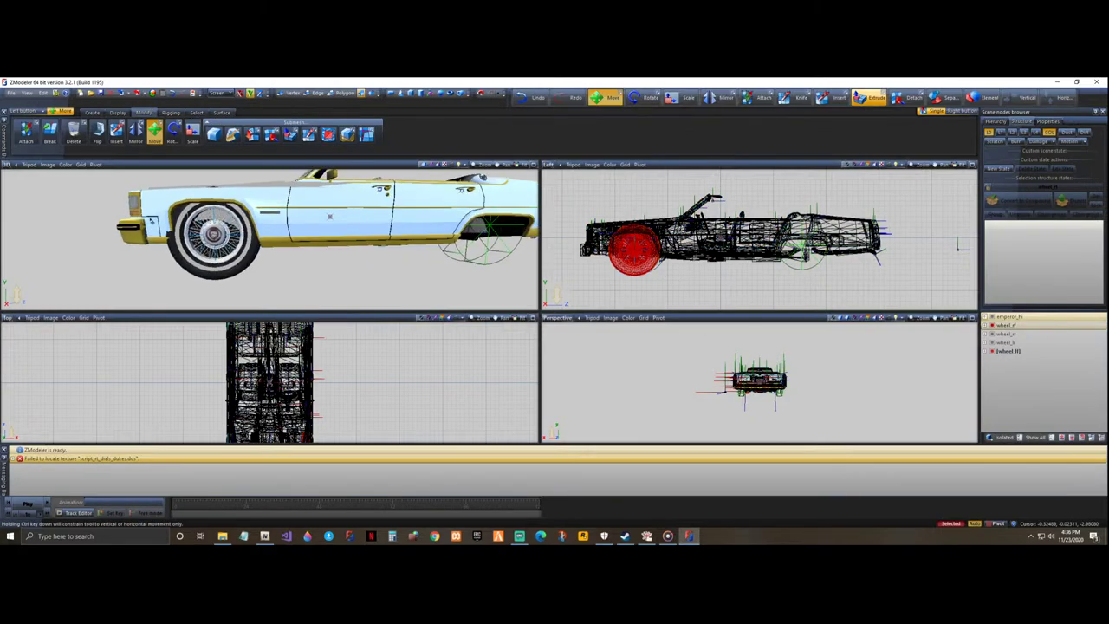
pyautogui.scroll(2, 329, 216)
pyautogui.moveTo(640, 270); pyautogui.dragTo(641, 275)
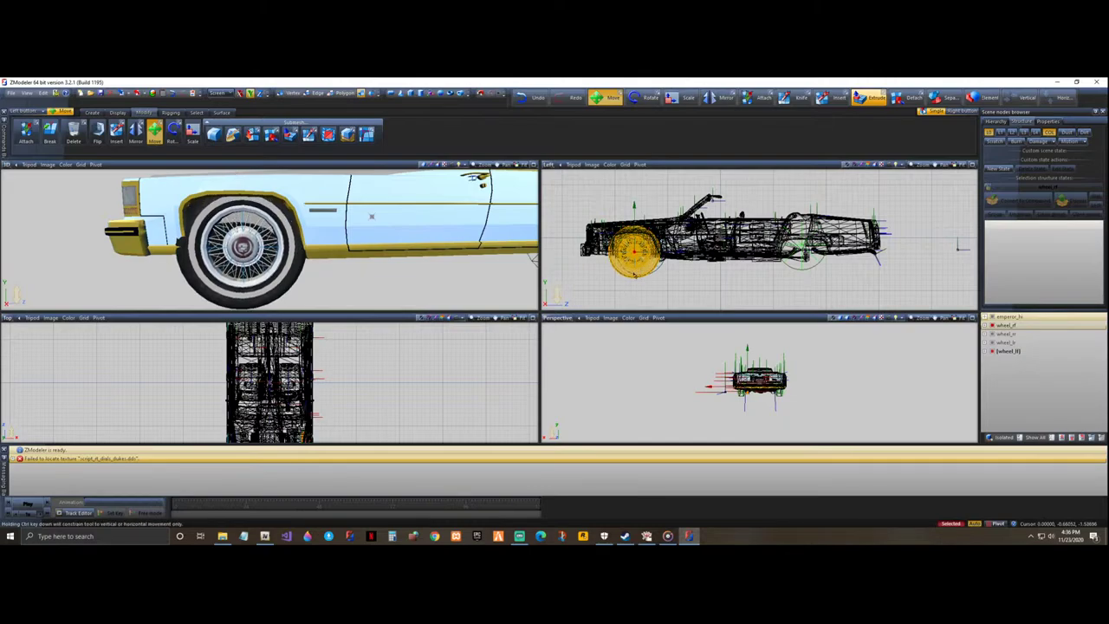
pyautogui.scroll(-2, 120, 215)
pyautogui.scroll(-1, 121, 215)
pyautogui.moveTo(482, 211)
pyautogui.mouseDown(button='middle')
pyautogui.moveTo(507, 212)
pyautogui.moveTo(477, 212)
pyautogui.mouseUp(button='middle')
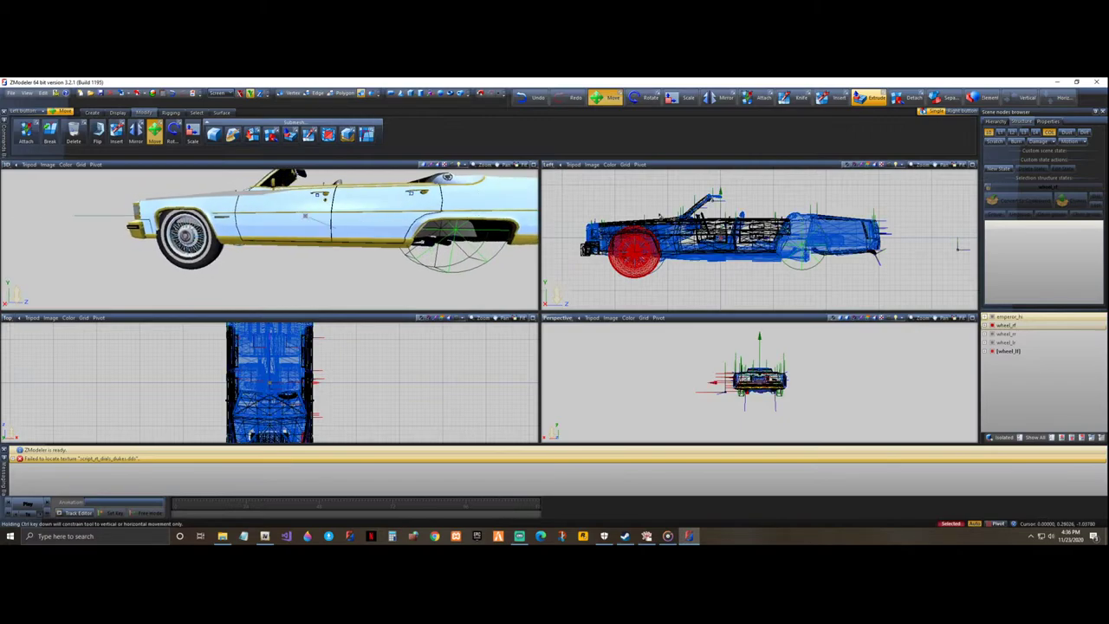
pyautogui.click(606, 191)
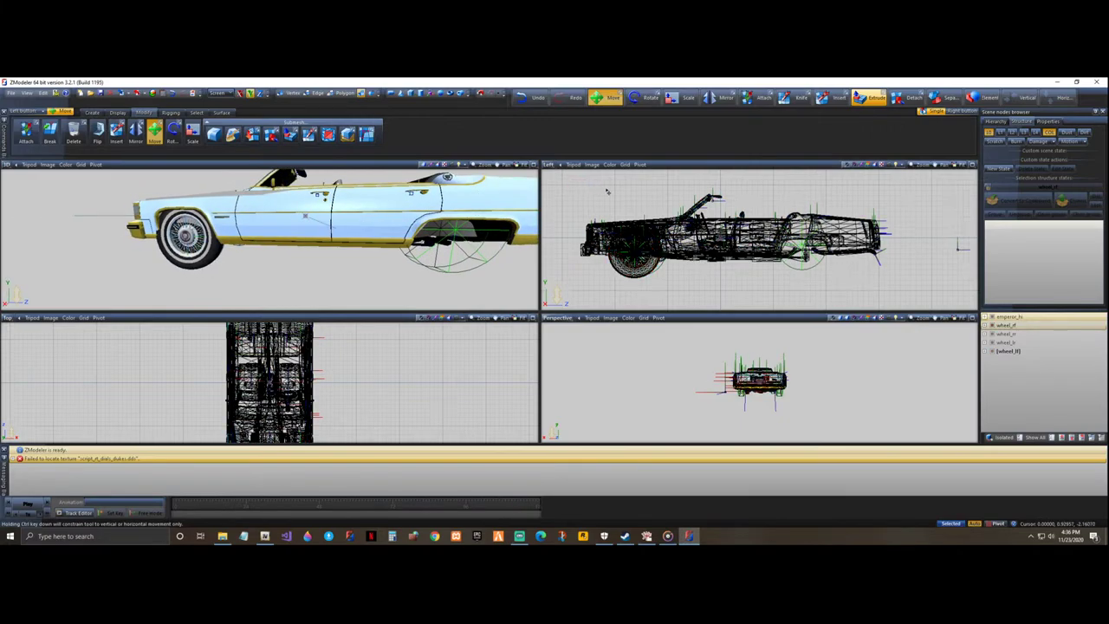
# - Expand the emperor_hi hierarchy and hide the bodyshell mesh under chassis
pyautogui.click(985, 317)
pyautogui.scroll(-10, 1022, 382)
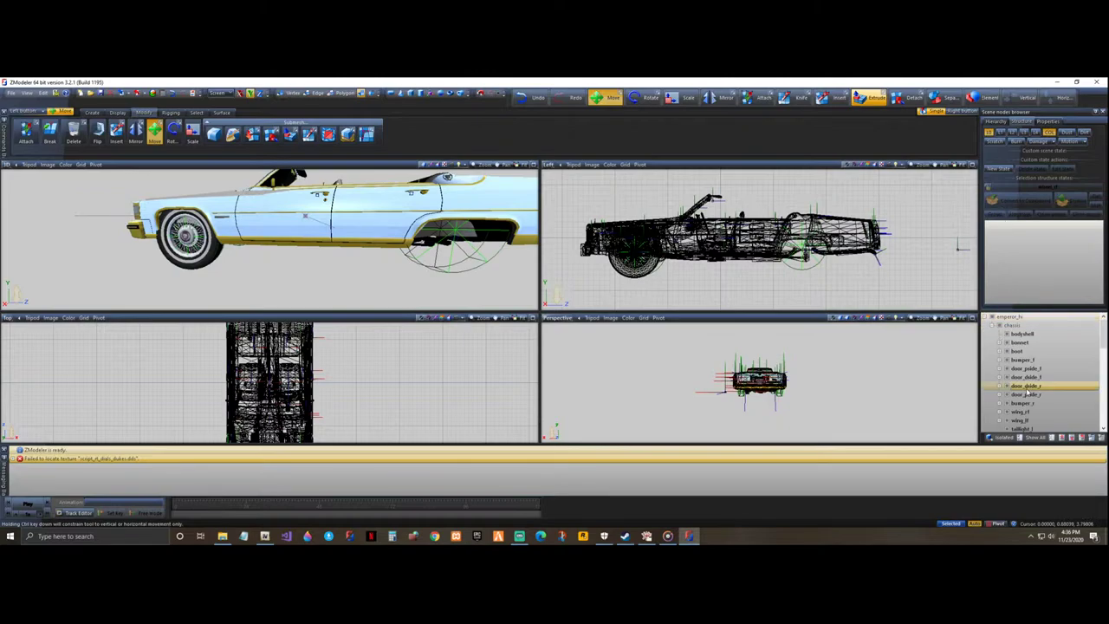
pyautogui.scroll(10, 1027, 390)
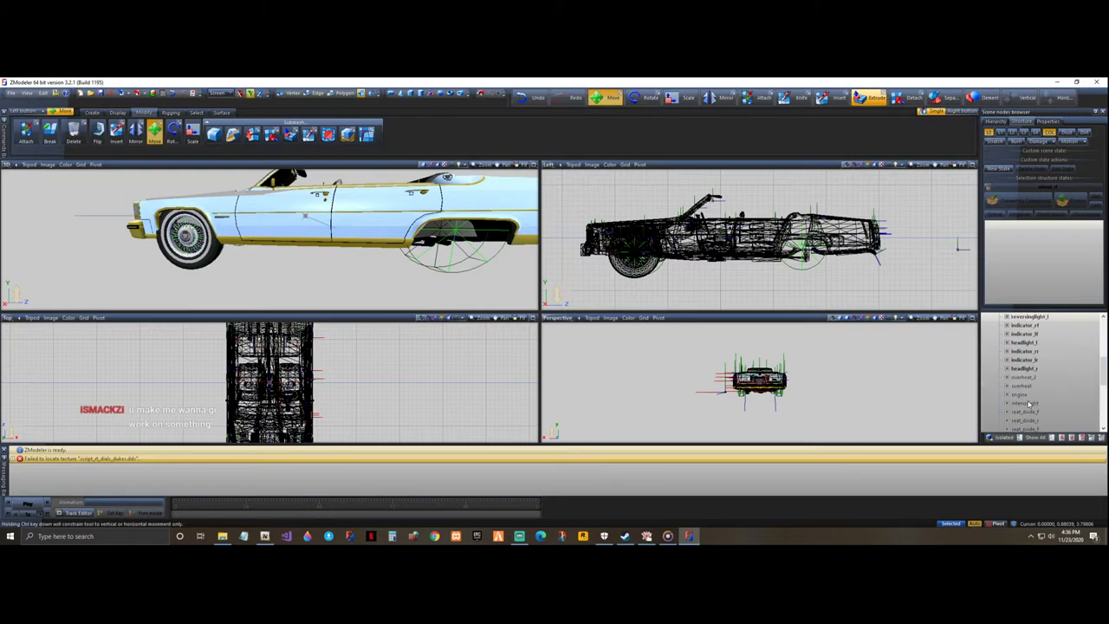
pyautogui.click(1008, 334)
pyautogui.click(1007, 334)
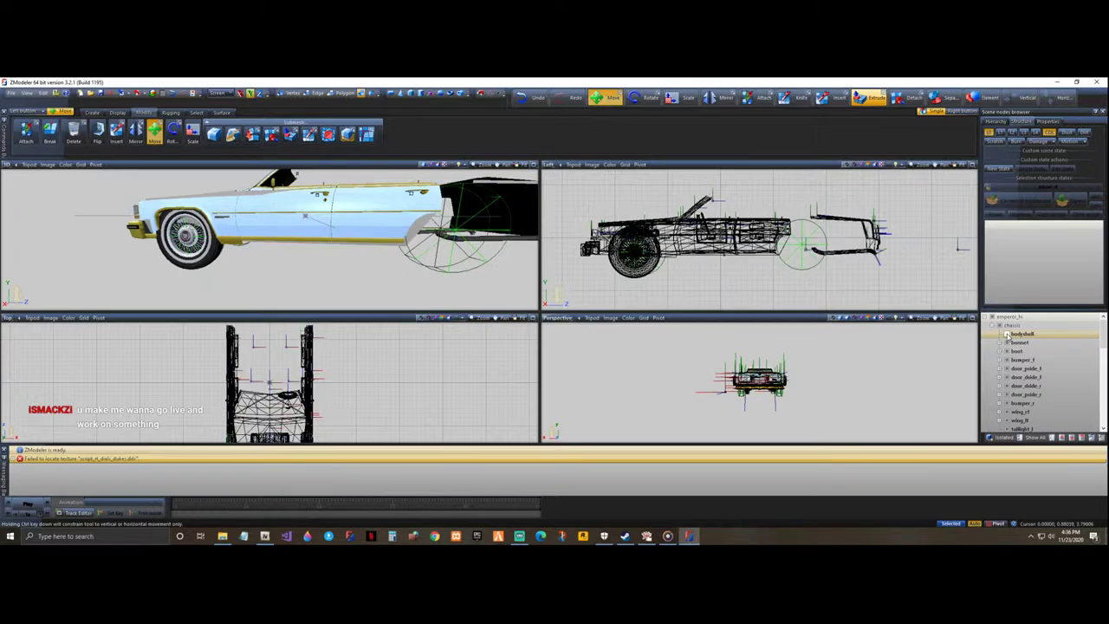
pyautogui.click(1007, 335)
pyautogui.click(1007, 335)
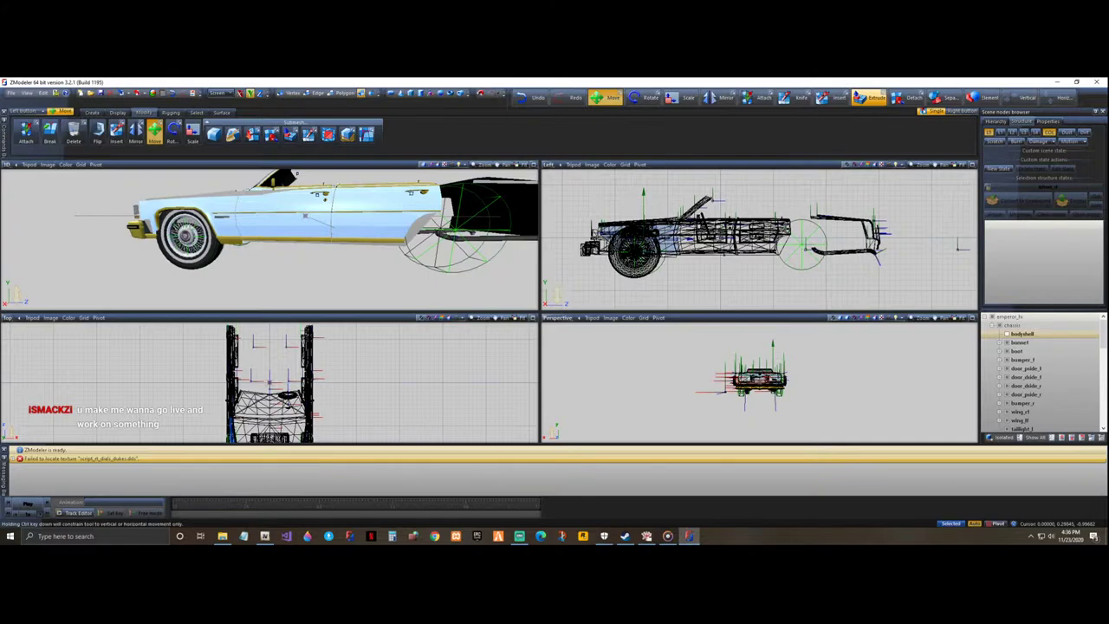
pyautogui.click(1022, 318)
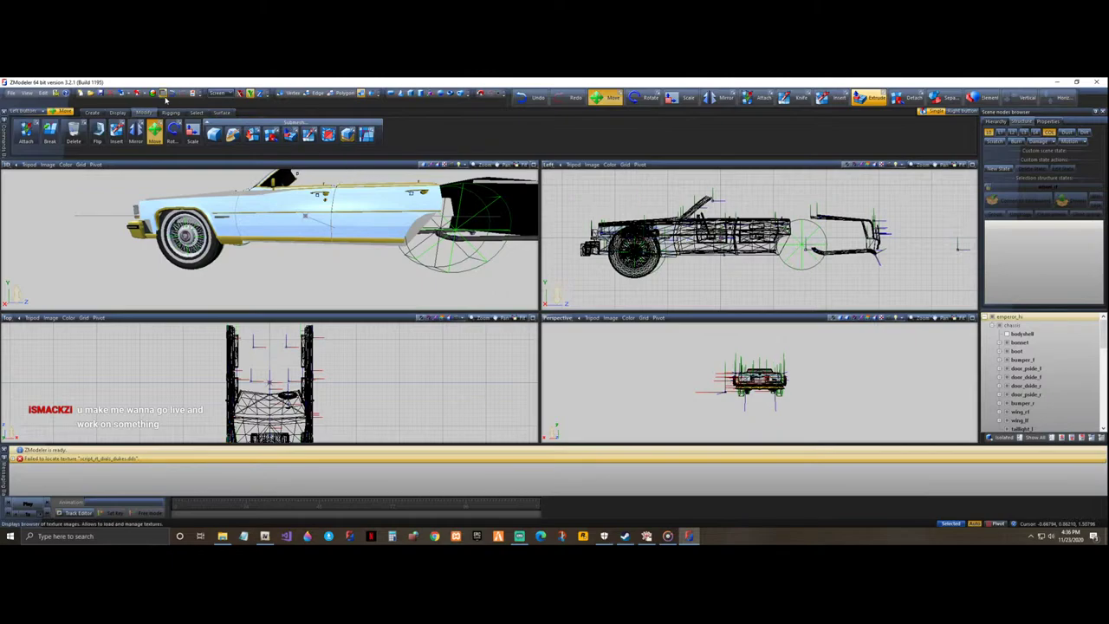
# - Leave the Move tool and select both front wings with single-object selection, using the Left and Top views
pyautogui.click(154, 132)
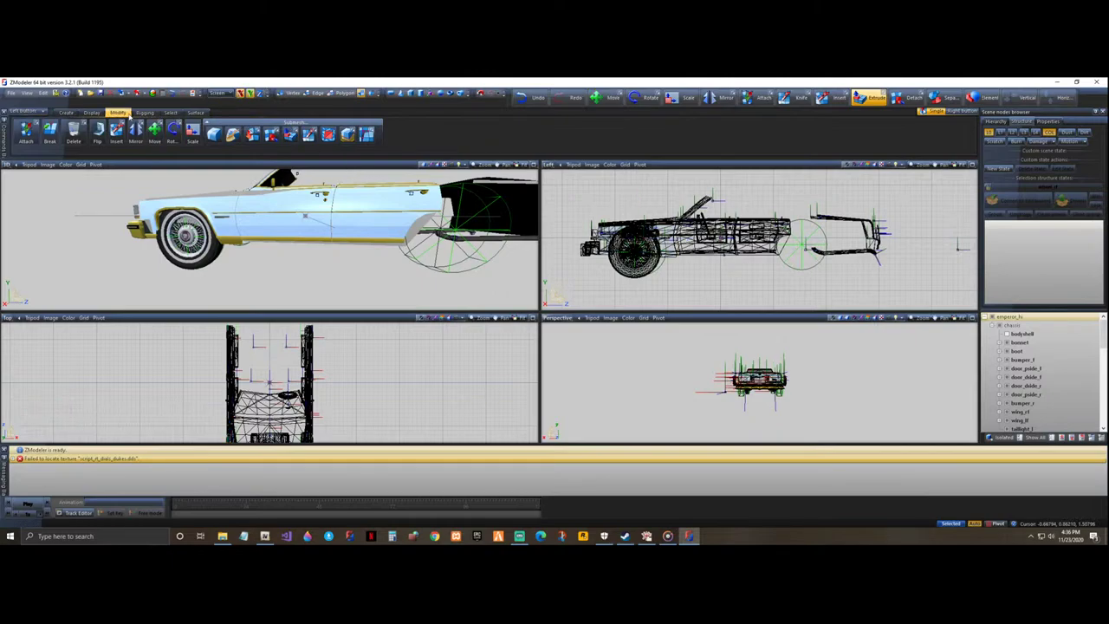
pyautogui.click(169, 113)
pyautogui.click(268, 130)
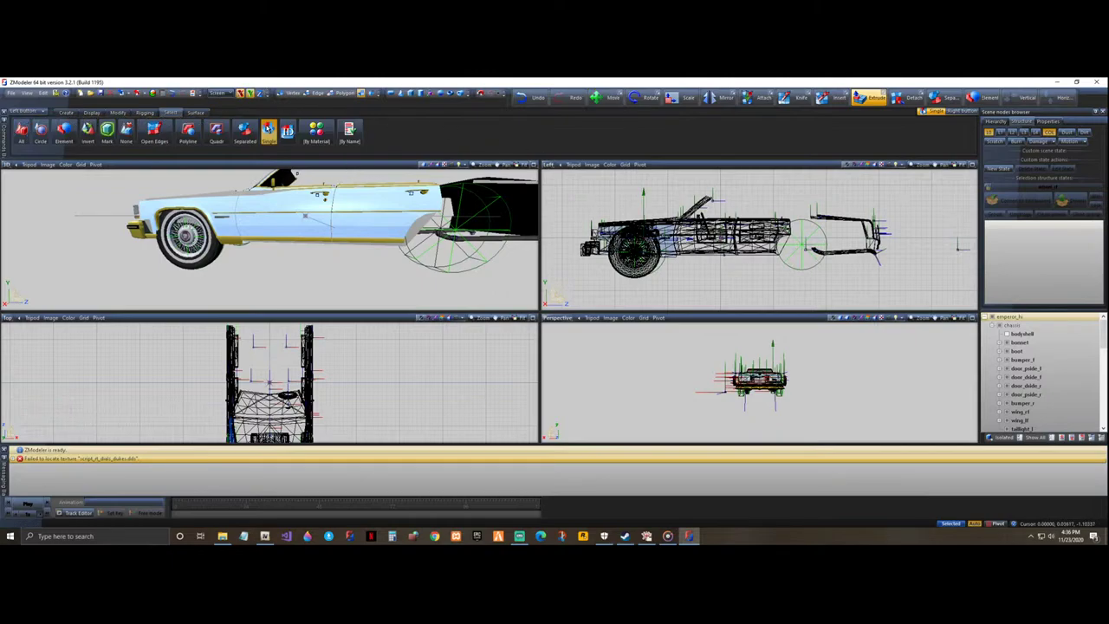
pyautogui.click(666, 230)
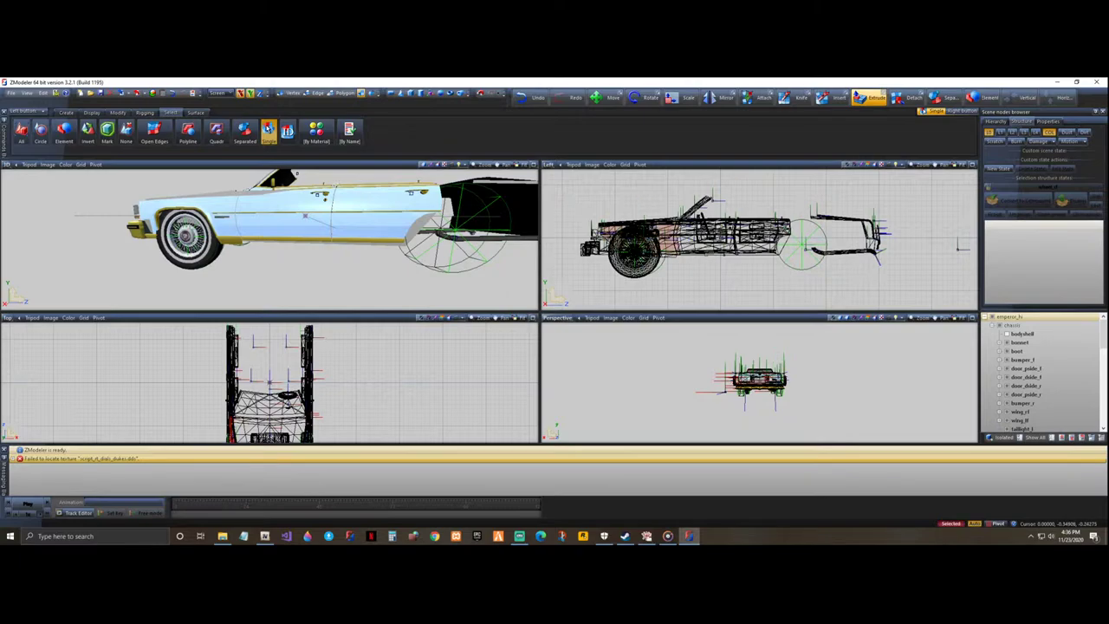
pyautogui.scroll(-3, 384, 376)
pyautogui.scroll(1, 365, 411)
pyautogui.scroll(3, 365, 411)
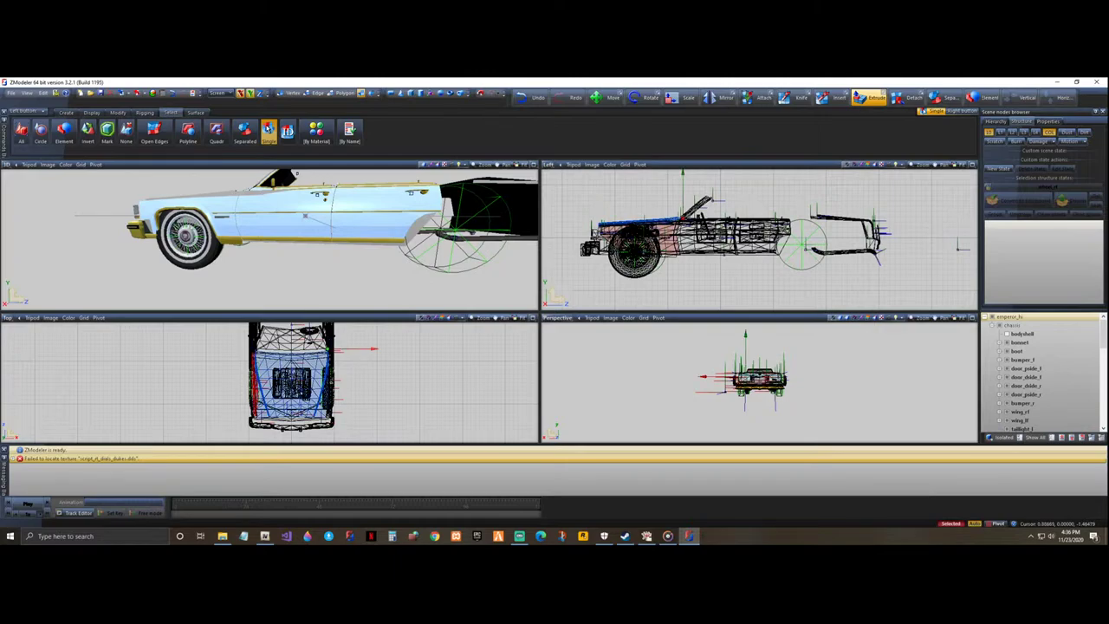
pyautogui.click(334, 385)
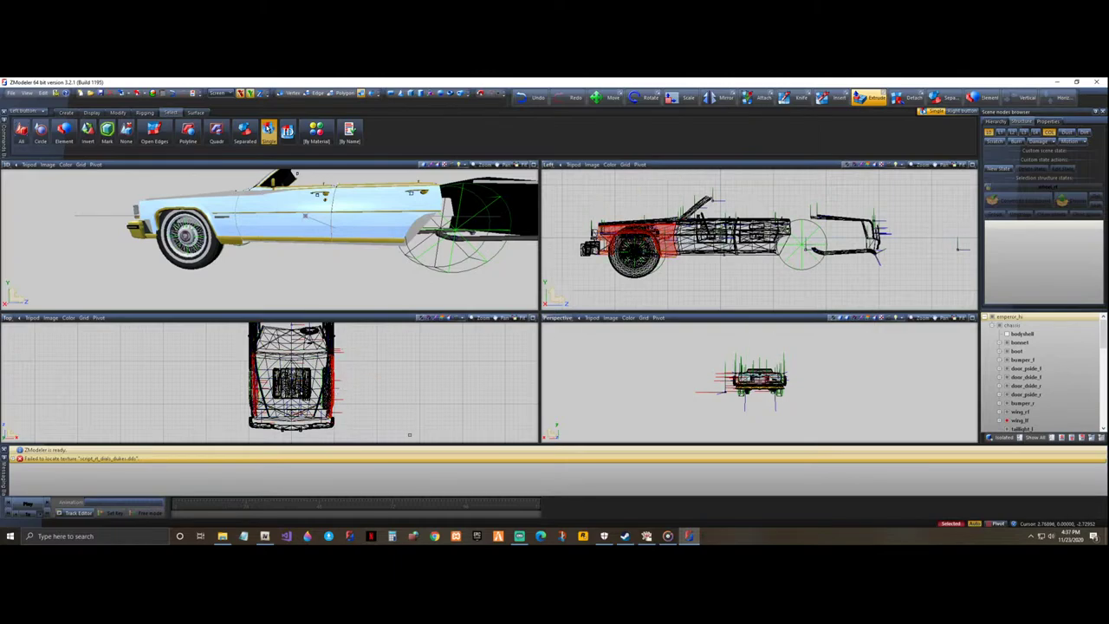
pyautogui.scroll(-1, 409, 434)
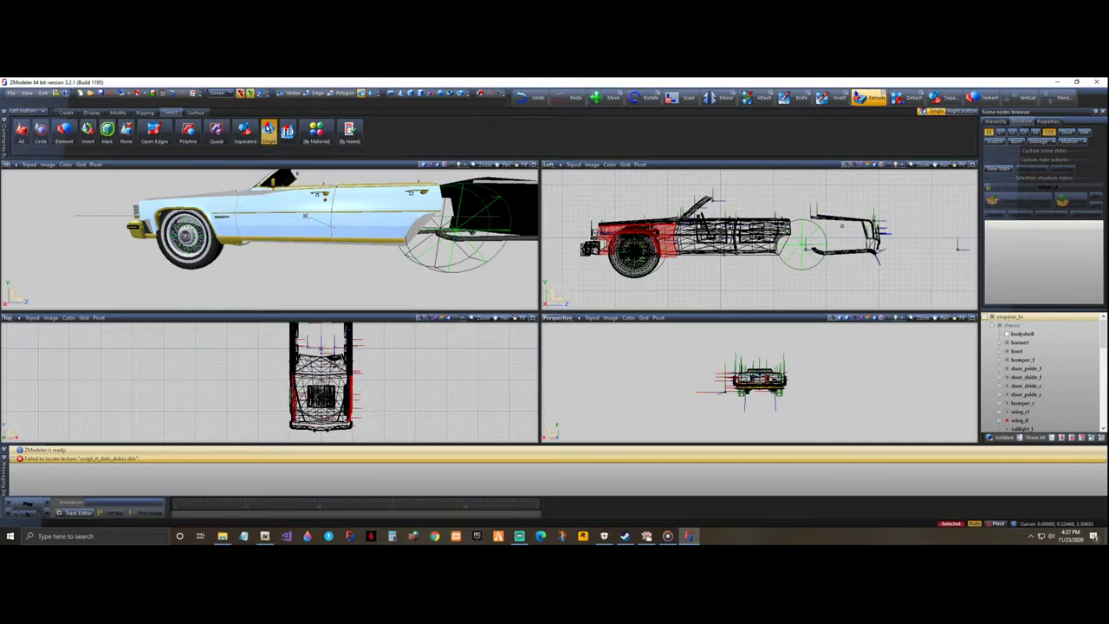
# - Show the bodyshell again and add it to the selection with the two front wings
pyautogui.click(1007, 335)
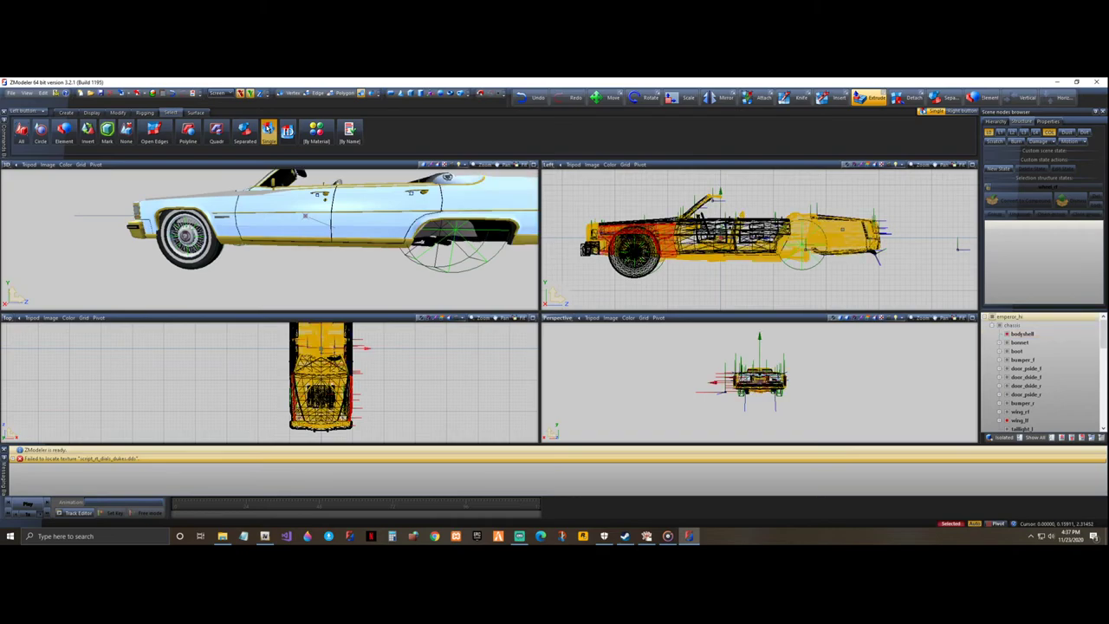
pyautogui.click(856, 233)
pyautogui.click(635, 249)
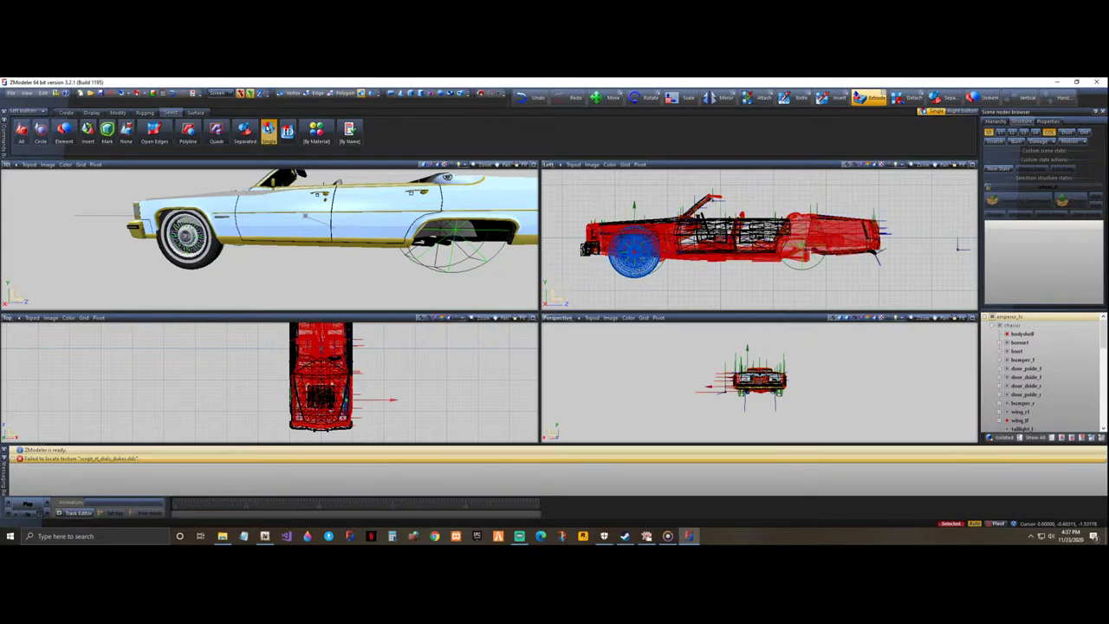
pyautogui.hotkey('ctrl', 'z')
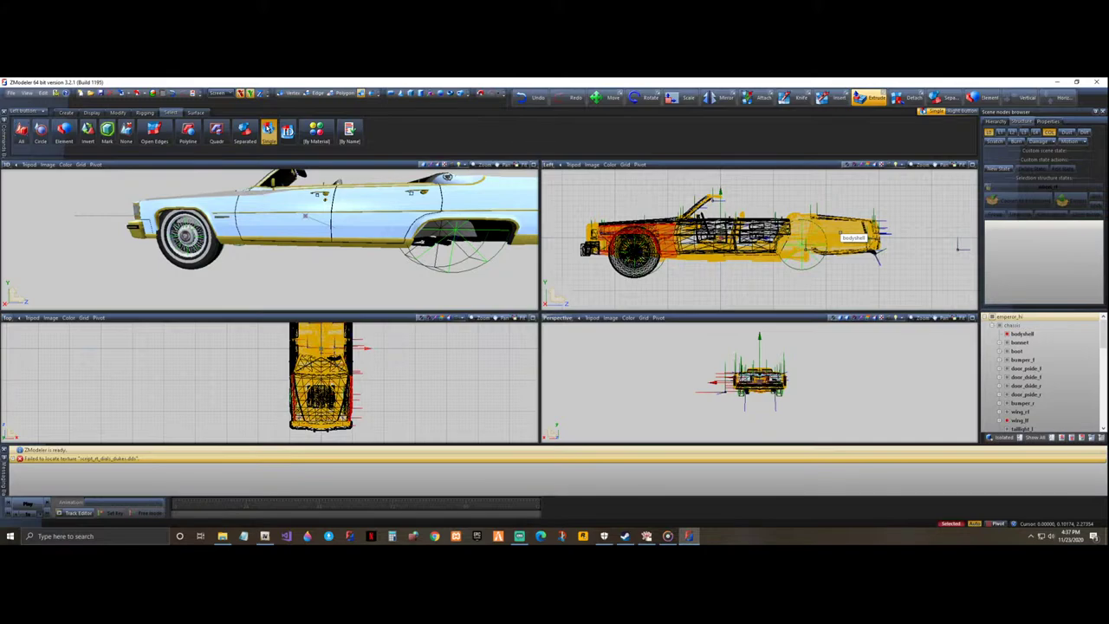
# - Remove the bodyshell from the selection, keeping both front wings selected, and hide and show it again to check the wing area
pyautogui.click(836, 232)
pyautogui.click(853, 296)
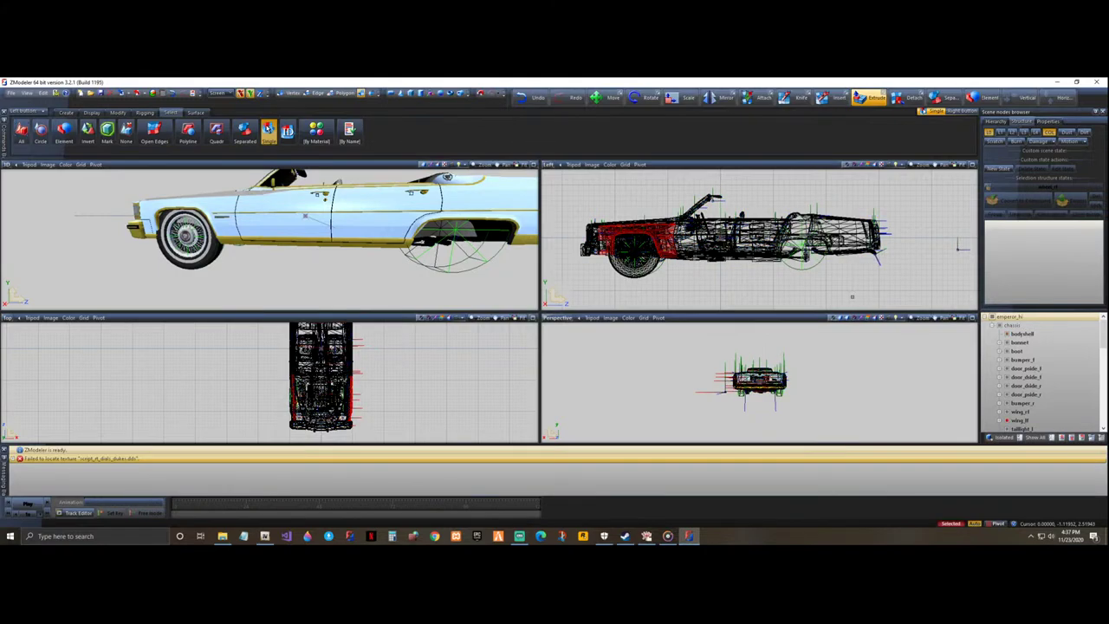
pyautogui.moveTo(307, 278); pyautogui.dragTo(315, 278, button='middle')
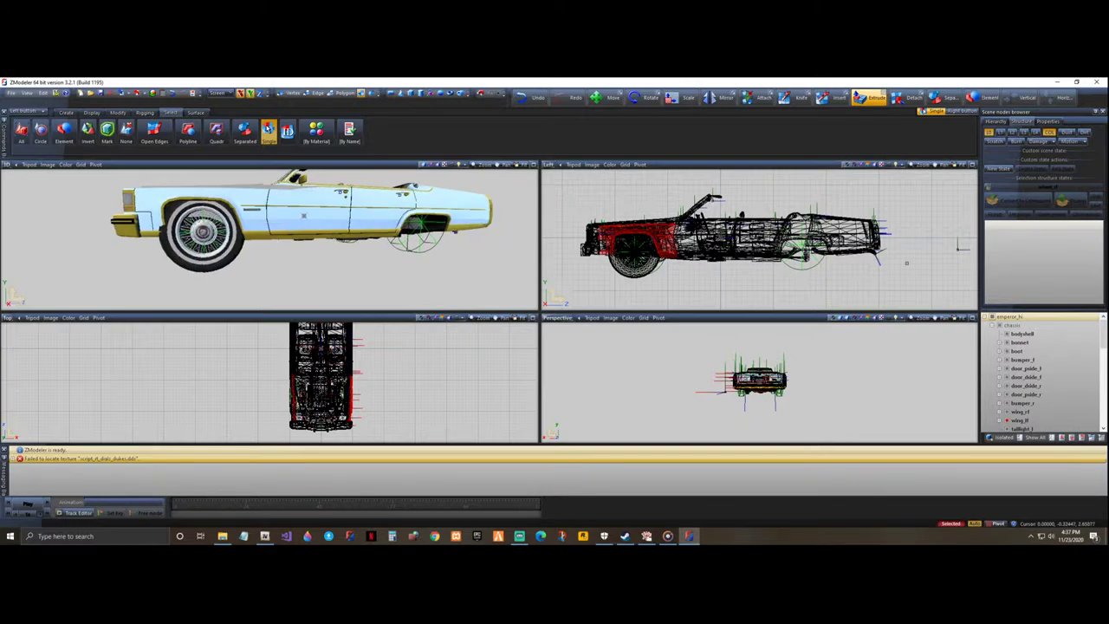
pyautogui.click(1001, 326)
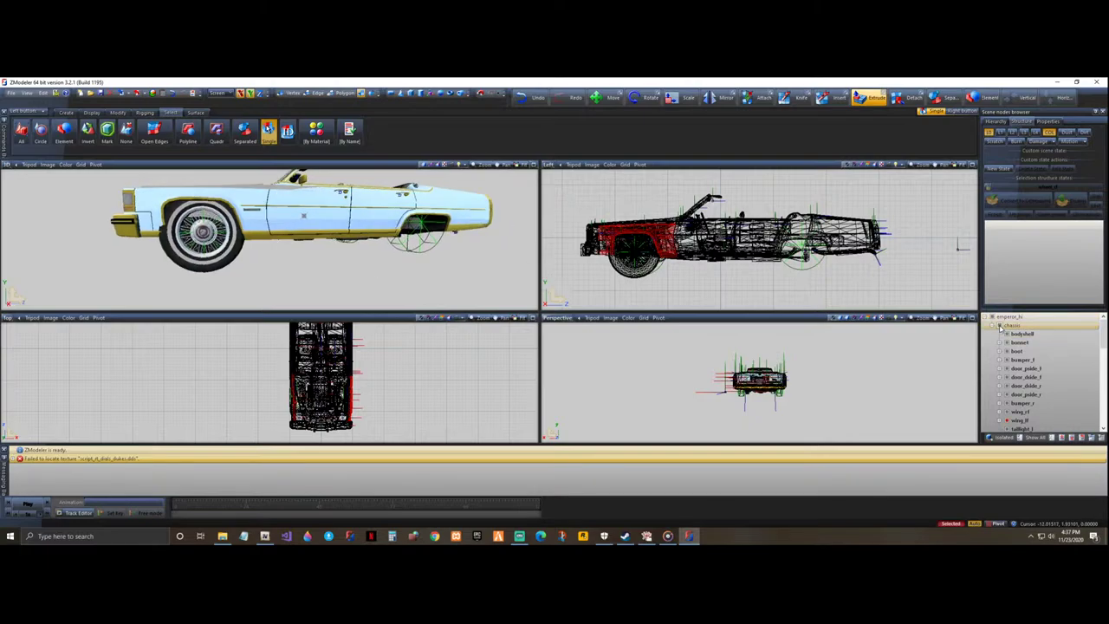
pyautogui.click(1007, 333)
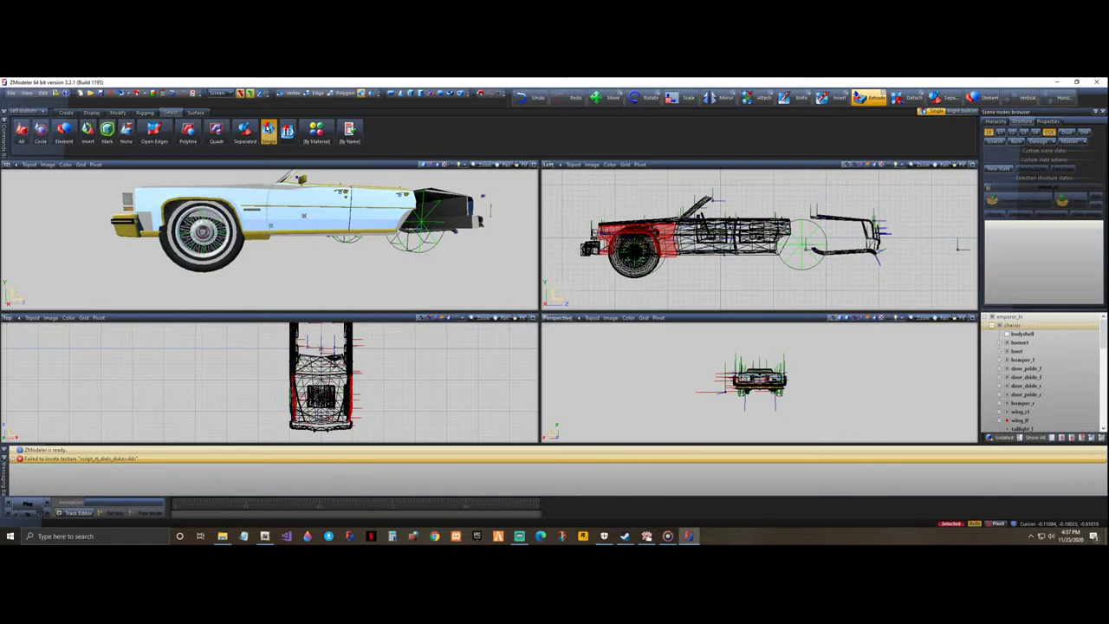
pyautogui.moveTo(271, 225); pyautogui.dragTo(276, 225, button='middle')
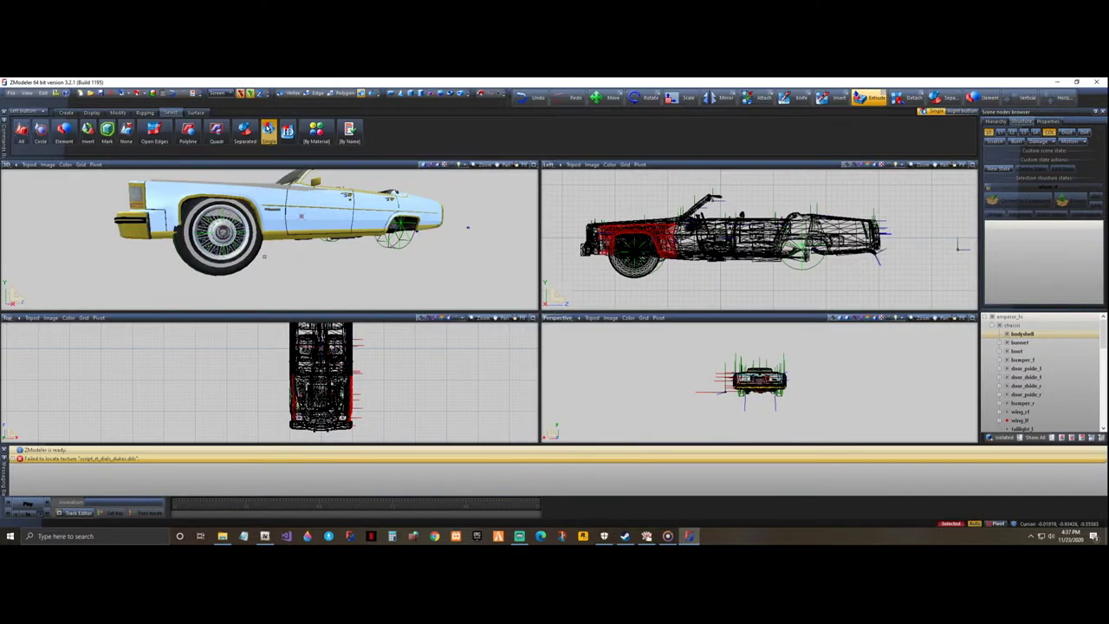
pyautogui.scroll(1, 468, 228)
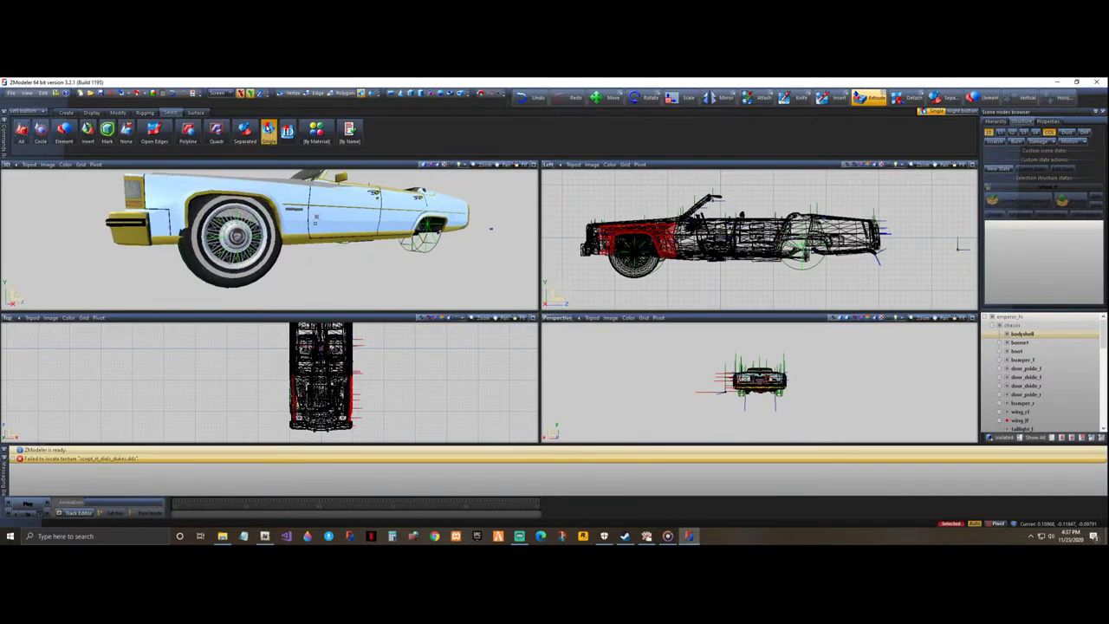
pyautogui.scroll(2, 317, 220)
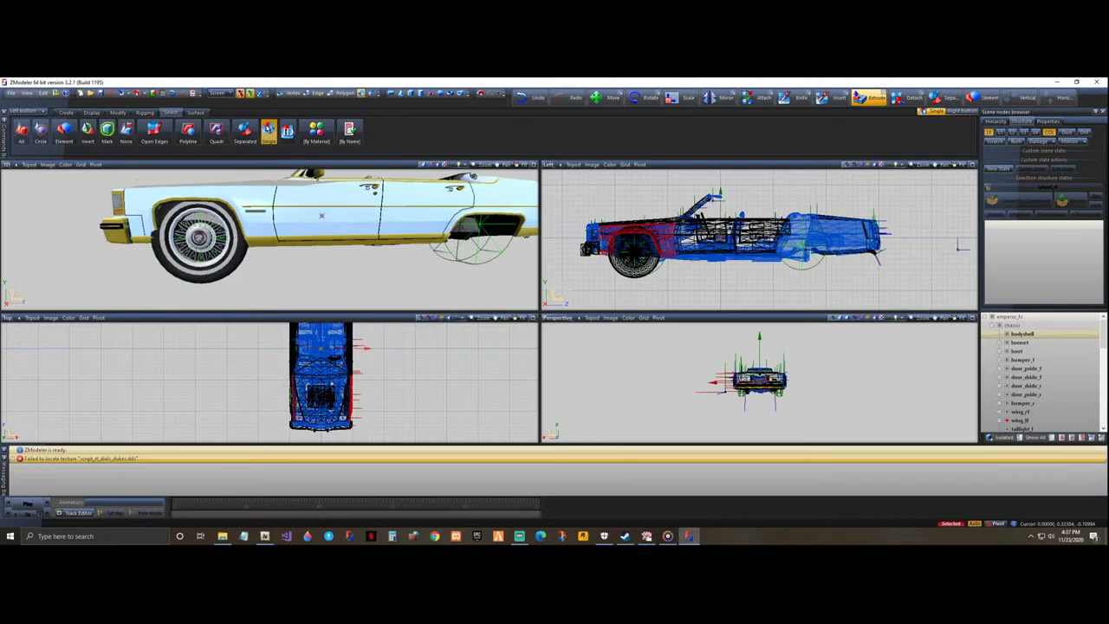
pyautogui.click(321, 215)
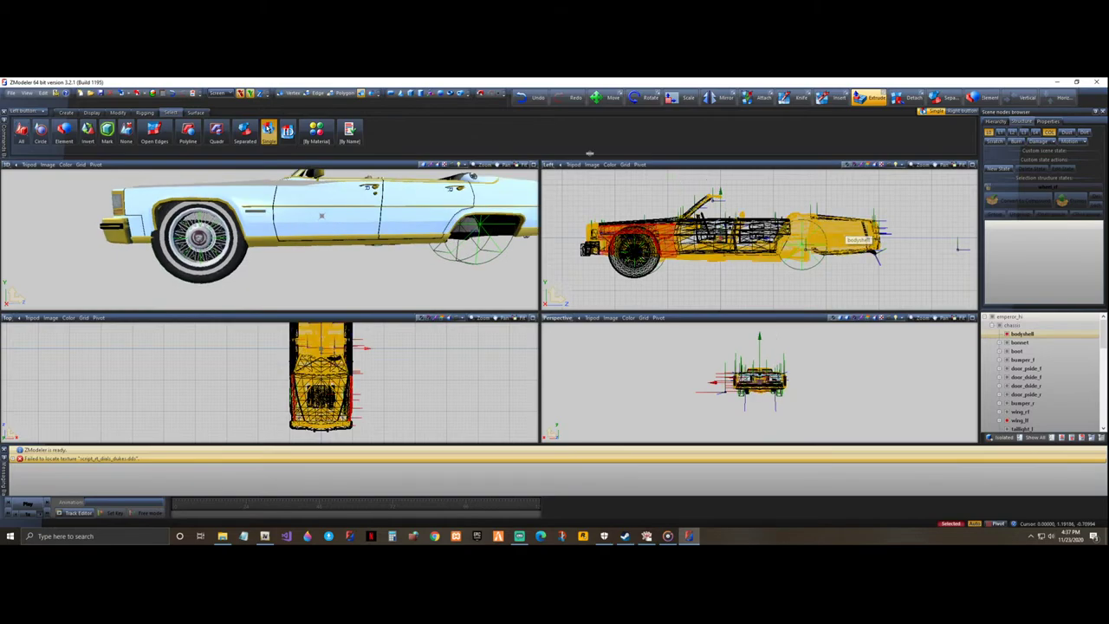
pyautogui.click(342, 95)
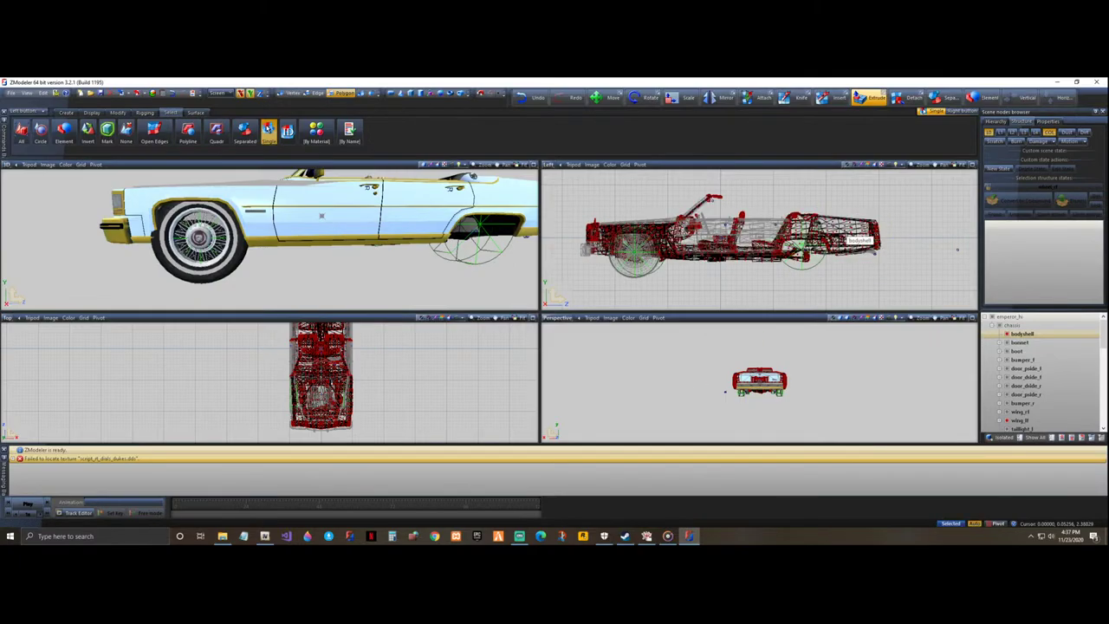
pyautogui.scroll(5, 958, 250)
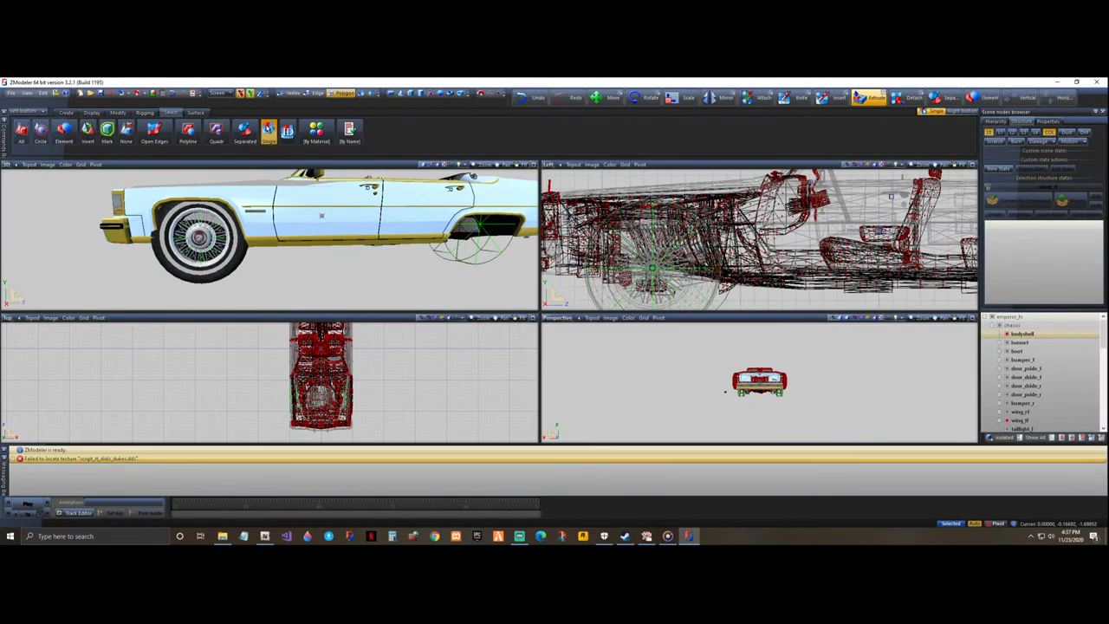
pyautogui.scroll(-5, 930, 247)
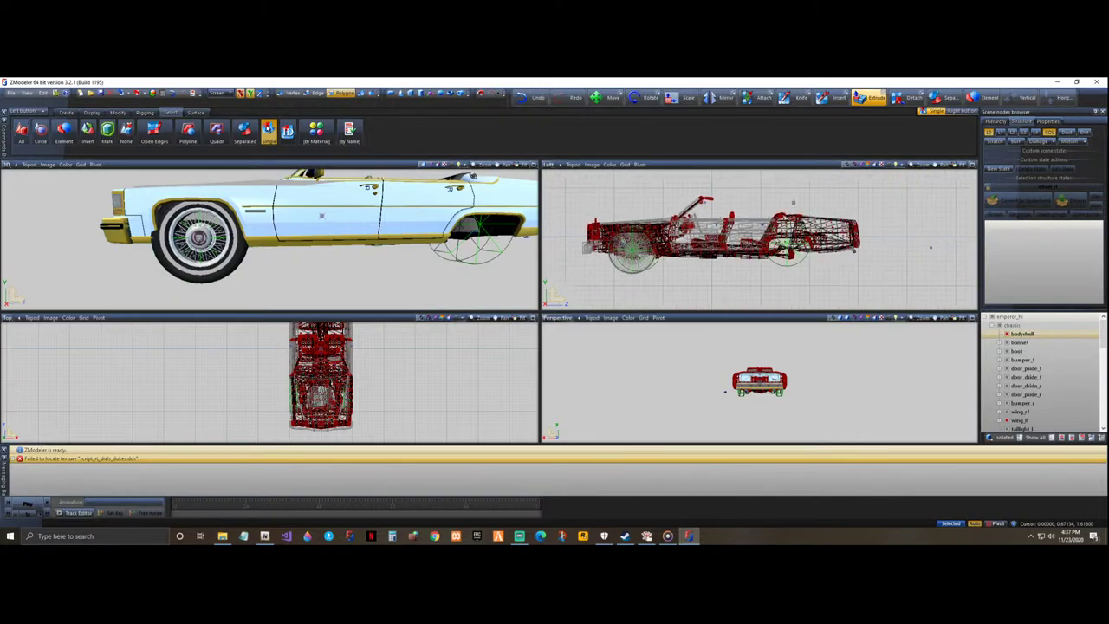
pyautogui.click(869, 97)
pyautogui.click(361, 92)
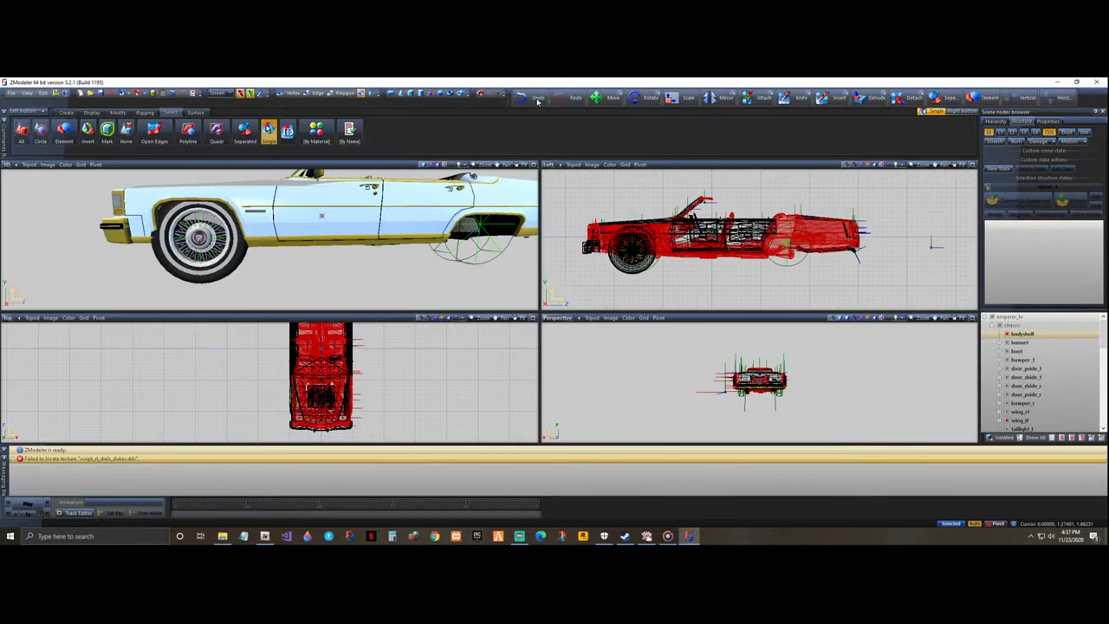
pyautogui.click(901, 186)
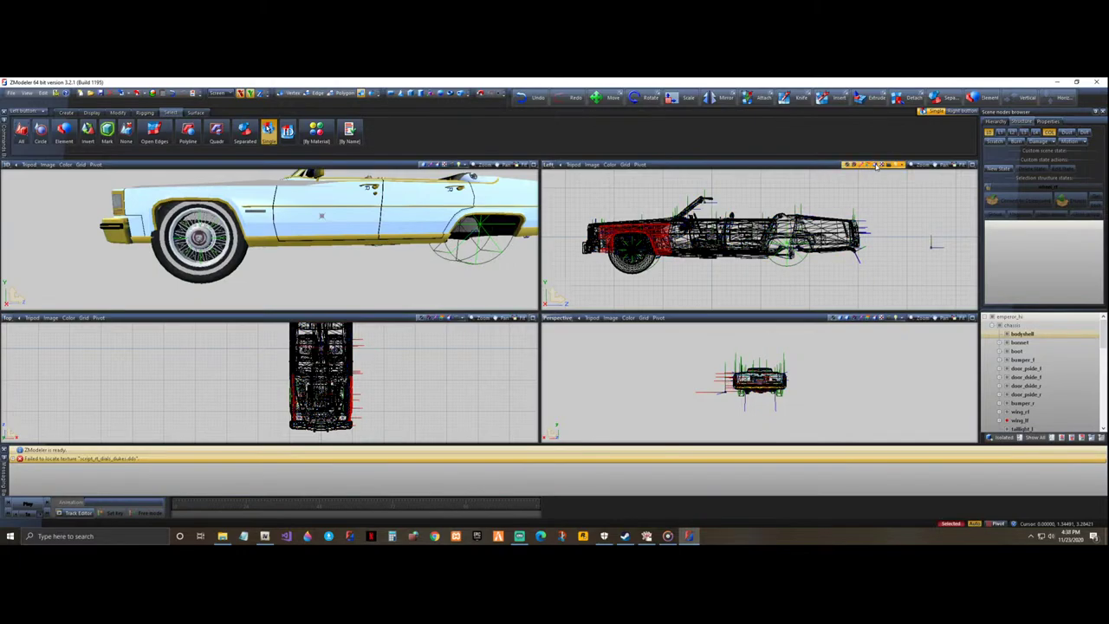
# - Hide the bodyshell, switch the selected front wings to vertex editing with the Move tool, and show the bodyshell again
pyautogui.click(1006, 335)
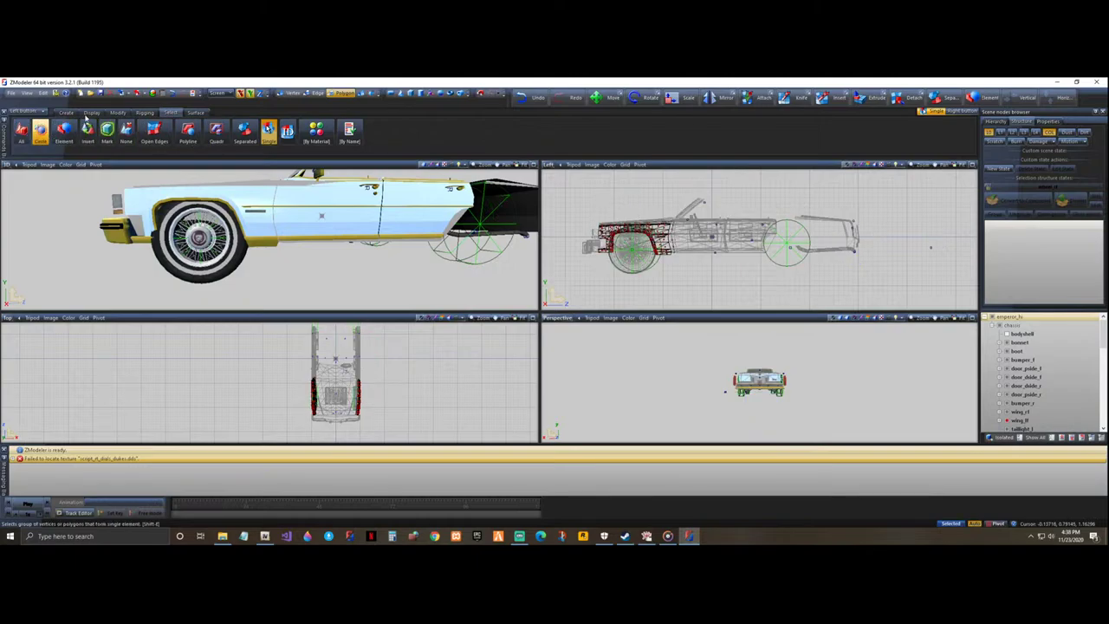
pyautogui.click(290, 93)
pyautogui.click(118, 113)
pyautogui.click(154, 132)
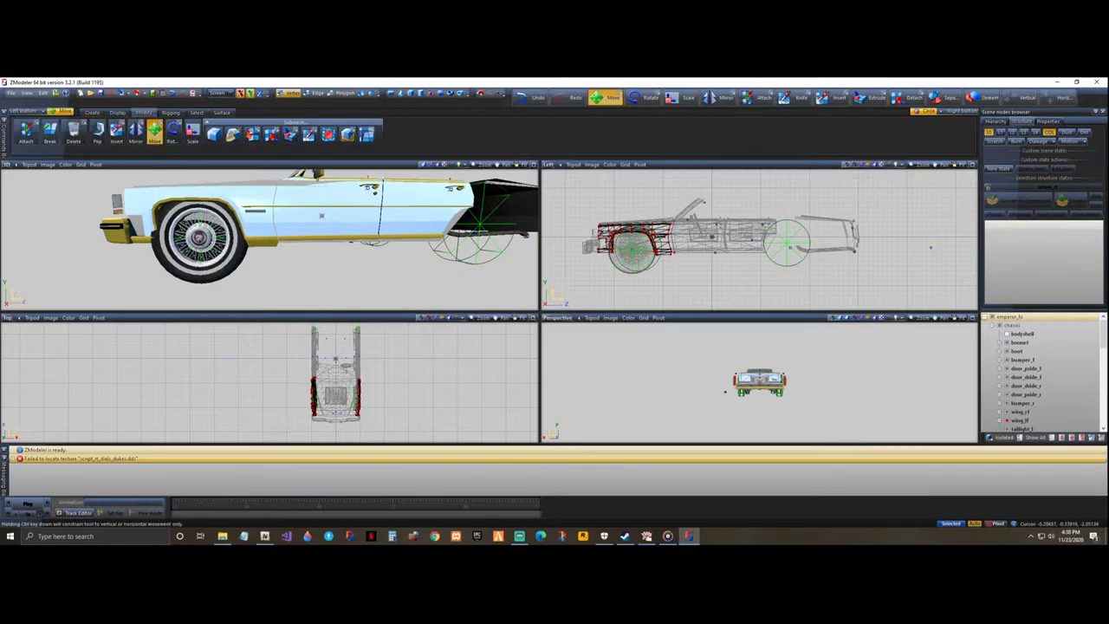
pyautogui.click(1006, 334)
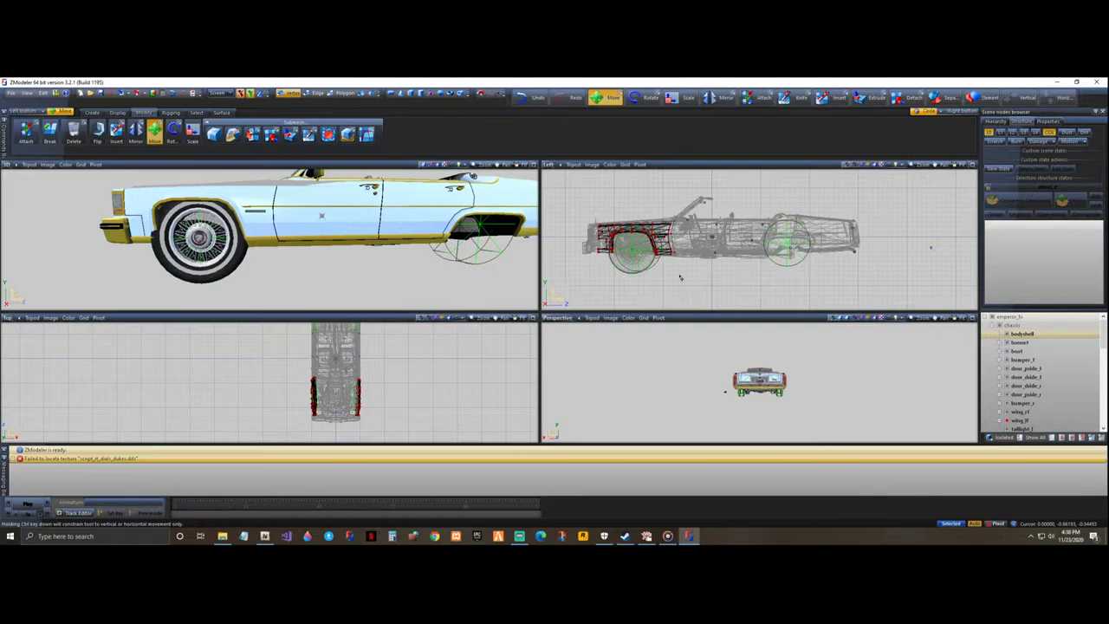
# - Enlarge the viewports and shorten the small side badge behind the front wheel arch by moving its front vertices rearward
pyautogui.scroll(3, 589, 238)
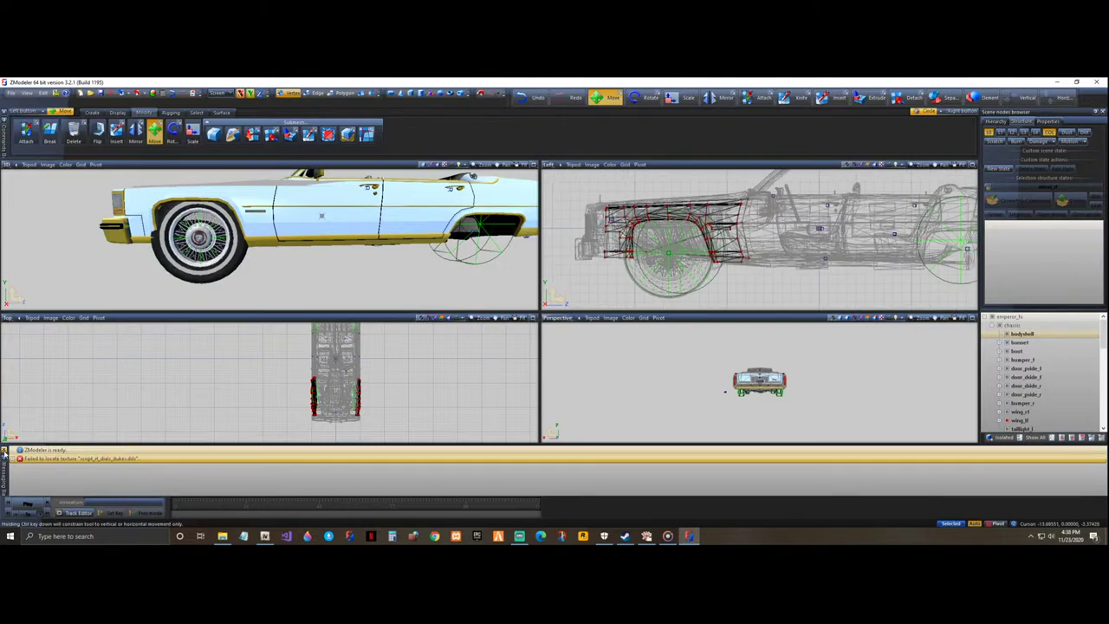
pyautogui.moveTo(665, 461); pyautogui.dragTo(701, 480, button='middle')
pyautogui.scroll(5, 698, 425)
pyautogui.scroll(2, 828, 402)
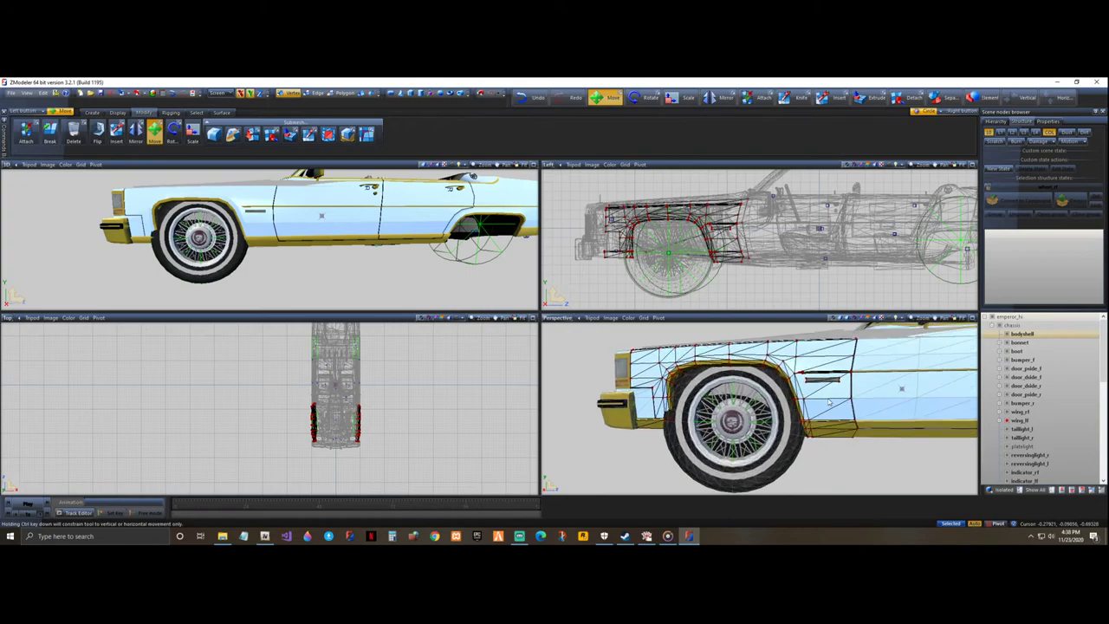
pyautogui.scroll(1, 821, 407)
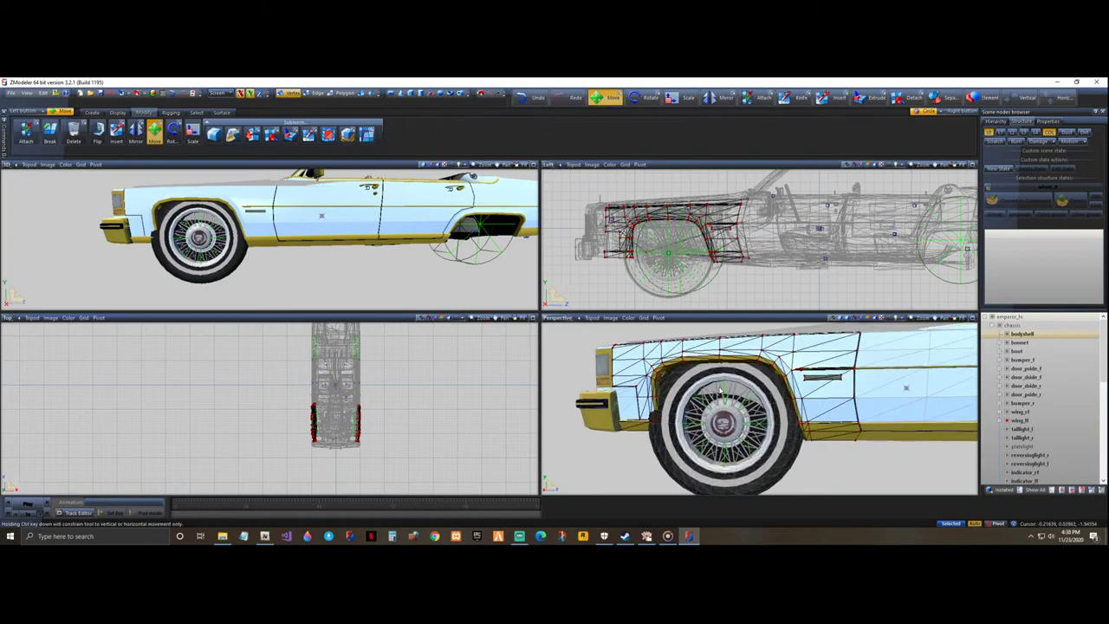
pyautogui.scroll(5, 739, 239)
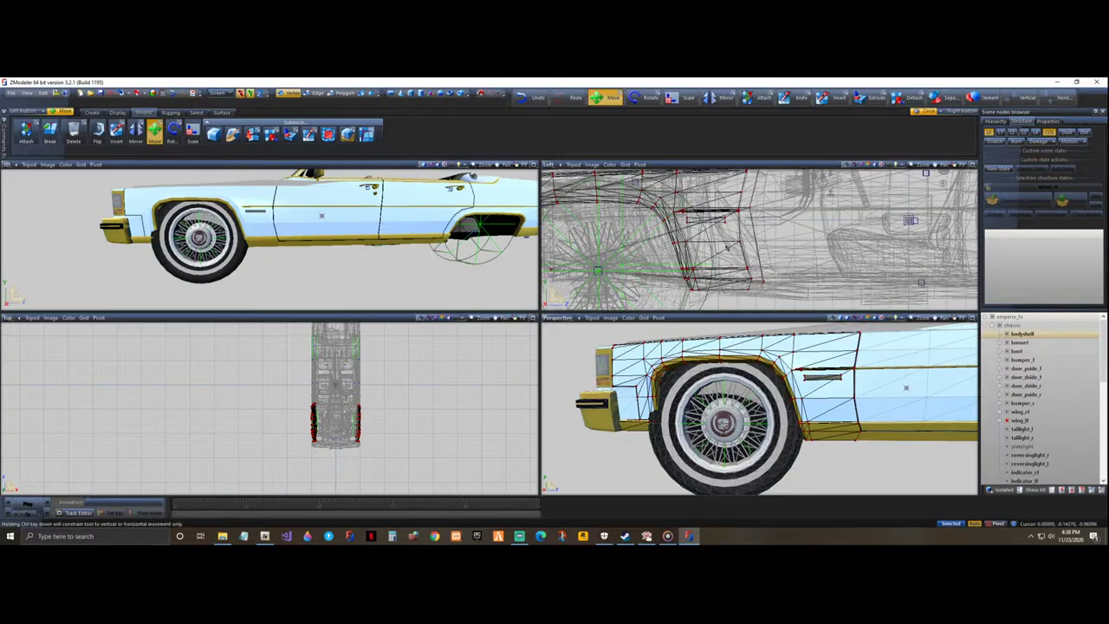
pyautogui.scroll(-3, 726, 260)
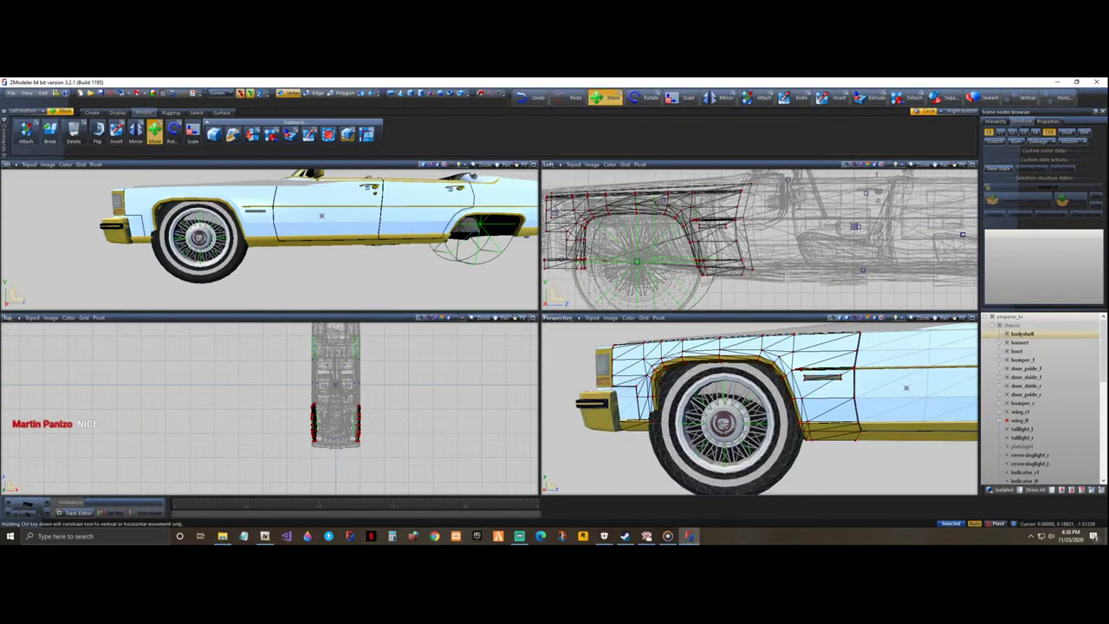
pyautogui.moveTo(652, 203); pyautogui.dragTo(713, 286)
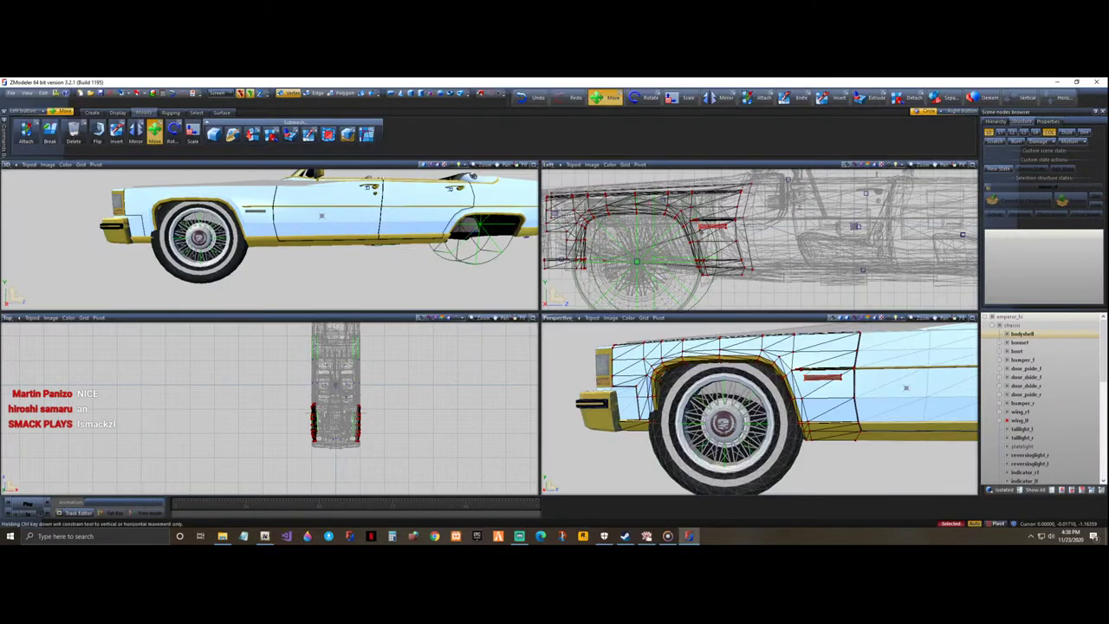
pyautogui.scroll(1, 759, 258)
pyautogui.scroll(5, 698, 228)
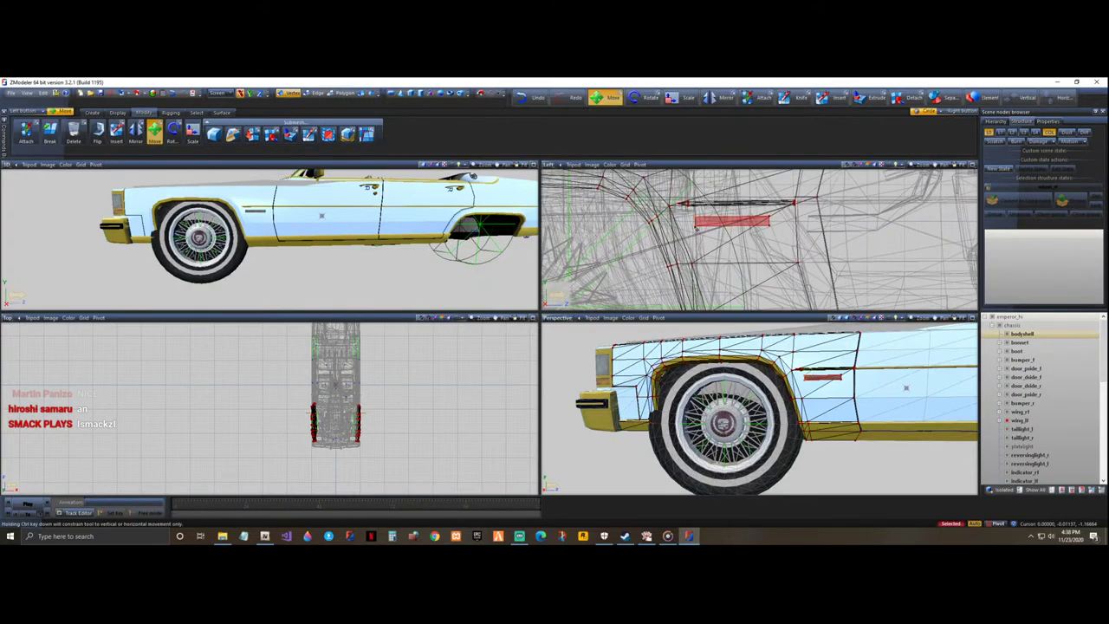
pyautogui.moveTo(699, 227); pyautogui.dragTo(736, 228)
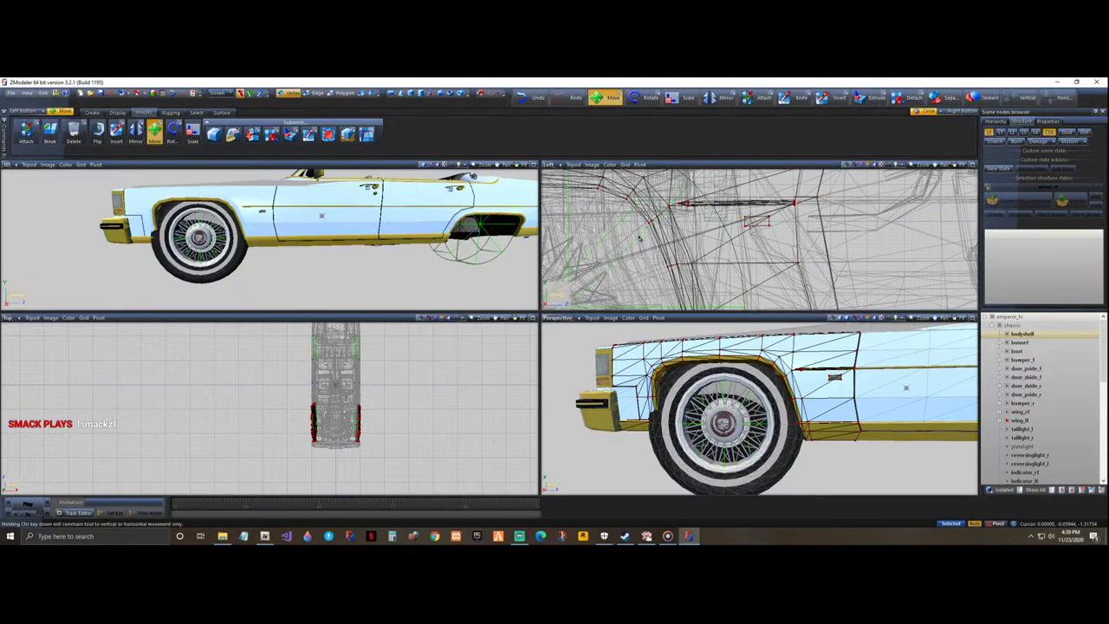
# - Move the rear edge vertices of the front wheel arch rearward on both wings to clear the tyre, and clear the selection
pyautogui.scroll(-4, 639, 238)
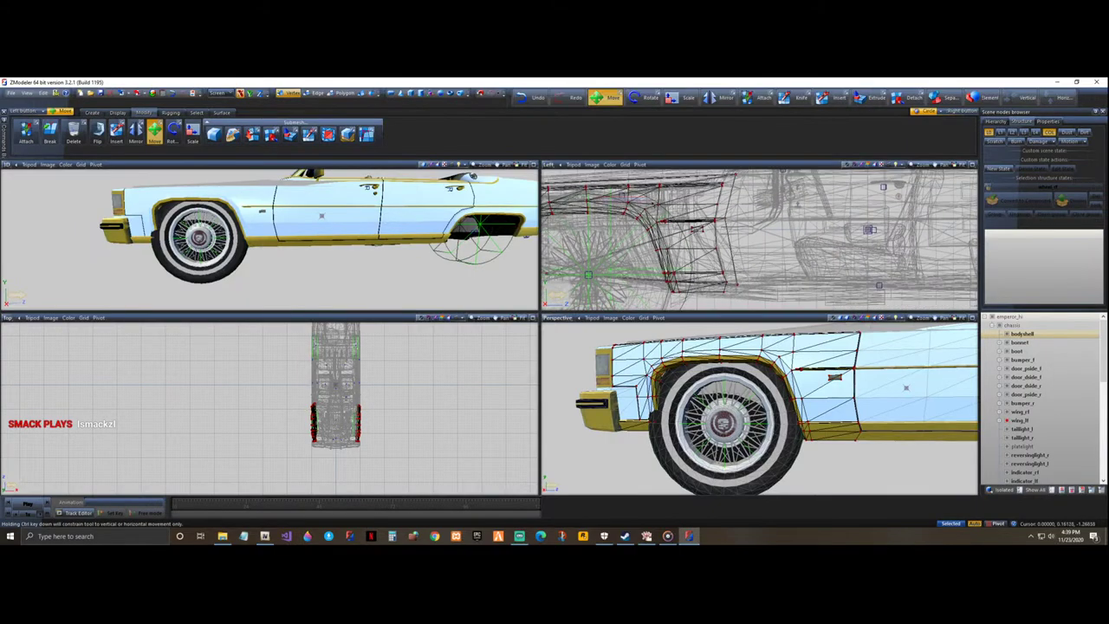
pyautogui.click(682, 301)
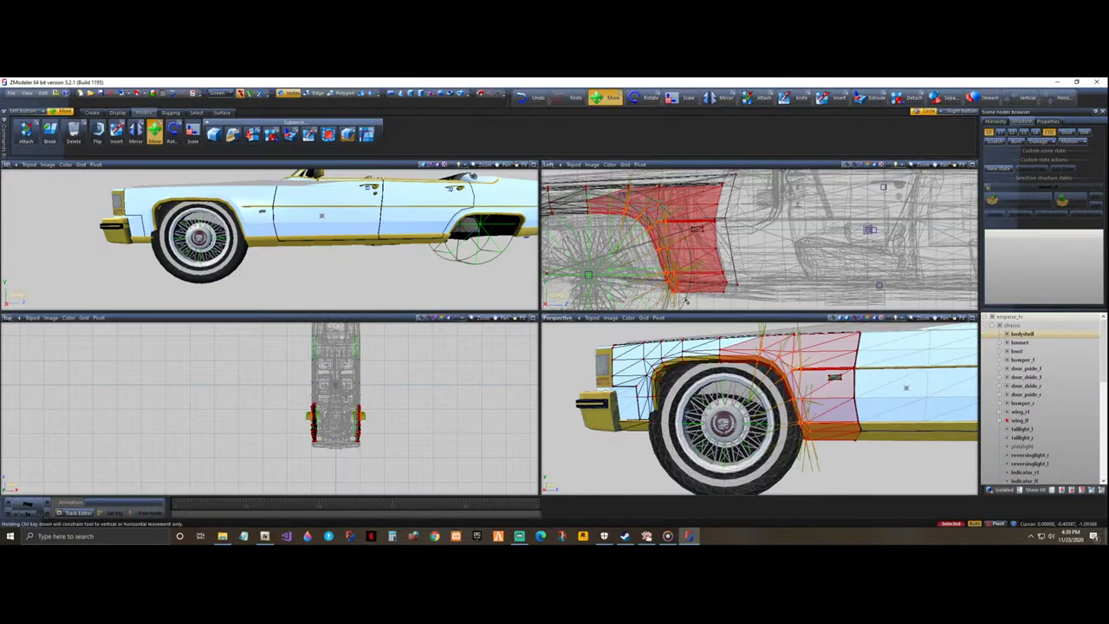
pyautogui.moveTo(639, 219); pyautogui.dragTo(654, 229)
pyautogui.moveTo(297, 239)
pyautogui.mouseDown(button='middle')
pyautogui.moveTo(326, 242)
pyautogui.moveTo(296, 240)
pyautogui.mouseUp(button='middle')
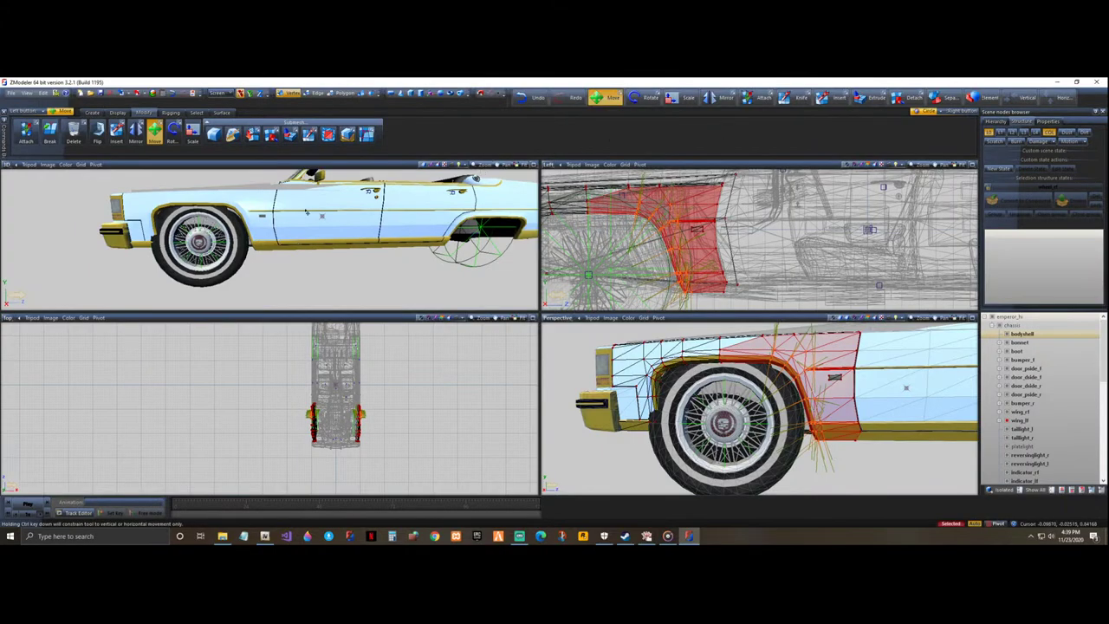
pyautogui.moveTo(312, 201); pyautogui.dragTo(477, 225, button='middle')
pyautogui.moveTo(330, 227); pyautogui.dragTo(374, 201, button='middle')
pyautogui.moveTo(34, 230); pyautogui.dragTo(43, 208, button='middle')
pyautogui.moveTo(343, 203); pyautogui.dragTo(316, 201, button='middle')
pyautogui.scroll(-4, 760, 240)
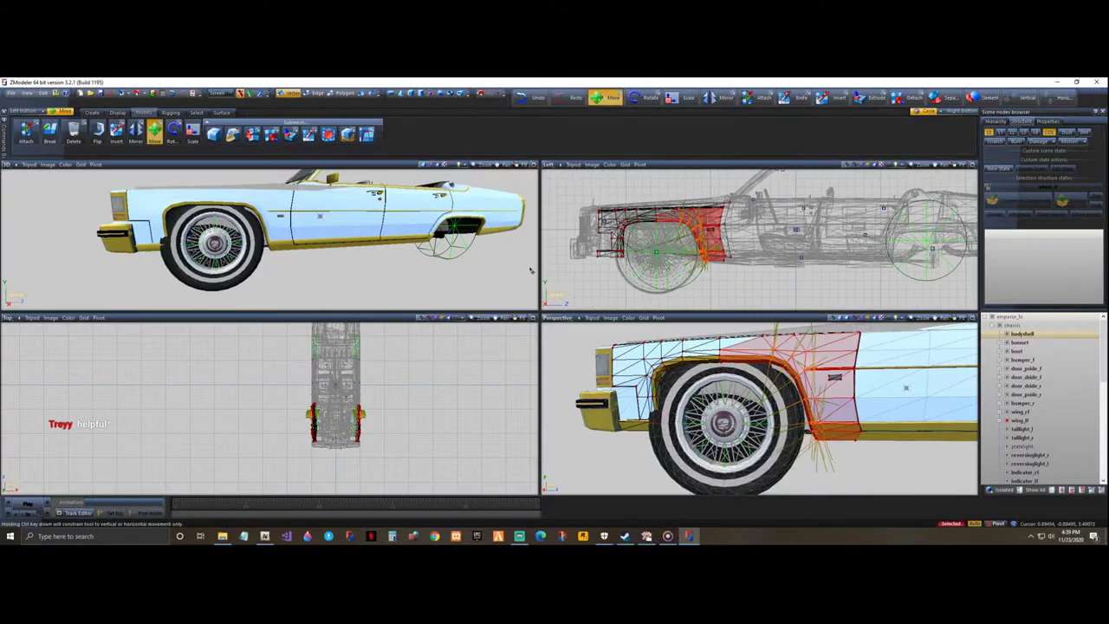
pyautogui.rightClick(724, 281)
pyautogui.click(733, 285)
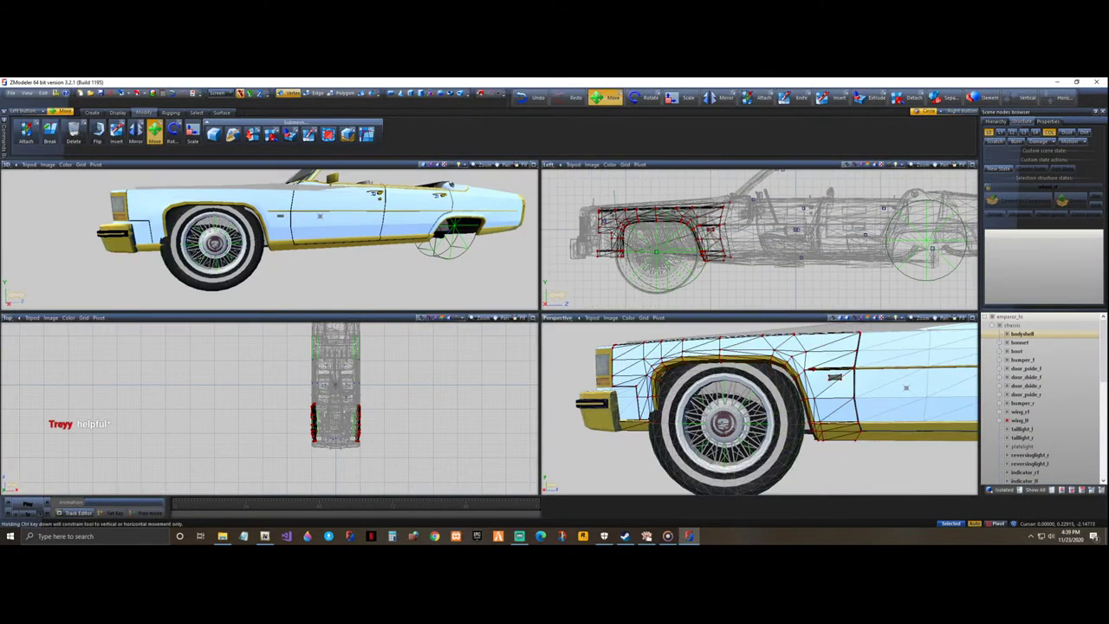
# - Select the lowest vertices on the front edge of the wheel arch and move them forward toward the bumper
pyautogui.scroll(4, 606, 252)
pyautogui.scroll(2, 605, 260)
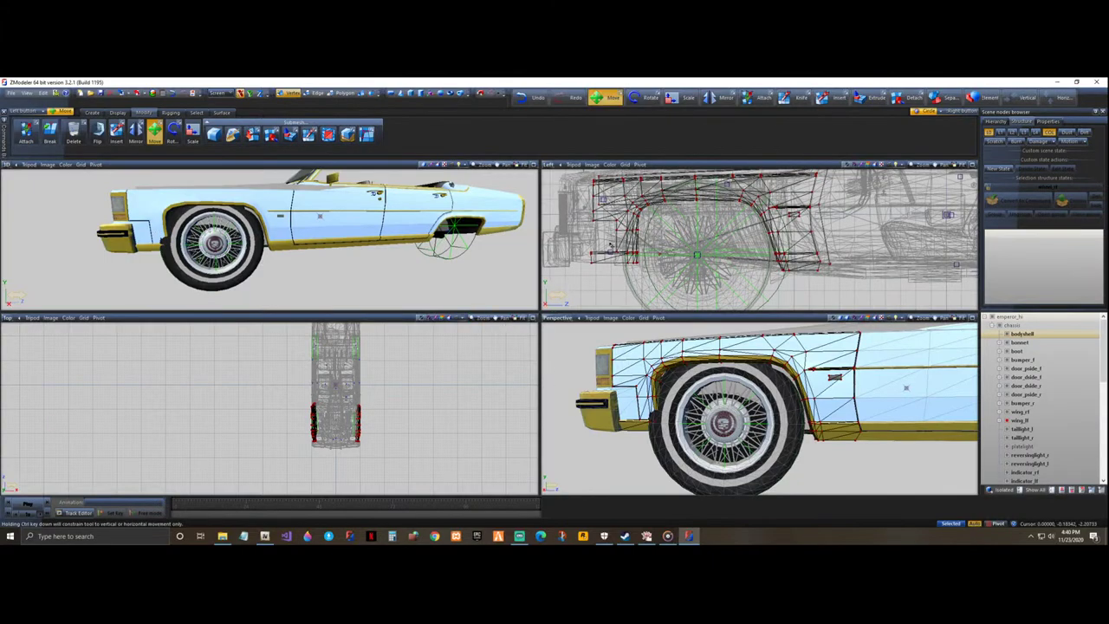
pyautogui.moveTo(609, 245); pyautogui.dragTo(641, 274, button='right')
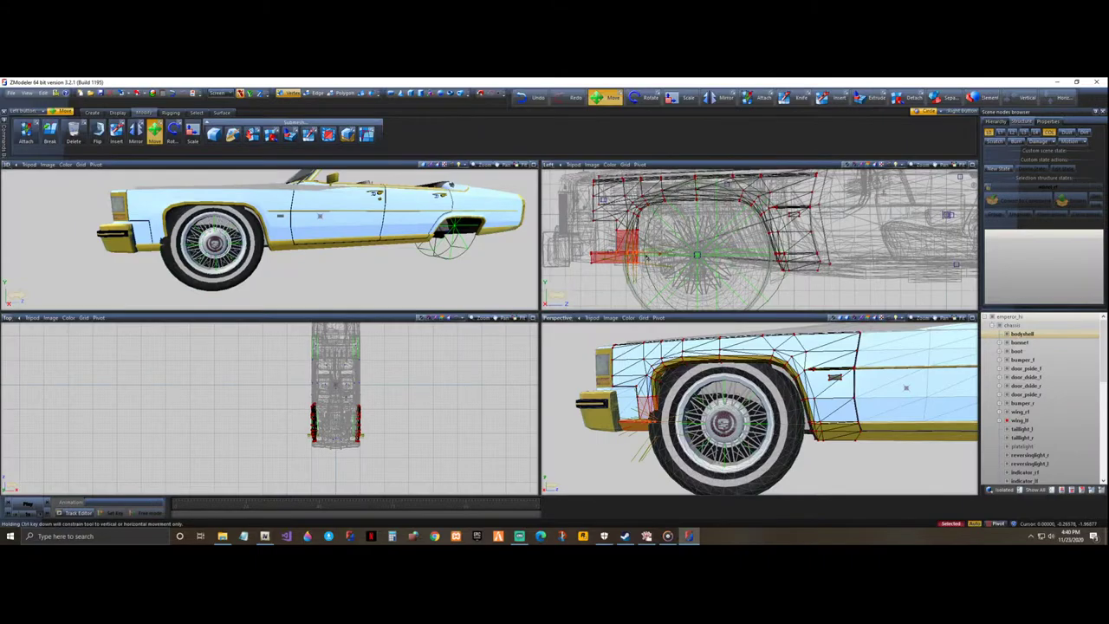
pyautogui.moveTo(638, 254); pyautogui.dragTo(615, 254)
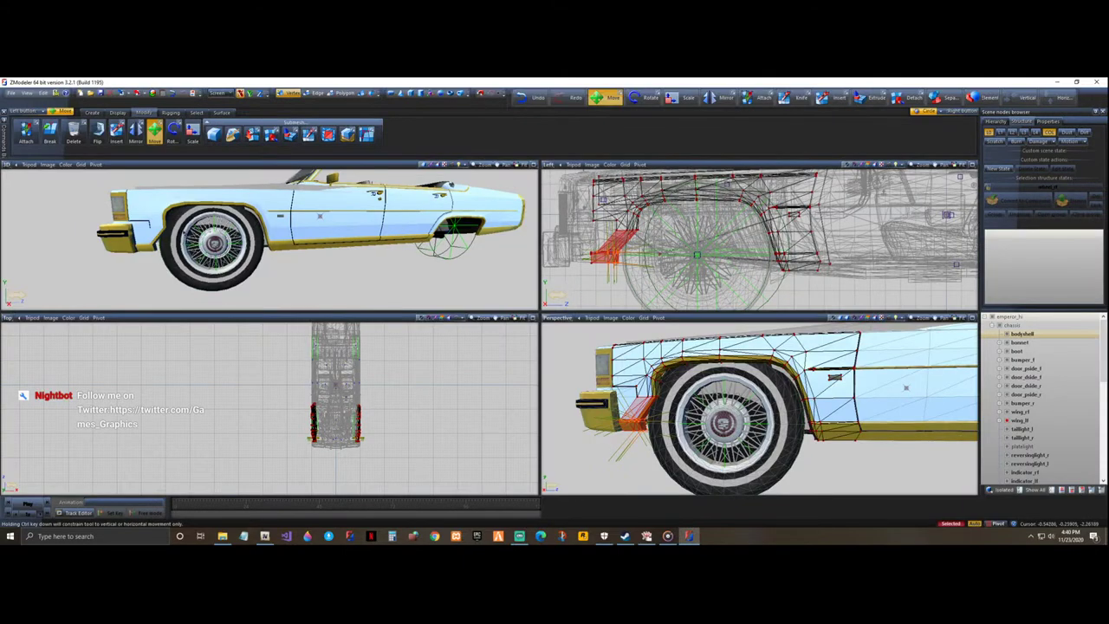
pyautogui.moveTo(148, 229); pyautogui.dragTo(150, 227, button='middle')
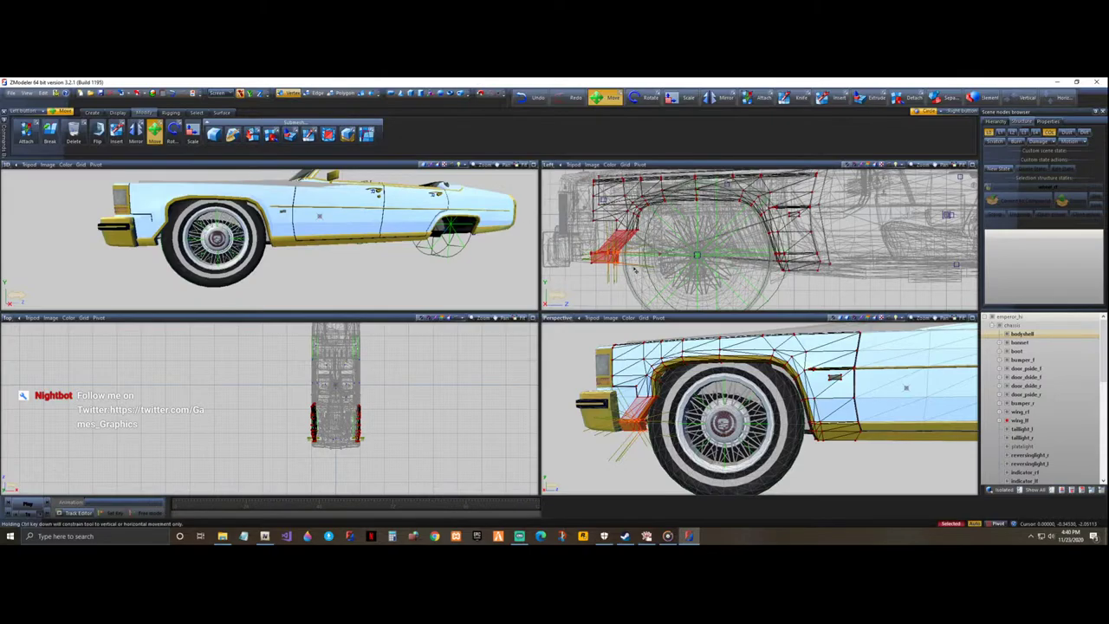
# - Move the next vertices up on the arch's front edge forward to line up with the shifted lower corner
pyautogui.scroll(5, 633, 269)
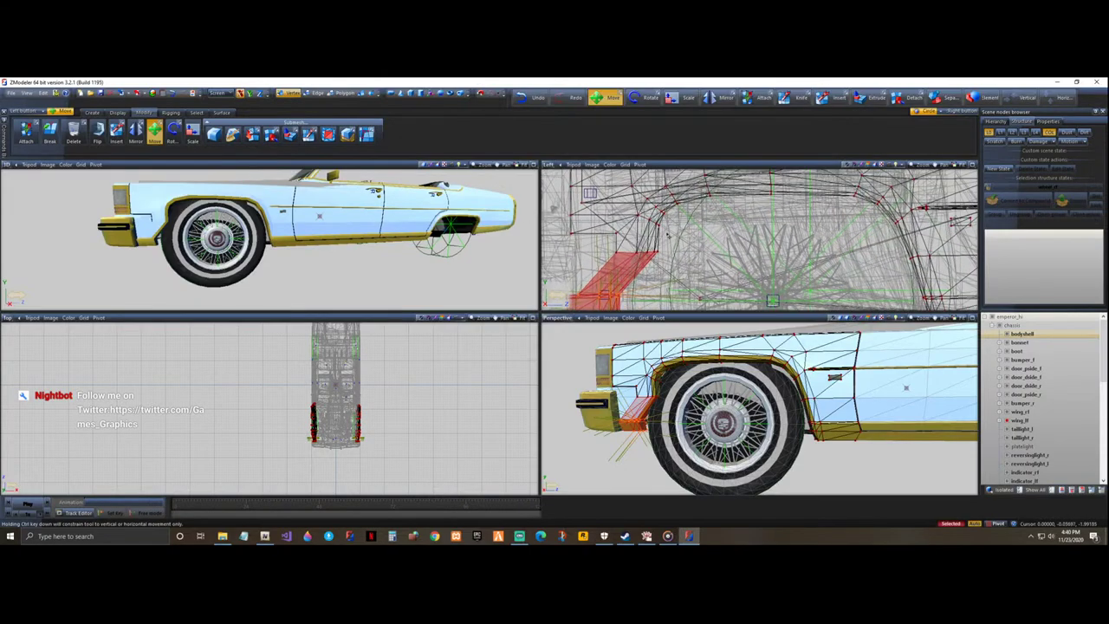
pyautogui.press('space')
pyautogui.hotkey('ctrl', 'd')
pyautogui.moveTo(601, 229); pyautogui.dragTo(636, 252)
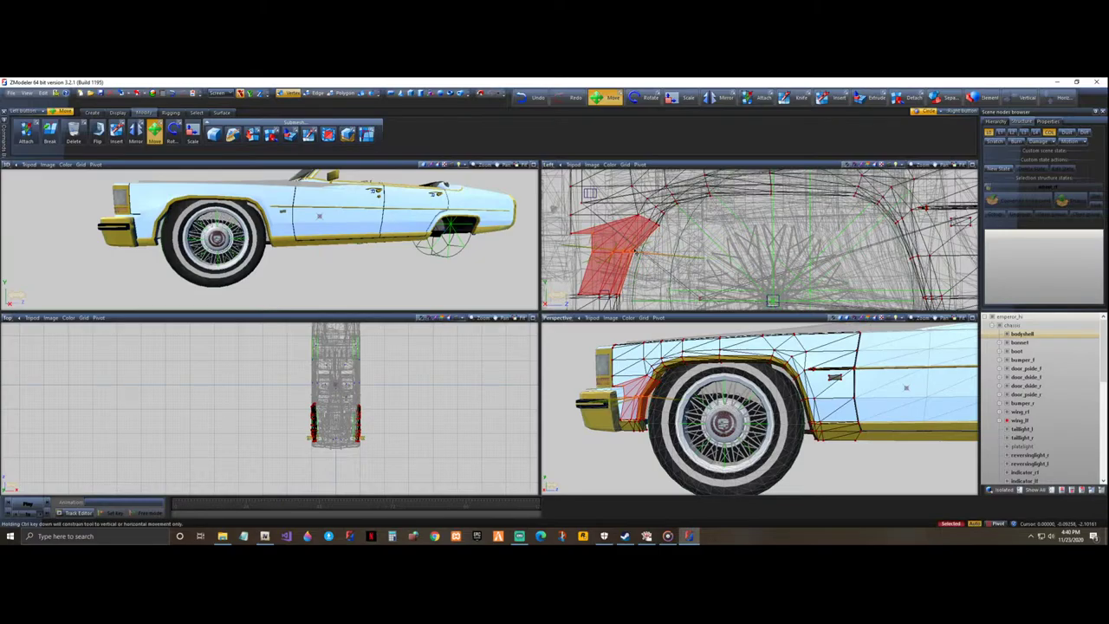
pyautogui.moveTo(278, 201); pyautogui.dragTo(280, 202, button='middle')
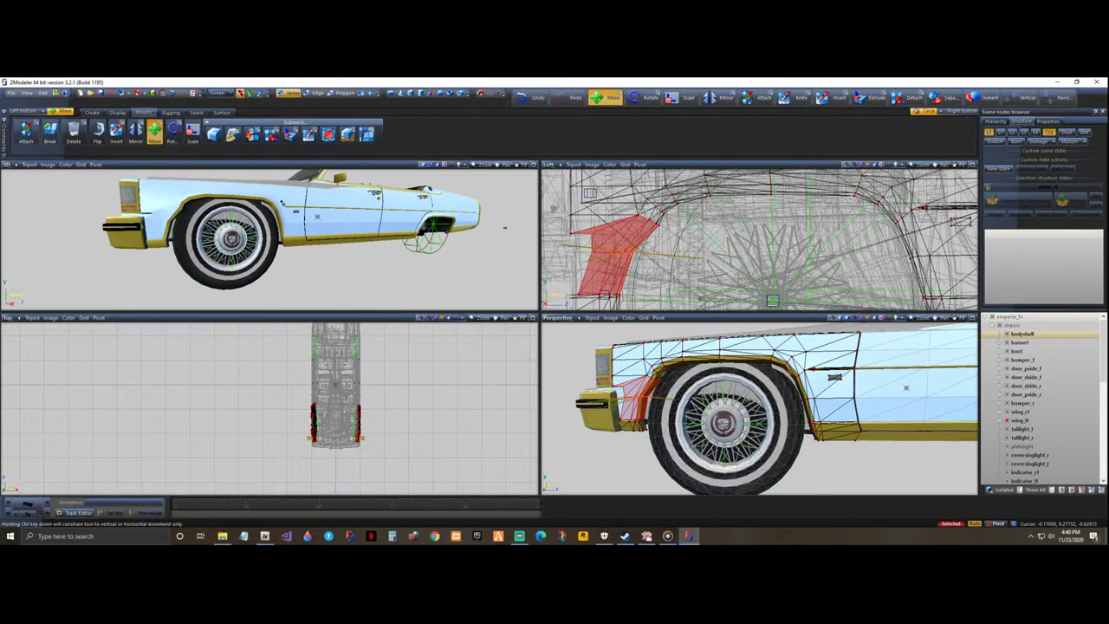
# - Shift the upper front vertices of the wheel arch slightly forward and up to smooth its curve, and clear the selection
pyautogui.scroll(-2, 681, 204)
pyautogui.moveTo(682, 205); pyautogui.dragTo(682, 224, button='middle')
pyautogui.scroll(3, 690, 219)
pyautogui.press('space')
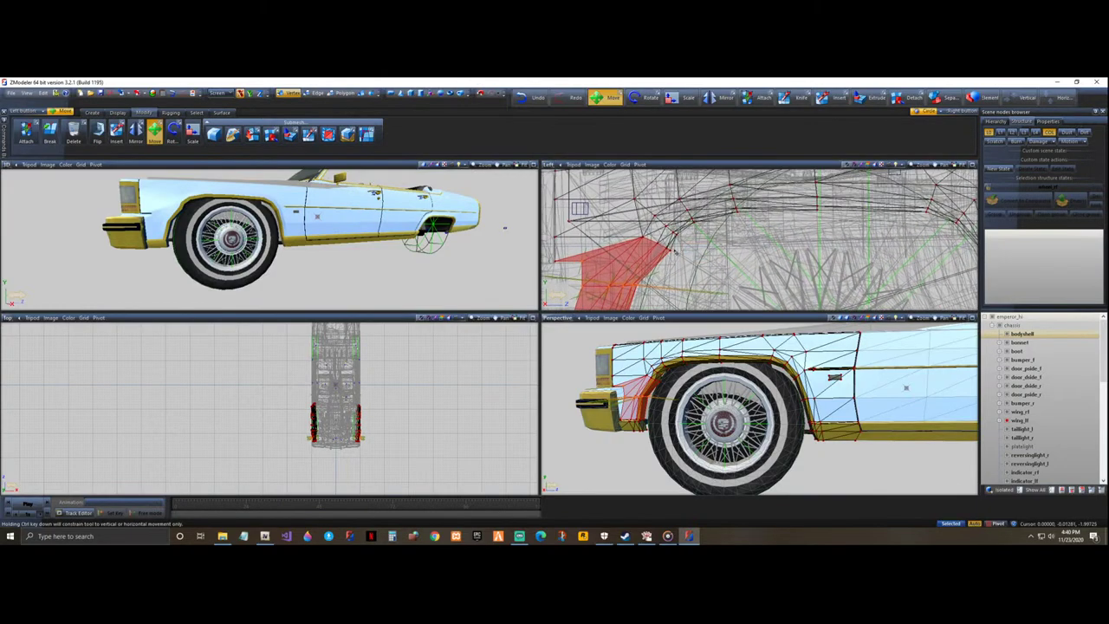
pyautogui.rightClick(648, 240)
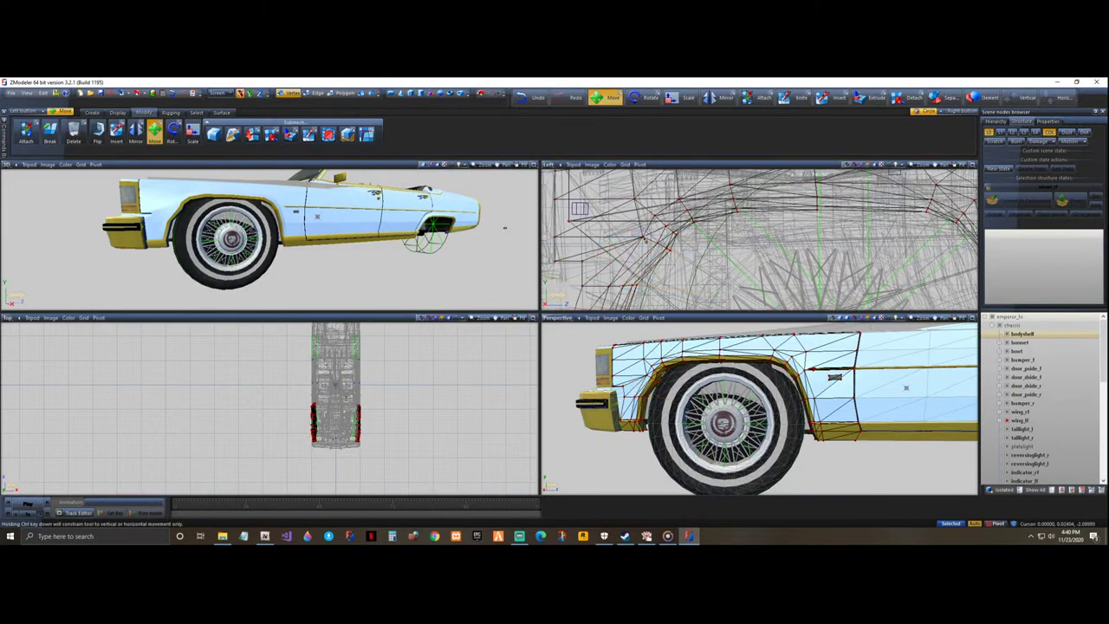
pyautogui.click(647, 243)
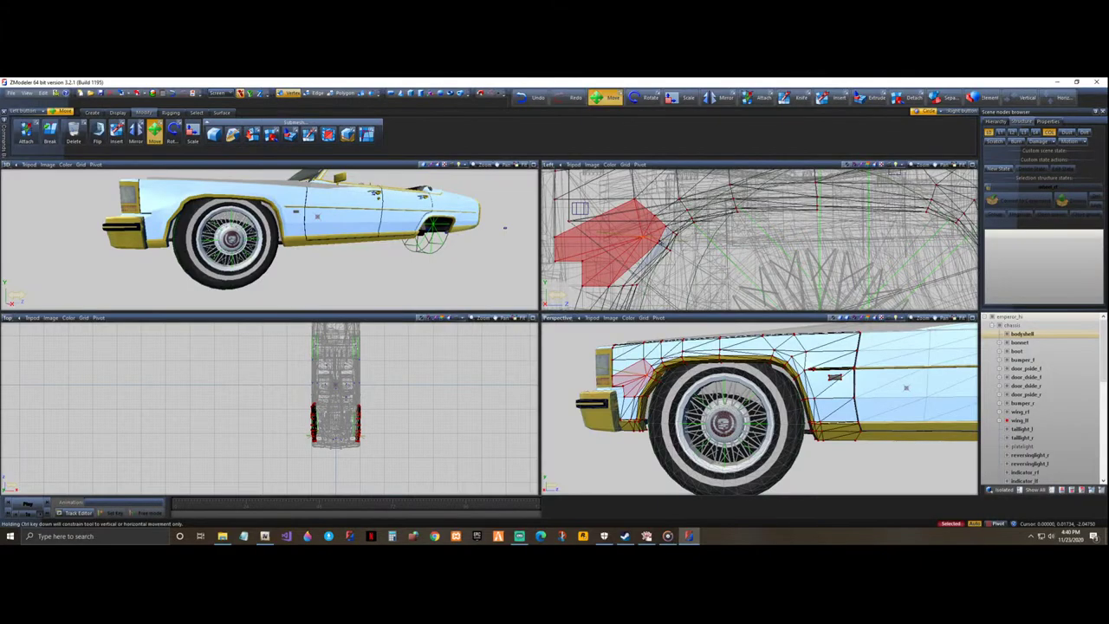
pyautogui.click(675, 254)
pyautogui.moveTo(670, 253); pyautogui.dragTo(661, 248)
pyautogui.press('Escape')
pyautogui.scroll(-3, 710, 250)
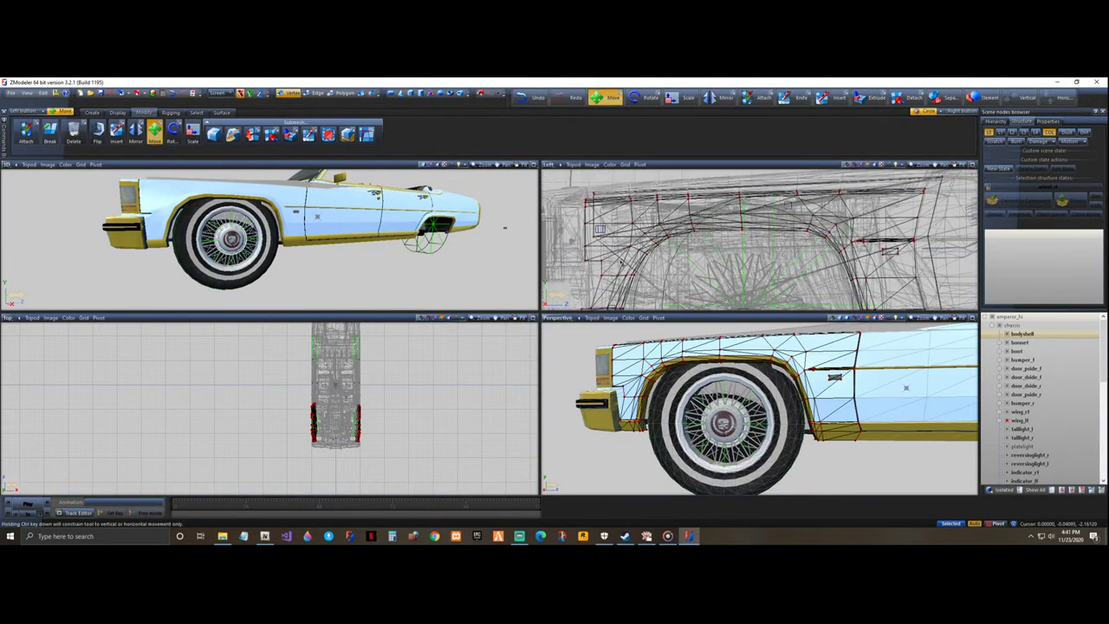
# - Adjust a vertex at the upper front curve of the front wing's wheel arch and check the arch from the side
pyautogui.scroll(1, 691, 249)
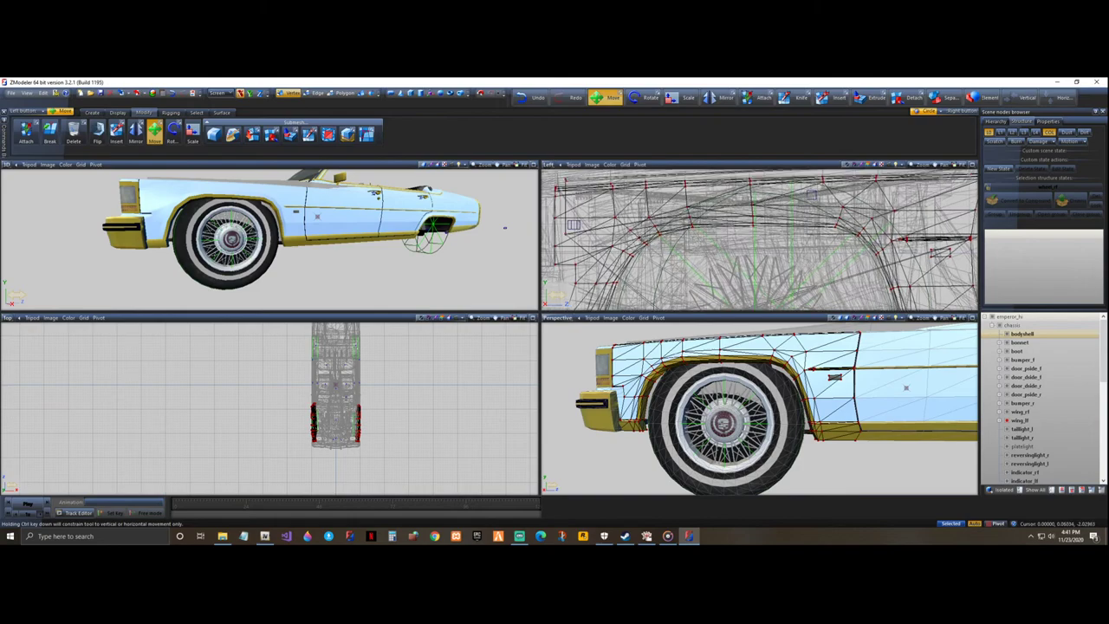
pyautogui.click(636, 238)
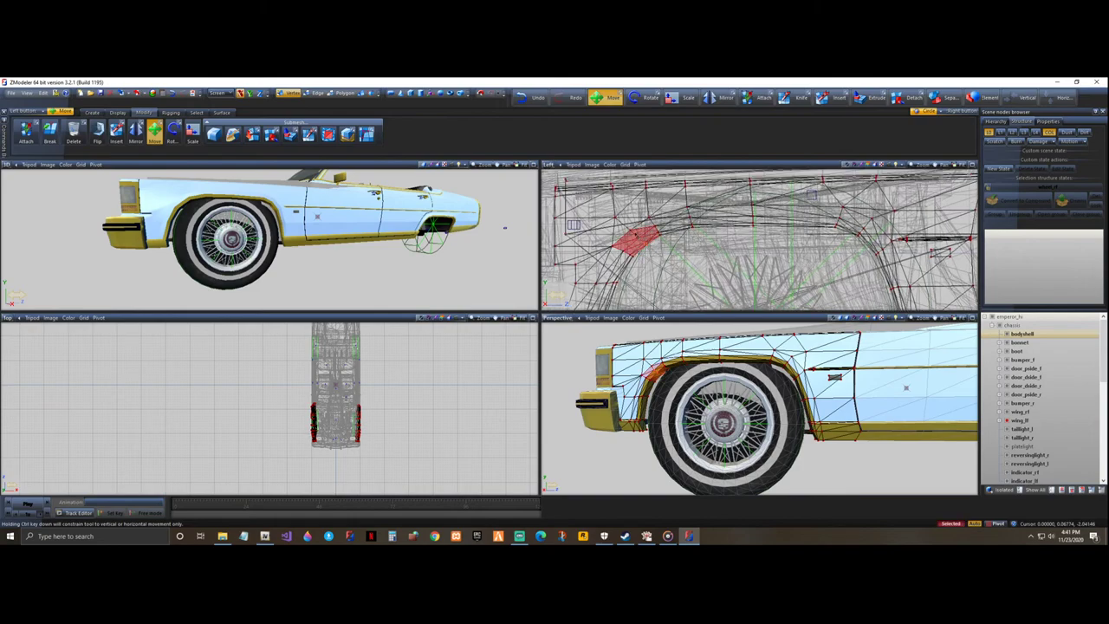
pyautogui.rightClick(635, 234)
pyautogui.click(631, 229)
pyautogui.moveTo(635, 238); pyautogui.dragTo(665, 230, button='right')
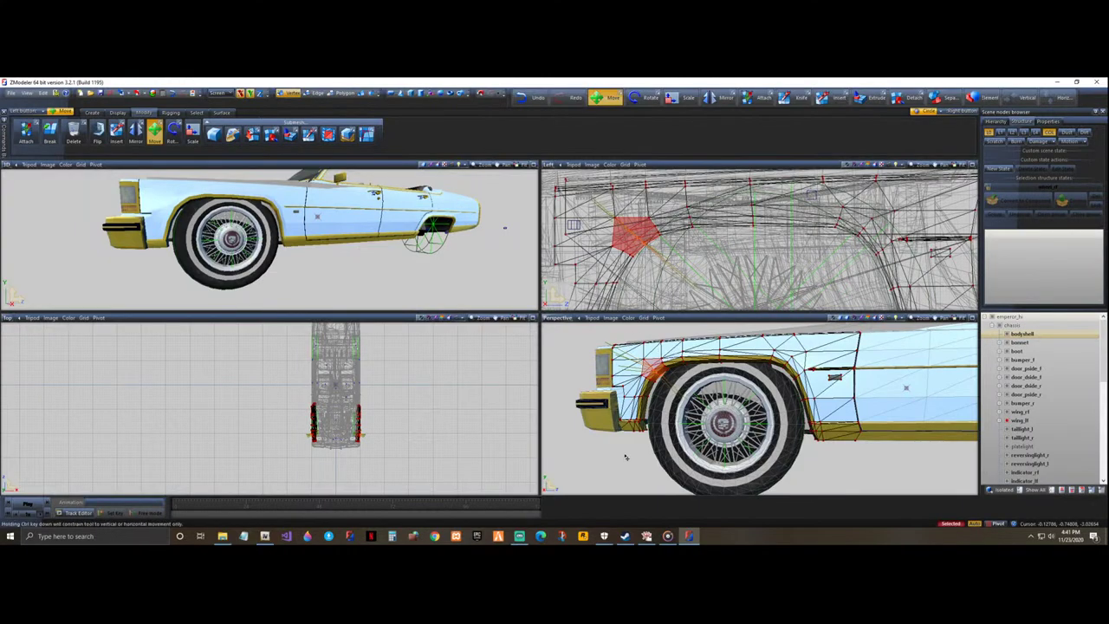
pyautogui.moveTo(602, 458); pyautogui.dragTo(606, 462, button='middle')
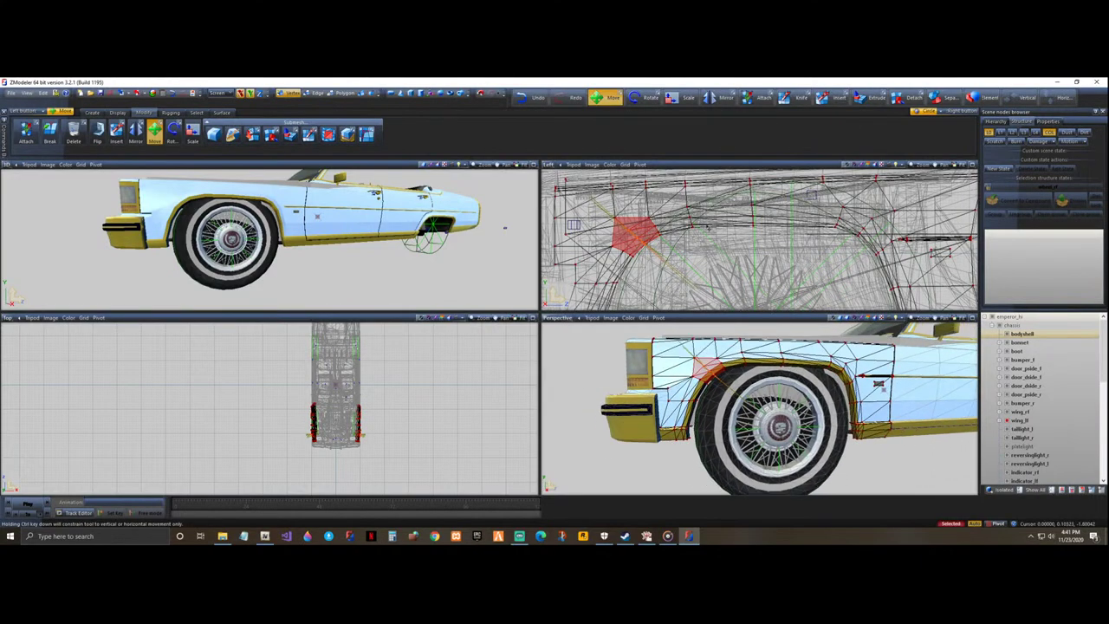
pyautogui.click(498, 202)
pyautogui.moveTo(504, 228); pyautogui.dragTo(491, 227, button='middle')
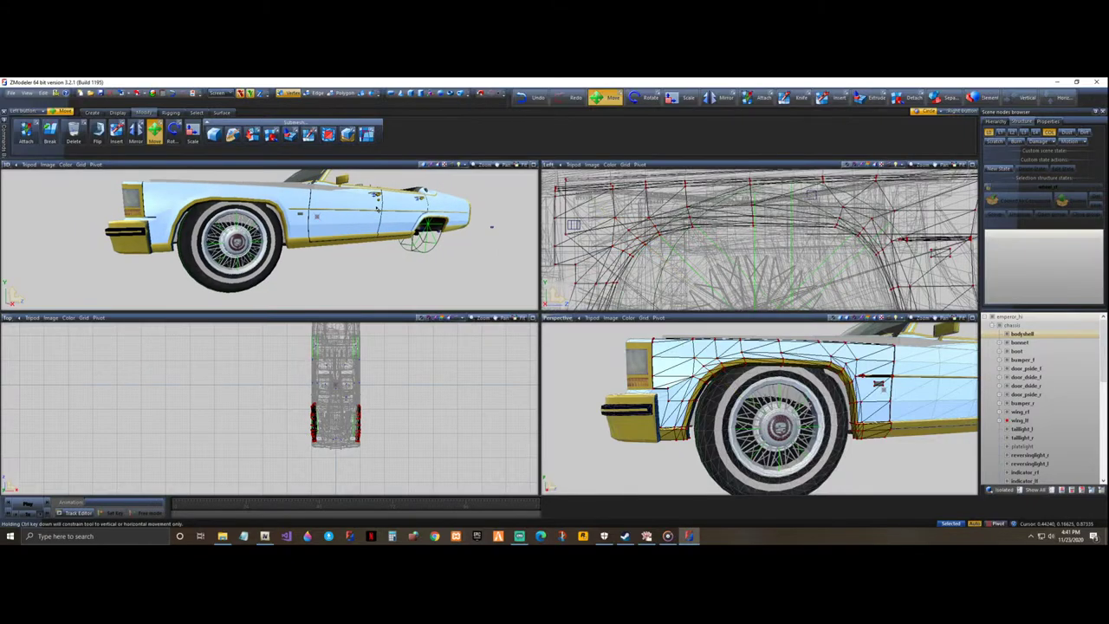
pyautogui.click(533, 165)
pyautogui.moveTo(600, 322); pyautogui.dragTo(596, 322, button='middle')
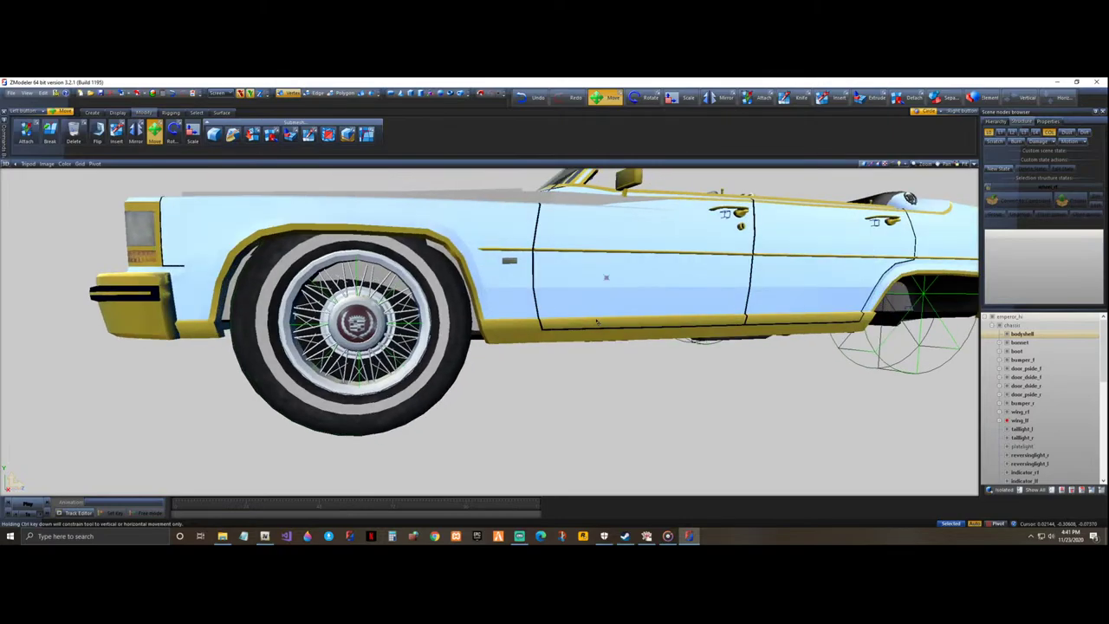
pyautogui.click(972, 165)
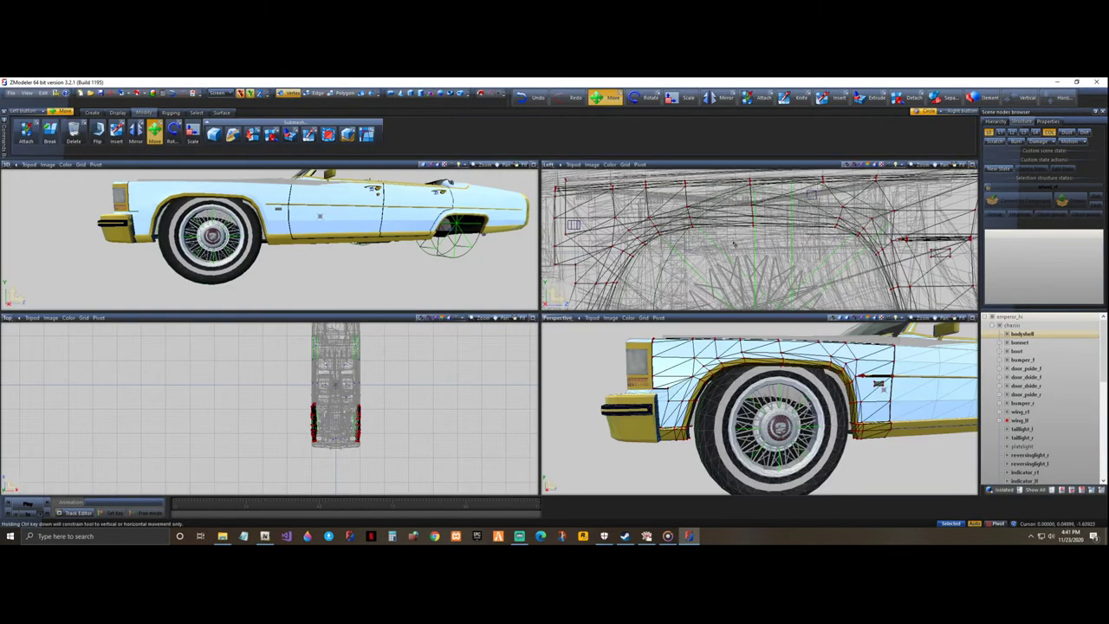
# - Move the lower rear corner vertex of the wing's trim section ahead of the front wheel slightly forward
pyautogui.scroll(-5, 614, 189)
pyautogui.scroll(4, 602, 252)
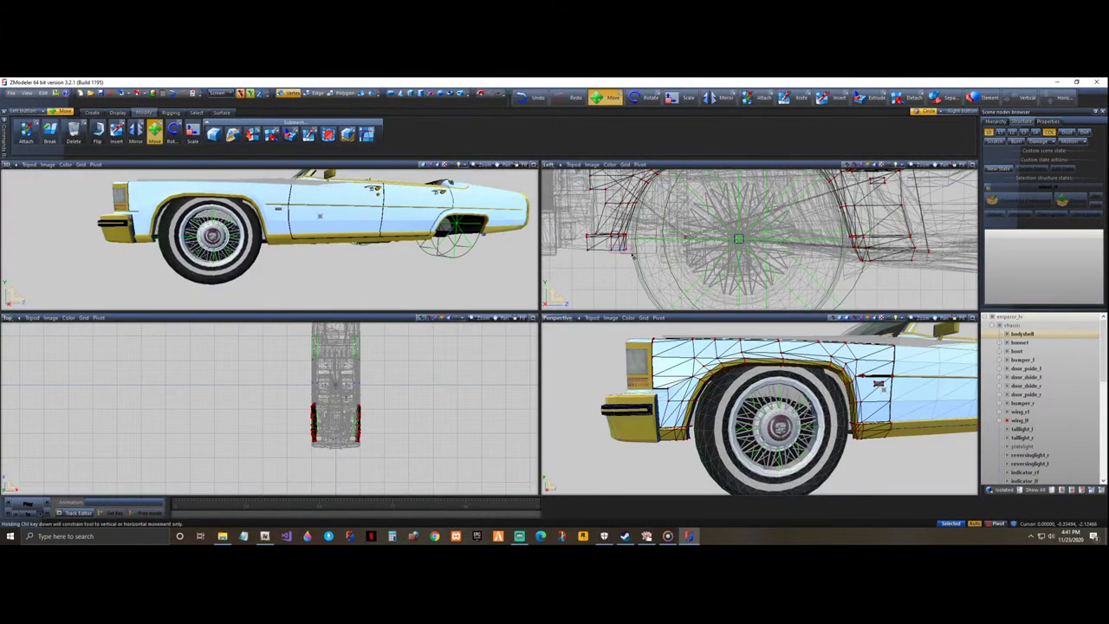
pyautogui.click(629, 251)
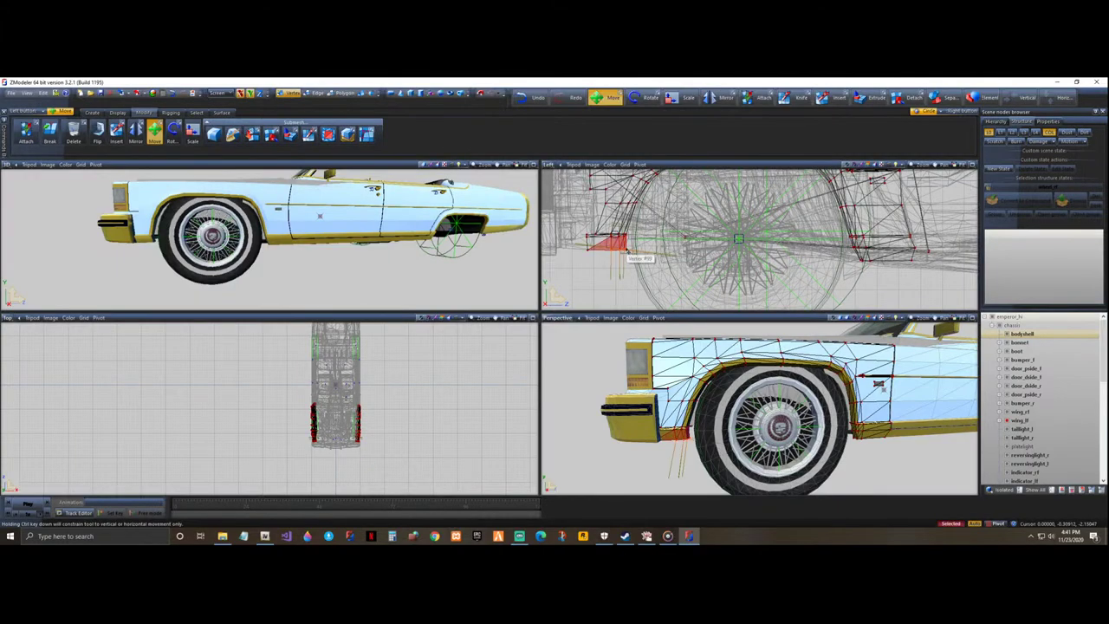
pyautogui.scroll(-3, 632, 260)
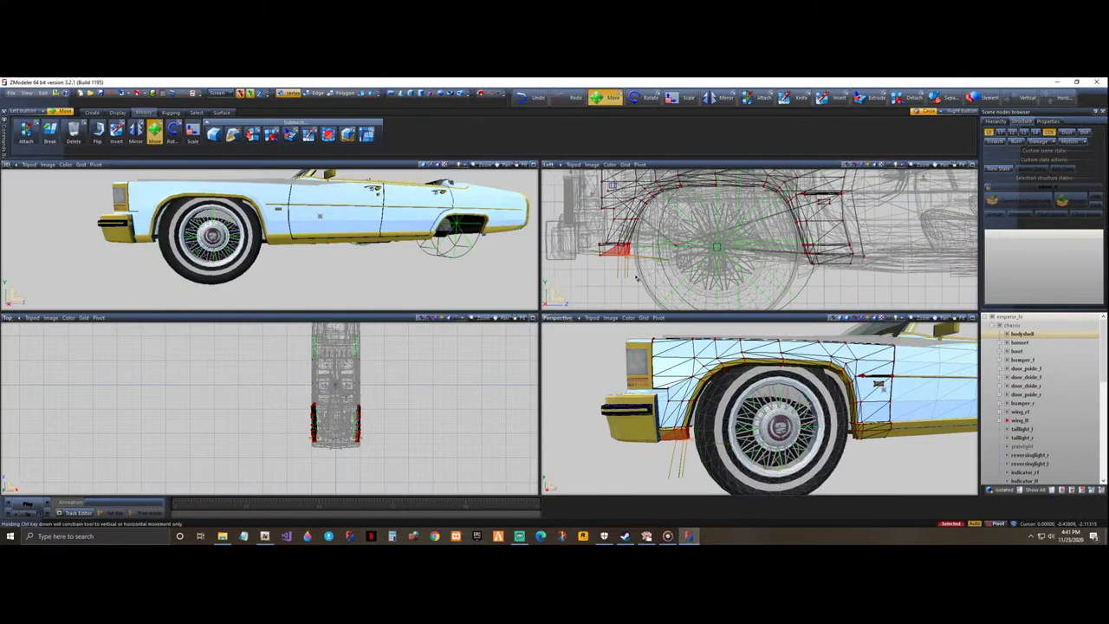
pyautogui.moveTo(306, 222); pyautogui.dragTo(312, 223, button='middle')
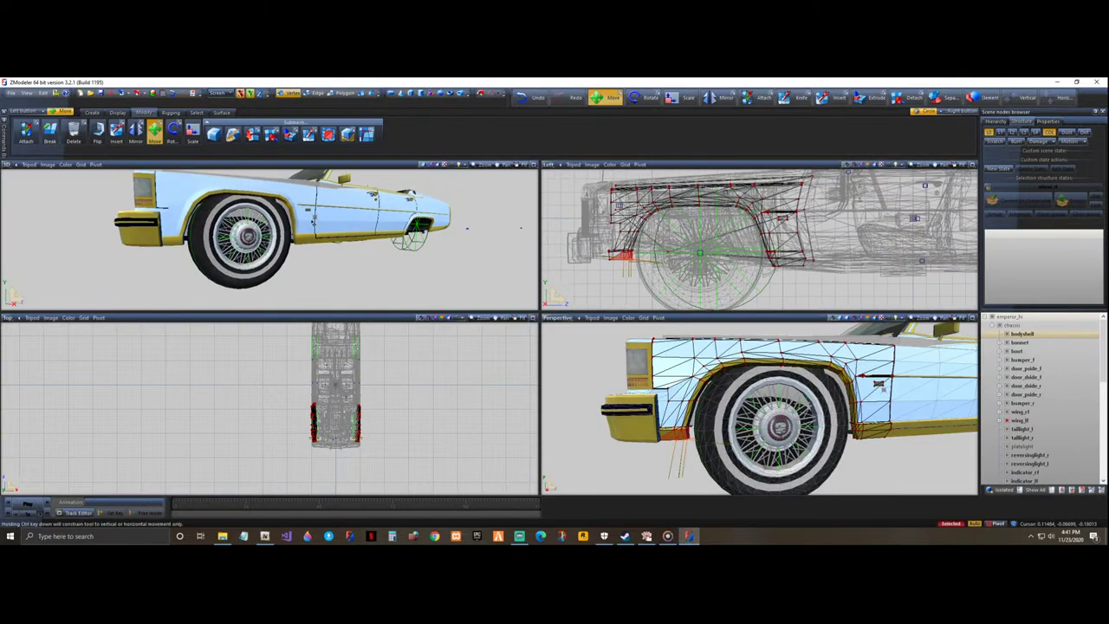
pyautogui.scroll(4, 631, 265)
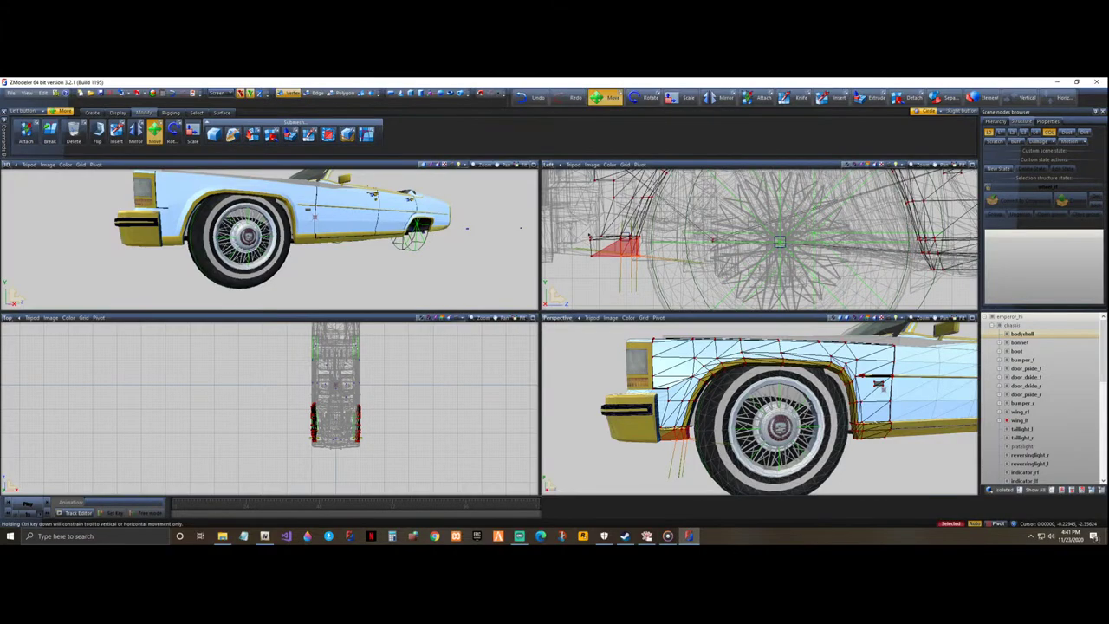
pyautogui.moveTo(641, 257); pyautogui.dragTo(636, 256)
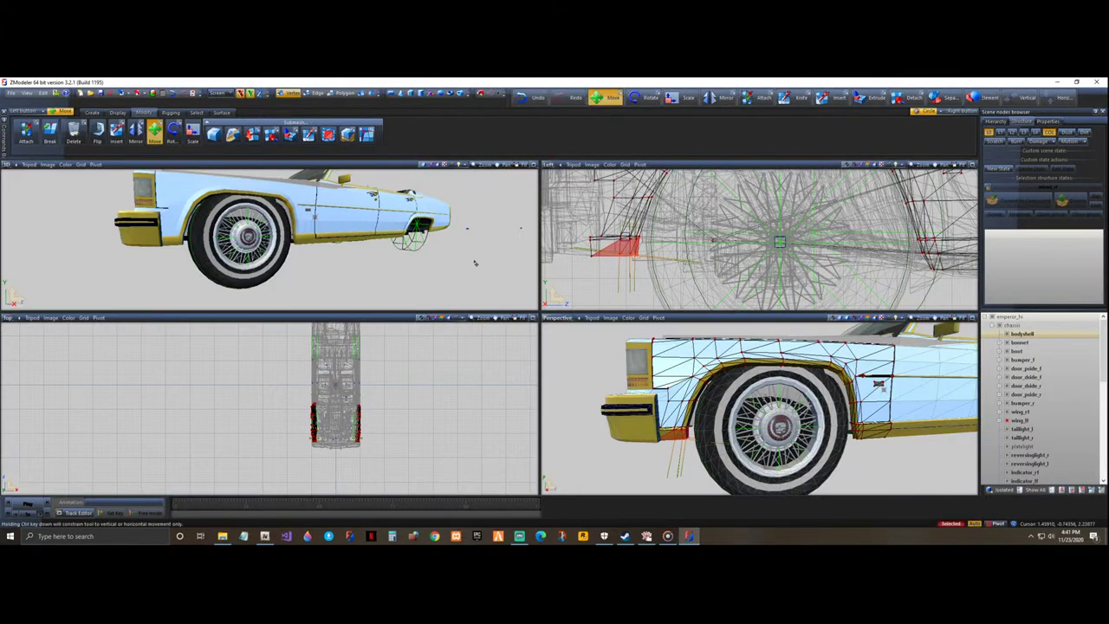
pyautogui.click(592, 284)
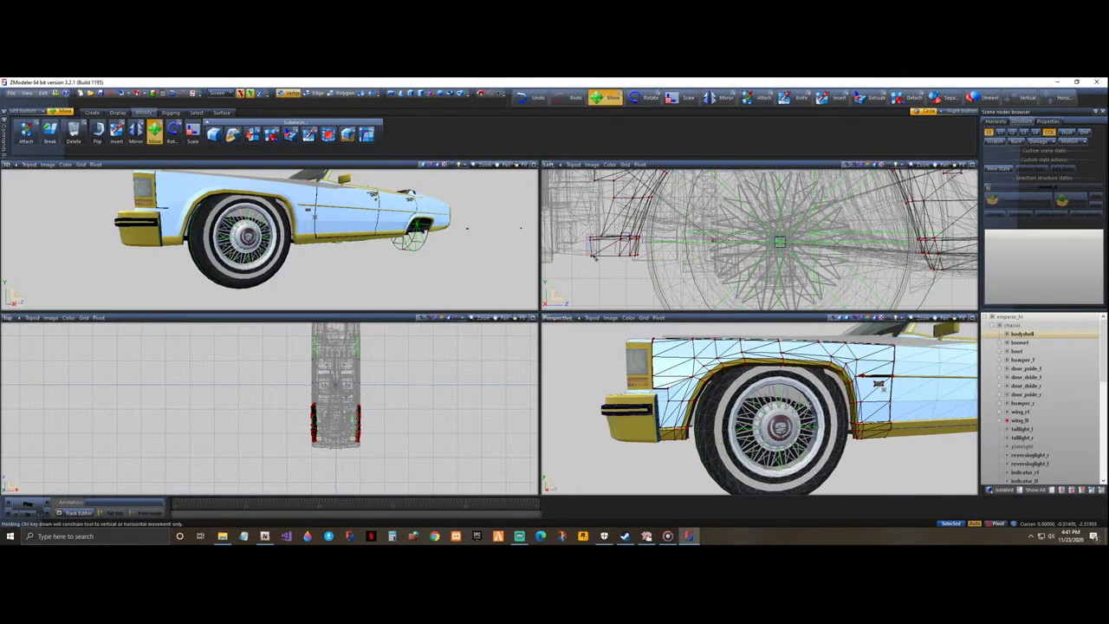
# - Move the lower front corner vertex of the same wing trim section slightly rearward toward the wheel
pyautogui.click(594, 253)
pyautogui.moveTo(594, 253); pyautogui.dragTo(599, 263)
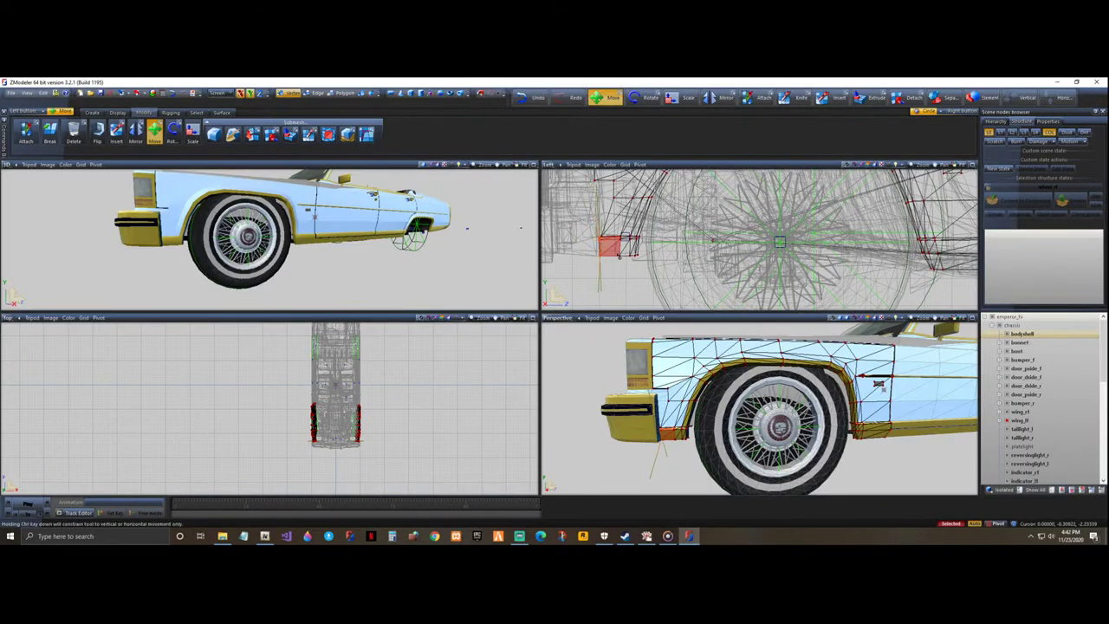
pyautogui.press('space')
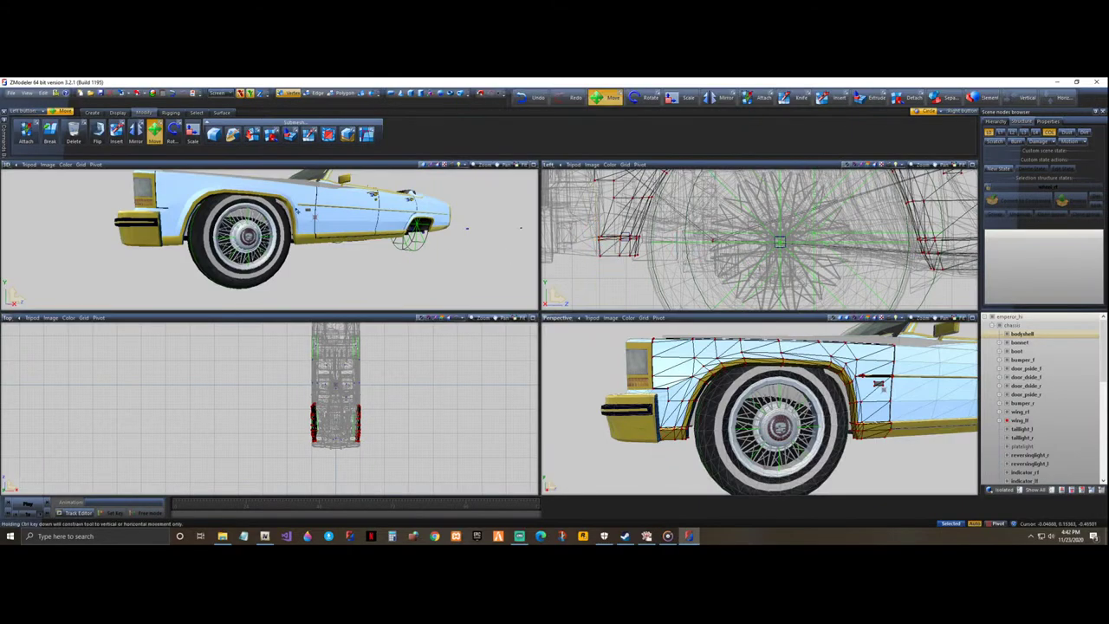
pyautogui.moveTo(307, 234); pyautogui.dragTo(291, 236, button='middle')
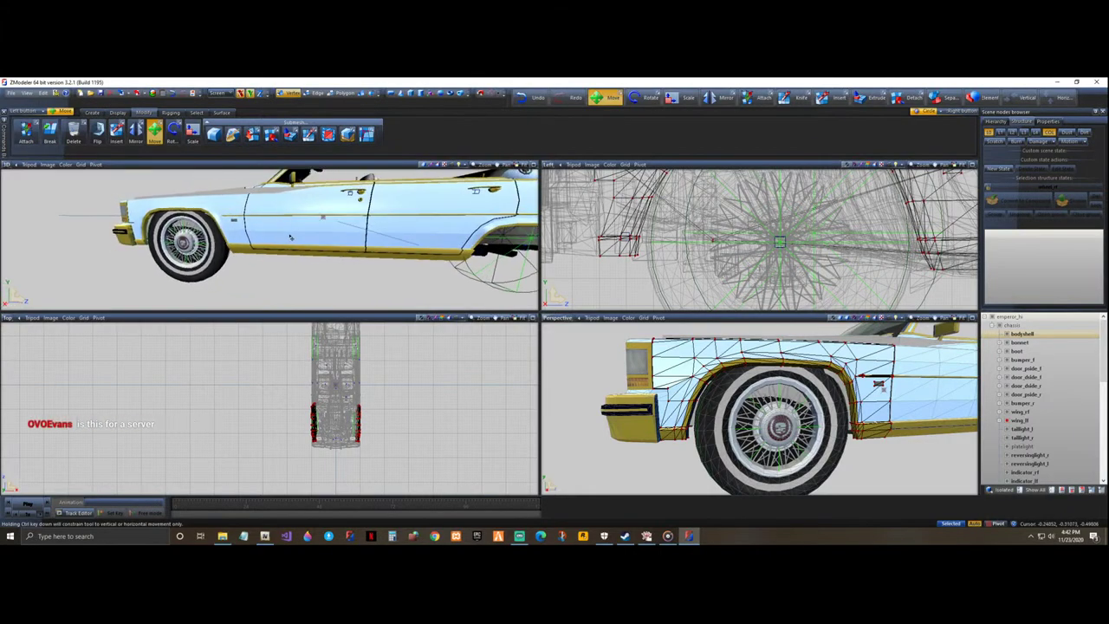
# - Switch to object-level editing, clear the front wing selection and select the bodyshell on its own
pyautogui.scroll(-6, 937, 254)
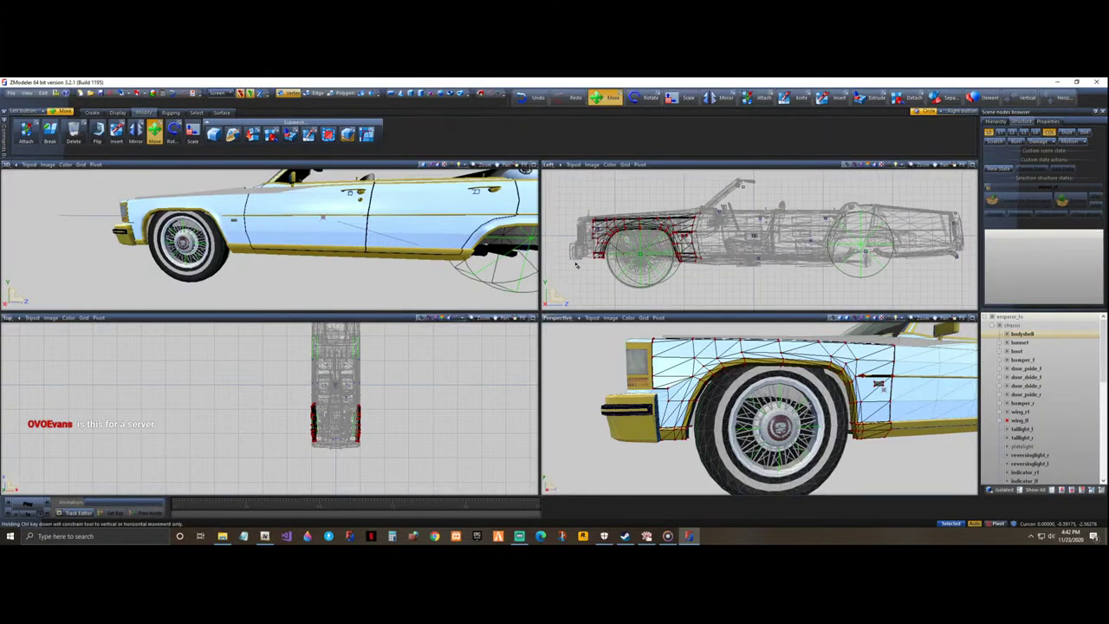
pyautogui.scroll(4, 676, 259)
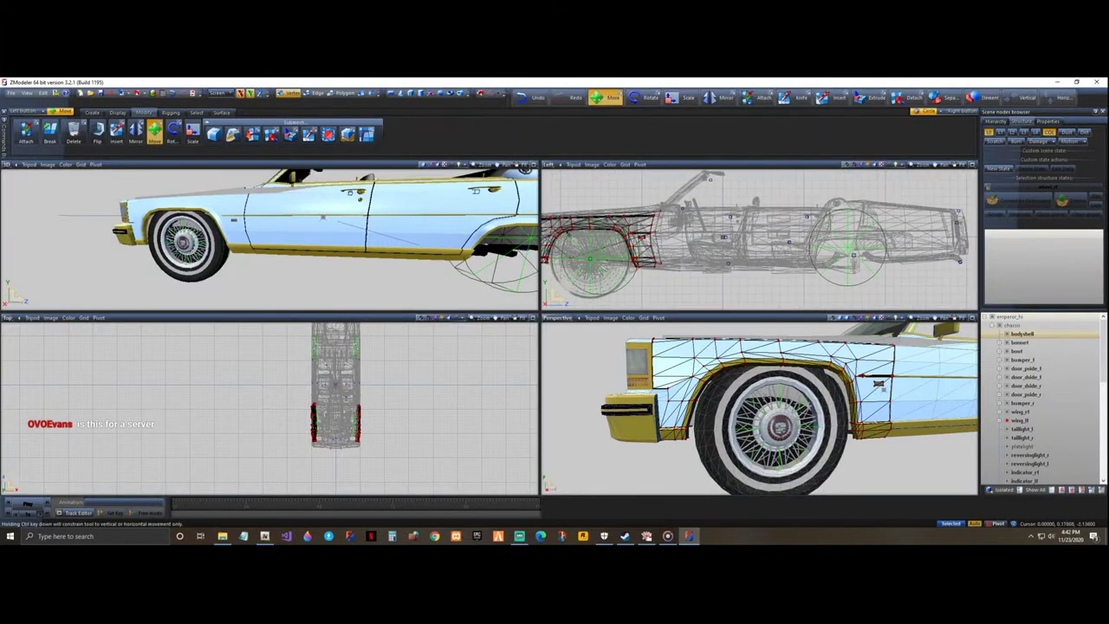
pyautogui.scroll(-4, 675, 251)
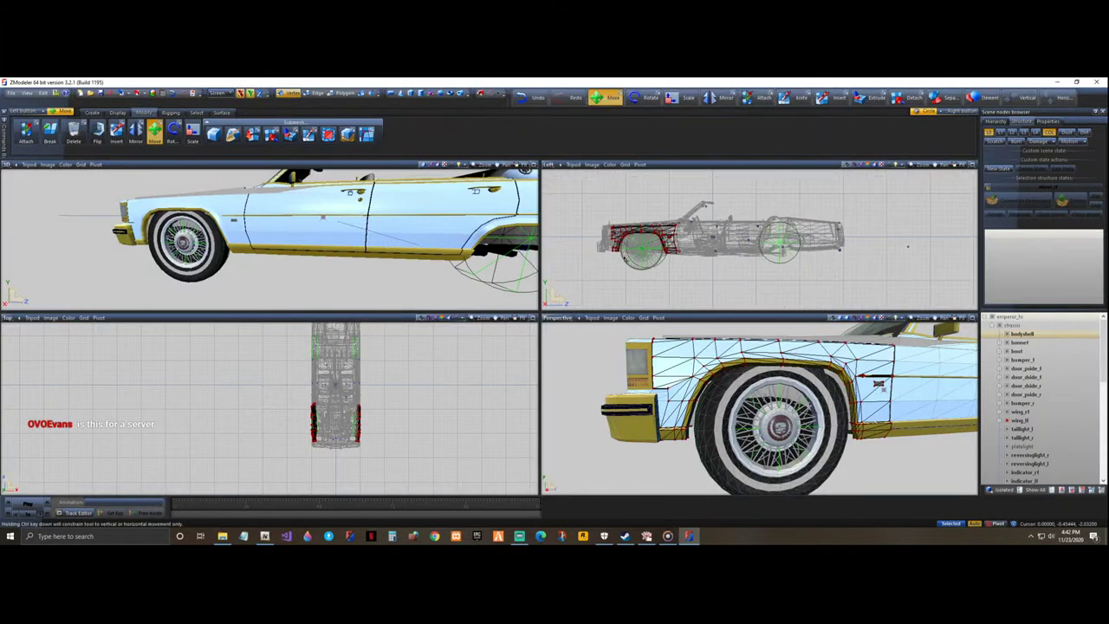
pyautogui.scroll(6, 779, 264)
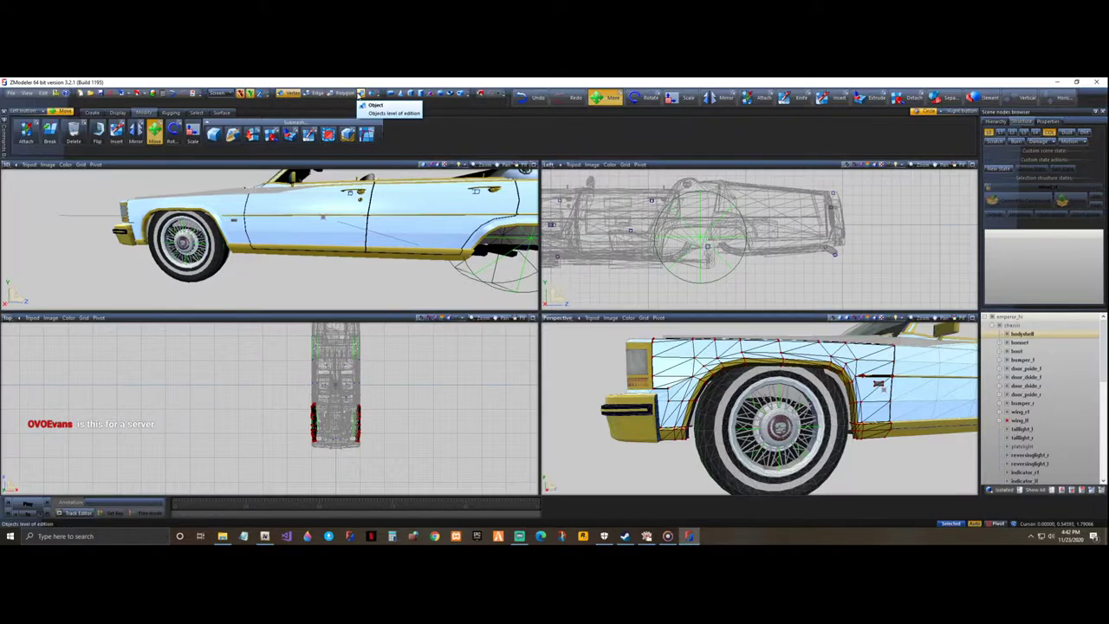
pyautogui.click(359, 93)
pyautogui.scroll(-4, 834, 246)
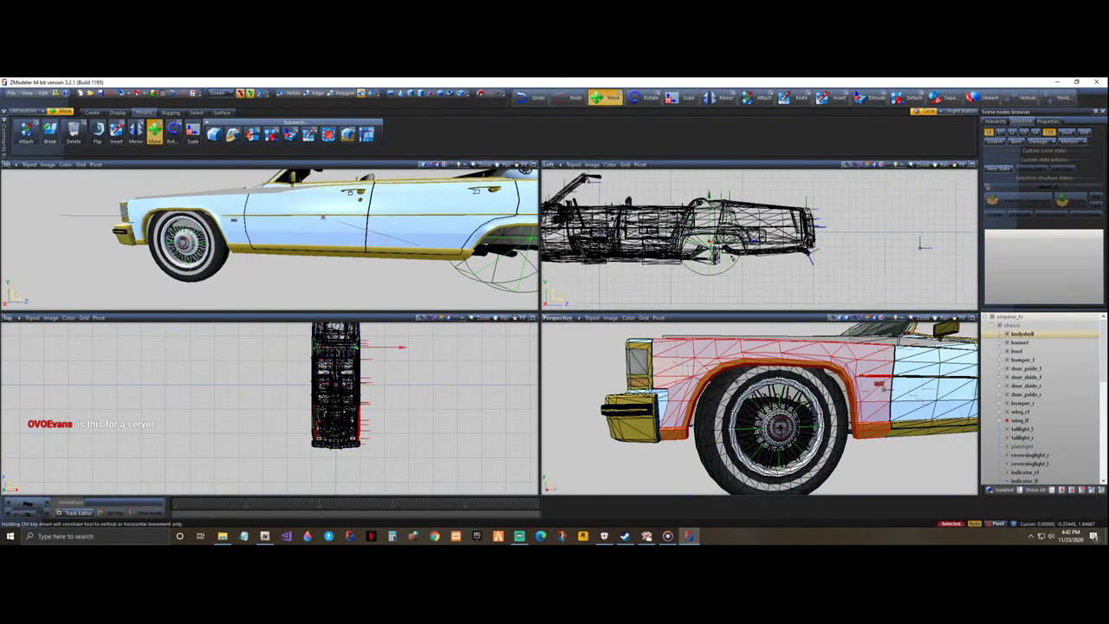
pyautogui.scroll(-1, 755, 255)
pyautogui.click(156, 133)
pyautogui.click(171, 113)
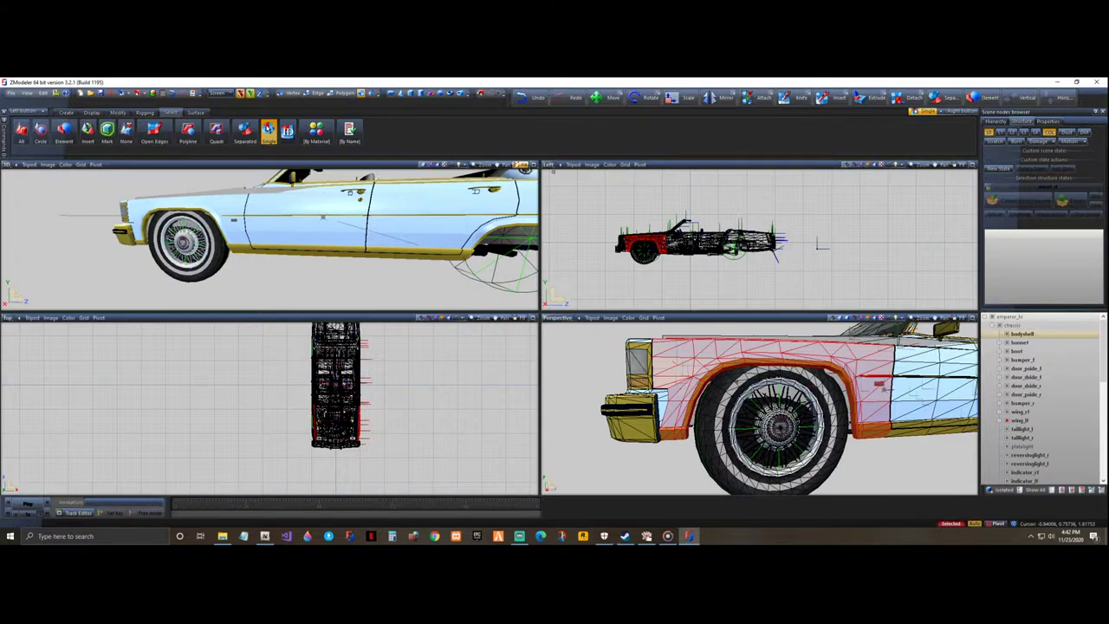
pyautogui.scroll(3, 681, 268)
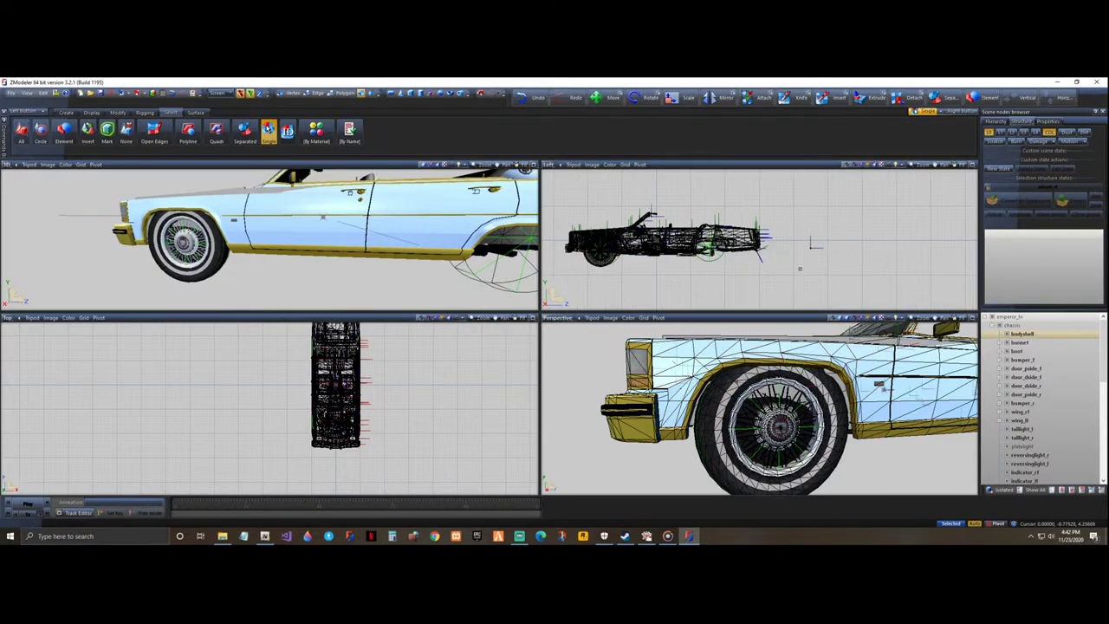
pyautogui.scroll(2, 681, 267)
pyautogui.click(693, 203)
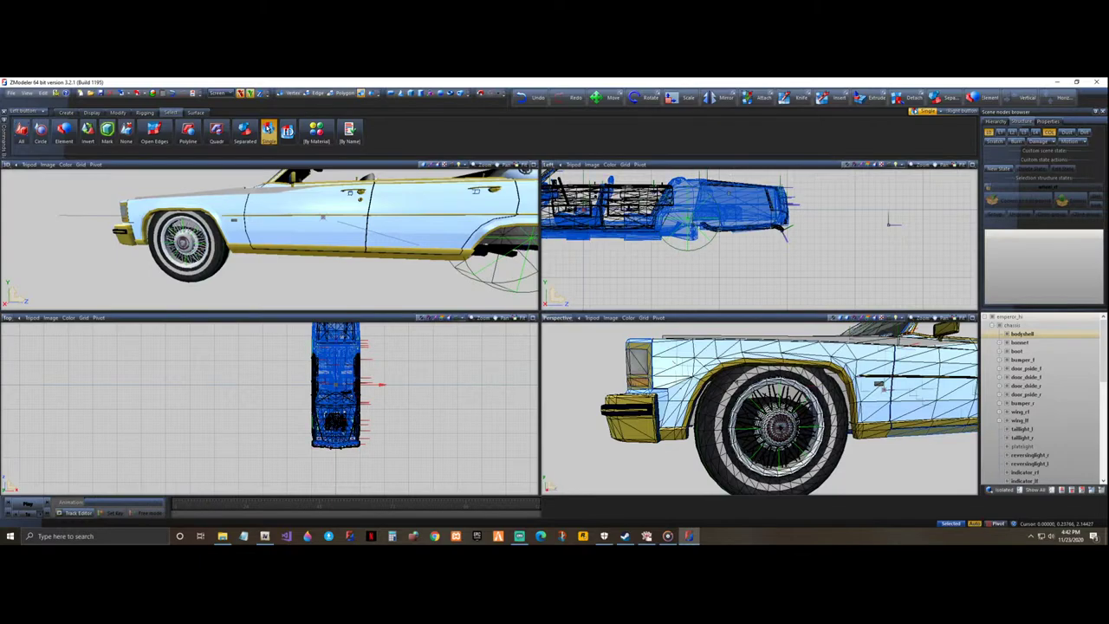
pyautogui.click(737, 206)
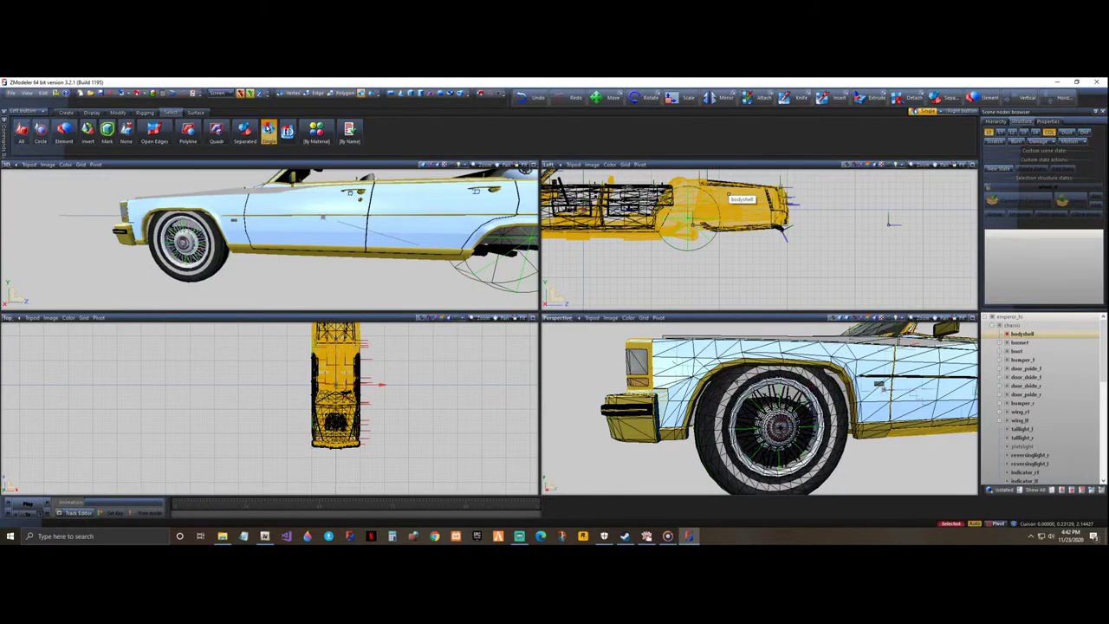
# - Hide every part except the bodyshell and collapse the emperor_hi branch of the scene tree
pyautogui.click(1051, 490)
pyautogui.click(1006, 334)
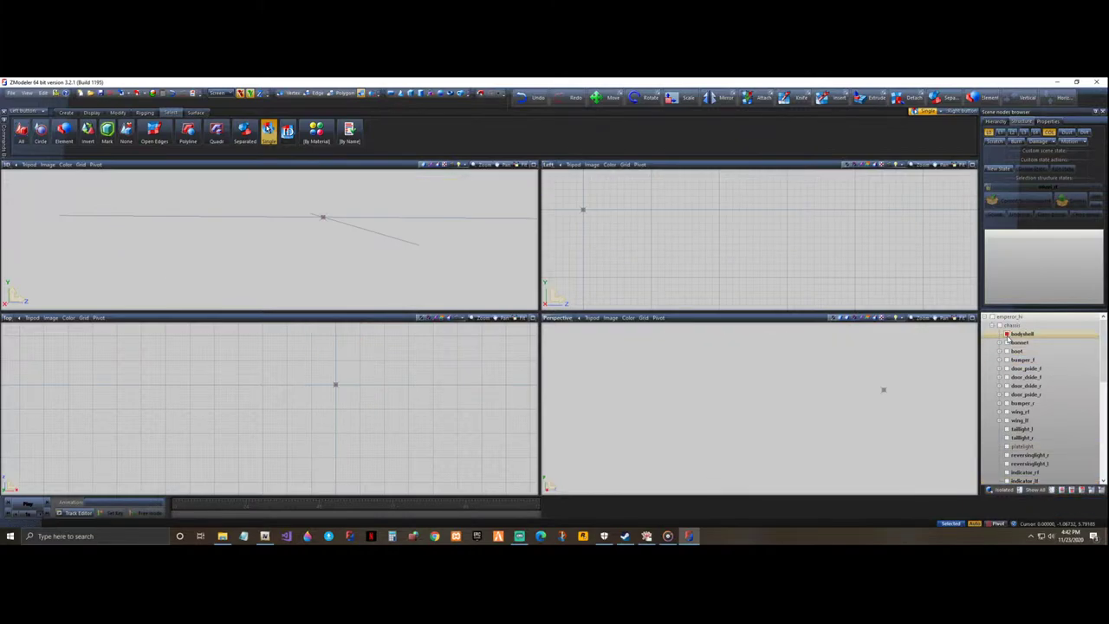
pyautogui.scroll(-2, 790, 258)
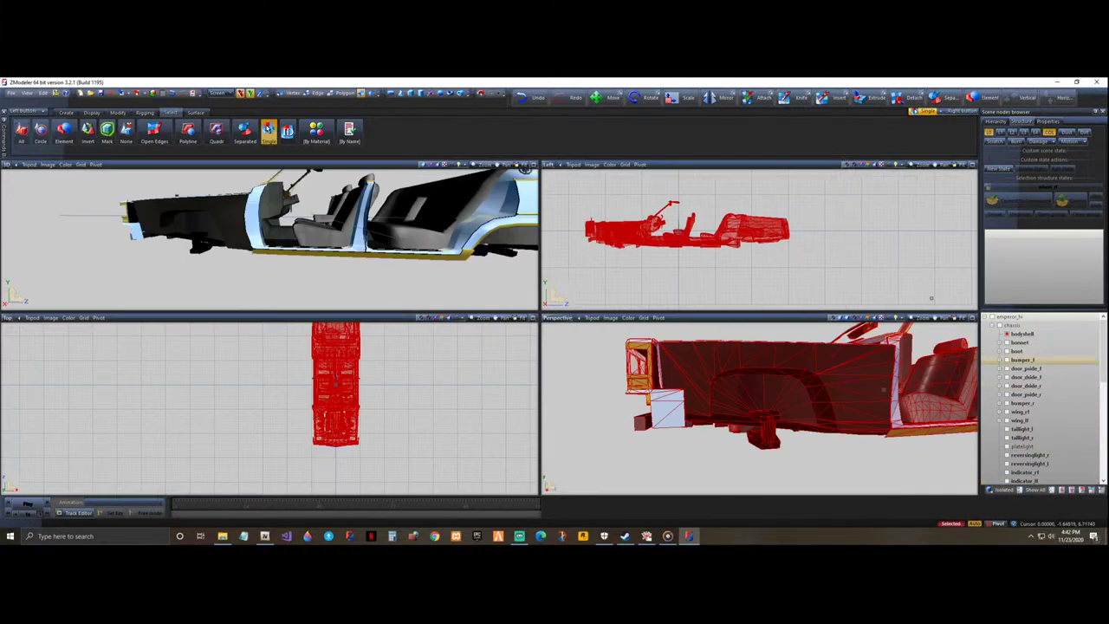
pyautogui.scroll(-6, 1020, 404)
pyautogui.scroll(5, 1021, 412)
pyautogui.scroll(2, 1021, 412)
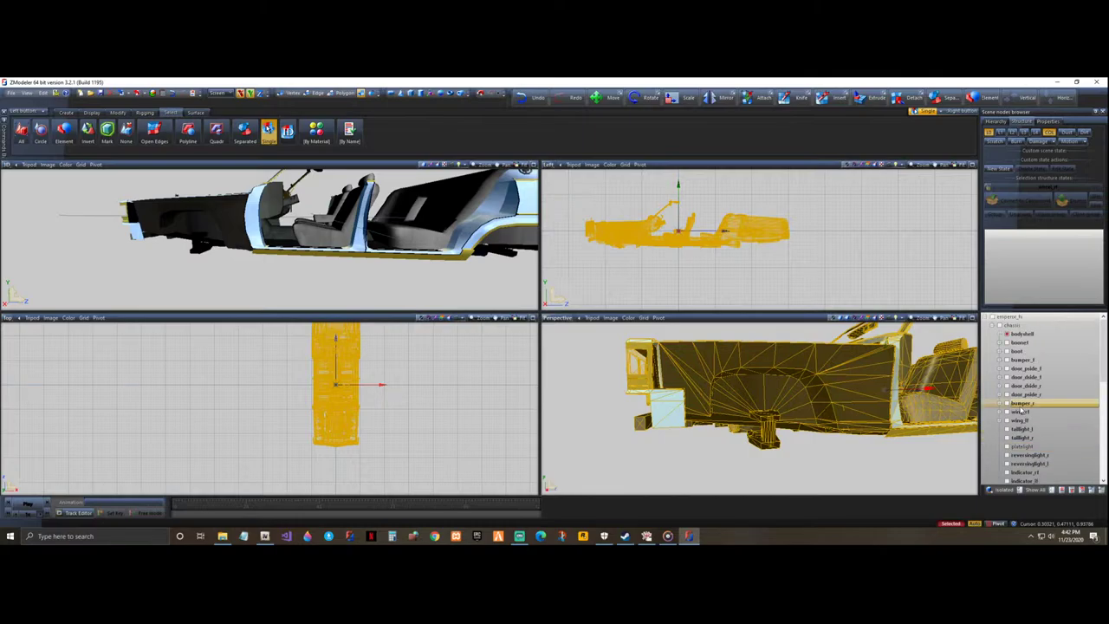
pyautogui.click(985, 318)
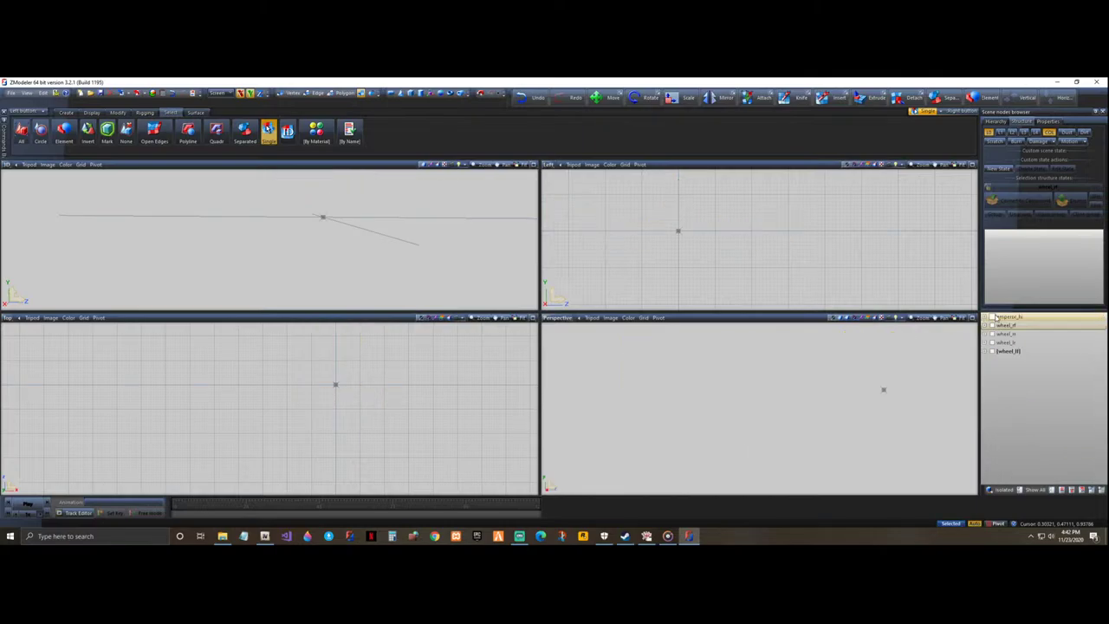
pyautogui.click(992, 318)
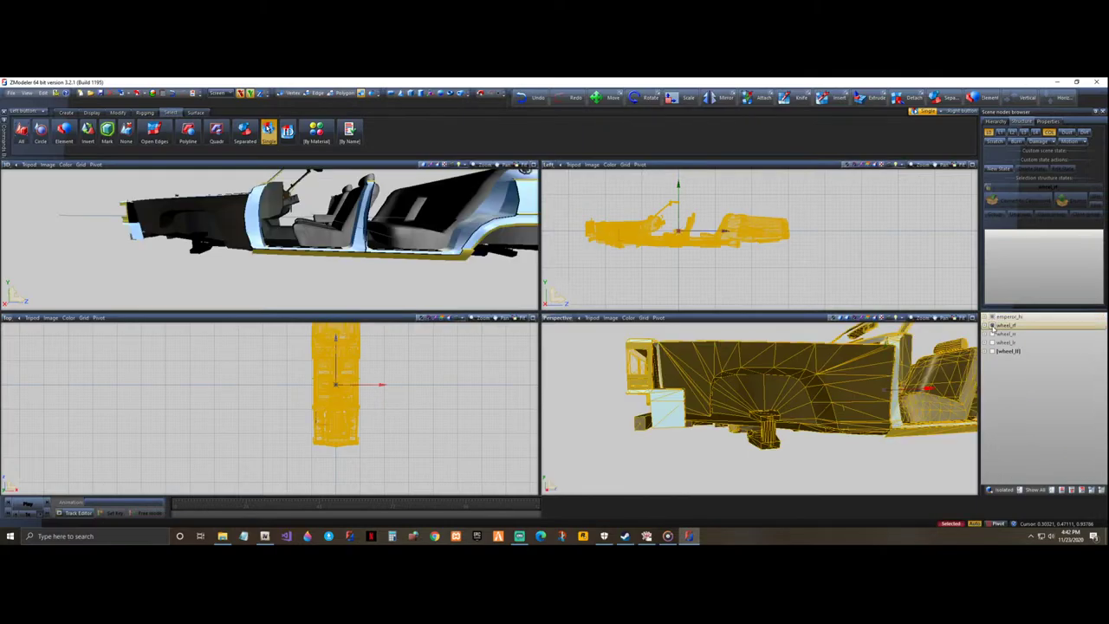
# - Show wheel_rf, wheel_rr, wheel_lr and wheel_lf in the scene together with their child collision and wheel meshes
pyautogui.click(991, 326)
pyautogui.click(987, 344)
pyautogui.click(984, 344)
pyautogui.click(993, 343)
pyautogui.click(999, 352)
pyautogui.click(985, 361)
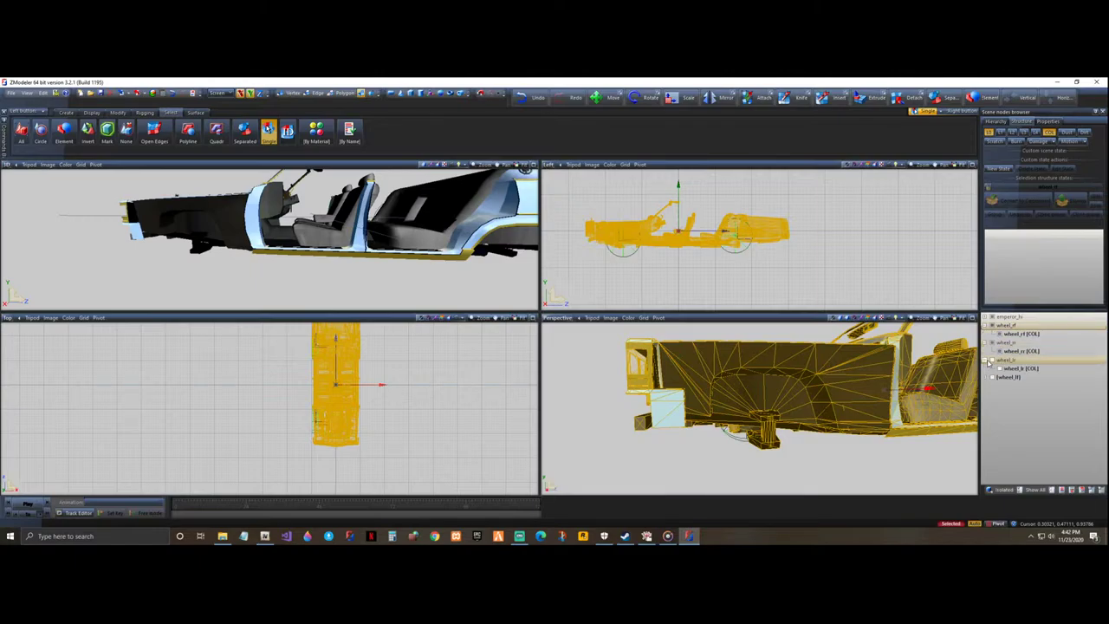
pyautogui.click(993, 360)
pyautogui.click(1000, 369)
pyautogui.click(984, 377)
pyautogui.click(992, 377)
pyautogui.click(999, 386)
pyautogui.click(999, 394)
pyautogui.click(999, 403)
pyautogui.click(998, 411)
pyautogui.click(999, 421)
# - Collapse the expanded wheel branches in the scene tree
pyautogui.click(991, 378)
pyautogui.click(992, 360)
pyautogui.click(991, 343)
pyautogui.click(992, 325)
pyautogui.click(1006, 317)
# - Select the bodyshell in the side view and bring the whole car body into view
pyautogui.scroll(2, 762, 232)
pyautogui.scroll(-2, 873, 239)
pyautogui.scroll(1, 746, 237)
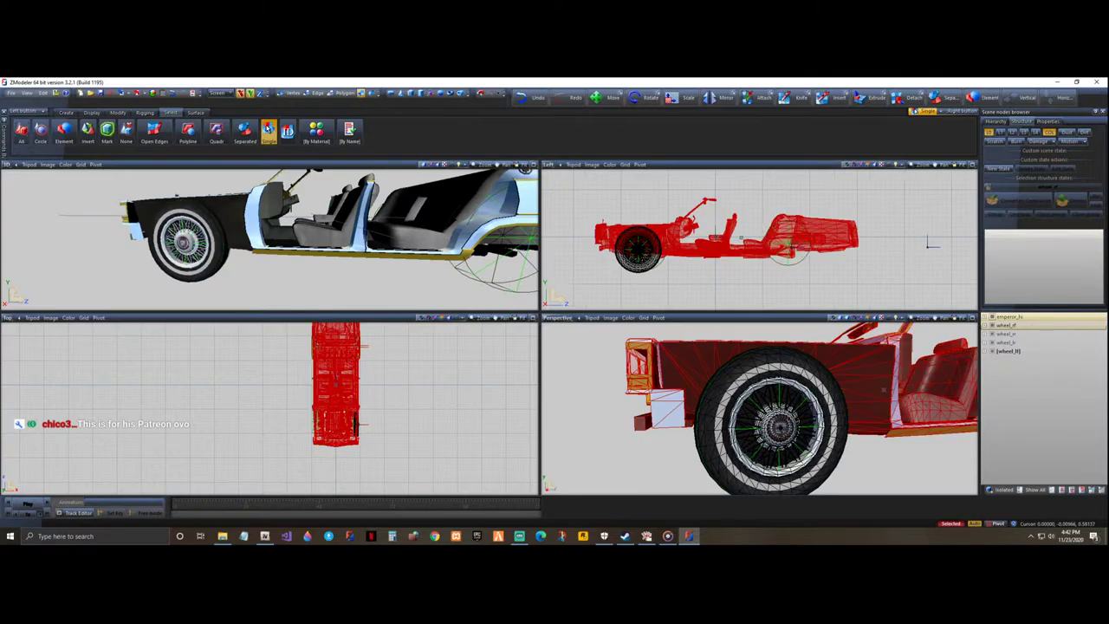
pyautogui.scroll(3, 929, 245)
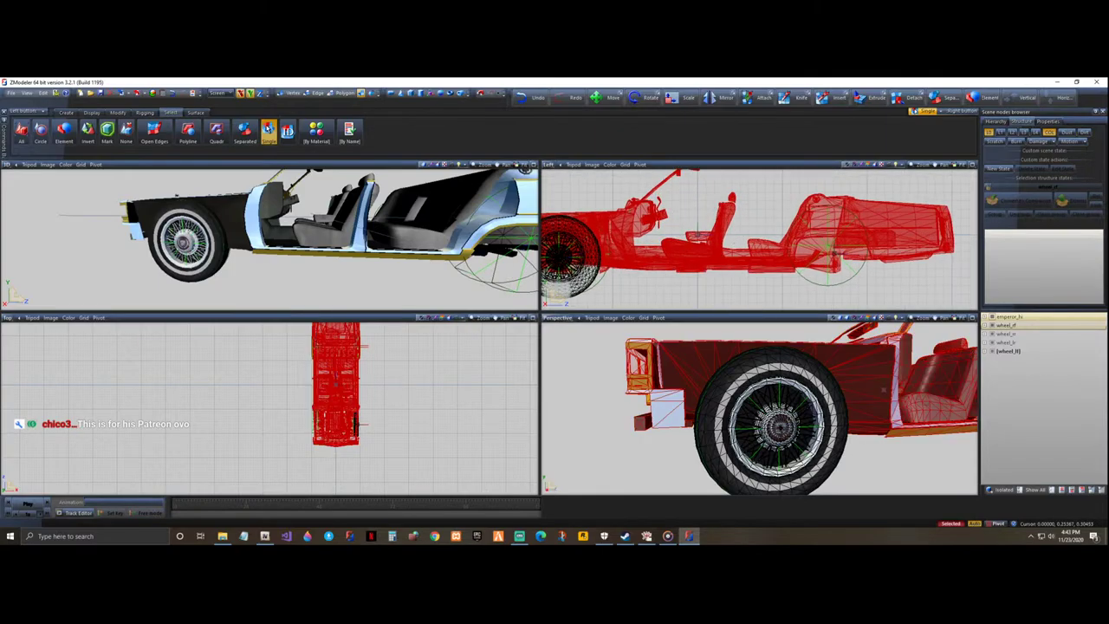
pyautogui.click(673, 211)
pyautogui.scroll(-3, 364, 221)
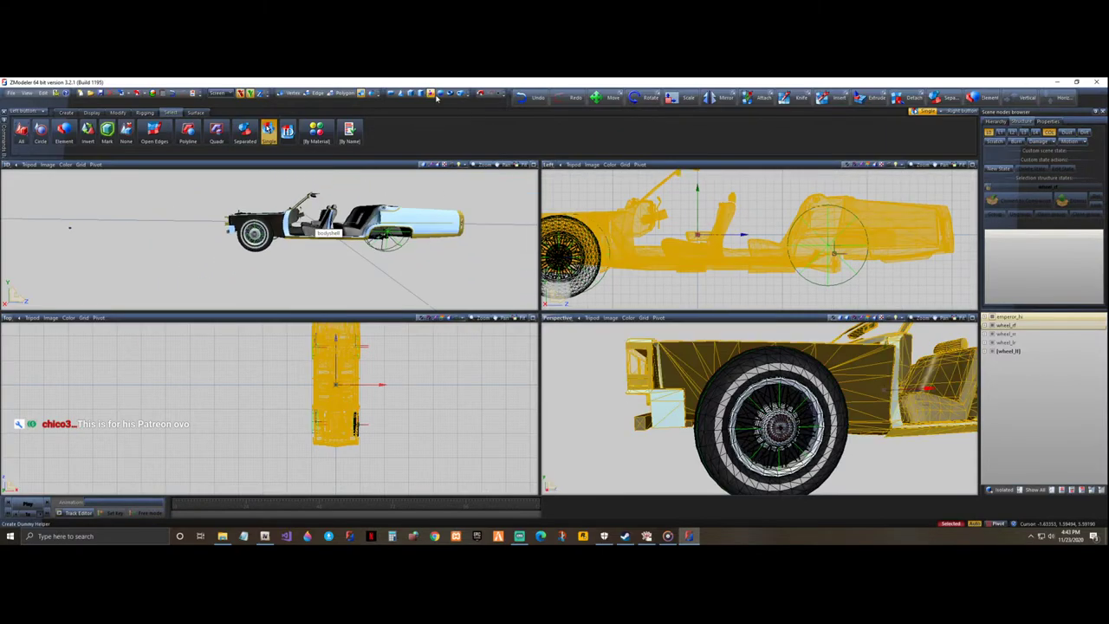
# - Put the bodyshell into vertex editing and activate the Move tool
pyautogui.click(343, 92)
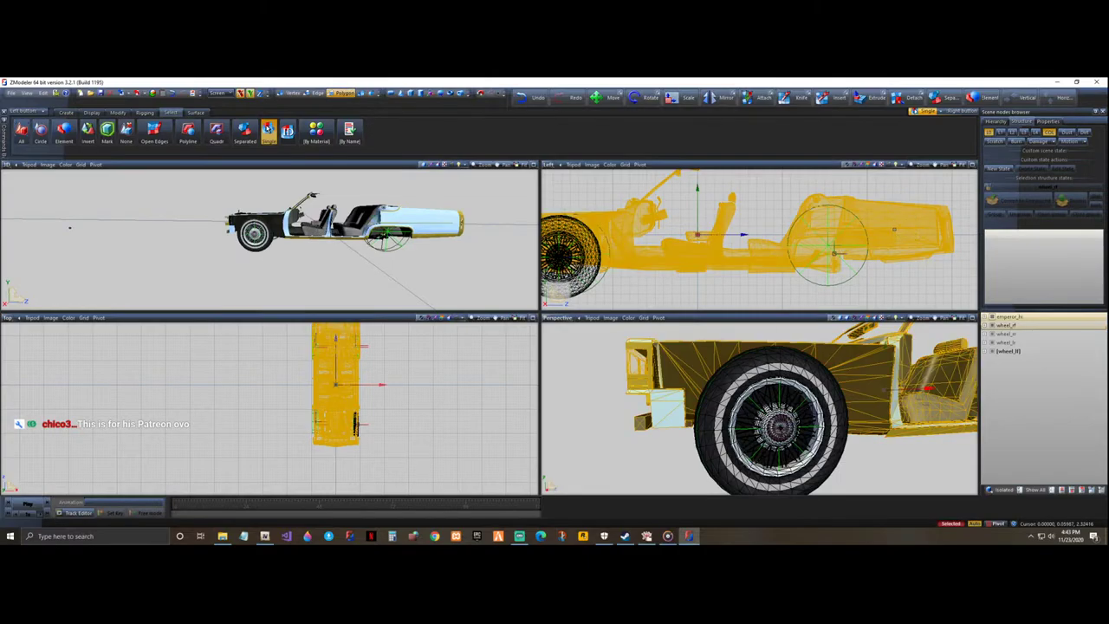
pyautogui.click(874, 211)
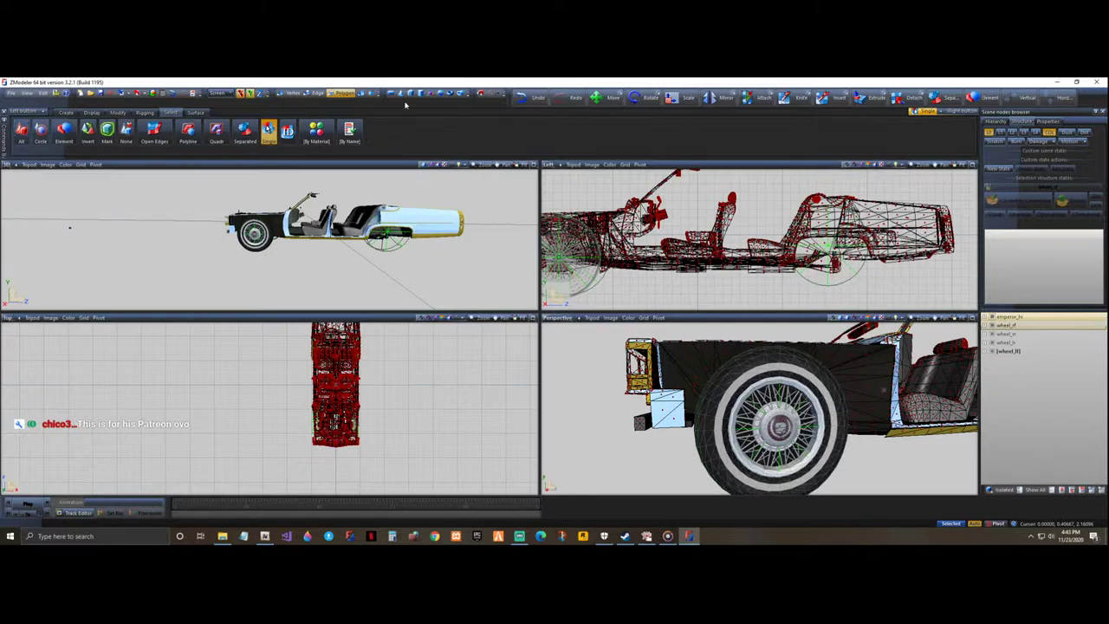
pyautogui.click(291, 93)
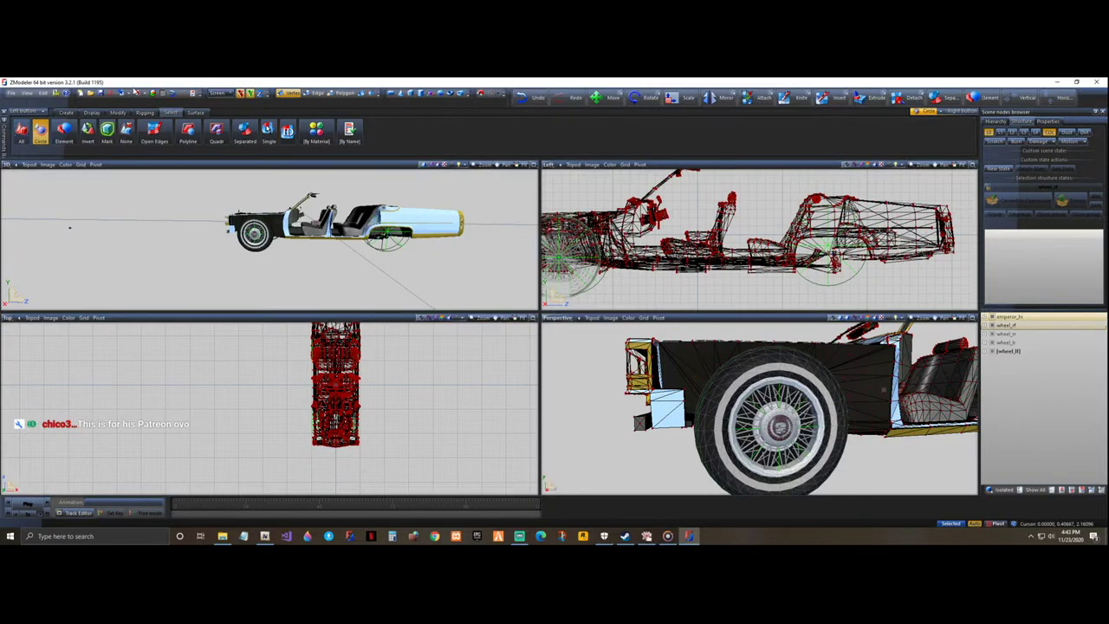
pyautogui.click(117, 113)
pyautogui.click(154, 131)
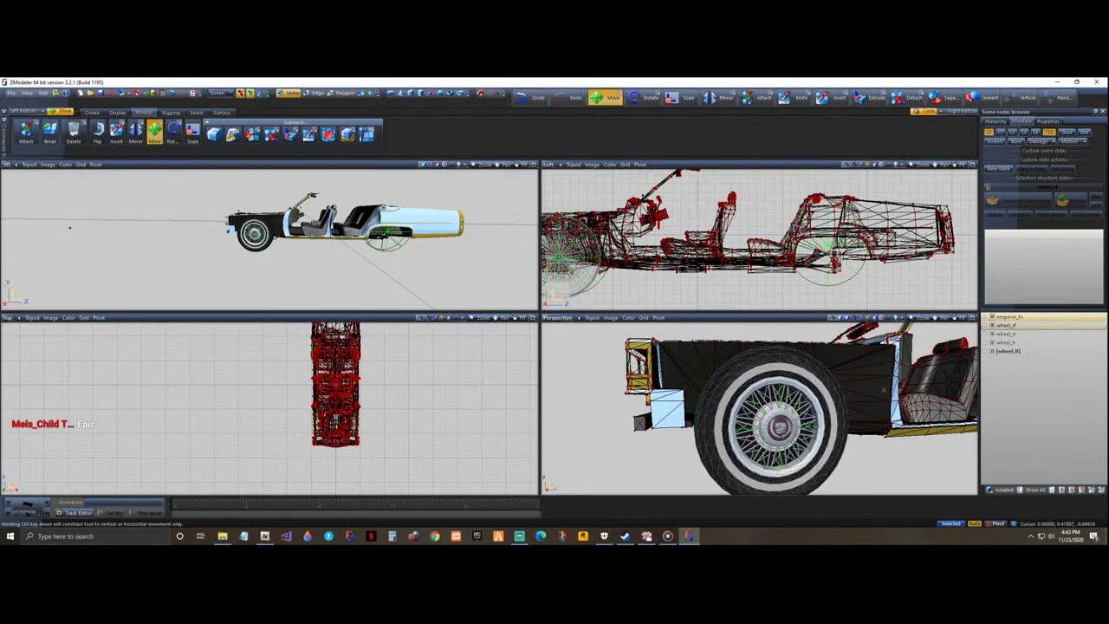
# - Examine the bodyshell's rear wheel arch, the rear end of the sill and the underbody from the side and below
pyautogui.moveTo(385, 216); pyautogui.dragTo(388, 222, button='middle')
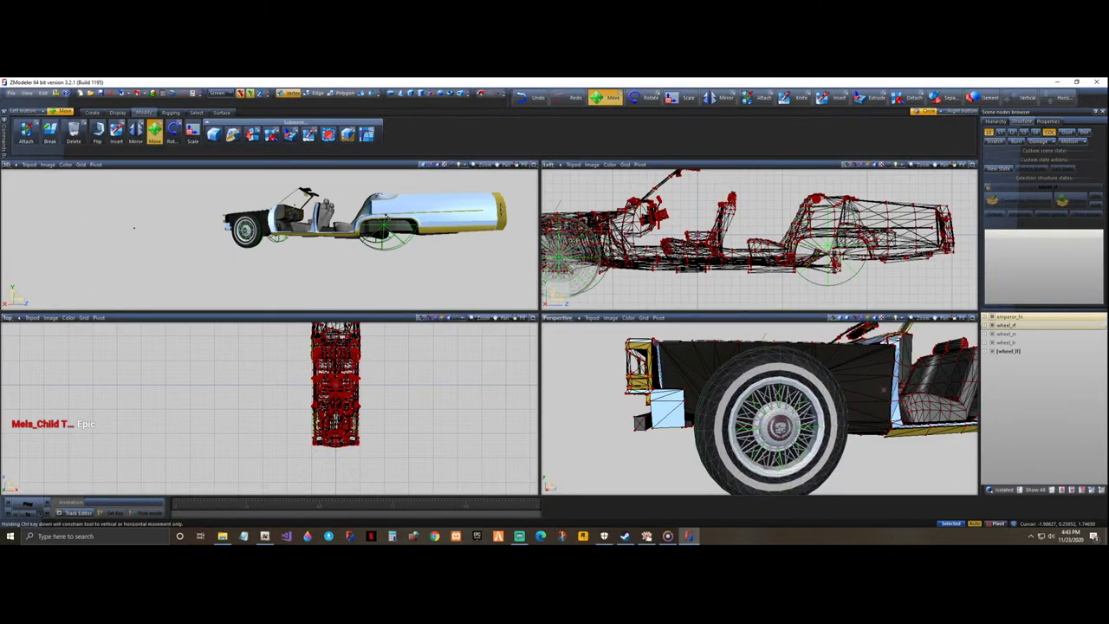
pyautogui.scroll(5, 328, 210)
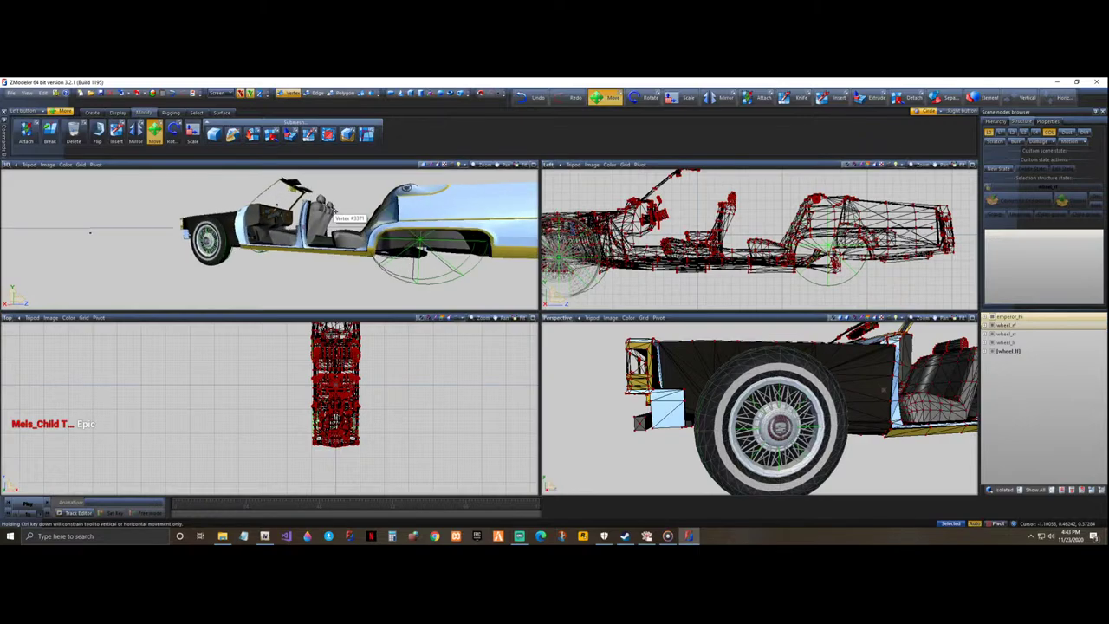
pyautogui.moveTo(422, 241); pyautogui.dragTo(422, 240, button='middle')
pyautogui.moveTo(343, 244); pyautogui.dragTo(345, 258, button='middle')
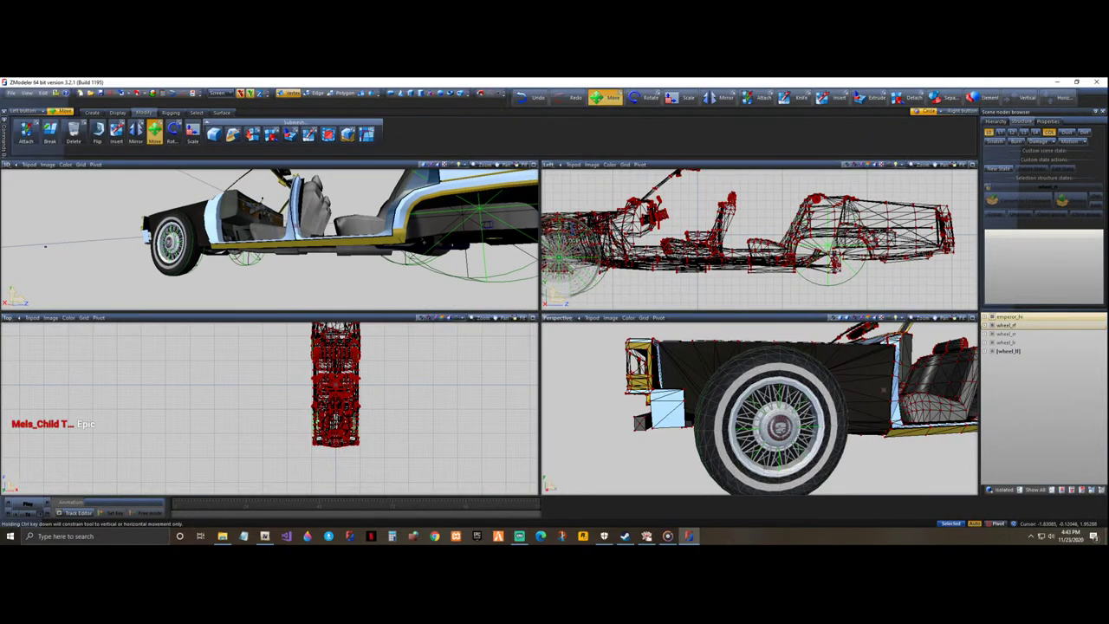
pyautogui.scroll(5, 814, 233)
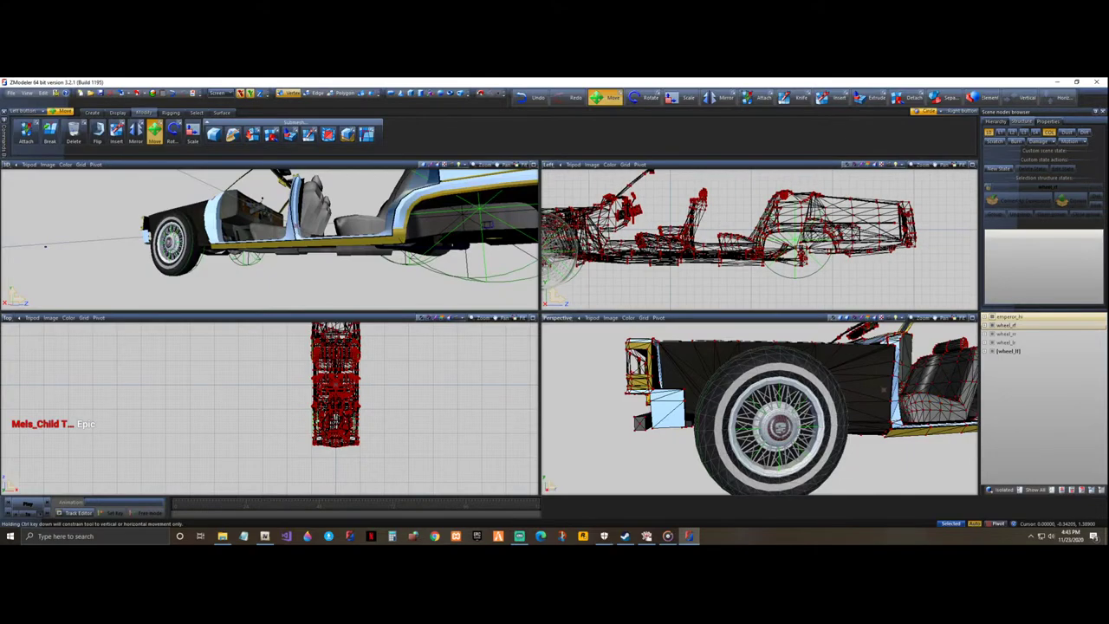
pyautogui.scroll(-1, 534, 374)
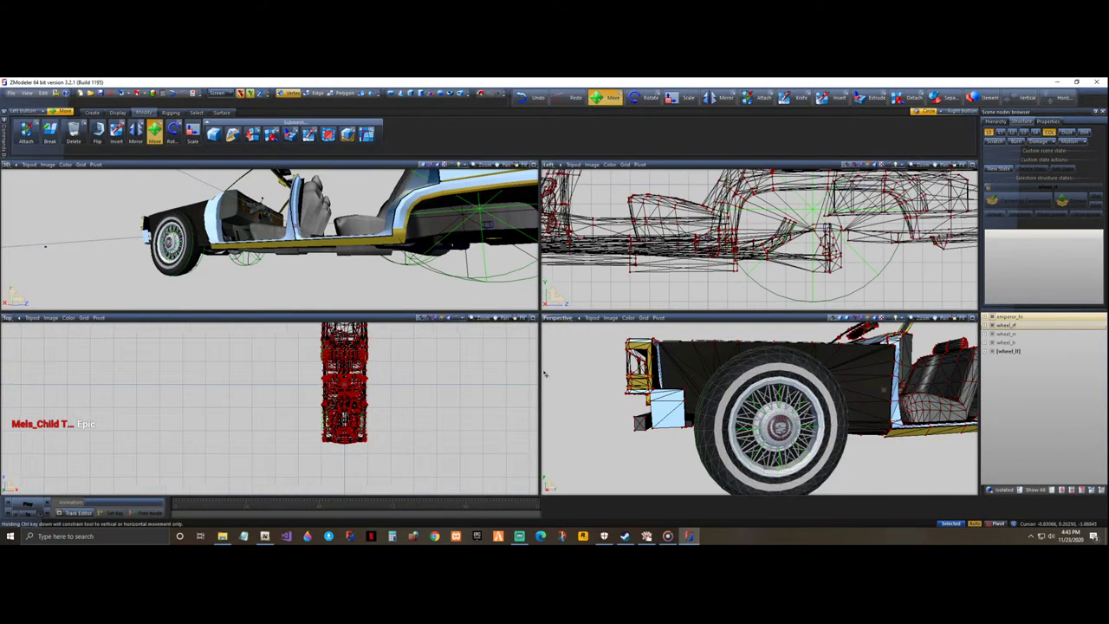
pyautogui.scroll(-6, 576, 365)
pyautogui.scroll(3, 880, 400)
pyautogui.scroll(3, 879, 400)
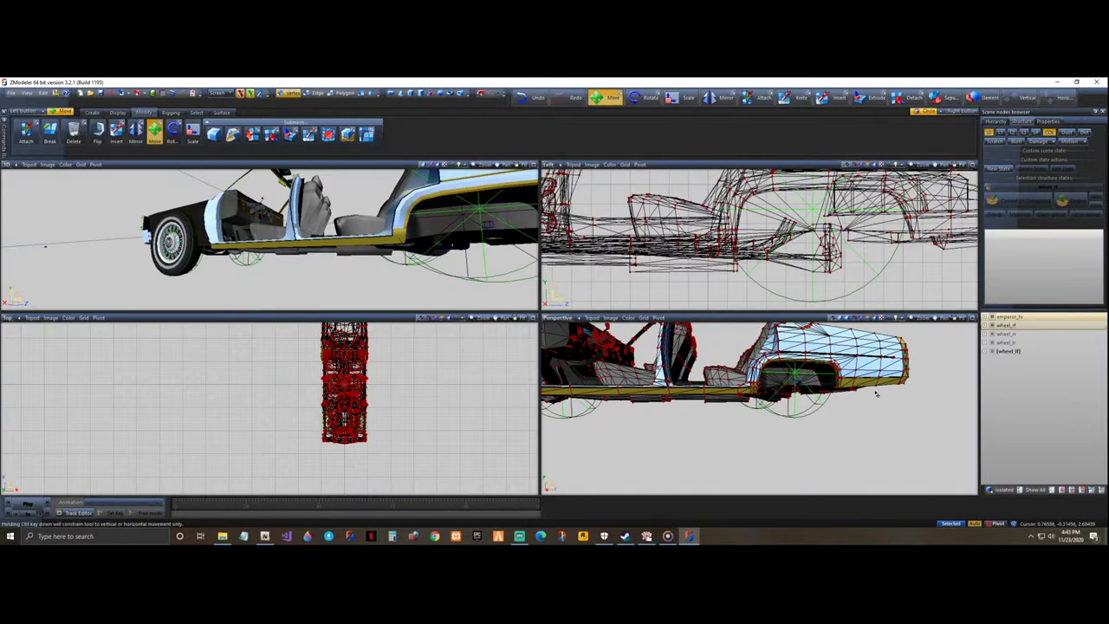
pyautogui.scroll(2, 872, 396)
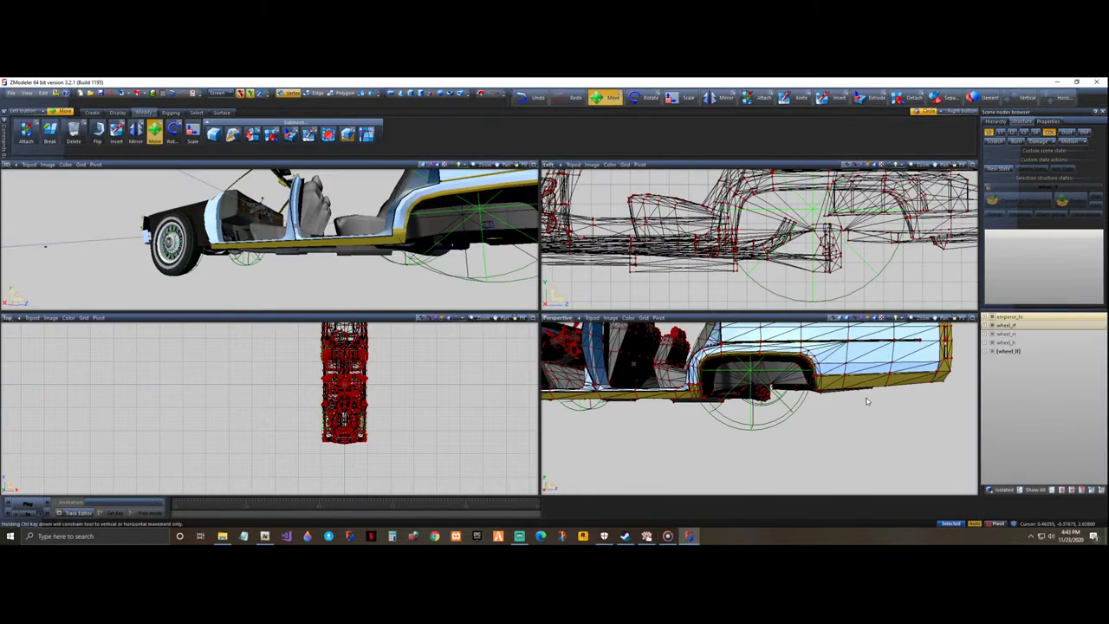
pyautogui.scroll(3, 871, 401)
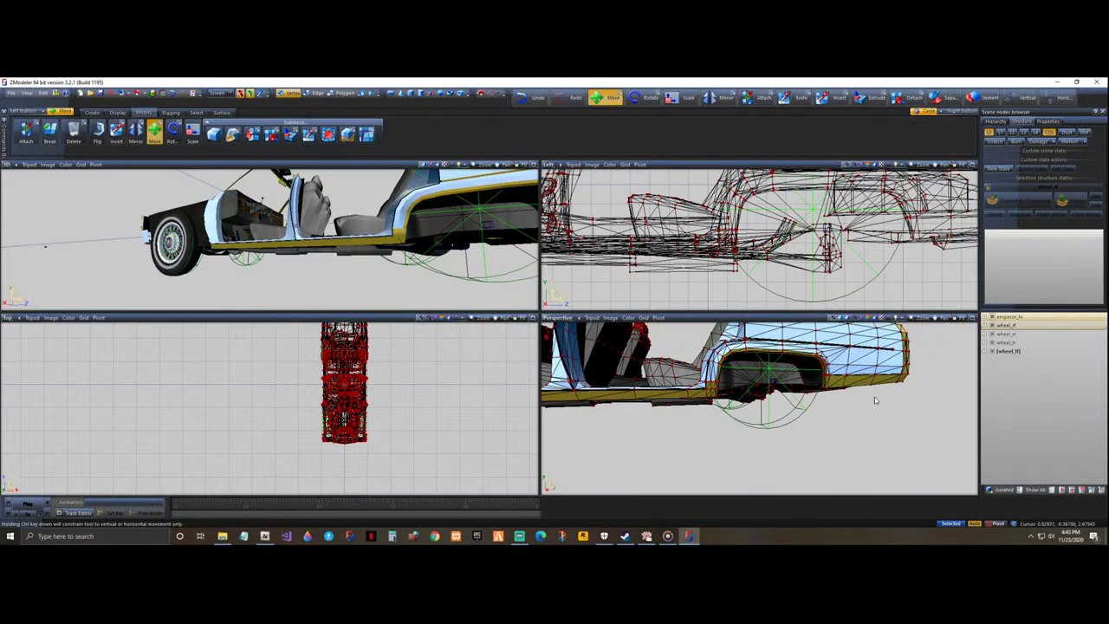
pyautogui.scroll(2, 701, 394)
pyautogui.scroll(3, 693, 383)
pyautogui.moveTo(713, 444); pyautogui.dragTo(711, 445, button='middle')
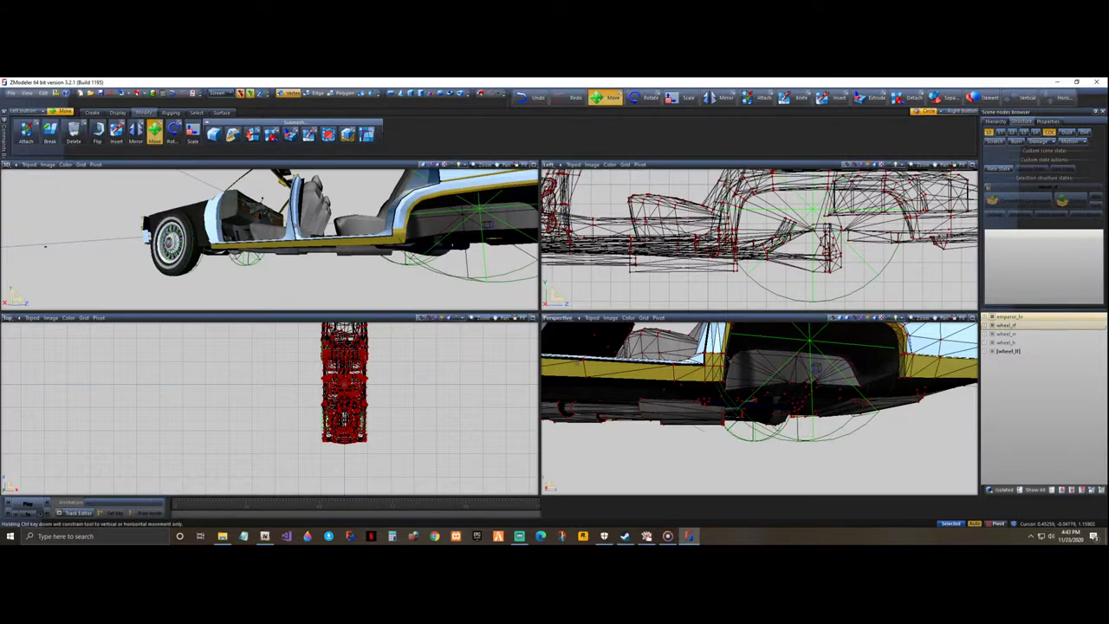
pyautogui.scroll(8, 750, 274)
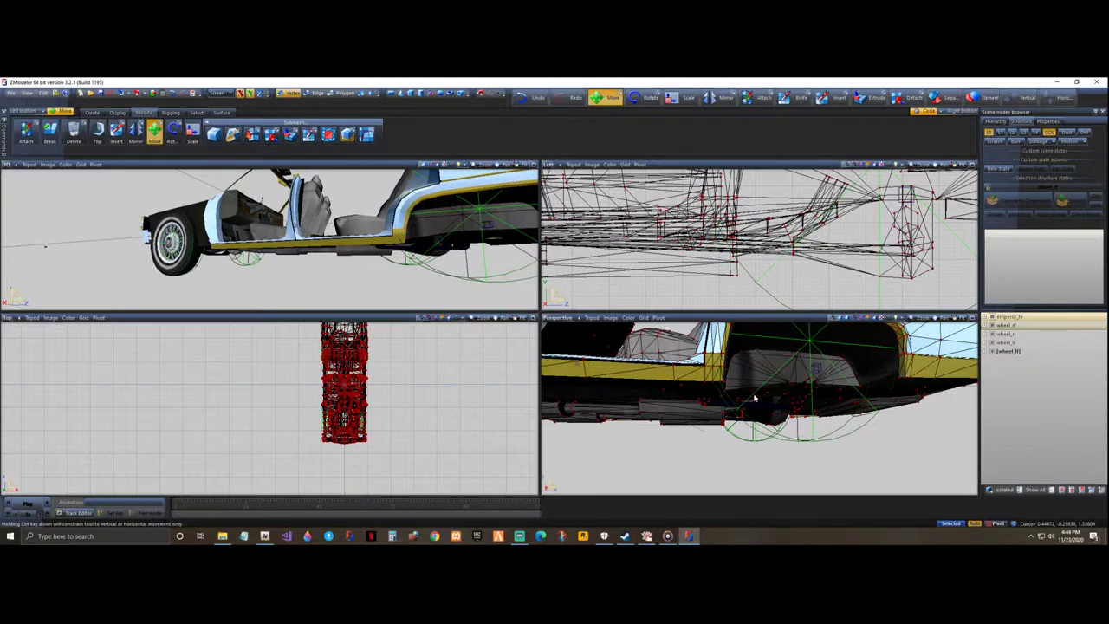
pyautogui.moveTo(750, 377); pyautogui.dragTo(741, 376, button='middle')
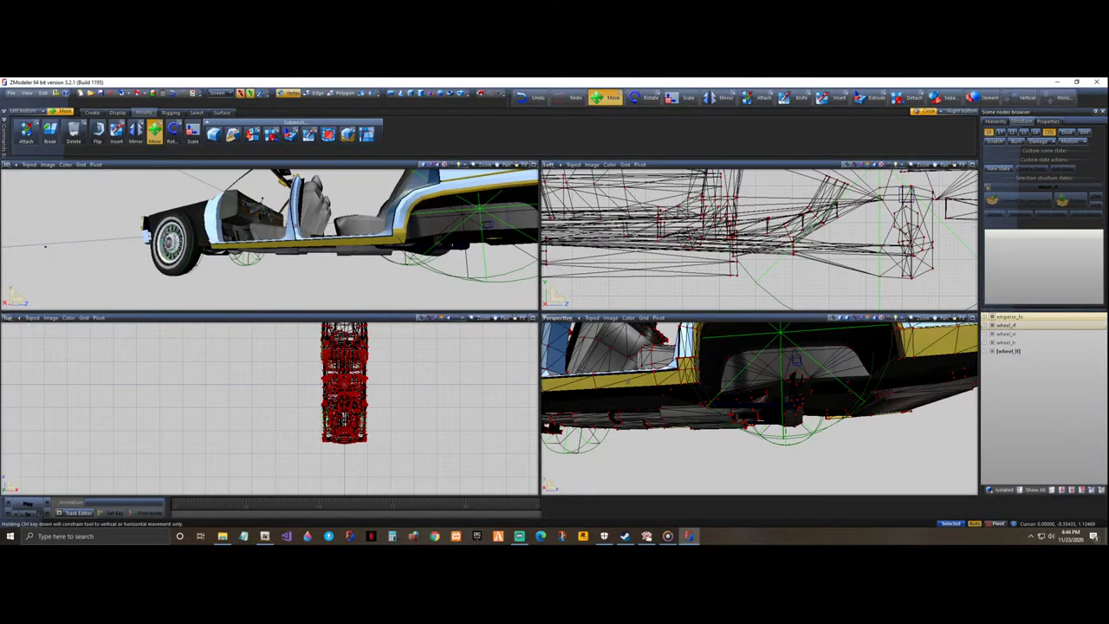
pyautogui.scroll(4, 704, 280)
pyautogui.scroll(2, 704, 280)
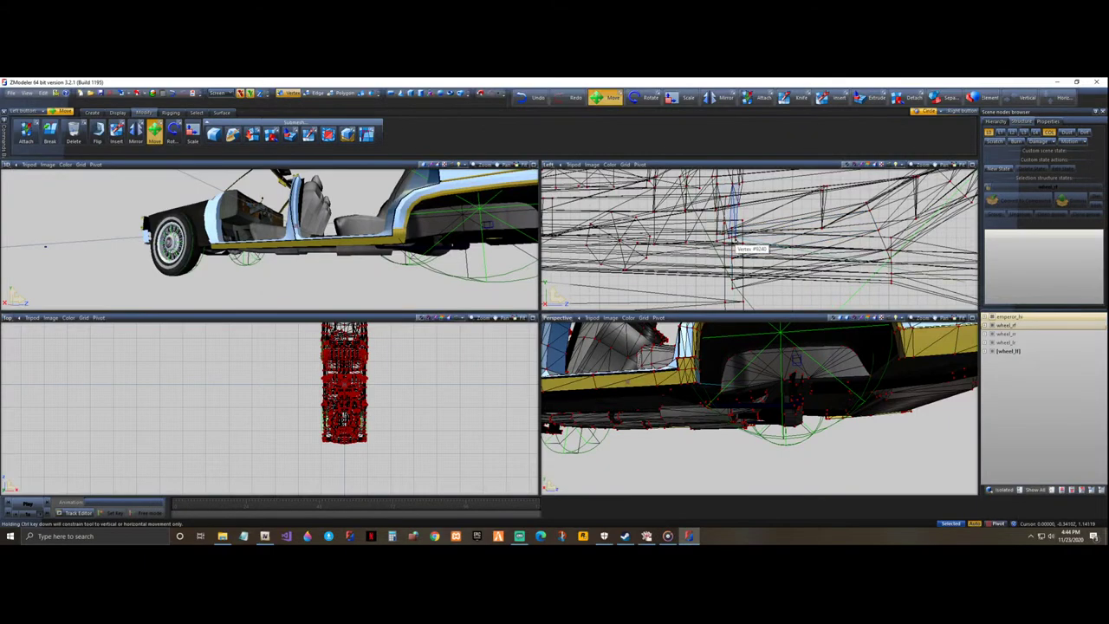
pyautogui.moveTo(711, 370); pyautogui.dragTo(710, 371, button='middle')
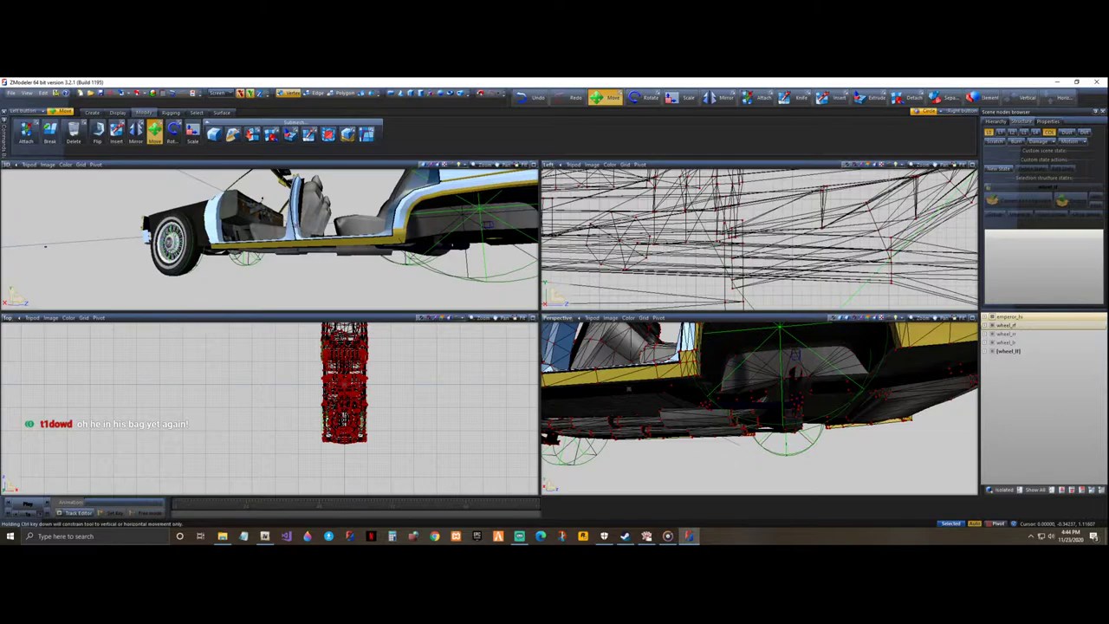
# - Select the lower vertices at the rear end of the sill, just ahead of the rear wheel arch
pyautogui.moveTo(665, 245)
pyautogui.mouseDown()
pyautogui.moveTo(655, 249)
pyautogui.moveTo(676, 248)
pyautogui.mouseUp()
pyautogui.moveTo(689, 248); pyautogui.dragTo(690, 248)
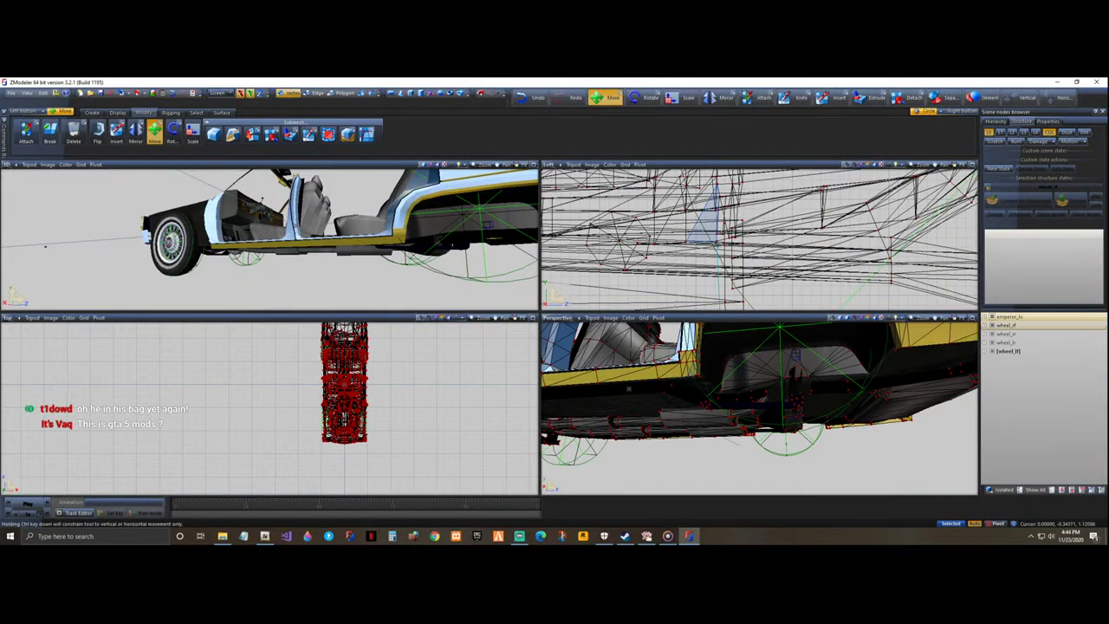
pyautogui.click(716, 241)
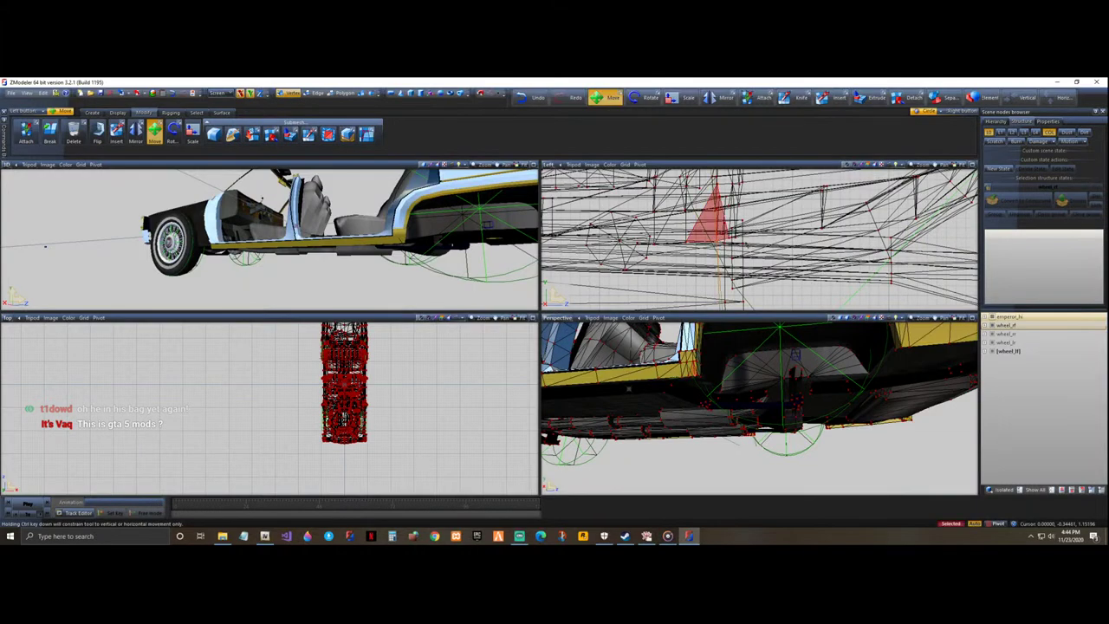
pyautogui.scroll(4, 746, 242)
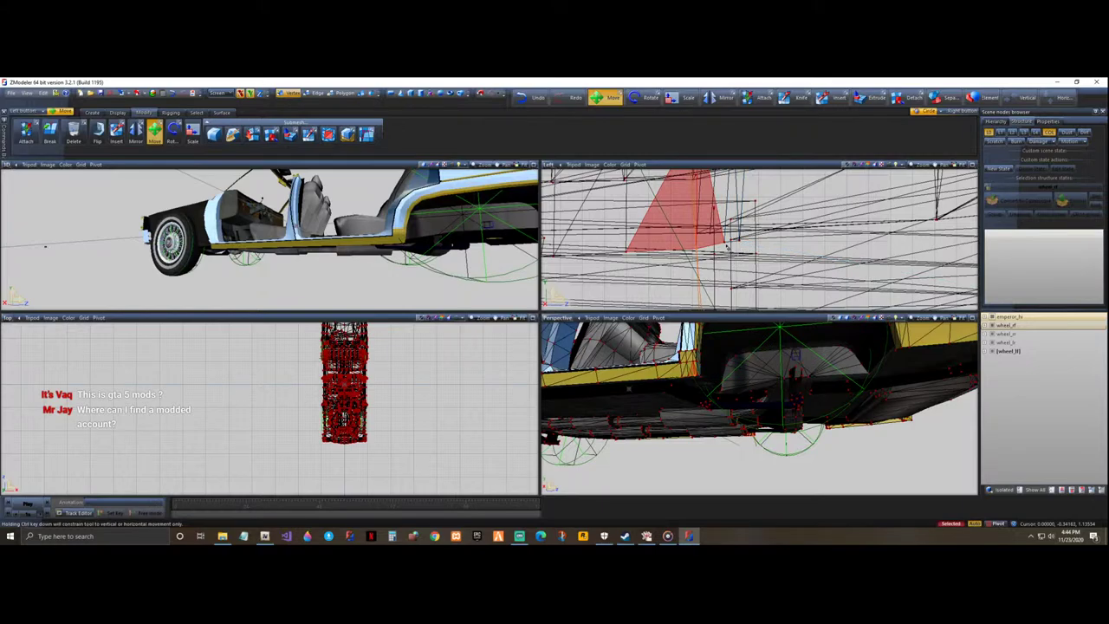
pyautogui.moveTo(727, 247); pyautogui.dragTo(740, 245)
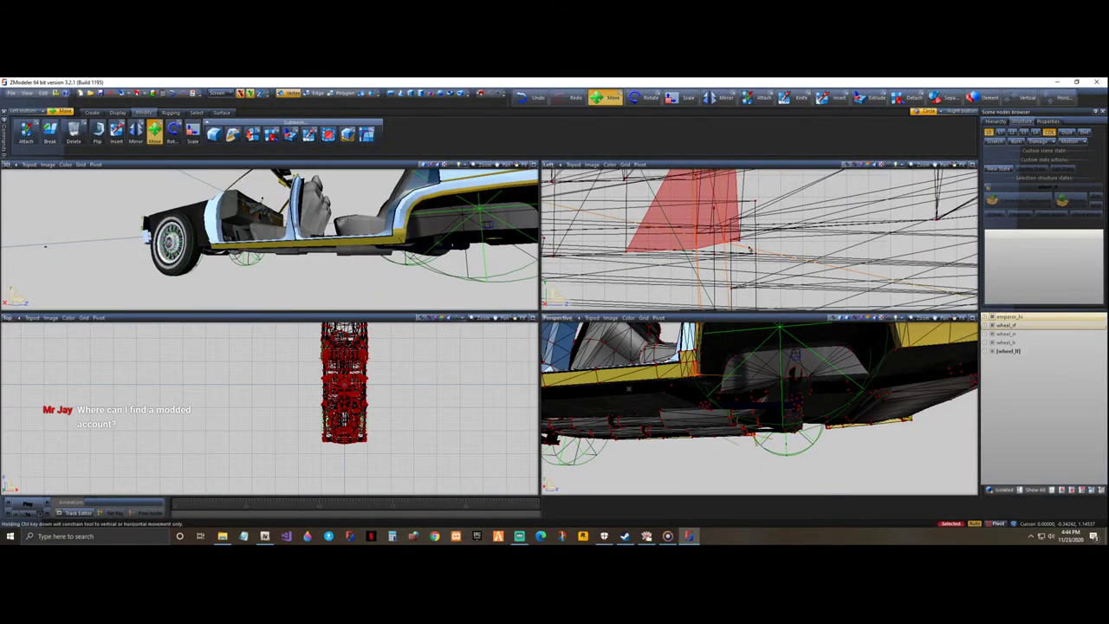
pyautogui.scroll(-3, 401, 456)
pyautogui.scroll(1, 401, 455)
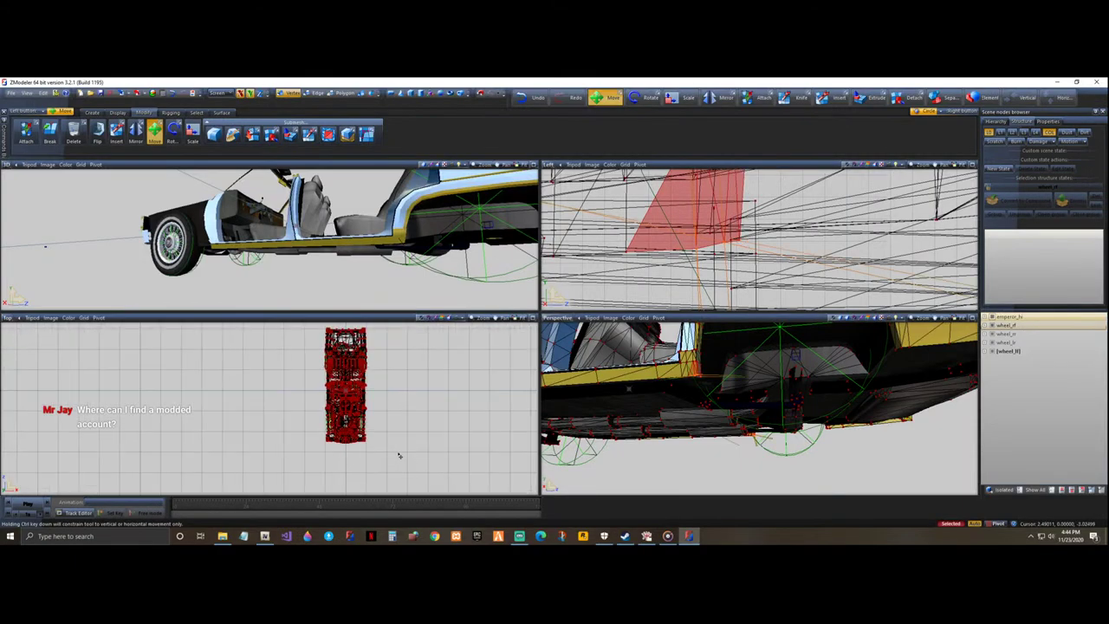
pyautogui.scroll(-4, 767, 205)
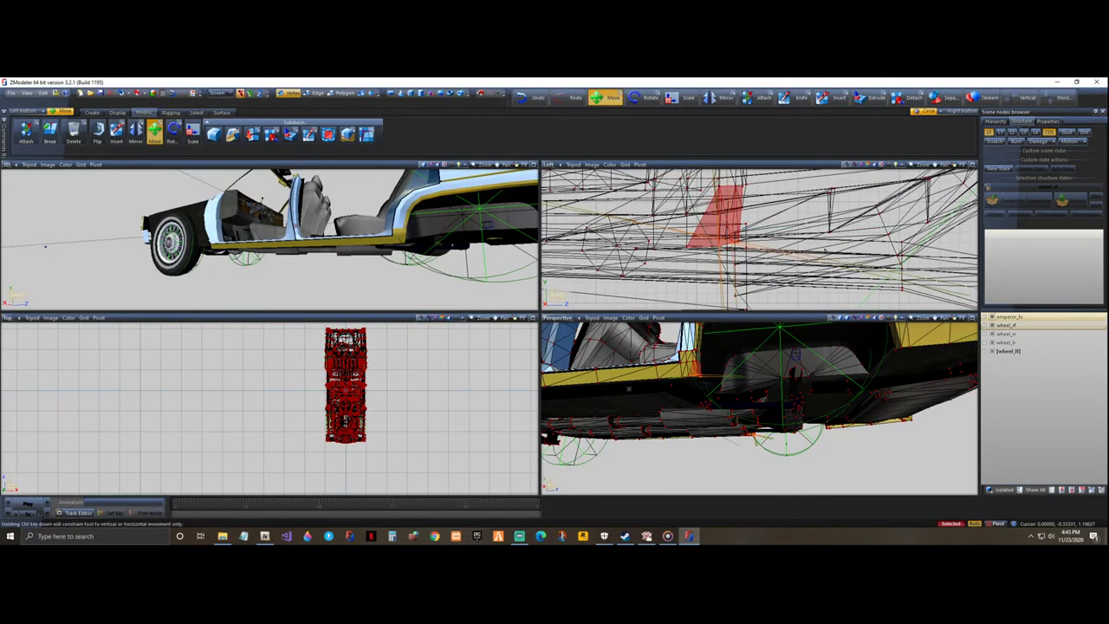
pyautogui.scroll(2, 769, 283)
pyautogui.scroll(2, 797, 221)
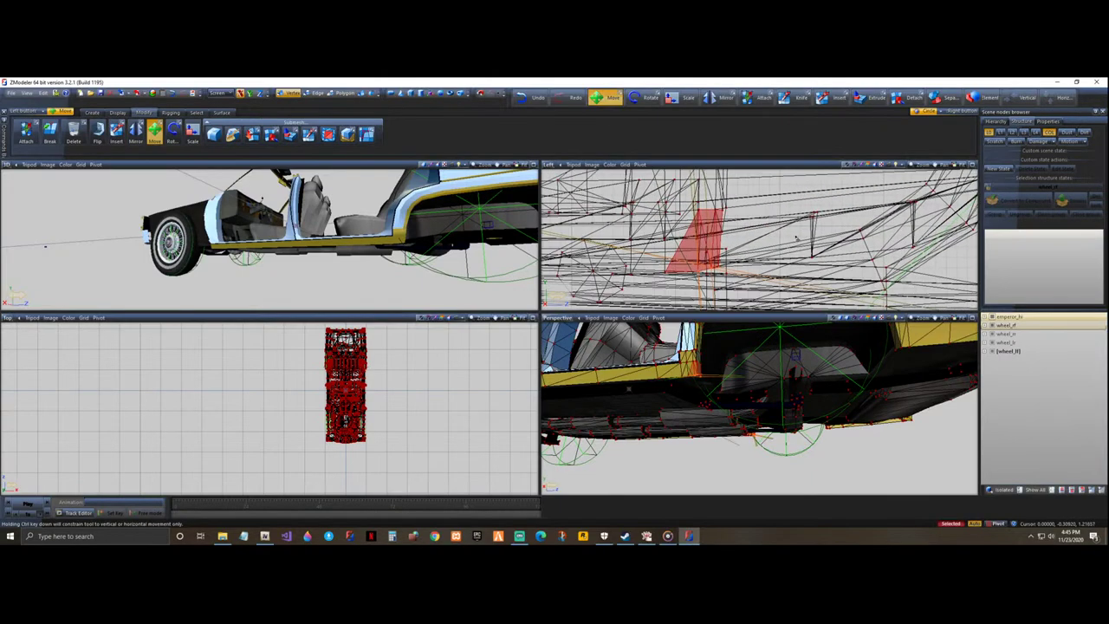
# - Undo a trial shift of the selected sill vertices and extend the selection forward along the sill
pyautogui.moveTo(719, 265); pyautogui.dragTo(710, 265)
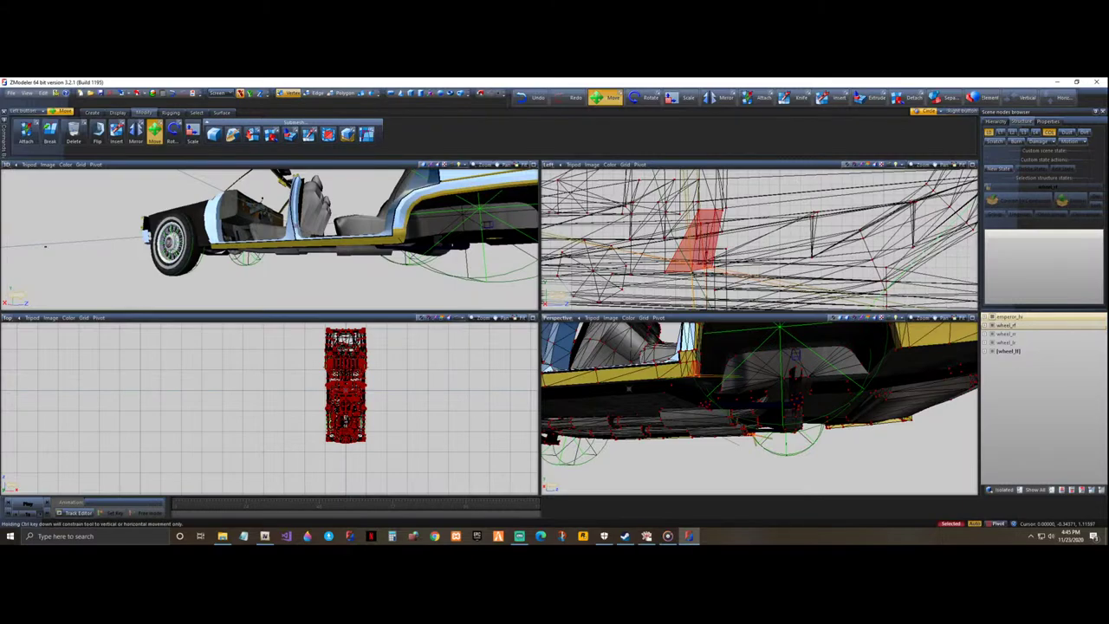
pyautogui.click(530, 98)
pyautogui.scroll(2, 670, 271)
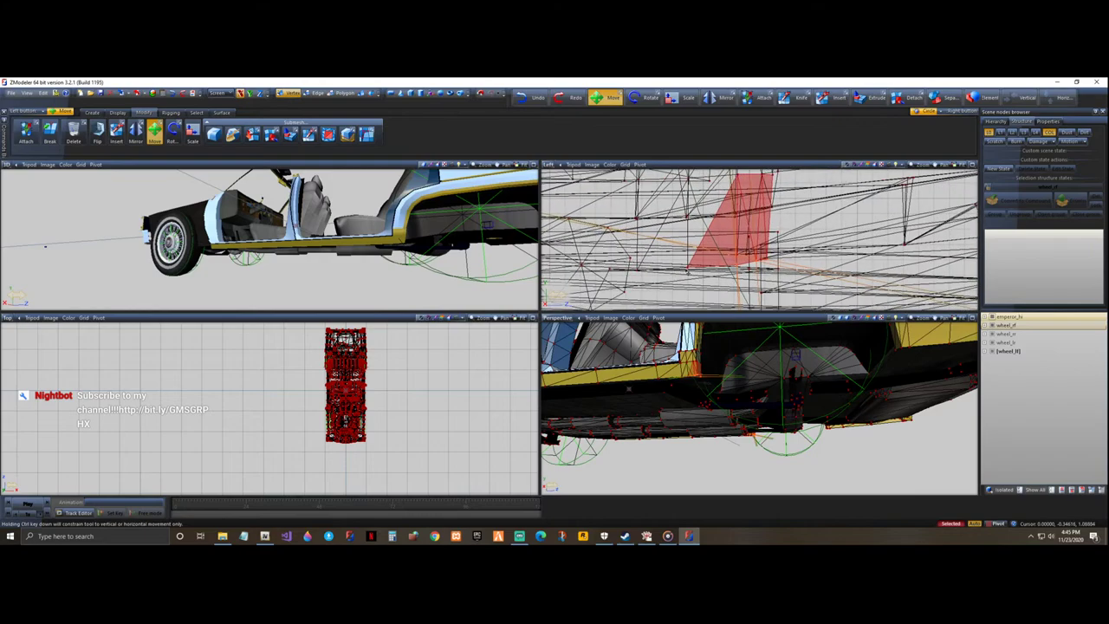
pyautogui.moveTo(697, 277); pyautogui.dragTo(650, 276, button='right')
pyautogui.scroll(-1, 683, 257)
pyautogui.scroll(-1, 683, 257)
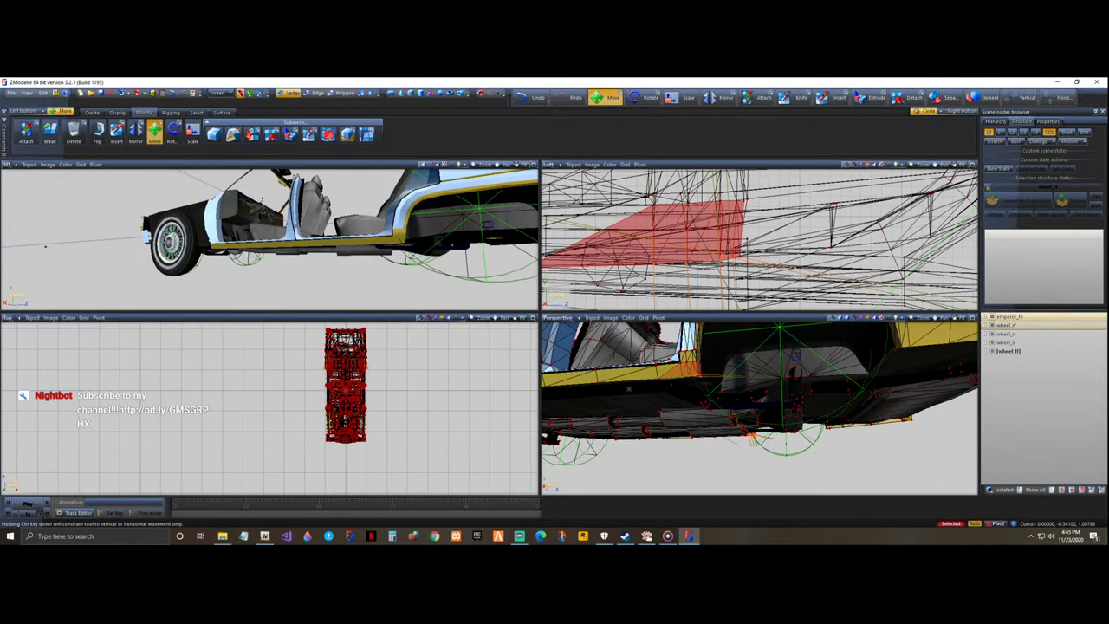
pyautogui.scroll(-2, 697, 275)
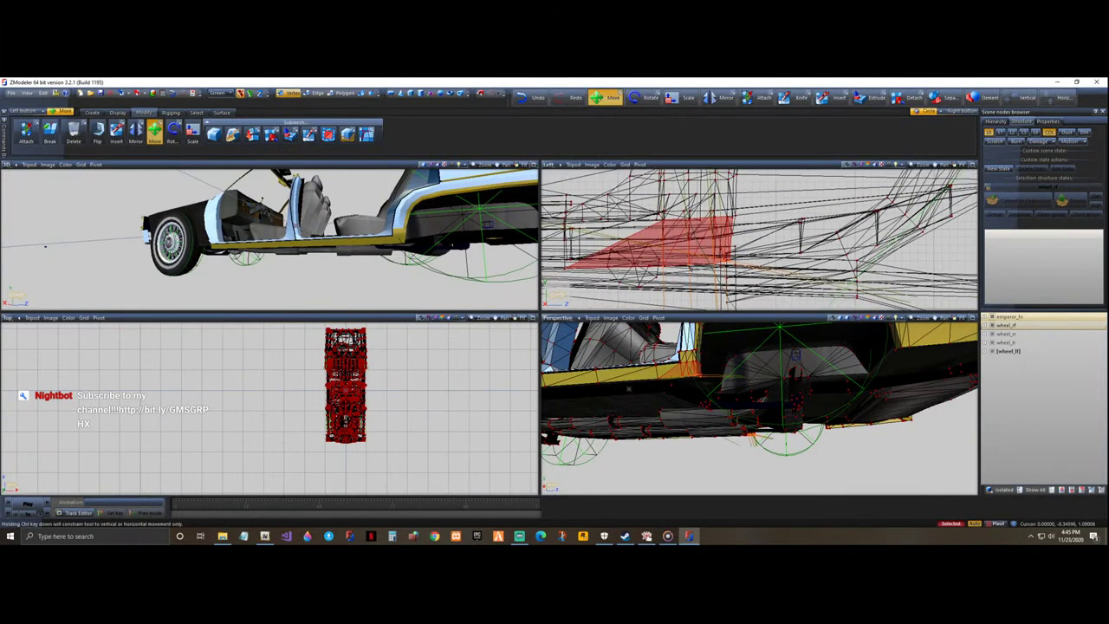
# - Move the selected vertices forward and slightly down so the sill's rear end slants ahead of the rear wheel arch
pyautogui.moveTo(691, 268); pyautogui.dragTo(651, 271)
pyautogui.scroll(4, 517, 250)
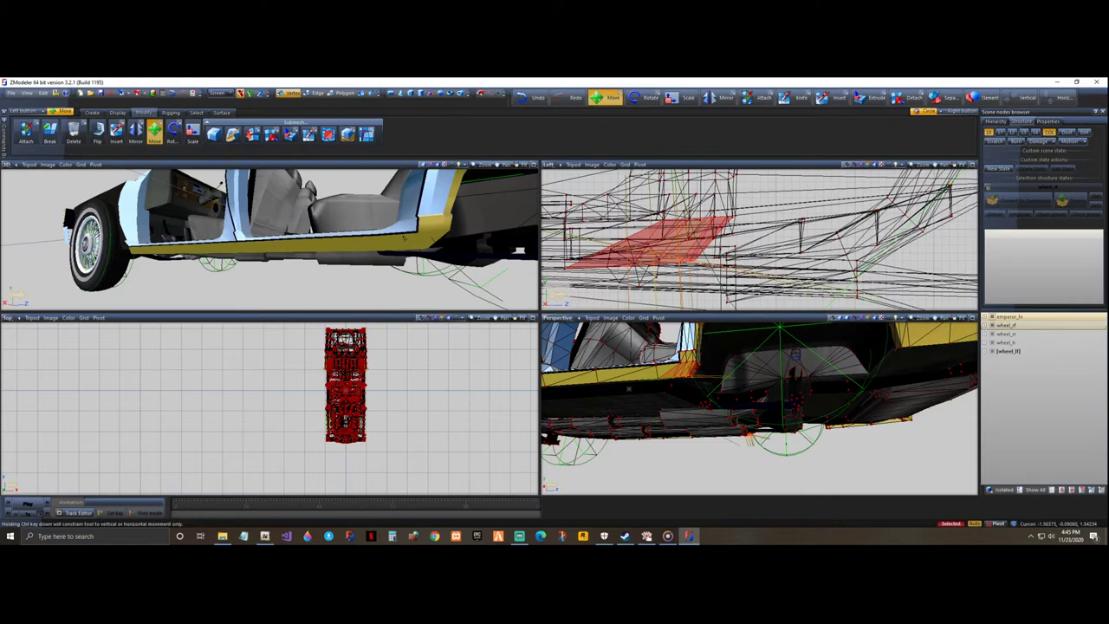
pyautogui.moveTo(401, 237); pyautogui.dragTo(404, 237, button='middle')
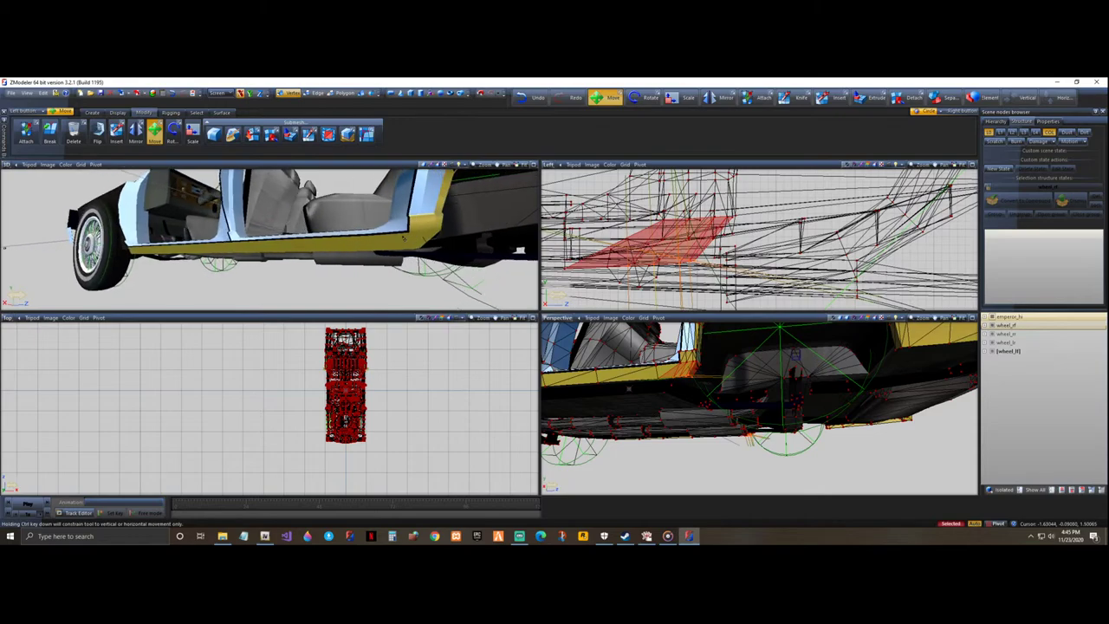
pyautogui.moveTo(681, 262); pyautogui.dragTo(667, 268)
pyautogui.moveTo(470, 267); pyautogui.dragTo(435, 245, button='middle')
pyautogui.scroll(6, 726, 226)
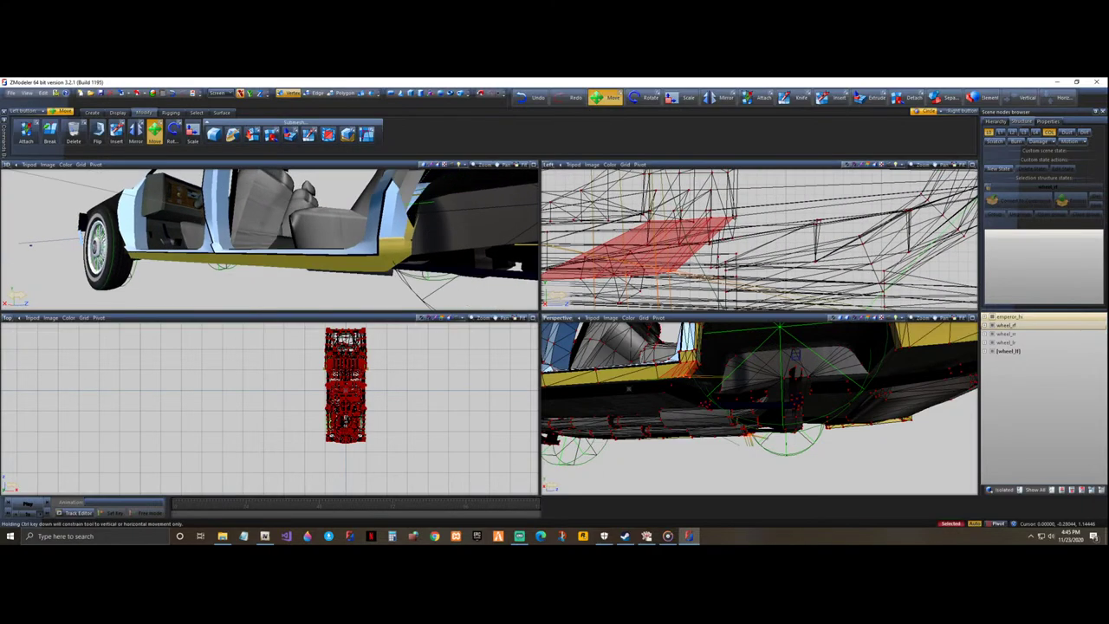
# - Reselect the vertices at the sill's rear corner, try shifting them slightly forward, and undo the trial shift
pyautogui.scroll(-1, 695, 225)
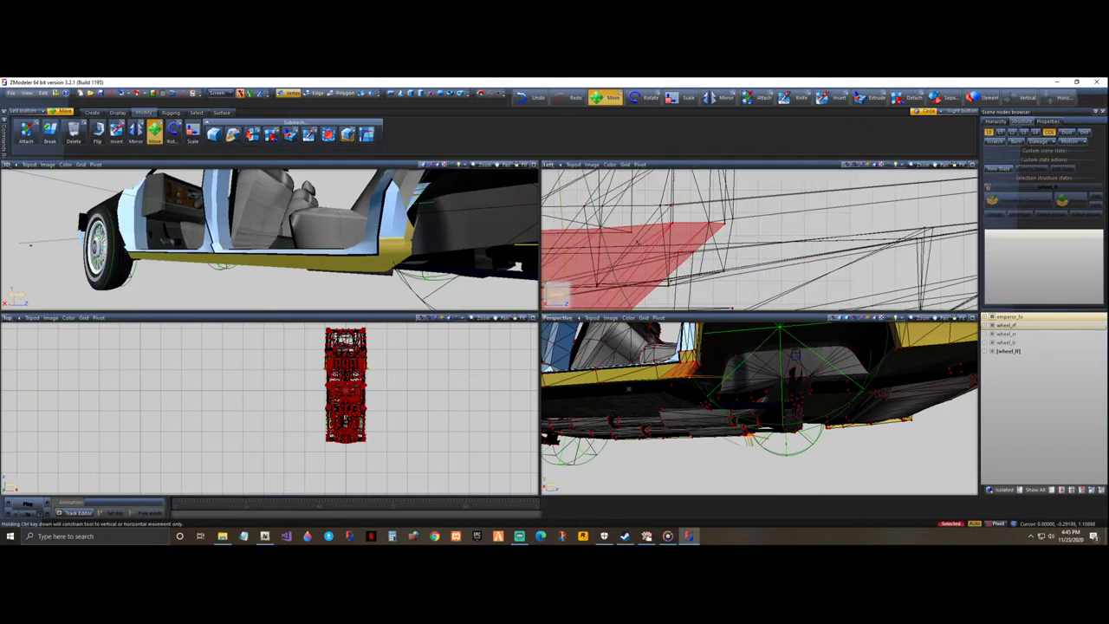
pyautogui.scroll(2, 785, 232)
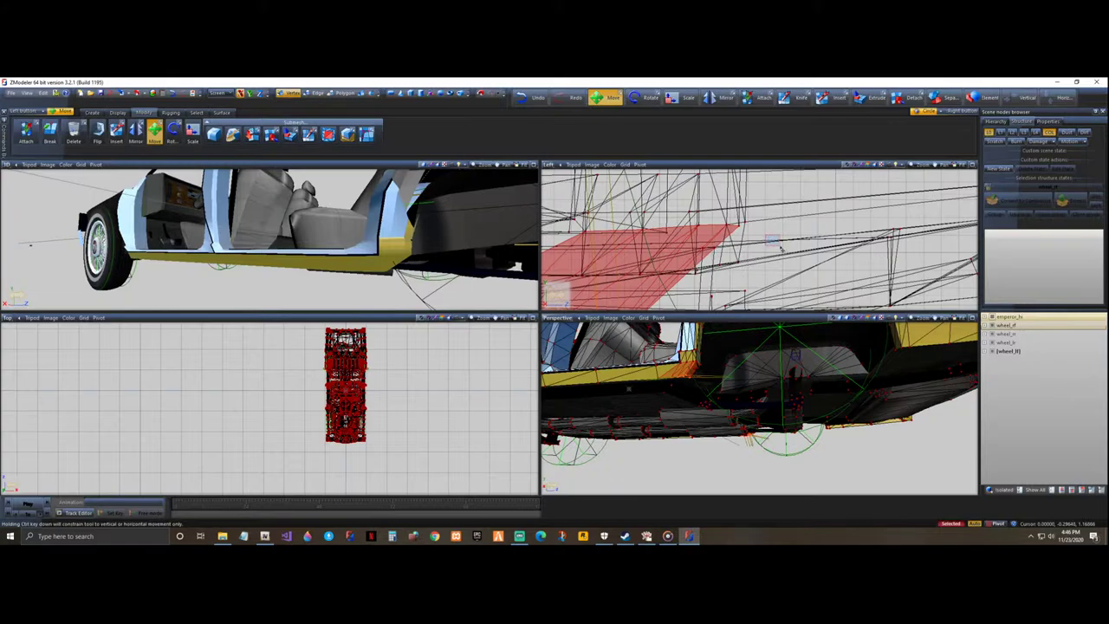
pyautogui.press('space')
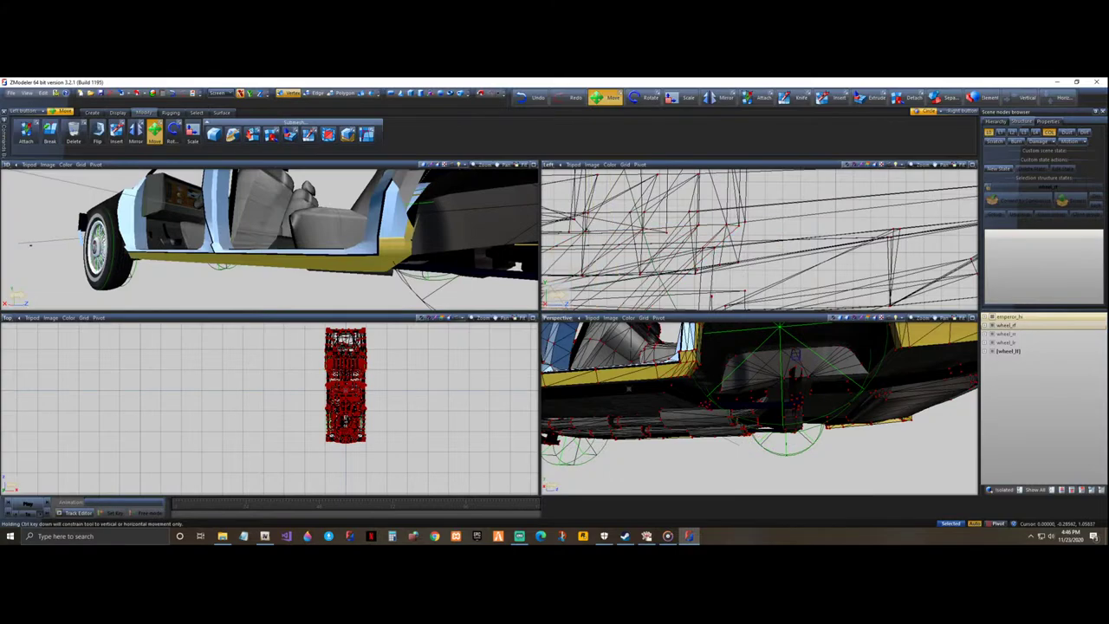
pyautogui.press('space')
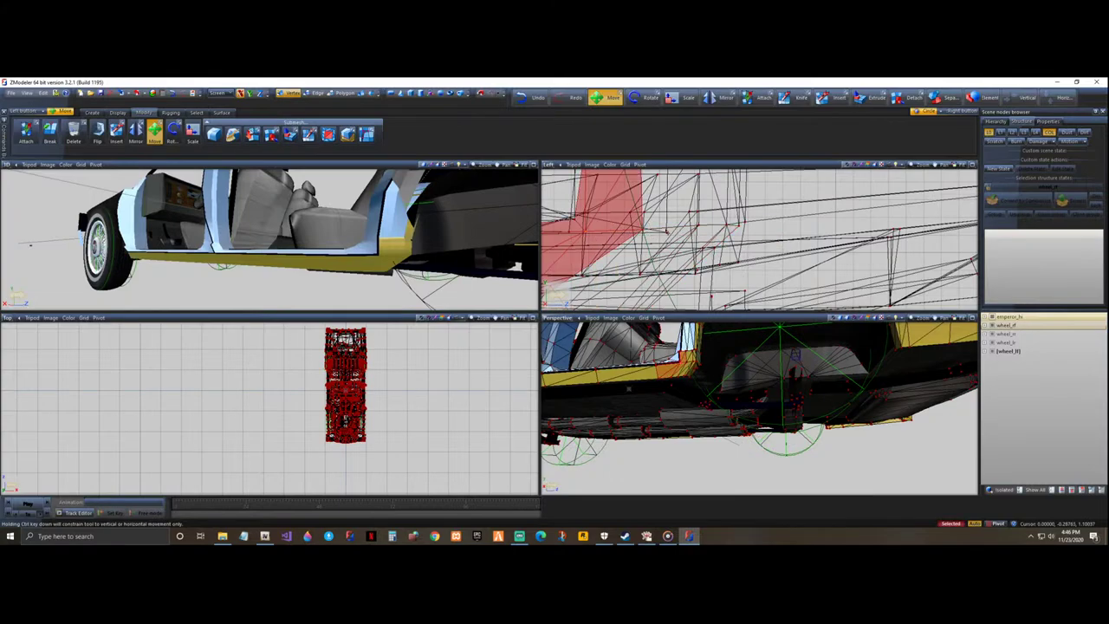
pyautogui.keyDown('shift'); pyautogui.click(712, 227); pyautogui.keyUp('shift')
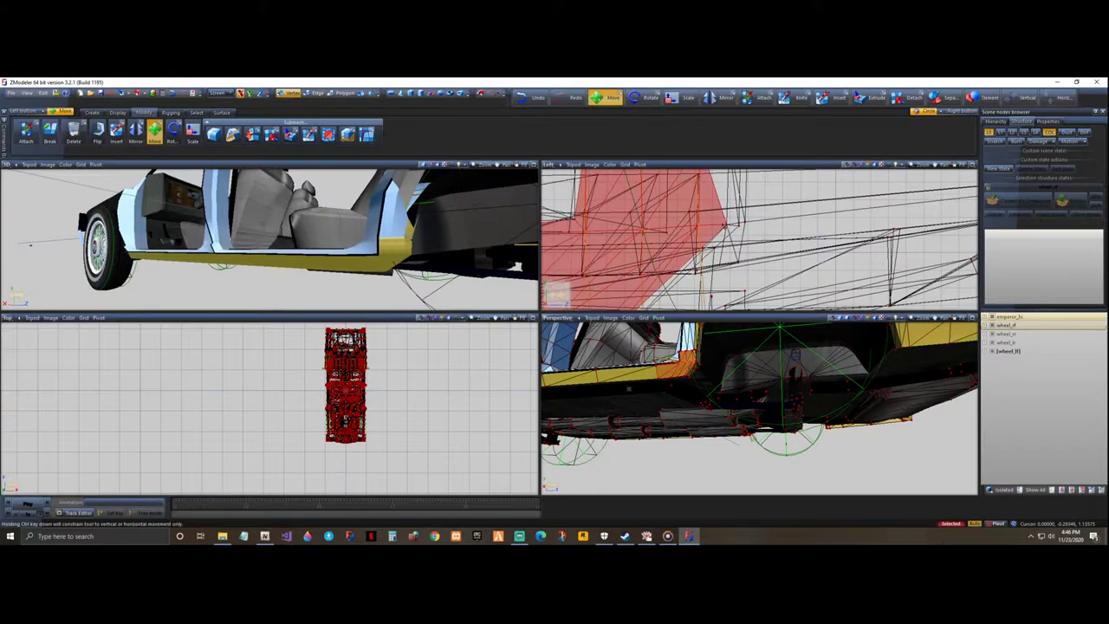
pyautogui.keyDown('shift'); pyautogui.click(735, 230); pyautogui.keyUp('shift')
pyautogui.rightClick(741, 230)
pyautogui.click(790, 219)
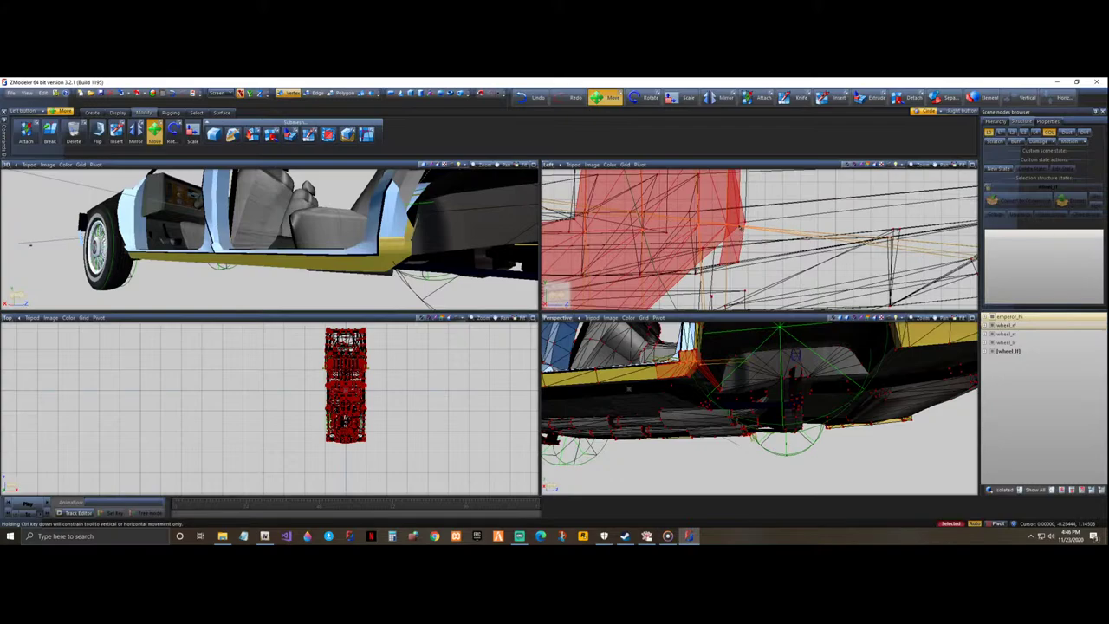
pyautogui.moveTo(739, 229); pyautogui.dragTo(730, 227)
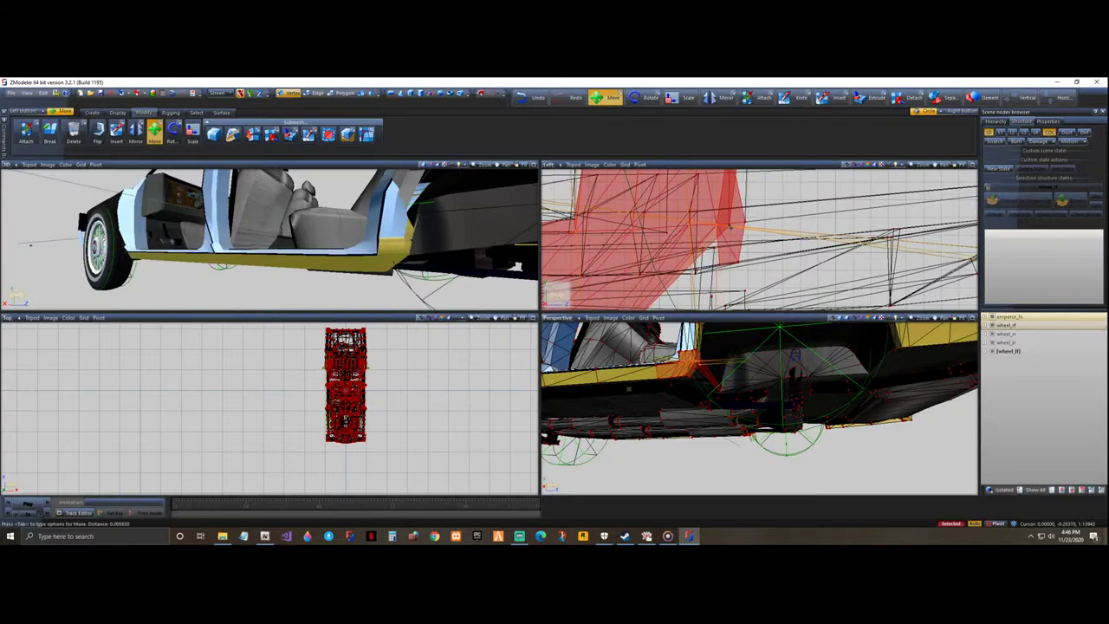
pyautogui.click(530, 99)
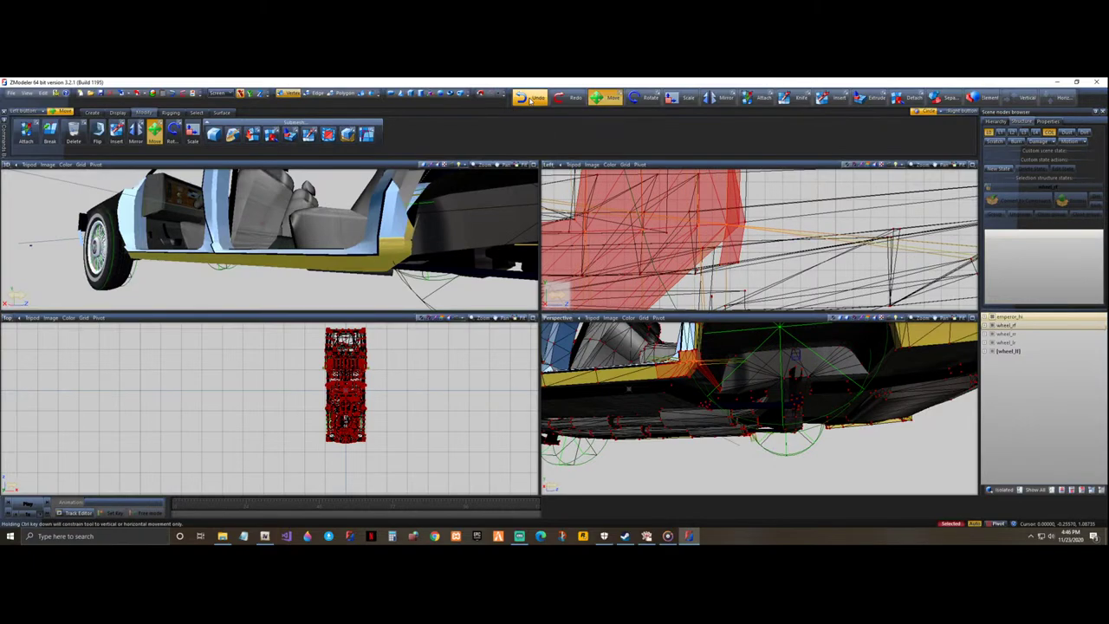
# - Select the upper vertices at the sill's rear end again and move them horizontally forward, away from the rear wheel arch
pyautogui.rightClick(636, 229)
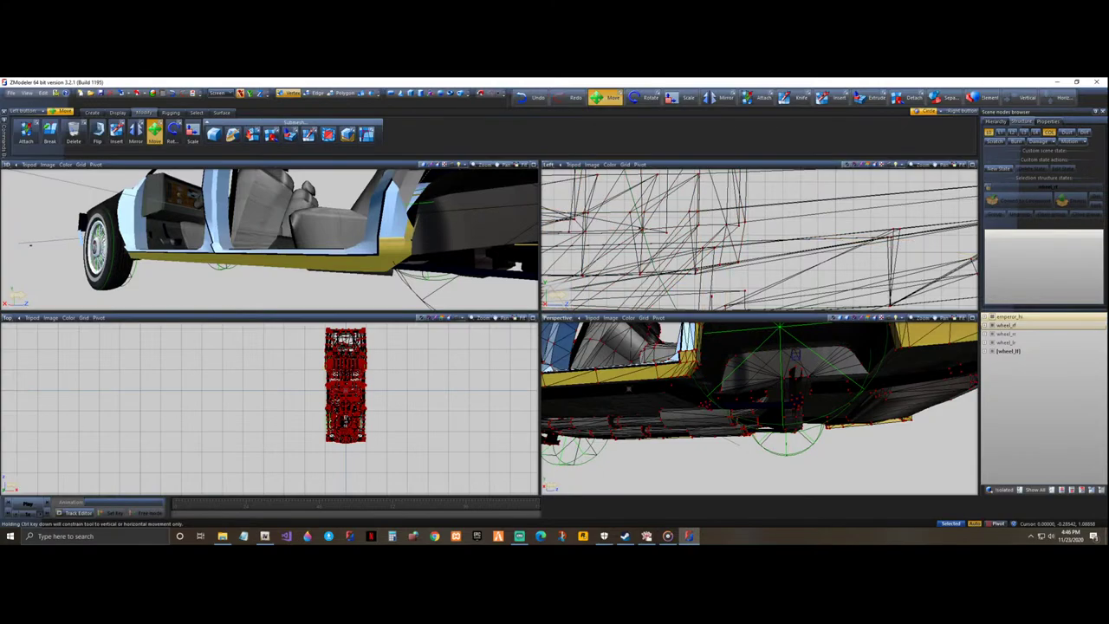
pyautogui.press('space')
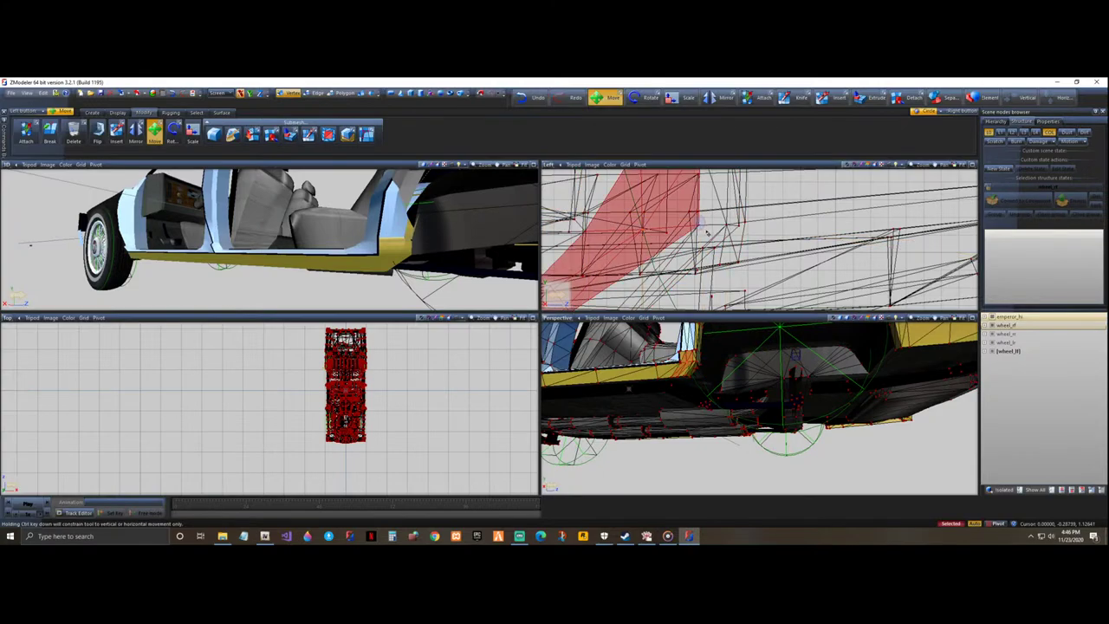
pyautogui.click(704, 227)
pyautogui.click(727, 225)
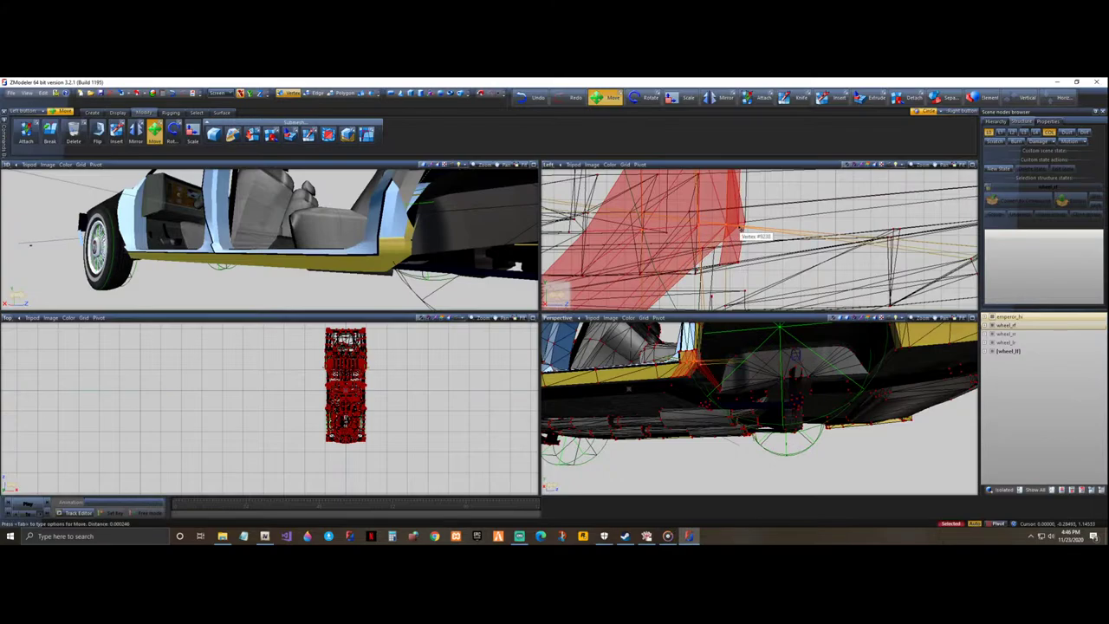
pyautogui.moveTo(740, 228); pyautogui.dragTo(680, 229)
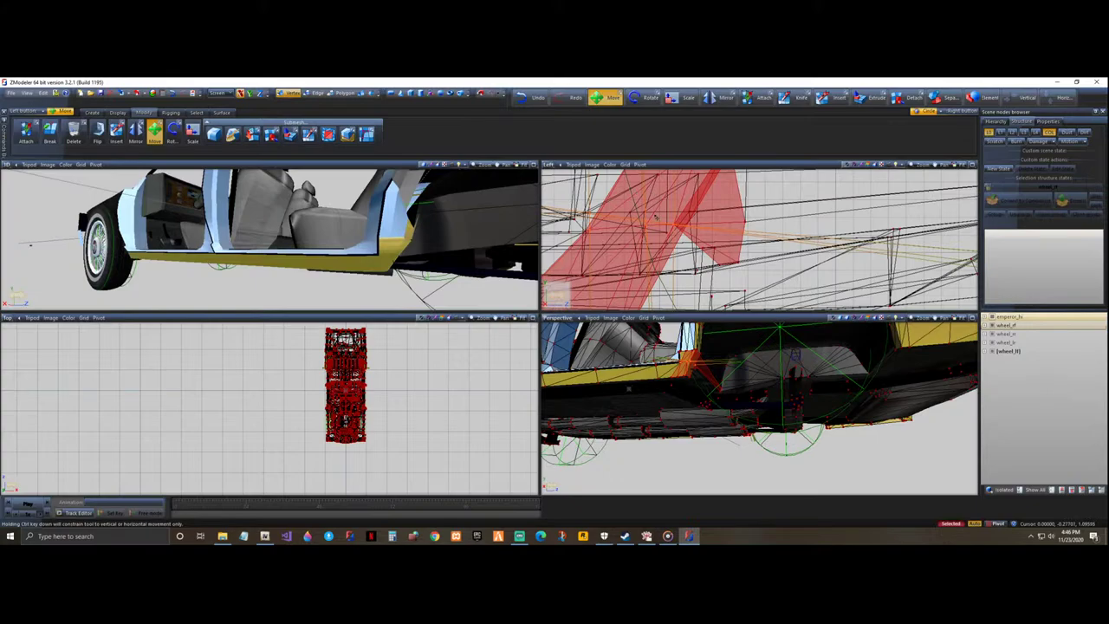
# - Reselect the vertices at the tip of the sill's slanted rear end and move them farther forward and slightly down
pyautogui.scroll(5, 666, 213)
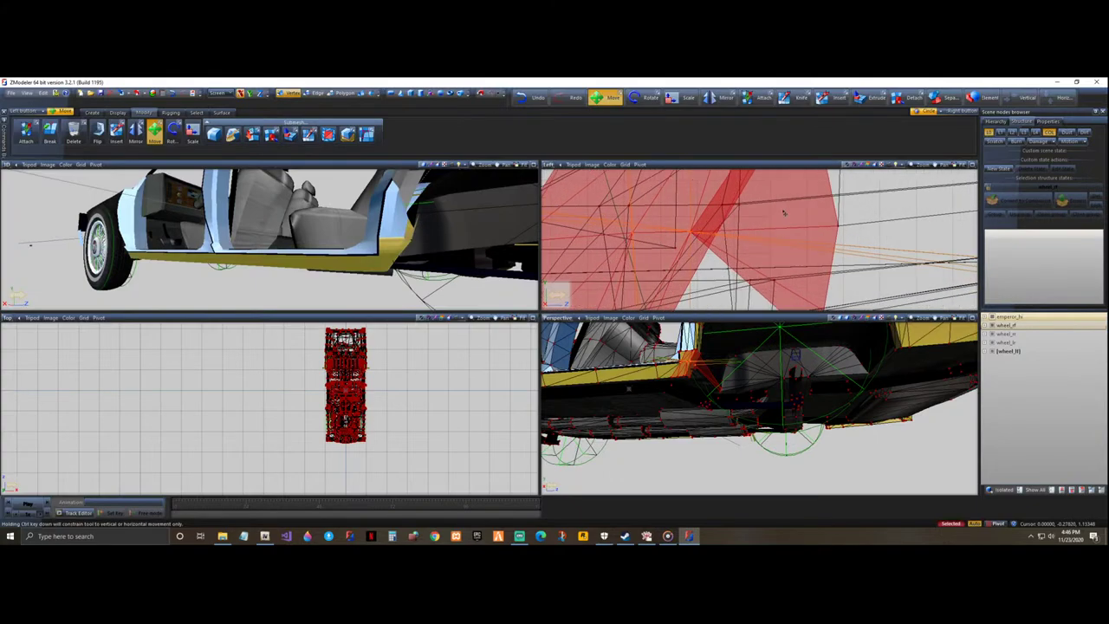
pyautogui.press('space')
pyautogui.scroll(-3, 696, 238)
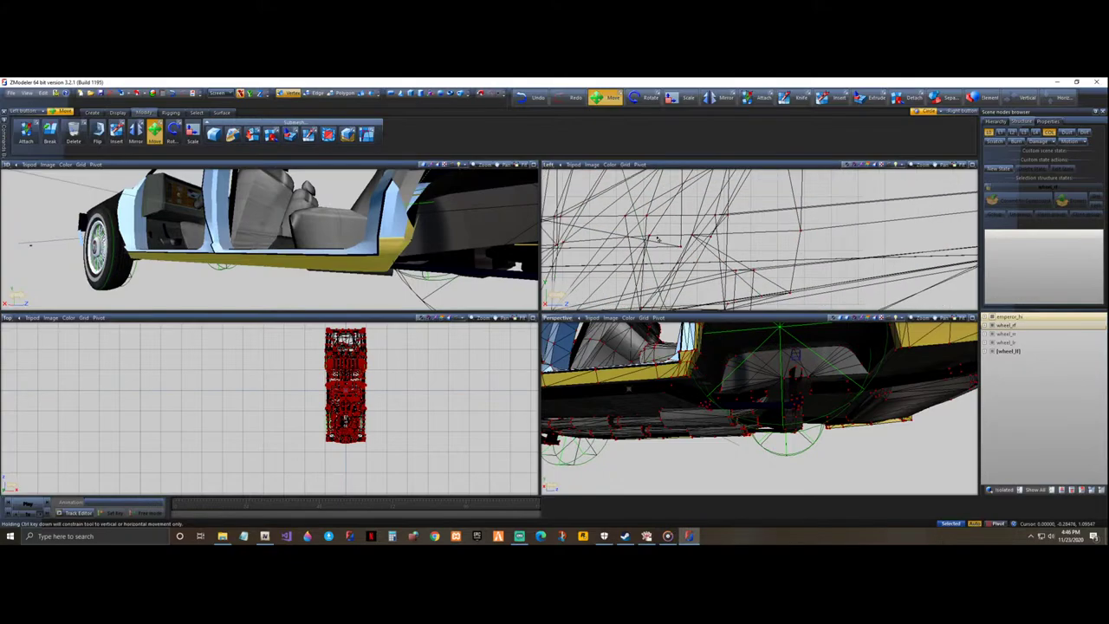
pyautogui.press('space')
pyautogui.moveTo(693, 235); pyautogui.dragTo(703, 240, button='right')
pyautogui.rightClick(719, 242)
pyautogui.click(750, 229)
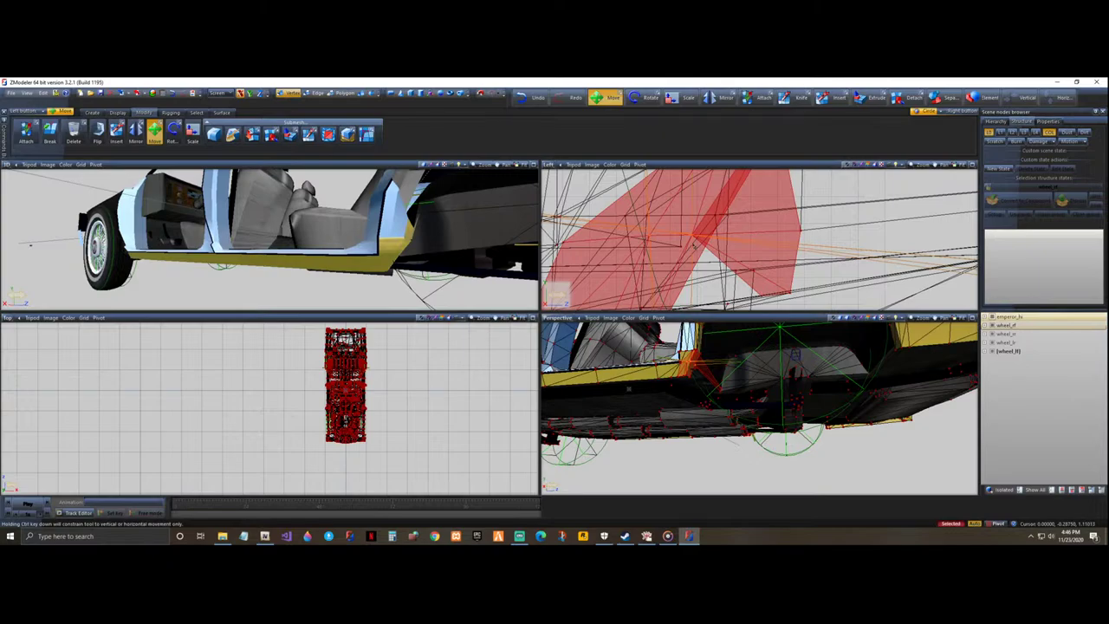
pyautogui.scroll(-3, 699, 245)
pyautogui.moveTo(691, 243); pyautogui.dragTo(651, 255)
pyautogui.moveTo(456, 233)
pyautogui.mouseDown(button='middle')
pyautogui.moveTo(477, 233)
pyautogui.moveTo(443, 234)
pyautogui.mouseUp(button='middle')
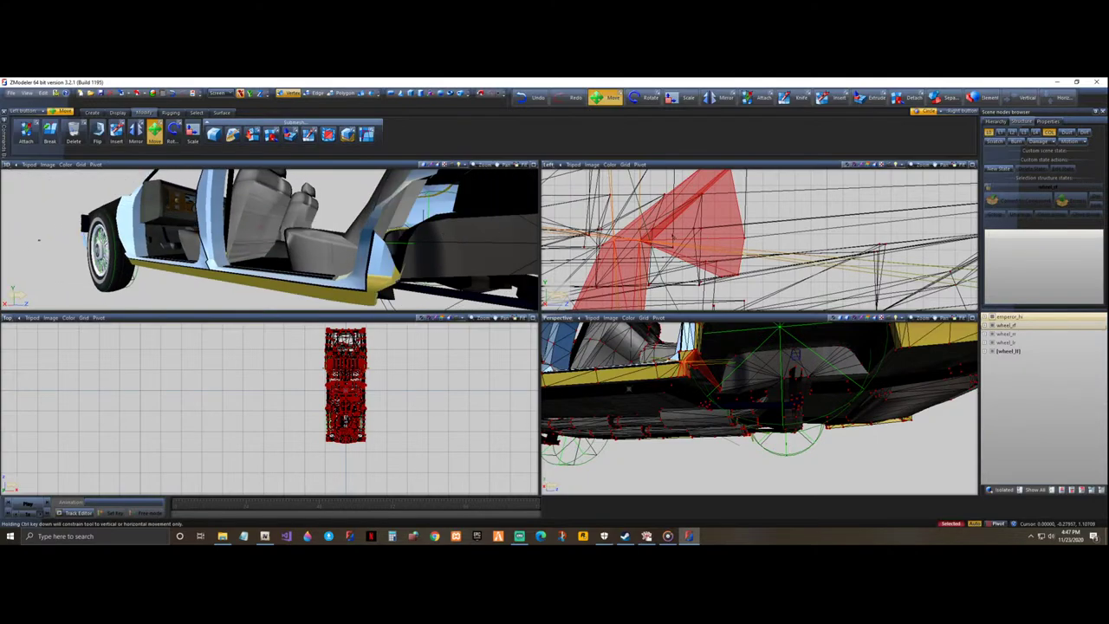
# - Inspect the slanted sill end from the side and below, and select the lower front vertices of the rear wheel well
pyautogui.scroll(-3, 633, 275)
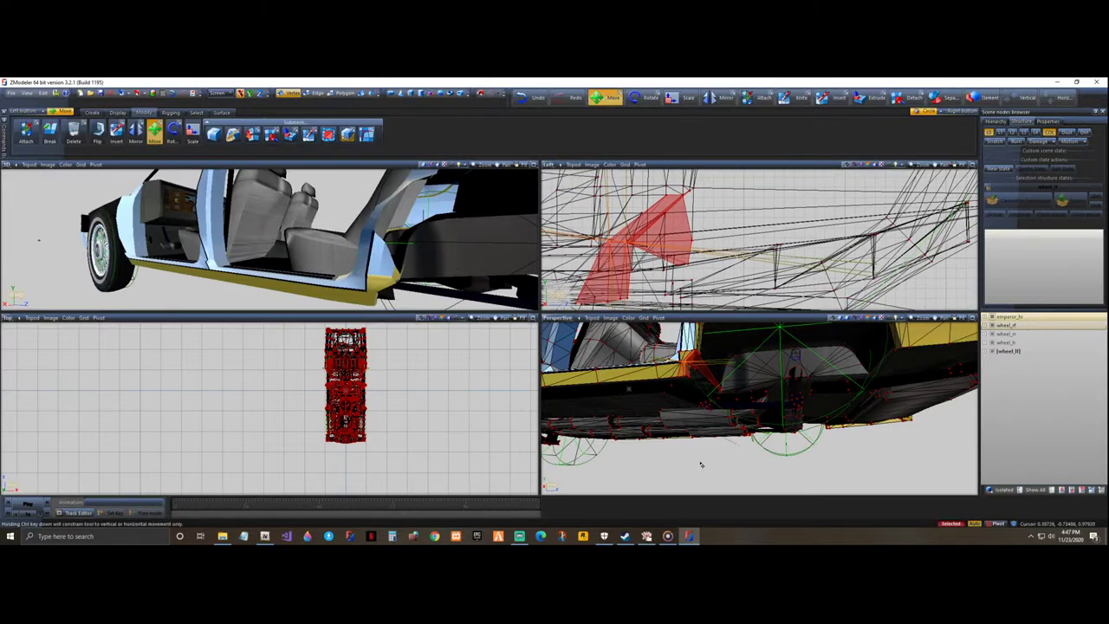
pyautogui.moveTo(700, 472); pyautogui.dragTo(708, 483, button='middle')
pyautogui.moveTo(716, 425); pyautogui.dragTo(757, 435, button='middle')
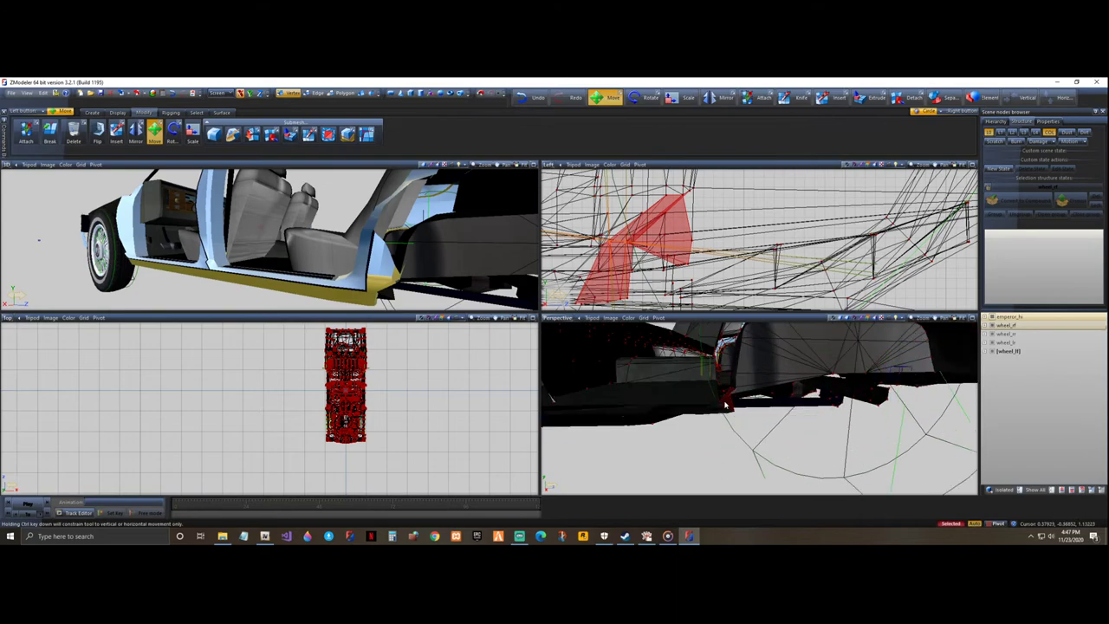
pyautogui.moveTo(687, 402); pyautogui.dragTo(728, 439, button='middle')
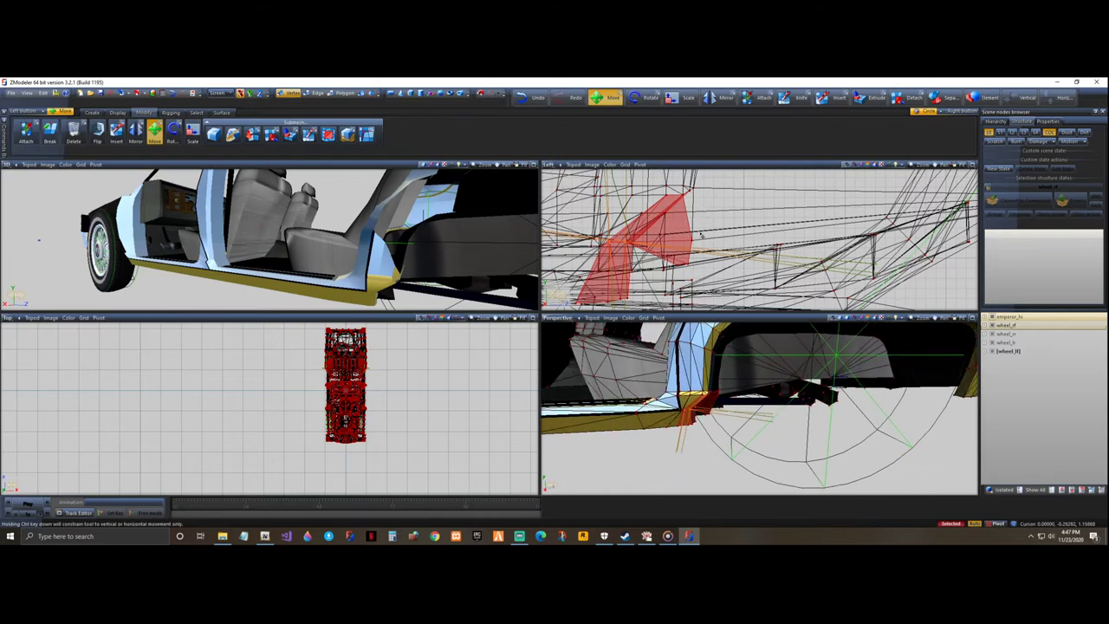
pyautogui.moveTo(404, 247); pyautogui.dragTo(412, 245, button='middle')
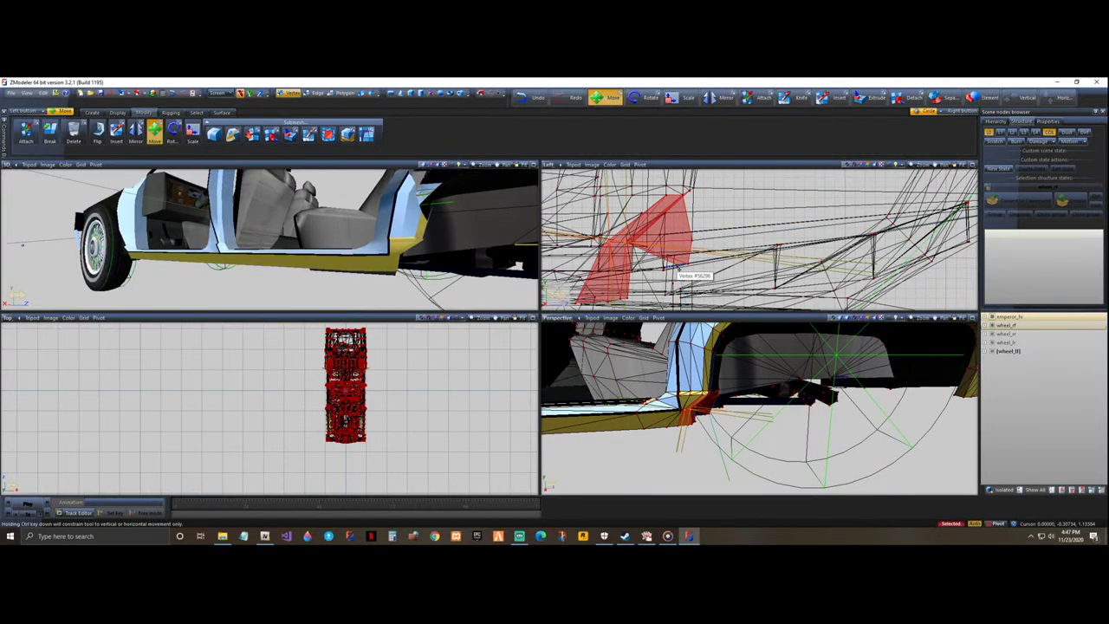
pyautogui.scroll(3, 684, 270)
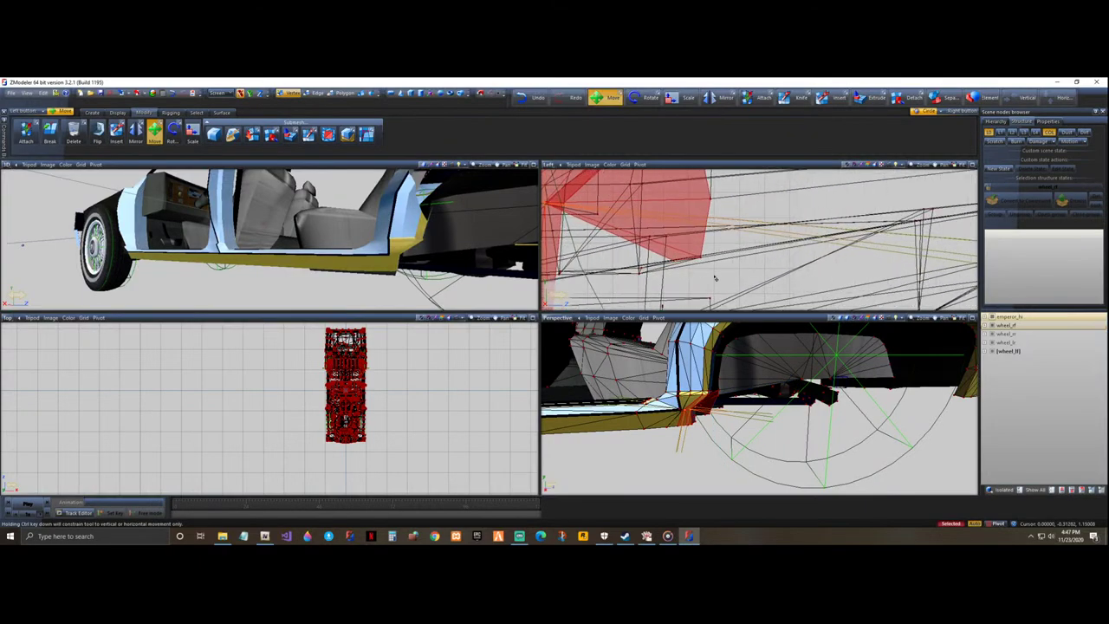
pyautogui.click(700, 275)
pyautogui.click(714, 272)
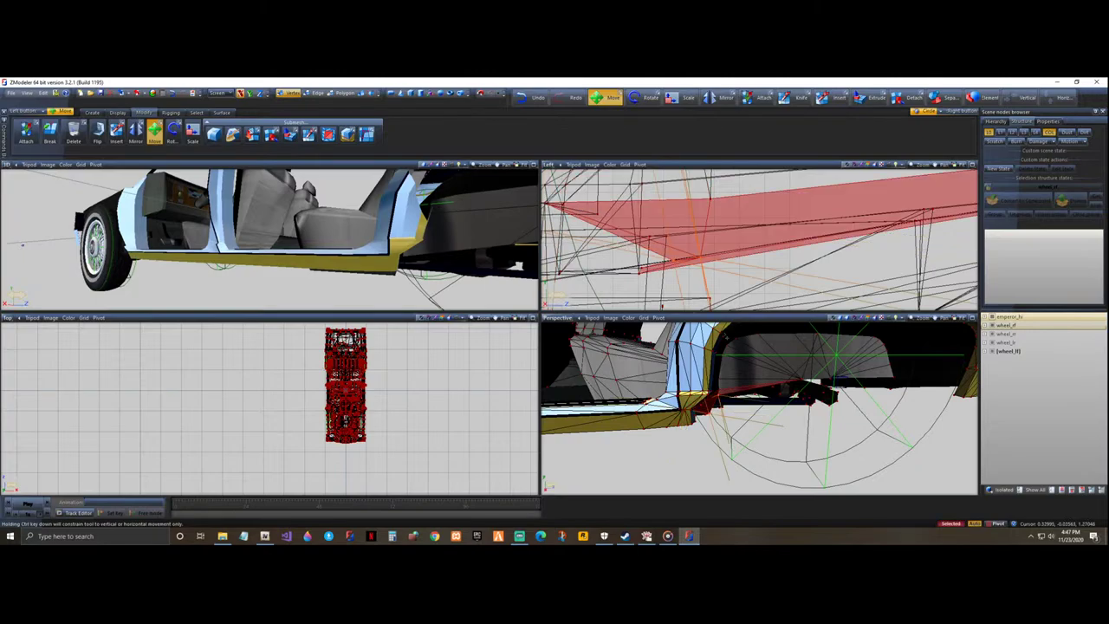
# - Move the wheel well's lower front vertices forward toward the slanted sill end and check the fit from the side
pyautogui.scroll(-2, 617, 257)
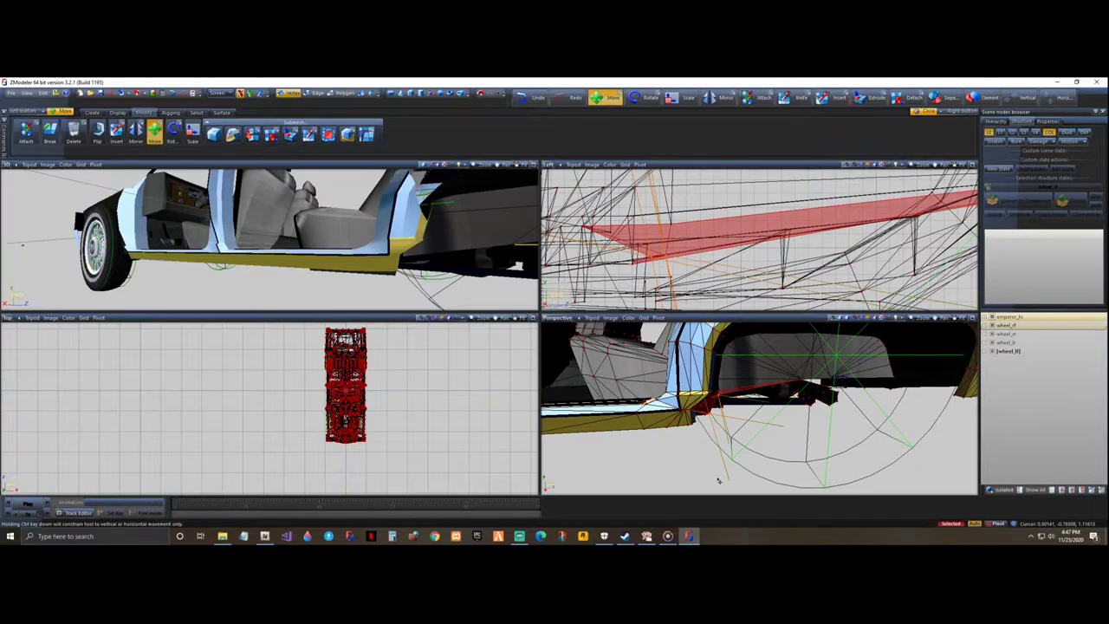
pyautogui.moveTo(692, 458); pyautogui.dragTo(708, 382, button='middle')
pyautogui.scroll(6, 710, 381)
pyautogui.moveTo(750, 414); pyautogui.dragTo(748, 404, button='middle')
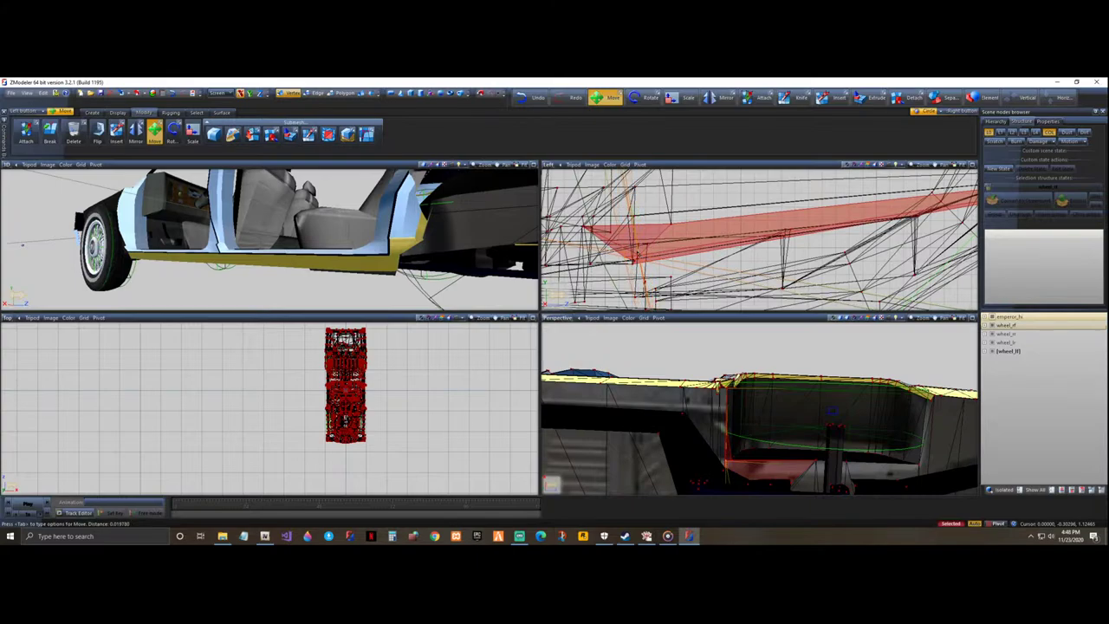
pyautogui.moveTo(655, 250); pyautogui.dragTo(641, 251)
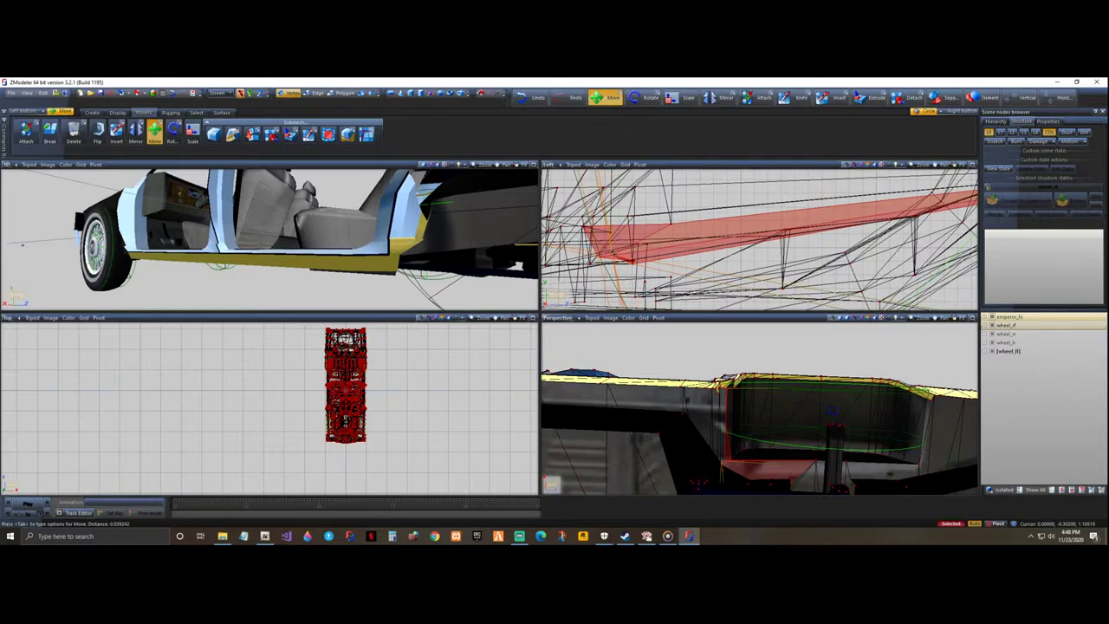
pyautogui.moveTo(617, 251)
pyautogui.mouseDown()
pyautogui.moveTo(636, 249)
pyautogui.moveTo(631, 258)
pyautogui.mouseUp()
pyautogui.moveTo(365, 232); pyautogui.dragTo(252, 216, button='middle')
pyautogui.moveTo(83, 257)
pyautogui.mouseDown(button='middle')
pyautogui.moveTo(90, 251)
pyautogui.moveTo(66, 250)
pyautogui.moveTo(70, 264)
pyautogui.moveTo(66, 251)
pyautogui.mouseUp(button='middle')
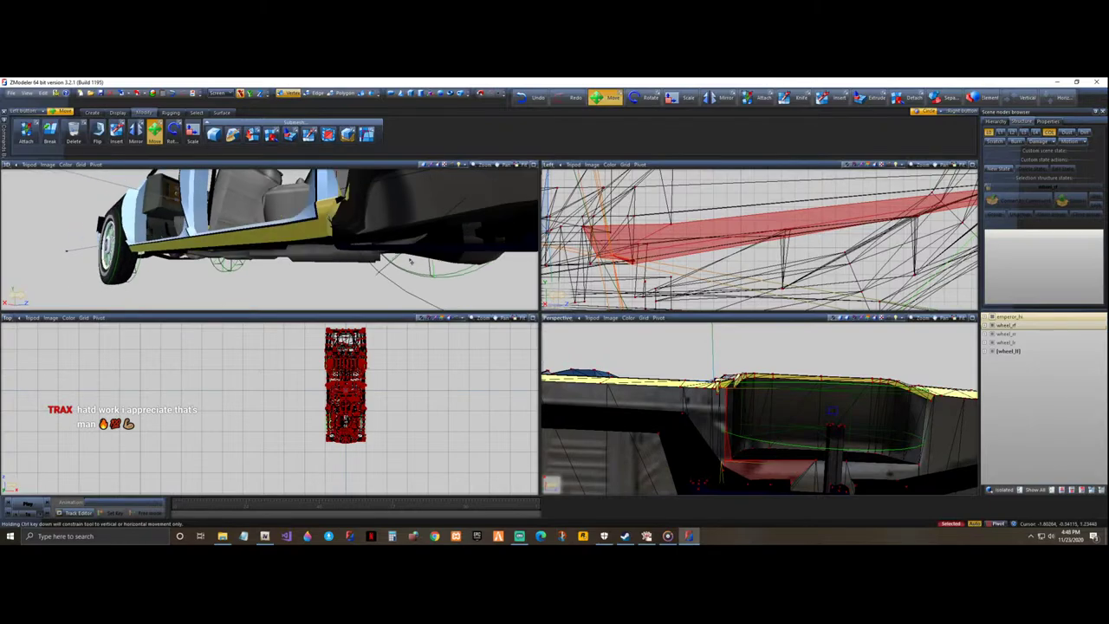
# - Compare the wheel well's front edge before and after its last move by undoing and redoing the move
pyautogui.click(536, 99)
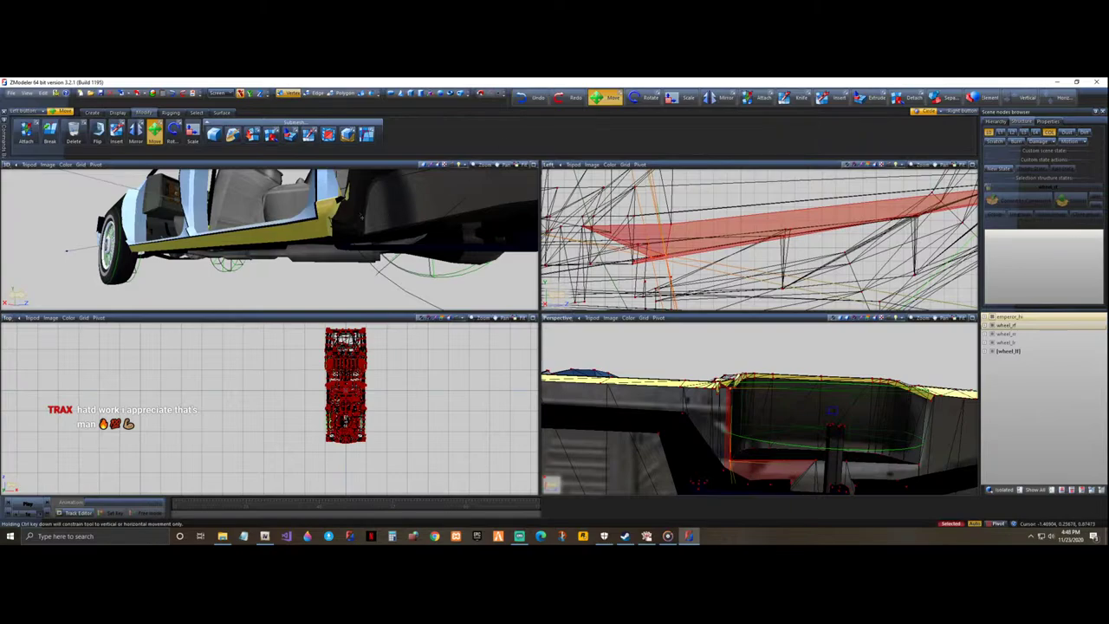
pyautogui.moveTo(65, 250); pyautogui.dragTo(79, 246, button='middle')
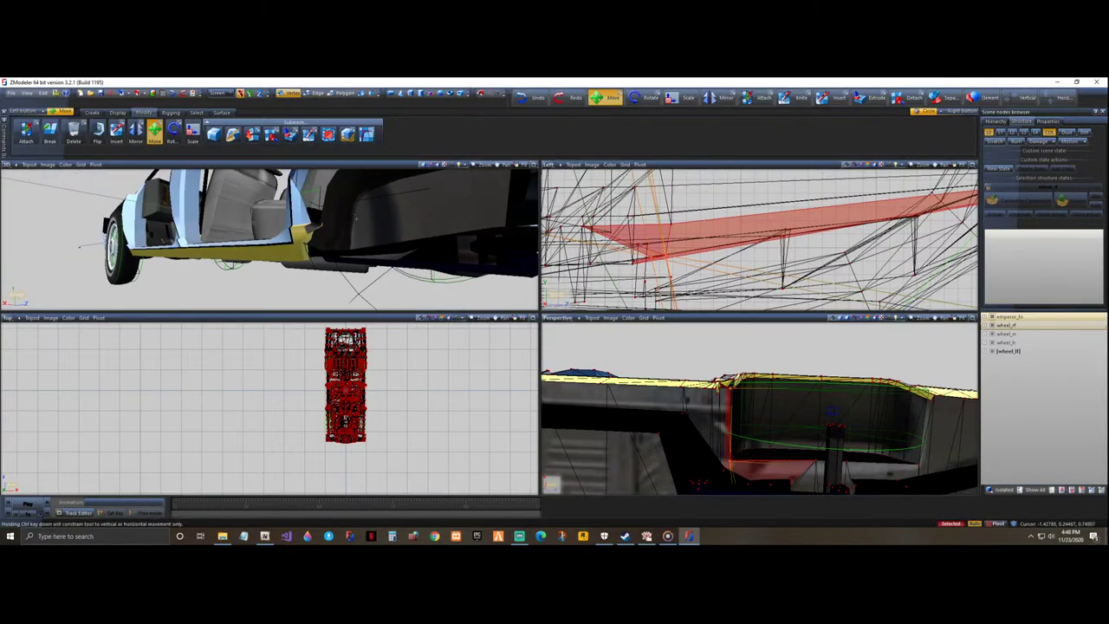
pyautogui.click(568, 98)
pyautogui.moveTo(747, 405); pyautogui.dragTo(744, 450, button='middle')
pyautogui.scroll(-3, 735, 414)
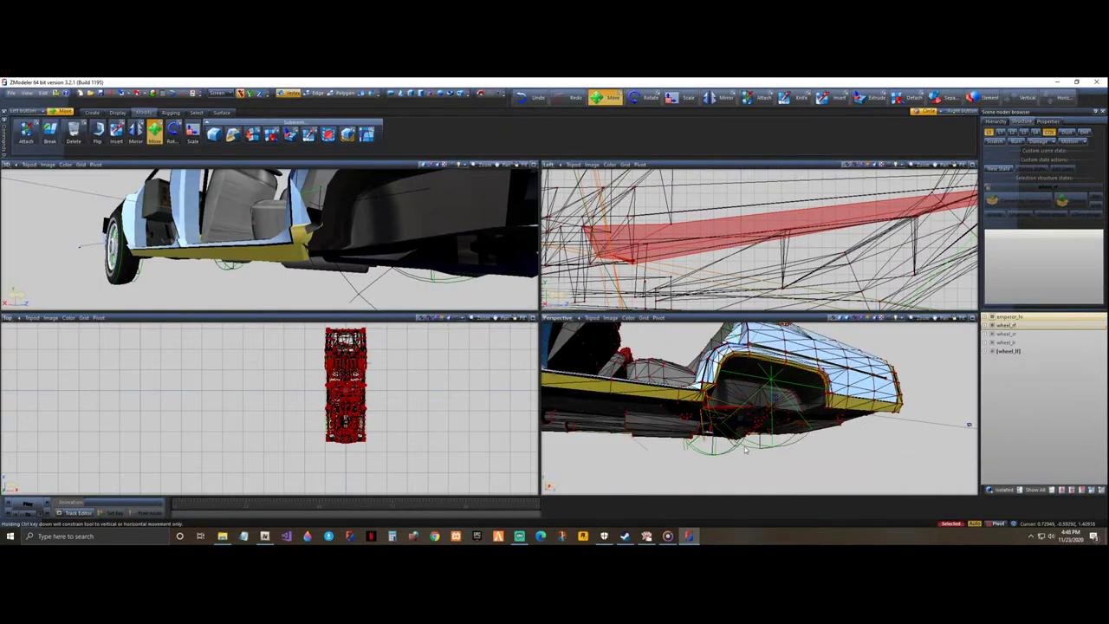
# - Undo the recent wheel well and sill vertex edits back to the sill's upright rear end ahead of the rear wheel arch
pyautogui.click(537, 100)
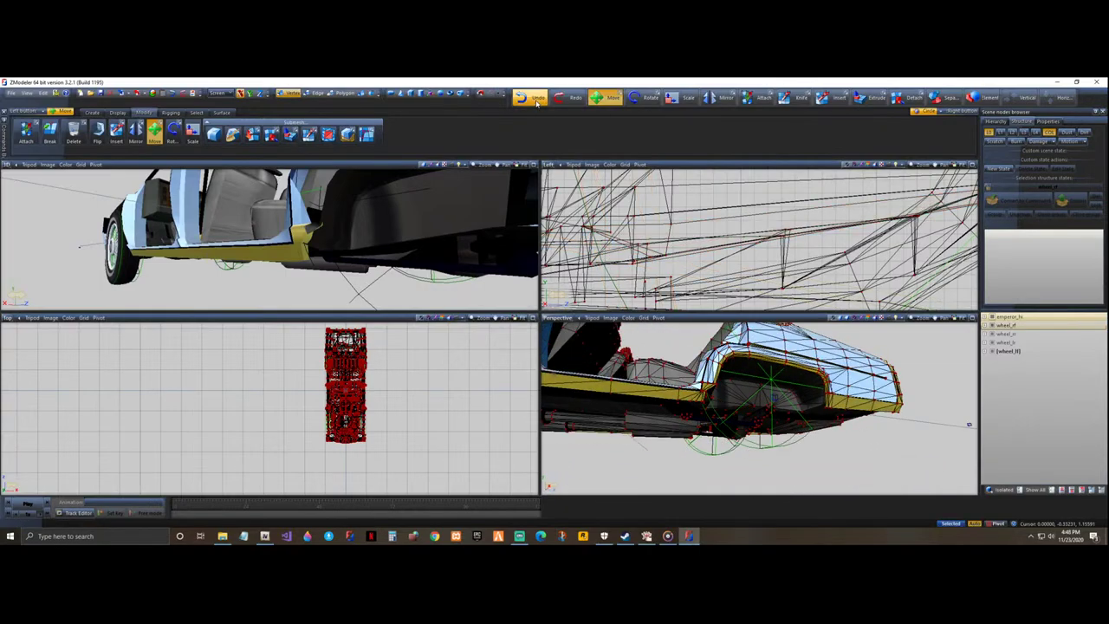
pyautogui.click(537, 99)
pyautogui.click(537, 100)
pyautogui.click(537, 100)
pyautogui.click(536, 99)
pyautogui.click(537, 100)
pyautogui.click(537, 99)
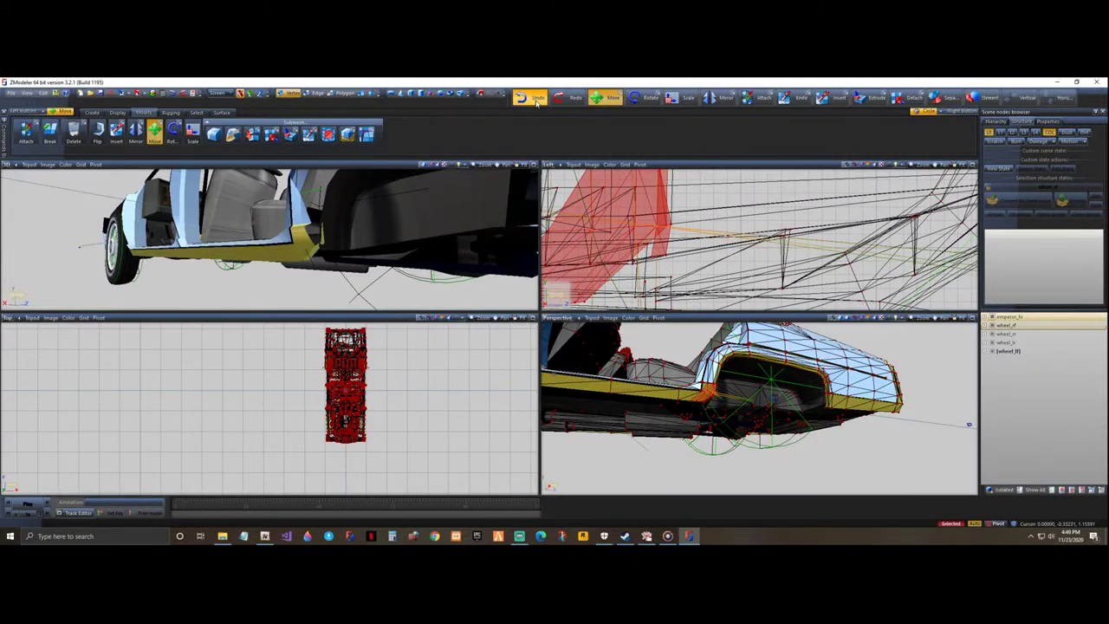
pyautogui.click(537, 99)
pyautogui.click(537, 100)
pyautogui.click(537, 99)
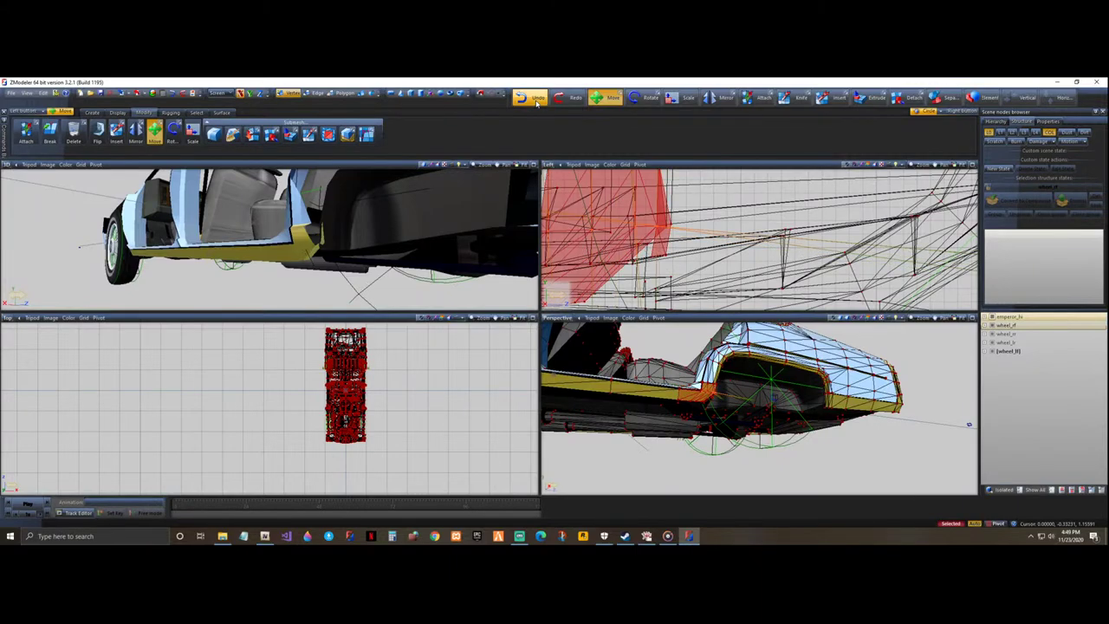
pyautogui.click(537, 99)
pyautogui.click(537, 100)
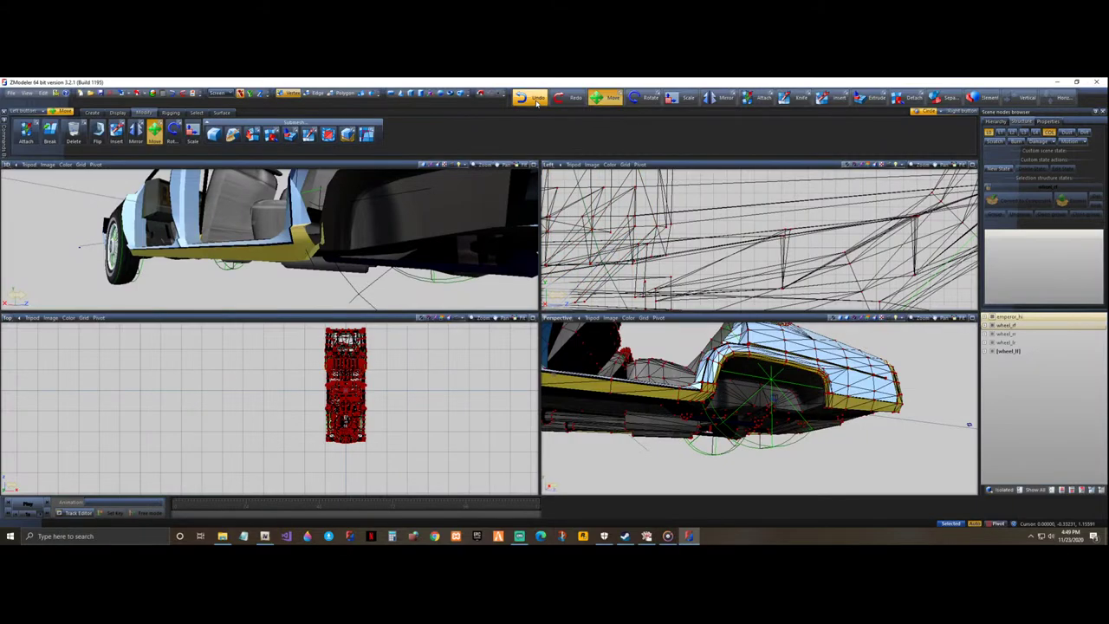
pyautogui.click(537, 100)
pyautogui.click(537, 100)
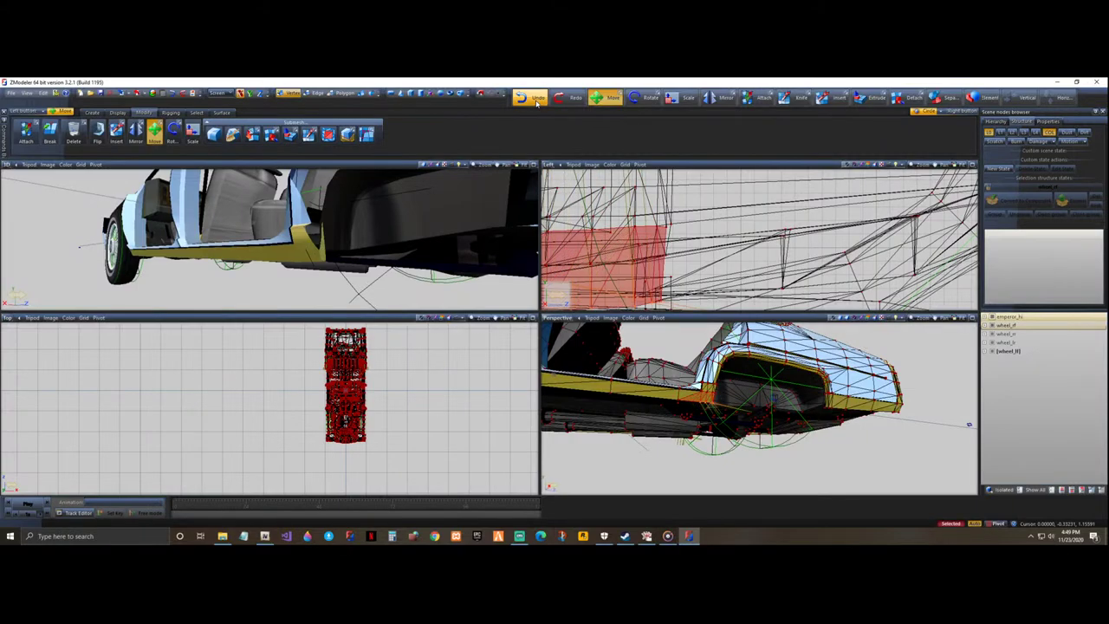
pyautogui.click(537, 100)
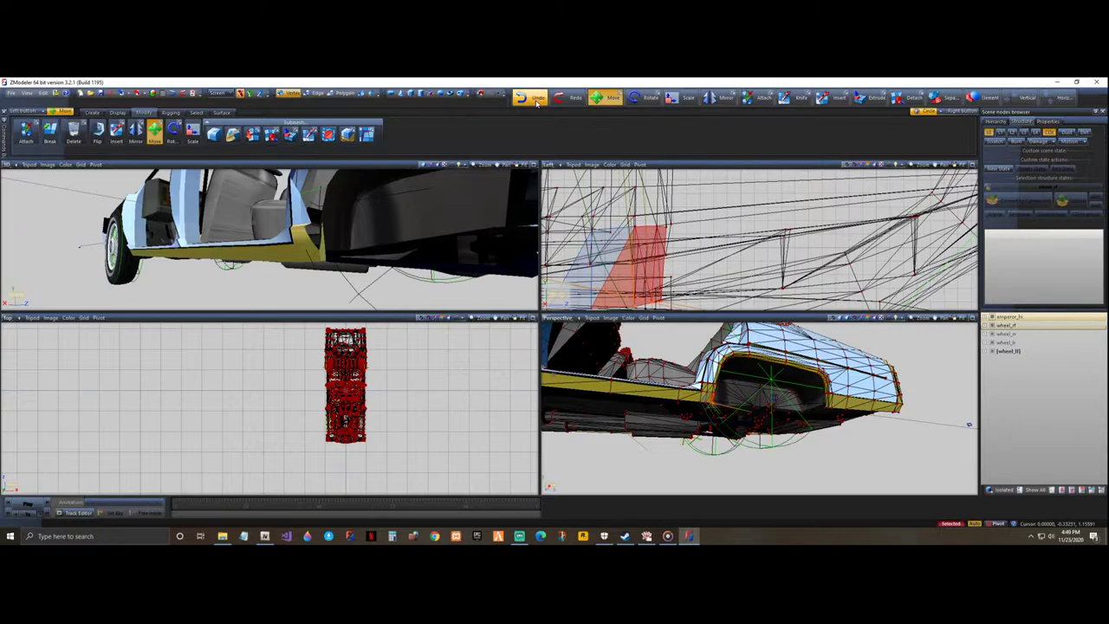
# - Undo one more vertex edit at the sill's rear end and check the underbody from below
pyautogui.click(537, 99)
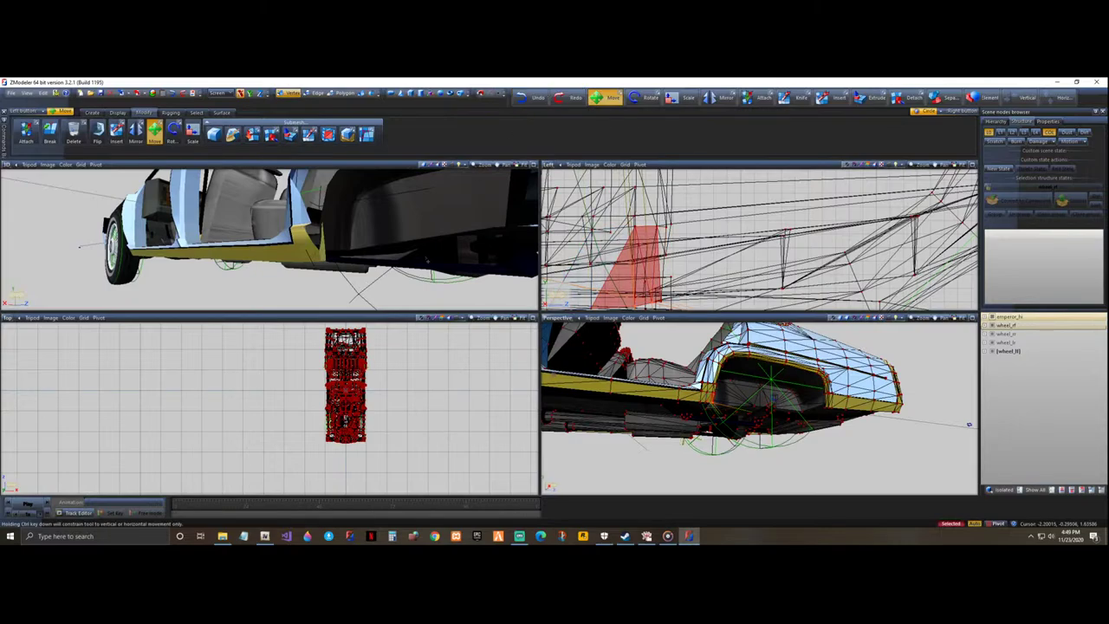
pyautogui.moveTo(364, 234); pyautogui.dragTo(217, 205, button='middle')
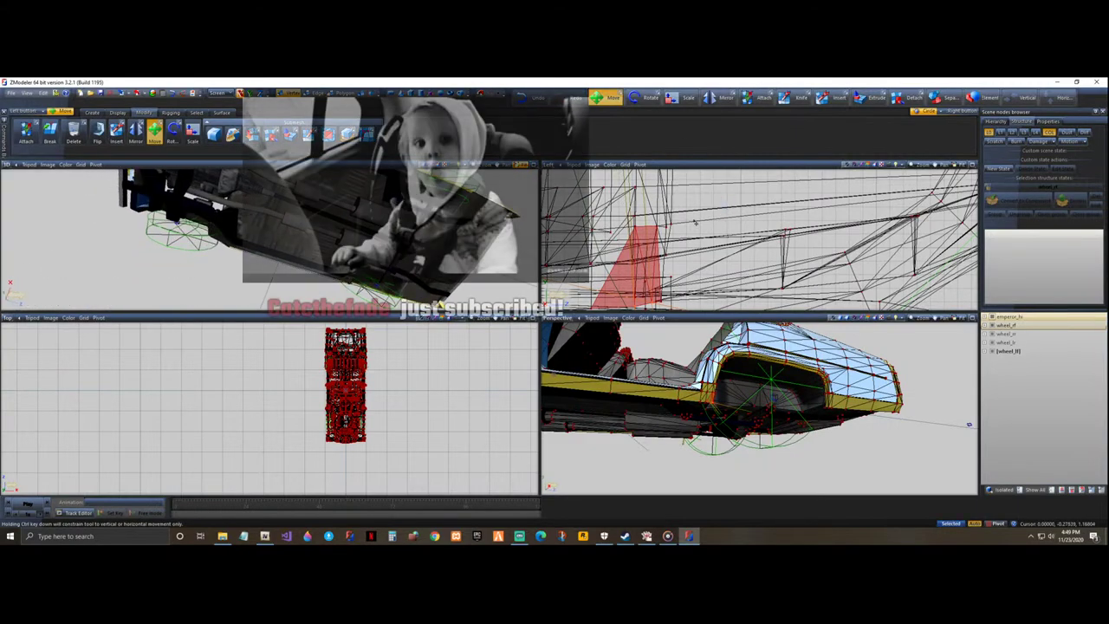
pyautogui.scroll(-7, 732, 214)
pyautogui.scroll(-8, 649, 183)
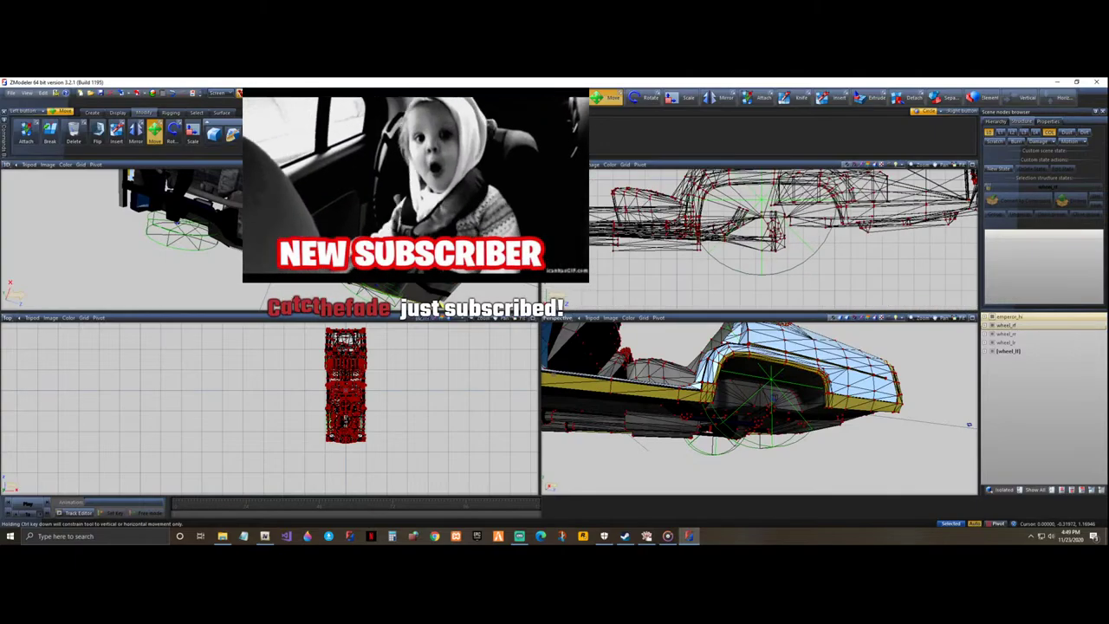
pyautogui.scroll(2, 649, 183)
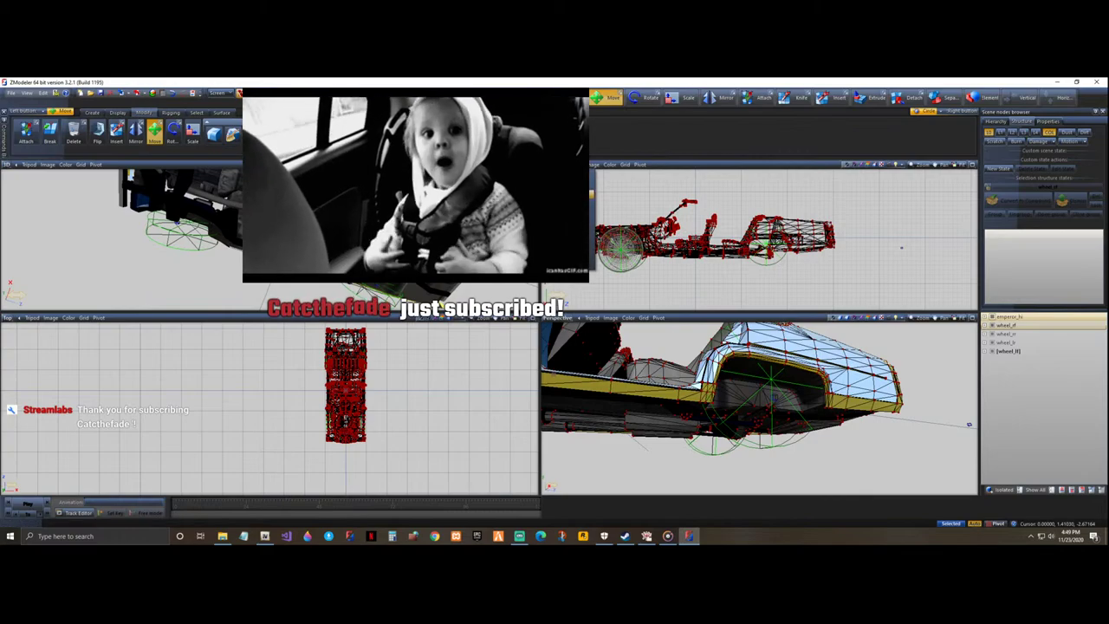
# - Switch the side view to a bottom view and examine the underbody wireframe around the wheel wells
pyautogui.click(571, 222)
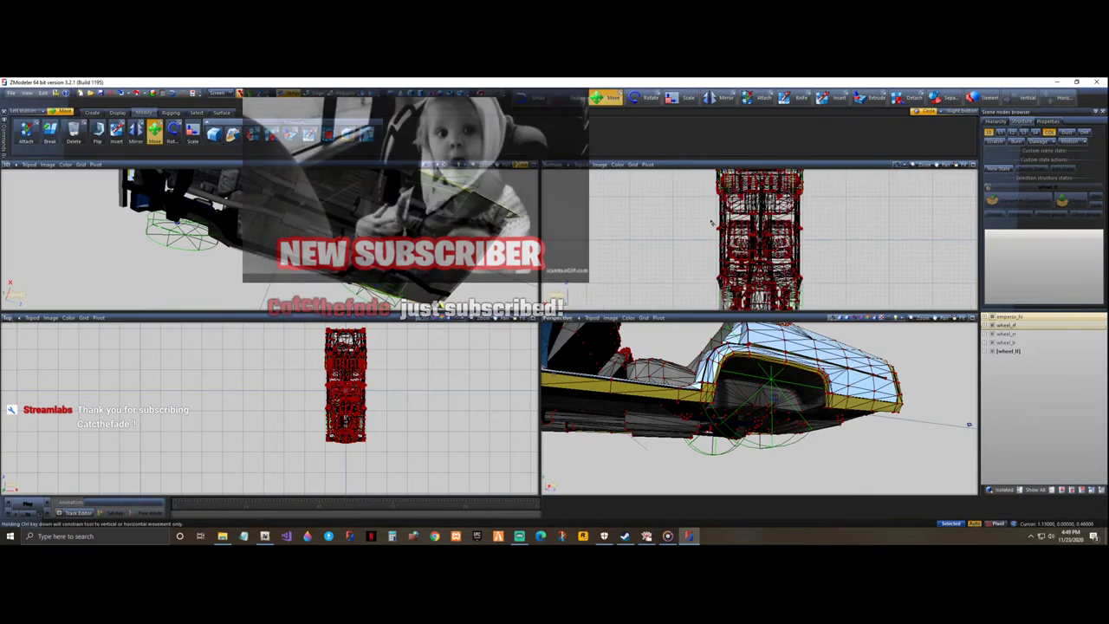
pyautogui.scroll(-3, 674, 227)
pyautogui.scroll(3, 721, 270)
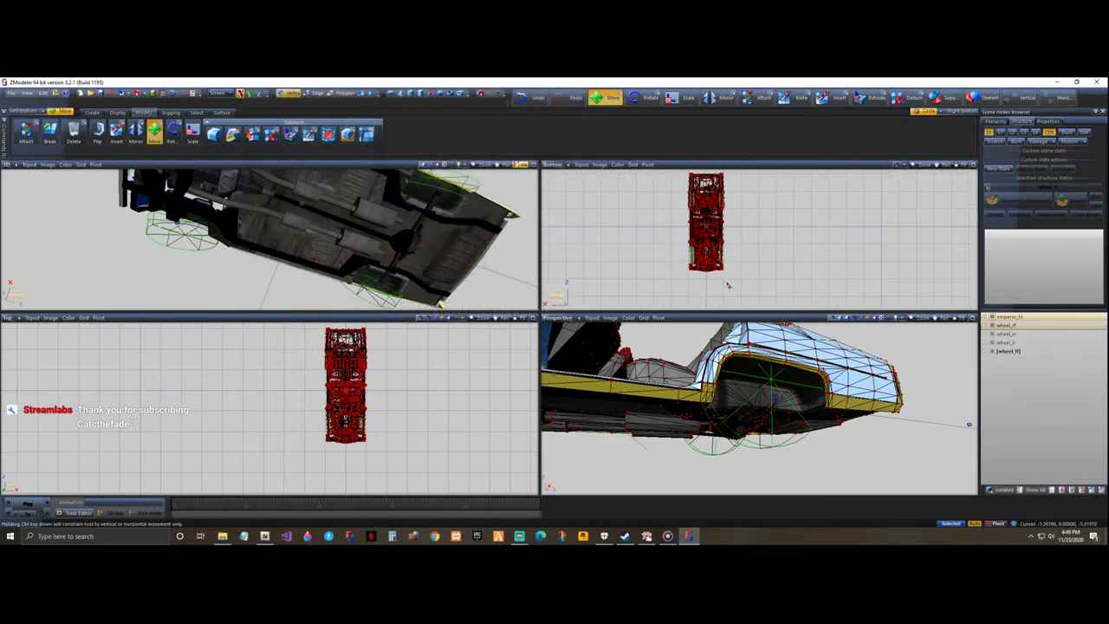
pyautogui.scroll(-2, 717, 271)
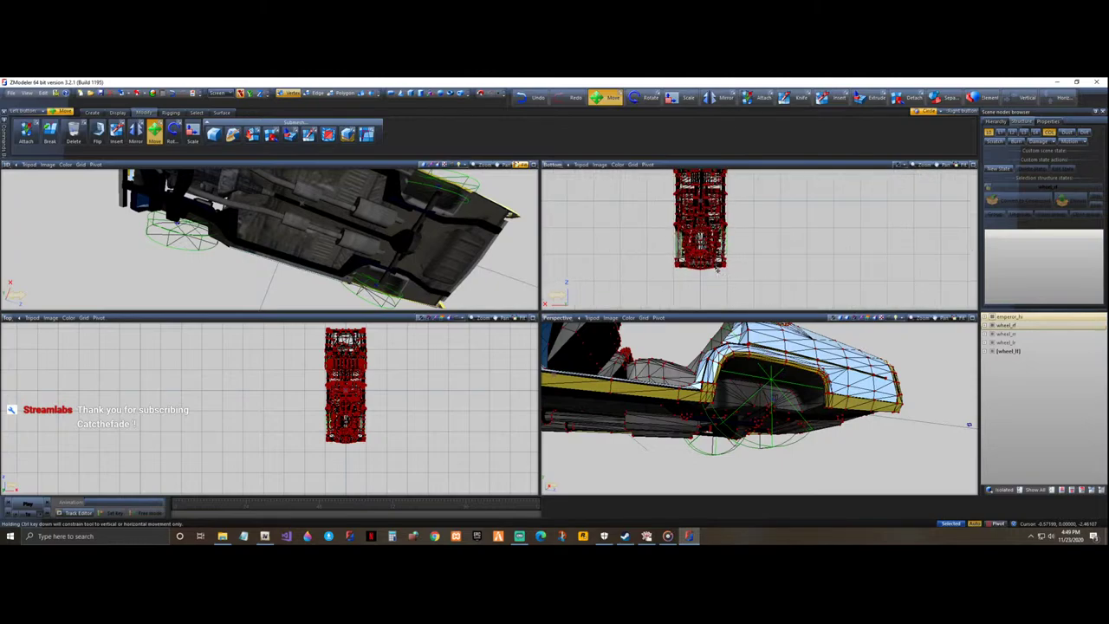
pyautogui.scroll(-2, 718, 271)
pyautogui.scroll(2, 709, 189)
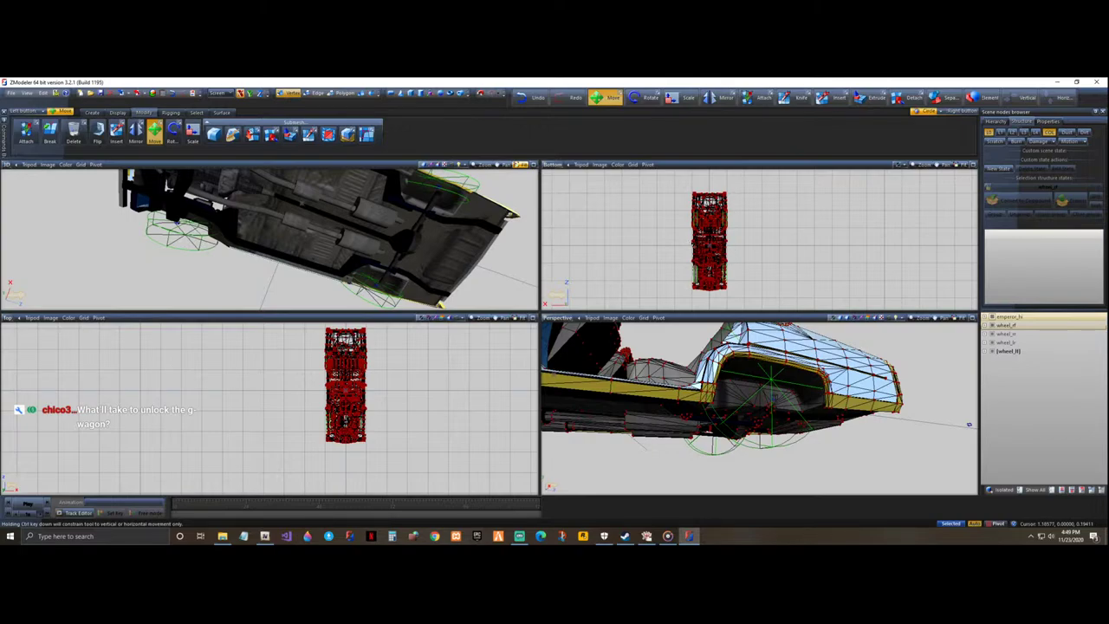
pyautogui.scroll(2, 694, 252)
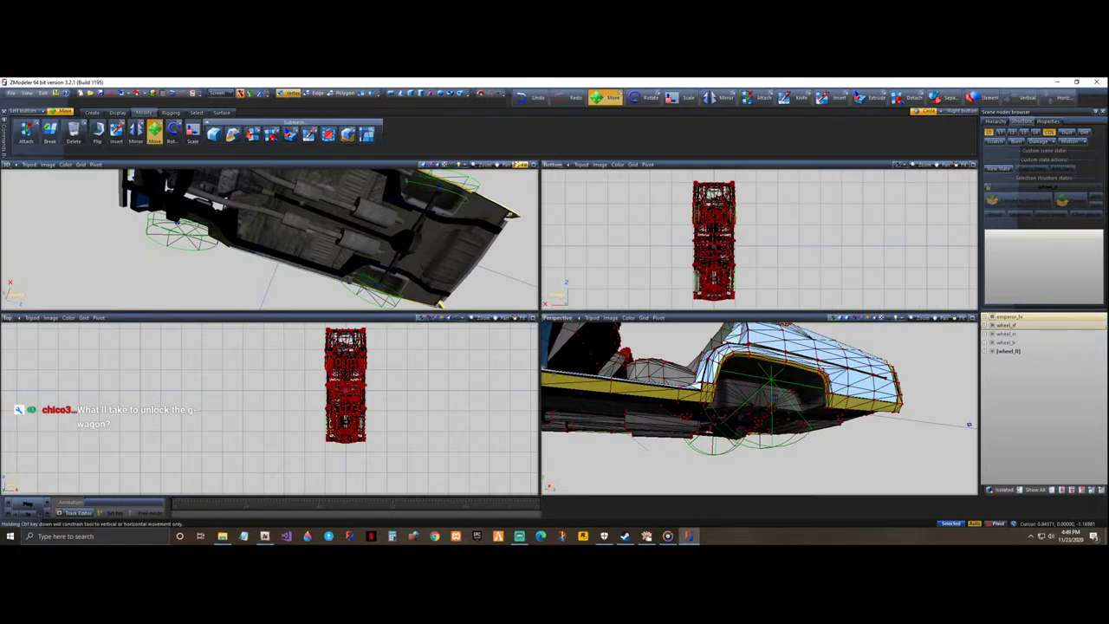
pyautogui.scroll(6, 690, 225)
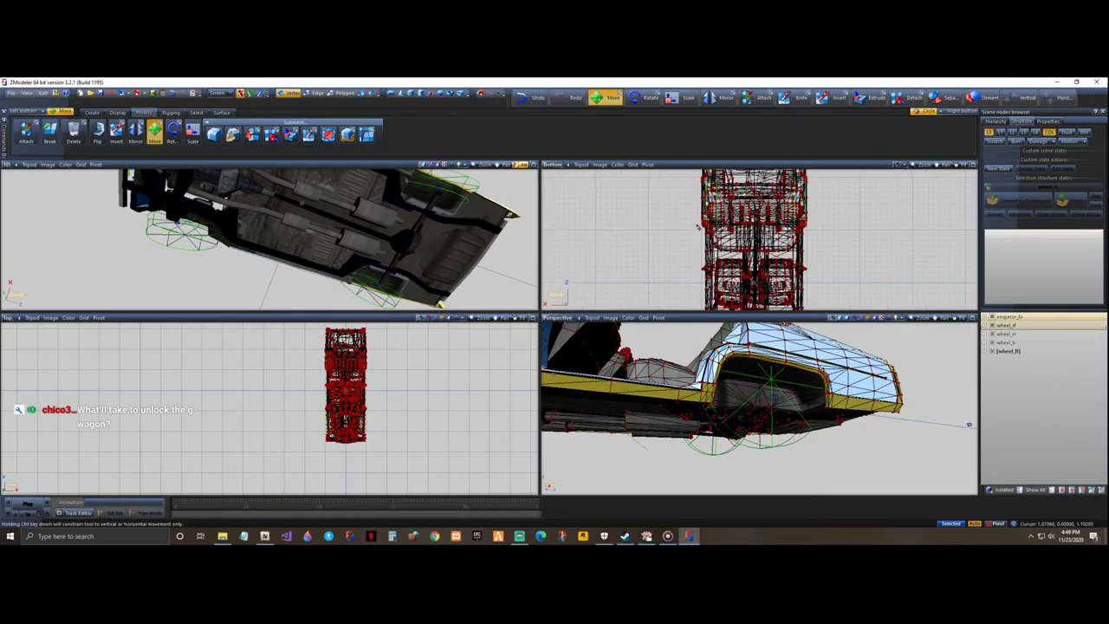
pyautogui.scroll(5, 719, 245)
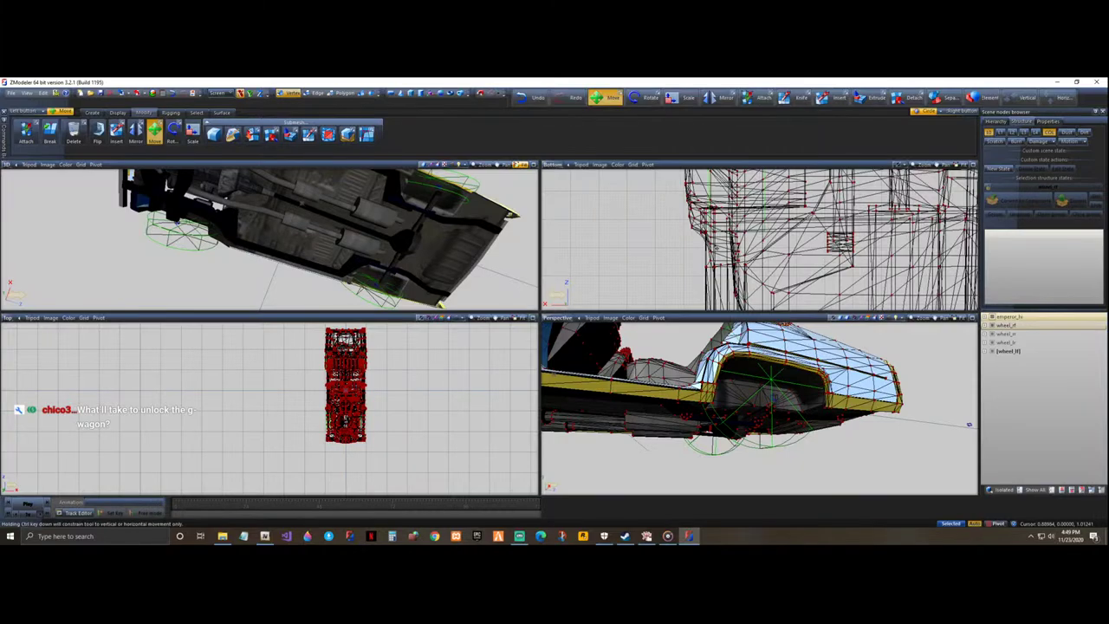
pyautogui.scroll(3, 693, 211)
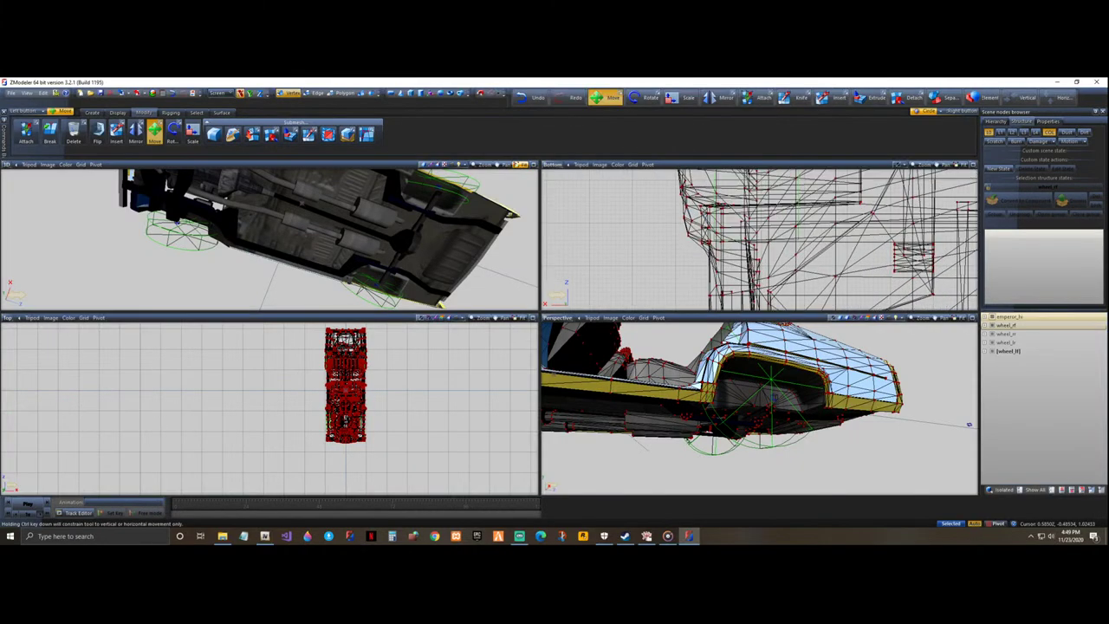
pyautogui.scroll(-5, 599, 236)
pyautogui.scroll(5, 655, 257)
pyautogui.scroll(1, 685, 249)
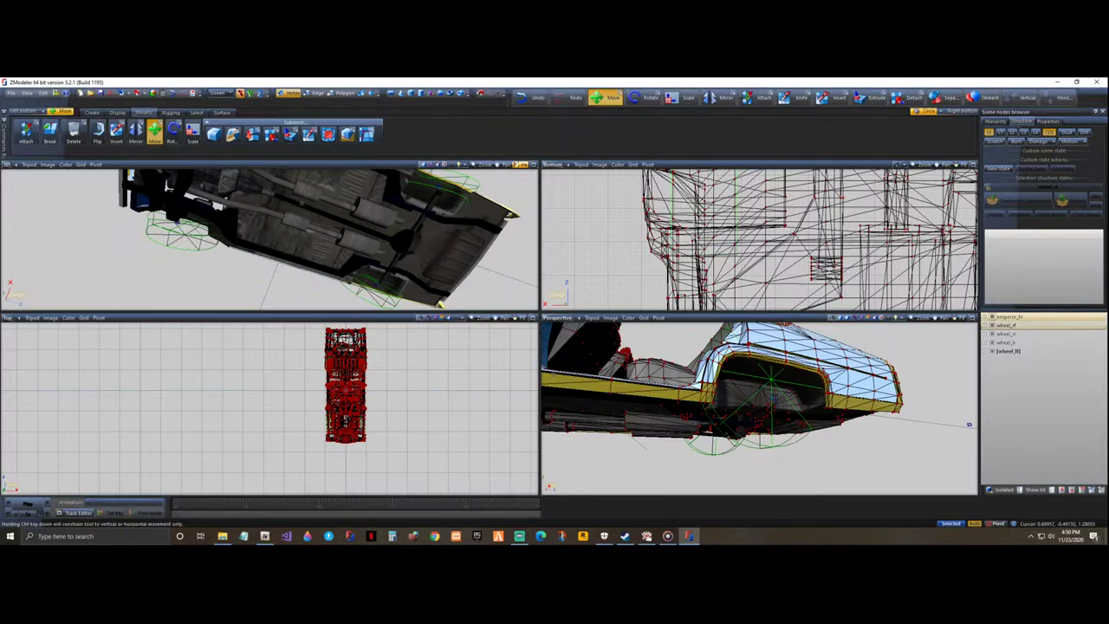
# - Examine the rear wheel well, arch and sill end from below, from the side and from above
pyautogui.moveTo(693, 471); pyautogui.dragTo(695, 442, button='middle')
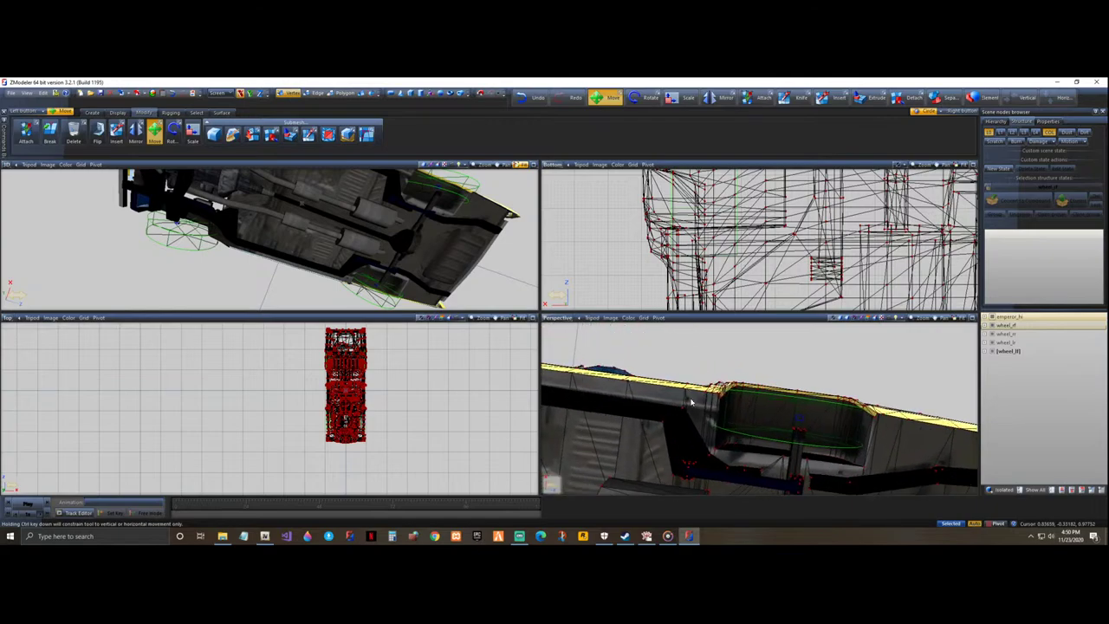
pyautogui.moveTo(731, 400); pyautogui.dragTo(698, 449, button='middle')
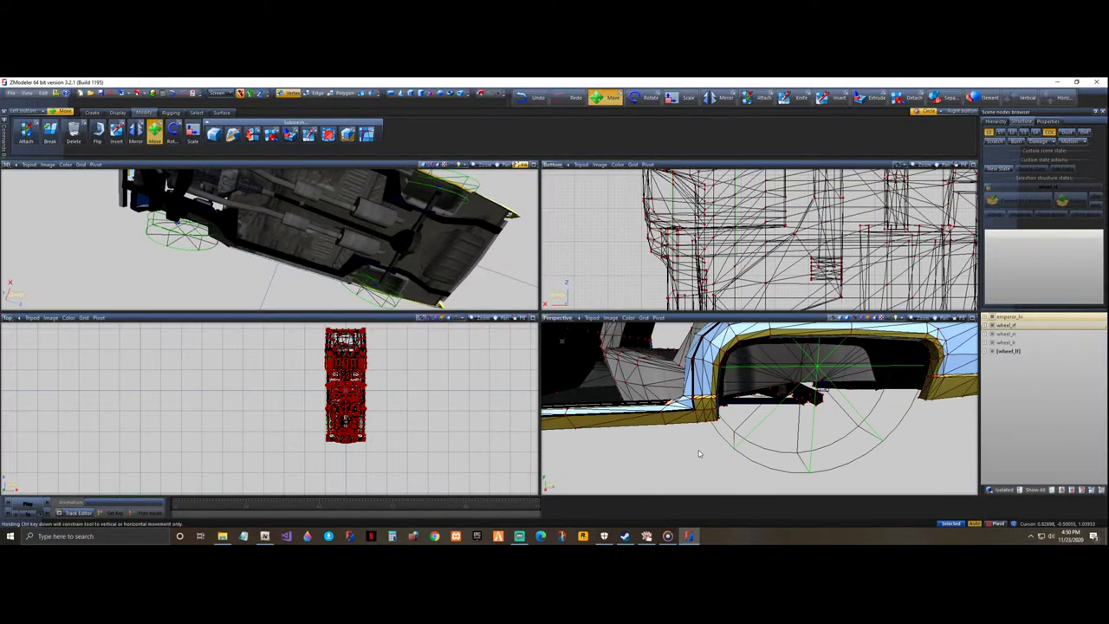
pyautogui.scroll(-6, 698, 450)
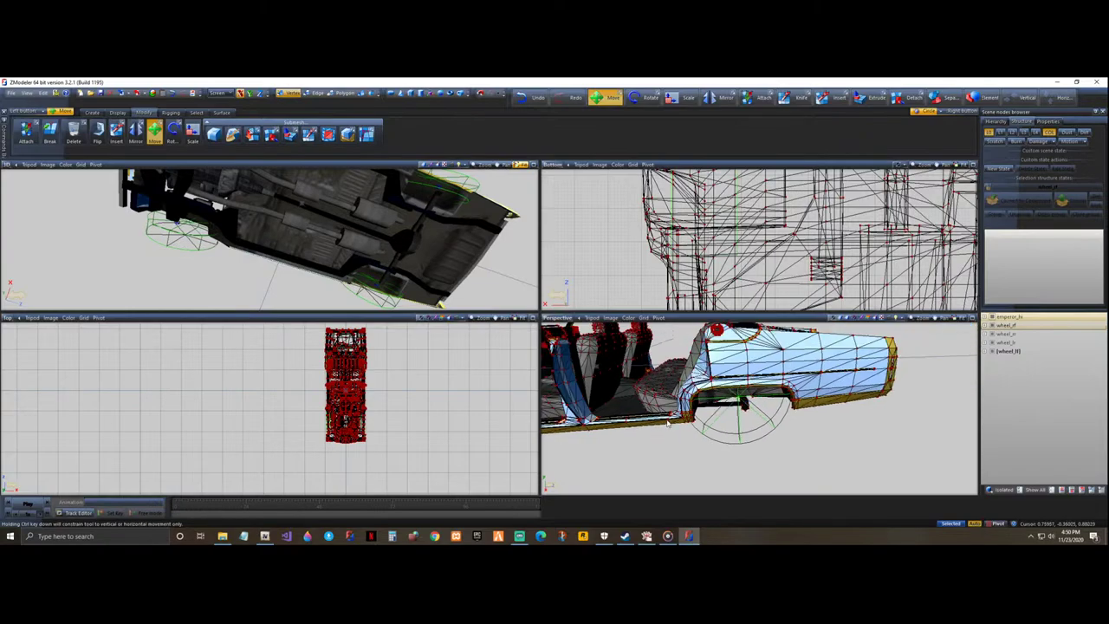
pyautogui.moveTo(676, 459); pyautogui.dragTo(681, 449, button='middle')
pyautogui.scroll(3, 680, 450)
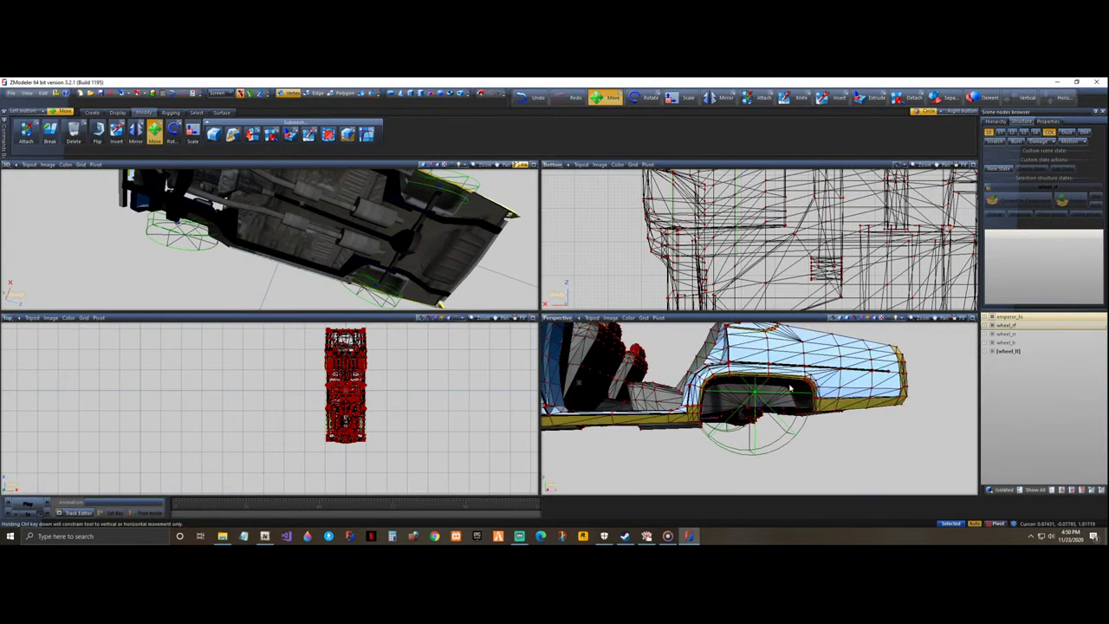
pyautogui.moveTo(793, 355); pyautogui.dragTo(973, 454, button='middle')
pyautogui.scroll(-3, 739, 394)
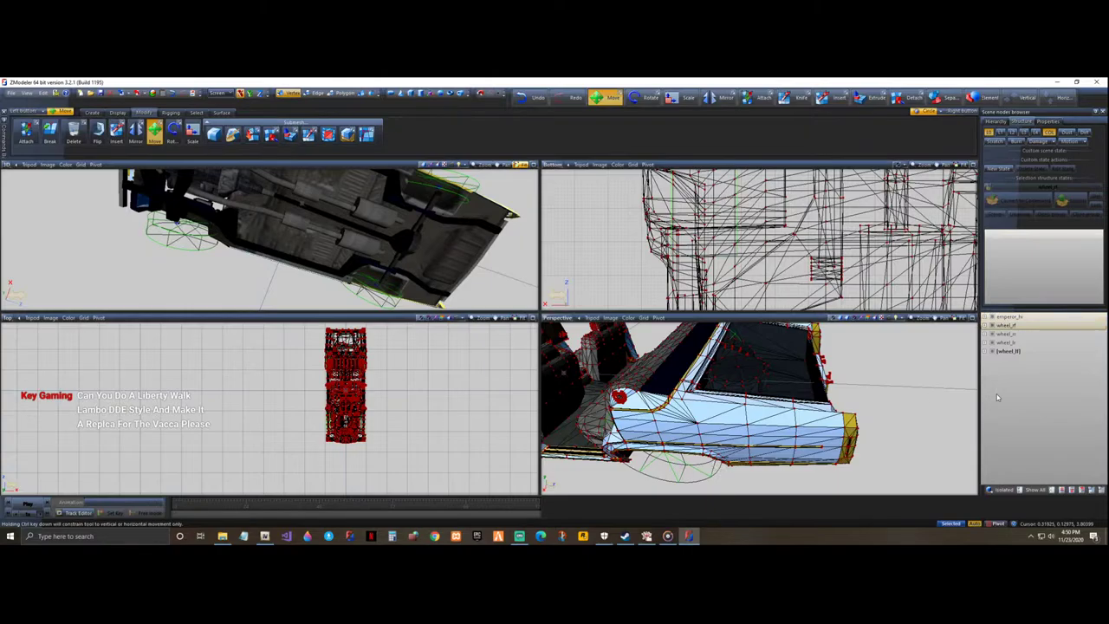
# - Enlarge the perspective view to inspect the rear quarter panel and arch, and return to the four-view layout
pyautogui.click(972, 318)
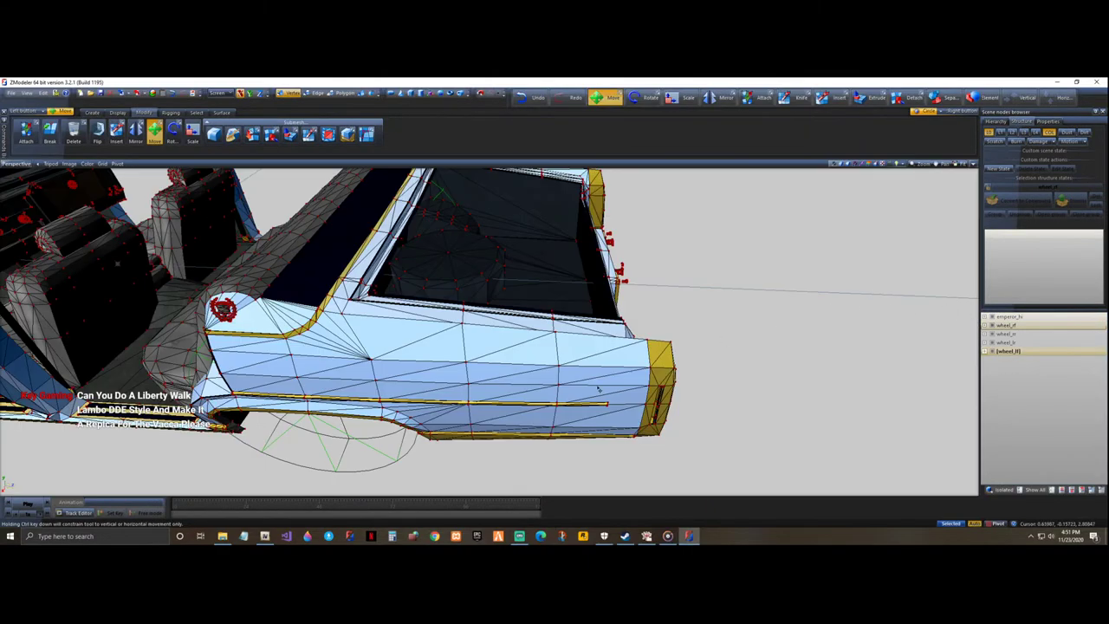
pyautogui.moveTo(752, 363); pyautogui.dragTo(702, 374, button='middle')
pyautogui.moveTo(702, 373); pyautogui.dragTo(742, 361, button='middle')
pyautogui.moveTo(563, 306); pyautogui.dragTo(541, 272, button='middle')
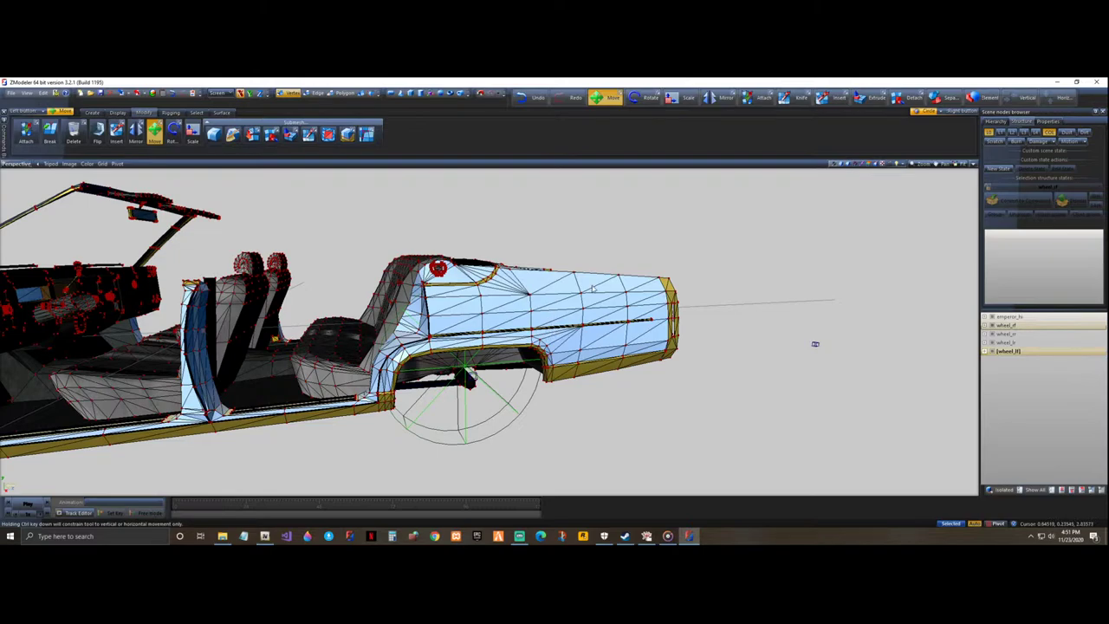
pyautogui.moveTo(800, 275); pyautogui.dragTo(795, 276, button='middle')
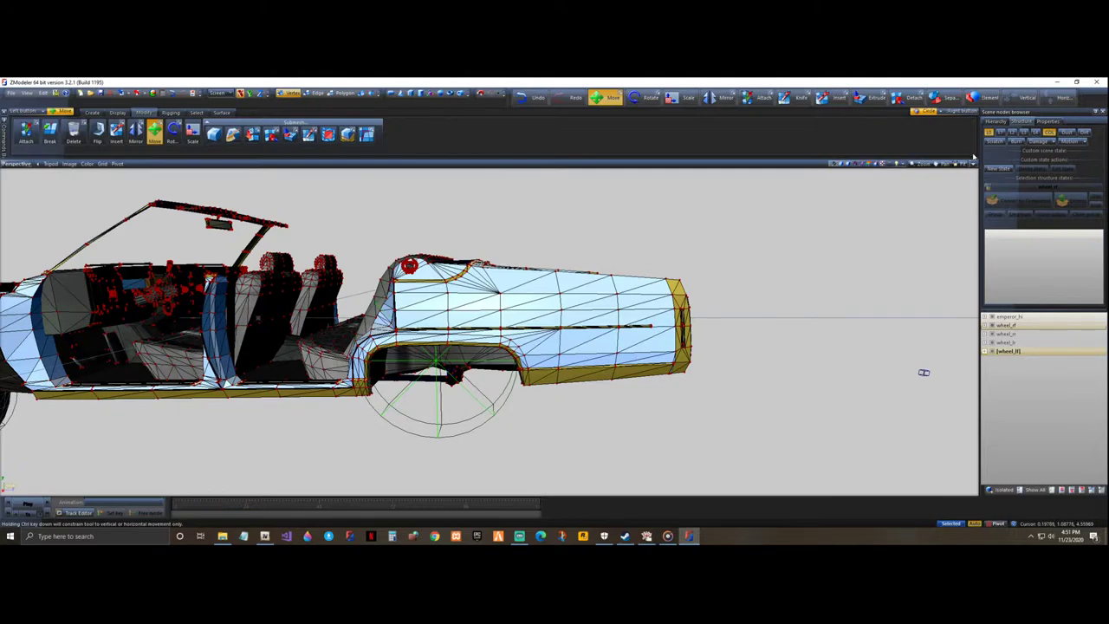
pyautogui.click(973, 165)
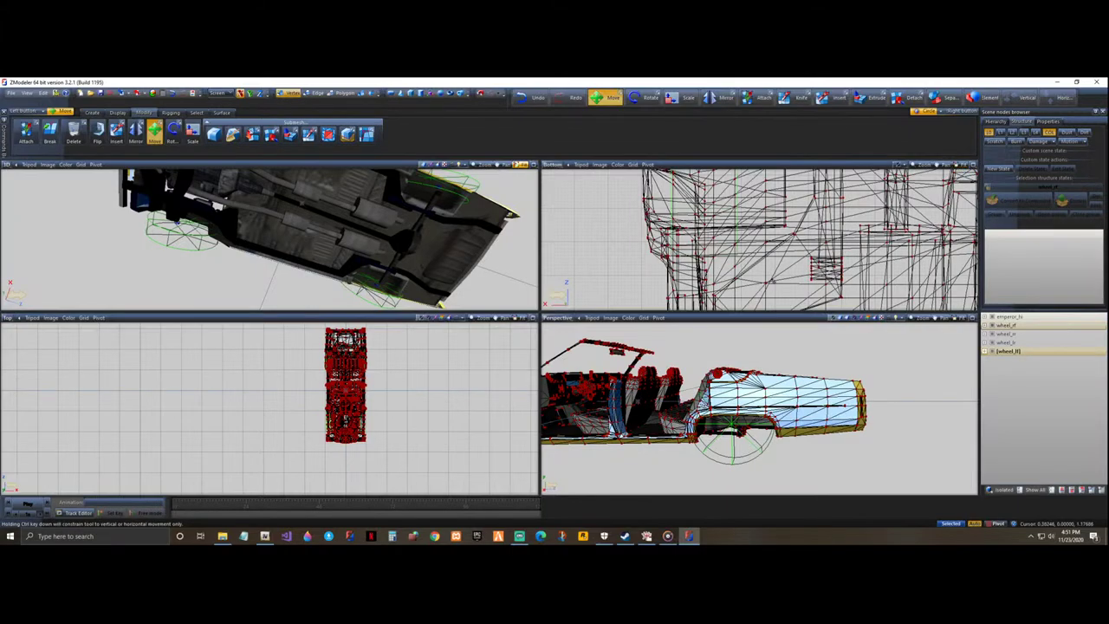
# - Hide all four wheels so that only the car body is displayed
pyautogui.scroll(-3, 732, 427)
pyautogui.scroll(3, 733, 427)
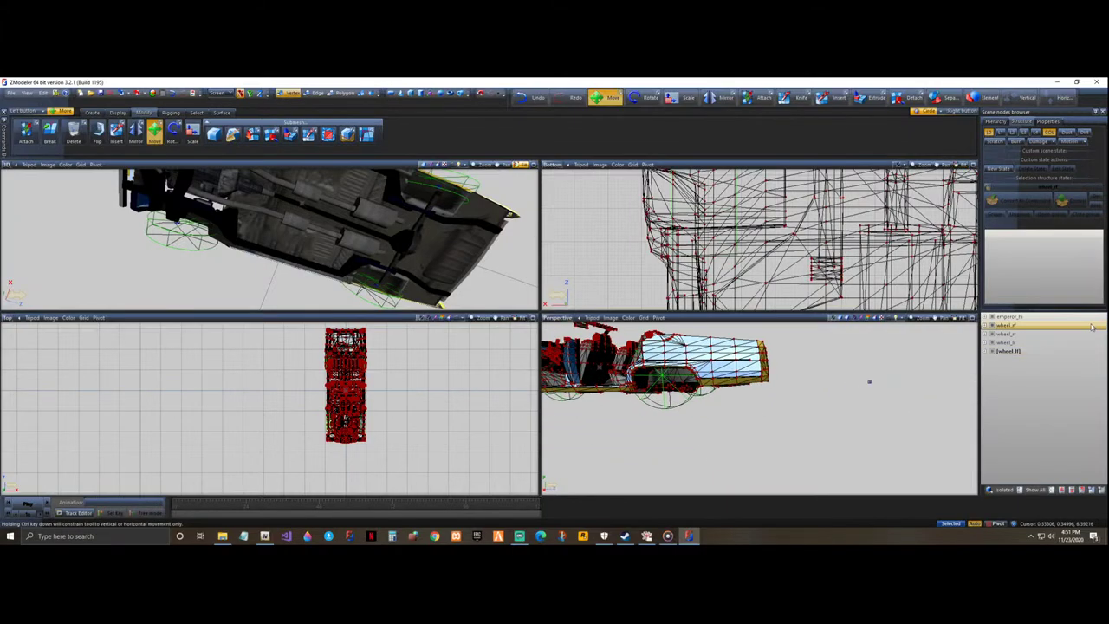
pyautogui.click(996, 352)
pyautogui.click(993, 350)
pyautogui.click(993, 343)
pyautogui.click(993, 333)
pyautogui.click(993, 325)
pyautogui.scroll(-3, 641, 205)
# - Change the bottom view to a left side view and frame the car's rear end
pyautogui.click(552, 164)
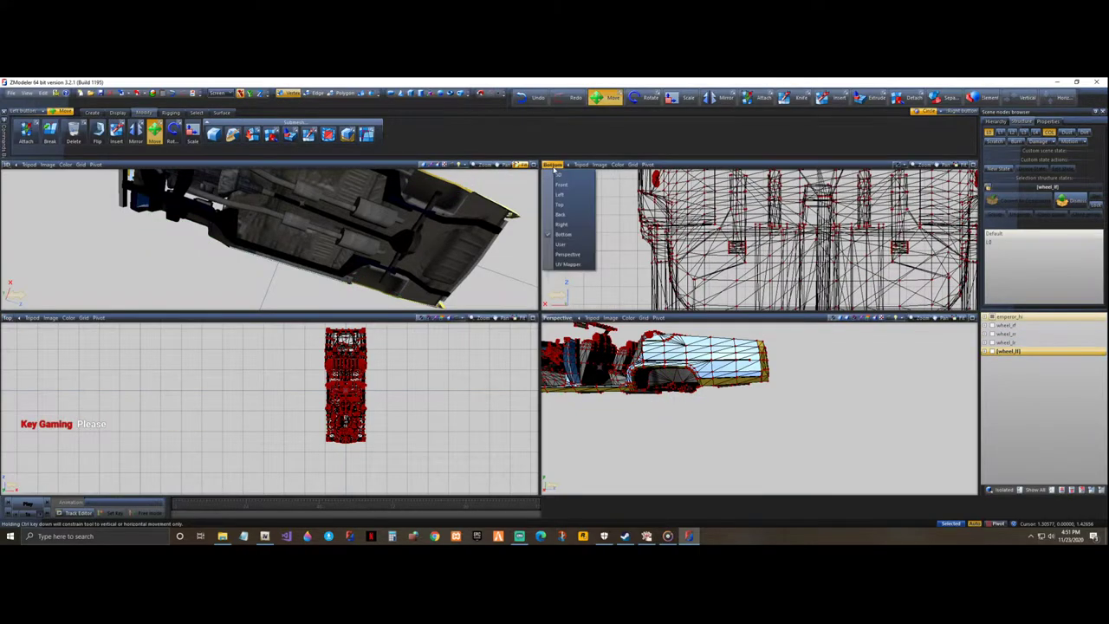
pyautogui.click(557, 197)
pyautogui.scroll(3, 604, 236)
pyautogui.scroll(2, 604, 236)
pyautogui.scroll(3, 745, 252)
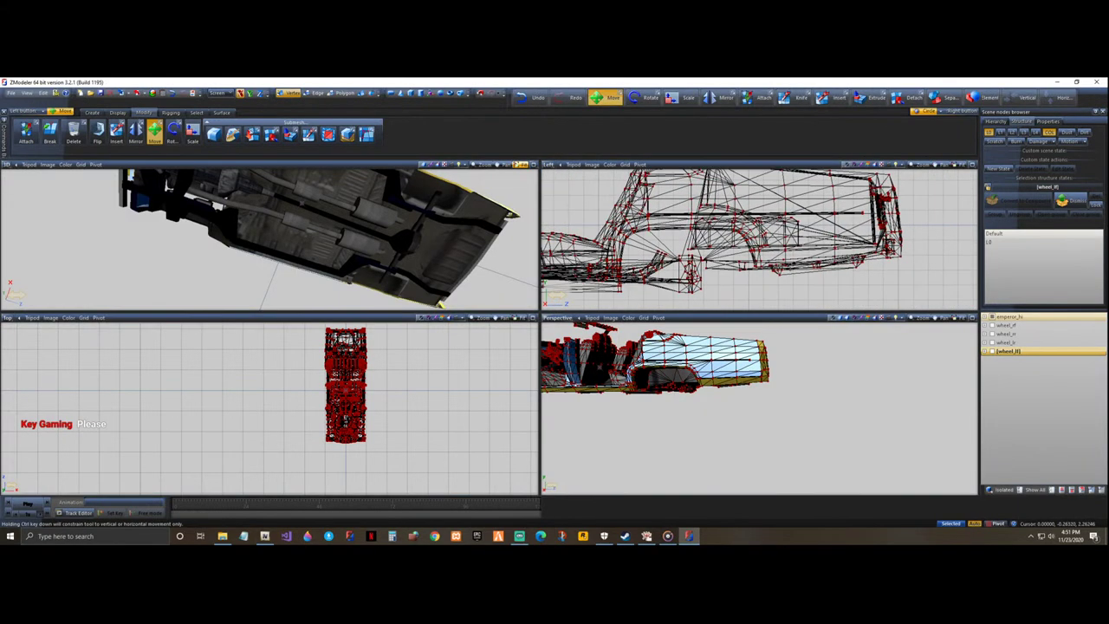
pyautogui.scroll(2, 777, 290)
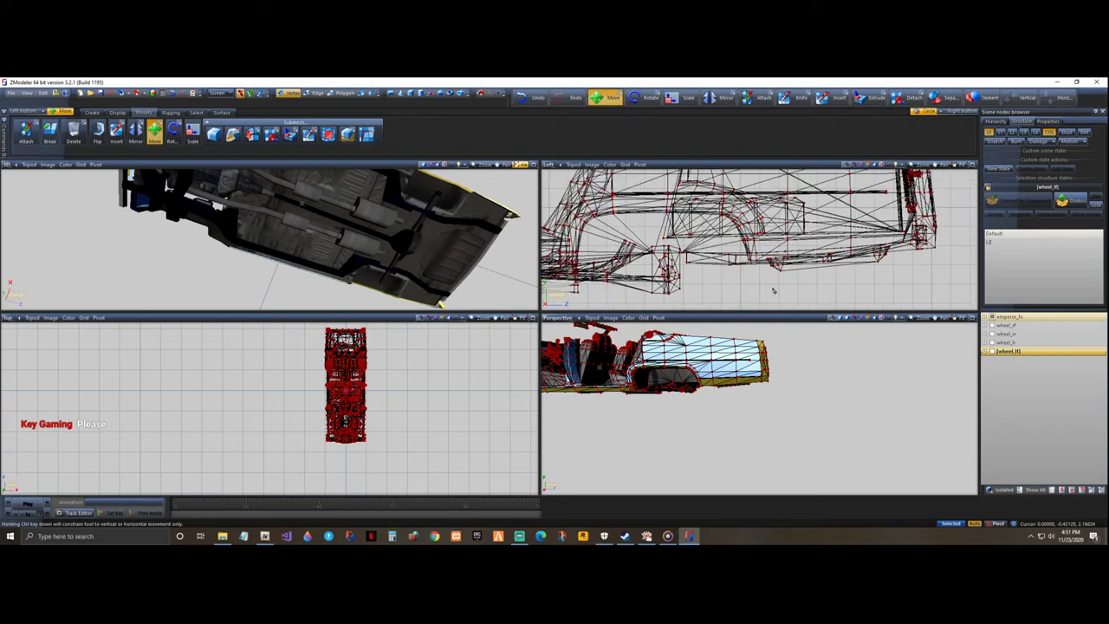
pyautogui.scroll(-3, 773, 290)
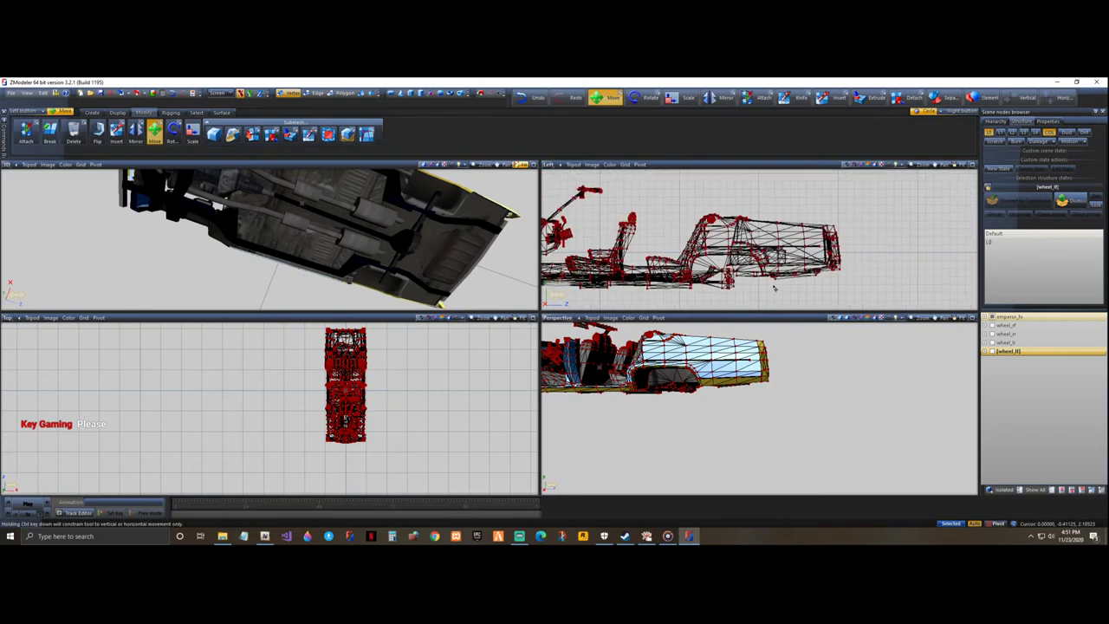
# - Expand the emperor_hi node, show the chassis [COL] collision mesh and view it over the body from the side
pyautogui.click(987, 317)
pyautogui.click(1024, 368)
pyautogui.scroll(-5, 1020, 398)
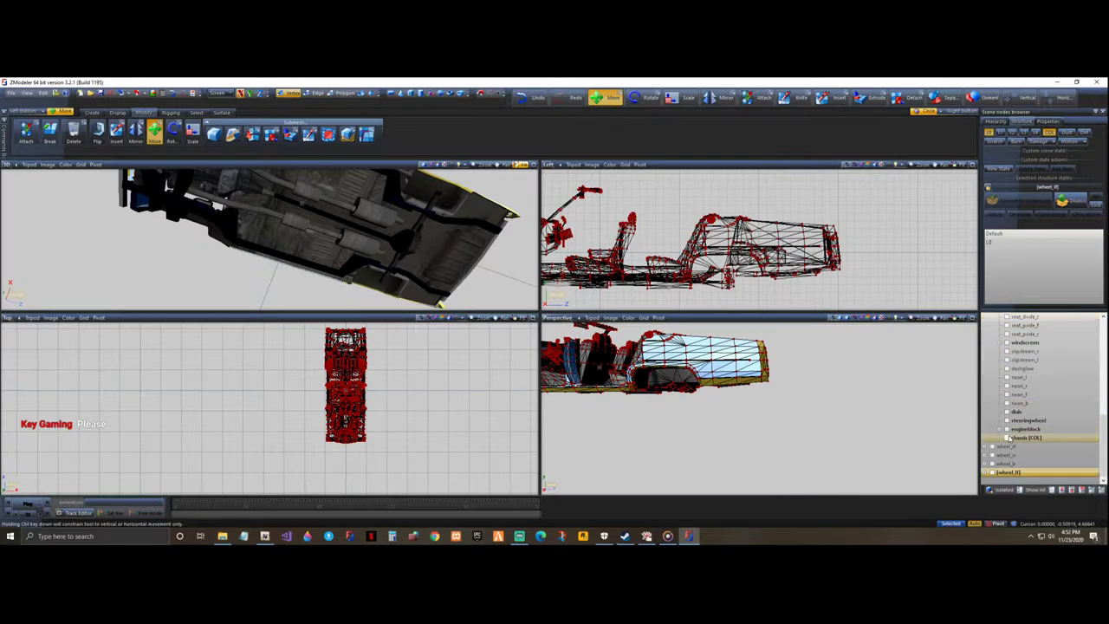
pyautogui.click(1009, 438)
pyautogui.click(1016, 411)
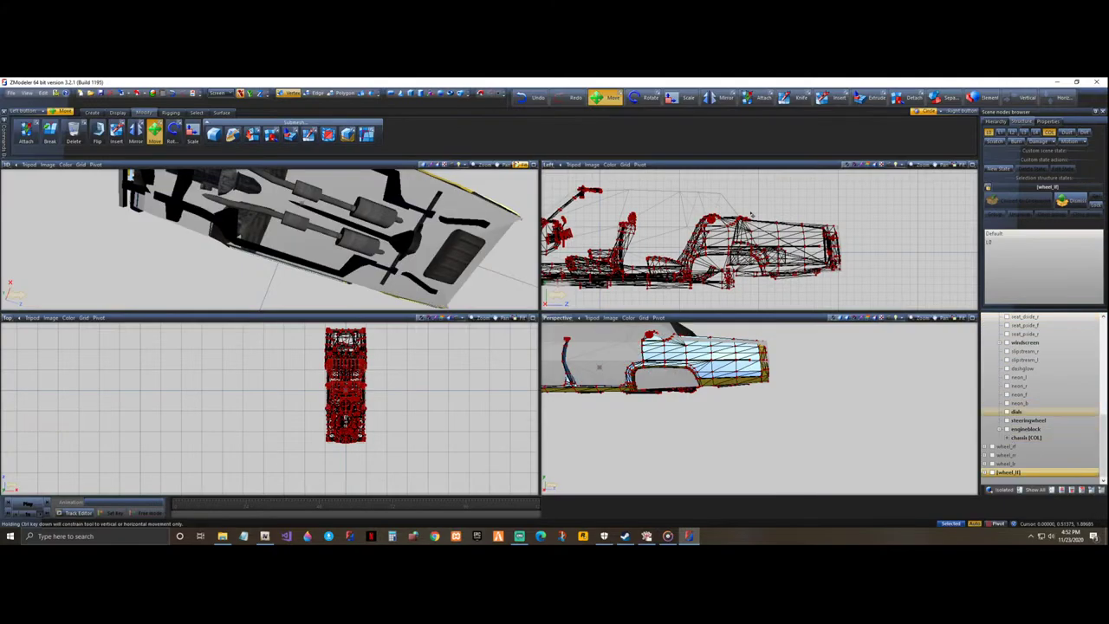
pyautogui.moveTo(468, 182); pyautogui.dragTo(495, 223, button='middle')
pyautogui.scroll(-2, 335, 217)
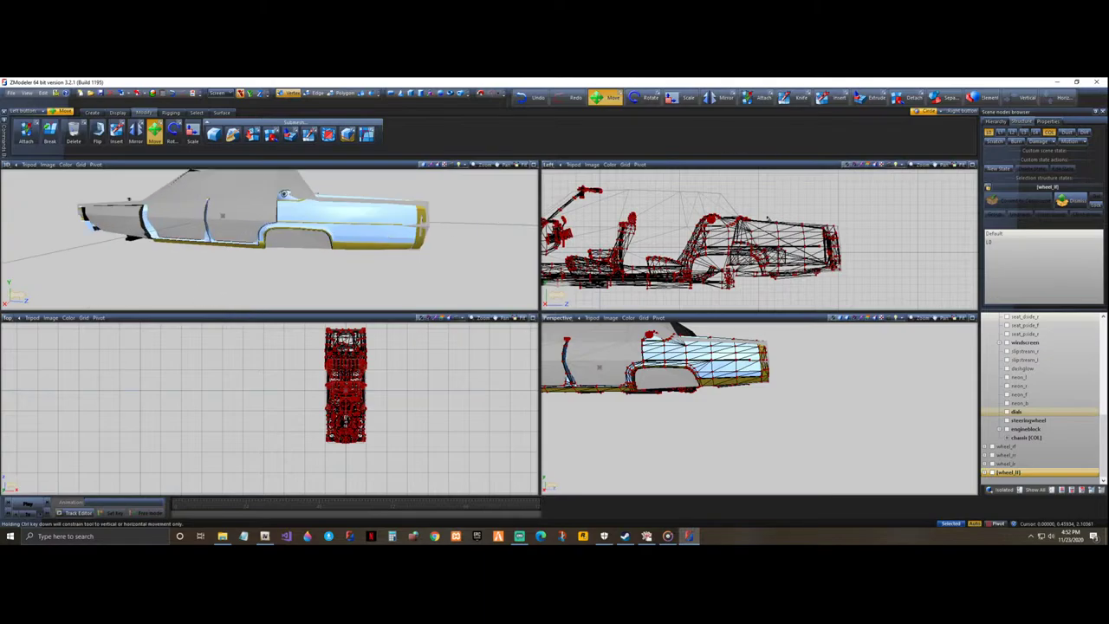
# - Include the chassis [COL] mesh in the selection together with the whole bodyshell
pyautogui.click(361, 95)
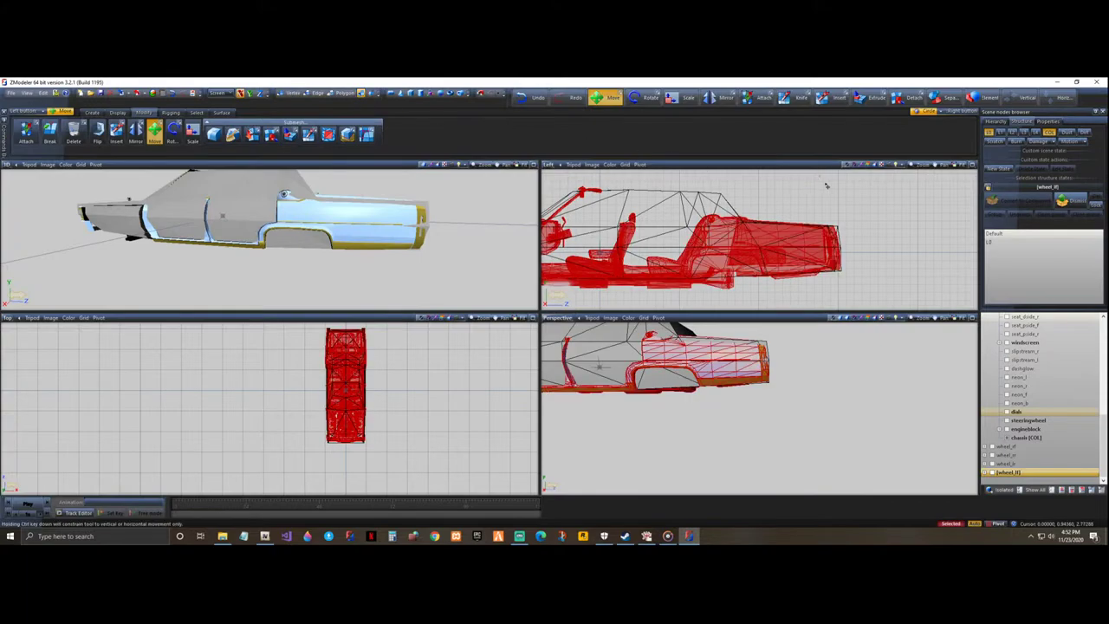
pyautogui.press('space')
pyautogui.scroll(-3, 890, 234)
pyautogui.moveTo(576, 194); pyautogui.dragTo(911, 301)
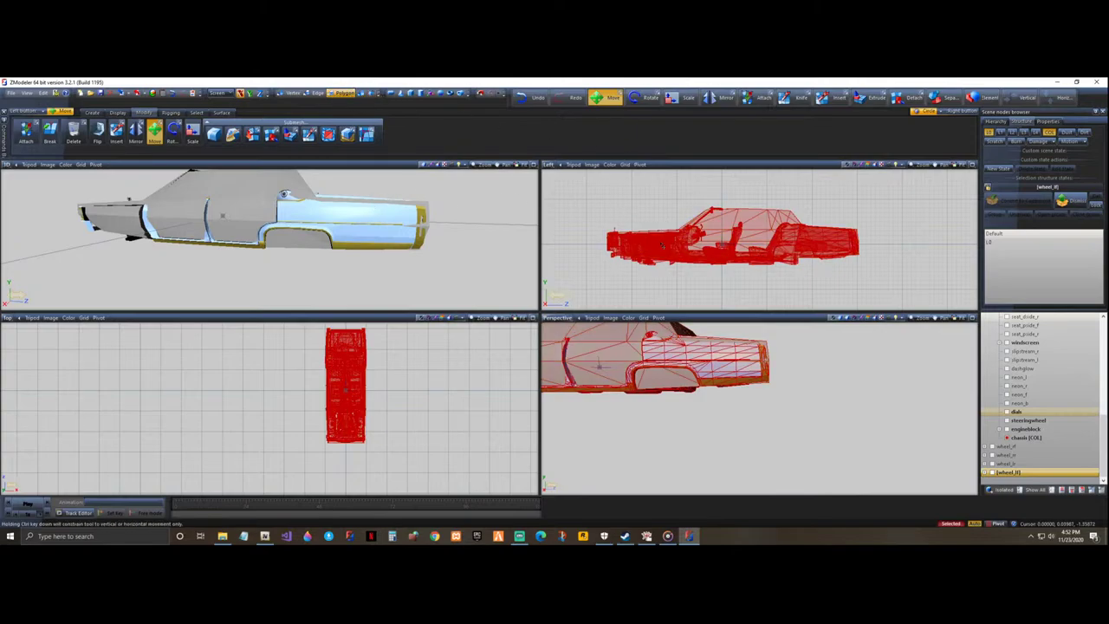
pyautogui.press('space')
# - Return to vertex editing and enlarge the left side view on the rear quarter and wheel arch
pyautogui.click(292, 96)
pyautogui.scroll(-2, 547, 209)
pyautogui.scroll(4, 731, 231)
pyautogui.scroll(2, 721, 260)
pyautogui.scroll(4, 709, 286)
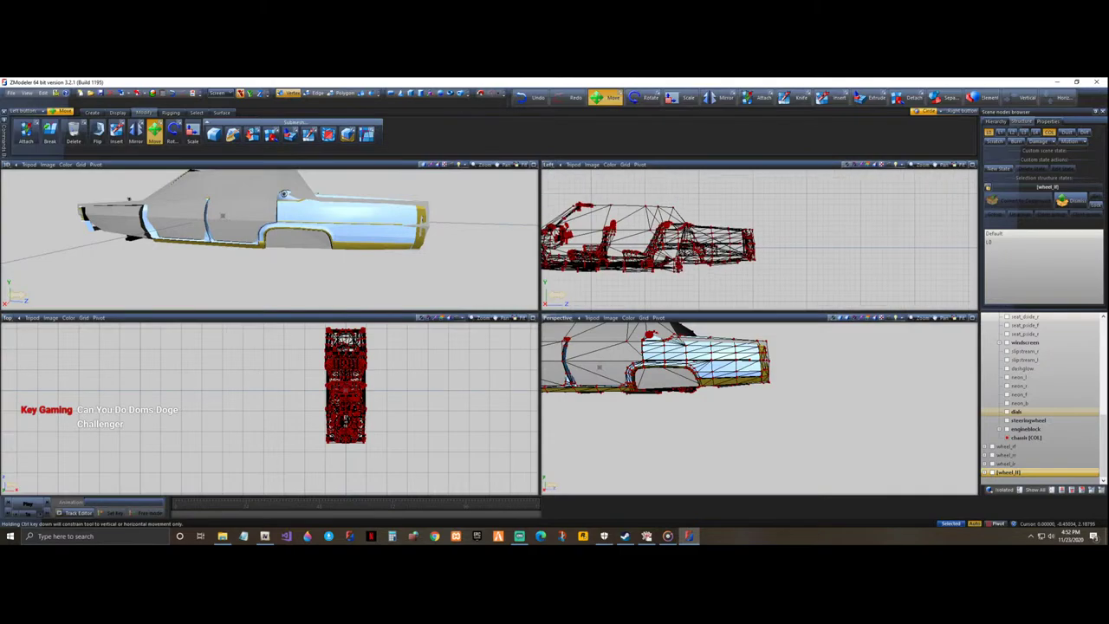
pyautogui.scroll(4, 708, 286)
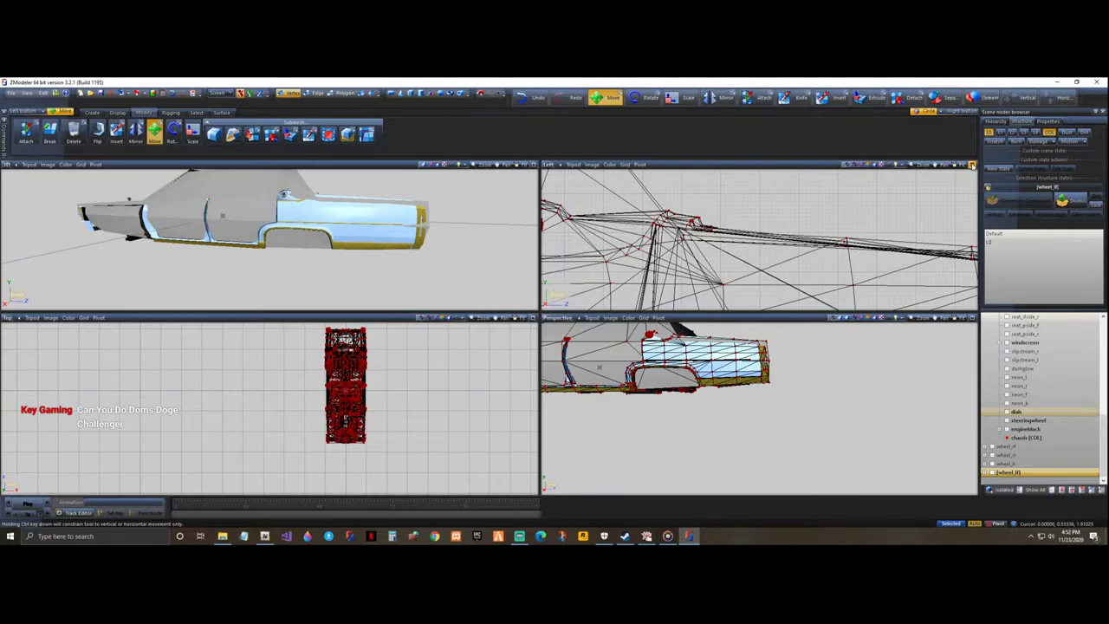
pyautogui.click(969, 162)
pyautogui.scroll(-3, 785, 223)
pyautogui.scroll(-2, 821, 228)
pyautogui.scroll(4, 696, 240)
pyautogui.scroll(2, 645, 350)
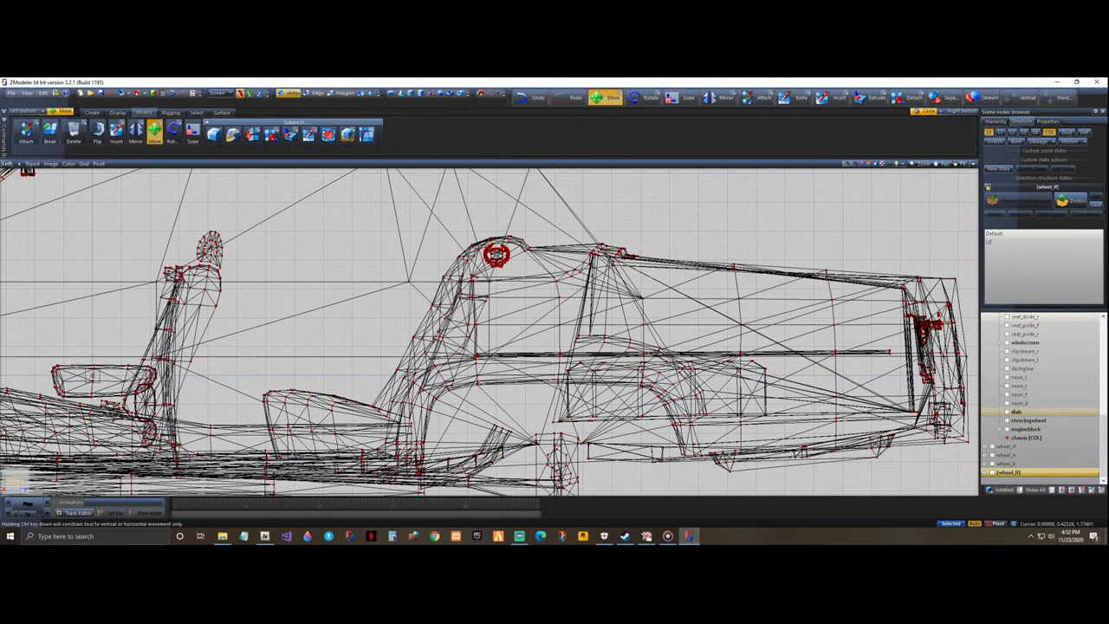
# - Select all vertices of the rear quarter behind the wheel arch in the left view, then restore the four-view layout
pyautogui.moveTo(604, 253); pyautogui.dragTo(977, 478)
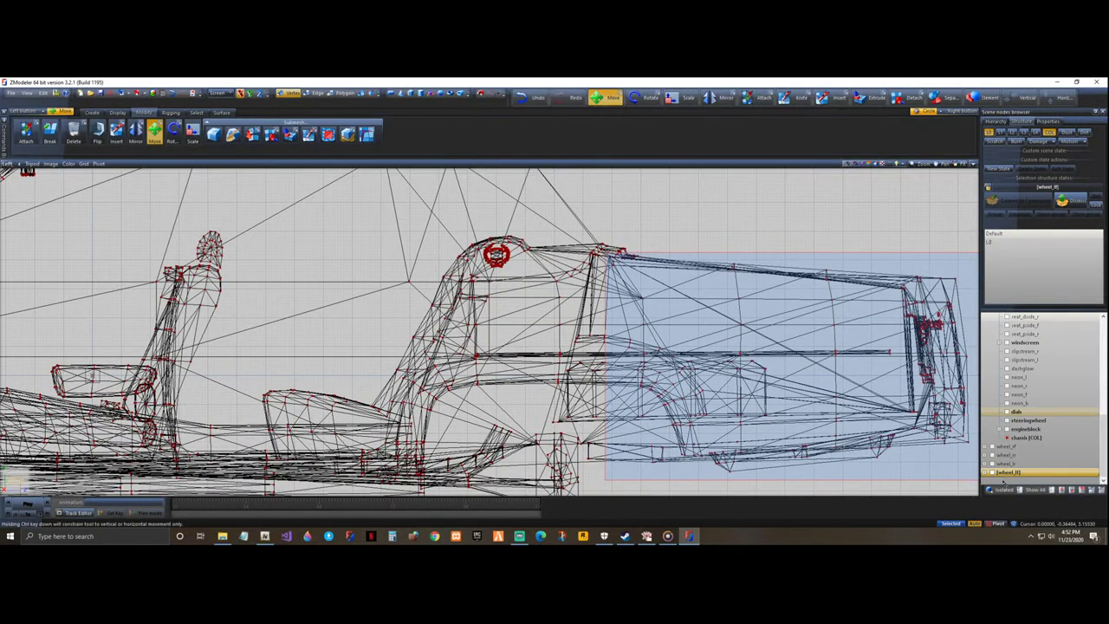
pyautogui.moveTo(1003, 481); pyautogui.dragTo(1003, 480)
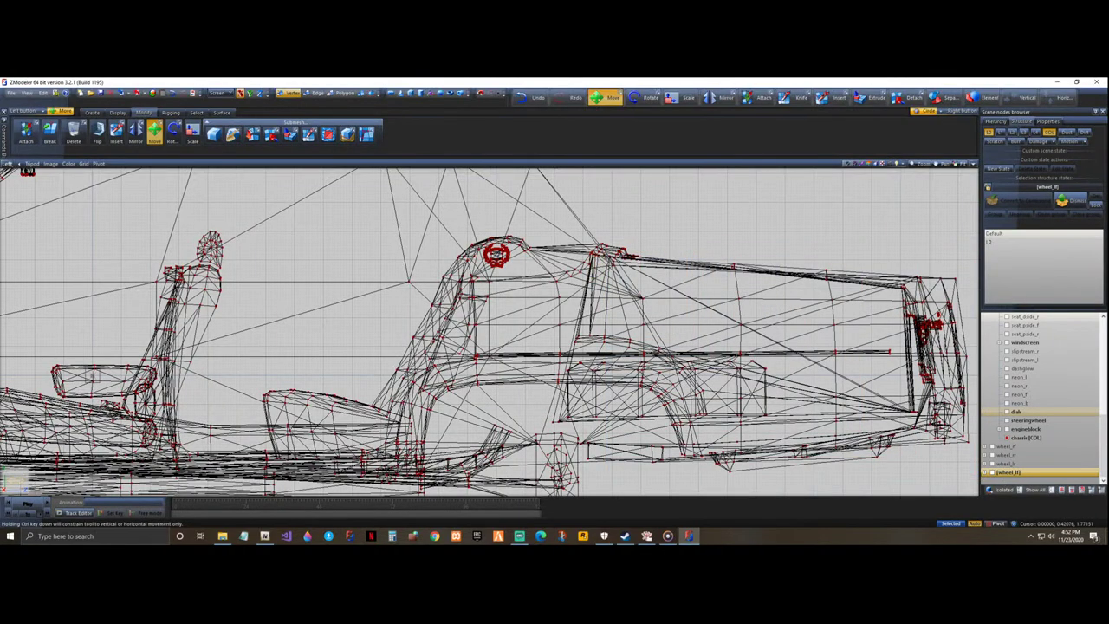
pyautogui.moveTo(601, 257); pyautogui.dragTo(997, 503)
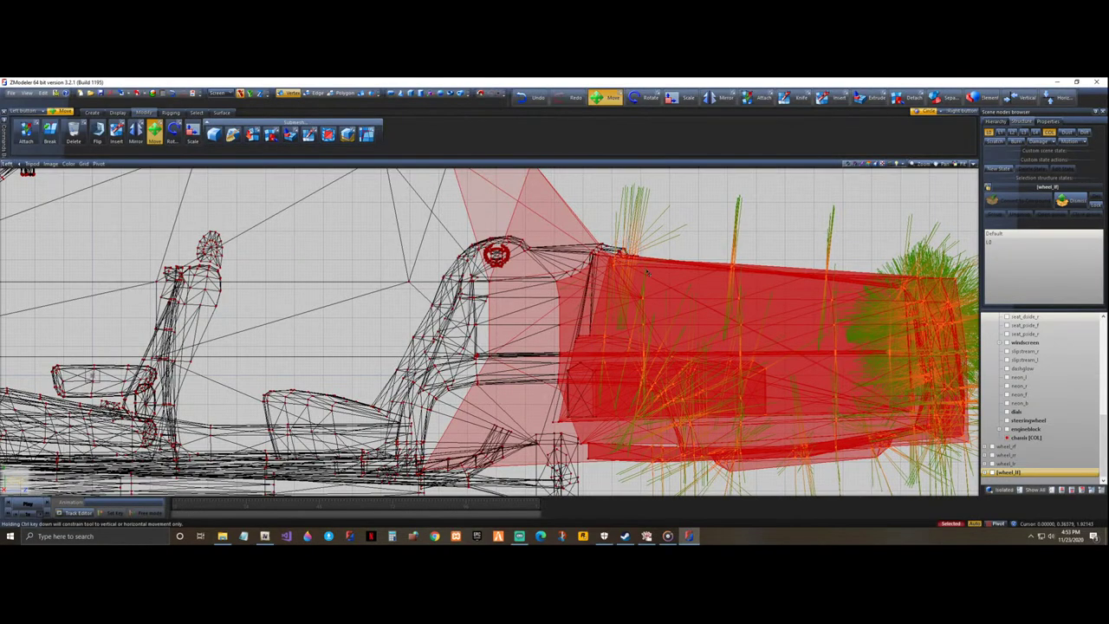
pyautogui.scroll(-3, 511, 225)
pyautogui.scroll(-2, 513, 225)
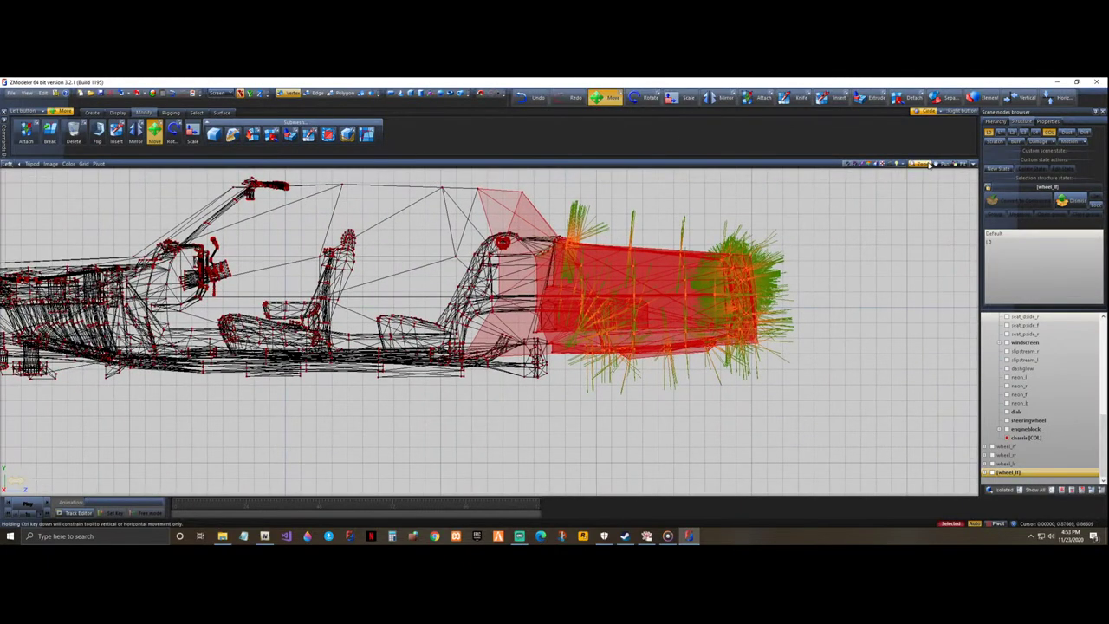
pyautogui.click(974, 164)
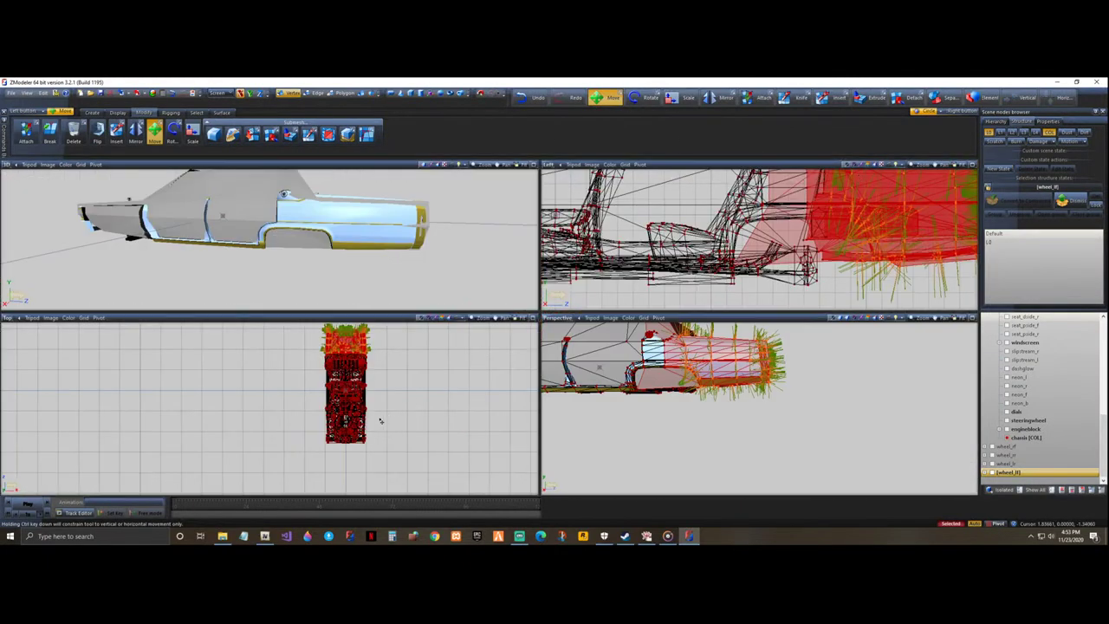
# - Show the wheel nodes together with the bodyshell and frame the car's rear end in the left and perspective views
pyautogui.scroll(-1, 375, 456)
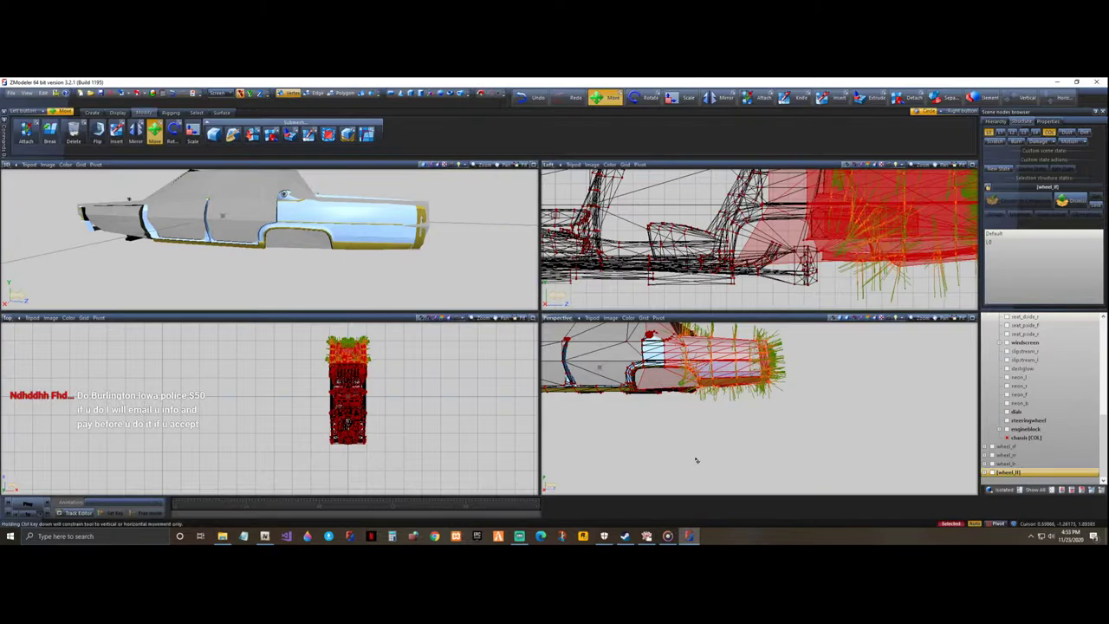
pyautogui.moveTo(696, 458); pyautogui.dragTo(705, 416, button='middle')
pyautogui.scroll(-2, 526, 208)
pyautogui.scroll(-3, 609, 218)
pyautogui.moveTo(923, 216); pyautogui.dragTo(859, 223, button='middle')
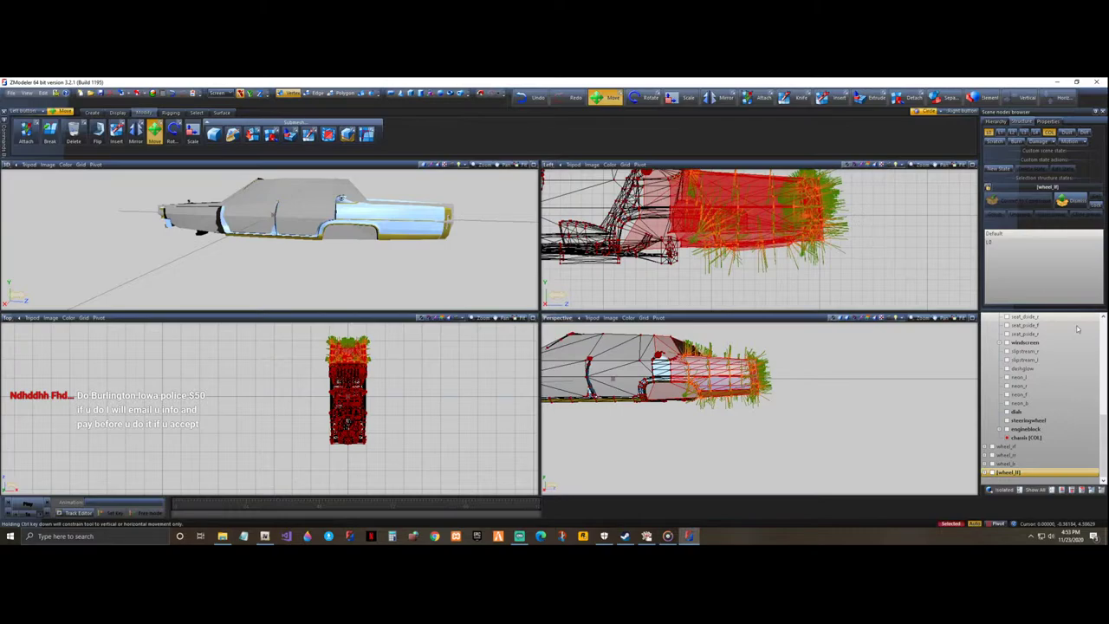
pyautogui.scroll(9, 1066, 433)
pyautogui.scroll(-9, 1061, 417)
pyautogui.click(996, 471)
pyautogui.click(994, 473)
pyautogui.keyDown('ctrl'); pyautogui.click(996, 463); pyautogui.keyUp('ctrl')
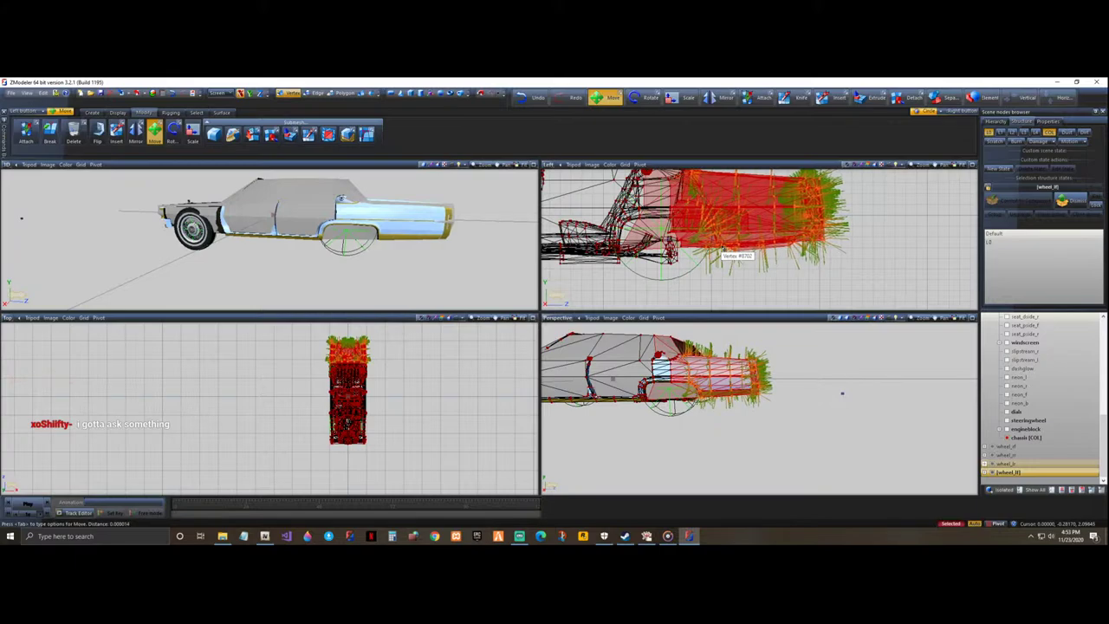
# - Move the selected rear quarter vertices slightly rearward in the left view and check the wheel arch against the rear wheel
pyautogui.moveTo(727, 434); pyautogui.dragTo(692, 418, button='middle')
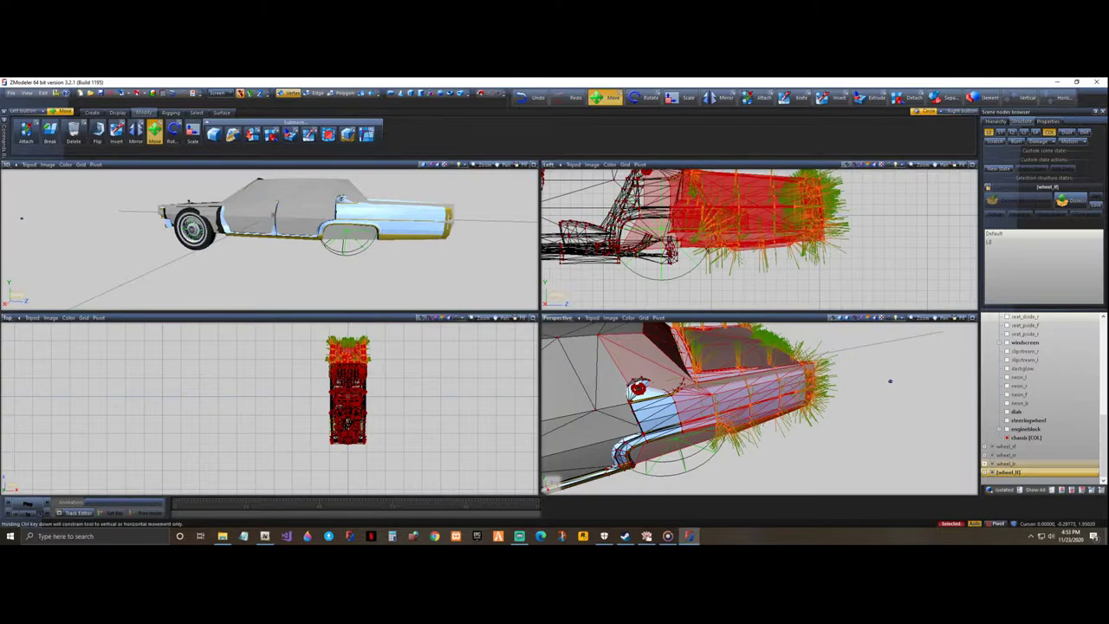
pyautogui.moveTo(706, 247); pyautogui.dragTo(727, 254)
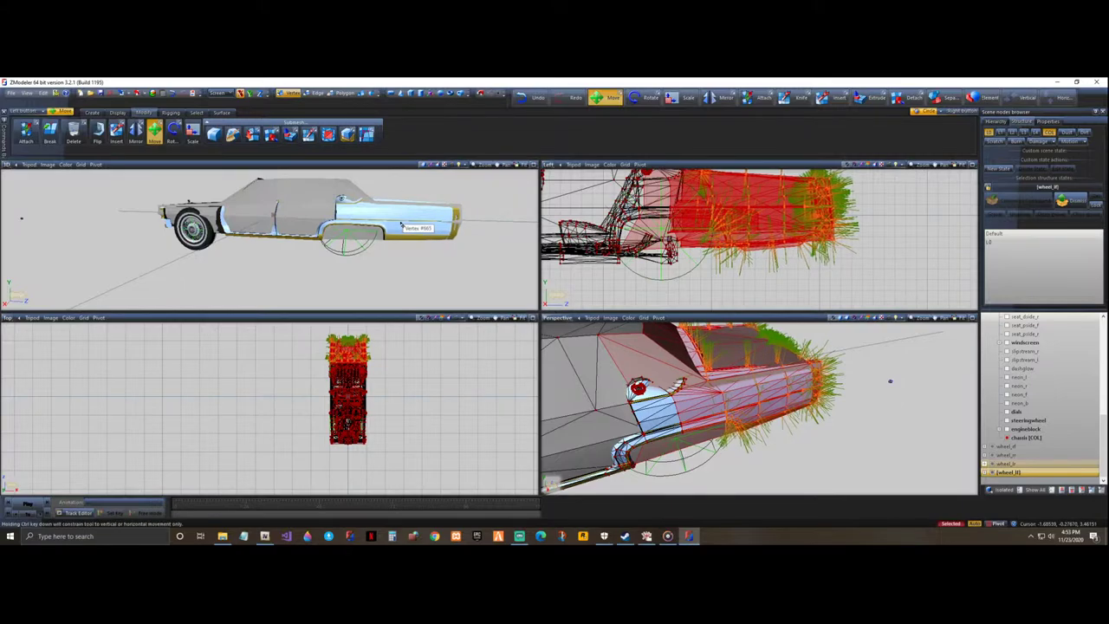
pyautogui.moveTo(401, 216)
pyautogui.mouseDown(button='middle')
pyautogui.moveTo(392, 225)
pyautogui.moveTo(418, 216)
pyautogui.moveTo(402, 219)
pyautogui.mouseUp(button='middle')
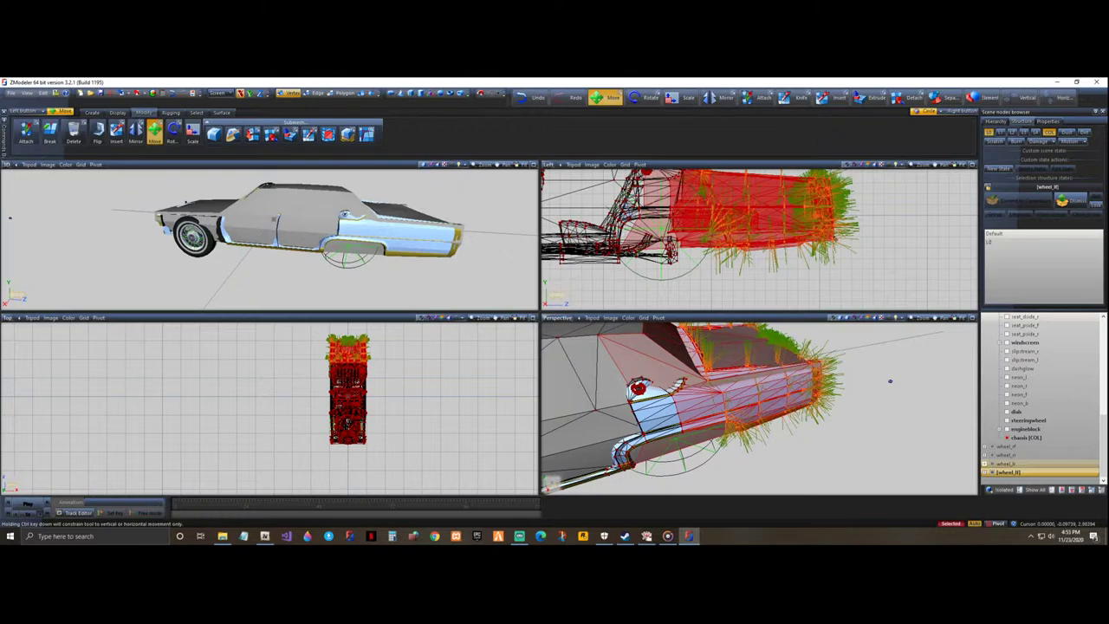
pyautogui.scroll(-5, 841, 268)
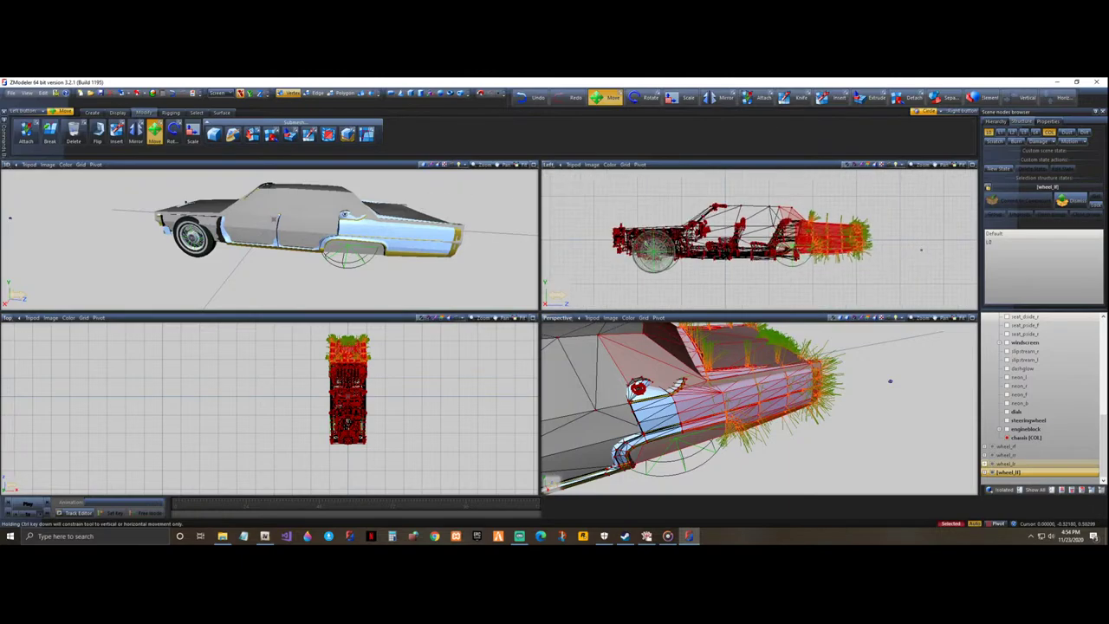
pyautogui.moveTo(841, 423); pyautogui.dragTo(845, 414, button='middle')
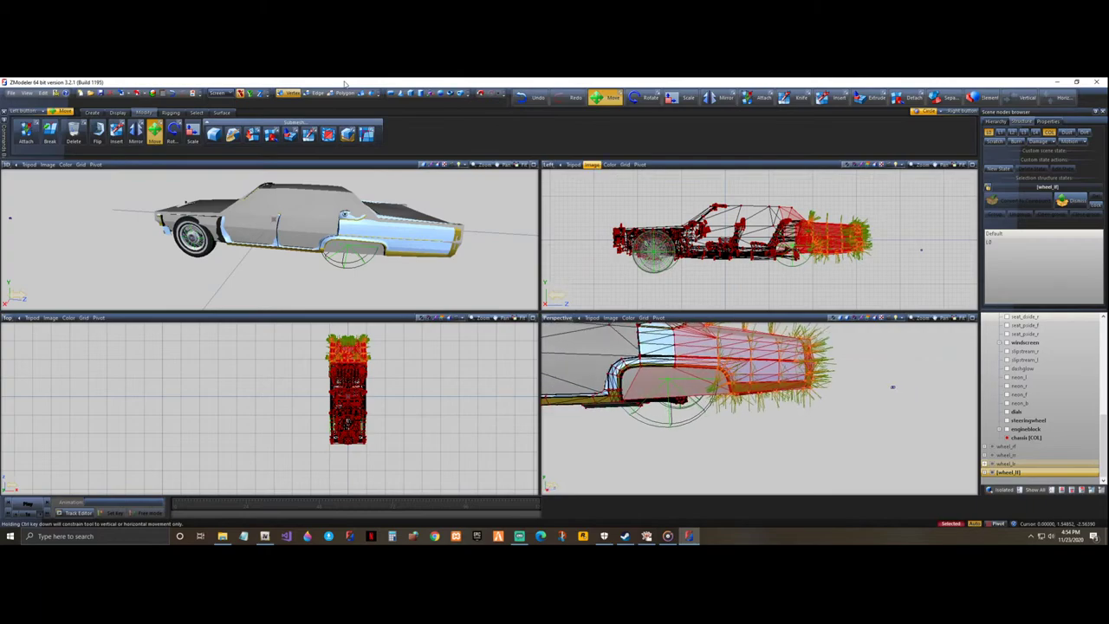
# - Deselect the rear quarter vertices and leave vertex editing
pyautogui.click(602, 207)
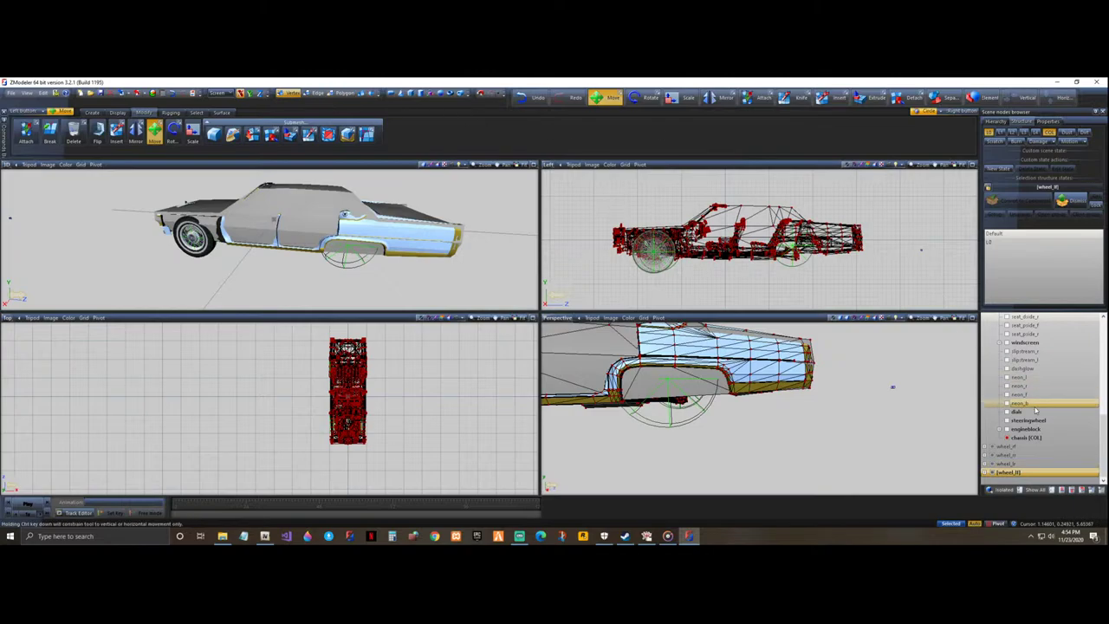
pyautogui.click(368, 95)
pyautogui.press('space')
pyautogui.hotkey('ctrl', 'd')
# - Collapse and hide the emperor_hi node, select both rear wheel dummies in the left view and show the body again
pyautogui.scroll(6, 1037, 374)
pyautogui.scroll(3, 1037, 372)
pyautogui.click(985, 317)
pyautogui.click(992, 318)
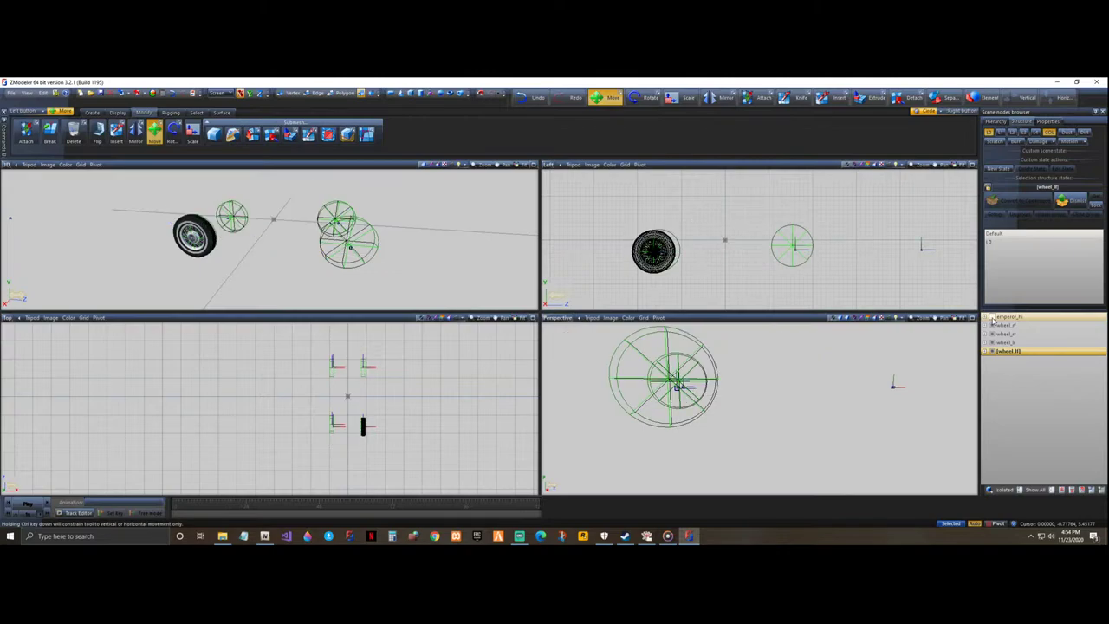
pyautogui.moveTo(764, 207); pyautogui.dragTo(840, 299)
pyautogui.click(993, 317)
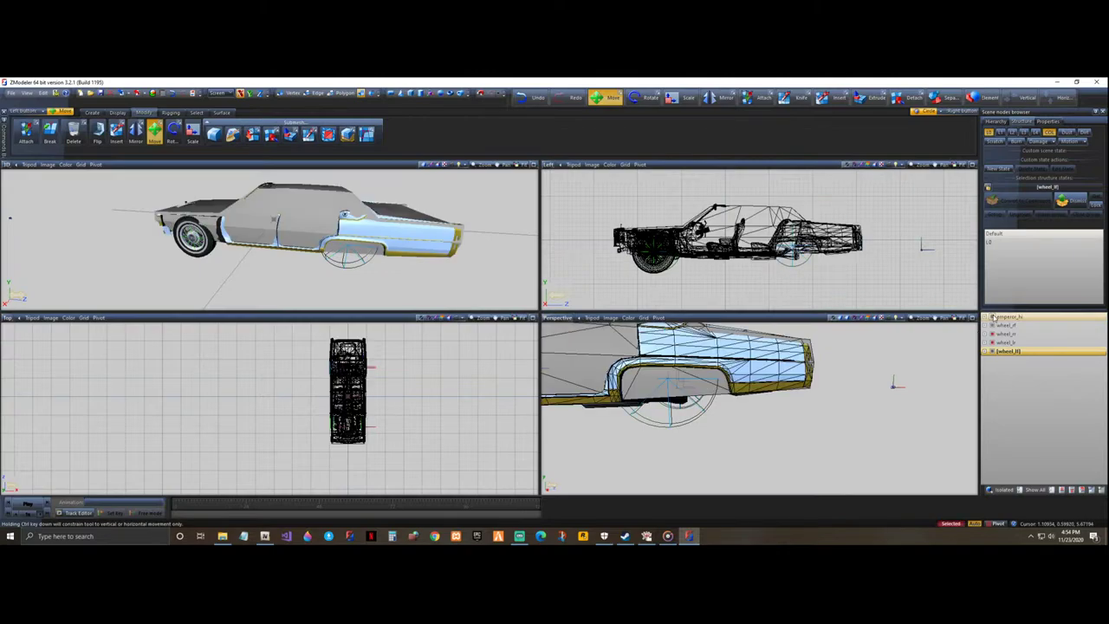
# - Try to move the rear wheels with the body visible, then switch the selection mode to Single
pyautogui.click(156, 132)
pyautogui.click(824, 257)
pyautogui.scroll(3, 824, 258)
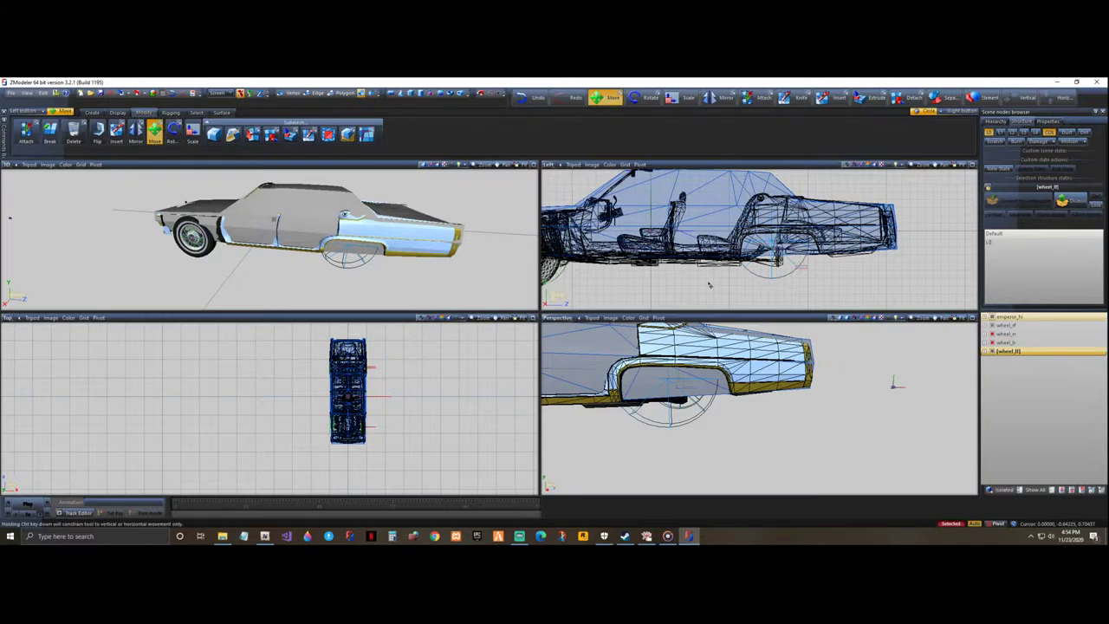
pyautogui.scroll(-3, 771, 281)
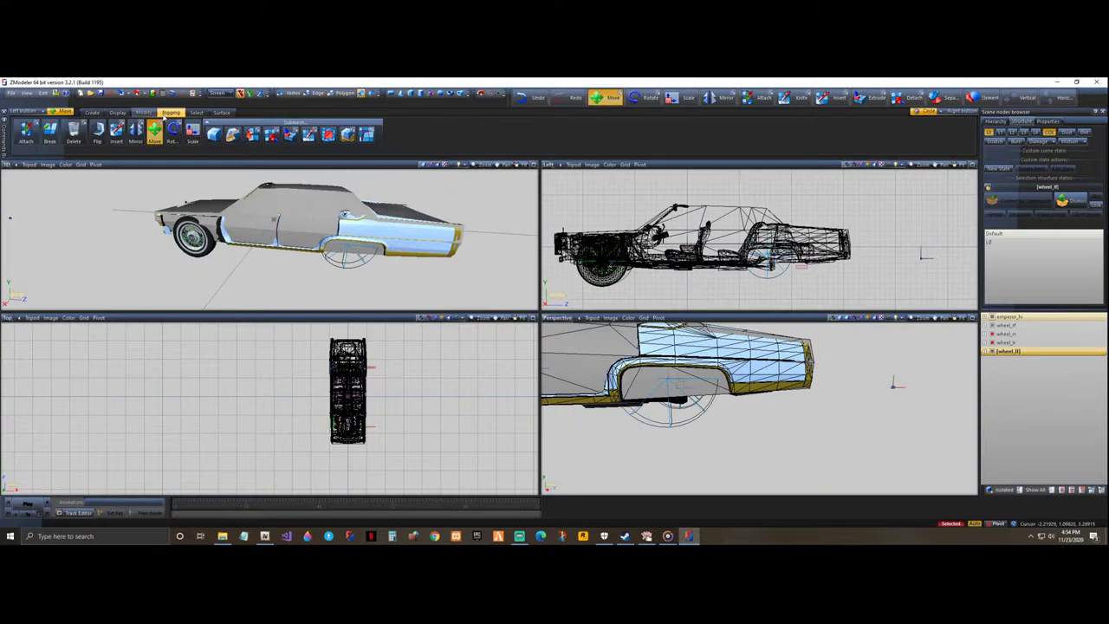
pyautogui.click(197, 114)
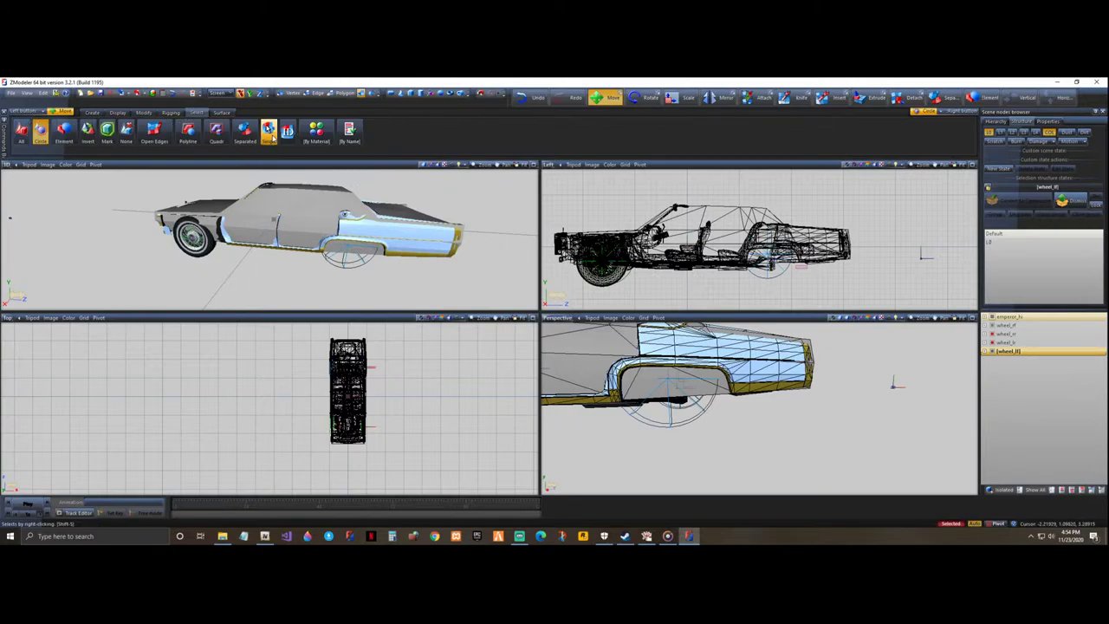
pyautogui.scroll(4, 785, 272)
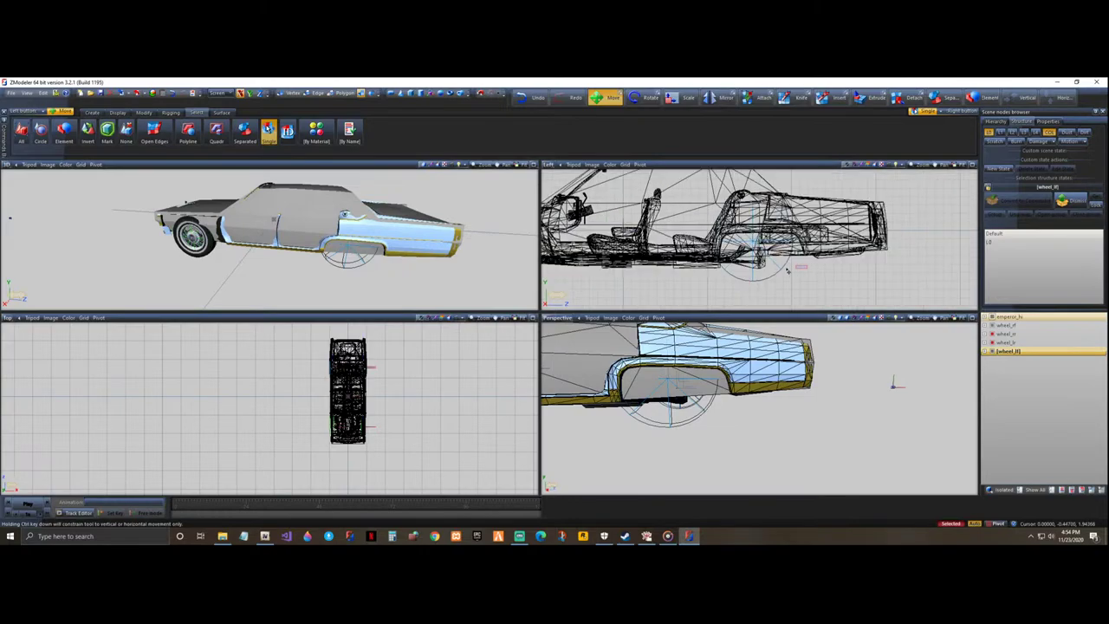
pyautogui.scroll(1, 777, 267)
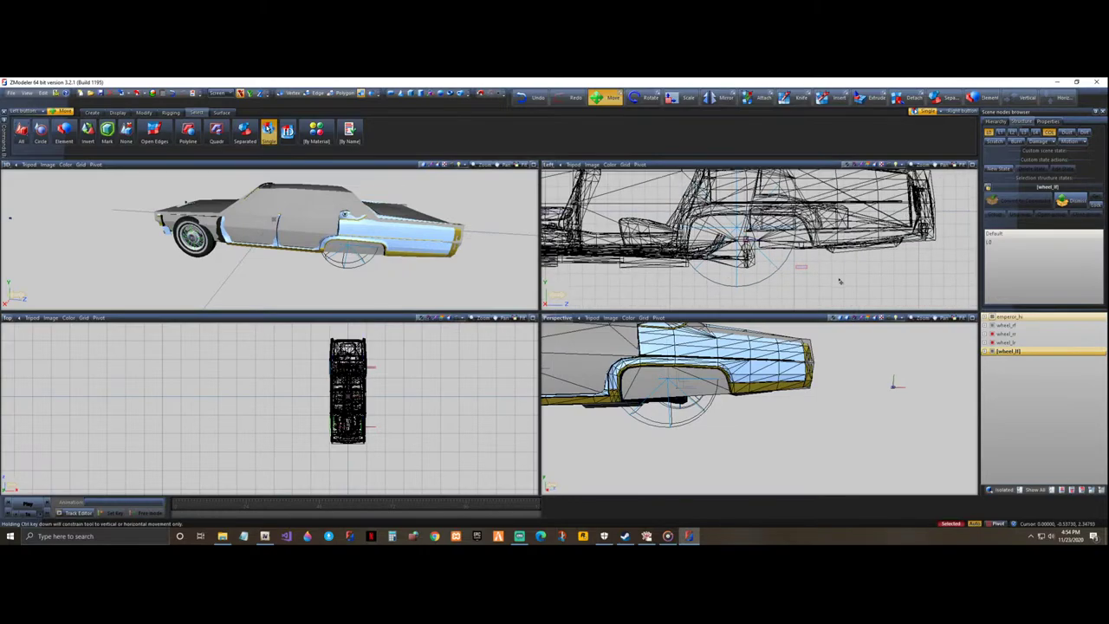
# - Reselect the two rear wheel dummies while emperor_hi is temporarily hidden
pyautogui.press('space')
pyautogui.click(992, 317)
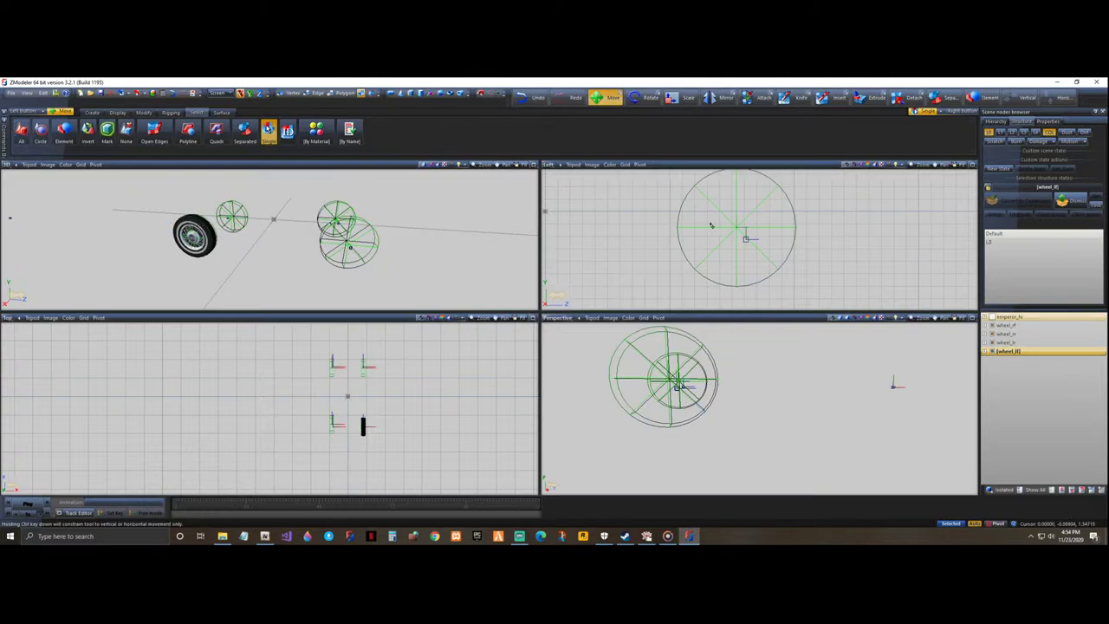
pyautogui.scroll(-2, 727, 296)
pyautogui.moveTo(673, 205); pyautogui.dragTo(837, 295)
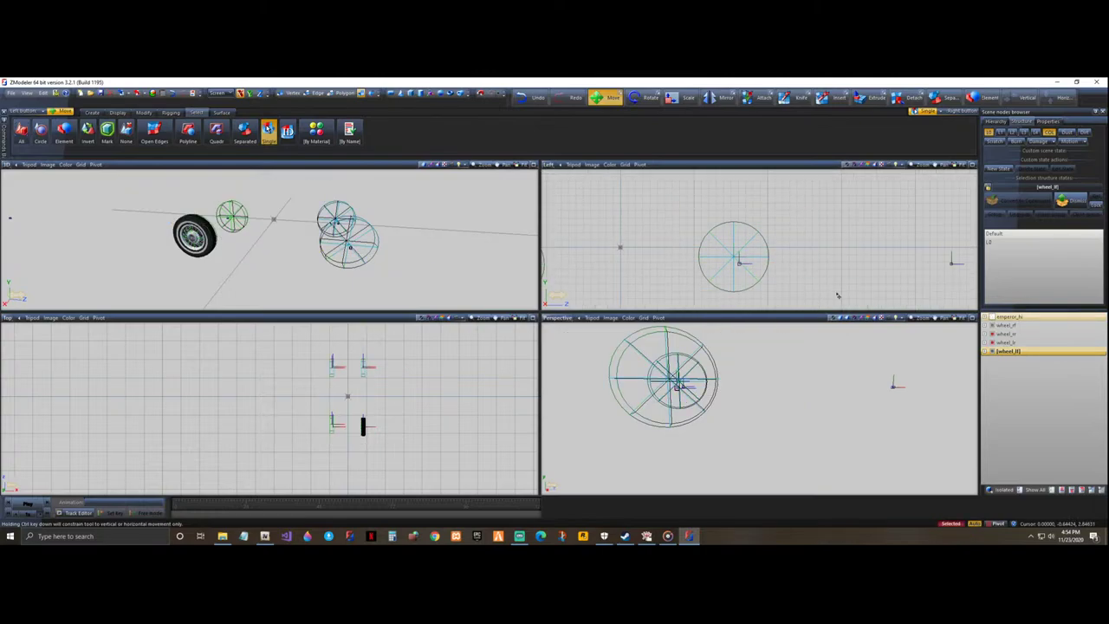
pyautogui.click(993, 317)
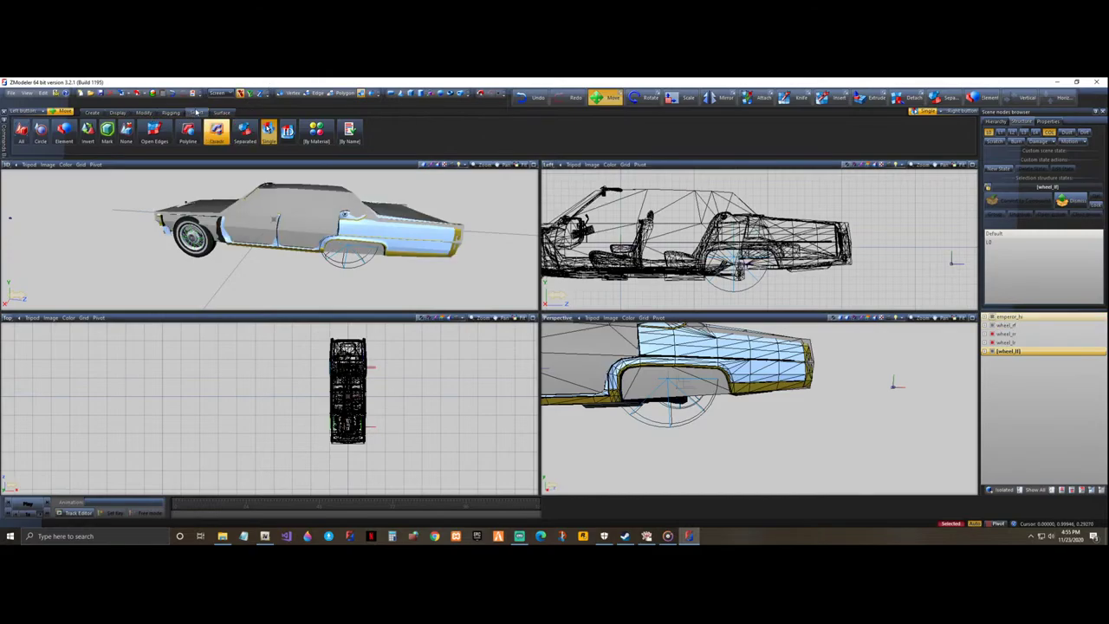
pyautogui.click(146, 112)
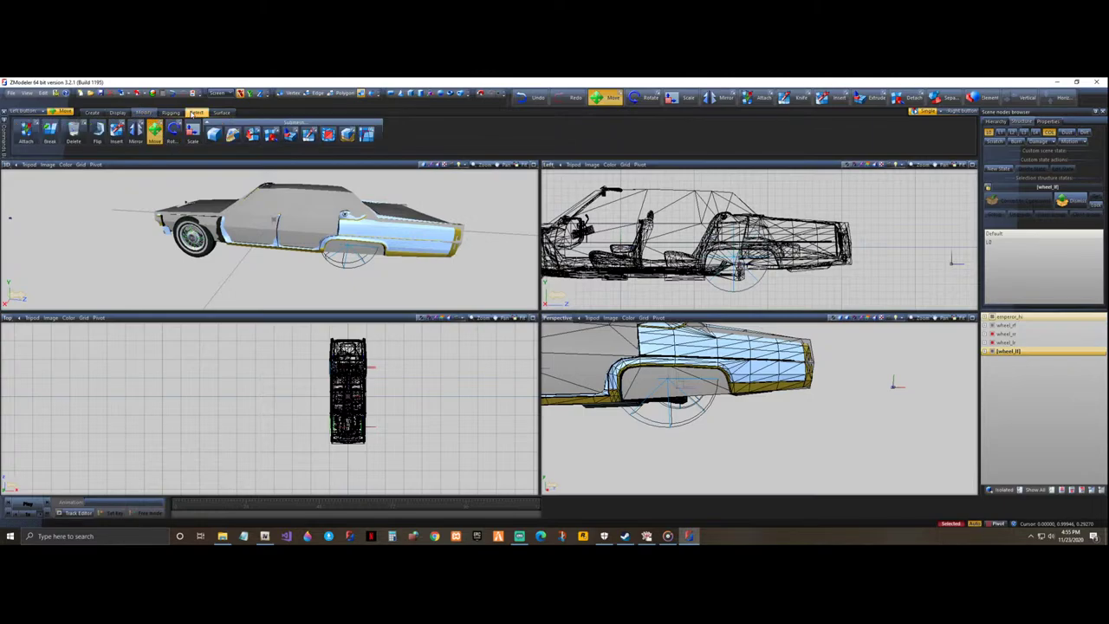
pyautogui.click(197, 112)
pyautogui.hotkey('ctrl', 'a')
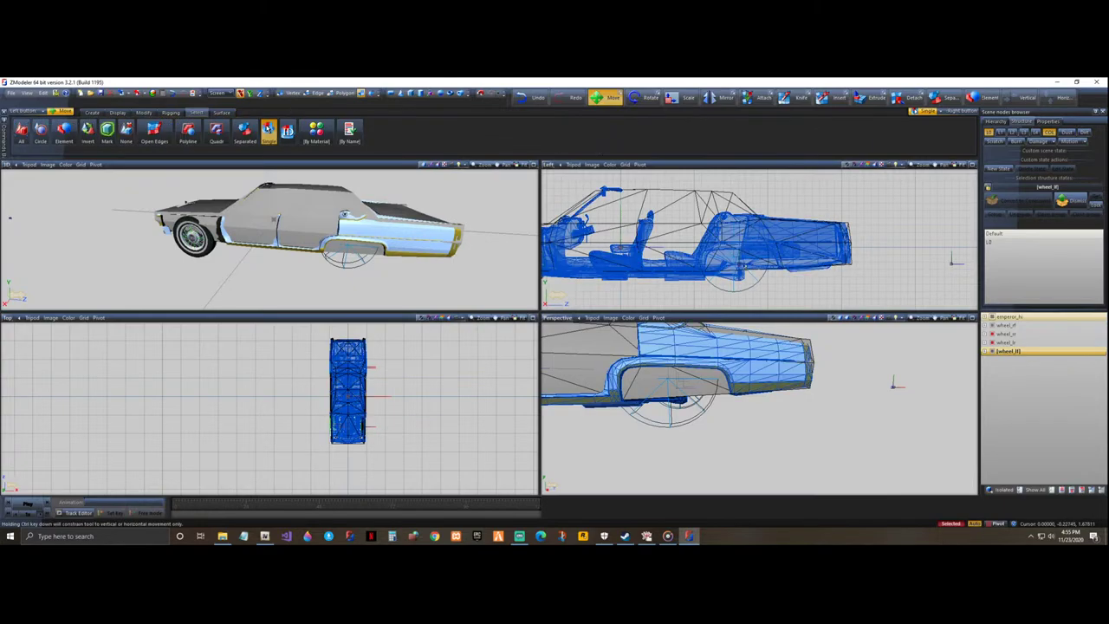
pyautogui.click(734, 289)
pyautogui.scroll(3, 734, 289)
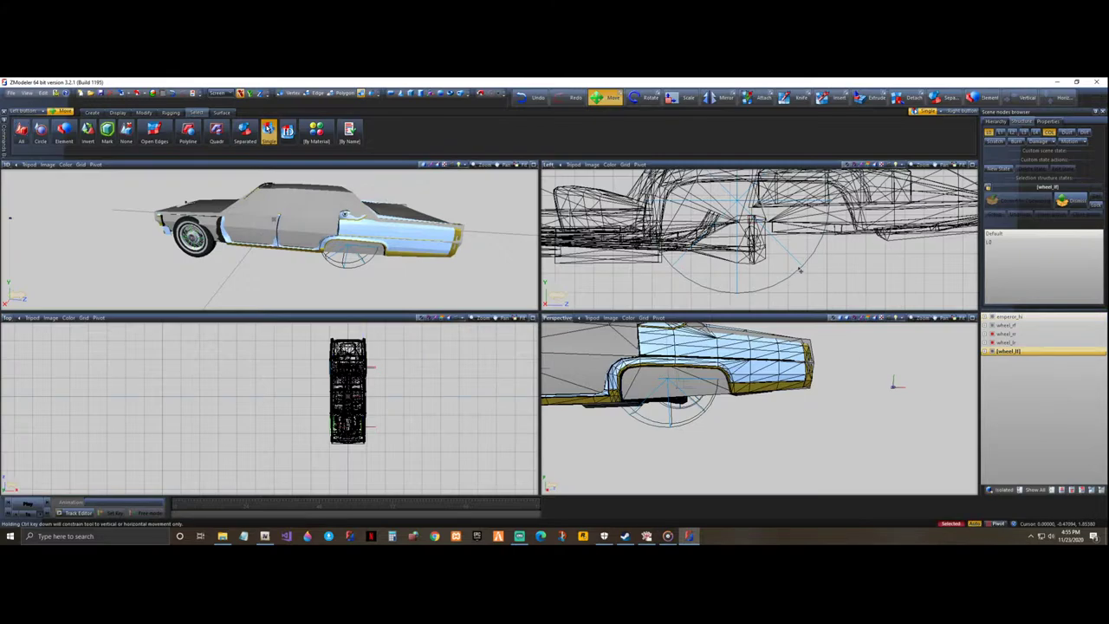
pyautogui.scroll(-5, 801, 262)
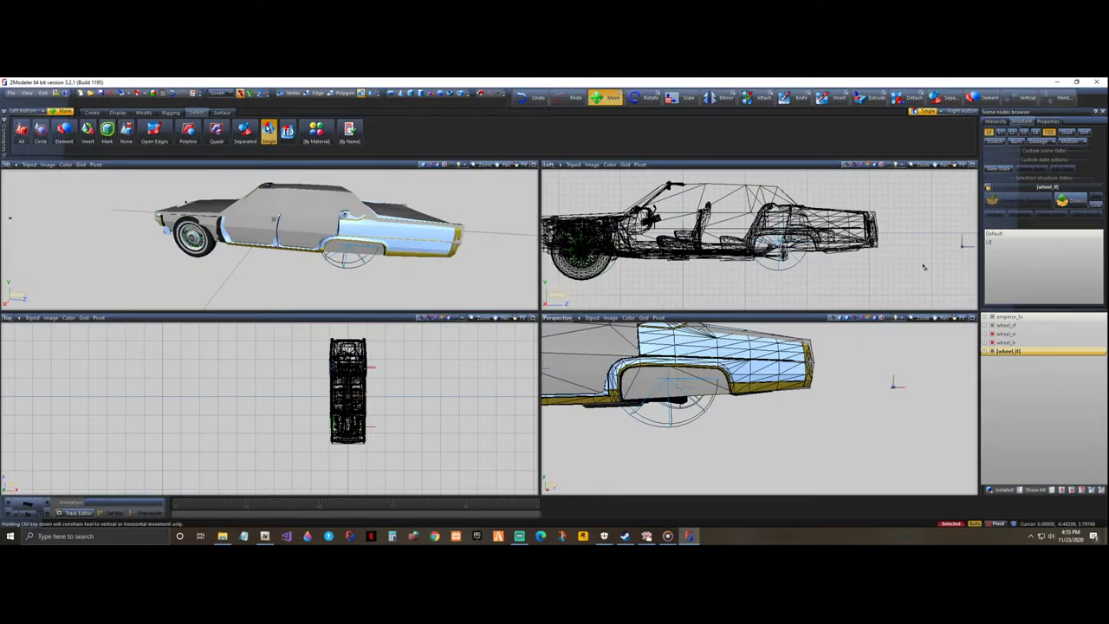
# - With emperor_hi temporarily hidden, move the selected rear wheels rearward by about 0.04 in the left view
pyautogui.click(992, 317)
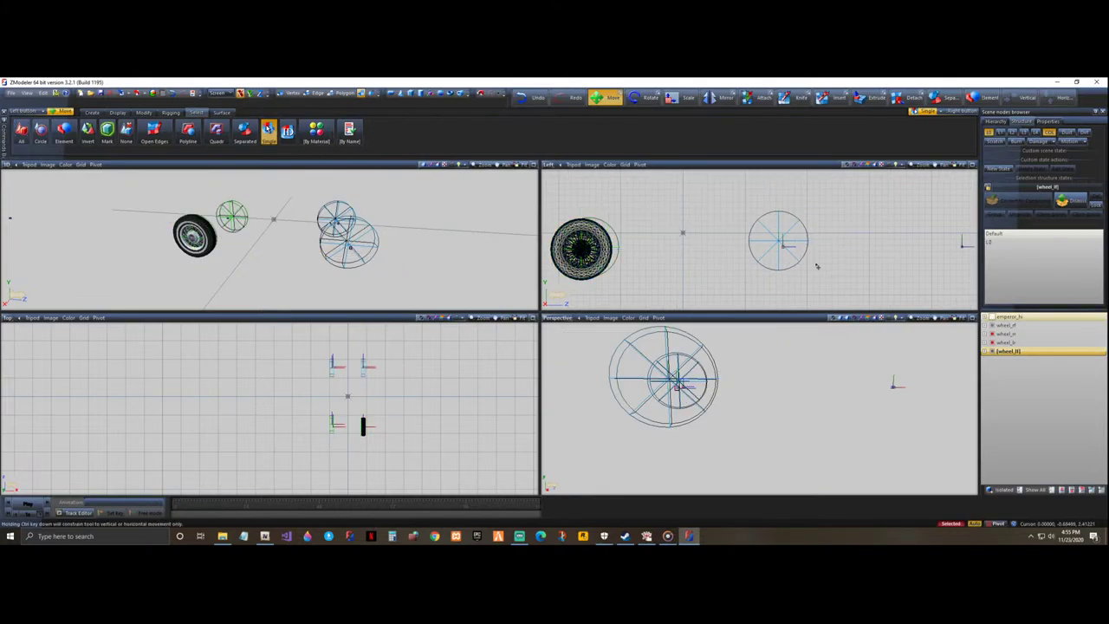
pyautogui.moveTo(781, 244); pyautogui.dragTo(784, 246)
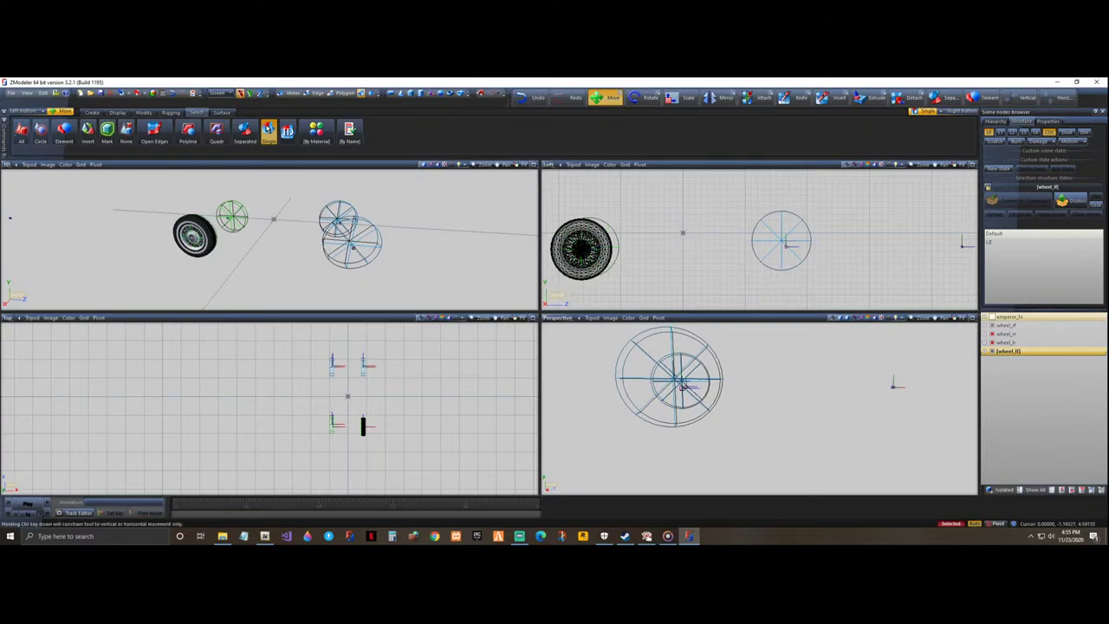
pyautogui.click(991, 317)
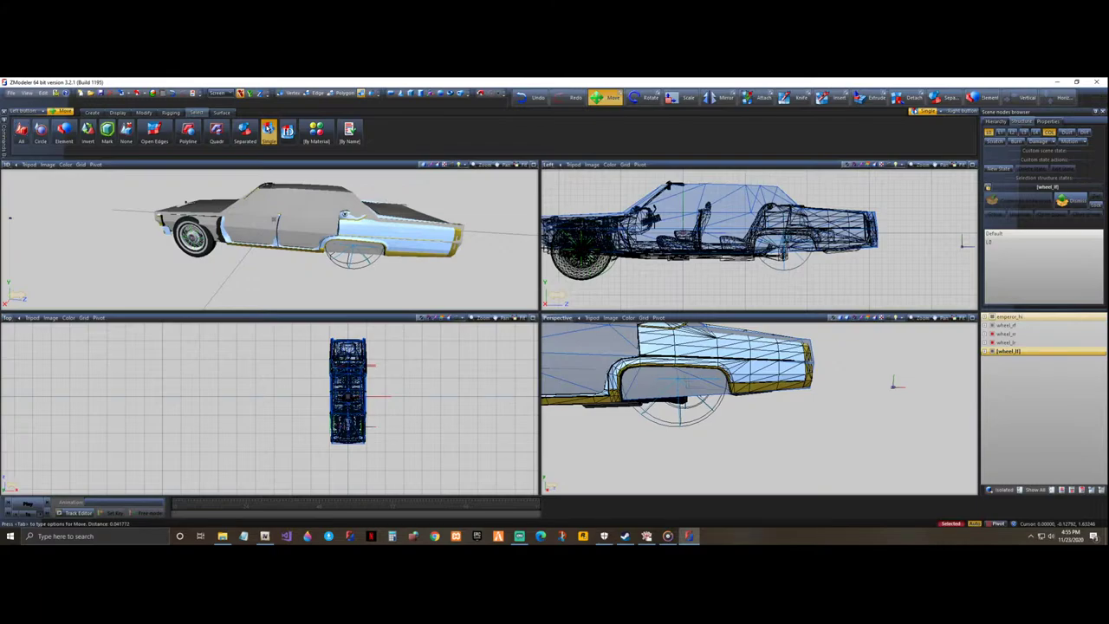
# - Examine how the rear wheel sits in its arch in an enlarged 3D view, then restore the four-view layout
pyautogui.moveTo(357, 229); pyautogui.dragTo(389, 197, button='middle')
pyautogui.scroll(2, 389, 197)
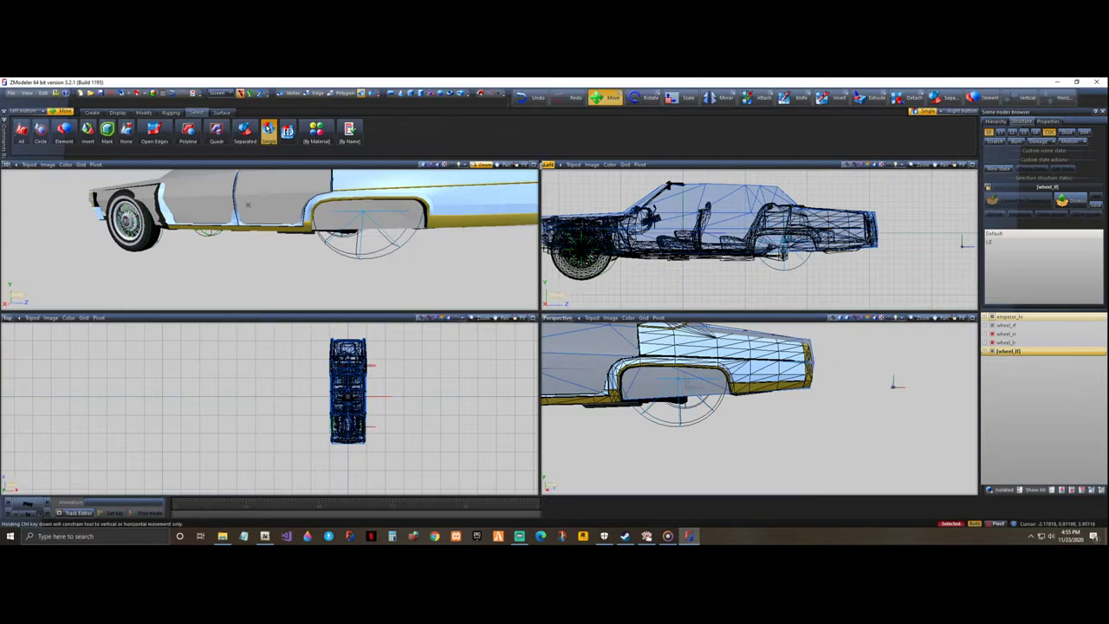
pyautogui.click(532, 165)
pyautogui.moveTo(664, 230); pyautogui.dragTo(582, 180, button='middle')
pyautogui.scroll(-3, 570, 266)
pyautogui.moveTo(76, 298); pyautogui.dragTo(65, 278, button='middle')
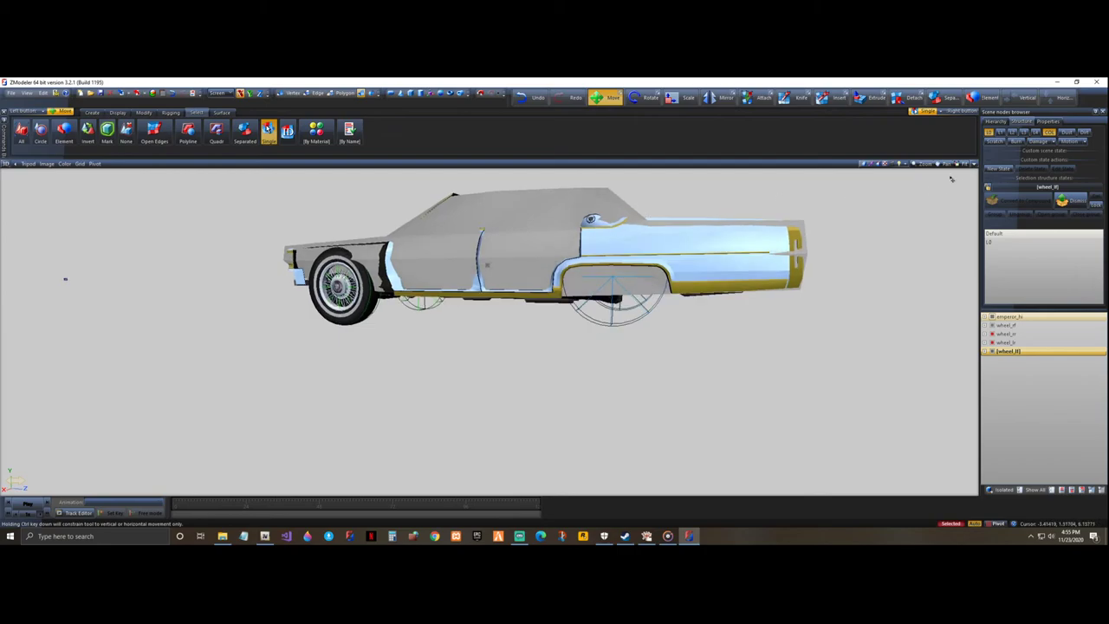
pyautogui.click(972, 163)
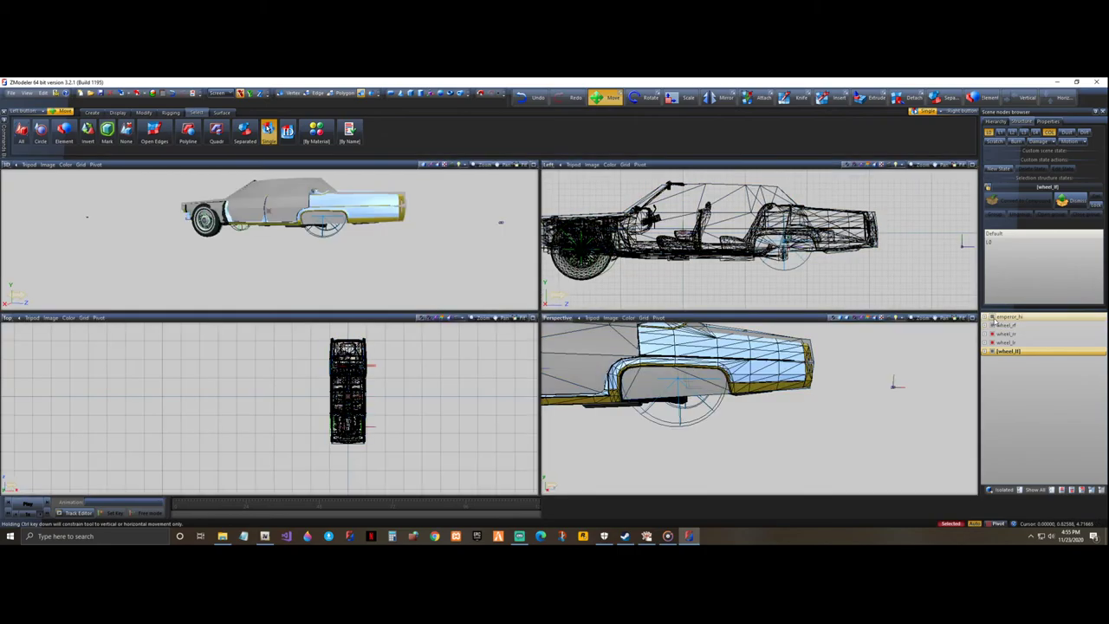
# - Hide the chassis [COL] mesh and examine the wheels' fit beneath the open body in an enlarged 3D view
pyautogui.click(984, 317)
pyautogui.scroll(-5, 1039, 407)
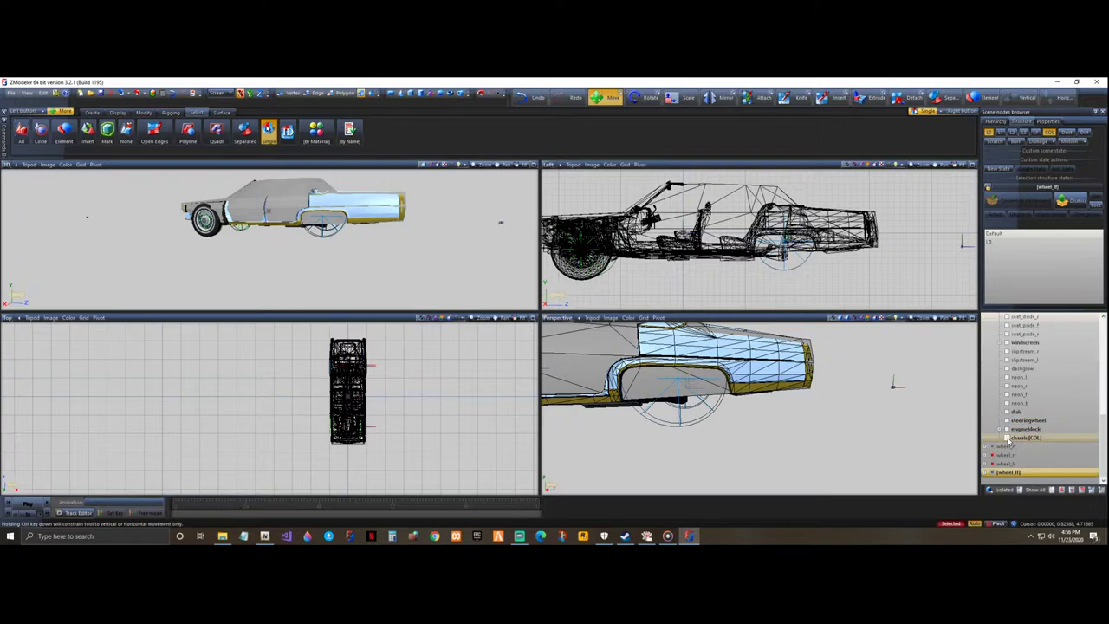
pyautogui.click(1010, 438)
pyautogui.moveTo(393, 216); pyautogui.dragTo(439, 144, button='middle')
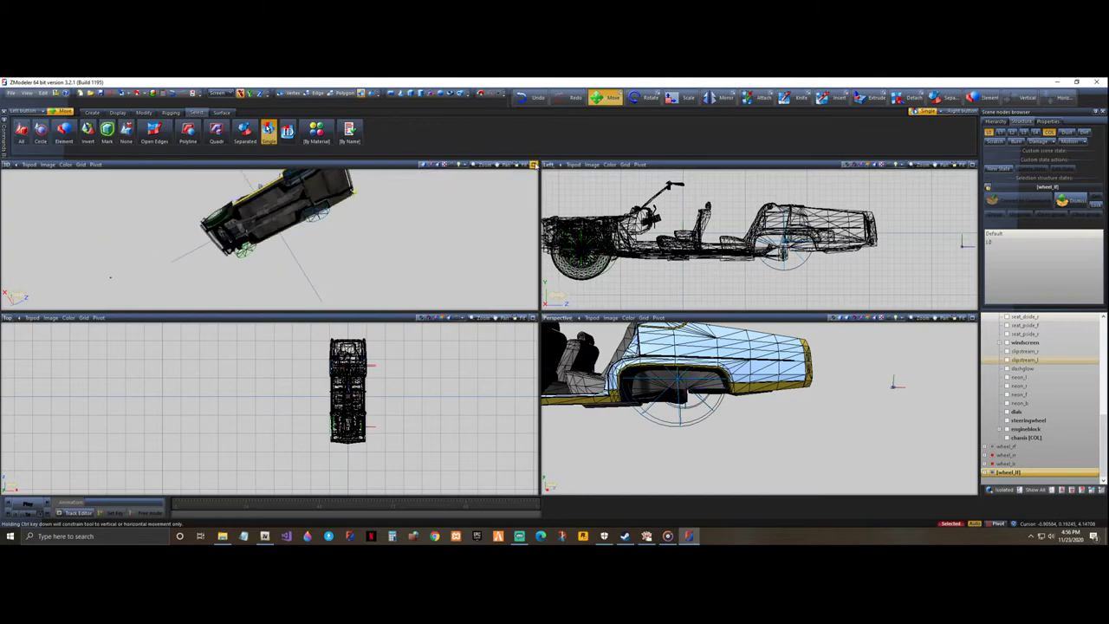
pyautogui.click(534, 163)
pyautogui.moveTo(572, 307); pyautogui.dragTo(618, 378, button='middle')
pyautogui.scroll(3, 498, 259)
pyautogui.moveTo(497, 259); pyautogui.dragTo(590, 225, button='middle')
pyautogui.moveTo(323, 338); pyautogui.dragTo(583, 234, button='middle')
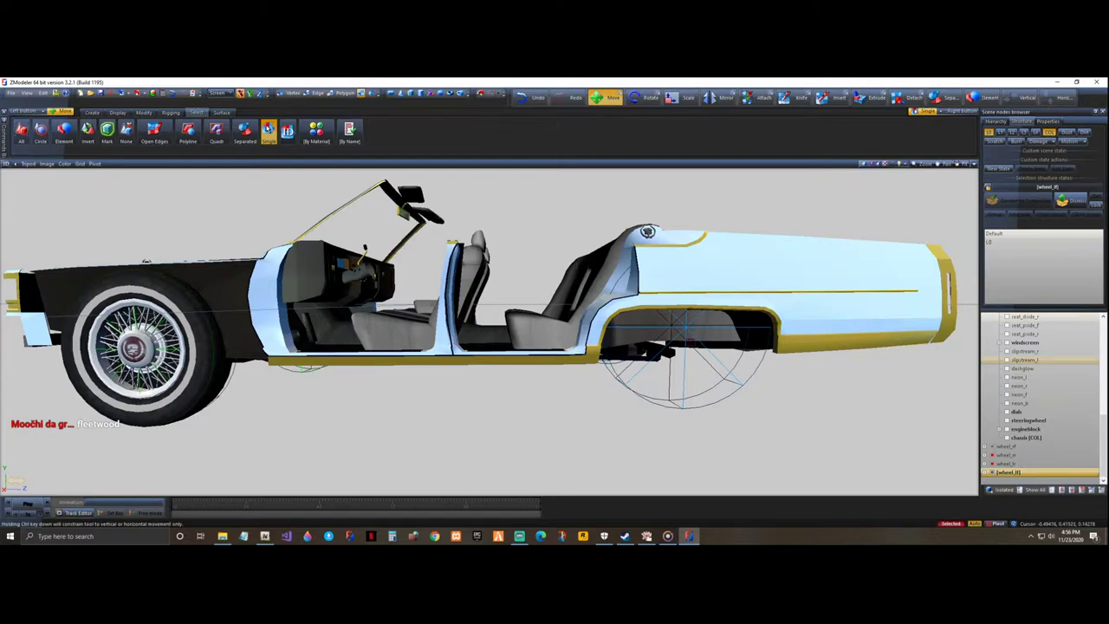
pyautogui.scroll(-3, 497, 275)
pyautogui.moveTo(525, 281); pyautogui.dragTo(533, 282, button='middle')
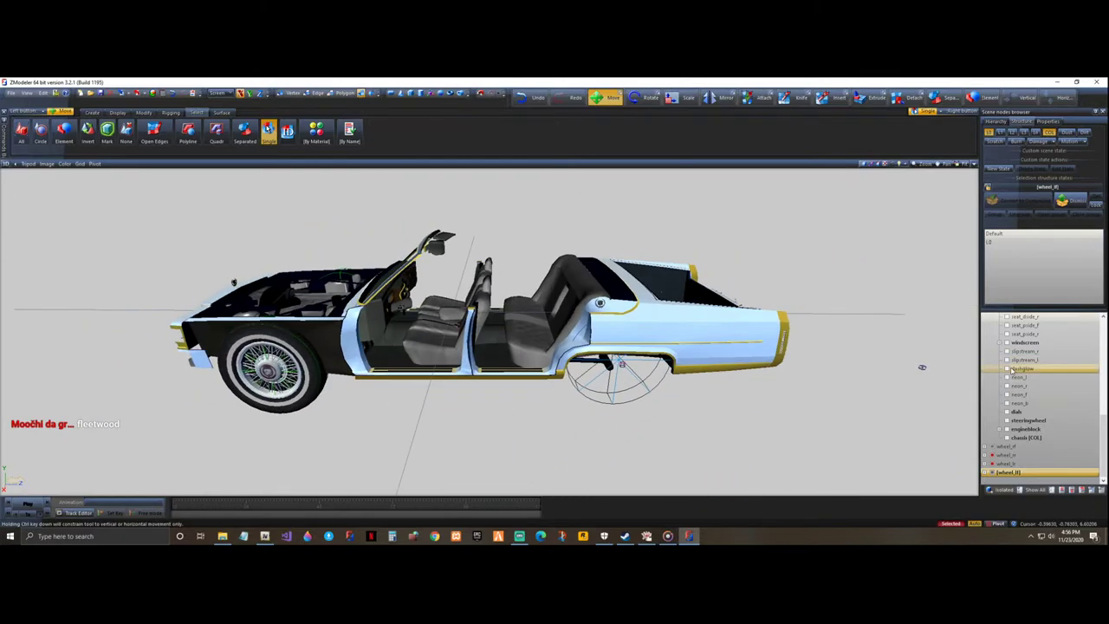
# - Show all scene nodes again and restore the four-view layout
pyautogui.scroll(10, 1065, 385)
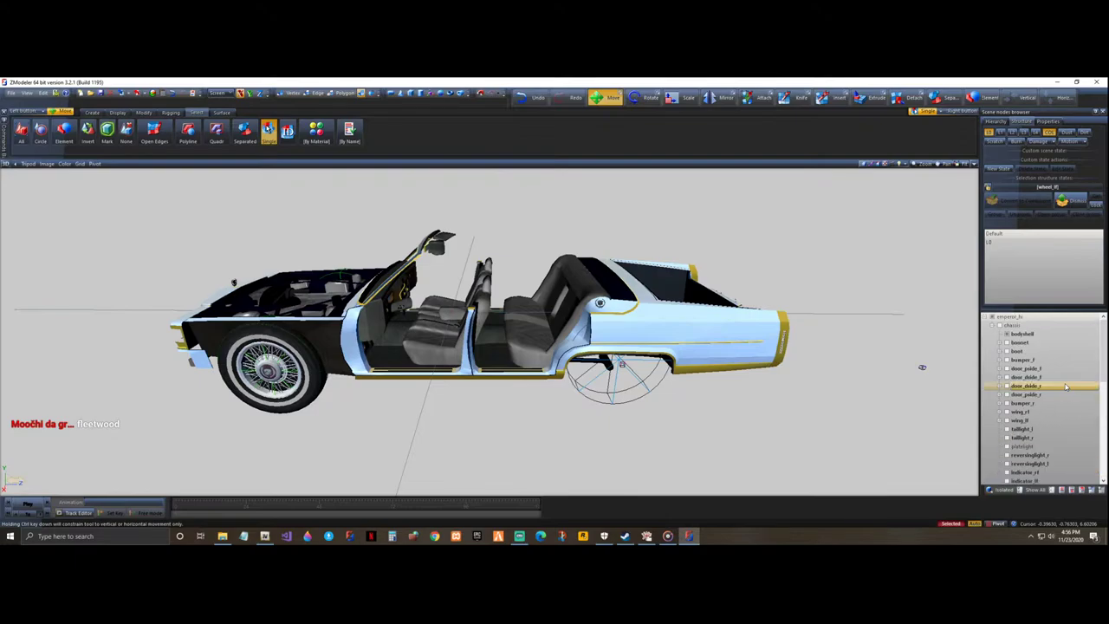
pyautogui.click(991, 316)
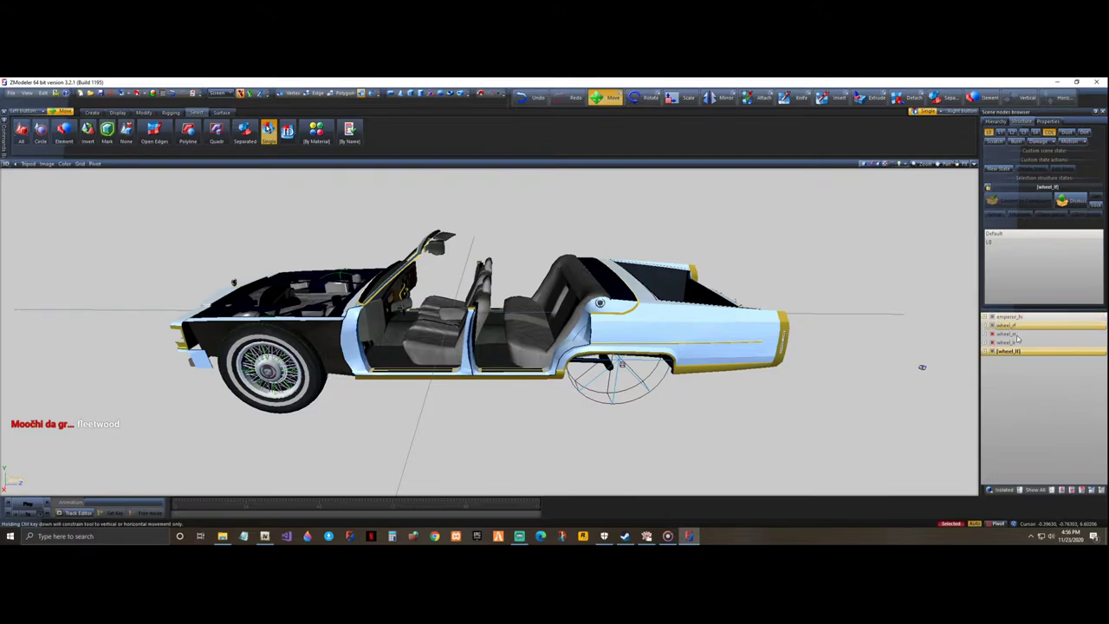
pyautogui.click(1034, 490)
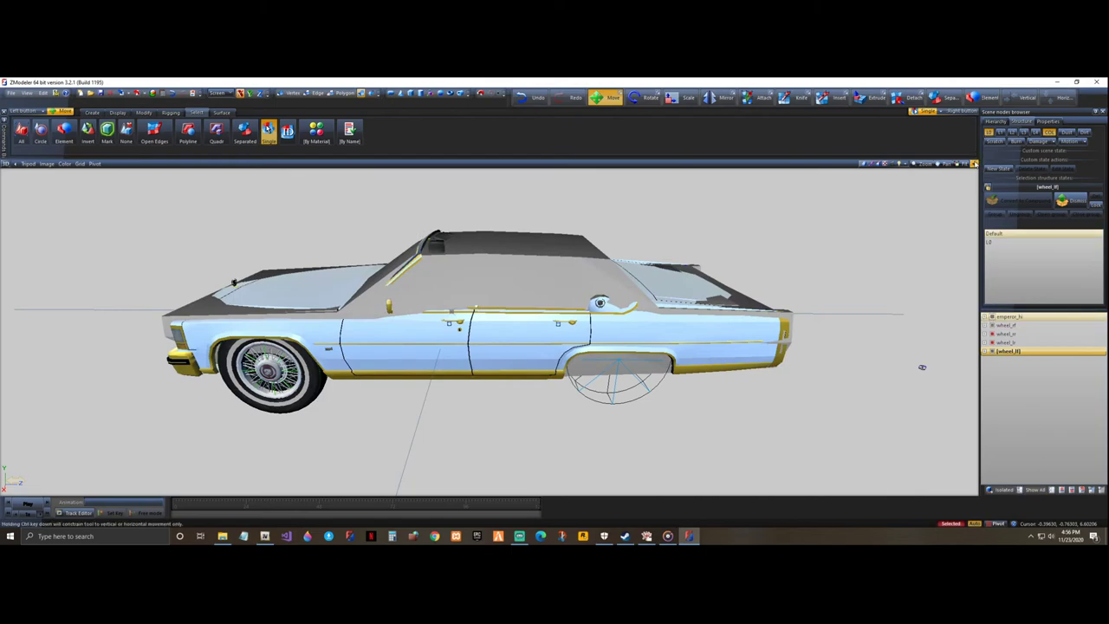
pyautogui.click(974, 163)
# - With emperor_hi temporarily hidden, reset the front left wheel's local axes to its parent using the Offset option
pyautogui.moveTo(887, 222); pyautogui.dragTo(932, 246)
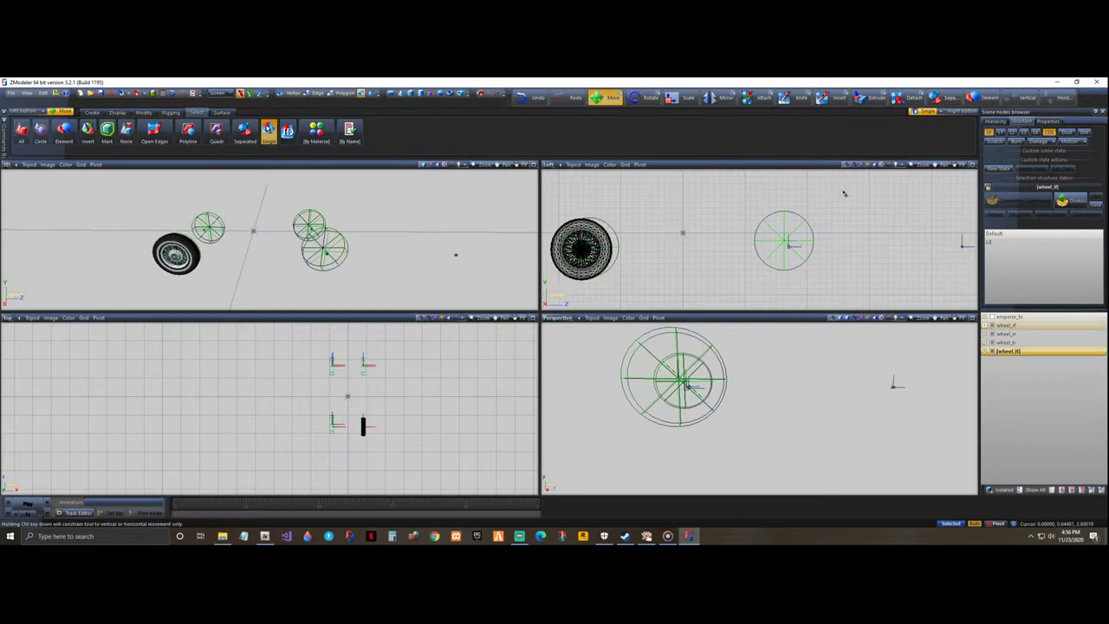
pyautogui.scroll(-2, 900, 233)
pyautogui.rightClick(174, 239)
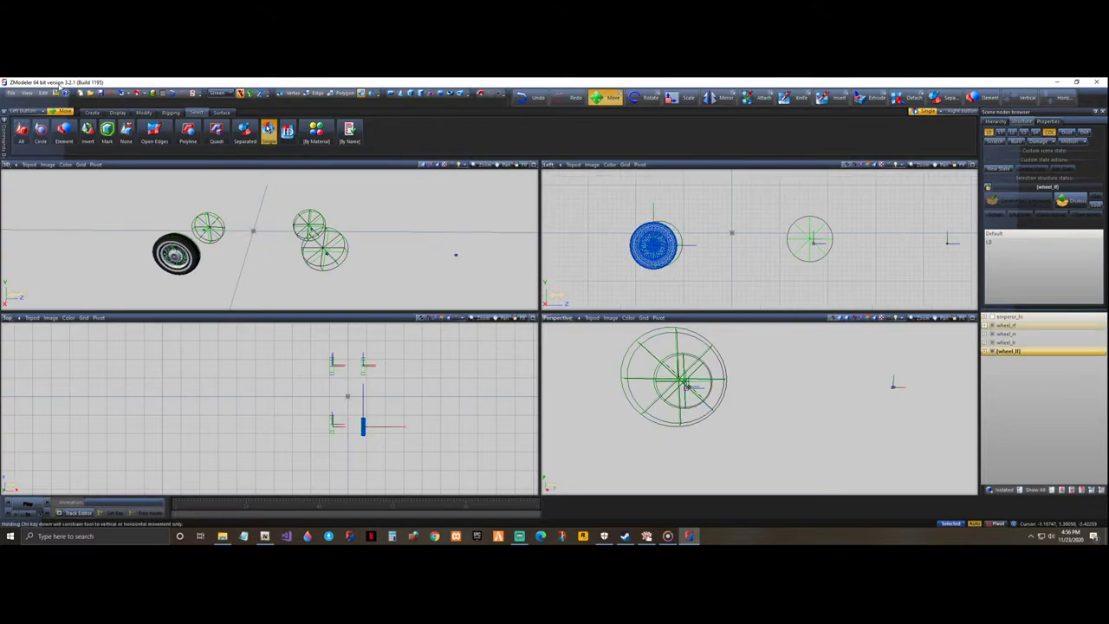
pyautogui.click(143, 112)
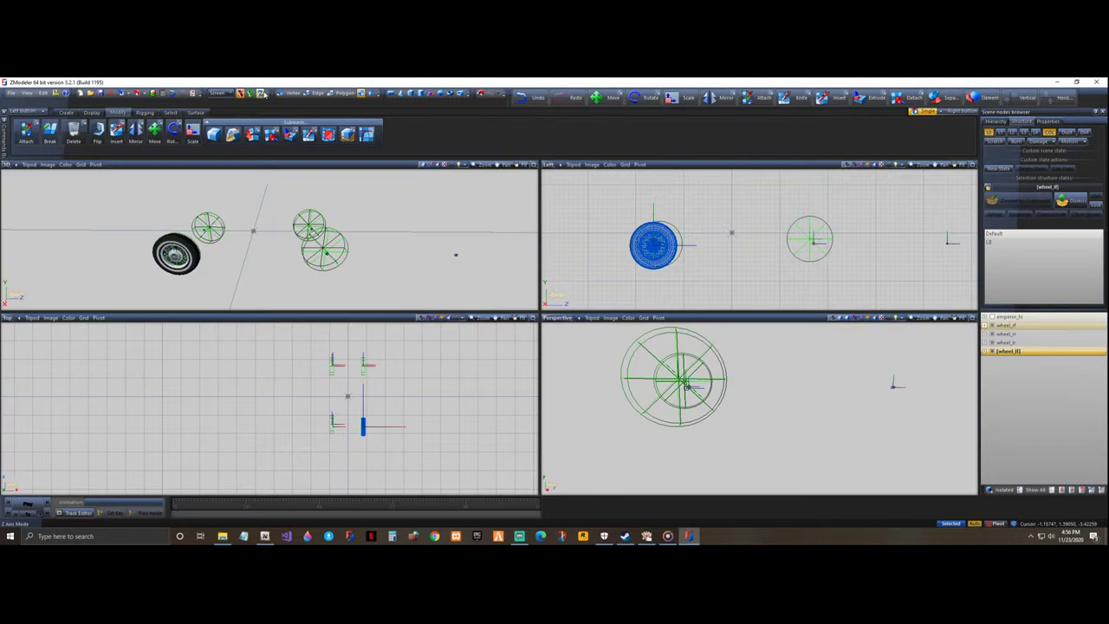
pyautogui.click(171, 112)
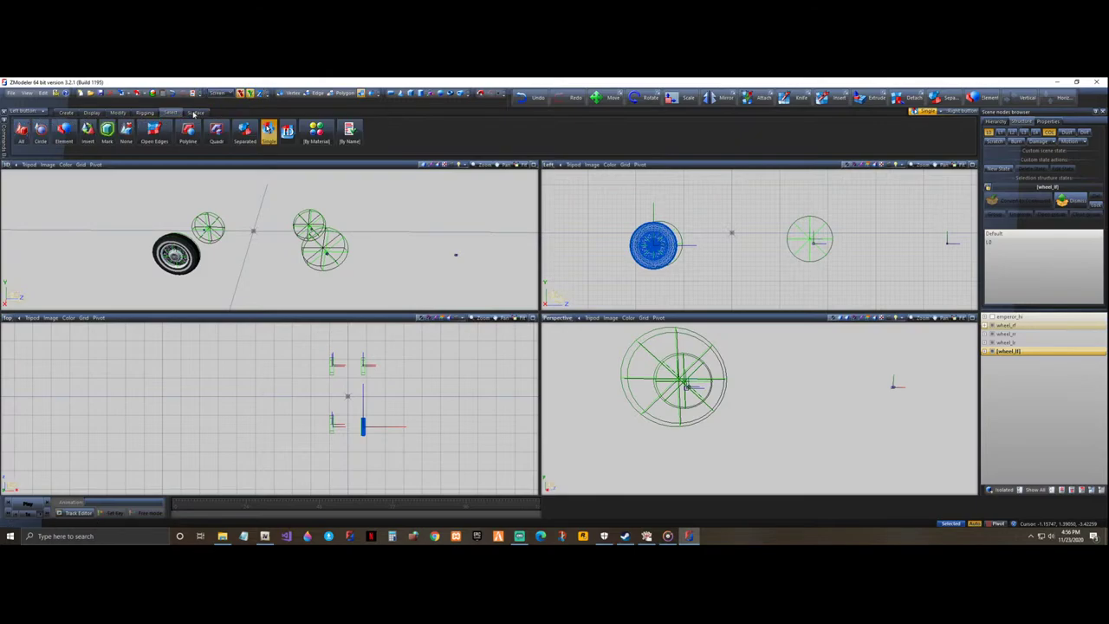
pyautogui.click(95, 113)
pyautogui.click(152, 134)
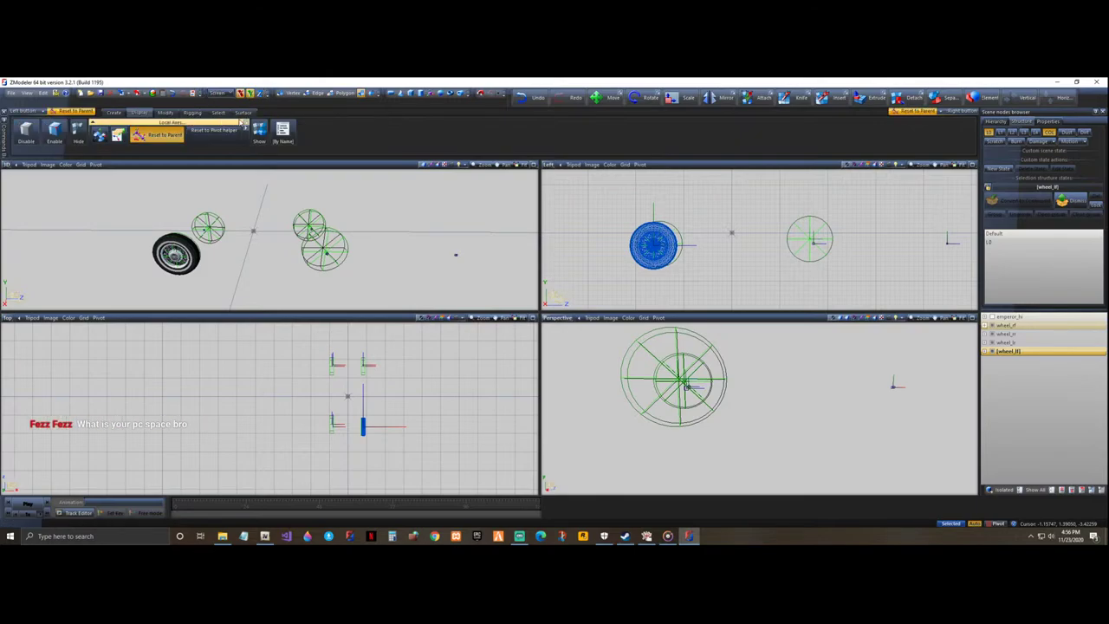
pyautogui.click(245, 123)
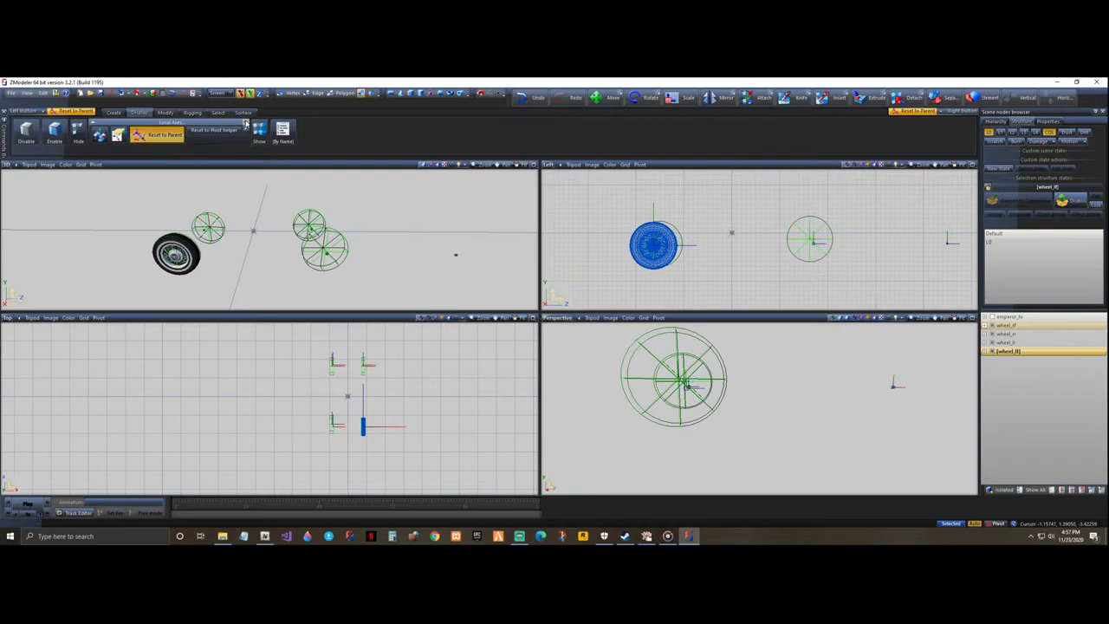
pyautogui.click(246, 126)
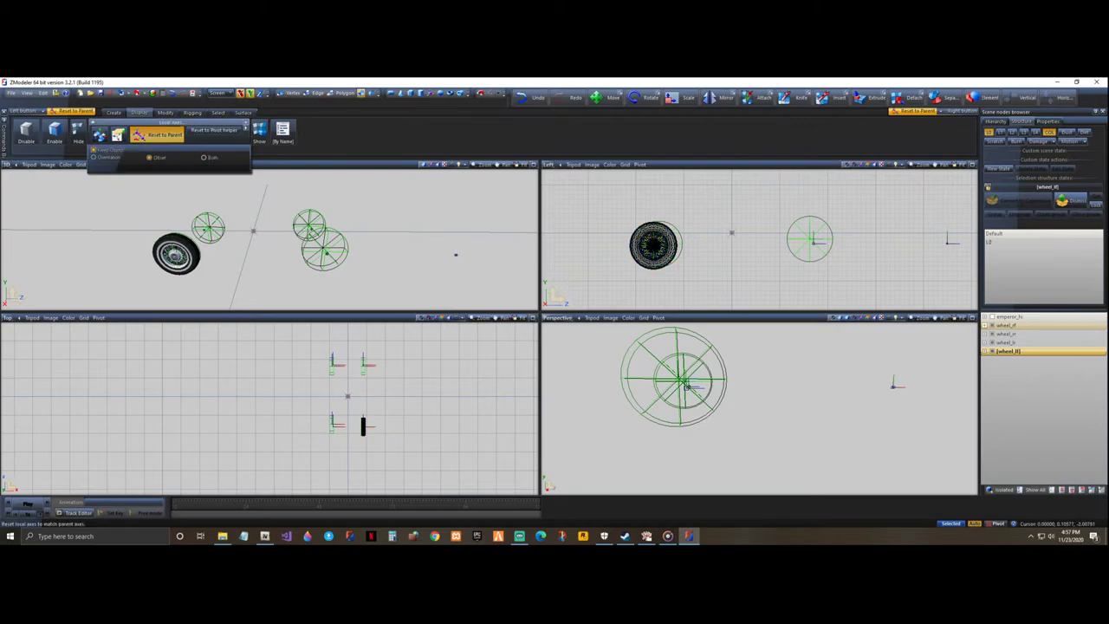
pyautogui.click(663, 233)
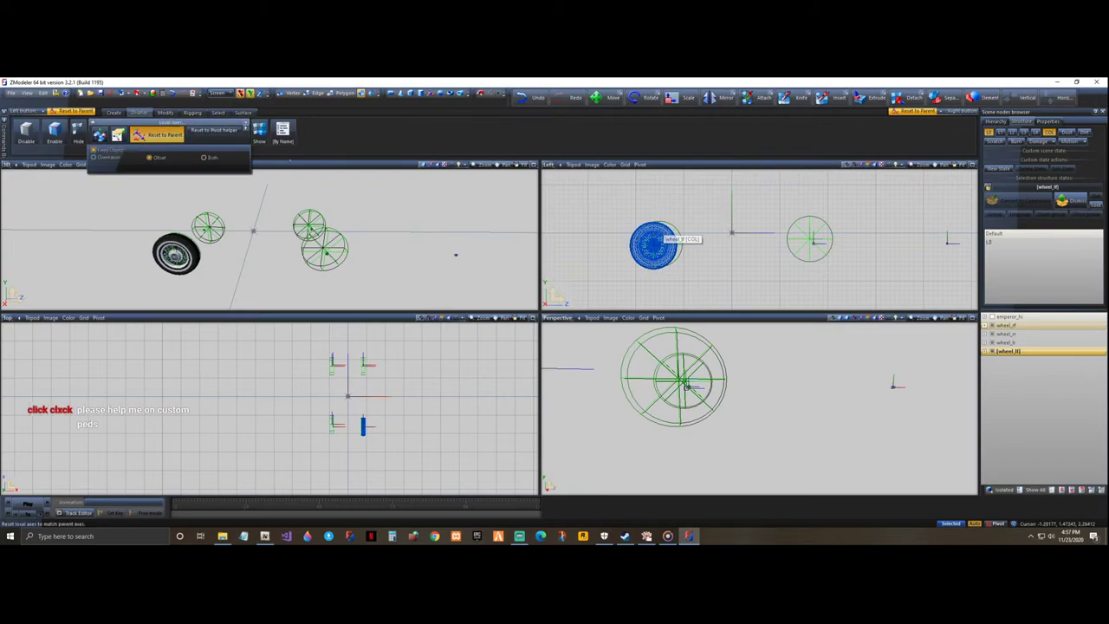
# - Center the front left wheel's local axes to the object, then return to the selection tools
pyautogui.click(99, 134)
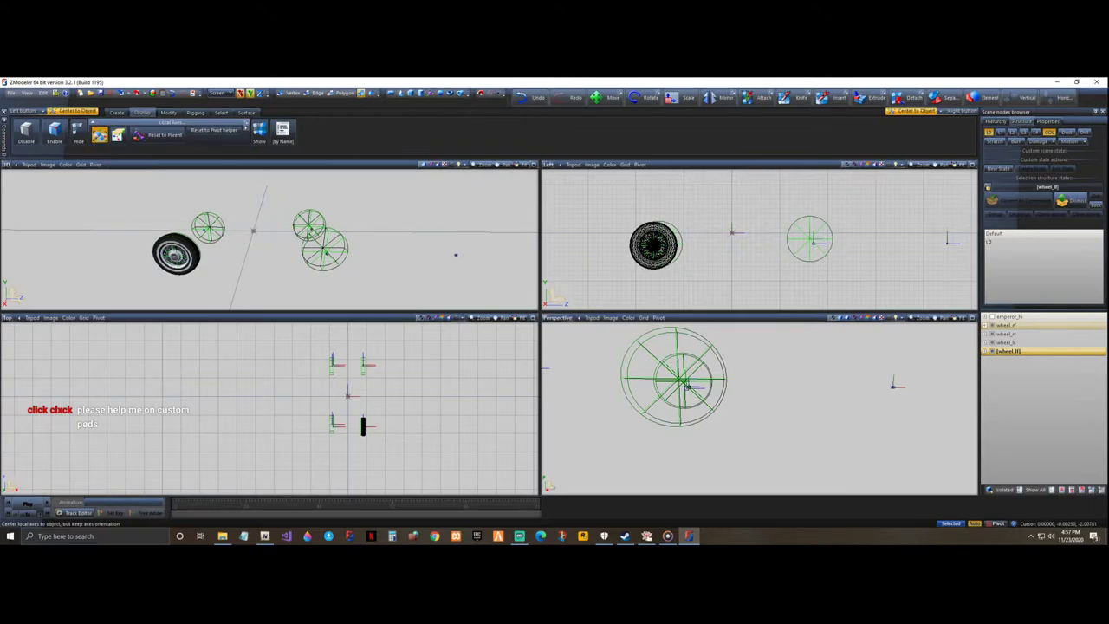
pyautogui.click(675, 240)
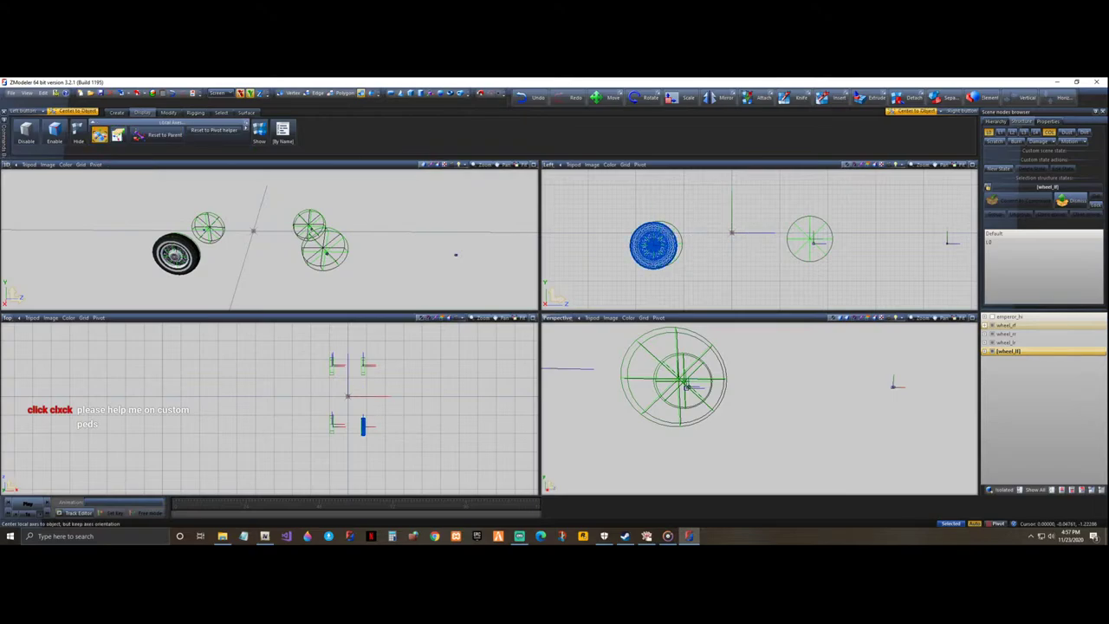
pyautogui.click(666, 241)
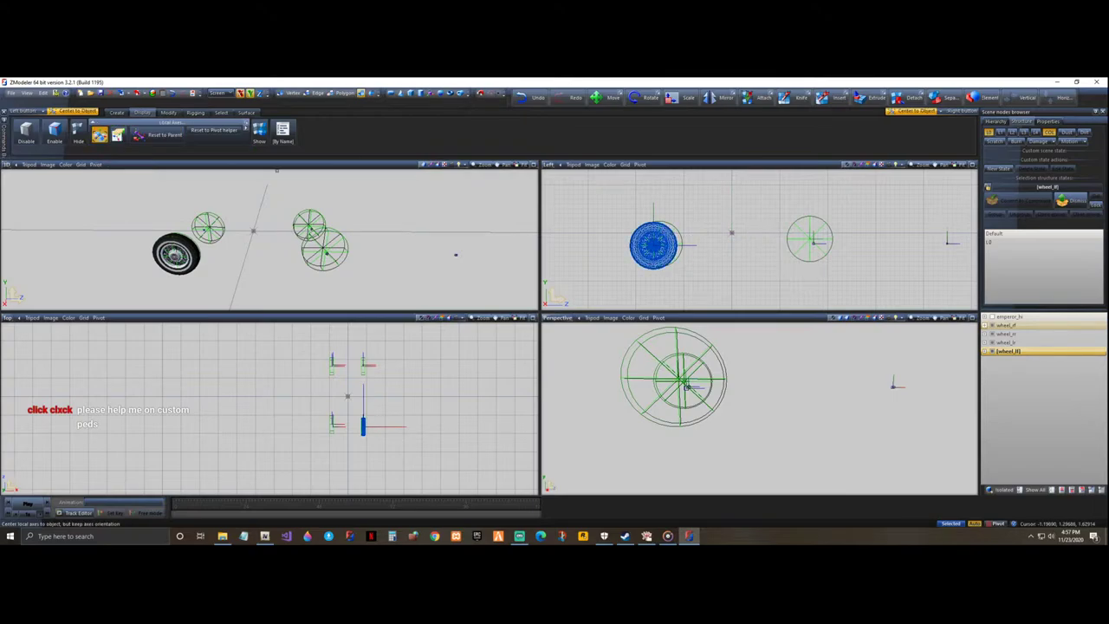
pyautogui.click(101, 136)
pyautogui.click(170, 113)
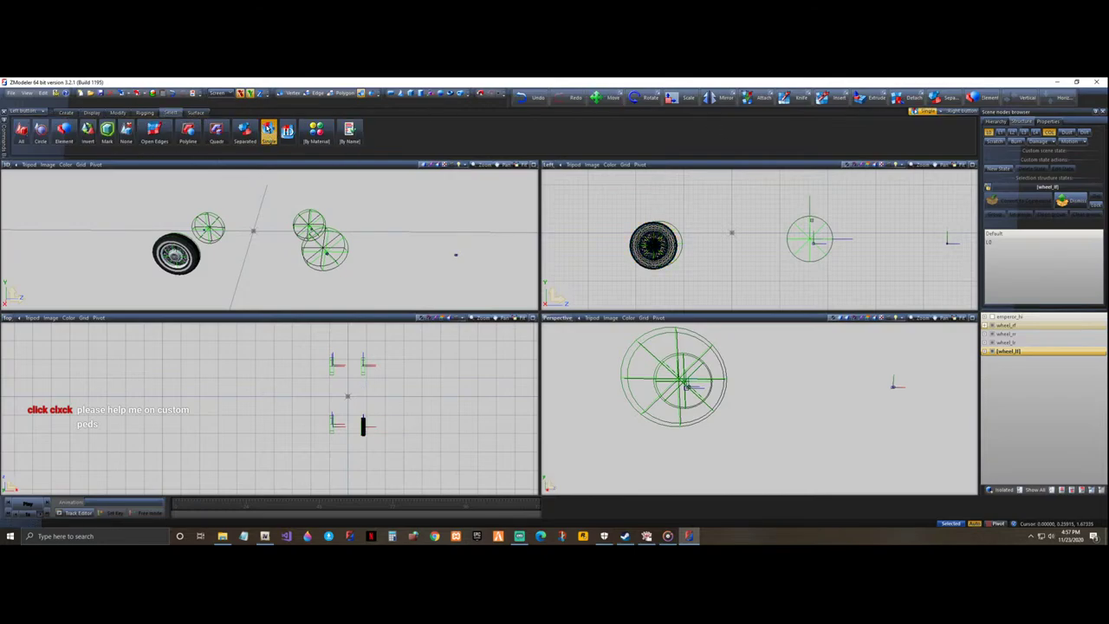
# - Show emperor_hi and move all four wheel nodes into the chassis hierarchy, between engineblock and chassis [COL]
pyautogui.click(992, 318)
pyautogui.click(985, 317)
pyautogui.scroll(-15, 1030, 376)
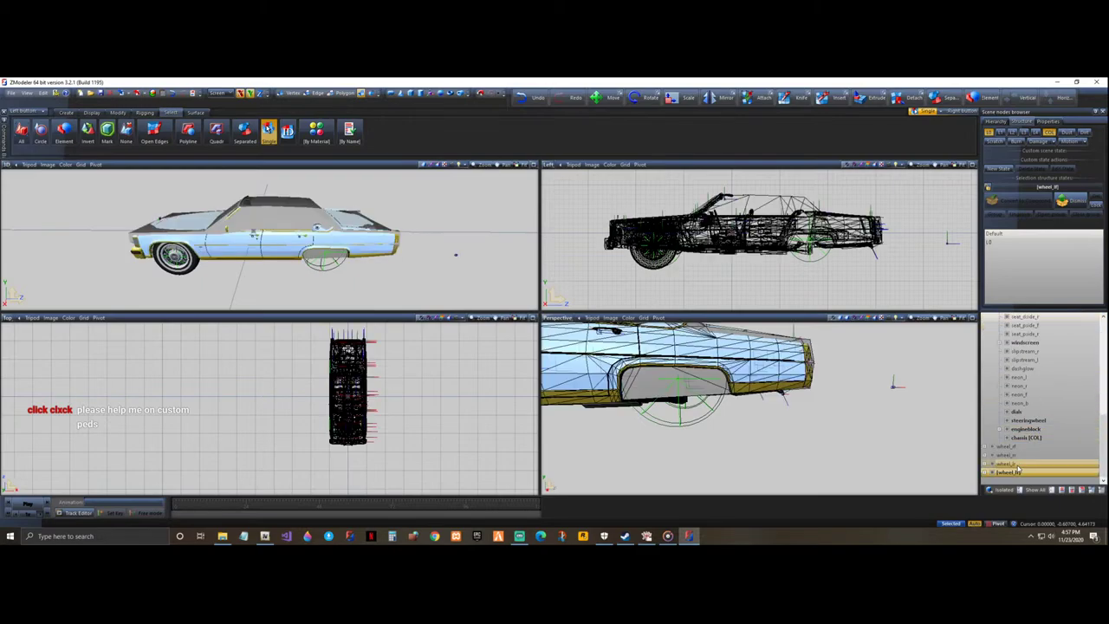
pyautogui.keyDown('ctrl'); pyautogui.click(1024, 465); pyautogui.keyUp('ctrl')
pyautogui.keyDown('ctrl'); pyautogui.click(1025, 457); pyautogui.keyUp('ctrl')
pyautogui.keyDown('ctrl'); pyautogui.click(1027, 448); pyautogui.keyUp('ctrl')
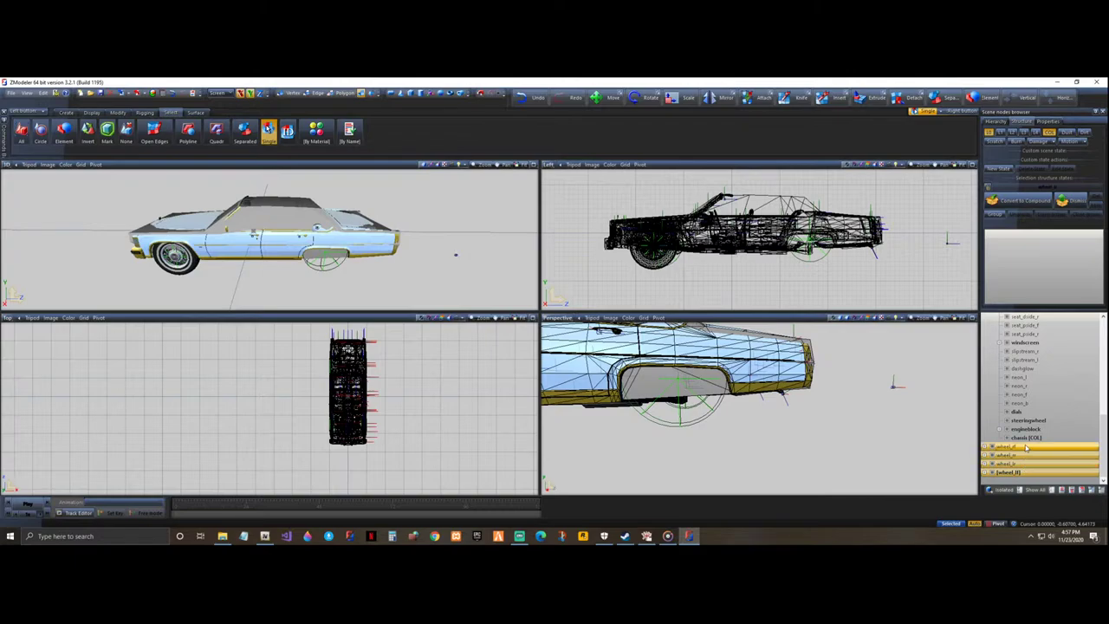
pyautogui.moveTo(1027, 450); pyautogui.dragTo(1043, 438)
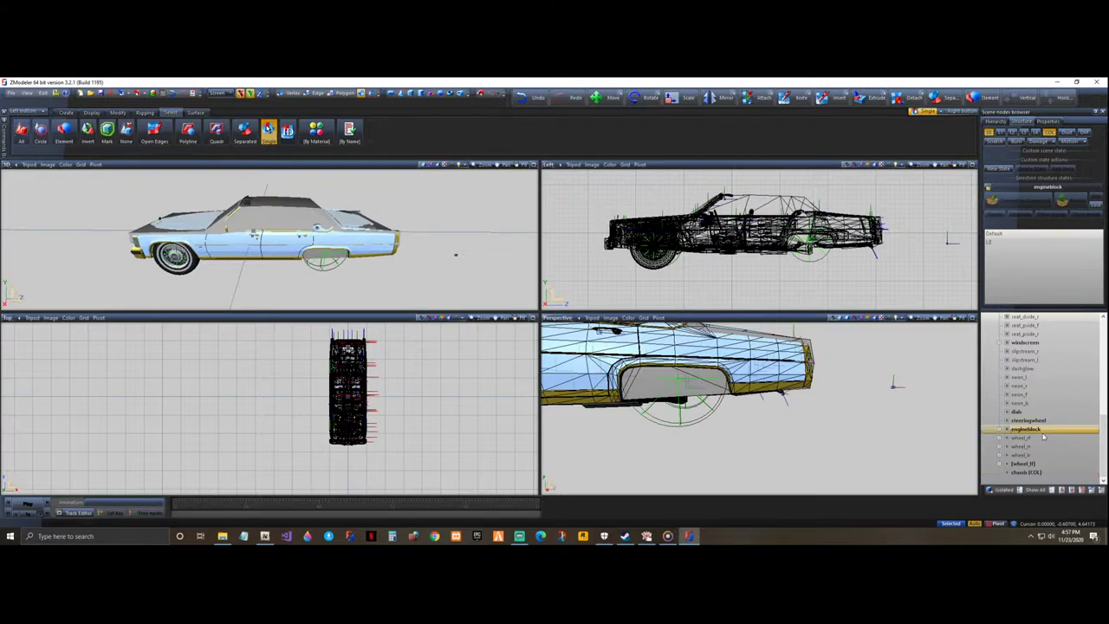
pyautogui.moveTo(1104, 450); pyautogui.dragTo(1107, 350)
pyautogui.click(984, 318)
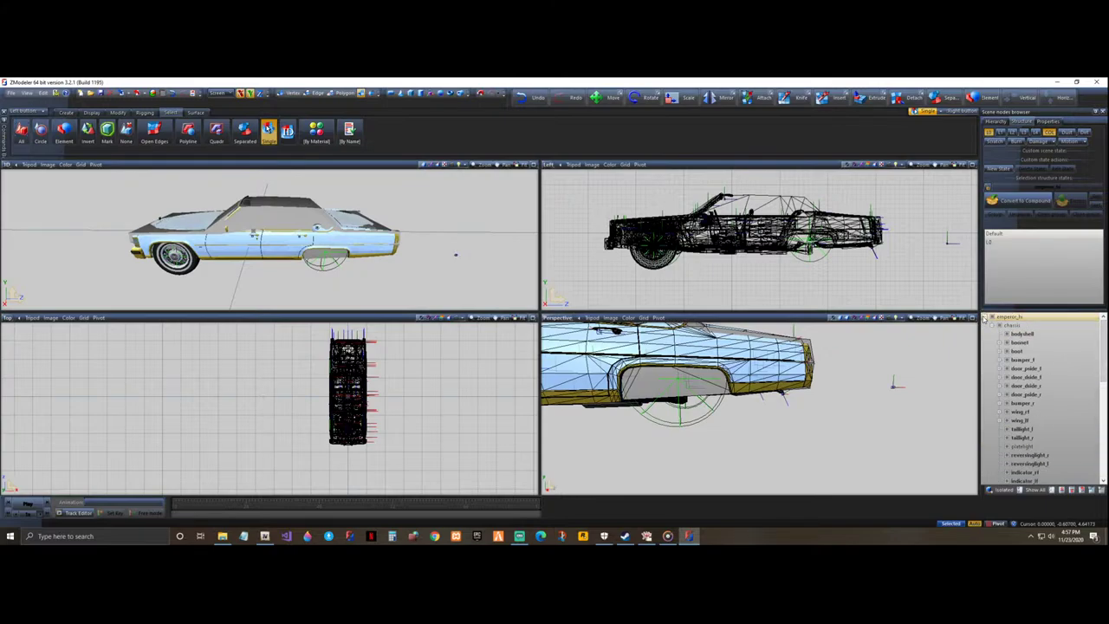
# - Turn off the COL level and view the whole car without its collision meshes
pyautogui.moveTo(414, 263)
pyautogui.mouseDown(button='middle')
pyautogui.moveTo(456, 261)
pyautogui.moveTo(414, 258)
pyautogui.mouseUp(button='middle')
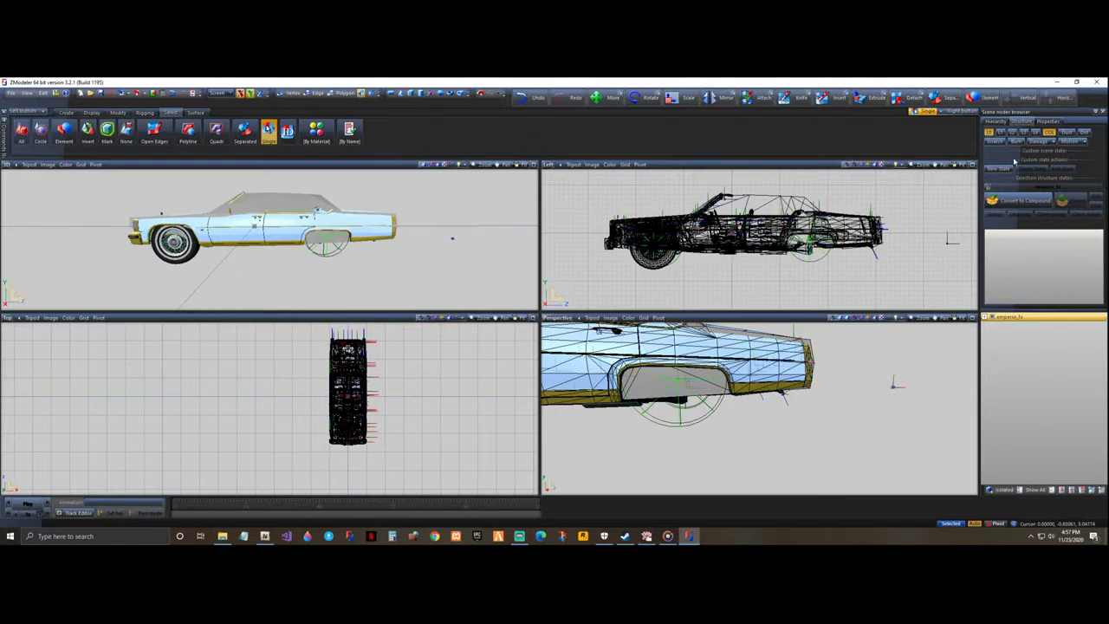
pyautogui.click(1052, 134)
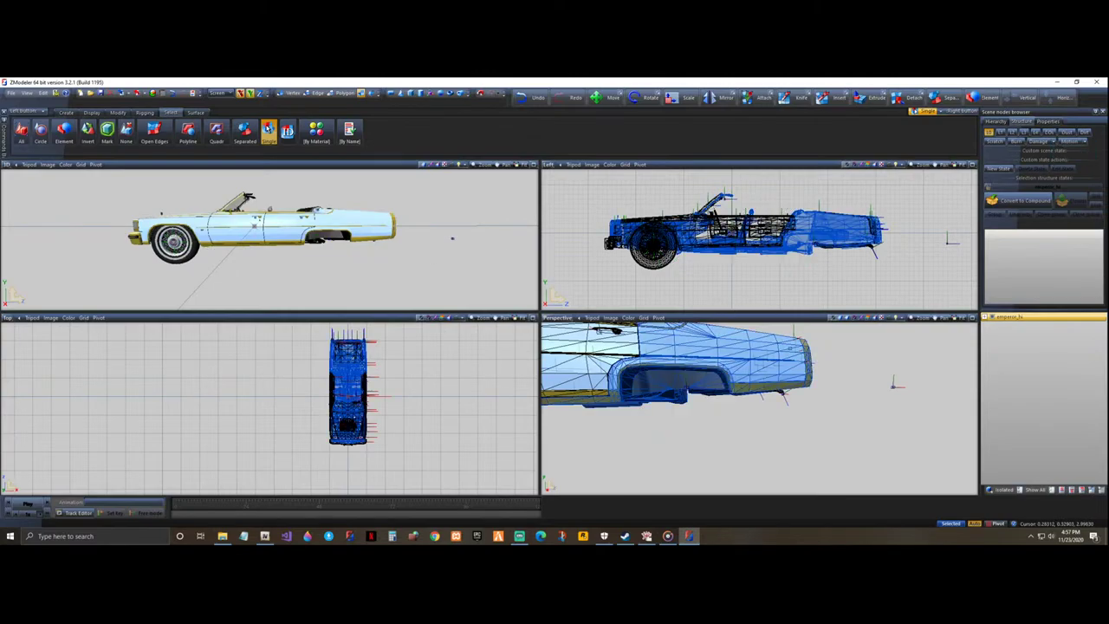
pyautogui.scroll(-5, 856, 442)
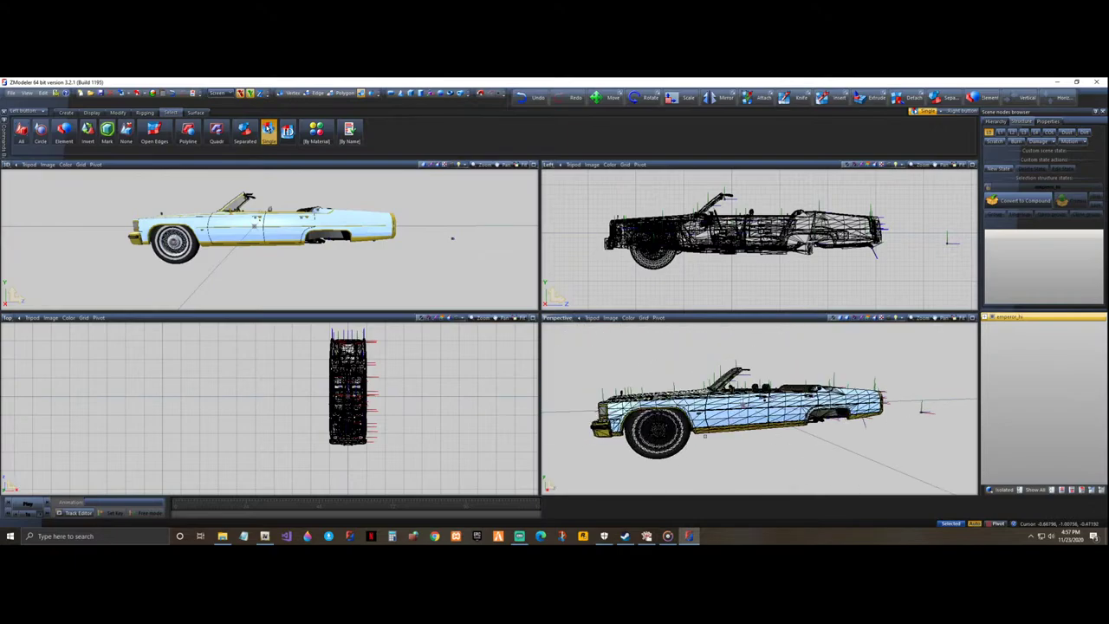
pyautogui.click(139, 95)
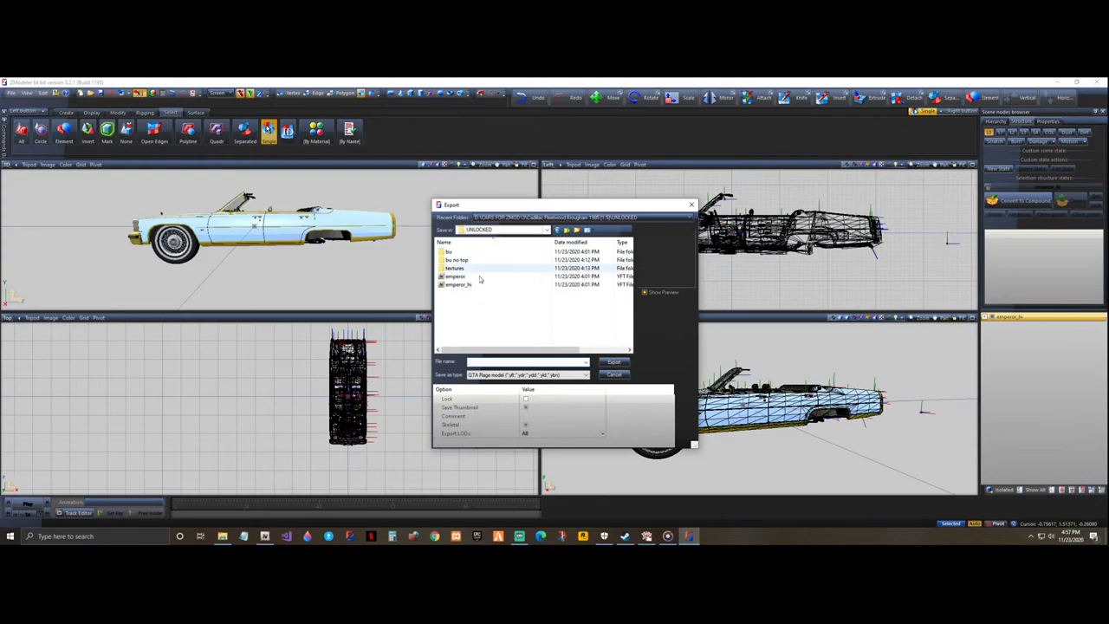
pyautogui.click(479, 286)
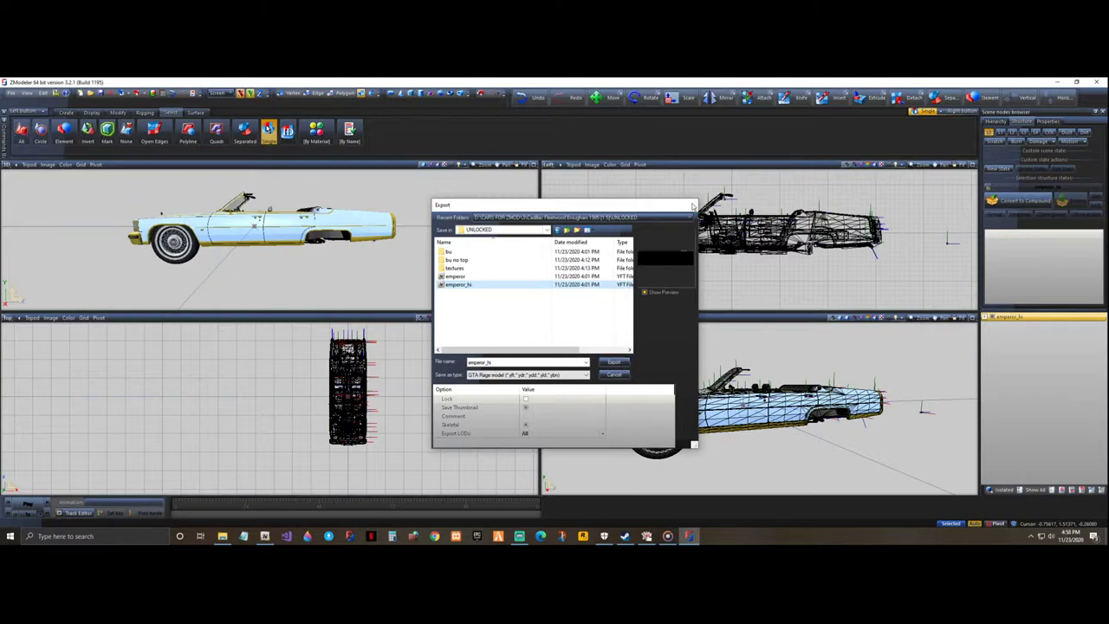
pyautogui.click(692, 205)
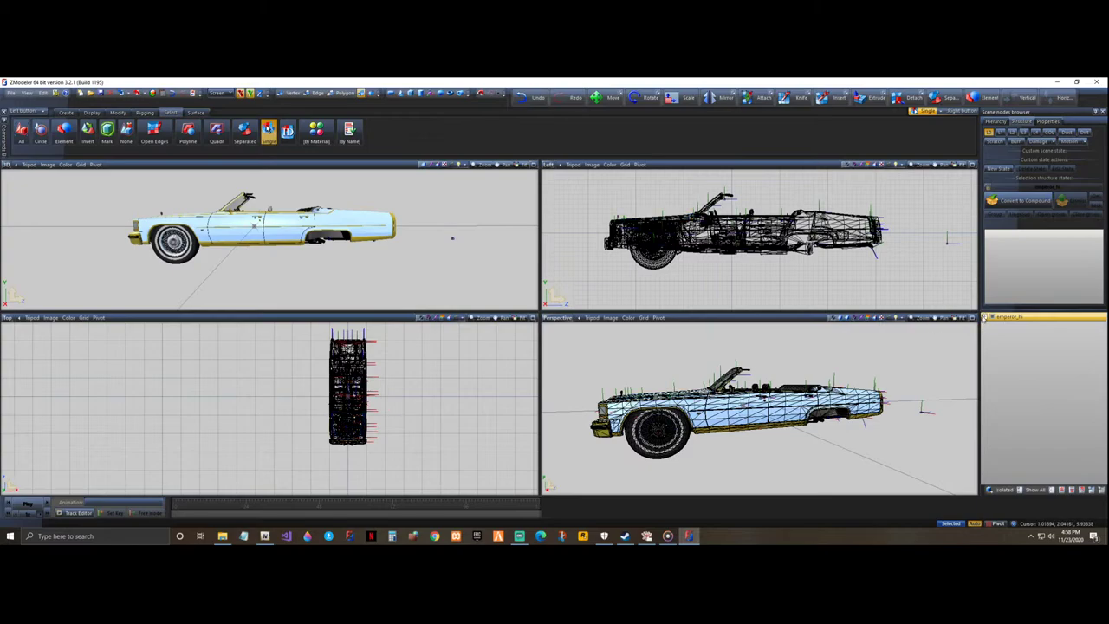
# - Turn the COL level on and unlink the chassis node from emperor_hi so it sits at the root of the scene
pyautogui.click(985, 318)
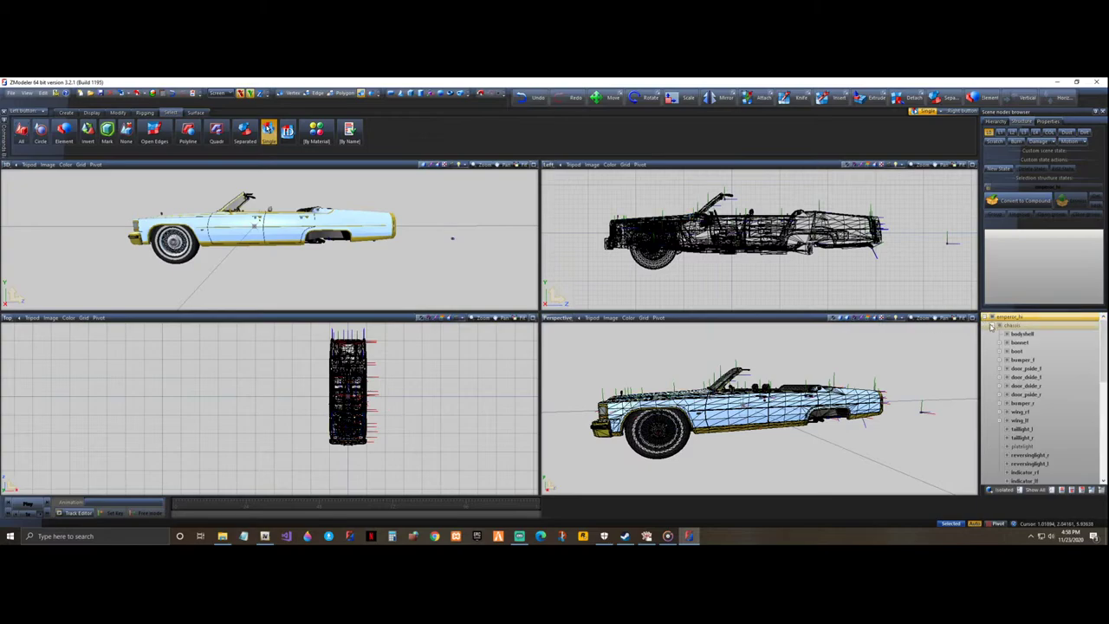
pyautogui.click(991, 326)
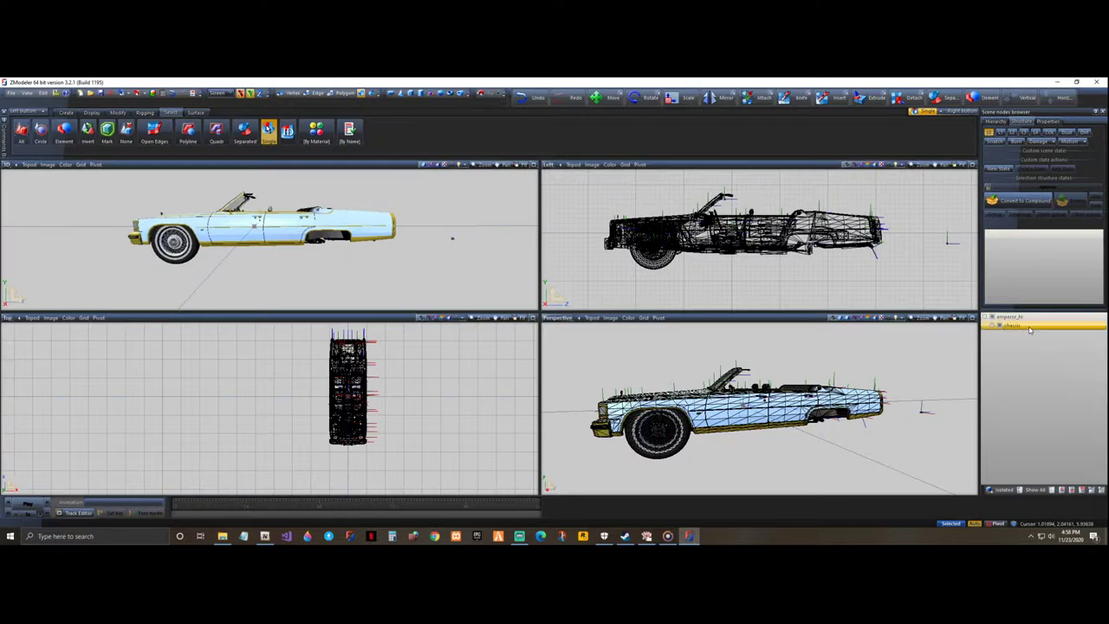
pyautogui.rightClick(1030, 329)
pyautogui.click(954, 323)
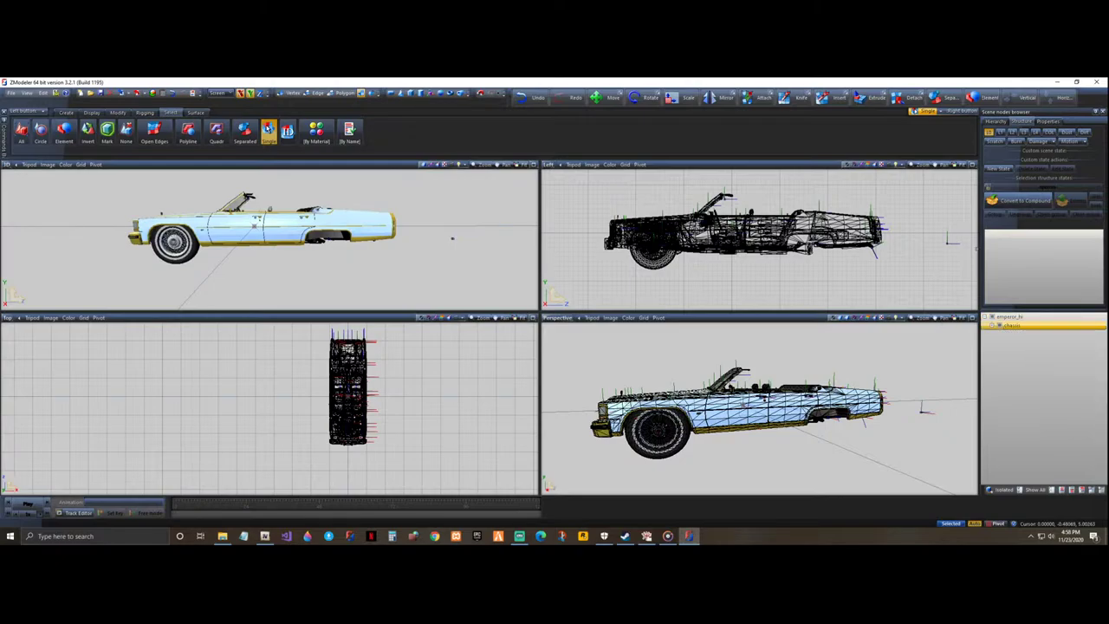
pyautogui.click(1049, 133)
pyautogui.rightClick(1032, 327)
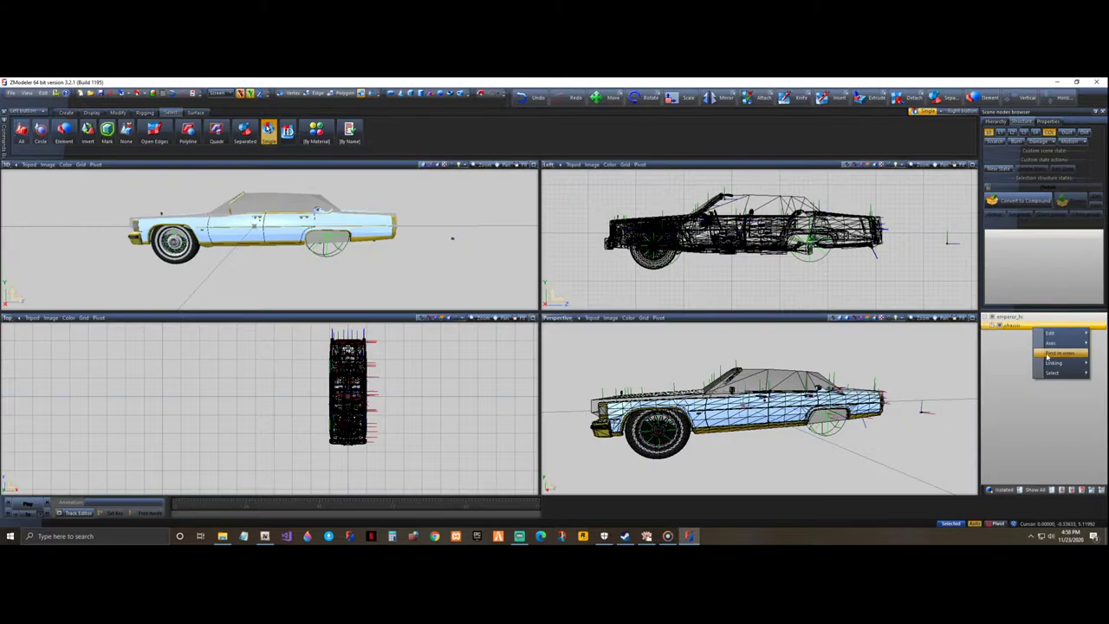
pyautogui.moveTo(1061, 362)
pyautogui.click(1015, 363)
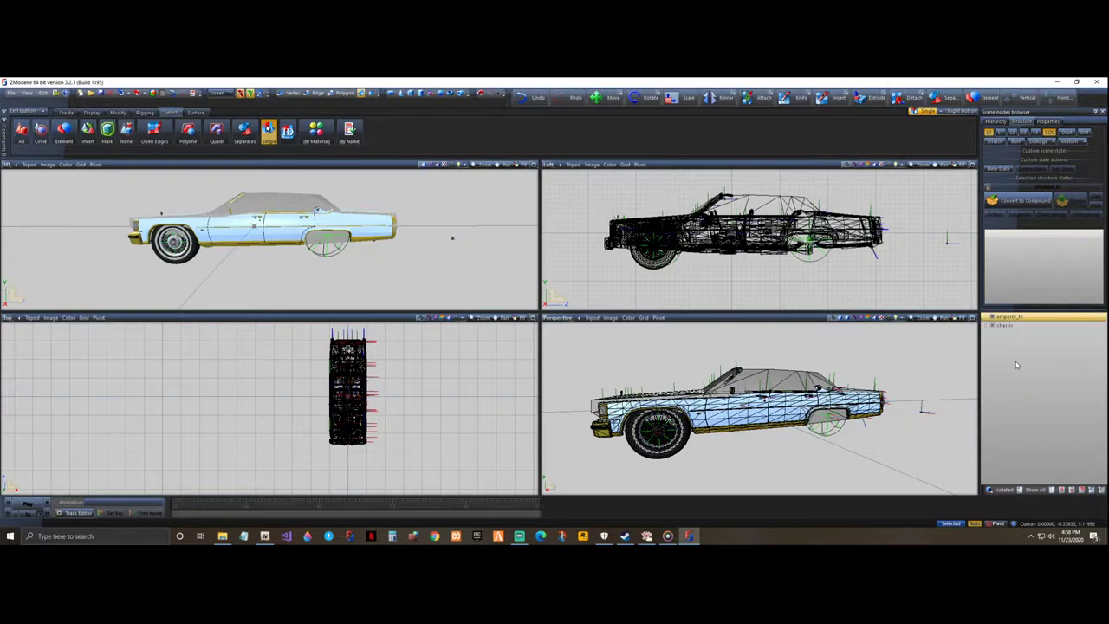
# - Expand the chassis hierarchy and hide its chassis [COL] node
pyautogui.click(985, 322)
pyautogui.click(1015, 412)
pyautogui.scroll(-2, 1017, 420)
pyautogui.click(1018, 472)
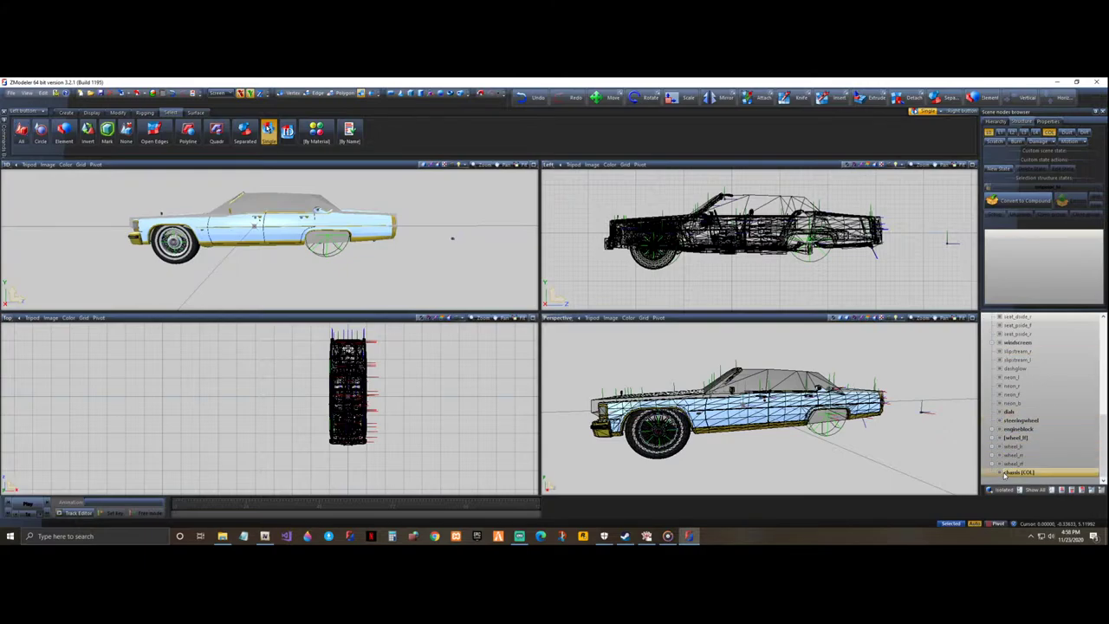
pyautogui.click(1001, 474)
pyautogui.click(1010, 411)
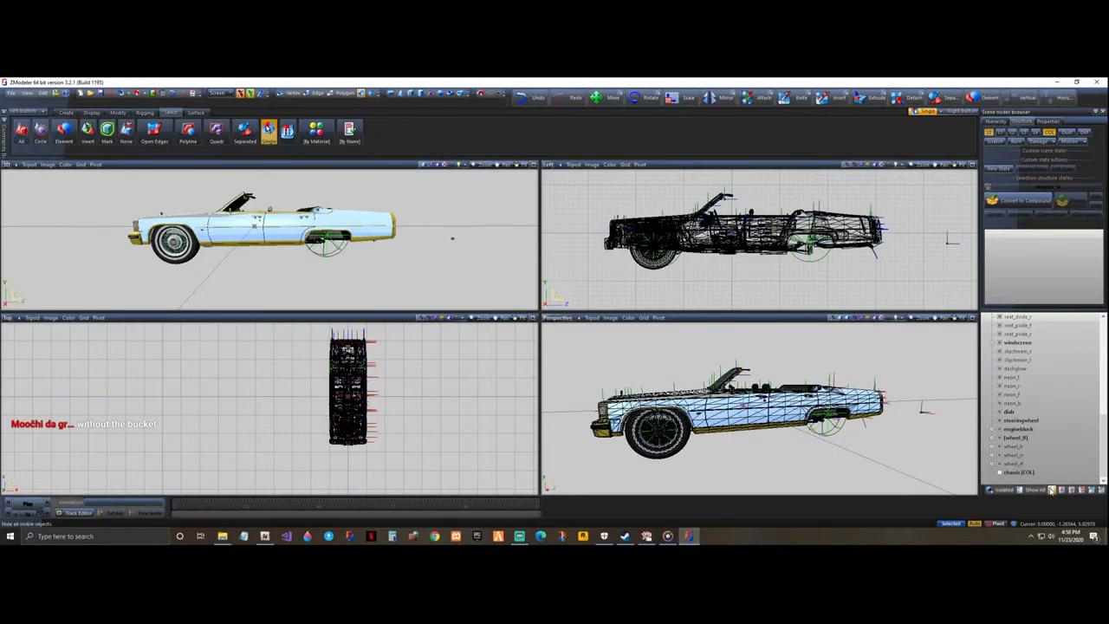
# - Hide everything except the root chassis node to examine its position, and show all objects again
pyautogui.click(1051, 490)
pyautogui.scroll(10, 1048, 422)
pyautogui.click(991, 326)
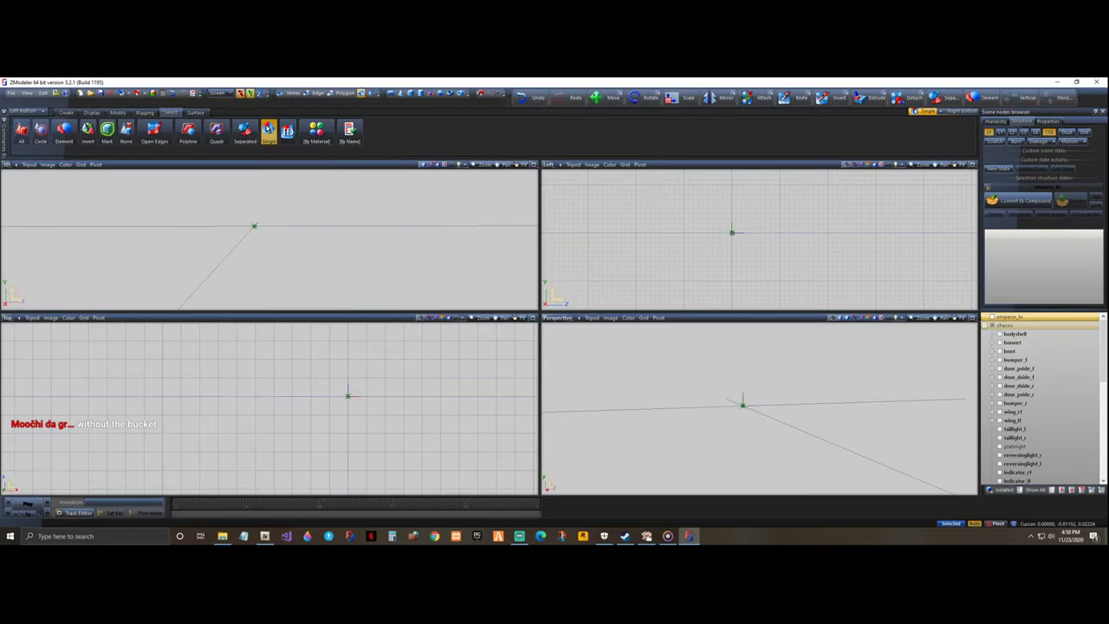
pyautogui.scroll(8, 734, 237)
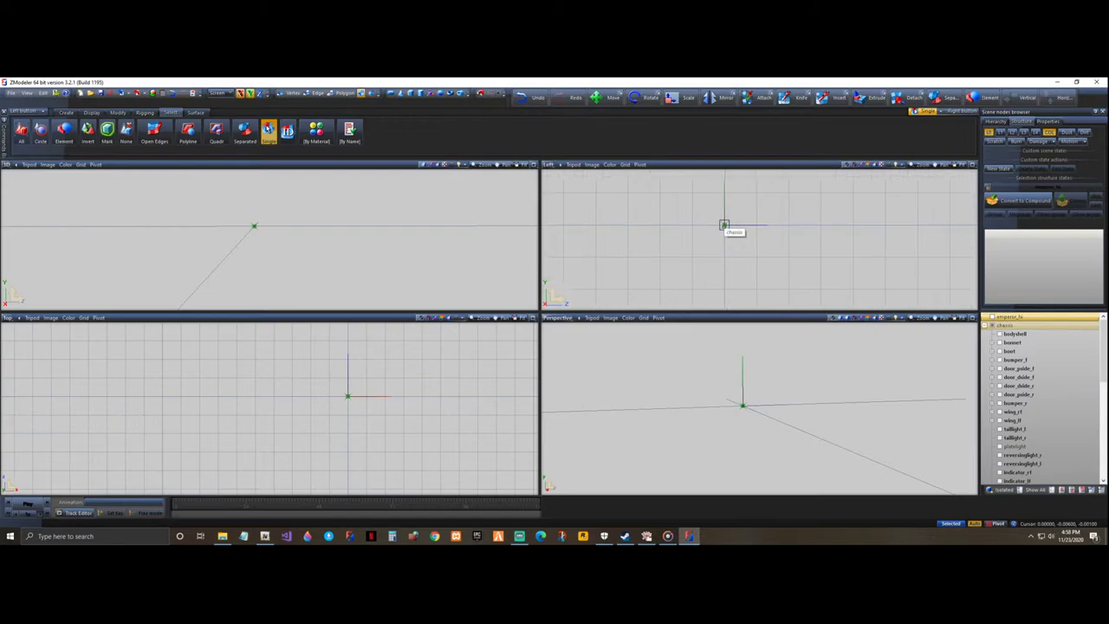
pyautogui.scroll(3, 725, 224)
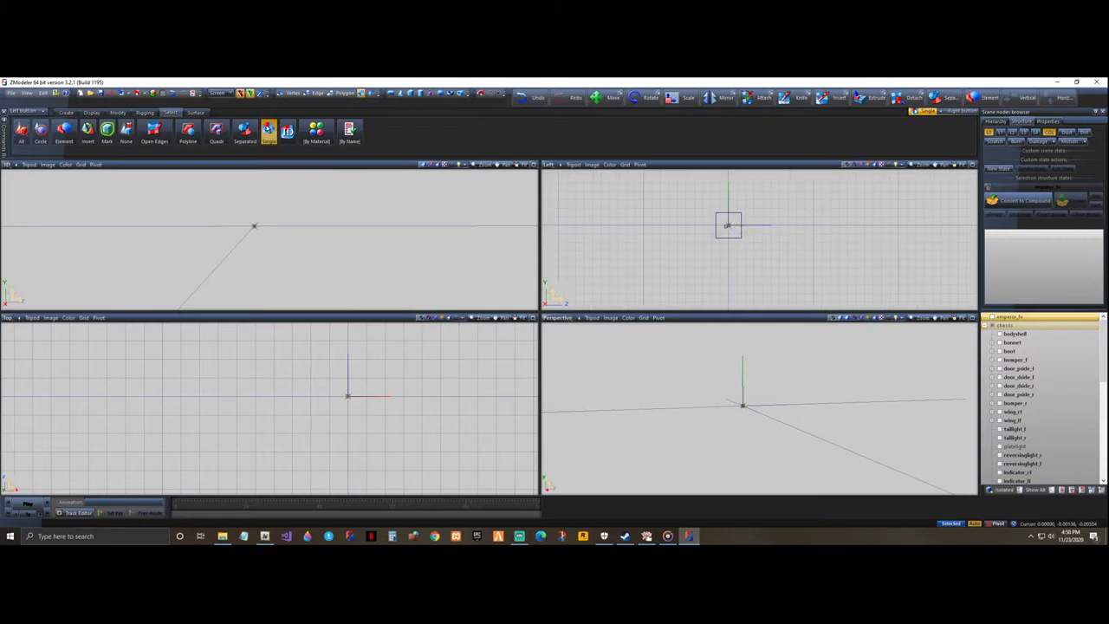
pyautogui.scroll(-1, 728, 225)
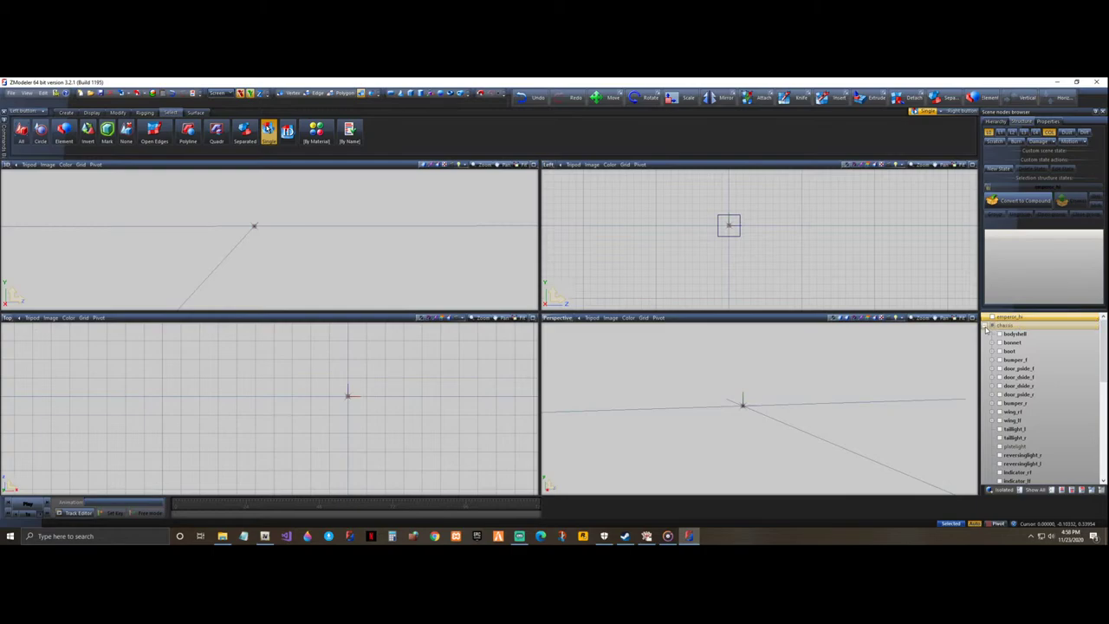
pyautogui.click(1042, 490)
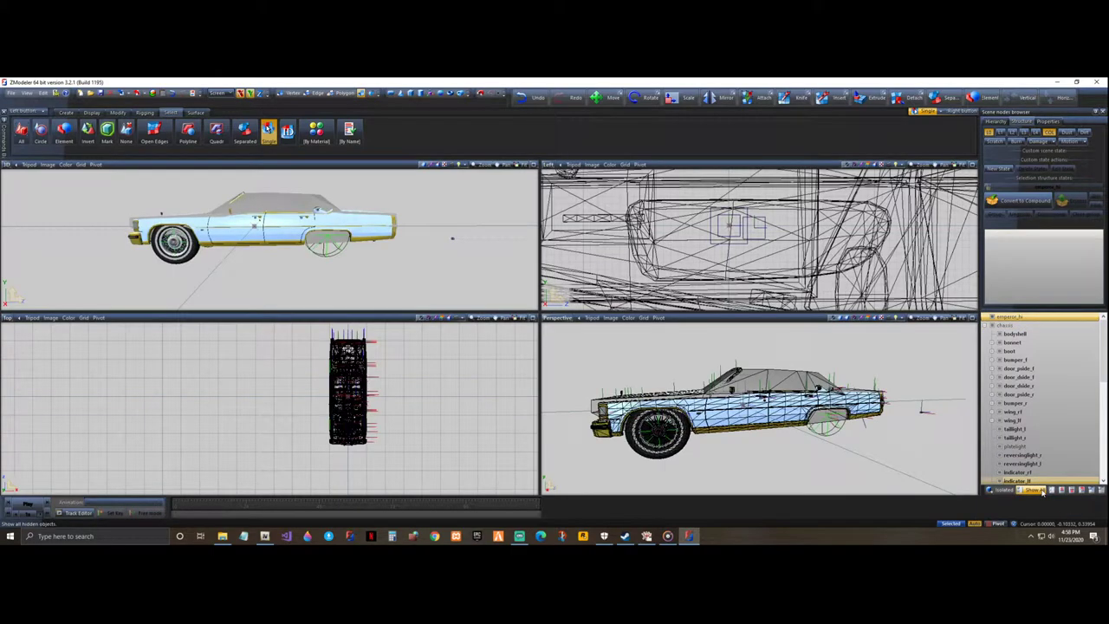
# - Undo the recent visibility and hierarchy changes, including the unlinking of chassis from emperor_hi
pyautogui.click(530, 98)
pyautogui.click(530, 98)
pyautogui.click(530, 98)
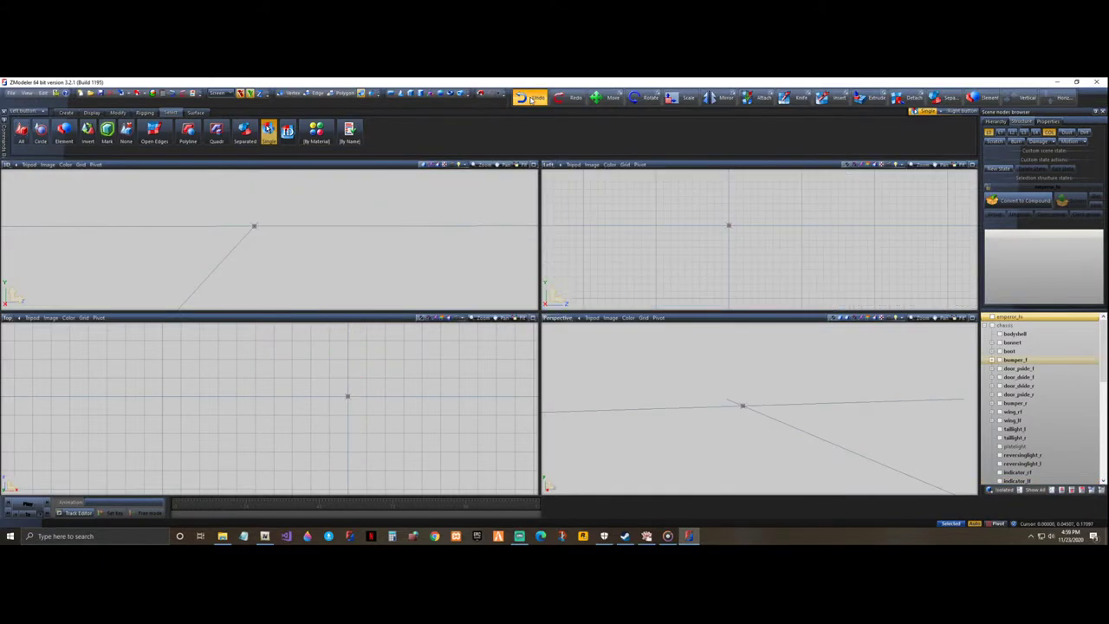
pyautogui.click(530, 98)
pyautogui.click(530, 98)
pyautogui.click(530, 98)
pyautogui.click(530, 98)
pyautogui.click(530, 98)
pyautogui.click(530, 97)
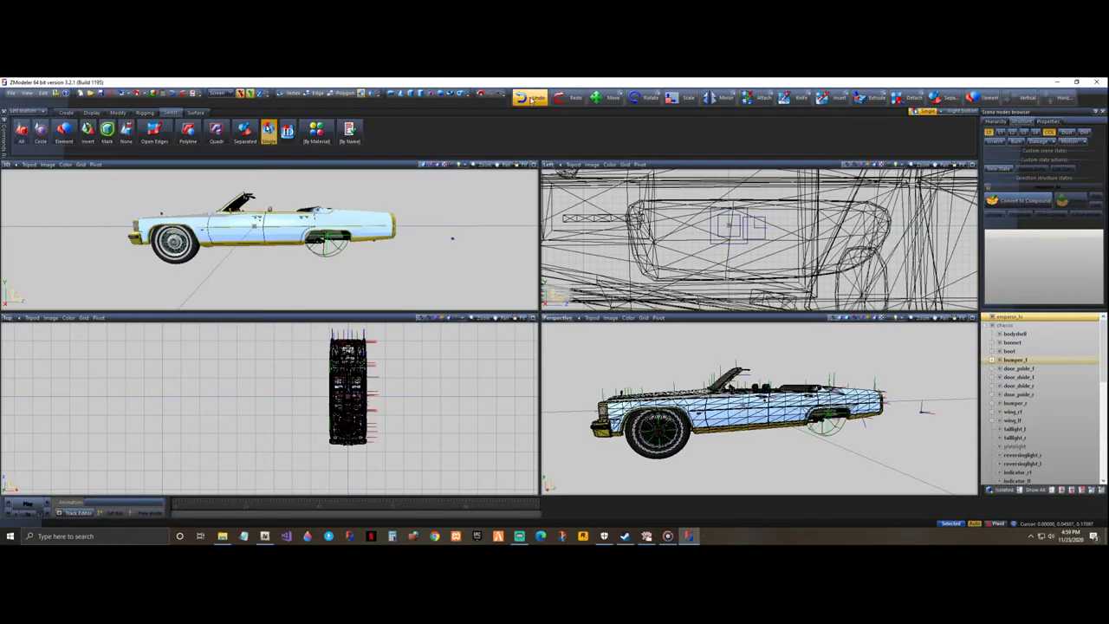
pyautogui.click(530, 98)
pyautogui.click(530, 97)
pyautogui.click(530, 97)
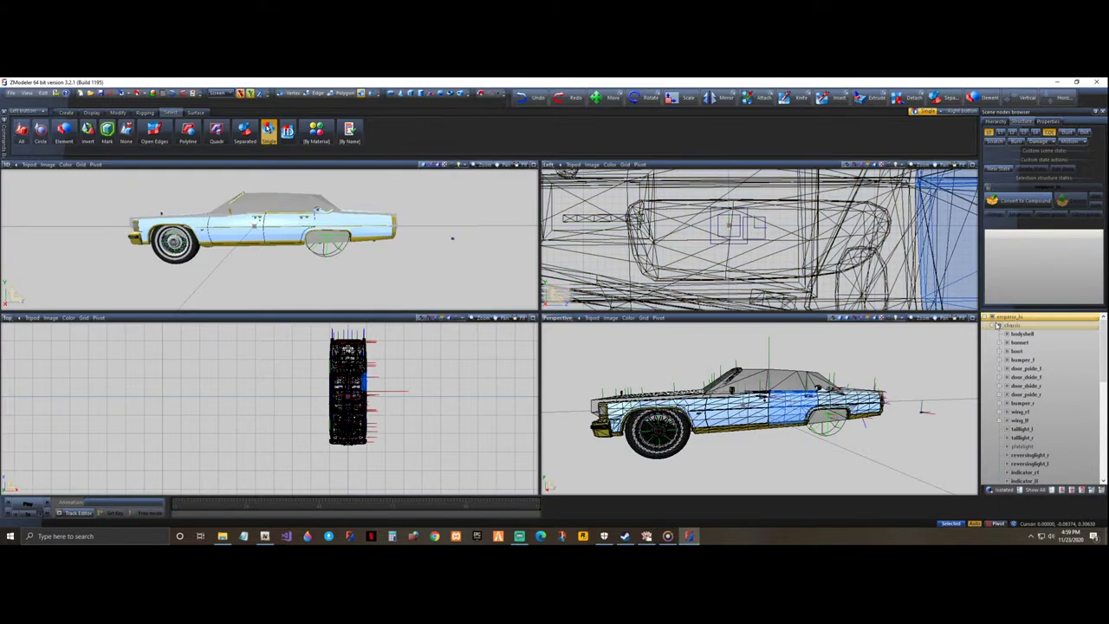
# - Collapse emperor_hi, turn off the COL level, show all objects and leave the whole car deselected
pyautogui.click(984, 318)
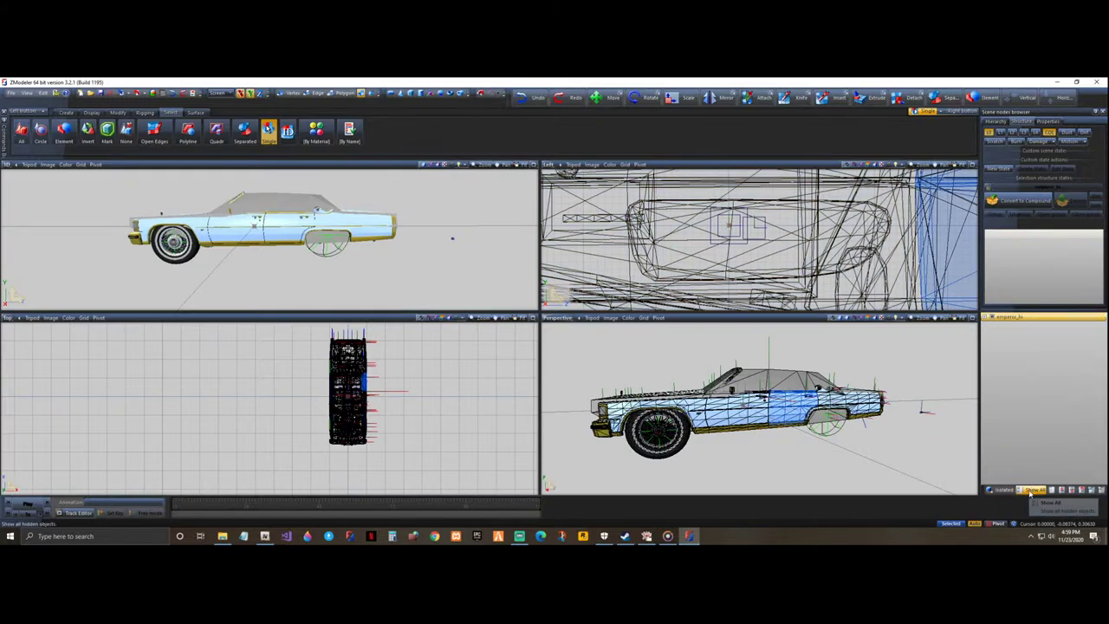
pyautogui.click(1052, 134)
pyautogui.click(1032, 491)
pyautogui.scroll(-12, 759, 229)
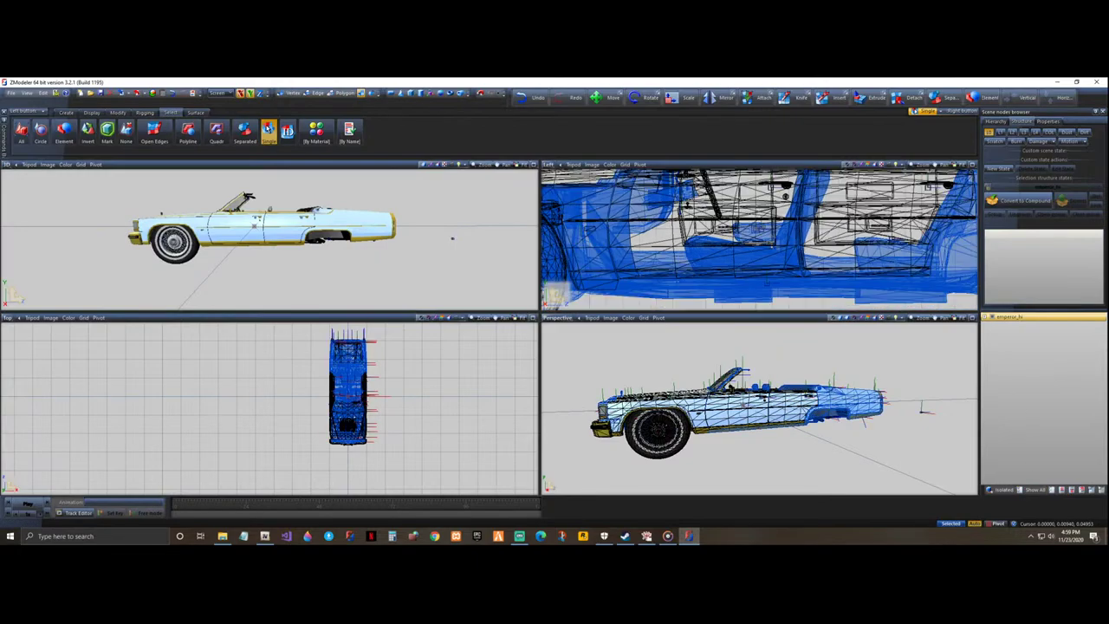
pyautogui.scroll(-2, 759, 230)
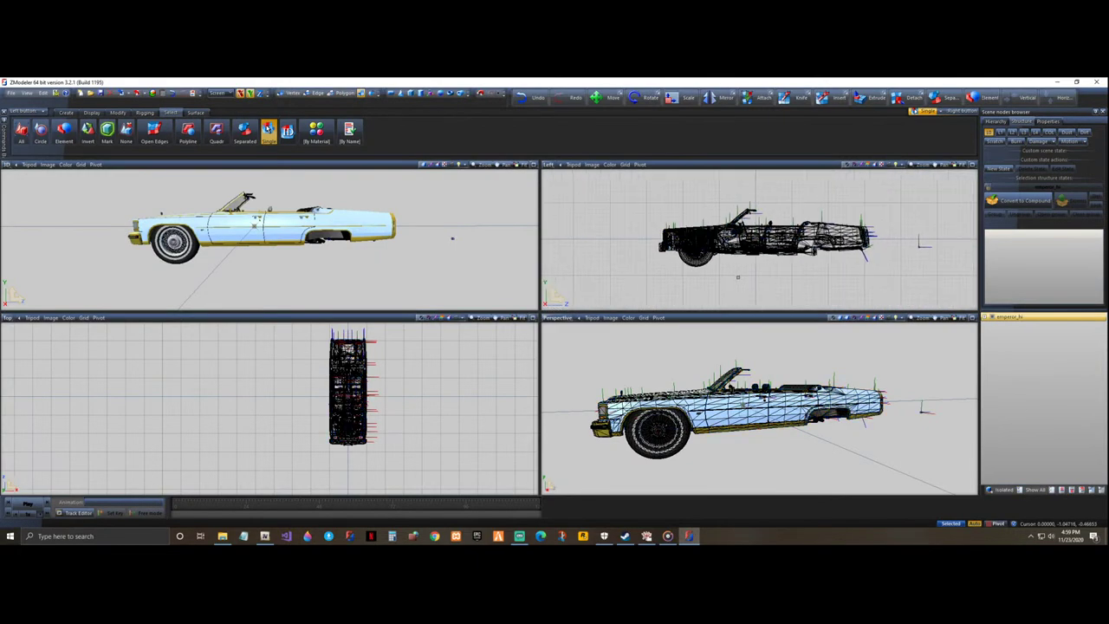
pyautogui.moveTo(617, 188); pyautogui.dragTo(895, 296)
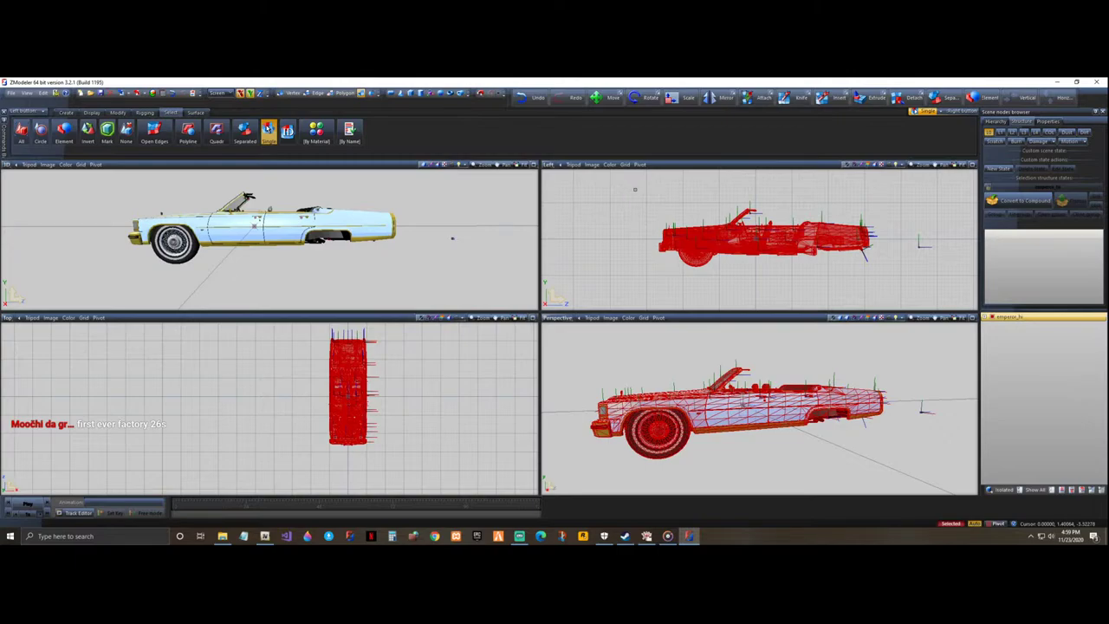
pyautogui.click(1048, 236)
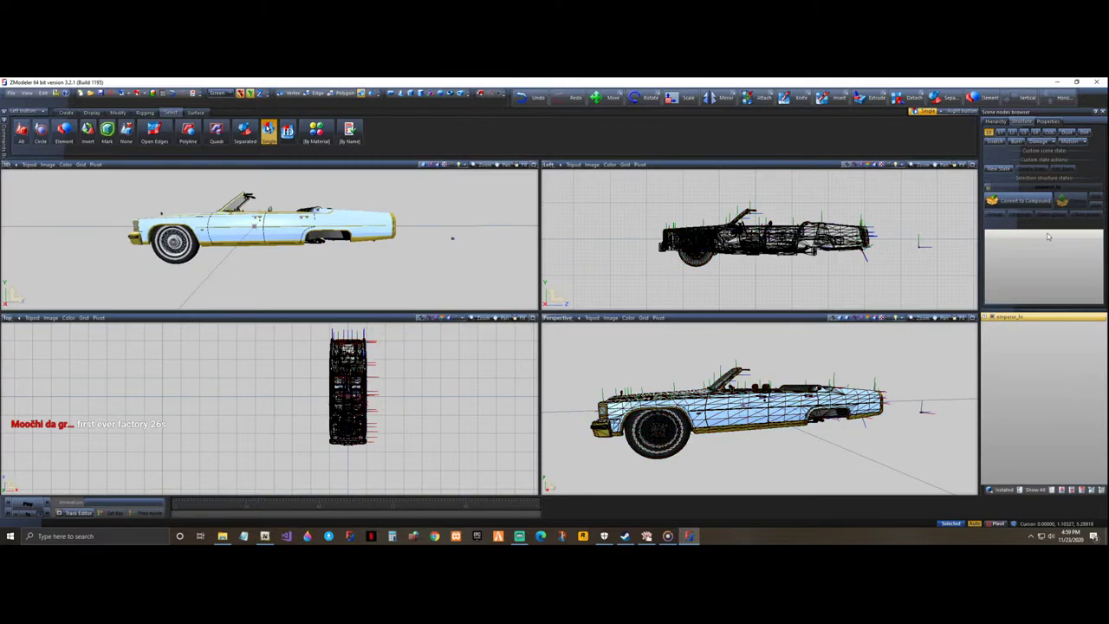
# - Export the model as a GTA Rage model over the existing emperor_hi file in the UNLOCKED folder
pyautogui.click(138, 93)
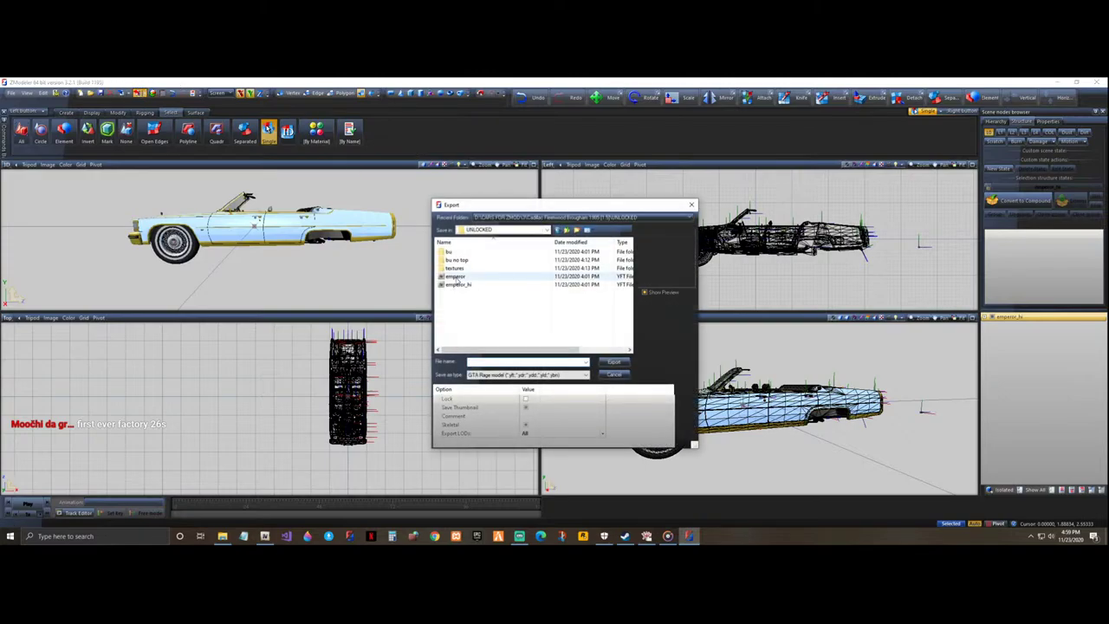
pyautogui.click(457, 284)
pyautogui.click(615, 363)
pyautogui.click(579, 306)
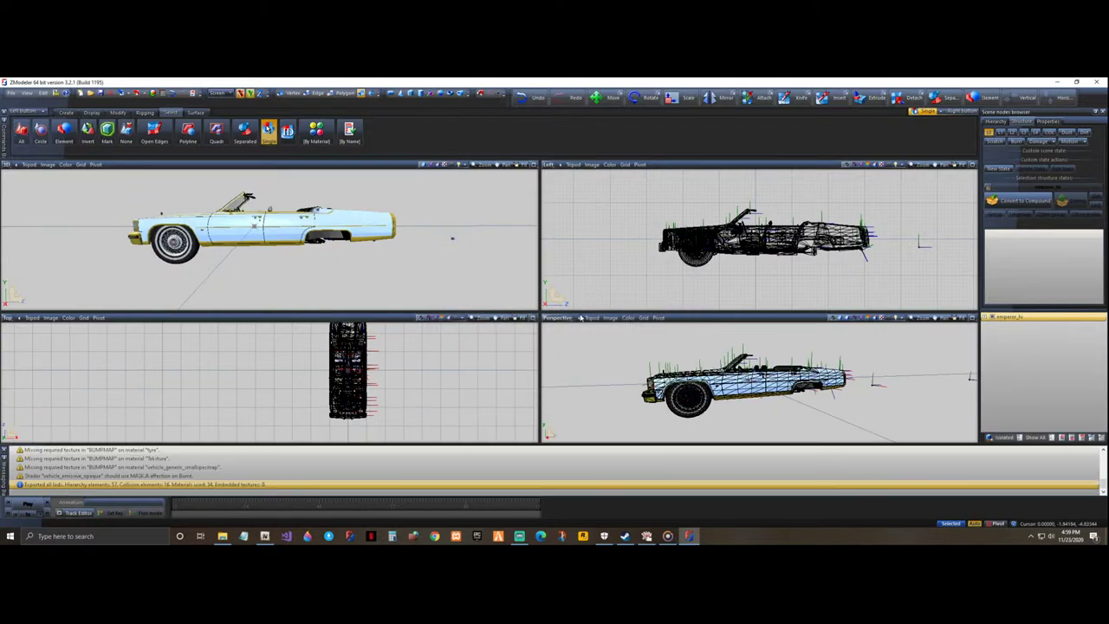
# - In File Explorer, delete the old emperor YFT file and emperor_hi.bak from the UNLOCKED folder
pyautogui.click(1056, 83)
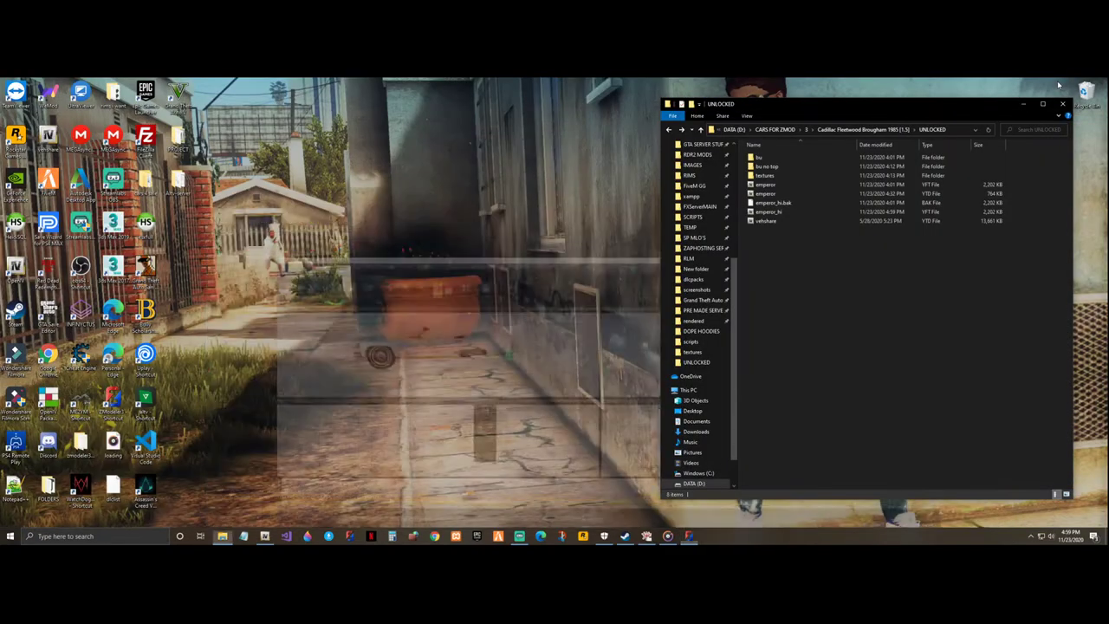
pyautogui.click(785, 186)
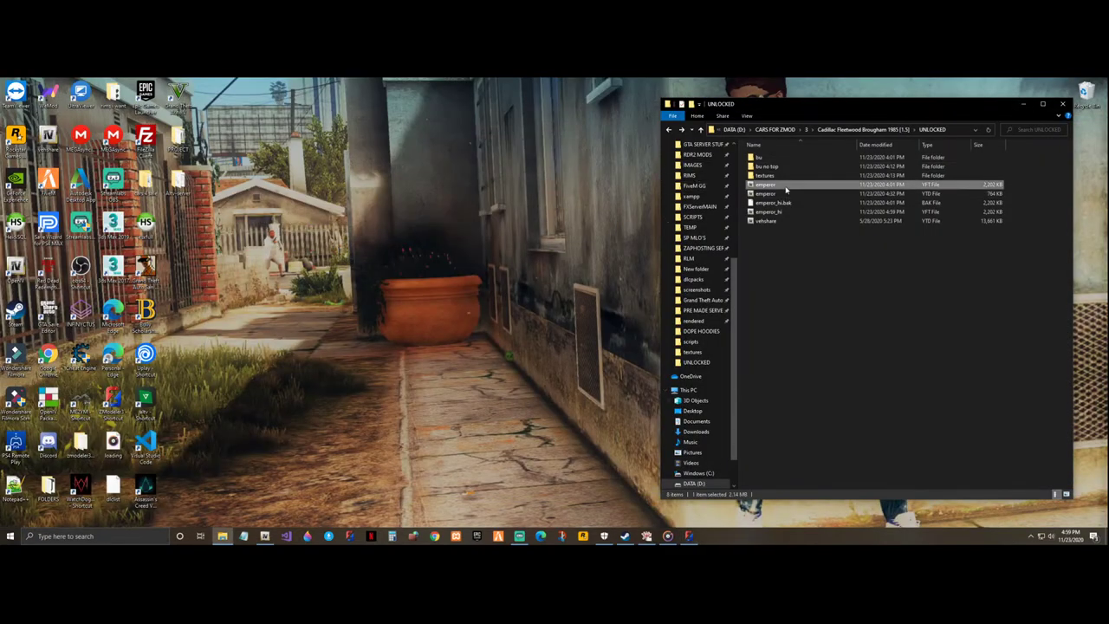
pyautogui.keyDown('ctrl'); pyautogui.click(775, 202); pyautogui.keyUp('ctrl')
pyautogui.moveTo(775, 203); pyautogui.dragTo(1093, 99)
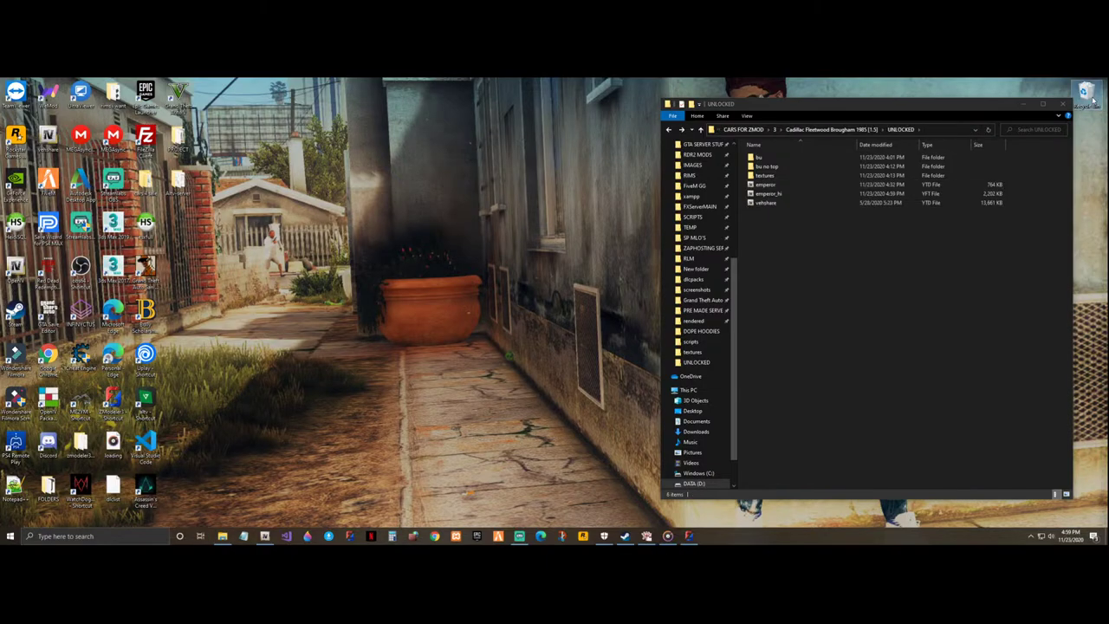
# - Duplicate the exported emperor_hi YFT file in the same folder and rename the copy emperor
pyautogui.click(785, 196)
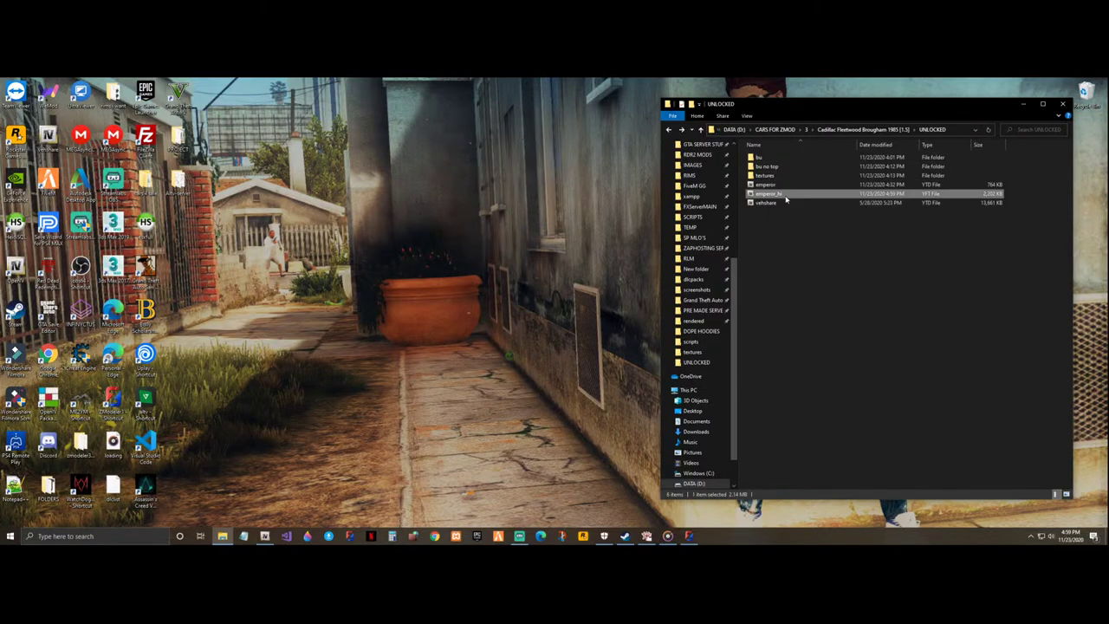
pyautogui.hotkey('ctrl', 'c')
pyautogui.hotkey('ctrl', 'v')
pyautogui.click(798, 192)
pyautogui.moveTo(800, 193); pyautogui.dragTo(777, 194)
pyautogui.press('BackSpace')
pyautogui.press('Return')
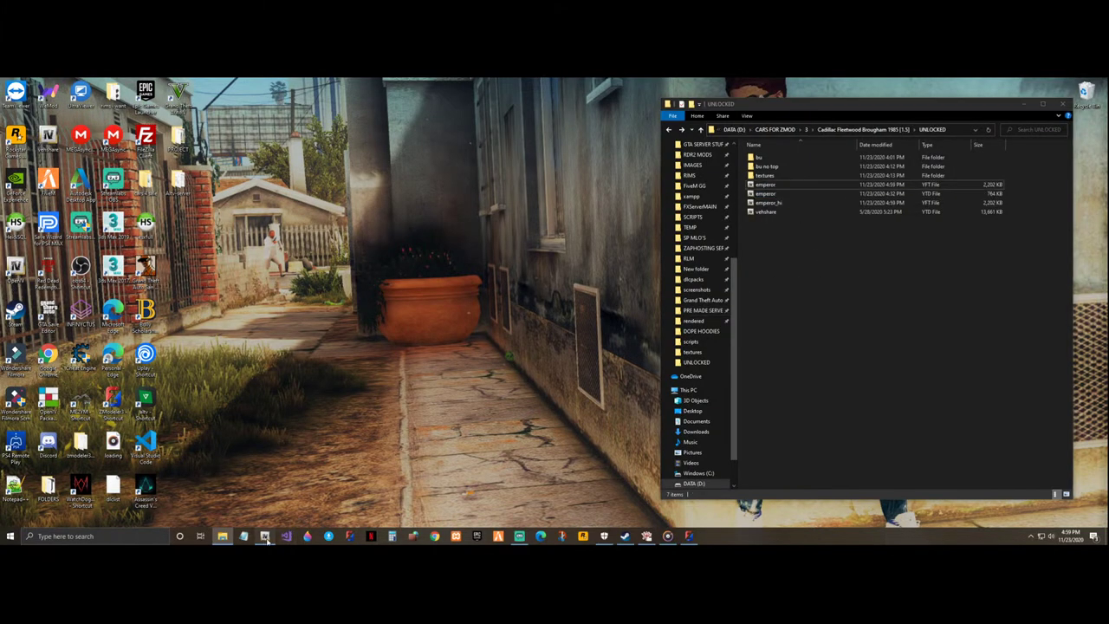
# - Switch to OpenIV and import the emperor and emperor_hi YFT files into the vehicle folder of the replace dlc.rpf
pyautogui.click(266, 537)
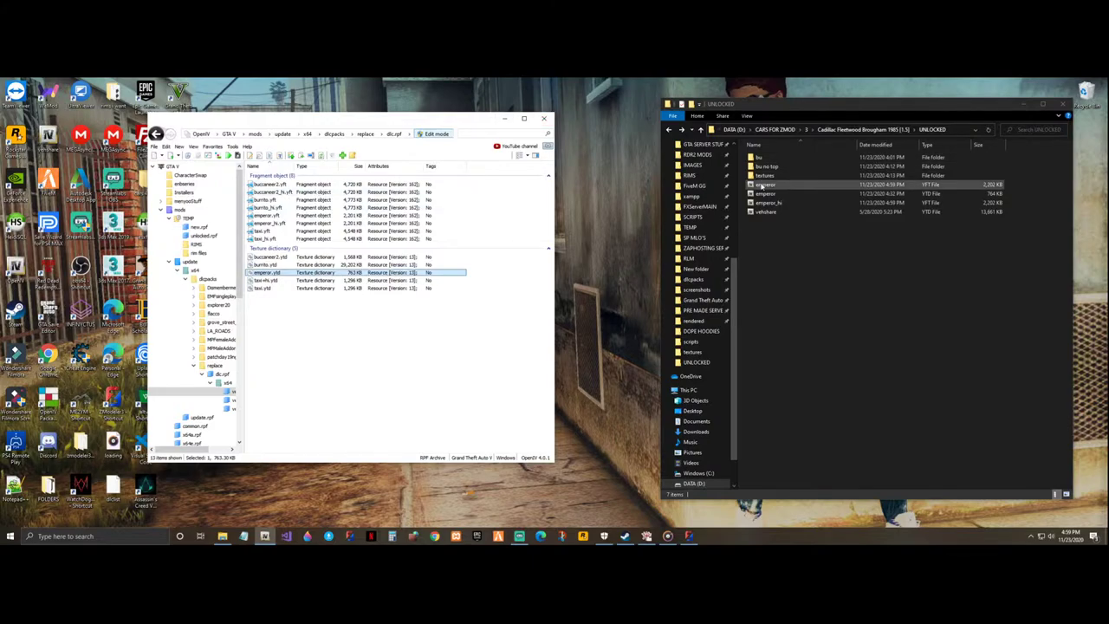
pyautogui.click(776, 186)
pyautogui.keyDown('ctrl'); pyautogui.click(766, 202); pyautogui.keyUp('ctrl')
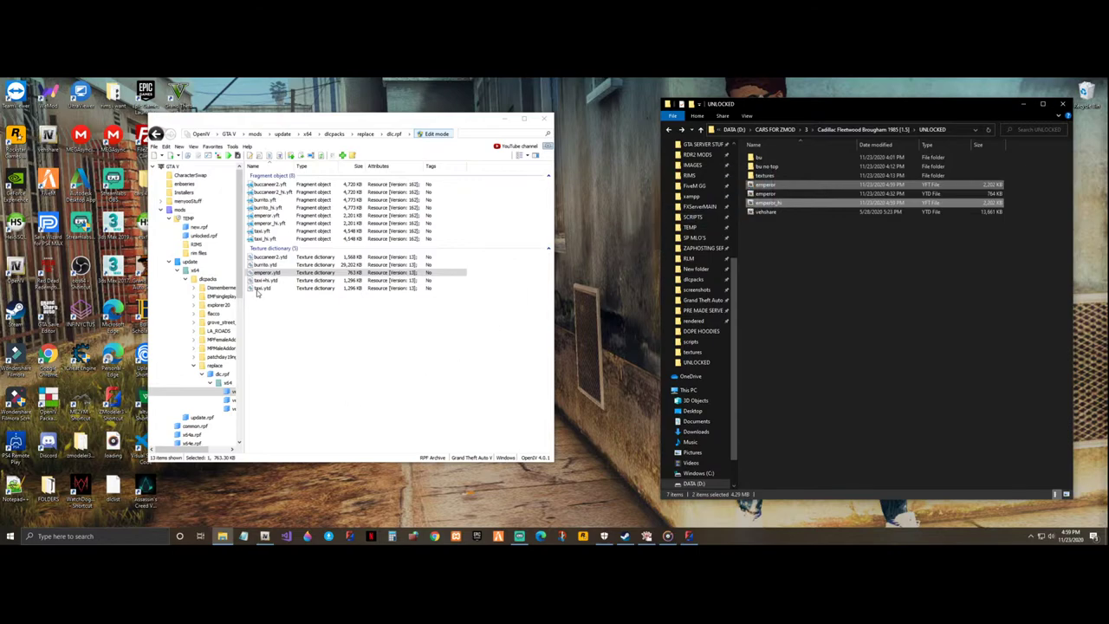
pyautogui.moveTo(285, 229); pyautogui.dragTo(418, 297)
# - Preview emperor_hi.yft in the model viewer, check the body and wheels up close, and close the viewer
pyautogui.doubleClick(301, 222)
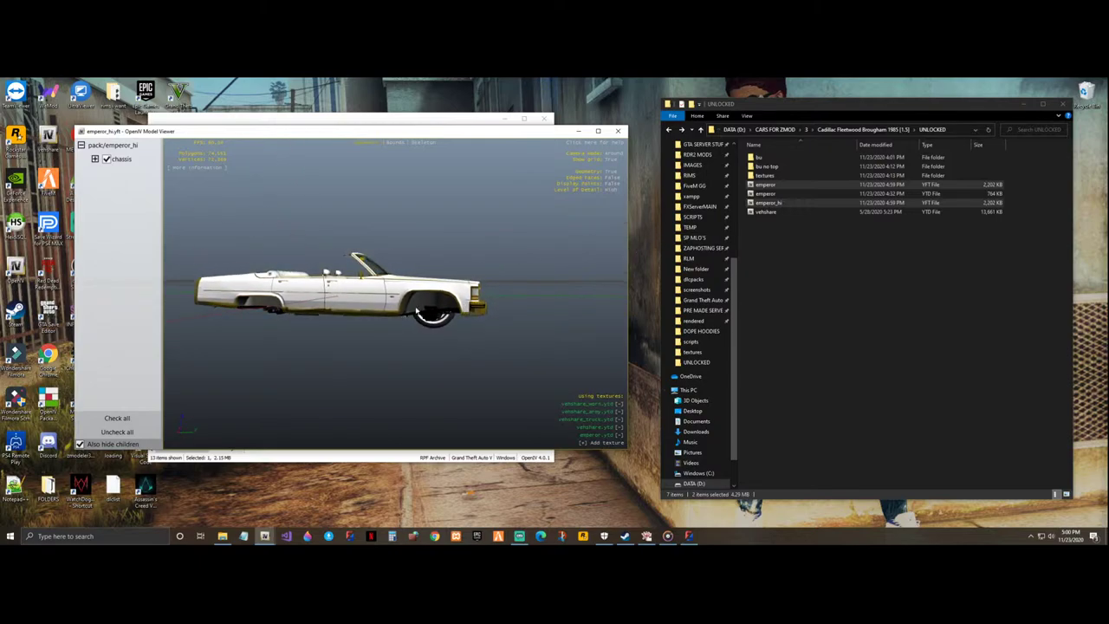
pyautogui.scroll(2, 415, 297)
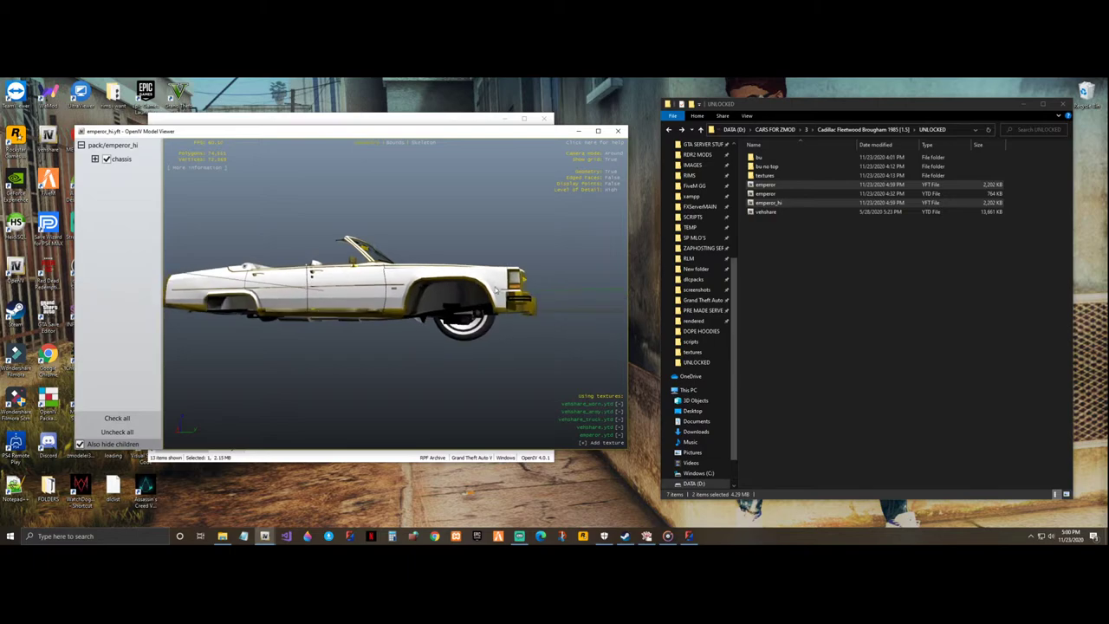
pyautogui.scroll(2, 497, 291)
pyautogui.moveTo(561, 286); pyautogui.dragTo(428, 295)
pyautogui.click(617, 131)
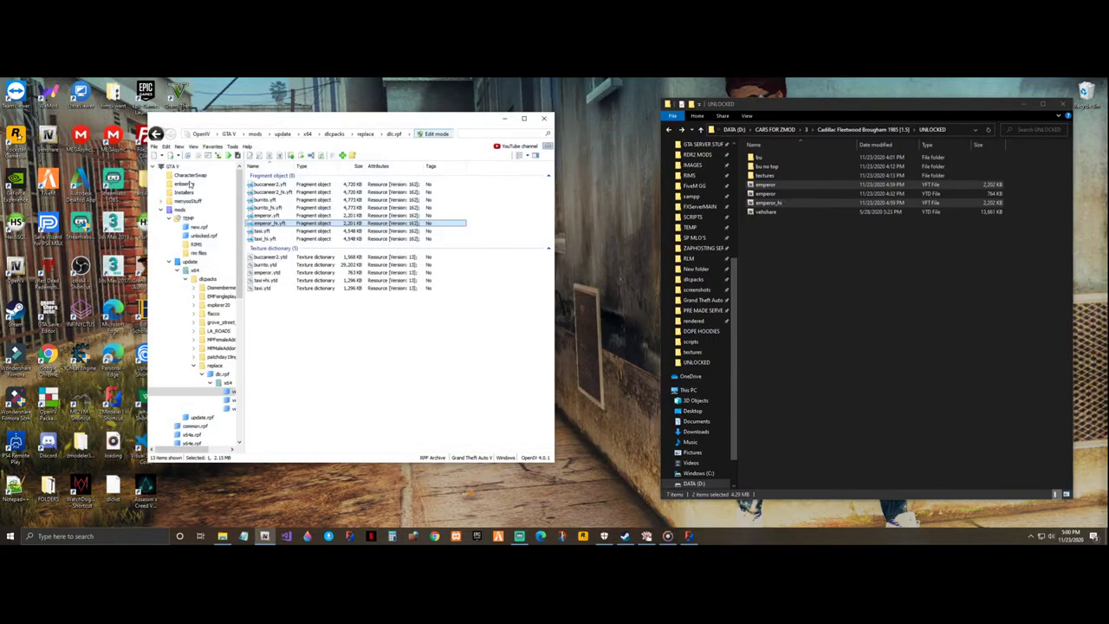
# - Close all archives in OpenIV, and close both OpenIV and the UNLOCKED folder window
pyautogui.click(156, 145)
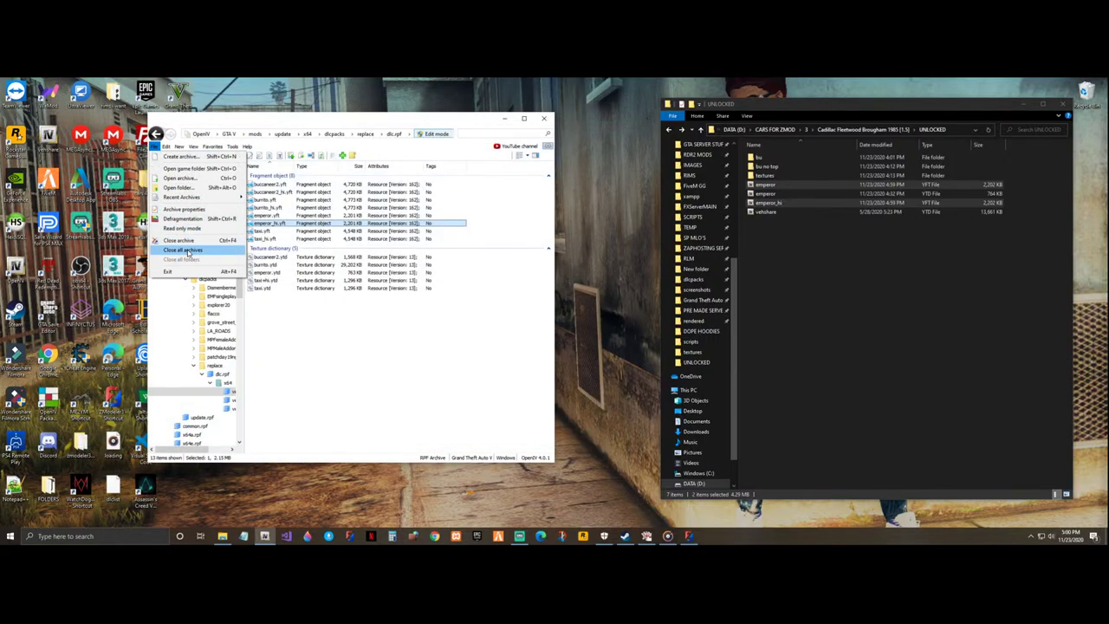
pyautogui.click(184, 250)
pyautogui.click(543, 118)
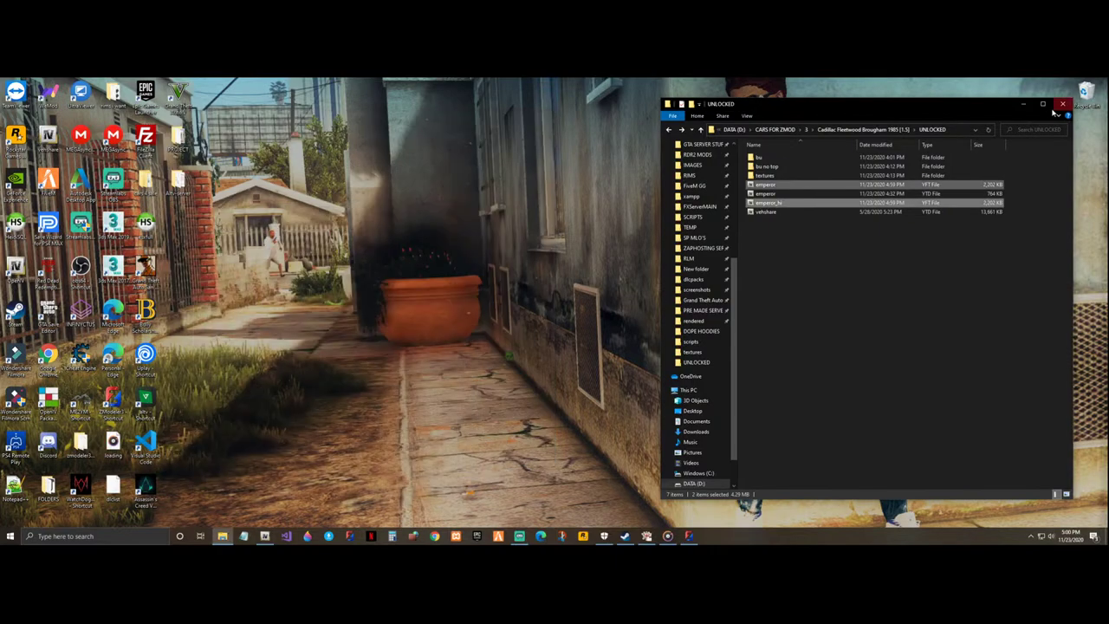
pyautogui.click(1061, 104)
# - Switch to Steam, launch Grand Theft Auto V from the library and minimize the Steam window
pyautogui.click(624, 535)
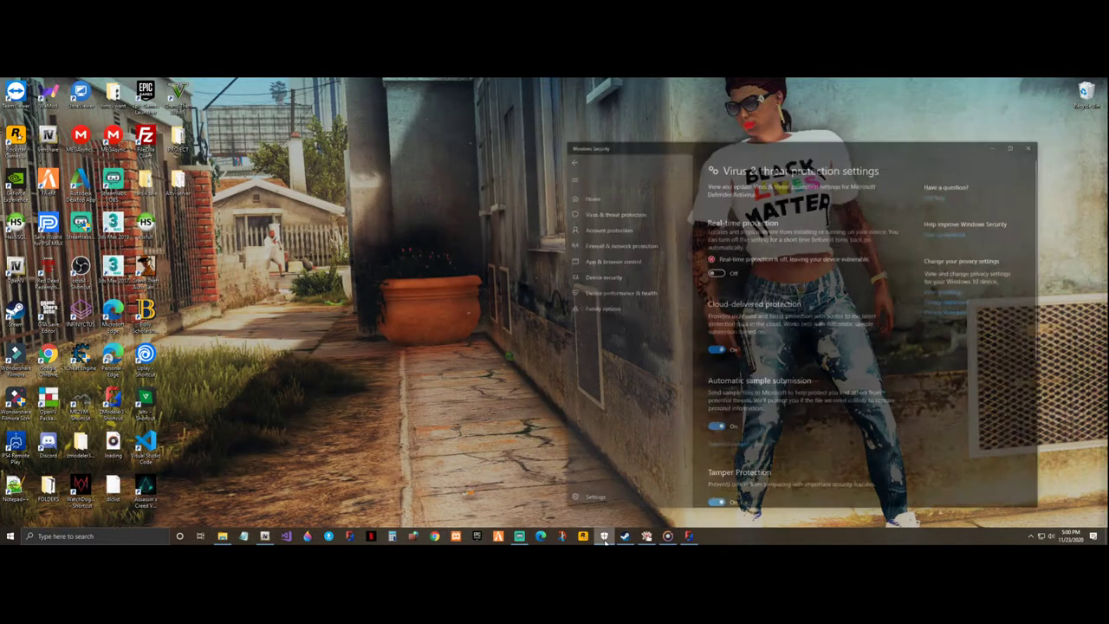
pyautogui.click(625, 535)
pyautogui.click(621, 540)
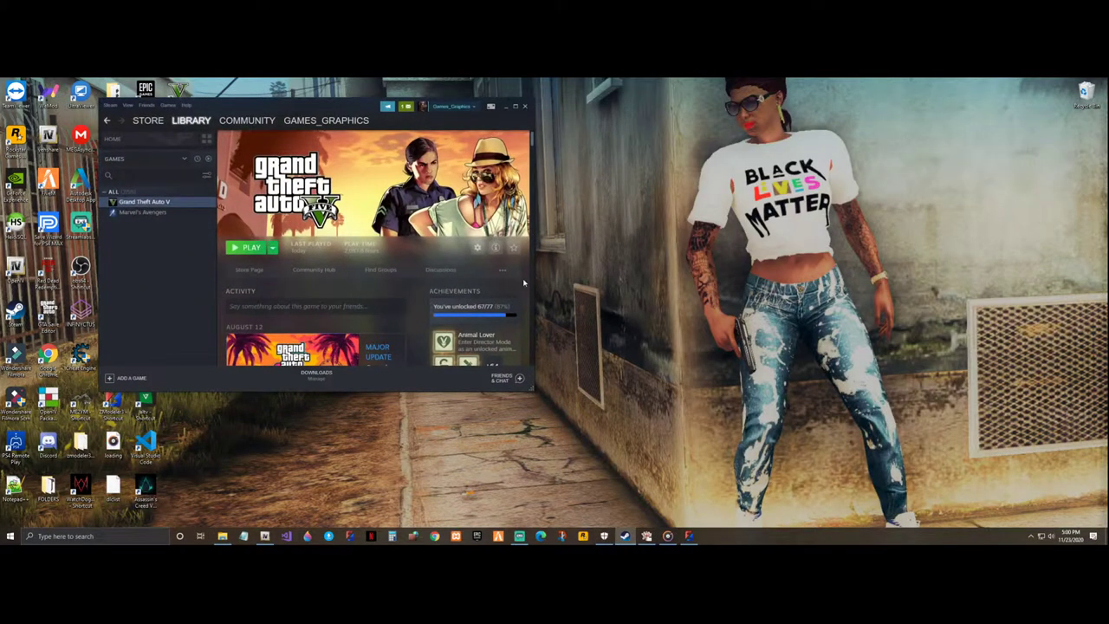
pyautogui.click(249, 248)
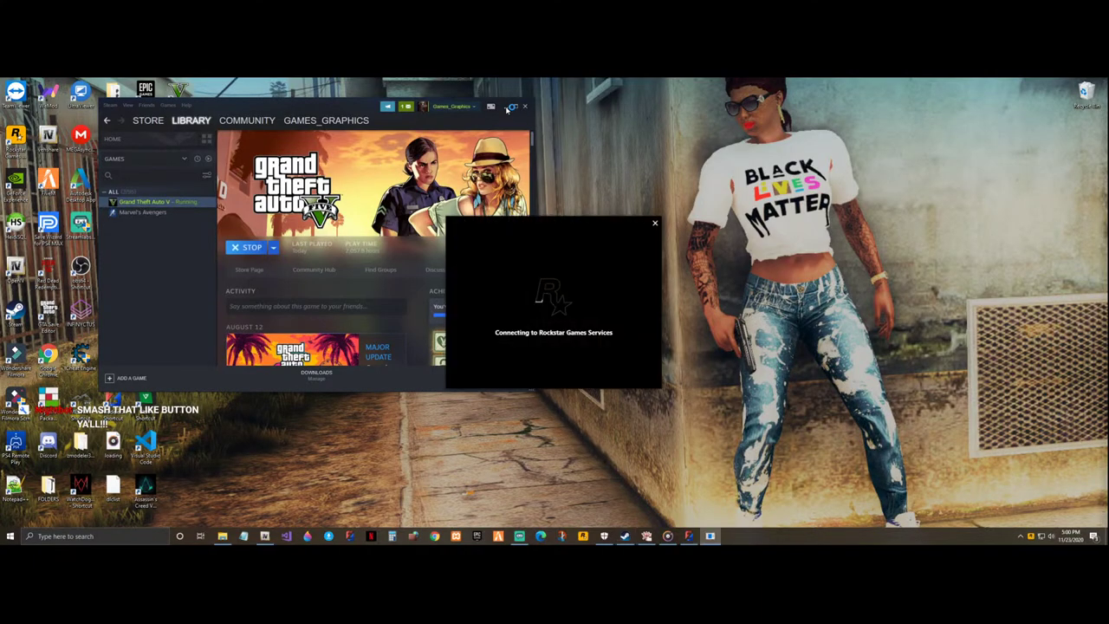
pyautogui.click(507, 107)
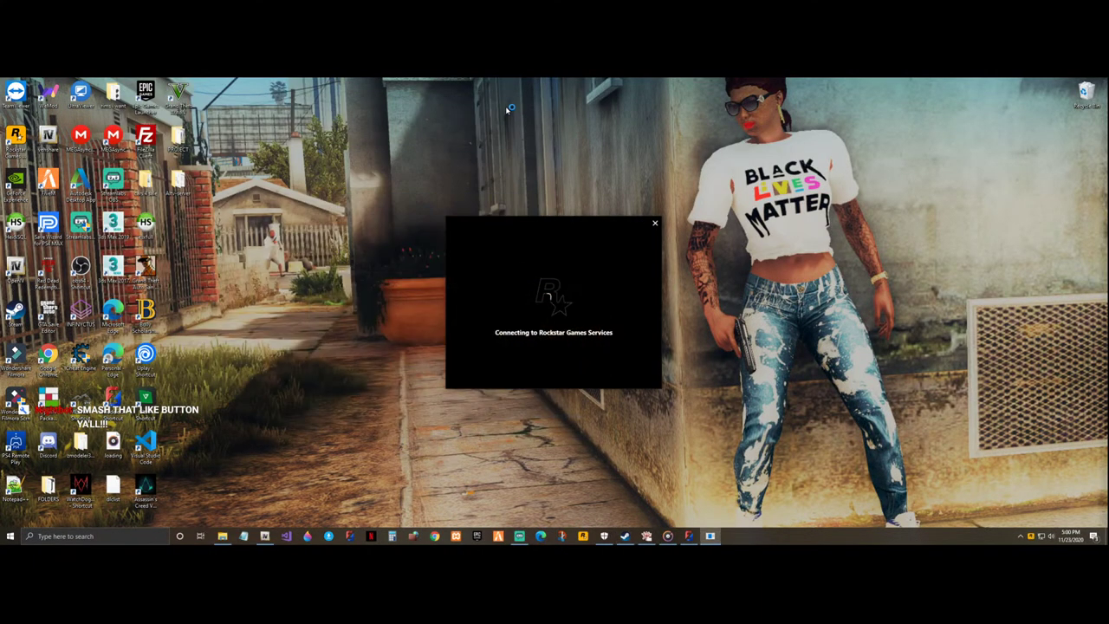
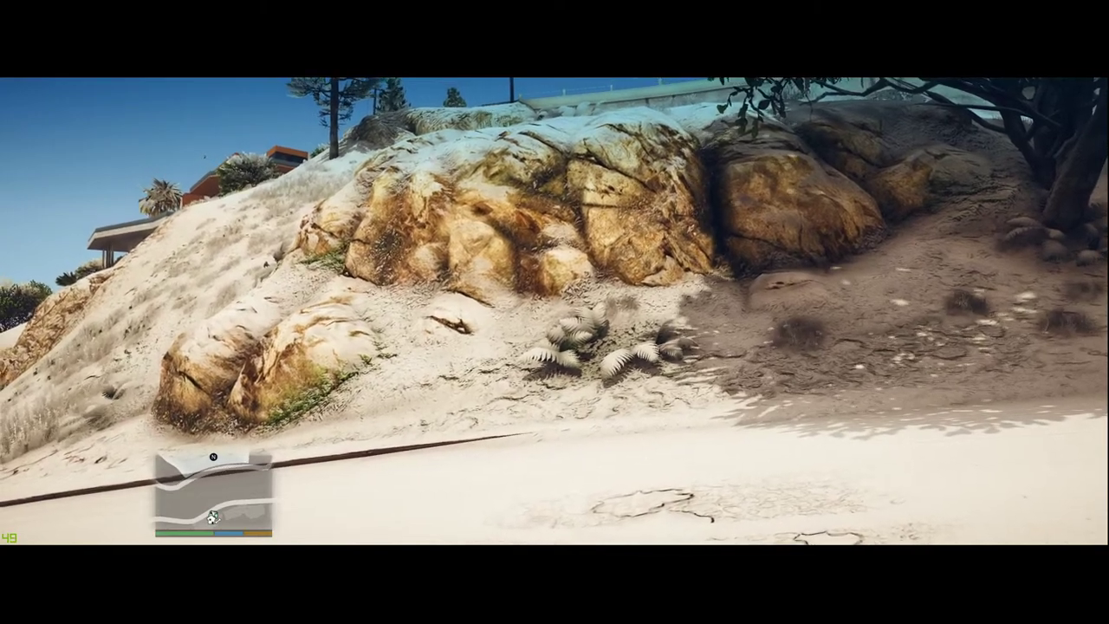
# - Set a map waypoint on the runway area of Los Santos International Airport and teleport the character to it
pyautogui.press('Escape')
pyautogui.press('Down')
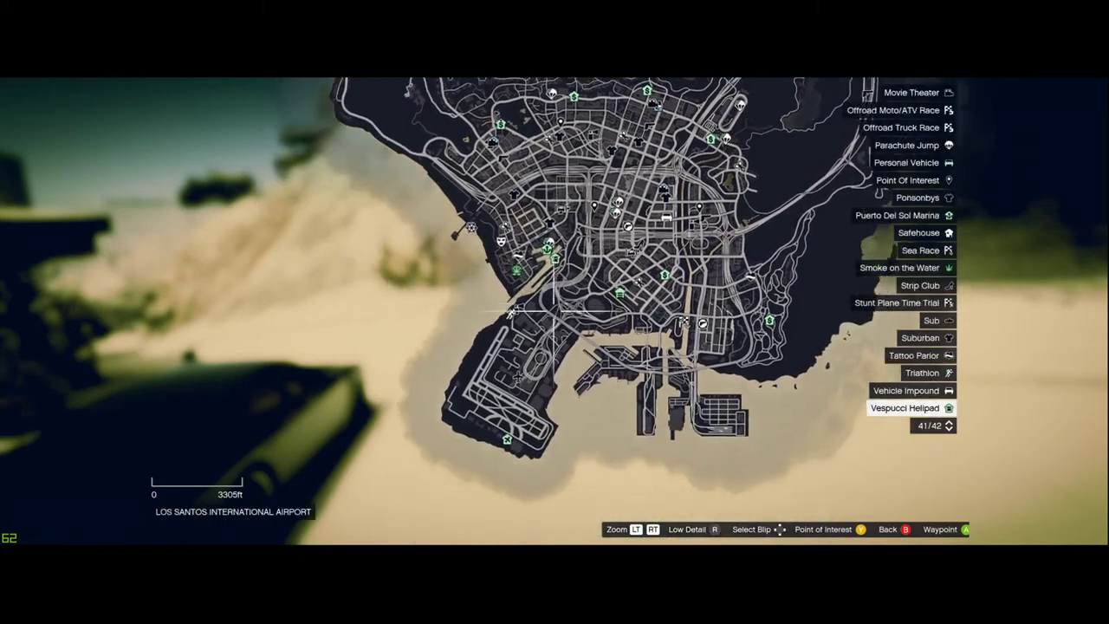
pyautogui.scroll(6, 554, 310)
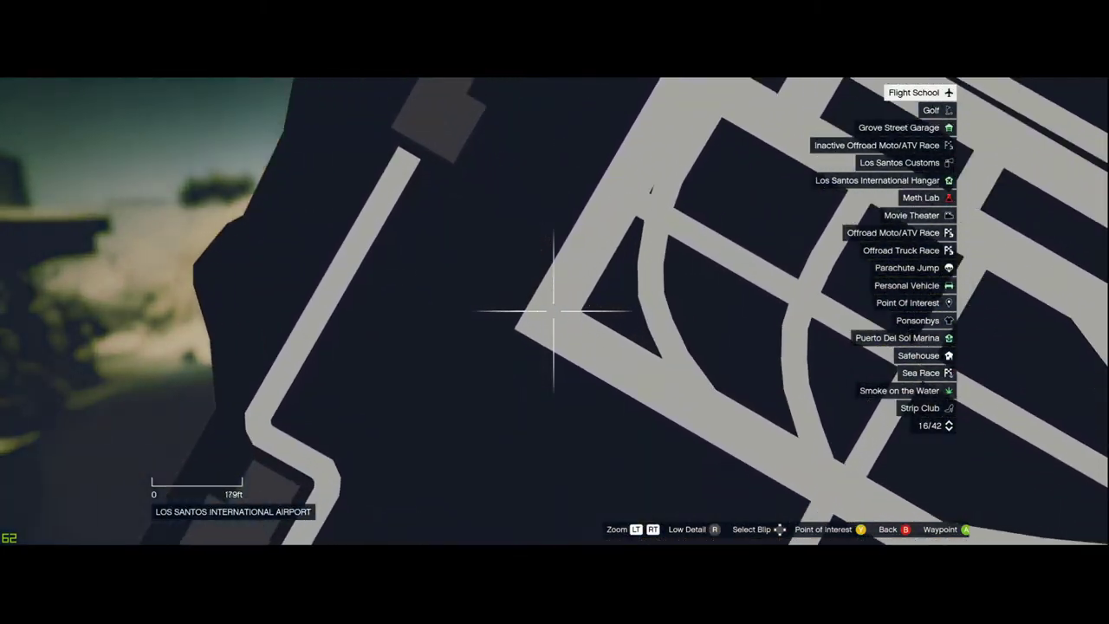
pyautogui.press('Escape')
pyautogui.press('Escape')
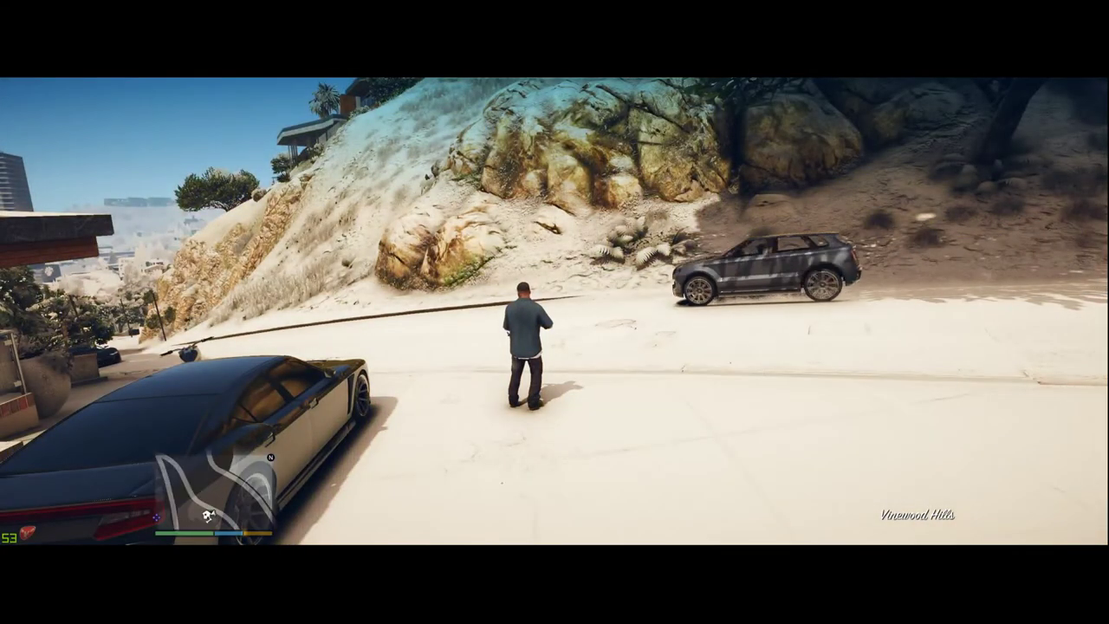
pyautogui.press('F3')
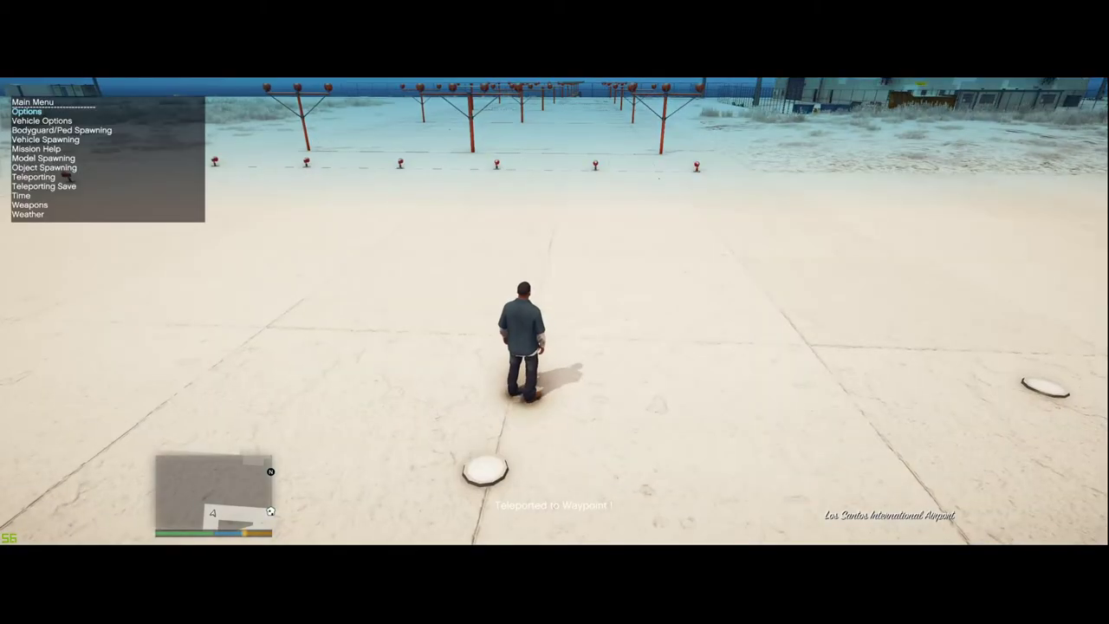
# - Spawn the Albany Emperor from the trainer's Sedans category, with the character seated in it
pyautogui.press('Down')
pyautogui.press('Return')
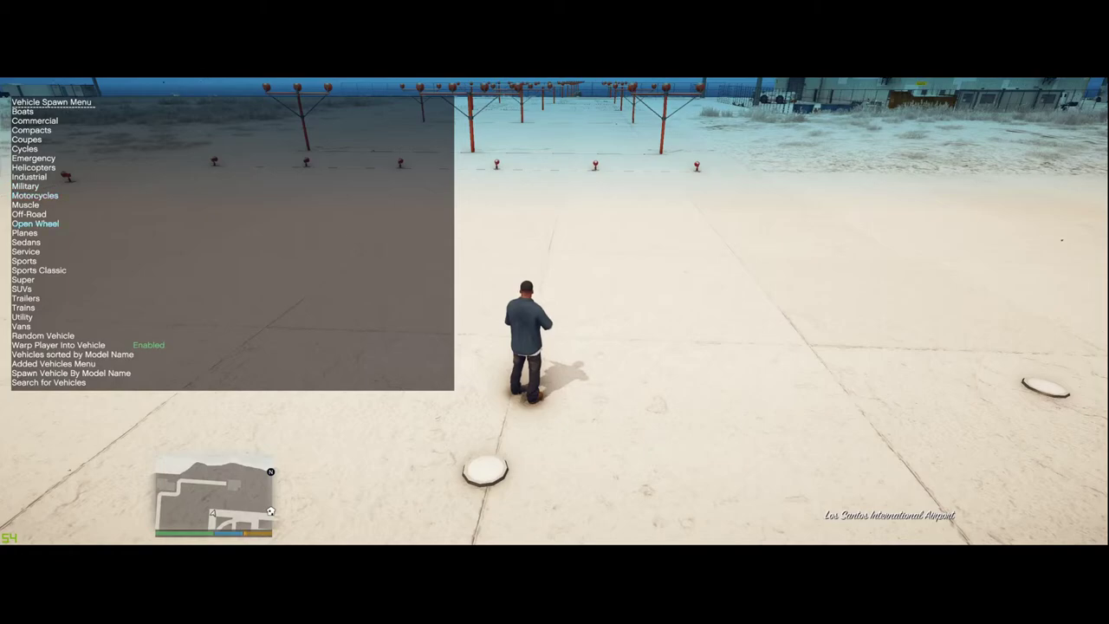
pyautogui.press('Return')
pyautogui.press('Down')
pyautogui.press('Down')
pyautogui.press('Down')
pyautogui.press('Down')
pyautogui.press('Return')
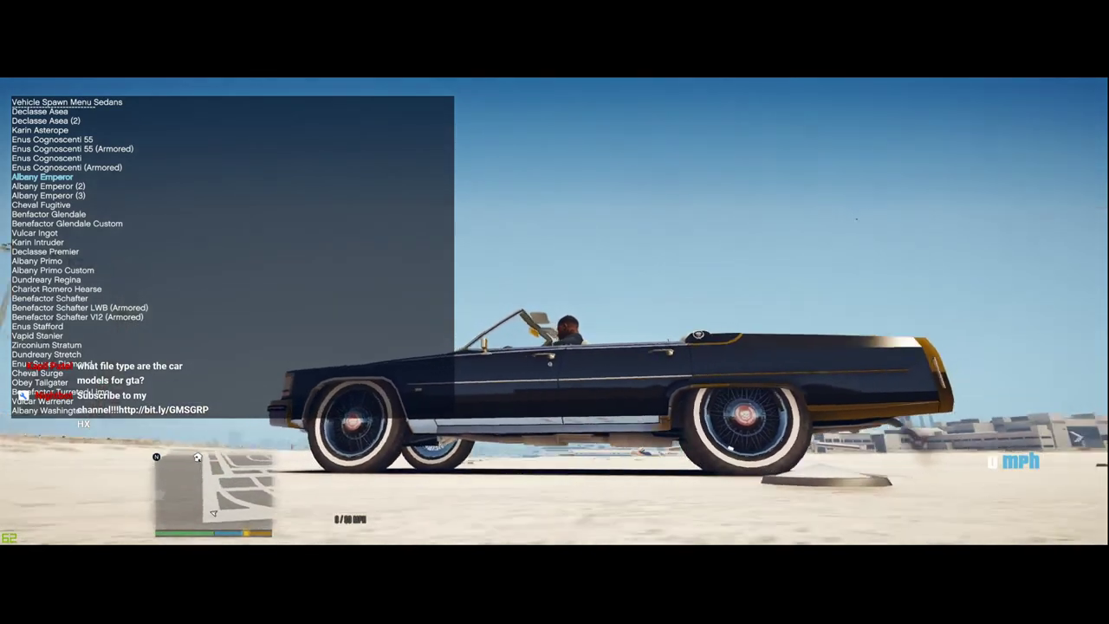
pyautogui.press('Tab')
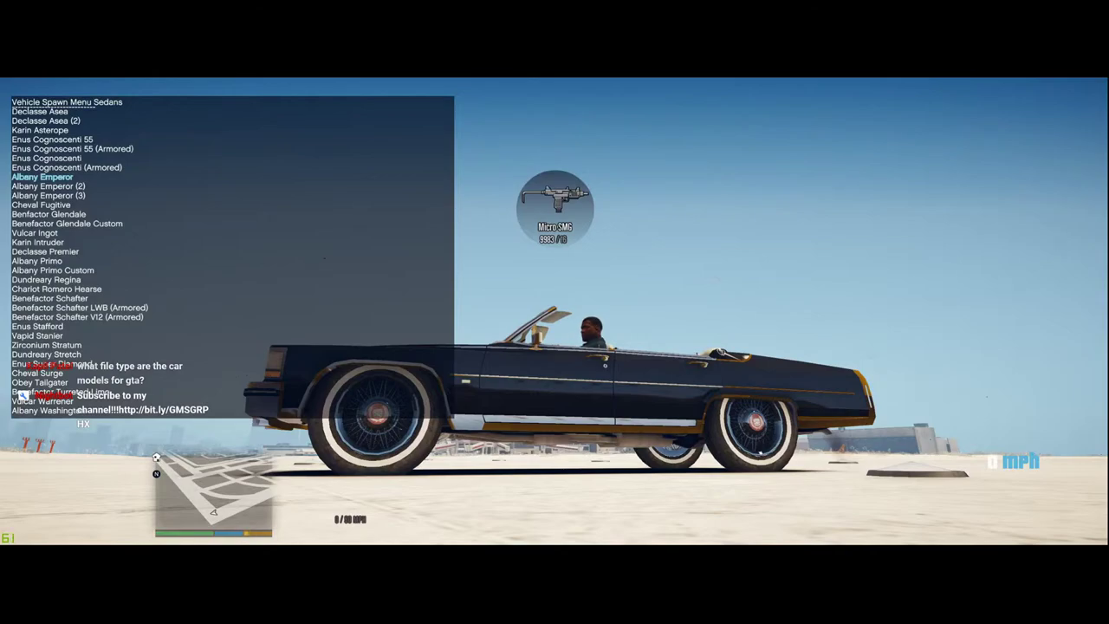
# - Bring up the trainer's vehicle options for the spawned Emperor and look through its vehicle mod categories
pyautogui.press('BackSpace')
pyautogui.press('BackSpace')
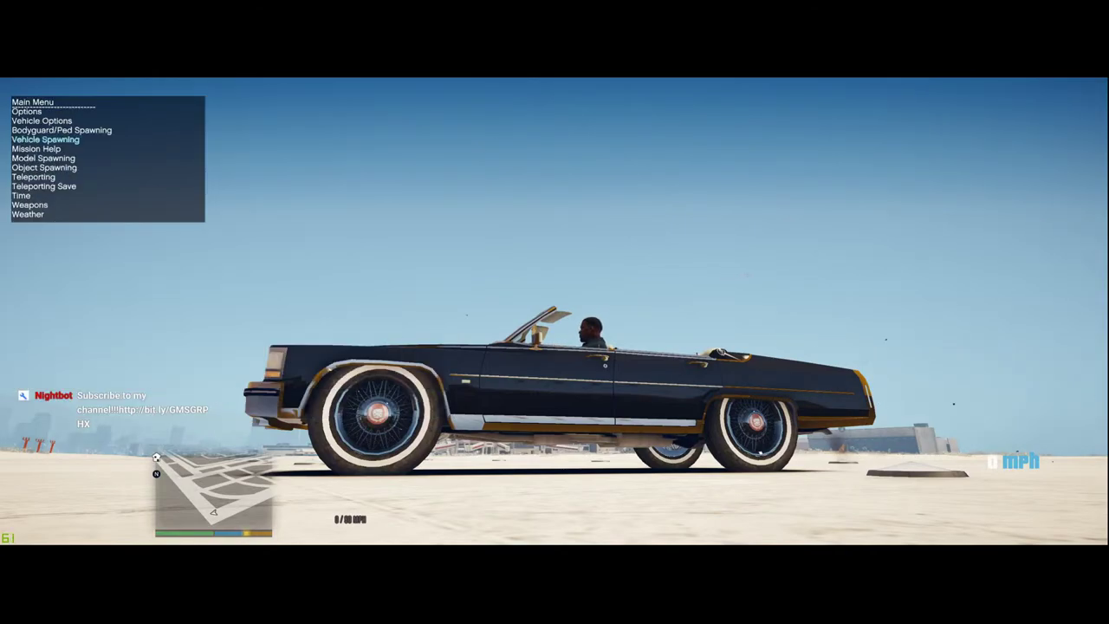
pyautogui.press('Return')
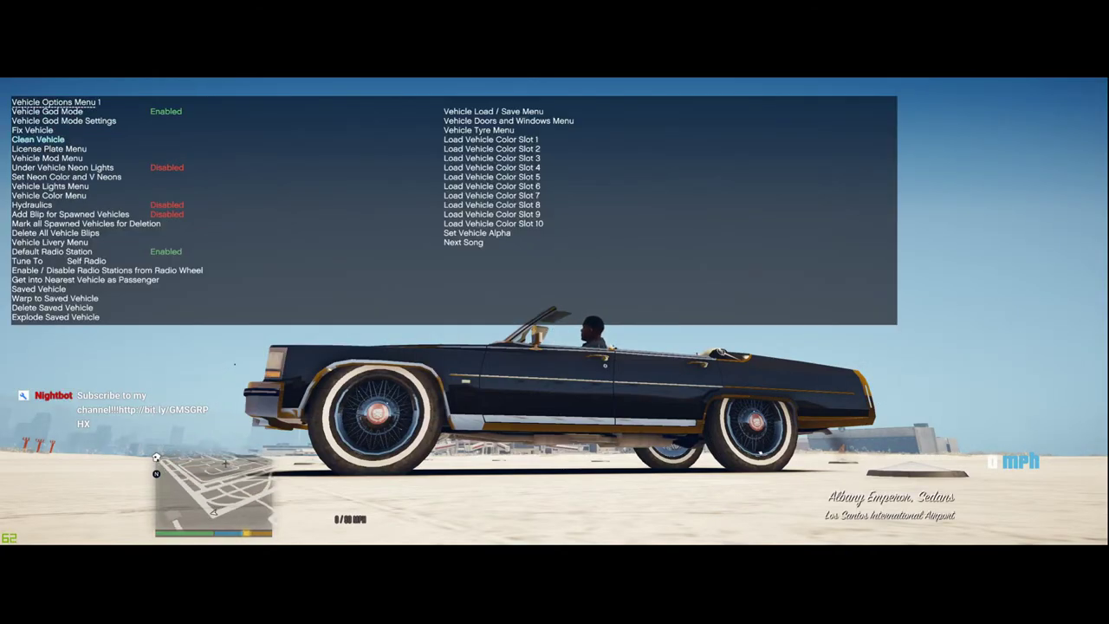
pyautogui.press('Return')
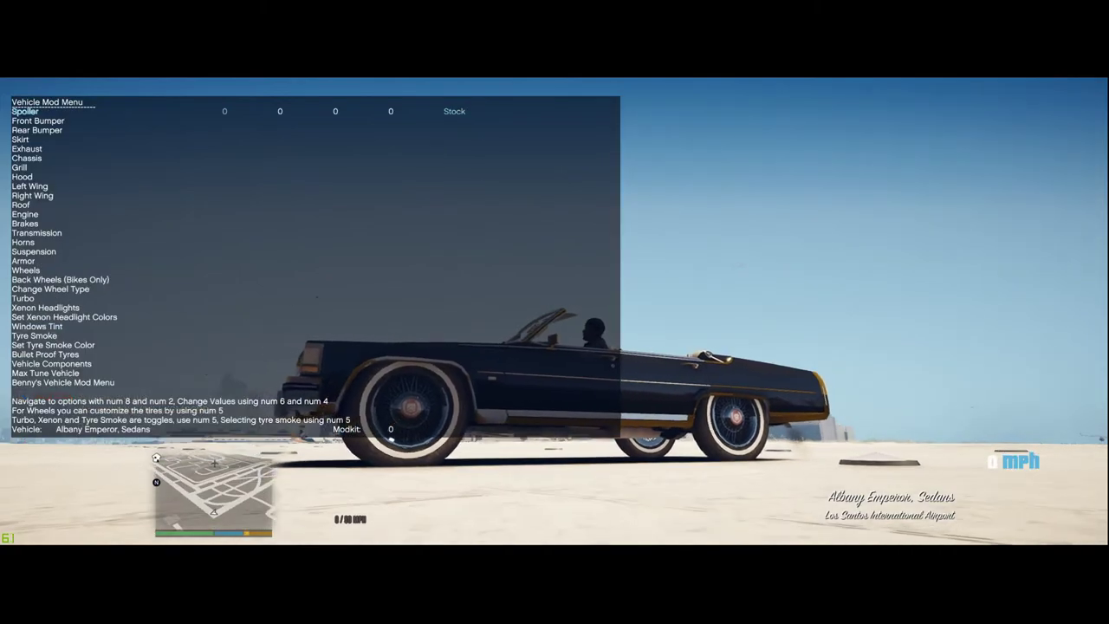
pyautogui.press('BackSpace')
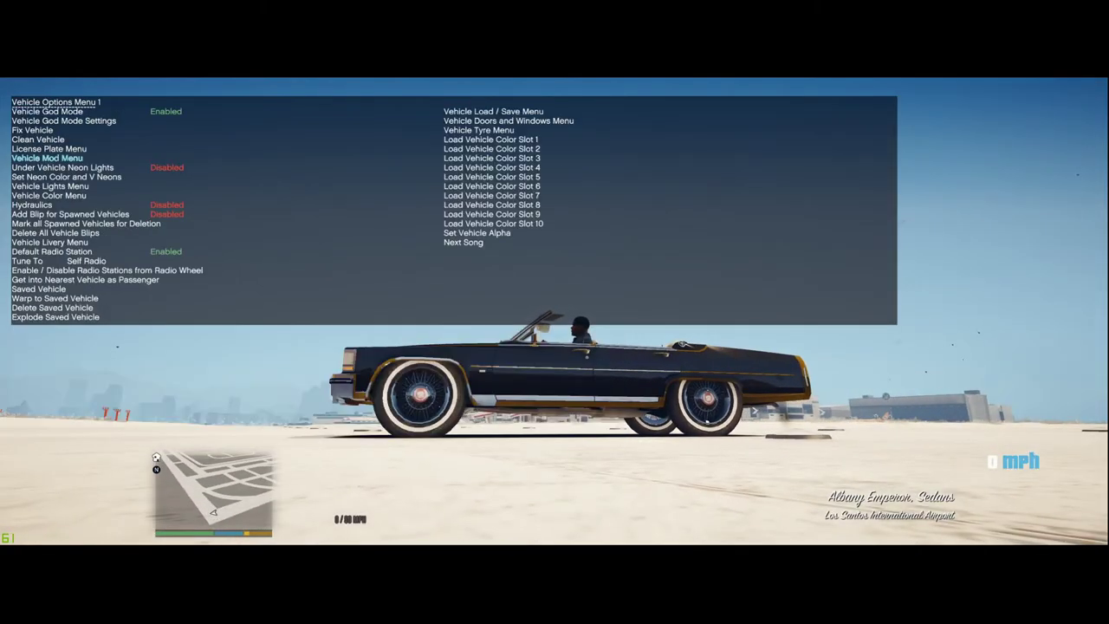
# - Apply a random Candy Red paint scheme to the Emperor, view the car, and return to the trainer's main level
pyautogui.press('Down')
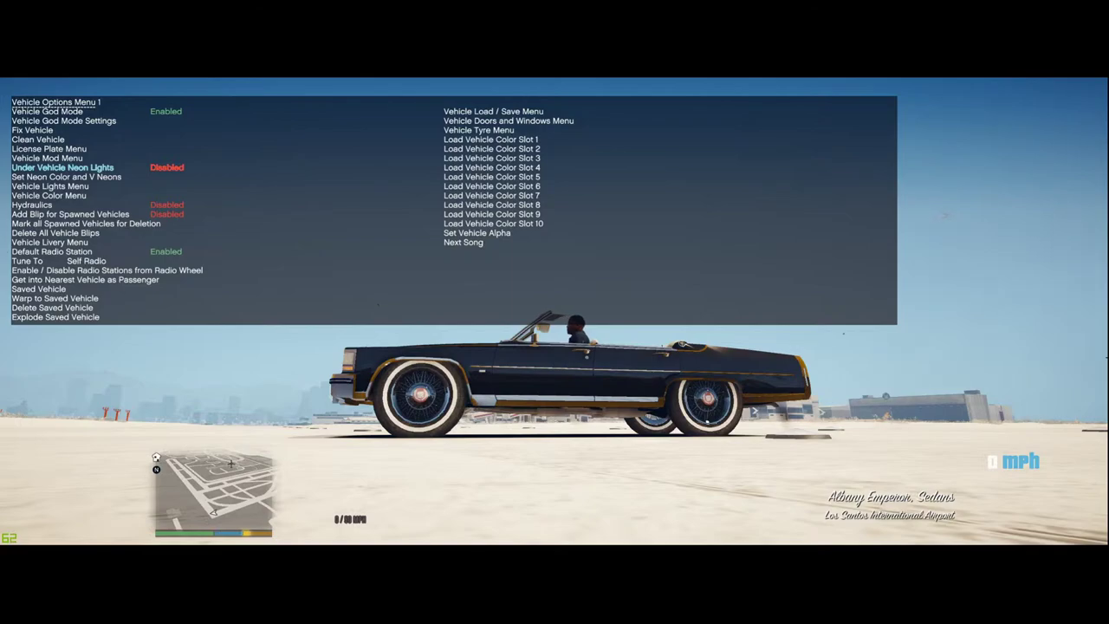
pyautogui.press('Return')
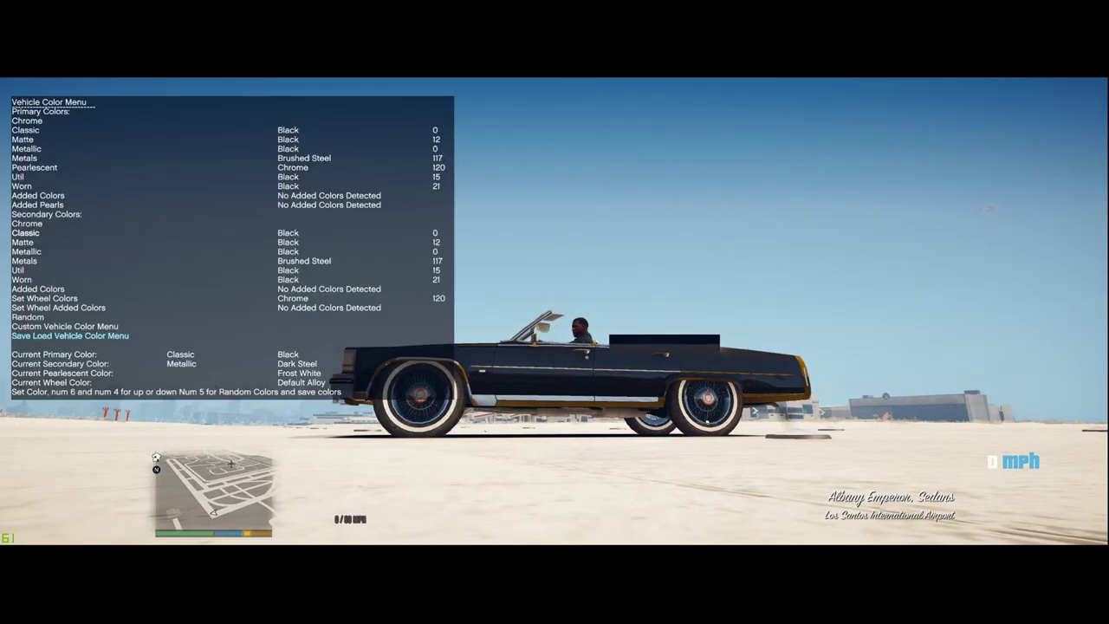
pyautogui.press('Up')
pyautogui.press('Return')
pyautogui.press('Return')
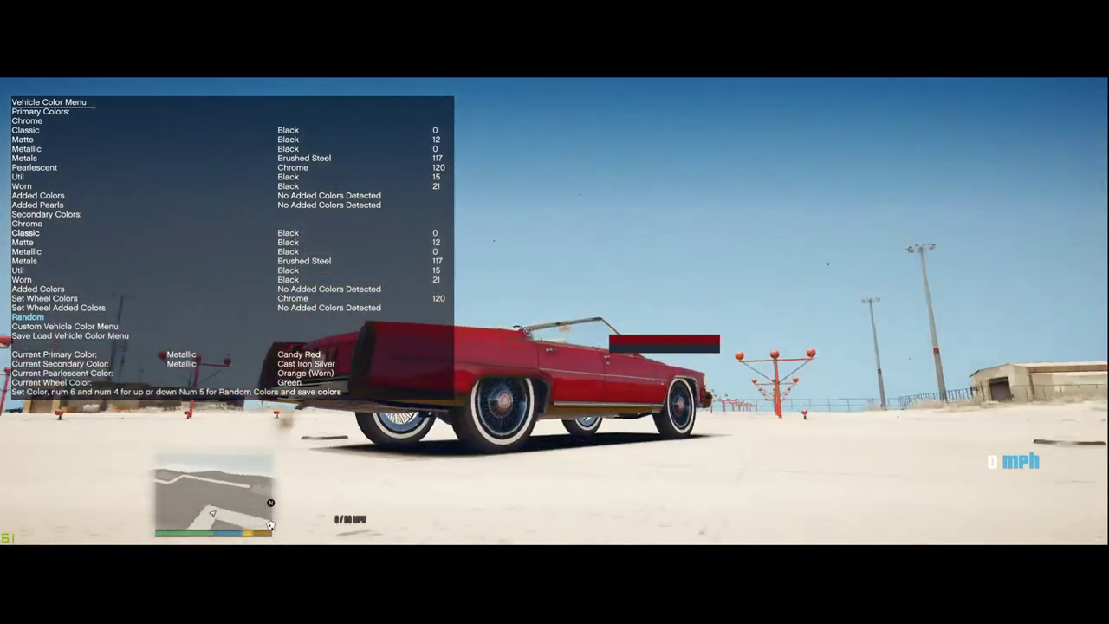
pyautogui.press('w')
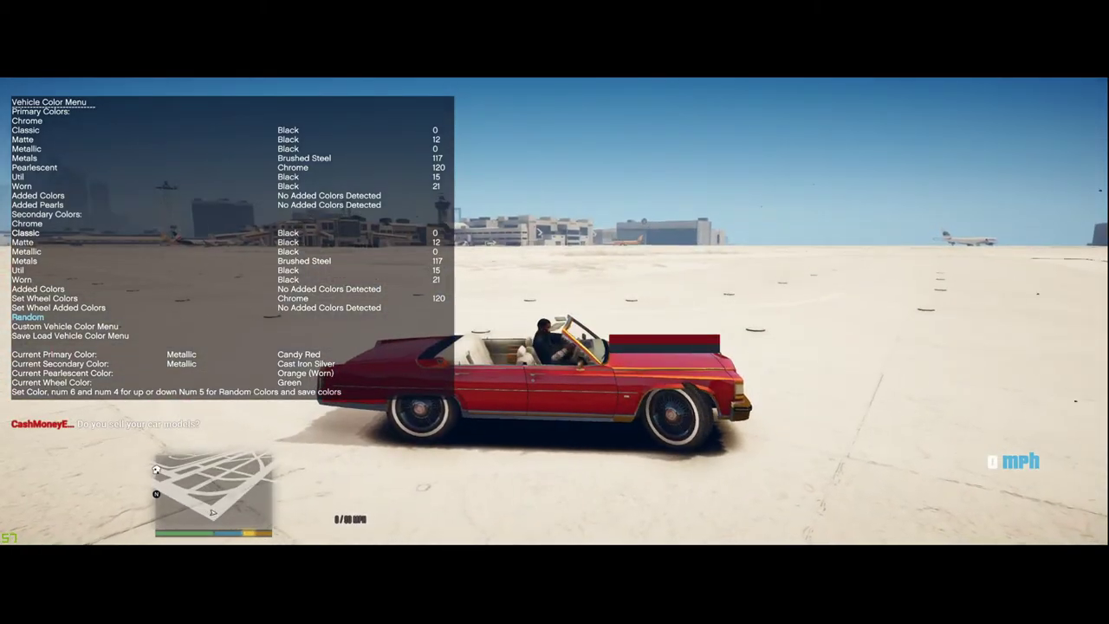
pyautogui.press('BackSpace')
pyautogui.press('BackSpace')
pyautogui.press('BackSpace')
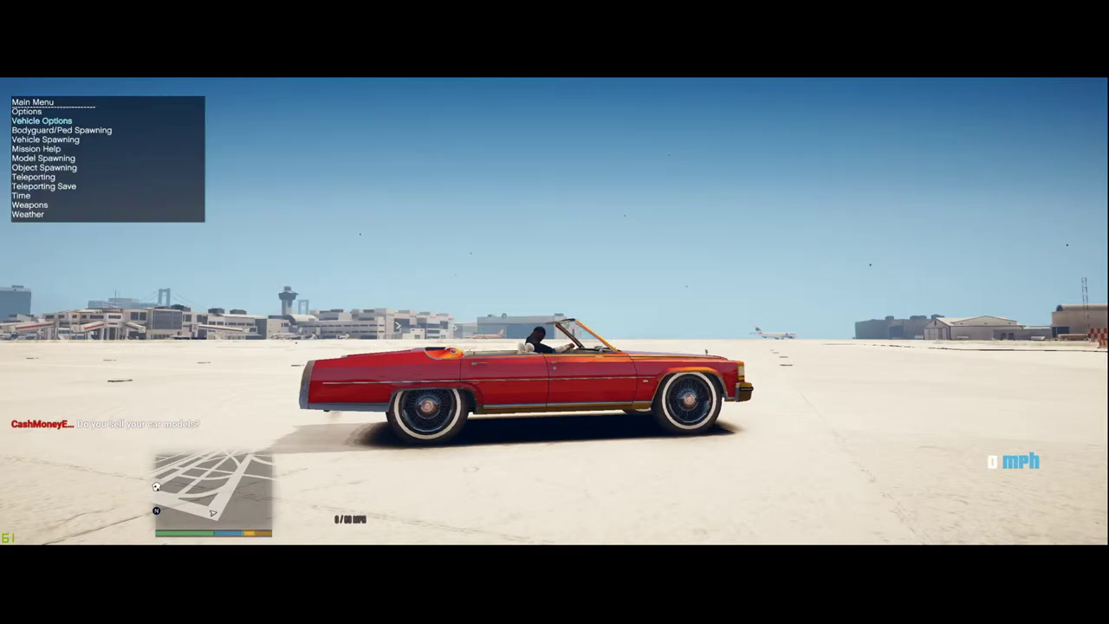
# - Start the free camera and examine the Emperor's rear wheel, rear fender and tail end up close
pyautogui.press('F8')
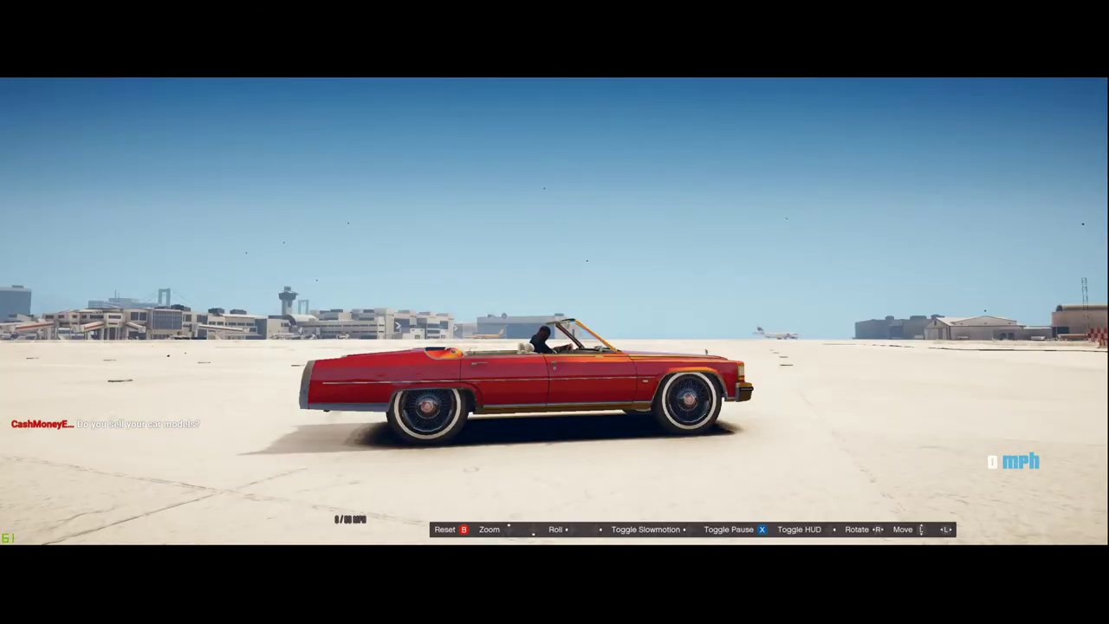
pyautogui.press('w')
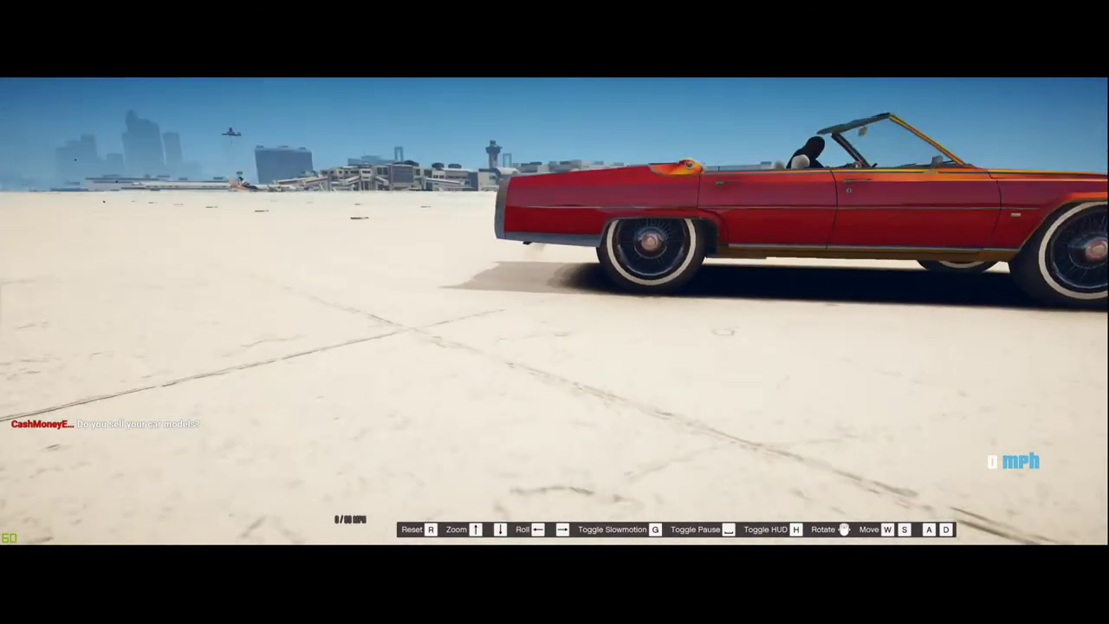
pyautogui.press('w')
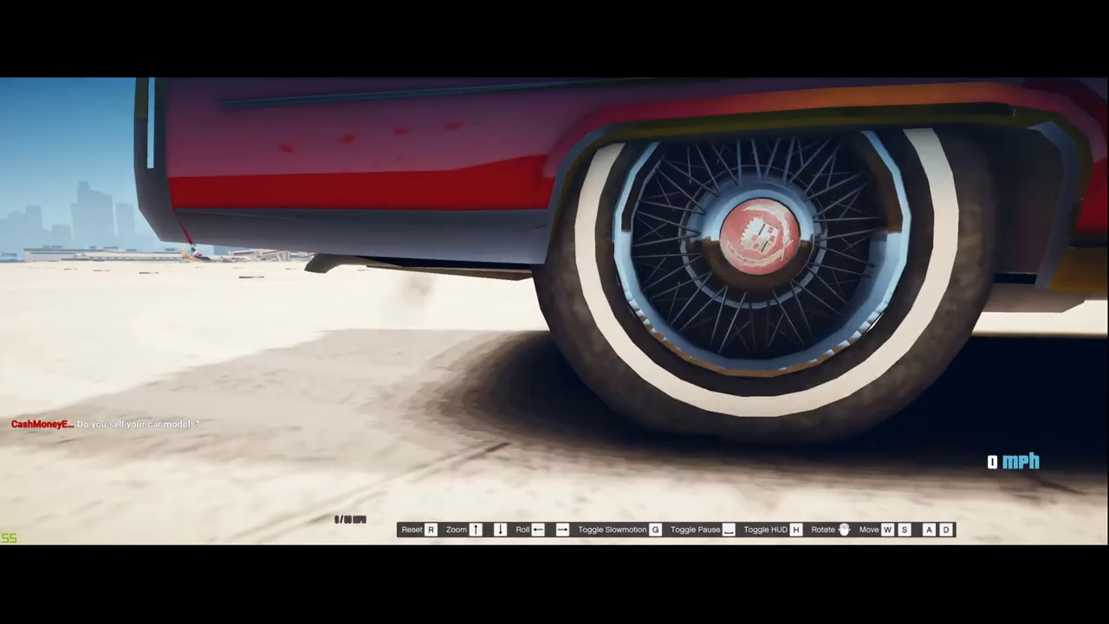
pyautogui.press('d')
pyautogui.press('a')
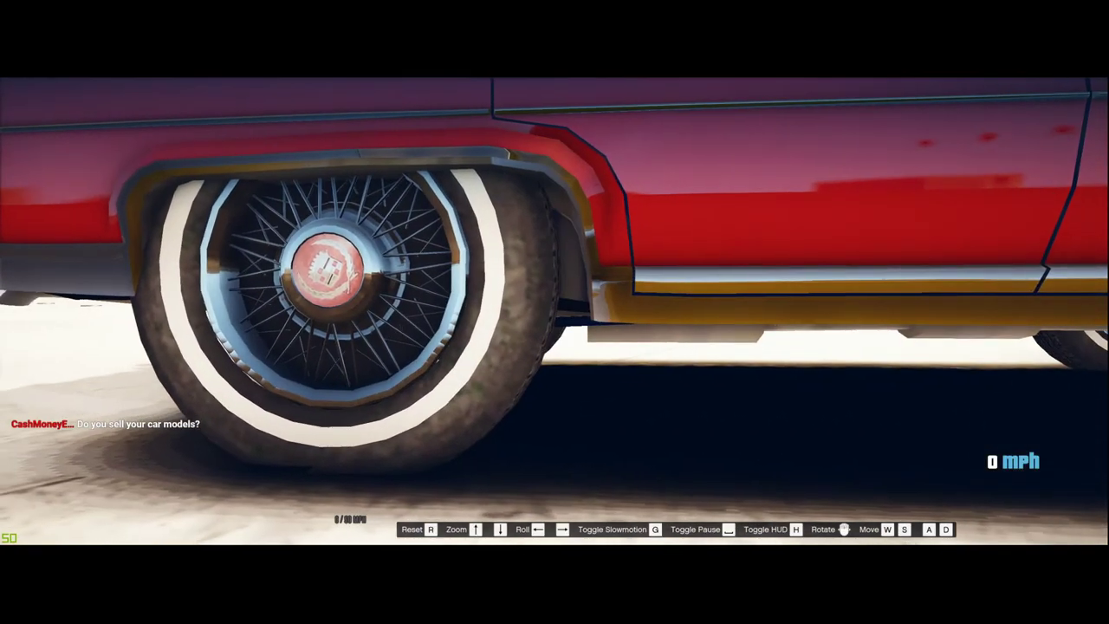
pyautogui.press('s')
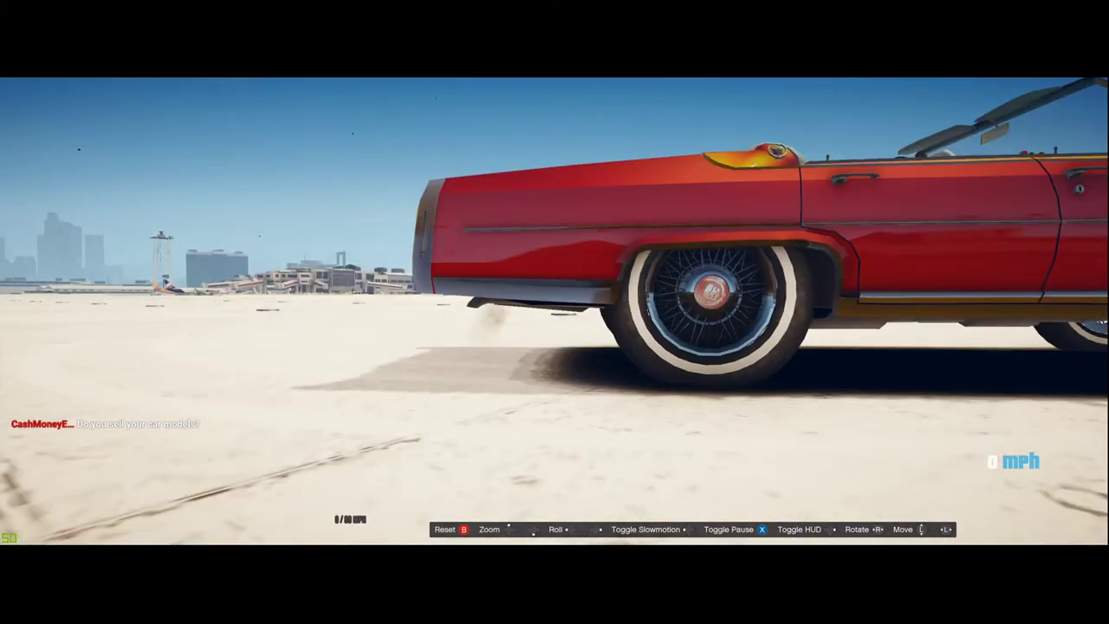
pyautogui.press('a')
pyautogui.press('a')
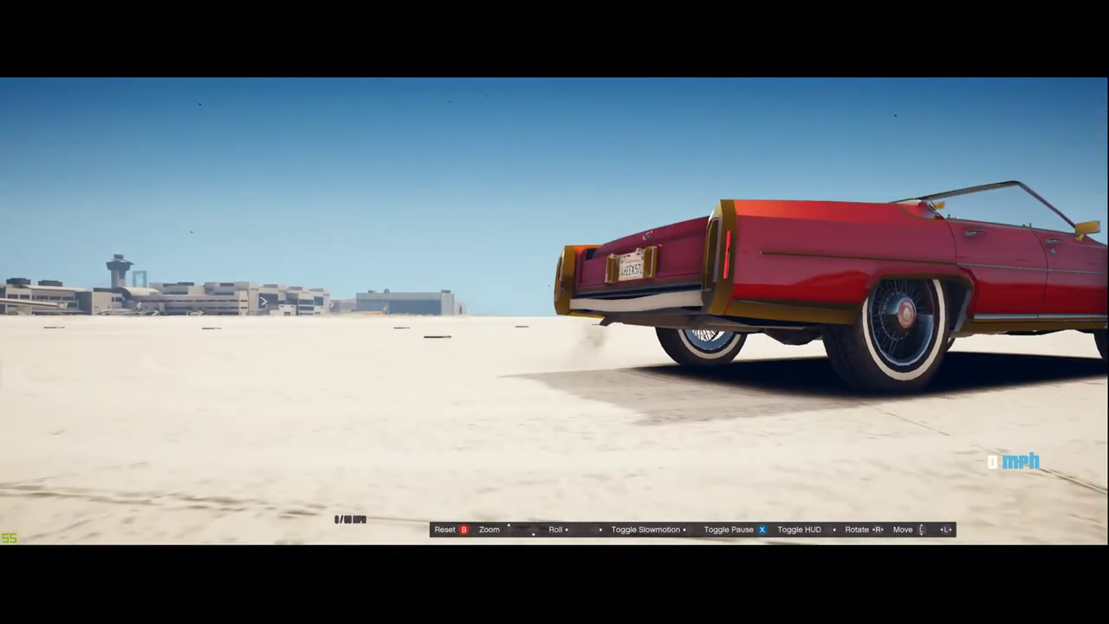
# - Examine the Emperor's full side profile, front fender, windshield and open interior with the free camera
pyautogui.press('d')
pyautogui.press('w')
pyautogui.press('s')
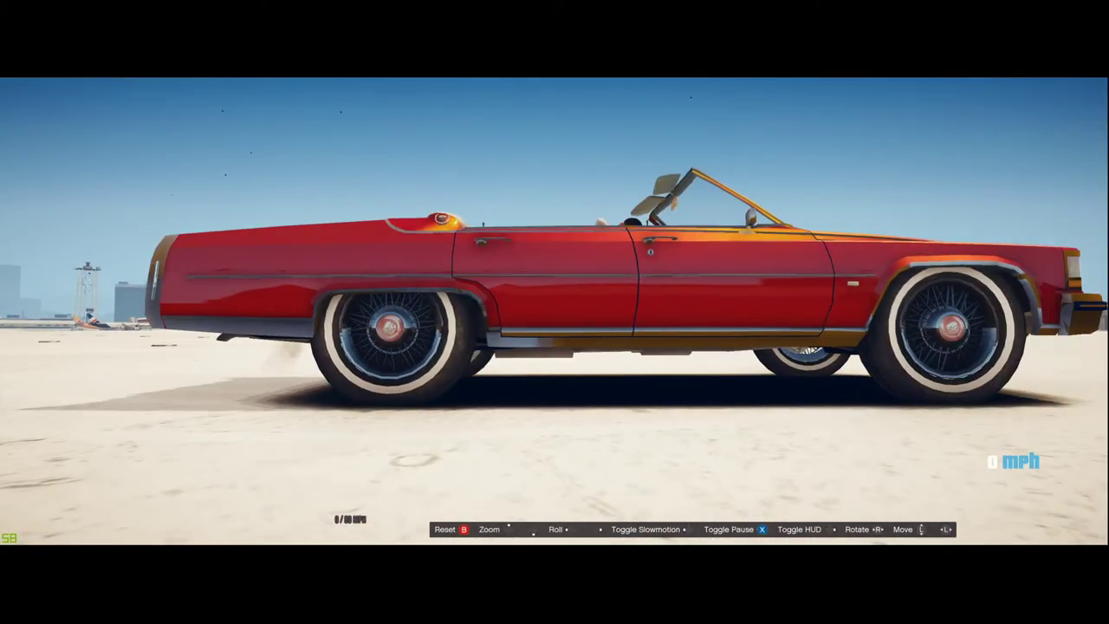
pyautogui.press('w')
pyautogui.press('s')
pyautogui.press('w')
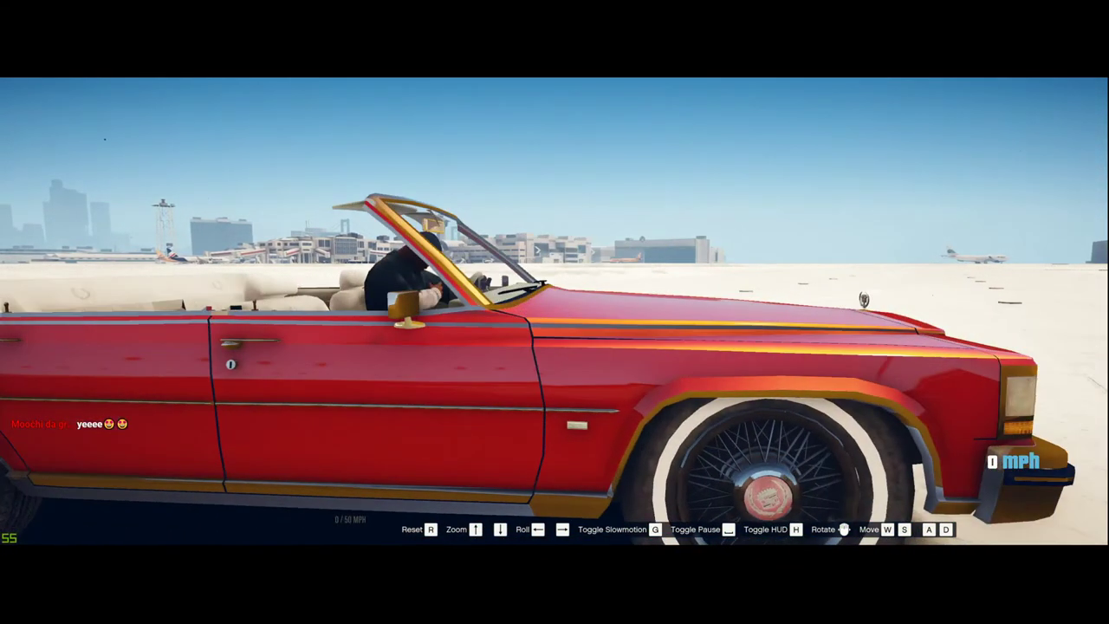
pyautogui.press('s')
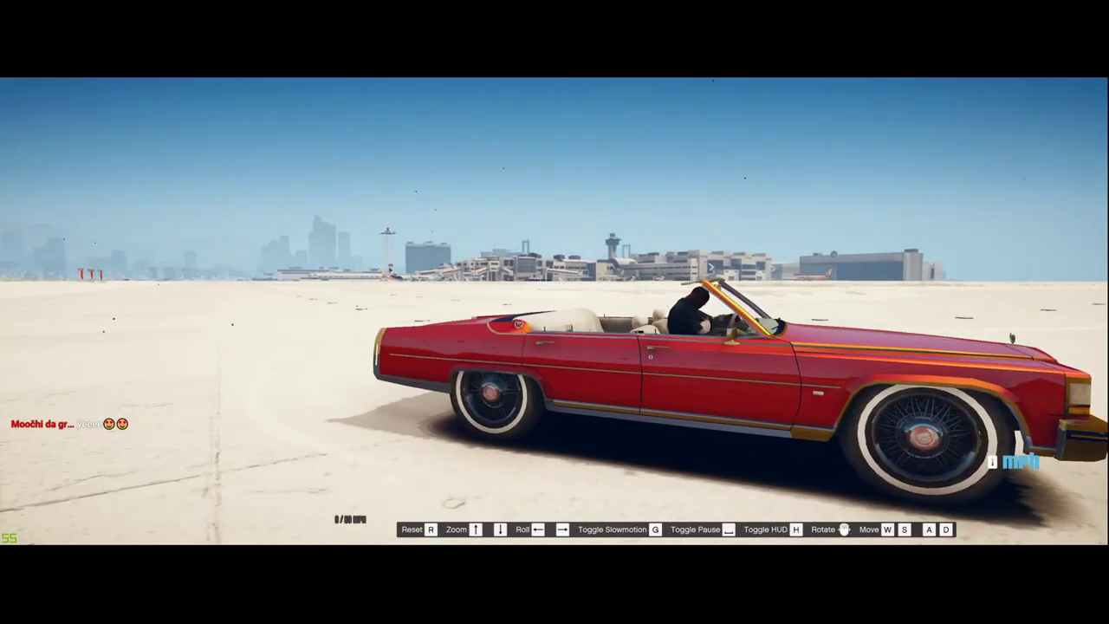
pyautogui.press('a')
pyautogui.press('s')
pyautogui.press('d')
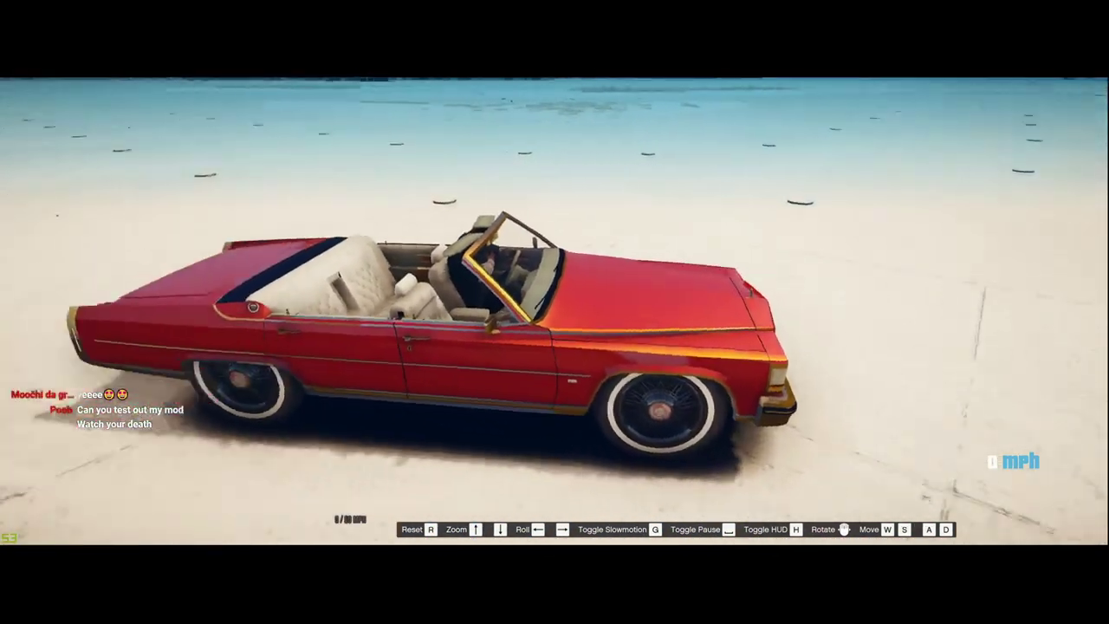
# - Examine the Emperor's front bumper and opposite side with the free camera, and return to the normal game view
pyautogui.press('w')
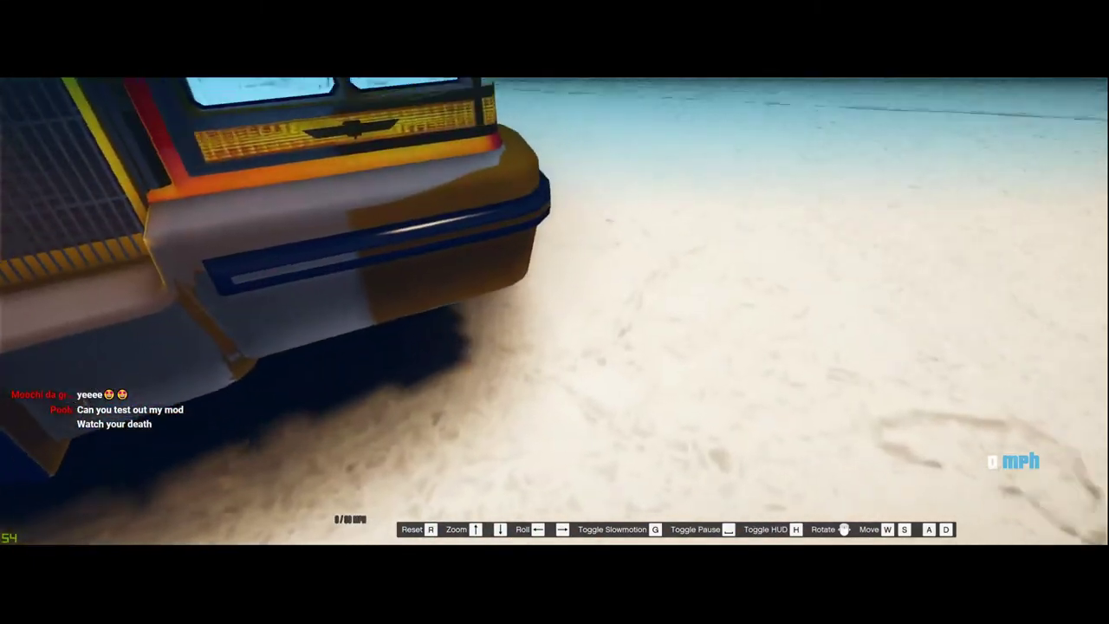
pyautogui.press('s')
pyautogui.press('d')
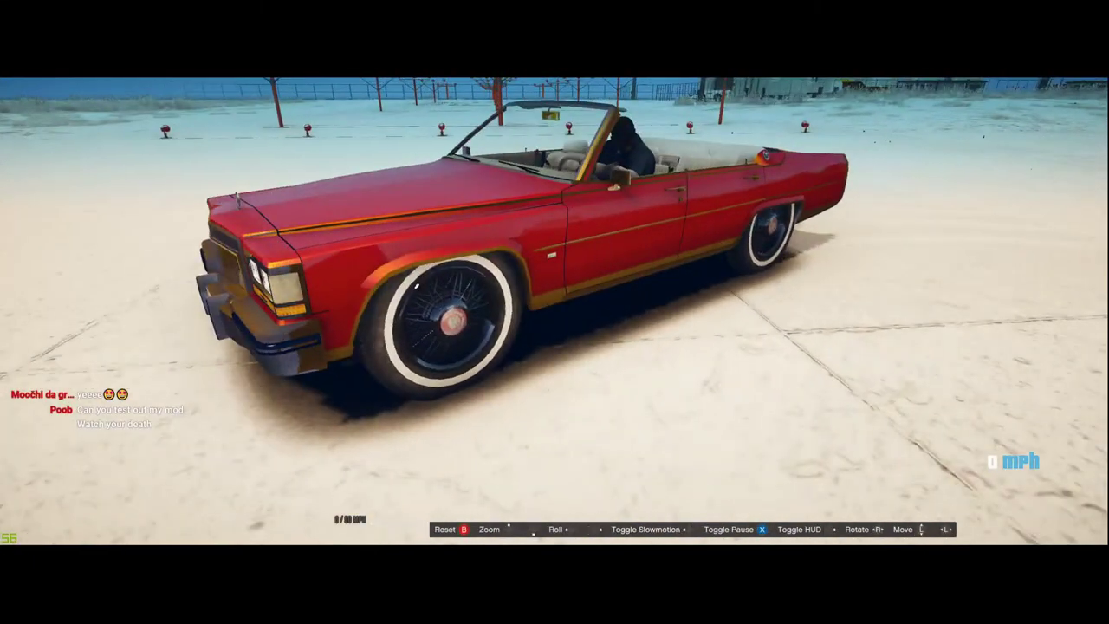
pyautogui.press('d')
pyautogui.press('d')
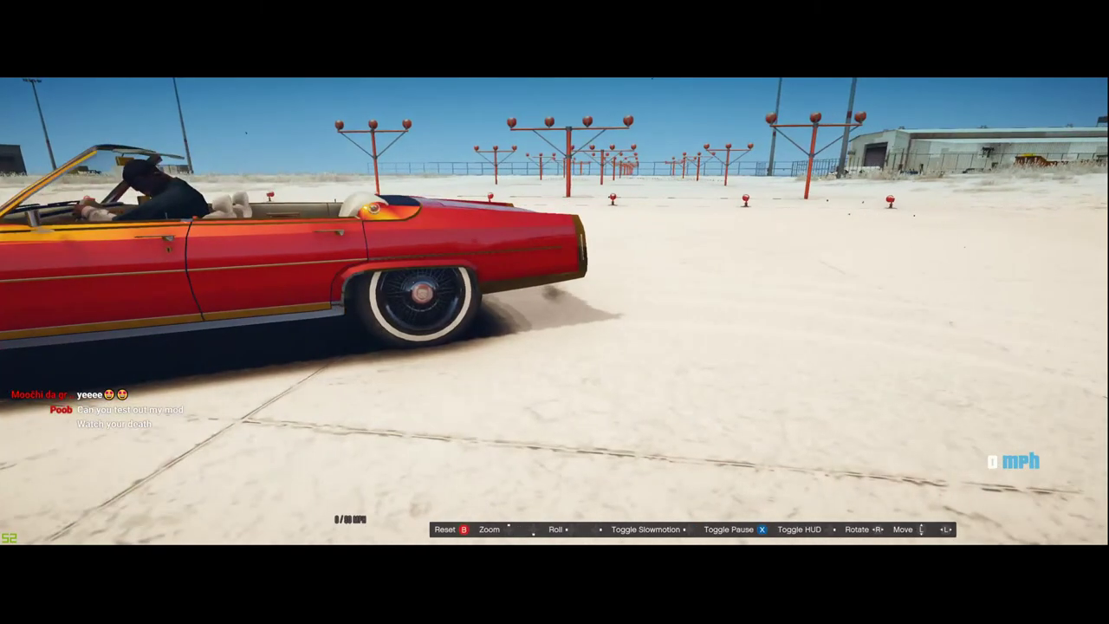
pyautogui.press('w')
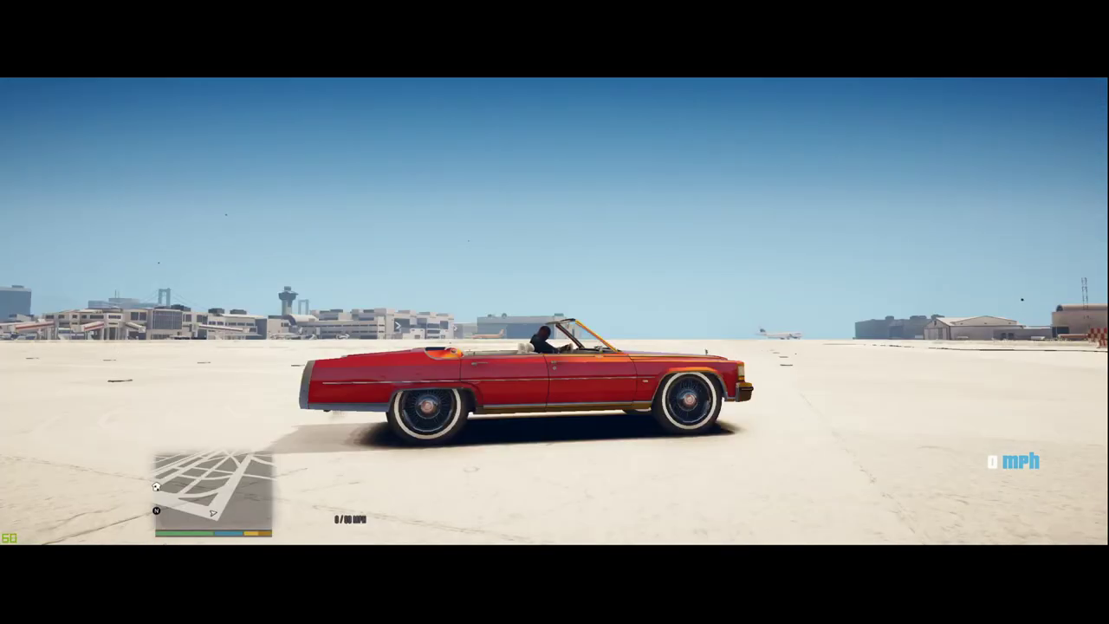
# - Quit Grand Theft Auto V to Windows and refresh the desktop
pyautogui.press('Escape')
pyautogui.press('Right')
pyautogui.press('Right')
pyautogui.press('Right')
pyautogui.press('Right')
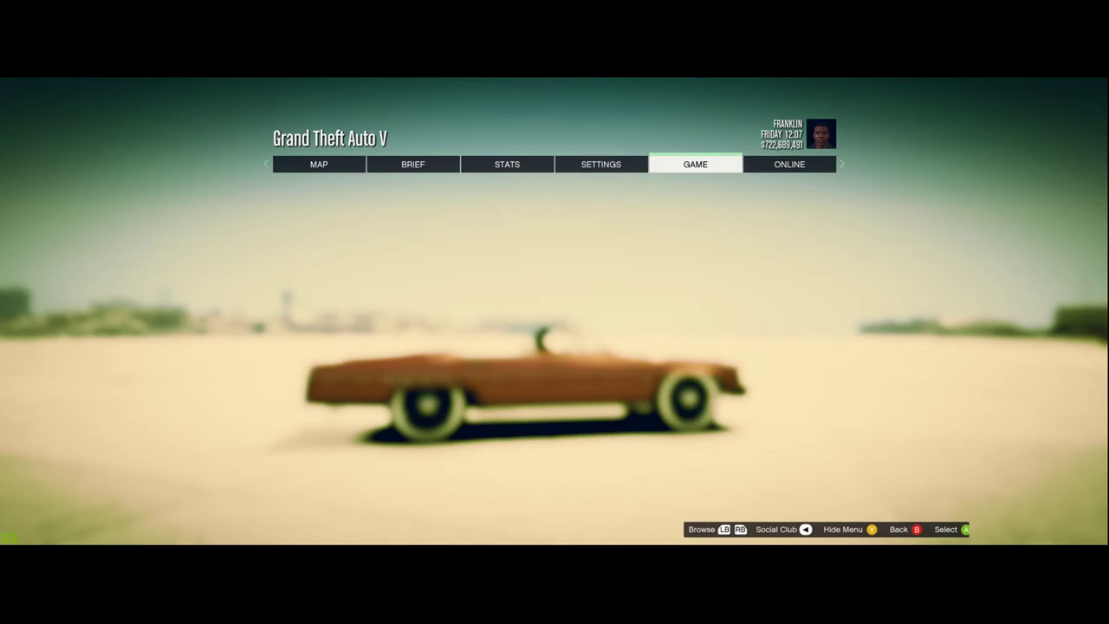
pyautogui.press('Return')
pyautogui.press('Up')
pyautogui.press('Return')
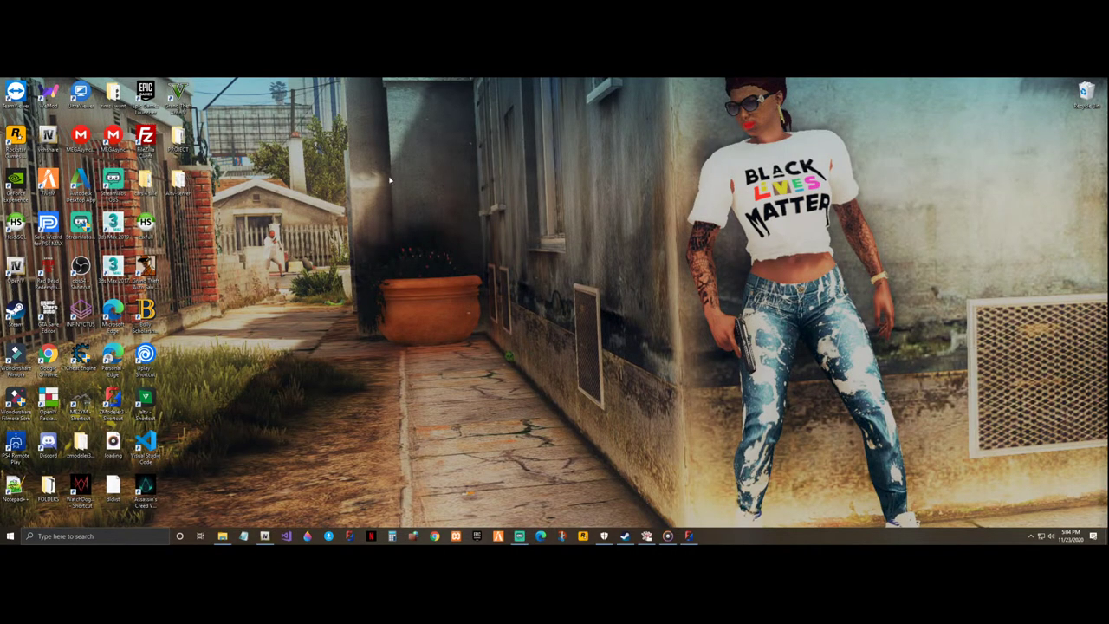
pyautogui.rightClick(424, 193)
pyautogui.click(466, 218)
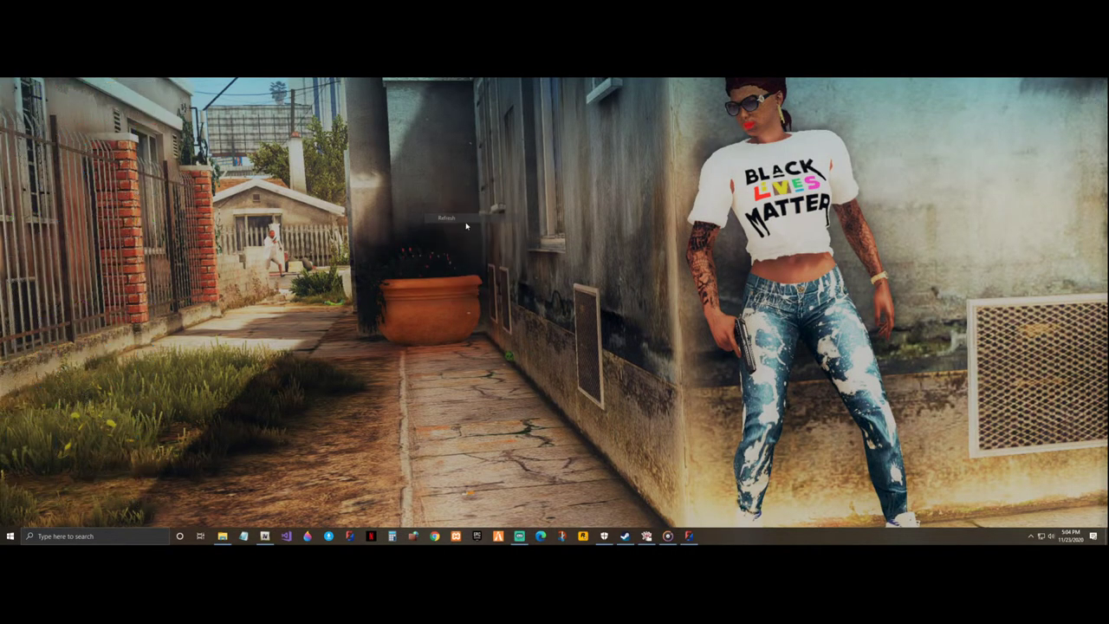
# - Switch to ZModeler, close it without saving the scene, and start it again with an empty scene
pyautogui.click(689, 535)
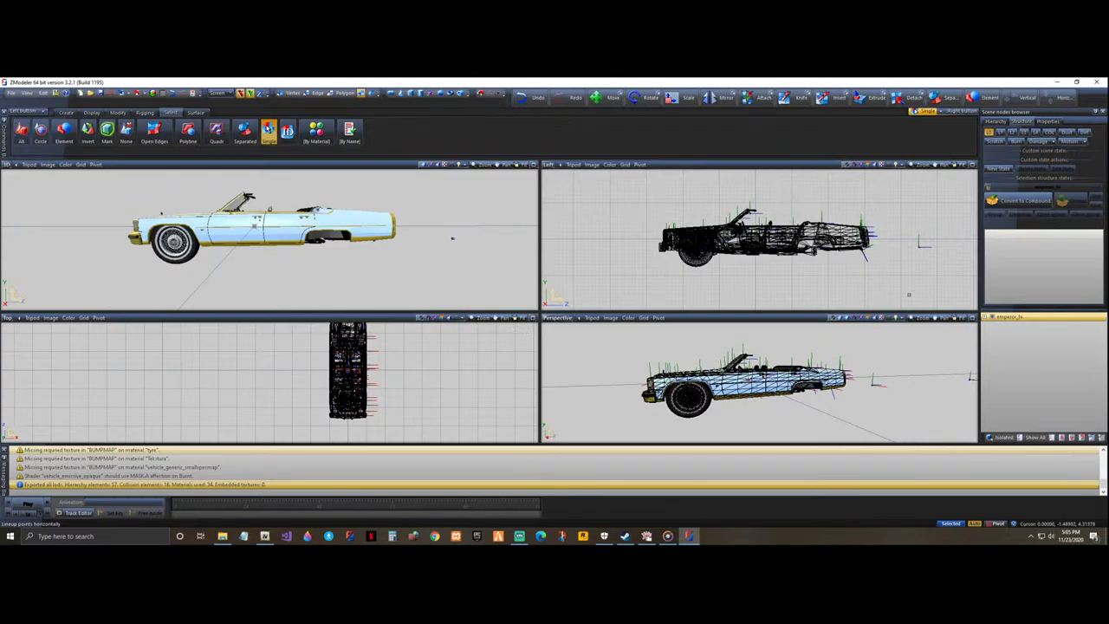
pyautogui.click(1097, 82)
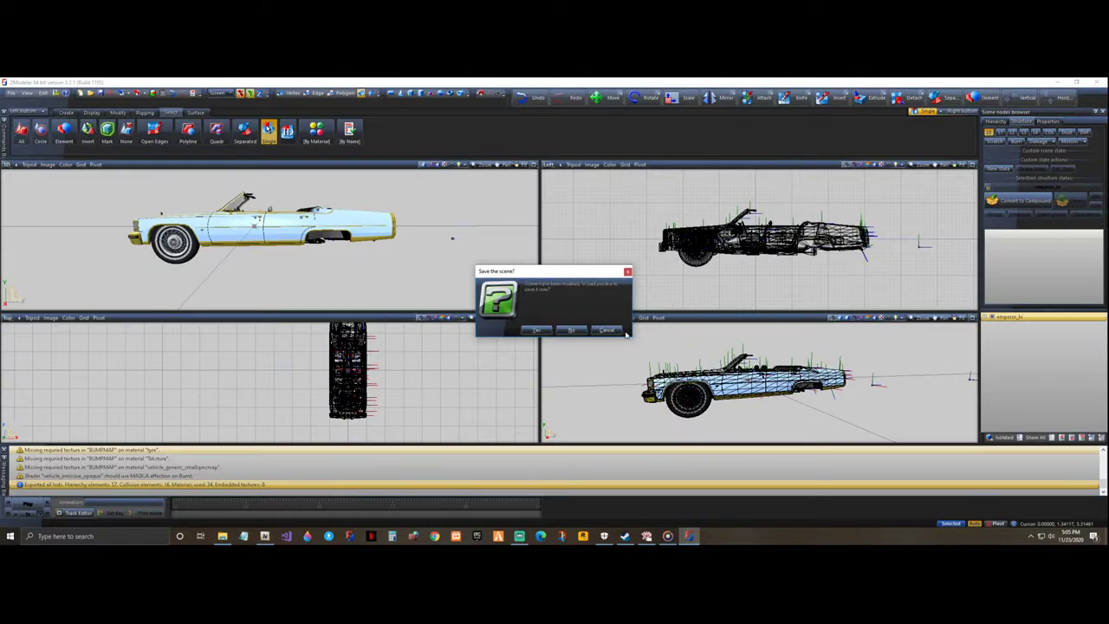
pyautogui.click(571, 330)
pyautogui.doubleClick(105, 403)
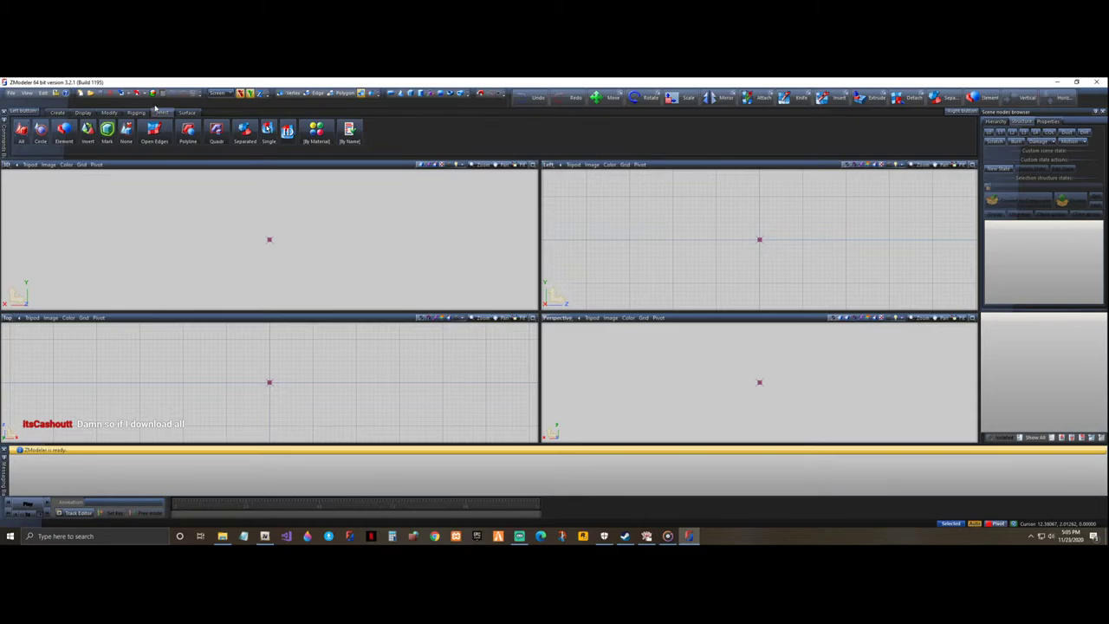
# - Import the emperor_hi model from the UNLOCKED folder and display its highest-detail meshes in the 3D view
pyautogui.click(123, 93)
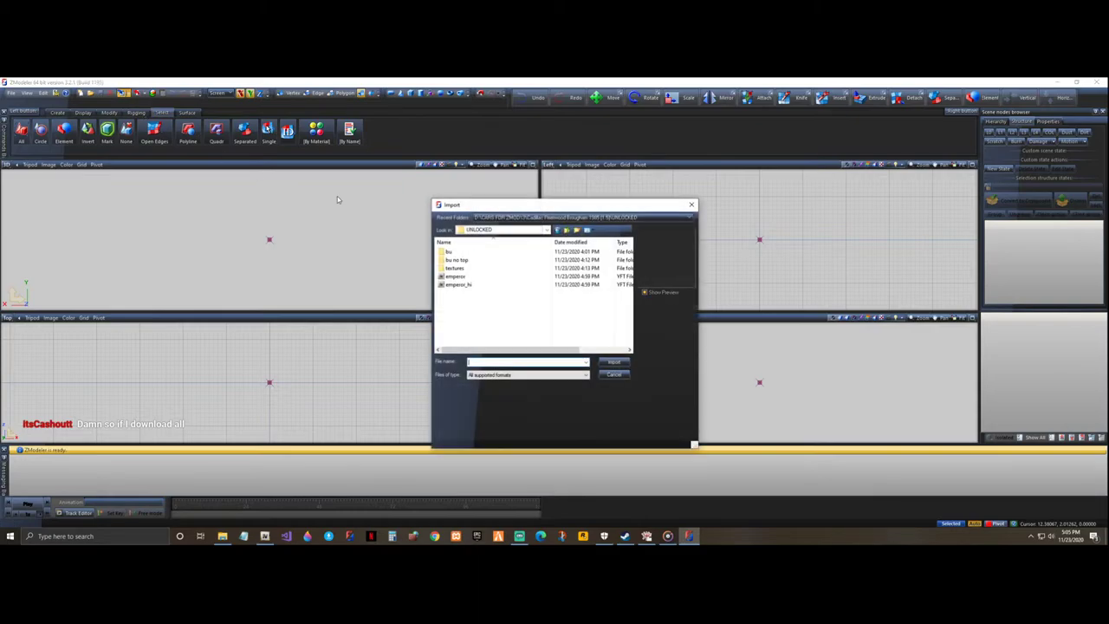
pyautogui.click(476, 285)
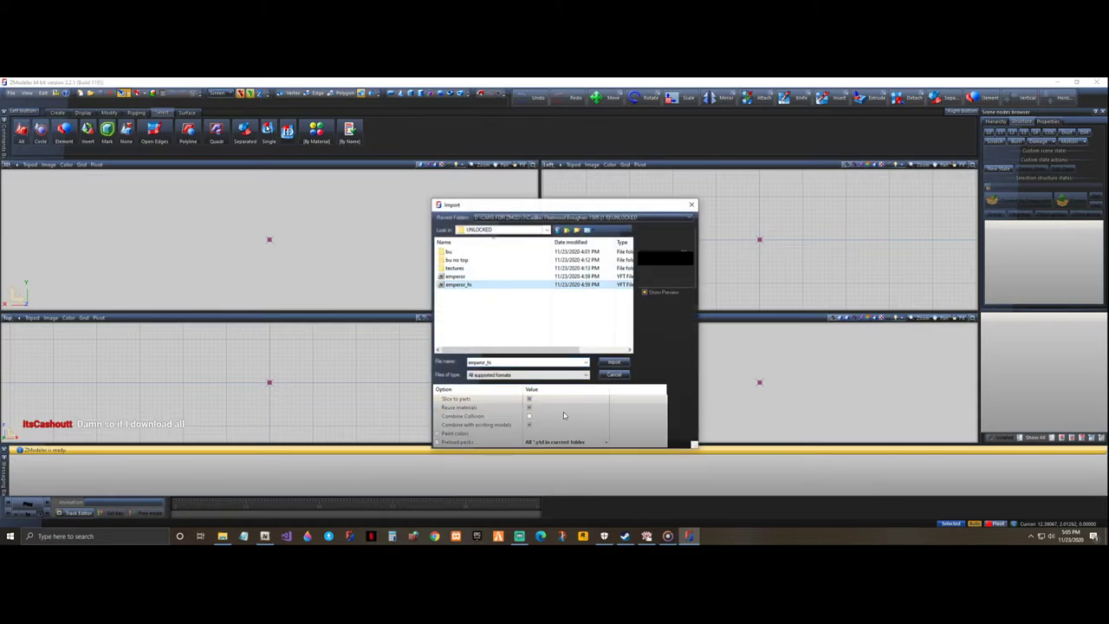
pyautogui.click(615, 362)
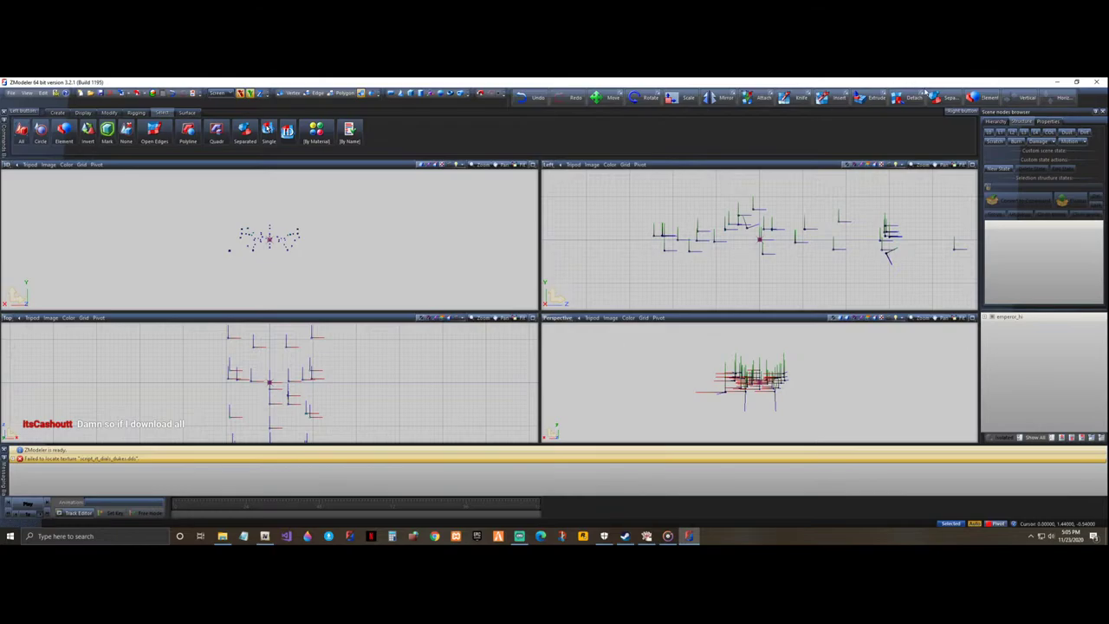
pyautogui.click(988, 131)
pyautogui.moveTo(379, 265); pyautogui.dragTo(281, 257, button='middle')
pyautogui.scroll(2, 284, 258)
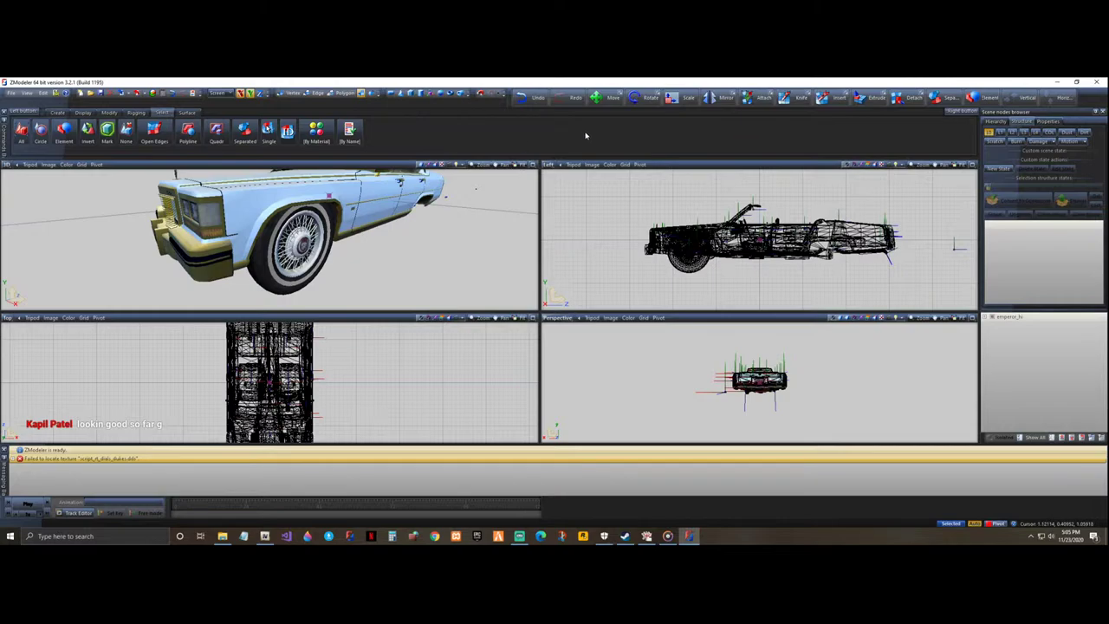
# - Select the car's front bumper in the side view with Single selection and list its materials in the Material Browser
pyautogui.click(650, 249)
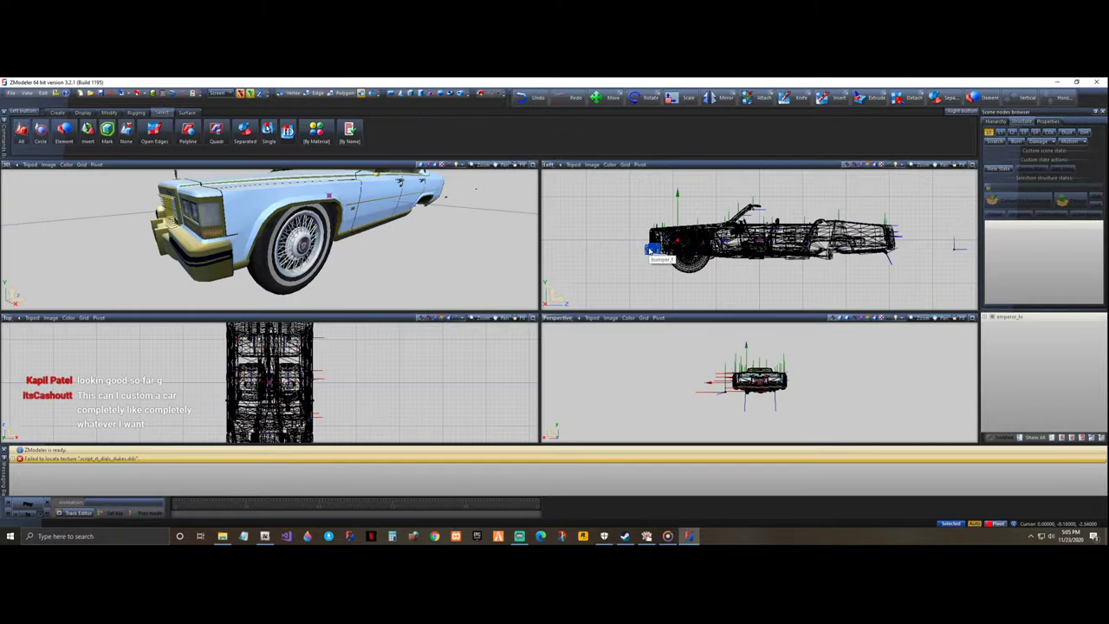
pyautogui.click(654, 252)
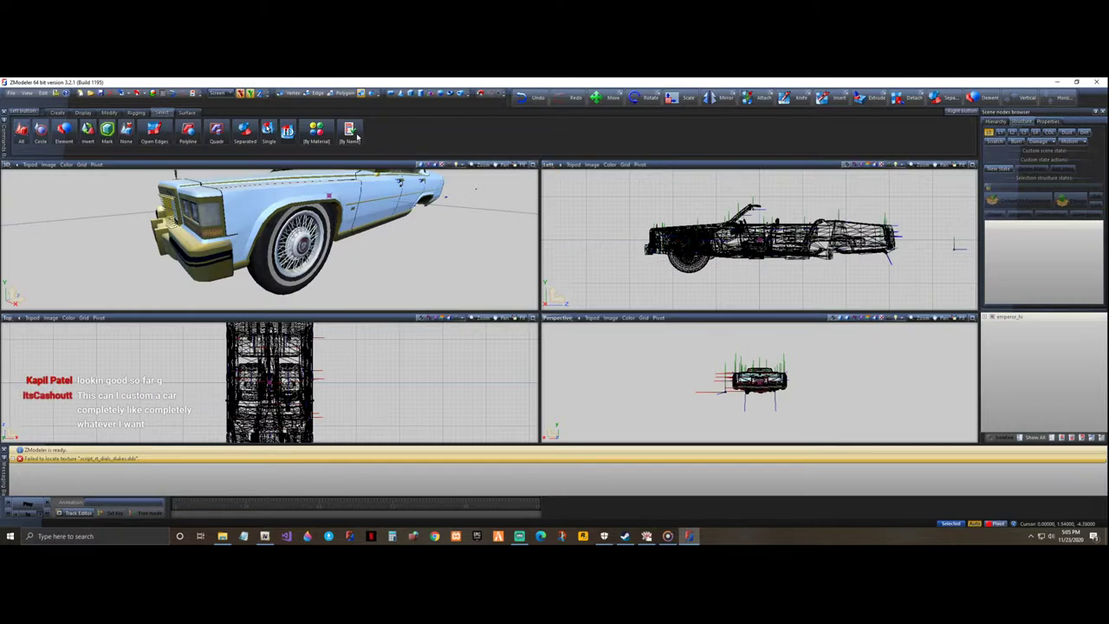
pyautogui.click(268, 130)
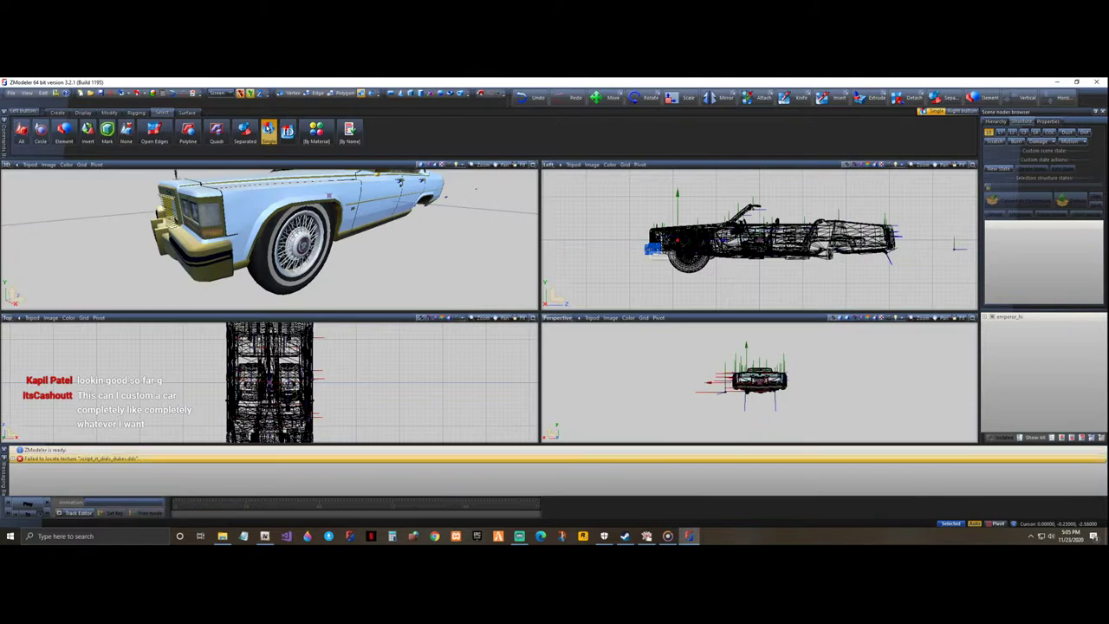
pyautogui.click(652, 249)
pyautogui.moveTo(598, 220); pyautogui.dragTo(614, 243)
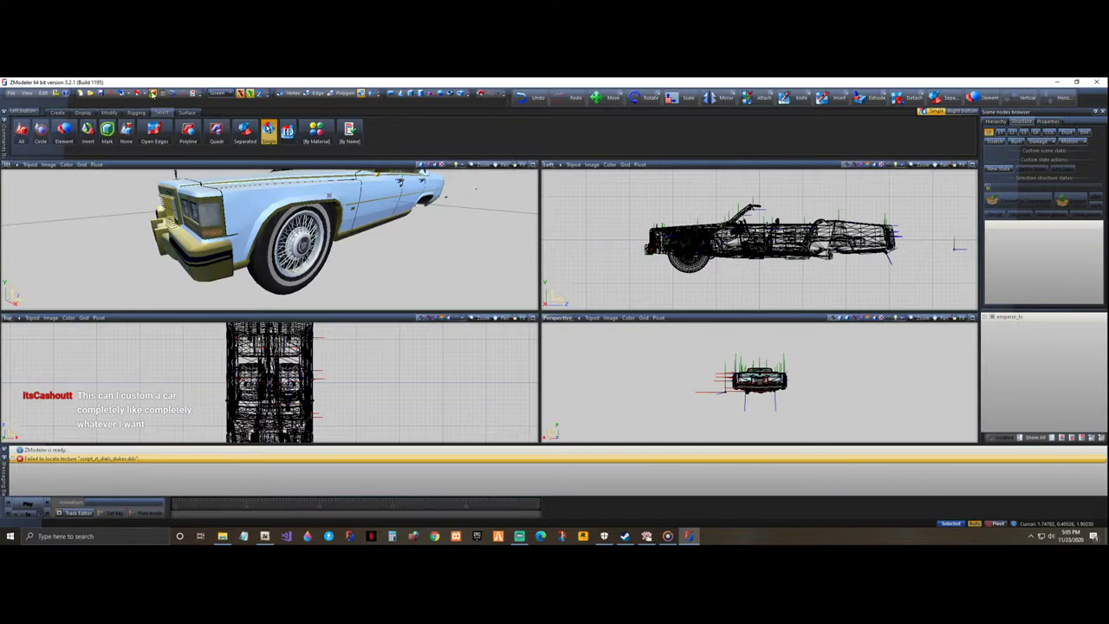
pyautogui.click(151, 93)
pyautogui.moveTo(570, 128); pyautogui.dragTo(278, 137)
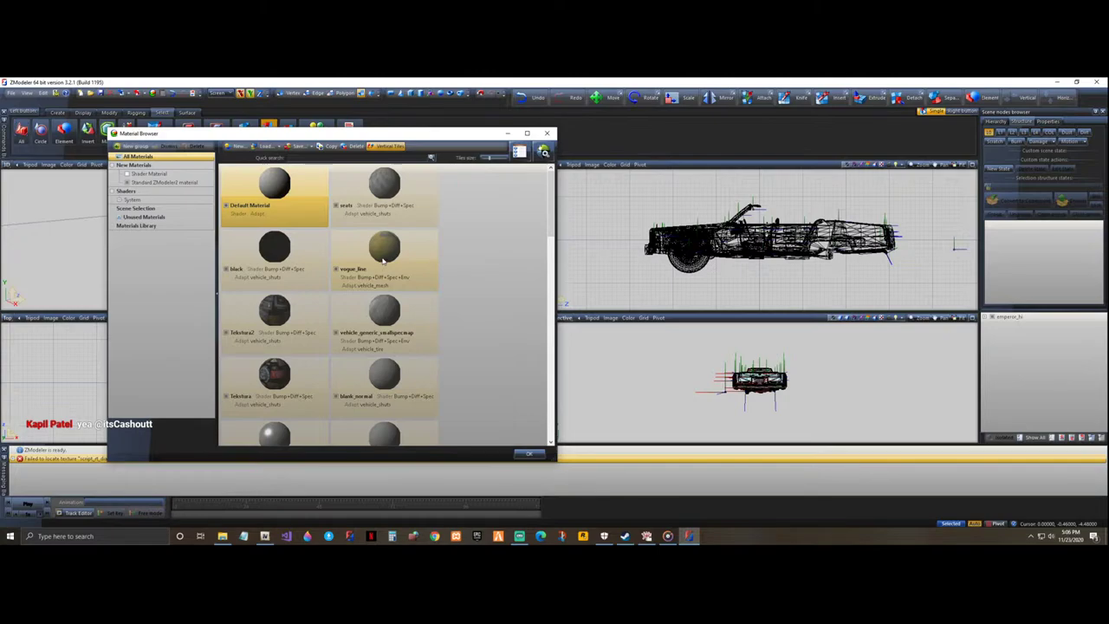
pyautogui.click(649, 247)
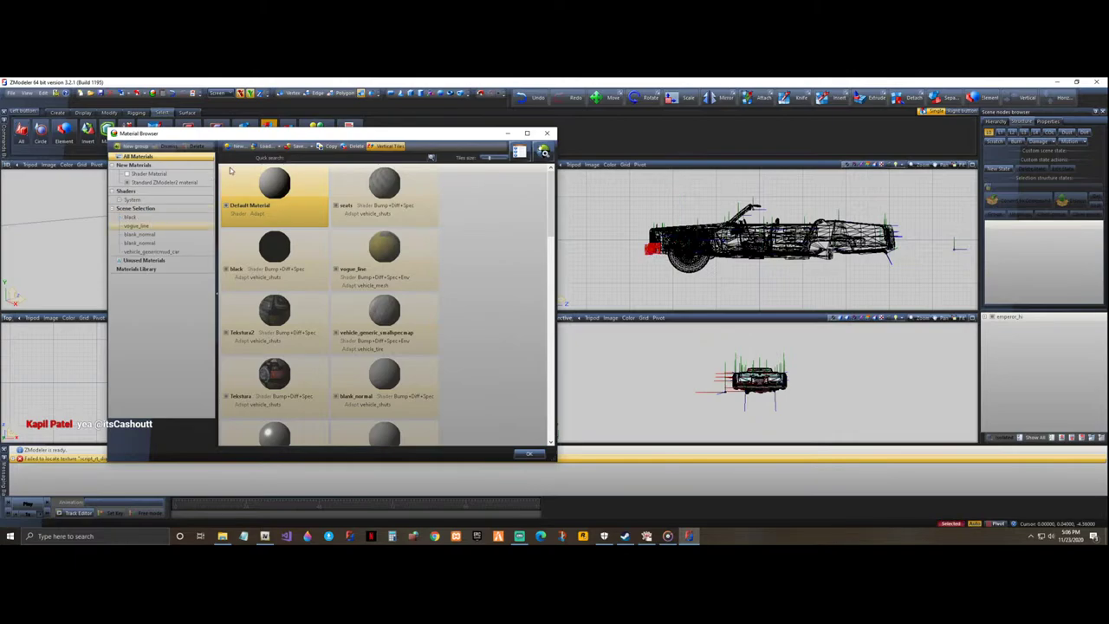
# - Open the material properties of the bumper's vogue_line material and arrange the windows side by side
pyautogui.click(139, 226)
pyautogui.moveTo(318, 136); pyautogui.dragTo(386, 135)
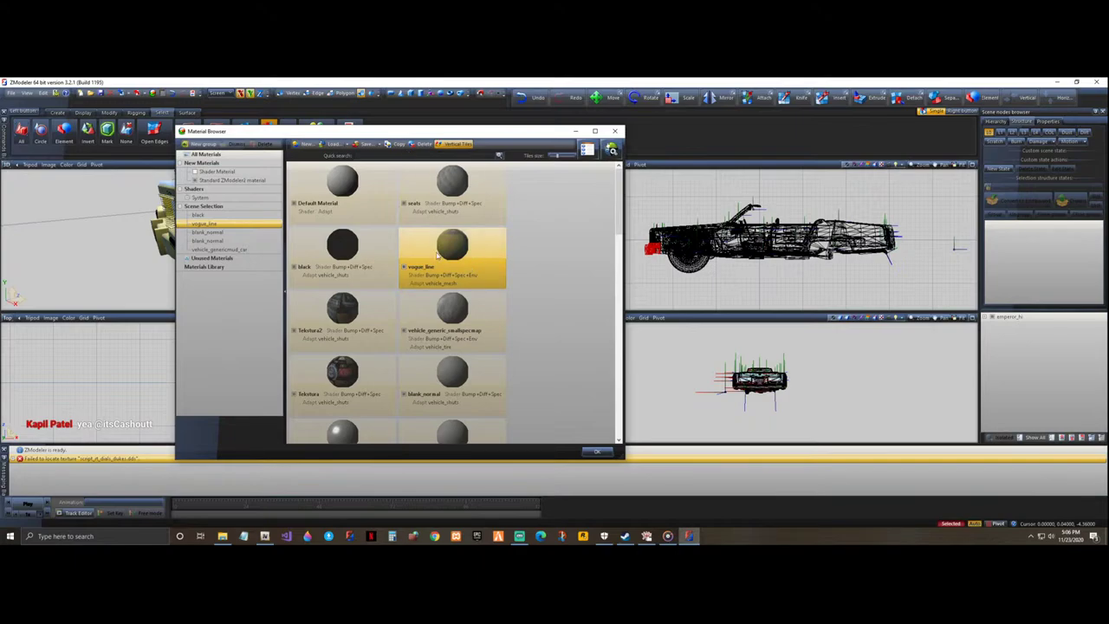
pyautogui.click(586, 149)
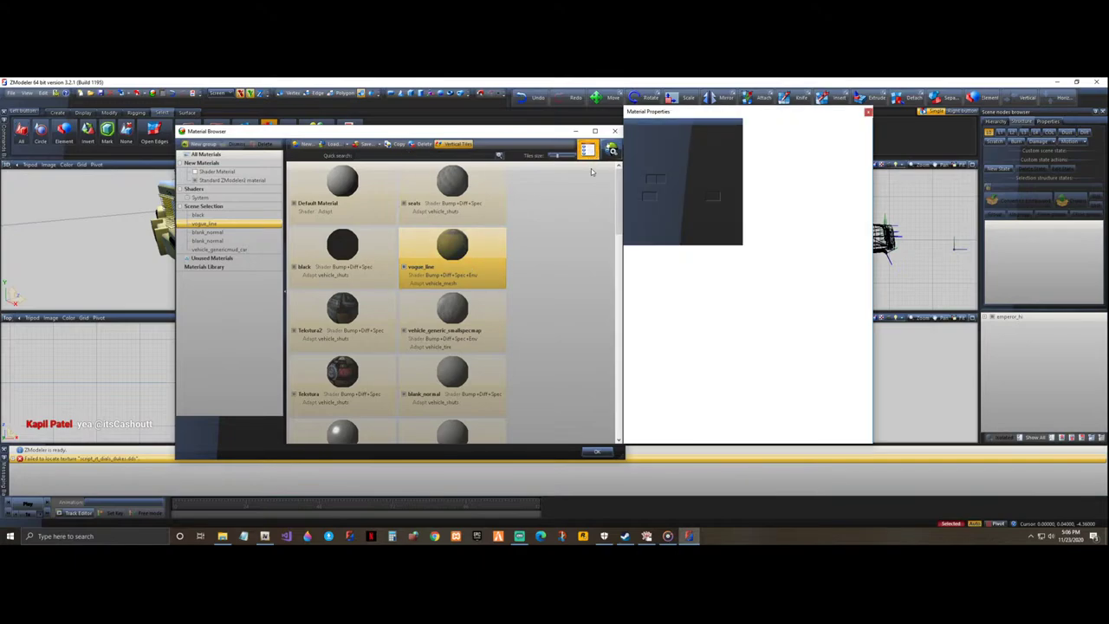
pyautogui.moveTo(287, 131); pyautogui.dragTo(413, 127)
pyautogui.moveTo(757, 111); pyautogui.dragTo(817, 109)
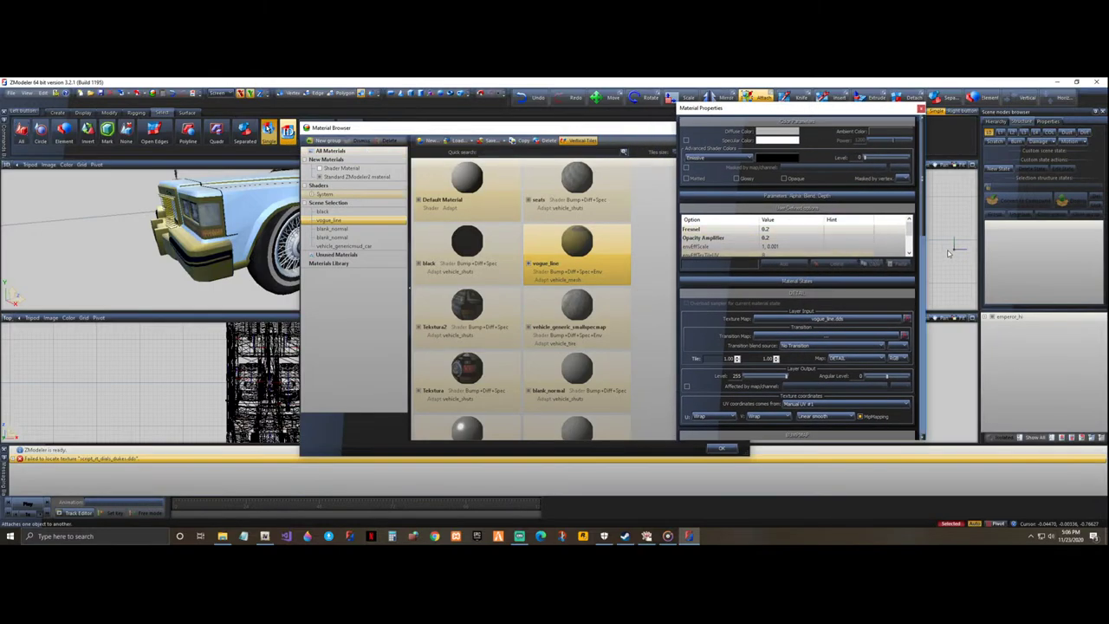
# - Examine the texture layers of the vogue_line material and compare them with the car's front bumper
pyautogui.moveTo(924, 180); pyautogui.dragTo(916, 328)
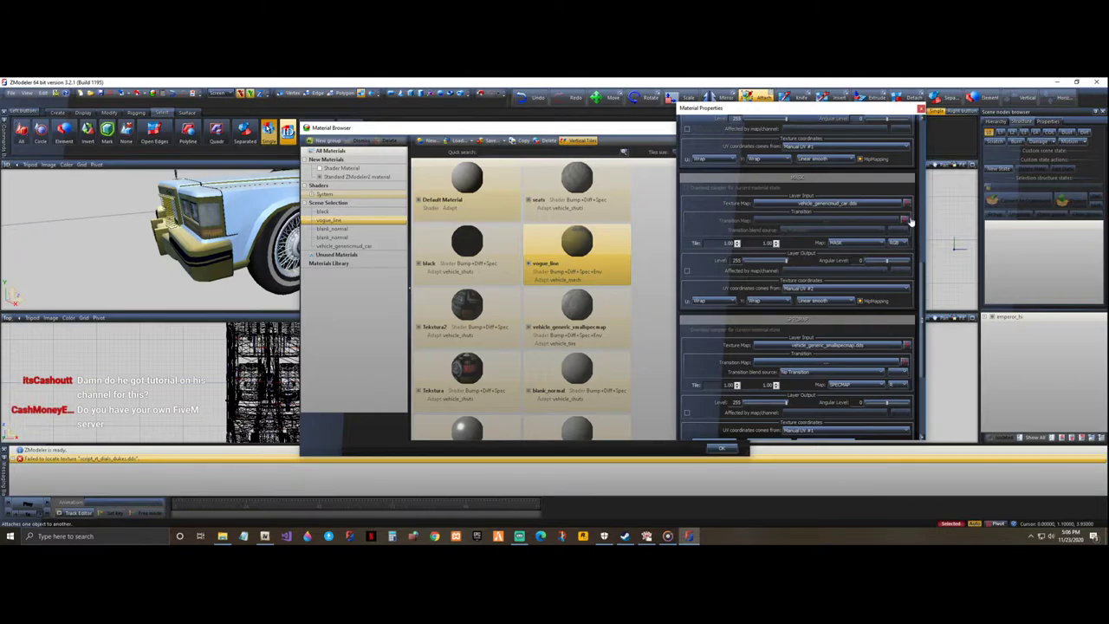
pyautogui.scroll(-1, 908, 227)
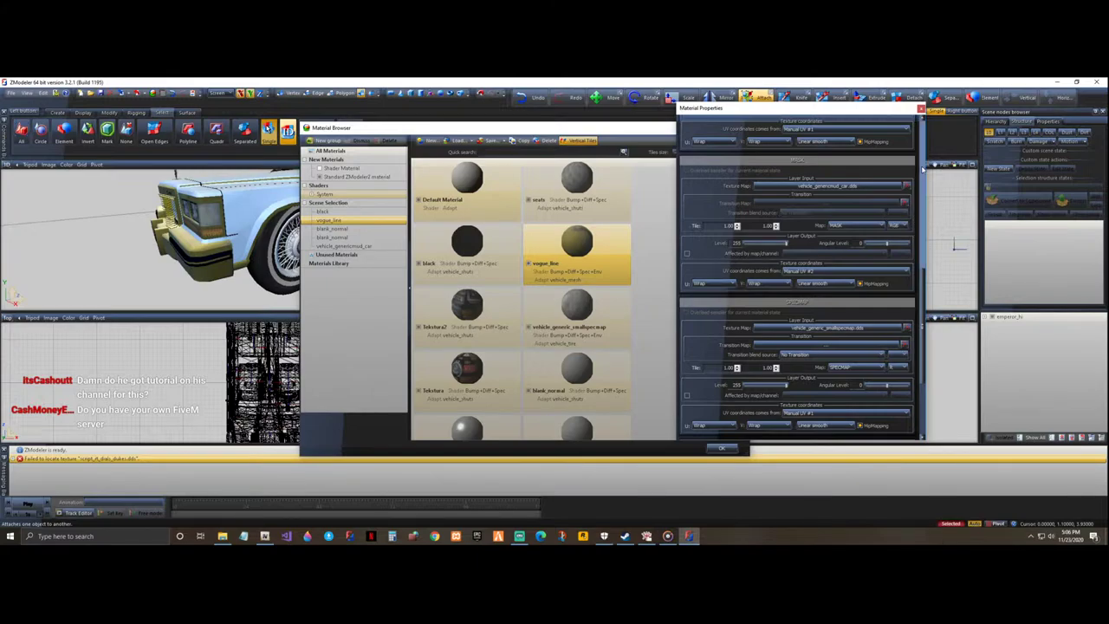
pyautogui.click(923, 171)
pyautogui.scroll(3, 924, 190)
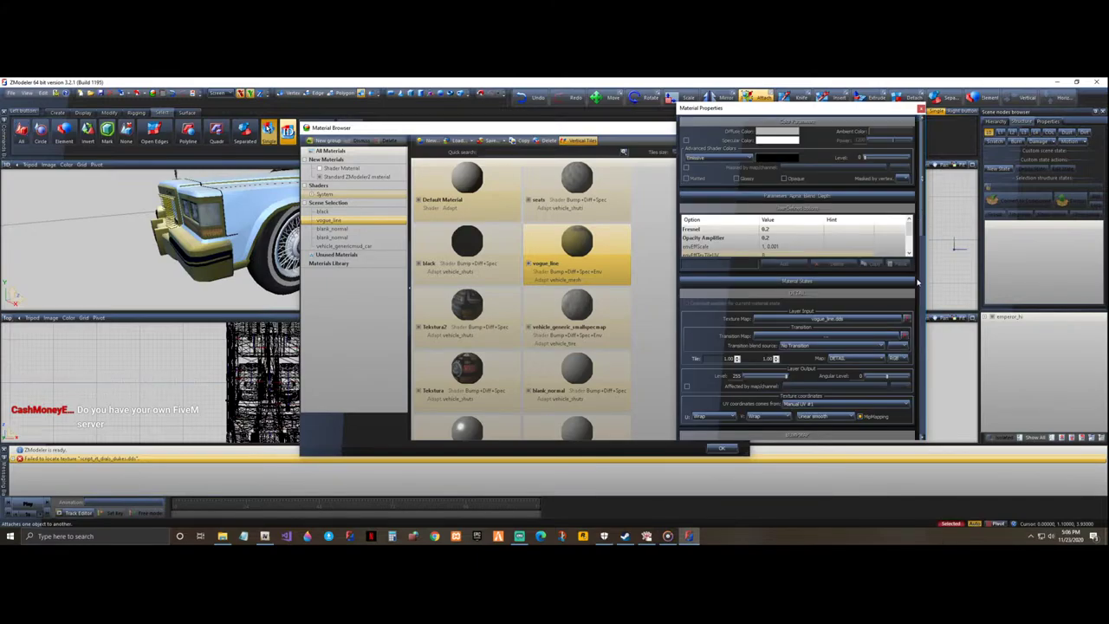
pyautogui.moveTo(923, 183); pyautogui.dragTo(924, 379)
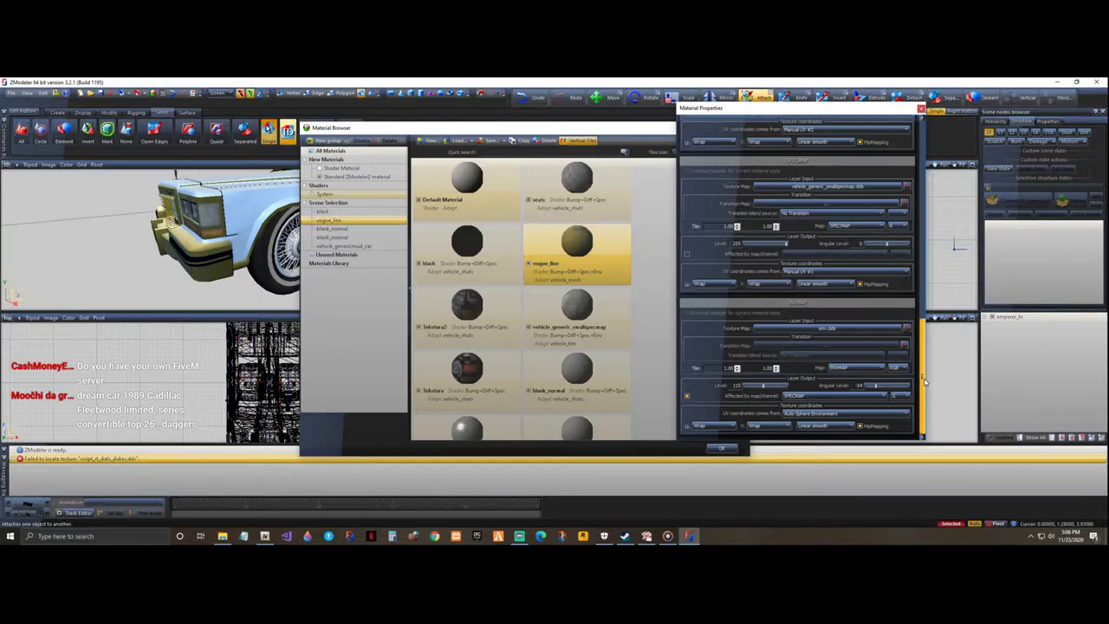
pyautogui.moveTo(924, 378); pyautogui.dragTo(927, 288)
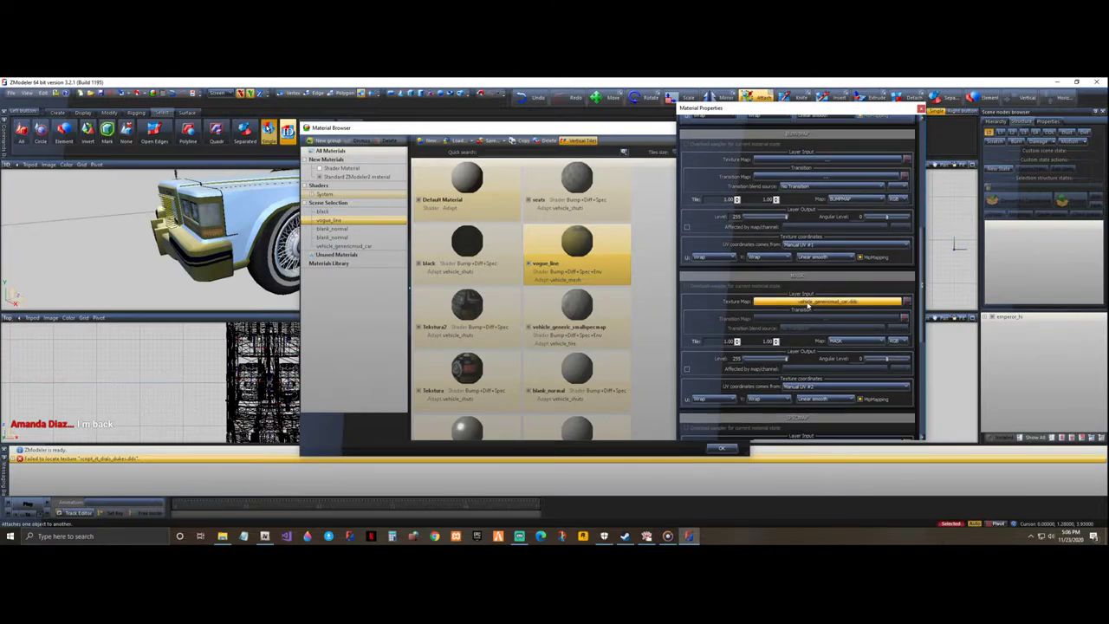
pyautogui.moveTo(130, 224); pyautogui.dragTo(185, 217, button='middle')
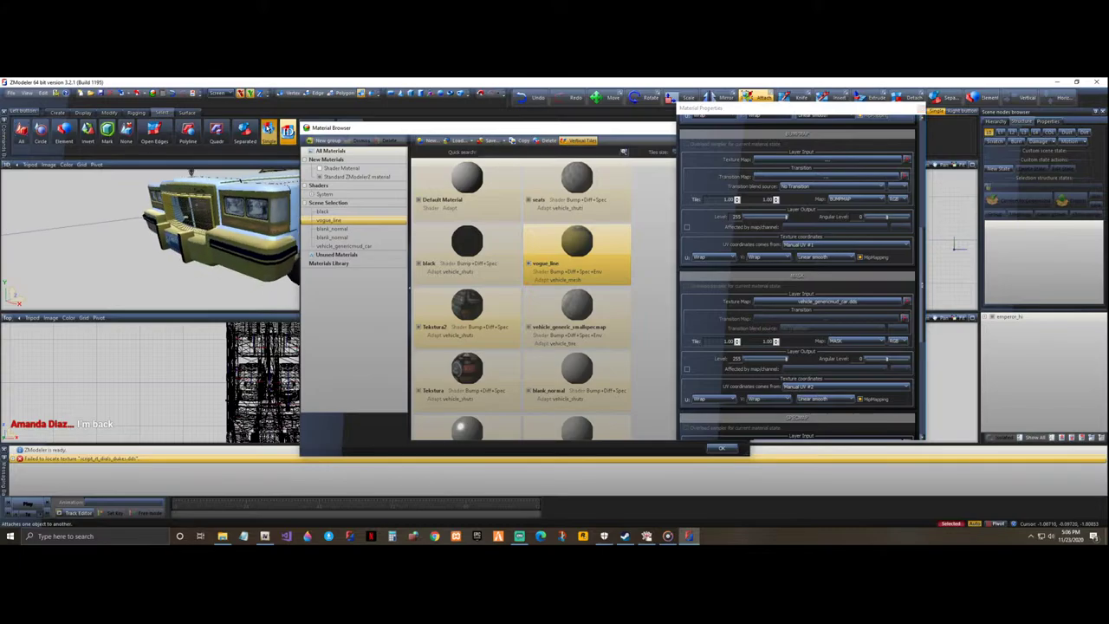
# - Load vogue_line.png from the textures folder and assign it as the texture map of the vogue_line material's mask layer
pyautogui.doubleClick(862, 300)
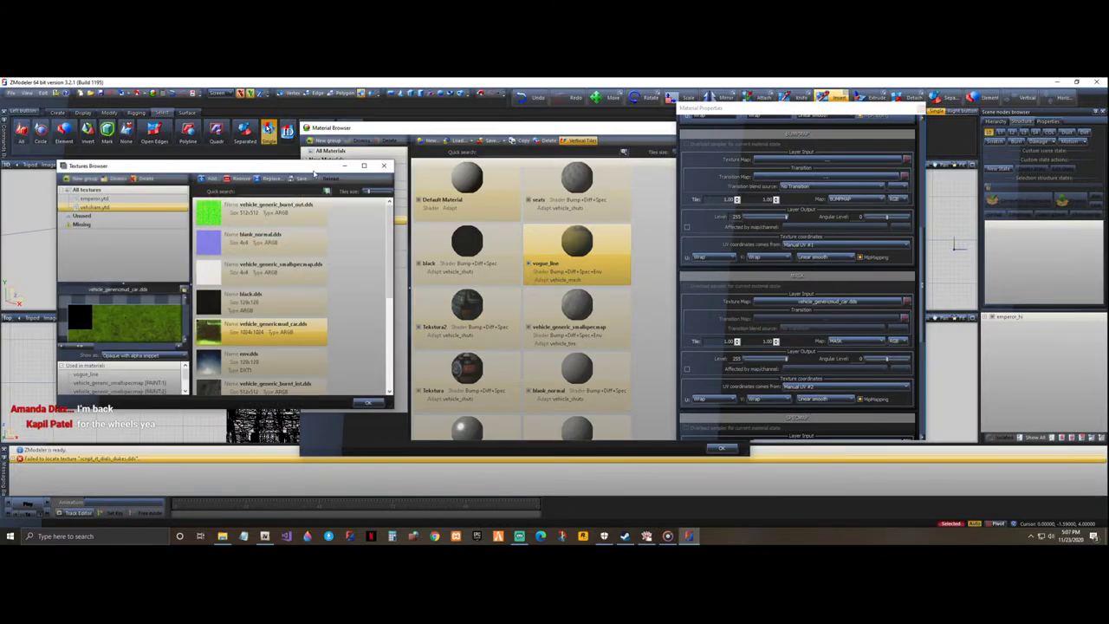
pyautogui.moveTo(308, 171); pyautogui.dragTo(781, 169)
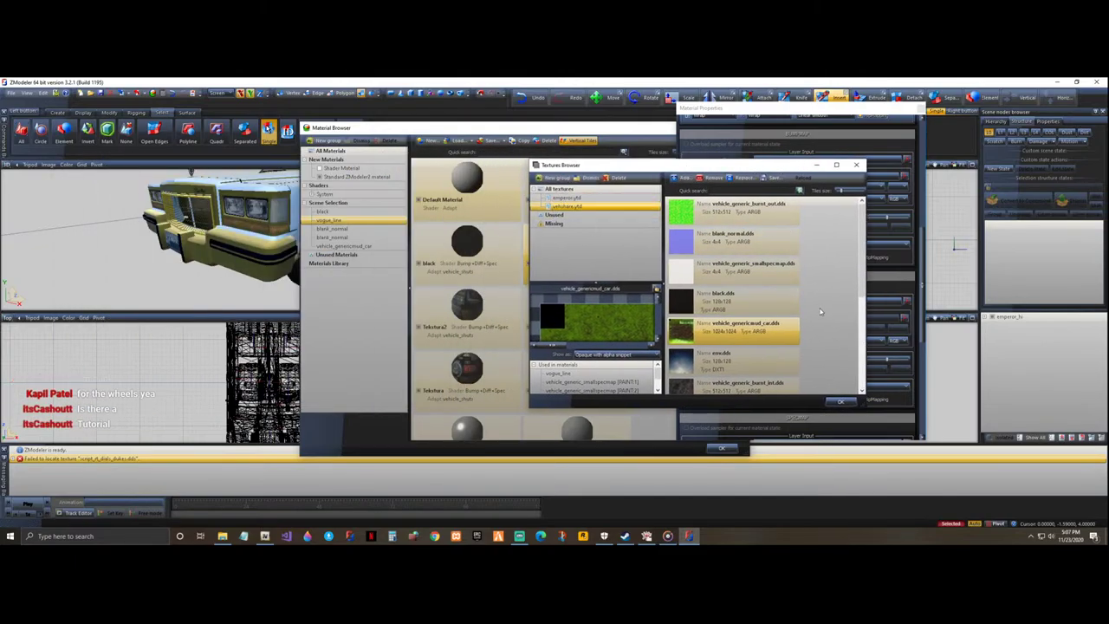
pyautogui.scroll(-3, 819, 312)
pyautogui.scroll(-1, 819, 312)
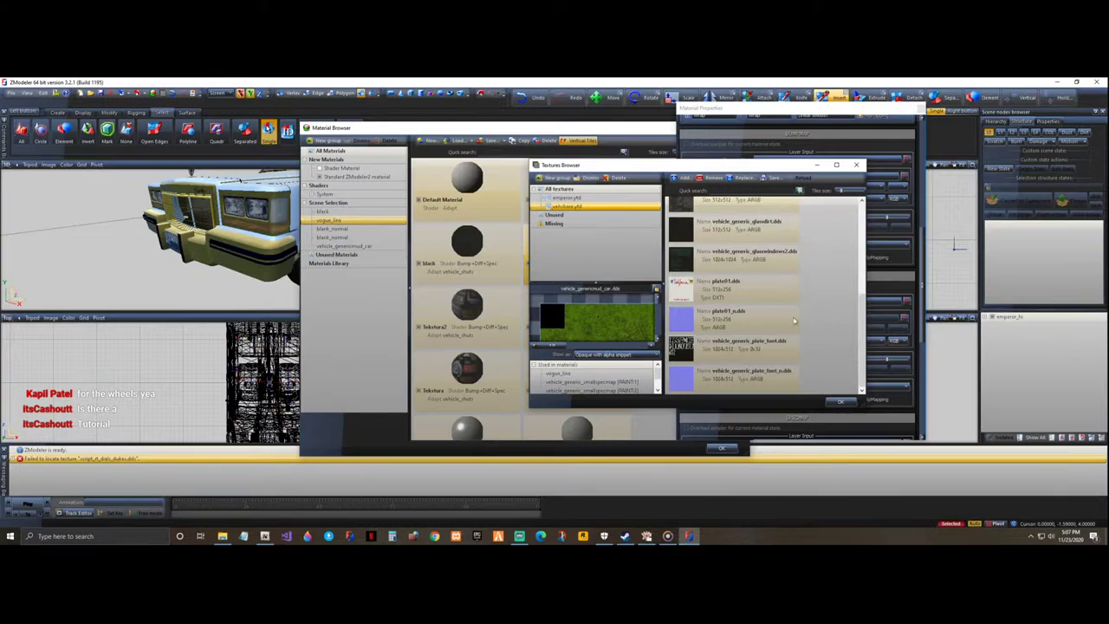
pyautogui.scroll(3, 780, 325)
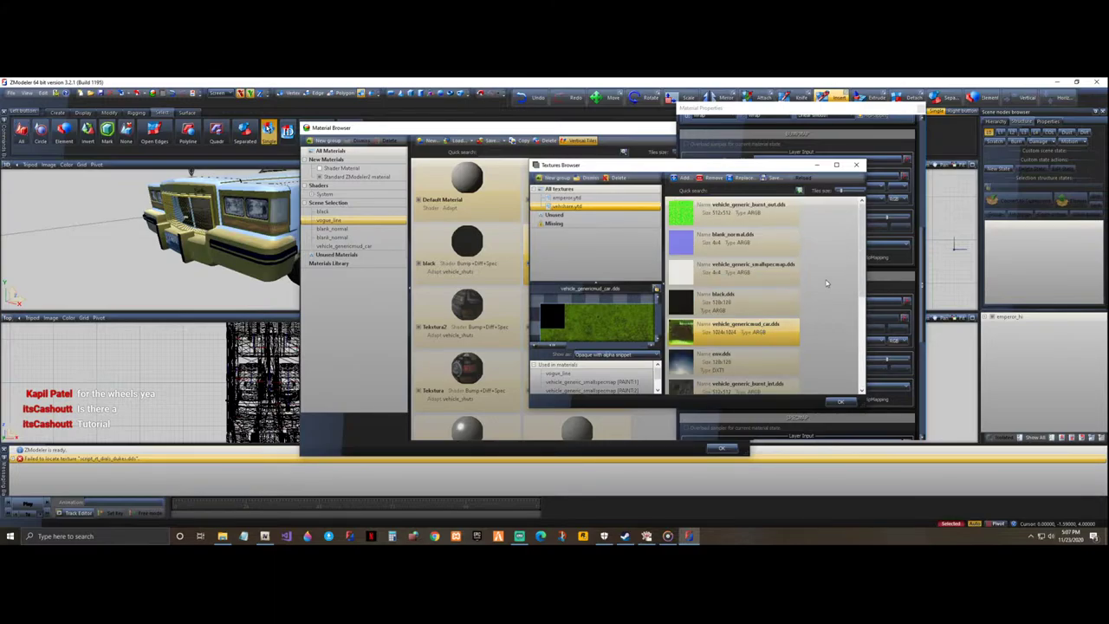
pyautogui.moveTo(710, 170); pyautogui.dragTo(767, 171)
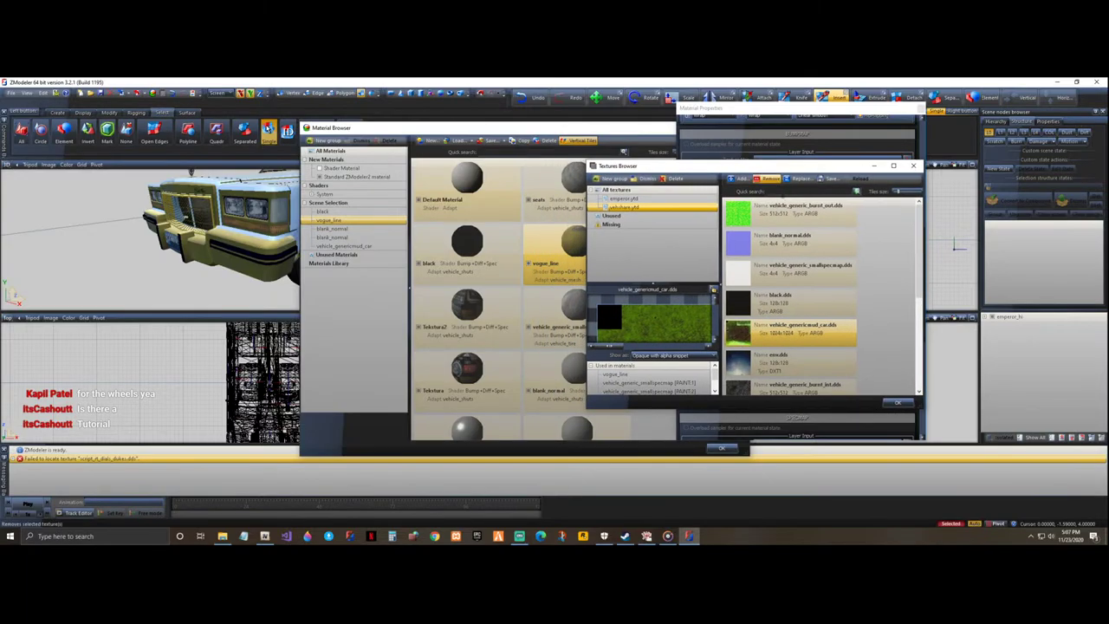
pyautogui.scroll(-3, 877, 333)
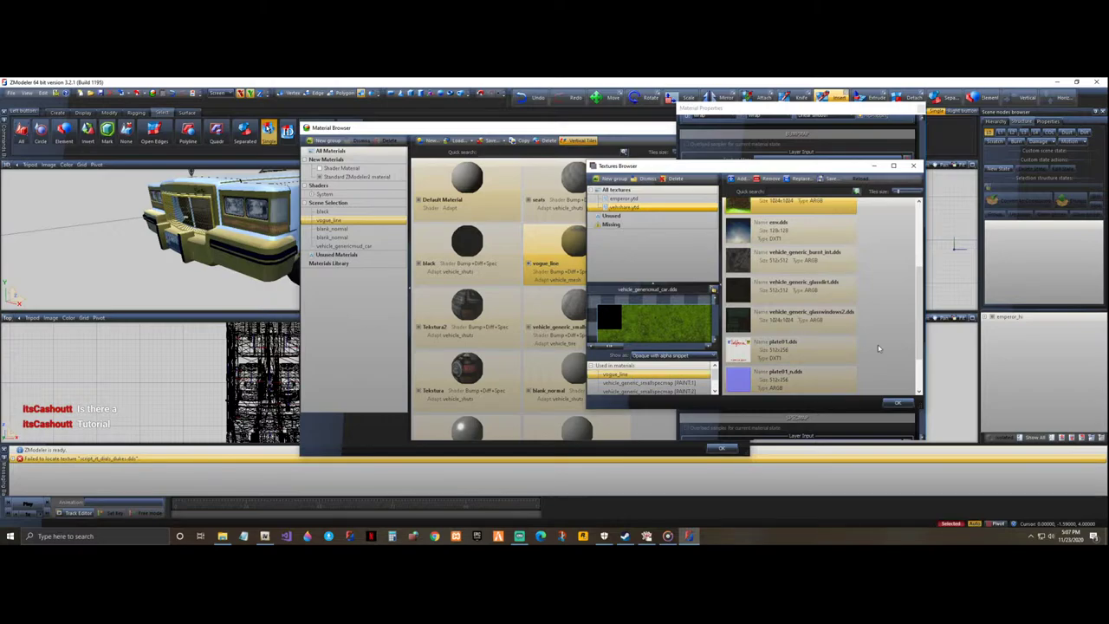
pyautogui.scroll(3, 879, 339)
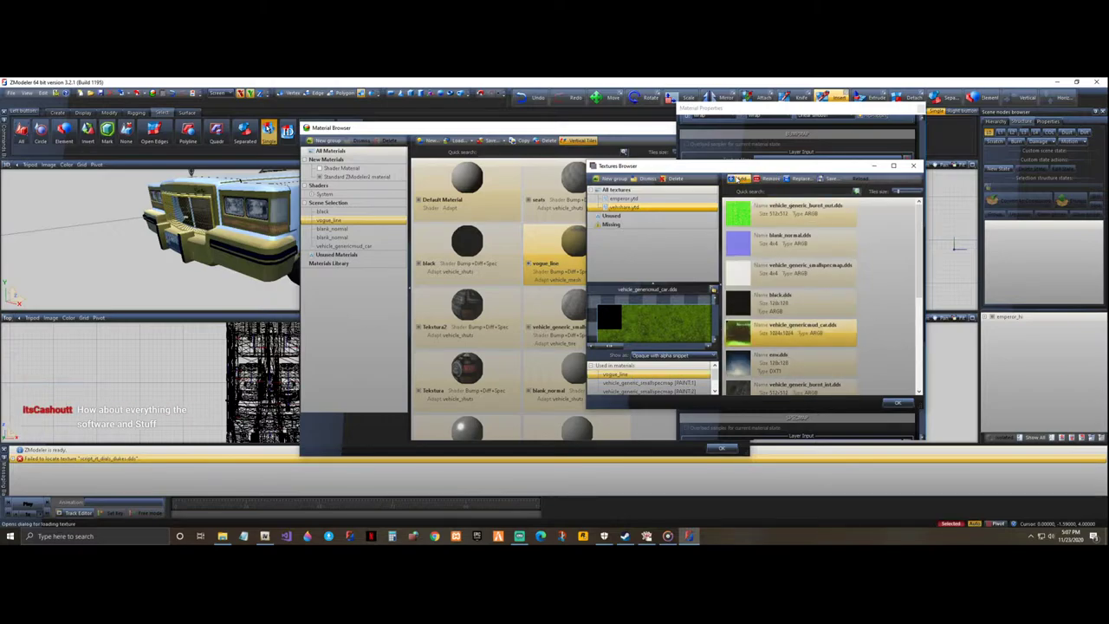
pyautogui.click(738, 178)
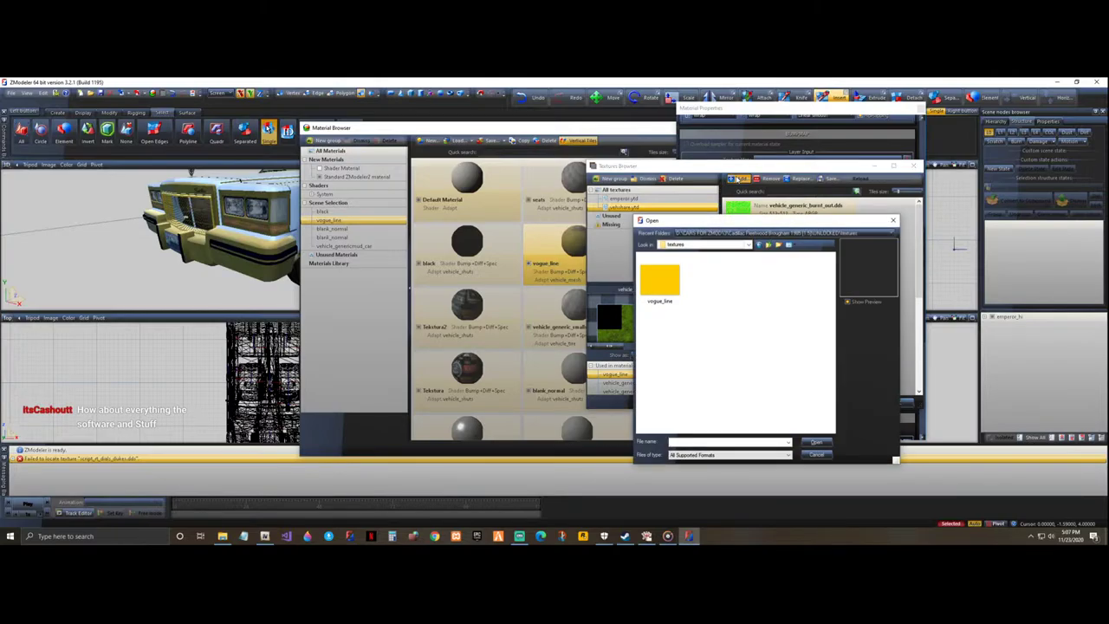
pyautogui.doubleClick(660, 277)
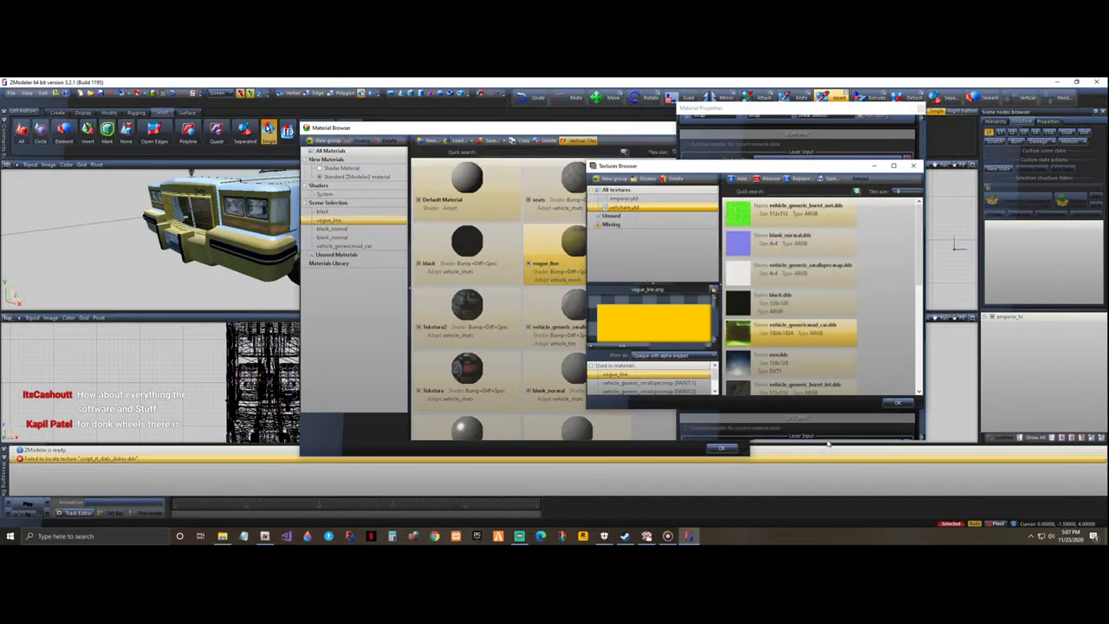
pyautogui.click(896, 403)
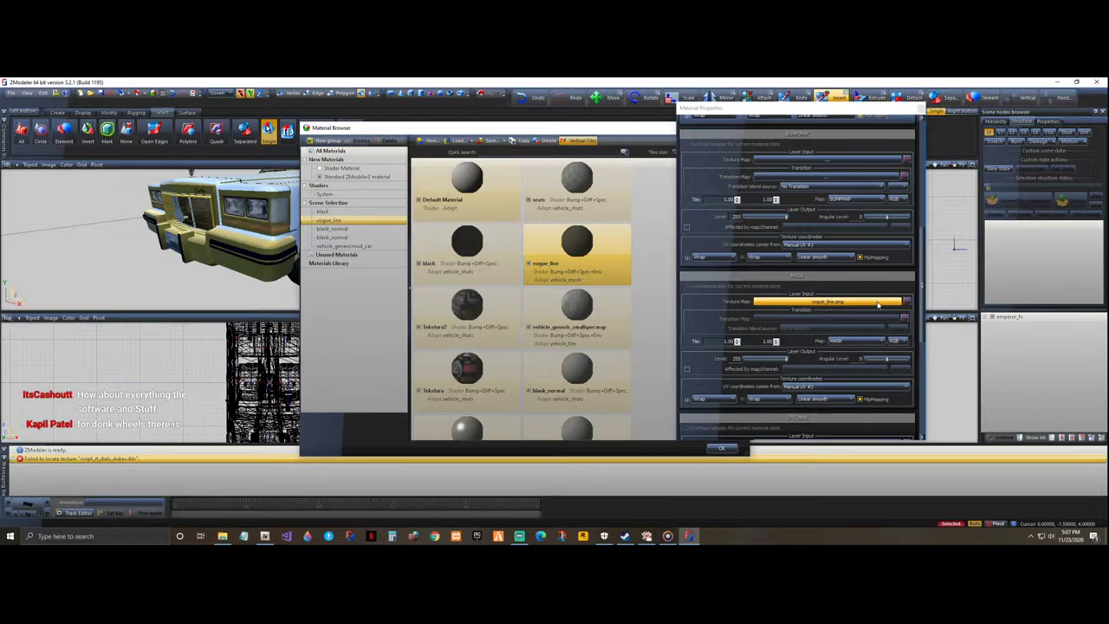
# - Assign vehicle_genericmud_car.dds as the texture map of the vogue_line material's mask layer
pyautogui.moveTo(924, 253)
pyautogui.mouseDown()
pyautogui.moveTo(924, 283)
pyautogui.moveTo(923, 274)
pyautogui.mouseUp()
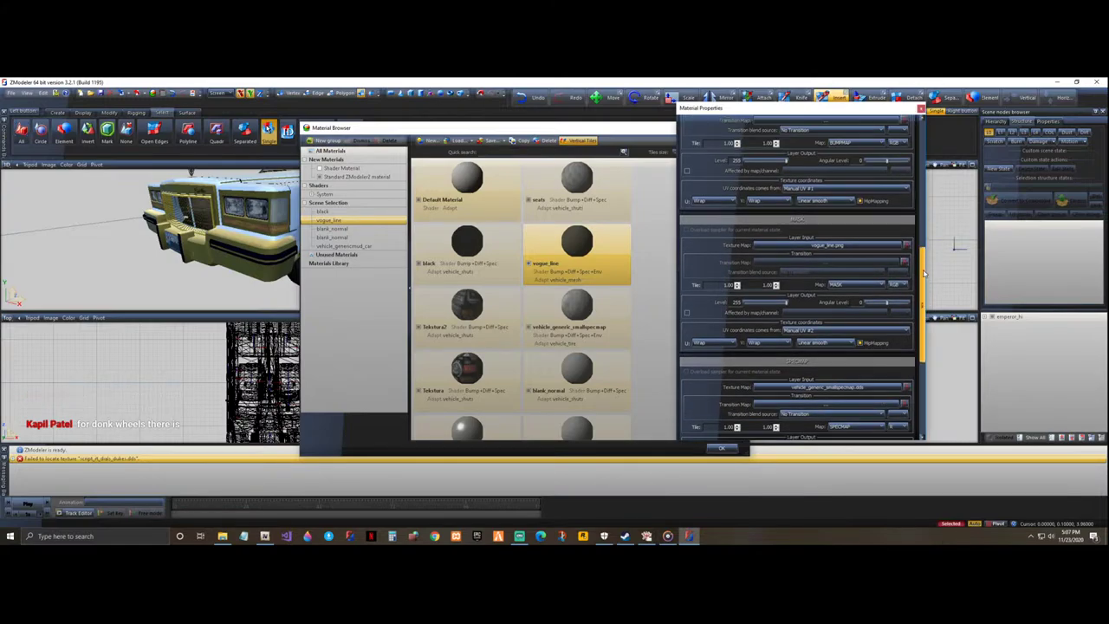
pyautogui.click(838, 246)
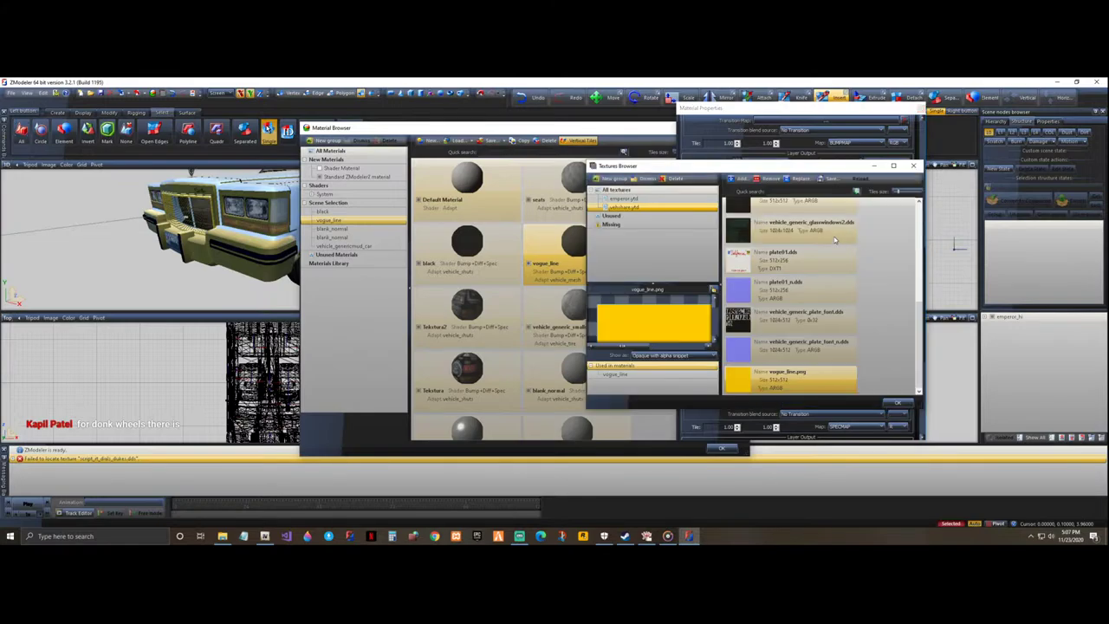
pyautogui.scroll(-5, 877, 323)
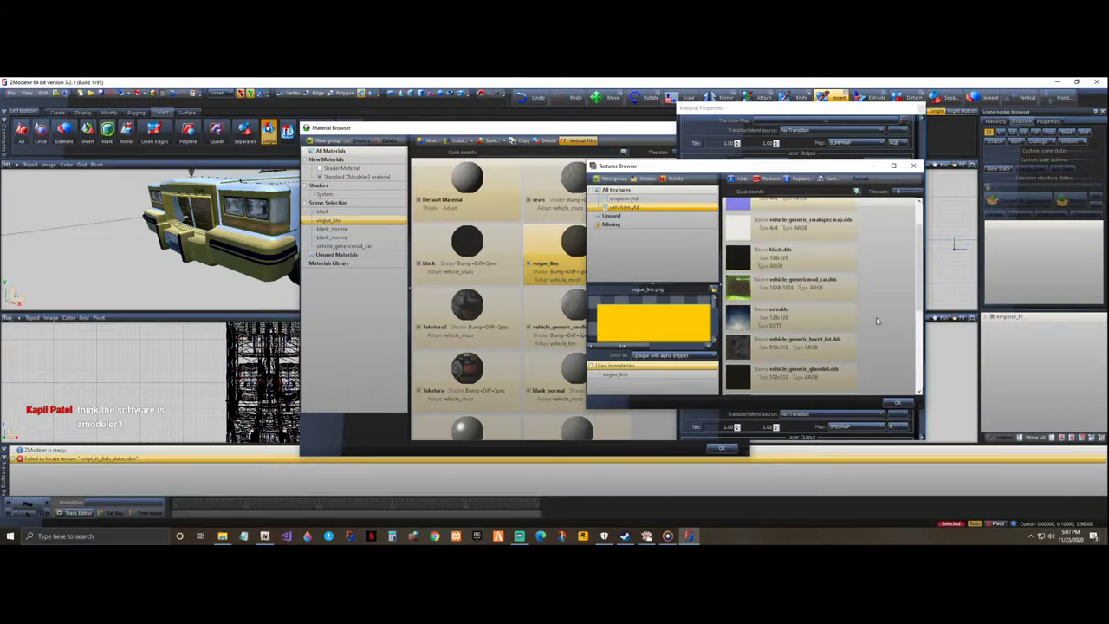
pyautogui.click(810, 286)
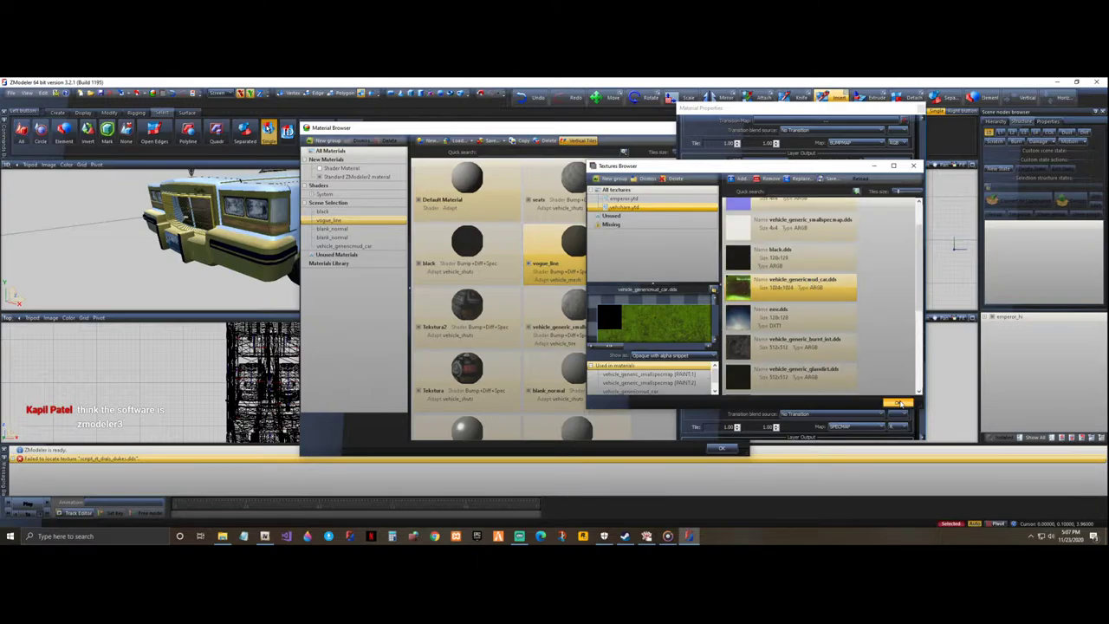
pyautogui.click(897, 402)
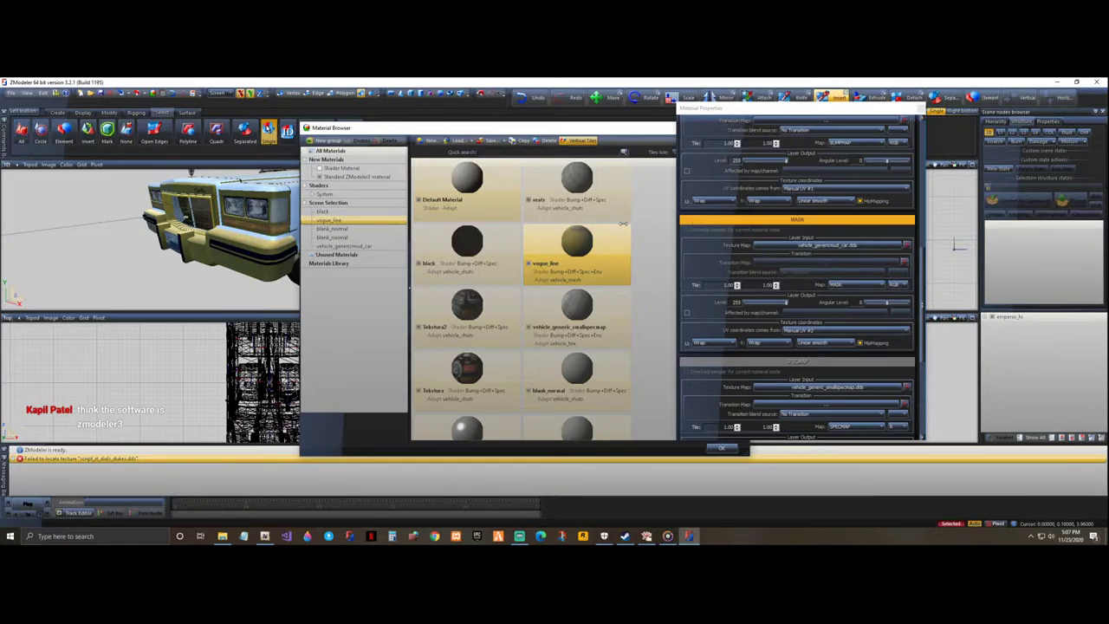
pyautogui.click(829, 286)
pyautogui.click(814, 118)
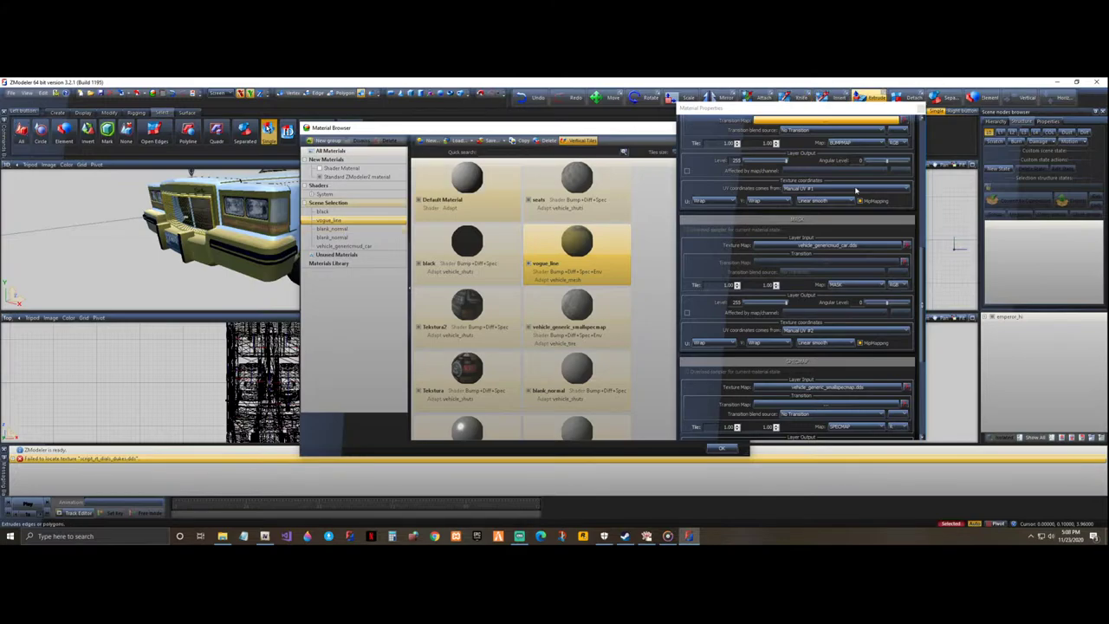
# - Try vogue_line.png as the texture map of the vogue_line material's bump map layer, and clear that map again
pyautogui.click(922, 270)
pyautogui.moveTo(923, 271); pyautogui.dragTo(942, 166)
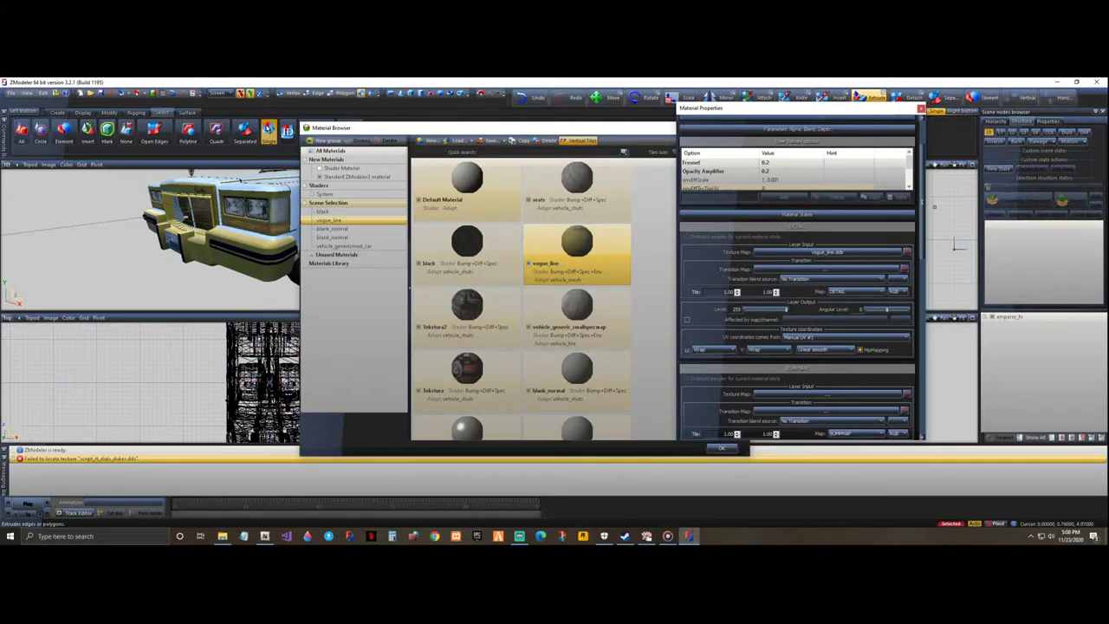
pyautogui.moveTo(924, 213); pyautogui.dragTo(926, 257)
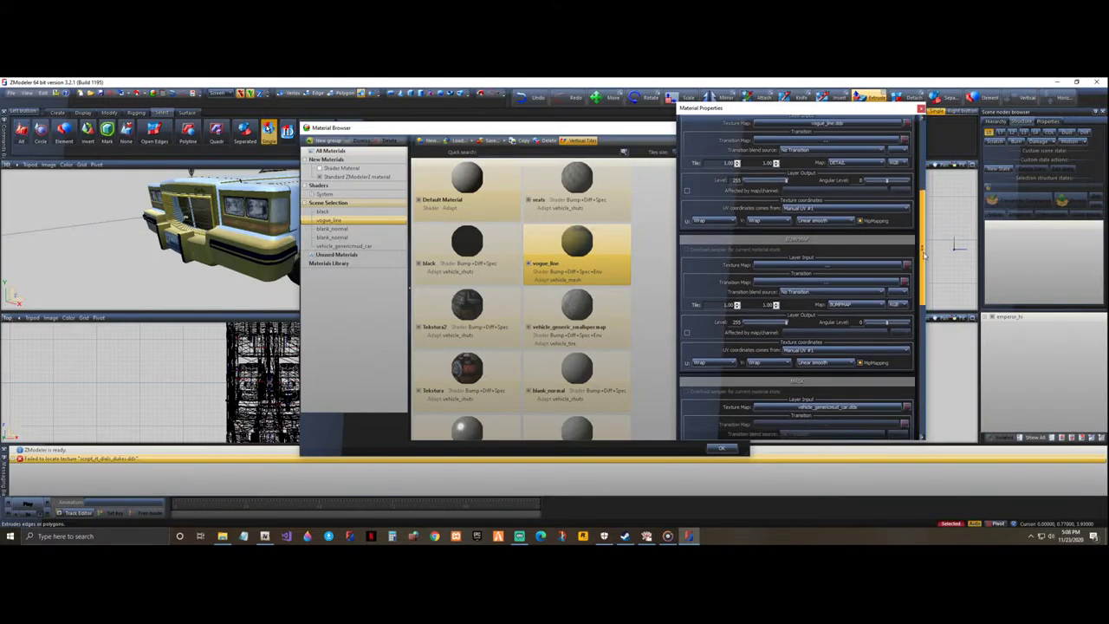
pyautogui.click(854, 265)
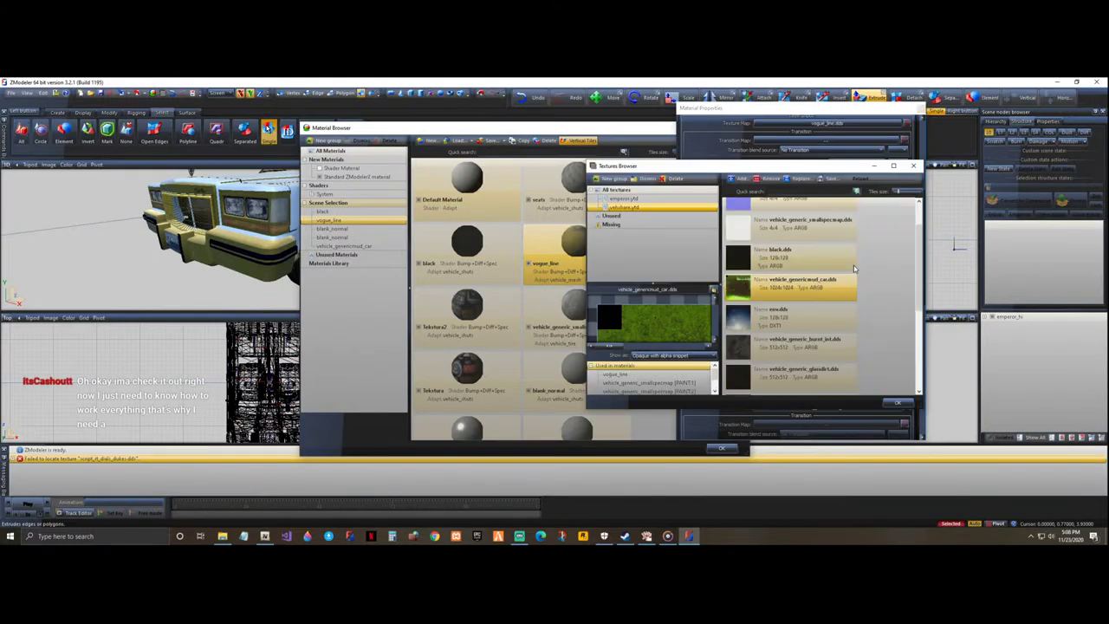
pyautogui.scroll(-5, 815, 302)
pyautogui.click(831, 374)
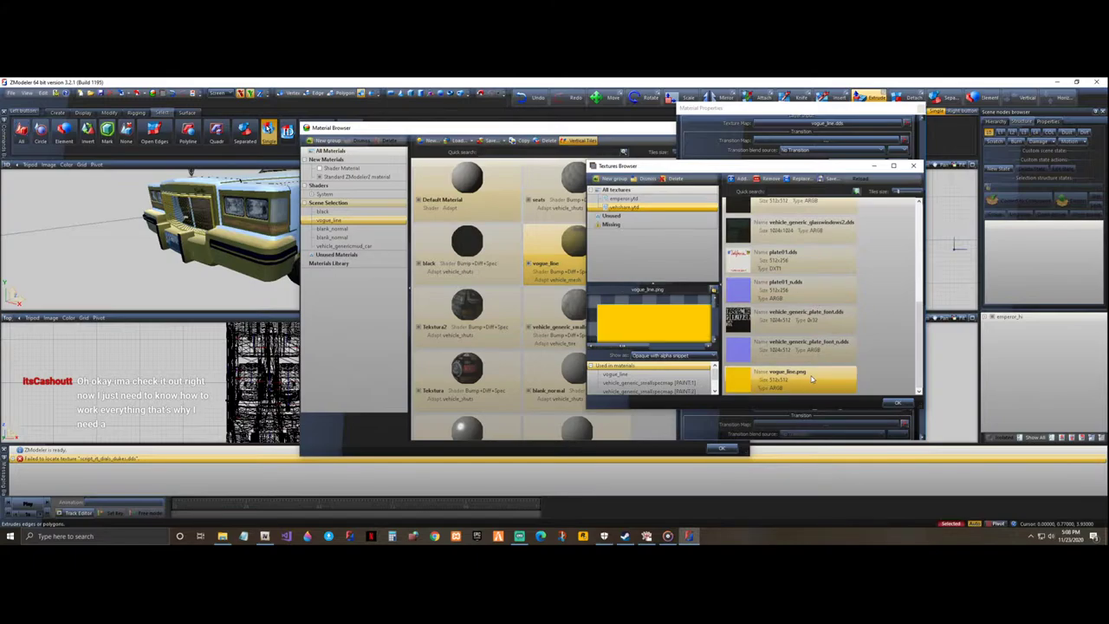
pyautogui.click(896, 404)
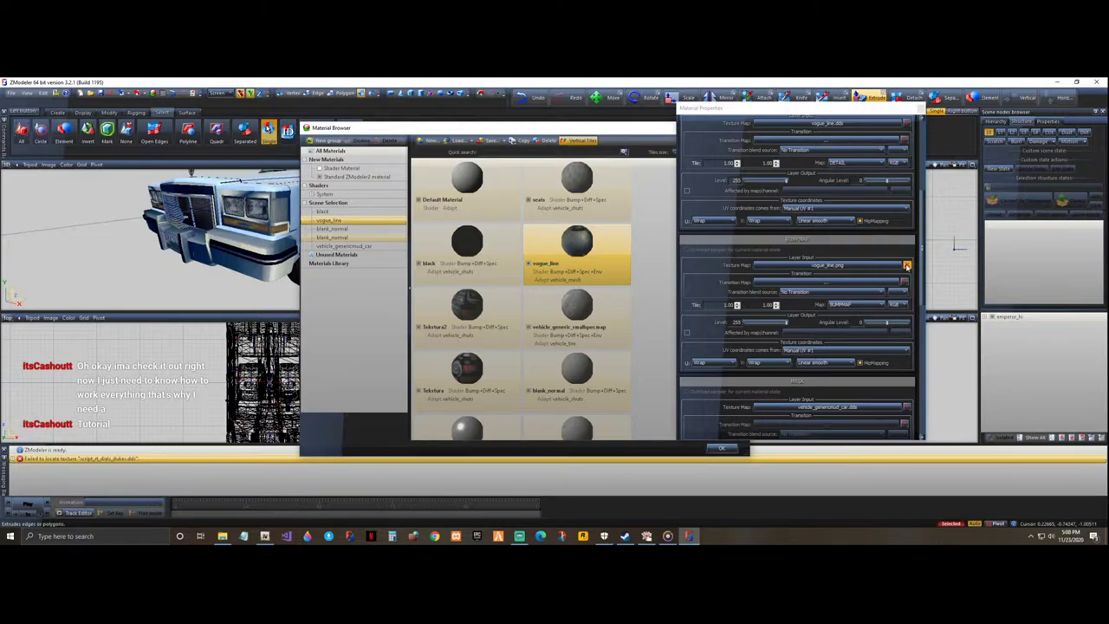
pyautogui.moveTo(210, 229); pyautogui.dragTo(274, 178, button='middle')
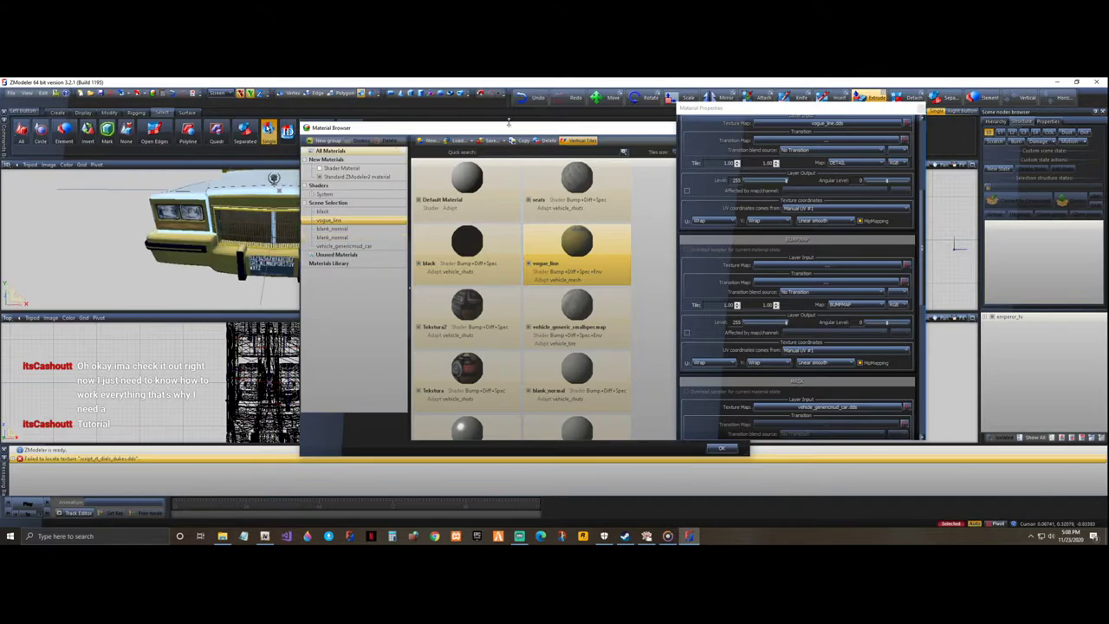
# - Close the material properties and the Material Browser, and view the car from the side in the 3D view
pyautogui.click(920, 110)
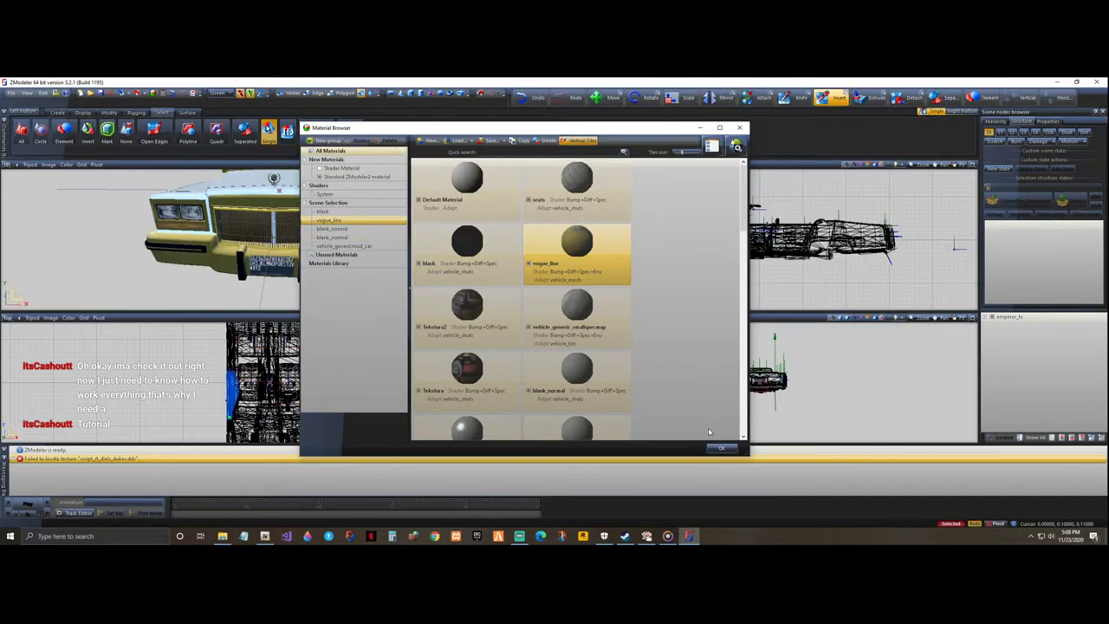
pyautogui.click(724, 448)
pyautogui.moveTo(208, 239); pyautogui.dragTo(164, 228, button='middle')
pyautogui.click(400, 261)
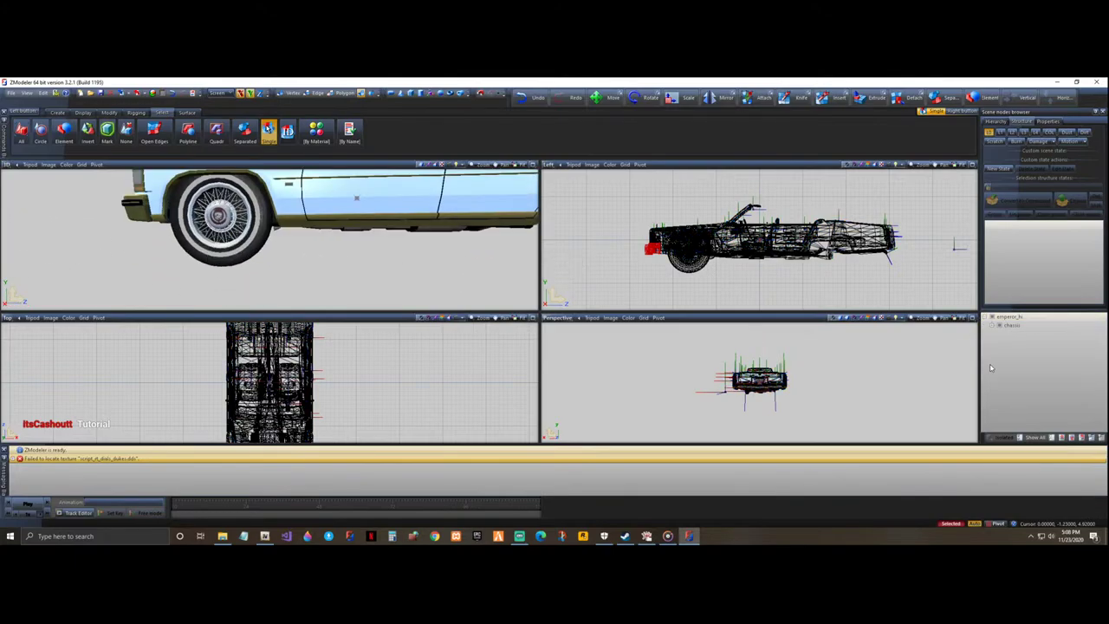
# - Select the four wheel nodes in emperor_hi's chassis hierarchy and unlink them from the chassis
pyautogui.click(998, 325)
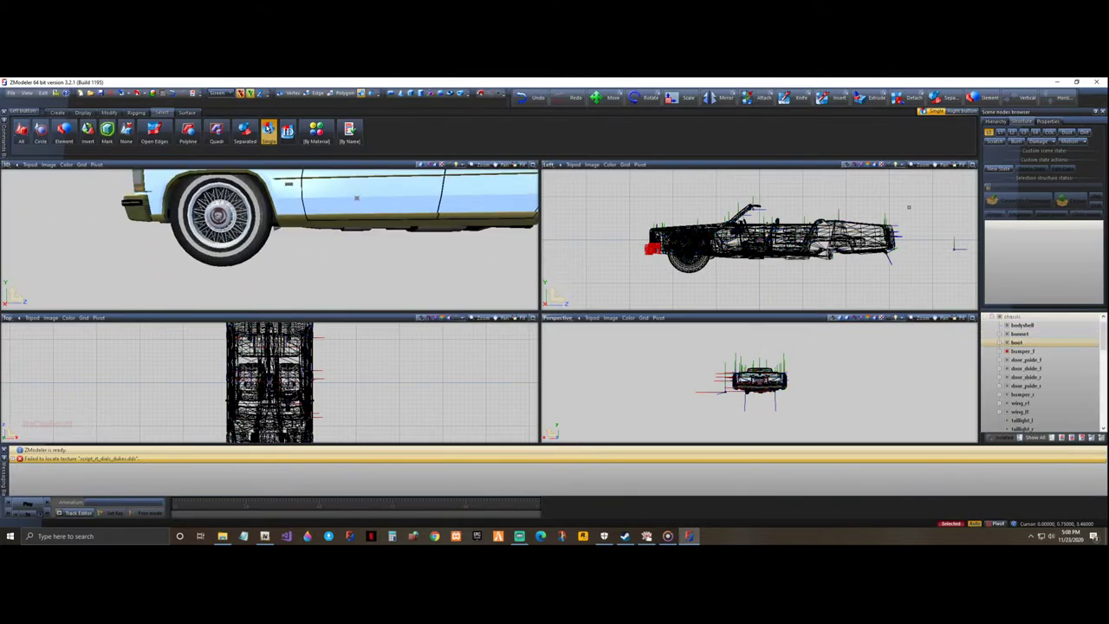
pyautogui.scroll(-5, 1017, 320)
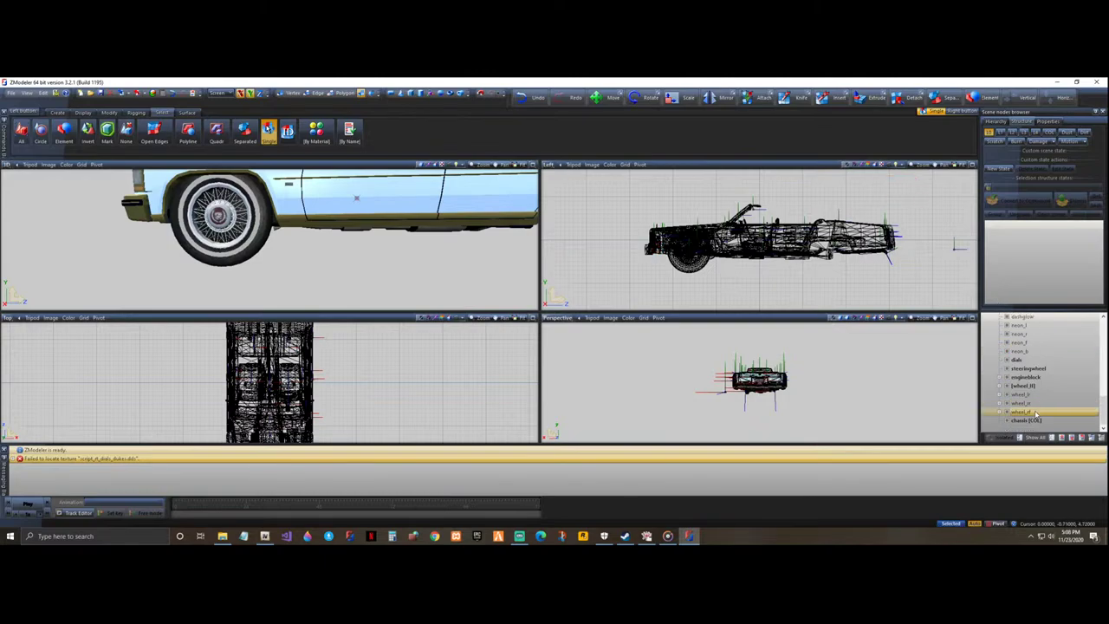
pyautogui.moveTo(1007, 413); pyautogui.dragTo(1037, 390)
pyautogui.rightClick(1036, 390)
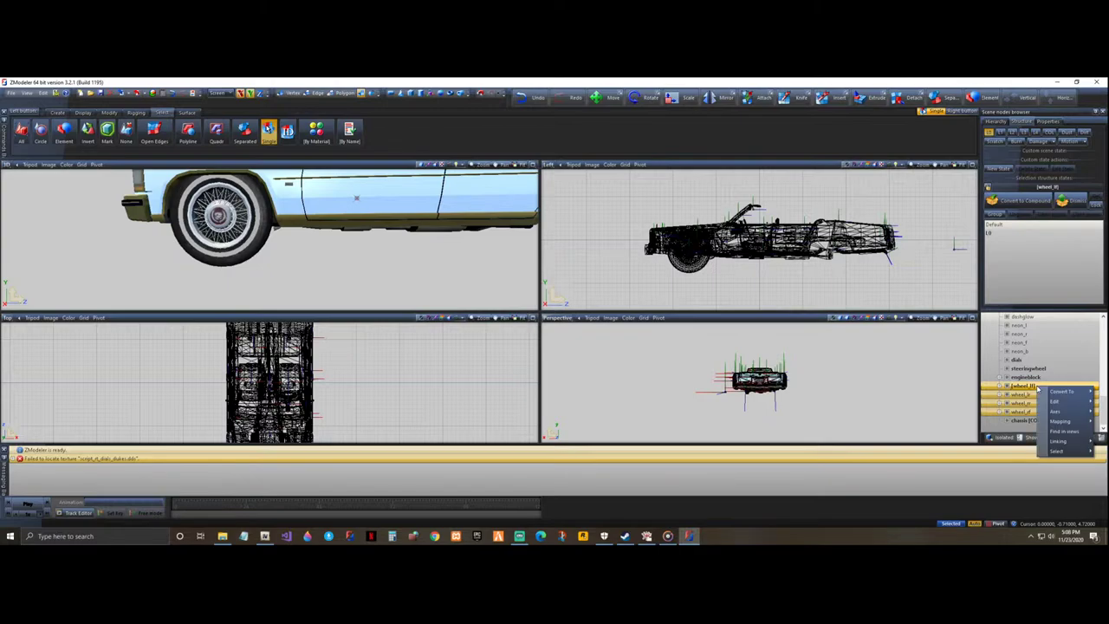
pyautogui.click(1018, 441)
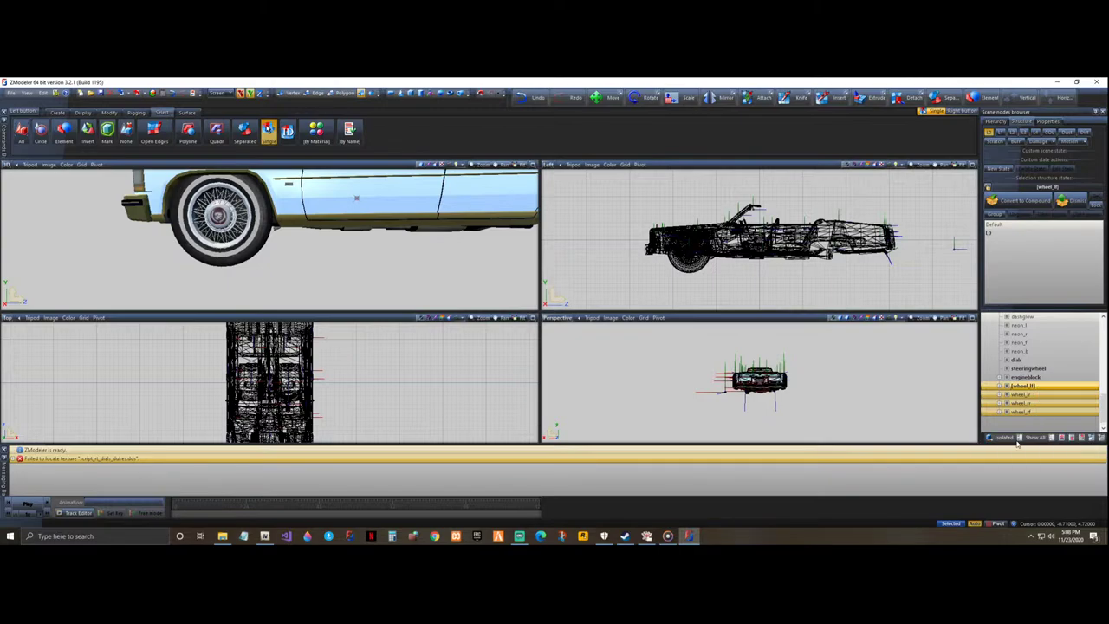
pyautogui.scroll(1, 1029, 381)
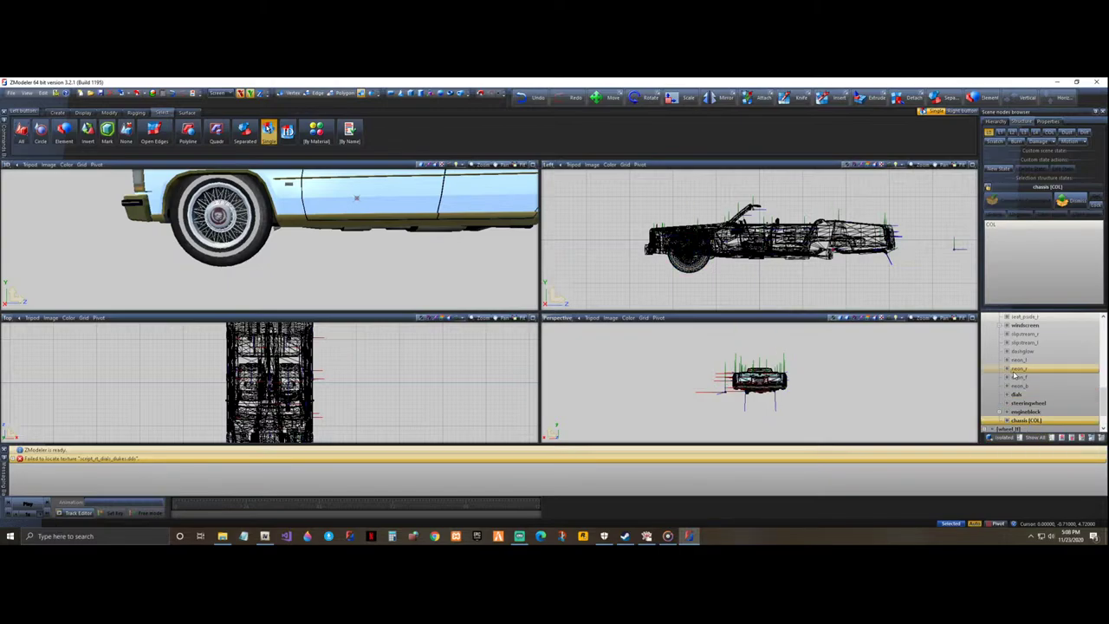
# - Turn on the COL display level and hide the chassis [COL] node
pyautogui.scroll(5, 1031, 359)
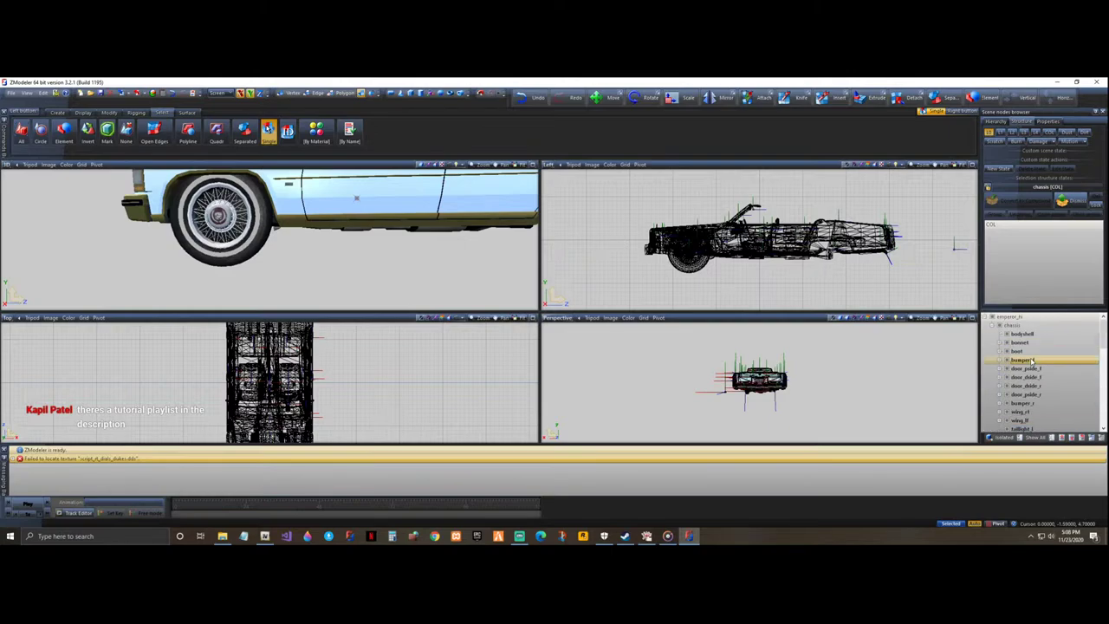
pyautogui.click(1028, 344)
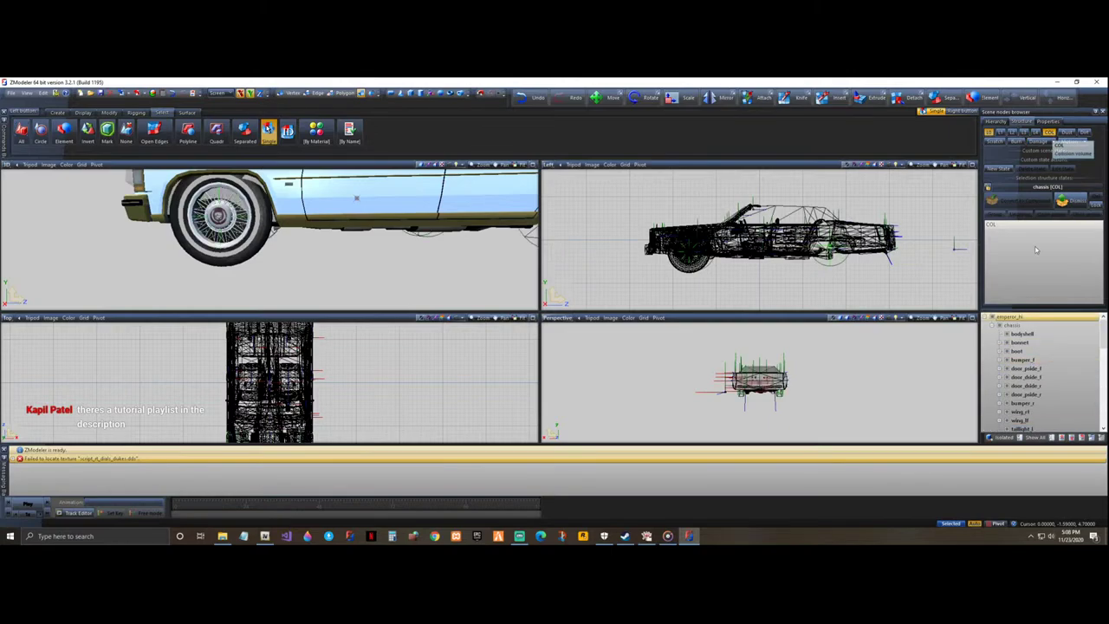
pyautogui.scroll(-5, 1028, 347)
pyautogui.click(1005, 386)
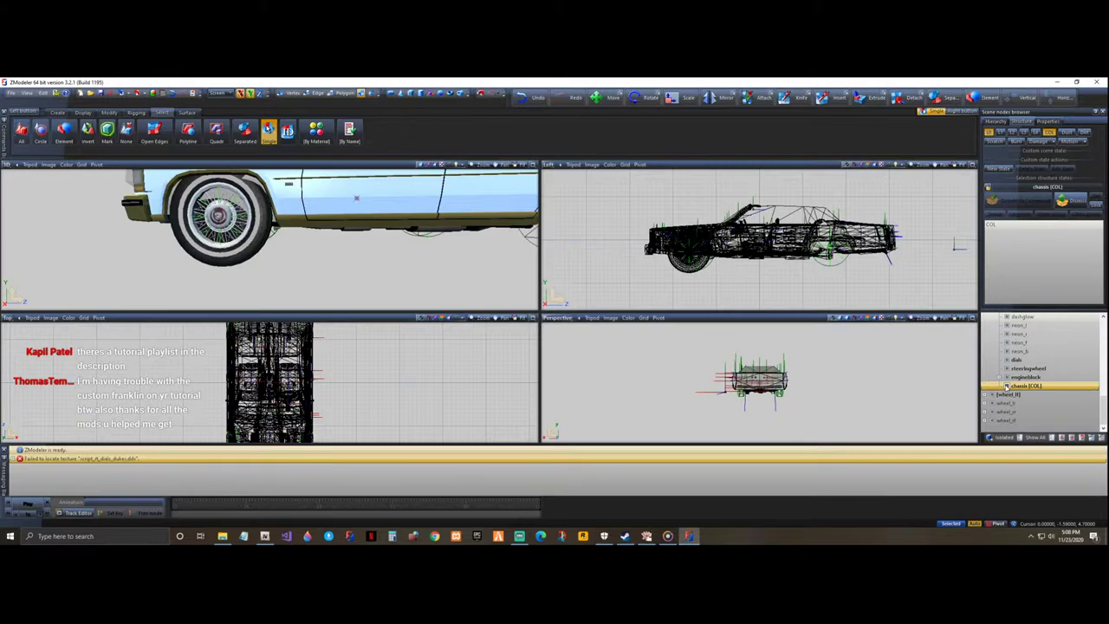
pyautogui.click(1005, 386)
pyautogui.scroll(10, 1008, 389)
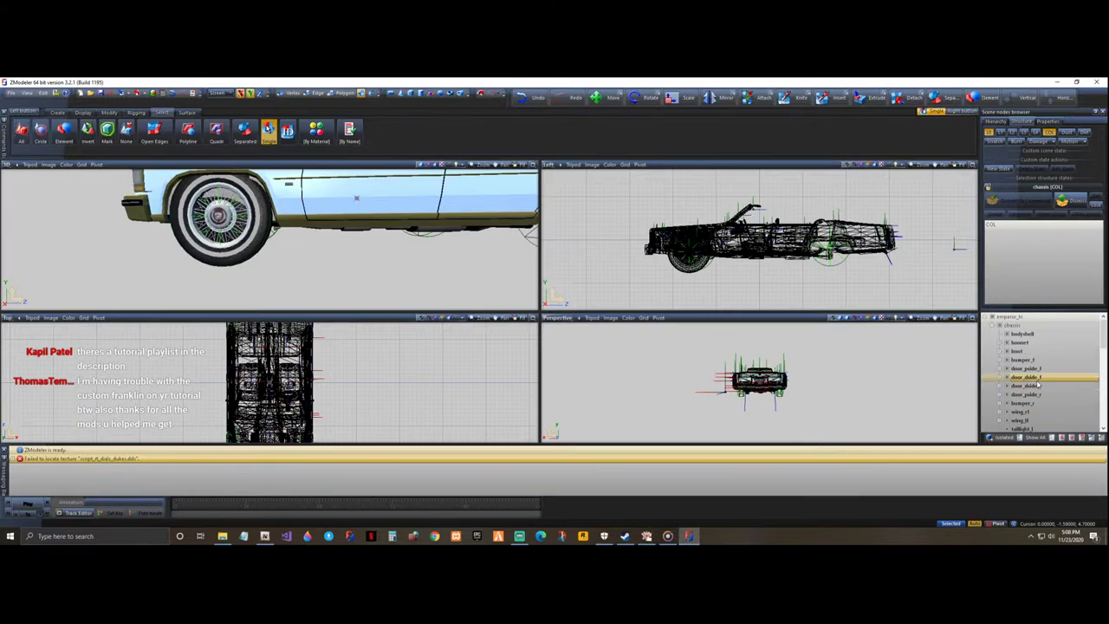
# - Collapse and hide emperor_hi, select the front wheels in the side view, and show the car body again
pyautogui.click(986, 318)
pyautogui.click(992, 317)
pyautogui.moveTo(650, 198); pyautogui.dragTo(726, 282)
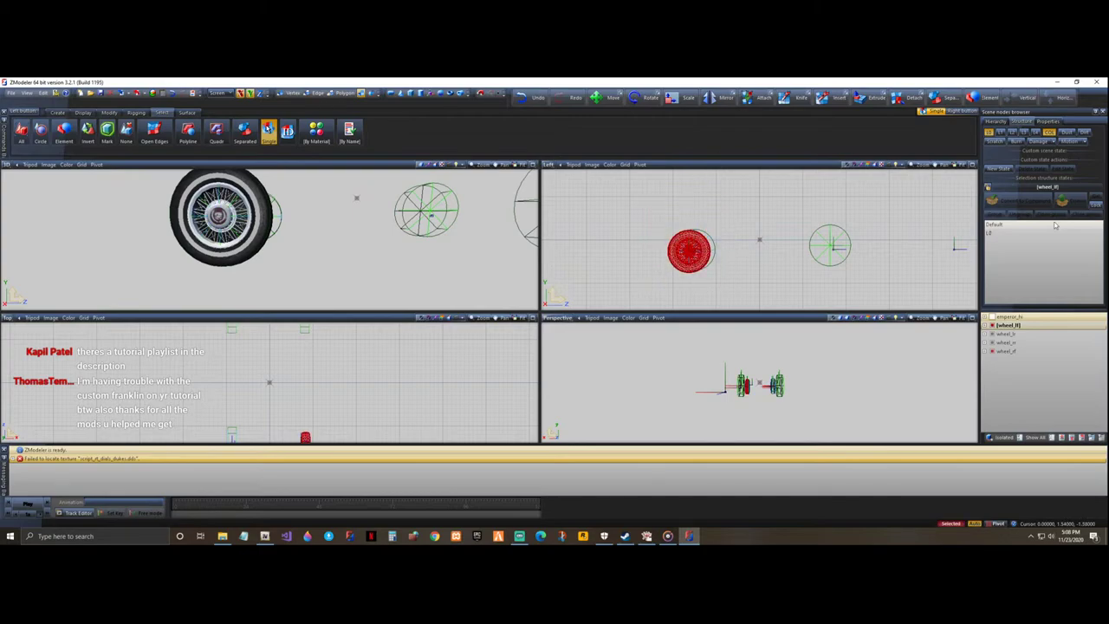
pyautogui.click(992, 317)
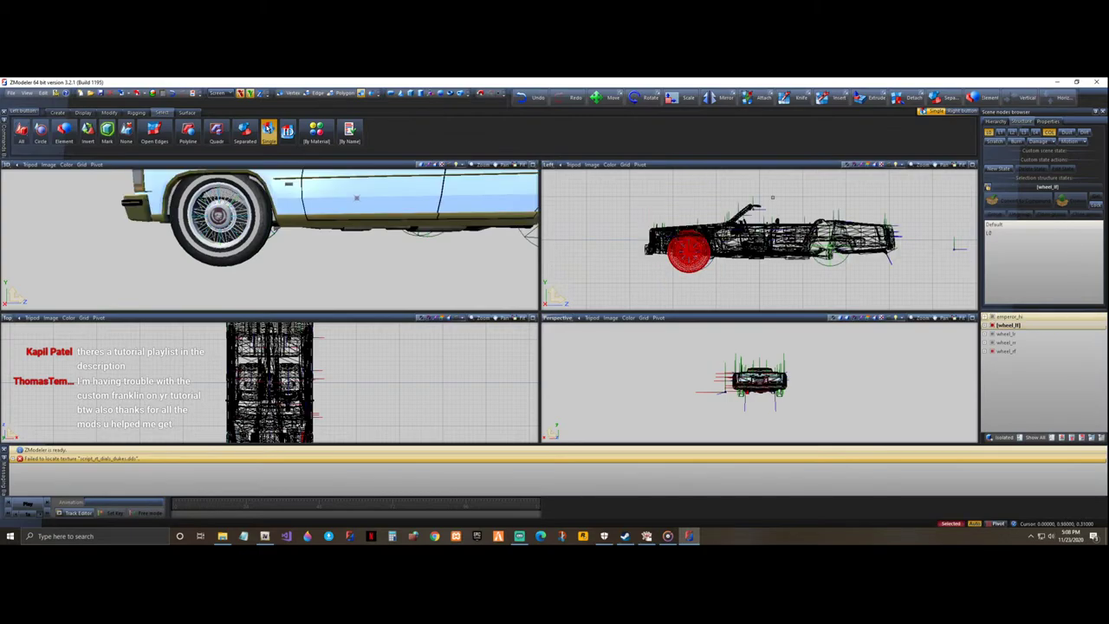
# - Move the selected front wheels slightly downward in the side view with the Move tool and the horizontal axis locked
pyautogui.scroll(-3, 356, 197)
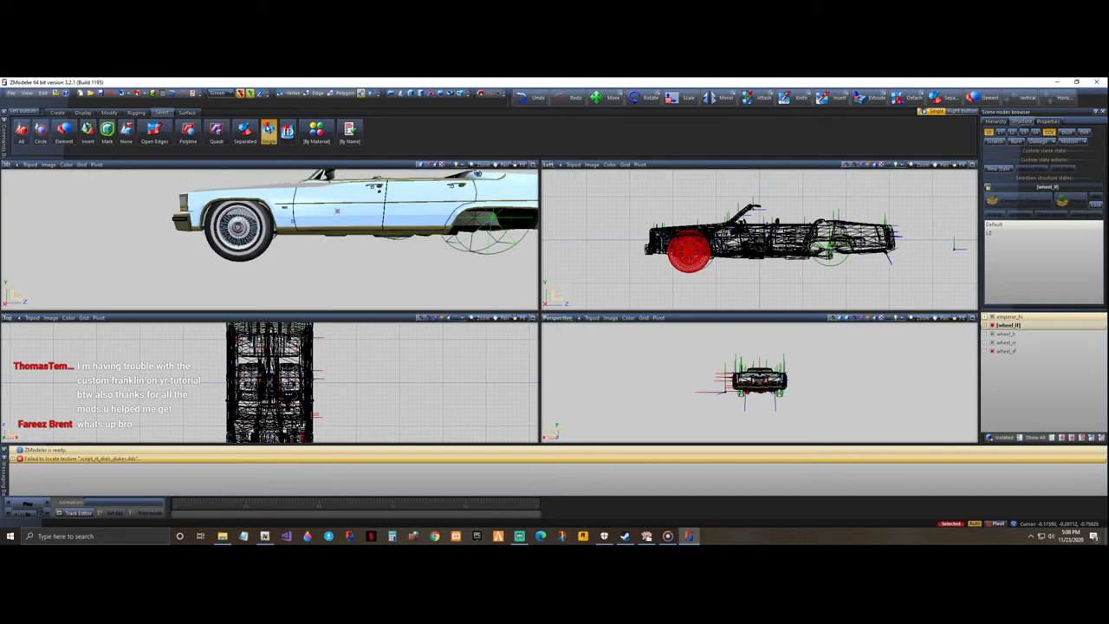
pyautogui.moveTo(270, 202); pyautogui.dragTo(274, 203, button='middle')
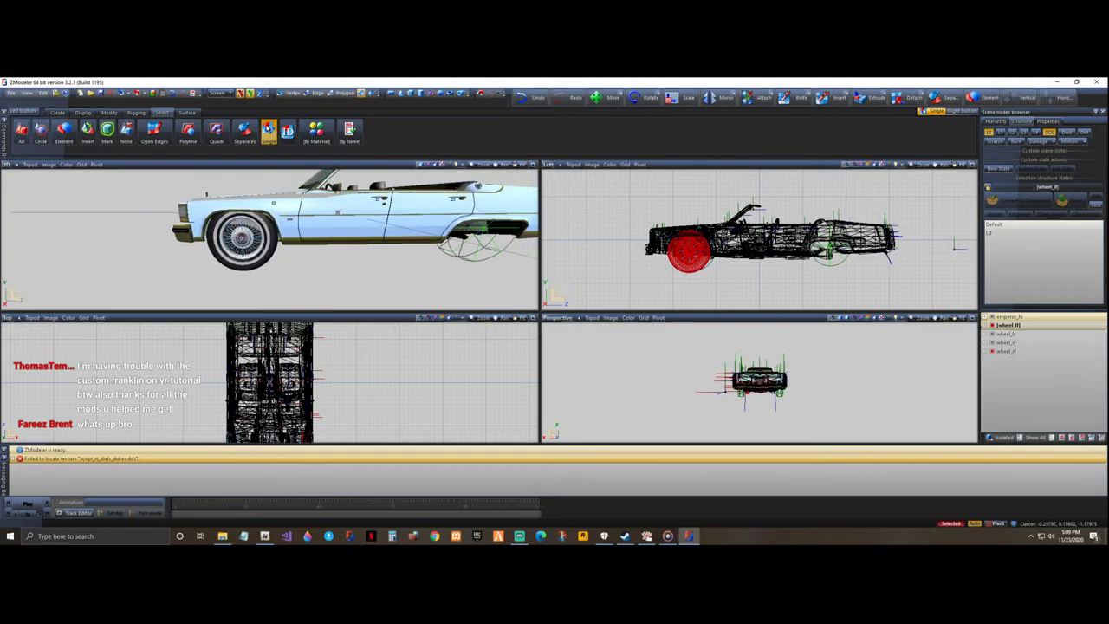
pyautogui.scroll(-2, 272, 208)
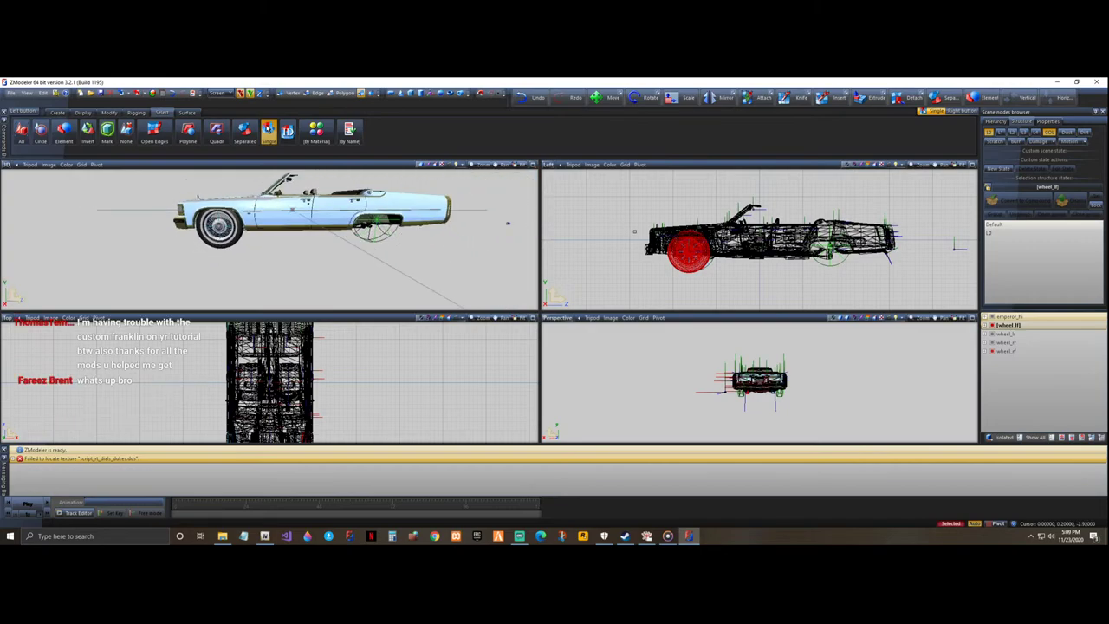
pyautogui.scroll(2, 696, 241)
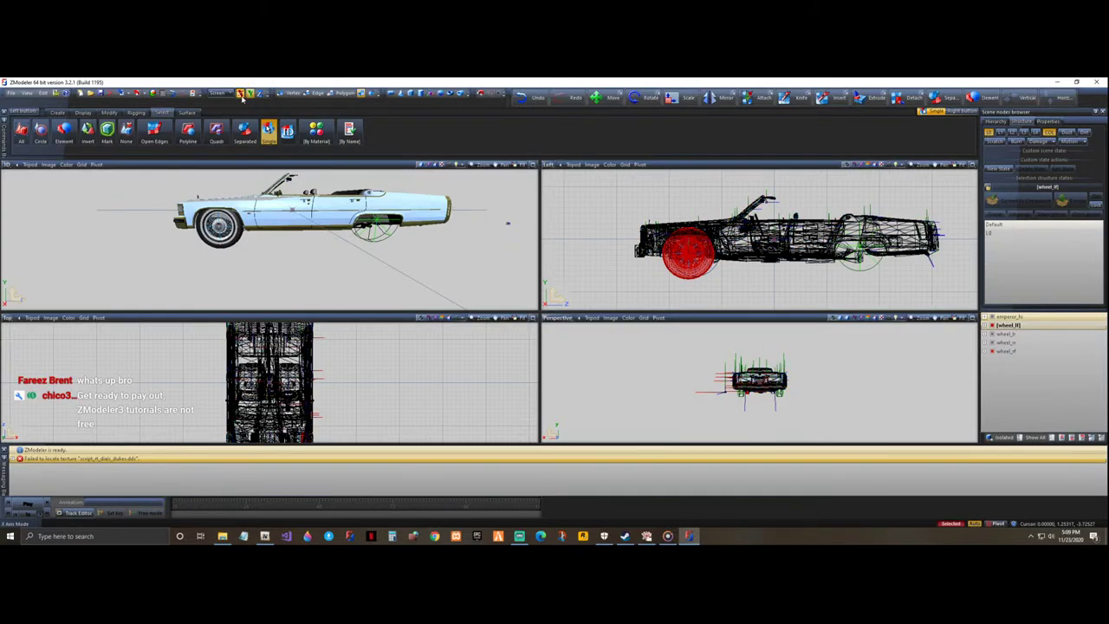
pyautogui.click(108, 113)
pyautogui.click(154, 132)
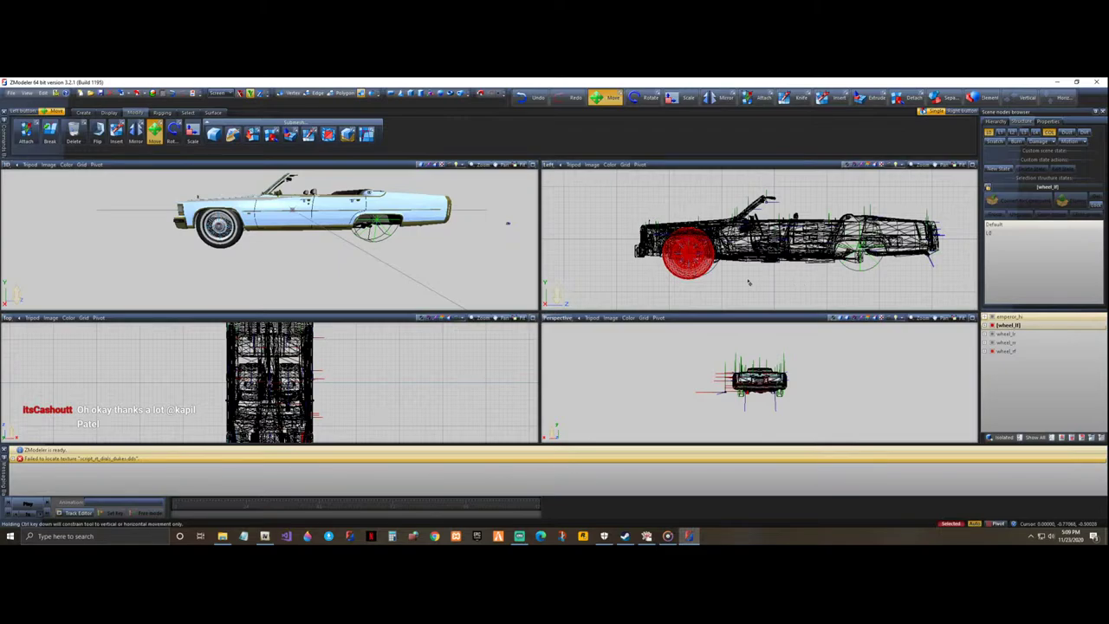
pyautogui.click(696, 276)
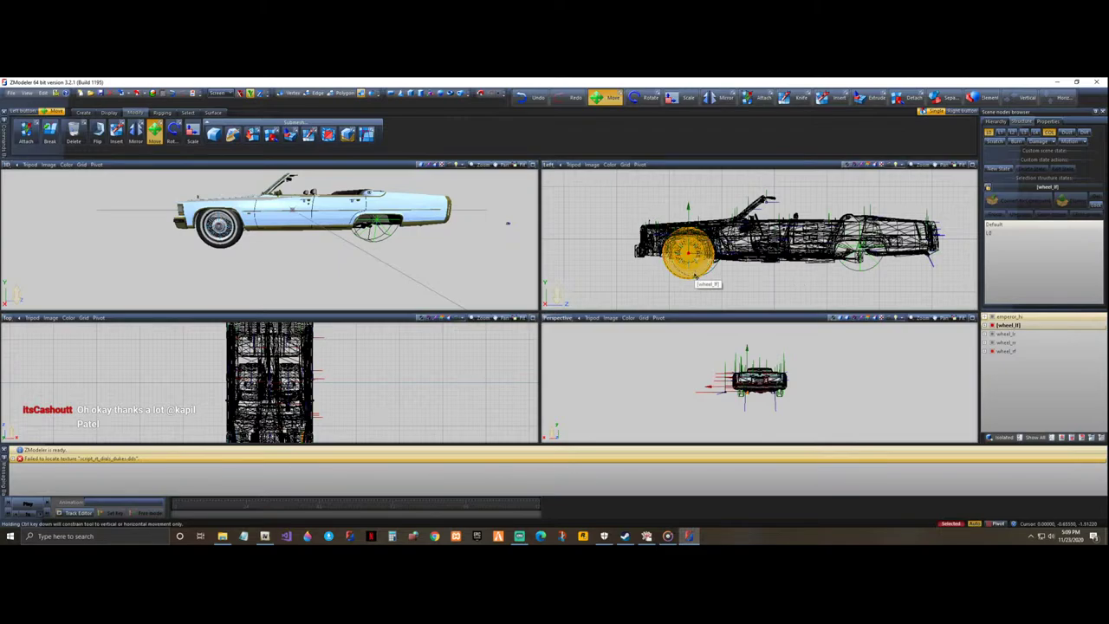
pyautogui.moveTo(695, 276); pyautogui.dragTo(695, 280)
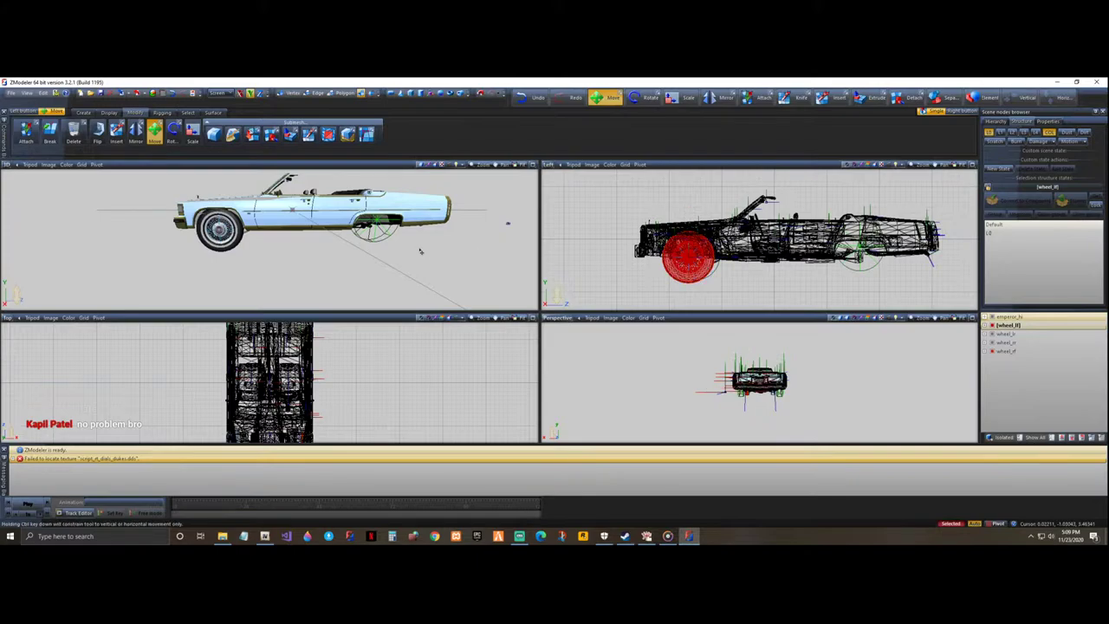
# - Examine the front wheel's height relative to the wheel arch and bumper from several angles
pyautogui.scroll(5, 508, 222)
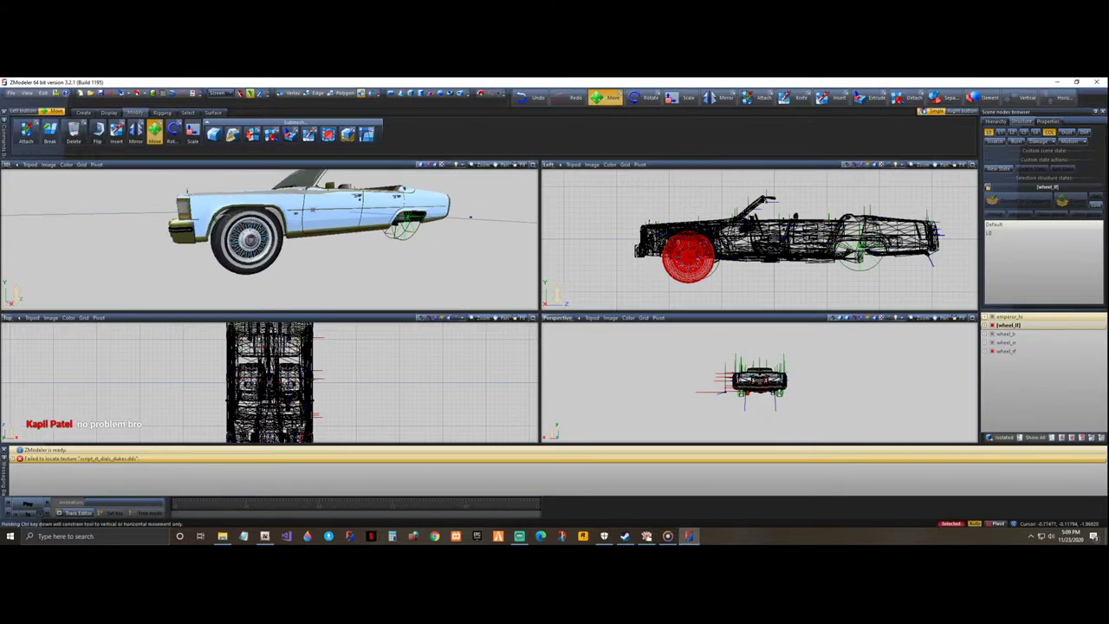
pyautogui.moveTo(333, 207); pyautogui.dragTo(374, 196, button='middle')
pyautogui.scroll(1, 679, 258)
pyautogui.scroll(2, 679, 258)
pyautogui.moveTo(333, 217)
pyautogui.mouseDown(button='middle')
pyautogui.moveTo(519, 215)
pyautogui.moveTo(324, 216)
pyautogui.mouseUp(button='middle')
pyautogui.scroll(2, 325, 217)
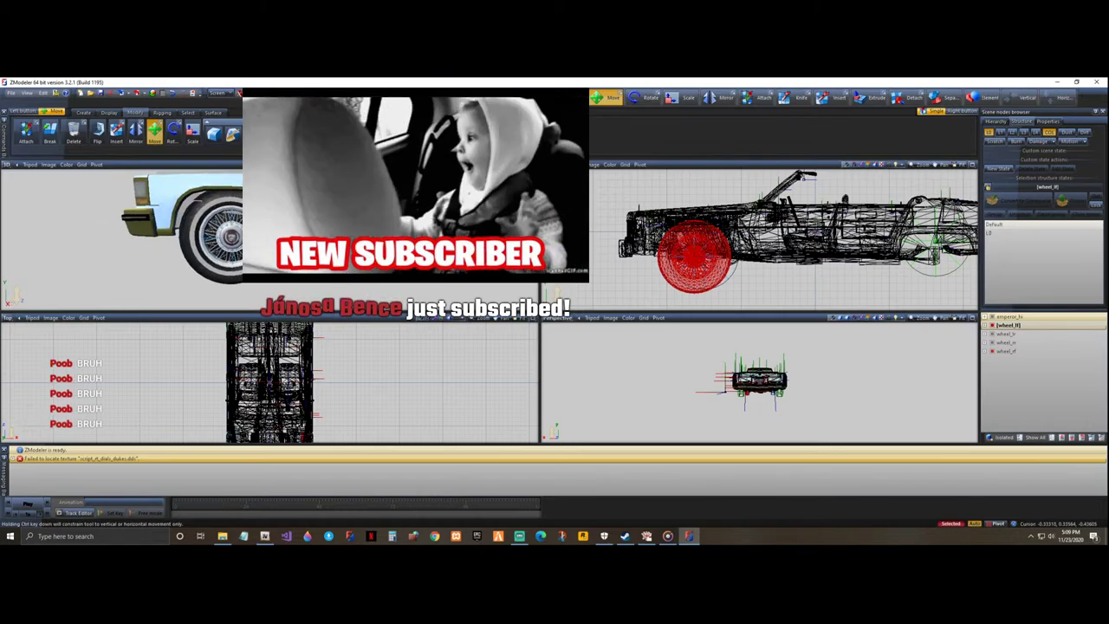
pyautogui.scroll(-5, 325, 216)
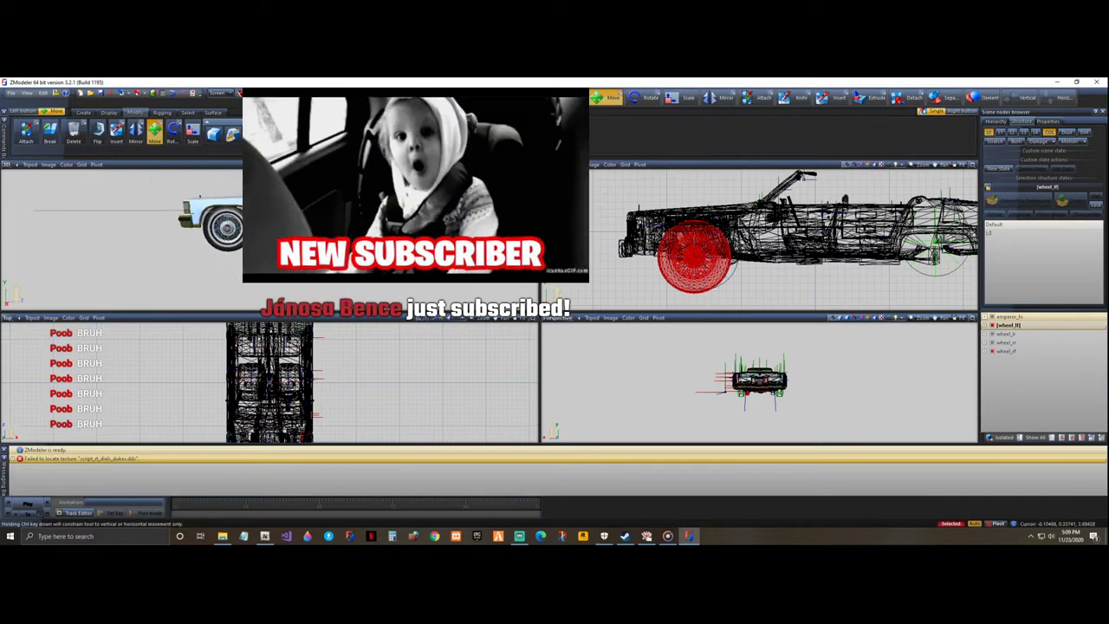
# - Clear the front wheel selection, hide the emperor_hi body while selecting the rear wheels in the side view, and show it again
pyautogui.scroll(-3, 580, 186)
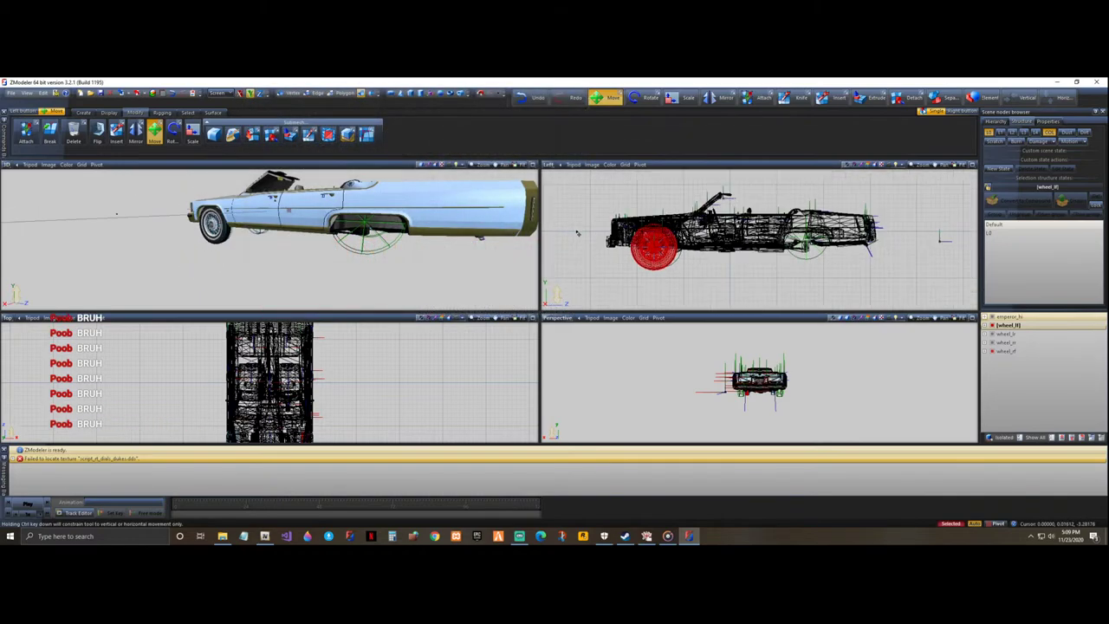
pyautogui.press('space')
pyautogui.rightClick(648, 201)
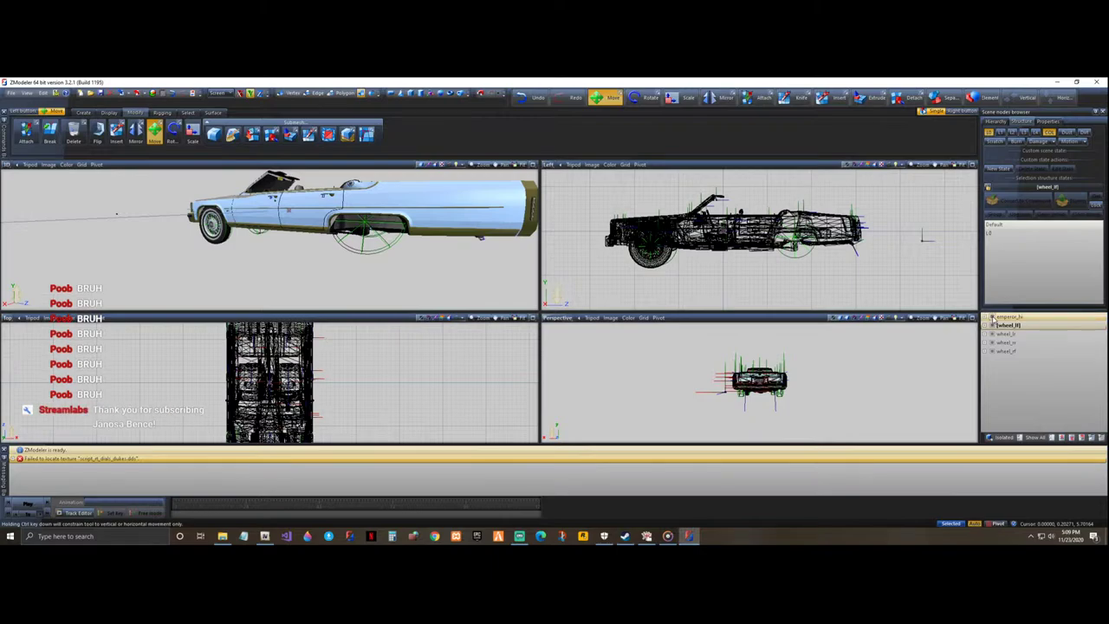
pyautogui.click(992, 317)
pyautogui.moveTo(790, 209); pyautogui.dragTo(854, 286)
pyautogui.click(993, 317)
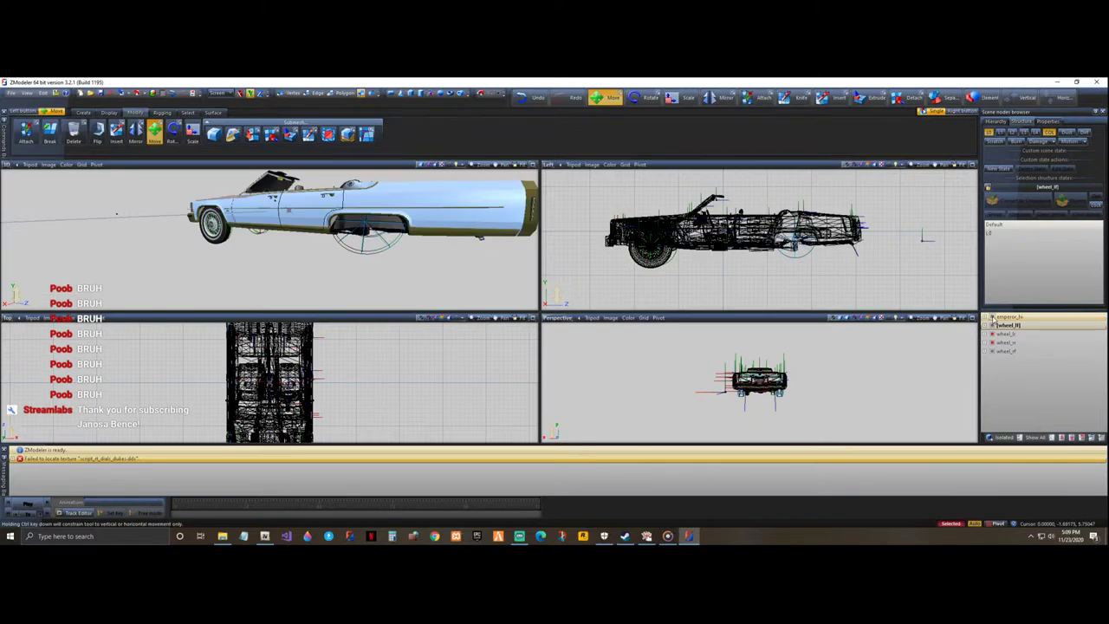
# - Move the selected rear wheels slightly forward within the rear wheel arch in the side view, and leave selected mode
pyautogui.click(849, 260)
pyautogui.scroll(5, 814, 253)
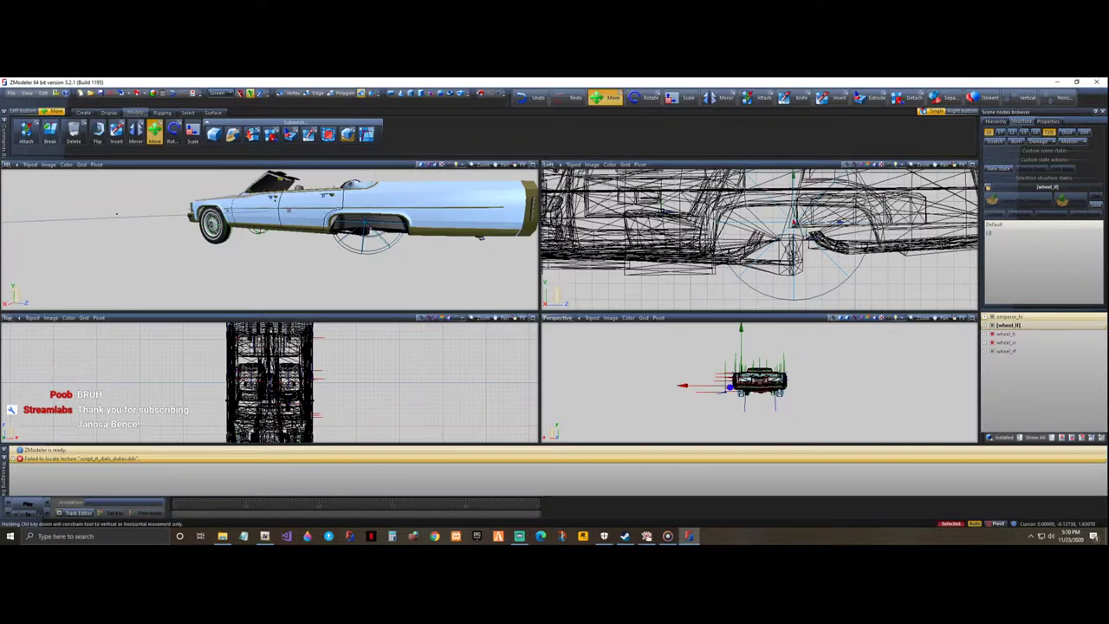
pyautogui.click(663, 209)
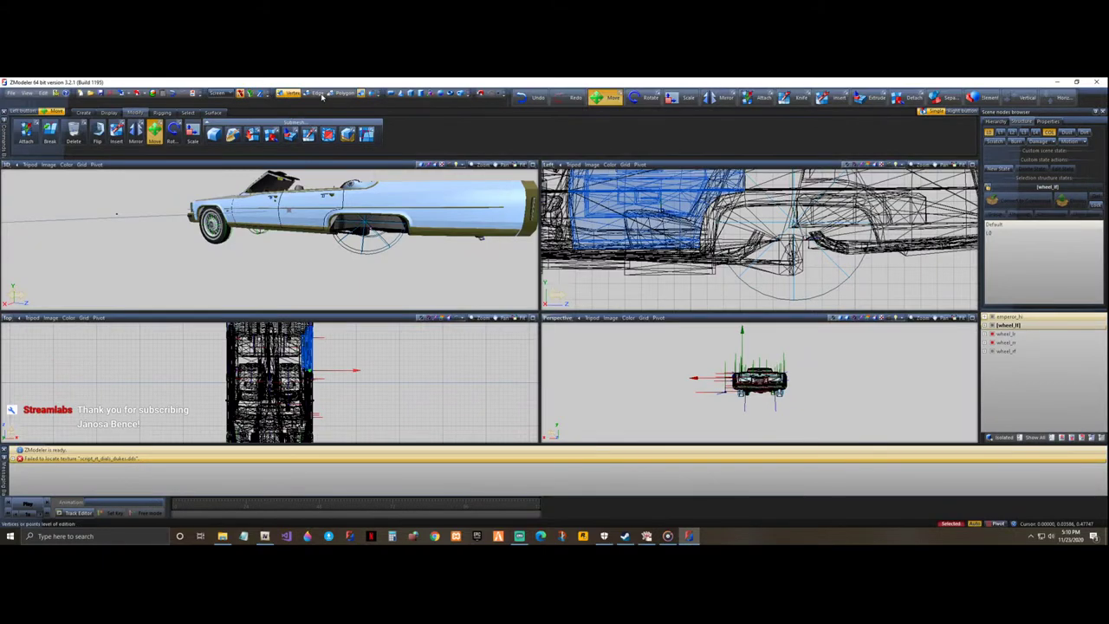
pyautogui.click(765, 186)
pyautogui.click(841, 295)
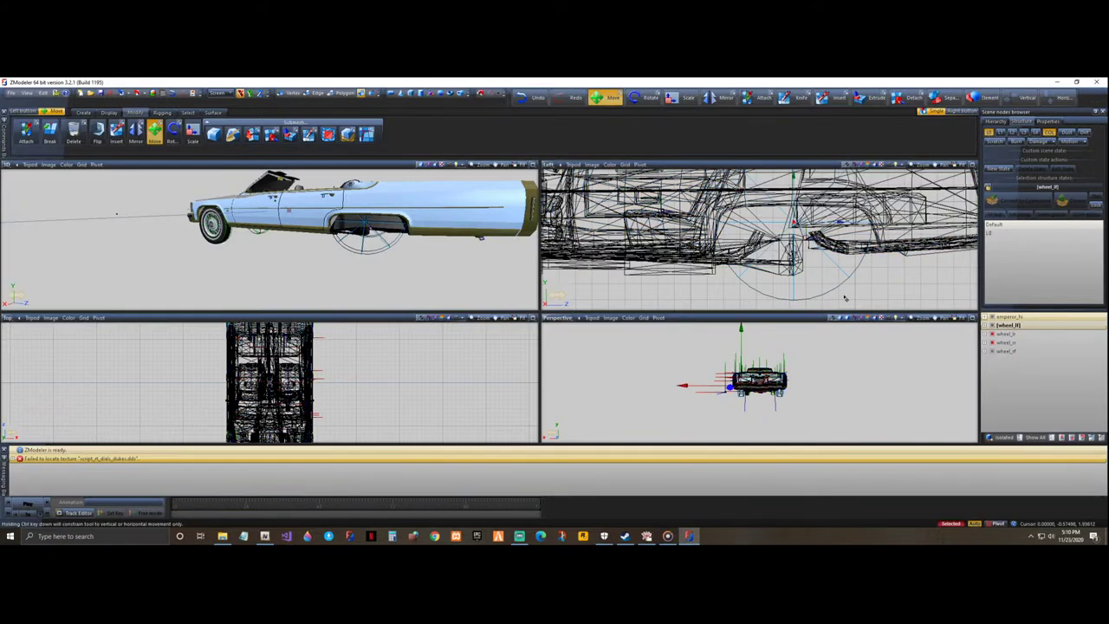
pyautogui.moveTo(793, 223); pyautogui.dragTo(789, 223)
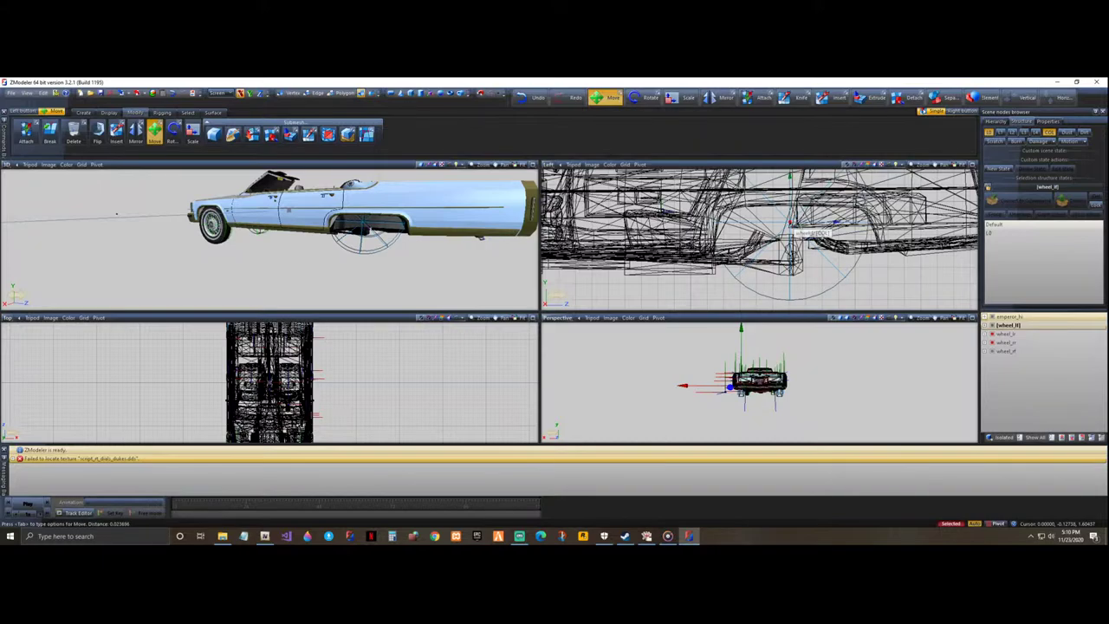
pyautogui.scroll(-8, 860, 270)
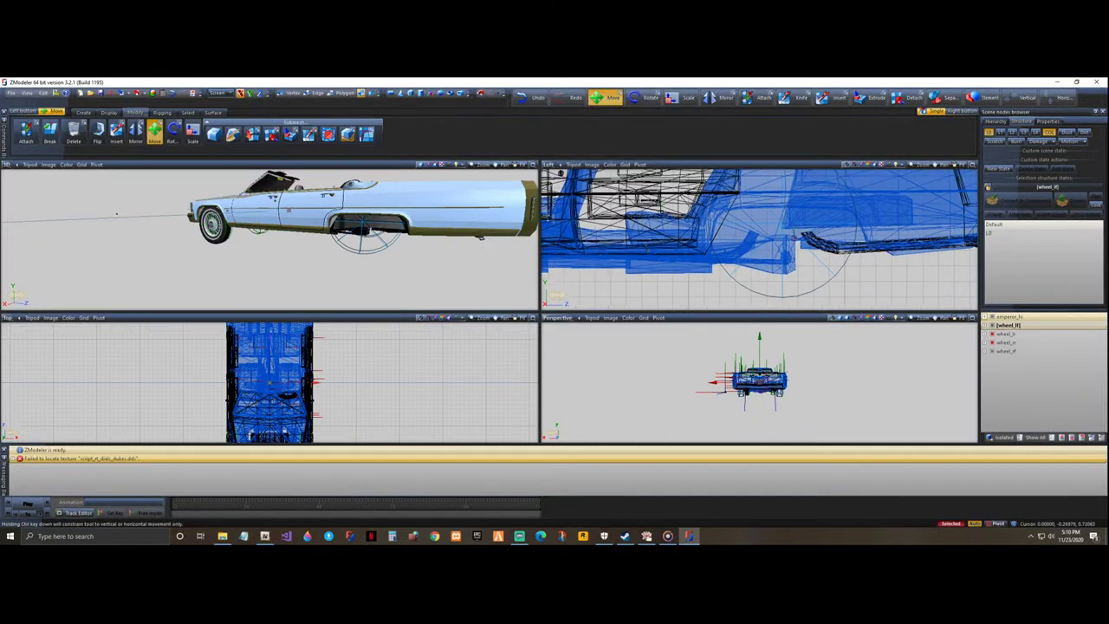
pyautogui.scroll(-2, 860, 270)
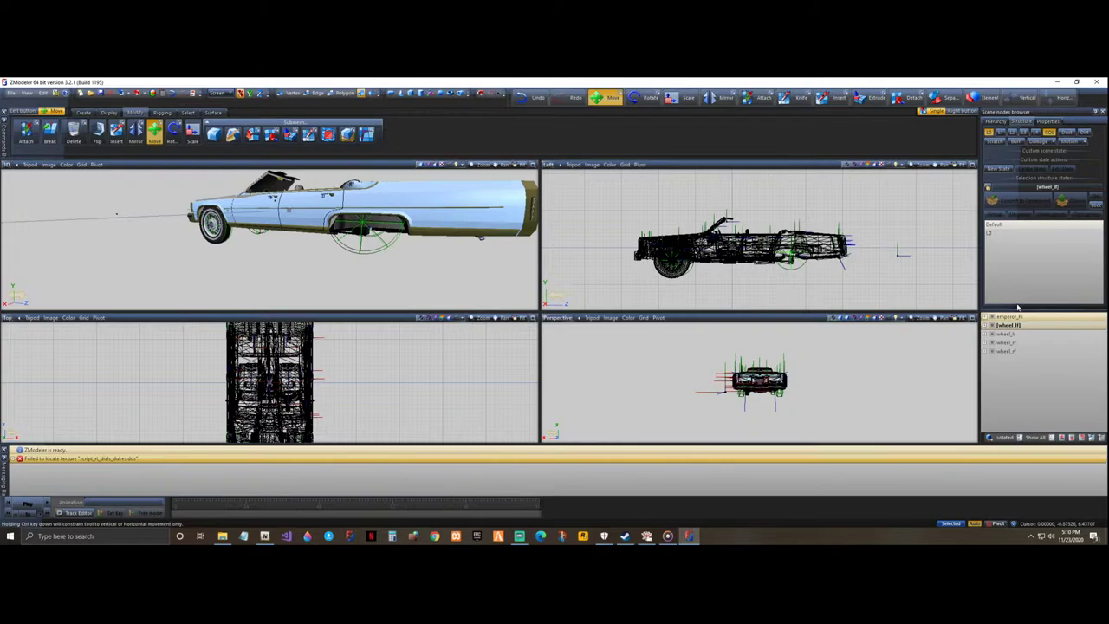
# - Hide the emperor_hi body and reset the front wheel's local axes to its parent with the Offset option
pyautogui.click(991, 319)
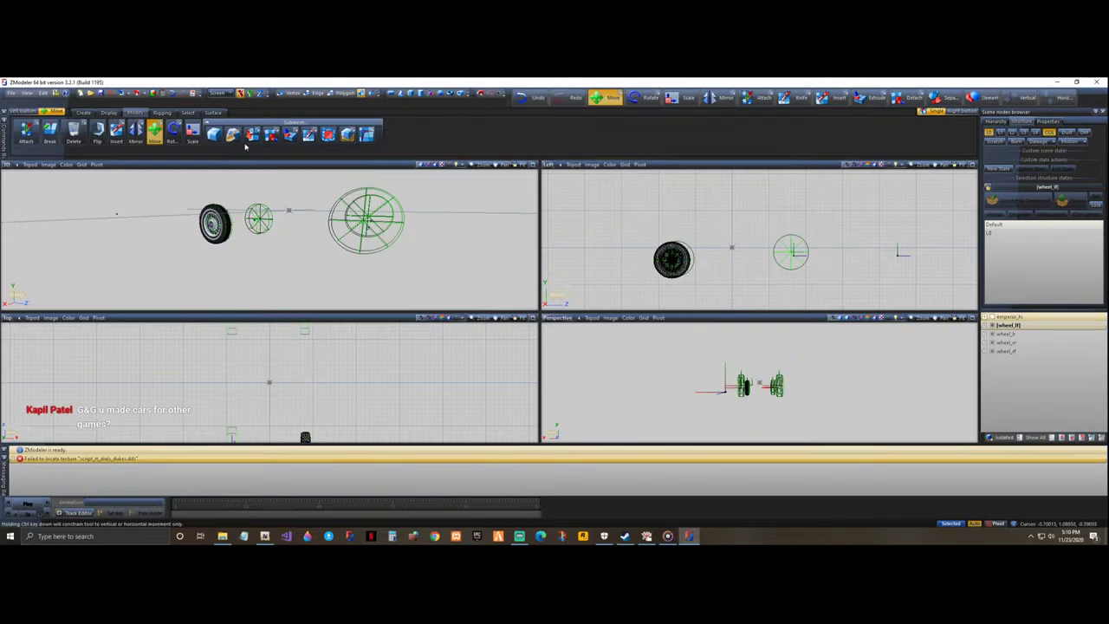
pyautogui.click(154, 130)
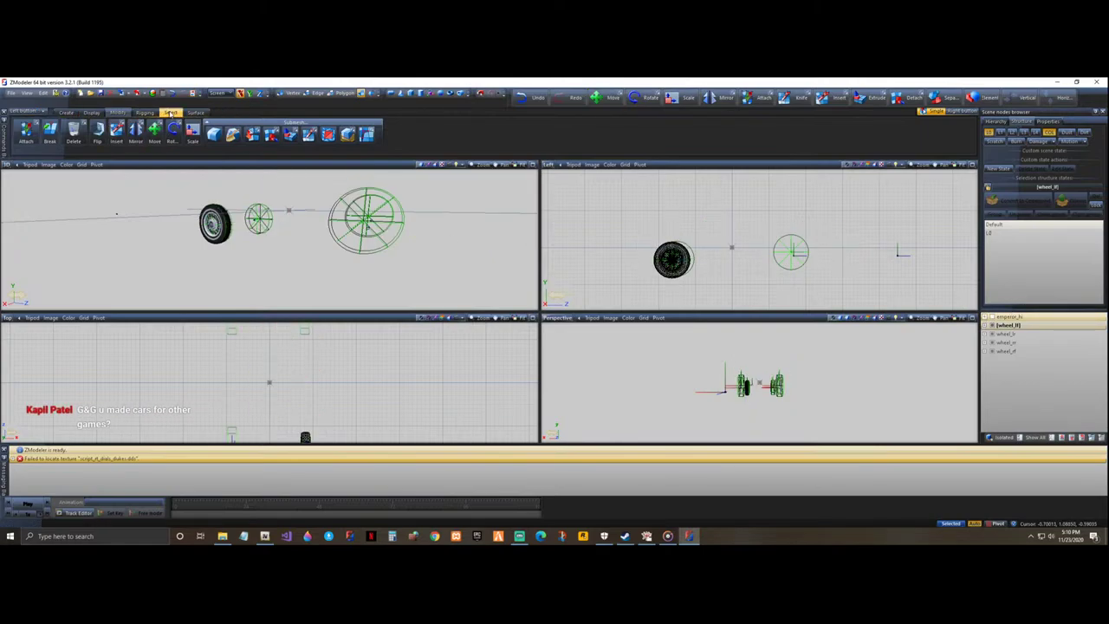
pyautogui.click(171, 113)
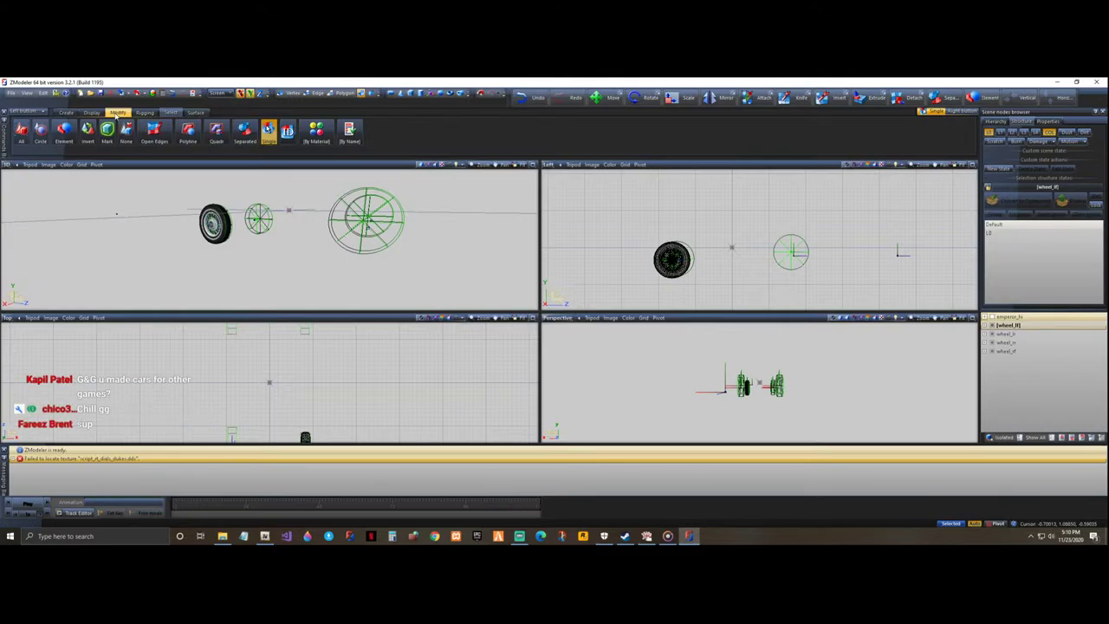
pyautogui.click(97, 114)
pyautogui.click(161, 135)
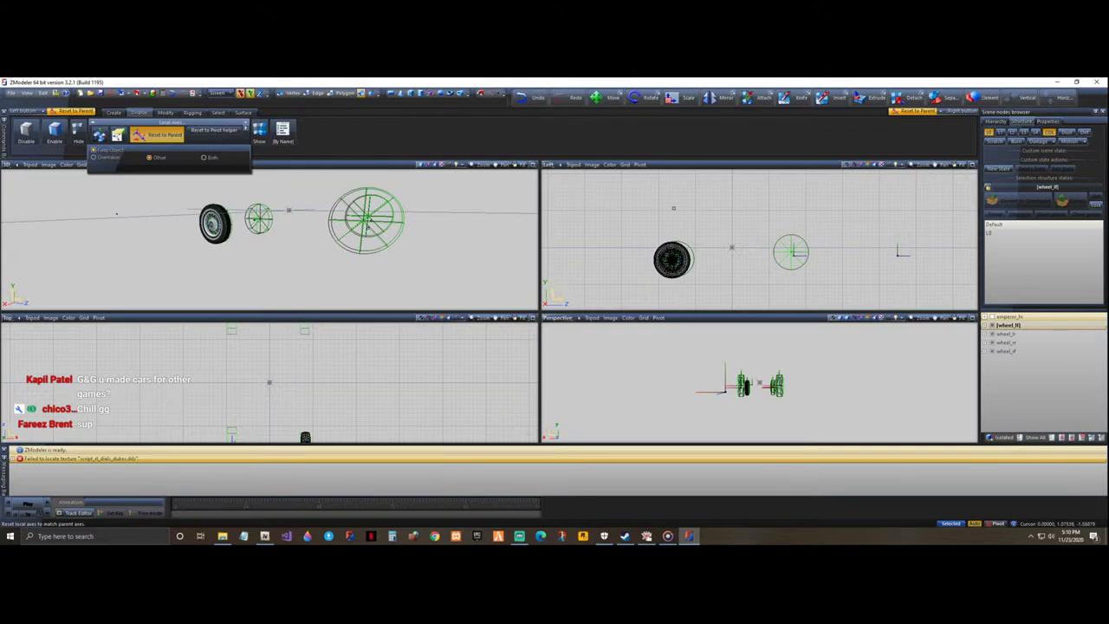
pyautogui.click(673, 258)
pyautogui.click(672, 256)
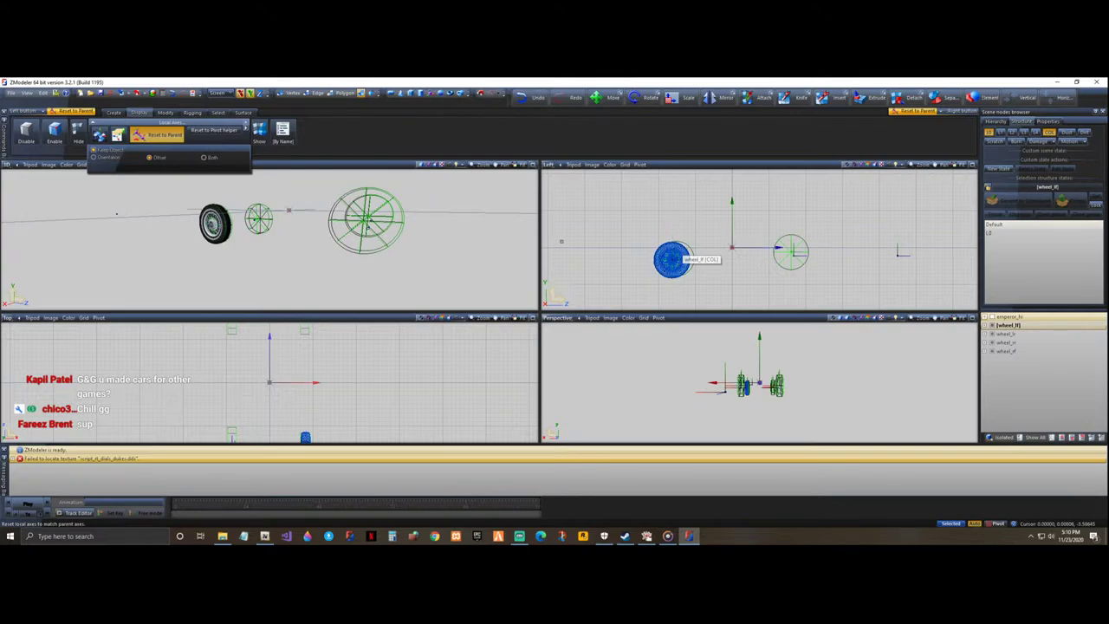
# - Center the front wheel's local axes to the object and return to single selection
pyautogui.click(99, 134)
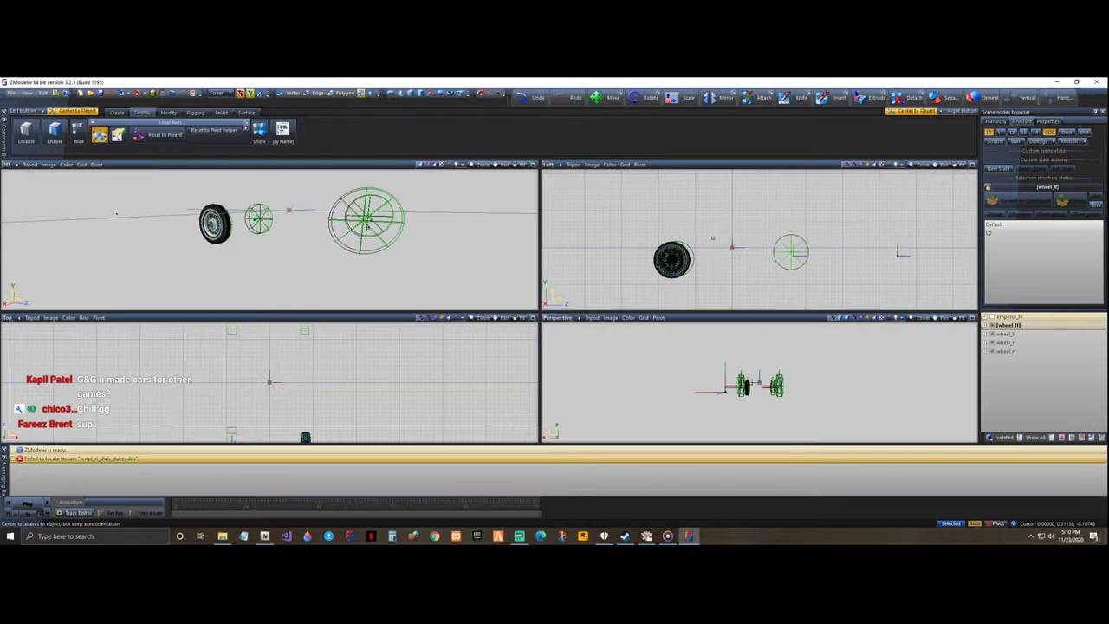
pyautogui.click(673, 259)
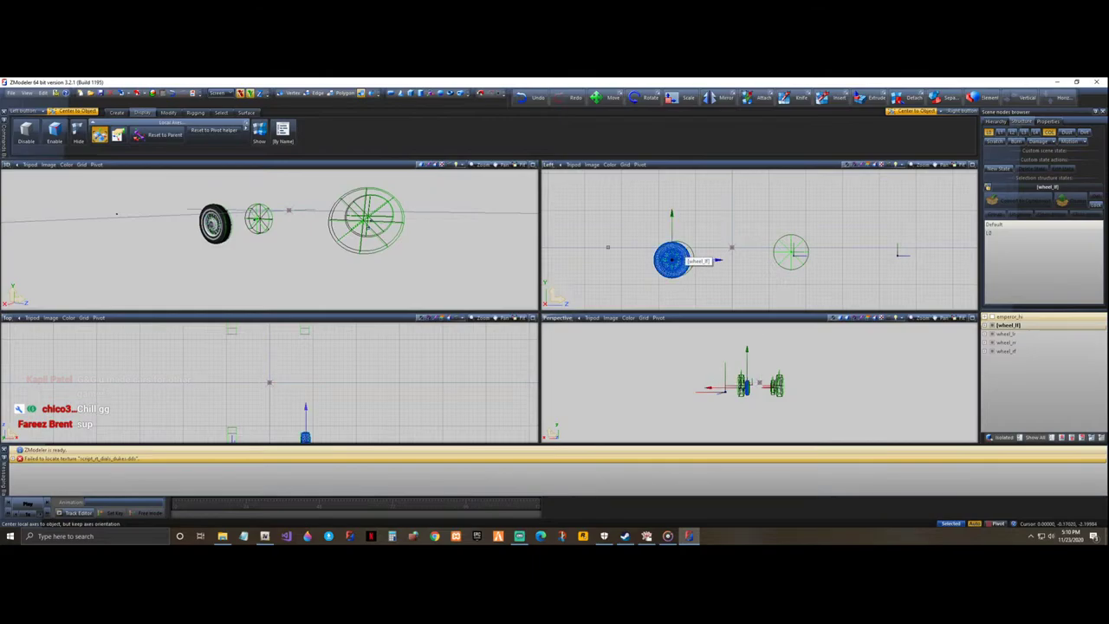
pyautogui.click(675, 259)
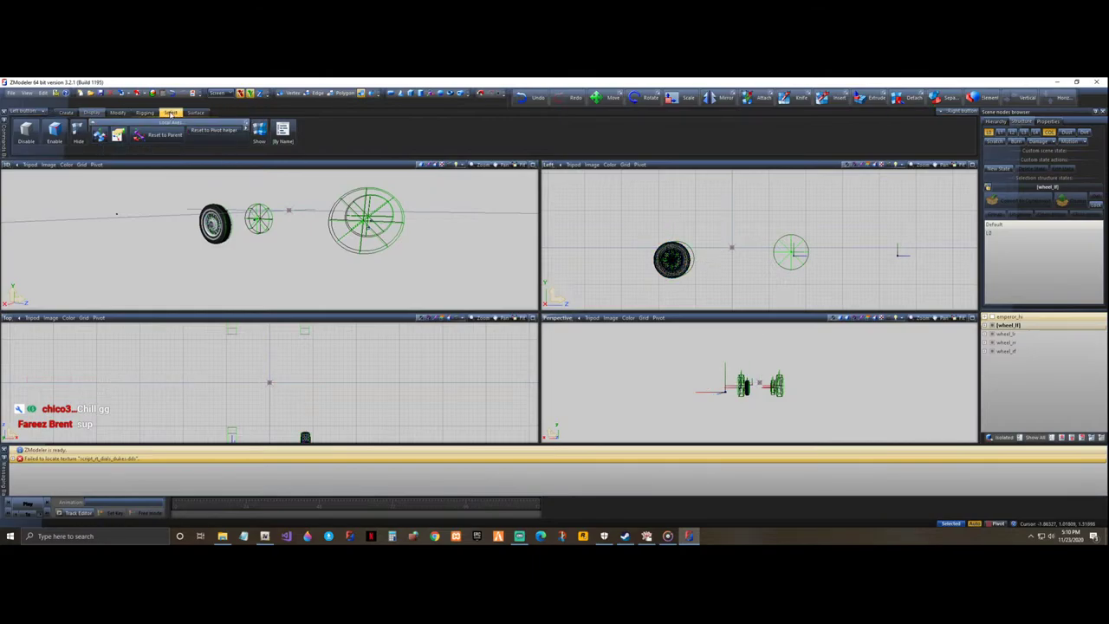
pyautogui.click(171, 112)
pyautogui.click(268, 132)
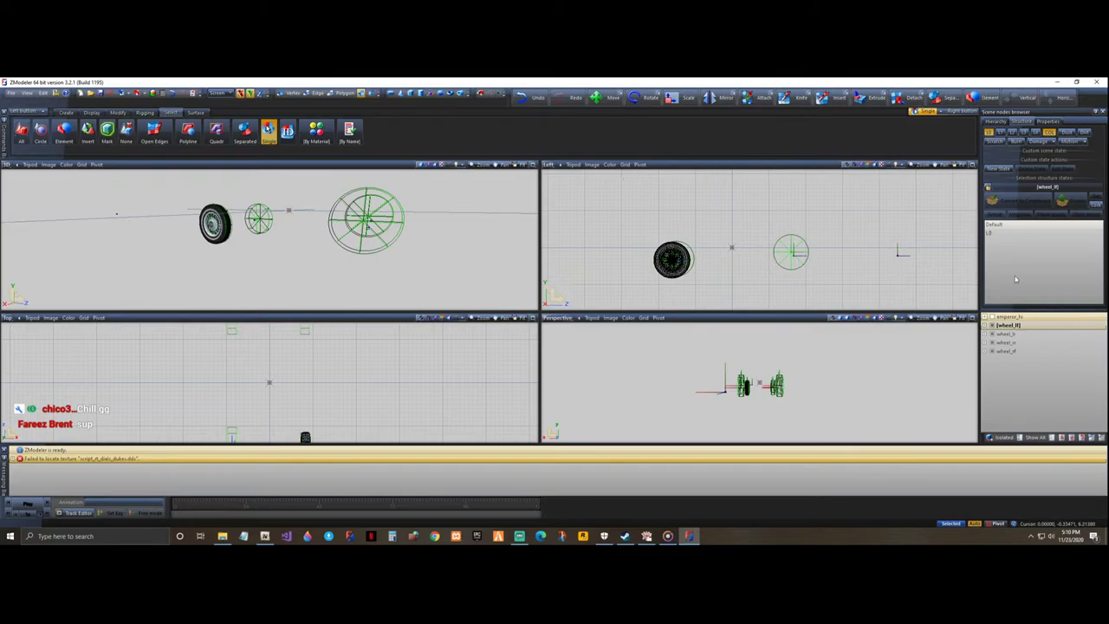
# - Show the emperor_hi body again and look through its expanded child nodes before collapsing the hierarchy
pyautogui.click(992, 317)
pyautogui.click(985, 317)
pyautogui.scroll(-10, 1040, 375)
pyautogui.click(1031, 421)
pyautogui.keyDown('ctrl'); pyautogui.click(1030, 413); pyautogui.keyUp('ctrl')
pyautogui.keyDown('ctrl'); pyautogui.click(1039, 395); pyautogui.keyUp('ctrl')
pyautogui.moveTo(1045, 393); pyautogui.dragTo(1058, 386)
pyautogui.scroll(5, 1058, 386)
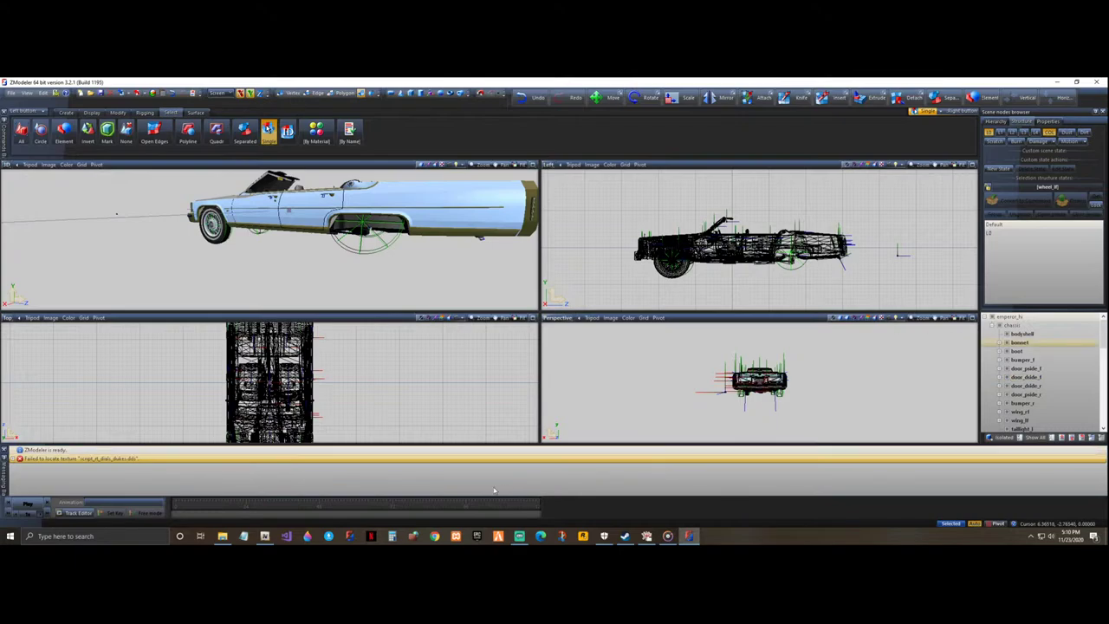
pyautogui.click(1046, 386)
pyautogui.click(984, 318)
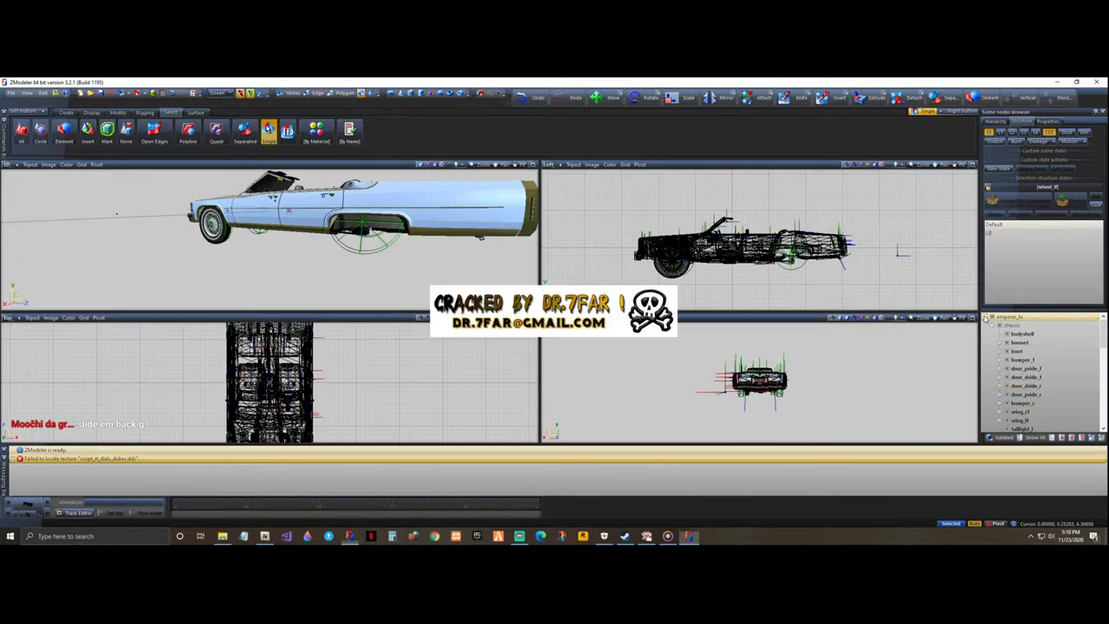
# - Show all hidden objects, turn off the COL display level, and check the complete car from the front side
pyautogui.click(1037, 440)
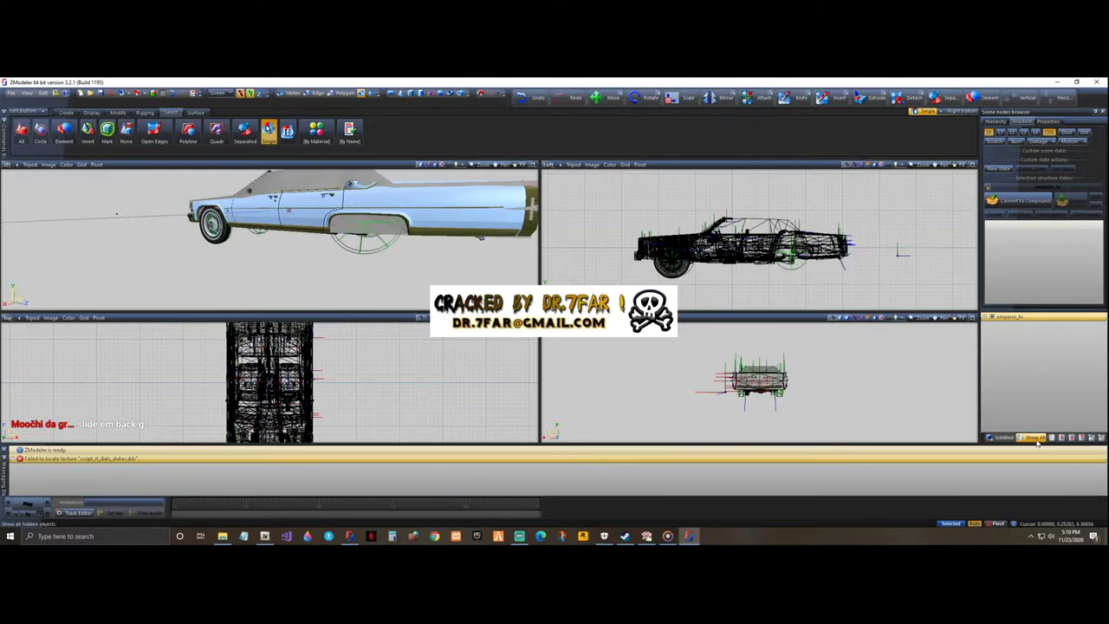
pyautogui.click(1051, 134)
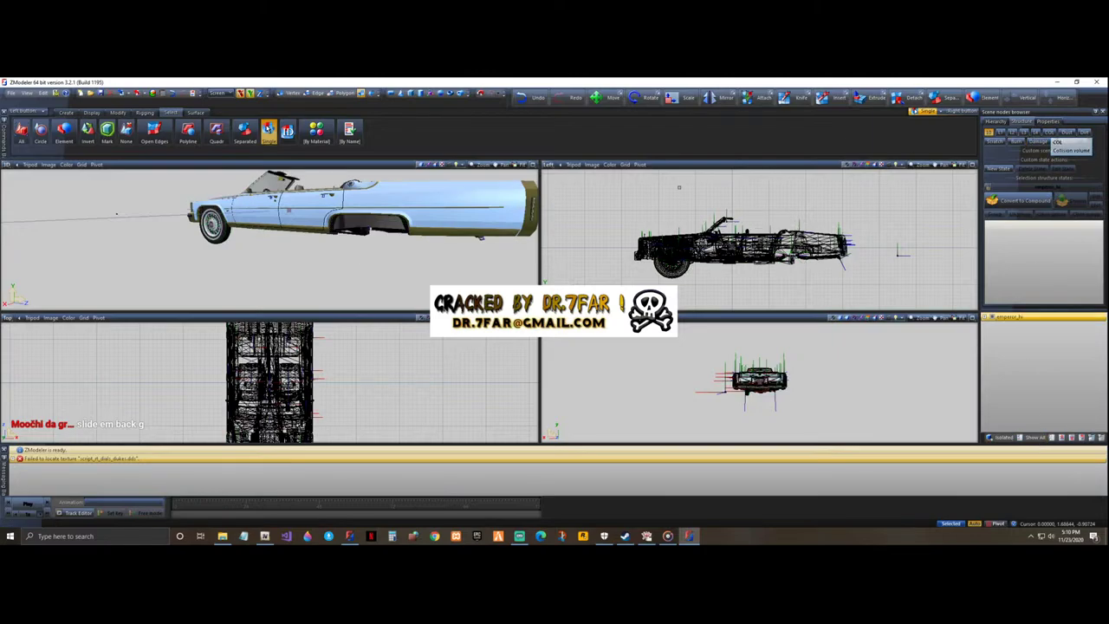
pyautogui.moveTo(116, 214); pyautogui.dragTo(297, 211, button='middle')
pyautogui.moveTo(414, 216); pyautogui.dragTo(472, 179, button='middle')
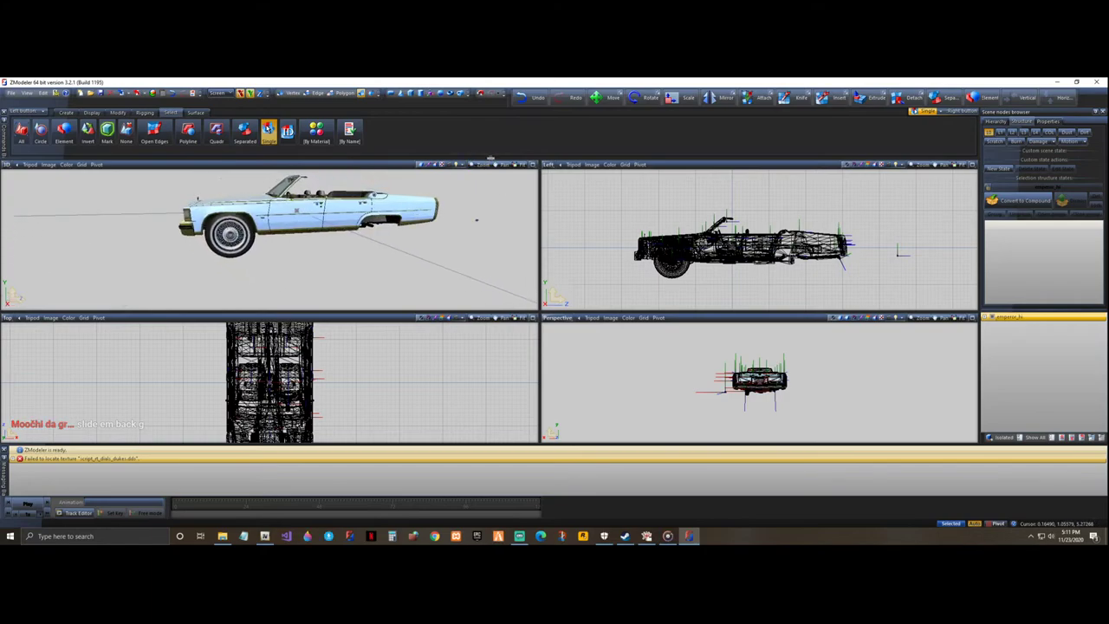
# - Export the model over emperor_hi in the UNLOCKED folder as a GTA Rage model and close the scene without saving
pyautogui.click(138, 94)
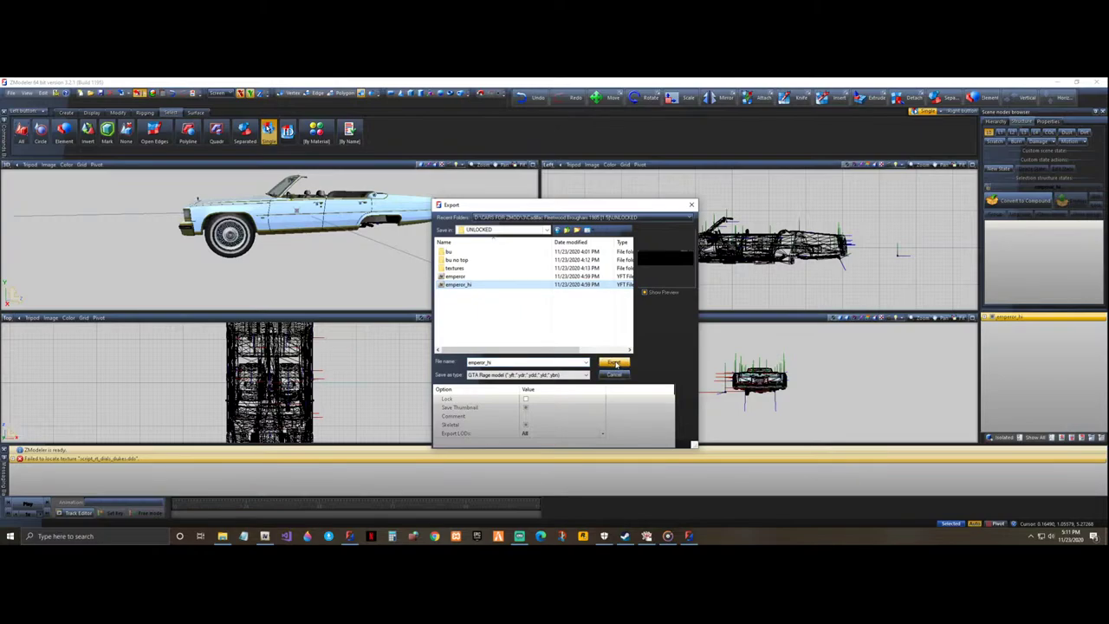
pyautogui.click(615, 363)
pyautogui.click(577, 308)
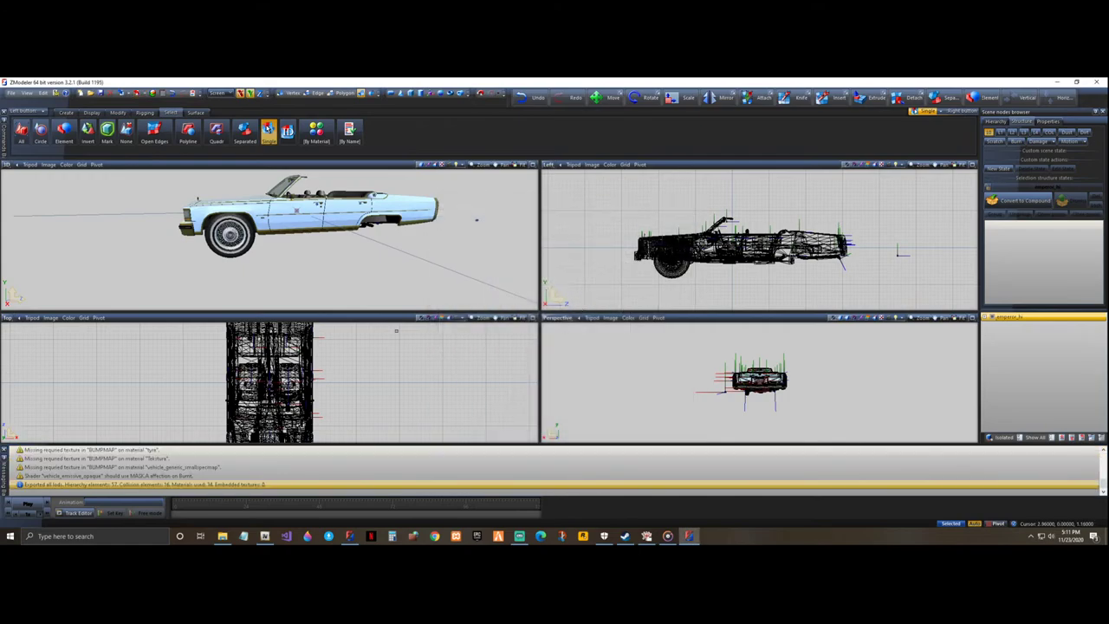
pyautogui.click(1094, 82)
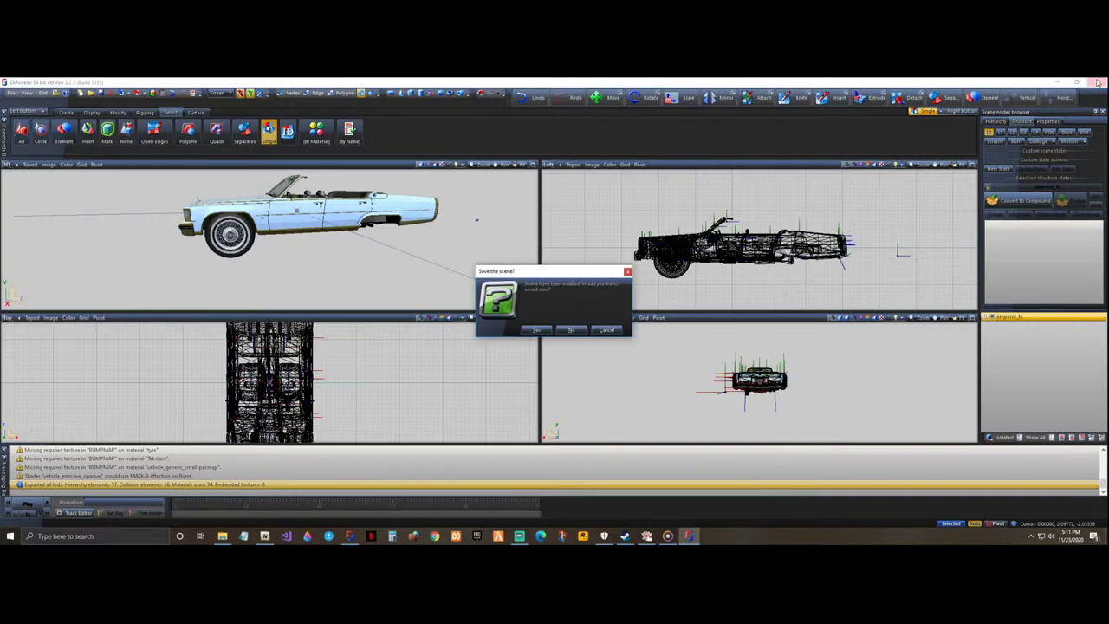
pyautogui.click(574, 327)
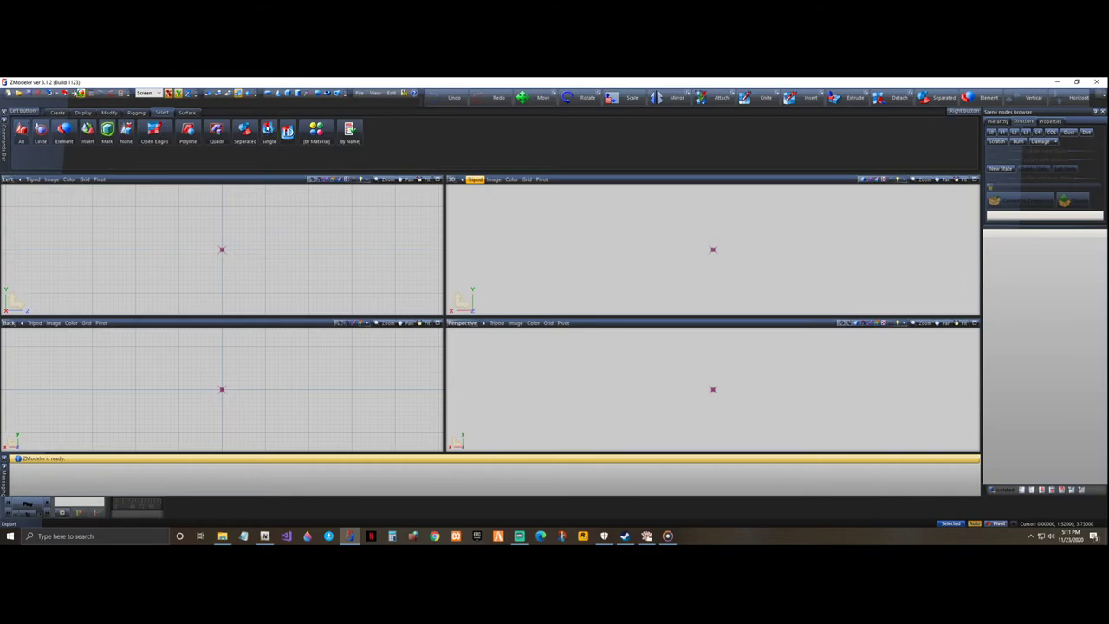
# - Bring up the UNLOCKED folder, minimize the empty ZModeler window, and open the READY folder of rims i want beside it
pyautogui.click(64, 130)
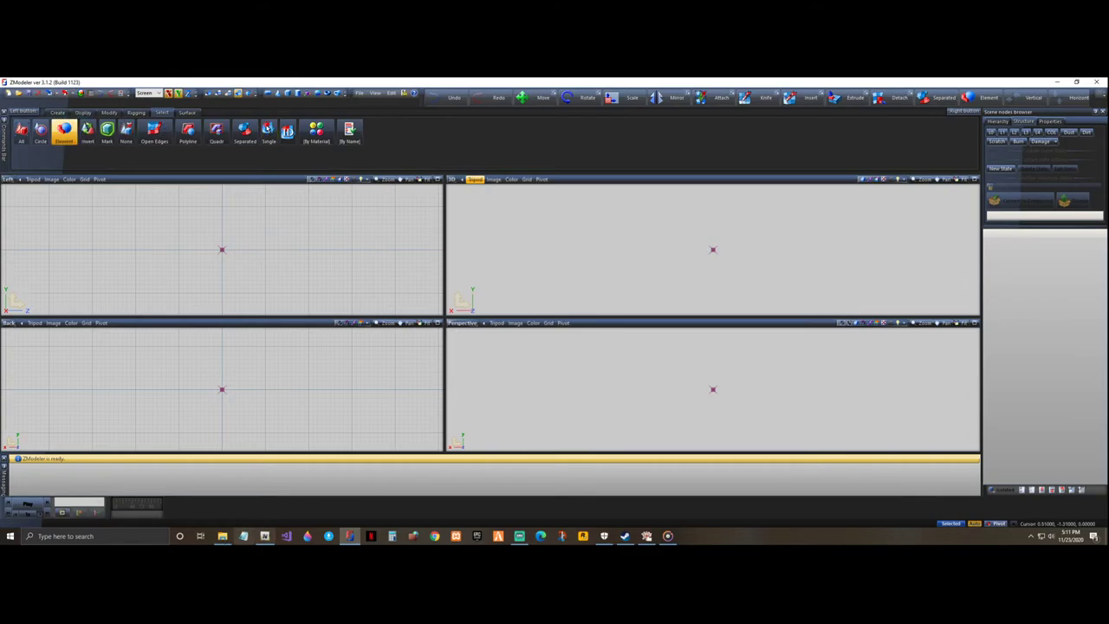
pyautogui.click(222, 536)
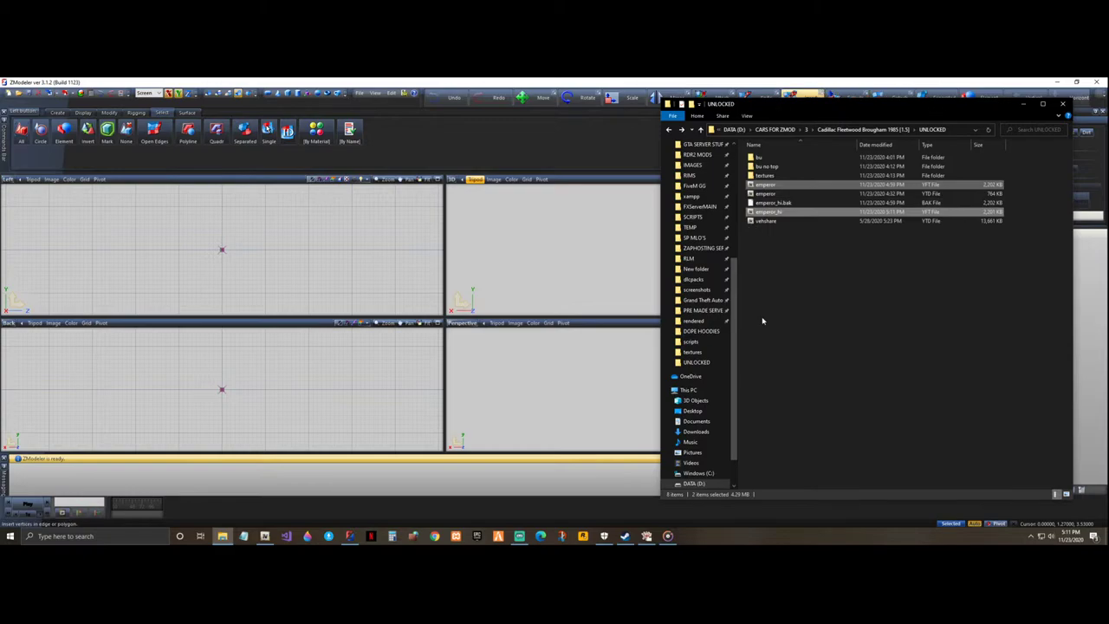
pyautogui.click(1056, 82)
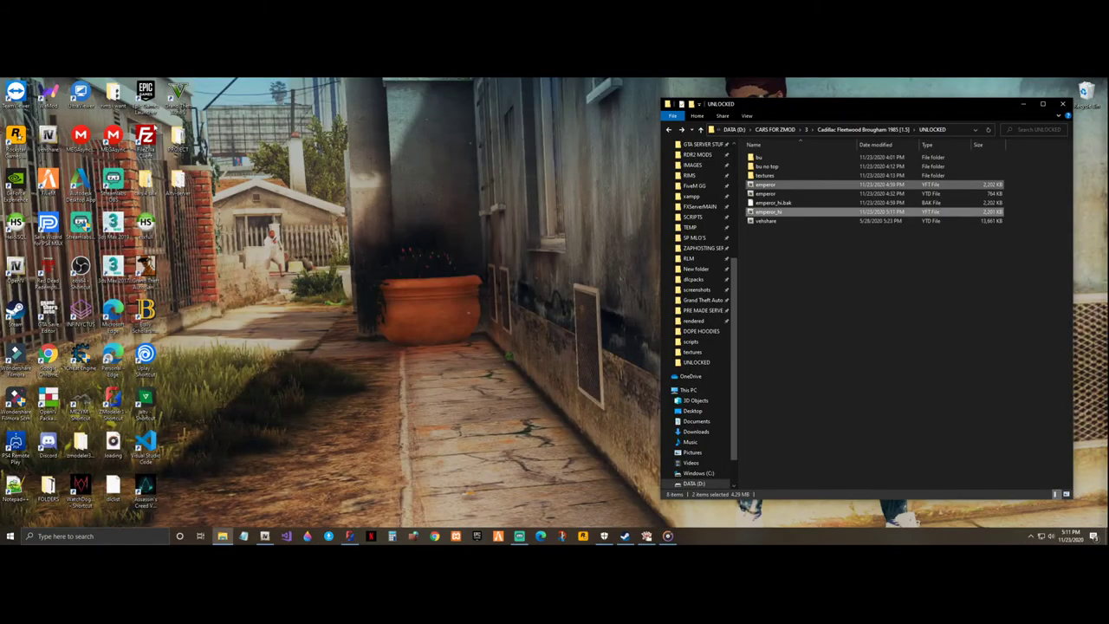
pyautogui.doubleClick(113, 95)
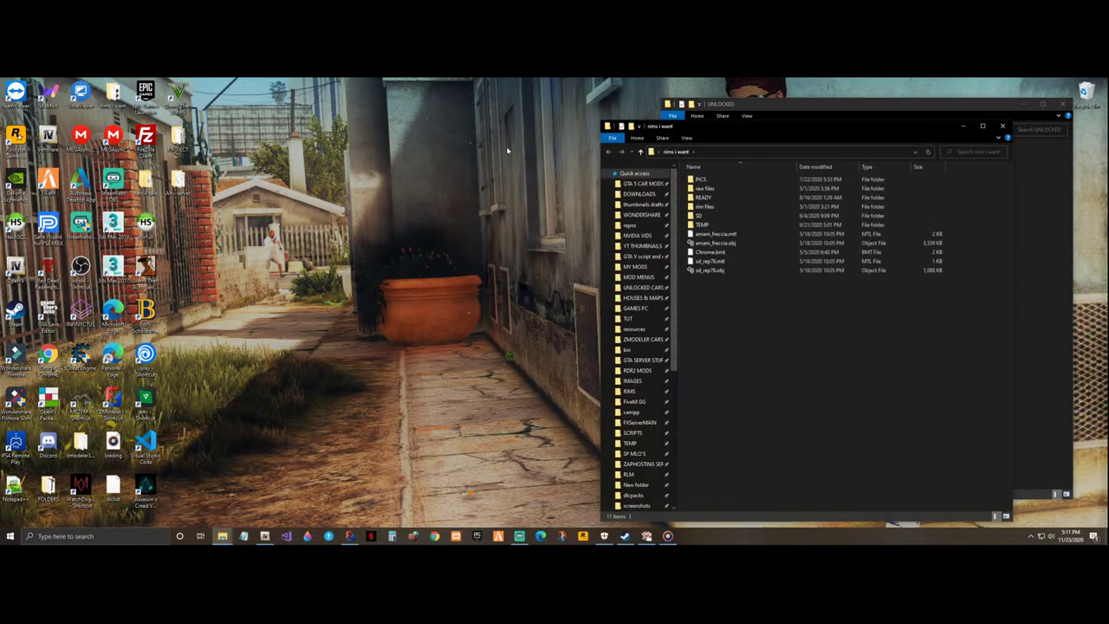
pyautogui.doubleClick(729, 198)
pyautogui.moveTo(788, 130); pyautogui.dragTo(315, 120)
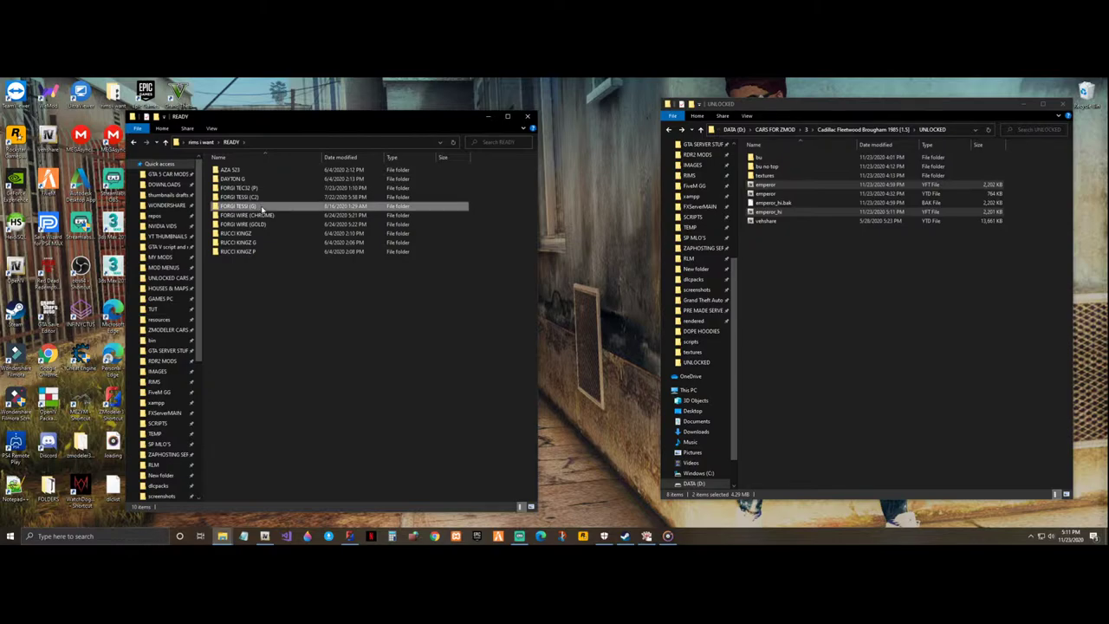
# - Check the FORGI TESSI (G) rim folder, then go back and open the FORGI WIRE (GOLD) folder
pyautogui.doubleClick(260, 206)
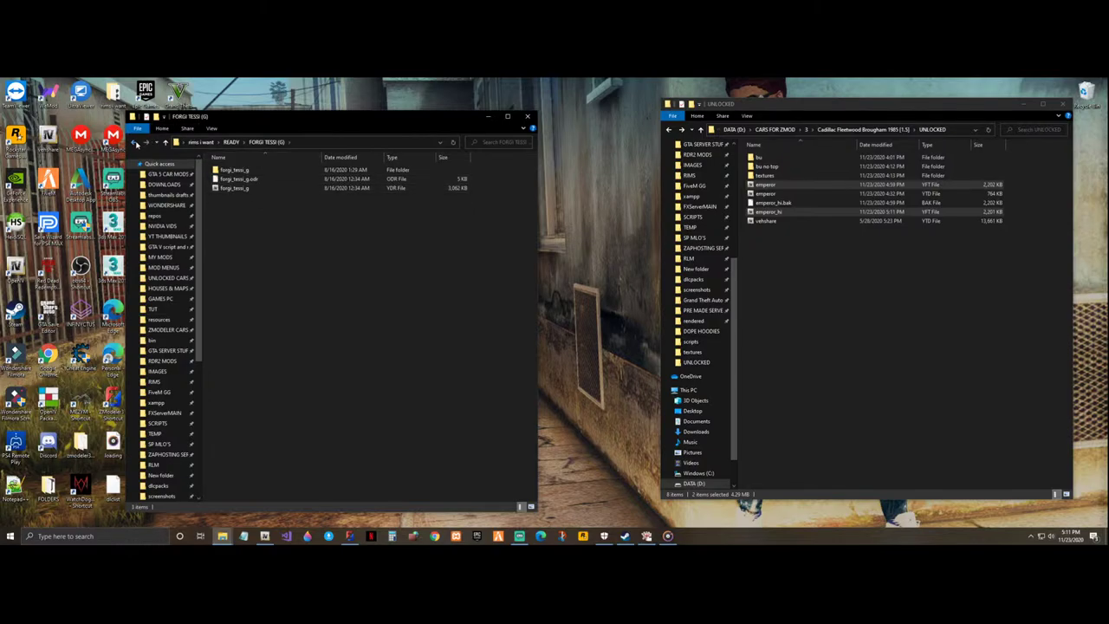
pyautogui.click(136, 143)
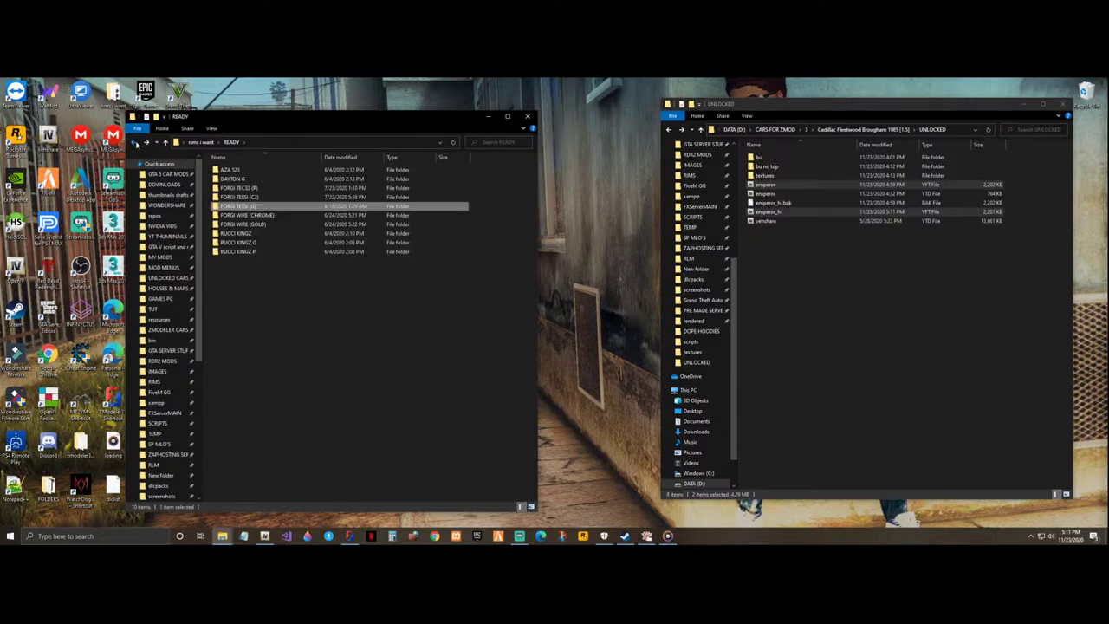
pyautogui.click(265, 224)
pyautogui.doubleClick(265, 224)
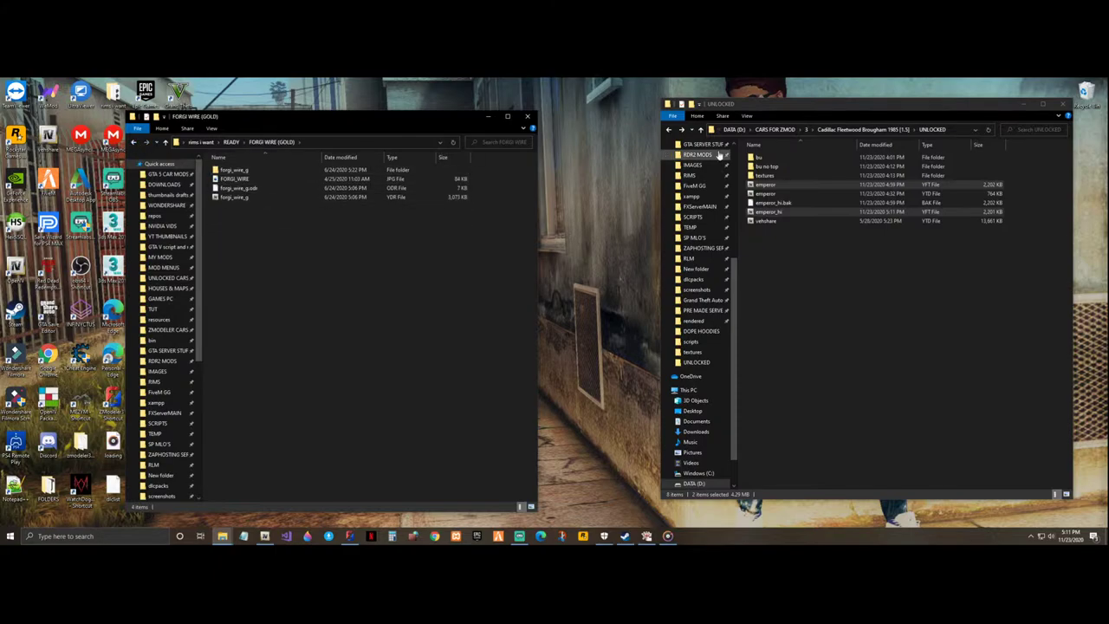
# - Copy the forgi_wire_g folder and the forgi_wire_g YDR file into the UNLOCKED folder, and close the FORGI WIRE (GOLD) window
pyautogui.click(245, 172)
pyautogui.keyDown('ctrl'); pyautogui.click(241, 198); pyautogui.keyUp('ctrl')
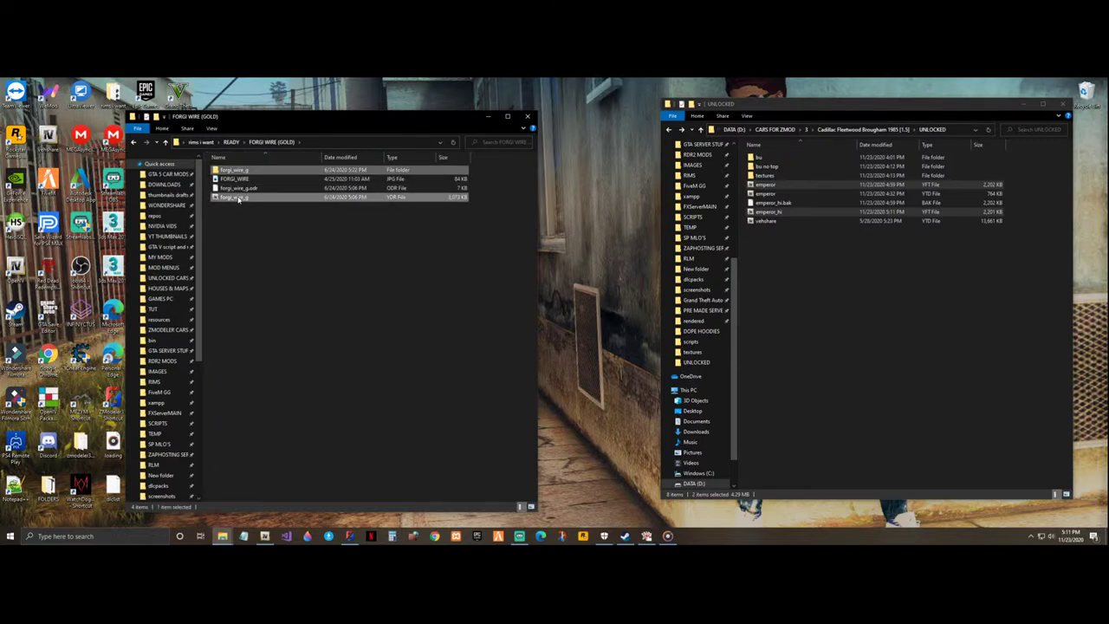
pyautogui.moveTo(231, 201); pyautogui.dragTo(906, 352)
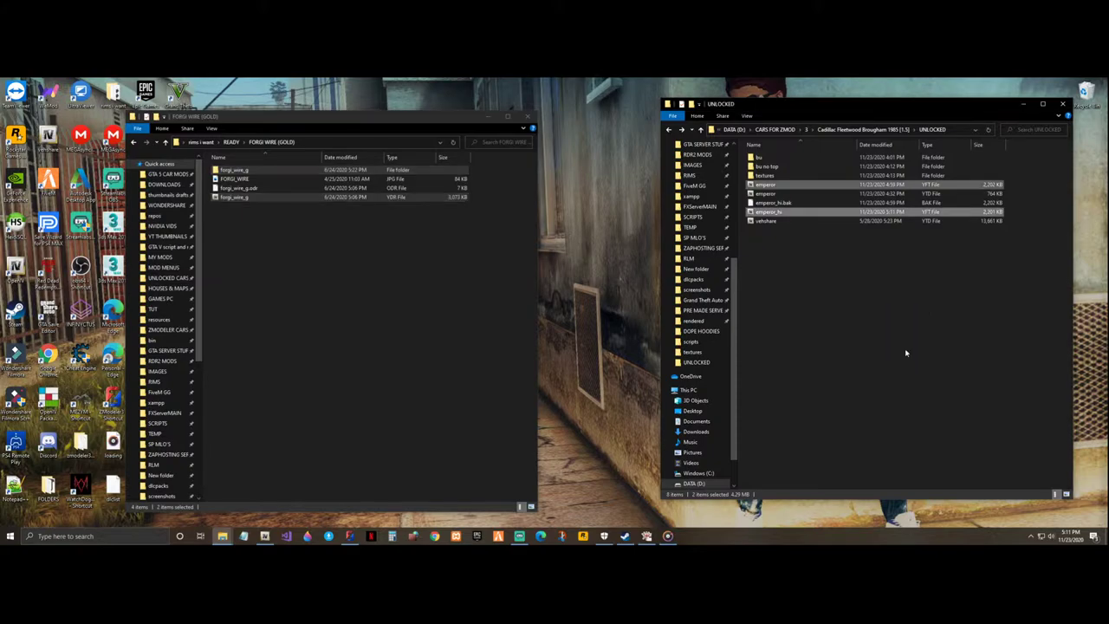
pyautogui.click(526, 118)
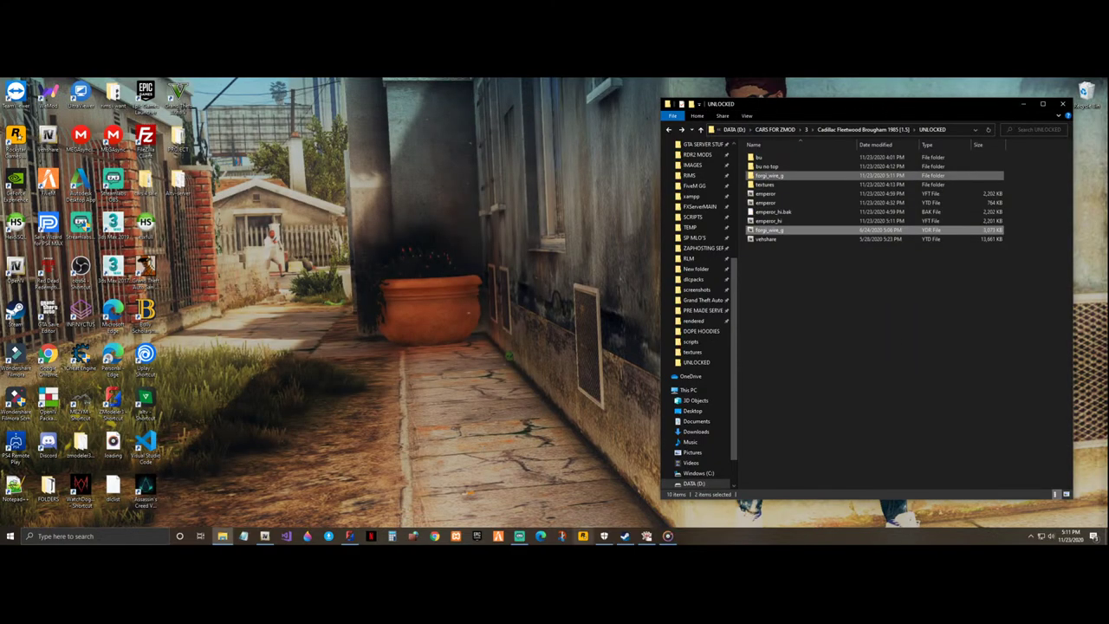
# - Switch back to the empty ZModeler scene and choose emperor_hi from the UNLOCKED folder for import
pyautogui.click(349, 535)
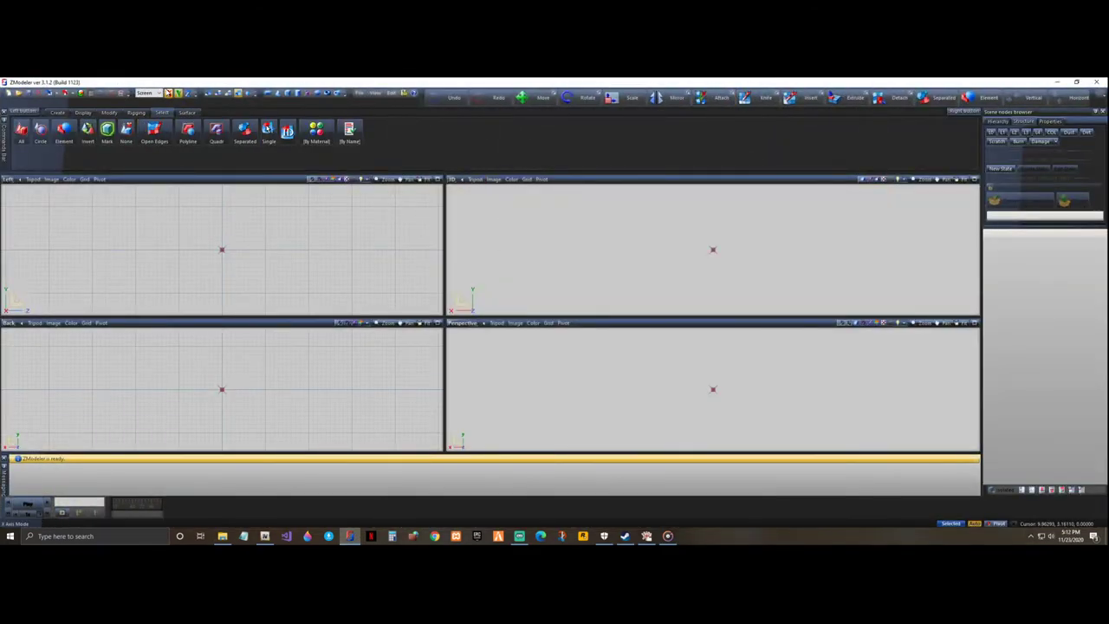
pyautogui.click(51, 93)
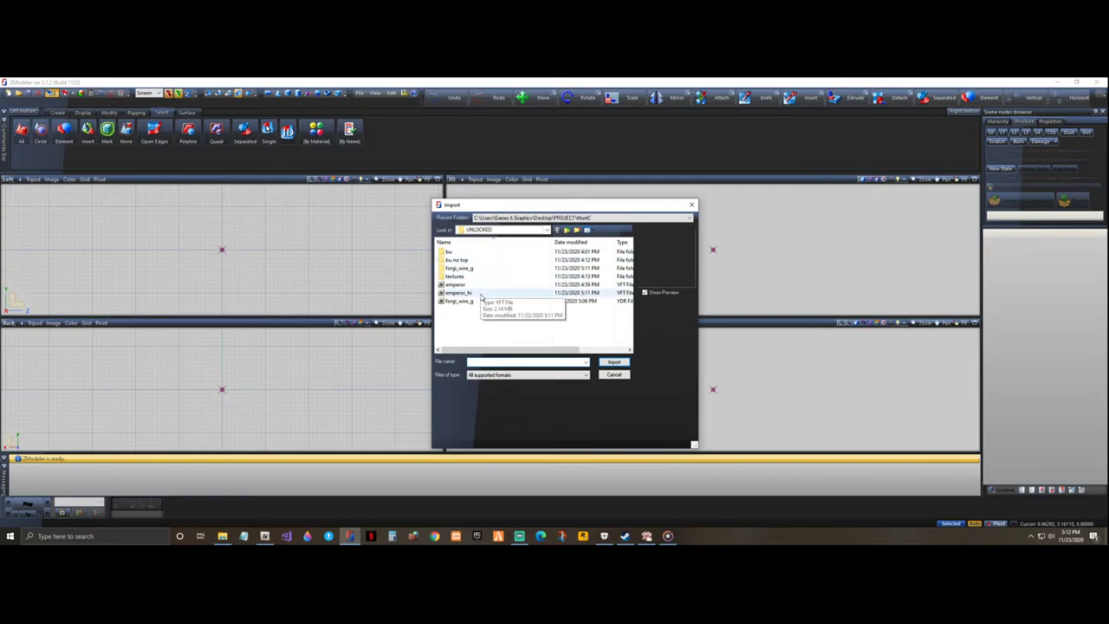
pyautogui.click(480, 293)
pyautogui.scroll(-2, 547, 419)
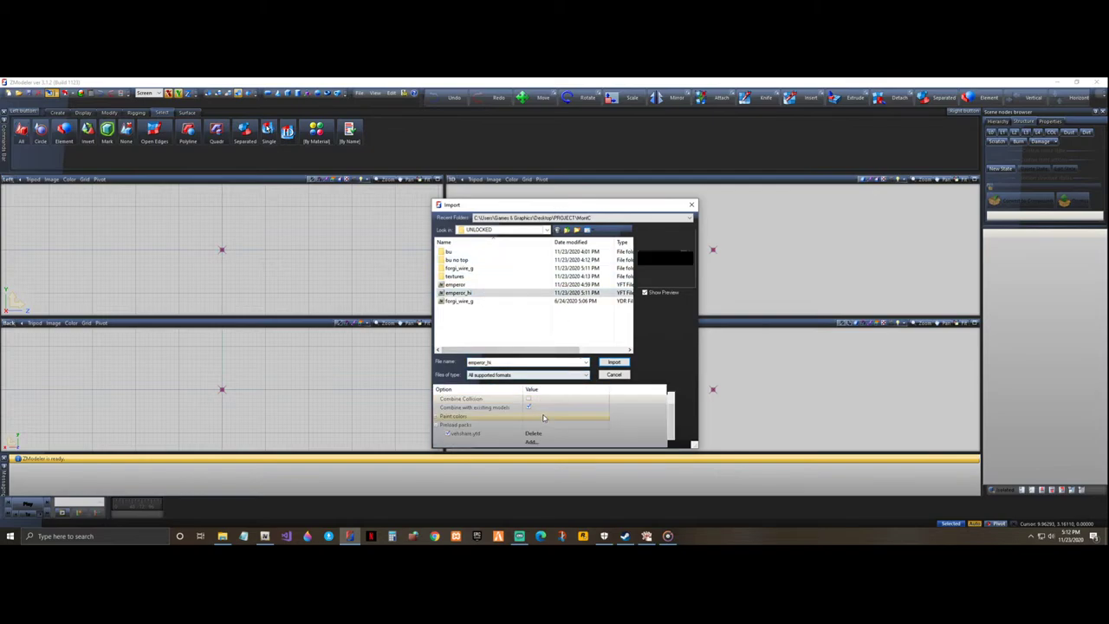
# - Set vehshare.ytd and emperor.ytd as the preloaded texture packs and import emperor_hi
pyautogui.click(537, 434)
pyautogui.click(532, 442)
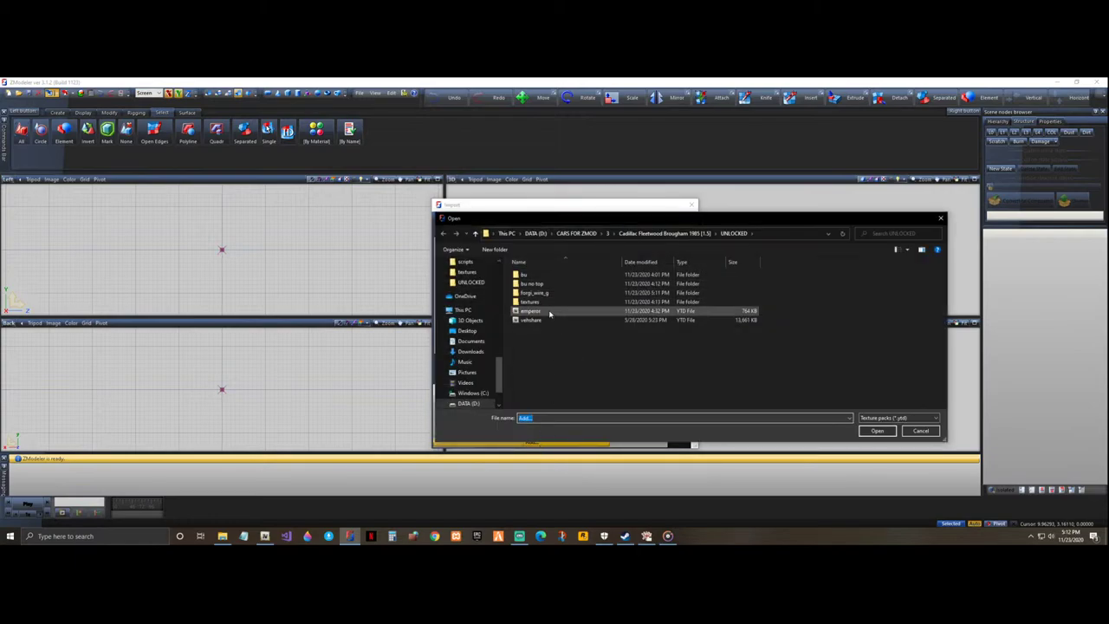
pyautogui.click(549, 312)
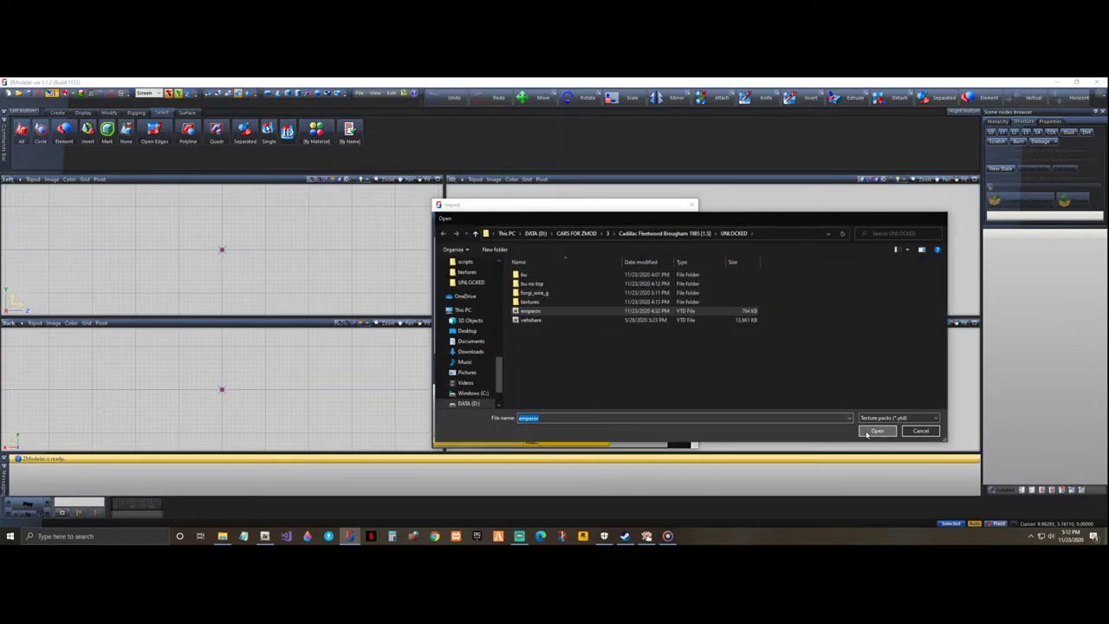
pyautogui.click(876, 430)
pyautogui.click(528, 442)
pyautogui.click(549, 319)
pyautogui.click(876, 430)
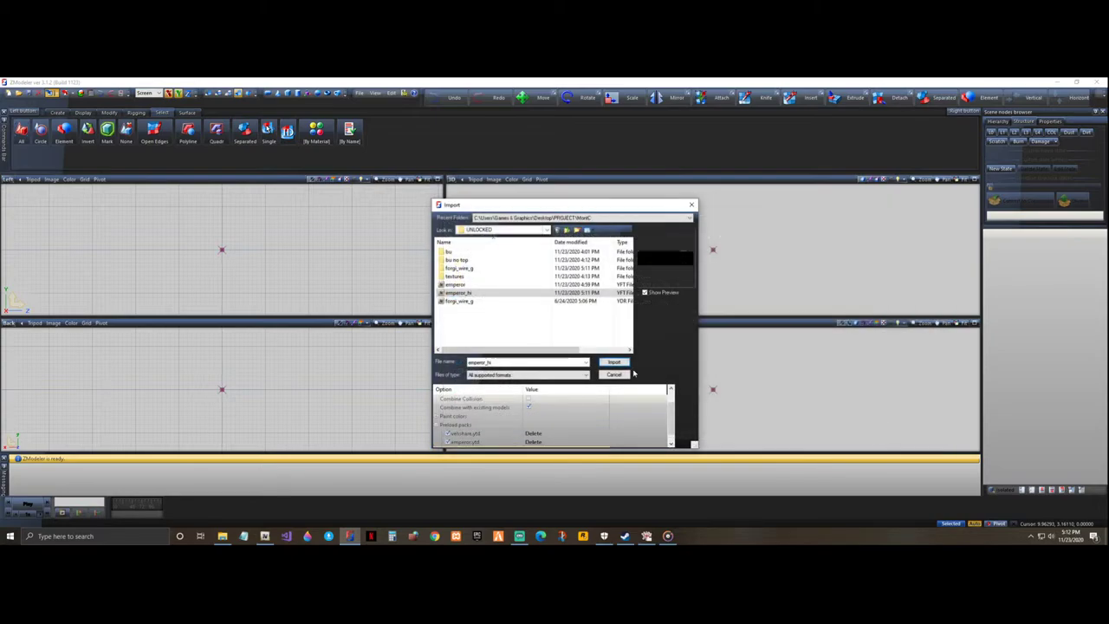
pyautogui.click(611, 362)
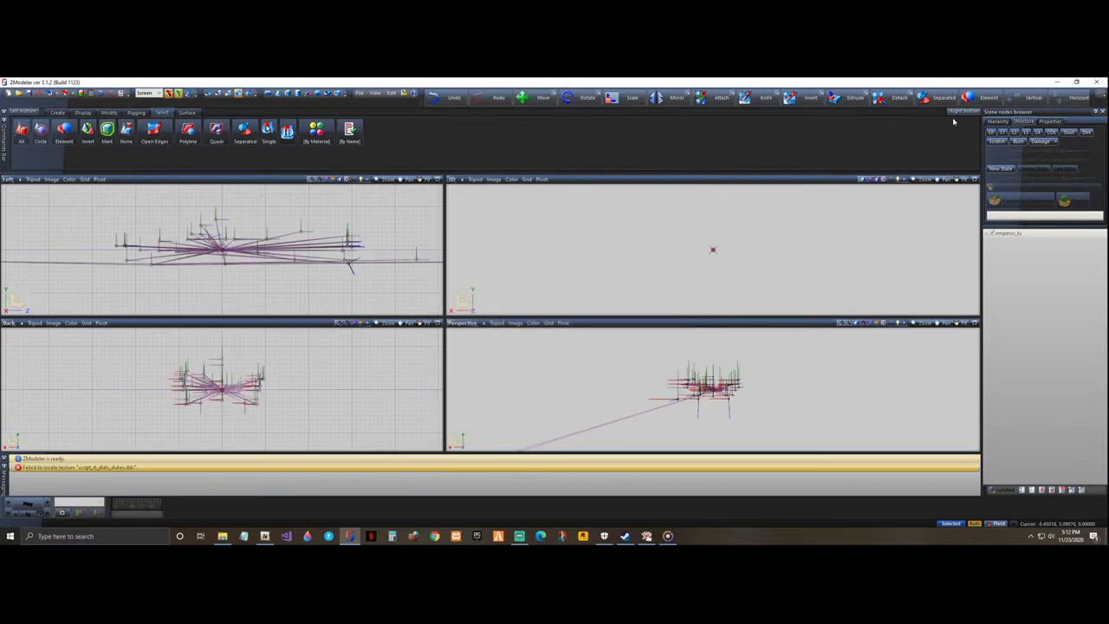
# - Display the imported car's L0 level and look at it from the side in the 3D view
pyautogui.click(992, 233)
pyautogui.moveTo(693, 264); pyautogui.dragTo(716, 277, button='middle')
pyautogui.scroll(3, 715, 278)
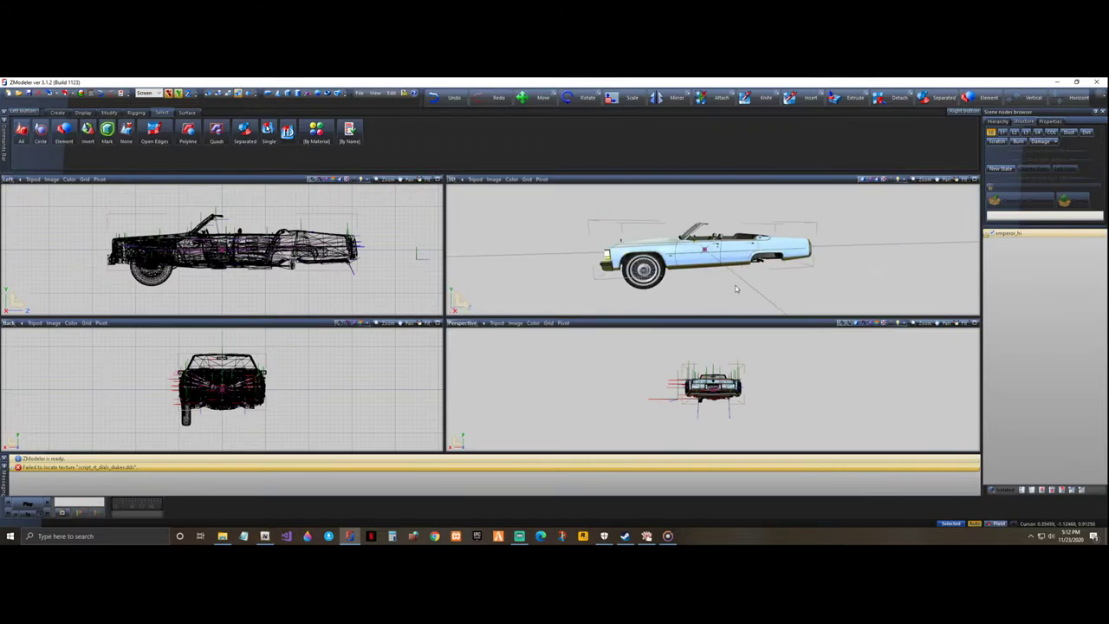
# - Import the forgi_wire_g rim model from the UNLOCKED folder into the car's scene
pyautogui.click(52, 95)
pyautogui.click(459, 300)
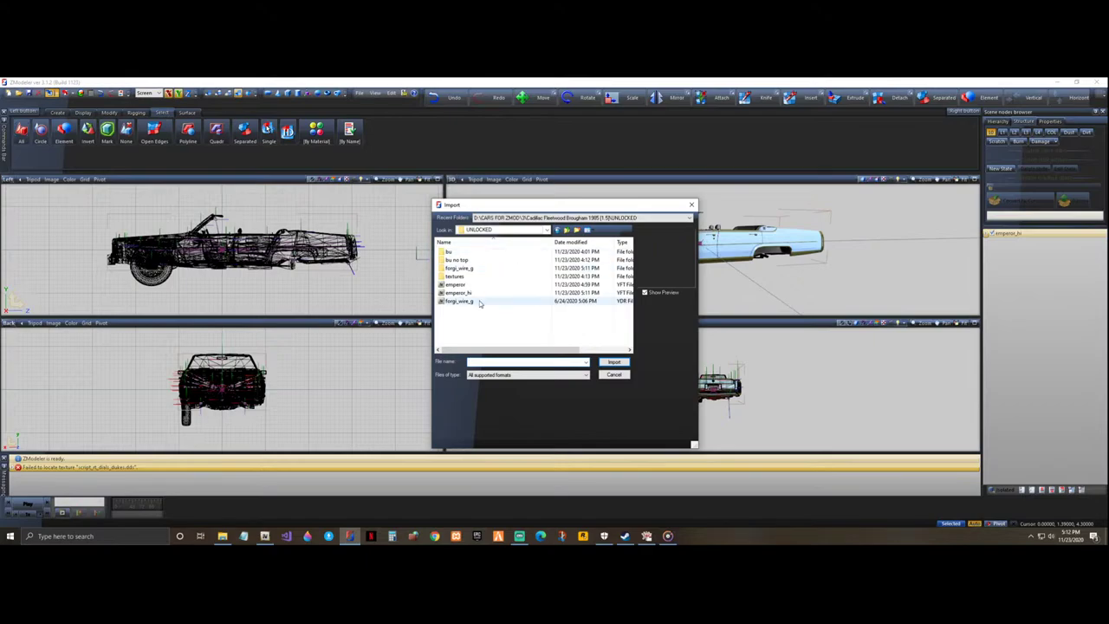
pyautogui.click(533, 425)
pyautogui.click(613, 362)
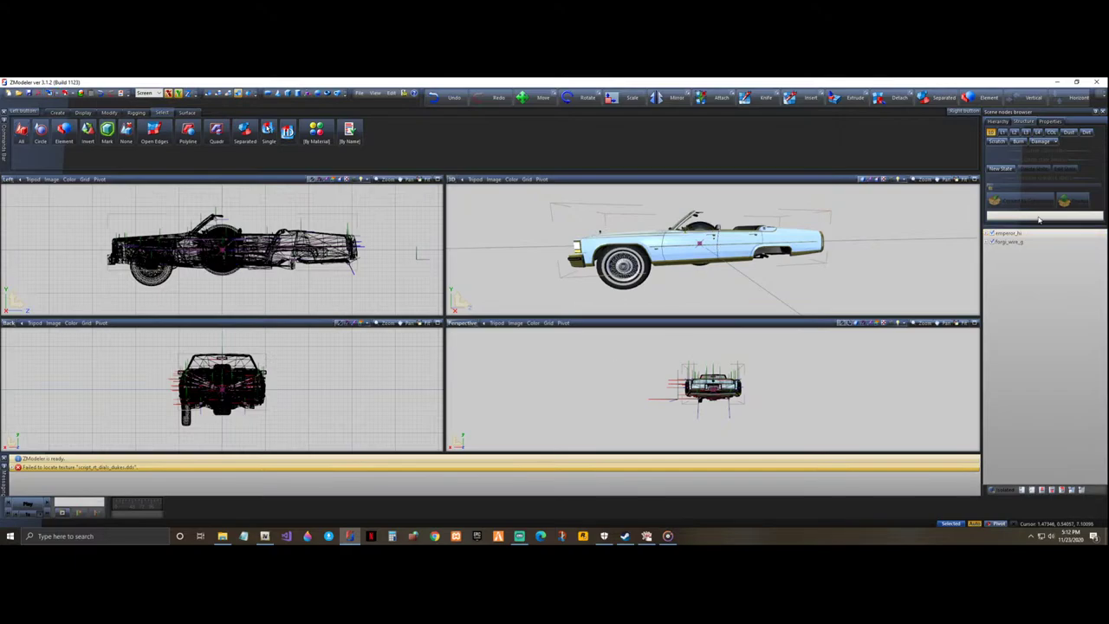
# - Expand the forgi_wire_g node and detach its mesh from that hierarchy
pyautogui.click(988, 242)
pyautogui.click(1006, 259)
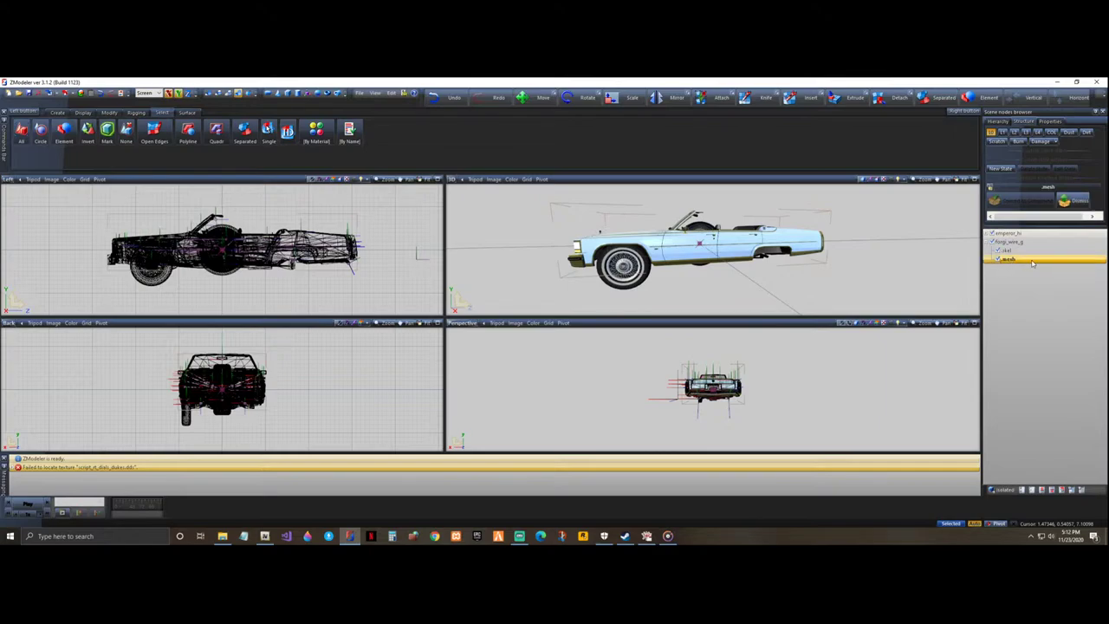
pyautogui.rightClick(1033, 261)
pyautogui.click(1017, 307)
# - Select the forgi_wire_g parent node and bring up its editing options
pyautogui.click(1022, 244)
pyautogui.rightClick(1024, 245)
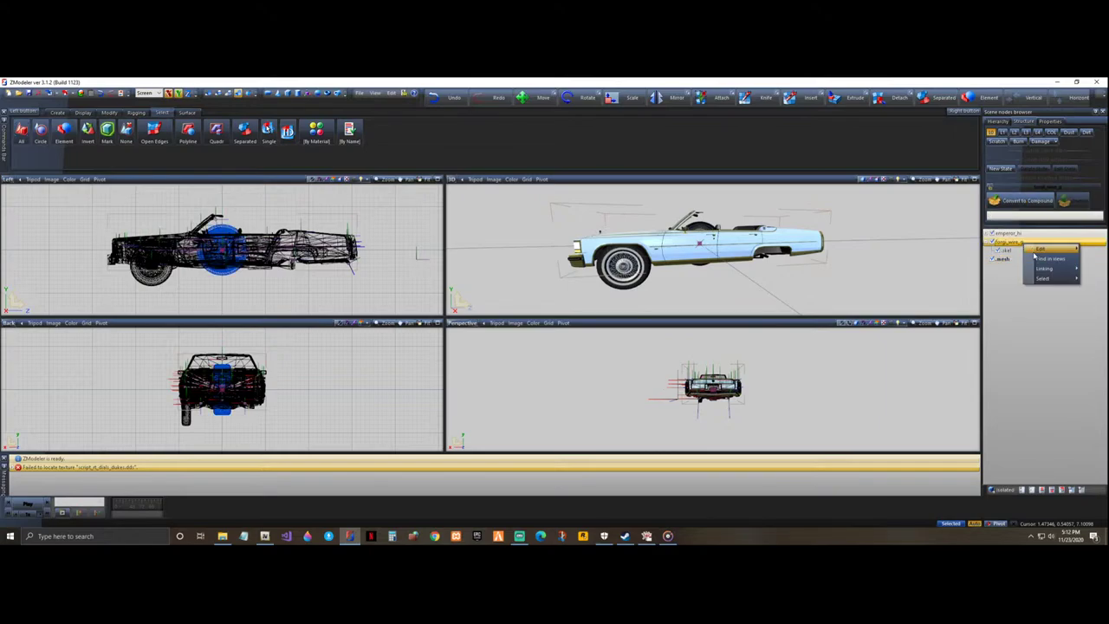
# - Delete the imported wire wheel's leftover parent node, keeping its mesh in the scene
pyautogui.moveTo(1034, 251)
pyautogui.click(1000, 249)
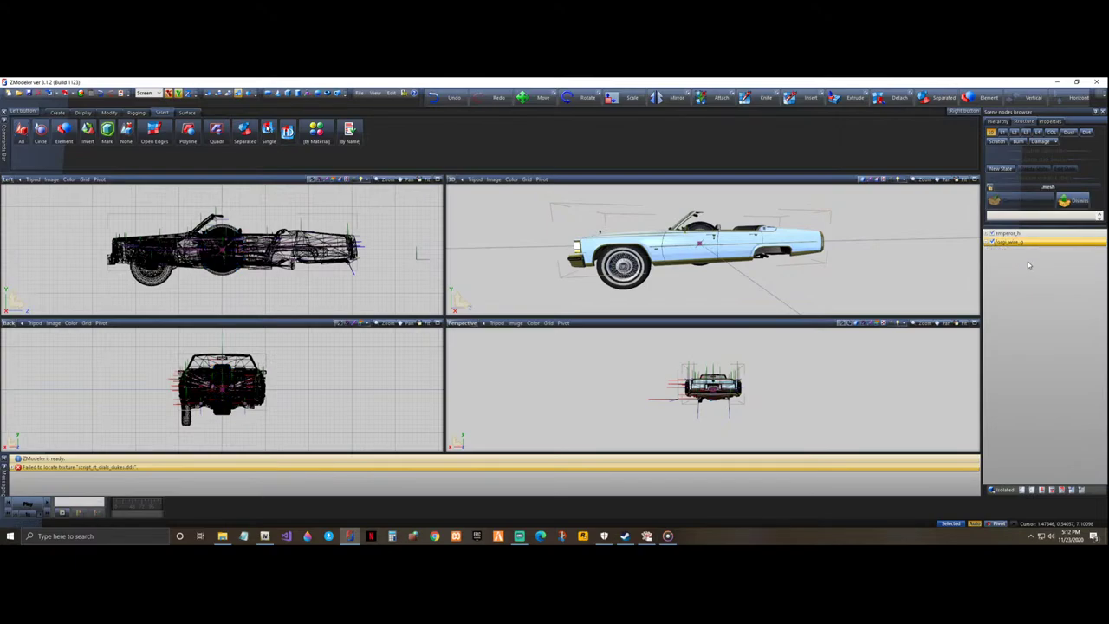
# - Expand the emperor_hi chassis hierarchy and unlink the [wheel_lf] mesh from its parent
pyautogui.click(986, 233)
pyautogui.click(992, 242)
pyautogui.click(998, 251)
pyautogui.scroll(-5, 1039, 363)
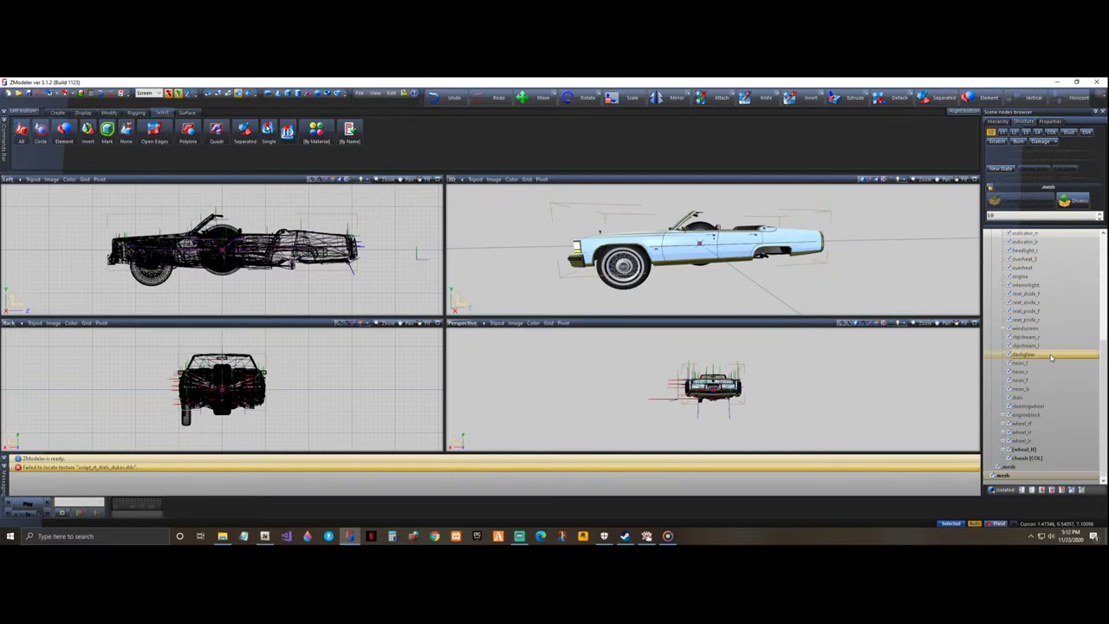
pyautogui.rightClick(1047, 452)
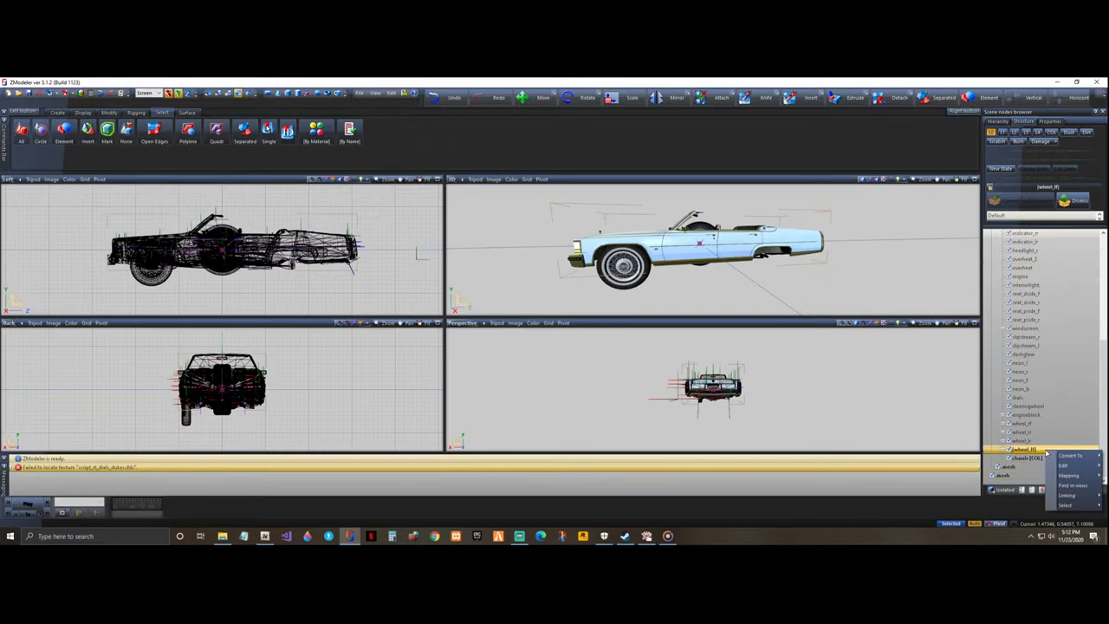
pyautogui.click(1062, 503)
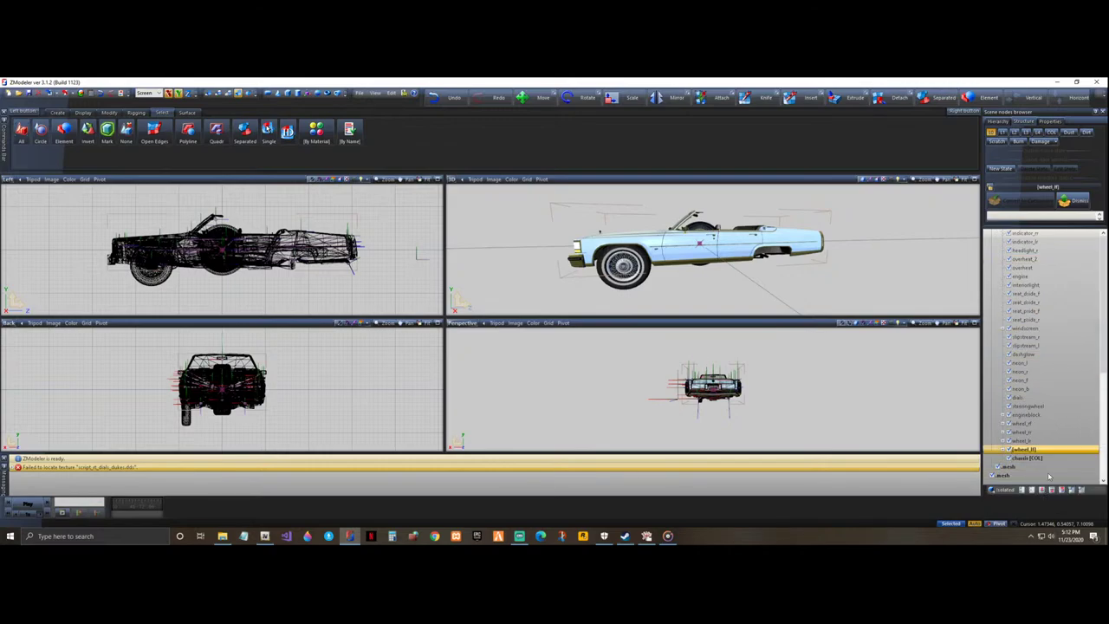
# - Collapse the emperor_hi hierarchy and hide it, leaving the two wheel meshes shown
pyautogui.scroll(10, 1042, 329)
pyautogui.scroll(1, 1042, 311)
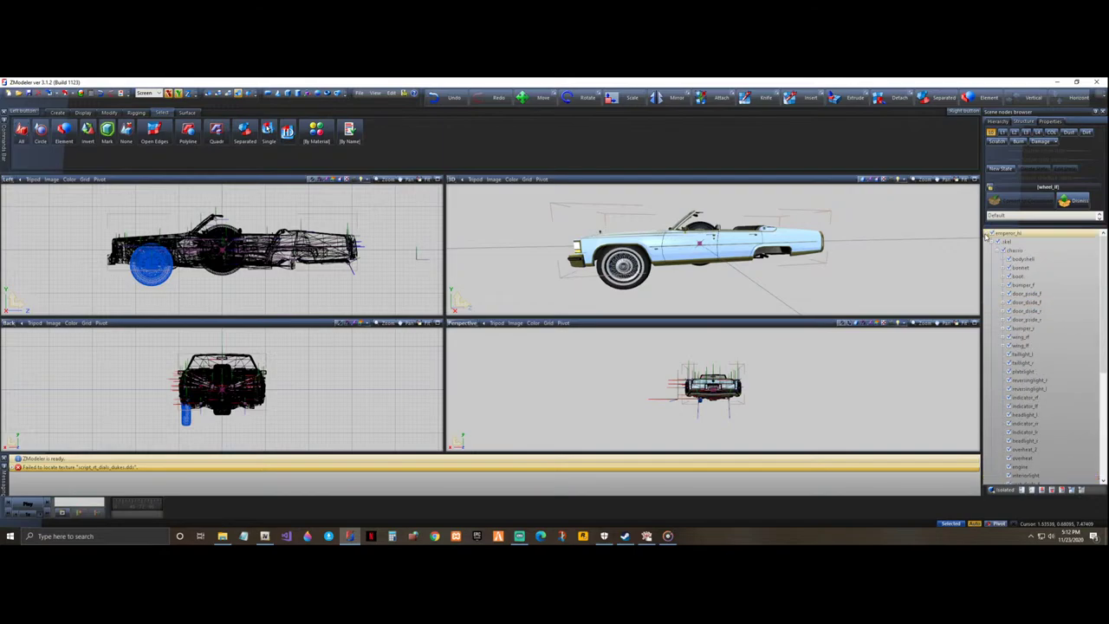
pyautogui.click(986, 234)
pyautogui.click(993, 233)
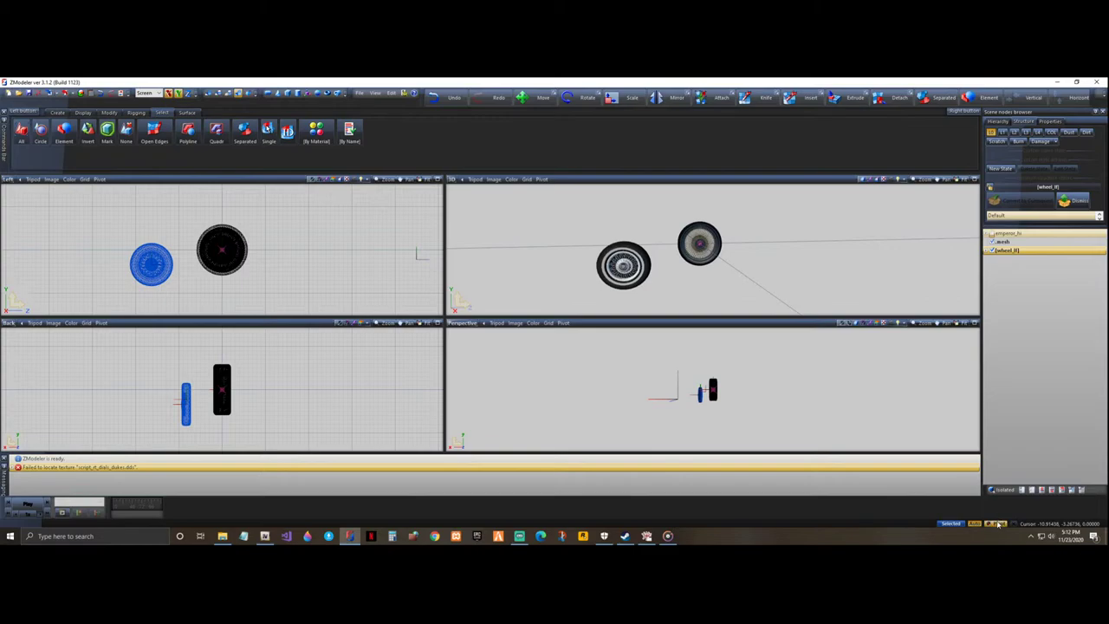
# - Activate Single selection and maximize the Left view around the two wheels
pyautogui.click(269, 130)
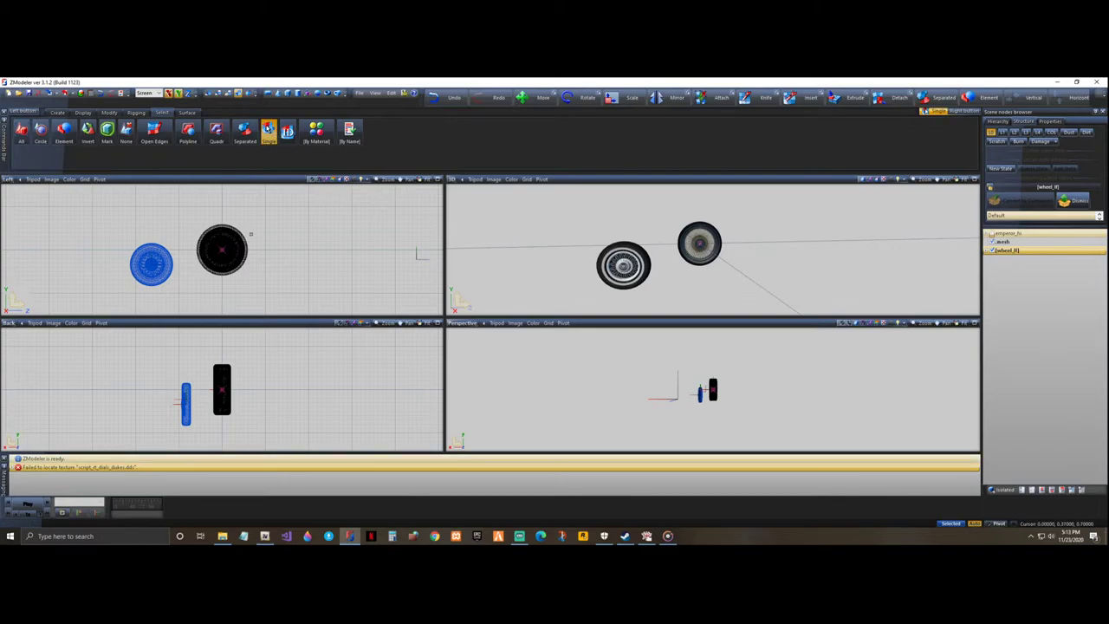
pyautogui.scroll(-2, 313, 233)
pyautogui.scroll(5, 163, 280)
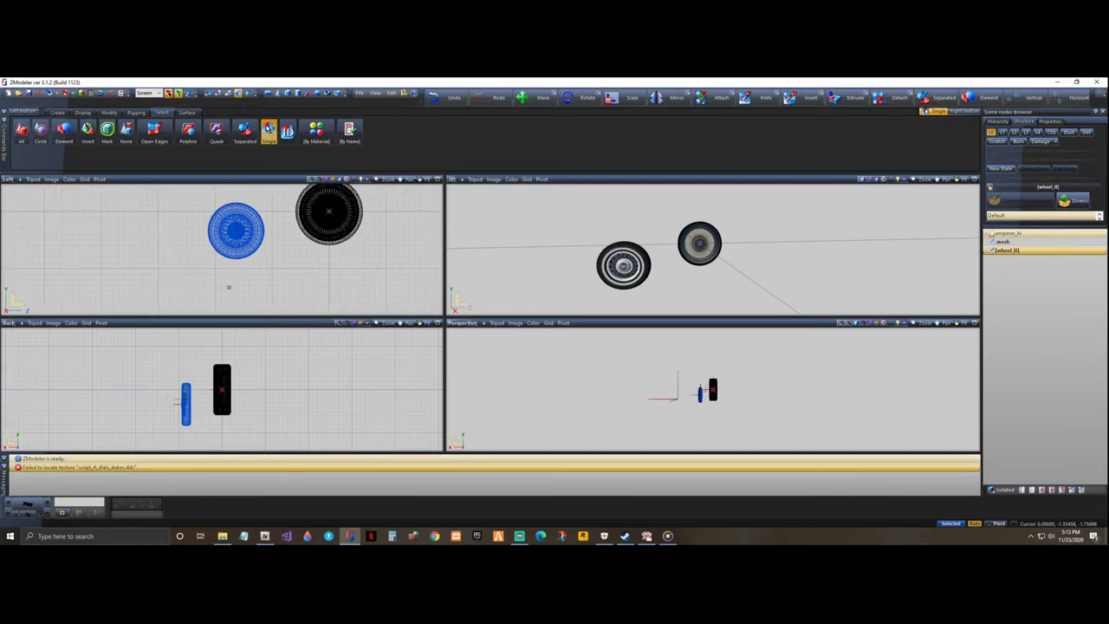
pyautogui.scroll(-2, 296, 269)
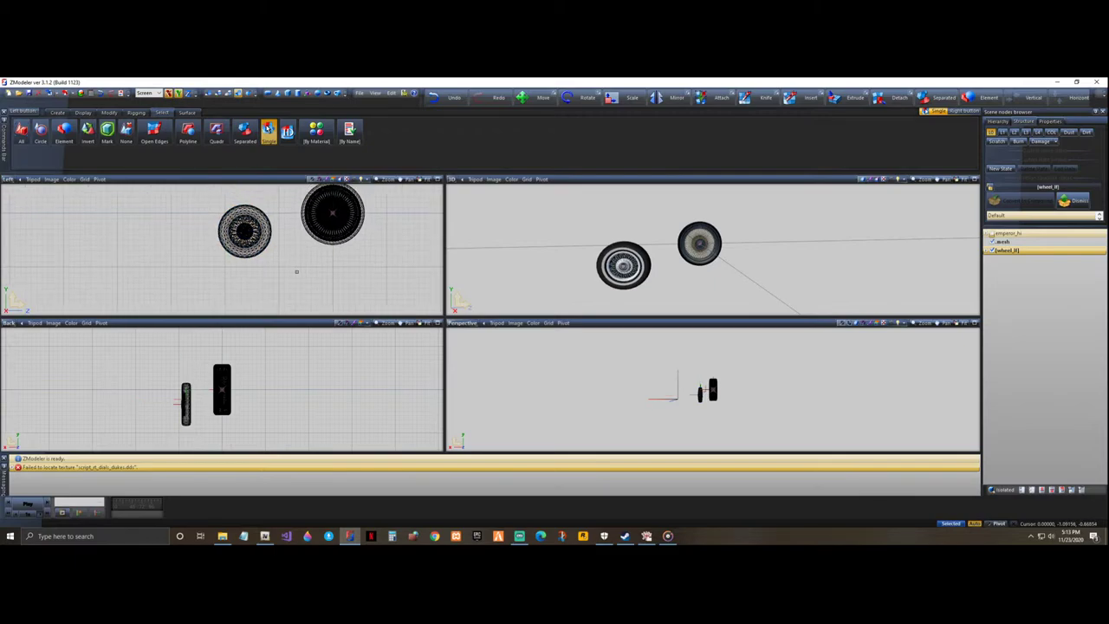
pyautogui.scroll(2, 268, 235)
pyautogui.scroll(-3, 283, 288)
pyautogui.scroll(-2, 283, 288)
pyautogui.scroll(4, 243, 257)
pyautogui.click(437, 180)
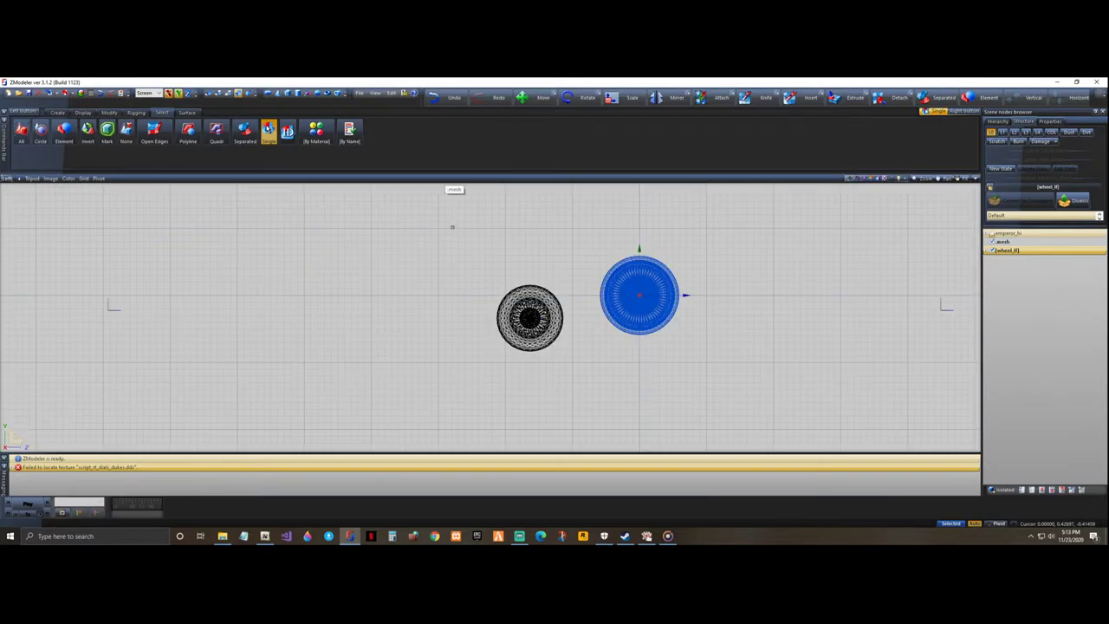
pyautogui.scroll(4, 606, 346)
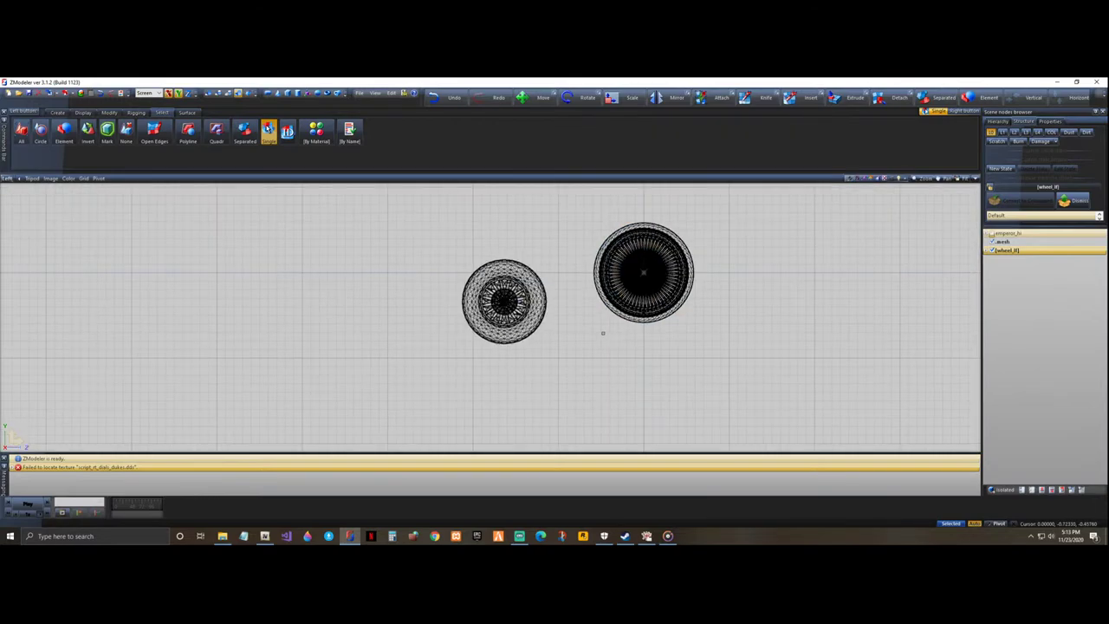
# - Move the wire wheel in the Left view so that its hub centre lines up with the original wheel_lf's centre
pyautogui.click(109, 113)
pyautogui.click(154, 130)
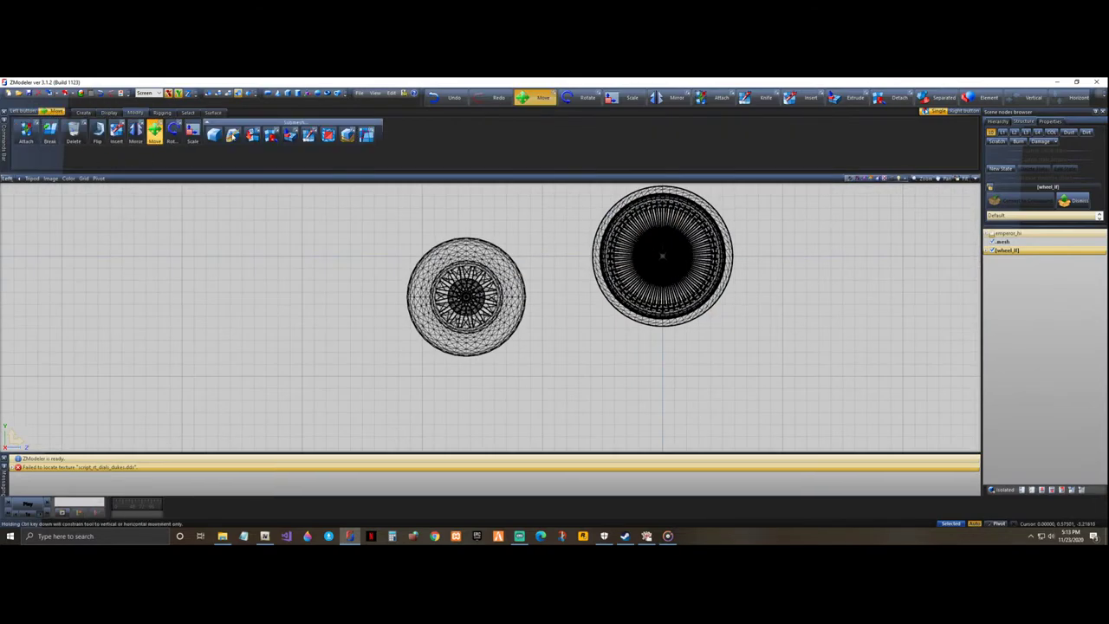
pyautogui.click(682, 273)
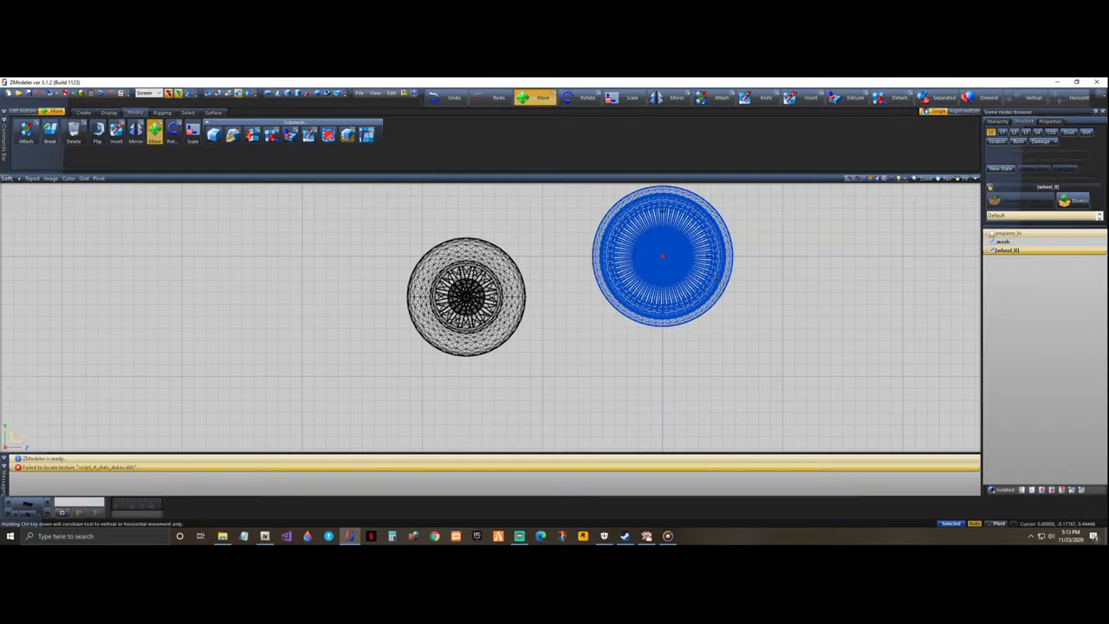
pyautogui.moveTo(662, 255); pyautogui.dragTo(474, 296)
pyautogui.scroll(3, 733, 235)
pyautogui.scroll(6, 848, 206)
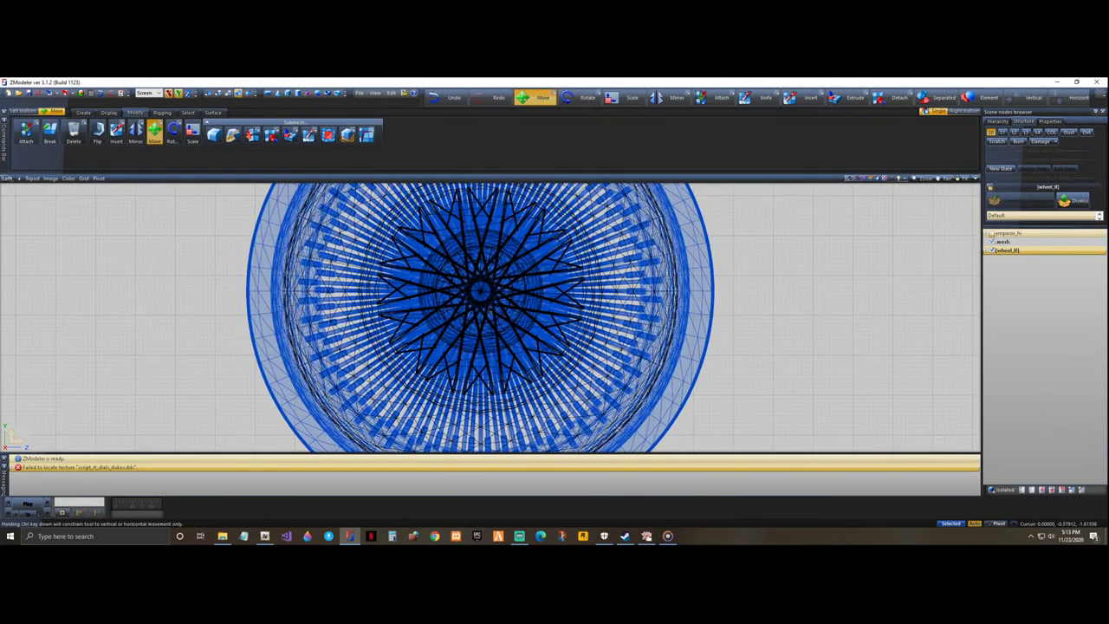
pyautogui.scroll(4, 490, 317)
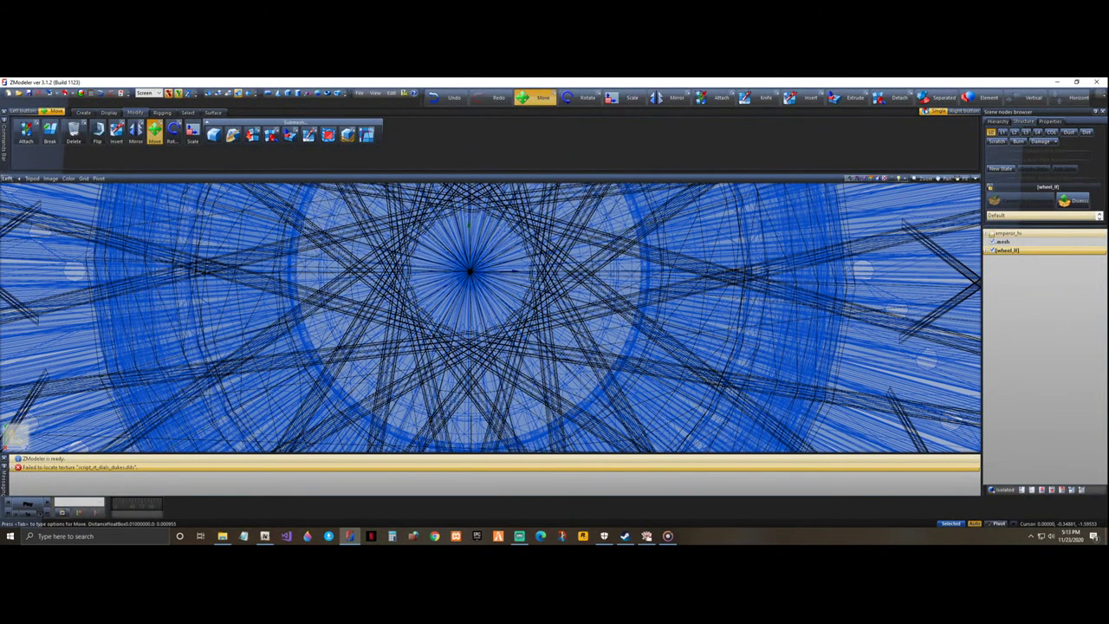
pyautogui.scroll(3, 468, 286)
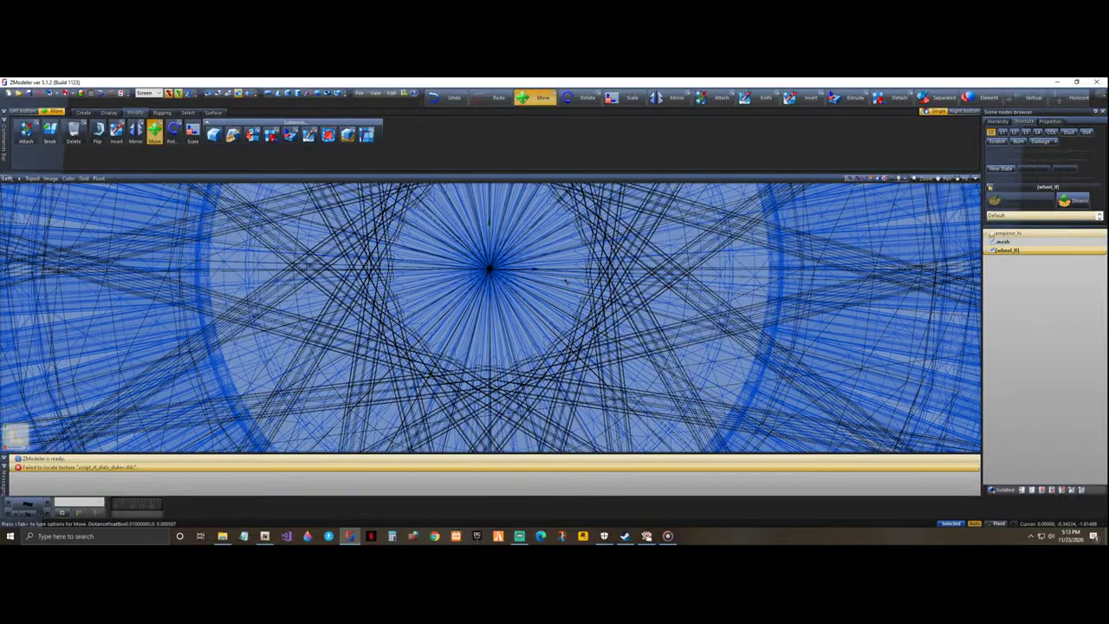
pyautogui.scroll(-10, 856, 205)
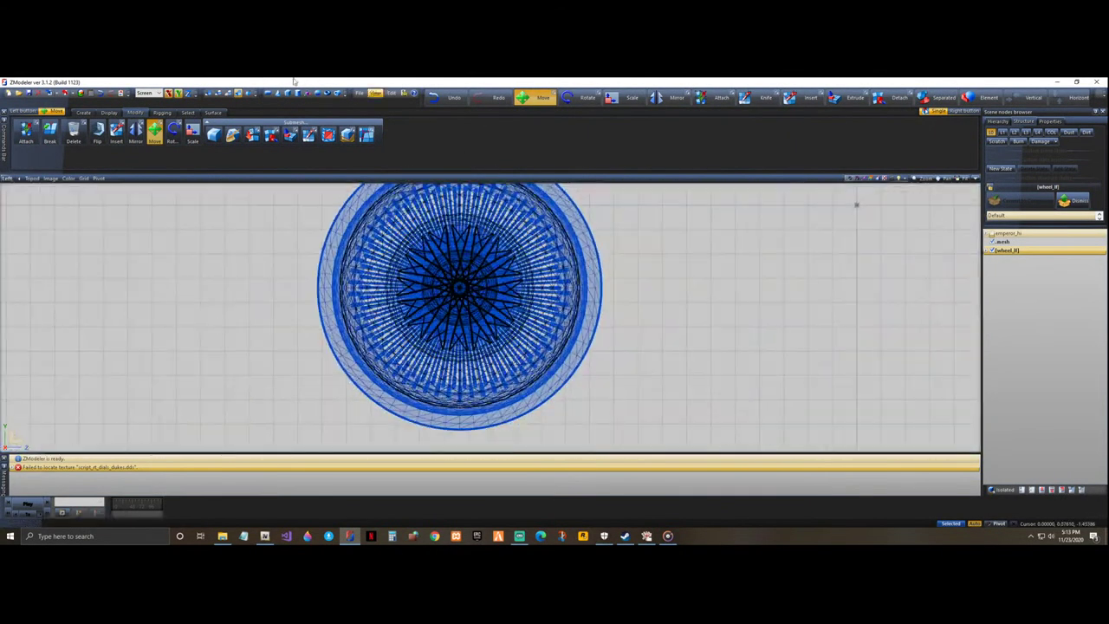
# - Scale the wire wheel down in the Left view to match the original wheel's outer diameter
pyautogui.click(193, 130)
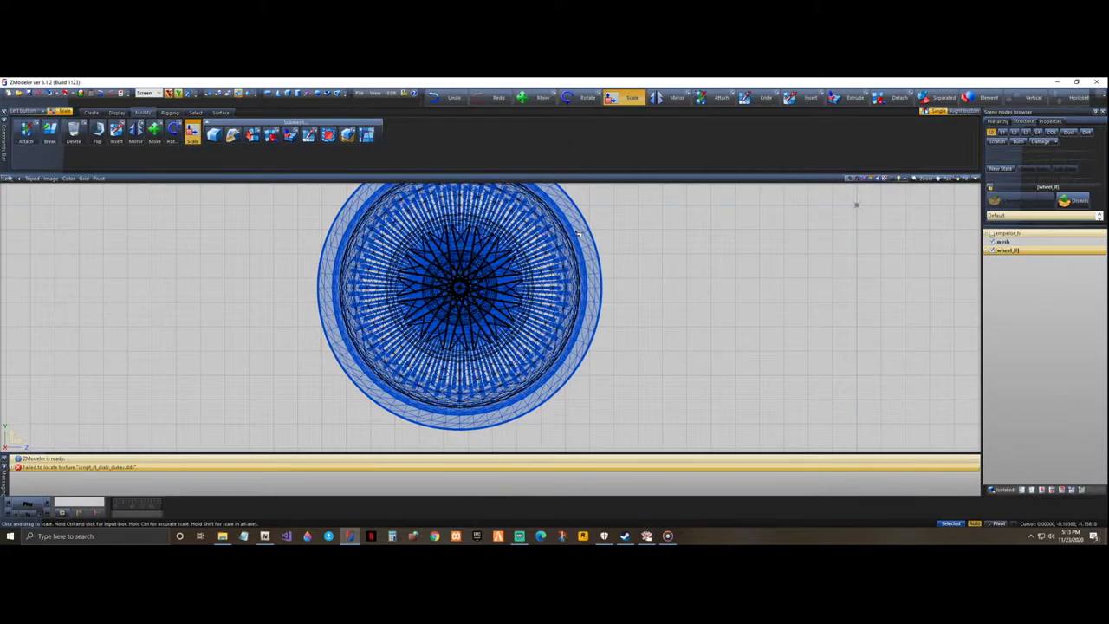
pyautogui.moveTo(594, 233); pyautogui.dragTo(583, 269)
pyautogui.click(584, 273)
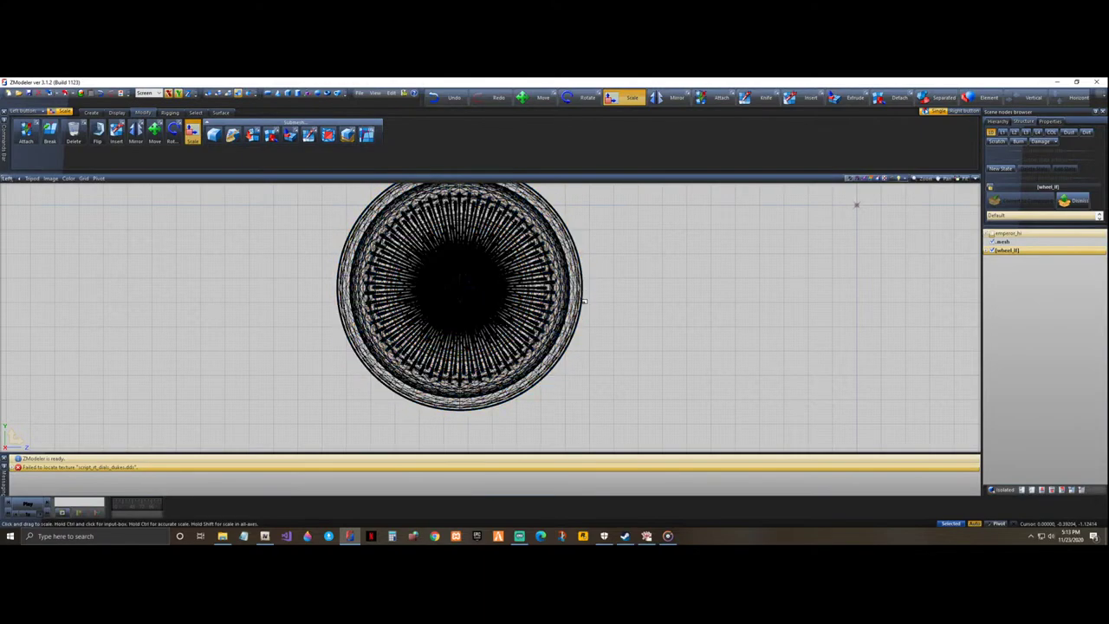
pyautogui.click(584, 268)
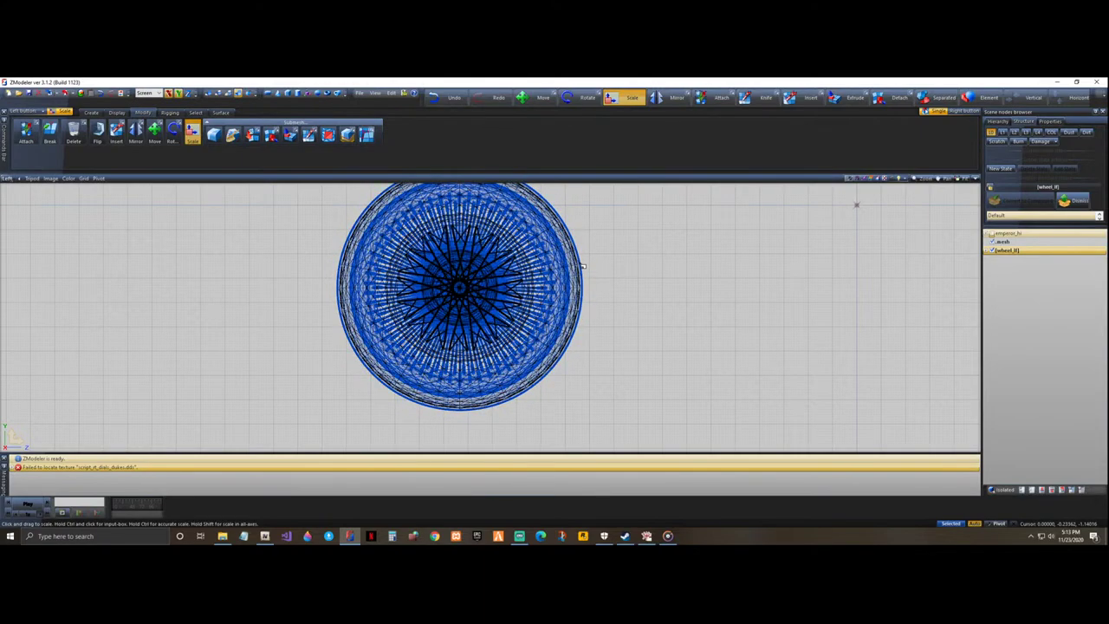
pyautogui.click(900, 193)
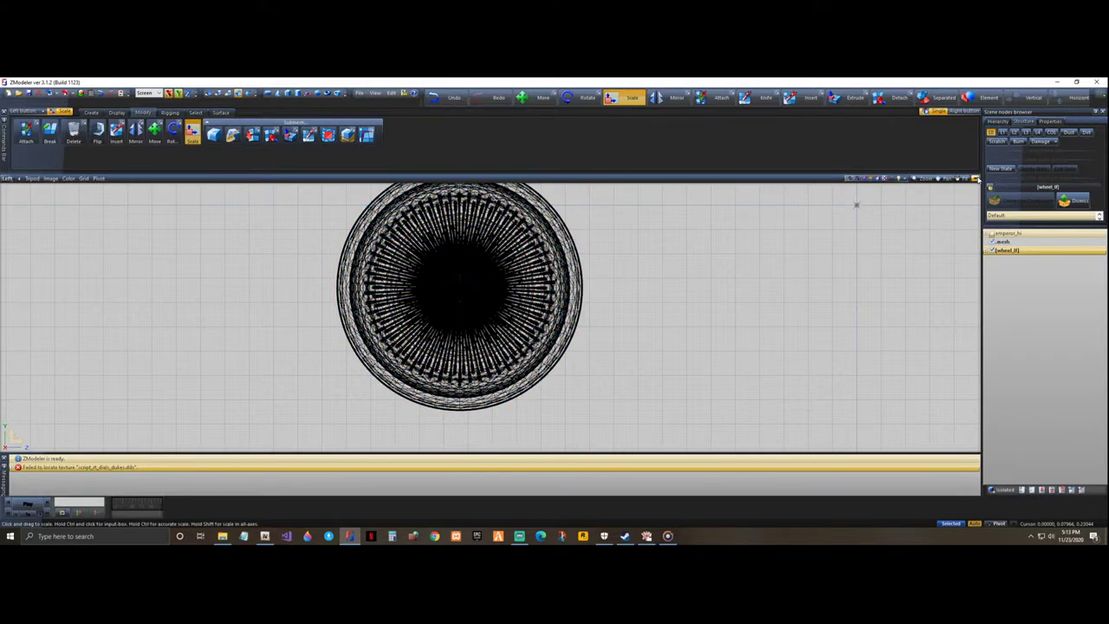
# - Return to the four-view layout and mark the wire wheel mesh as selected in the Perspective view
pyautogui.click(975, 177)
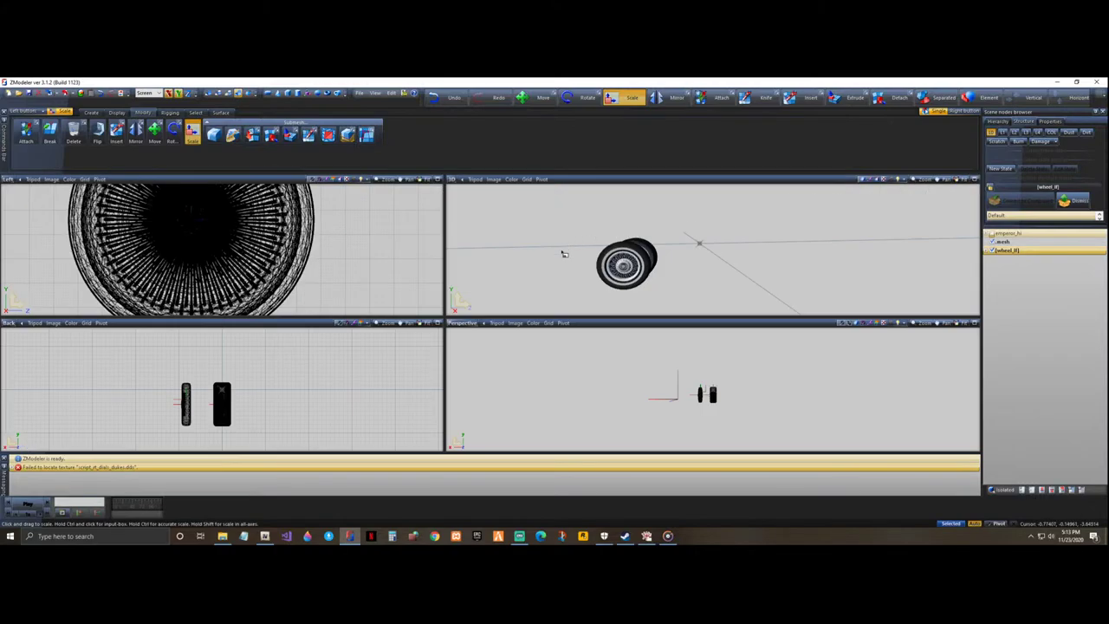
pyautogui.moveTo(478, 346); pyautogui.dragTo(543, 368, button='middle')
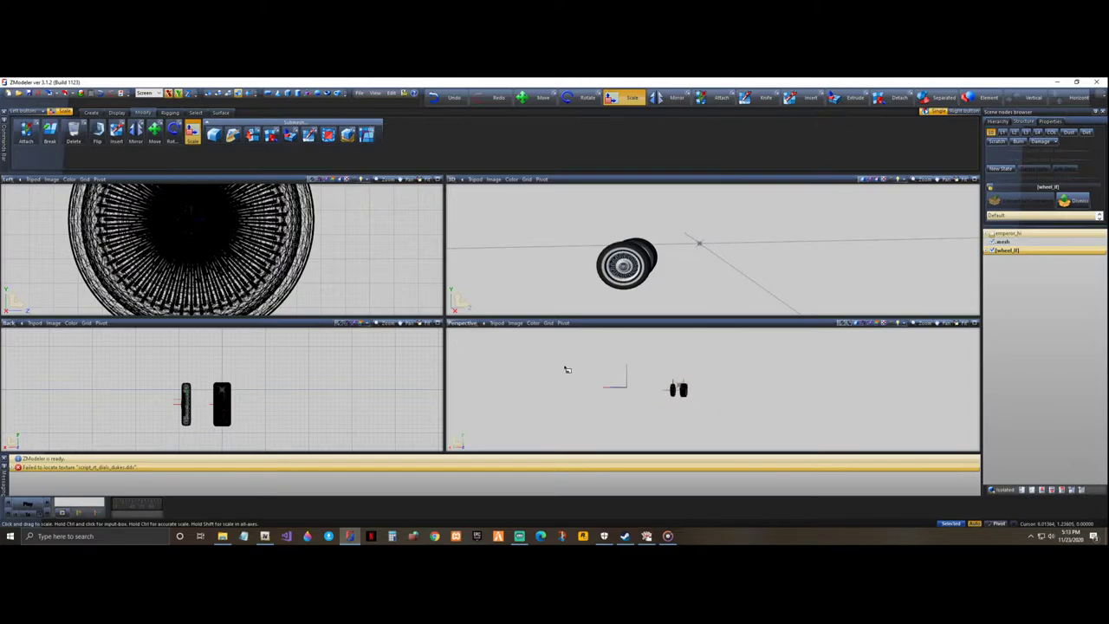
pyautogui.scroll(3, 683, 392)
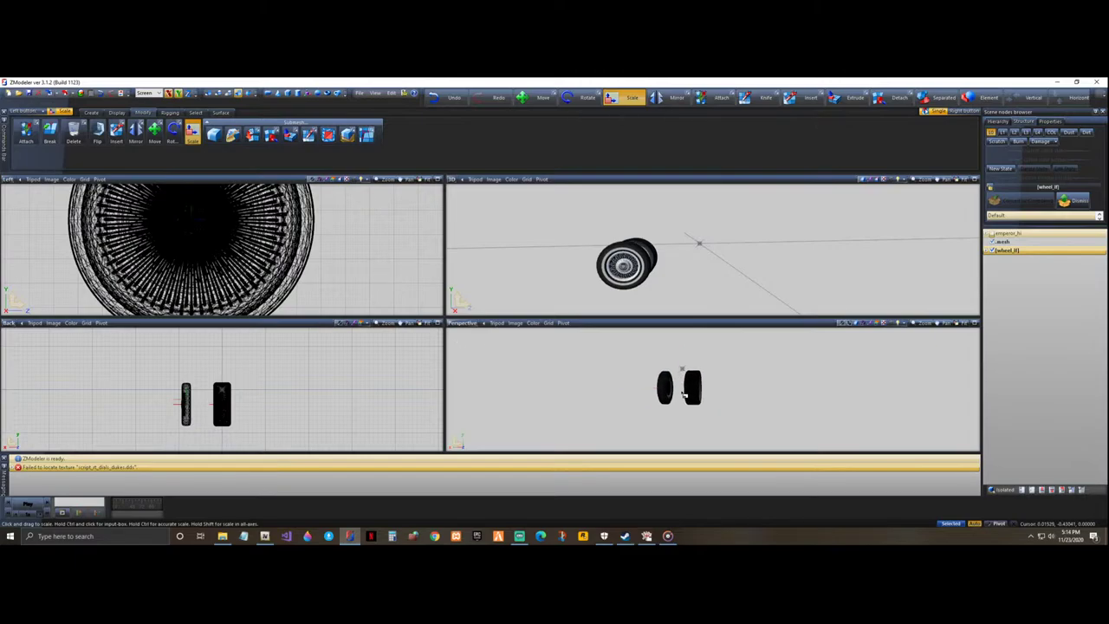
pyautogui.click(695, 397)
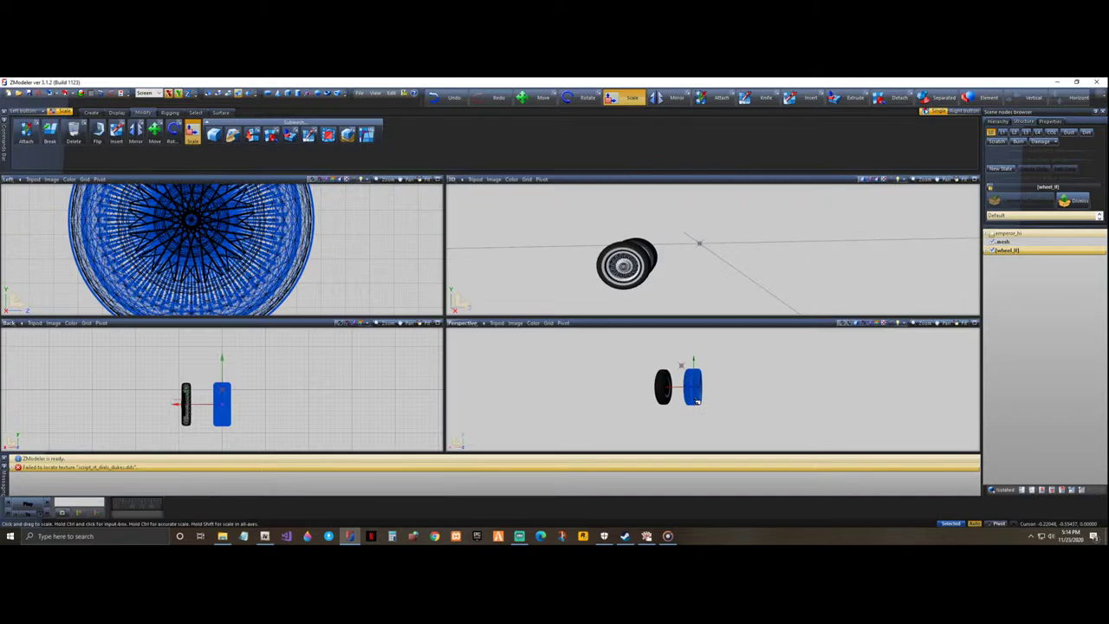
pyautogui.scroll(4, 697, 409)
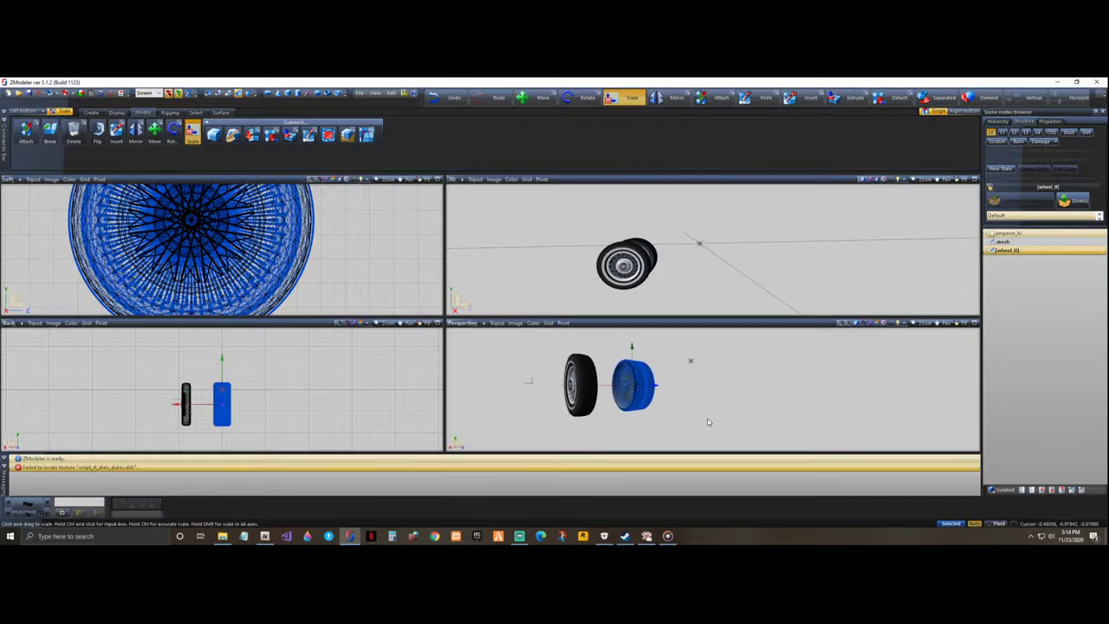
pyautogui.rightClick(640, 399)
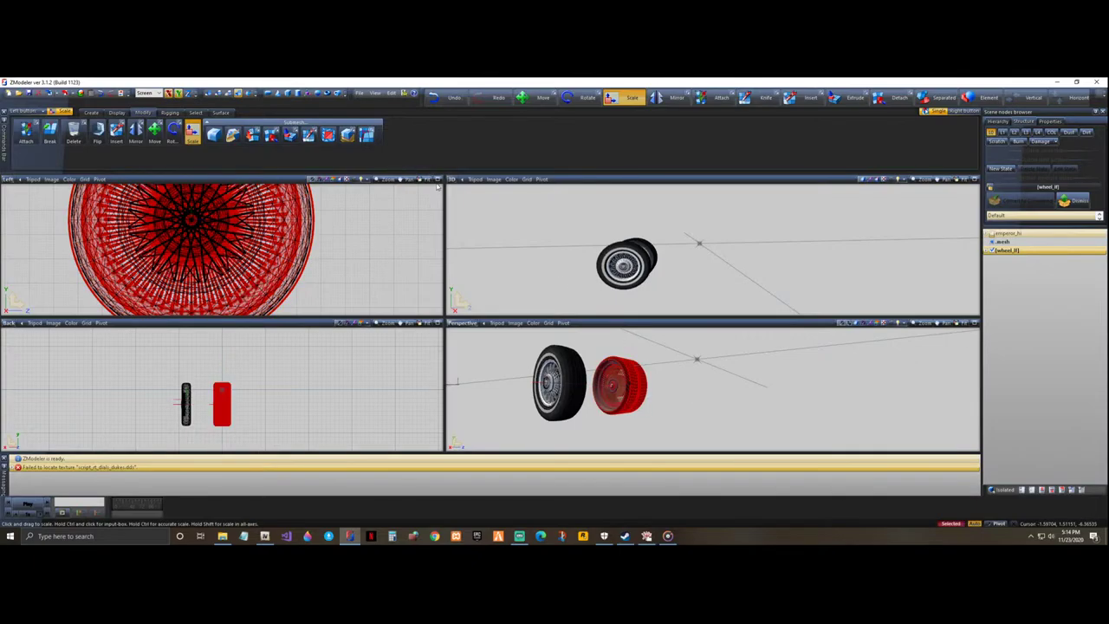
# - Maximize the Left view and scale the selected wire wheel to fit the original tire's outer edge
pyautogui.click(437, 180)
pyautogui.scroll(3, 615, 341)
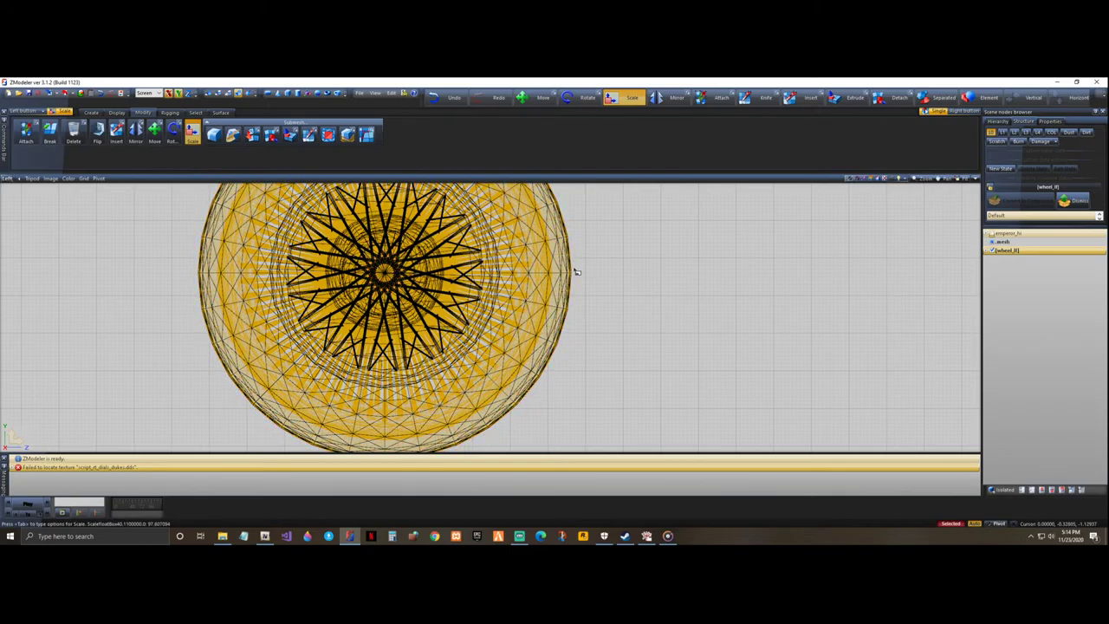
pyautogui.scroll(2, 571, 269)
pyautogui.scroll(4, 567, 281)
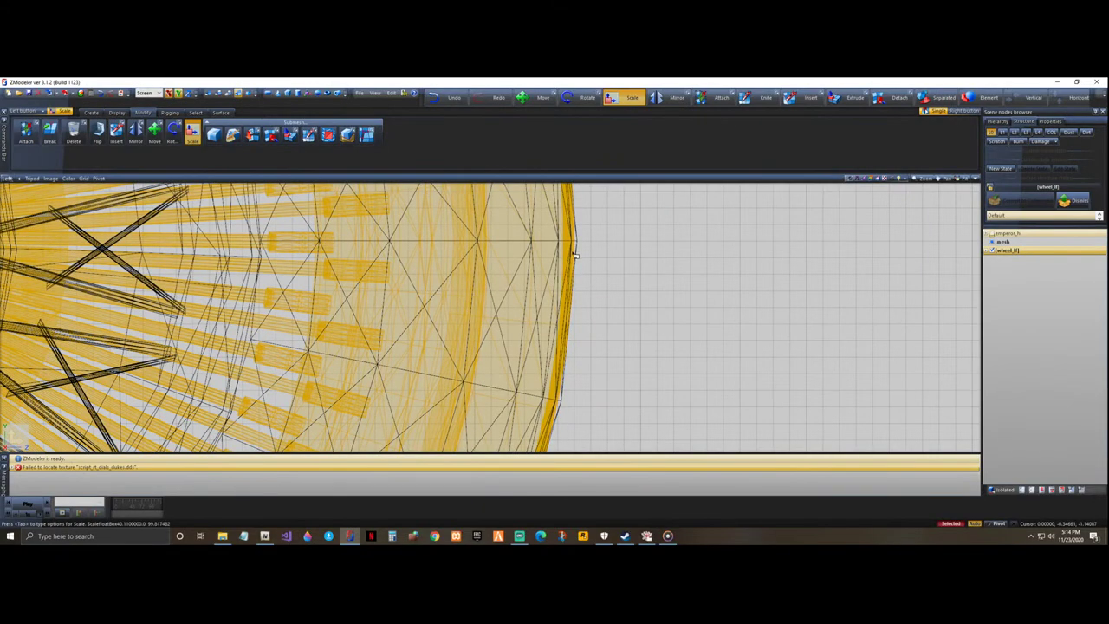
pyautogui.scroll(-4, 589, 252)
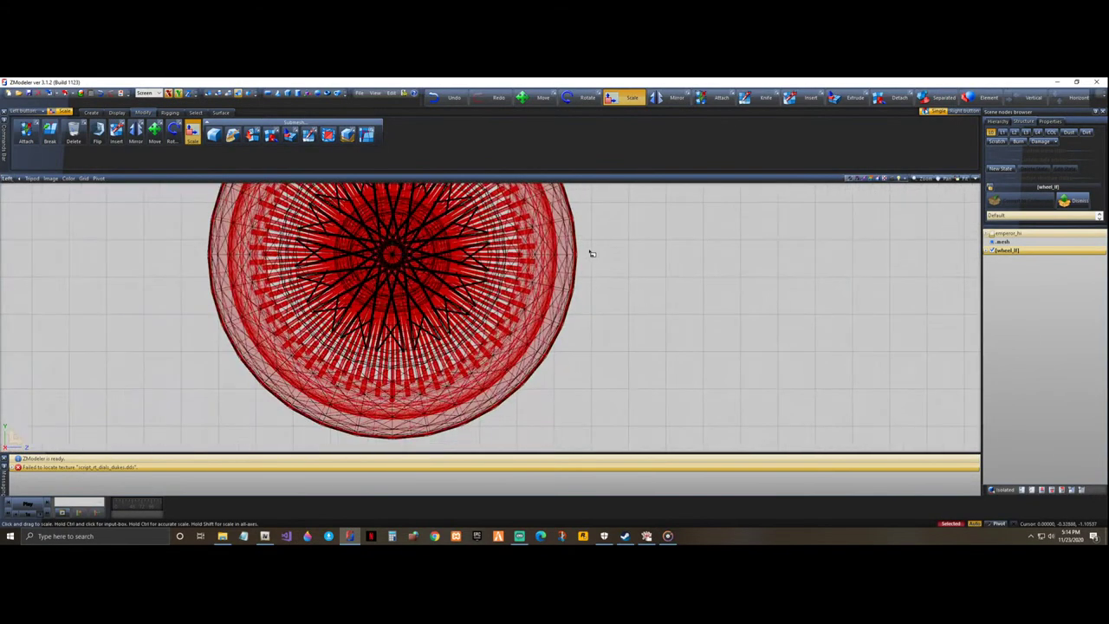
# - Fine-tune the selected wire wheel's scale along the tire rim, shrinking it to about 99.2% in the final adjustment
pyautogui.scroll(-6, 591, 253)
pyautogui.scroll(3, 466, 226)
pyautogui.scroll(4, 514, 227)
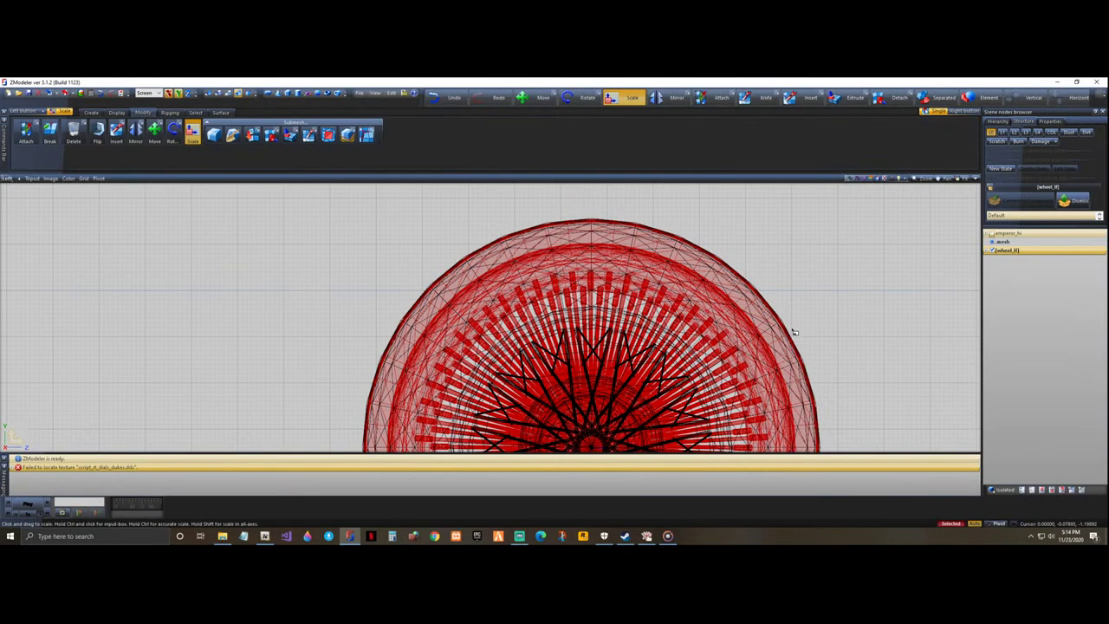
pyautogui.moveTo(793, 343); pyautogui.dragTo(793, 344)
pyautogui.scroll(-5, 381, 243)
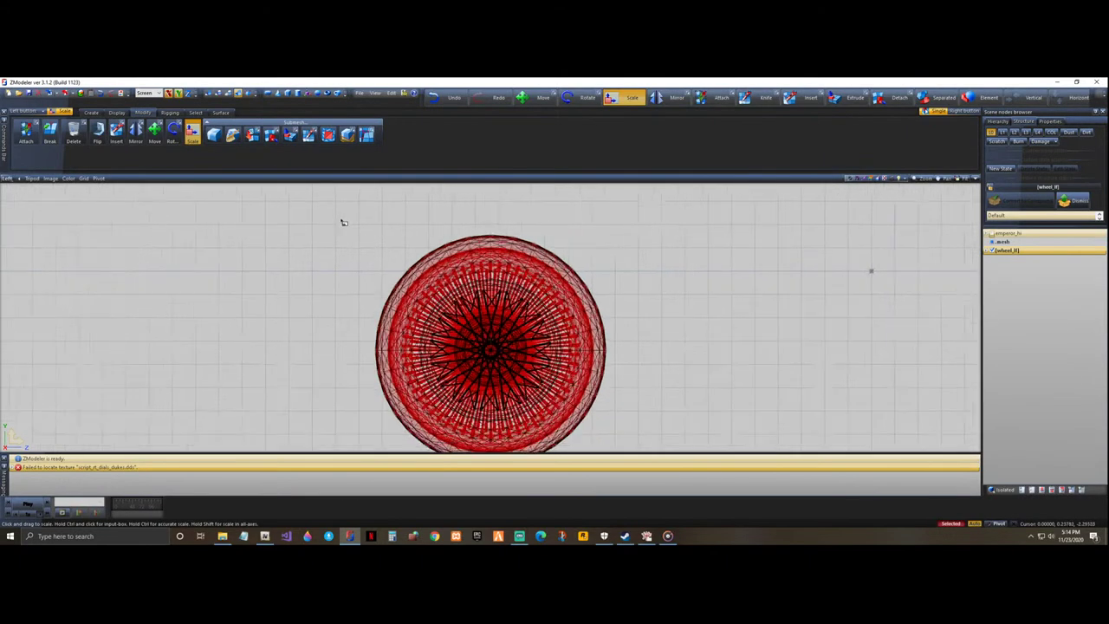
pyautogui.scroll(7, 527, 383)
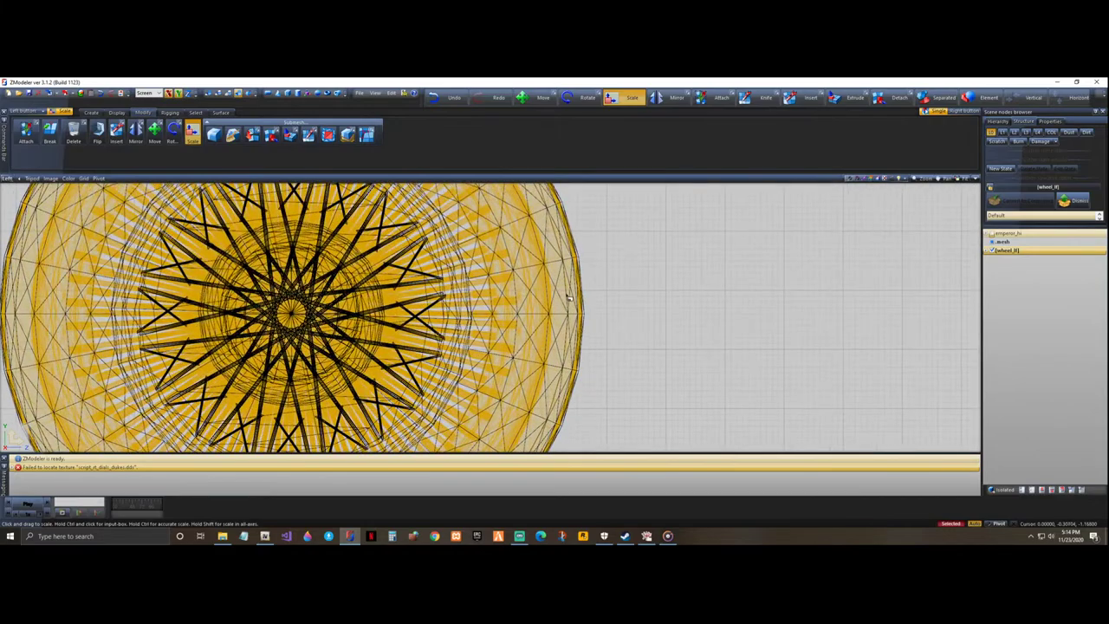
pyautogui.moveTo(579, 304); pyautogui.dragTo(579, 311)
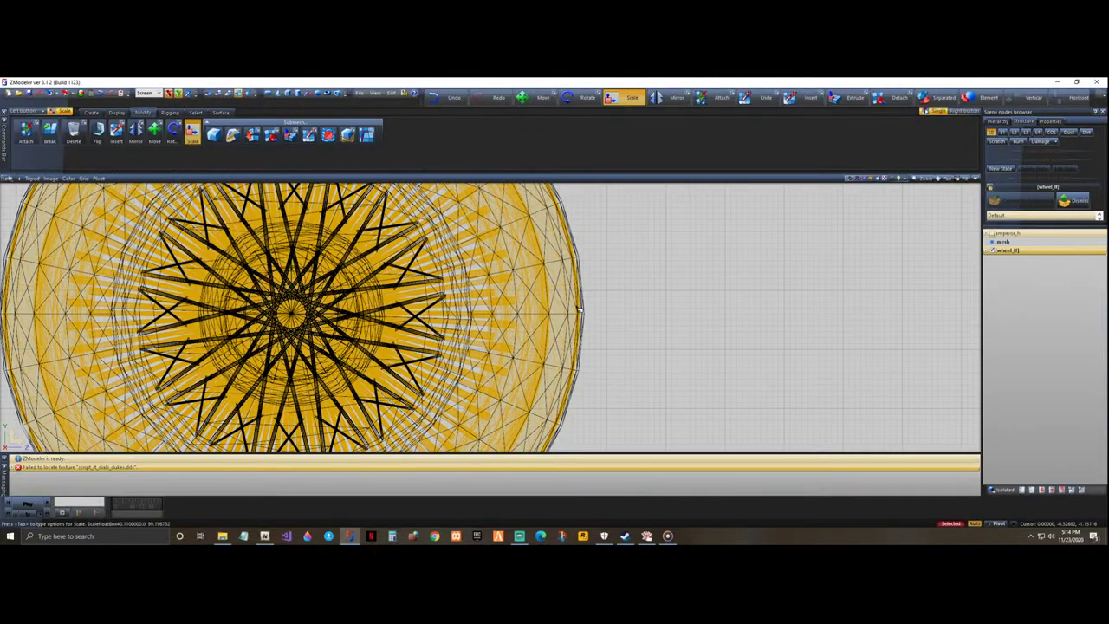
pyautogui.scroll(-4, 623, 287)
pyautogui.scroll(2, 387, 268)
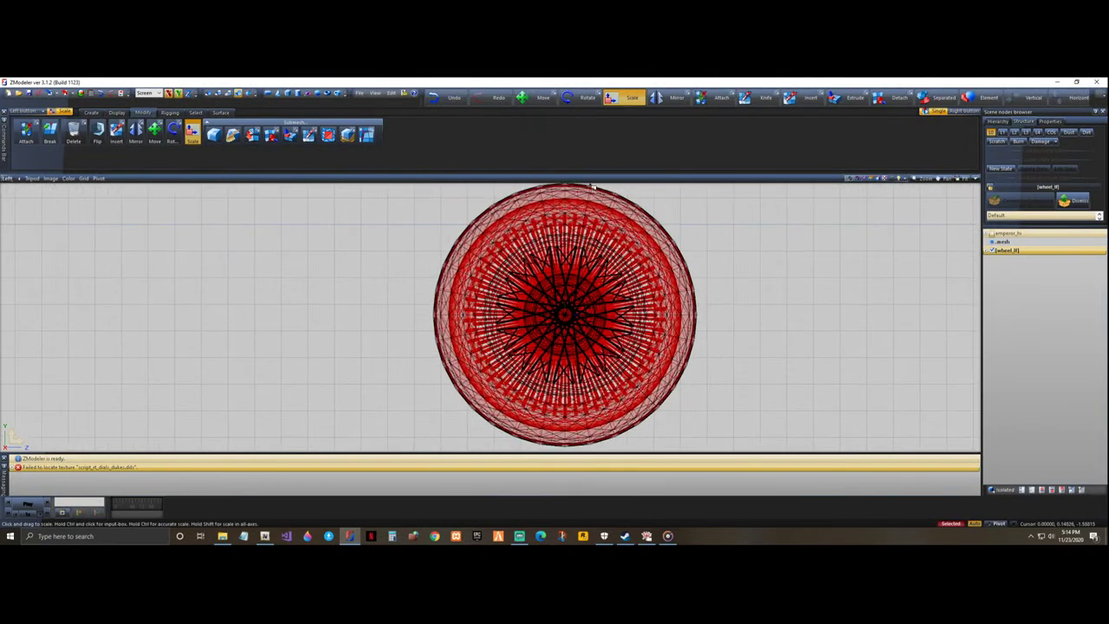
# - Return to the four-view layout and move the wire wheel sideways in the Back view onto the original wheel_lf
pyautogui.click(973, 177)
pyautogui.scroll(2, 319, 402)
pyautogui.click(205, 385)
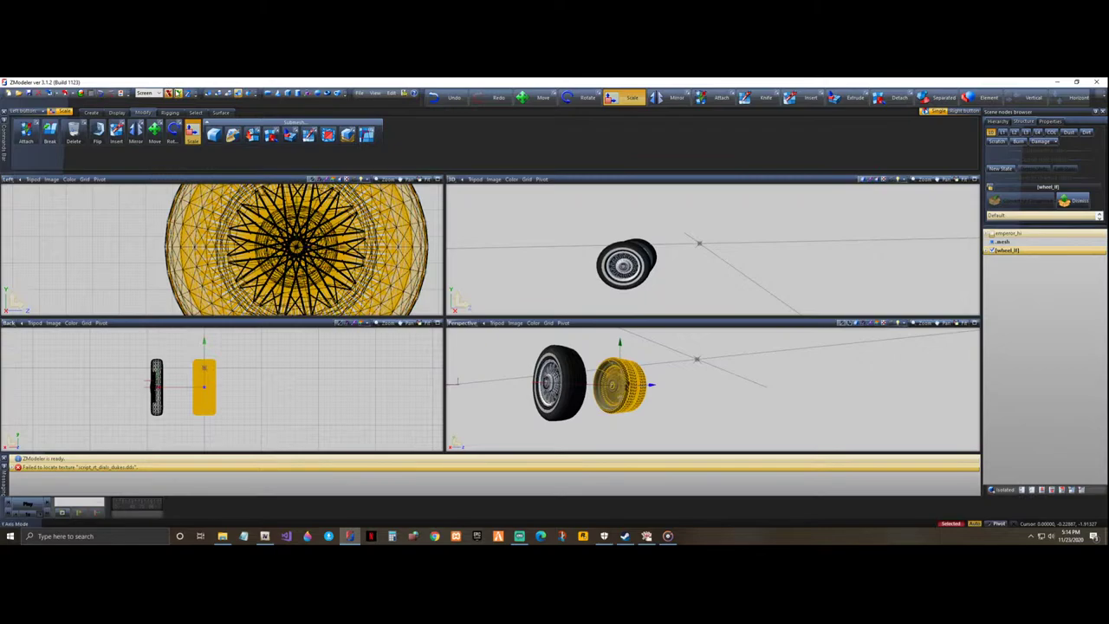
pyautogui.click(155, 132)
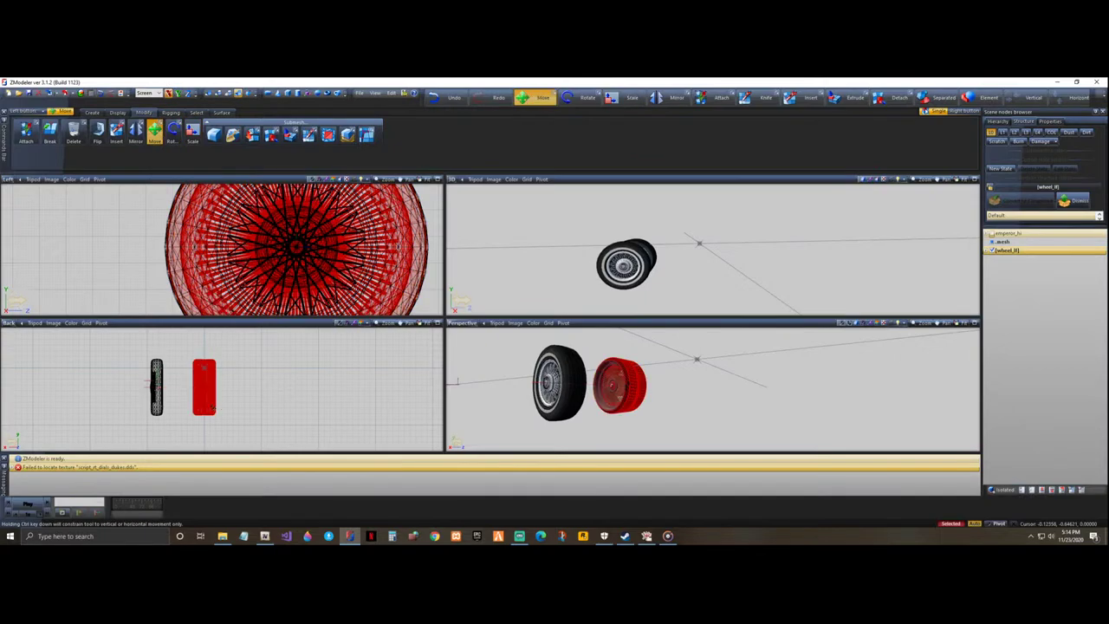
pyautogui.moveTo(209, 408); pyautogui.dragTo(168, 408)
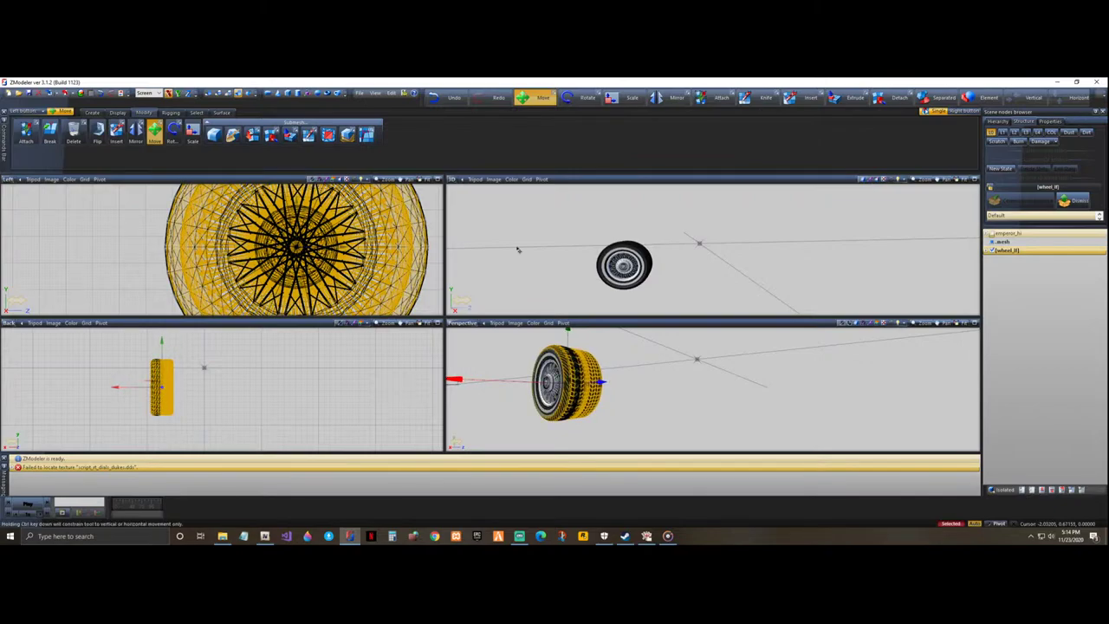
pyautogui.moveTo(673, 267); pyautogui.dragTo(689, 263, button='middle')
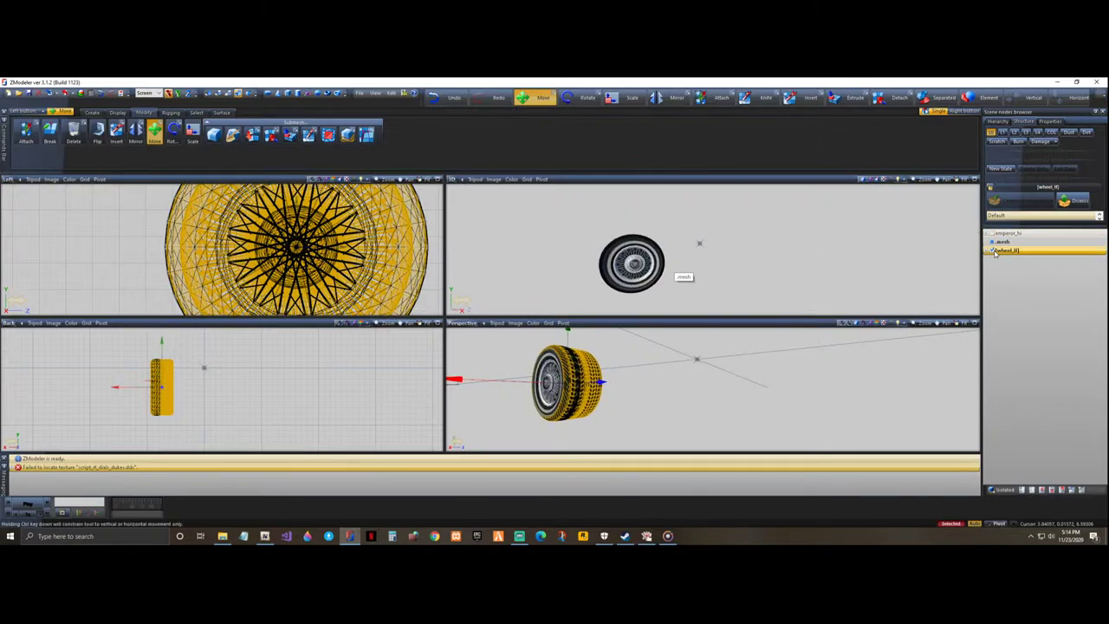
# - Show the emperor_hi body in place of wheel_lf and scale the wire wheel narrower in the Back view
pyautogui.click(992, 235)
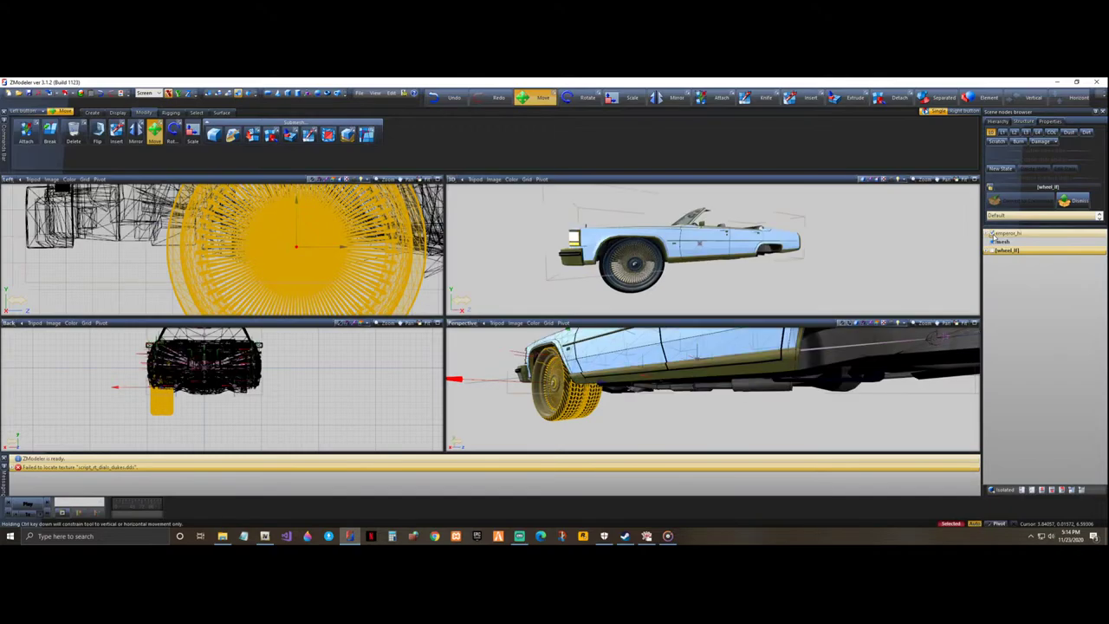
pyautogui.moveTo(702, 289)
pyautogui.mouseDown(button='middle')
pyautogui.moveTo(720, 277)
pyautogui.moveTo(719, 289)
pyautogui.moveTo(627, 272)
pyautogui.moveTo(709, 302)
pyautogui.mouseUp(button='middle')
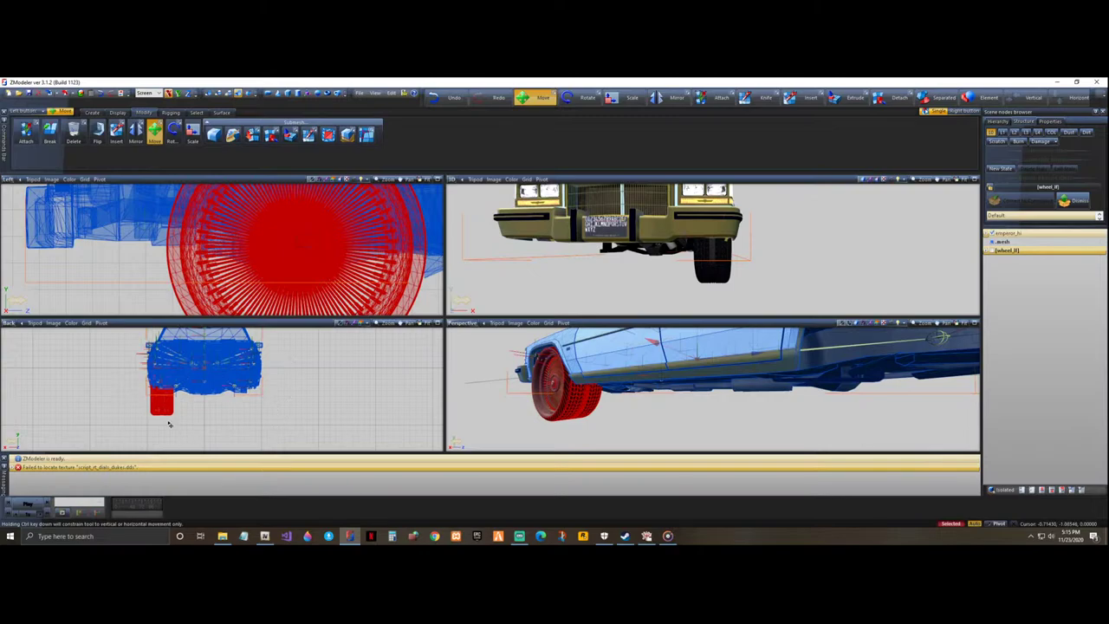
pyautogui.scroll(5, 172, 434)
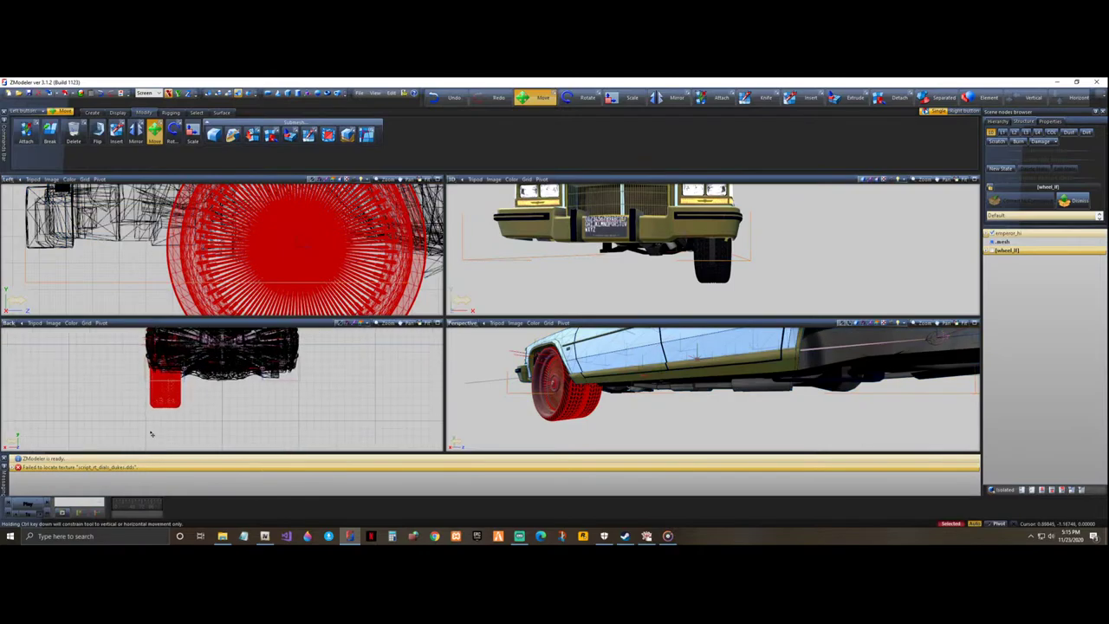
pyautogui.click(193, 130)
pyautogui.moveTo(206, 379); pyautogui.dragTo(205, 388)
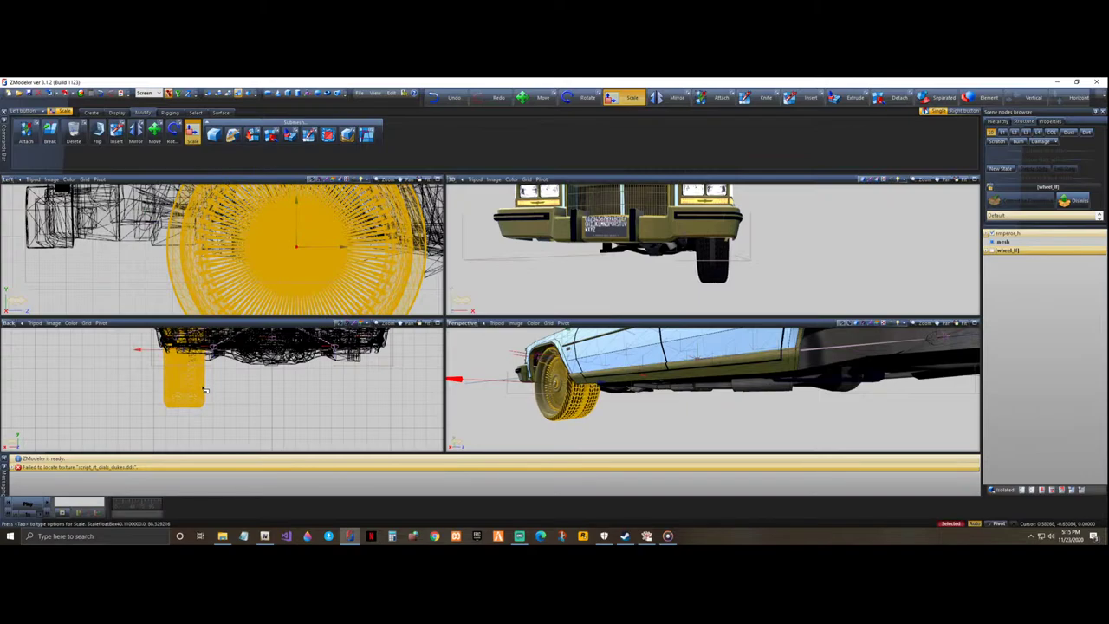
# - Inspect the wire wheel's fit under the front fender from the front and underside in a maximized 3D view
pyautogui.moveTo(737, 277); pyautogui.dragTo(783, 283, button='middle')
pyautogui.scroll(-3, 653, 236)
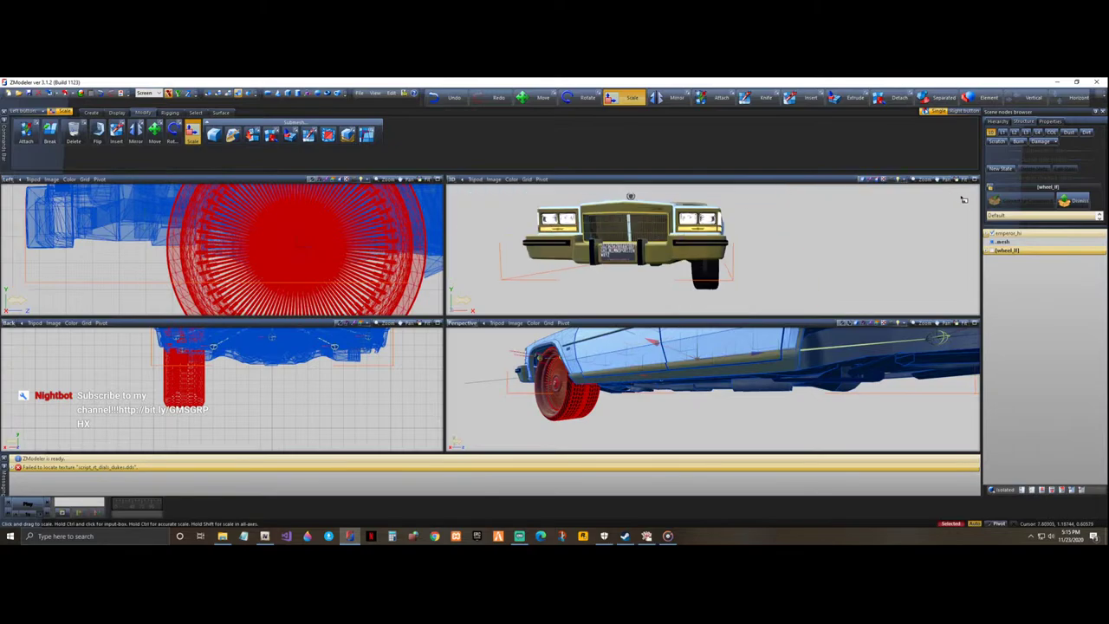
pyautogui.click(975, 180)
pyautogui.scroll(-5, 608, 279)
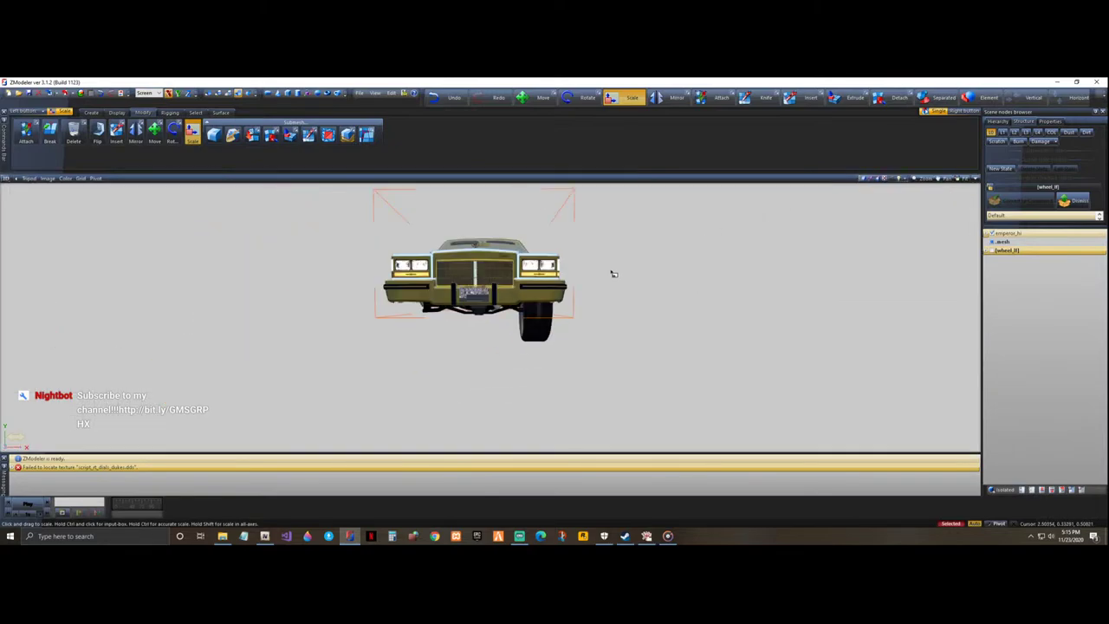
pyautogui.moveTo(610, 294); pyautogui.dragTo(474, 264, button='middle')
pyautogui.scroll(5, 537, 221)
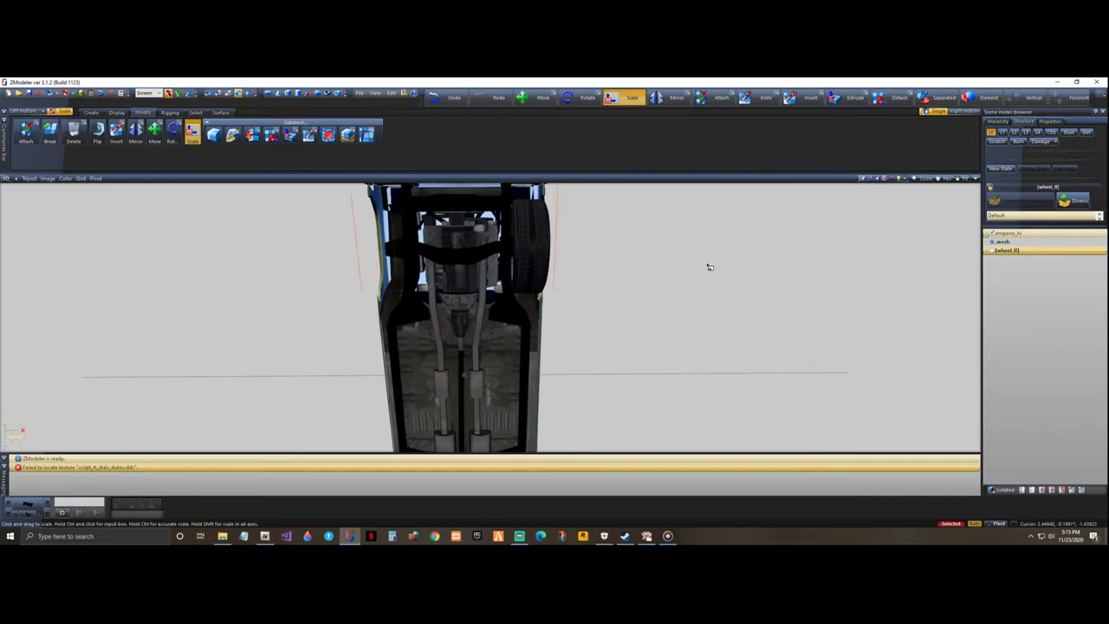
pyautogui.click(975, 178)
pyautogui.moveTo(613, 265)
pyautogui.mouseDown(button='middle')
pyautogui.moveTo(606, 254)
pyautogui.moveTo(594, 277)
pyautogui.moveTo(607, 285)
pyautogui.mouseUp(button='middle')
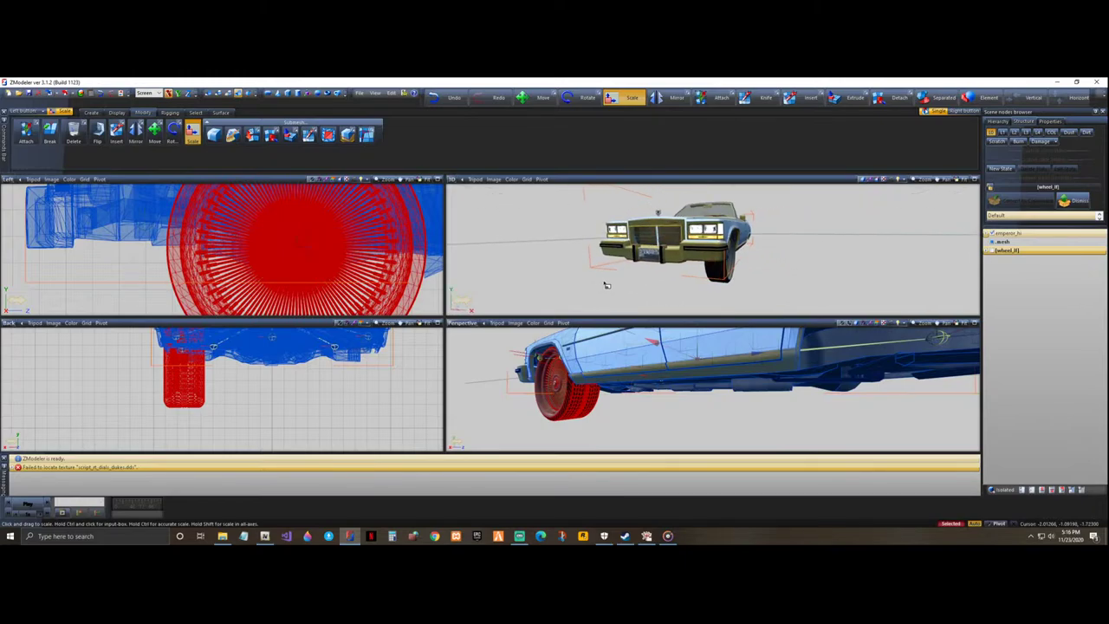
# - Examine the wheel in the Perspective view, hiding the emperor_hi body and showing wheel_lf to compare both wheels
pyautogui.click(154, 129)
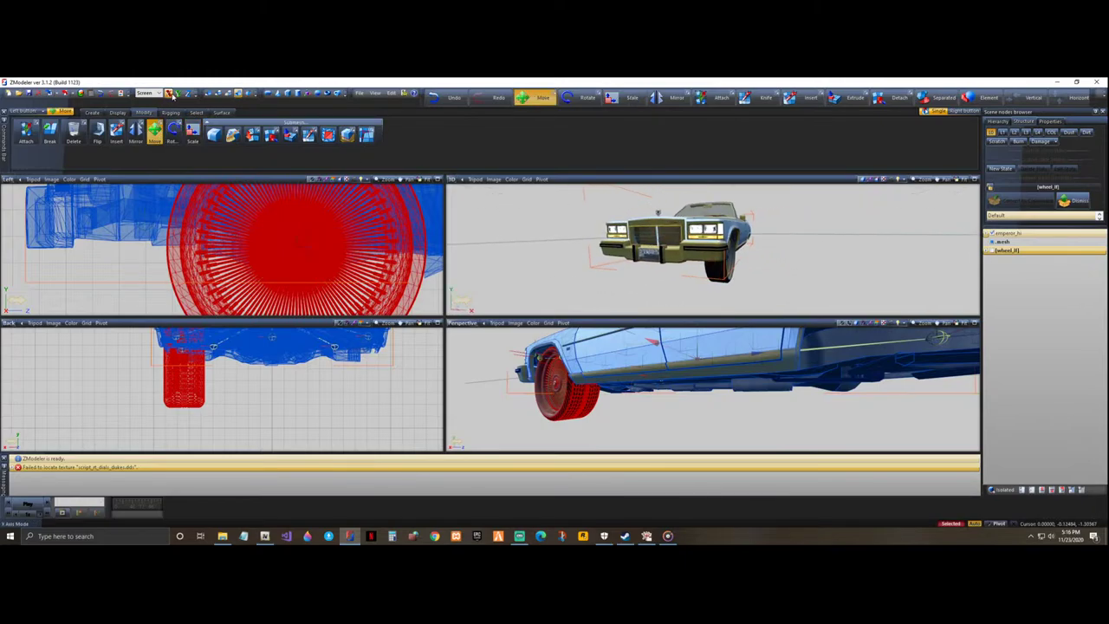
pyautogui.scroll(-3, 321, 401)
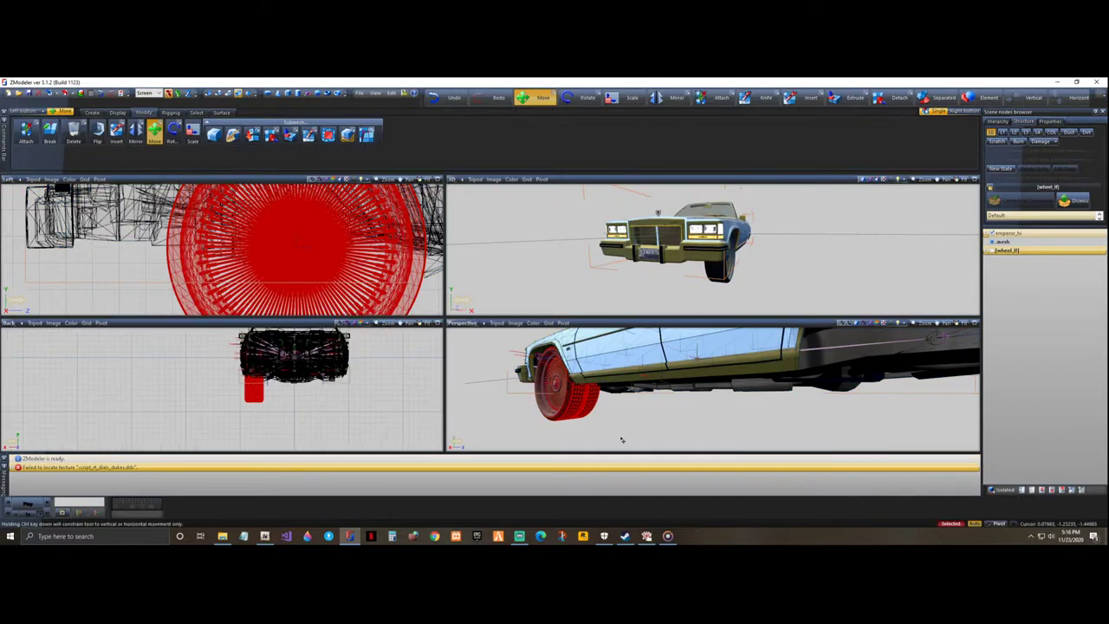
pyautogui.moveTo(628, 437); pyautogui.dragTo(637, 435, button='middle')
pyautogui.scroll(2, 641, 435)
pyautogui.scroll(-4, 723, 386)
pyautogui.moveTo(724, 391); pyautogui.dragTo(739, 414, button='middle')
pyautogui.click(992, 233)
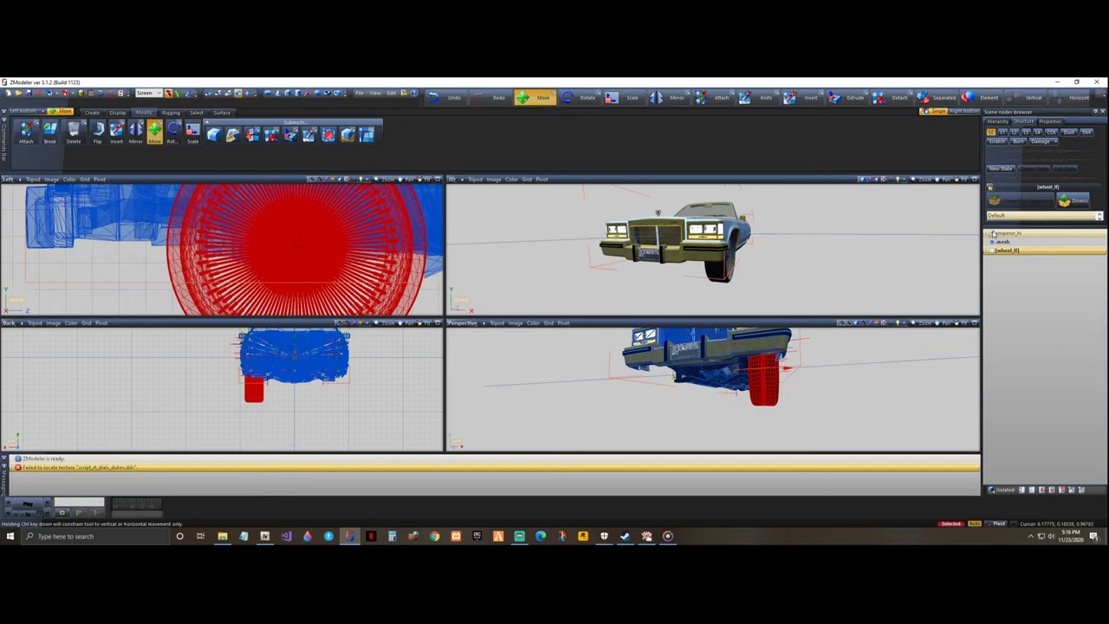
pyautogui.click(991, 234)
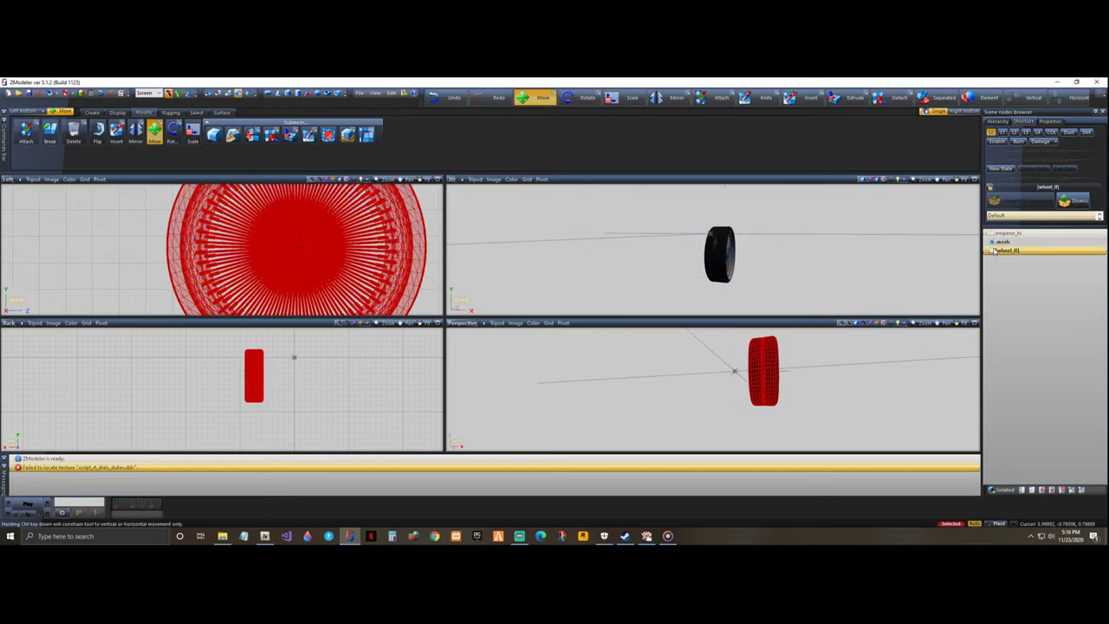
pyautogui.click(992, 251)
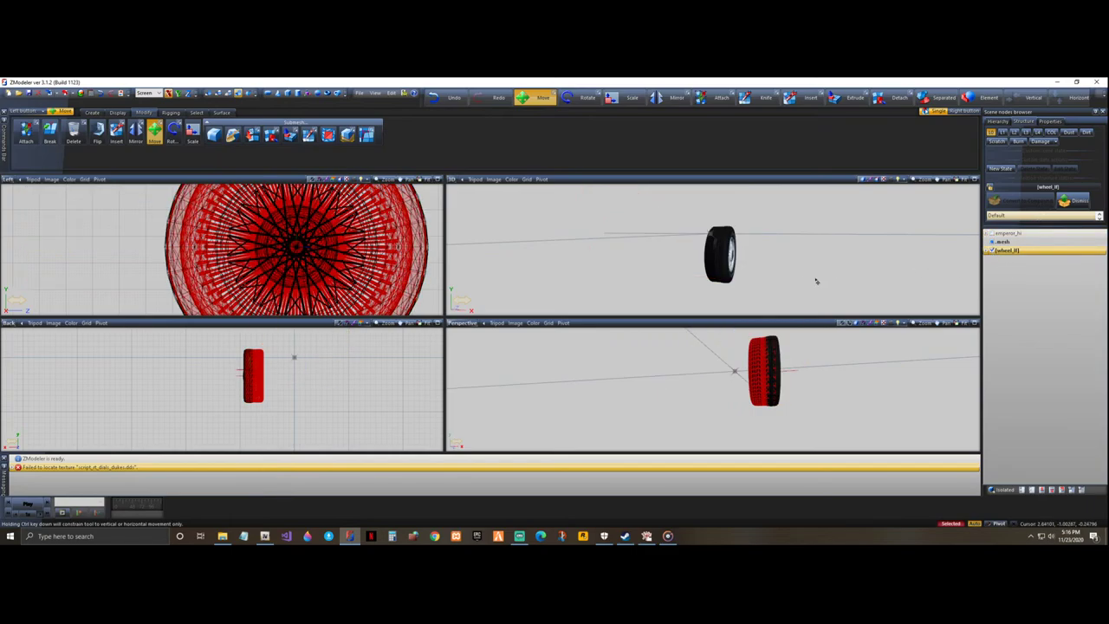
pyautogui.moveTo(774, 281); pyautogui.dragTo(769, 281, button='middle')
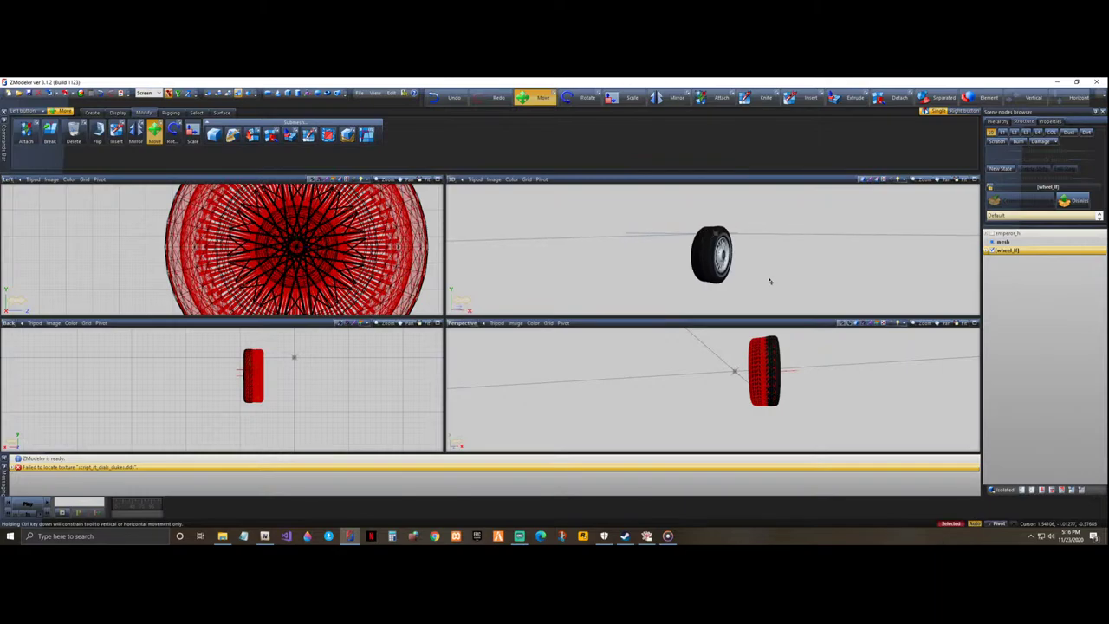
# - Show the emperor_hi body again and toggle wheel_lf's visibility to compare it with the wire wheel on the car
pyautogui.click(992, 235)
pyautogui.click(992, 242)
pyautogui.click(992, 243)
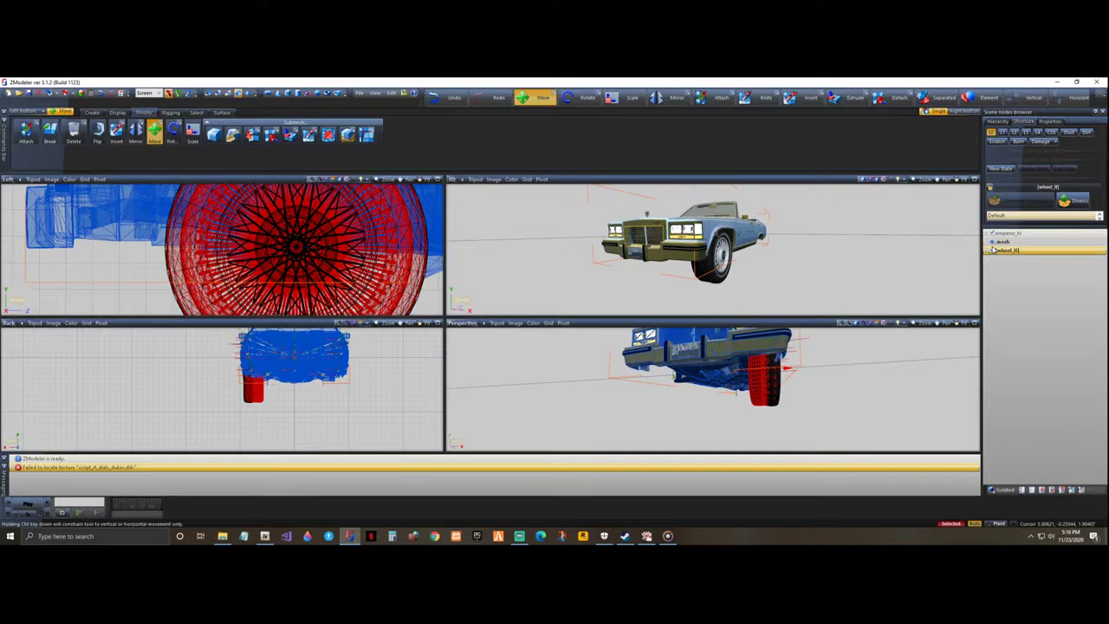
pyautogui.click(993, 252)
pyautogui.click(992, 252)
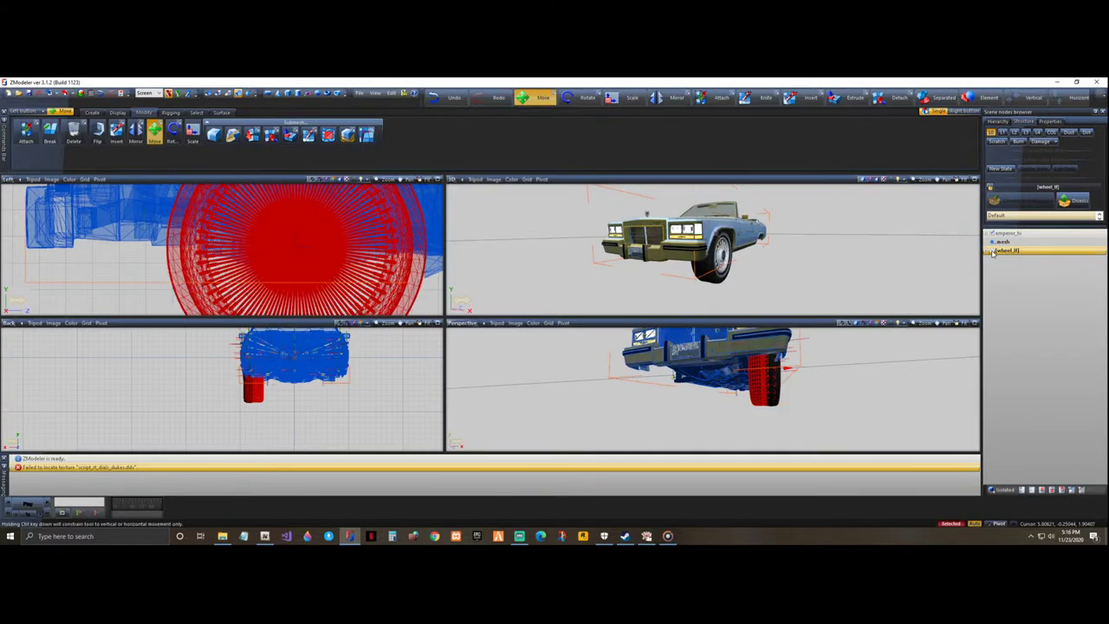
pyautogui.click(992, 251)
pyautogui.click(993, 251)
pyautogui.click(993, 252)
pyautogui.click(993, 251)
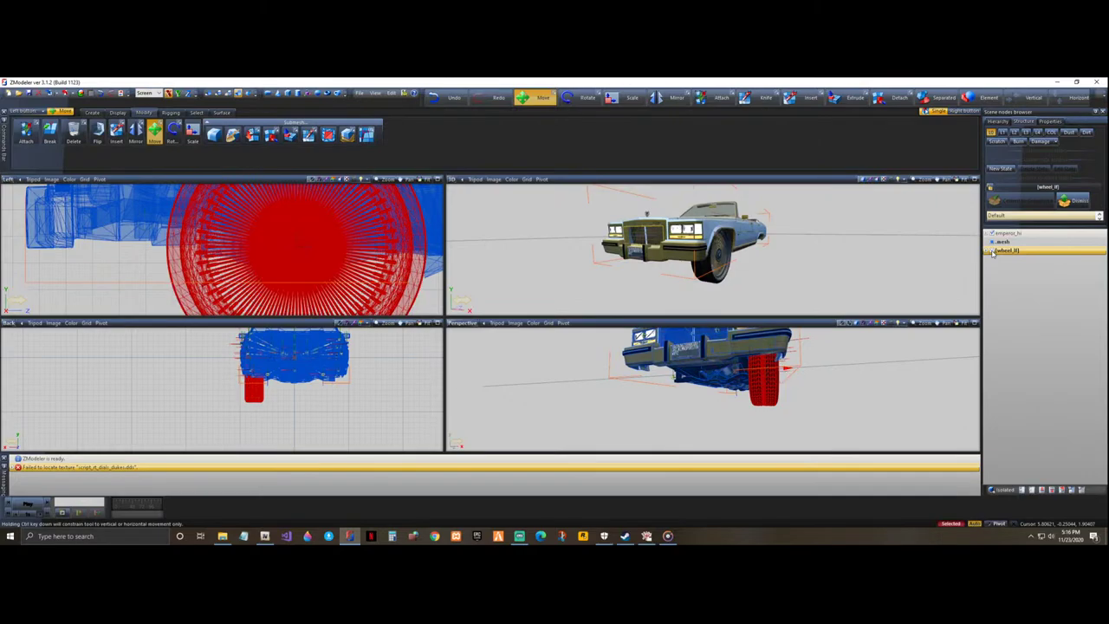
# - Compare the tire widths of wheel_lf and the wire wheel from the front by alternating their visibility
pyautogui.moveTo(807, 275); pyautogui.dragTo(815, 274, button='middle')
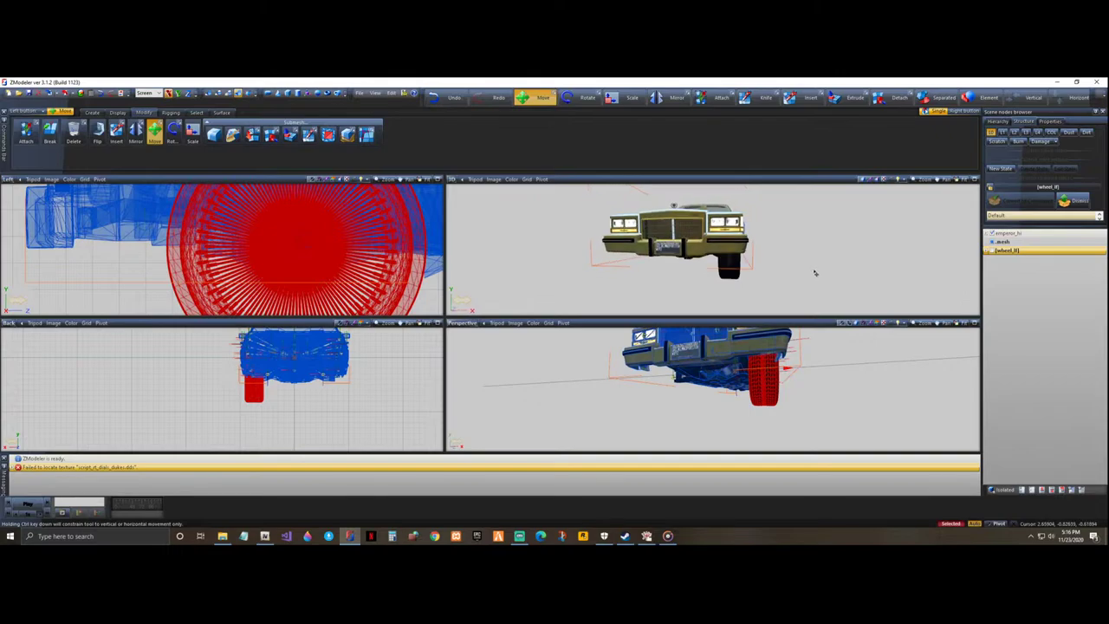
pyautogui.click(992, 251)
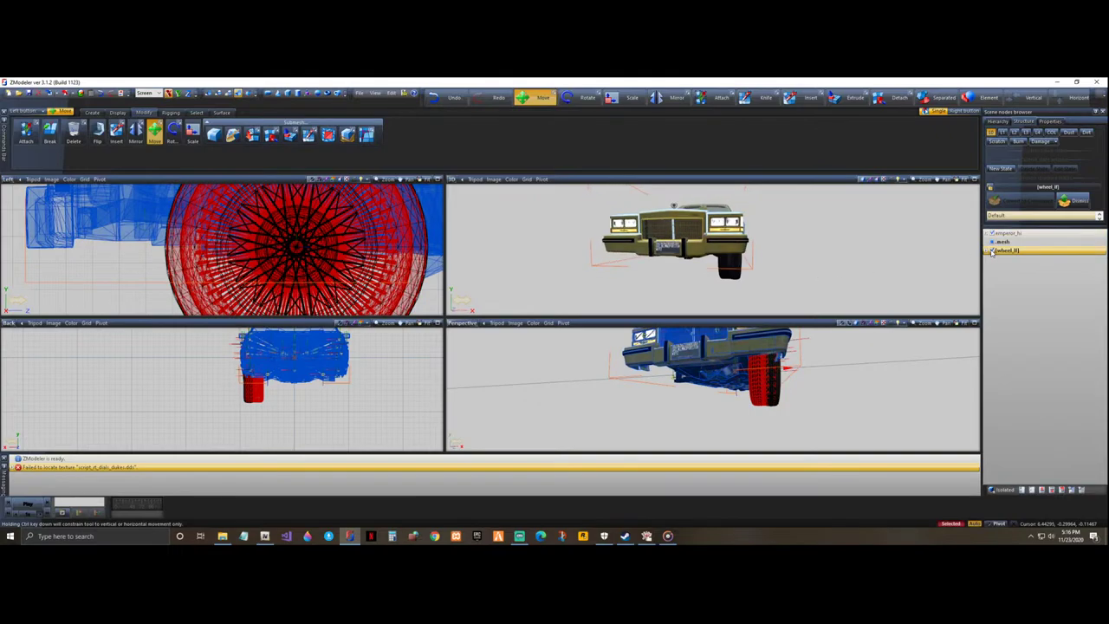
pyautogui.moveTo(783, 283); pyautogui.dragTo(754, 277, button='middle')
pyautogui.click(993, 246)
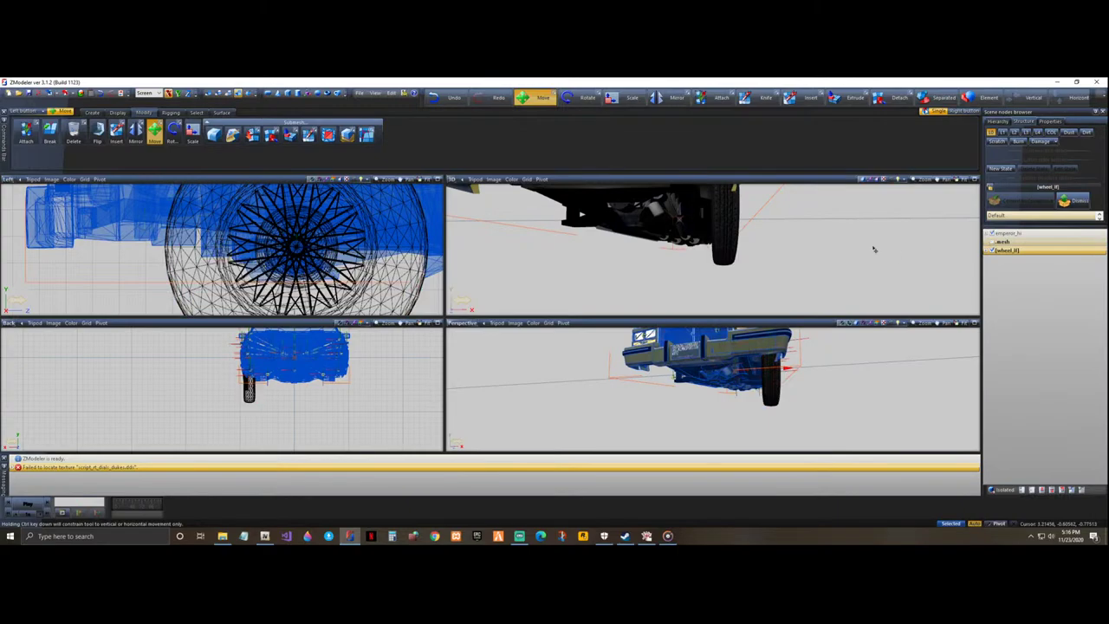
pyautogui.click(992, 243)
pyautogui.moveTo(815, 252); pyautogui.dragTo(815, 252, button='middle')
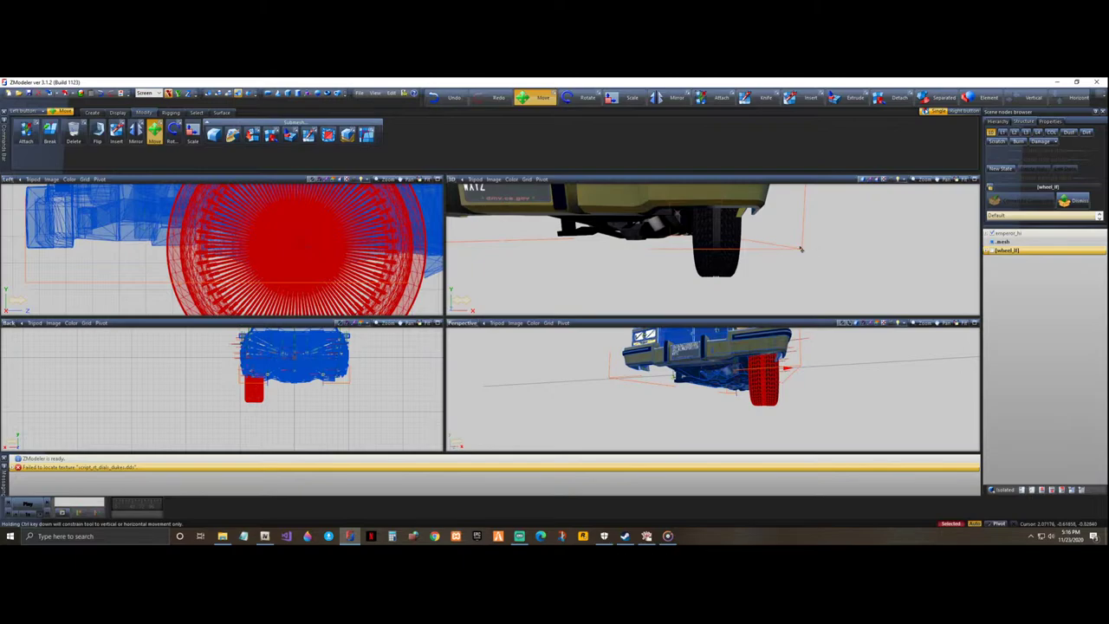
# - Scale the wire wheel's width down slightly further in the Back view
pyautogui.press('4')
pyautogui.click(193, 131)
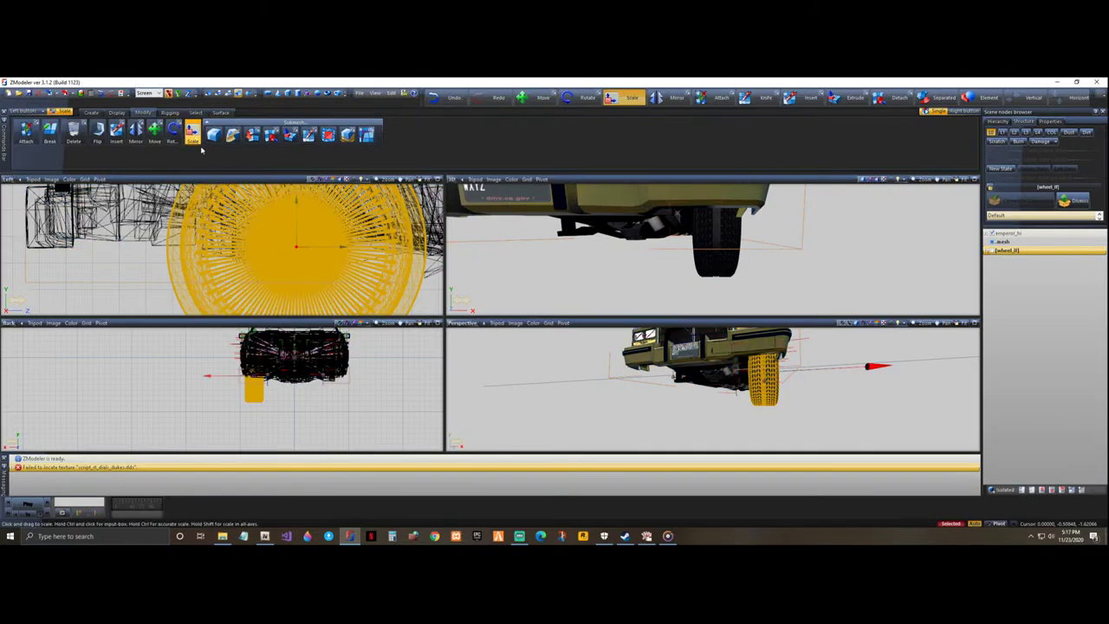
pyautogui.scroll(4, 254, 401)
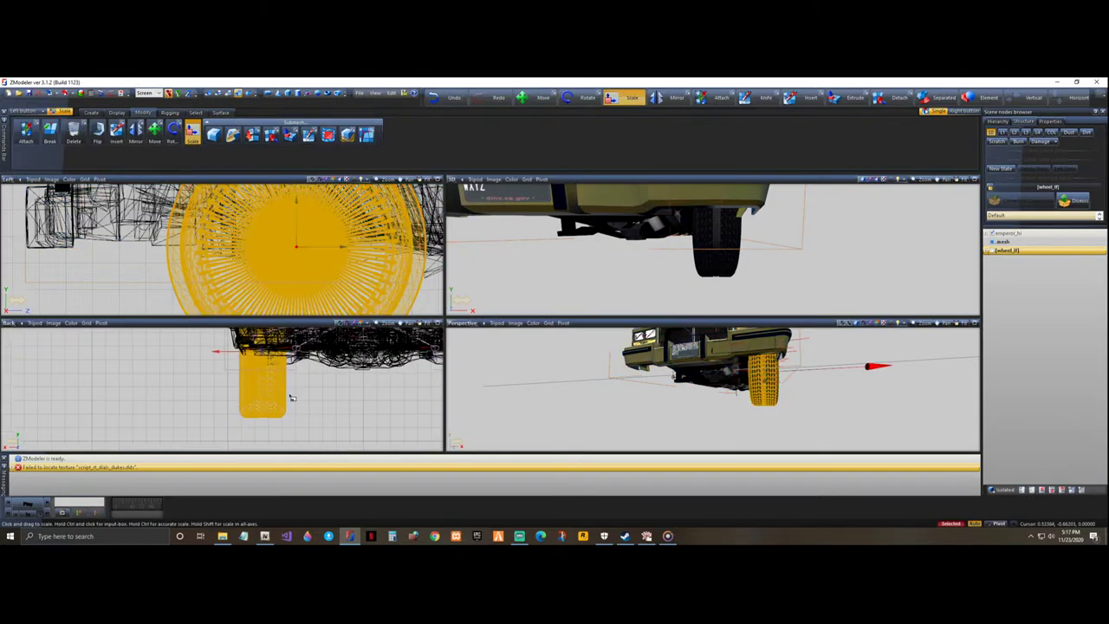
pyautogui.moveTo(280, 385); pyautogui.dragTo(279, 396)
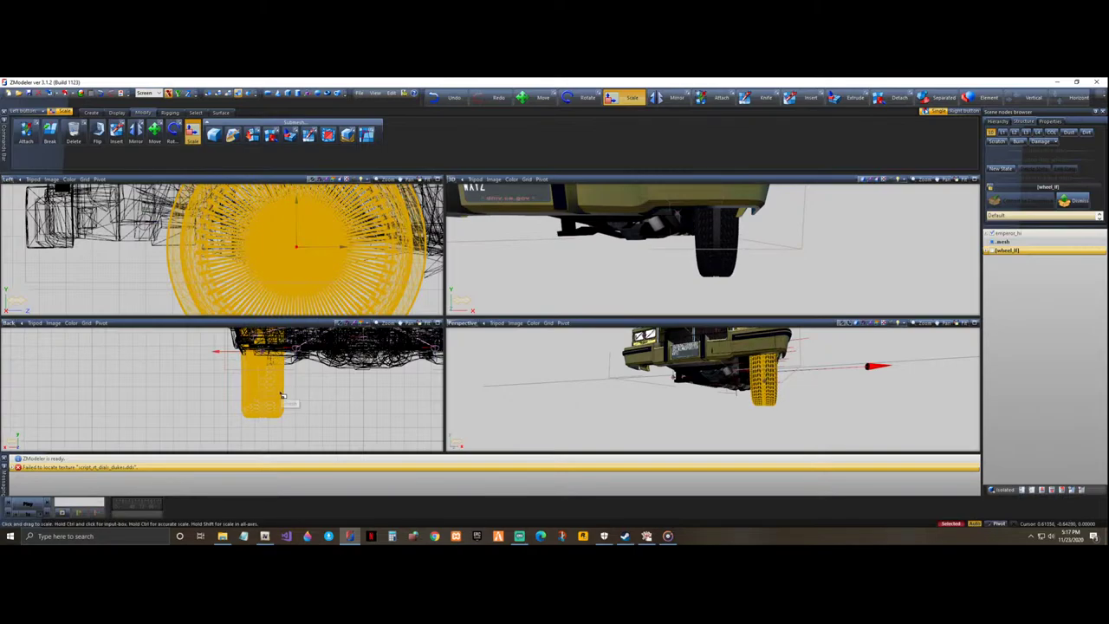
pyautogui.press('1')
# - Show wheel_lf for reference and nudge the wire wheel slightly outward in the Back view
pyautogui.moveTo(765, 264); pyautogui.dragTo(764, 264, button='middle')
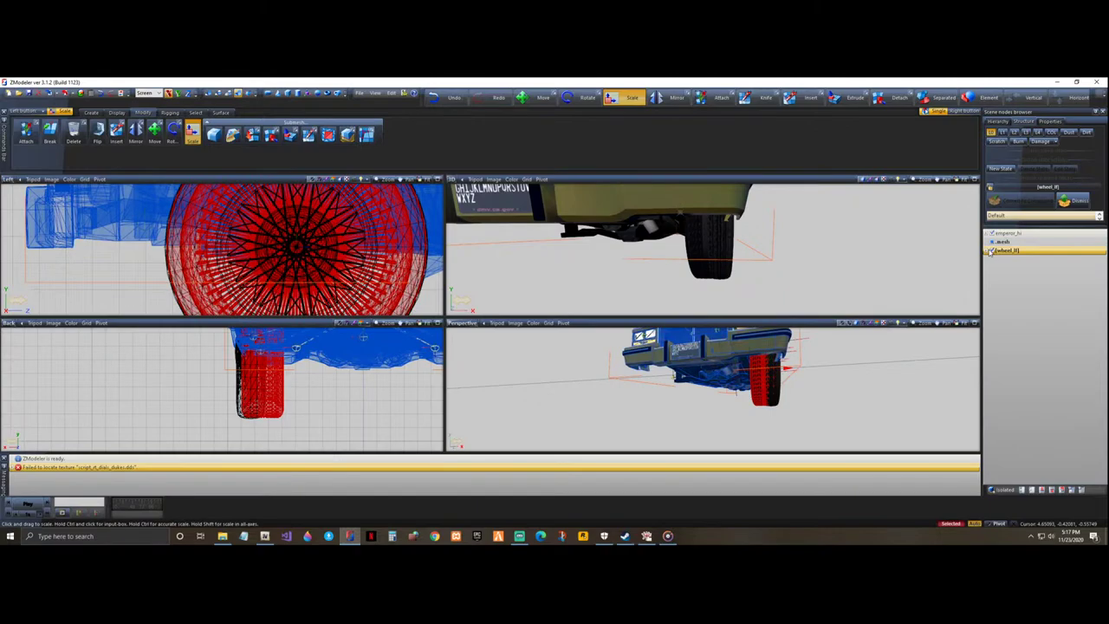
pyautogui.press('2')
pyautogui.press('3')
pyautogui.click(155, 132)
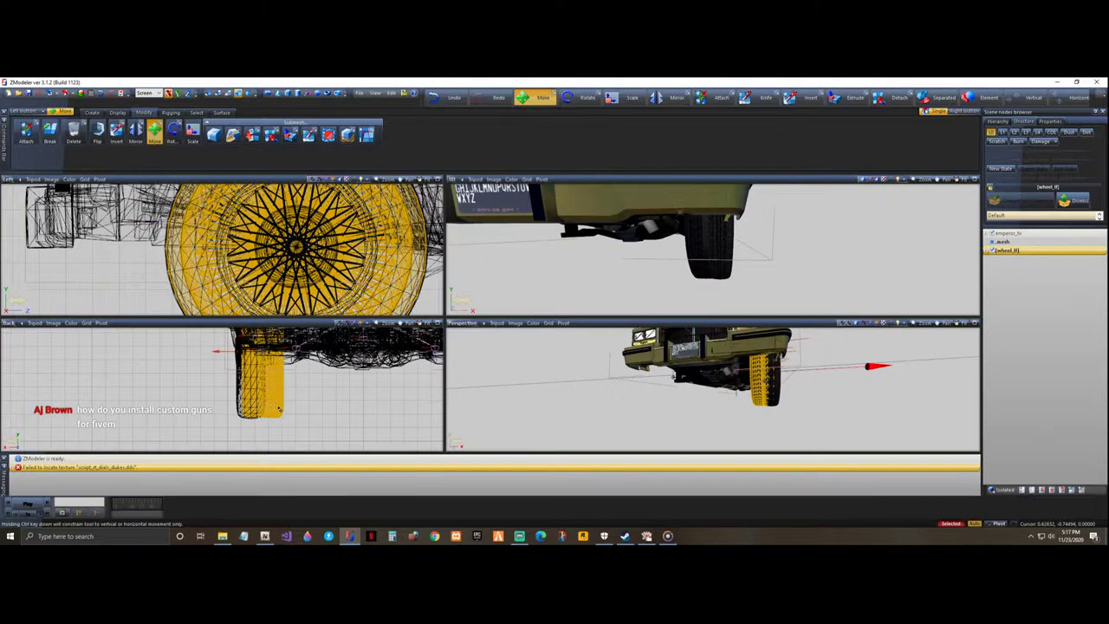
pyautogui.moveTo(278, 409); pyautogui.dragTo(277, 409)
# - Check the adjusted wheel's position on the car from the front corner and the underside
pyautogui.press('1')
pyautogui.moveTo(808, 250); pyautogui.dragTo(959, 233, button='middle')
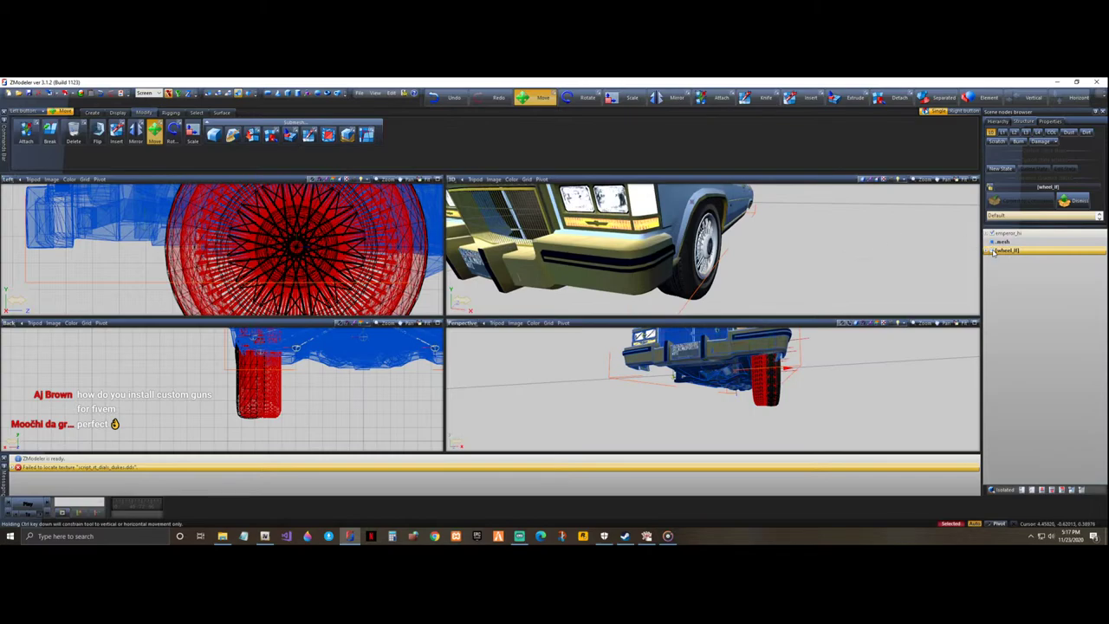
pyautogui.moveTo(872, 259); pyautogui.dragTo(788, 250, button='middle')
pyautogui.moveTo(736, 212); pyautogui.dragTo(809, 221, button='middle')
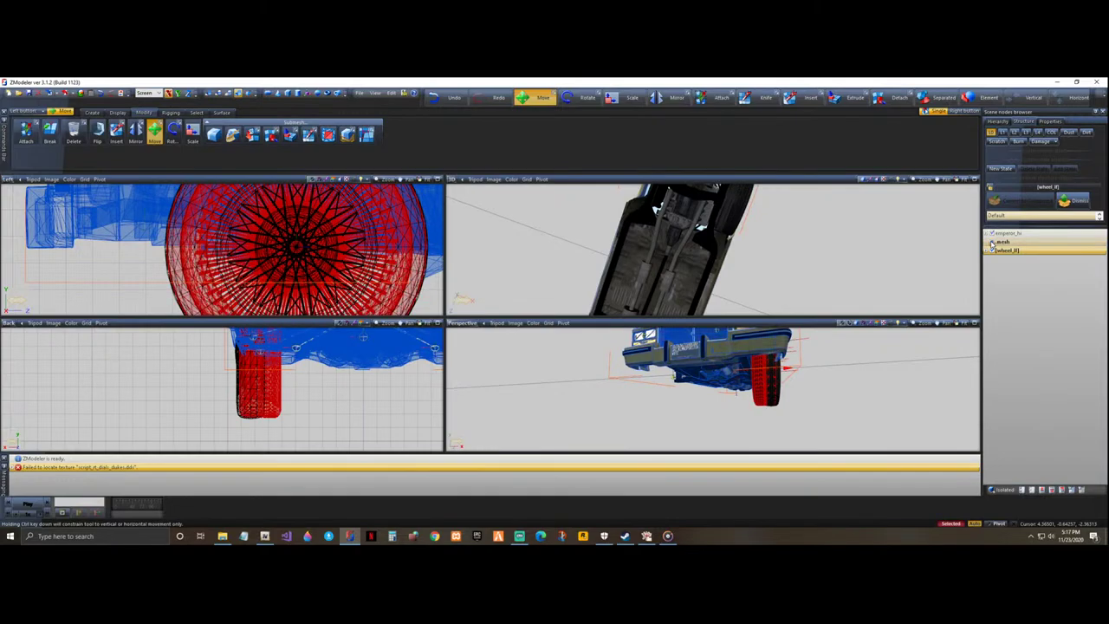
# - Hide wheel_lf and the emperor_hi body, leaving only the wire wheel mesh displayed in all views
pyautogui.click(990, 250)
pyautogui.click(992, 241)
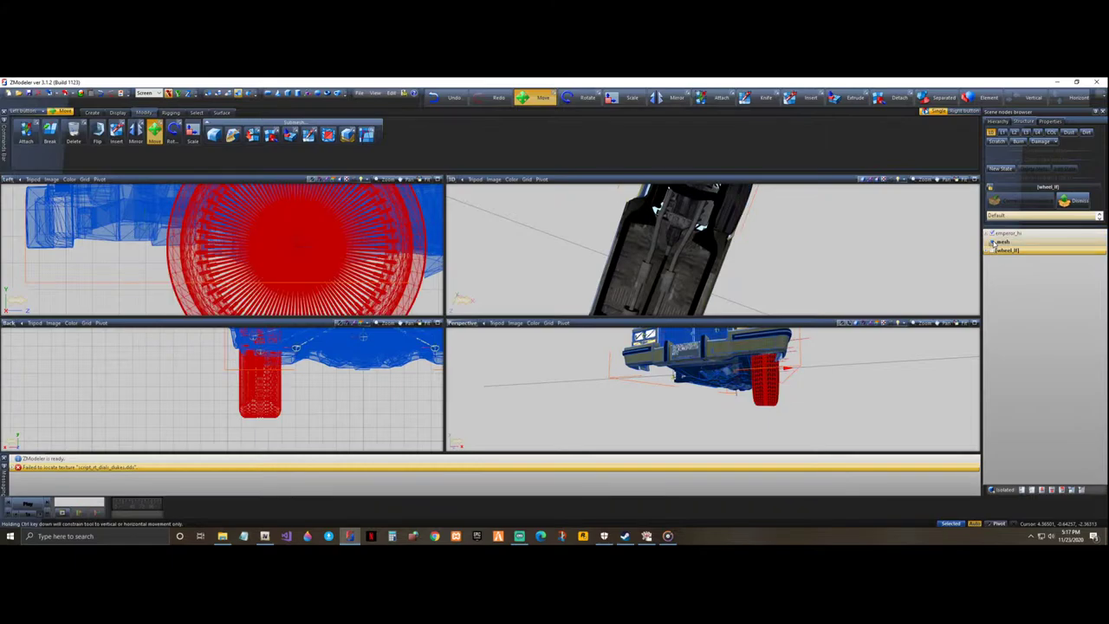
pyautogui.moveTo(765, 252); pyautogui.dragTo(765, 267, button='middle')
pyautogui.scroll(-4, 307, 252)
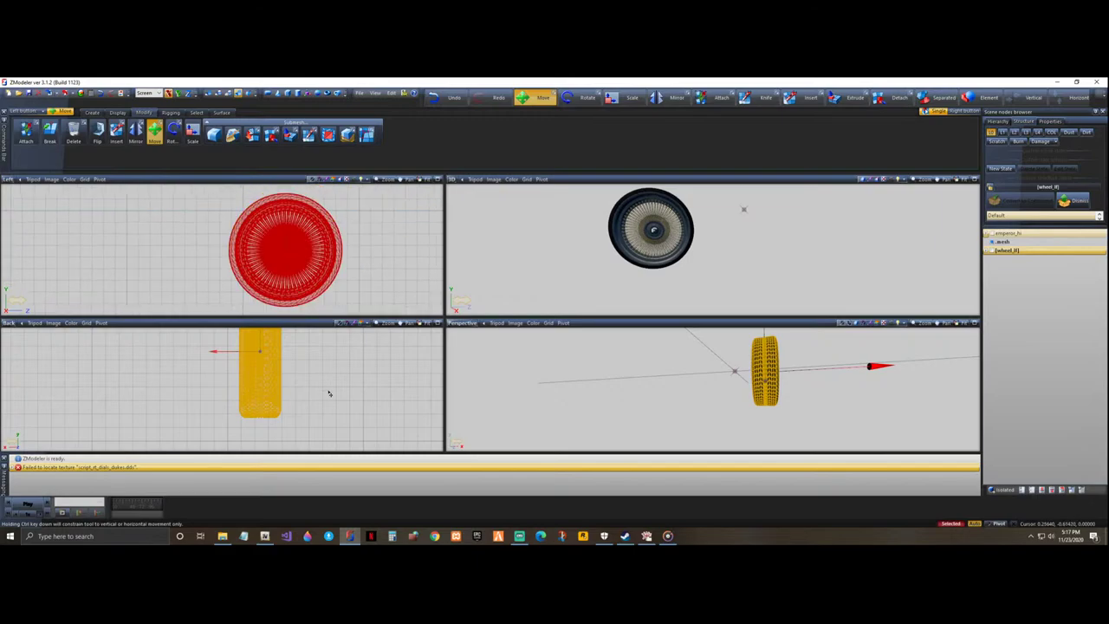
pyautogui.scroll(-3, 336, 398)
pyautogui.scroll(1, 350, 331)
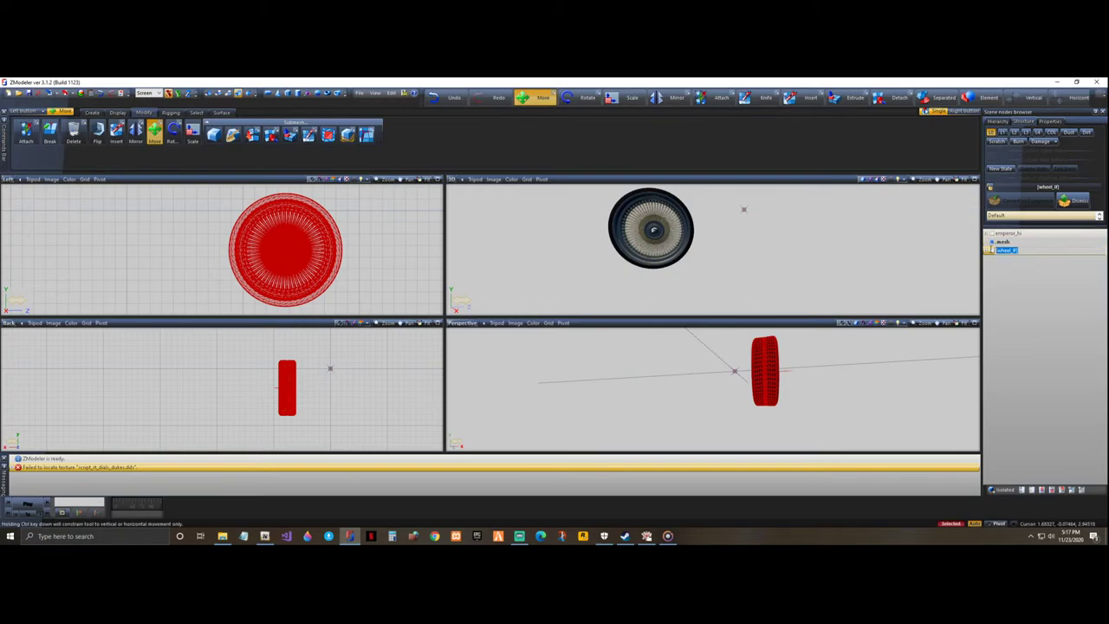
# - Rename the wire wheel's mesh node as [wheel_lf] and clear its polygon selection
pyautogui.click(1019, 242)
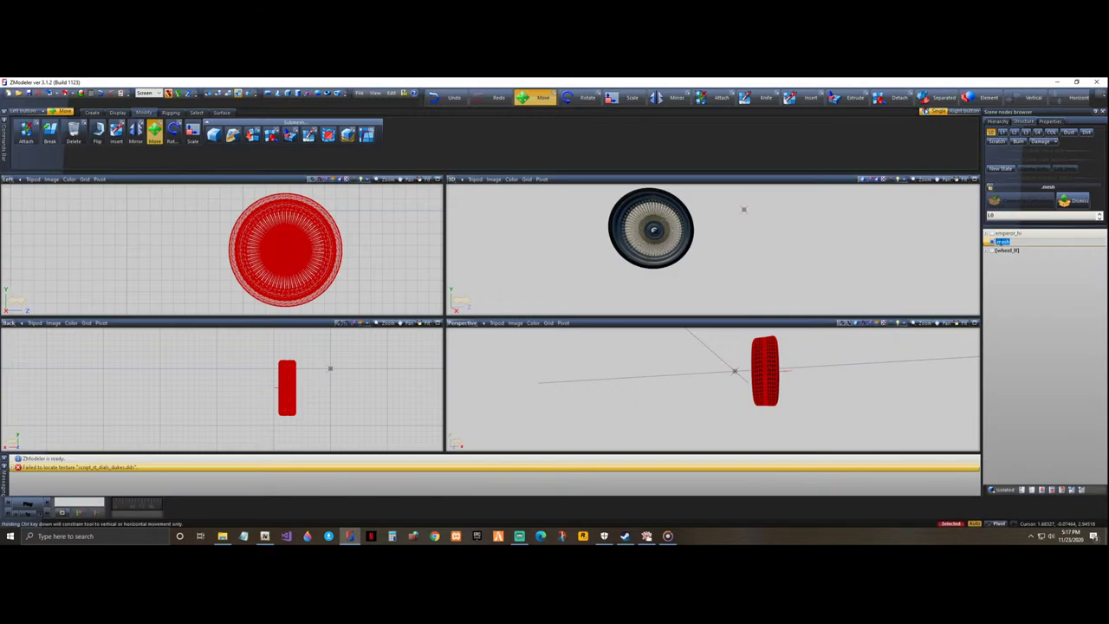
pyautogui.click(1003, 242)
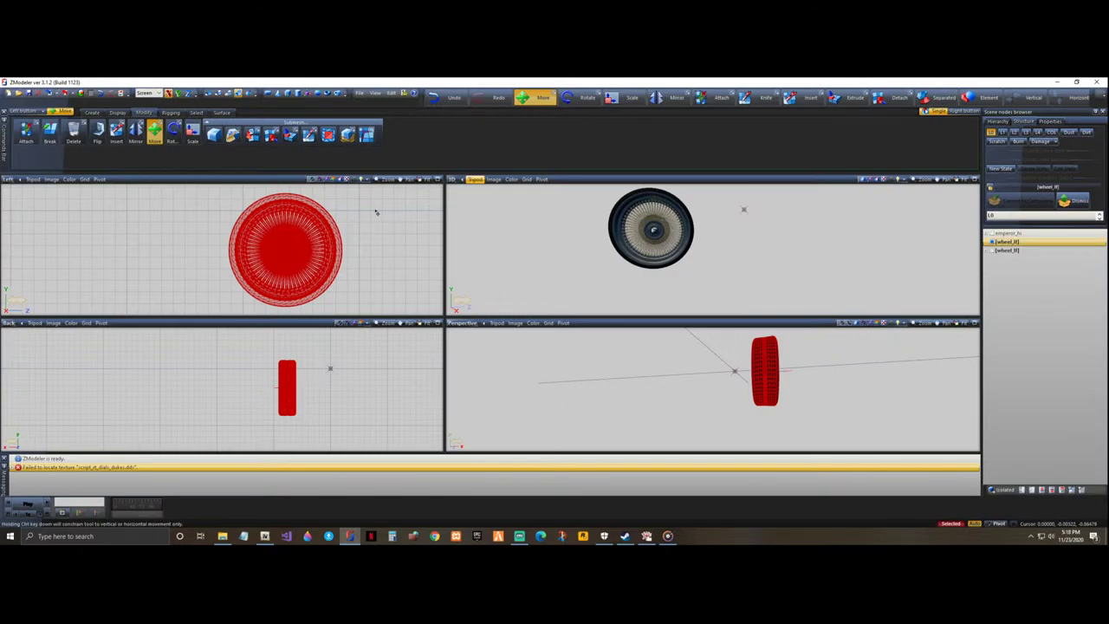
pyautogui.moveTo(378, 205); pyautogui.dragTo(395, 232)
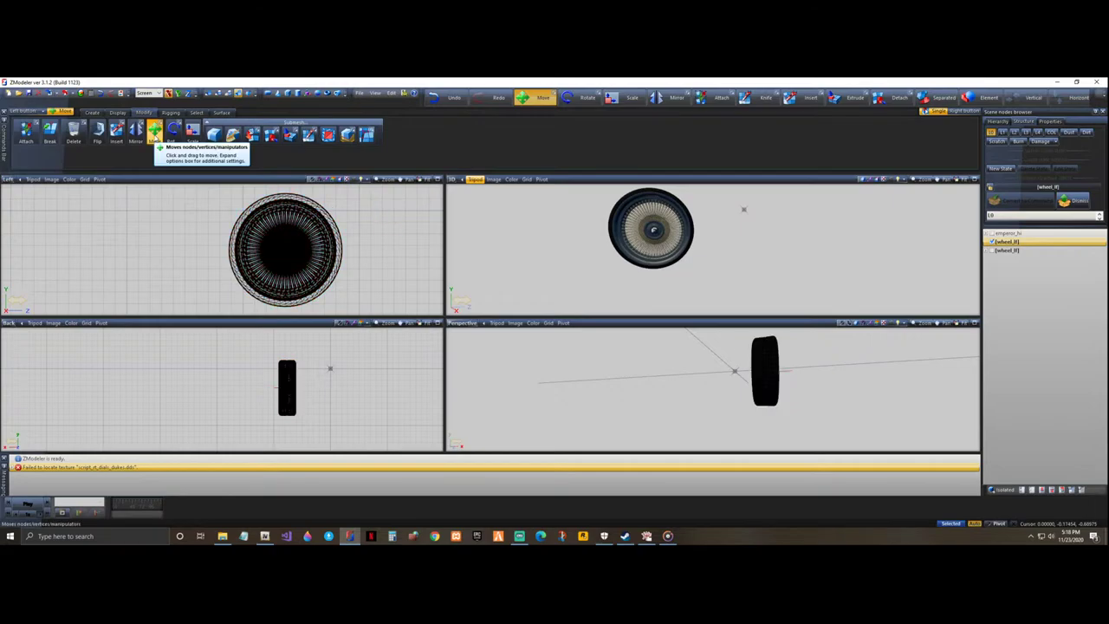
pyautogui.click(155, 130)
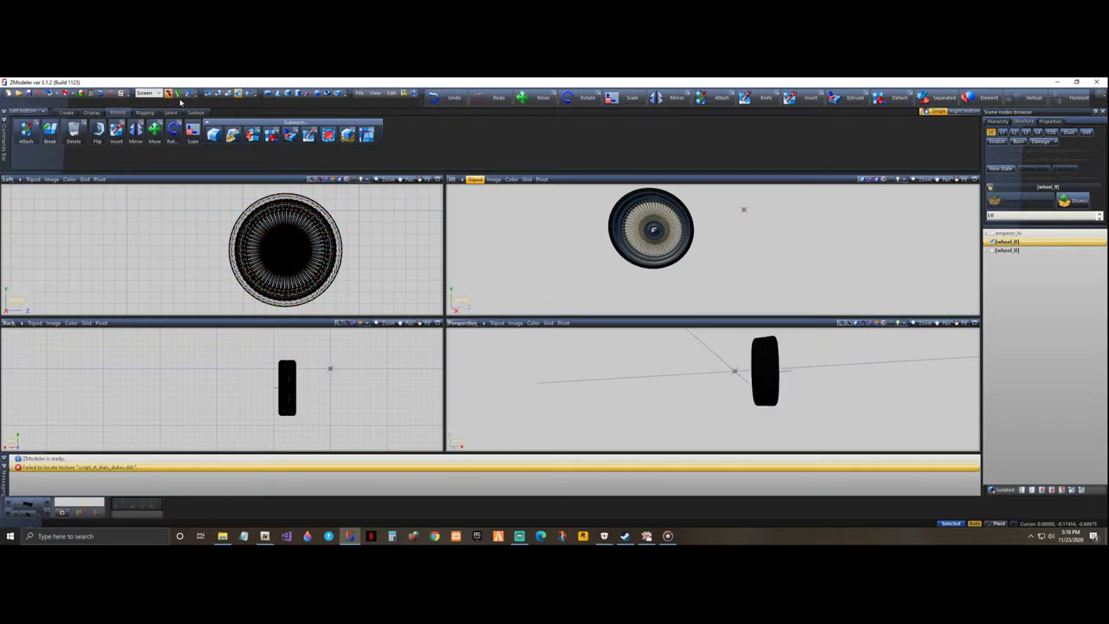
# - Reset the wire wheel's local axes to its parent and center them on the object
pyautogui.click(172, 113)
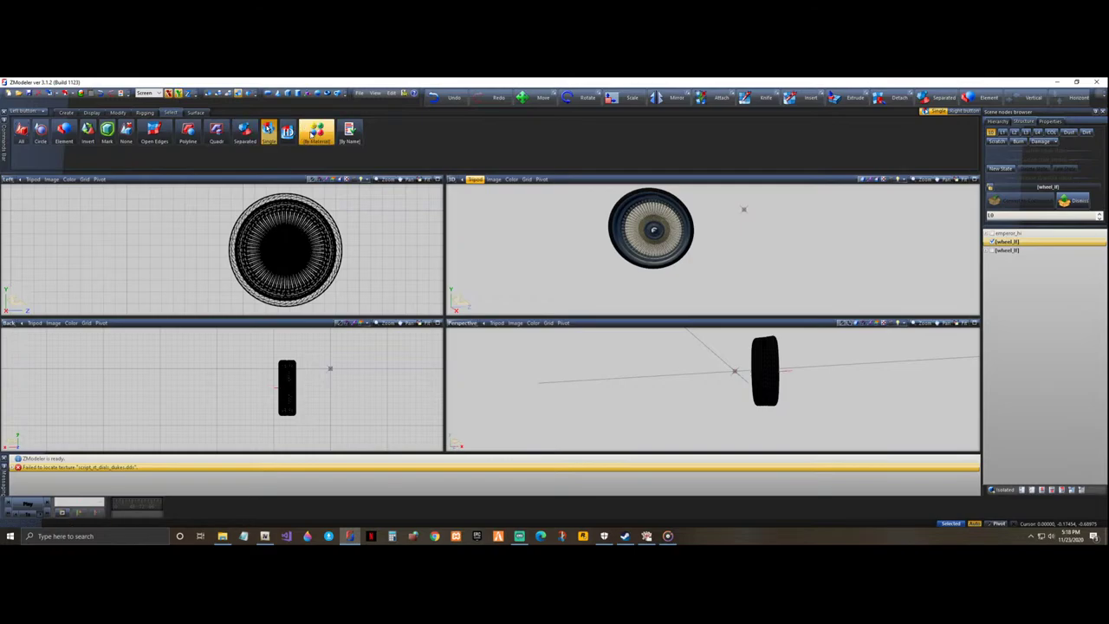
pyautogui.click(91, 112)
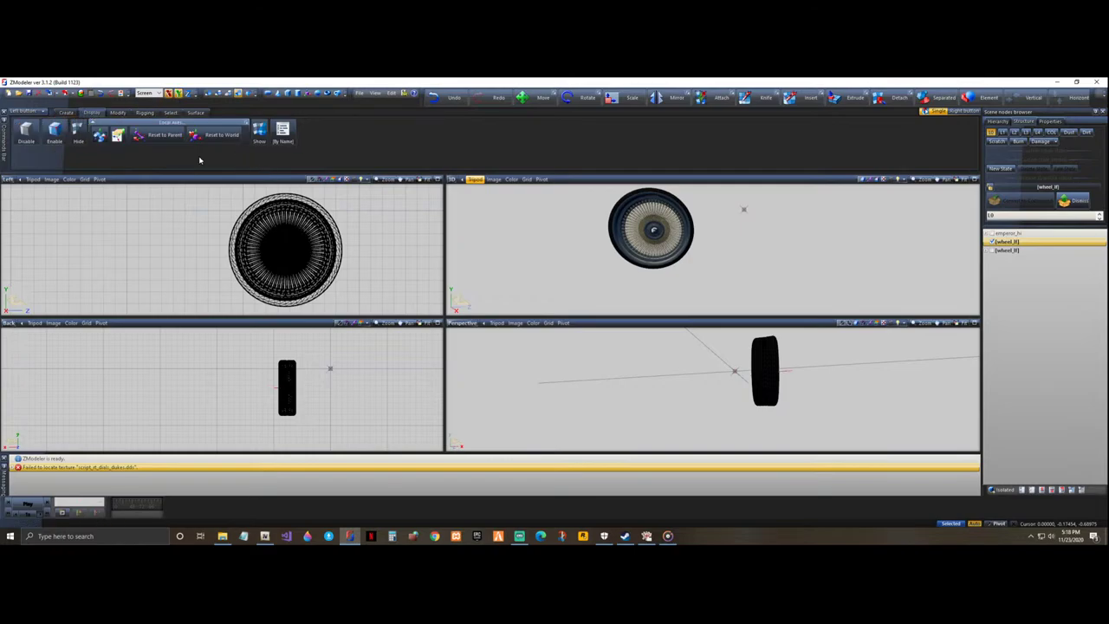
pyautogui.click(159, 134)
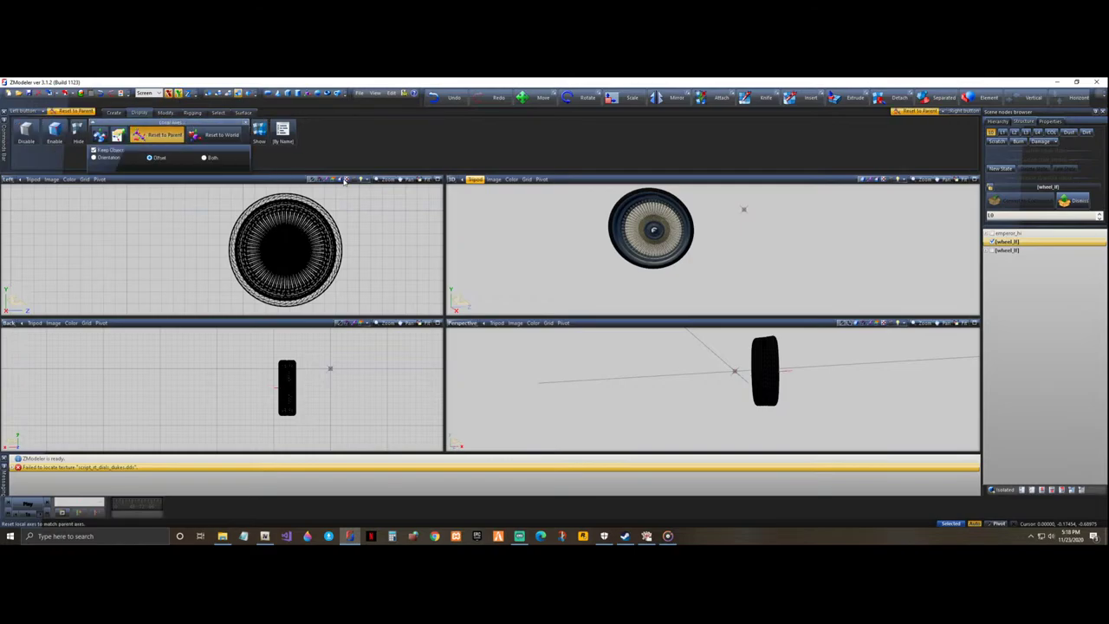
pyautogui.click(329, 234)
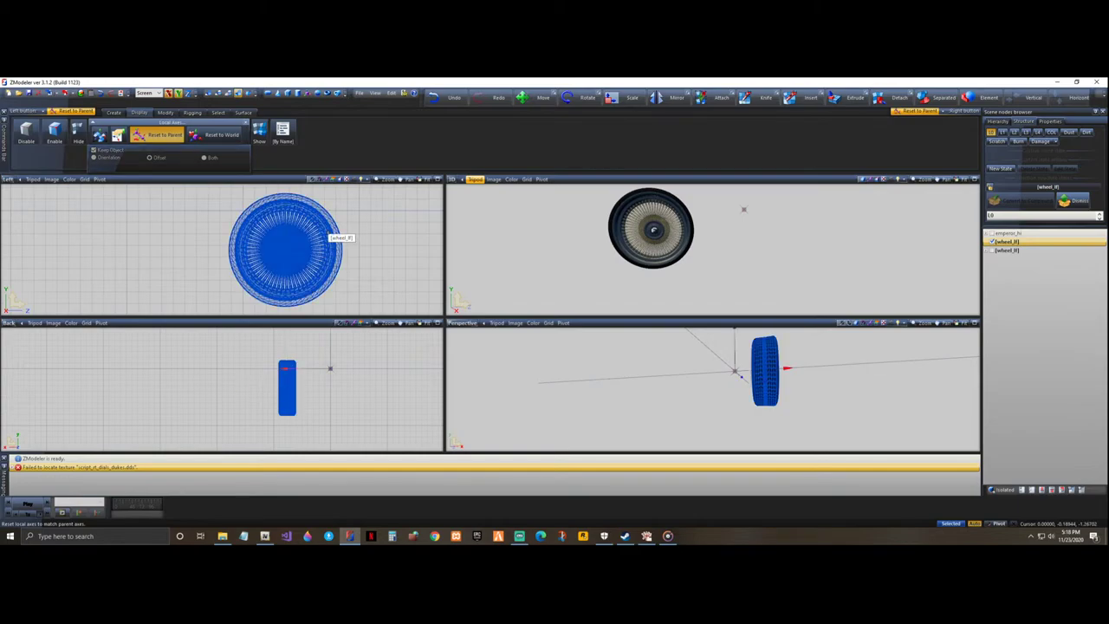
pyautogui.click(100, 134)
pyautogui.click(305, 220)
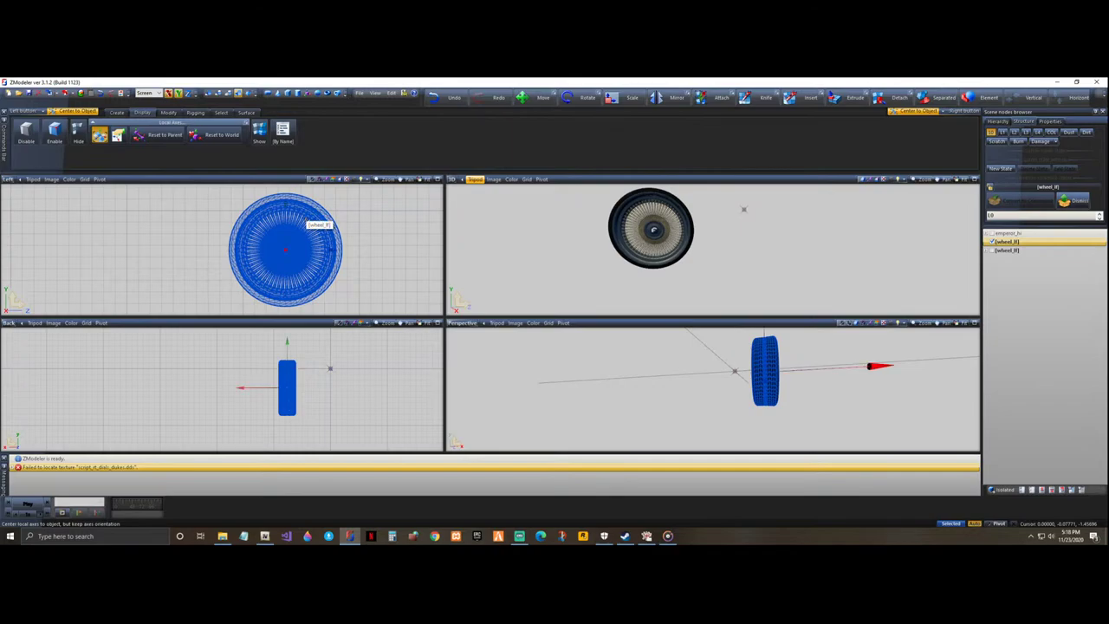
pyautogui.click(100, 139)
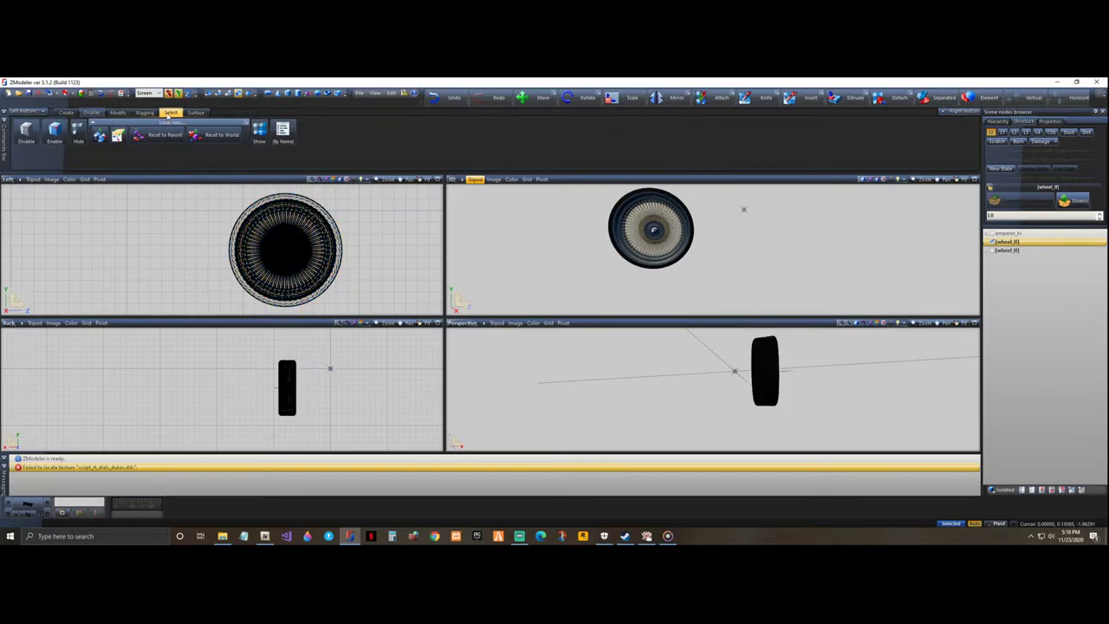
# - Move the original wheel_lf's child nodes under the wire wheel's [wheel_lf] node and delete the original wheel node
pyautogui.click(171, 113)
pyautogui.click(119, 113)
pyautogui.click(92, 114)
pyautogui.scroll(-2, 142, 114)
pyautogui.click(986, 250)
pyautogui.click(1031, 260)
pyautogui.keyDown('ctrl'); pyautogui.click(1036, 268); pyautogui.keyUp('ctrl')
pyautogui.keyDown('ctrl'); pyautogui.click(1038, 278); pyautogui.keyUp('ctrl')
pyautogui.moveTo(1042, 290); pyautogui.dragTo(1035, 243)
pyautogui.click(1033, 250)
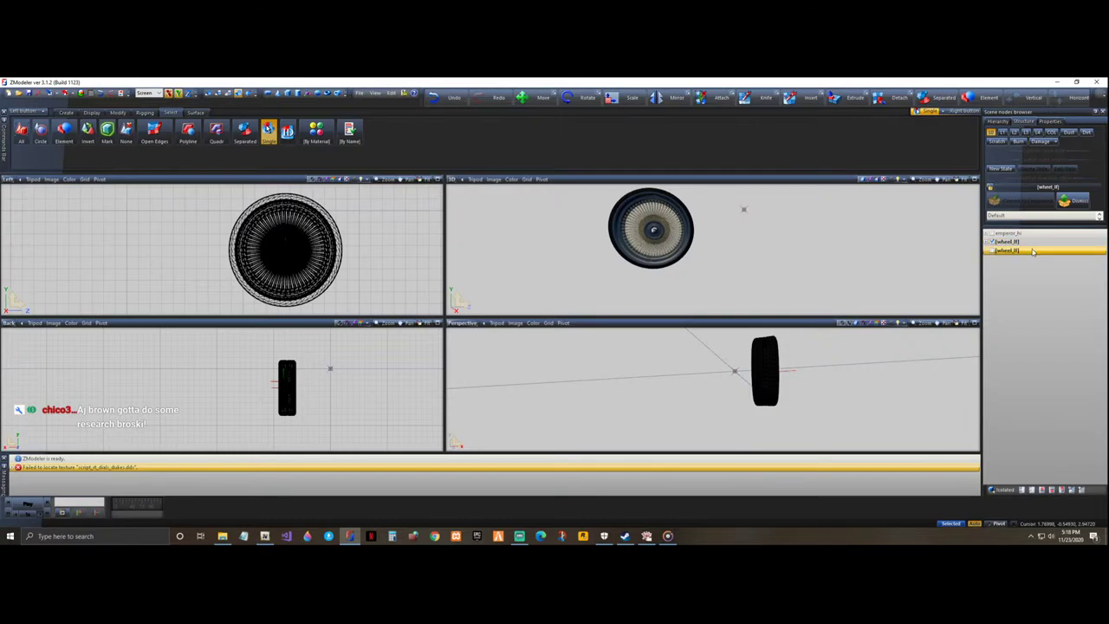
pyautogui.press('Delete')
# - Show the emperor_hi car and place the new [wheel_lf] node in its chassis hierarchy just before wheel_rf
pyautogui.click(986, 233)
pyautogui.click(991, 233)
pyautogui.click(1042, 329)
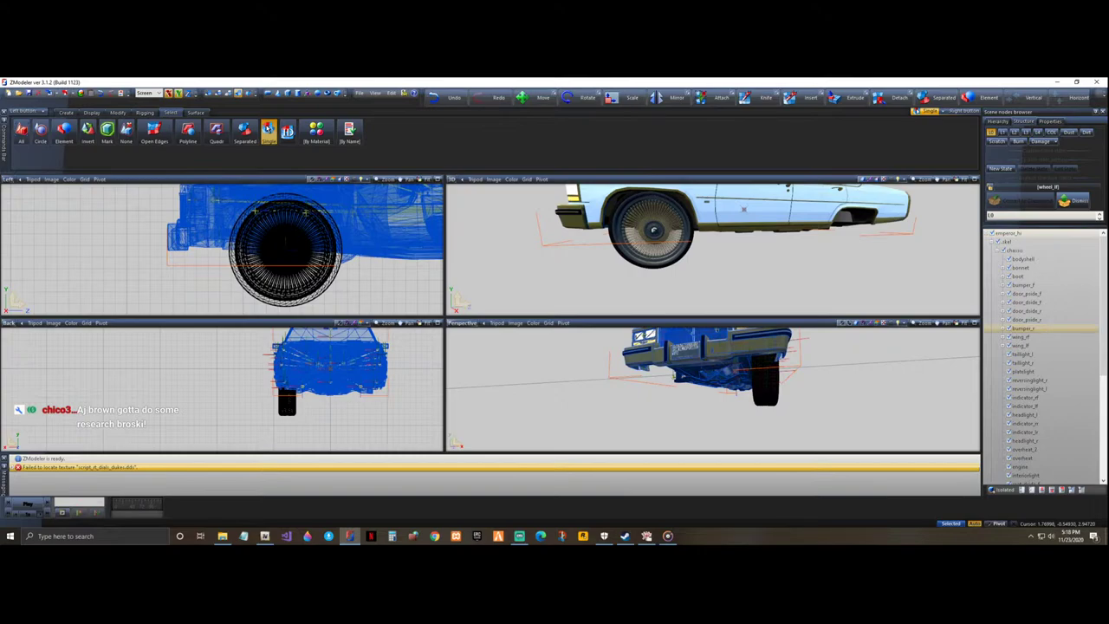
pyautogui.scroll(-7, 1026, 372)
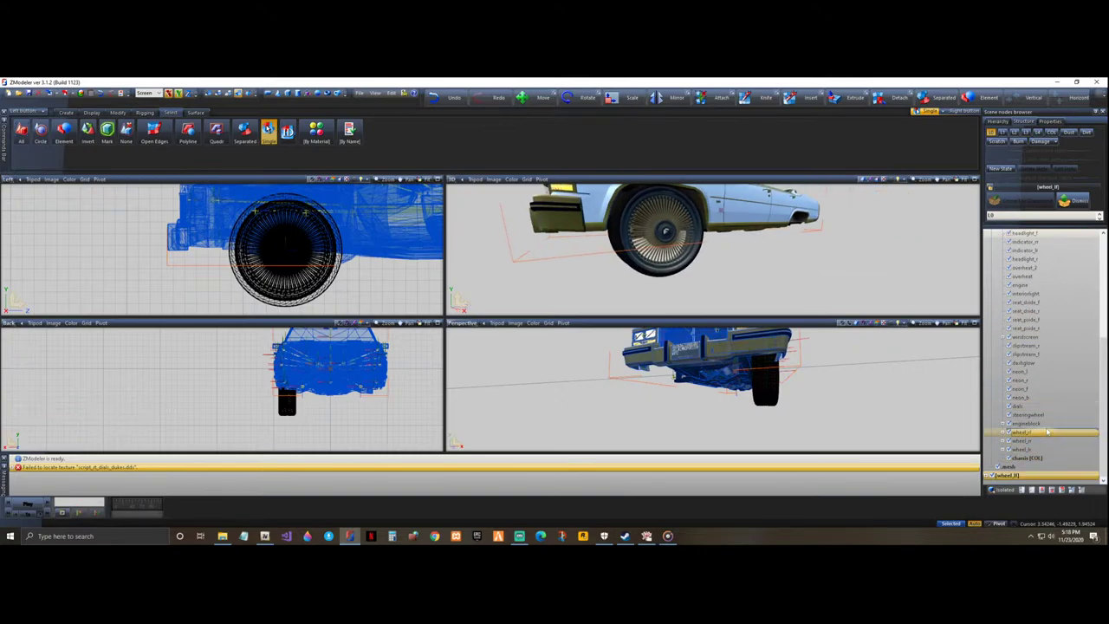
pyautogui.moveTo(1046, 431); pyautogui.dragTo(1047, 432)
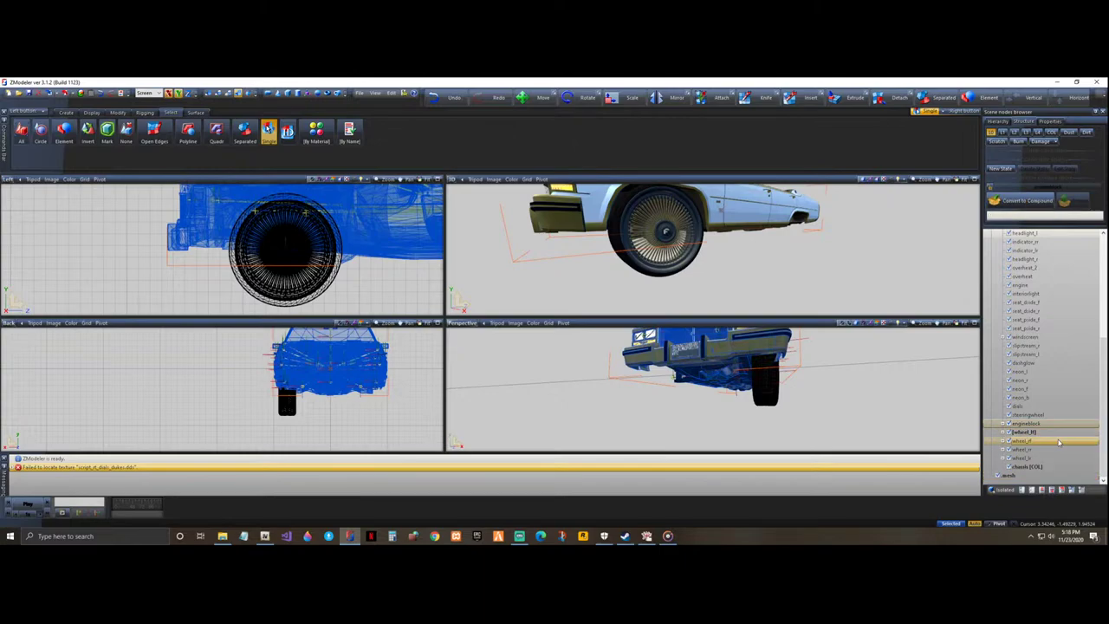
pyautogui.scroll(7, 1059, 441)
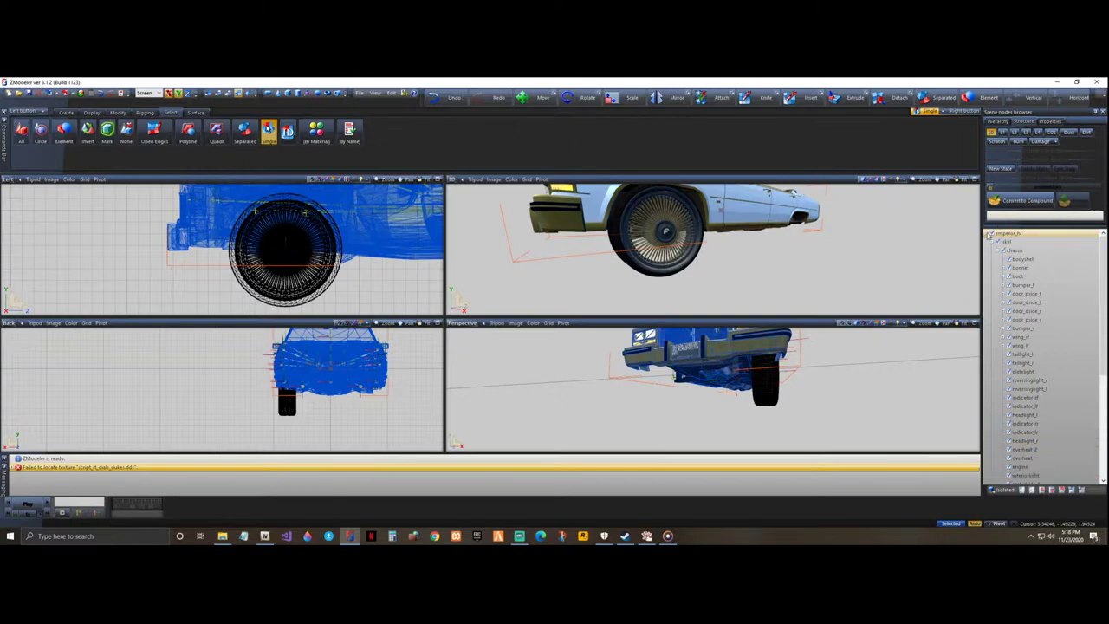
pyautogui.click(986, 235)
# - Check the fit of the wire wheel on the whole car from the side and front in the 3D view
pyautogui.click(974, 180)
pyautogui.moveTo(750, 353); pyautogui.dragTo(811, 332, button='middle')
pyautogui.scroll(-3, 597, 335)
pyautogui.scroll(2, 739, 359)
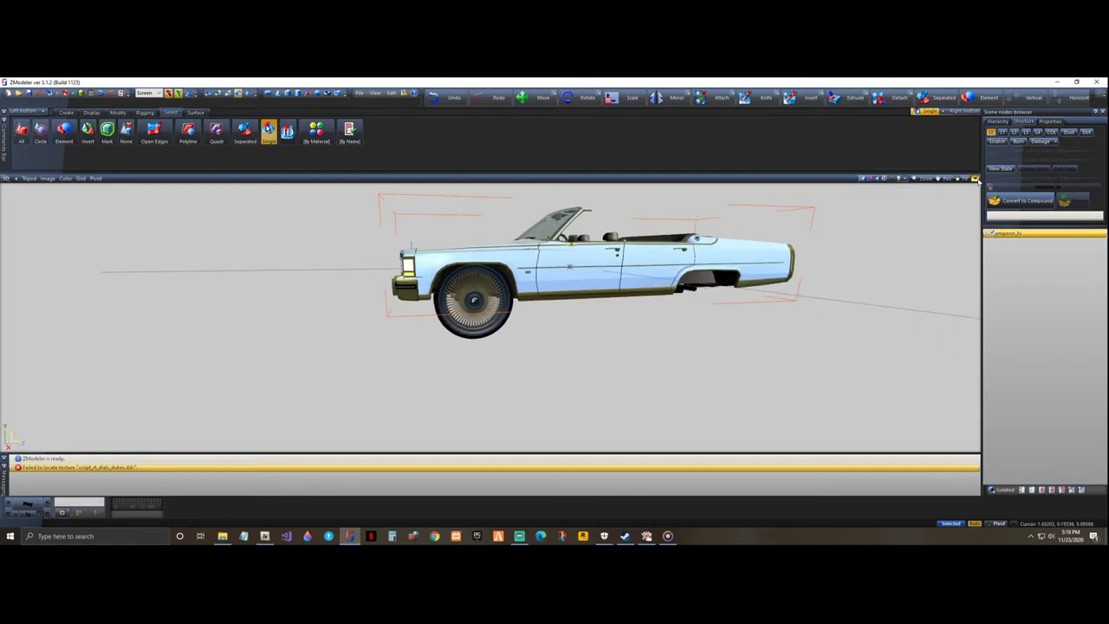
pyautogui.click(974, 178)
pyautogui.moveTo(496, 244); pyautogui.dragTo(645, 268, button='middle')
pyautogui.scroll(3, 639, 269)
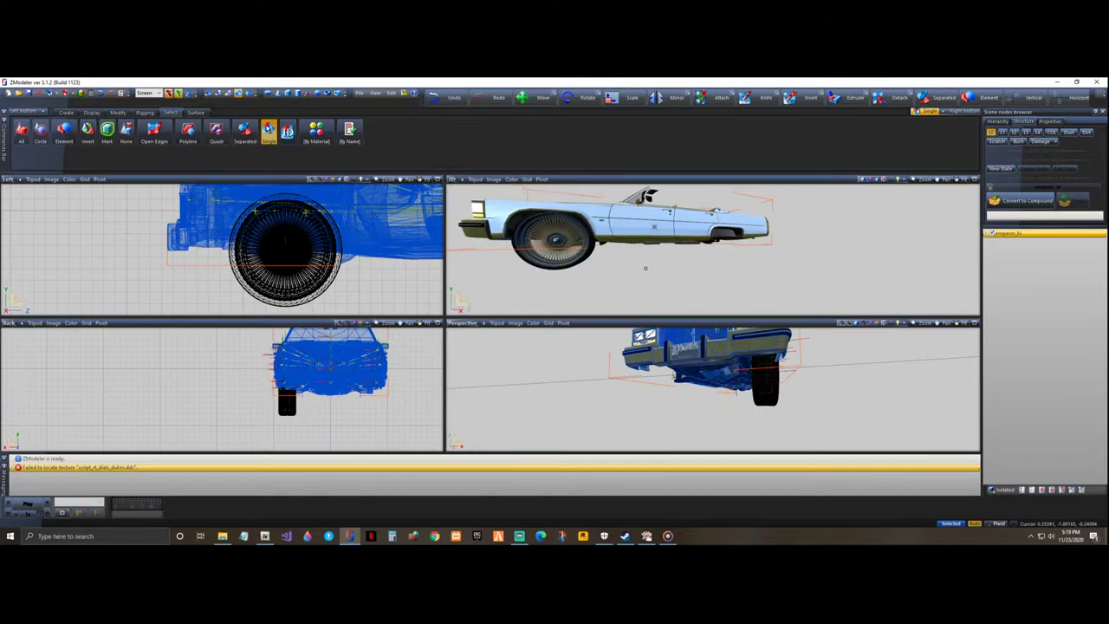
pyautogui.scroll(-3, 824, 259)
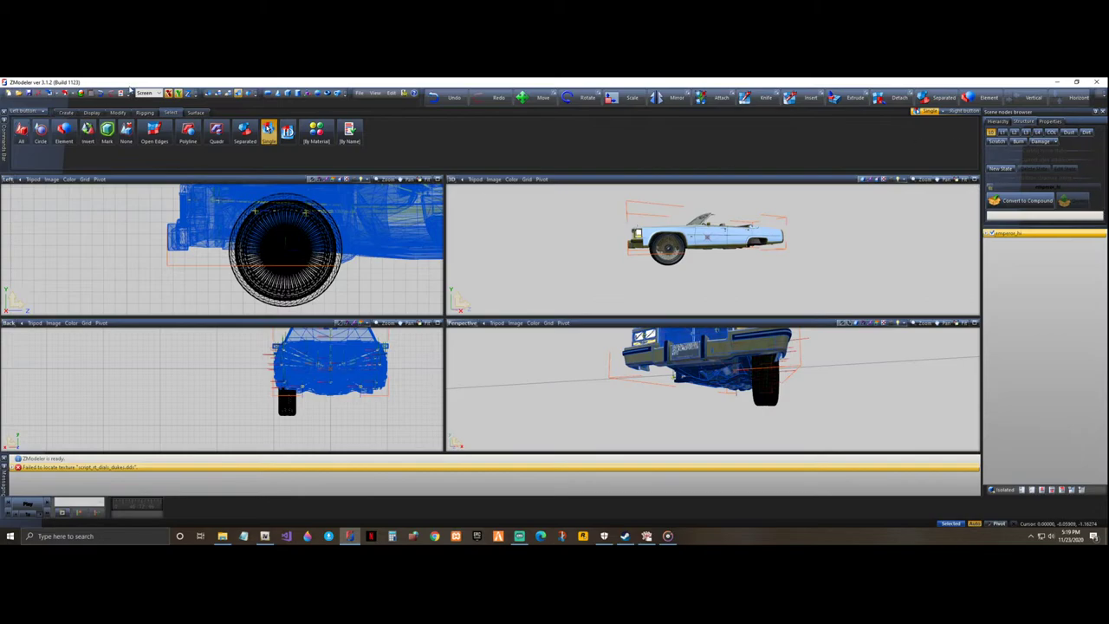
# - Set up an export of the car with emperor_hi in the UNLOCKED folder as the target file
pyautogui.click(67, 94)
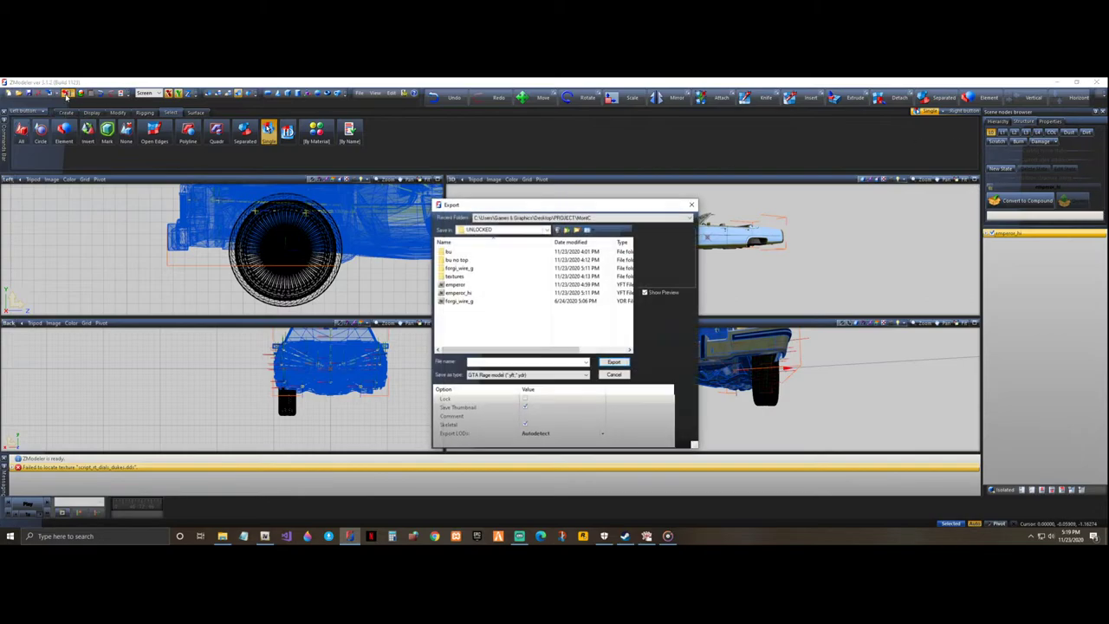
pyautogui.click(459, 292)
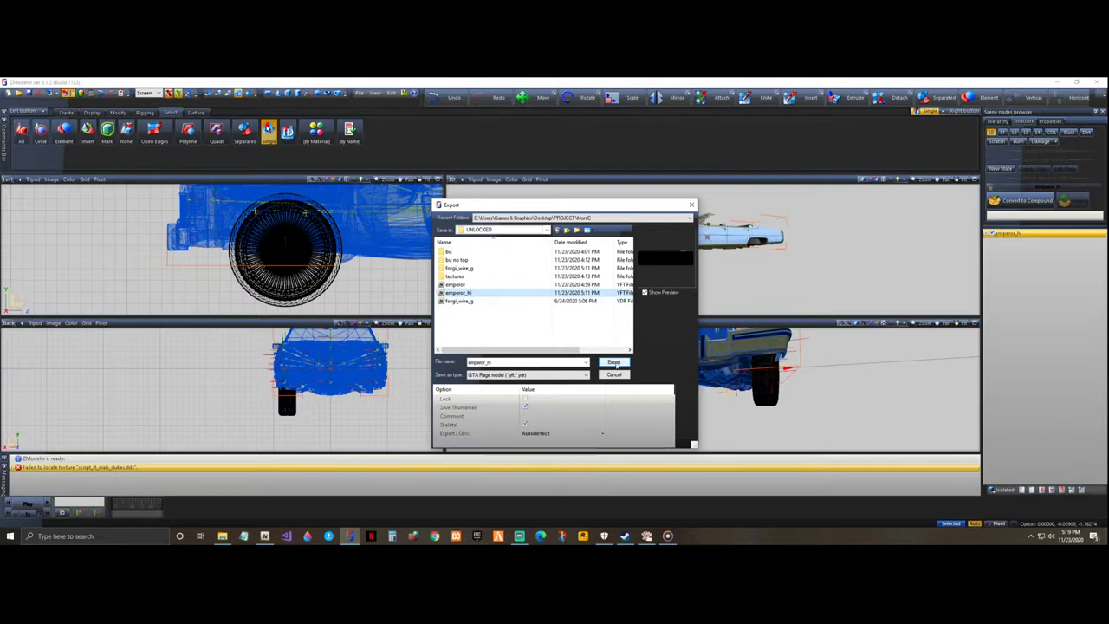
# - Switch to File Explorer and create a folder named "bu draft" in the UNLOCKED folder
pyautogui.click(221, 535)
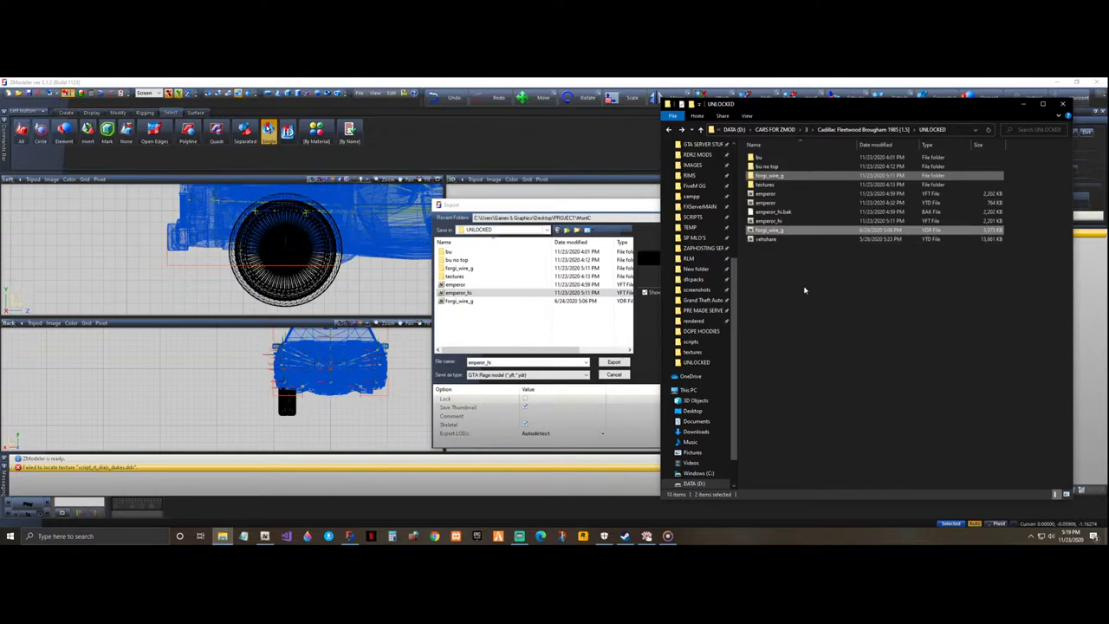
pyautogui.rightClick(804, 292)
pyautogui.moveTo(890, 392)
pyautogui.click(925, 393)
pyautogui.write('hu')
pyautogui.write(' draft')
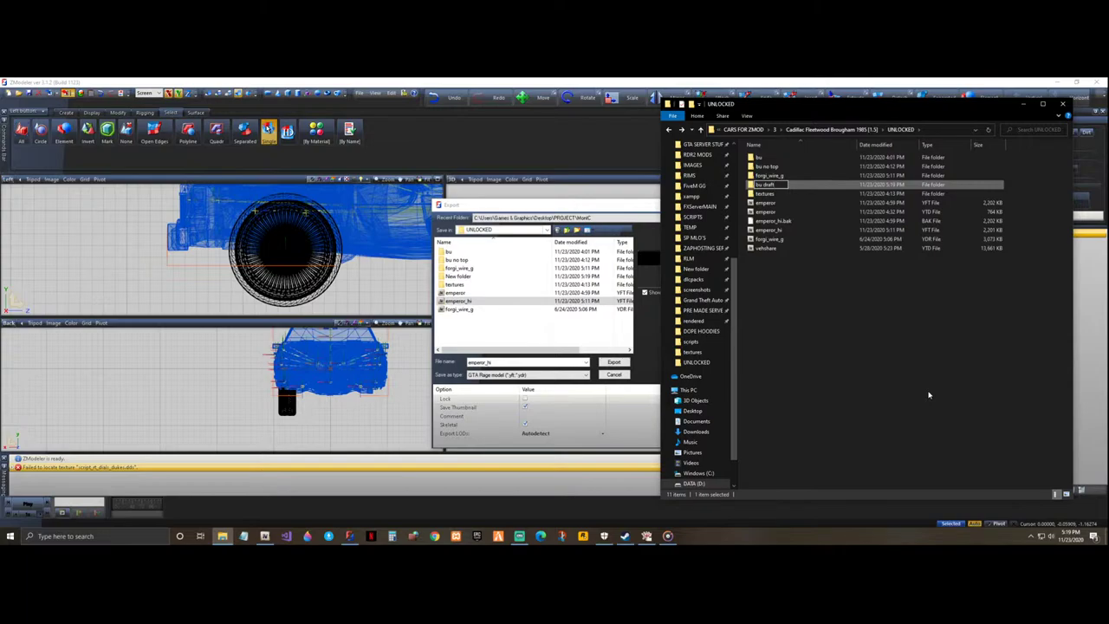
pyautogui.press('Return')
# - Copy the emperor YFT, emperor YTD and emperor_hi YFT files into the bu draft folder
pyautogui.click(767, 202)
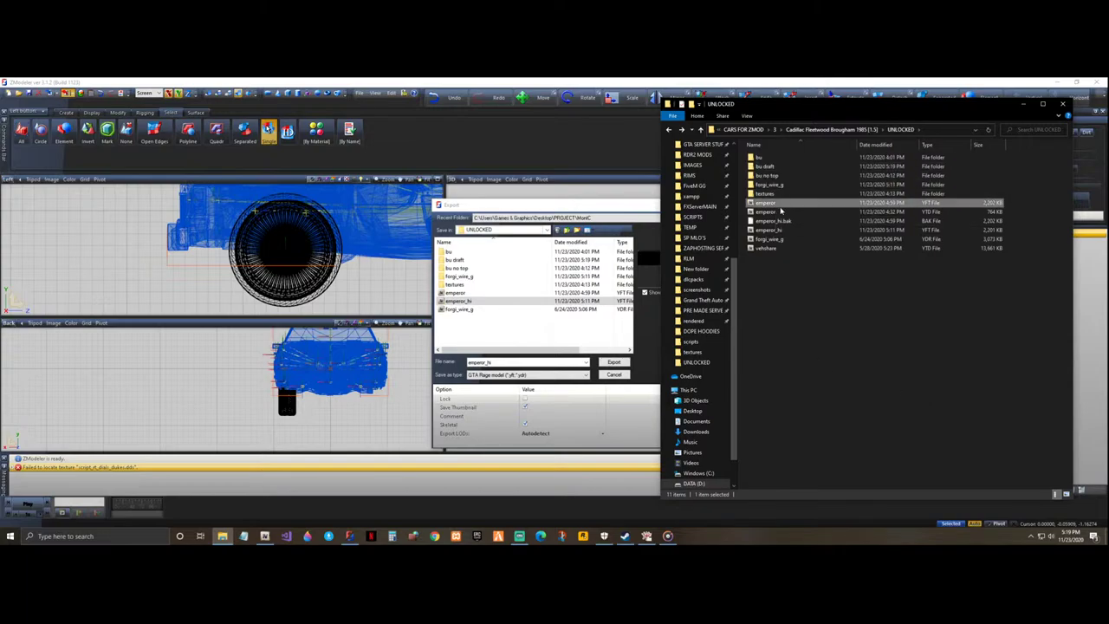
pyautogui.keyDown('ctrl'); pyautogui.click(781, 230); pyautogui.keyUp('ctrl')
pyautogui.moveTo(789, 234); pyautogui.dragTo(801, 166)
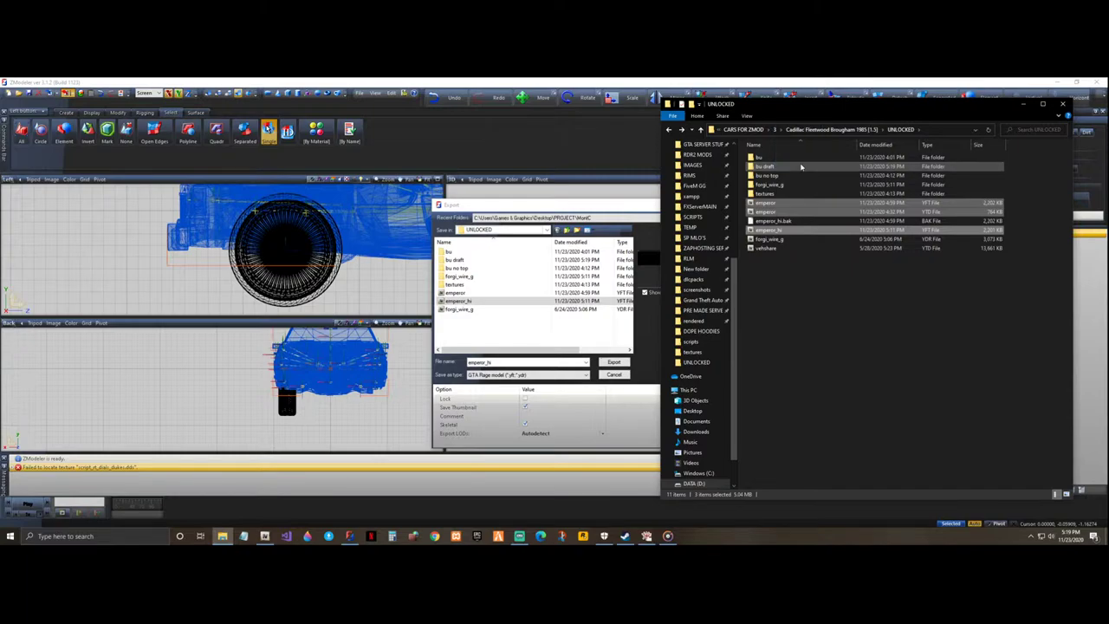
pyautogui.doubleClick(801, 166)
pyautogui.click(672, 130)
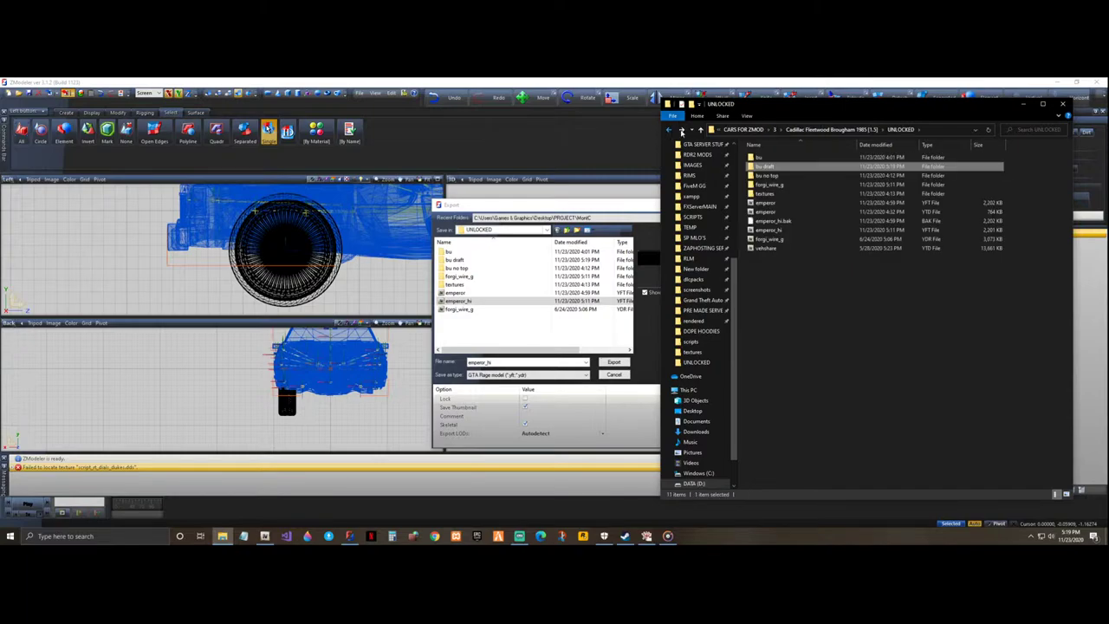
# - Return to ZModeler, export the car over the existing emperor_hi.yft and close the program
pyautogui.click(1023, 104)
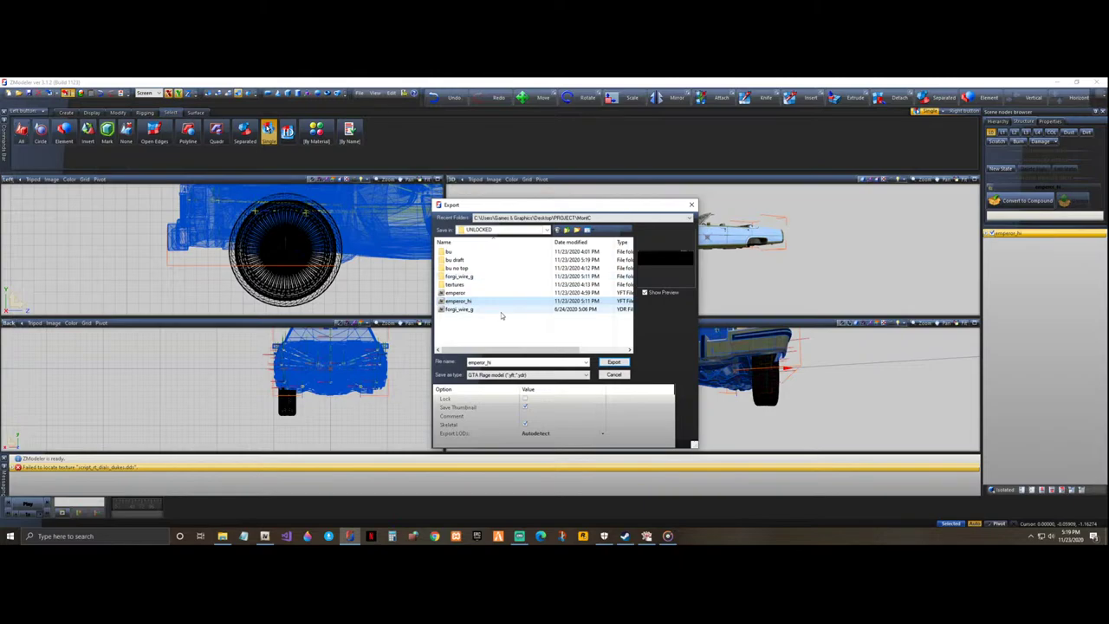
pyautogui.click(625, 364)
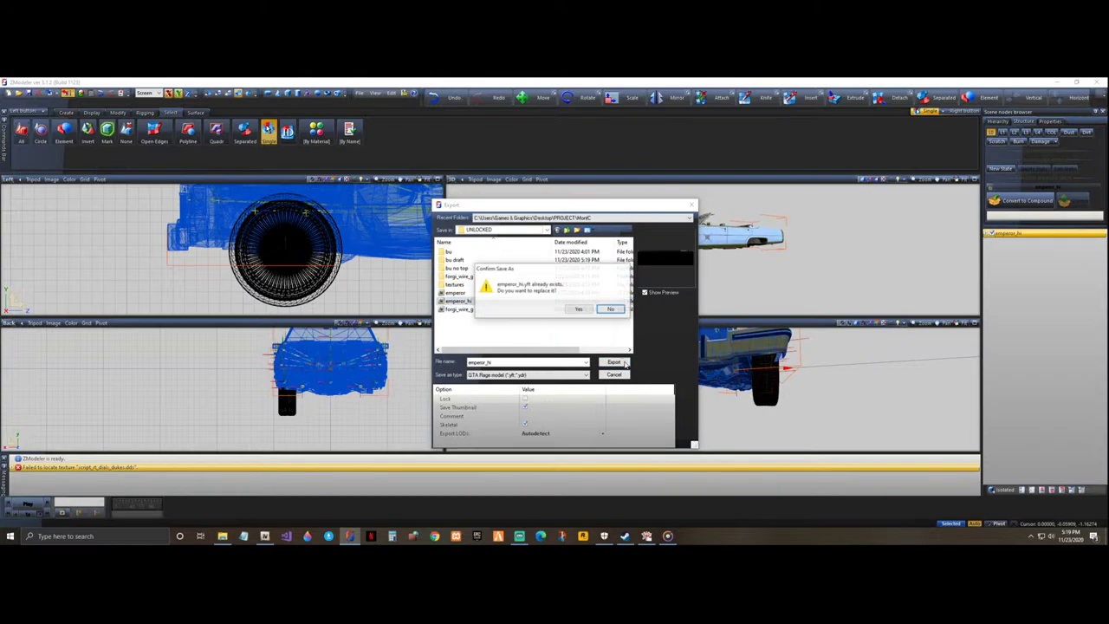
pyautogui.click(608, 312)
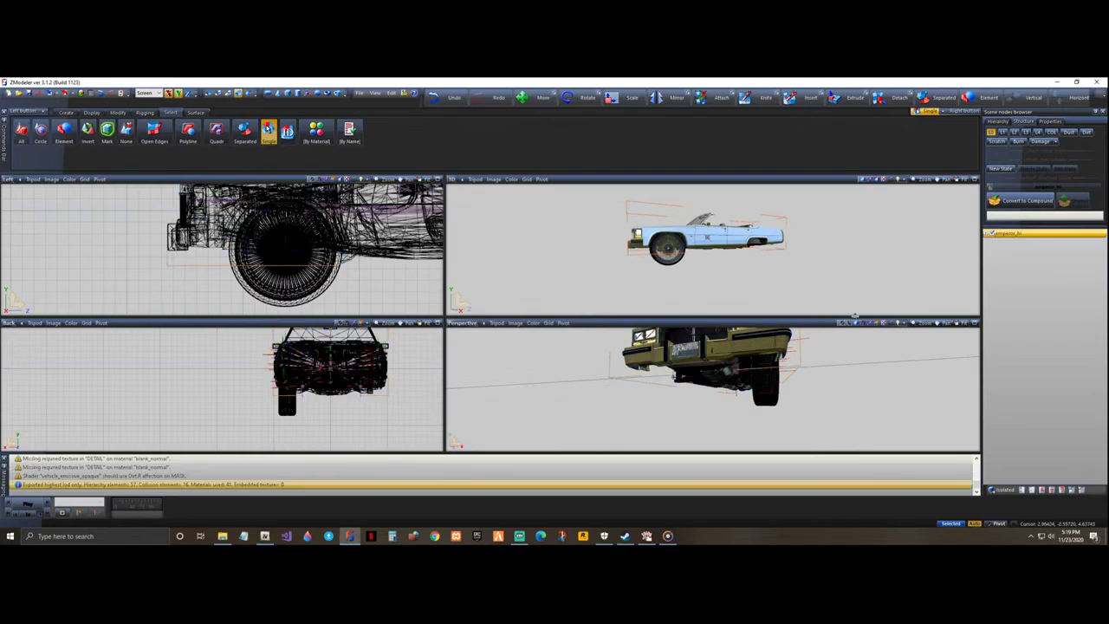
pyautogui.click(1099, 82)
pyautogui.click(567, 332)
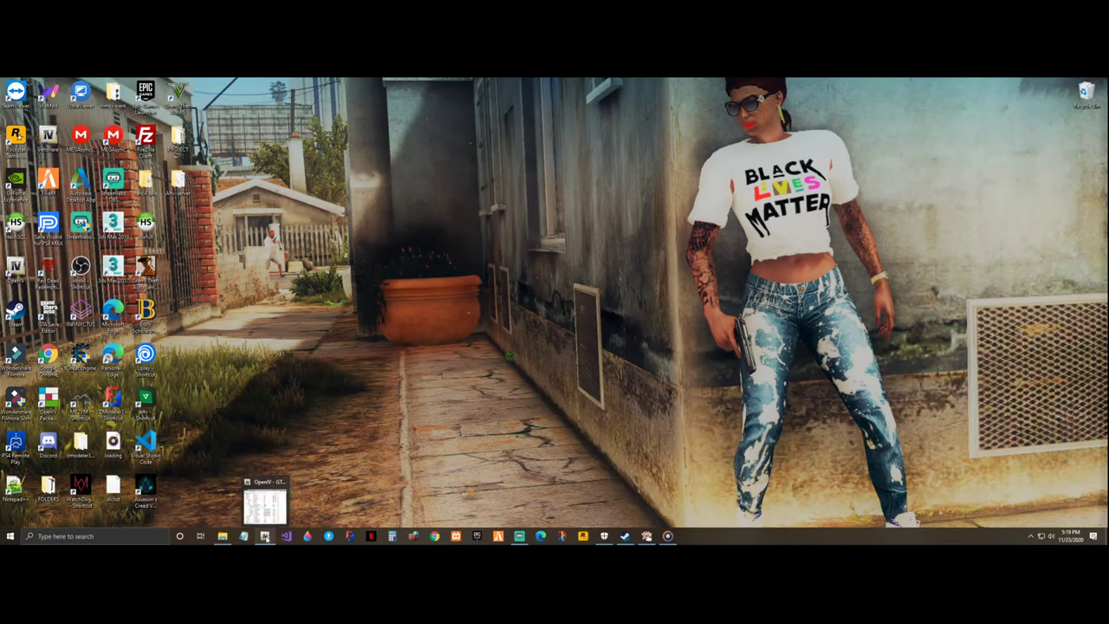
# - Switch to File Explorer and move the old emperor YFT and emperor_hi.bak files to the Recycle Bin
pyautogui.click(222, 535)
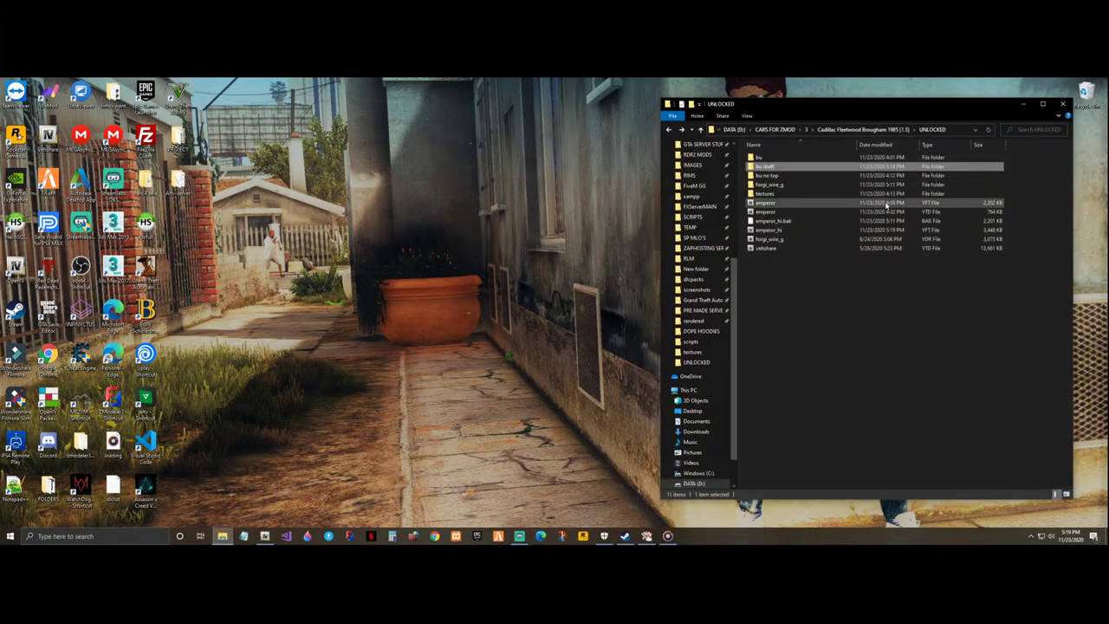
pyautogui.click(795, 203)
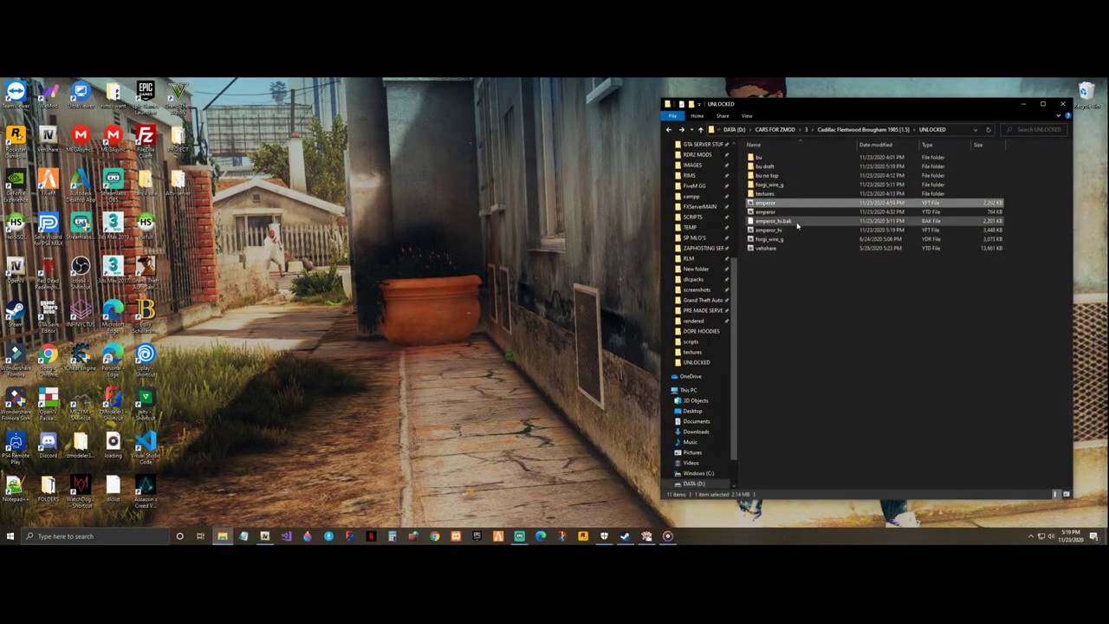
pyautogui.keyDown('ctrl'); pyautogui.click(784, 223); pyautogui.keyUp('ctrl')
pyautogui.moveTo(783, 222); pyautogui.dragTo(1084, 88)
# - Duplicate the exported emperor_hi YFT file in the UNLOCKED folder and rename the copy as emperor
pyautogui.click(779, 213)
pyautogui.hotkey('ctrl', 'c')
pyautogui.hotkey('ctrl', 'v')
pyautogui.press('F2')
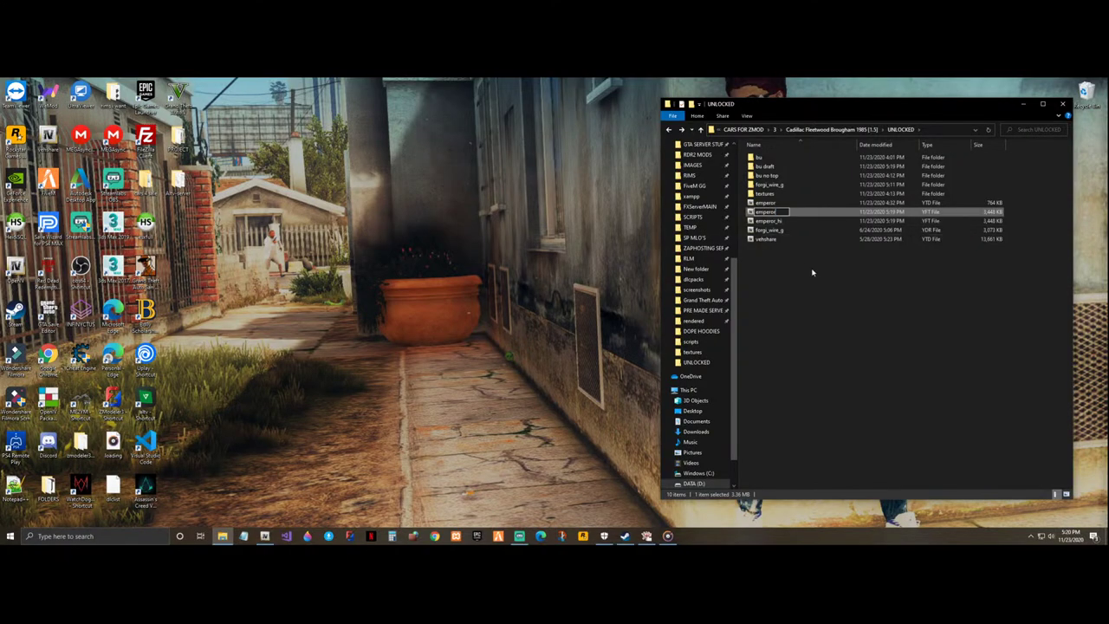
pyautogui.click(779, 272)
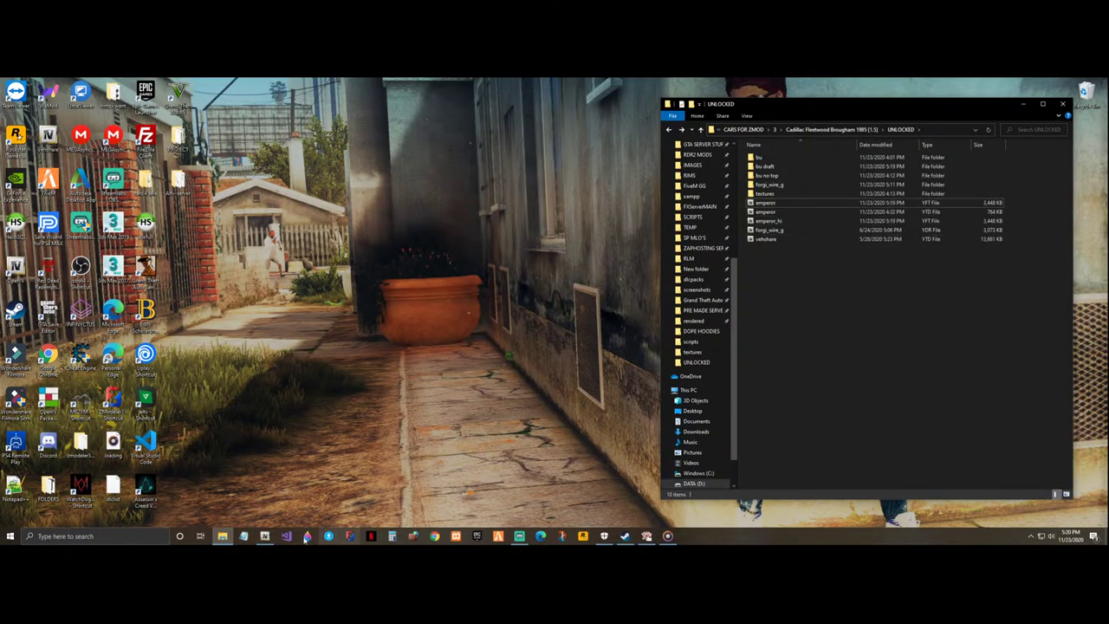
# - Switch to OpenIV and open emperor.ytd from the vehicle archive inside the replace dlcpack's dlc.rpf
pyautogui.click(264, 535)
pyautogui.click(221, 373)
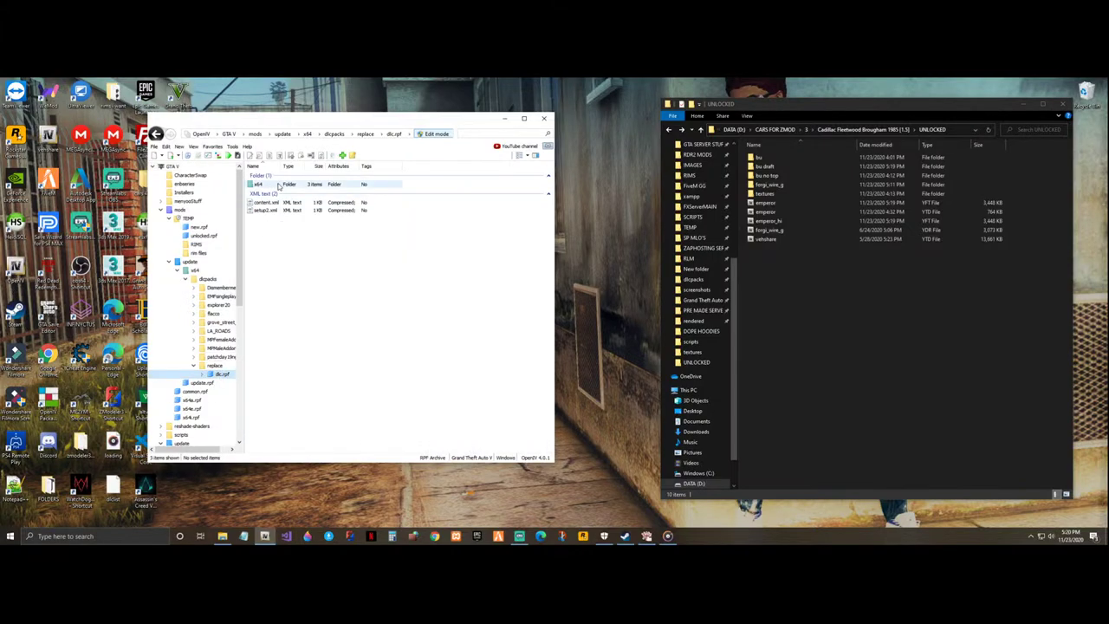
pyautogui.doubleClick(279, 186)
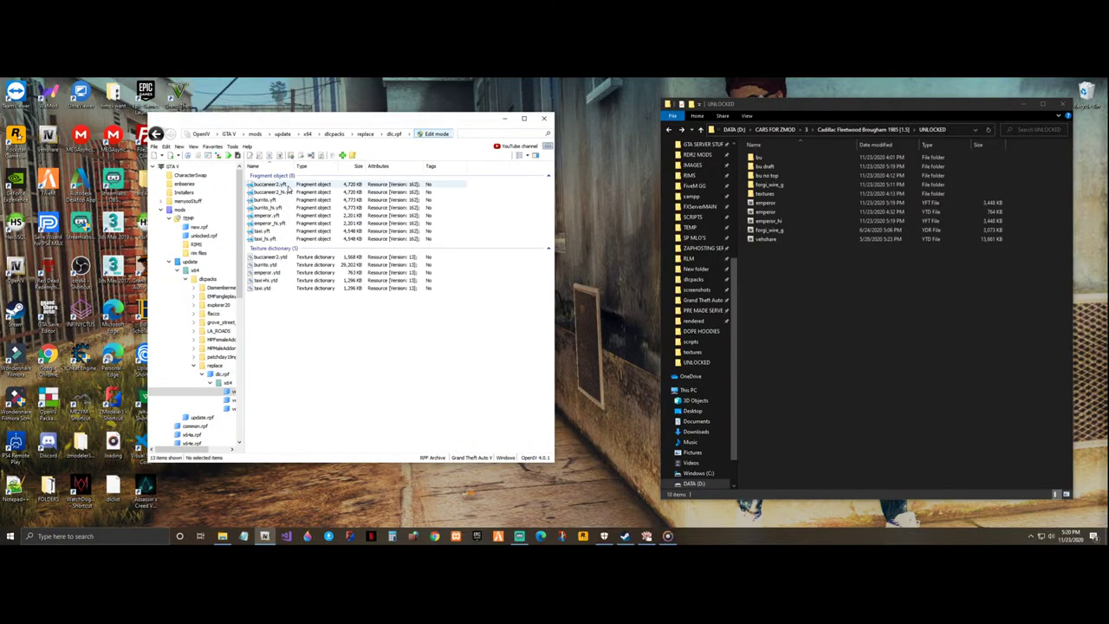
pyautogui.click(283, 273)
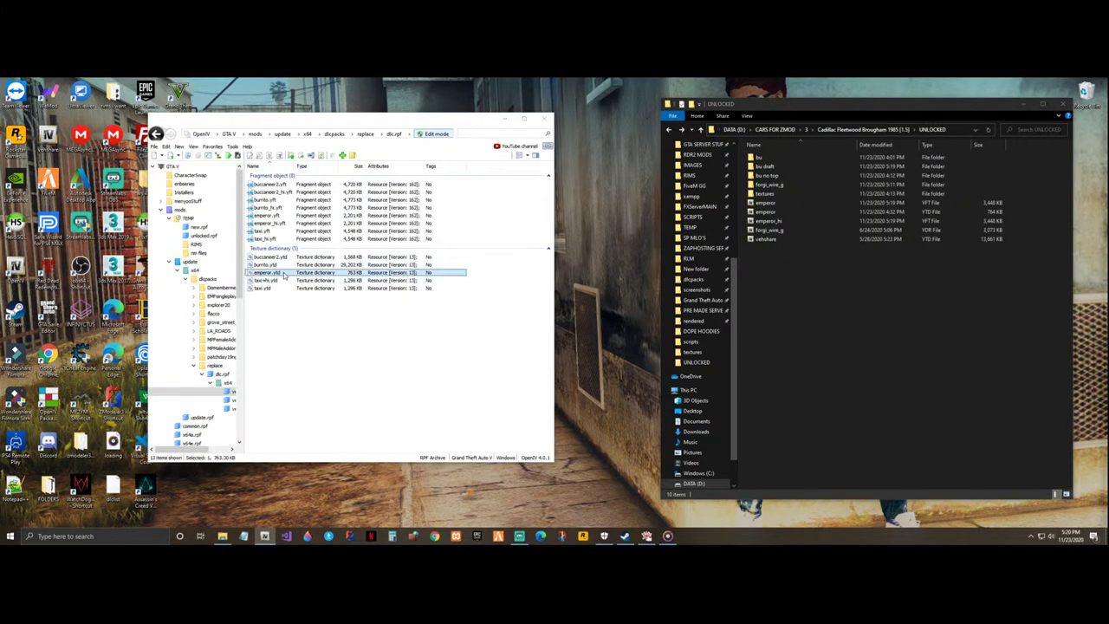
pyautogui.doubleClick(283, 273)
# - Start a texture import for emperor.ytd and point it to the forgi_wire_g folder using the path copied from File Explorer
pyautogui.click(89, 148)
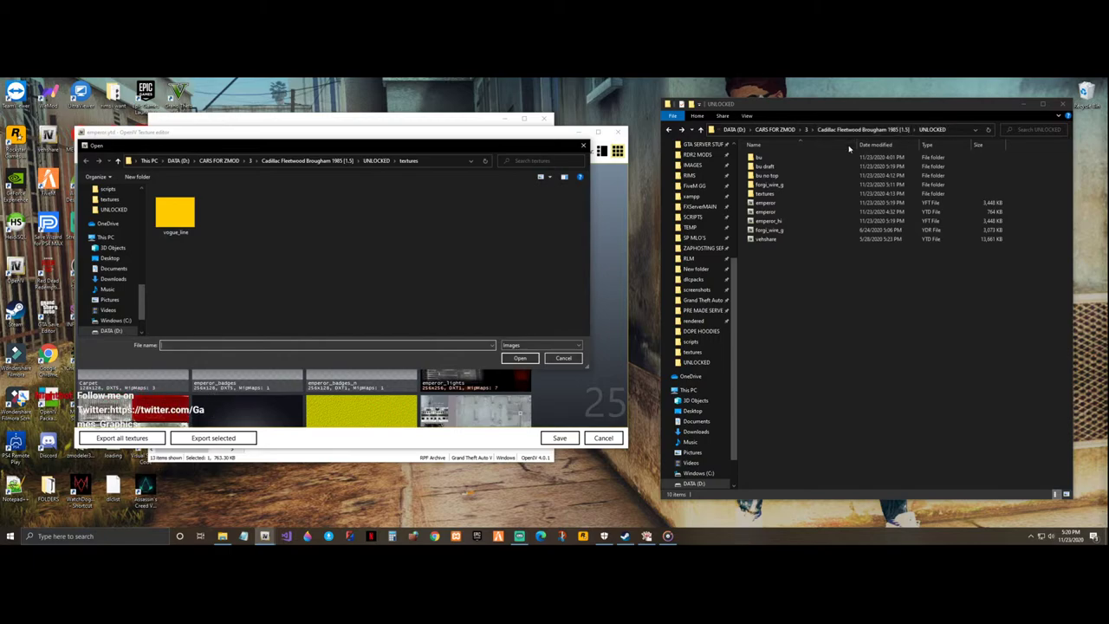
pyautogui.doubleClick(785, 185)
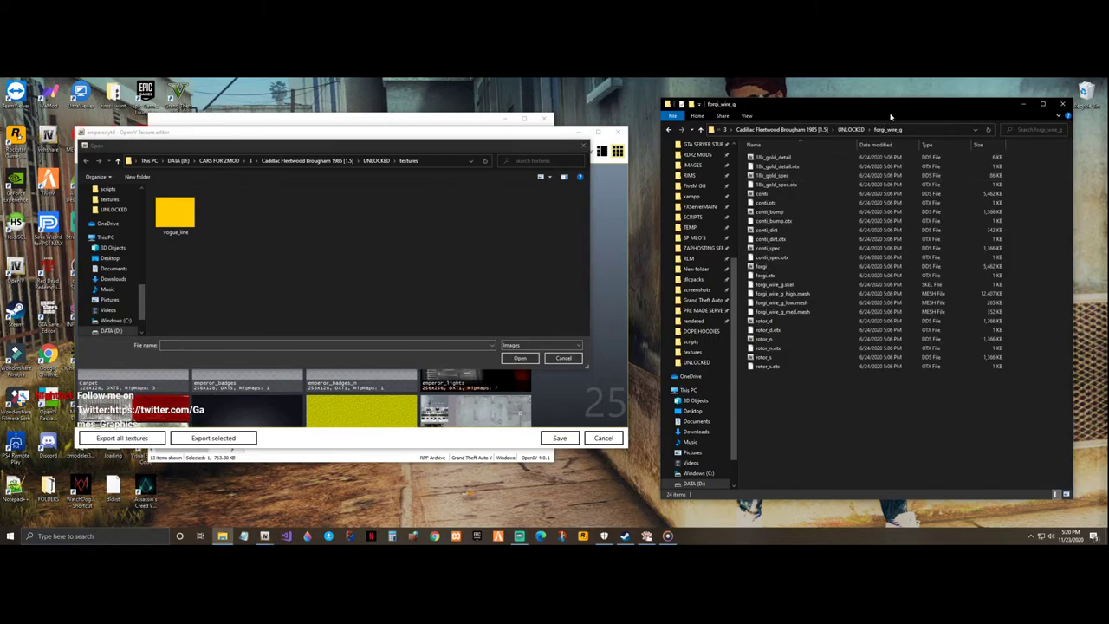
pyautogui.click(930, 131)
pyautogui.rightClick(930, 131)
pyautogui.click(944, 155)
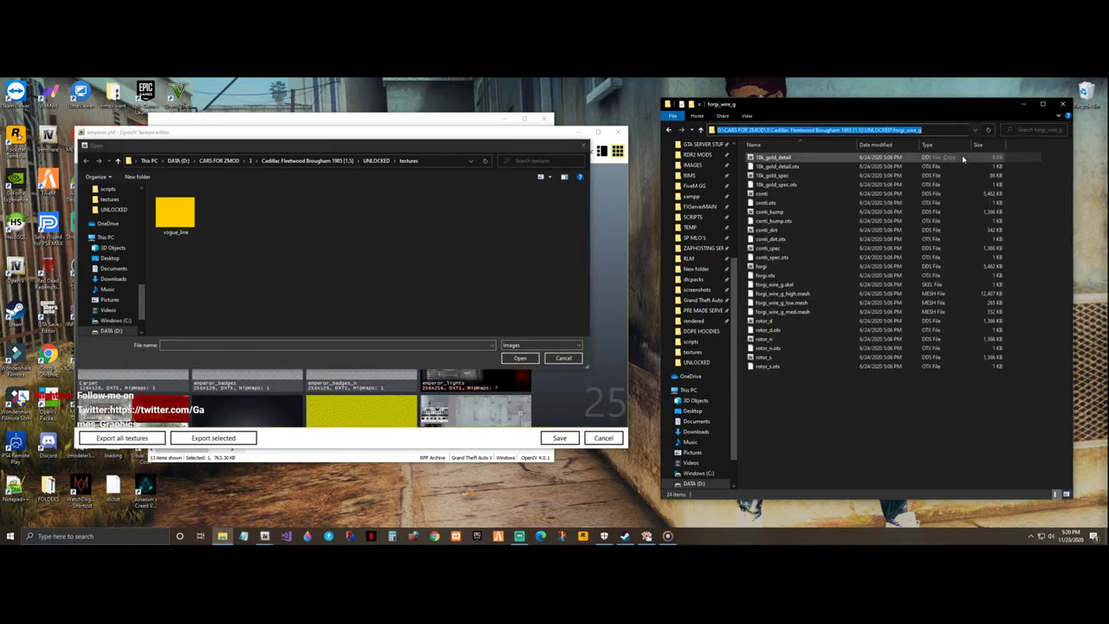
pyautogui.click(432, 162)
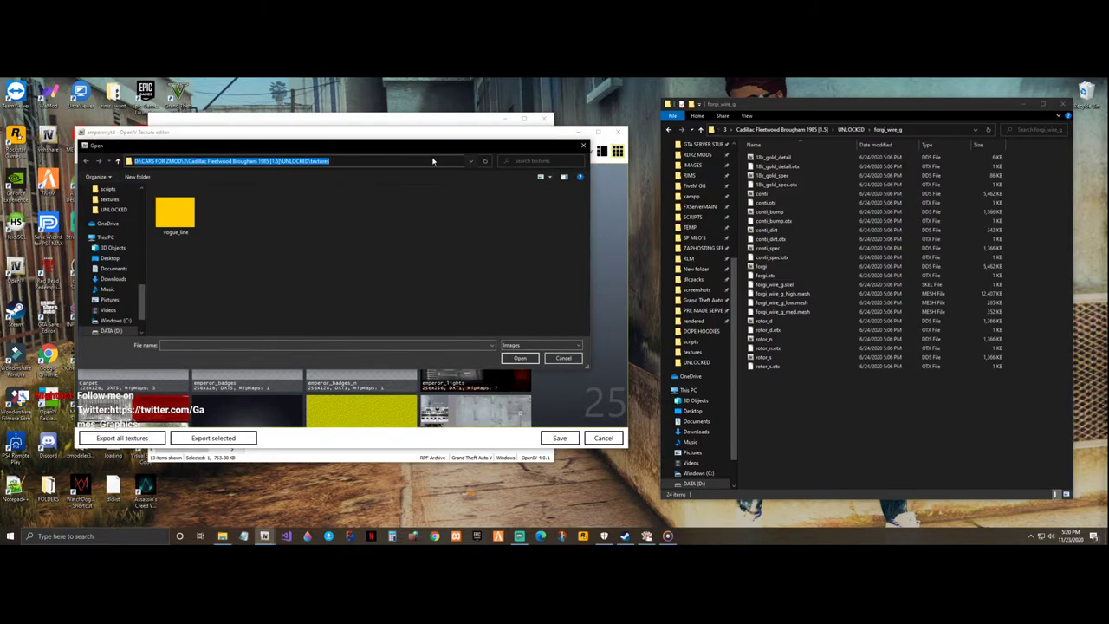
pyautogui.rightClick(432, 161)
pyautogui.click(473, 198)
pyautogui.click(485, 163)
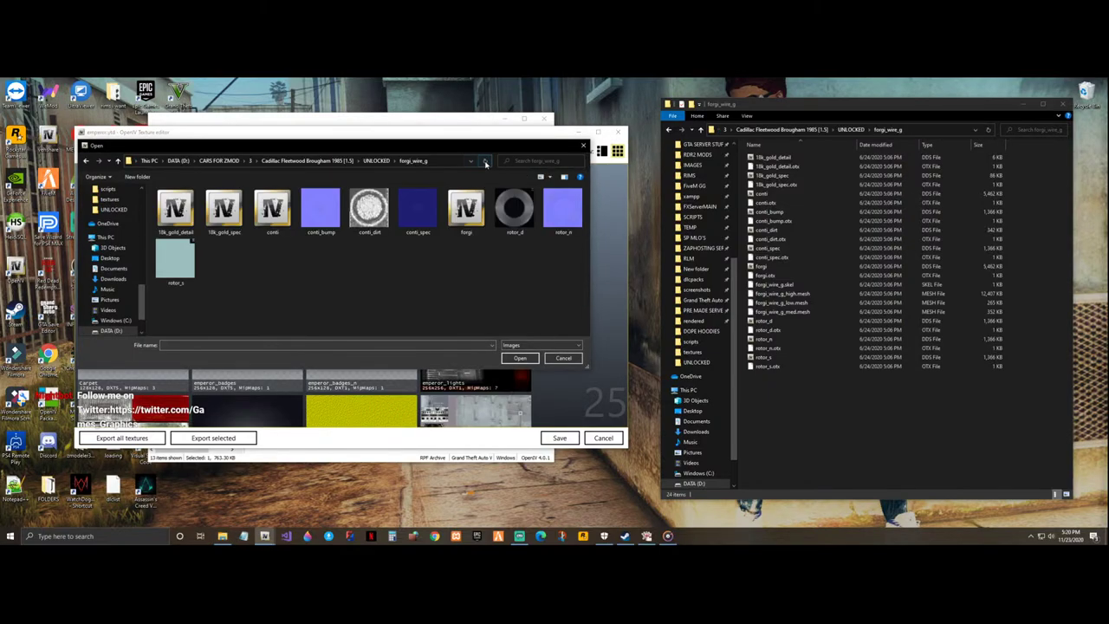
# - Import all the image files from forgi_wire_g into emperor.ytd and dismiss the import report
pyautogui.moveTo(162, 313); pyautogui.dragTo(559, 187)
pyautogui.click(524, 358)
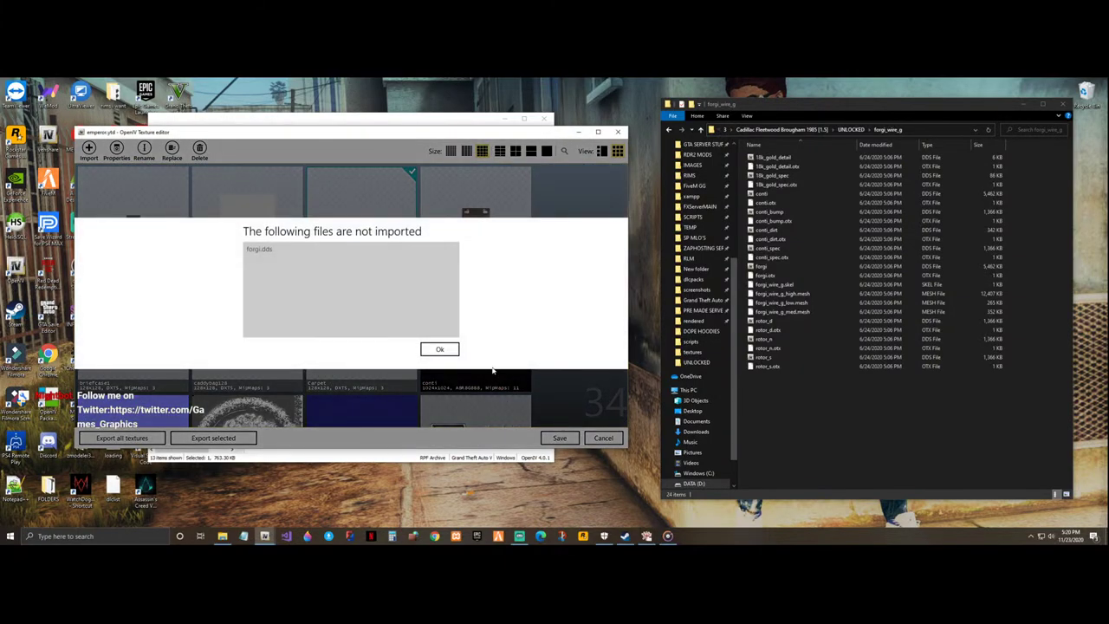
pyautogui.click(439, 349)
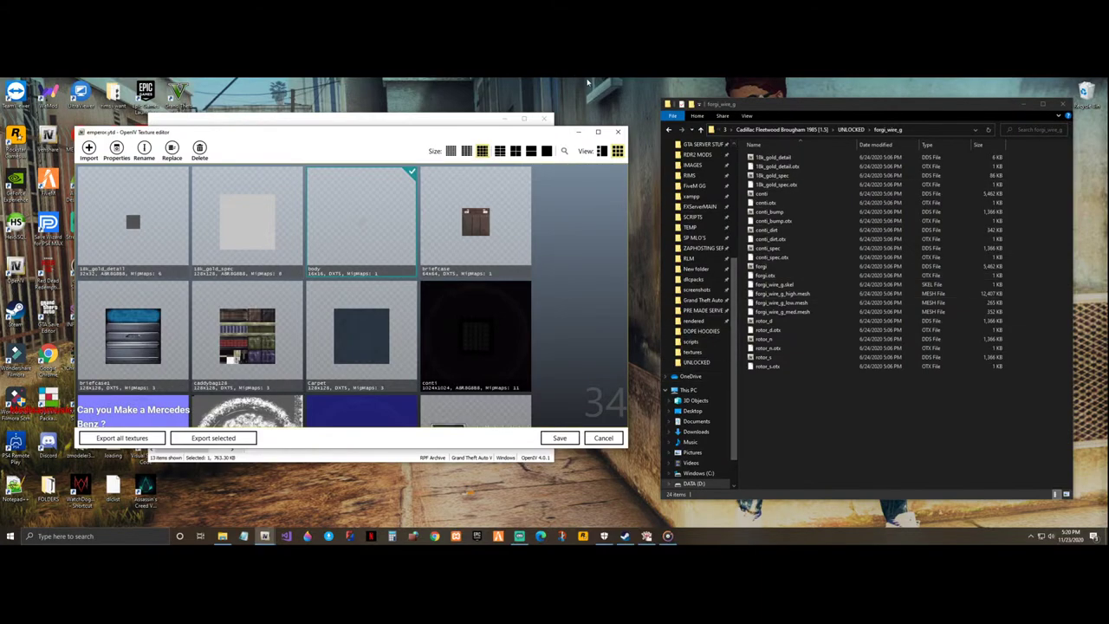
# - Copy the forgi PNG from READY > FORGI TEC32 (P) > forgi_tec32_p into the forgi_wire_g folder and close the source window
pyautogui.doubleClick(112, 97)
pyautogui.doubleClick(112, 92)
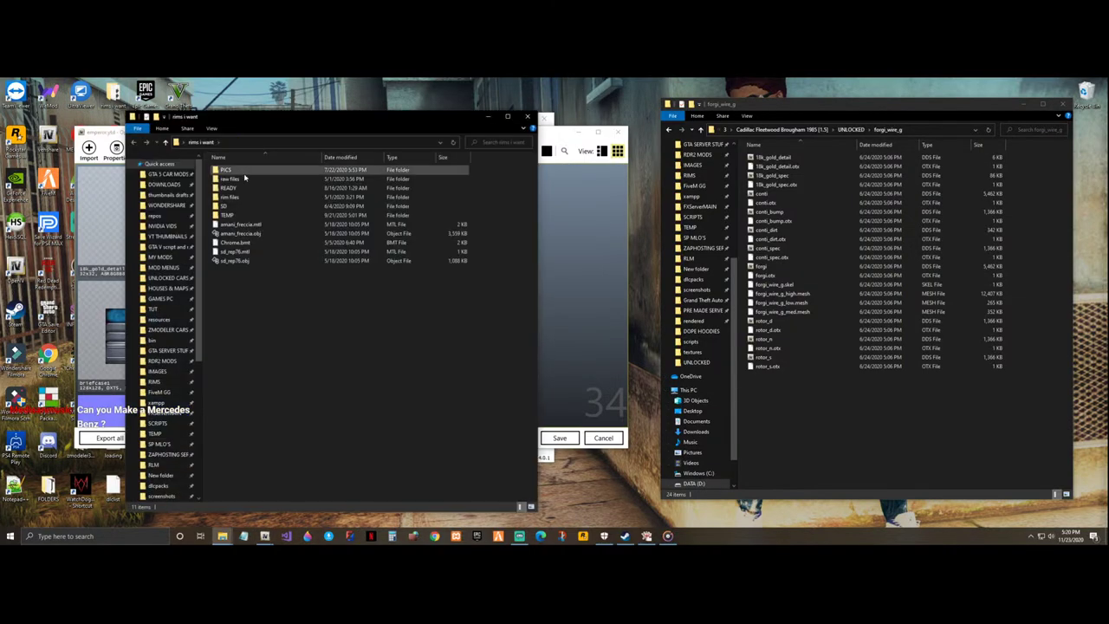
pyautogui.doubleClick(245, 193)
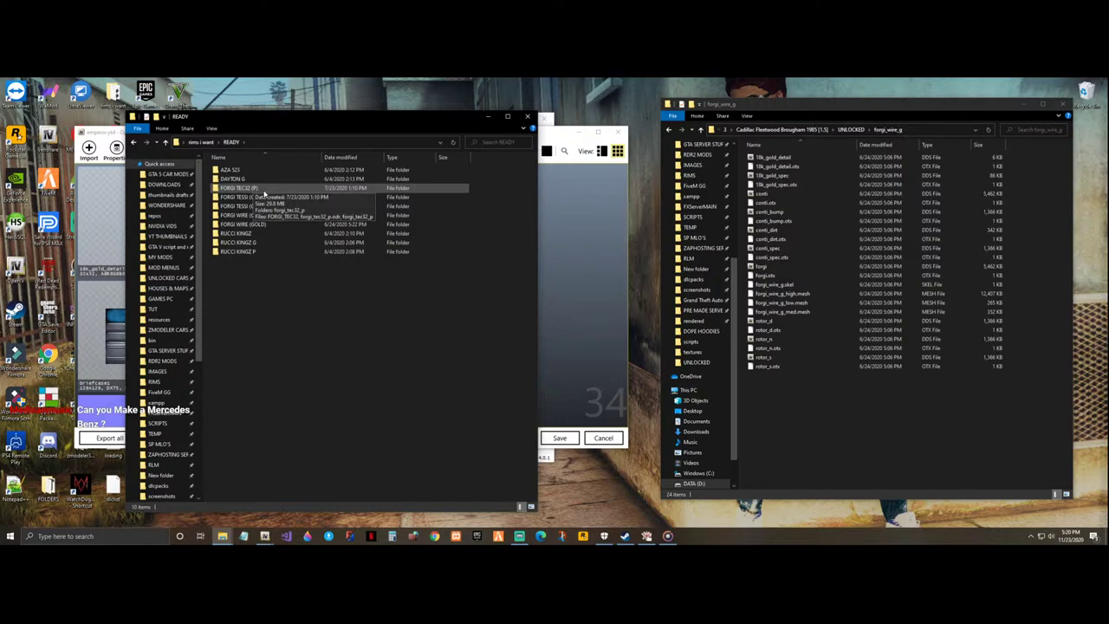
pyautogui.doubleClick(265, 194)
pyautogui.doubleClick(260, 172)
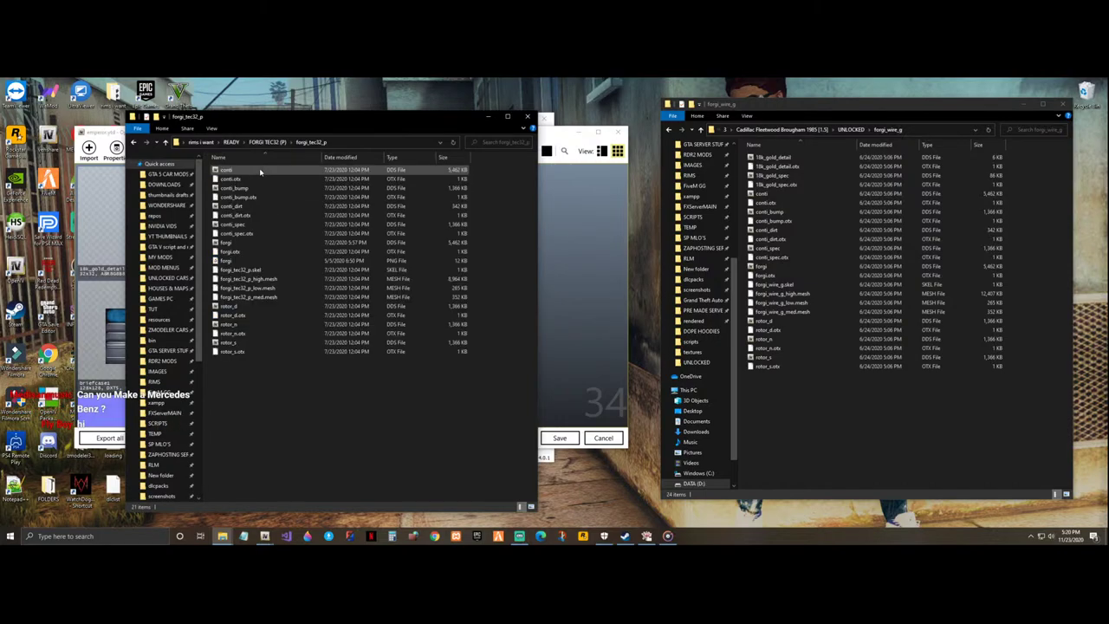
pyautogui.moveTo(247, 261); pyautogui.dragTo(910, 465)
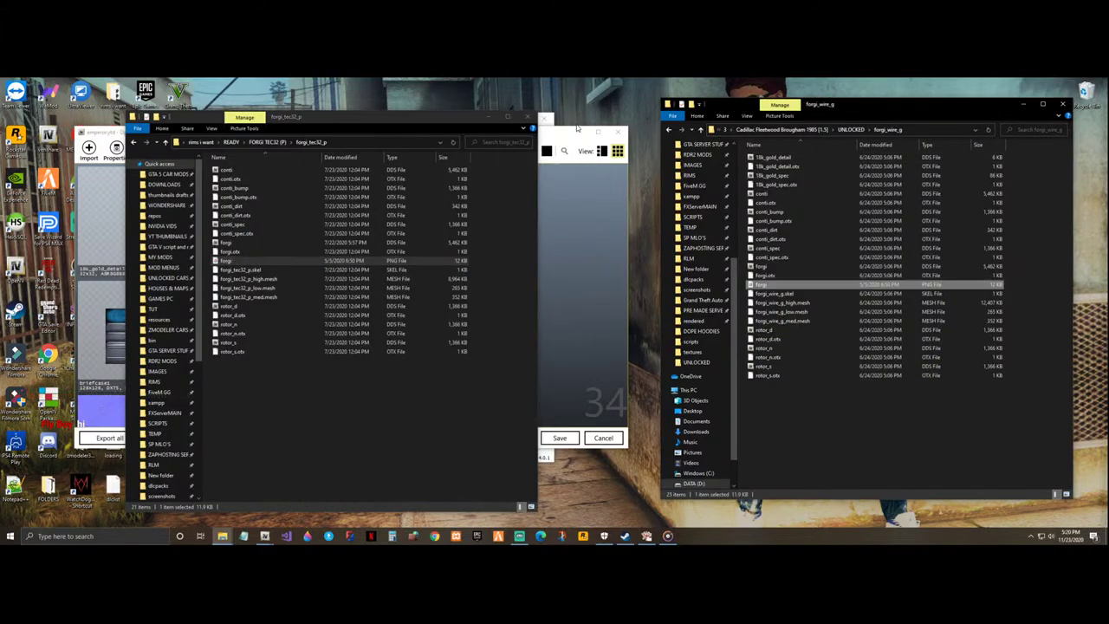
pyautogui.click(525, 116)
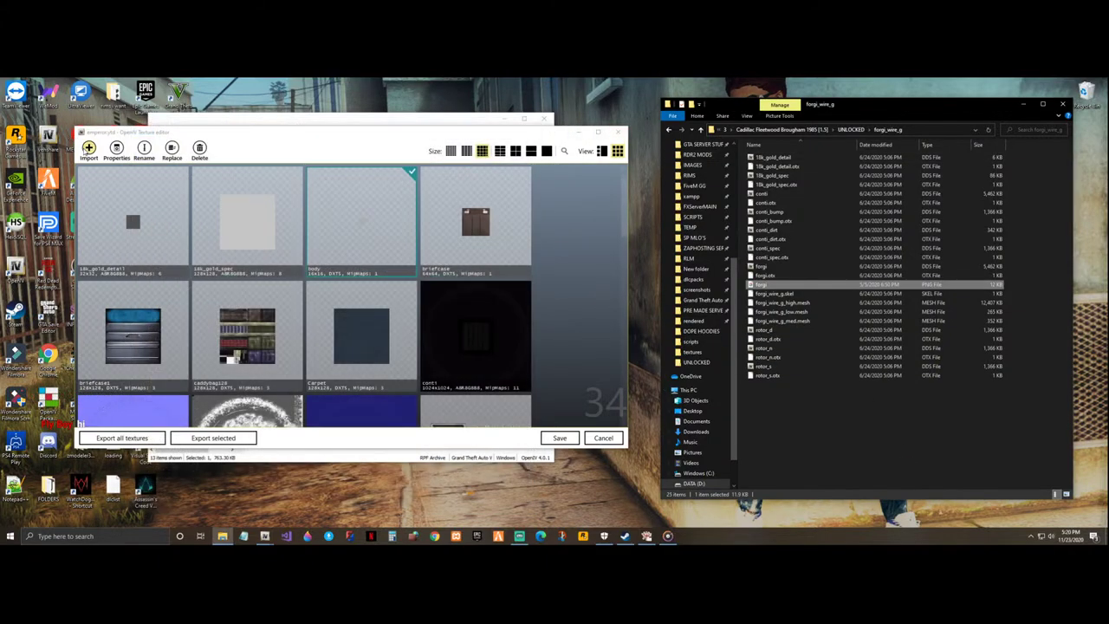
# - Import the forgi PNG into emperor.ytd with automatic MipMap levels and automatic texture format, and save the texture dictionary
pyautogui.click(88, 149)
pyautogui.doubleClick(531, 223)
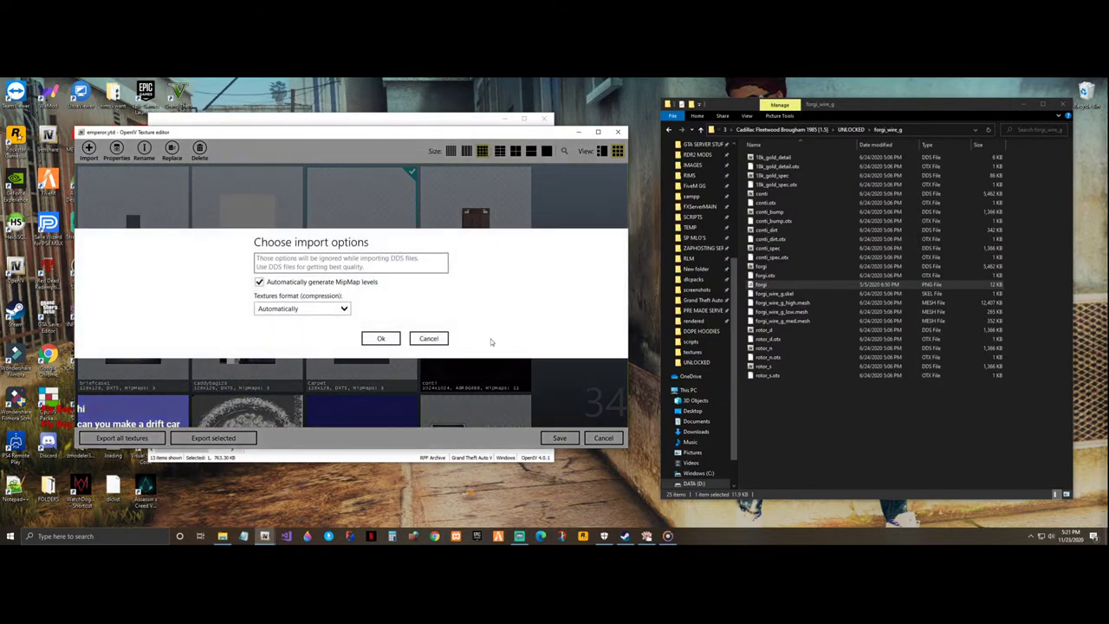
pyautogui.click(380, 338)
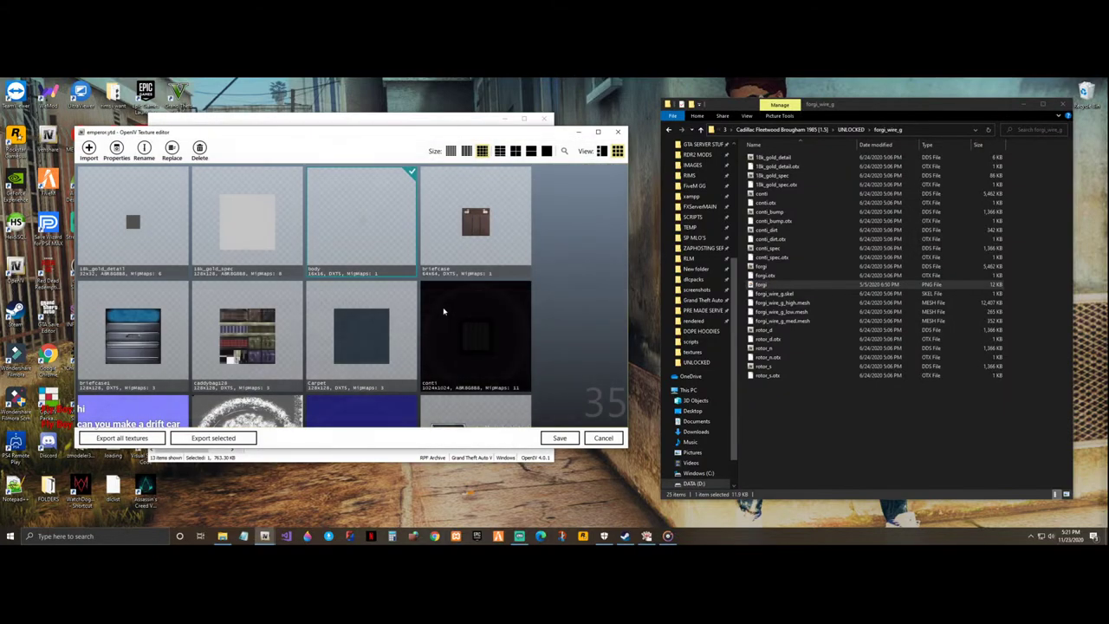
pyautogui.click(559, 437)
# - Preview the emperor_hi.yft currently in the archive in the model viewer and close it
pyautogui.click(276, 223)
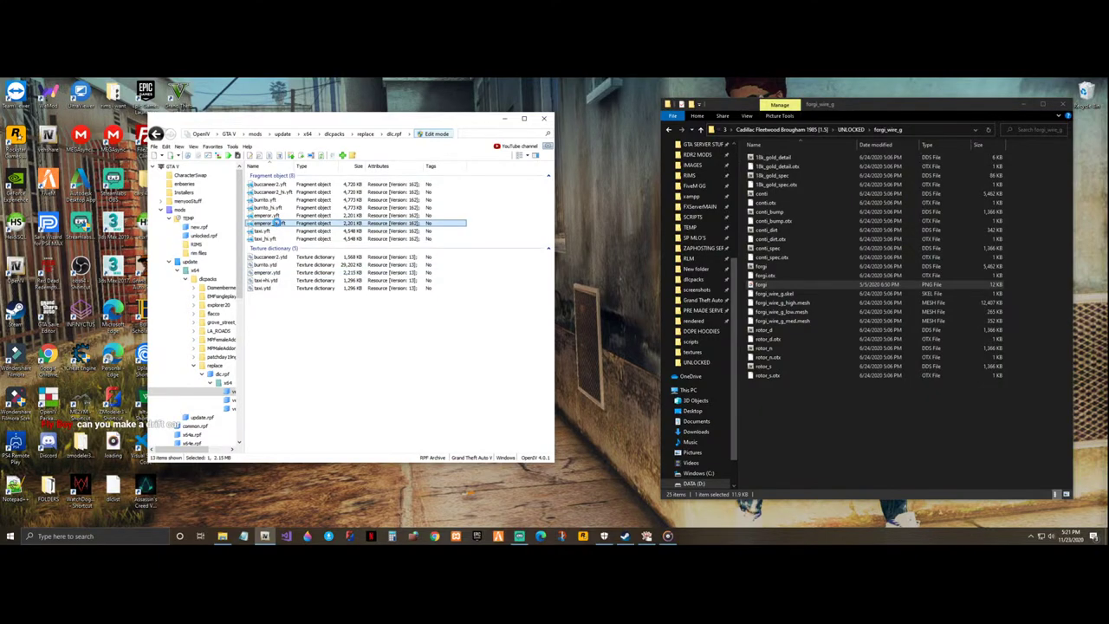
pyautogui.doubleClick(277, 223)
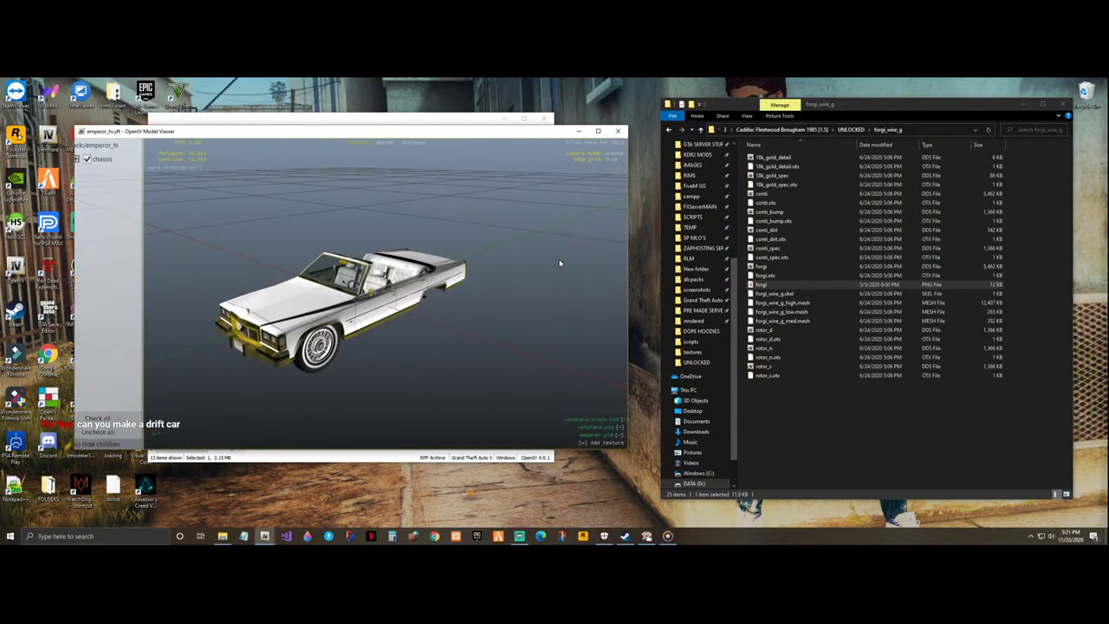
pyautogui.click(618, 132)
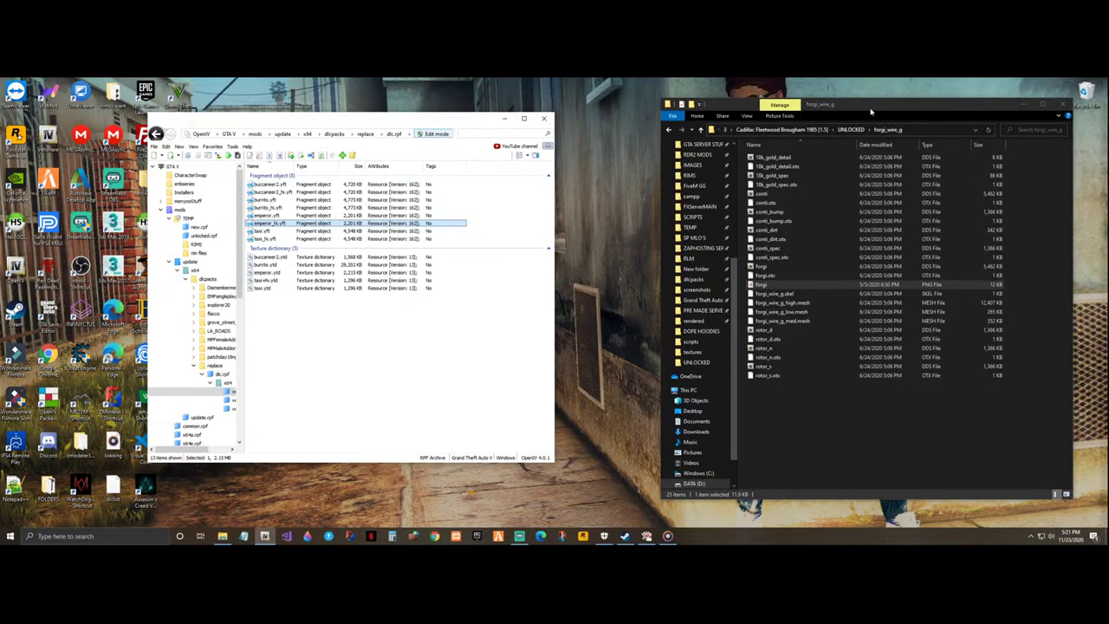
# - Replace emperor.yft and emperor_hi.yft in the archive with the exported YFT files from the UNLOCKED folder
pyautogui.click(667, 130)
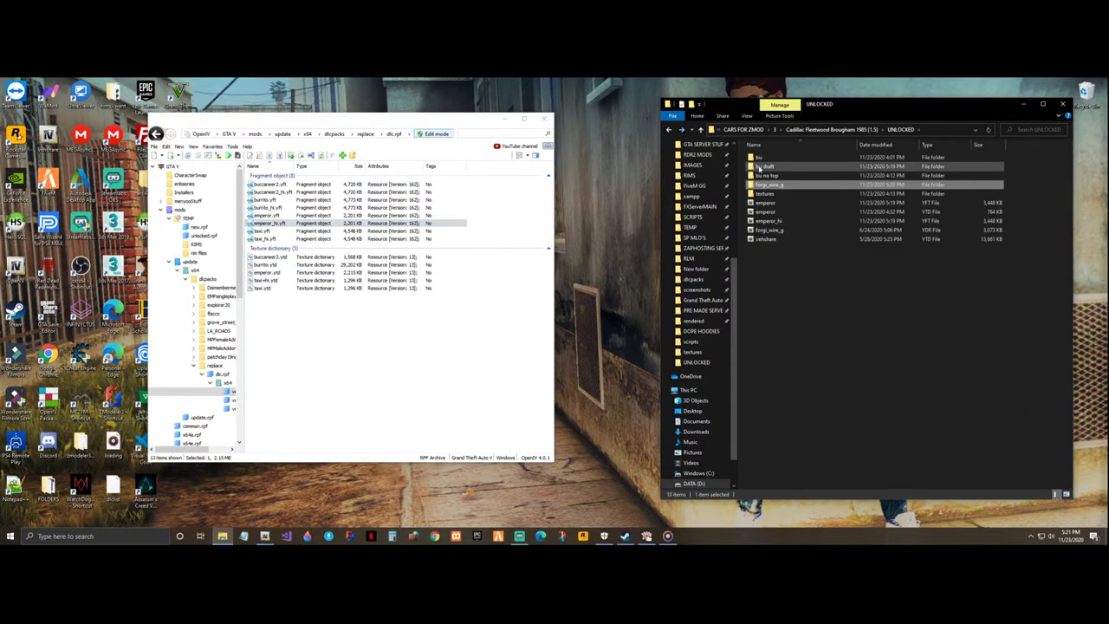
pyautogui.keyDown('ctrl'); pyautogui.click(767, 221); pyautogui.keyUp('ctrl')
pyautogui.moveTo(767, 221); pyautogui.dragTo(433, 369)
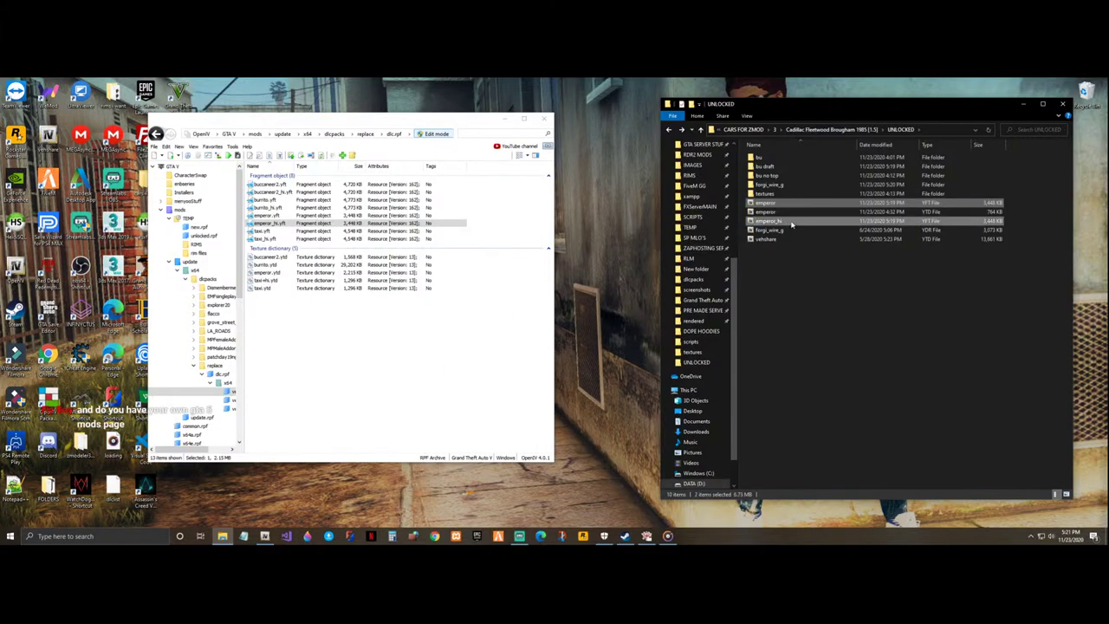
pyautogui.click(416, 223)
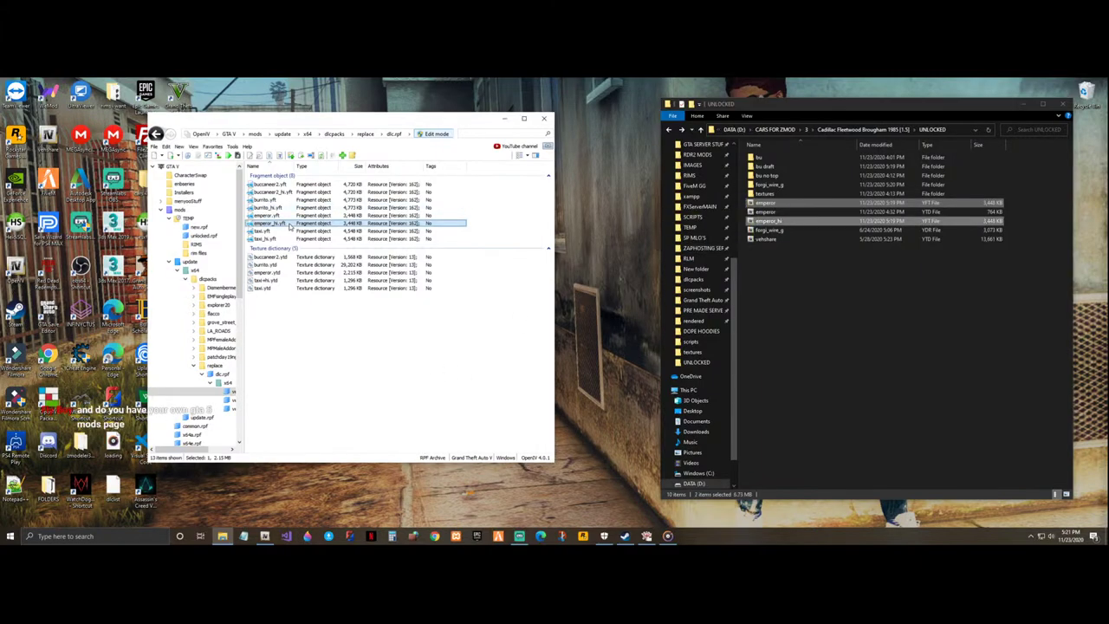
# - Examine the car body and front wheel of the replaced emperor_hi.yft in the model viewer, then close it
pyautogui.doubleClick(288, 223)
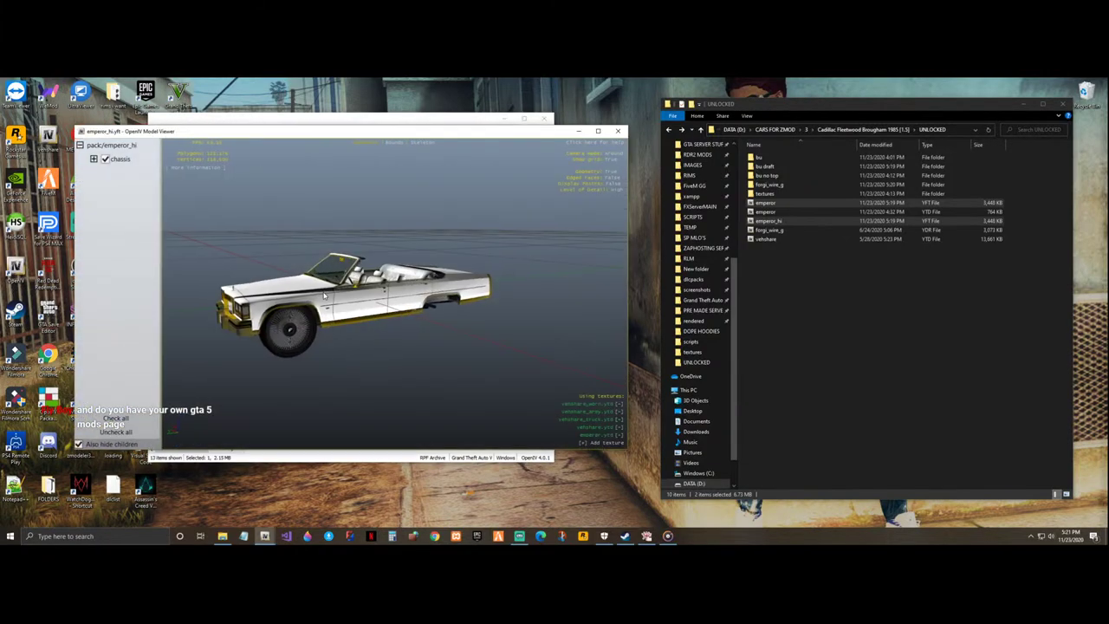
pyautogui.scroll(5, 259, 338)
pyautogui.scroll(-4, 264, 336)
pyautogui.moveTo(264, 336); pyautogui.dragTo(333, 293)
pyautogui.scroll(2, 325, 317)
pyautogui.scroll(-1, 325, 317)
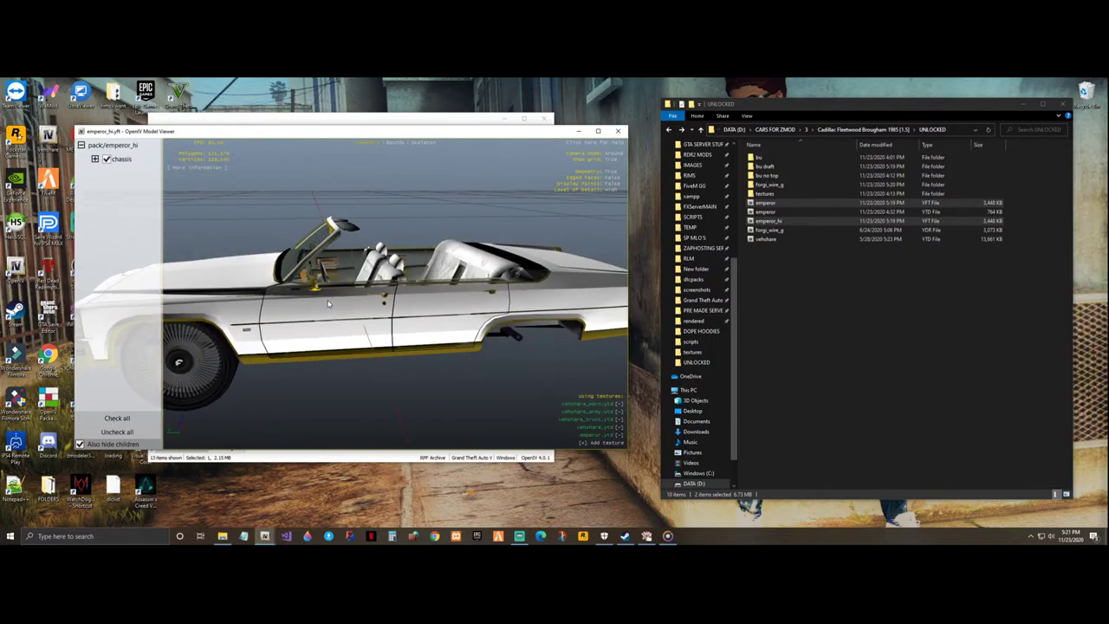
pyautogui.click(618, 131)
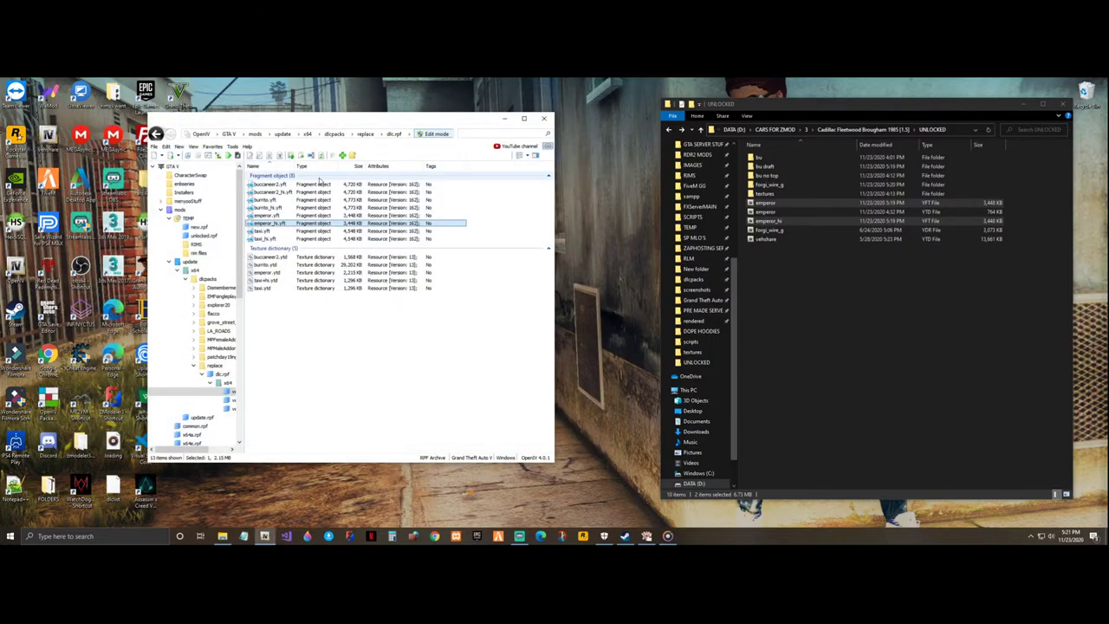
# - Close all archives in OpenIV, launch Grand Theft Auto V from Steam and minimize File Explorer
pyautogui.click(153, 146)
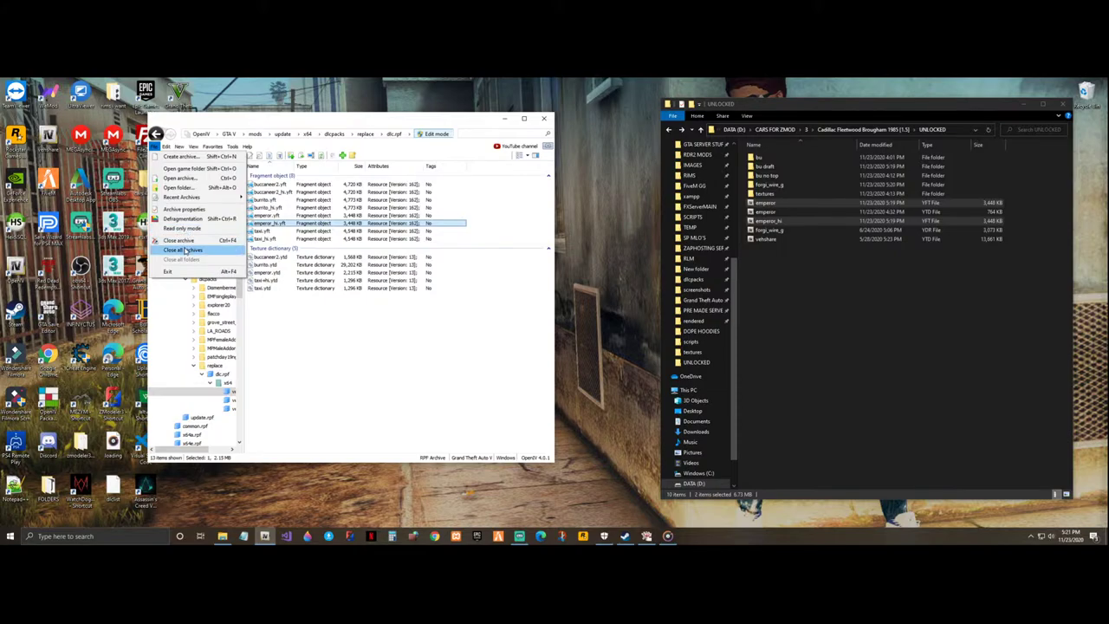
pyautogui.click(189, 250)
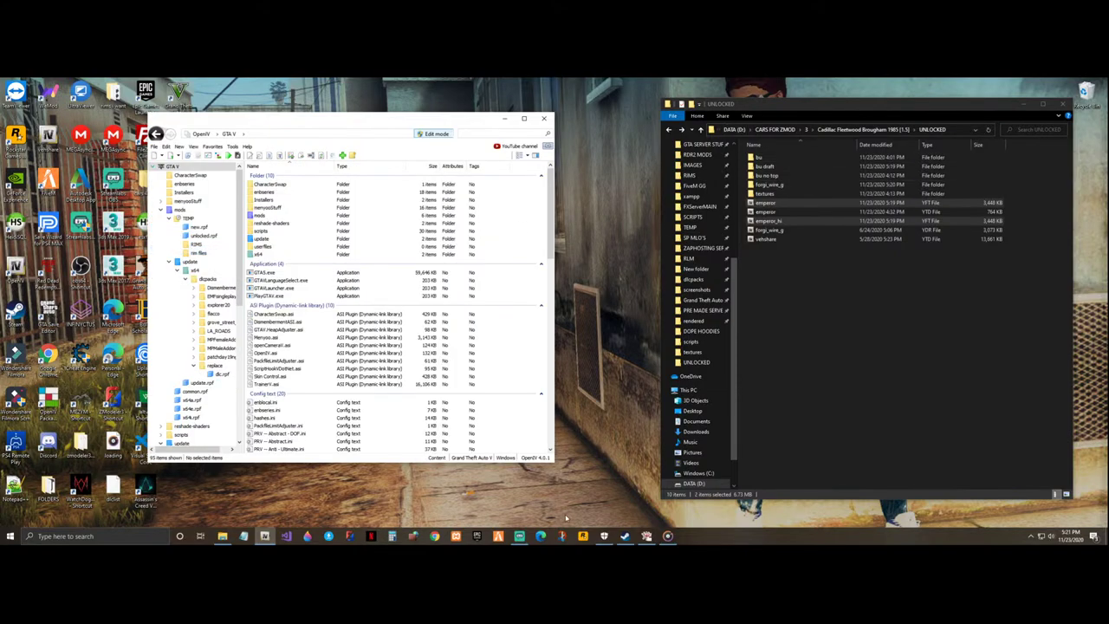
pyautogui.click(624, 536)
pyautogui.click(247, 246)
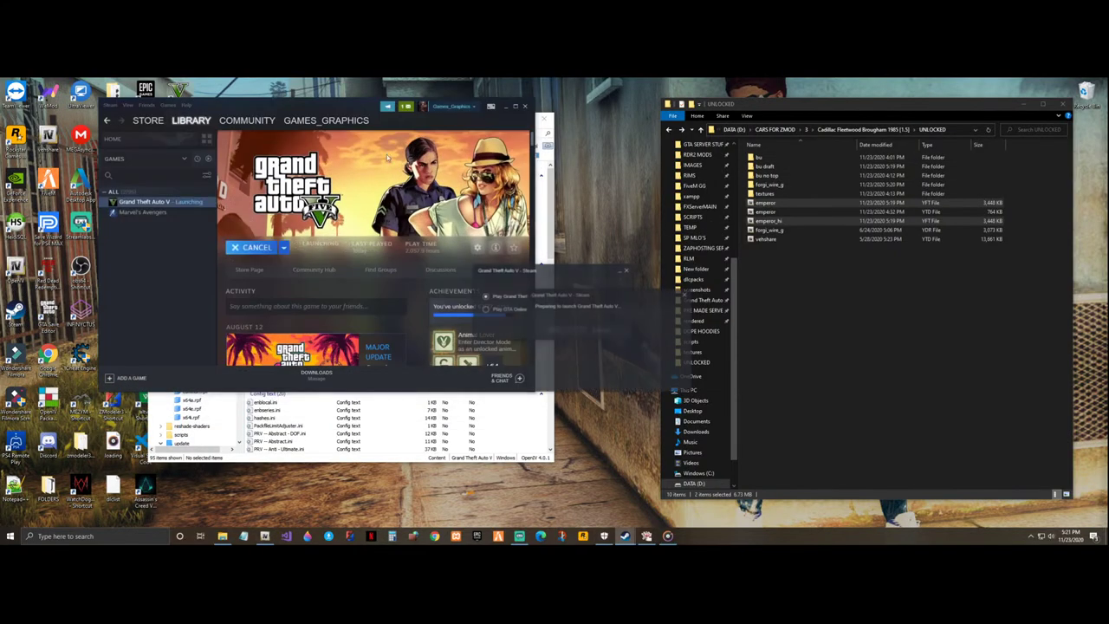
pyautogui.click(567, 332)
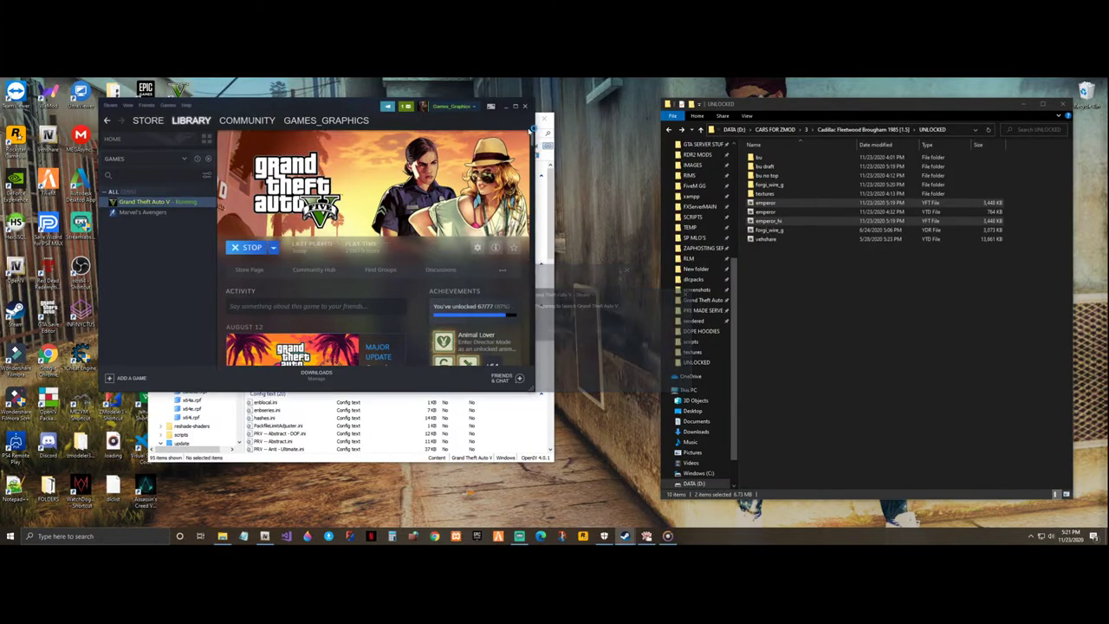
pyautogui.click(1023, 104)
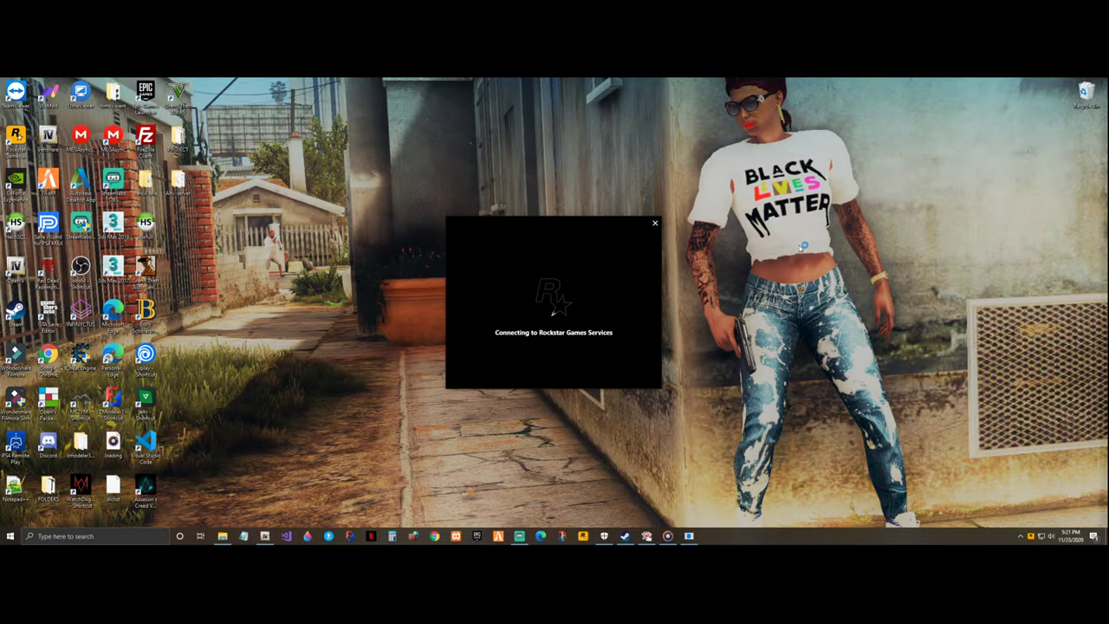
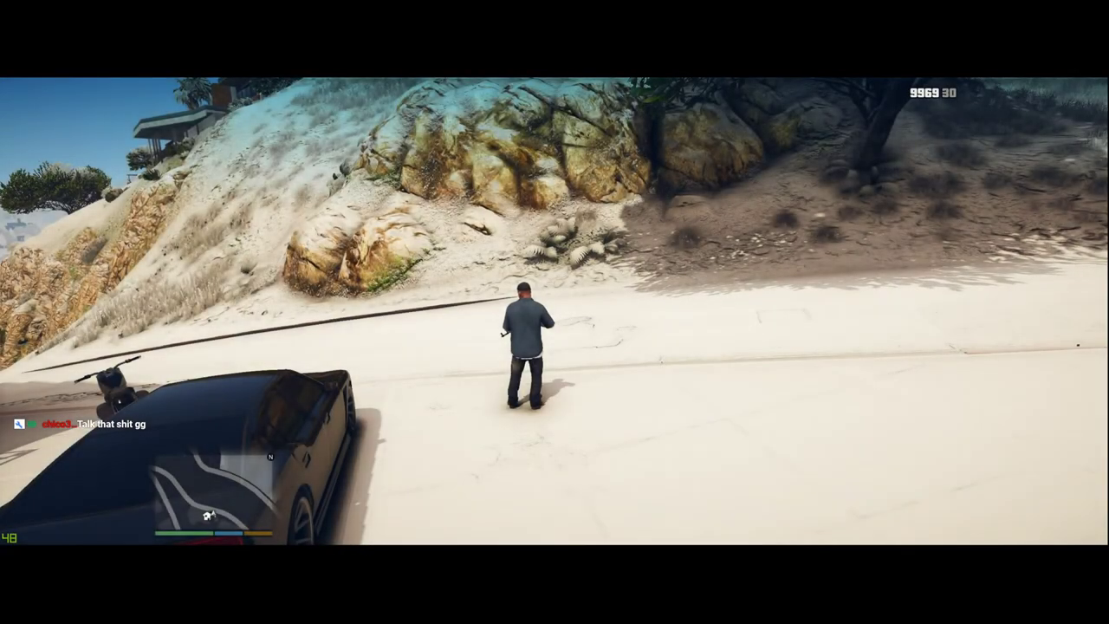
# - Set a map waypoint at Los Santos International Airport and teleport the character to it
pyautogui.press('Escape')
pyautogui.press('Return')
pyautogui.press('Down')
pyautogui.press('Down')
pyautogui.press('Down')
pyautogui.press('Down')
pyautogui.press('Down')
pyautogui.press('Down')
pyautogui.press('Down')
pyautogui.press('Down')
pyautogui.press('Down')
pyautogui.press('Down')
pyautogui.press('Down')
pyautogui.press('Down')
pyautogui.press('Down')
pyautogui.press('Down')
pyautogui.press('Down')
pyautogui.press('Down')
pyautogui.press('Down')
pyautogui.press('Right')
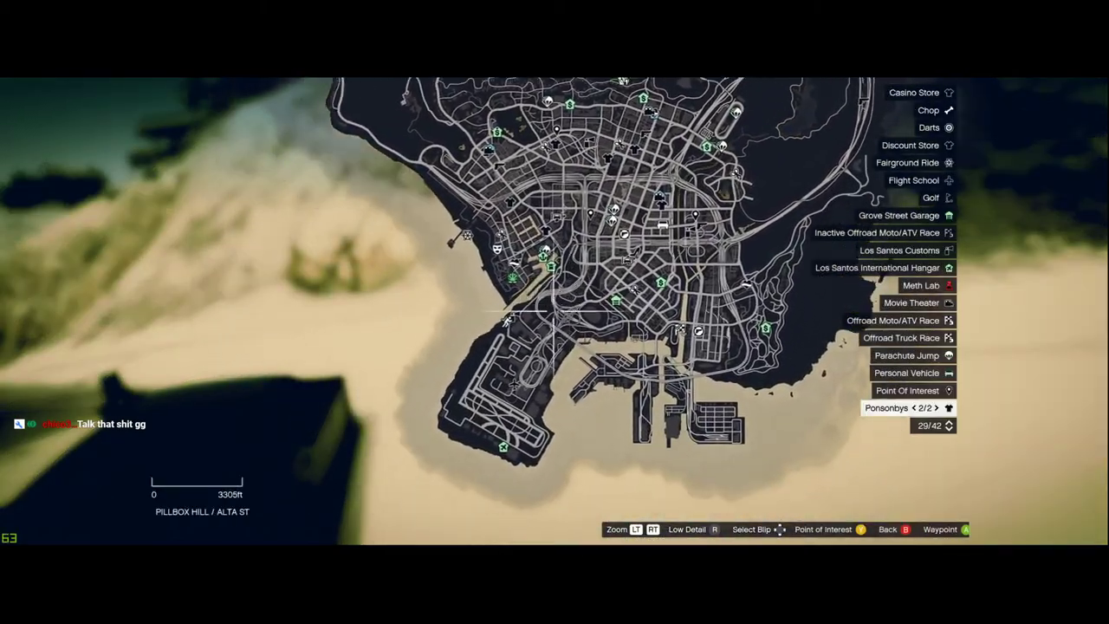
pyautogui.scroll(10, 555, 310)
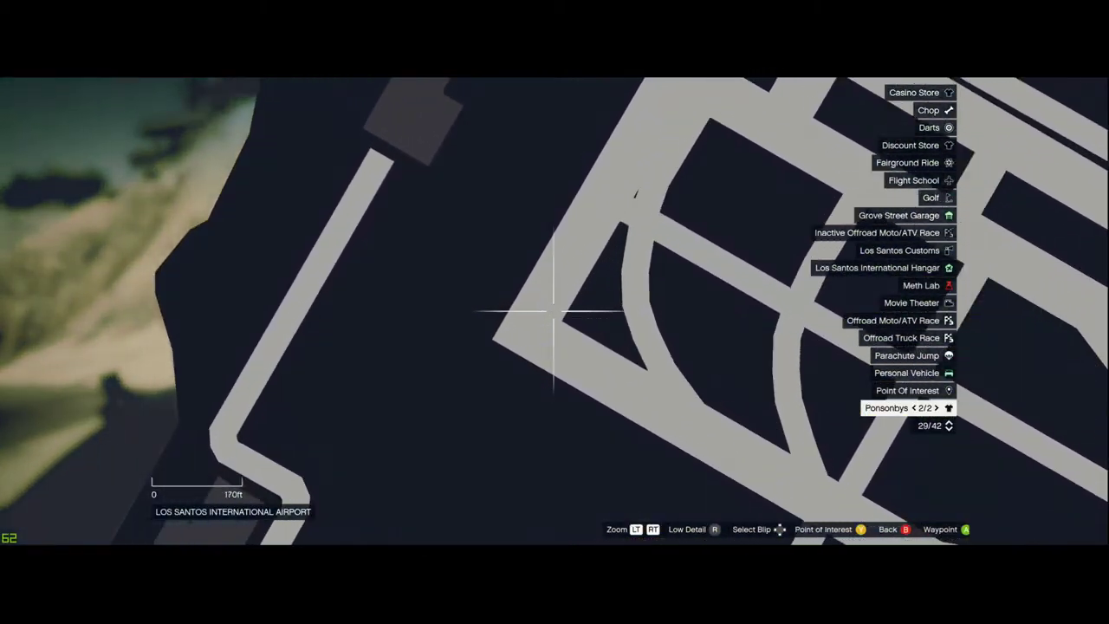
pyautogui.press('Escape')
pyautogui.press('Escape')
pyautogui.press('F9')
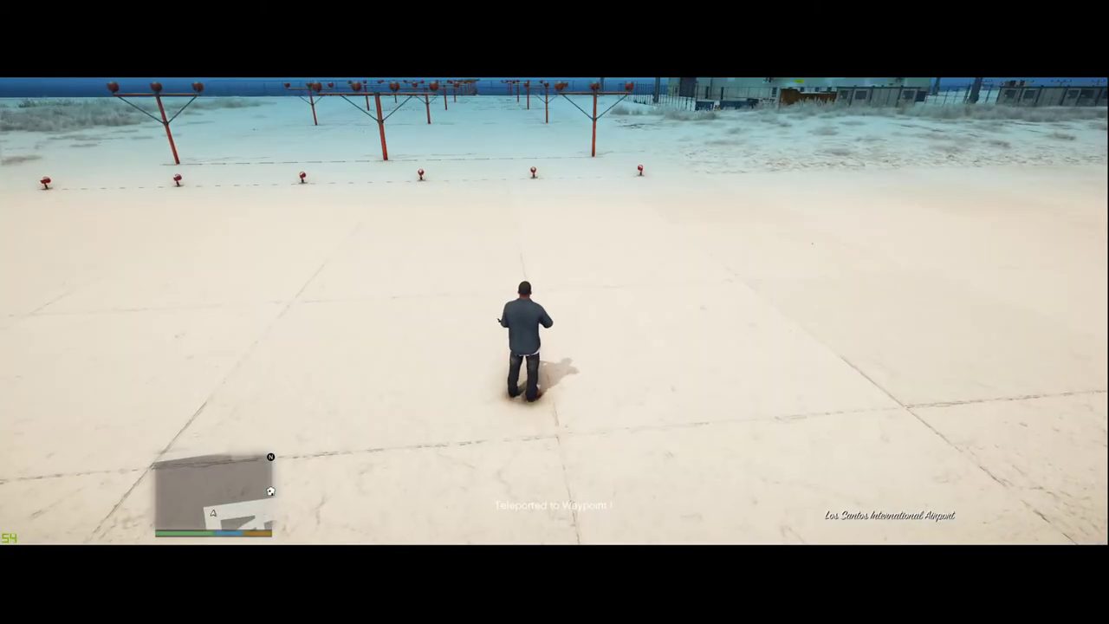
# - Open the list of spawnable sedans among the trainer's vehicle spawning options
pyautogui.press('F4')
pyautogui.press('Down')
pyautogui.press('Down')
pyautogui.press('Down')
pyautogui.press('Down')
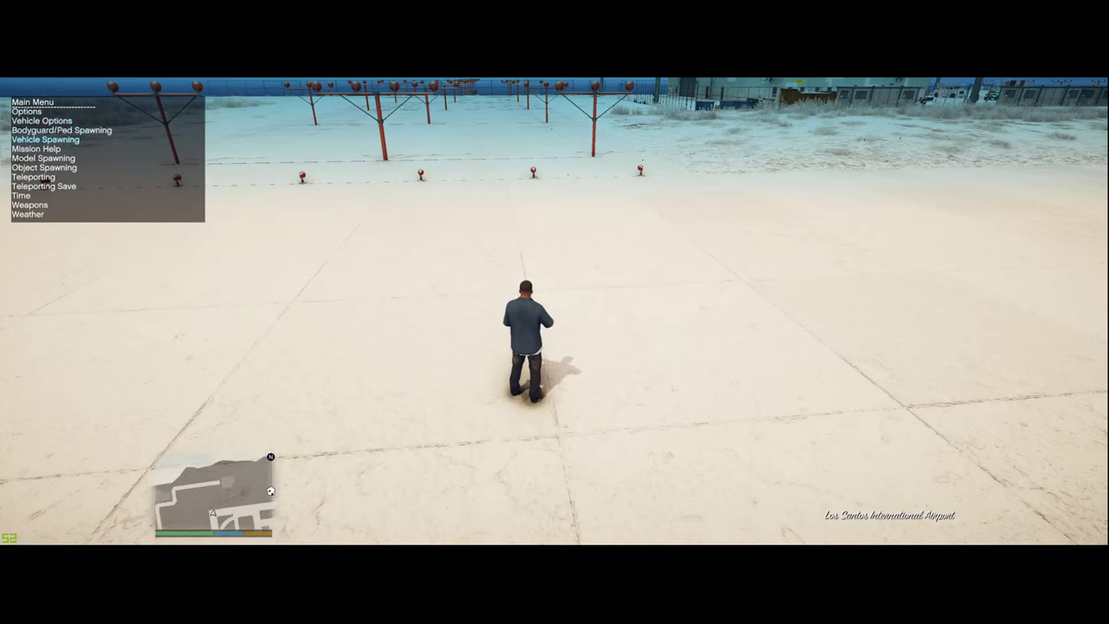
pyautogui.press('Return')
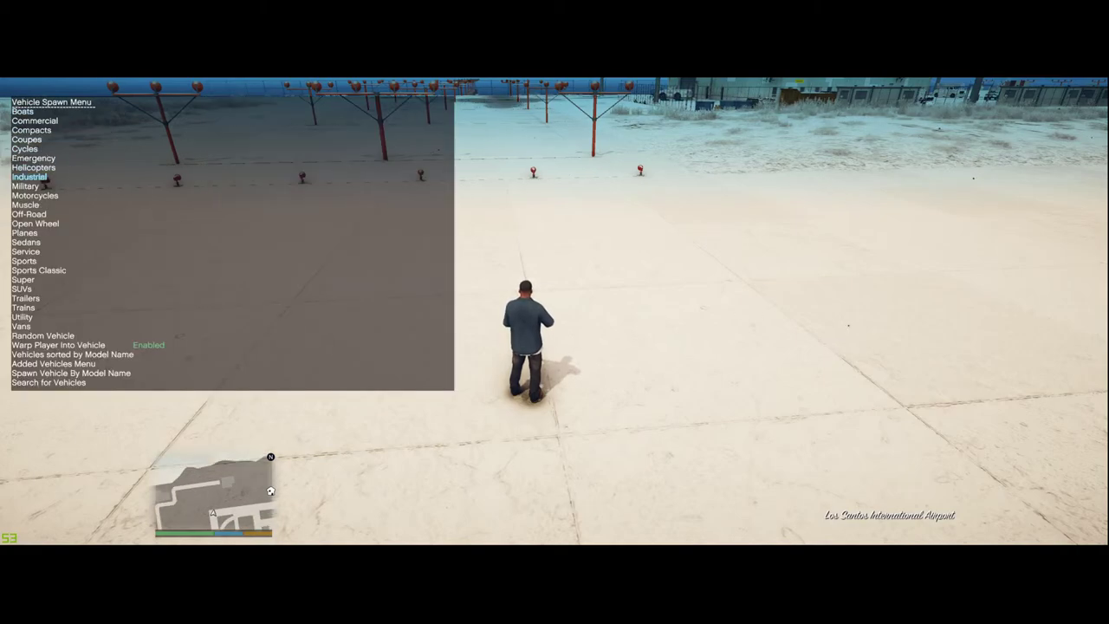
pyautogui.press('Down')
pyautogui.press('Down')
pyautogui.press('Down')
pyautogui.press('Down')
pyautogui.press('Down')
pyautogui.press('Down')
pyautogui.press('Down')
pyautogui.press('Down')
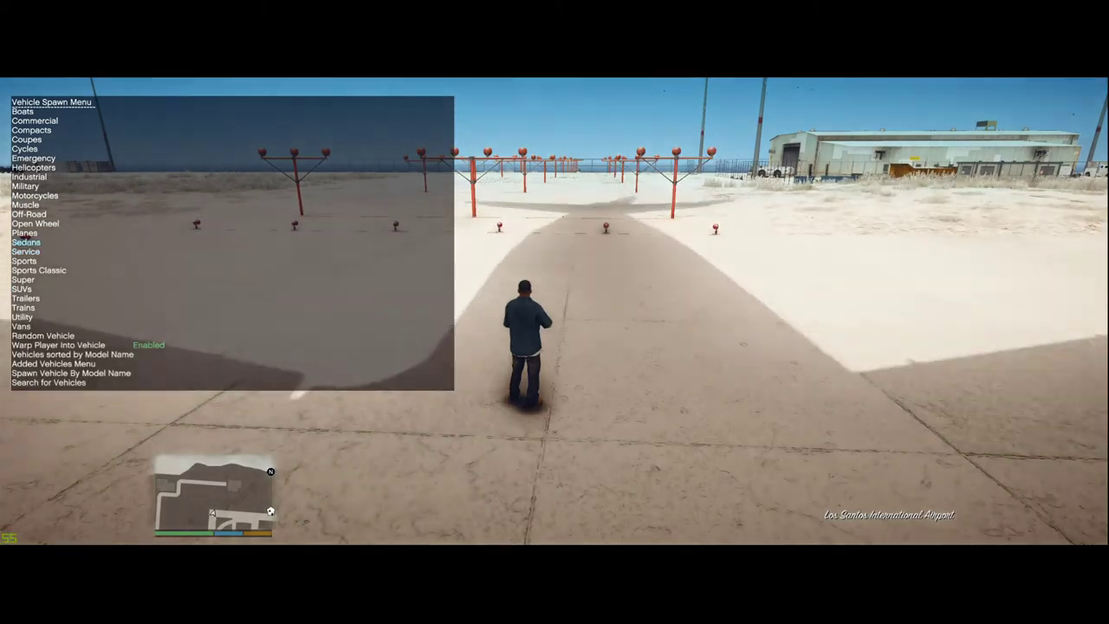
pyautogui.press('Return')
# - Spawn the Albany Emperor with the character seated in it
pyautogui.press('Down')
pyautogui.press('Down')
pyautogui.press('Down')
pyautogui.press('Down')
pyautogui.press('Down')
pyautogui.press('Down')
pyautogui.press('Down')
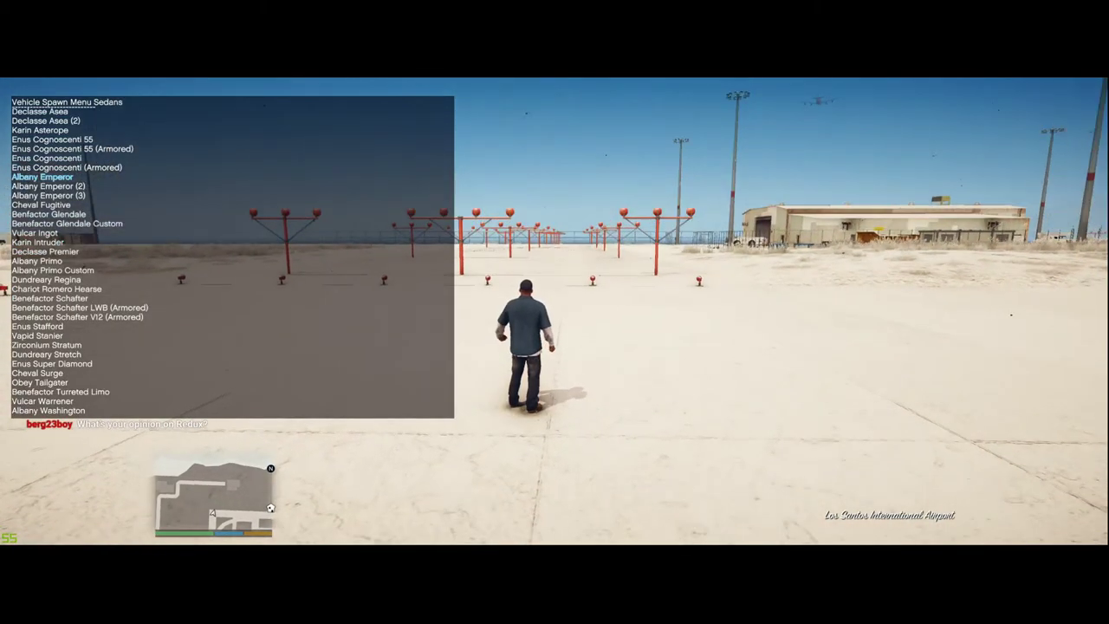
pyautogui.press('Return')
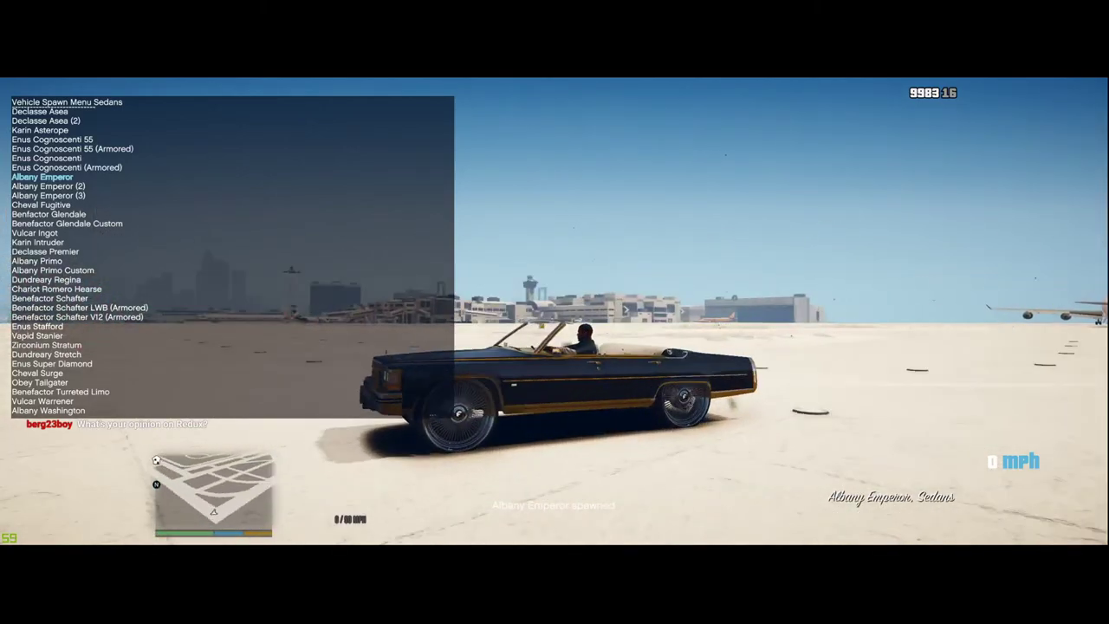
# - Drive the spawned Emperor a short way and examine its body and wire wheels from the side
pyautogui.press('w')
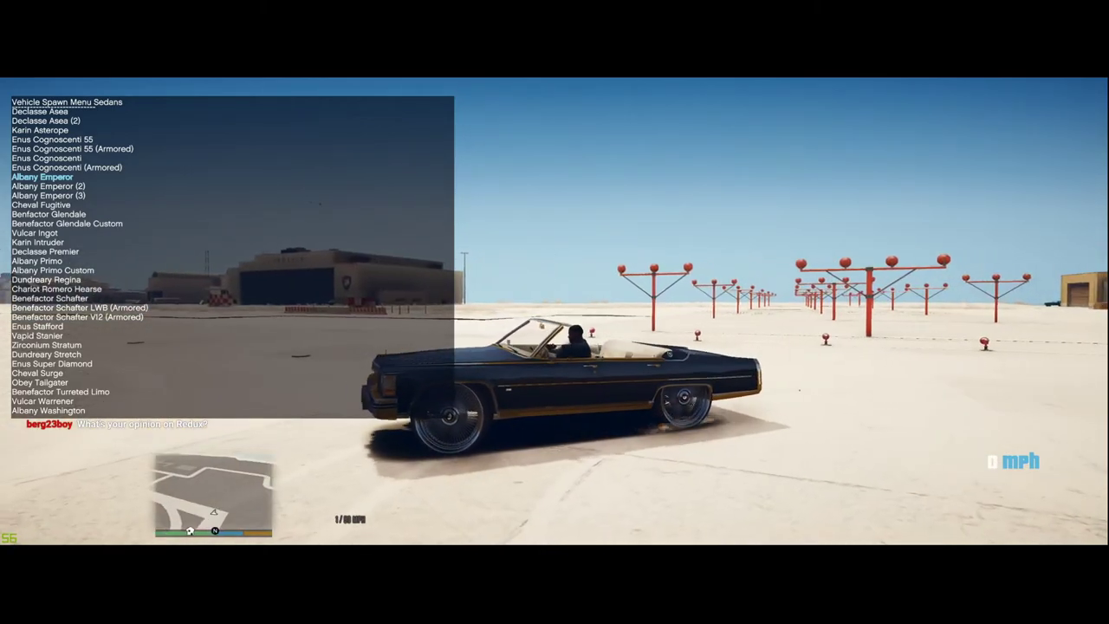
pyautogui.press('w')
pyautogui.press('w')
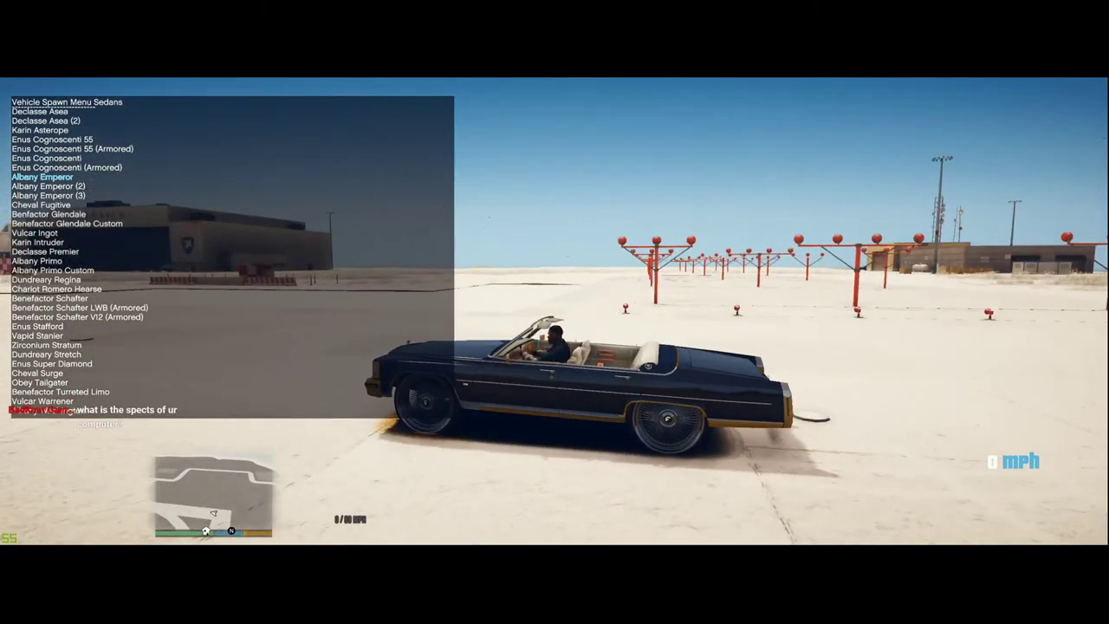
# - Leave the sedan list and look into the Emperor's modification options among the vehicle options
pyautogui.press('BackSpace')
pyautogui.press('BackSpace')
pyautogui.press('Down')
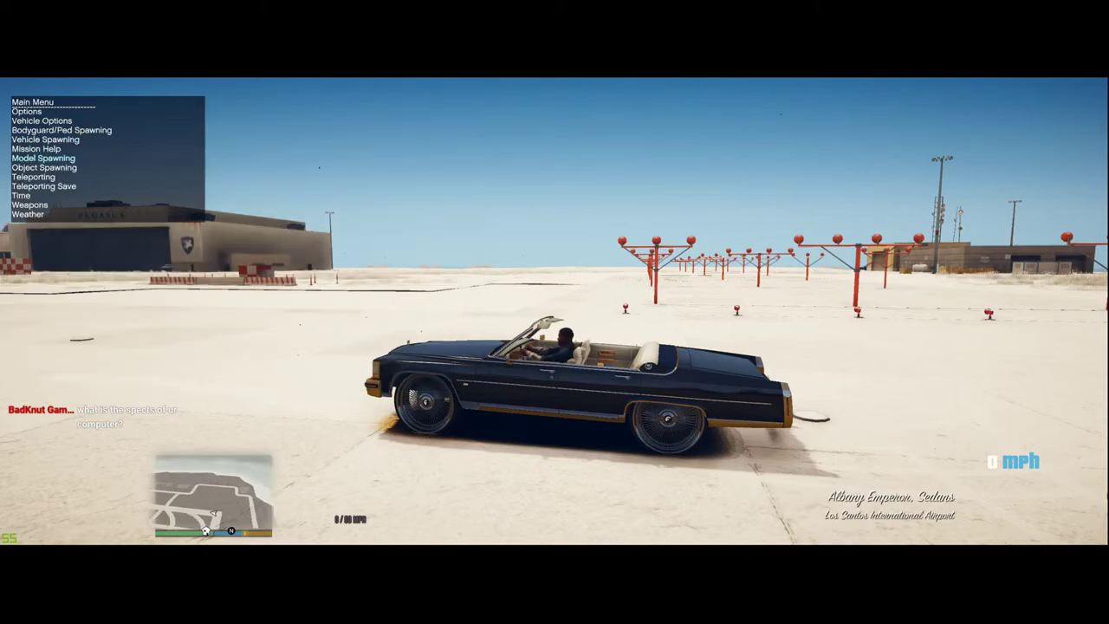
pyautogui.press('Up')
pyautogui.press('Up')
pyautogui.press('Return')
pyautogui.press('Down')
pyautogui.press('Down')
pyautogui.press('Down')
pyautogui.press('Down')
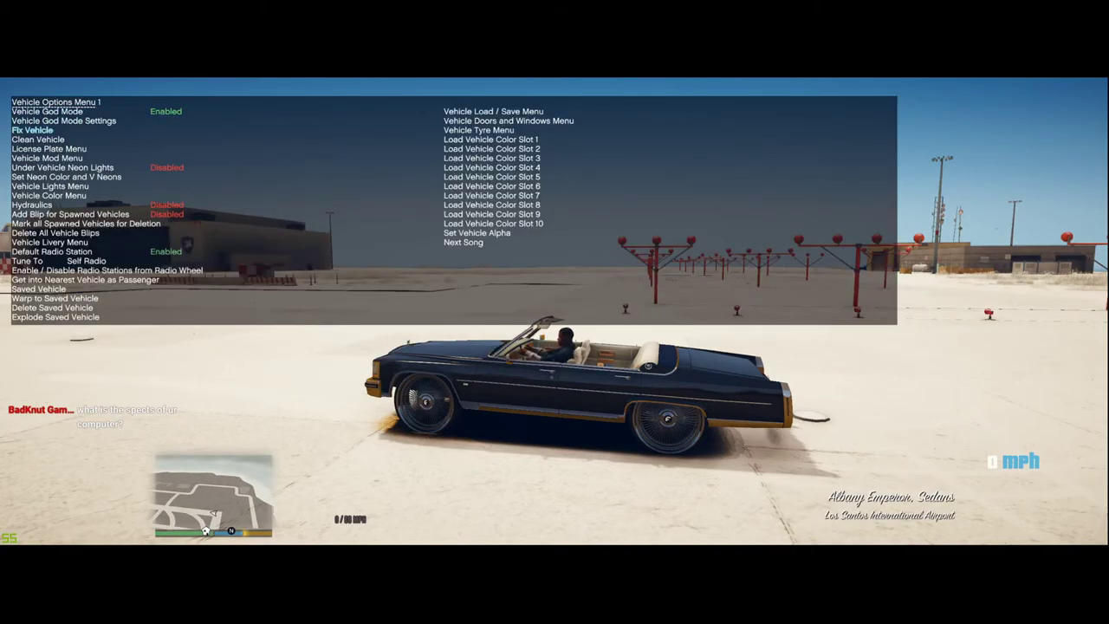
pyautogui.press('Down')
pyautogui.press('Return')
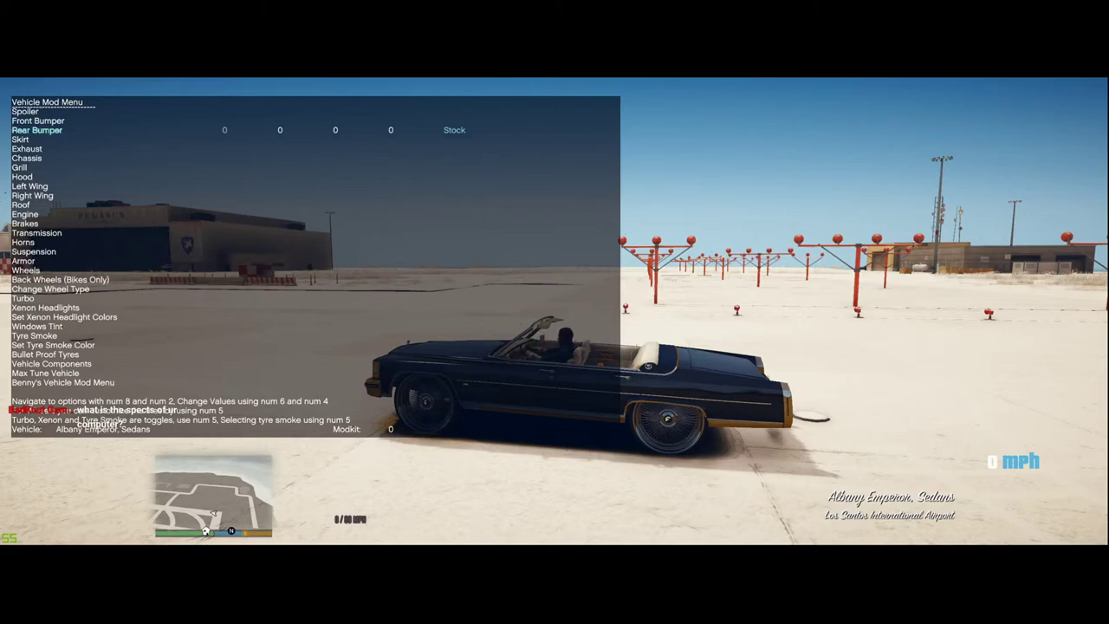
pyautogui.press('BackSpace')
# - Set the Emperor's primary colour to metallic Frost White
pyautogui.press('Down')
pyautogui.press('Down')
pyautogui.press('Down')
pyautogui.press('Down')
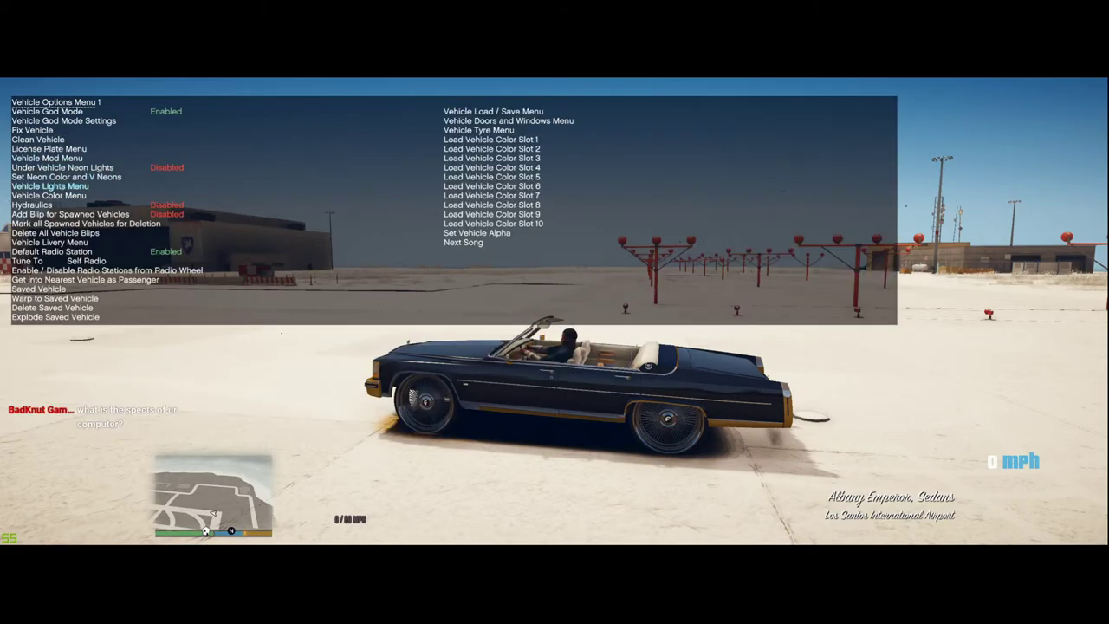
pyautogui.press('Return')
pyautogui.press('Down')
pyautogui.press('Down')
pyautogui.press('KP_4')
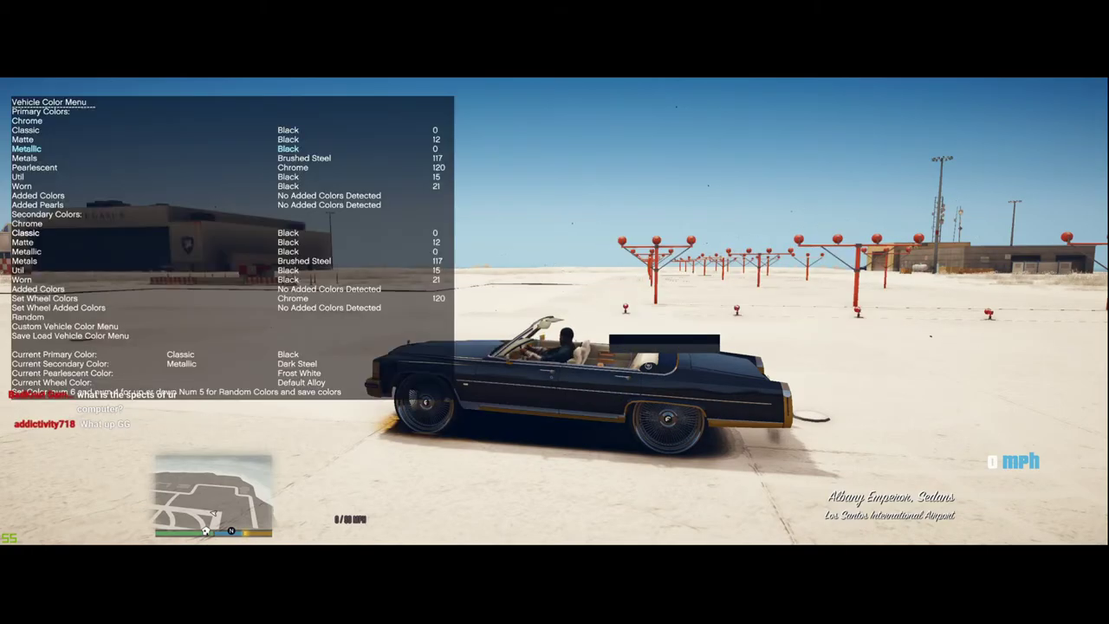
pyautogui.press('Return')
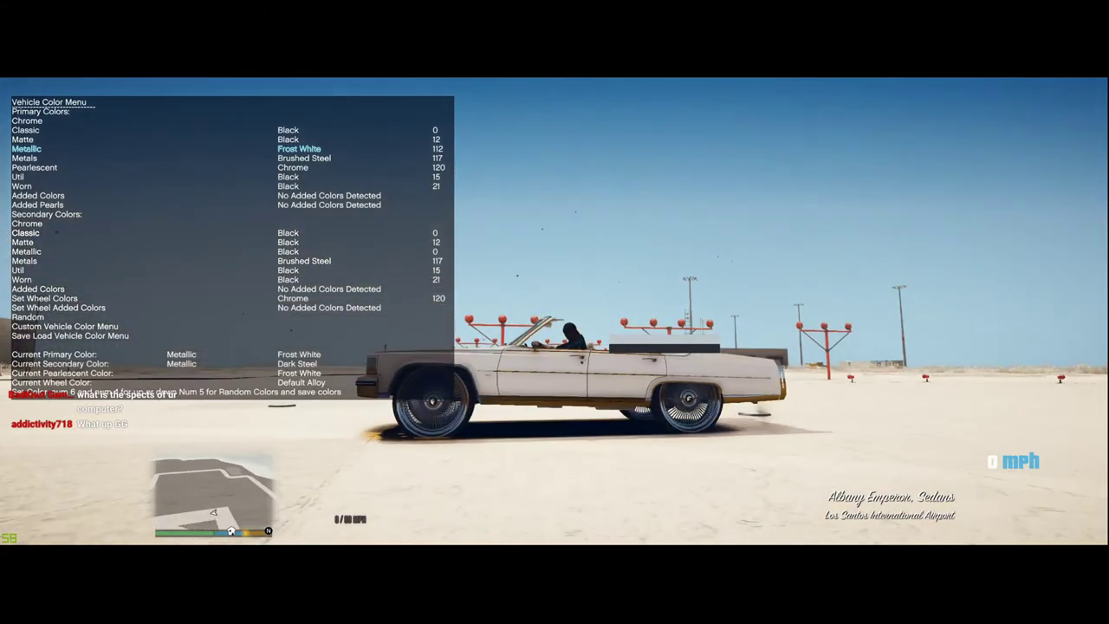
# - Drive and steer the white Emperor, examine its front and rear wheels up close, and close the trainer menu
pyautogui.press('w')
pyautogui.press('a')
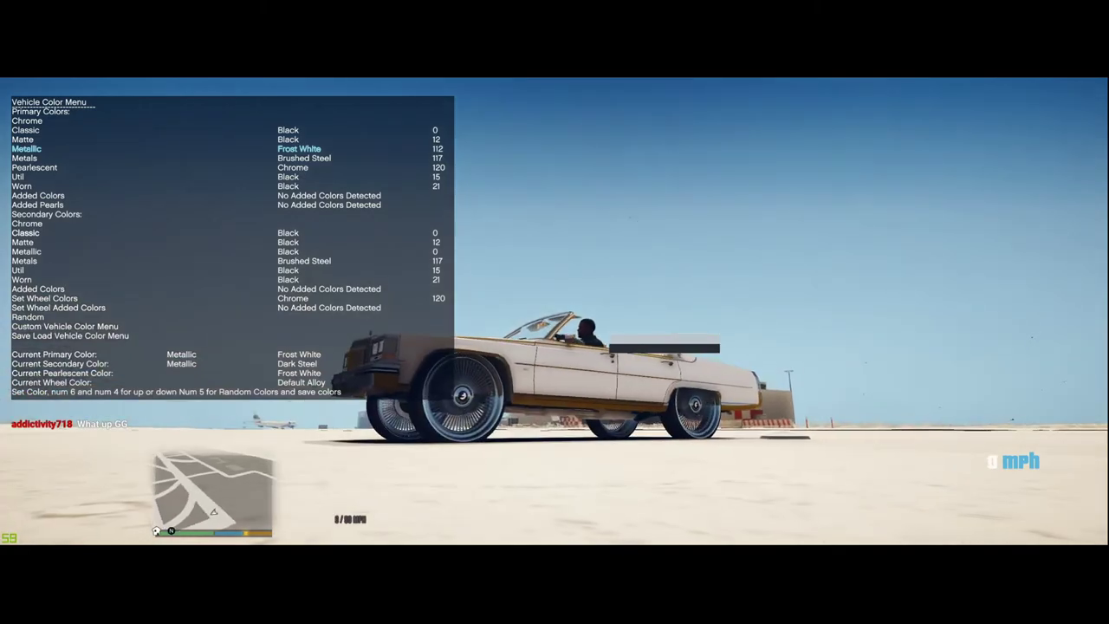
pyautogui.press('w')
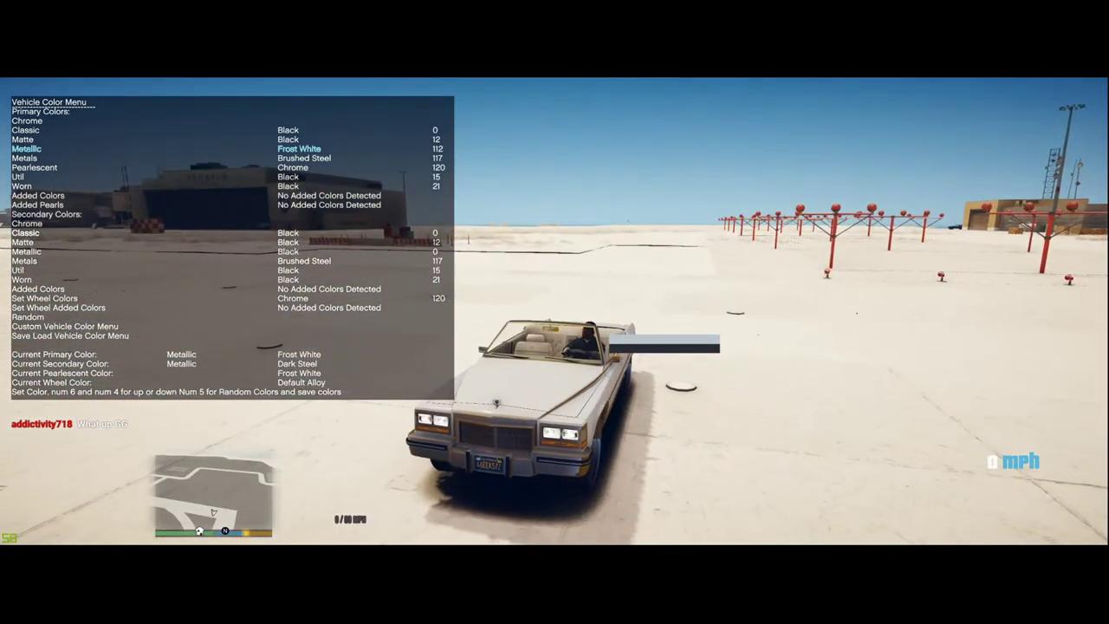
pyautogui.press('w')
pyautogui.press('d')
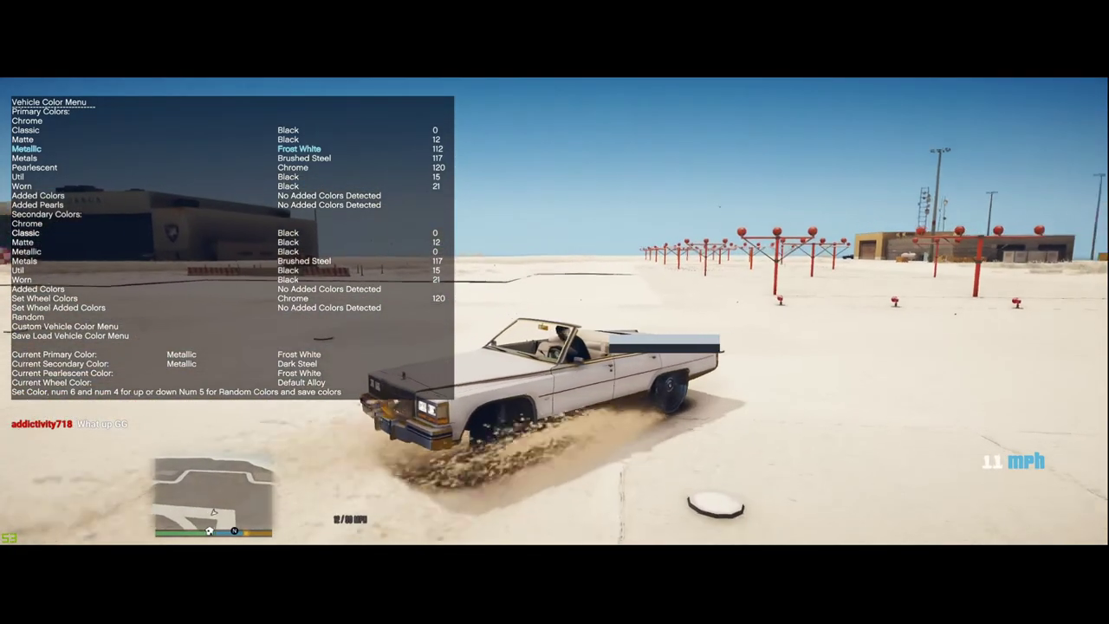
pyautogui.press('s')
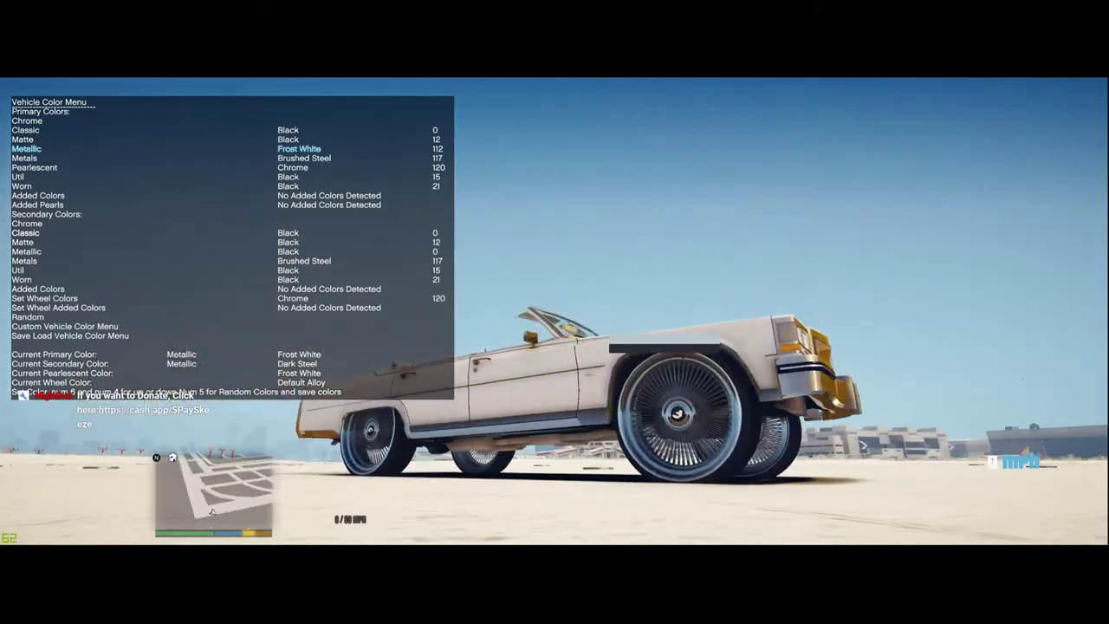
pyautogui.press('BackSpace')
pyautogui.press('BackSpace')
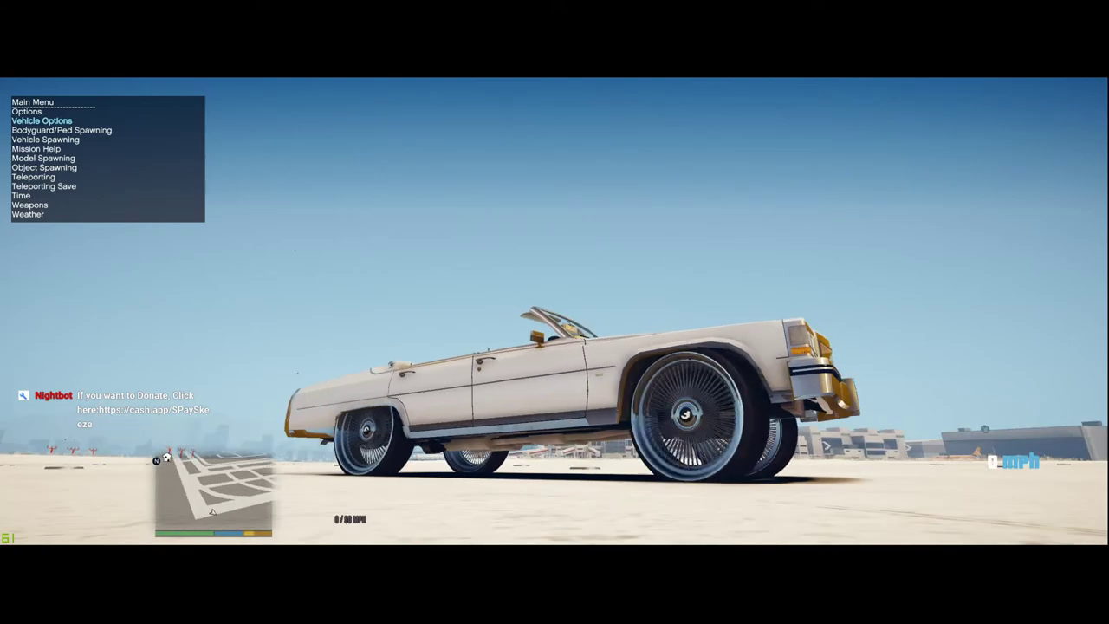
pyautogui.press('BackSpace')
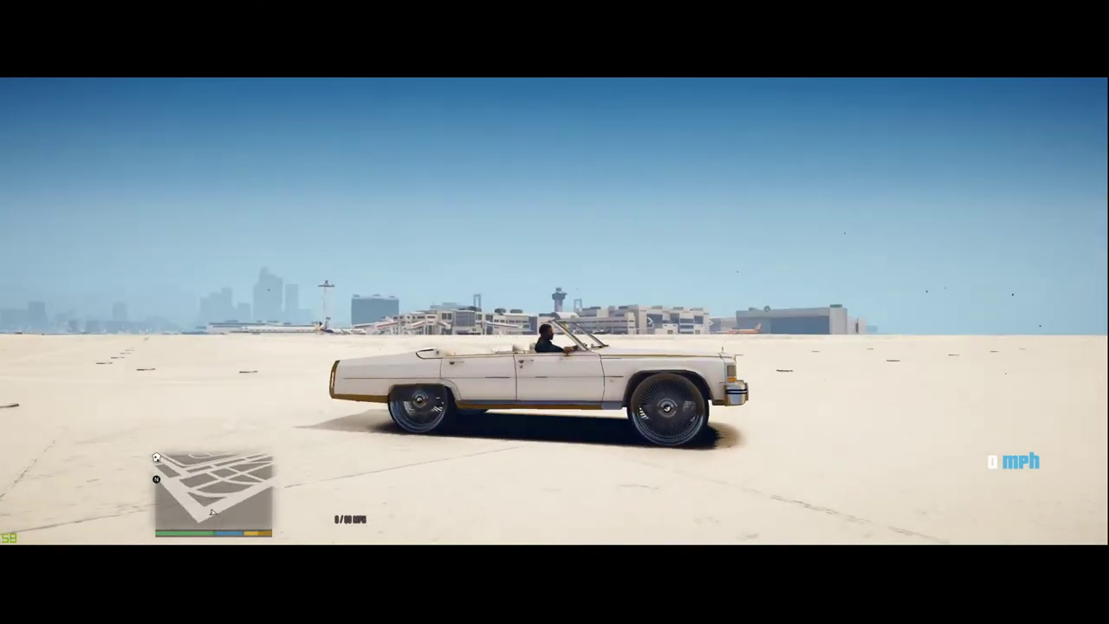
# - Turn and accelerate the Emperor across the airfield, then brake to a stop to check the wheels in motion
pyautogui.press('a')
pyautogui.press('w')
pyautogui.press('w')
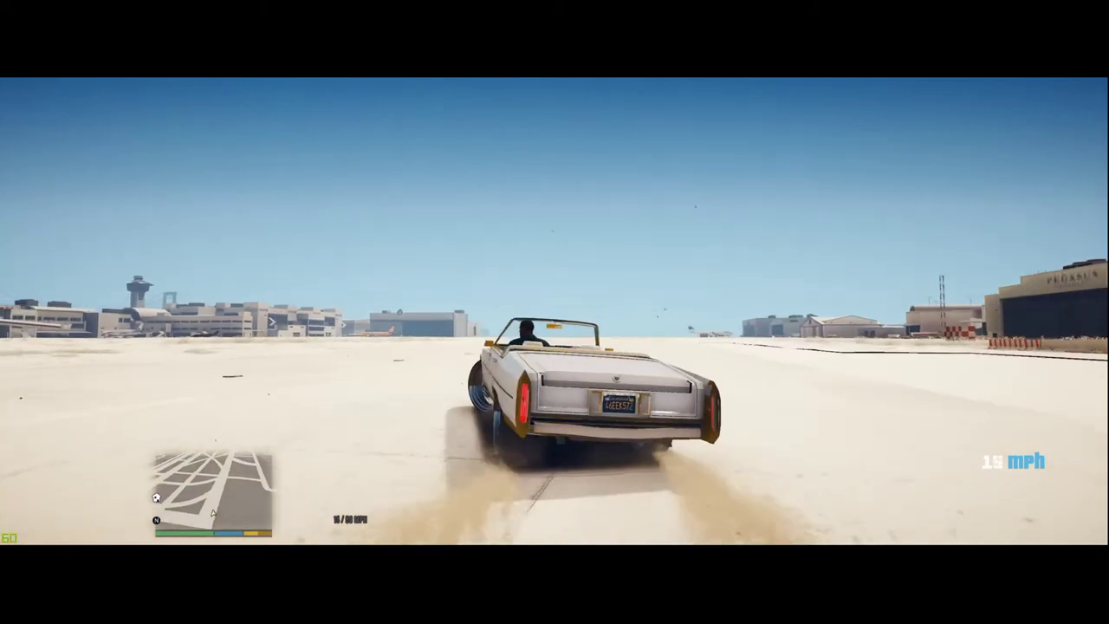
pyautogui.press('s')
# - Apply a random colour combination to the Emperor and look over the repainted car
pyautogui.press('F3')
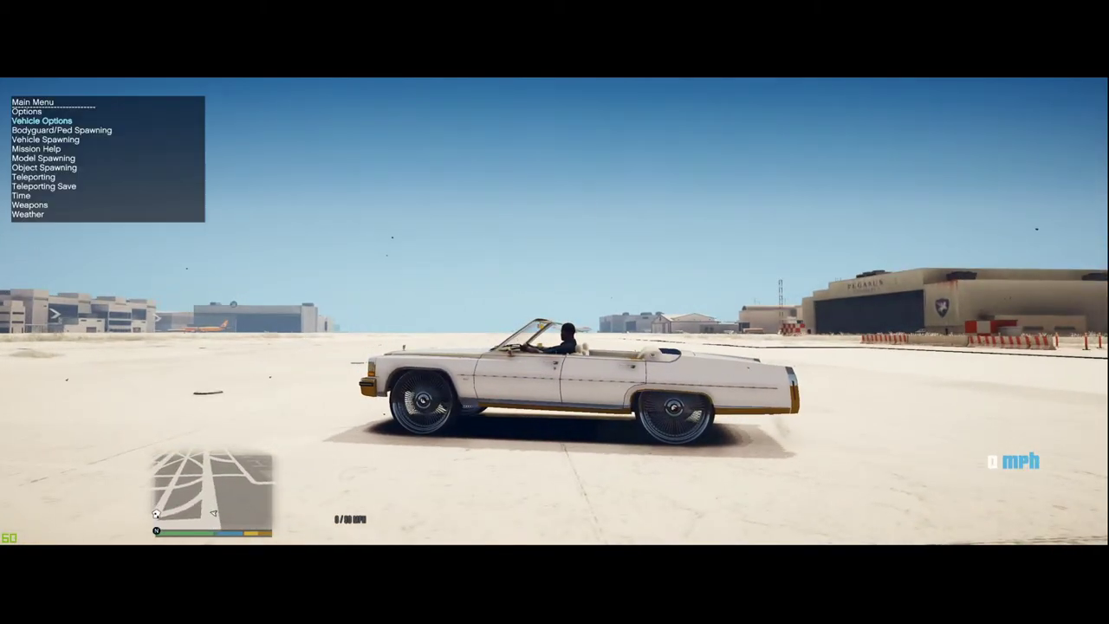
pyautogui.press('Down')
pyautogui.press('Down')
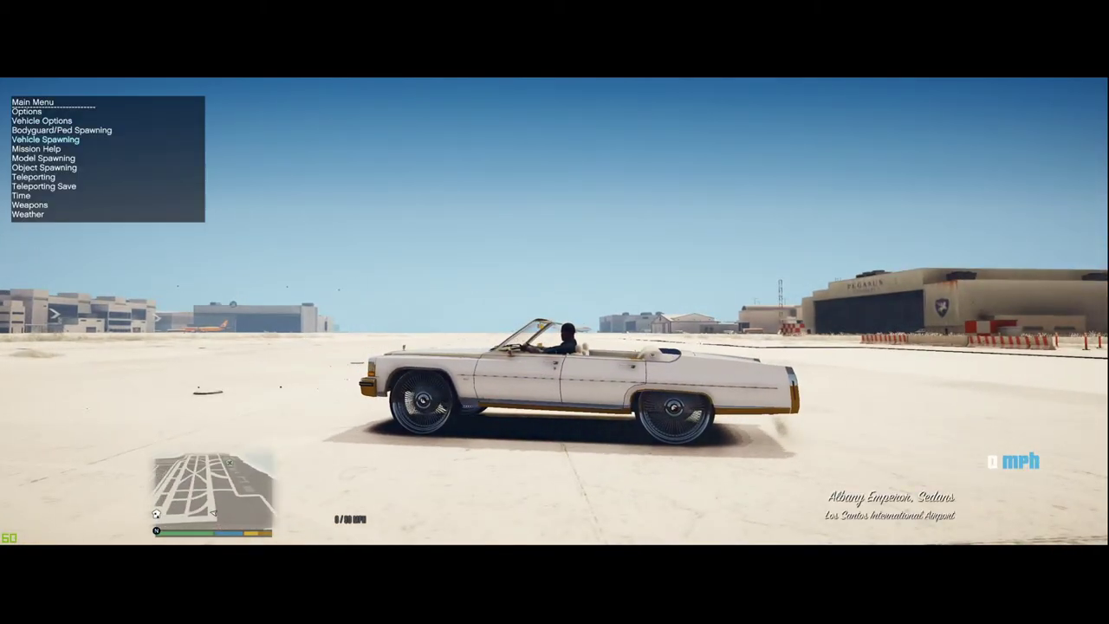
pyautogui.press('Return')
pyautogui.press('BackSpace')
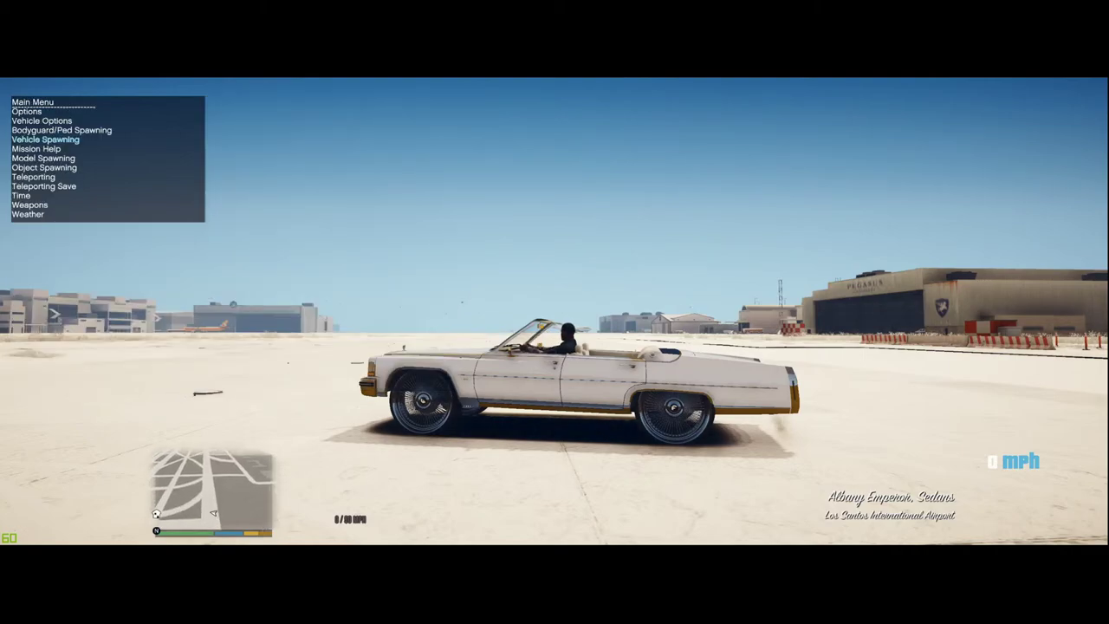
pyautogui.press('Return')
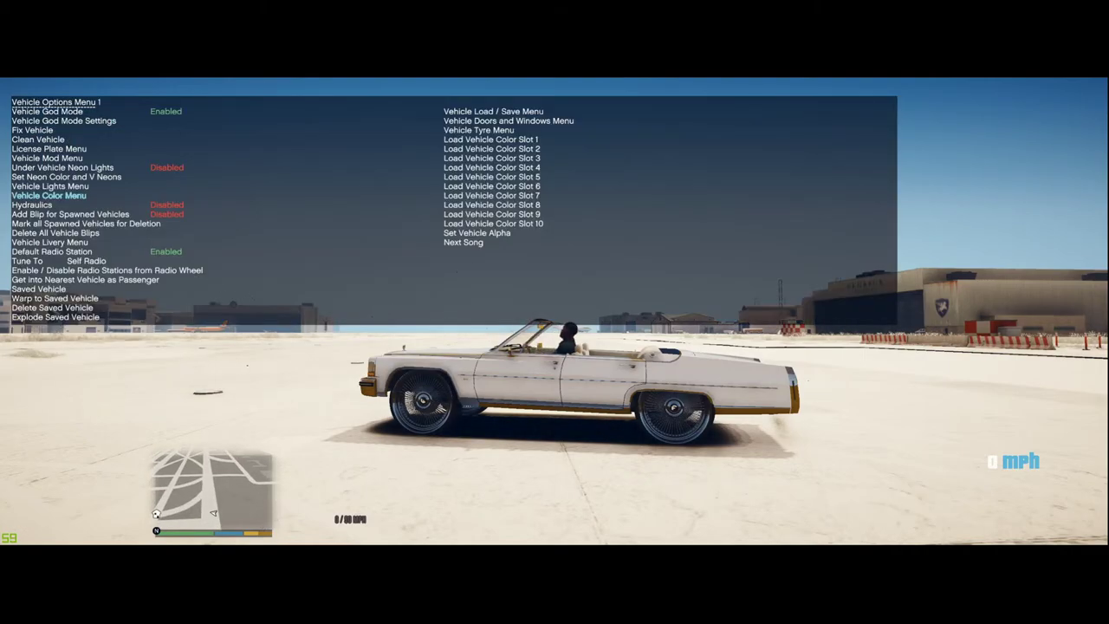
pyautogui.press('Return')
pyautogui.press('Down')
pyautogui.press('Down')
pyautogui.press('Down')
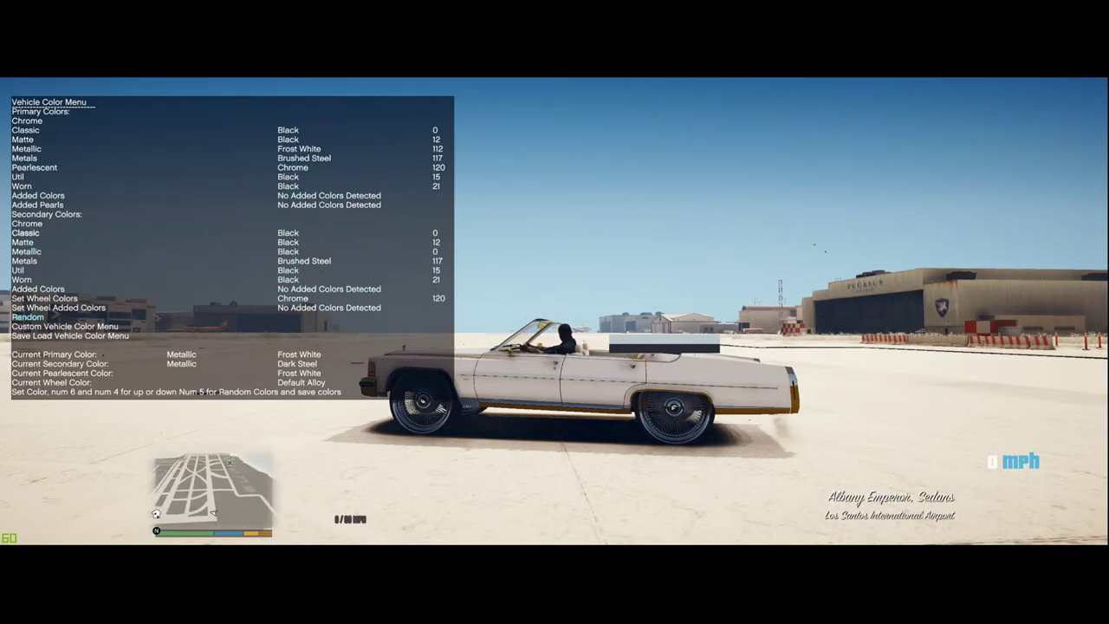
pyautogui.press('Return')
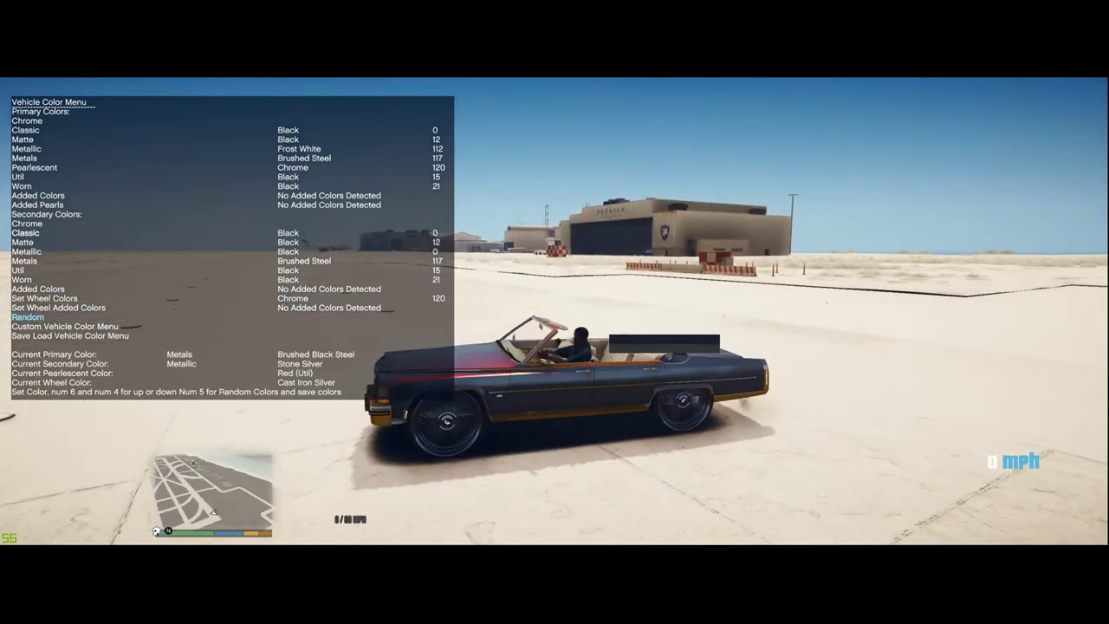
pyautogui.press('w')
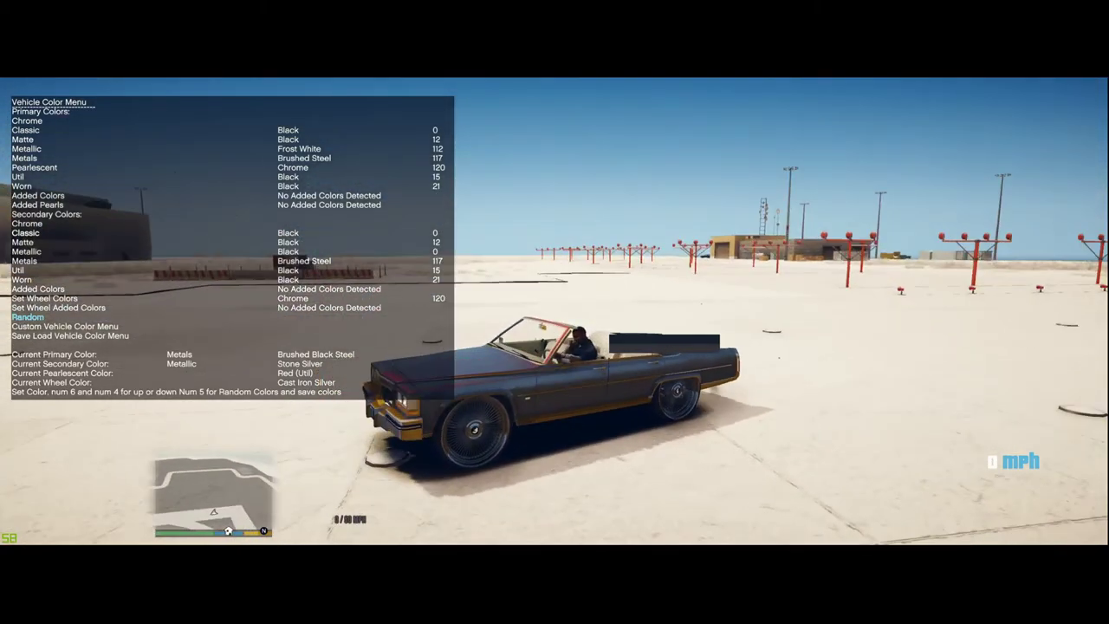
# - Save the recoloured Emperor to vehicle save slot 2
pyautogui.press('BackSpace')
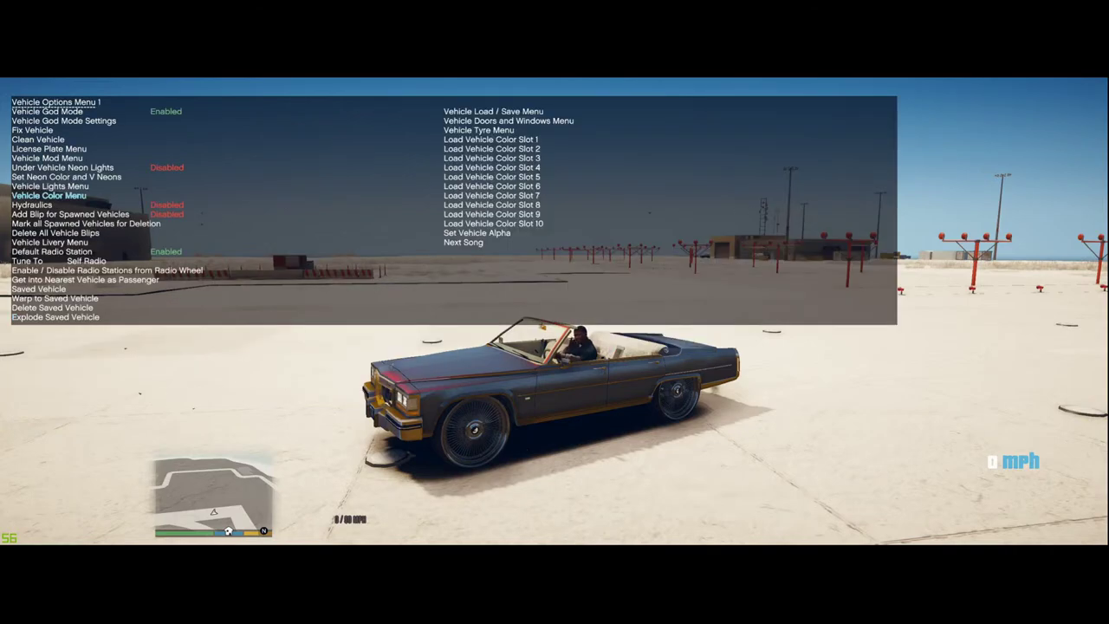
pyautogui.press('Down')
pyautogui.press('Down')
pyautogui.press('Down')
pyautogui.press('Down')
pyautogui.press('Down')
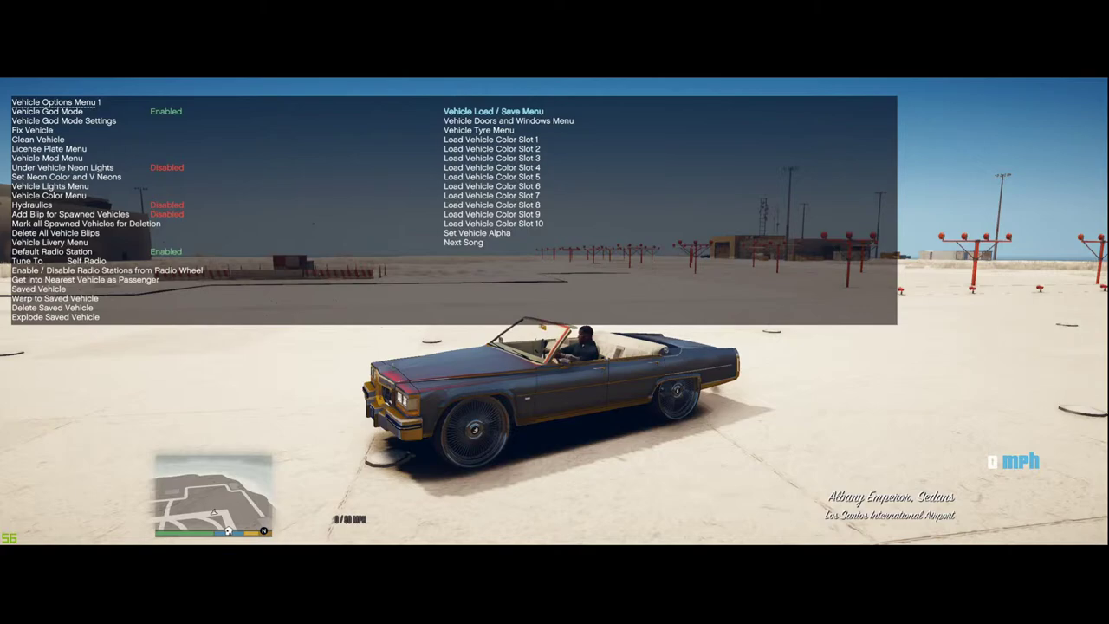
pyautogui.press('Return')
pyautogui.press('Up')
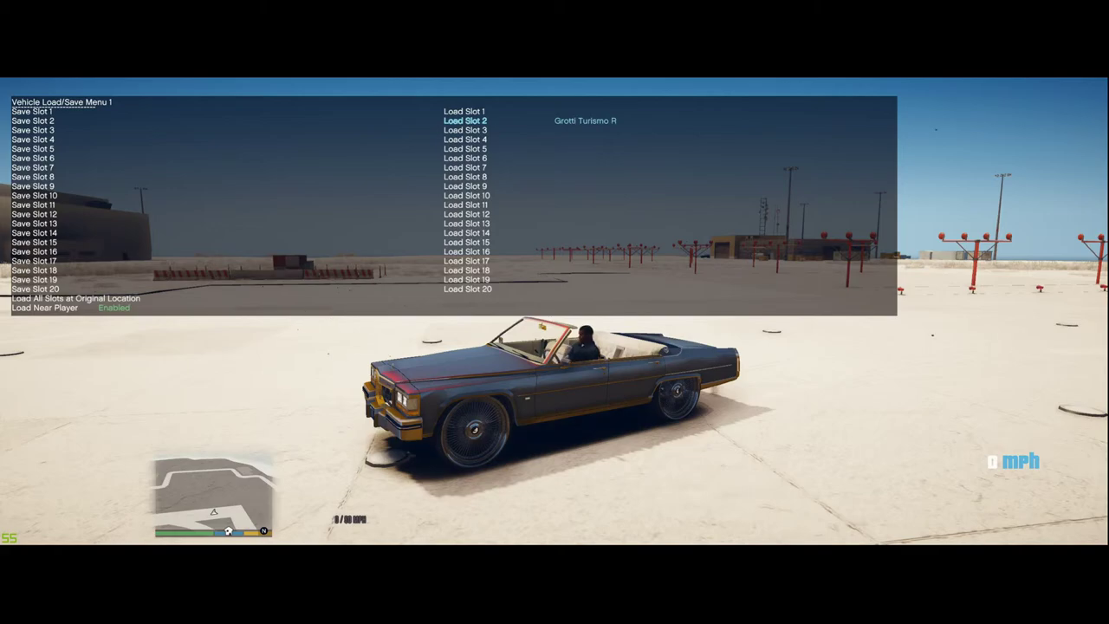
pyautogui.press('Up')
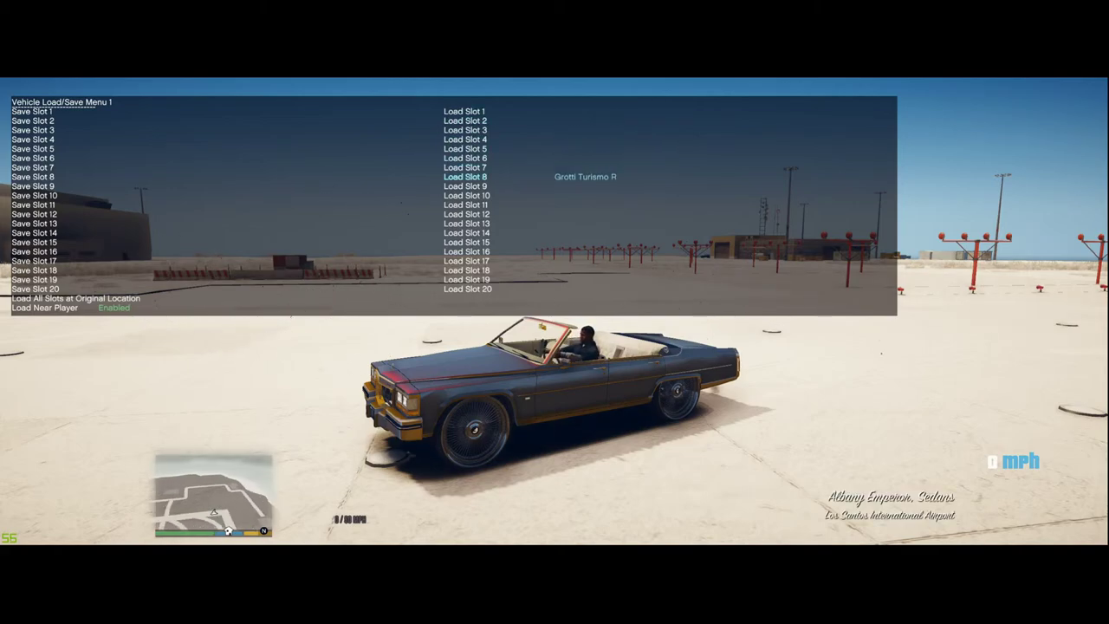
pyautogui.press('Down')
pyautogui.press('Down')
pyautogui.press('Down')
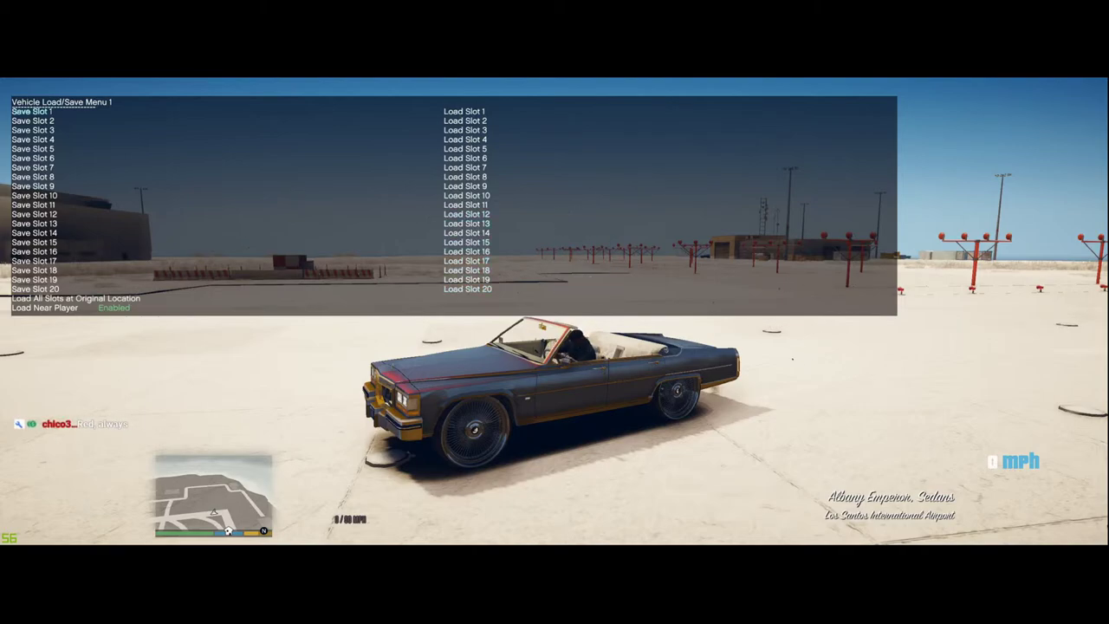
pyautogui.press('Return')
pyautogui.press('BackSpace')
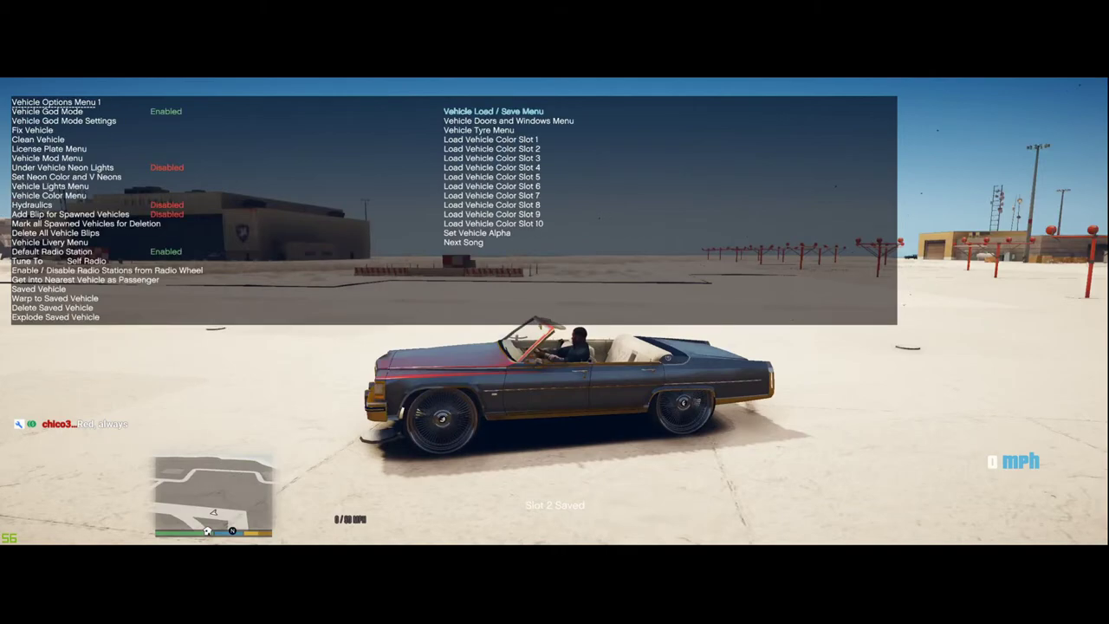
# - Close the trainer menu and open the game's pause menu
pyautogui.press('BackSpace')
pyautogui.press('BackSpace')
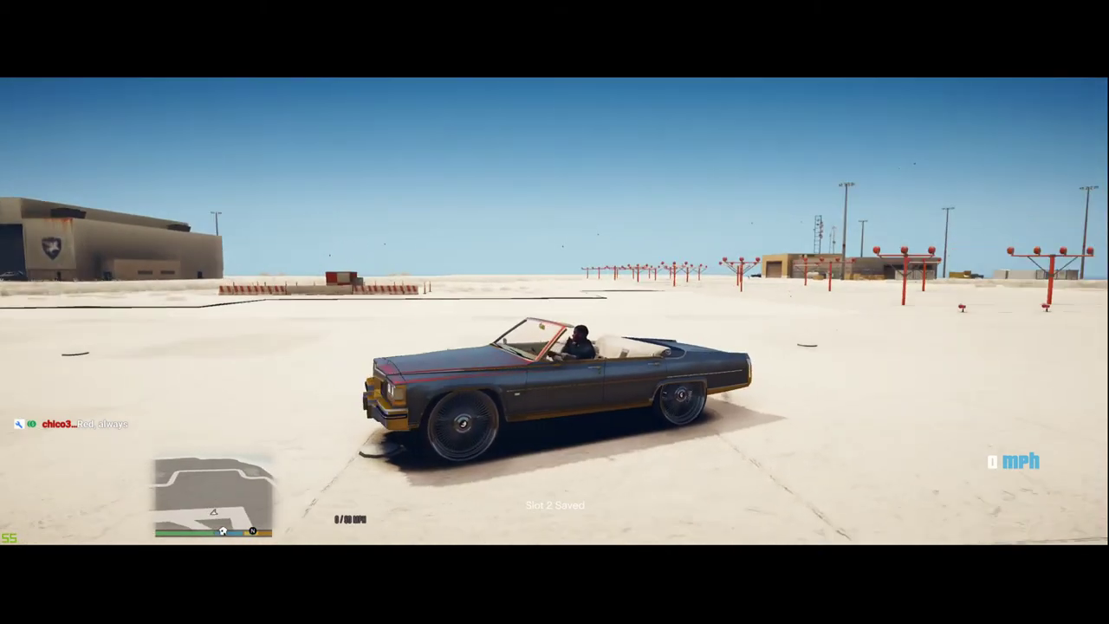
pyautogui.press('Escape')
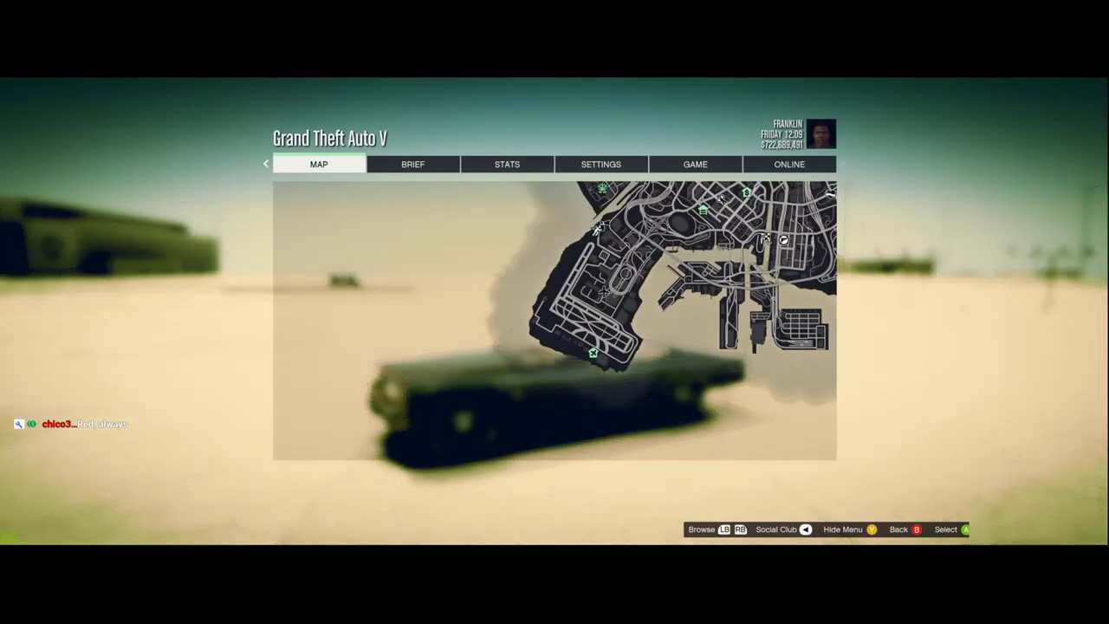
# - Exit Grand Theft Auto V to the Windows desktop
pyautogui.press('e')
pyautogui.press('e')
pyautogui.press('e')
pyautogui.press('e')
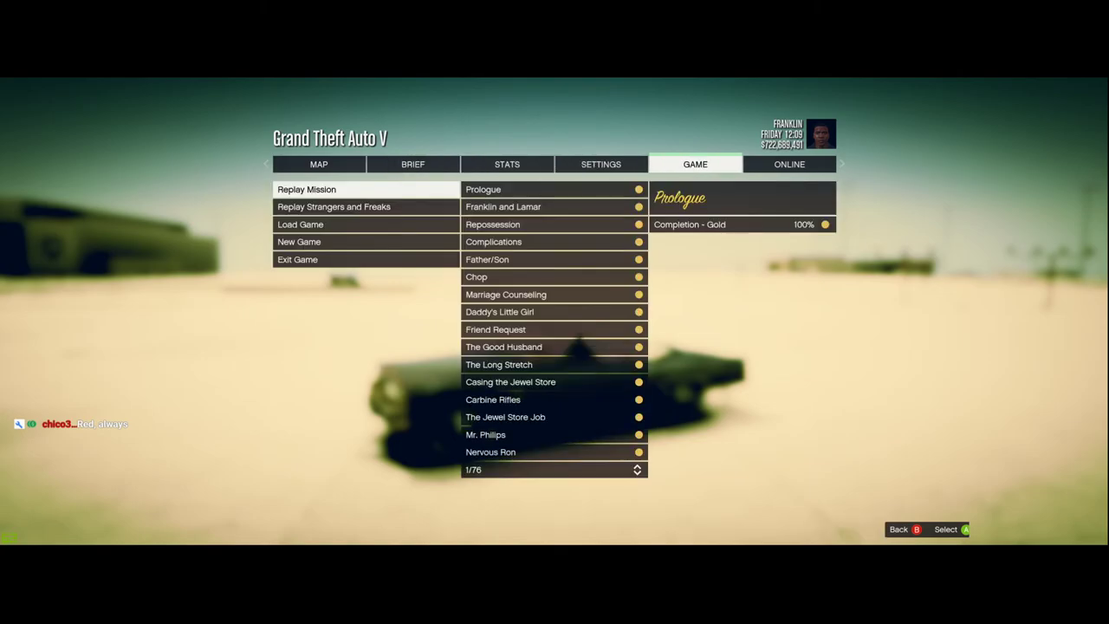
pyautogui.press('Up')
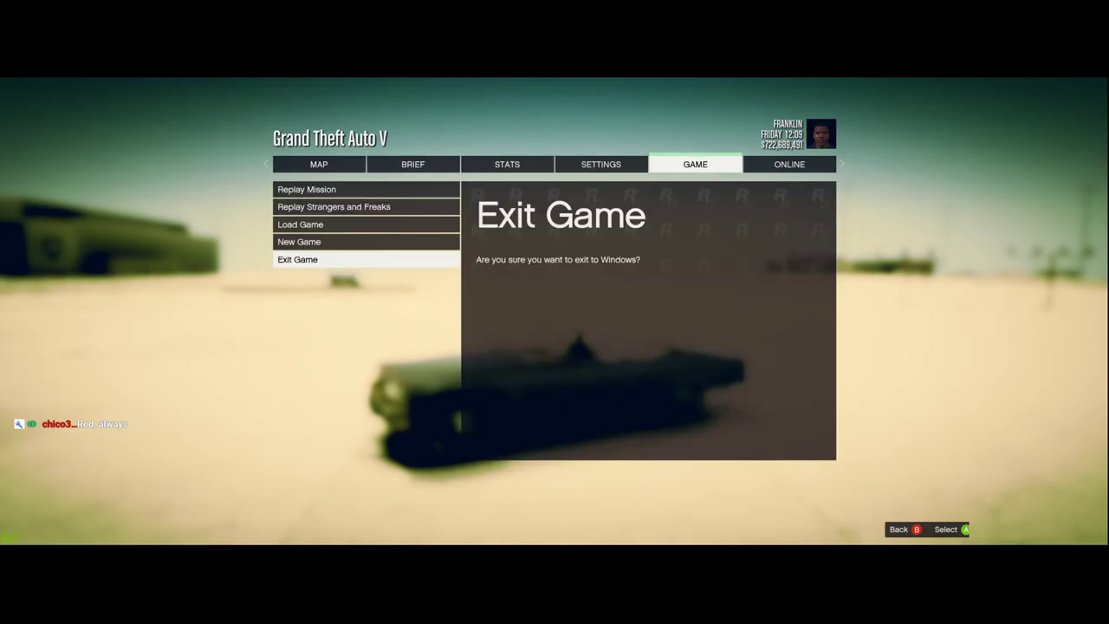
pyautogui.press('Return')
pyautogui.press('Return')
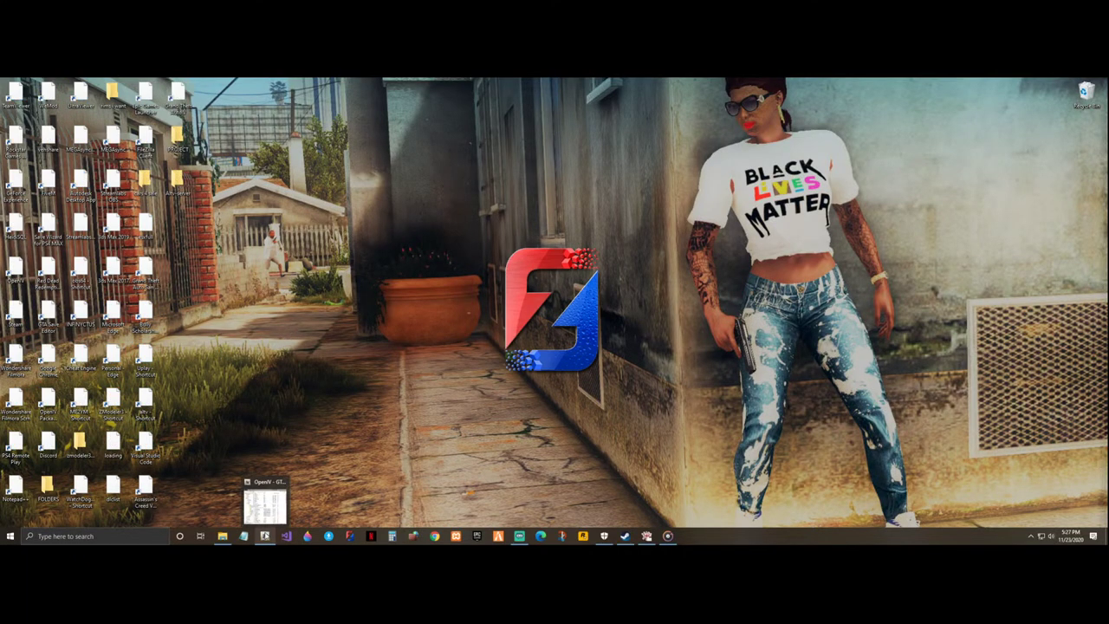
# - Switch to OpenIV beside the UNLOCKED folder and open vehicles.rpf in the x64 folder of the replace pack's dlc.rpf
pyautogui.click(265, 537)
pyautogui.click(223, 537)
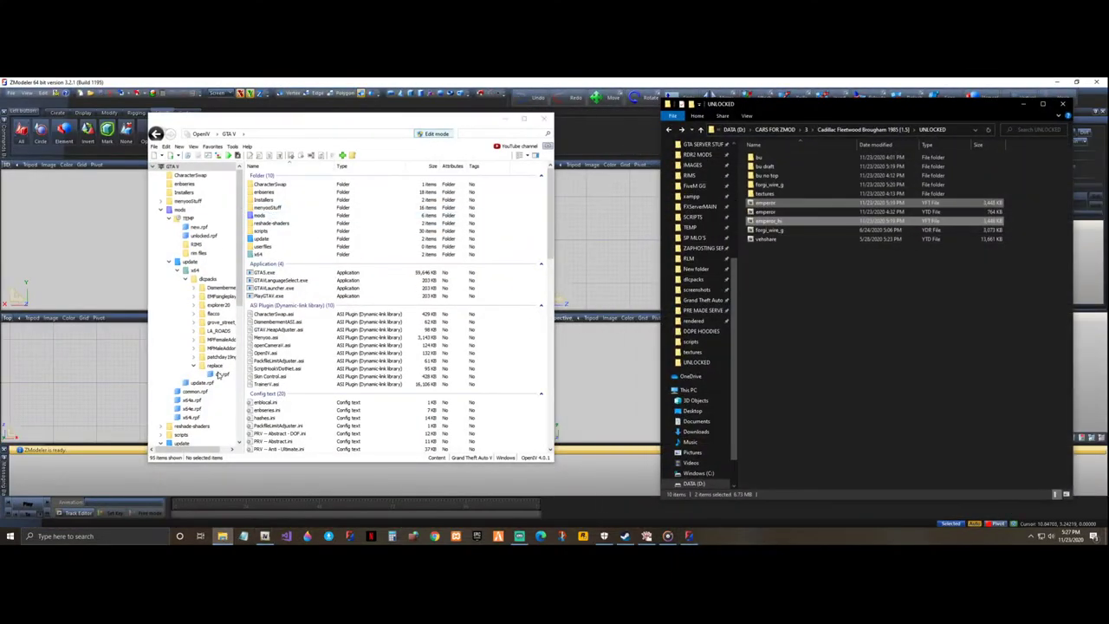
pyautogui.click(280, 186)
pyautogui.doubleClick(280, 185)
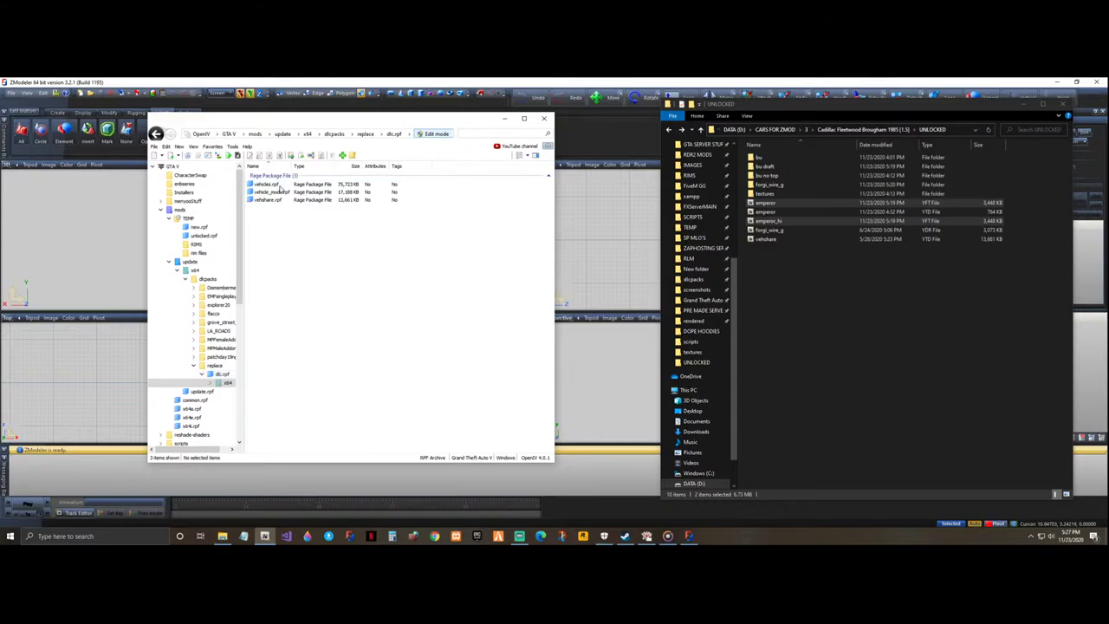
pyautogui.doubleClick(275, 183)
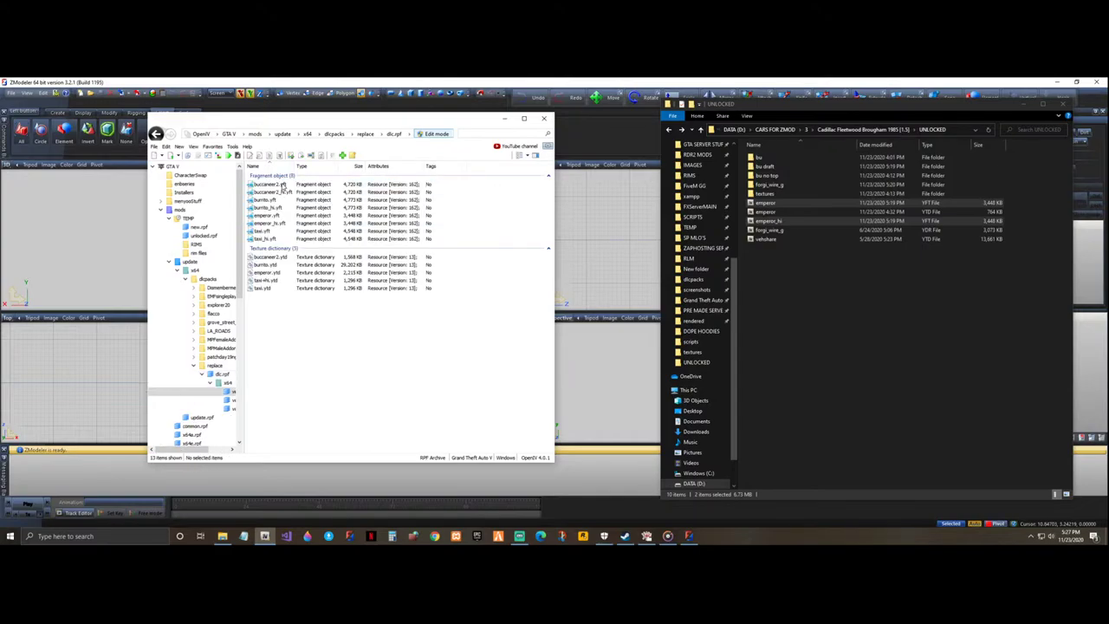
# - Extract emperor.ytd from vehicles.rpf into the UNLOCKED folder, overwriting the existing texture file, and return to ZModeler
pyautogui.click(284, 273)
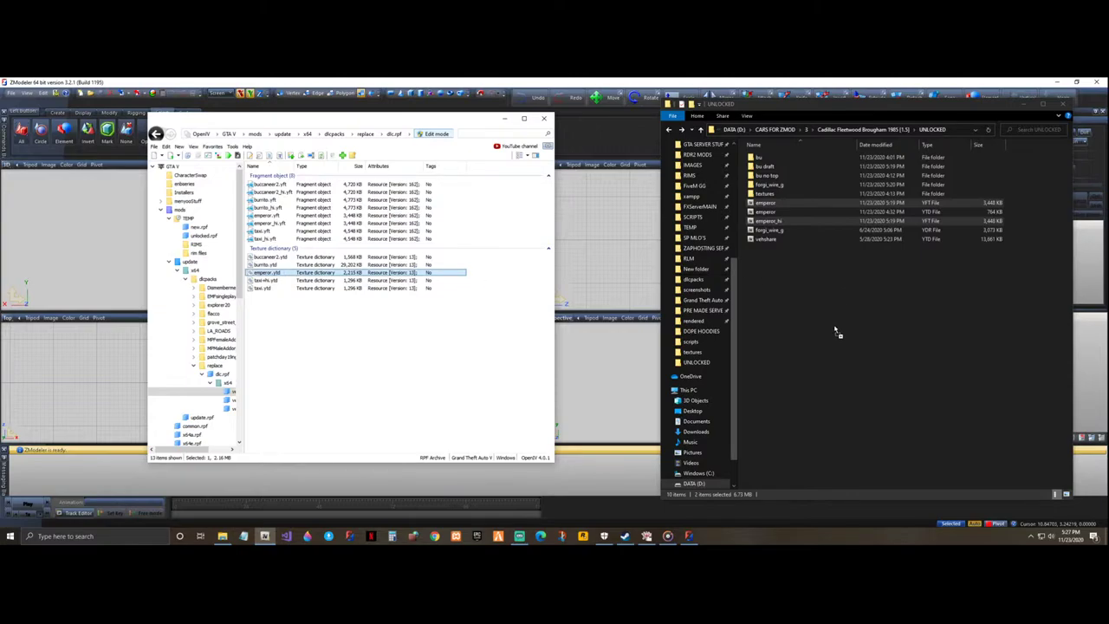
pyautogui.moveTo(835, 330); pyautogui.dragTo(835, 328)
pyautogui.click(541, 274)
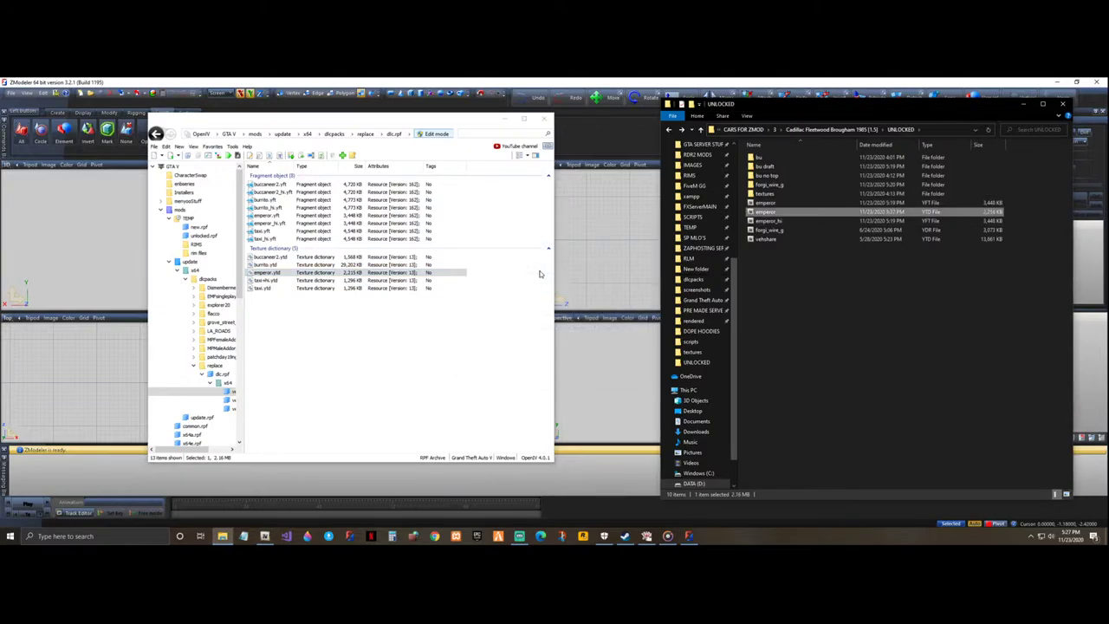
pyautogui.click(505, 119)
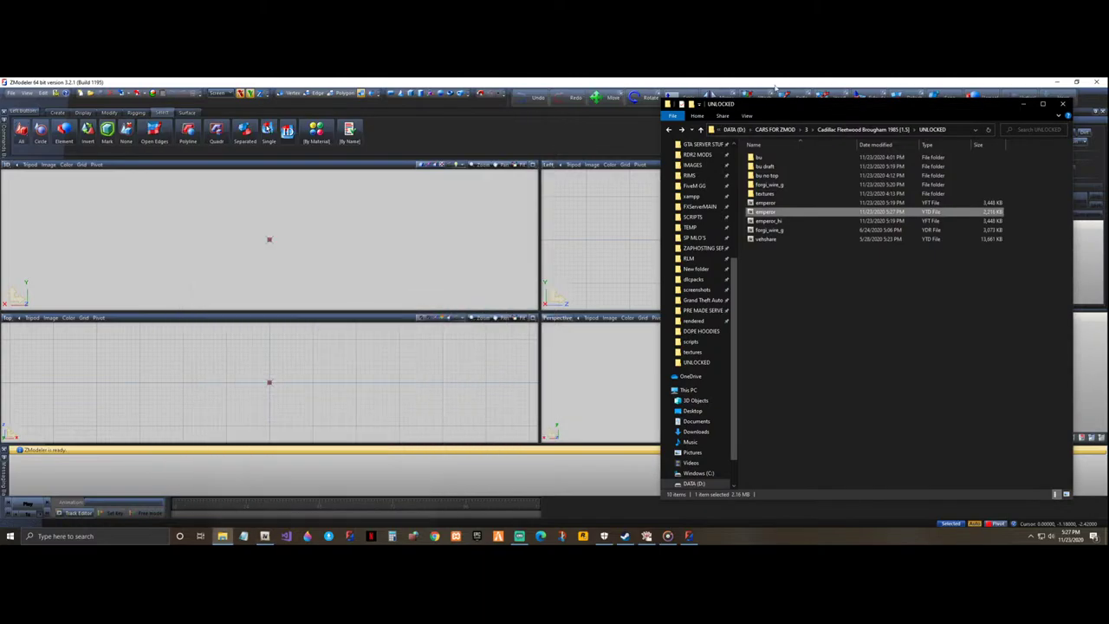
pyautogui.click(1023, 104)
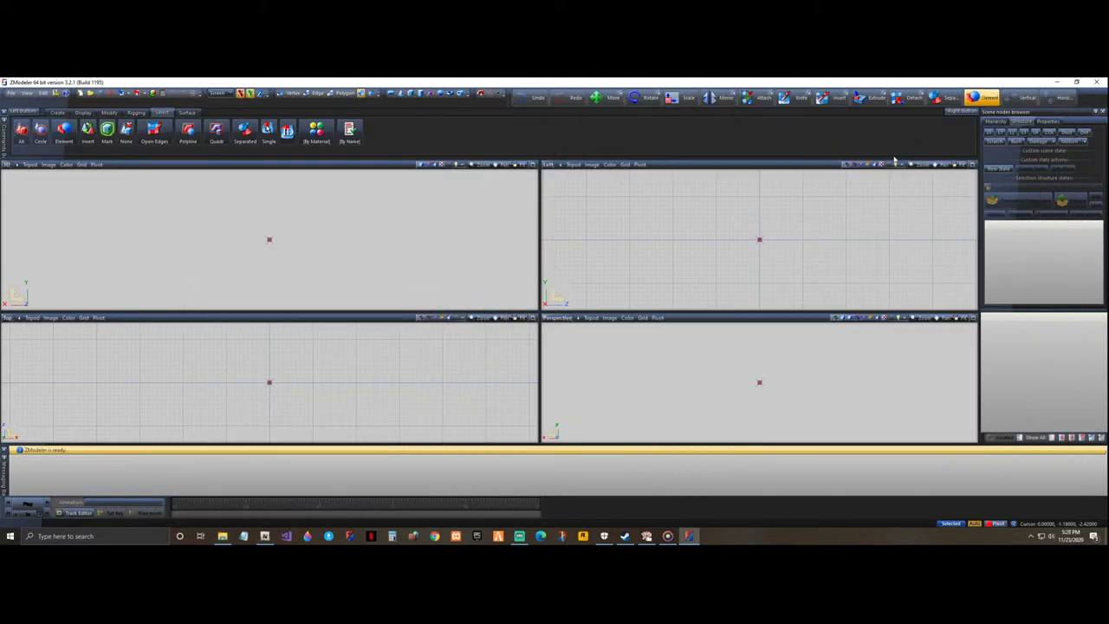
# - Import emperor_hi from the UNLOCKED folder with emperor.ytd and vehshare.ytd preloaded, and view the car from the side
pyautogui.click(123, 93)
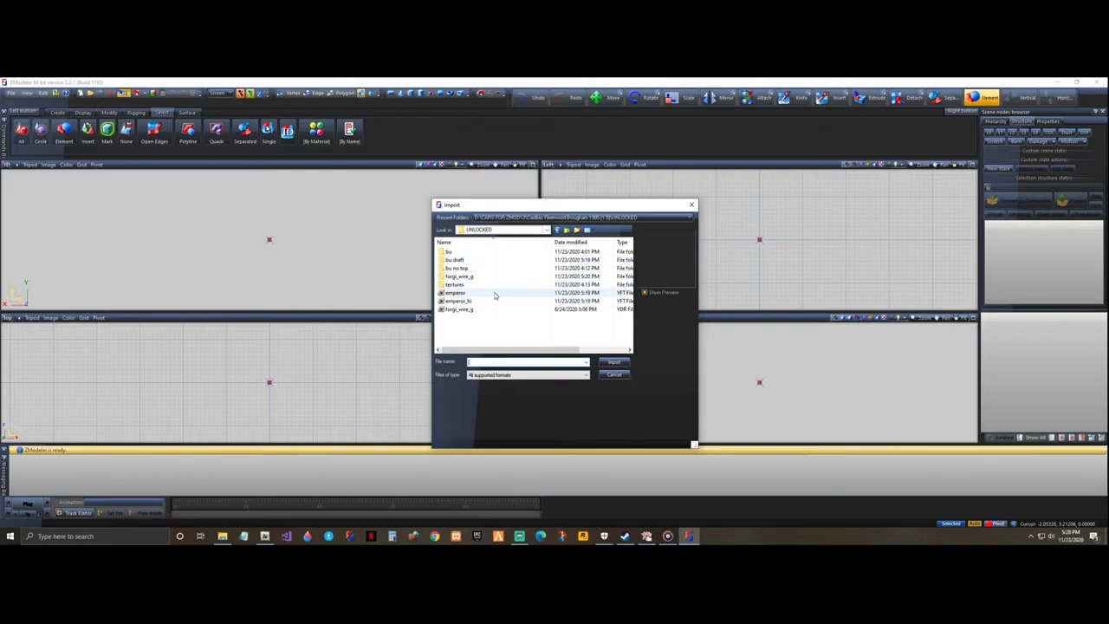
pyautogui.click(479, 301)
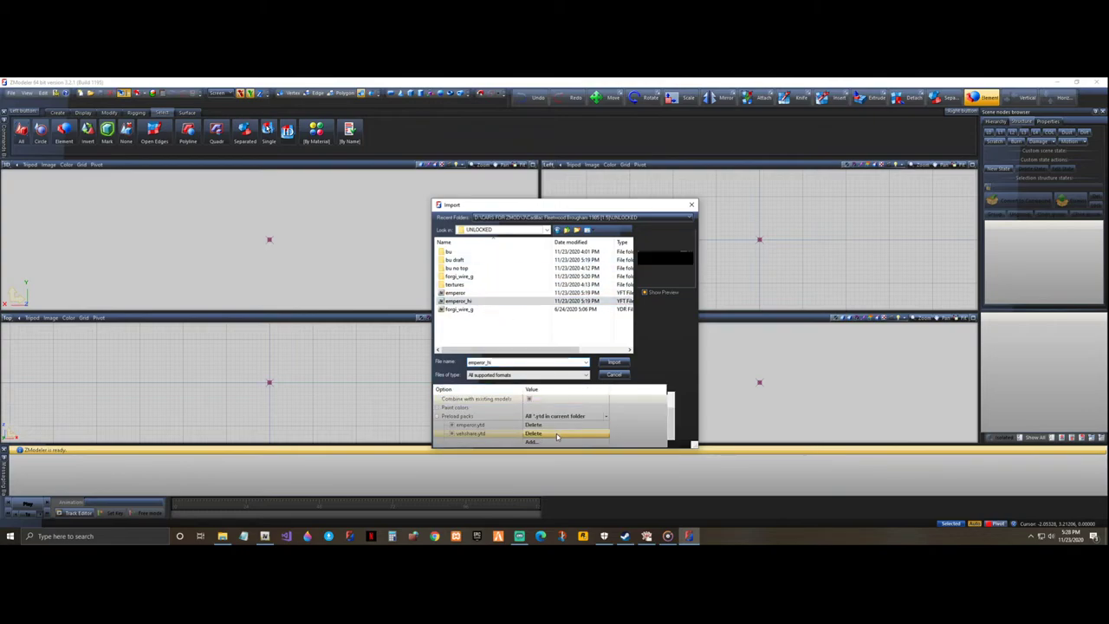
pyautogui.click(614, 361)
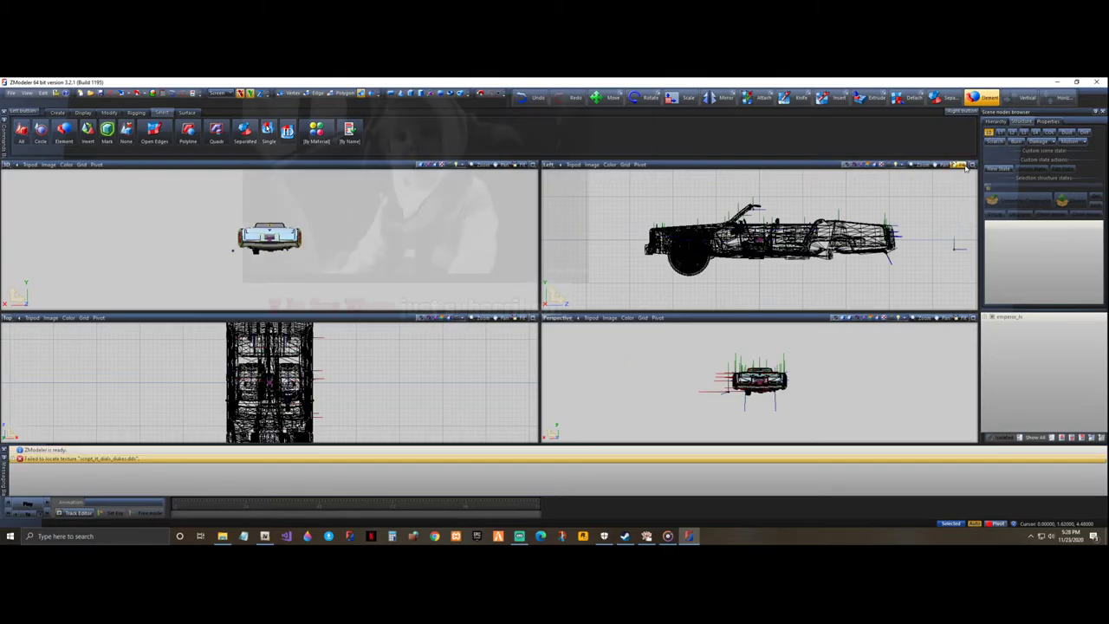
pyautogui.moveTo(346, 242); pyautogui.dragTo(381, 225, button='middle')
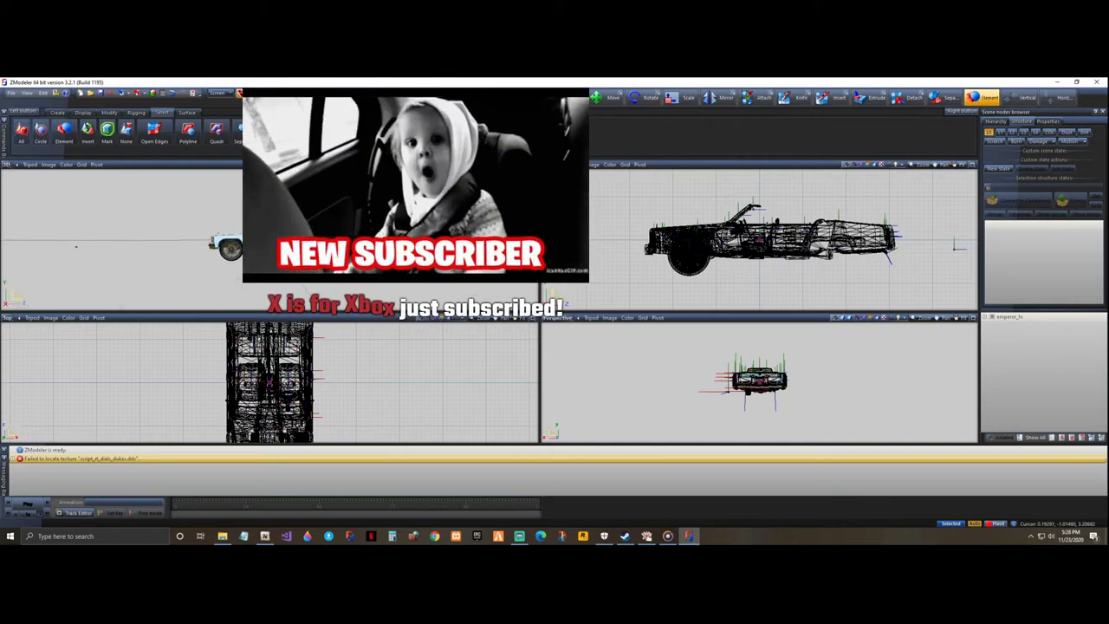
pyautogui.scroll(5, 270, 239)
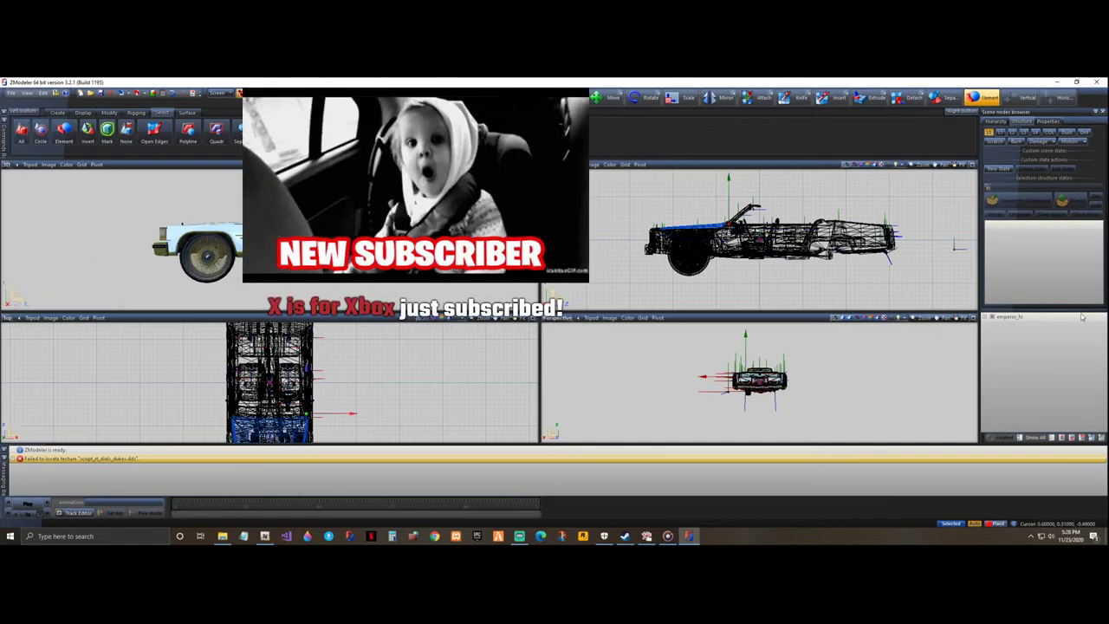
# - Expand the emperor_hi hierarchy down to the wheel nodes and show the collision (COL) meshes
pyautogui.click(987, 317)
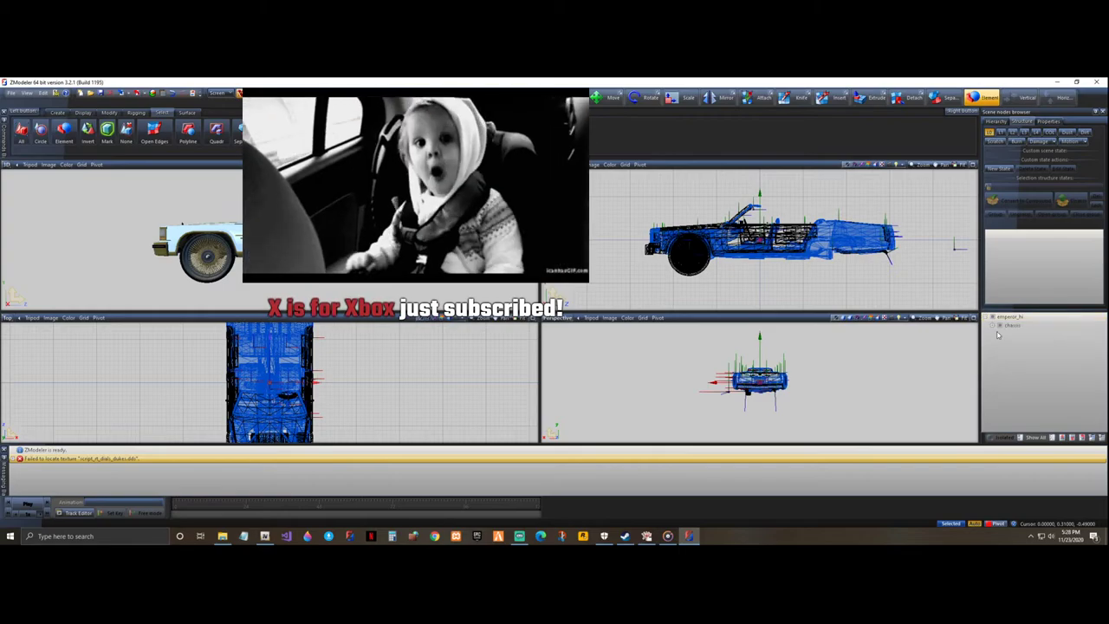
pyautogui.click(988, 317)
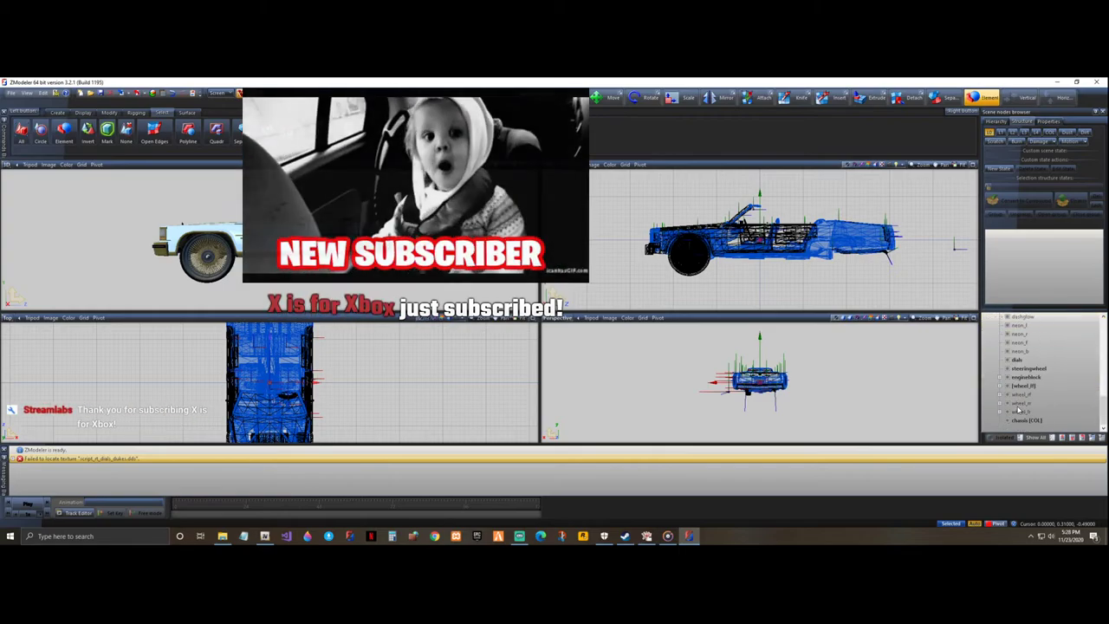
pyautogui.scroll(-3, 1022, 410)
pyautogui.scroll(-2, 1033, 416)
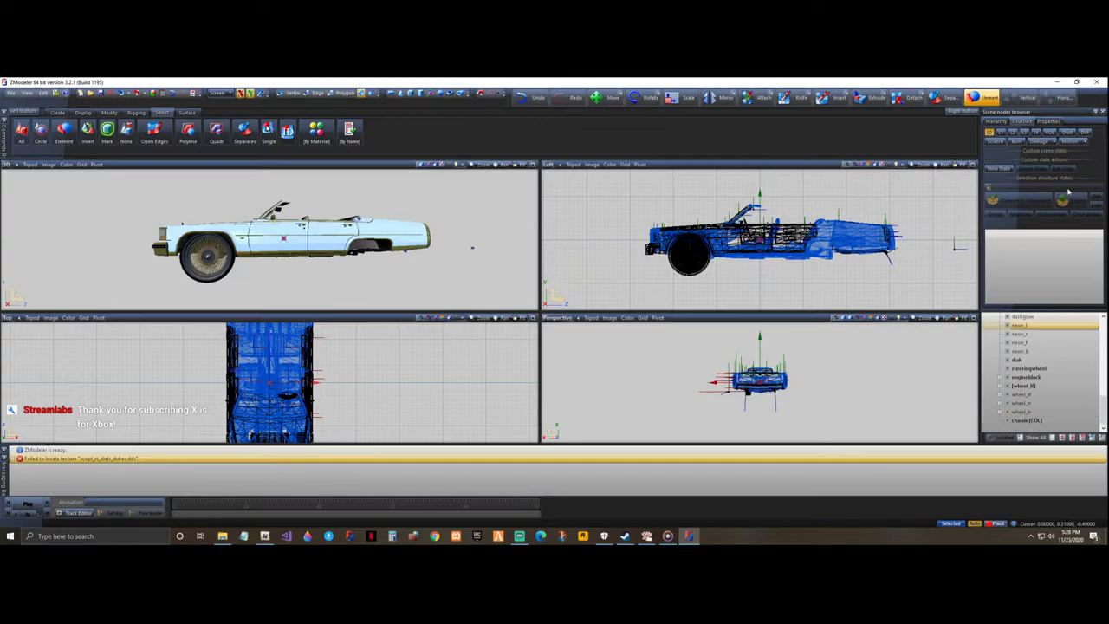
pyautogui.click(1052, 133)
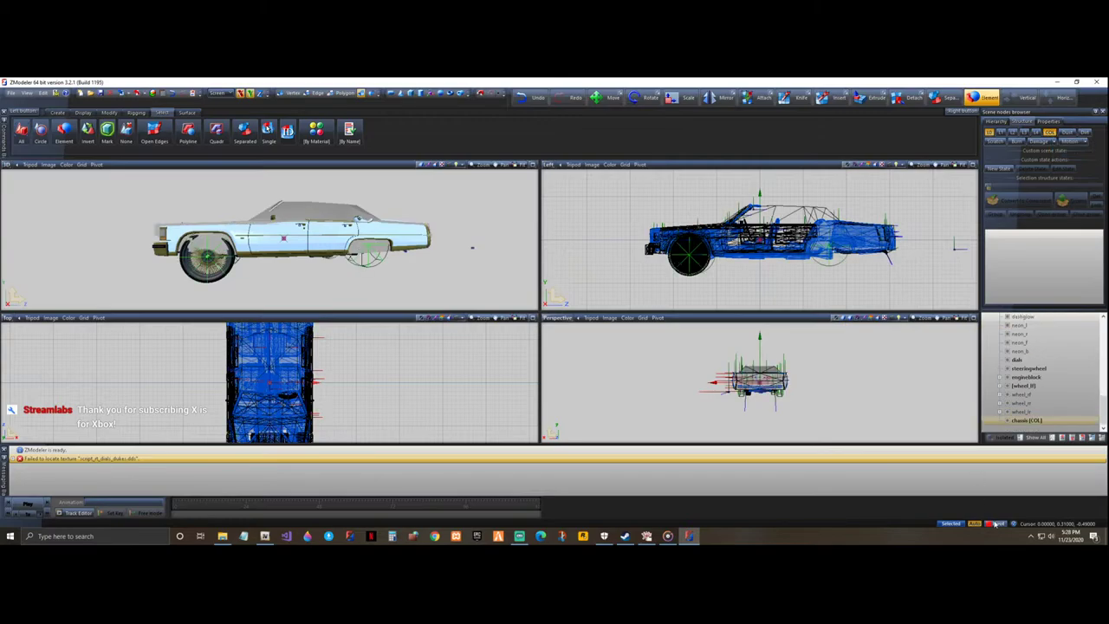
# - Clear the selection, unlink the four wheel nodes from the emperor_hi hierarchy, and collapse the emperor_hi tree
pyautogui.rightClick(269, 130)
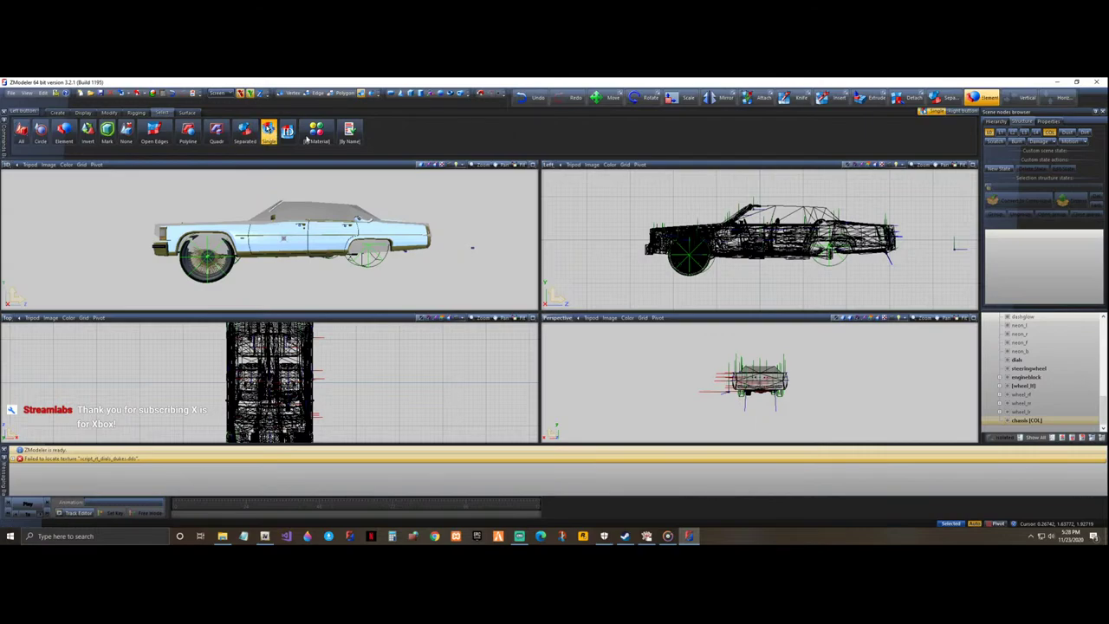
pyautogui.click(1029, 413)
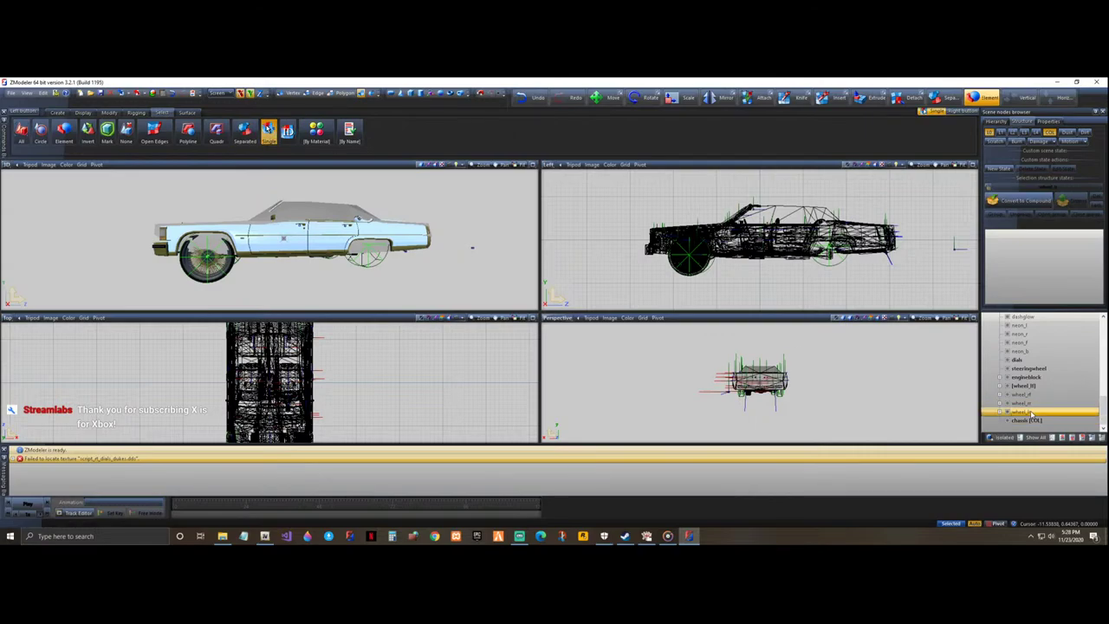
pyautogui.keyDown('ctrl'); pyautogui.click(1043, 403); pyautogui.keyUp('ctrl')
pyautogui.keyDown('ctrl'); pyautogui.click(1044, 394); pyautogui.keyUp('ctrl')
pyautogui.keyDown('ctrl'); pyautogui.click(1044, 386); pyautogui.keyUp('ctrl')
pyautogui.rightClick(1045, 390)
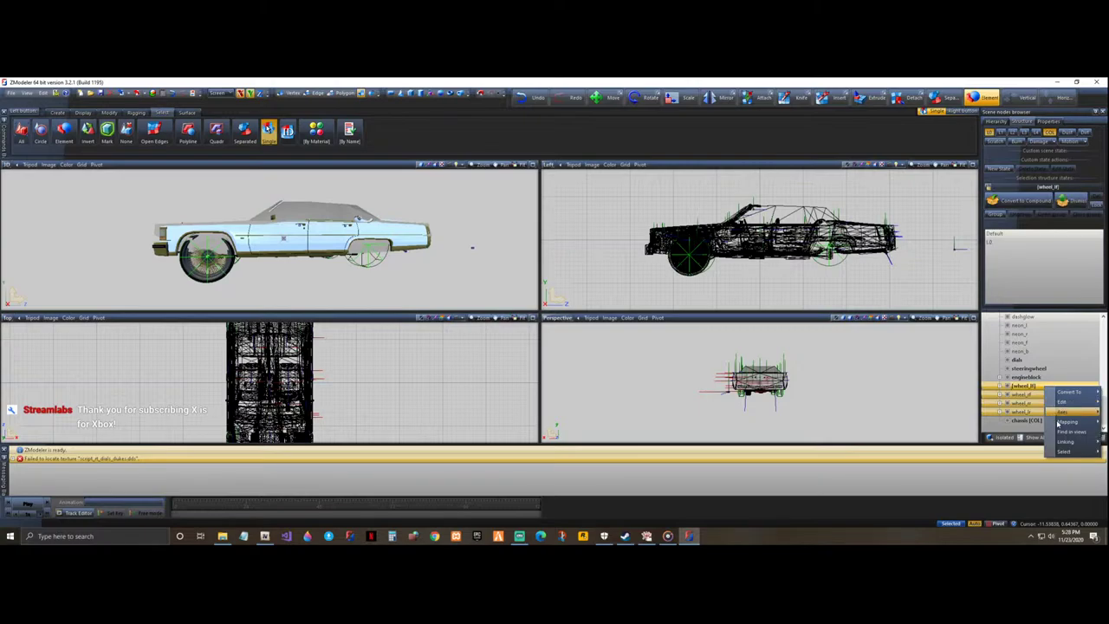
pyautogui.click(1034, 442)
pyautogui.click(1027, 395)
pyautogui.scroll(5, 1009, 381)
pyautogui.click(985, 318)
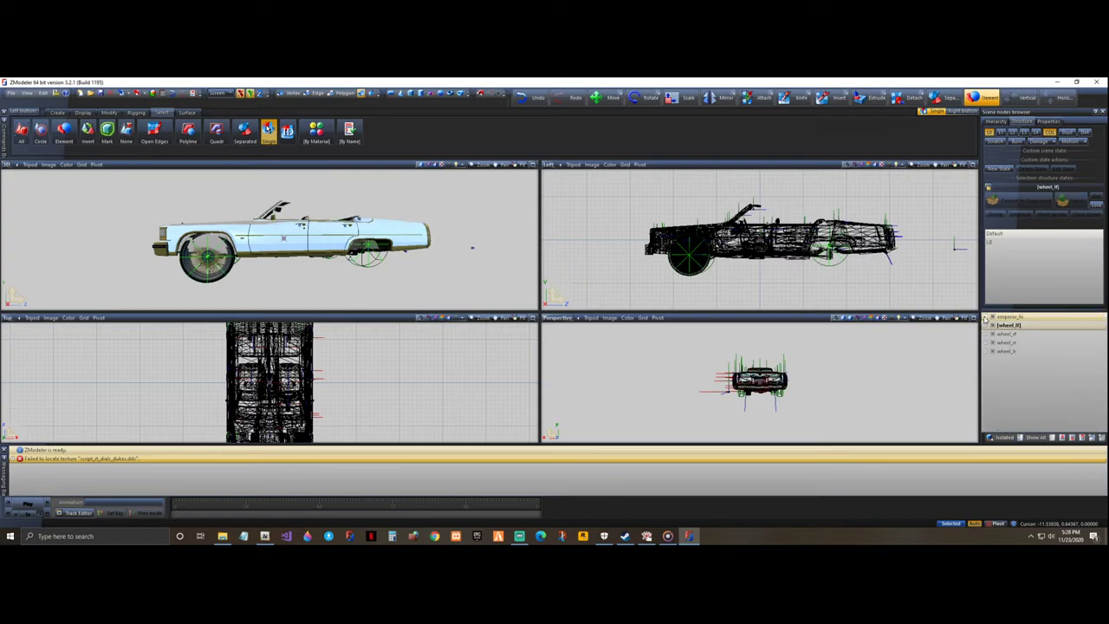
# - Hide emperor_hi, select both front wheels together with their collision meshes, and activate Move
pyautogui.click(992, 318)
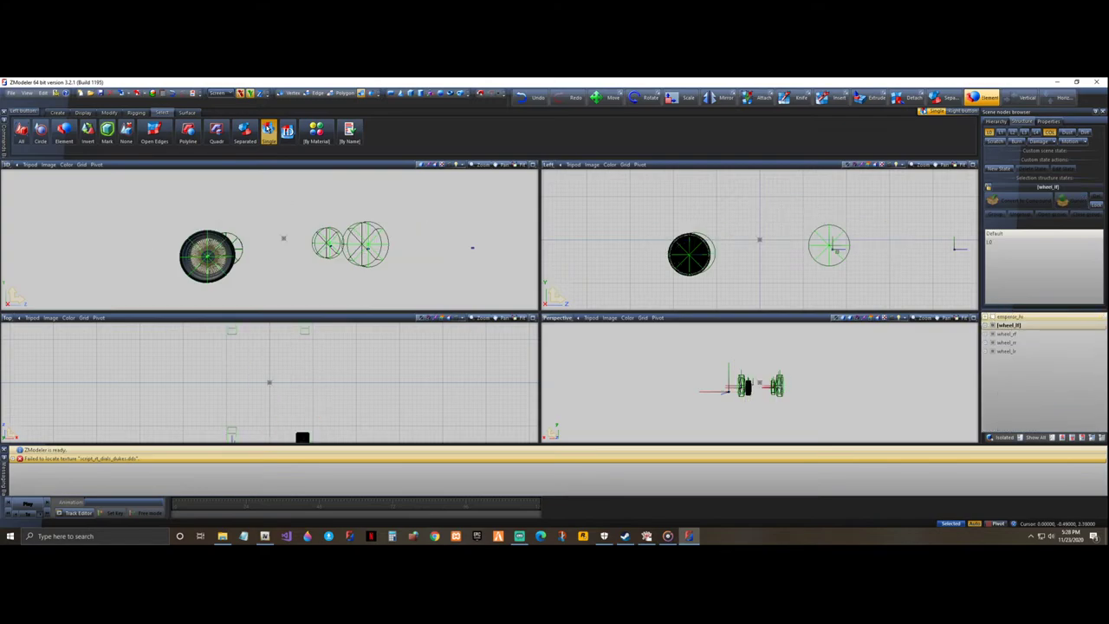
pyautogui.click(267, 128)
pyautogui.moveTo(647, 210); pyautogui.dragTo(737, 290)
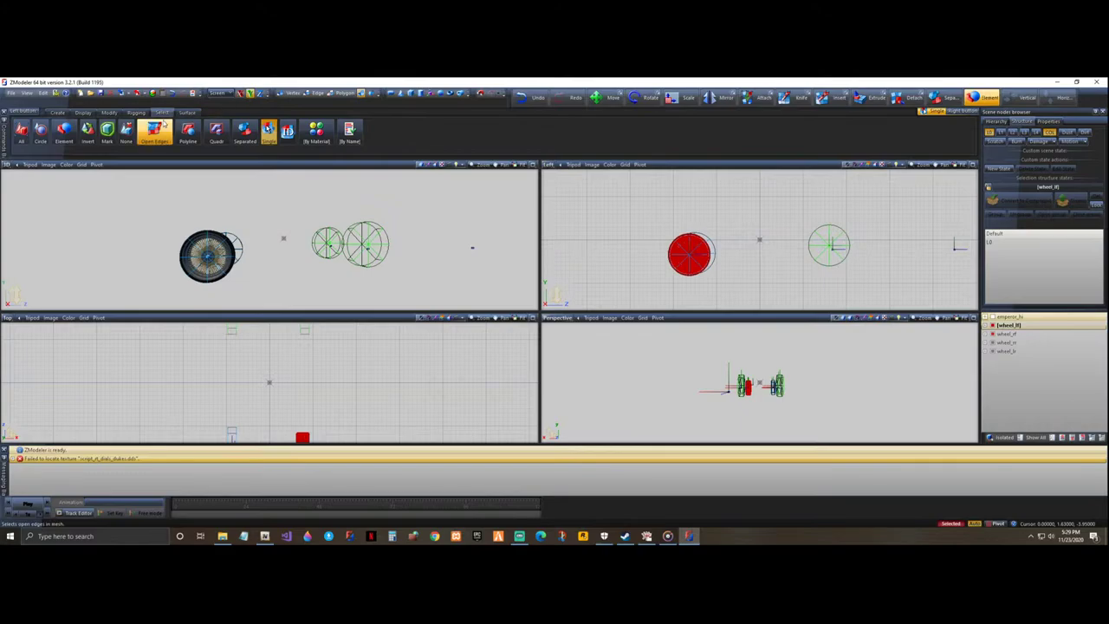
pyautogui.click(111, 112)
pyautogui.click(154, 130)
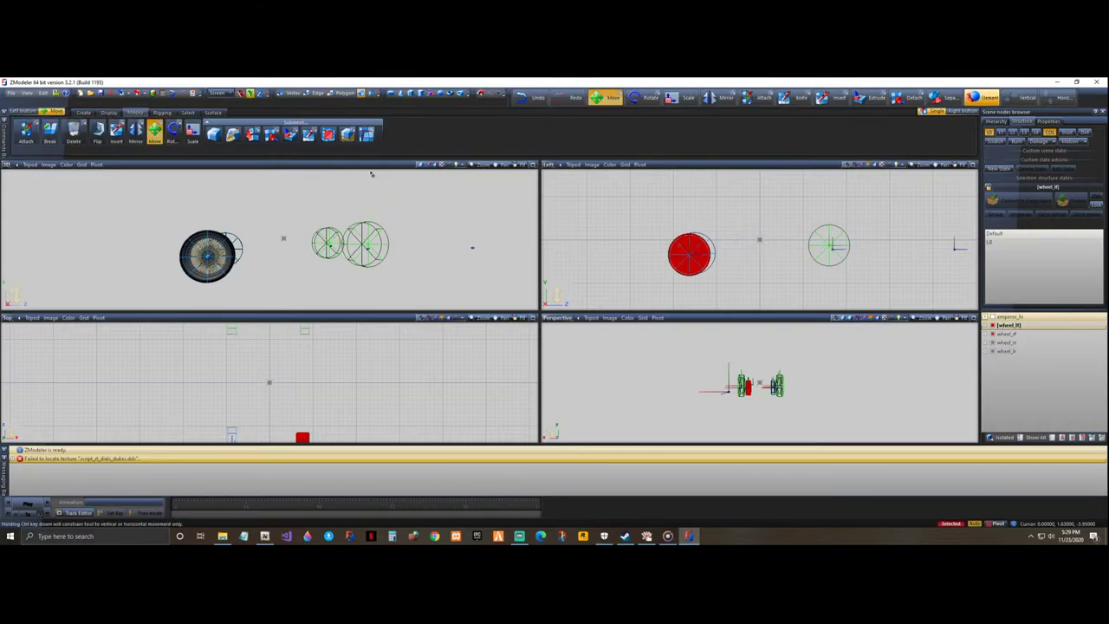
# - Show emperor_hi again and move the selected front wheels slightly down within the fender arches
pyautogui.click(992, 317)
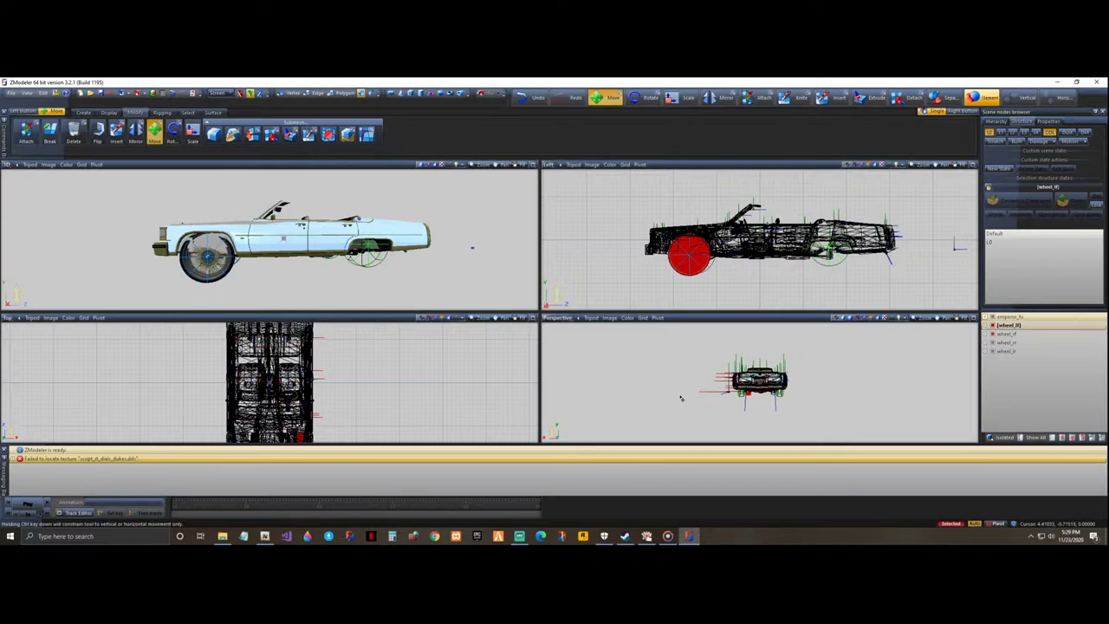
pyautogui.moveTo(688, 406); pyautogui.dragTo(761, 398, button='middle')
pyautogui.moveTo(360, 279)
pyautogui.mouseDown(button='middle')
pyautogui.moveTo(375, 279)
pyautogui.moveTo(352, 274)
pyautogui.mouseUp(button='middle')
pyautogui.scroll(5, 175, 256)
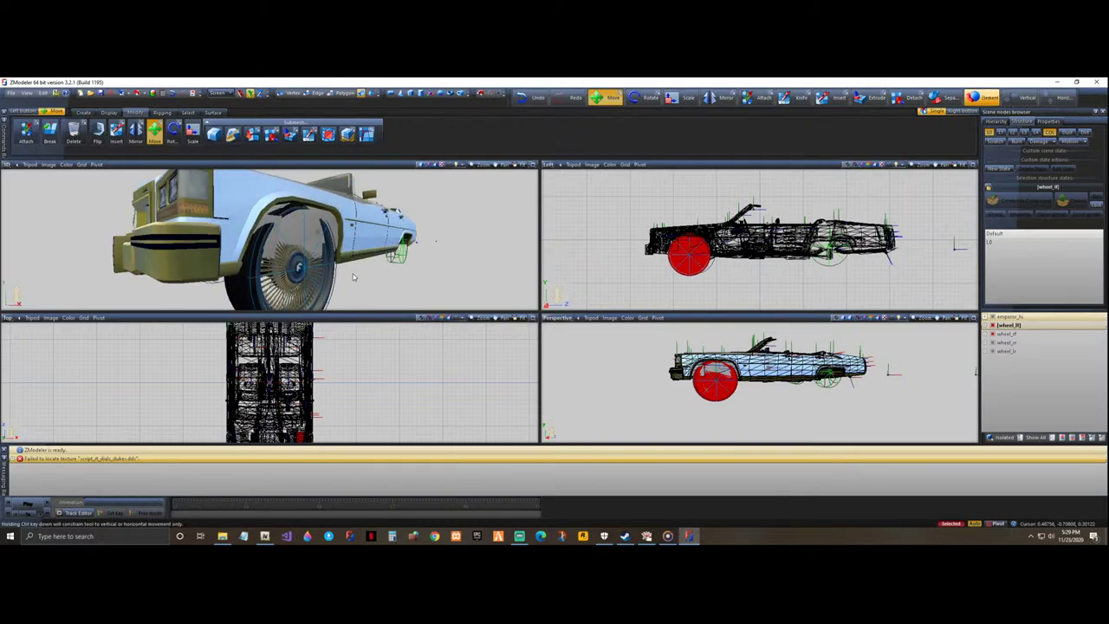
pyautogui.scroll(3, 711, 283)
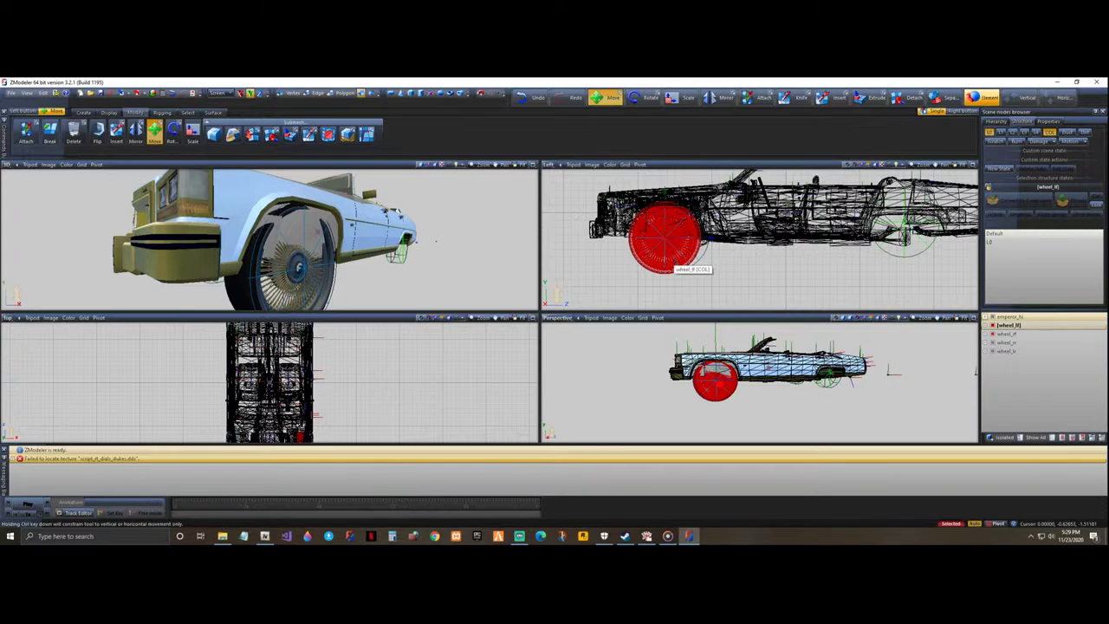
pyautogui.moveTo(671, 248); pyautogui.dragTo(676, 260)
# - Check the front wheel's fender clearance, lower the selected wheels by about 0.018 more, and inspect the stance from the side
pyautogui.moveTo(444, 266); pyautogui.dragTo(498, 242, button='middle')
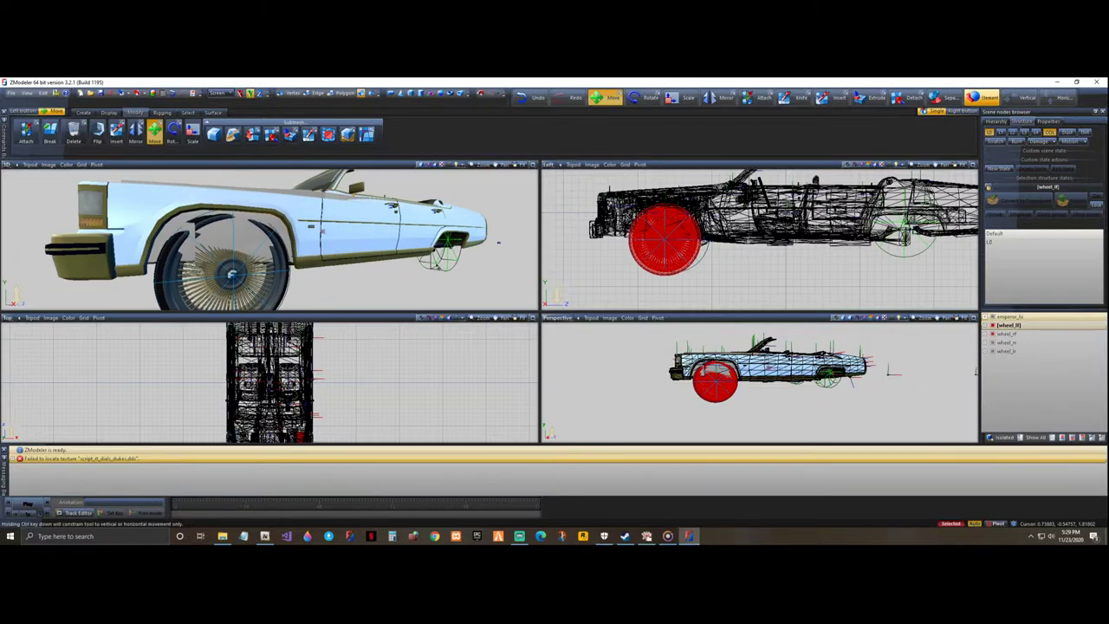
pyautogui.moveTo(436, 266); pyautogui.dragTo(436, 267, button='middle')
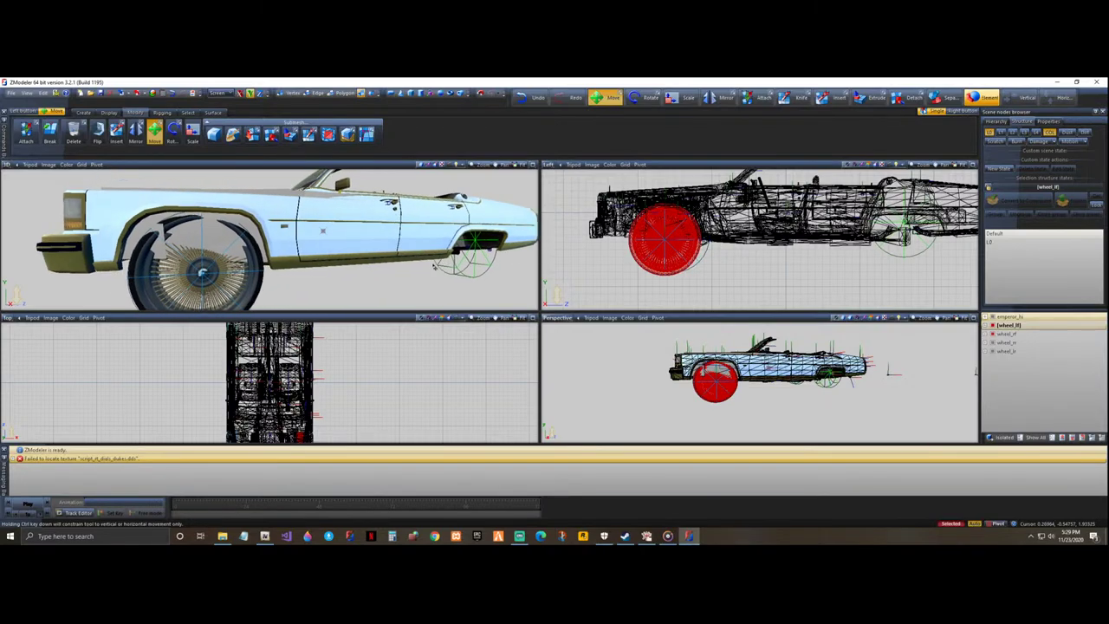
pyautogui.moveTo(302, 285); pyautogui.dragTo(348, 285, button='middle')
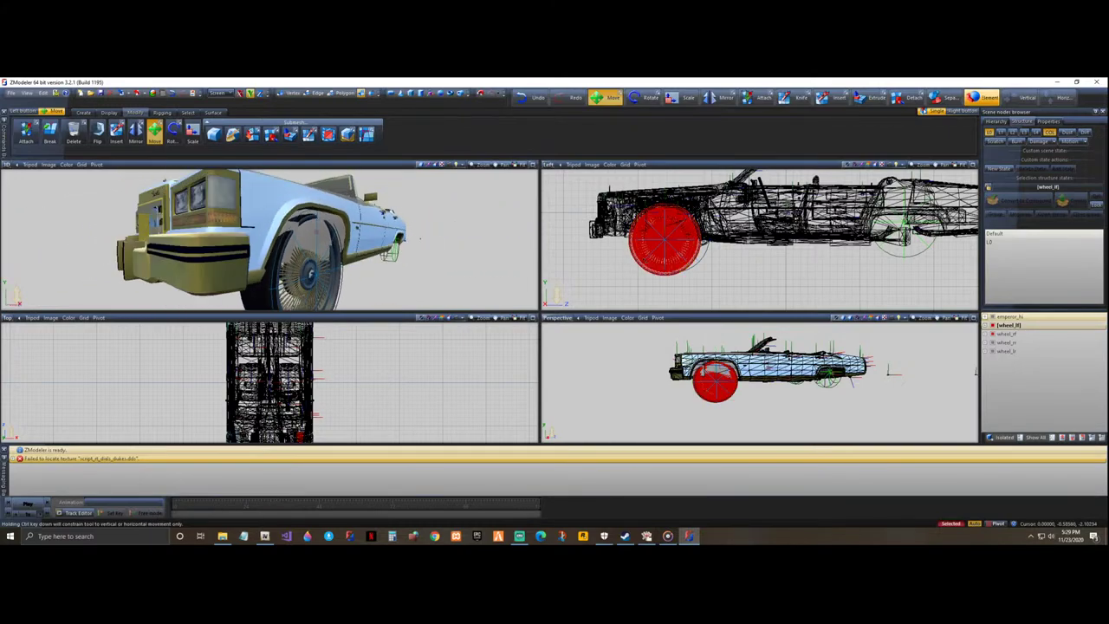
pyautogui.moveTo(673, 268); pyautogui.dragTo(673, 270)
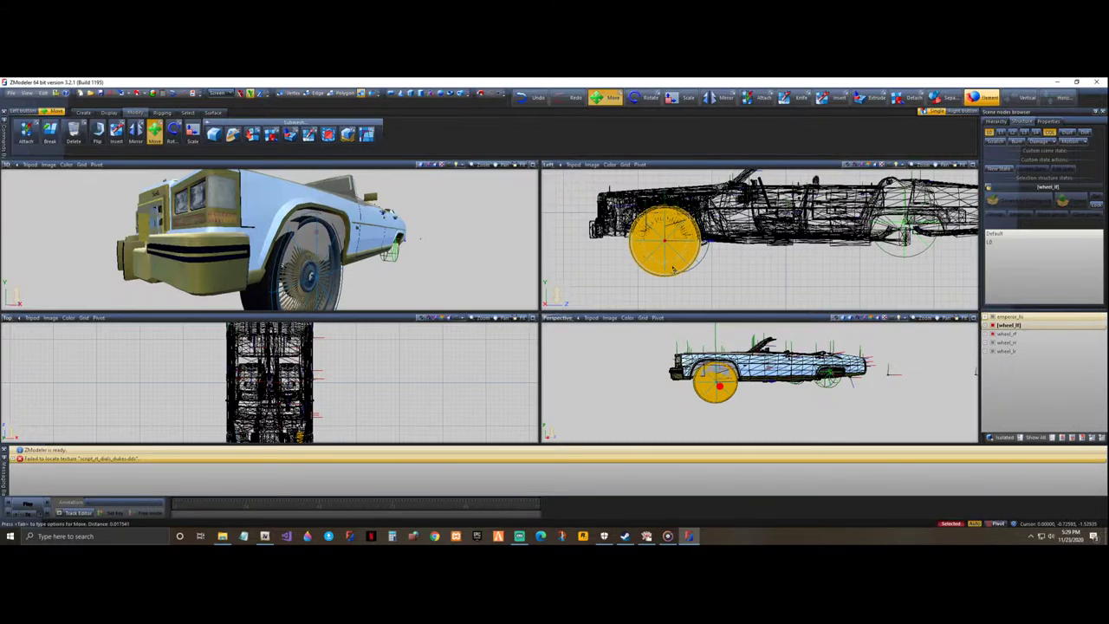
pyautogui.moveTo(421, 263); pyautogui.dragTo(418, 272, button='middle')
pyautogui.scroll(-4, 339, 281)
pyautogui.moveTo(339, 280); pyautogui.dragTo(365, 297, button='middle')
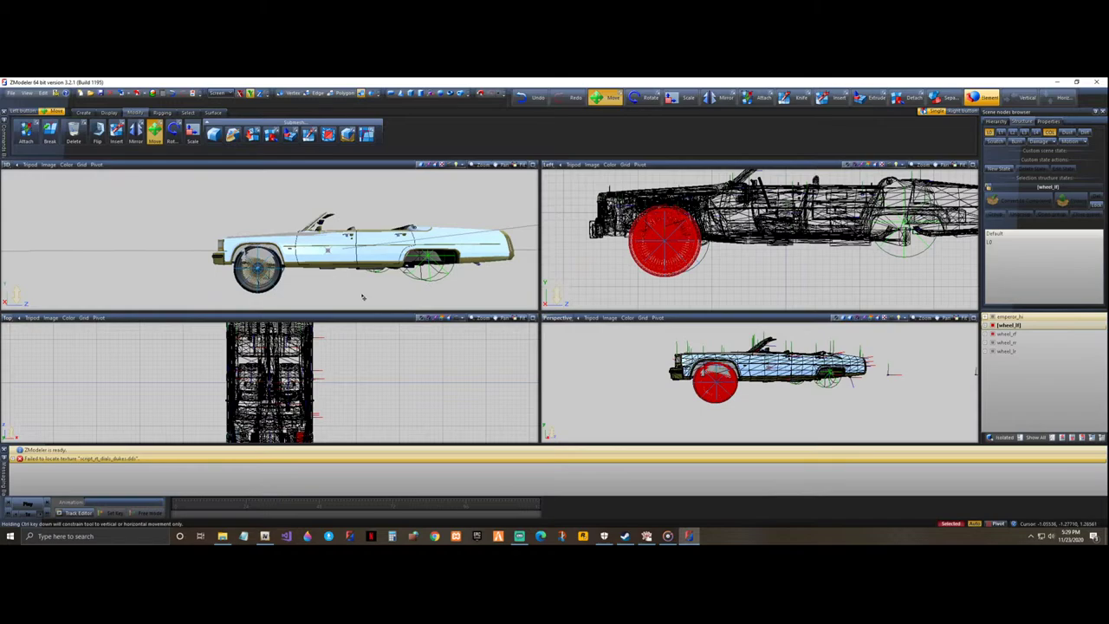
pyautogui.scroll(-5, 376, 285)
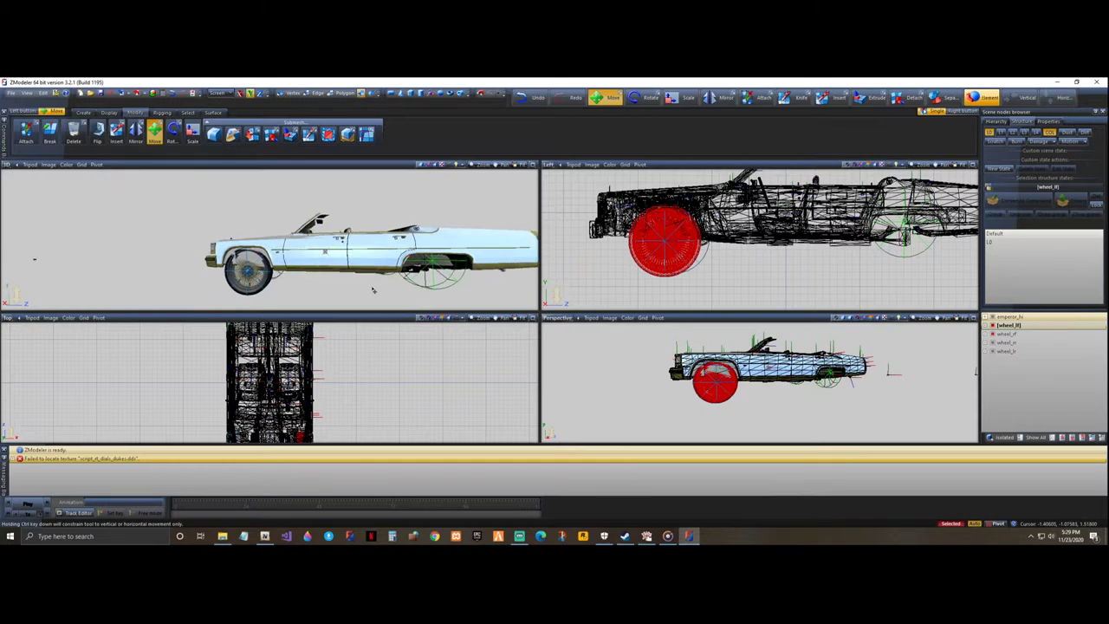
# - Hide emperor_hi to isolate the wheels and leave the Move command
pyautogui.moveTo(362, 291); pyautogui.dragTo(371, 291, button='middle')
pyautogui.moveTo(575, 263); pyautogui.dragTo(609, 287, button='right')
pyautogui.scroll(-5, 598, 263)
pyautogui.click(992, 317)
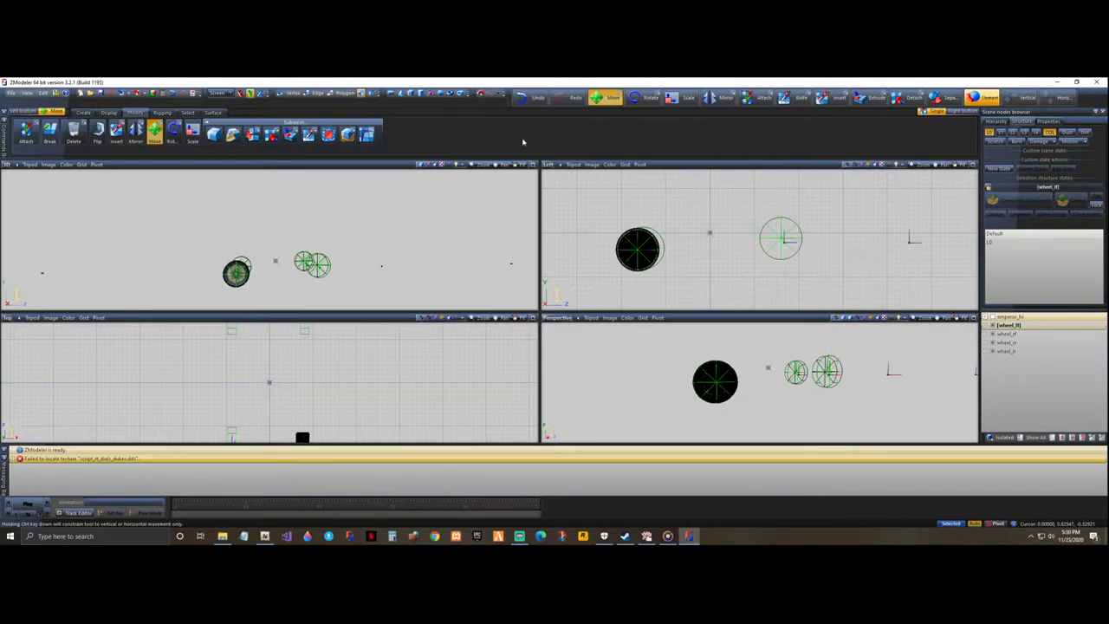
pyautogui.click(158, 131)
pyautogui.click(242, 96)
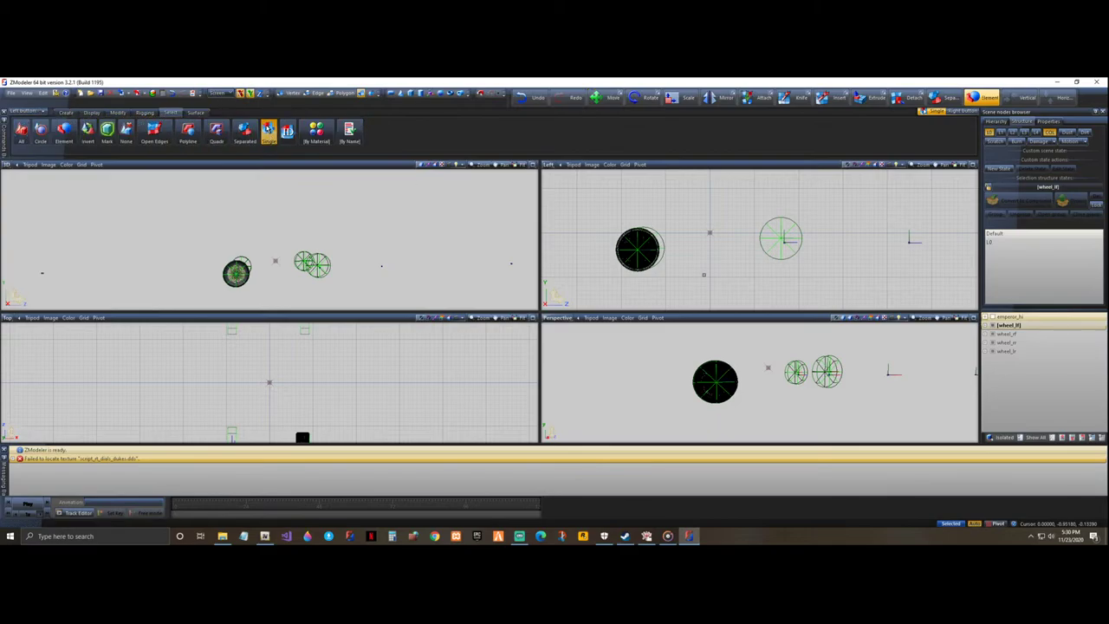
# - Reset the left front wheel's collision mesh local axes to its parent, using the Offset option
pyautogui.click(90, 113)
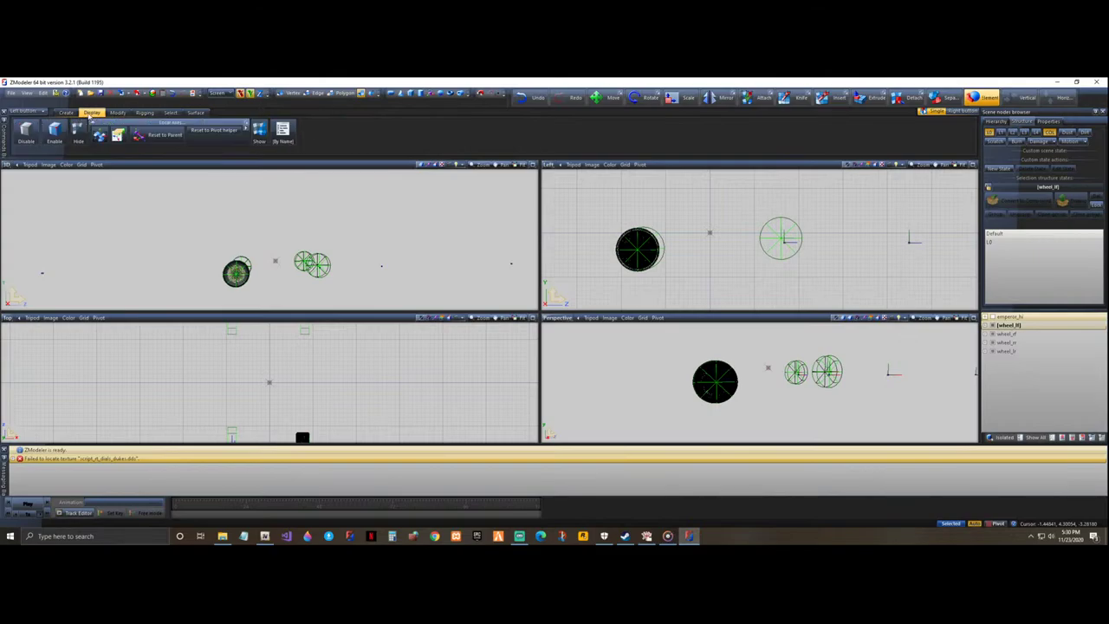
pyautogui.click(144, 136)
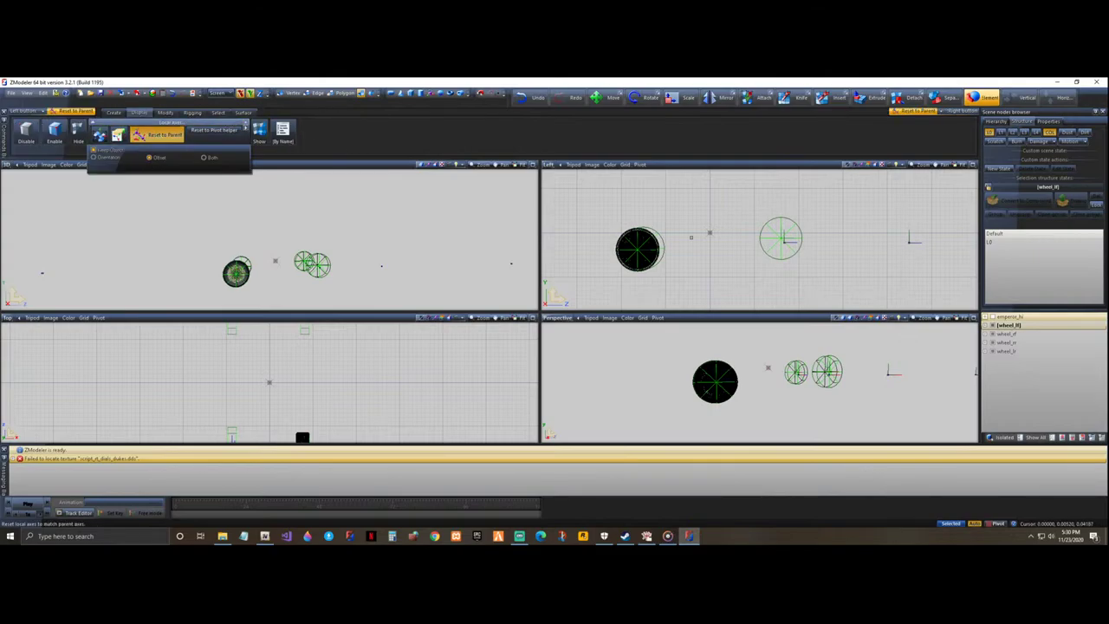
pyautogui.click(639, 250)
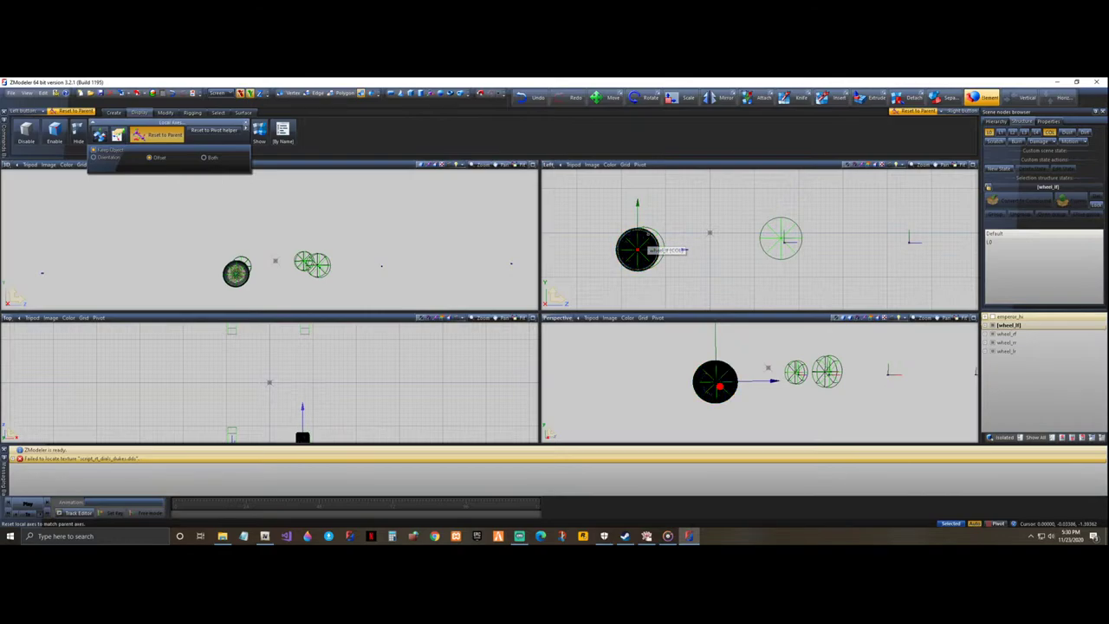
pyautogui.click(647, 238)
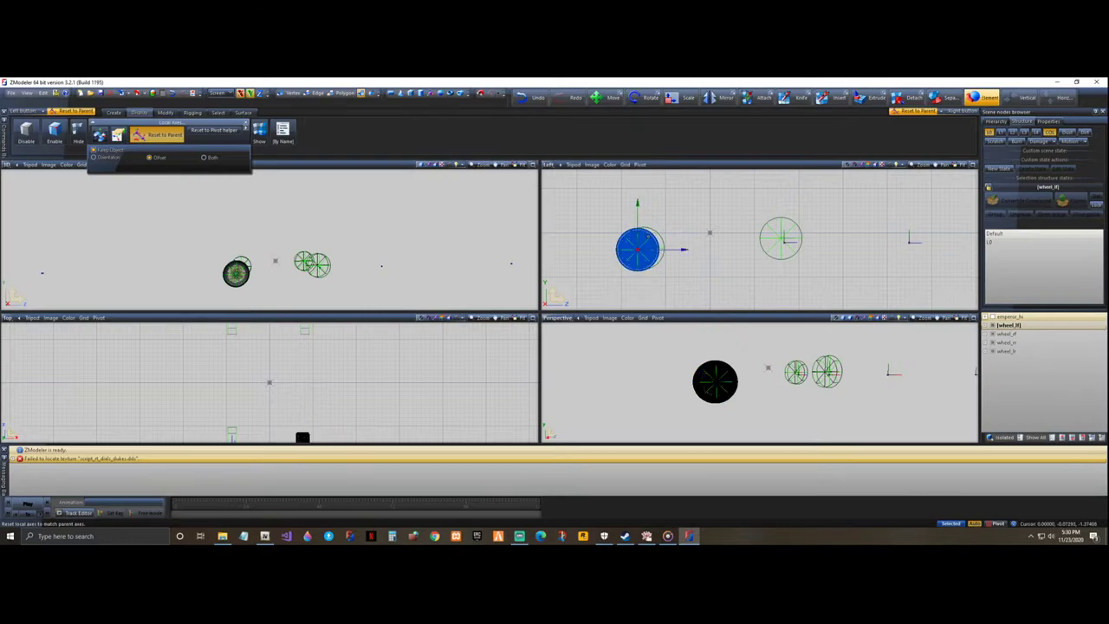
pyautogui.click(532, 99)
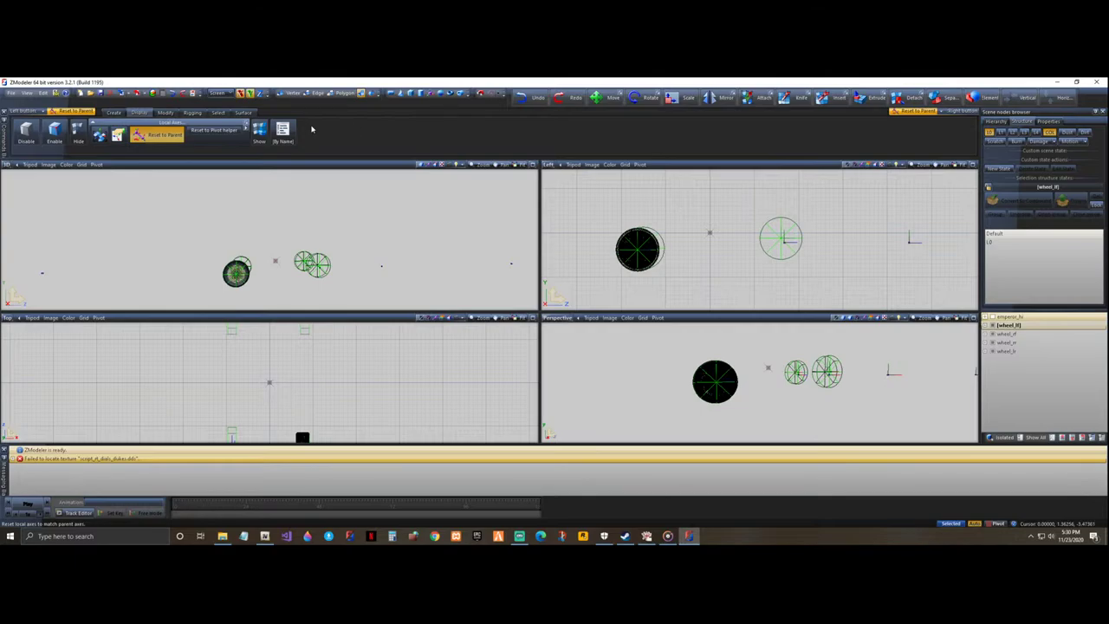
pyautogui.click(638, 235)
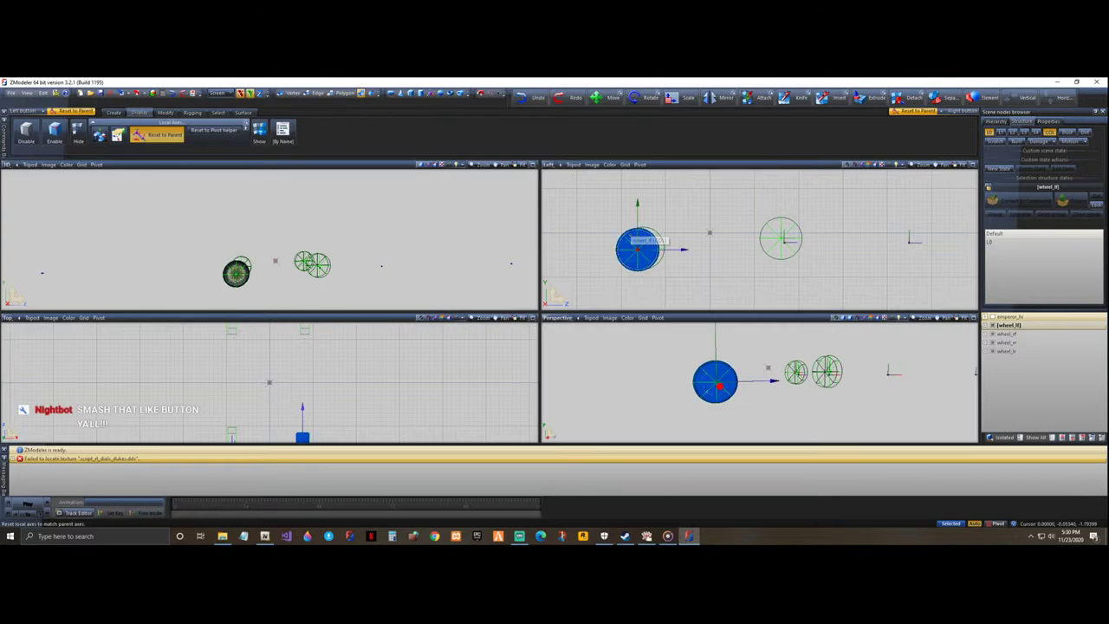
# - Center the left front wheel's local axes to the object and exit the local axes command
pyautogui.click(100, 134)
pyautogui.click(246, 128)
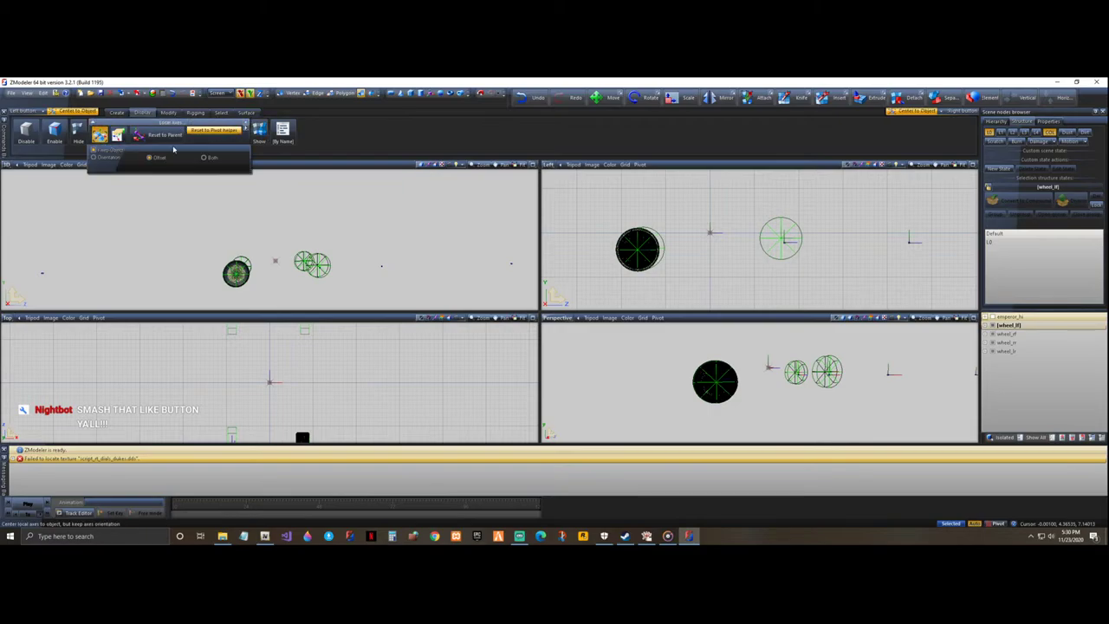
pyautogui.click(631, 238)
pyautogui.hotkey('ctrl', 'z')
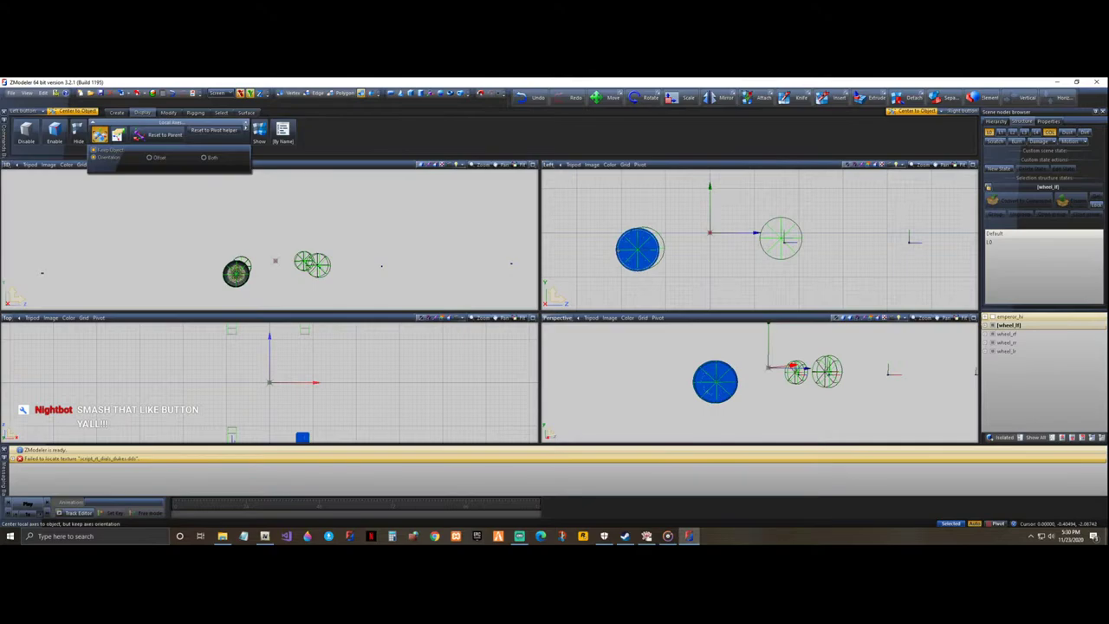
pyautogui.click(623, 247)
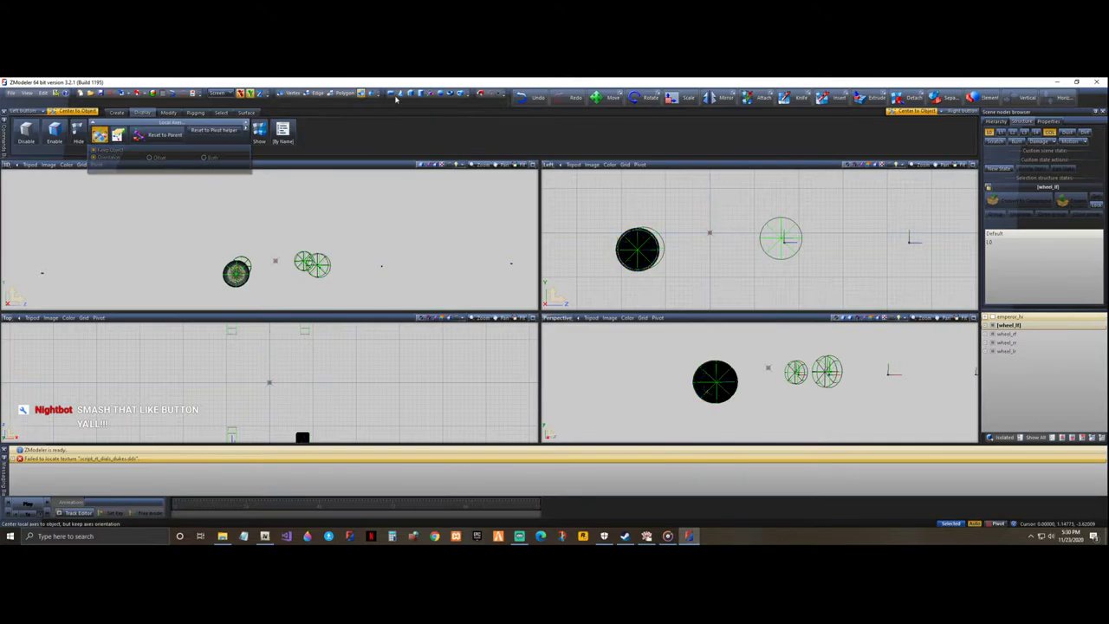
pyautogui.click(100, 135)
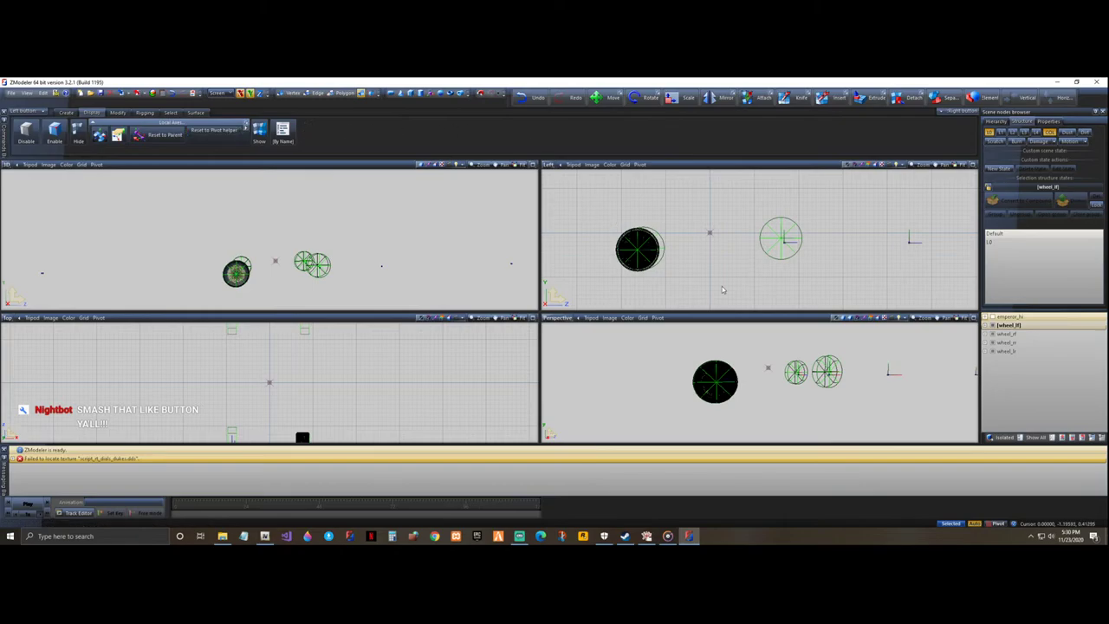
# - Show emperor_hi again and expand its tree down to the wheel nodes
pyautogui.click(173, 113)
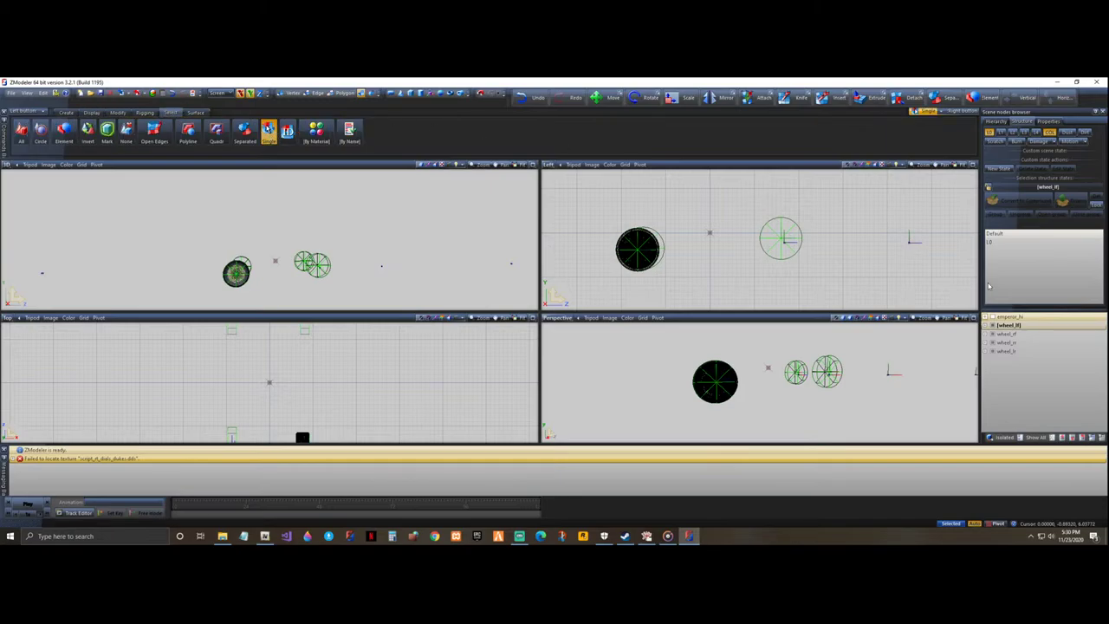
pyautogui.click(992, 318)
pyautogui.click(985, 317)
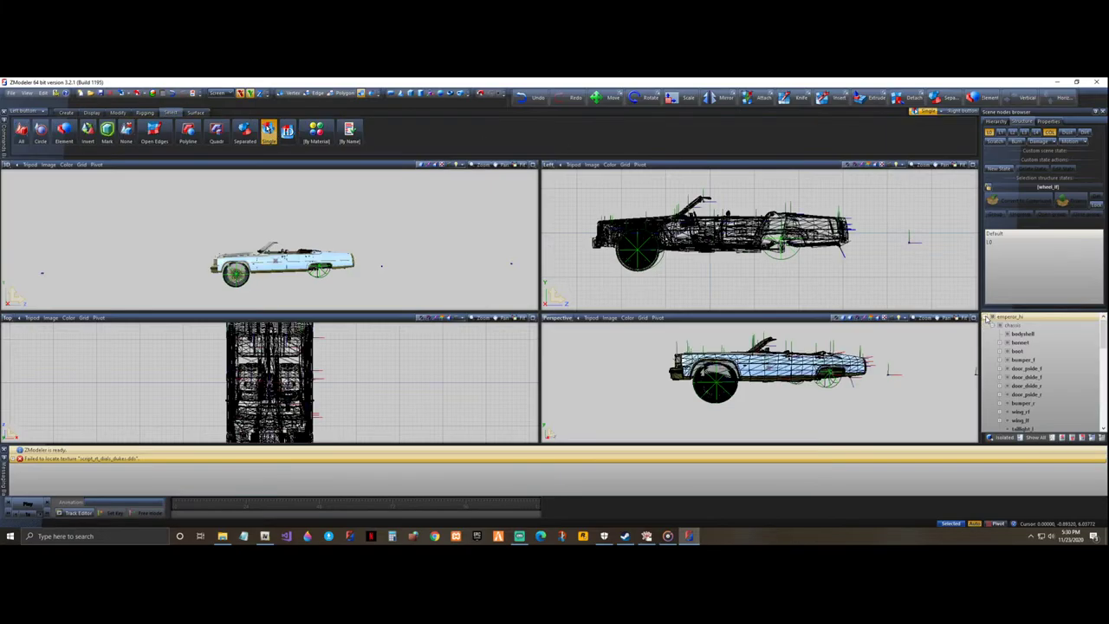
pyautogui.scroll(-10, 1020, 389)
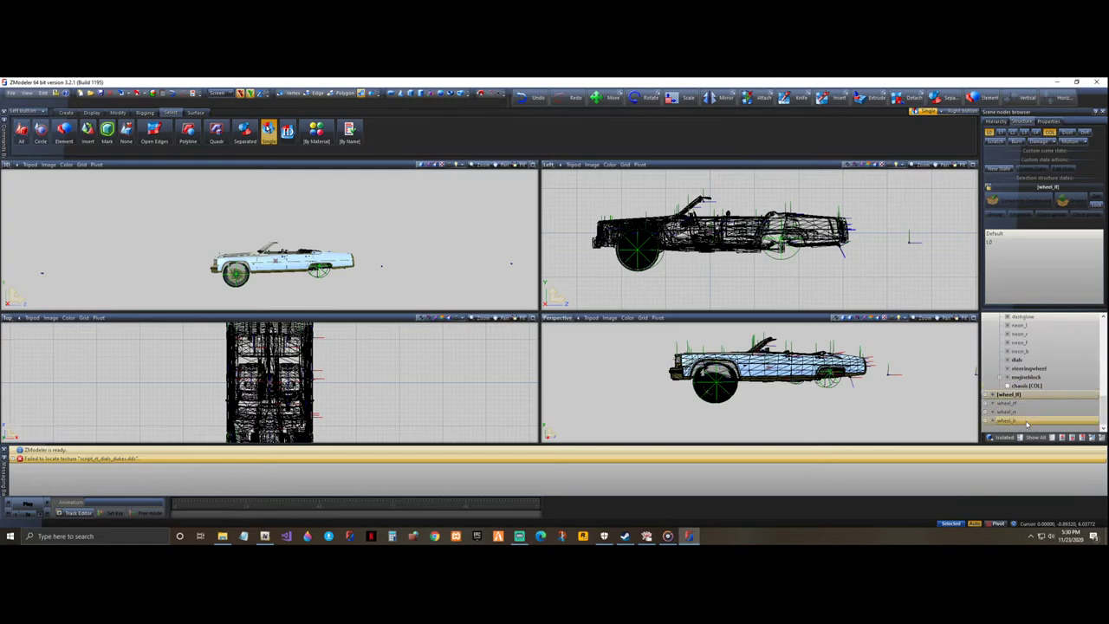
pyautogui.click(1027, 421)
pyautogui.keyDown('ctrl'); pyautogui.click(1028, 412); pyautogui.keyUp('ctrl')
pyautogui.keyDown('ctrl'); pyautogui.click(1028, 404); pyautogui.keyUp('ctrl')
pyautogui.keyDown('ctrl'); pyautogui.click(1029, 395); pyautogui.keyUp('ctrl')
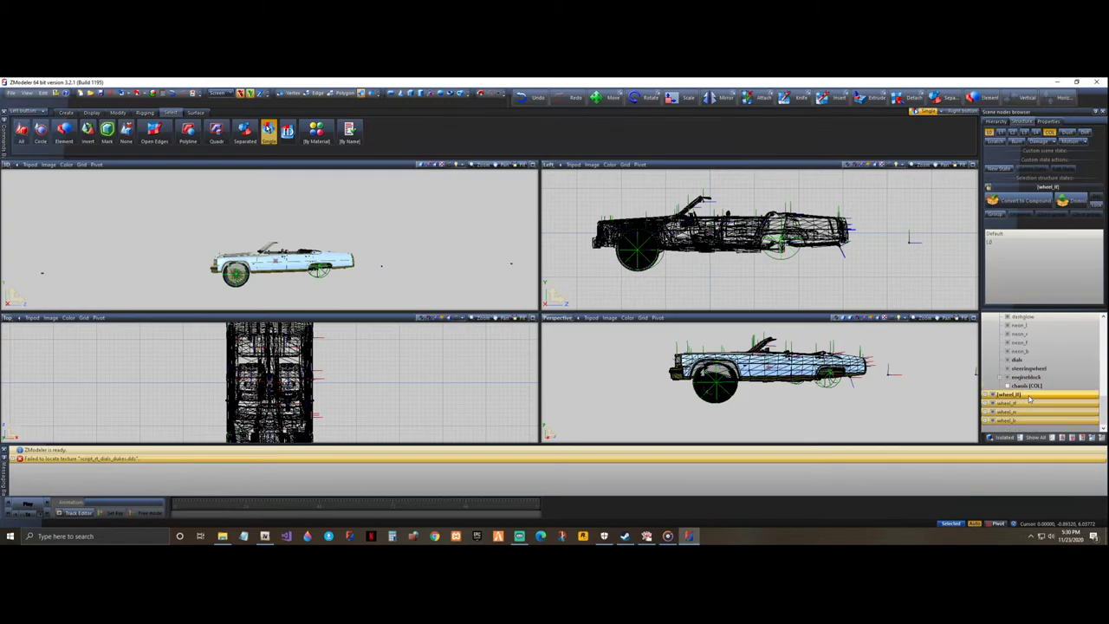
pyautogui.keyDown('ctrl'); pyautogui.click(1055, 379); pyautogui.keyUp('ctrl')
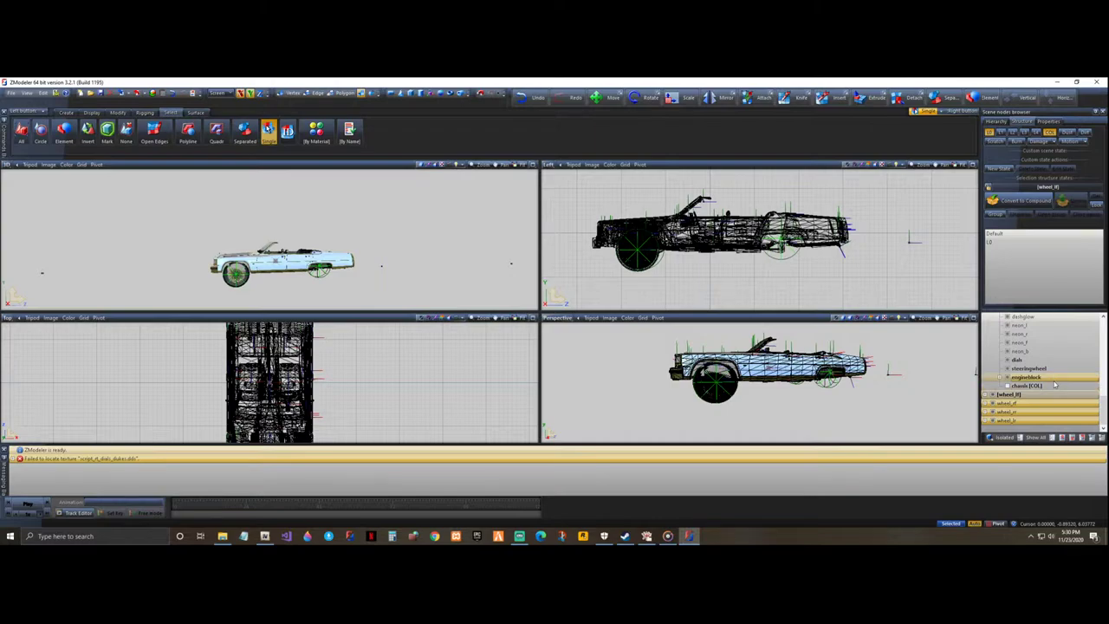
pyautogui.moveTo(1054, 383); pyautogui.dragTo(1046, 400)
pyautogui.click(1031, 396)
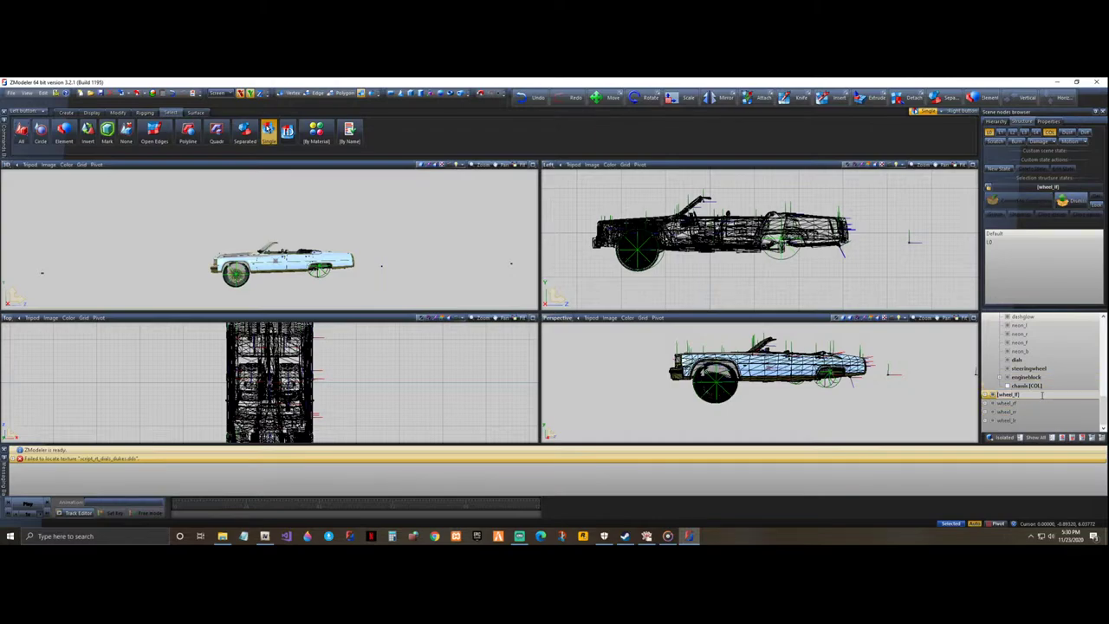
# - Select all four wheel nodes and relink them into the emperor_hi chassis hierarchy below engineblock
pyautogui.click(1042, 404)
pyautogui.keyDown('ctrl'); pyautogui.click(1037, 413); pyautogui.keyUp('ctrl')
pyautogui.keyDown('ctrl'); pyautogui.click(1037, 421); pyautogui.keyUp('ctrl')
pyautogui.keyDown('ctrl'); pyautogui.click(1036, 398); pyautogui.keyUp('ctrl')
pyautogui.moveTo(1045, 398); pyautogui.dragTo(1050, 384)
pyautogui.scroll(5, 1048, 388)
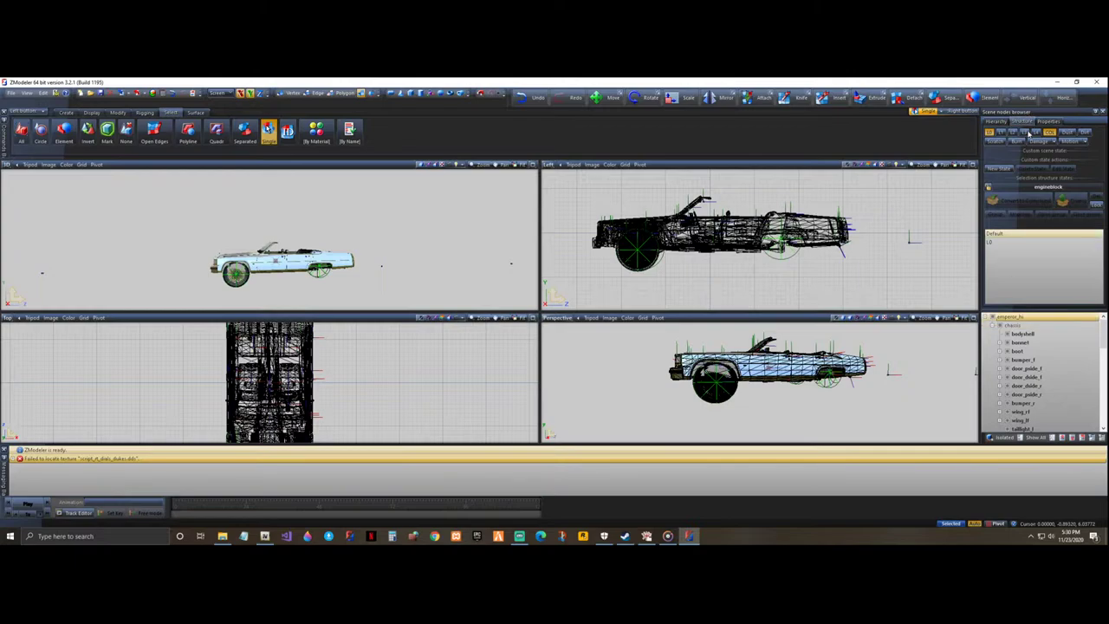
# - Select the bodyshell mesh and check the relinked wheel nodes in the hierarchy
pyautogui.click(1027, 326)
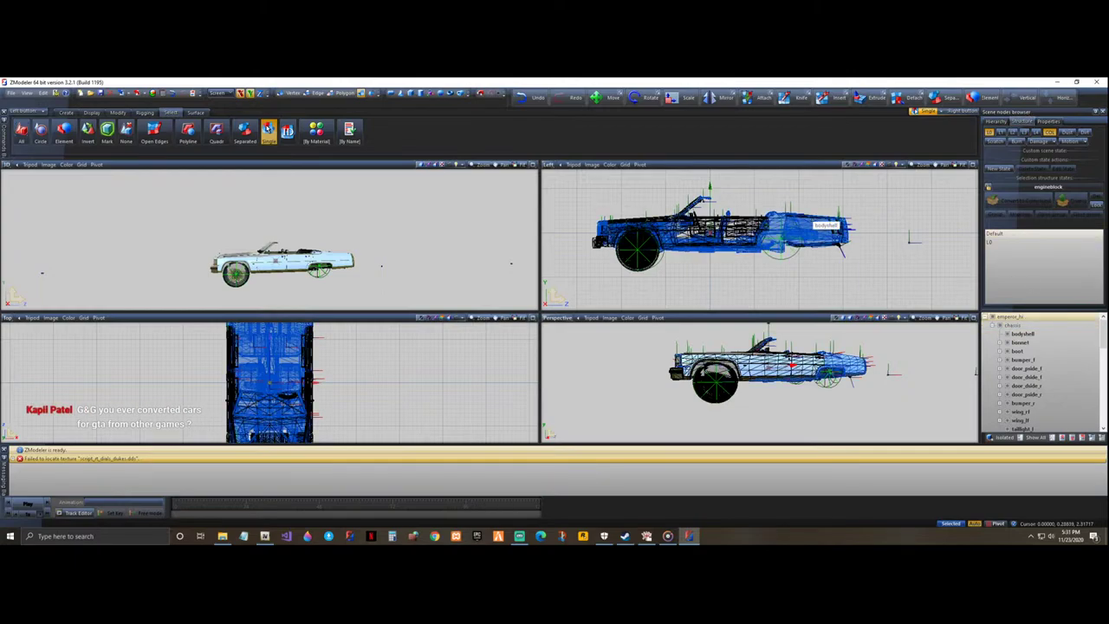
pyautogui.click(812, 219)
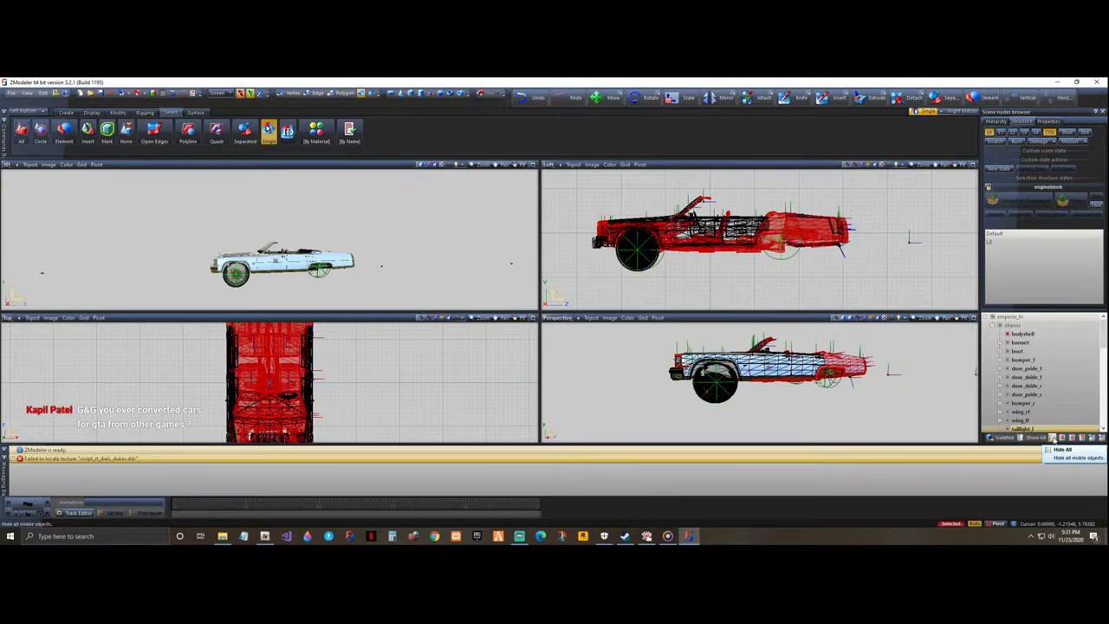
pyautogui.scroll(-5, 1028, 386)
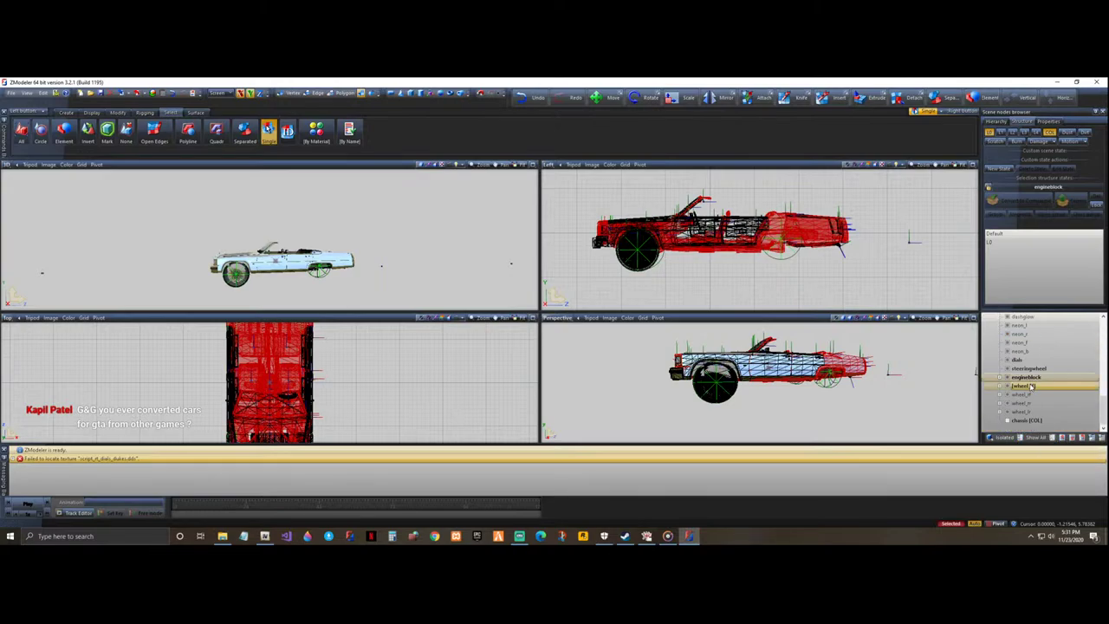
pyautogui.scroll(5, 1030, 386)
pyautogui.click(1021, 342)
pyautogui.scroll(4, 812, 227)
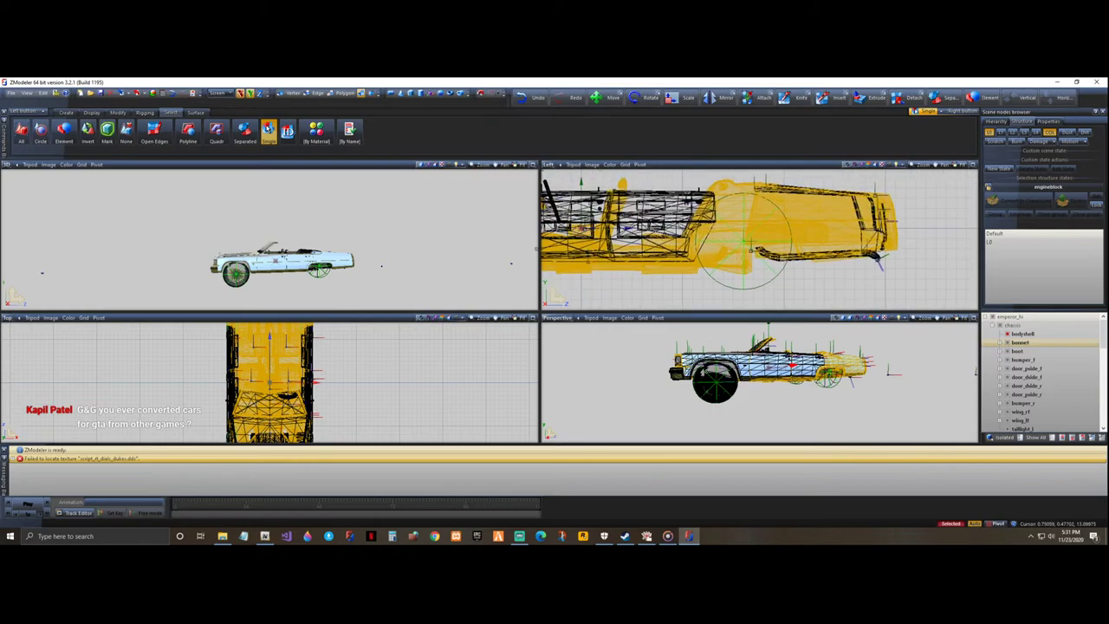
# - Open the bodyshell for polygon-level editing around the rear wheel arch
pyautogui.click(316, 130)
pyautogui.click(343, 93)
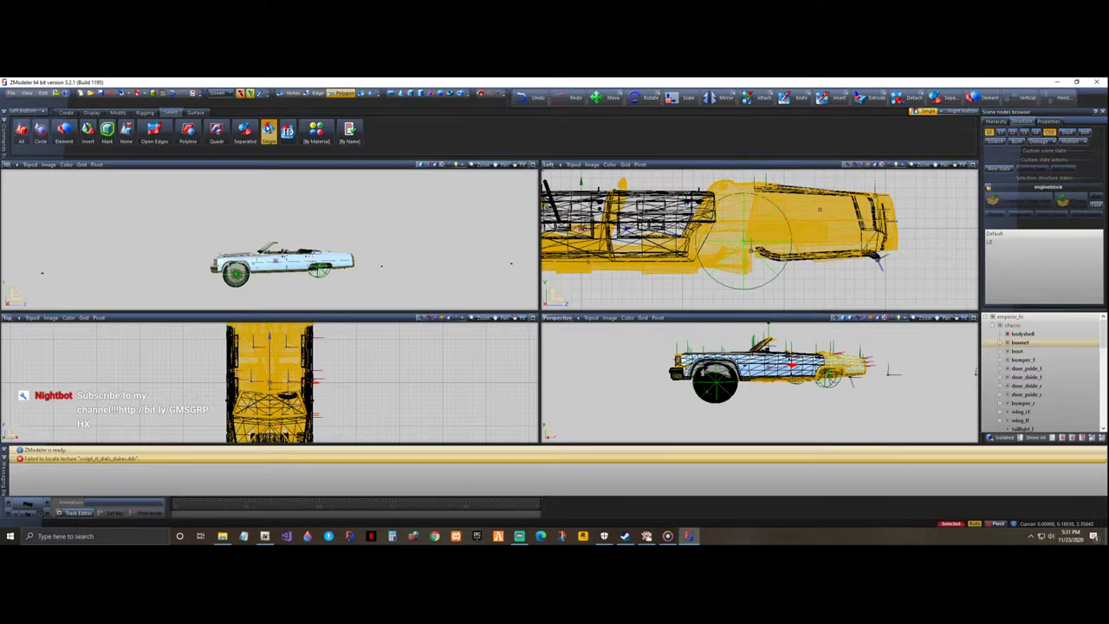
pyautogui.click(877, 258)
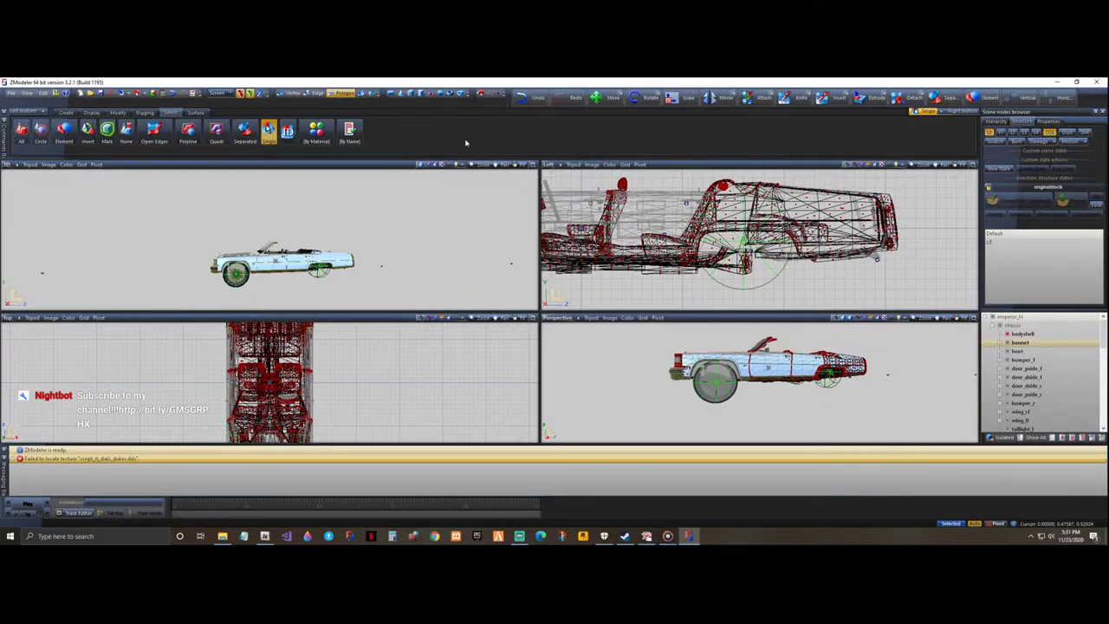
pyautogui.scroll(6, 820, 247)
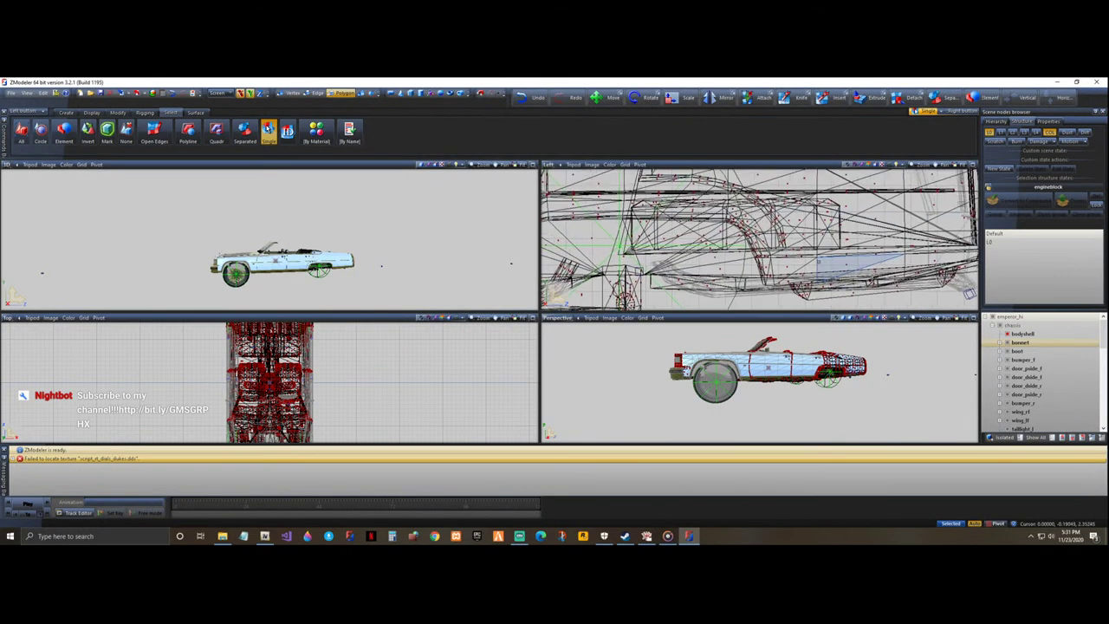
pyautogui.scroll(1, 805, 258)
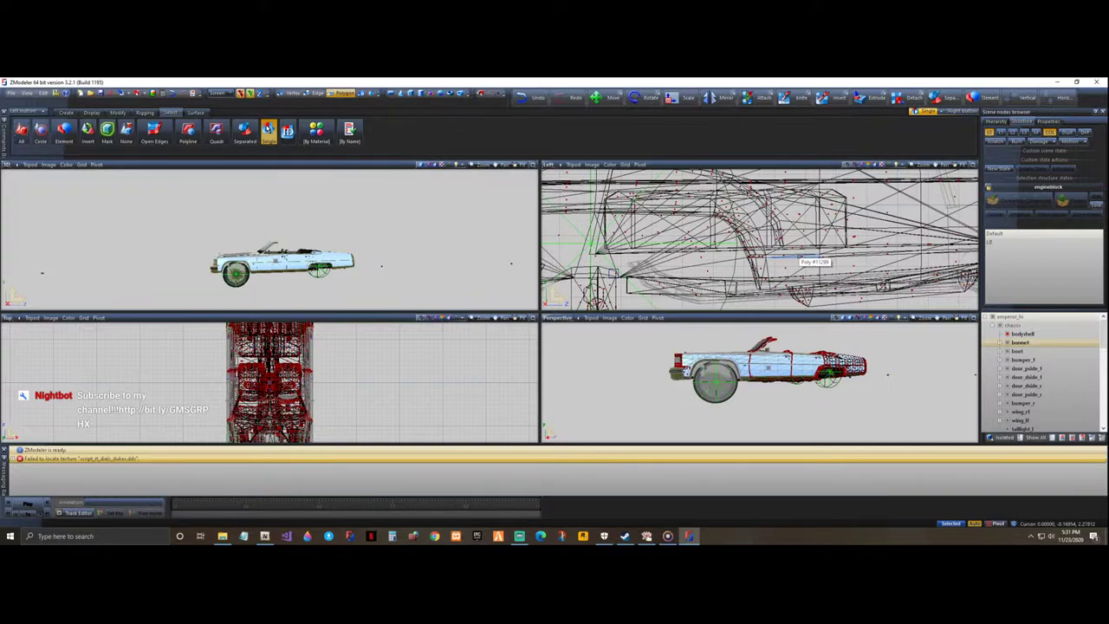
# - Switch the bodyshell to vertex-level editing, choose circle selection, and activate Move
pyautogui.click(282, 93)
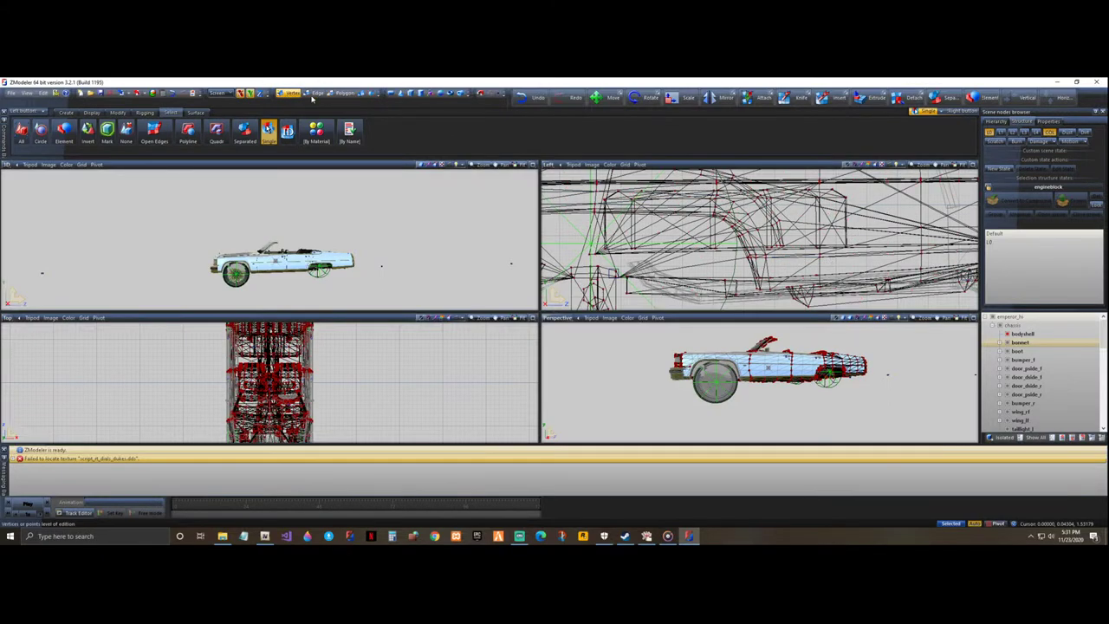
pyautogui.click(40, 129)
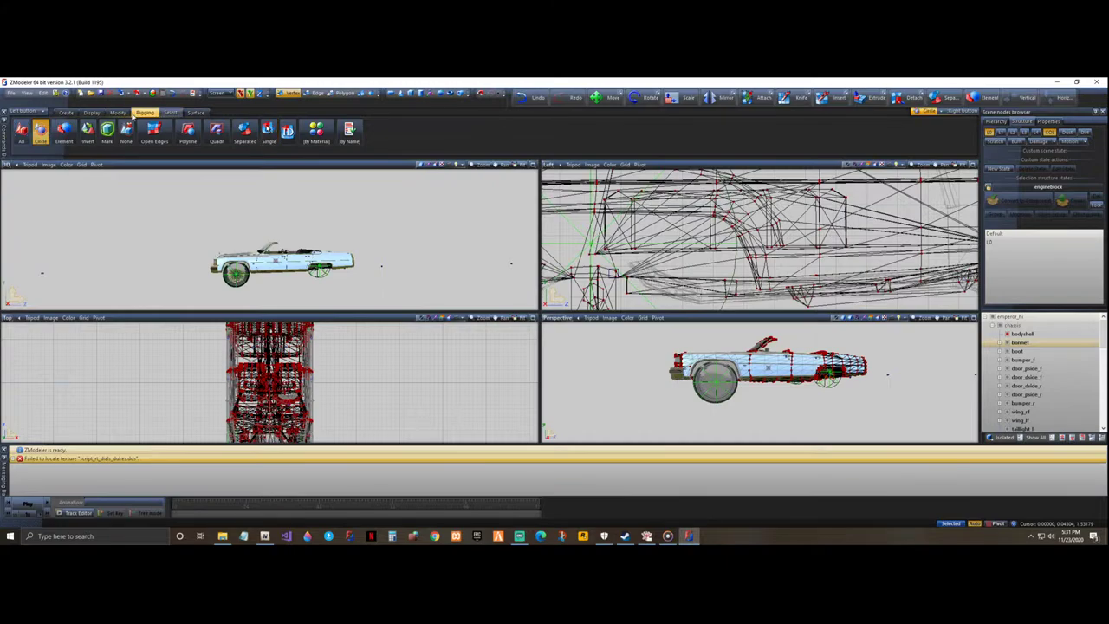
pyautogui.click(117, 113)
pyautogui.click(154, 130)
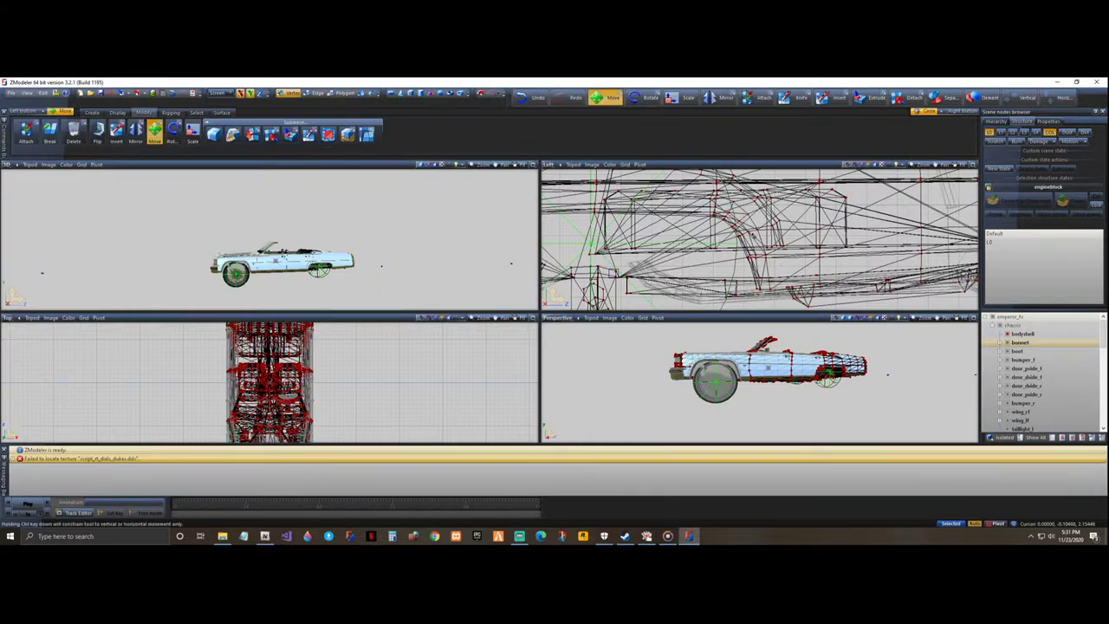
# - Examine the shape of the rear wheel arch and lower rear quarter from several angles
pyautogui.moveTo(888, 409); pyautogui.dragTo(867, 411, button='middle')
pyautogui.scroll(5, 866, 410)
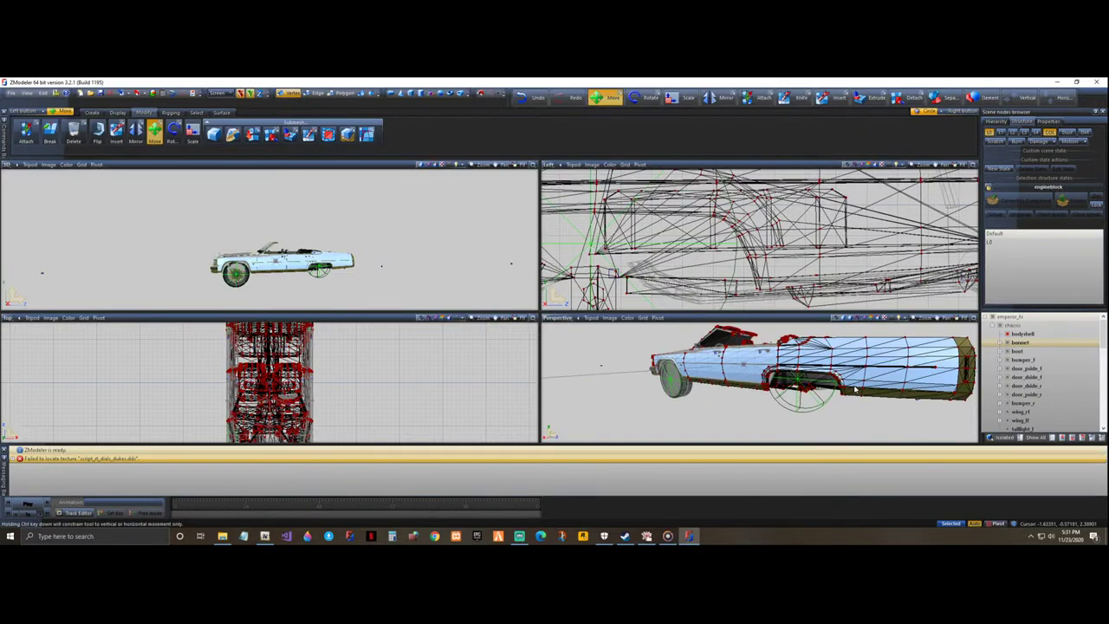
pyautogui.scroll(2, 855, 379)
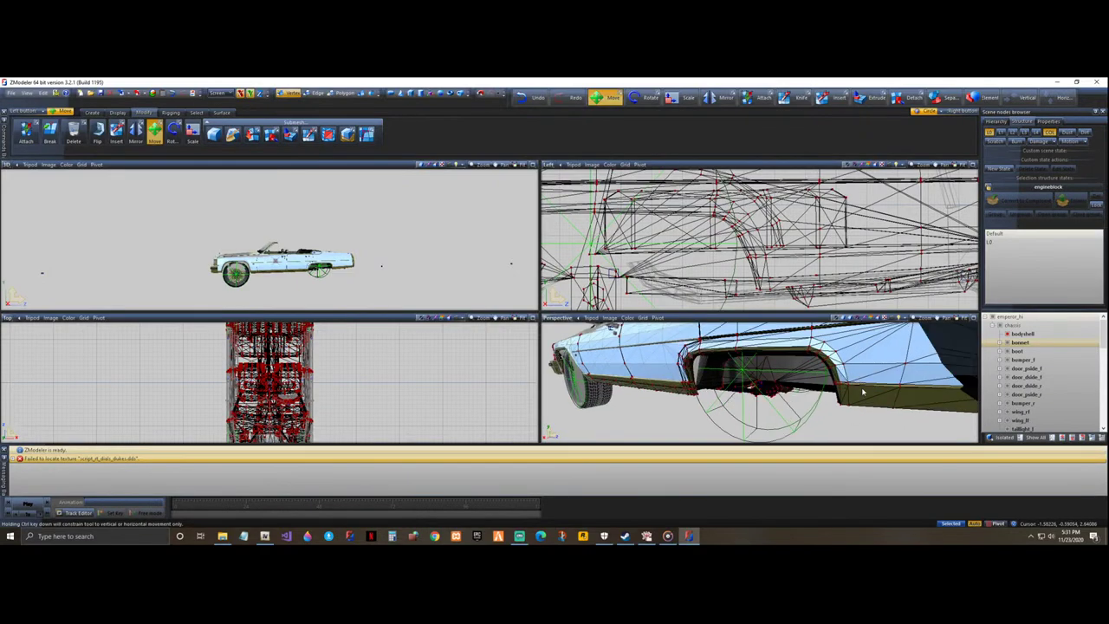
pyautogui.scroll(5, 319, 272)
pyautogui.scroll(4, 423, 297)
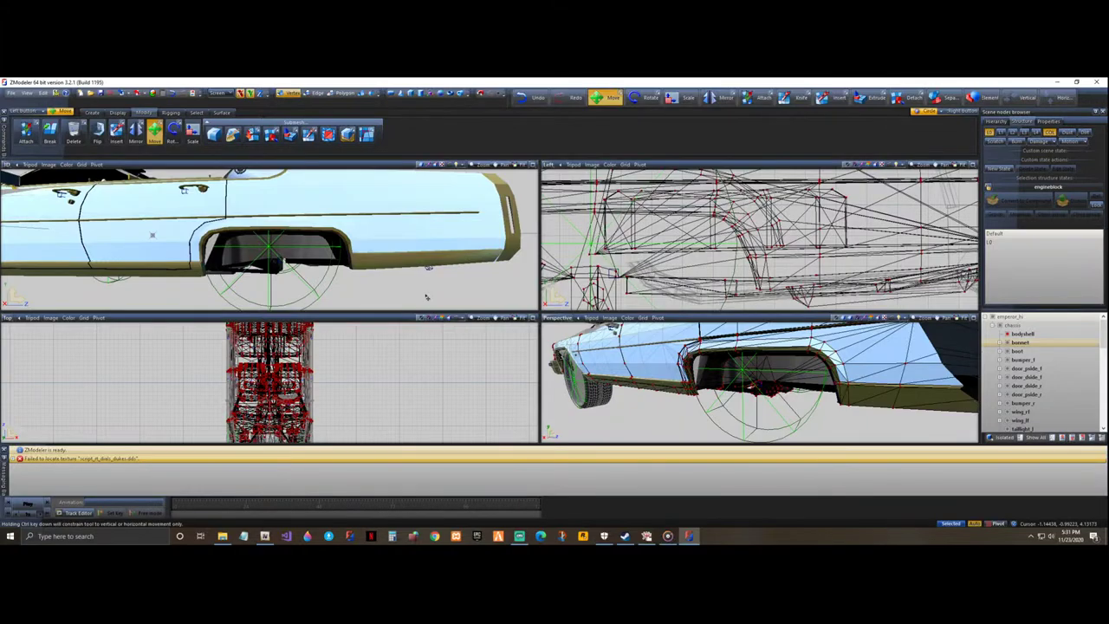
pyautogui.scroll(1, 351, 294)
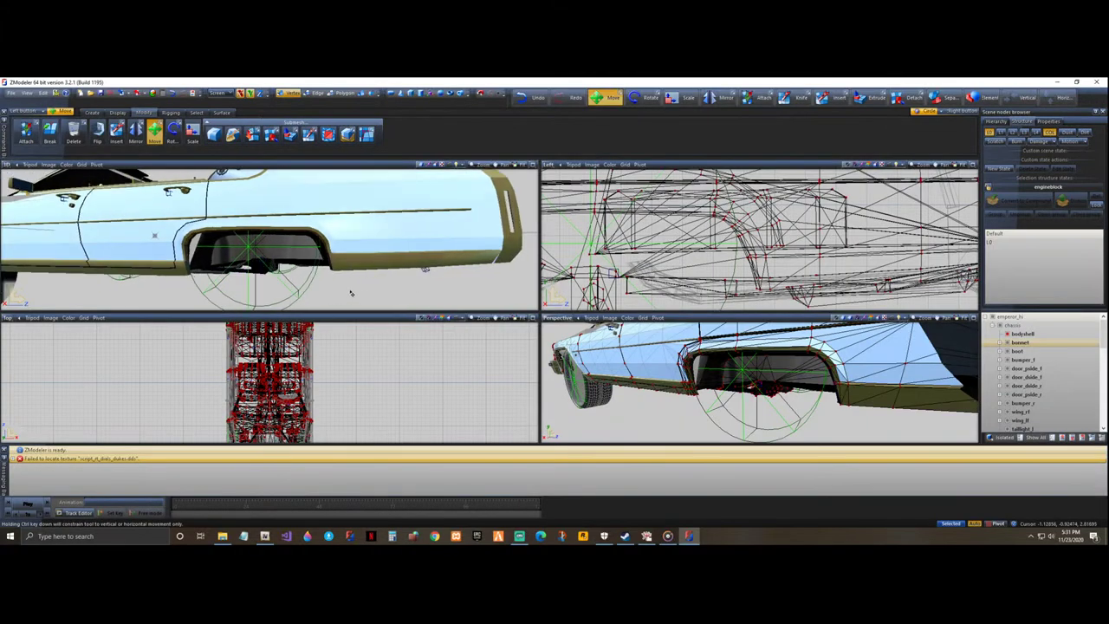
pyautogui.scroll(-1, 351, 290)
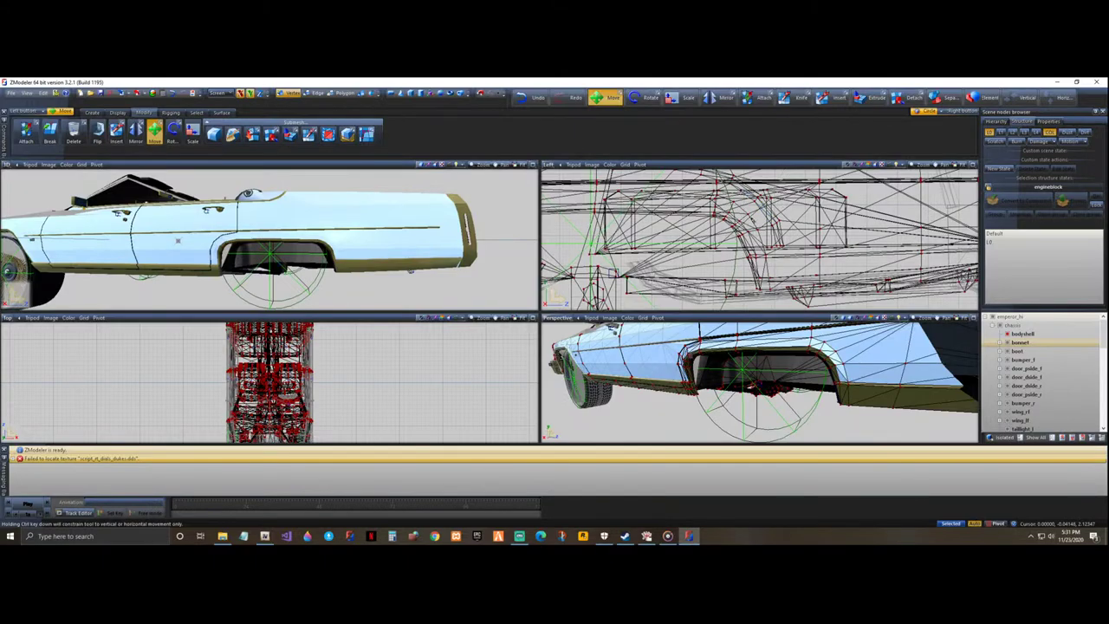
# - Try to shift the lower vertices behind the rear wheel arch slightly and undo the move
pyautogui.scroll(5, 769, 291)
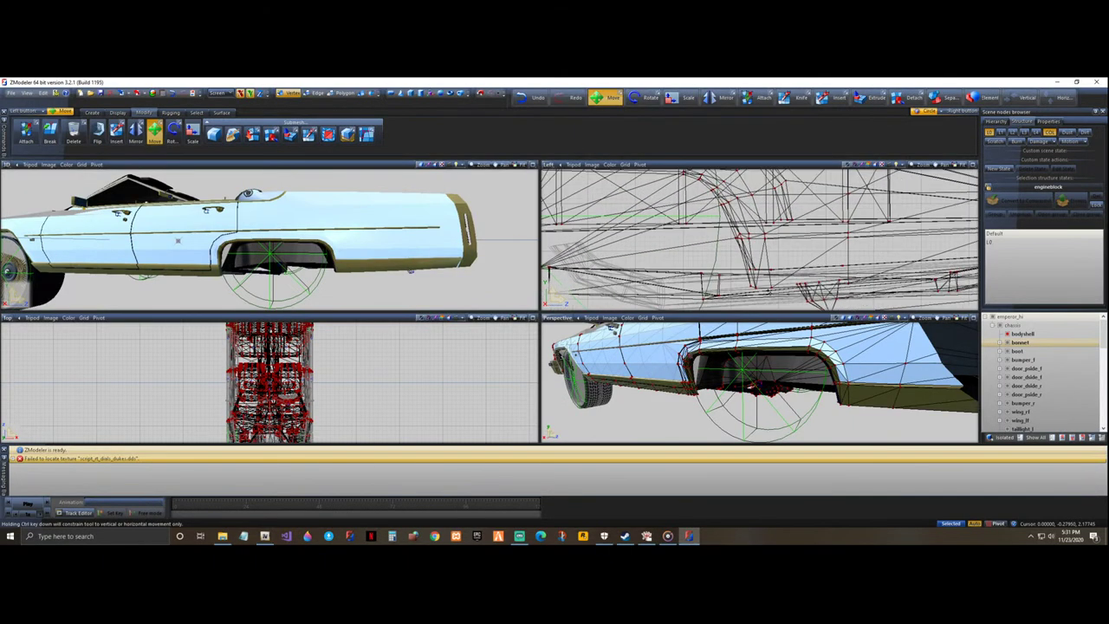
pyautogui.scroll(-2, 760, 238)
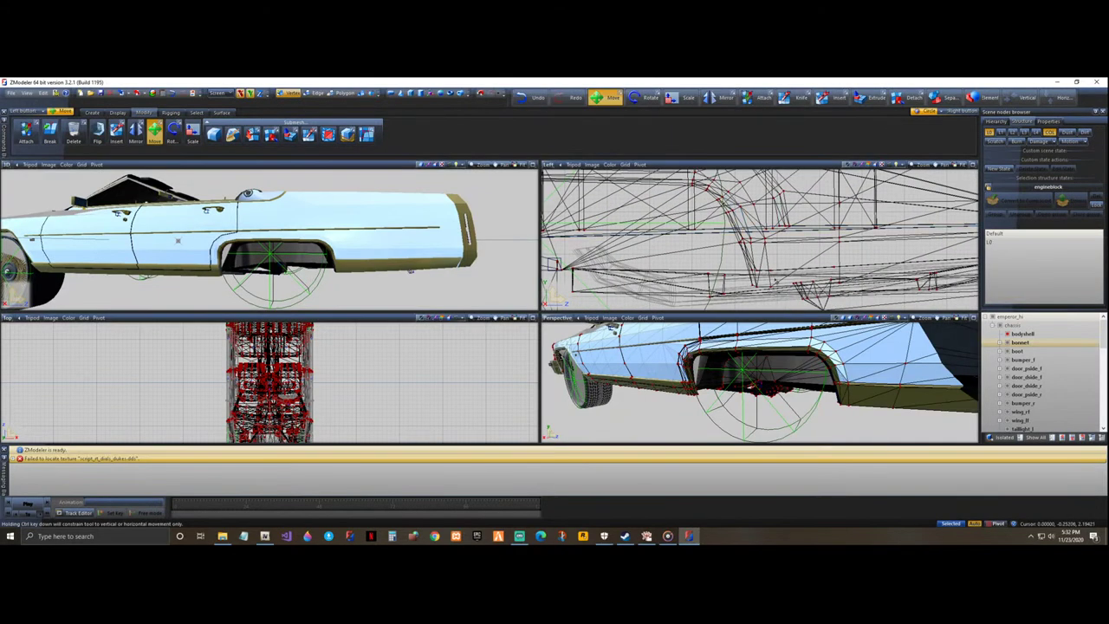
pyautogui.moveTo(848, 396)
pyautogui.mouseDown(button='middle')
pyautogui.moveTo(873, 387)
pyautogui.moveTo(849, 392)
pyautogui.mouseUp(button='middle')
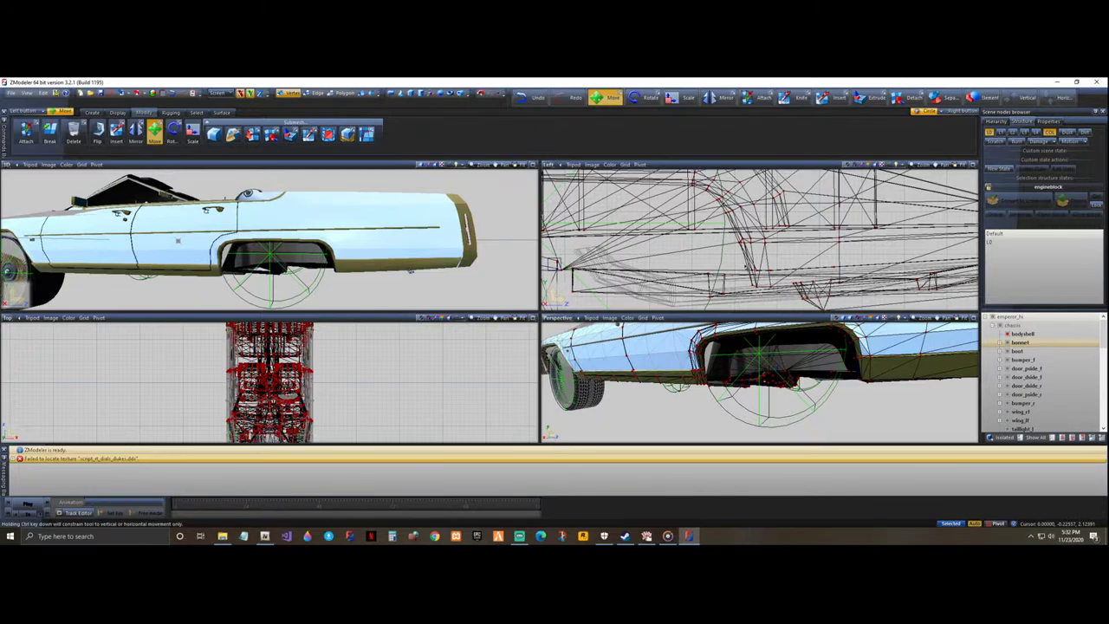
pyautogui.click(773, 273)
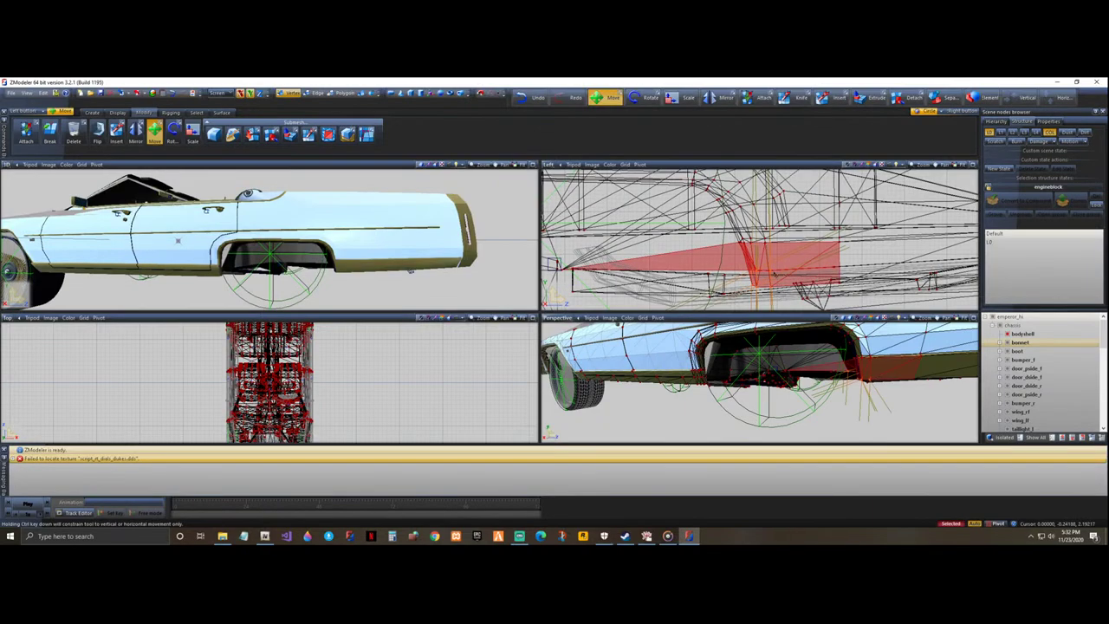
pyautogui.moveTo(772, 274); pyautogui.dragTo(777, 273)
pyautogui.click(536, 97)
pyautogui.scroll(4, 780, 234)
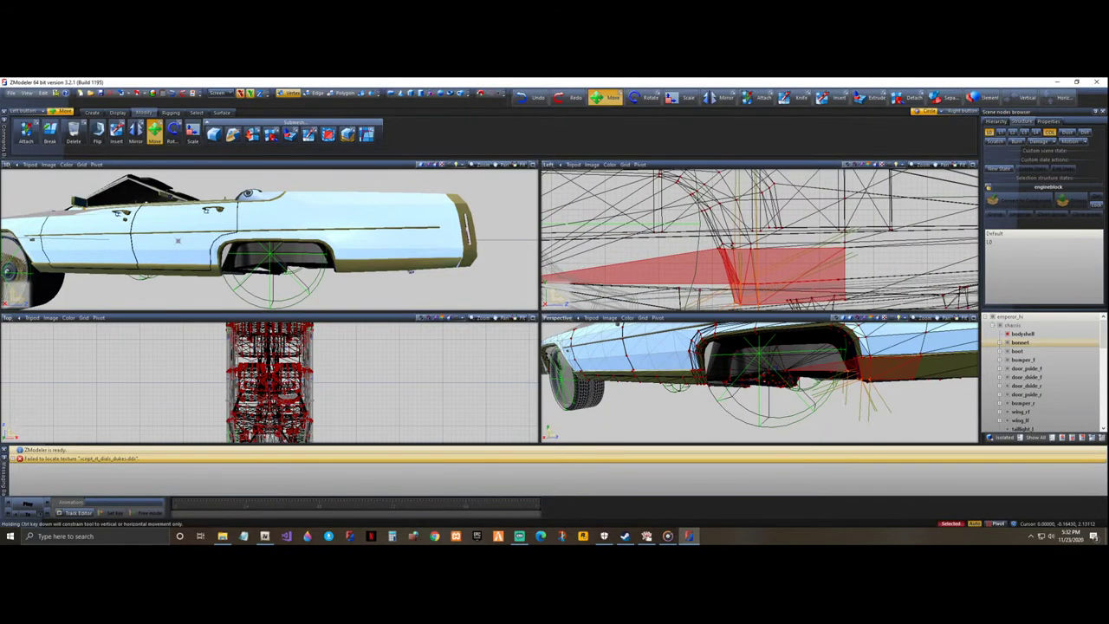
pyautogui.hotkey('ctrl', 'y')
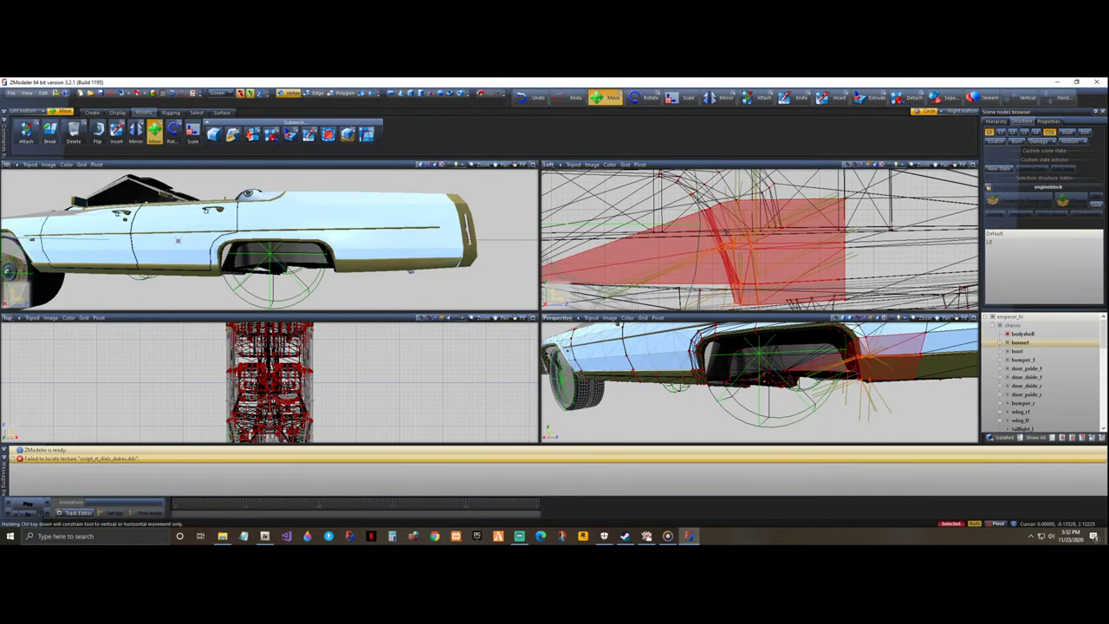
pyautogui.scroll(-5, 723, 234)
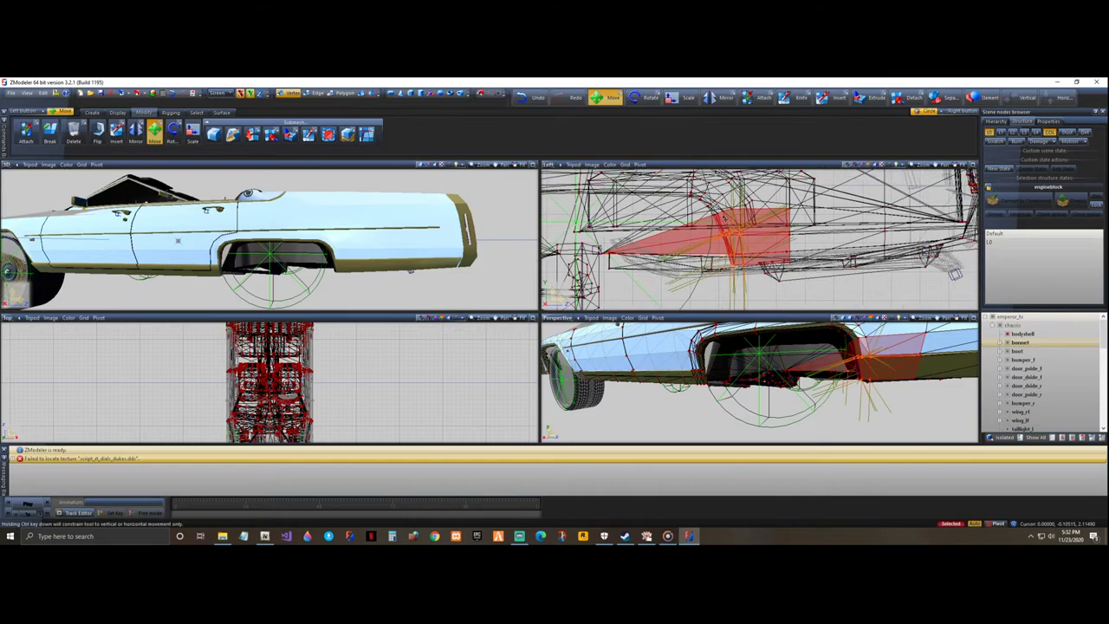
pyautogui.scroll(2, 721, 221)
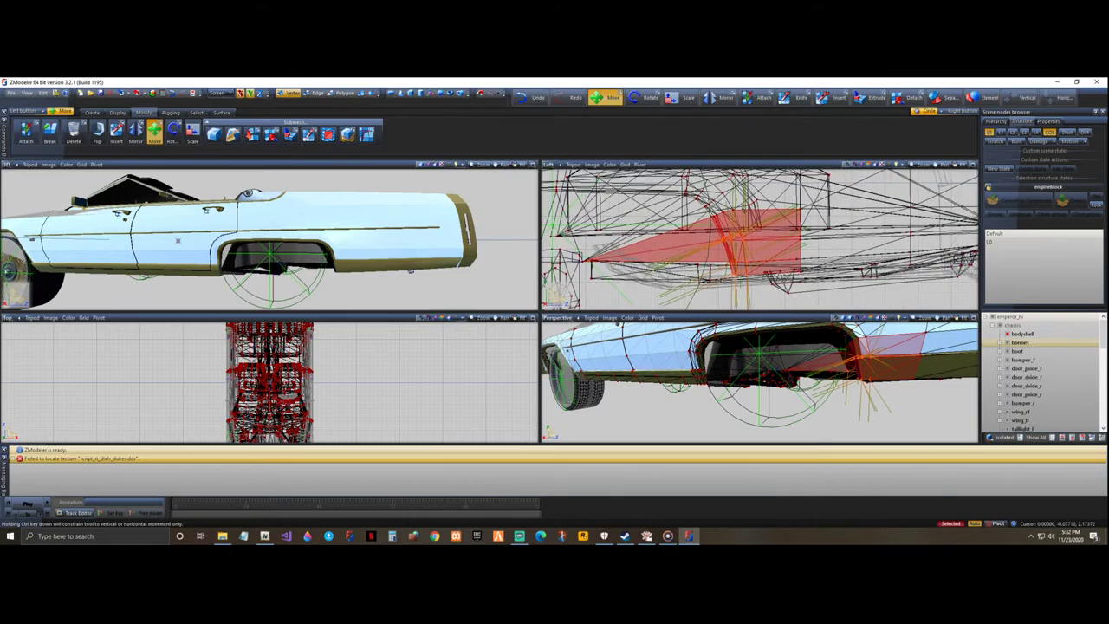
pyautogui.scroll(4, 733, 200)
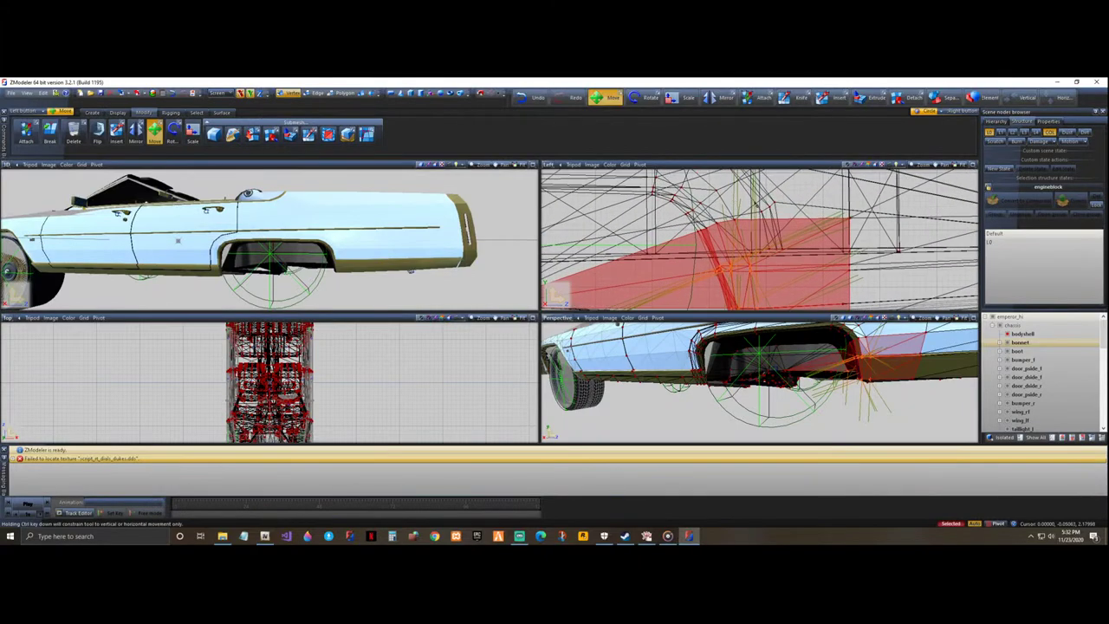
pyautogui.scroll(-1, 785, 233)
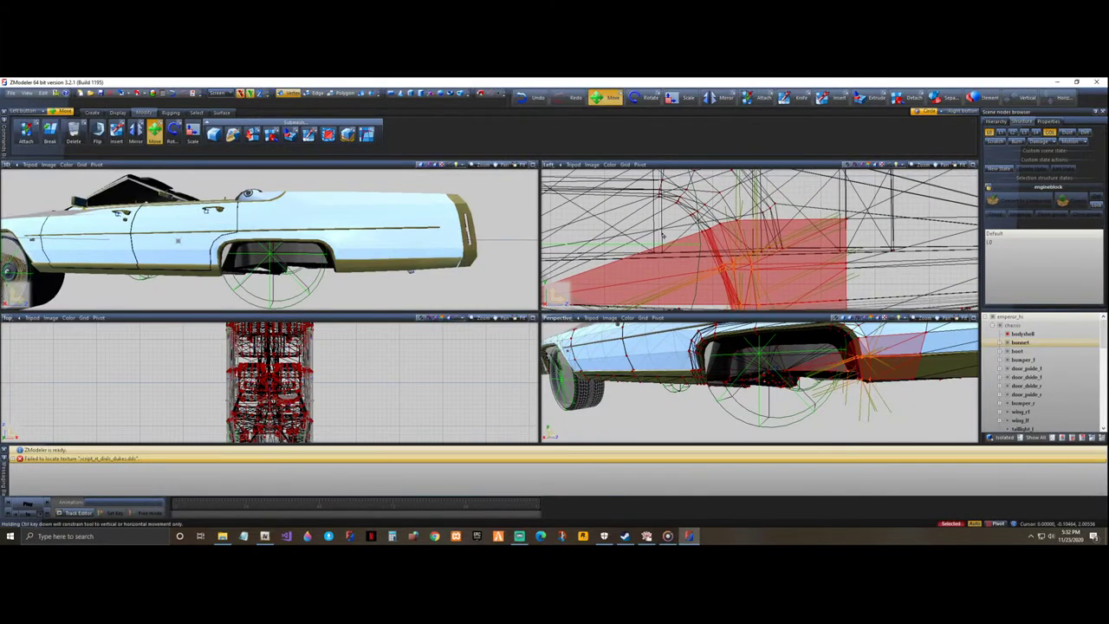
pyautogui.click(727, 248)
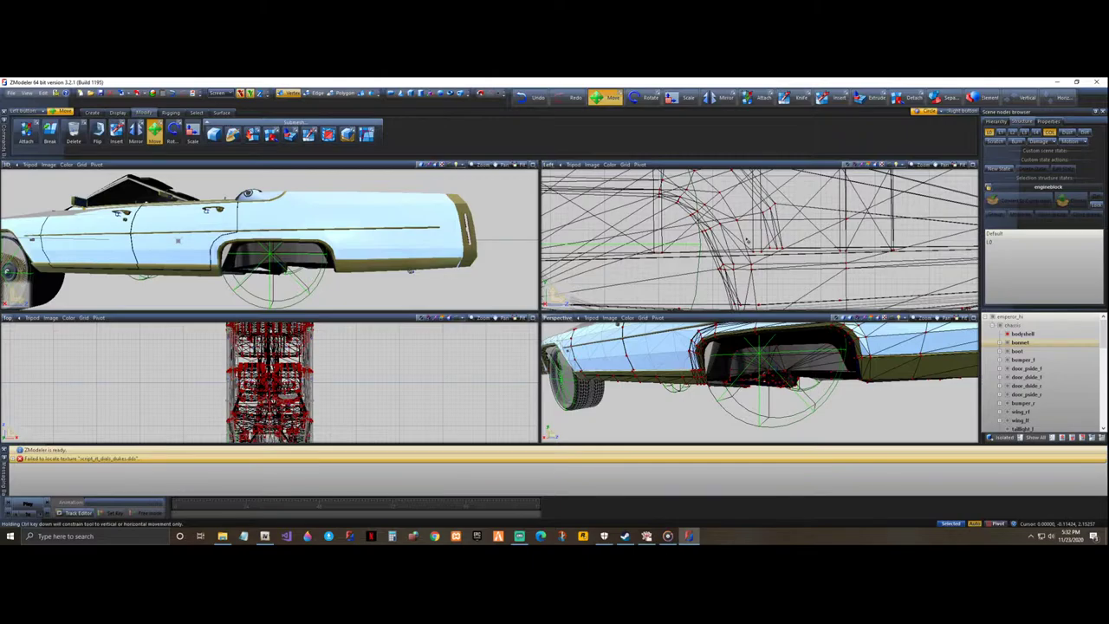
# - Select the vertices along the lower rear edge of the bodyshell's rear wheel arch in the side view
pyautogui.scroll(-4, 693, 247)
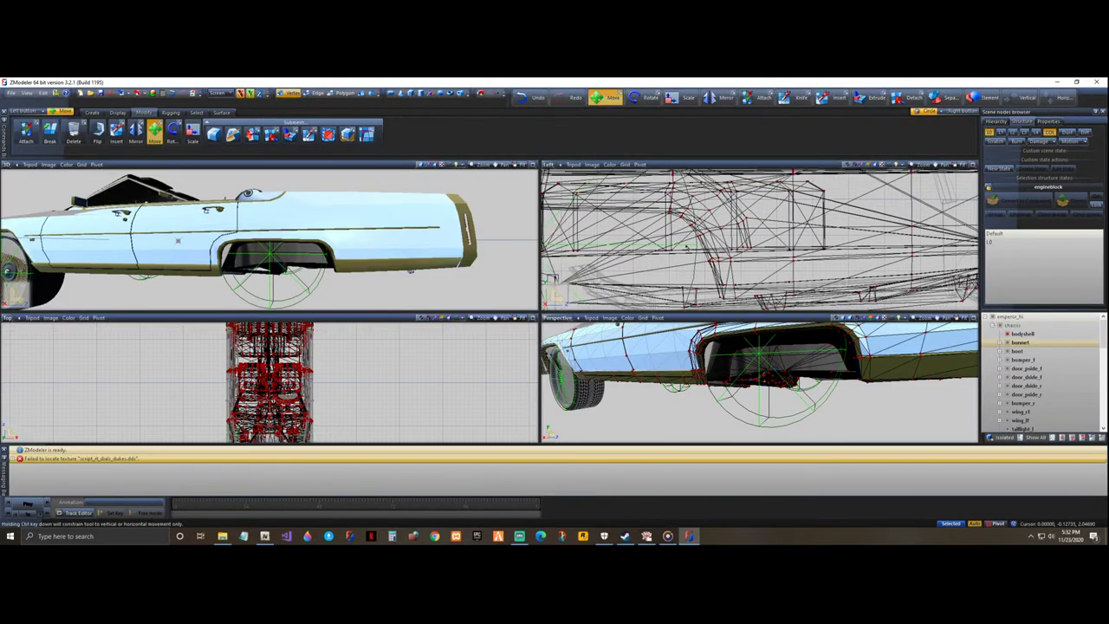
pyautogui.scroll(2, 742, 278)
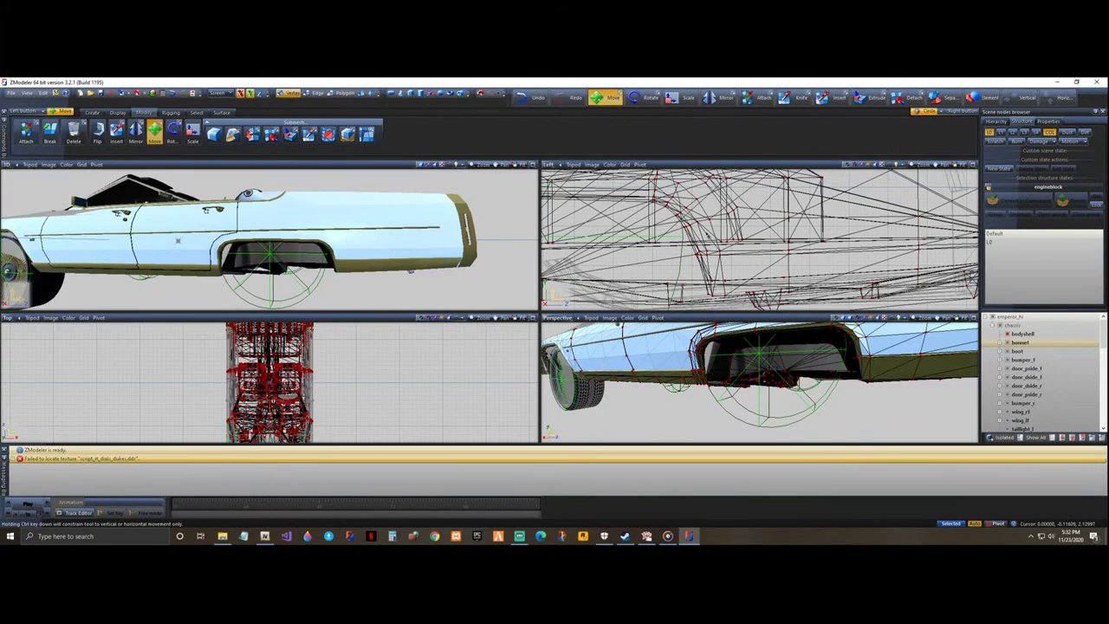
pyautogui.click(697, 260)
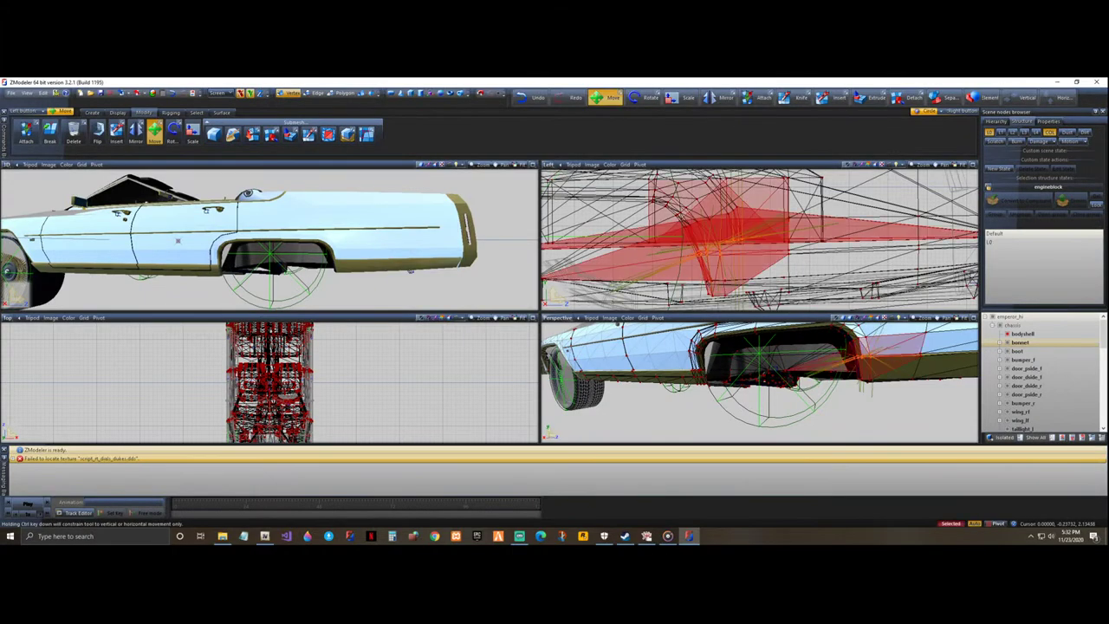
pyautogui.moveTo(717, 286); pyautogui.dragTo(726, 297, button='right')
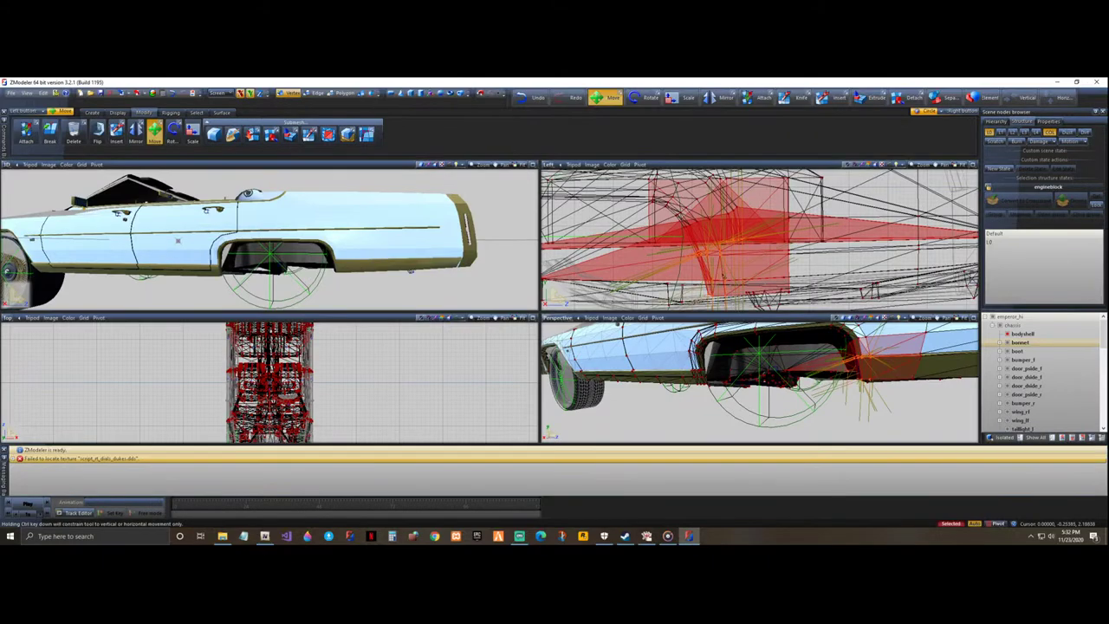
pyautogui.scroll(-2, 935, 285)
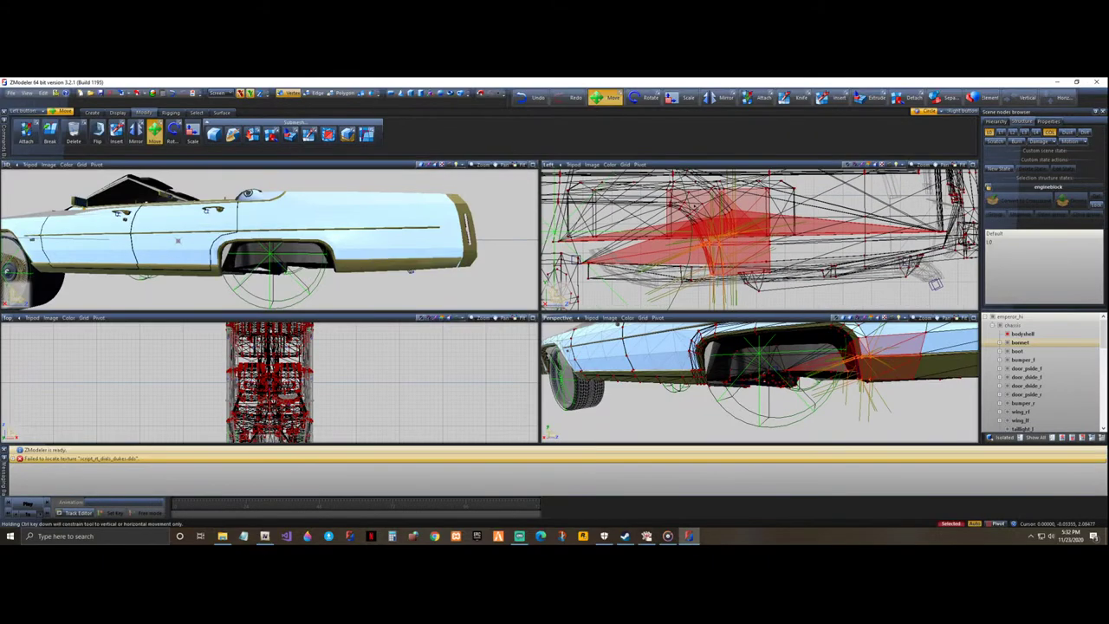
pyautogui.scroll(-3, 935, 284)
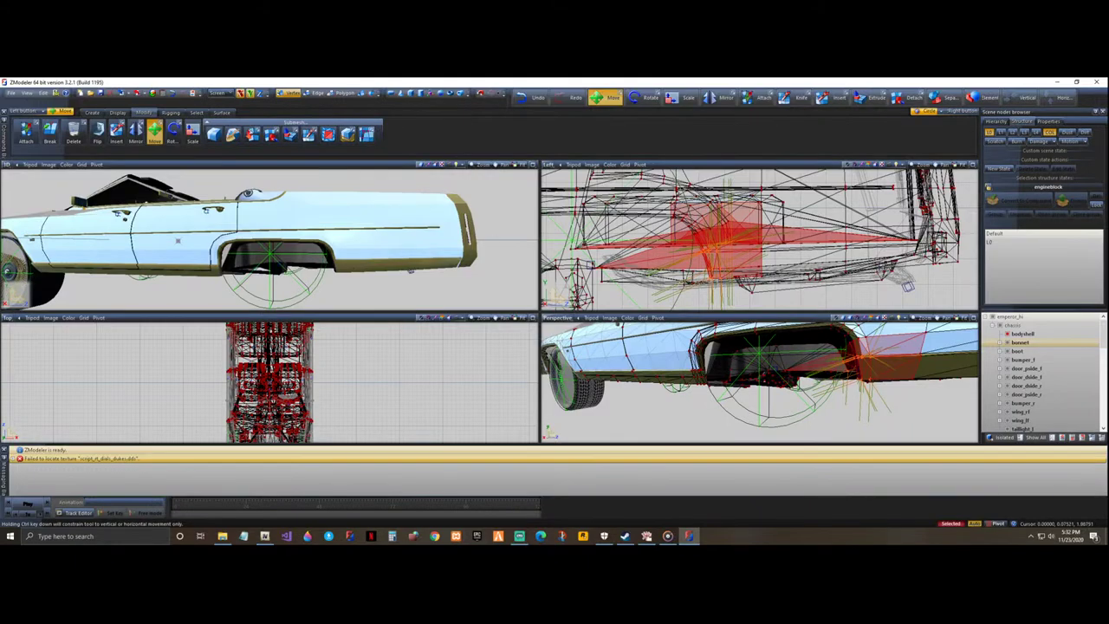
pyautogui.scroll(3, 742, 233)
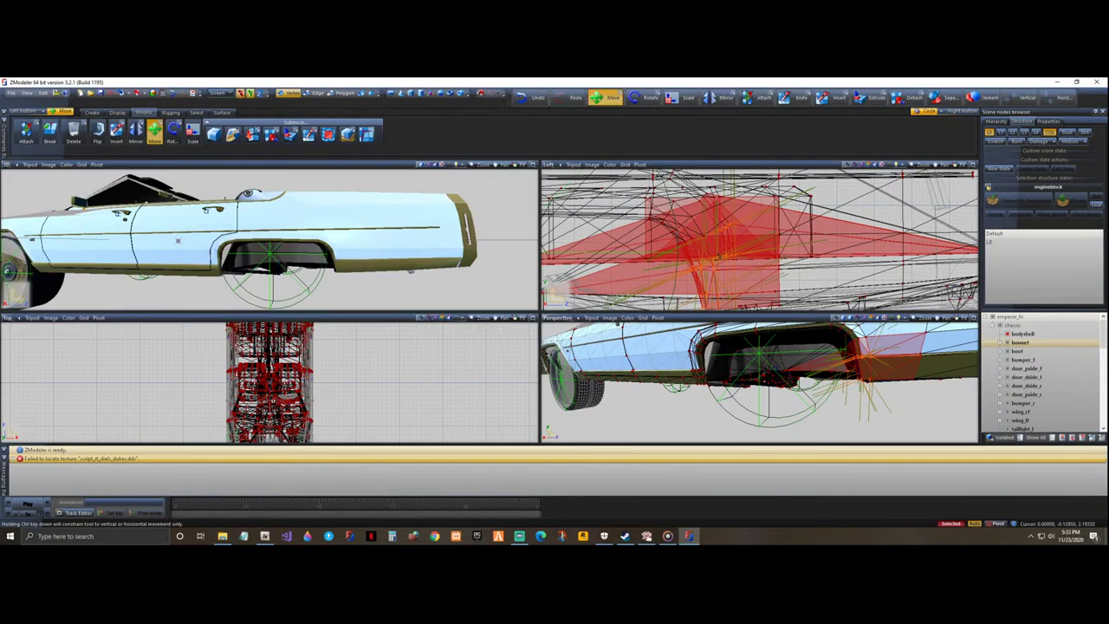
# - Extend the vertex selection up the rear curve of the wheel arch to its upper inner edge
pyautogui.rightClick(693, 234)
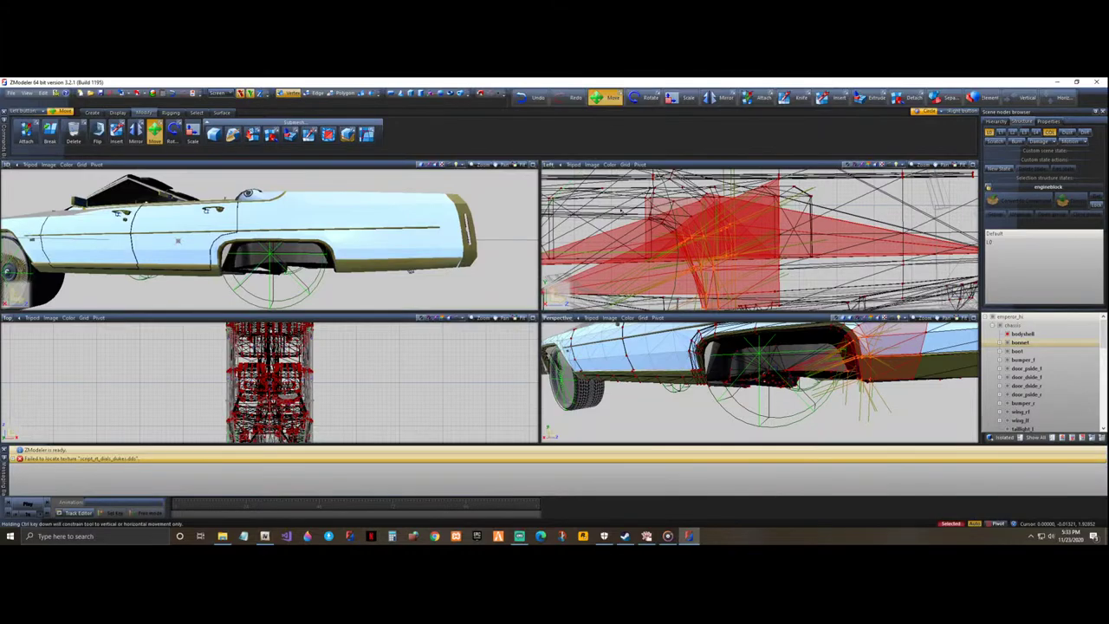
pyautogui.rightClick(679, 222)
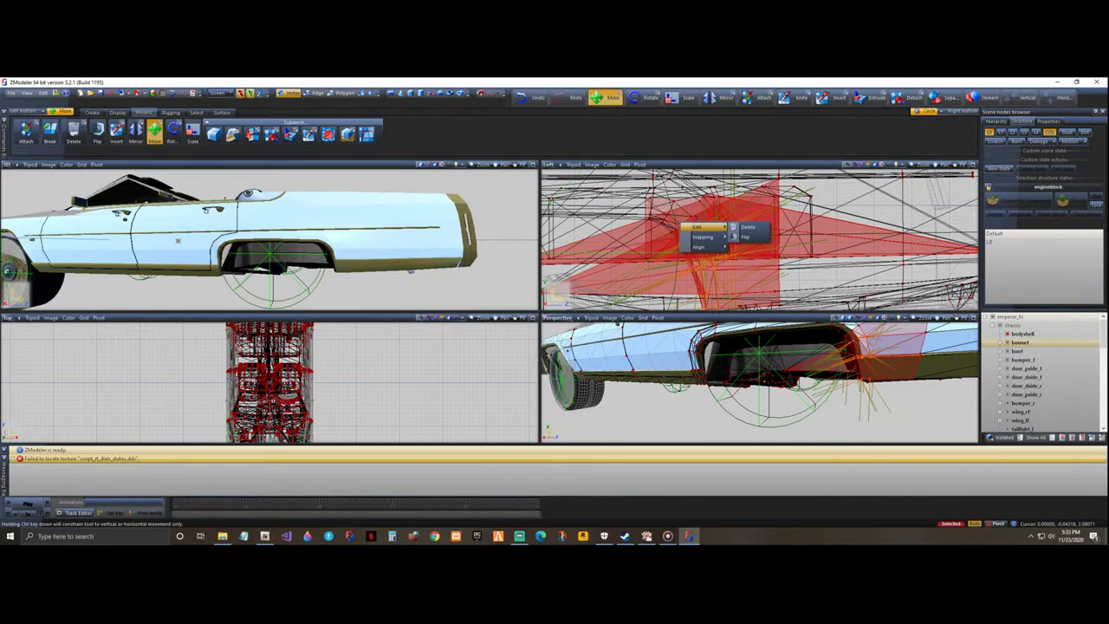
pyautogui.rightClick(678, 219)
pyautogui.click(679, 212)
pyautogui.rightClick(675, 214)
pyautogui.click(684, 209)
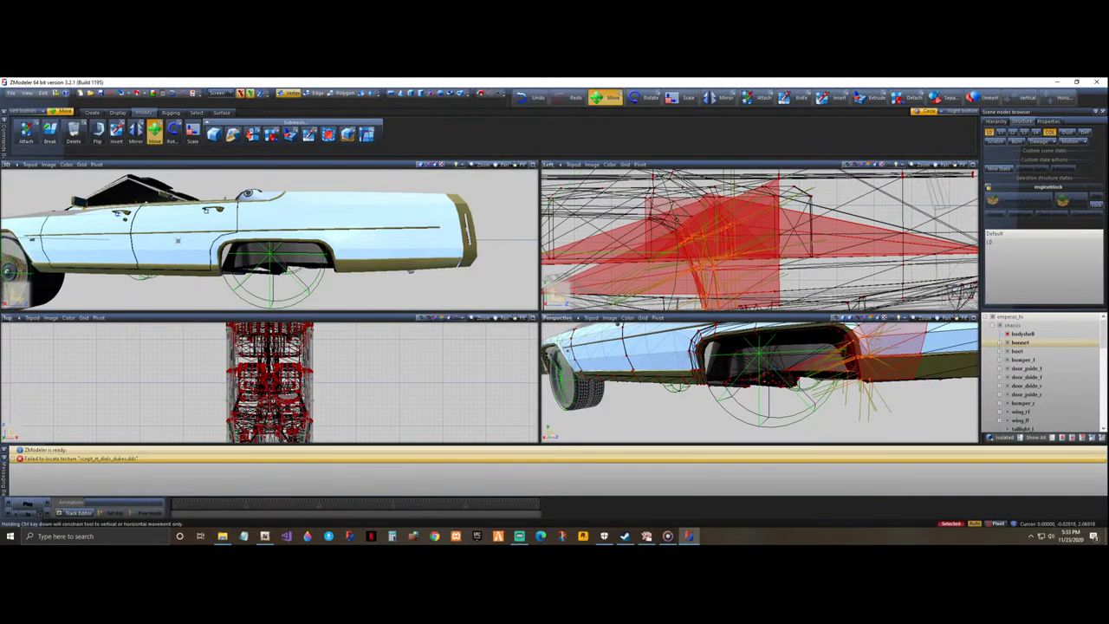
pyautogui.moveTo(692, 241); pyautogui.dragTo(695, 239, button='right')
pyautogui.click(694, 220)
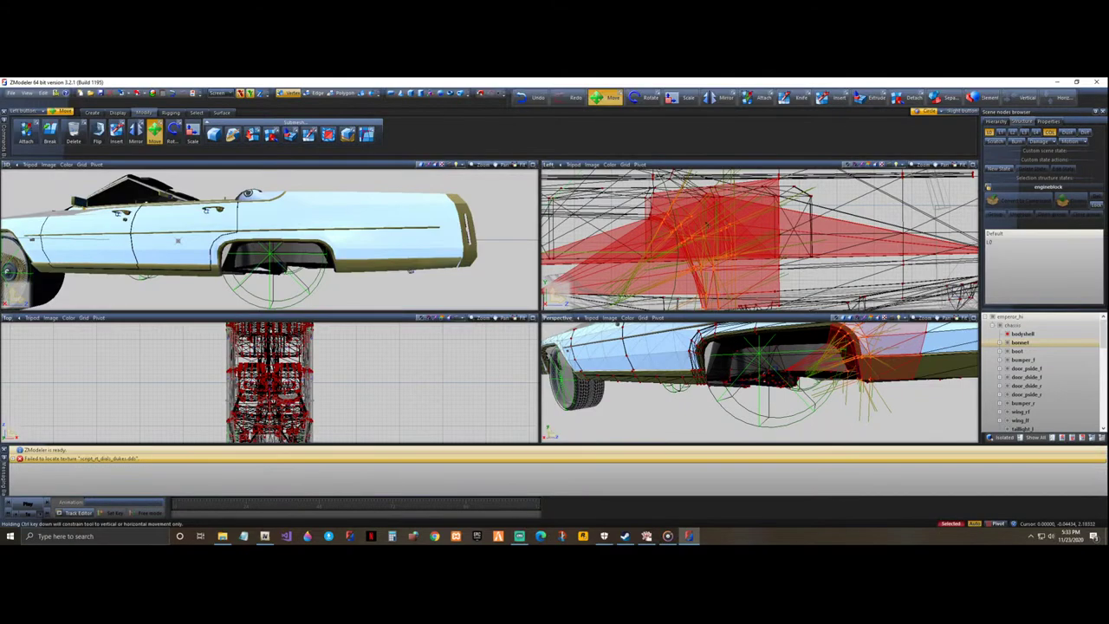
# - Move the selected rear wheel-arch vertices slightly toward the rear bumper, horizontally only
pyautogui.scroll(-3, 724, 223)
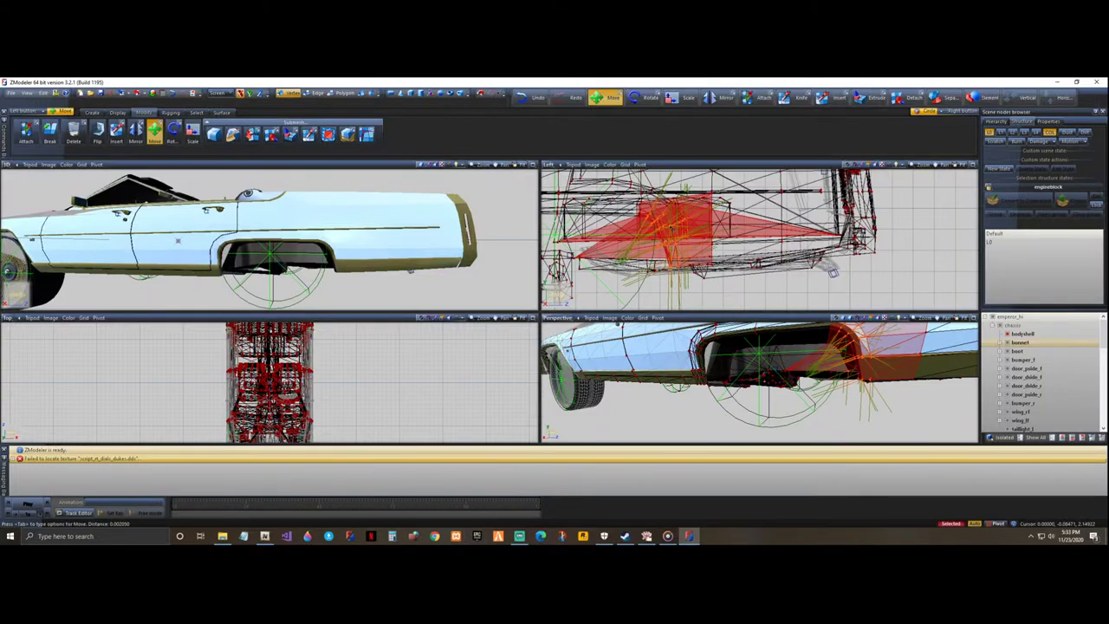
pyautogui.moveTo(673, 229); pyautogui.dragTo(680, 229)
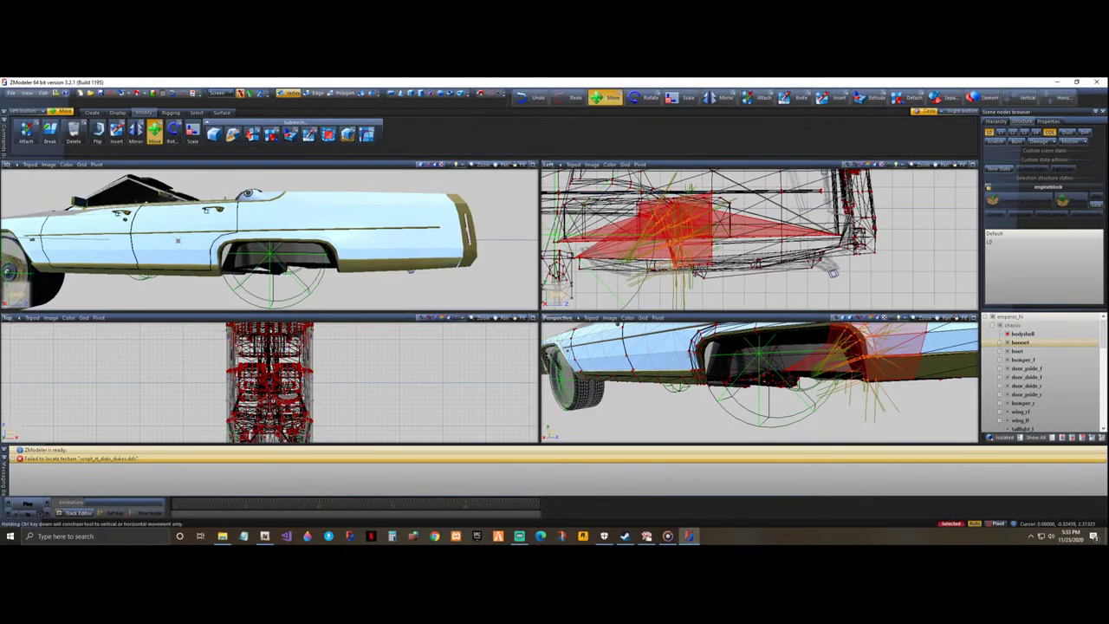
pyautogui.moveTo(408, 279)
pyautogui.mouseDown(button='middle')
pyautogui.moveTo(376, 244)
pyautogui.moveTo(395, 277)
pyautogui.mouseUp(button='middle')
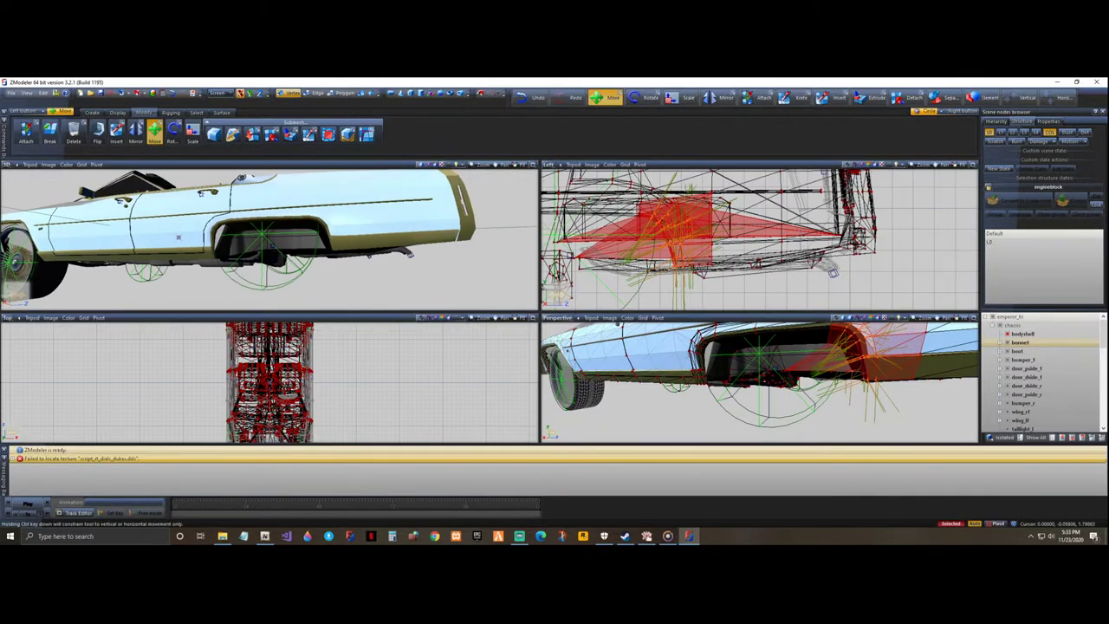
# - Leave vertex-level editing of the bodyshell, deactivate Move, and switch to single selection
pyautogui.scroll(-2, 771, 250)
pyautogui.scroll(-4, 771, 251)
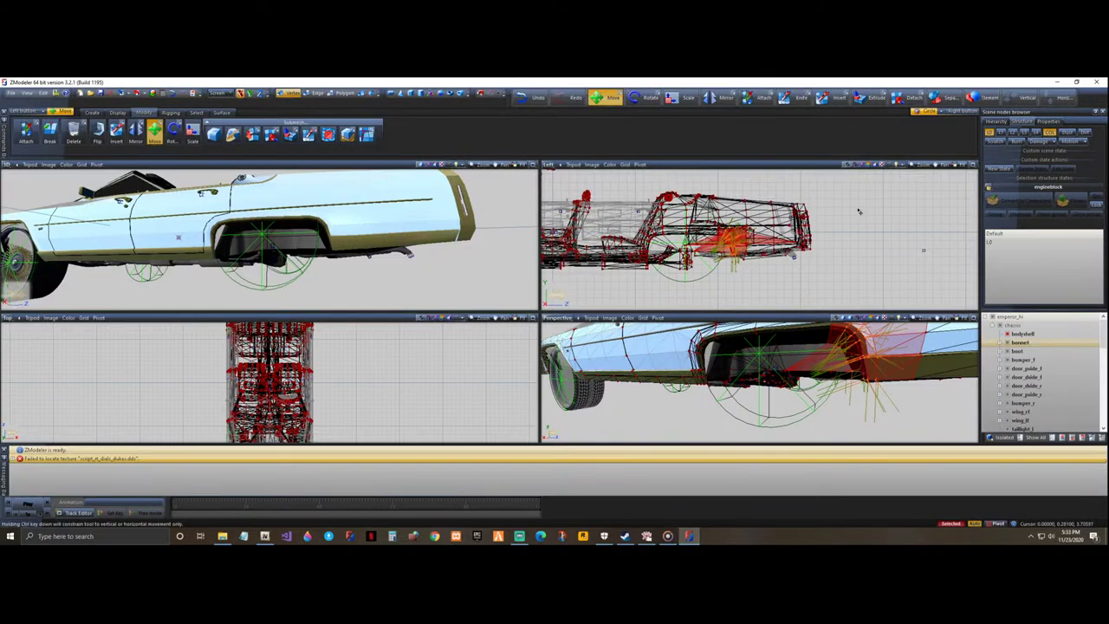
pyautogui.press('space')
pyautogui.click(361, 94)
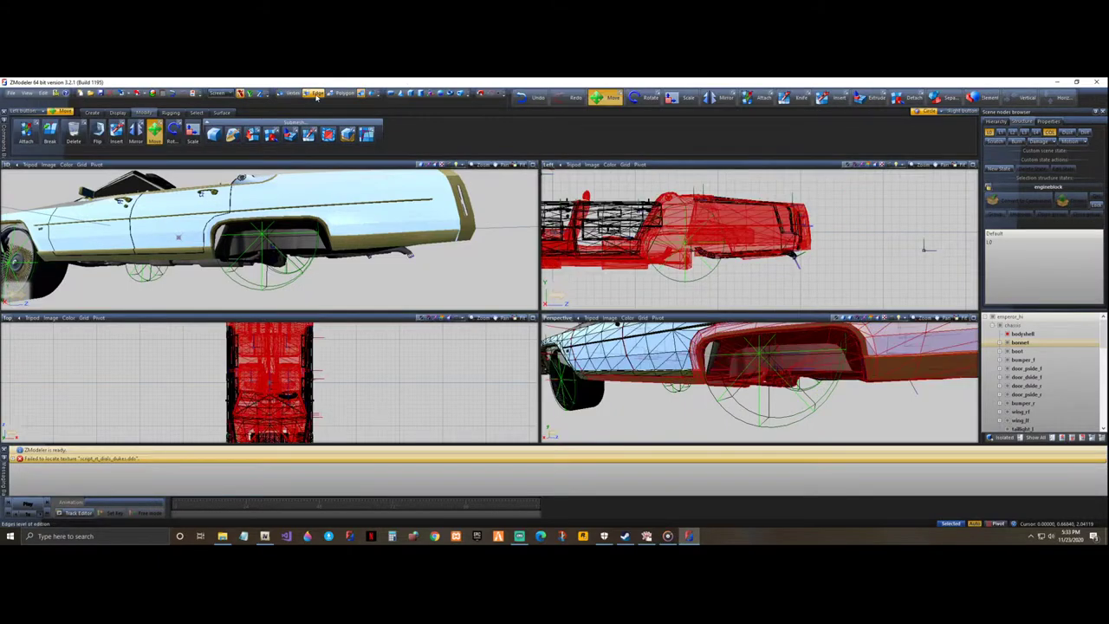
pyautogui.click(156, 130)
pyautogui.click(170, 112)
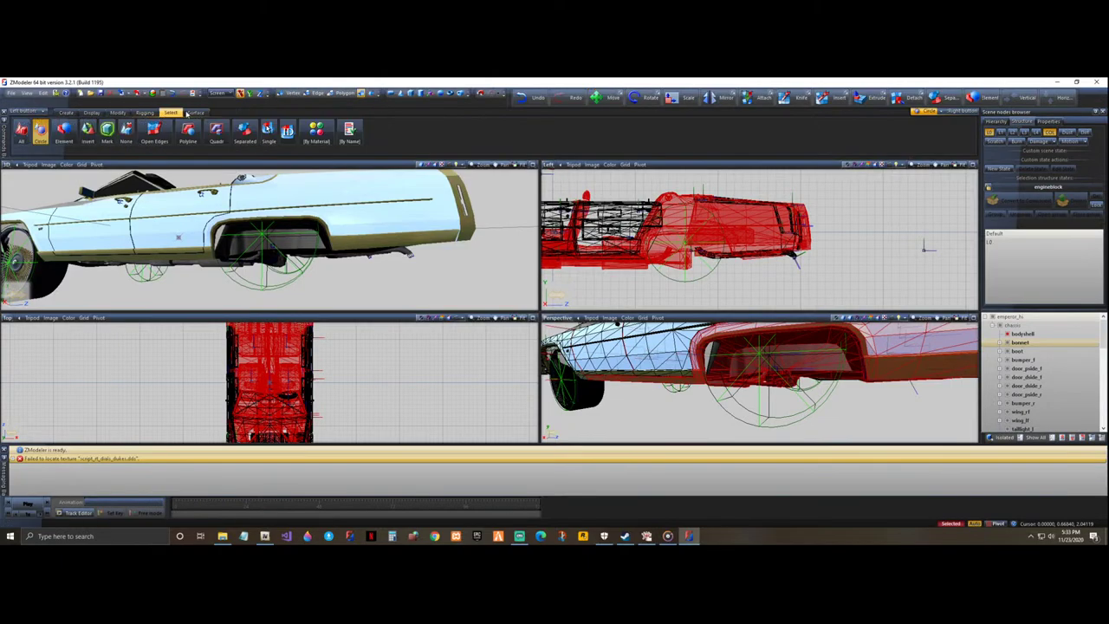
pyautogui.click(268, 132)
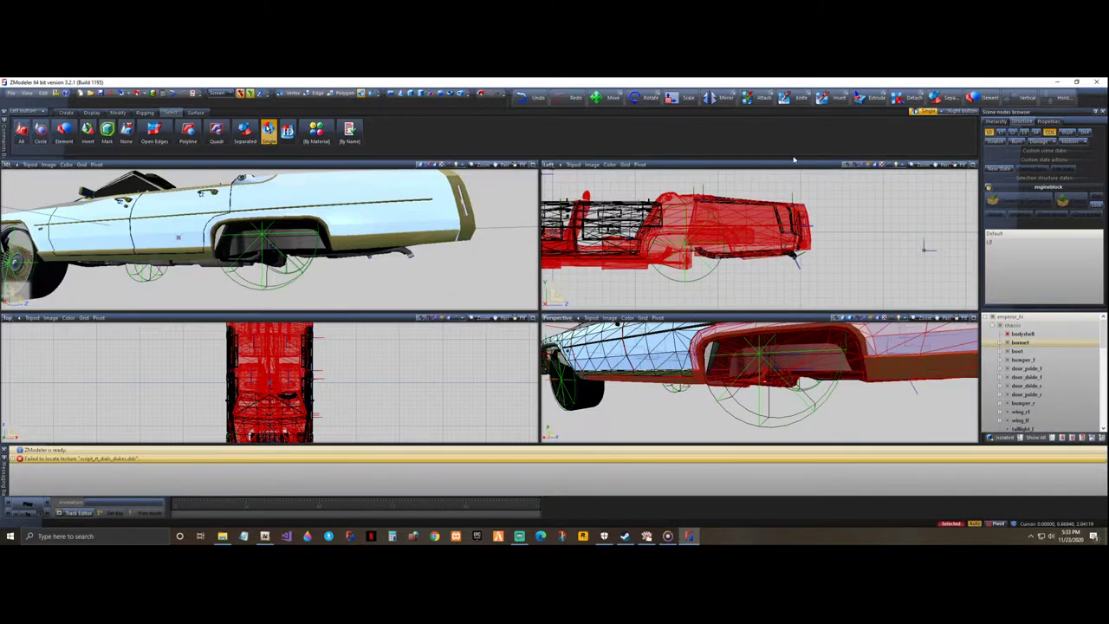
# - Examine the widened rear wheel arch and the whole car body from the side, above and behind
pyautogui.moveTo(876, 423); pyautogui.dragTo(882, 421, button='middle')
pyautogui.scroll(-5, 704, 395)
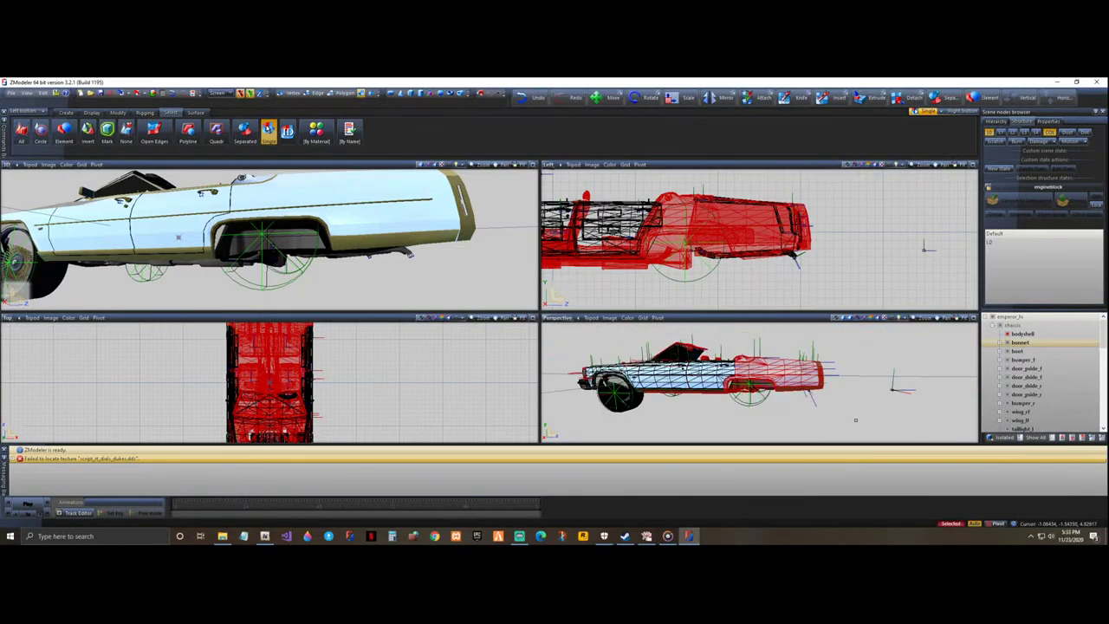
pyautogui.click(656, 378)
pyautogui.moveTo(267, 208); pyautogui.dragTo(263, 246, button='middle')
pyautogui.scroll(3, 265, 203)
pyautogui.scroll(-6, 328, 301)
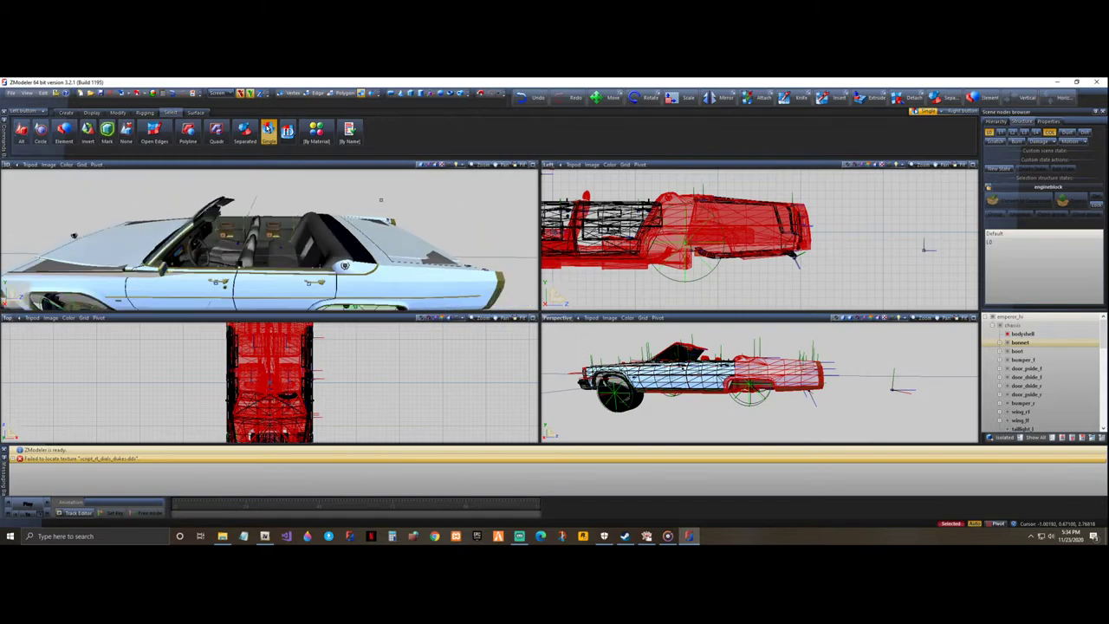
pyautogui.moveTo(328, 301); pyautogui.dragTo(282, 233, button='middle')
pyautogui.moveTo(430, 252); pyautogui.dragTo(250, 231, button='middle')
pyautogui.moveTo(167, 224)
pyautogui.mouseDown(button='middle')
pyautogui.moveTo(186, 208)
pyautogui.moveTo(107, 200)
pyautogui.moveTo(172, 211)
pyautogui.moveTo(152, 203)
pyautogui.moveTo(62, 218)
pyautogui.moveTo(161, 206)
pyautogui.moveTo(155, 214)
pyautogui.mouseUp(button='middle')
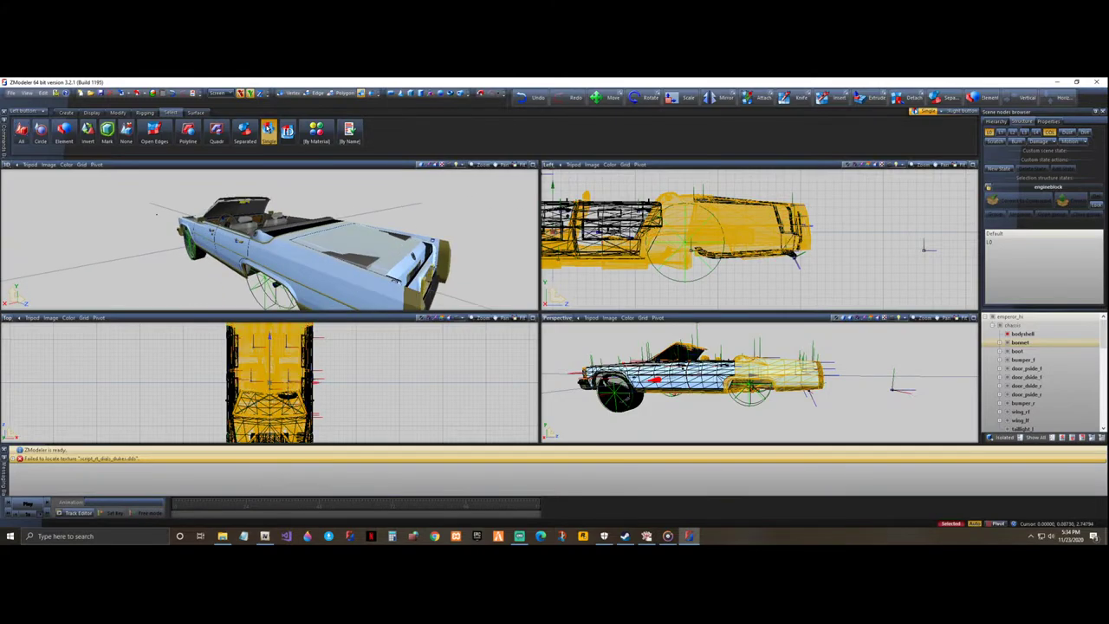
pyautogui.scroll(-3, 431, 188)
pyautogui.moveTo(500, 233); pyautogui.dragTo(498, 235, button='middle')
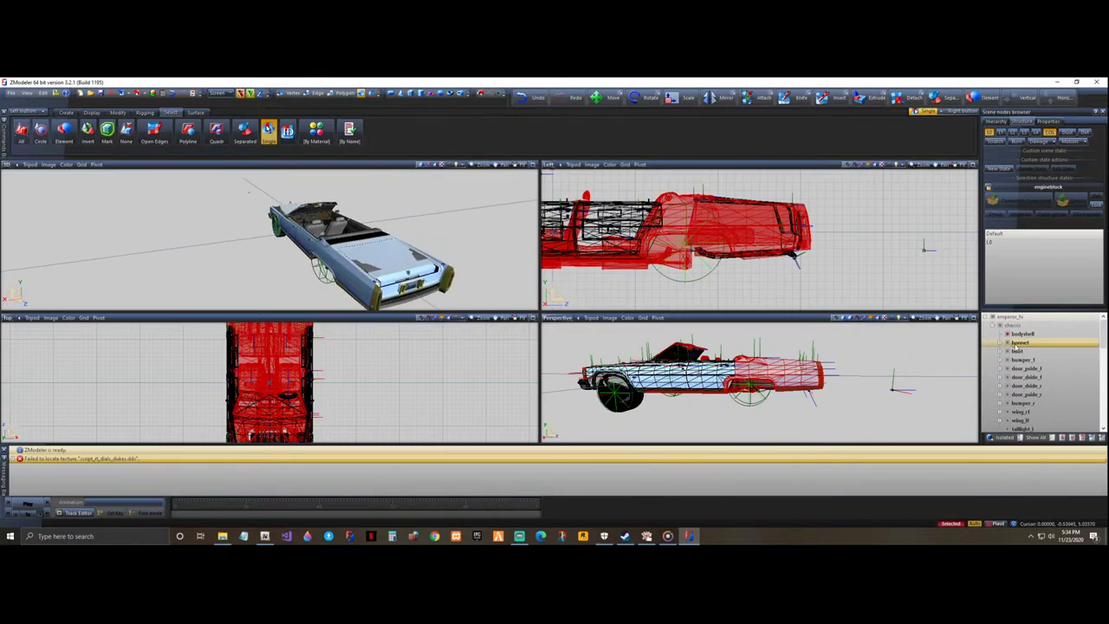
# - Clear the bodyshell selection and toggle the boot node in the scene hierarchy
pyautogui.moveTo(899, 224); pyautogui.dragTo(863, 197)
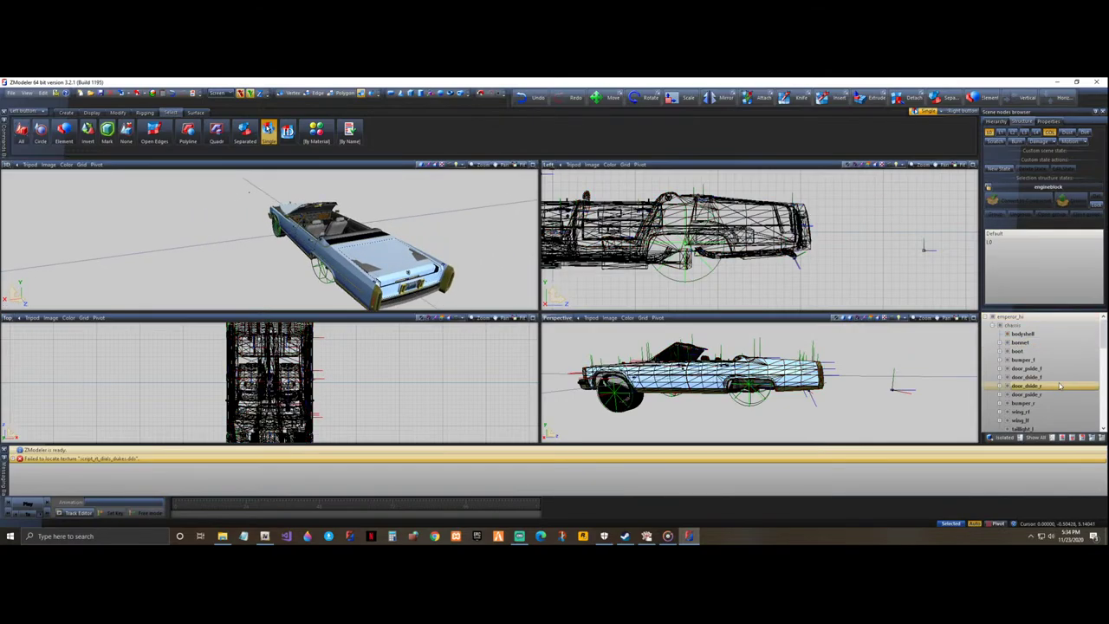
pyautogui.click(1007, 352)
pyautogui.click(1007, 351)
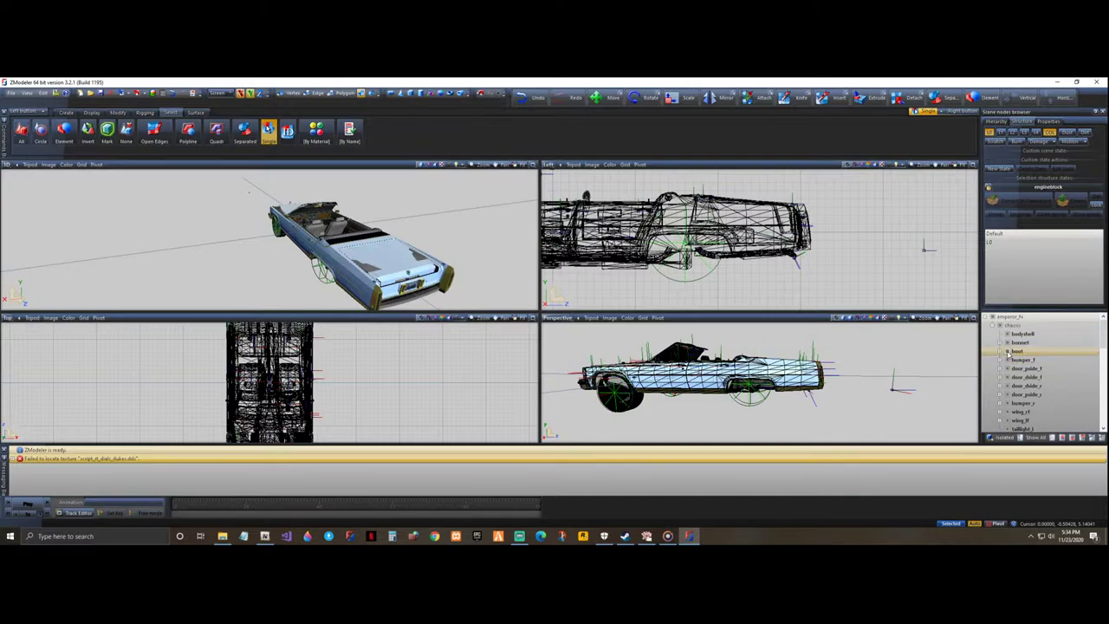
# - Isolate the boot together with its boot [COL] collision mesh and select both
pyautogui.click(1007, 352)
pyautogui.click(1007, 352)
pyautogui.click(1008, 352)
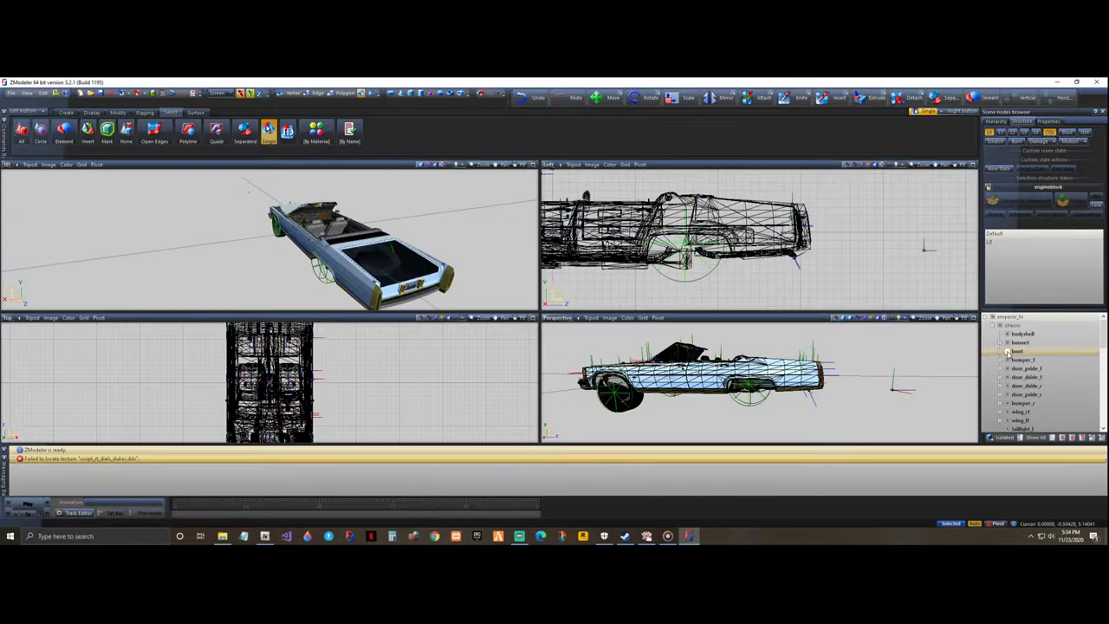
pyautogui.click(1008, 352)
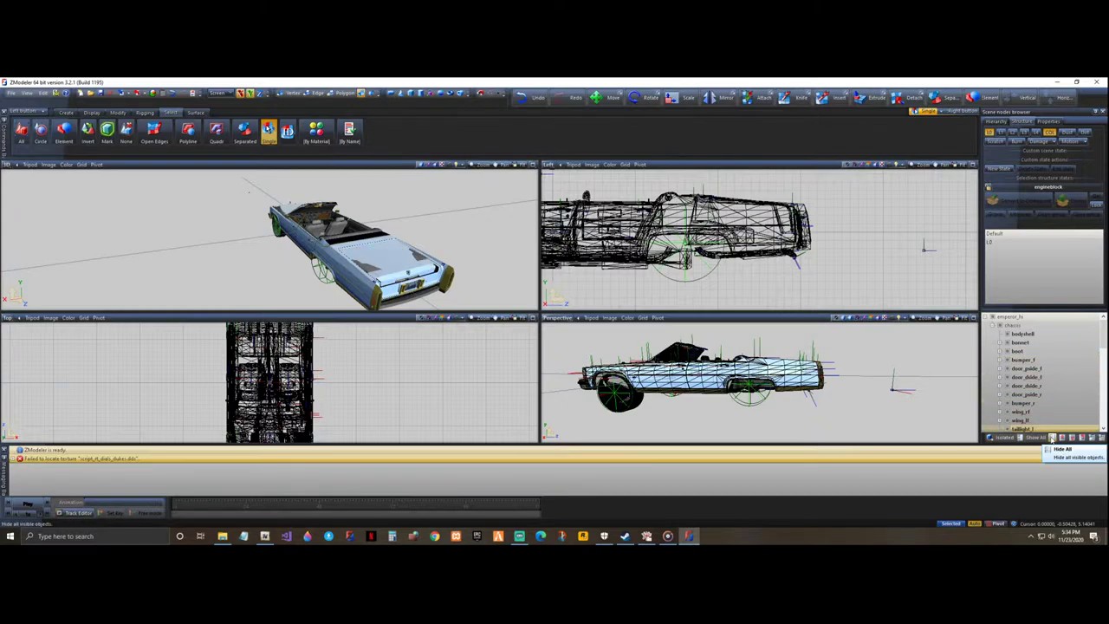
pyautogui.click(1050, 437)
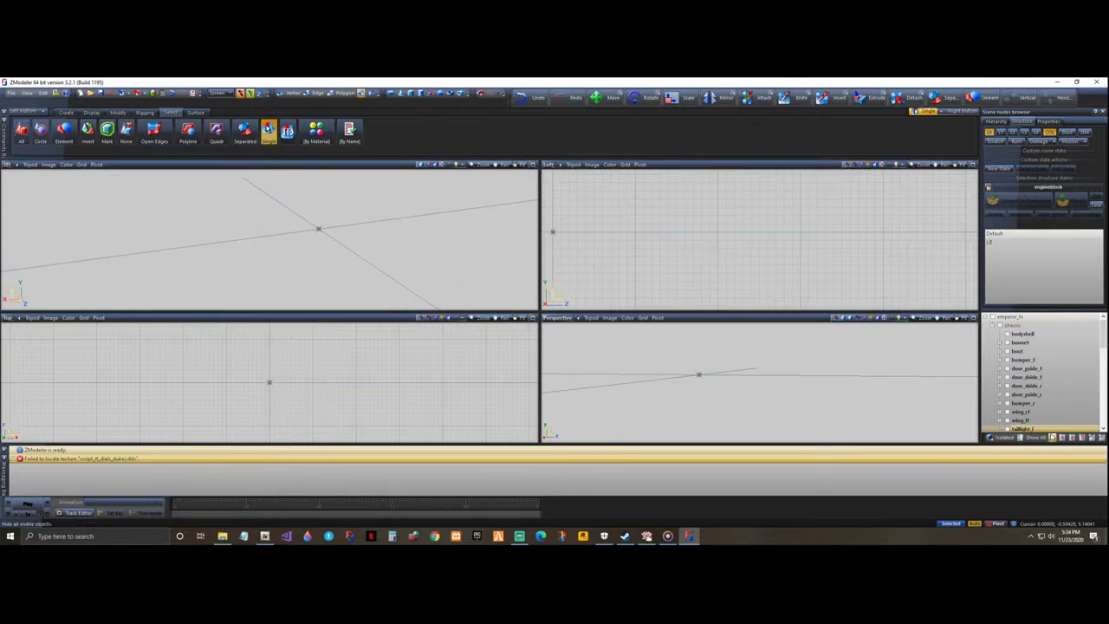
pyautogui.click(1005, 352)
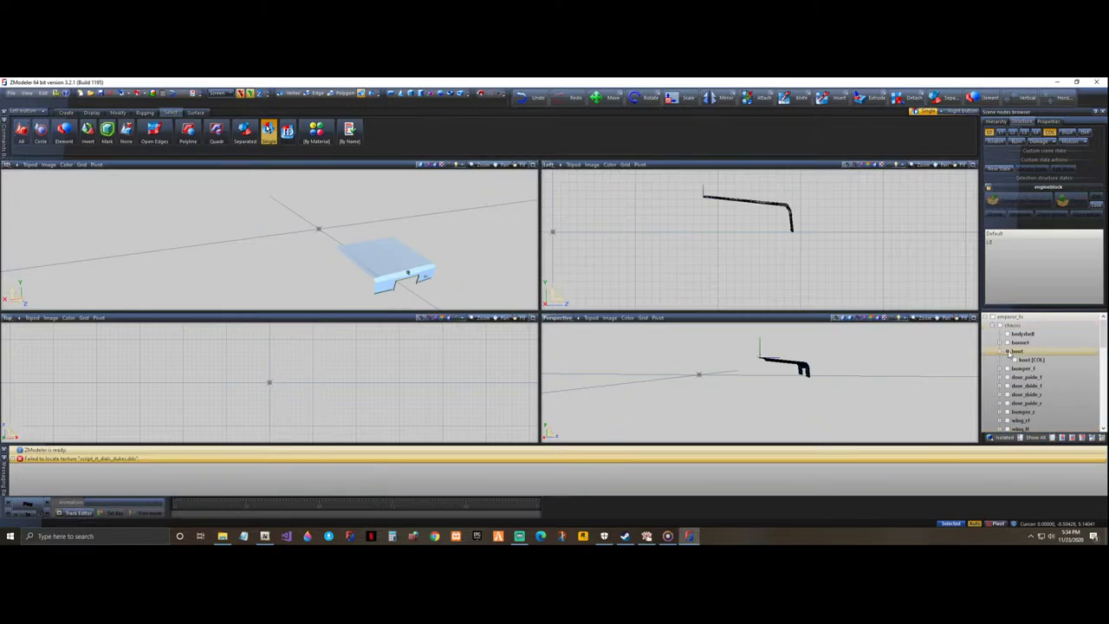
pyautogui.click(1015, 360)
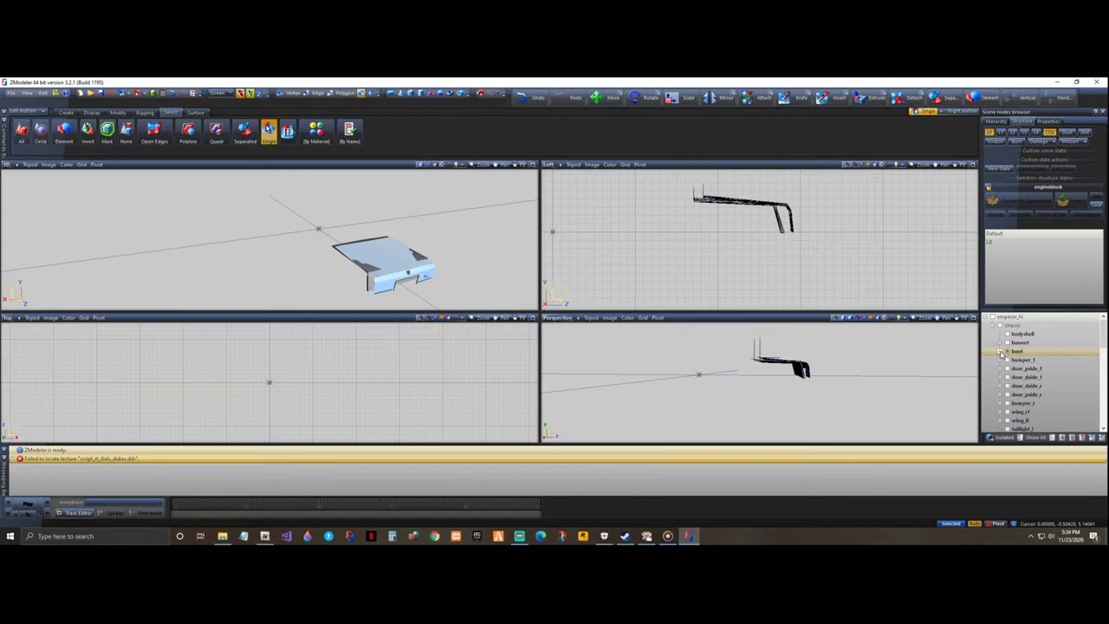
pyautogui.scroll(-2, 736, 276)
pyautogui.moveTo(671, 186); pyautogui.dragTo(856, 284)
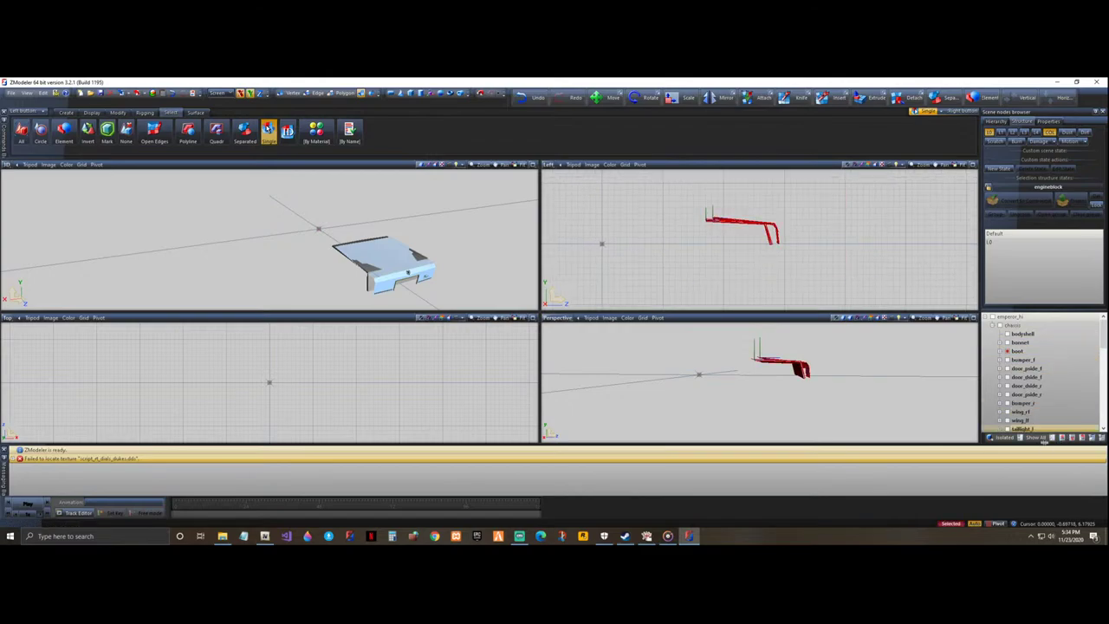
# - Show the whole car again with the chassis [COL] collision mesh hidden
pyautogui.click(1029, 438)
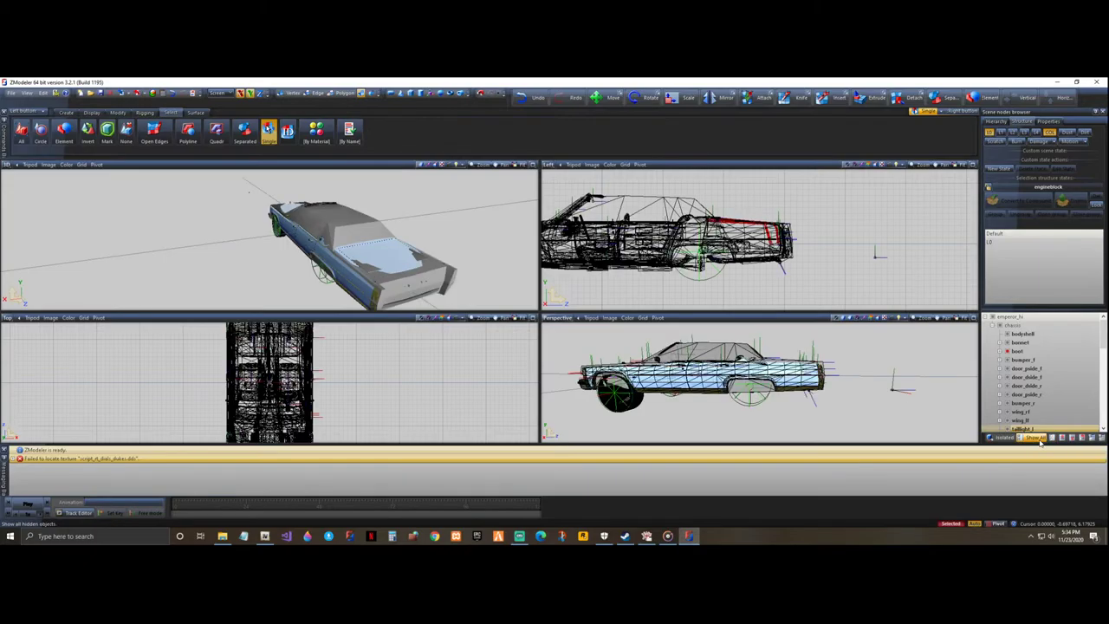
pyautogui.scroll(-5, 1015, 372)
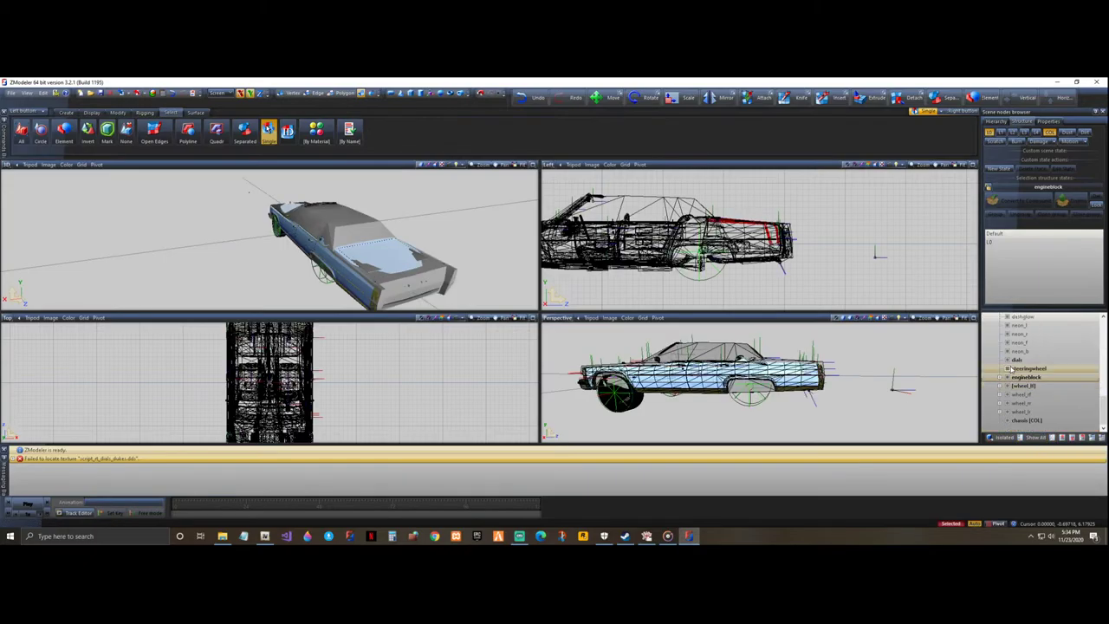
pyautogui.click(1007, 421)
pyautogui.scroll(10, 1044, 405)
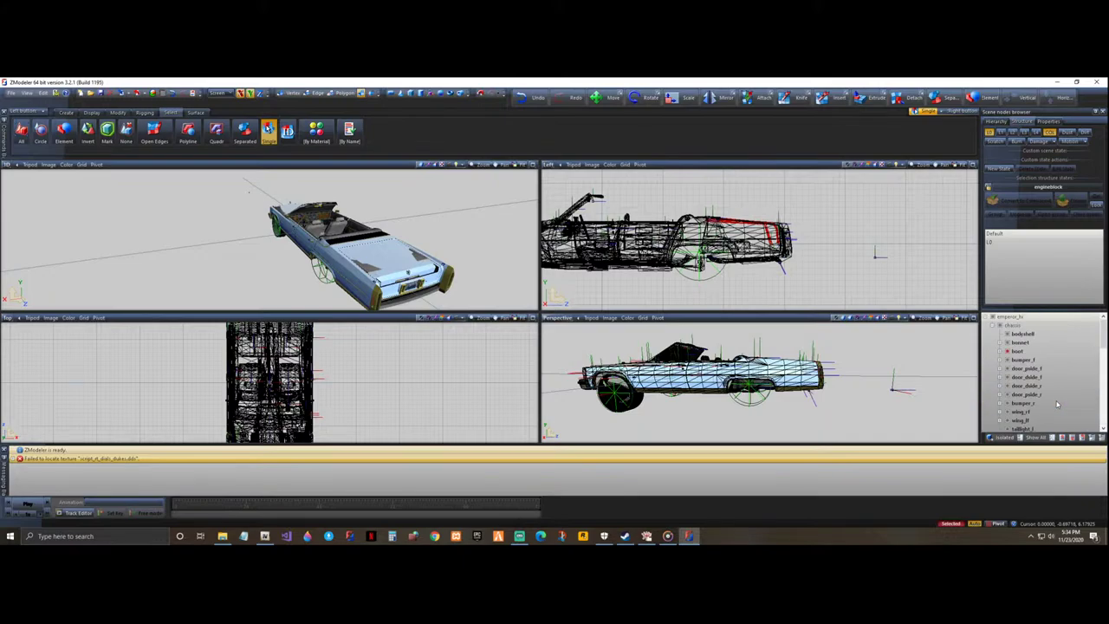
pyautogui.moveTo(484, 241); pyautogui.dragTo(498, 239, button='middle')
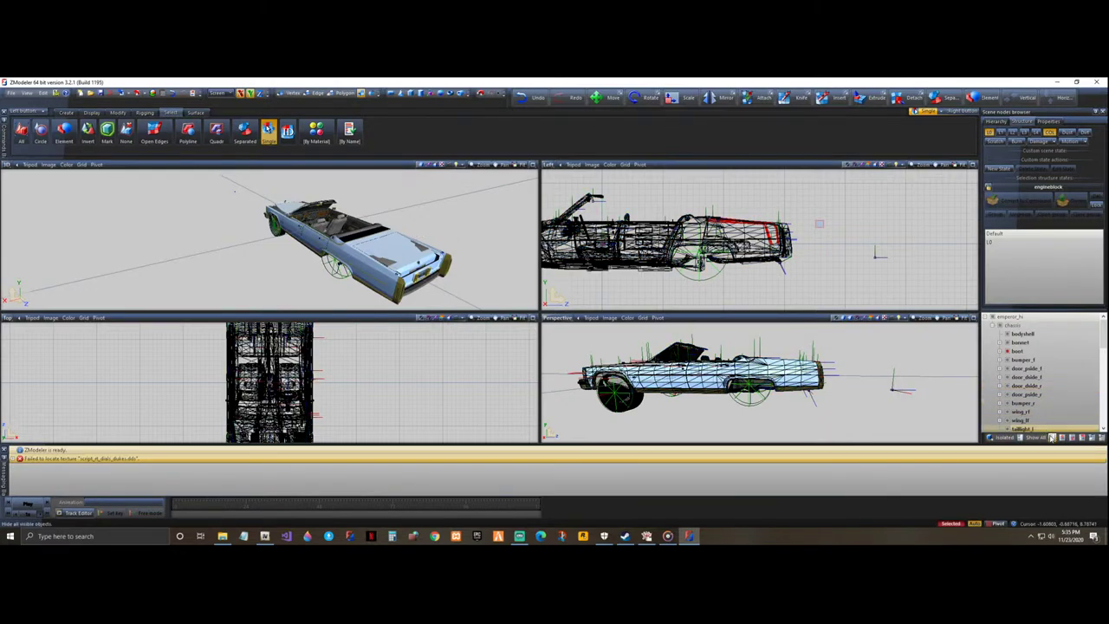
# - Hide everything except the boot and its boot [COL] collision mesh
pyautogui.click(1051, 438)
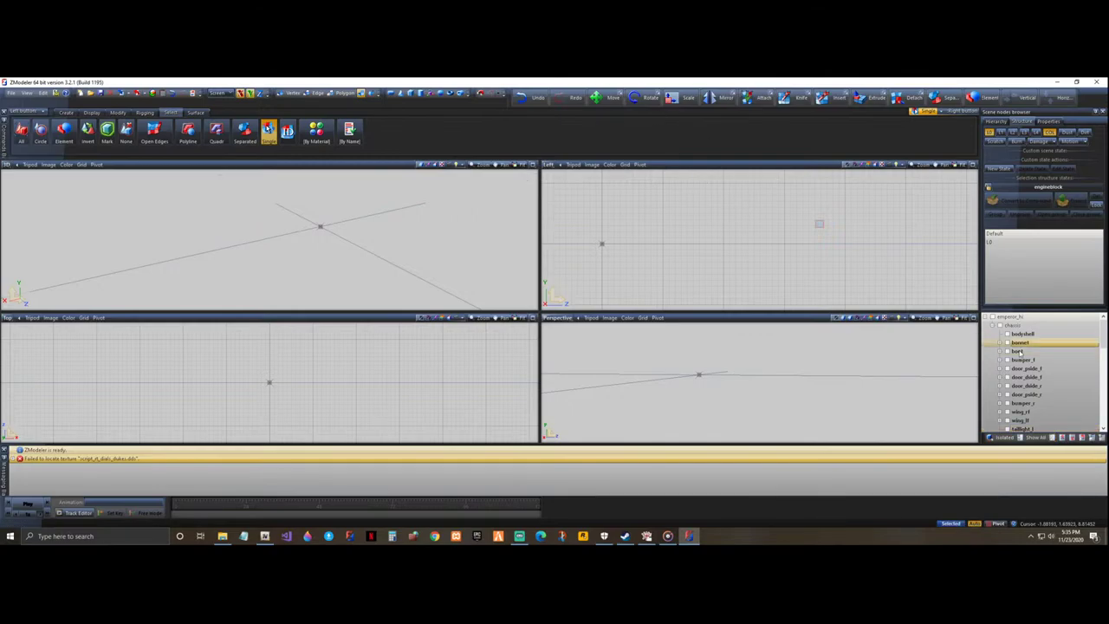
pyautogui.click(1001, 353)
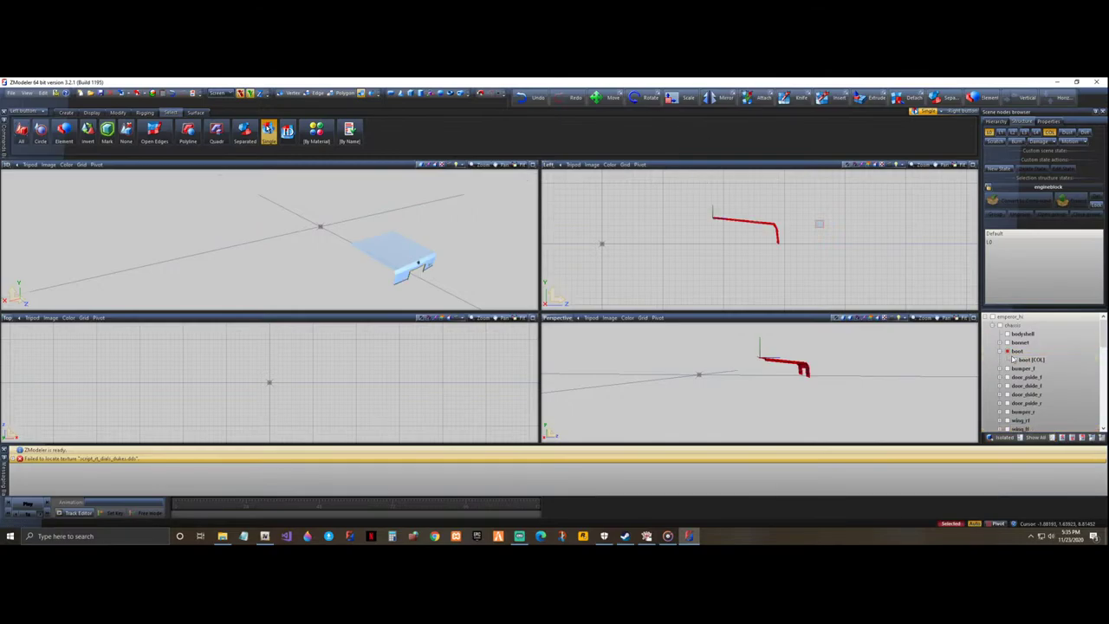
pyautogui.click(1014, 359)
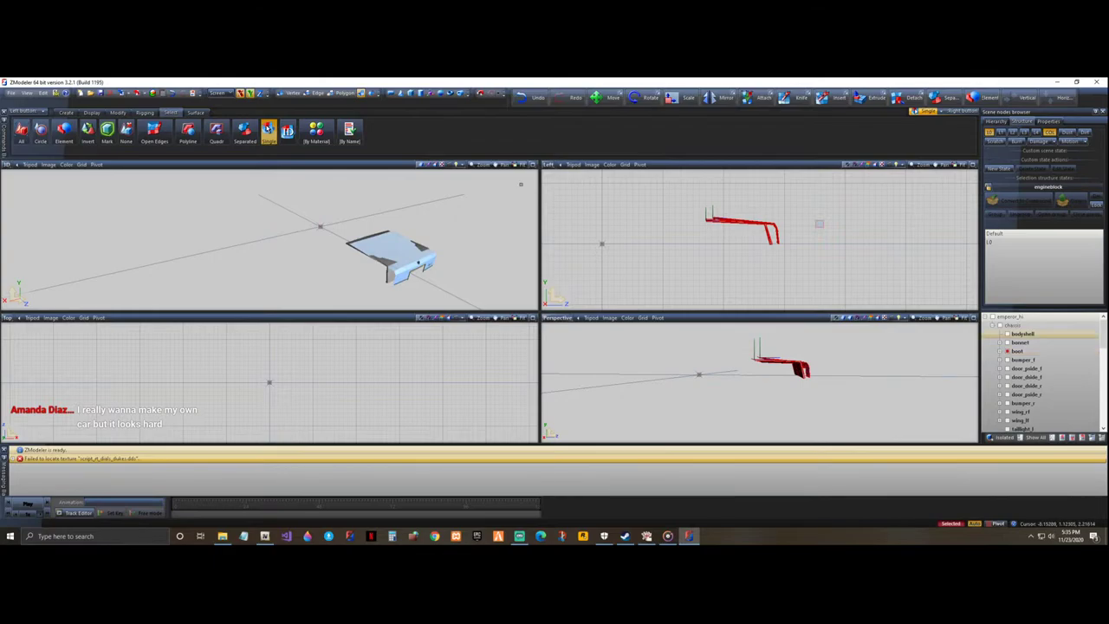
# - Switch the selected boot meshes to vertex-level editing with circle selection and activate Move
pyautogui.click(335, 93)
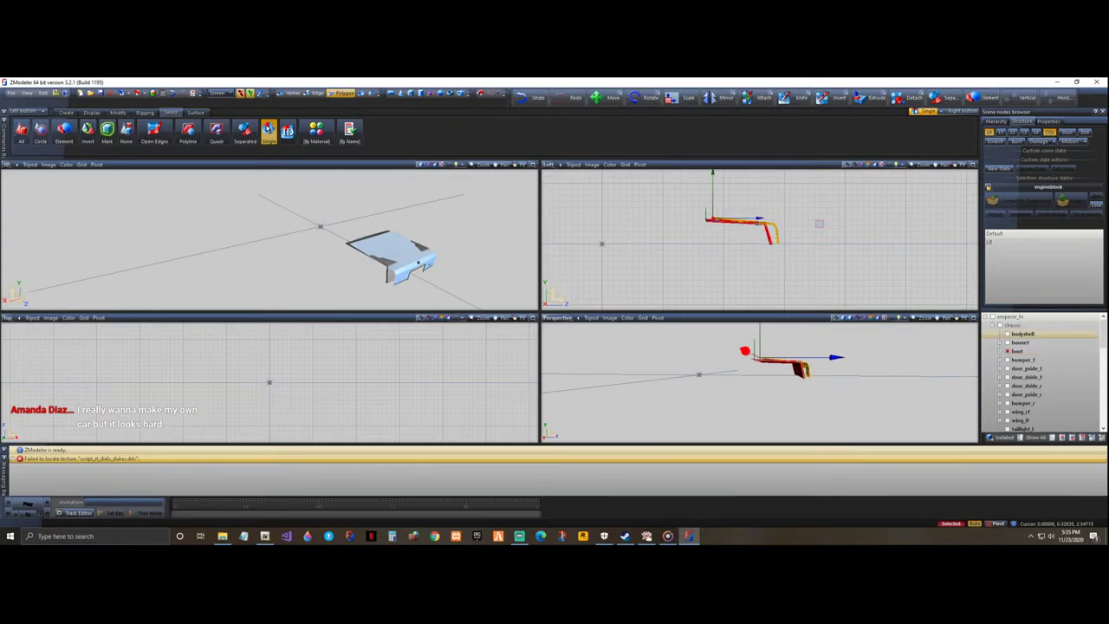
pyautogui.click(819, 223)
pyautogui.click(819, 223)
pyautogui.press('space')
pyautogui.click(288, 93)
pyautogui.click(41, 130)
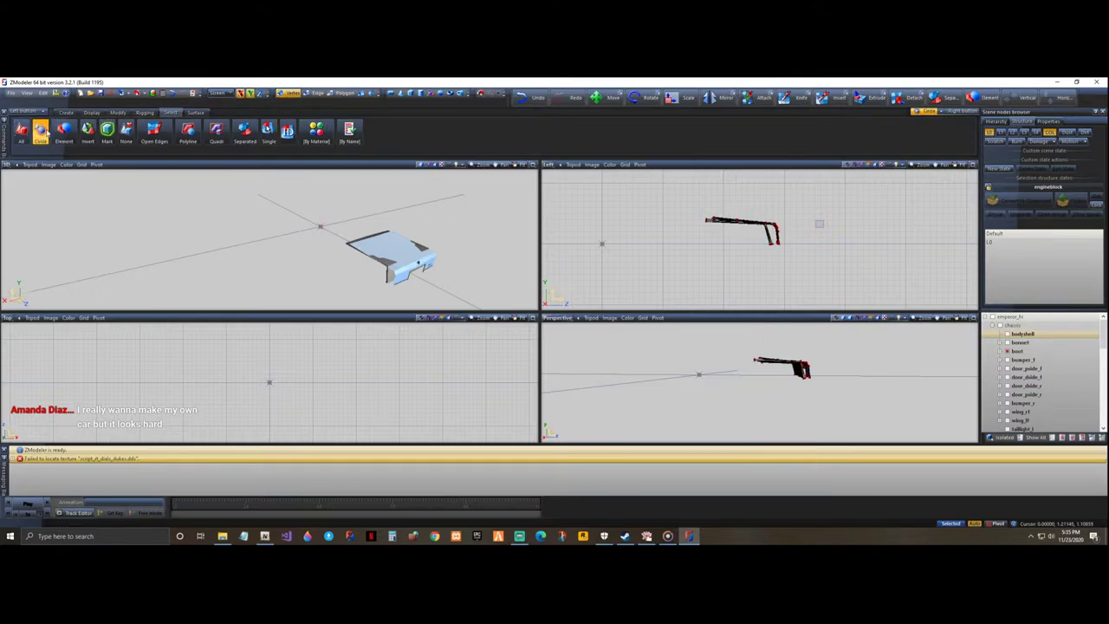
pyautogui.click(116, 112)
pyautogui.click(154, 130)
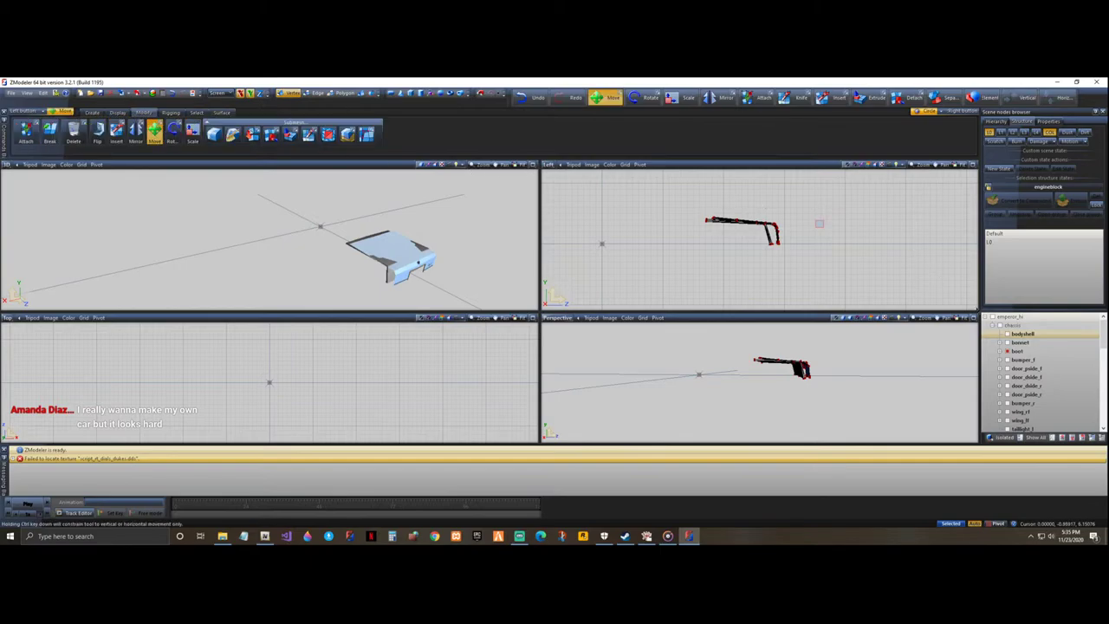
# - Unhide all car parts except the chassis [COL] mesh for reference around the boot's rear edge
pyautogui.click(1035, 437)
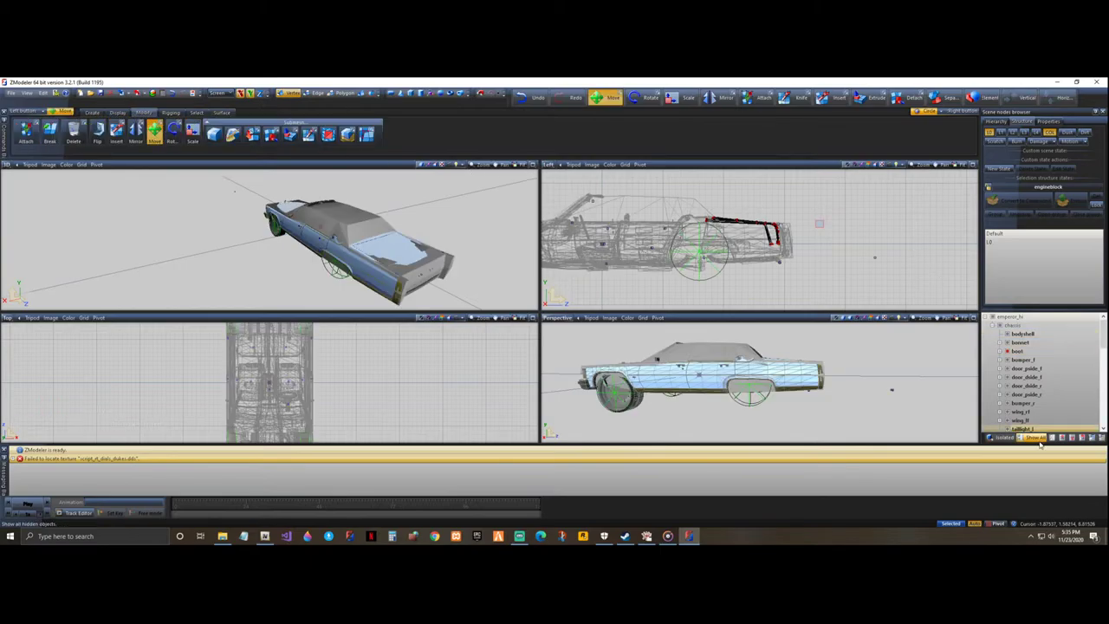
pyautogui.scroll(-5, 1031, 373)
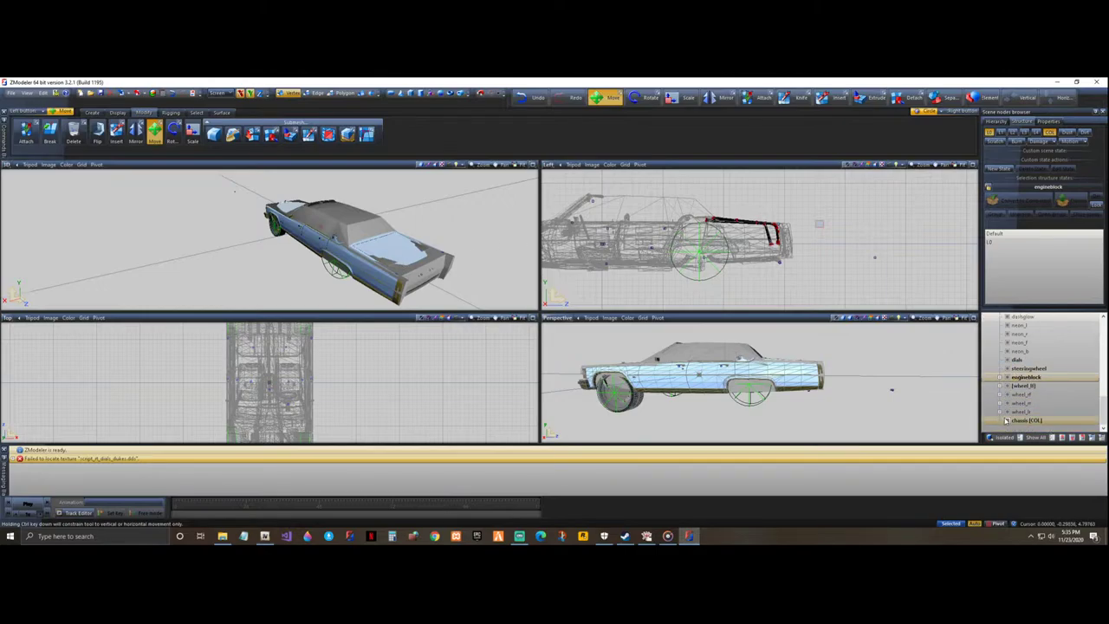
pyautogui.click(1007, 421)
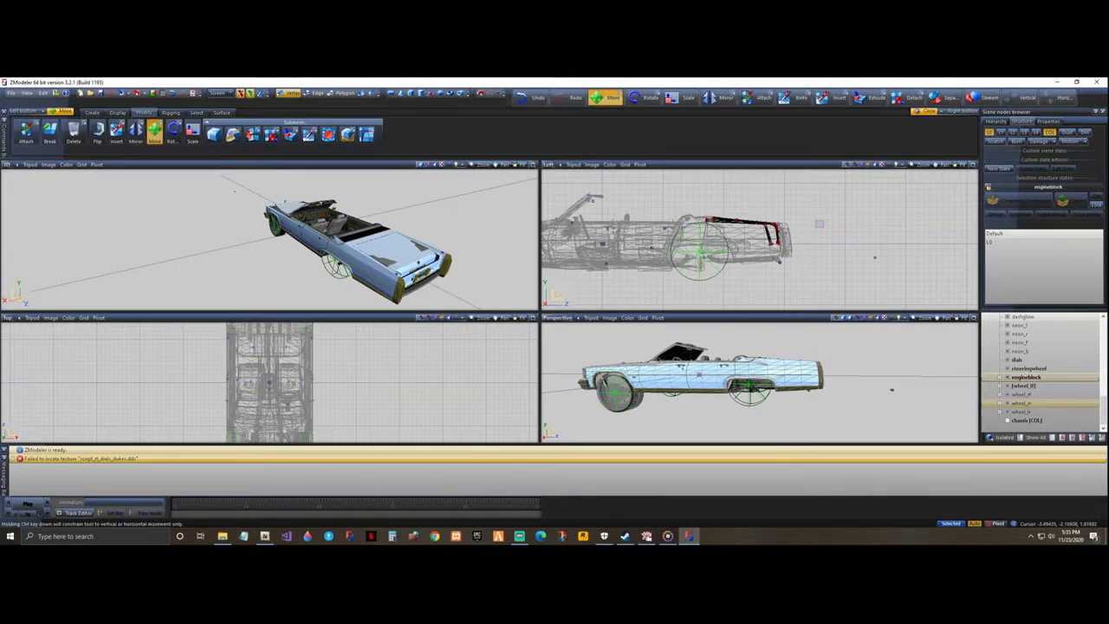
pyautogui.scroll(3, 417, 270)
pyautogui.moveTo(208, 179); pyautogui.dragTo(495, 263, button='middle')
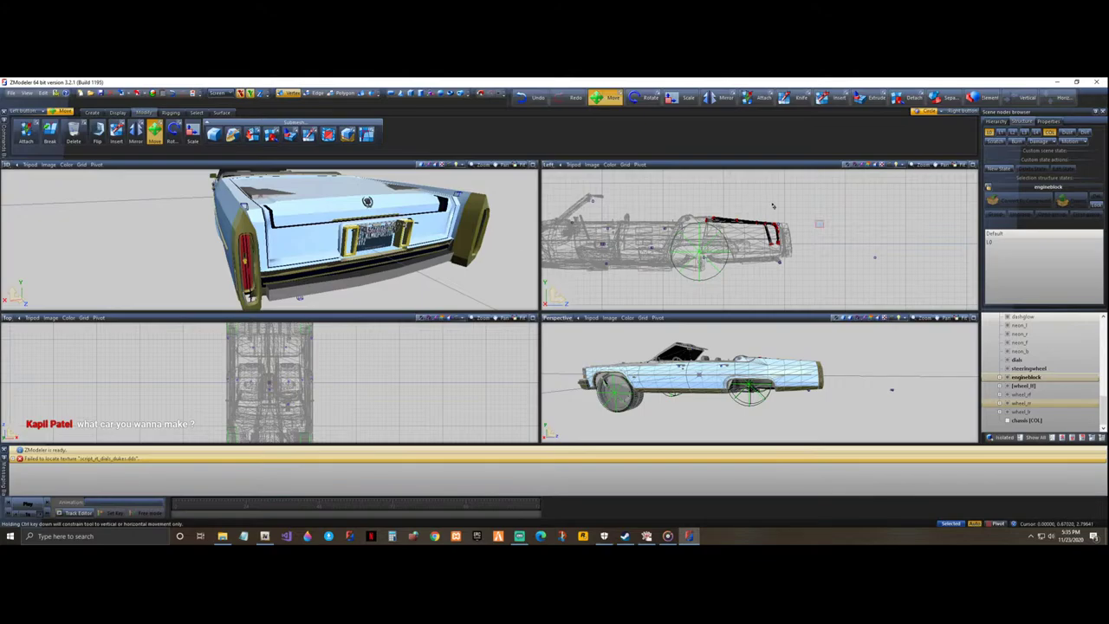
pyautogui.scroll(5, 778, 221)
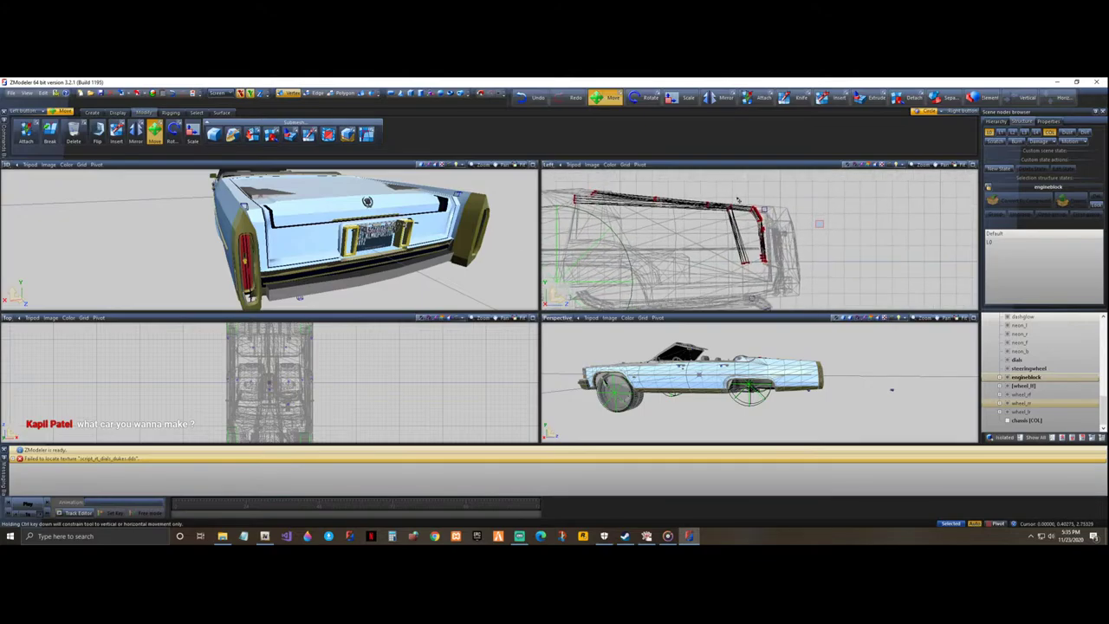
# - Select the rear-end vertices of the boot and its collision mesh and move them slightly backward toward the rear bumper
pyautogui.moveTo(689, 176); pyautogui.dragTo(815, 286)
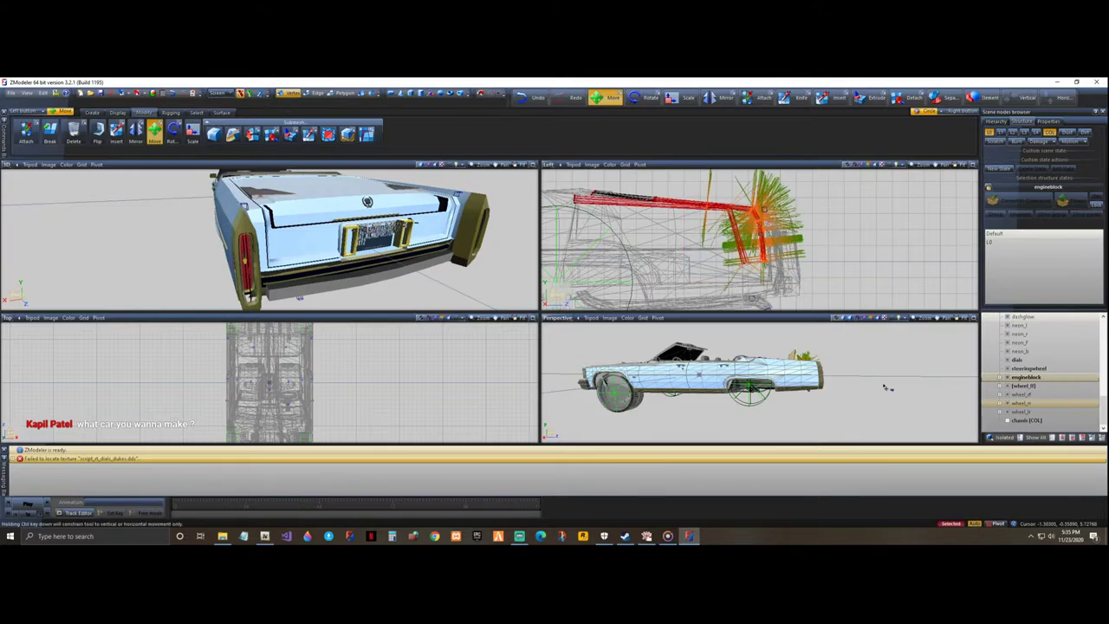
pyautogui.moveTo(888, 408)
pyautogui.mouseDown(button='middle')
pyautogui.moveTo(864, 401)
pyautogui.moveTo(888, 428)
pyautogui.mouseUp(button='middle')
pyautogui.scroll(6, 812, 425)
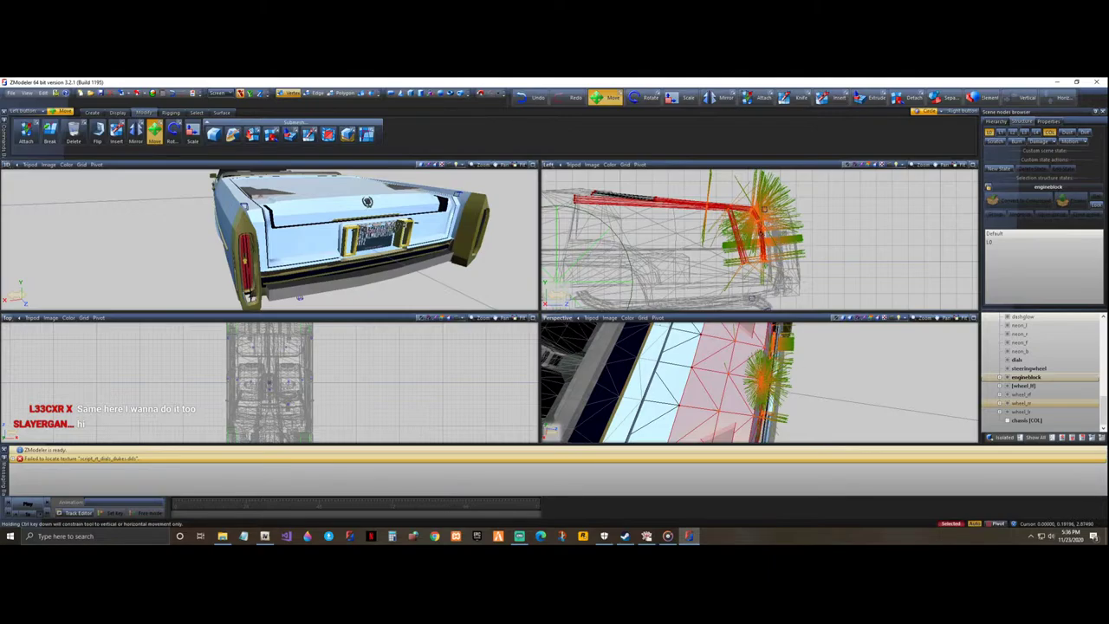
pyautogui.moveTo(763, 230)
pyautogui.mouseDown()
pyautogui.moveTo(769, 210)
pyautogui.moveTo(779, 232)
pyautogui.mouseUp()
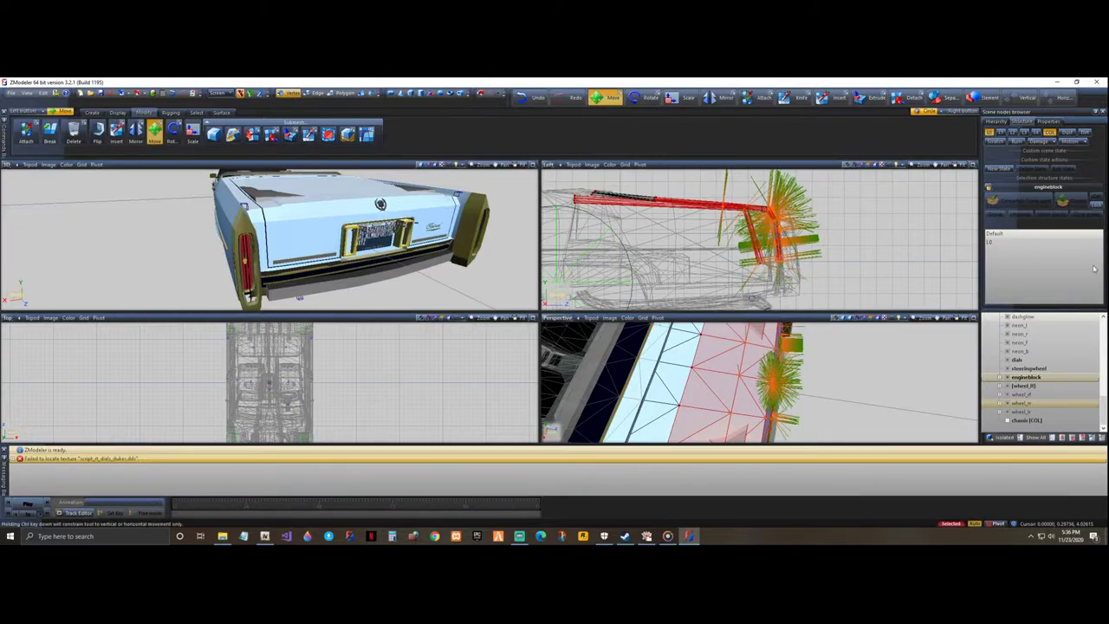
pyautogui.moveTo(440, 218)
pyautogui.mouseDown(button='middle')
pyautogui.moveTo(456, 213)
pyautogui.moveTo(258, 194)
pyautogui.moveTo(440, 197)
pyautogui.moveTo(440, 227)
pyautogui.moveTo(451, 222)
pyautogui.moveTo(257, 194)
pyautogui.moveTo(452, 214)
pyautogui.mouseUp(button='middle')
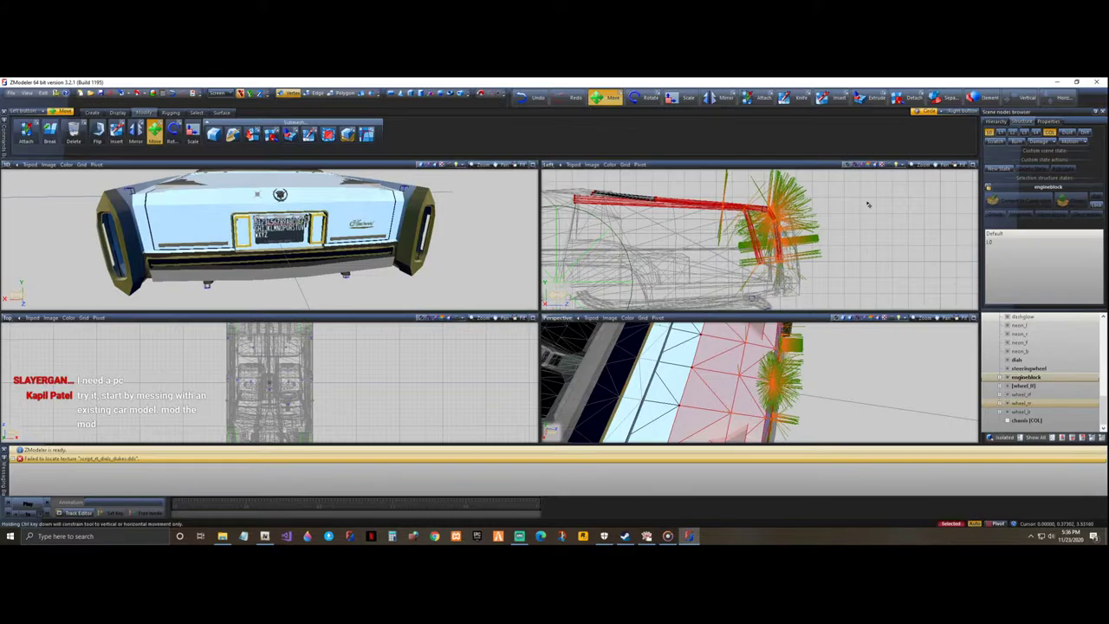
# - Leave vertex-level editing with Move off, and clear the boot selection using single selection
pyautogui.rightClick(897, 230)
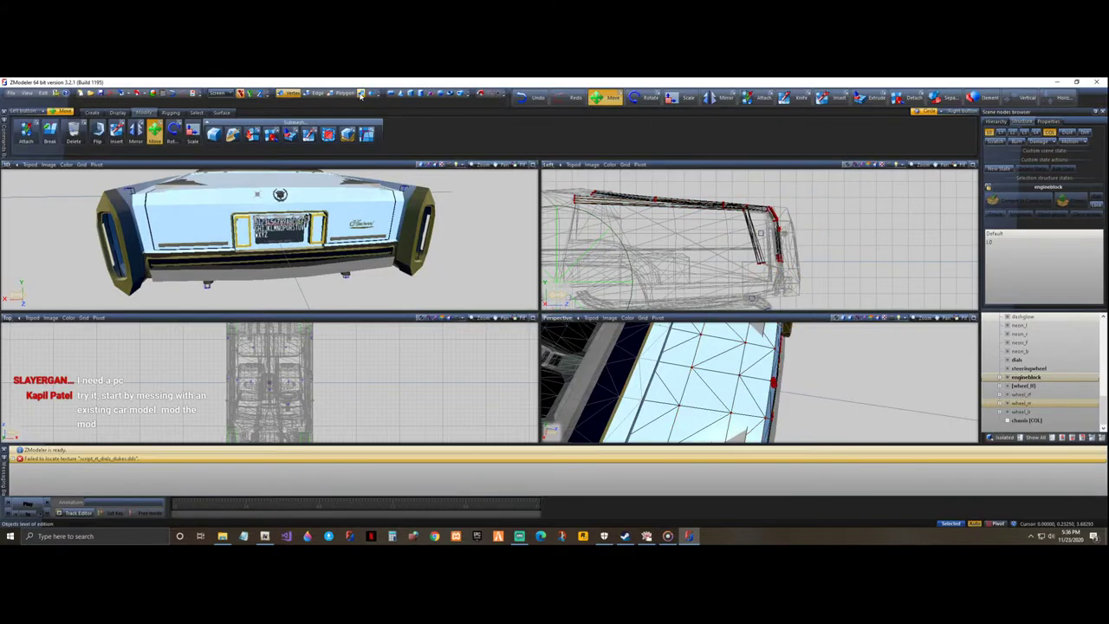
pyautogui.press('4')
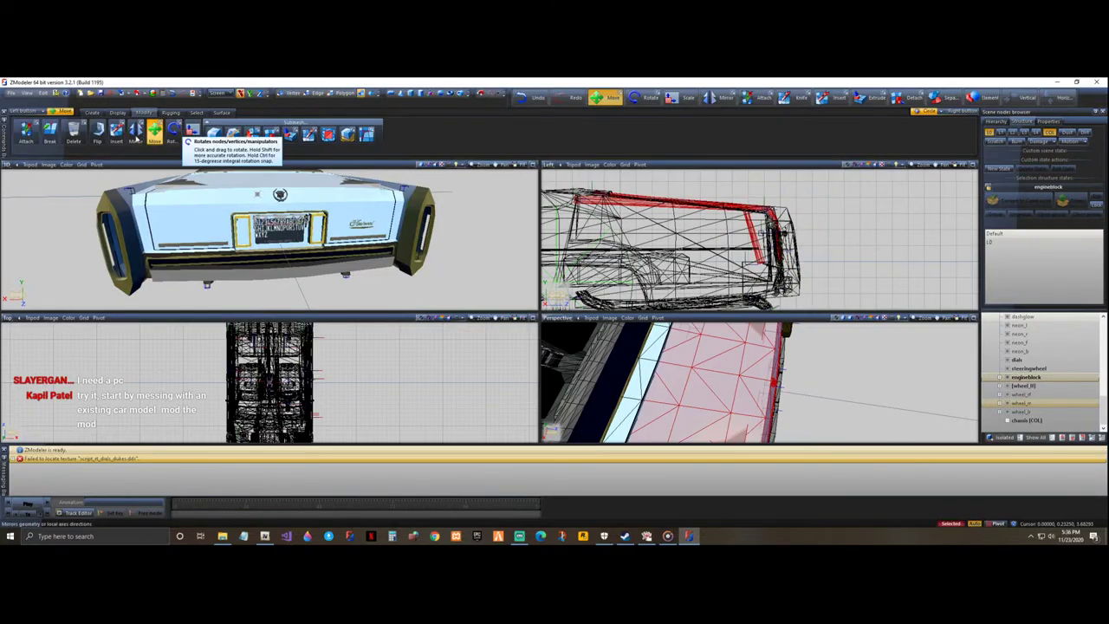
pyautogui.click(157, 134)
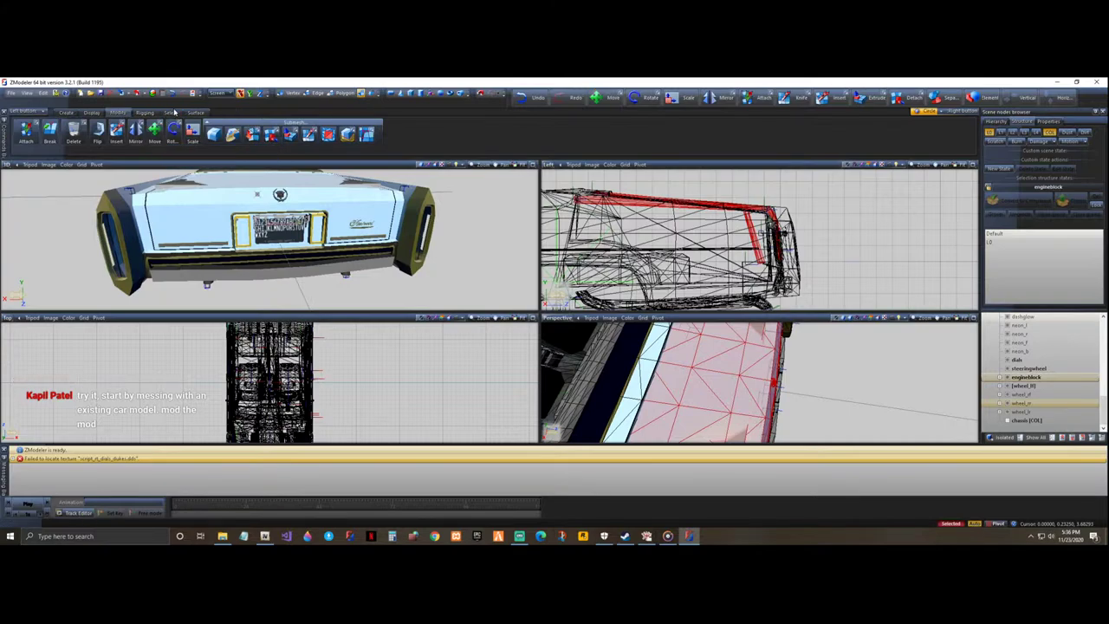
pyautogui.click(173, 113)
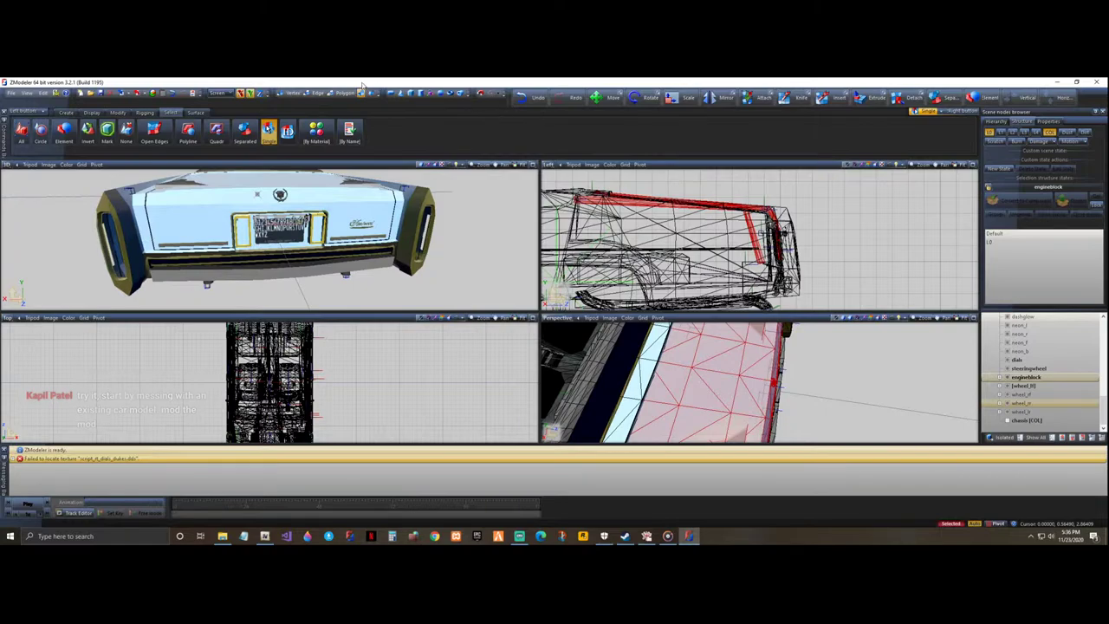
pyautogui.moveTo(817, 191); pyautogui.dragTo(866, 229, button='right')
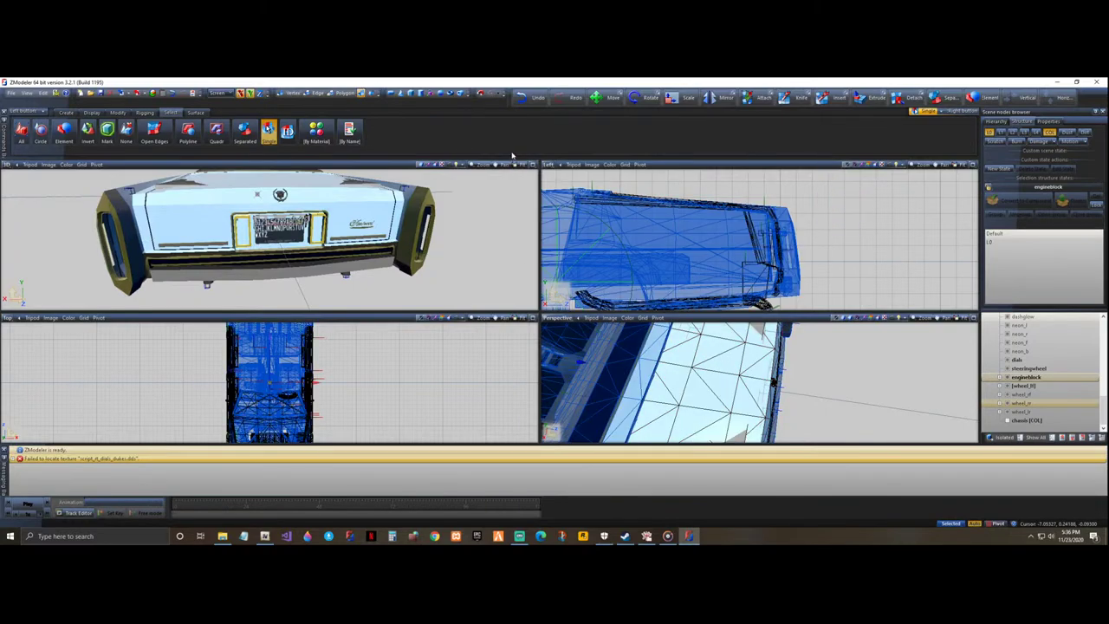
# - Change the left side view to the back view and examine the car's rear end around the boot and bumper
pyautogui.click(546, 165)
pyautogui.click(568, 216)
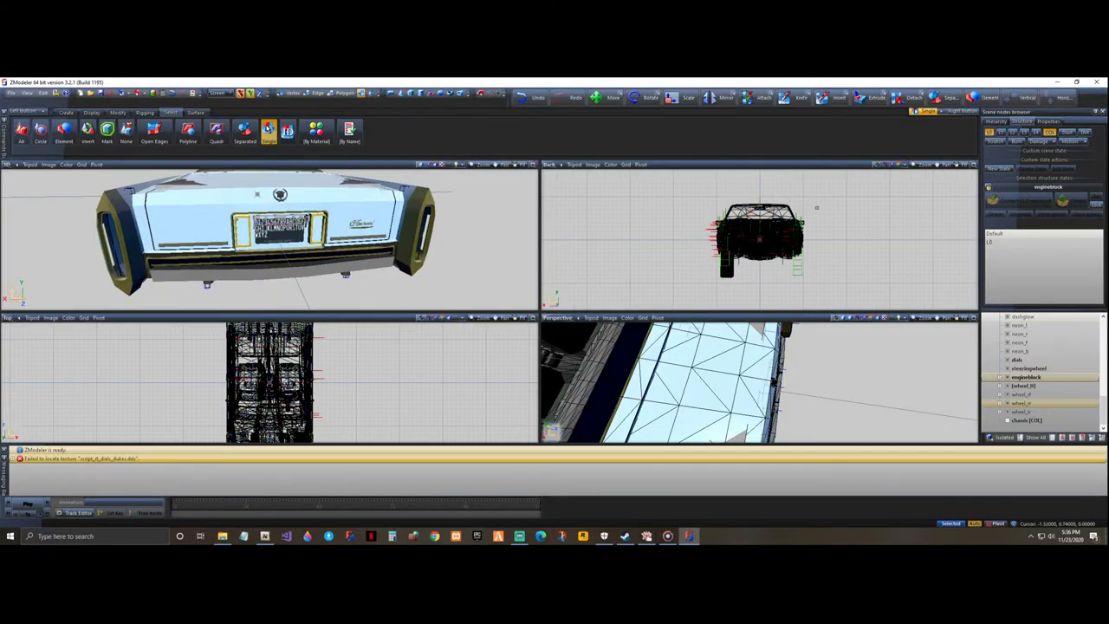
pyautogui.scroll(5, 768, 226)
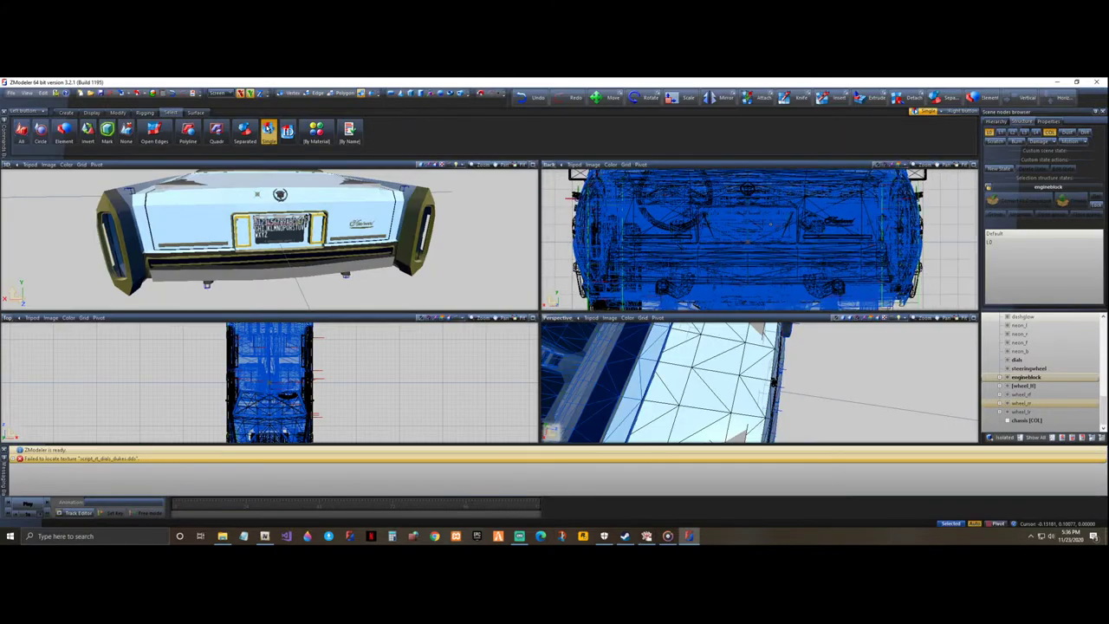
pyautogui.rightClick(813, 422)
pyautogui.scroll(-6, 832, 418)
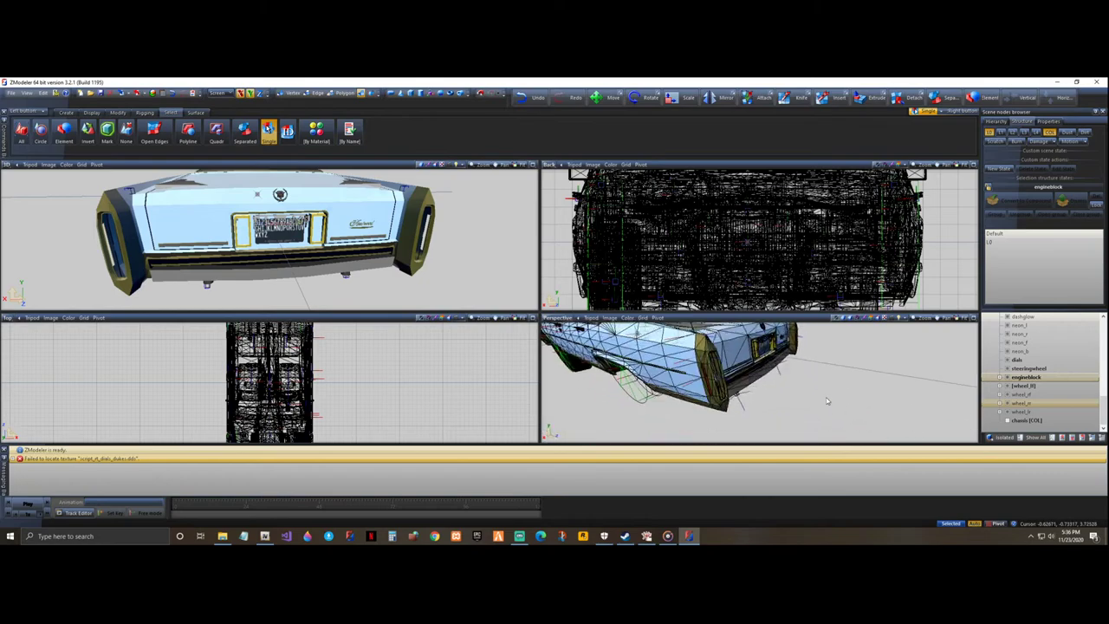
pyautogui.moveTo(824, 398); pyautogui.dragTo(832, 407, button='middle')
pyautogui.scroll(4, 832, 407)
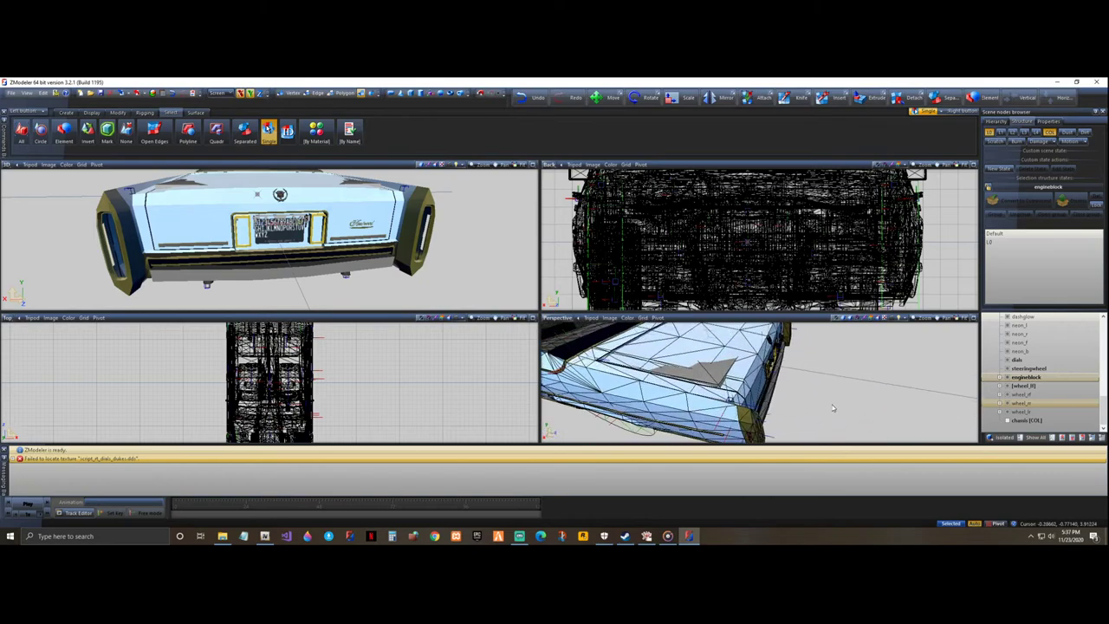
pyautogui.click(769, 381)
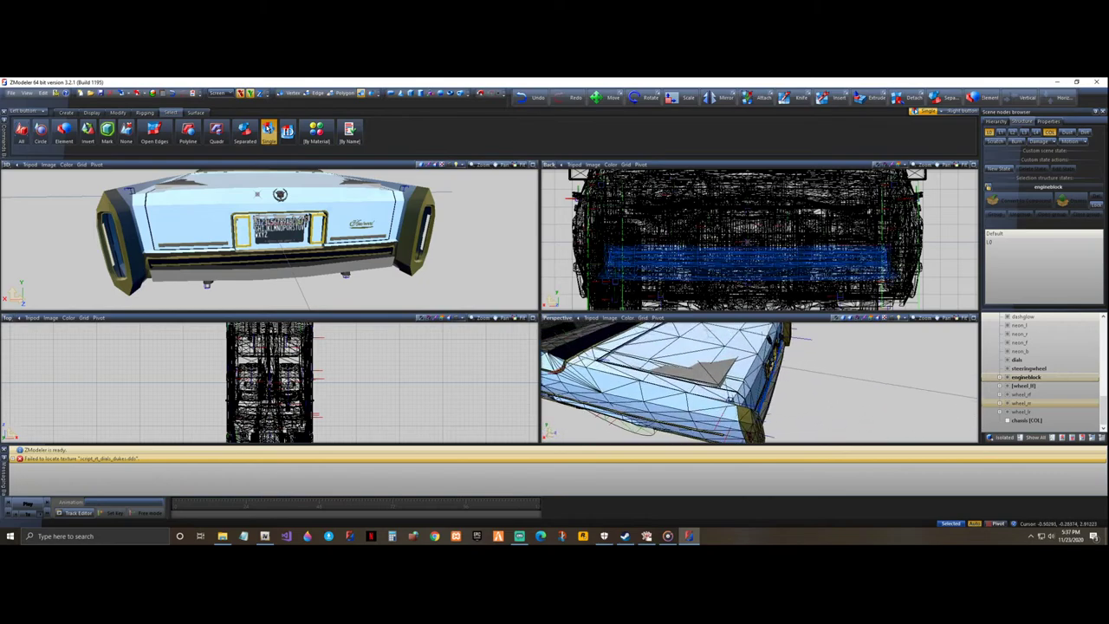
# - Toggle the visibility of the rear bumper part bumper_r to identify which bodywork it covers at the car's rear end
pyautogui.click(1040, 353)
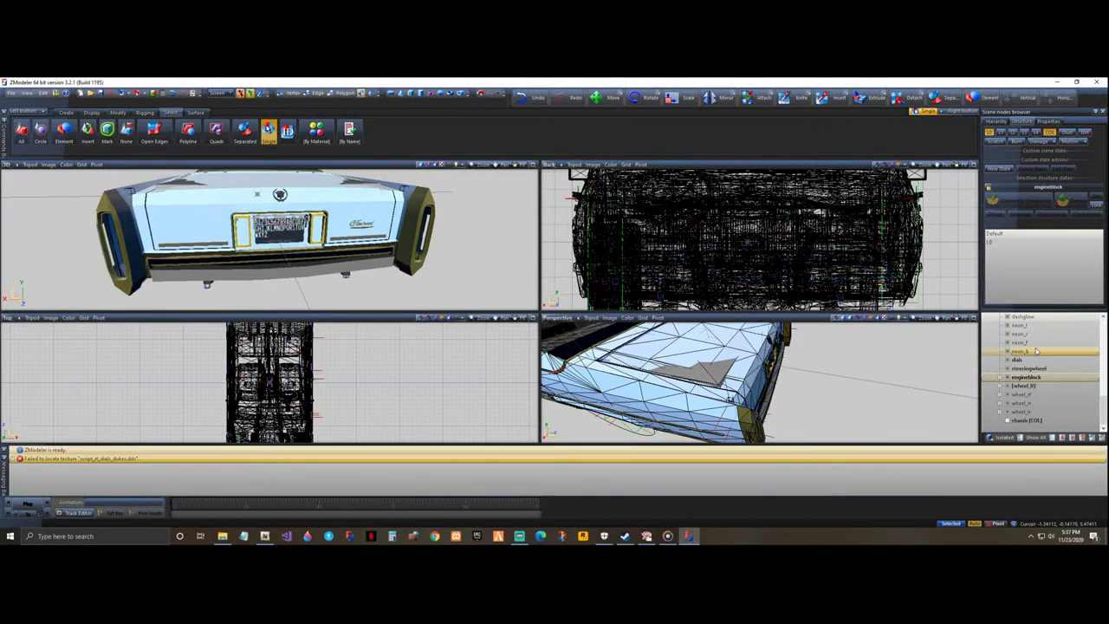
pyautogui.scroll(3, 1044, 357)
pyautogui.click(1008, 343)
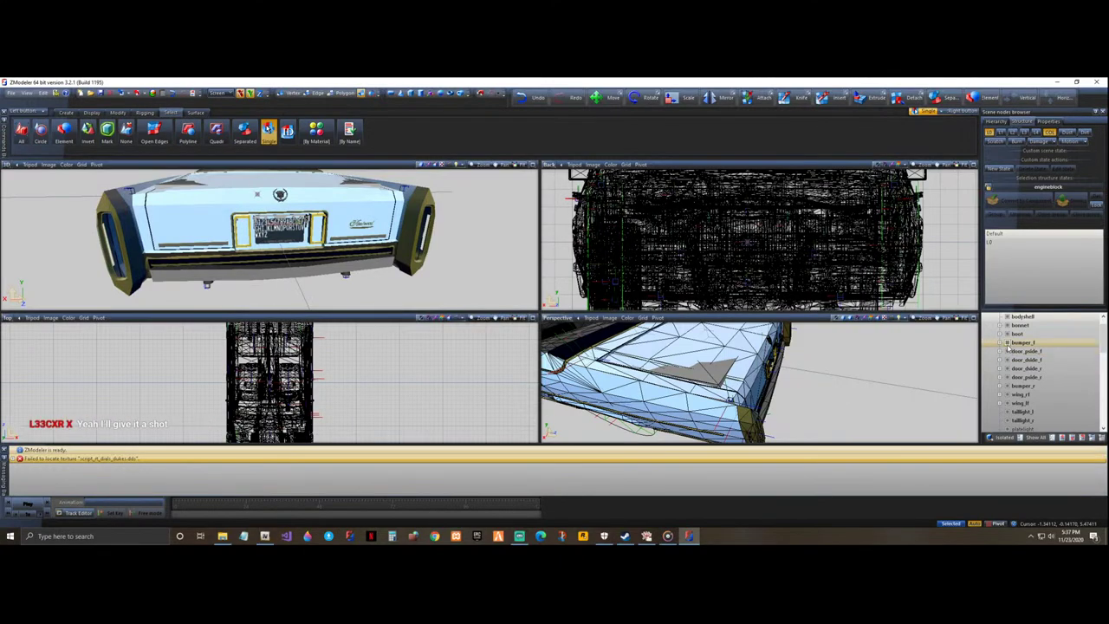
pyautogui.click(1008, 385)
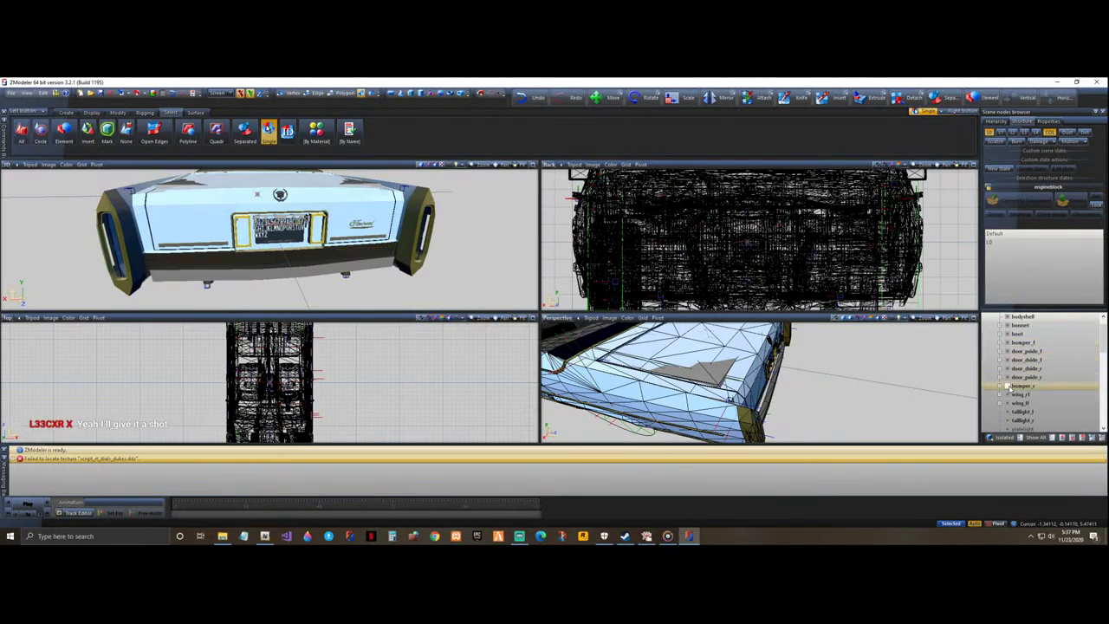
pyautogui.scroll(1, 1014, 368)
pyautogui.click(1023, 351)
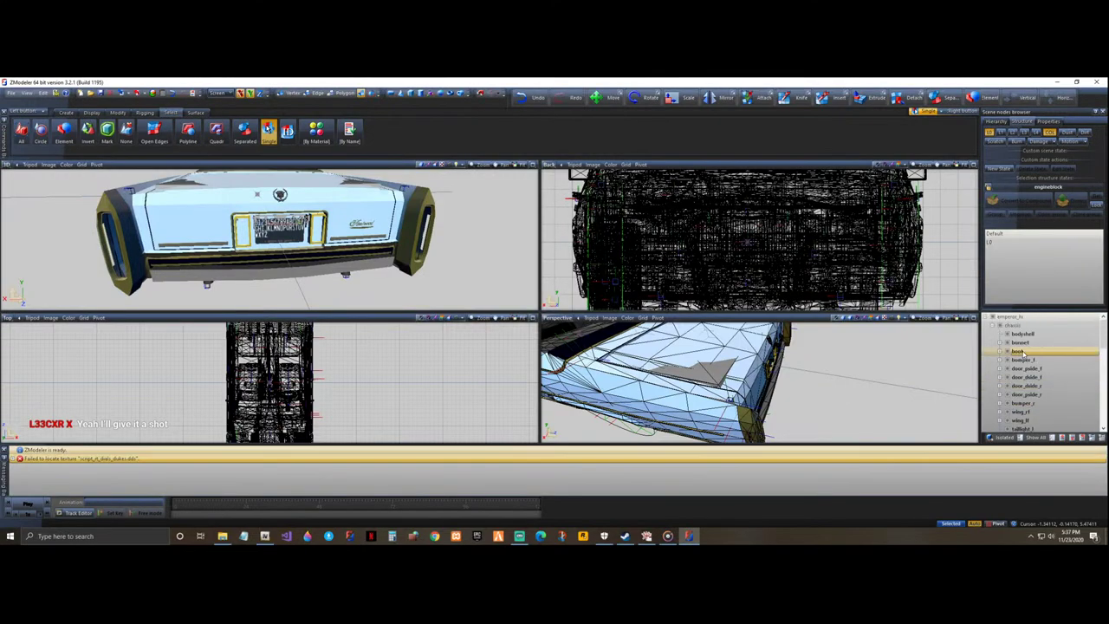
# - Toggle the bodyshell's visibility repeatedly to compare it with the boot and rear bumper from behind and from the side
pyautogui.click(1009, 334)
pyautogui.click(1007, 335)
pyautogui.click(1007, 335)
pyautogui.click(1008, 336)
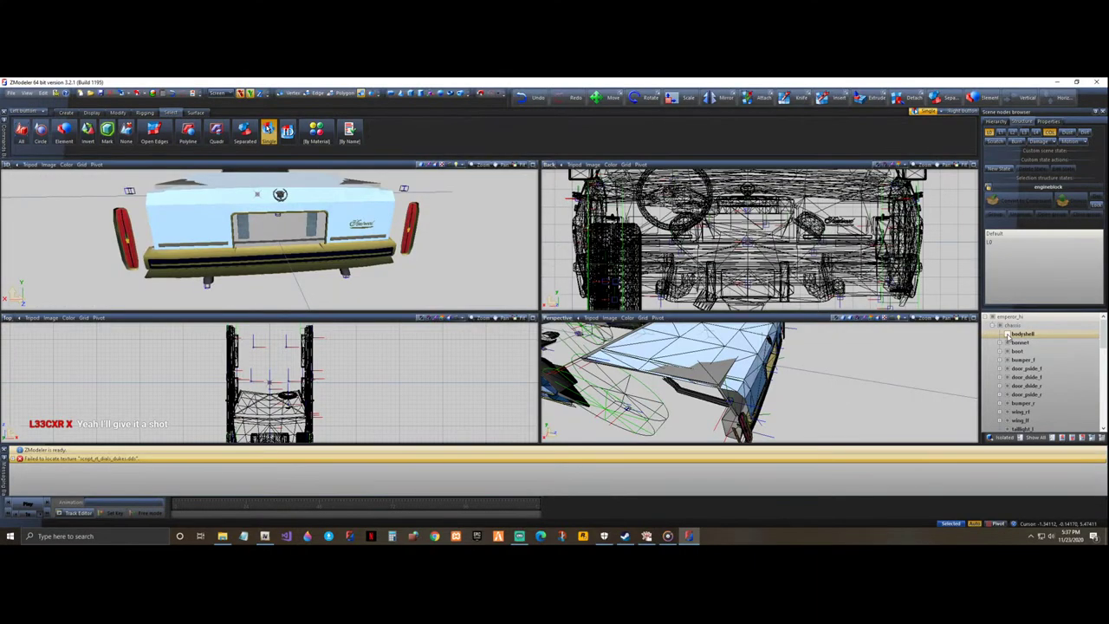
pyautogui.click(1008, 336)
pyautogui.click(1007, 336)
pyautogui.click(1007, 336)
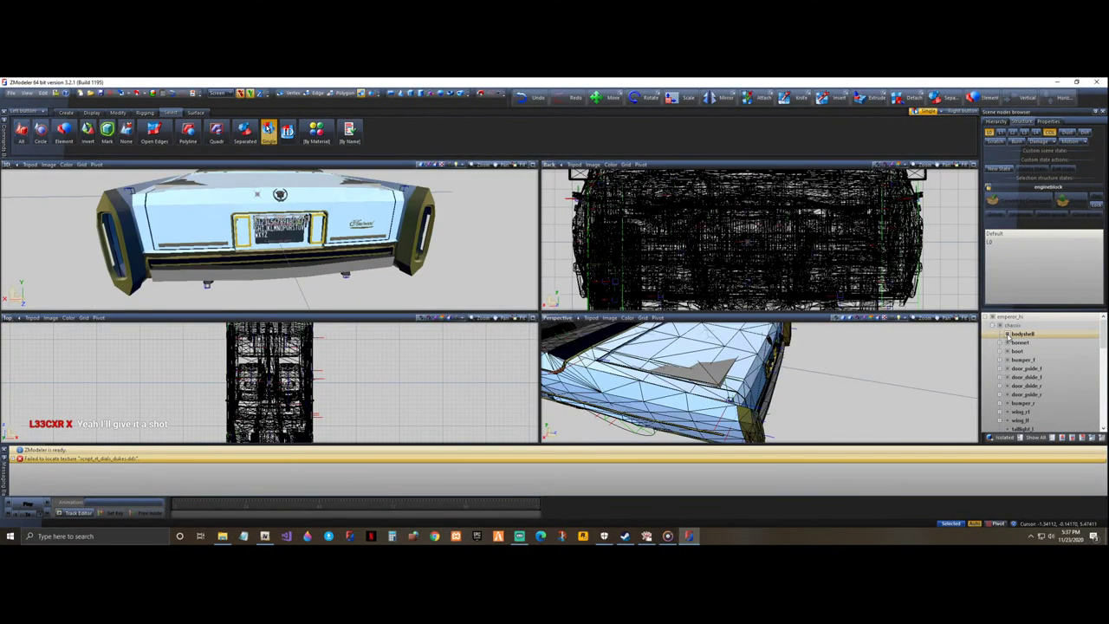
pyautogui.click(1007, 336)
pyautogui.click(1007, 337)
pyautogui.moveTo(308, 251); pyautogui.dragTo(347, 222, button='middle')
pyautogui.click(1009, 338)
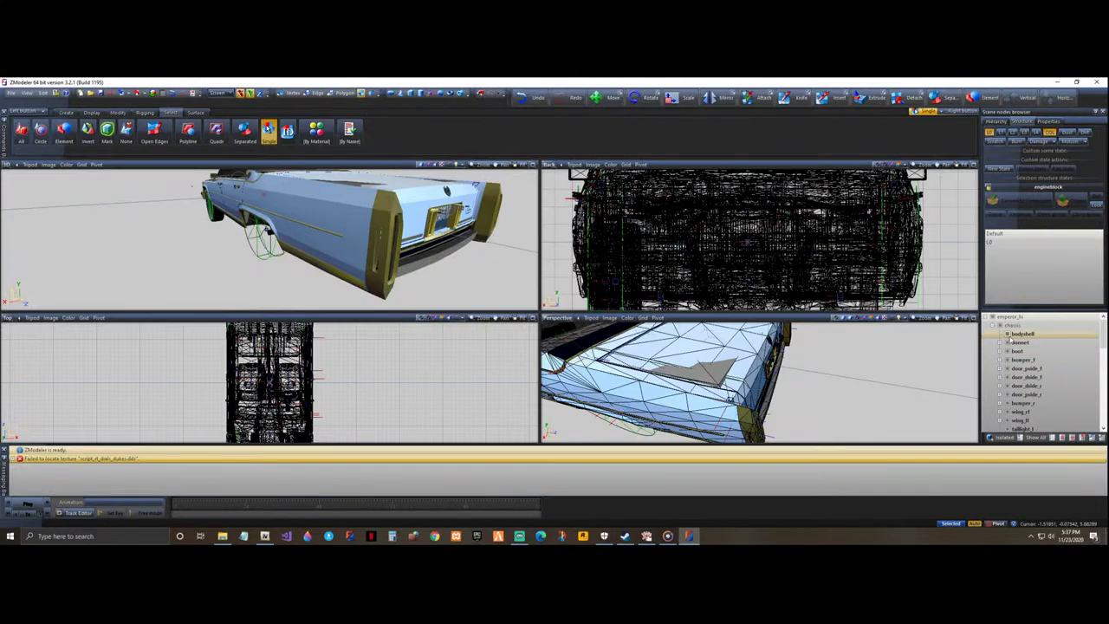
pyautogui.click(1008, 336)
pyautogui.click(1008, 336)
pyautogui.click(1008, 336)
pyautogui.click(1009, 336)
pyautogui.click(1009, 336)
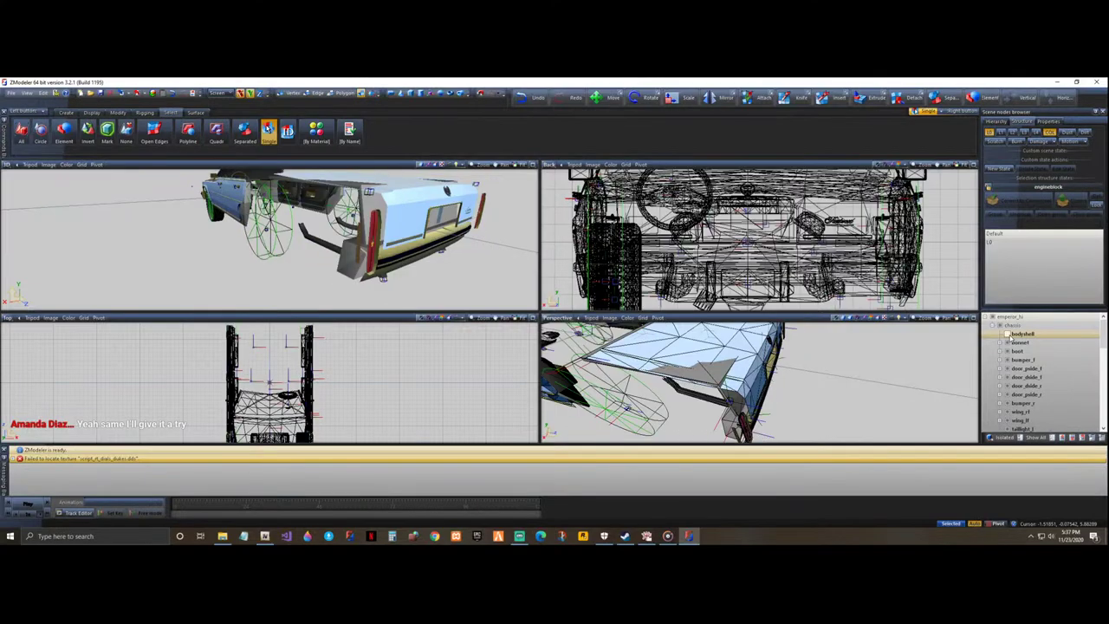
# - Isolate the bodyshell by hiding every other part, and examine it around the open boot area
pyautogui.click(1053, 438)
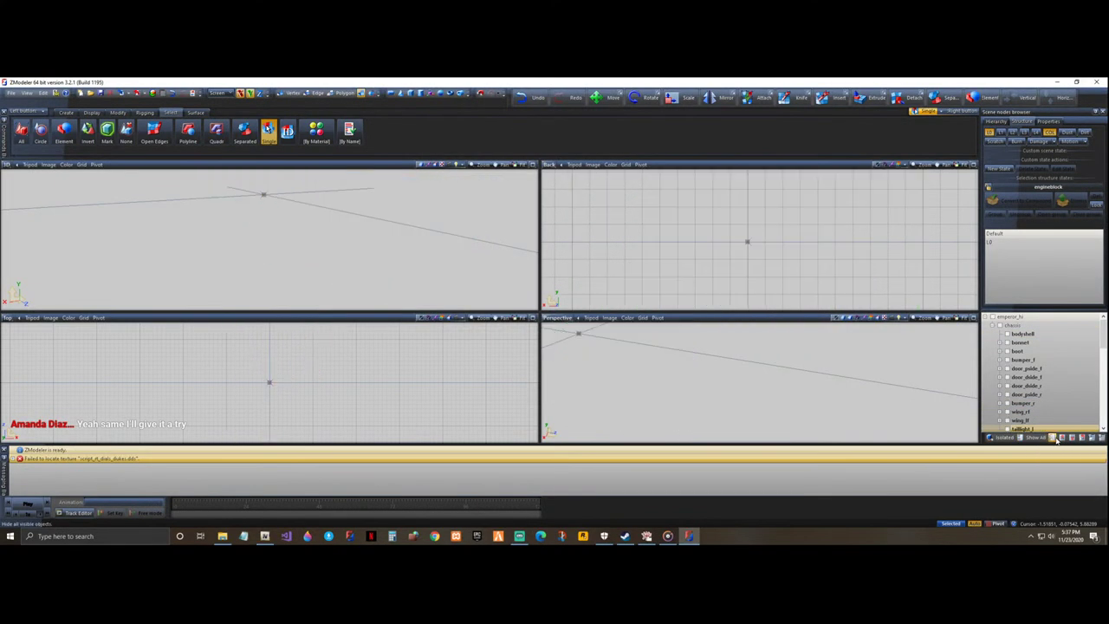
pyautogui.click(1009, 336)
pyautogui.moveTo(483, 244)
pyautogui.mouseDown(button='middle')
pyautogui.moveTo(494, 267)
pyautogui.moveTo(476, 250)
pyautogui.mouseUp(button='middle')
pyautogui.moveTo(208, 212); pyautogui.dragTo(484, 241, button='middle')
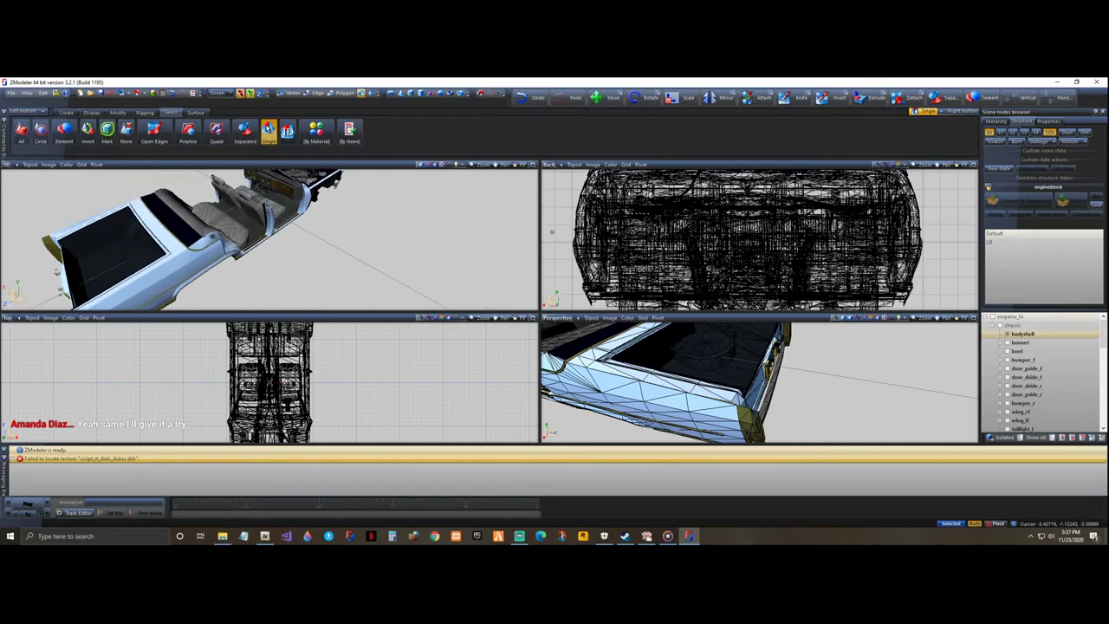
pyautogui.scroll(-3, 744, 238)
# - Replace the back view with the left view and the top view to examine the rear end of the isolated bodyshell
pyautogui.click(548, 164)
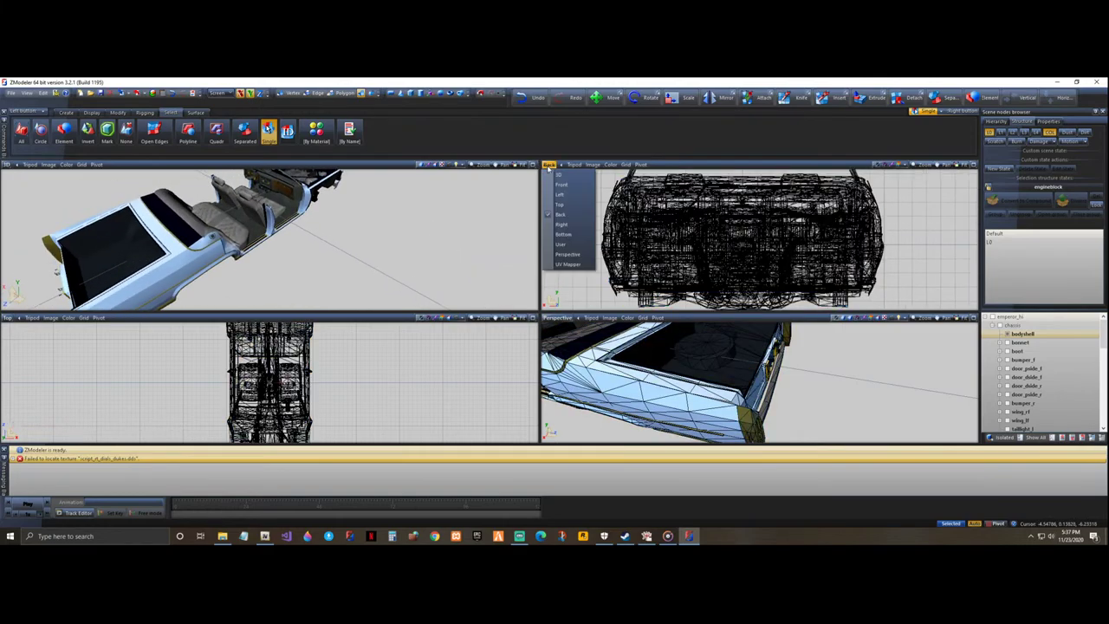
pyautogui.click(559, 194)
pyautogui.scroll(3, 885, 234)
pyautogui.scroll(2, 888, 238)
pyautogui.scroll(3, 887, 224)
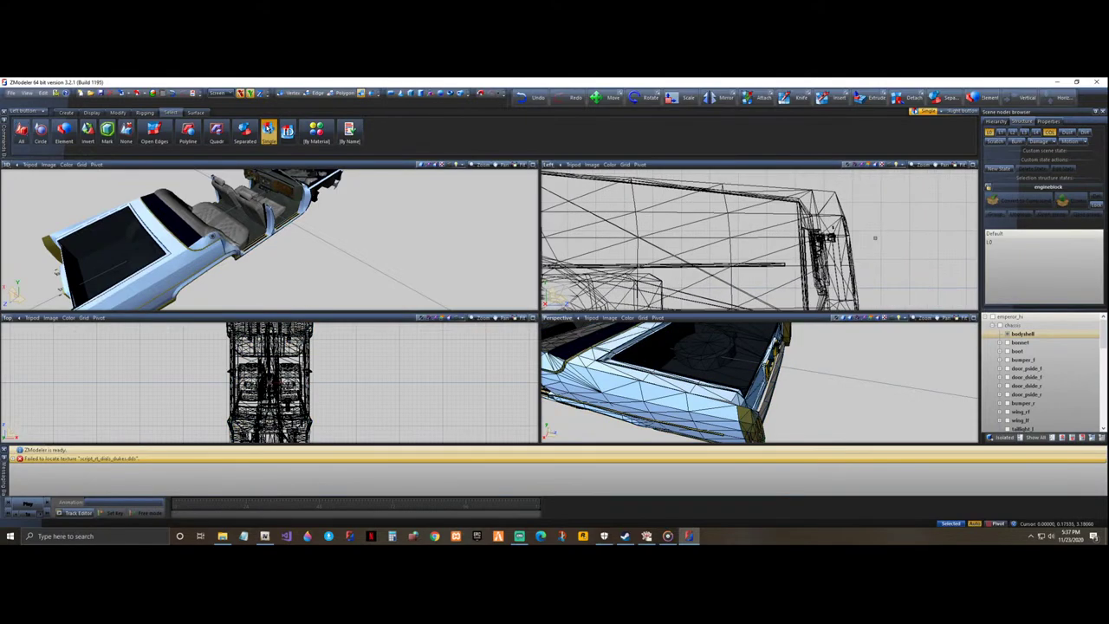
pyautogui.click(550, 165)
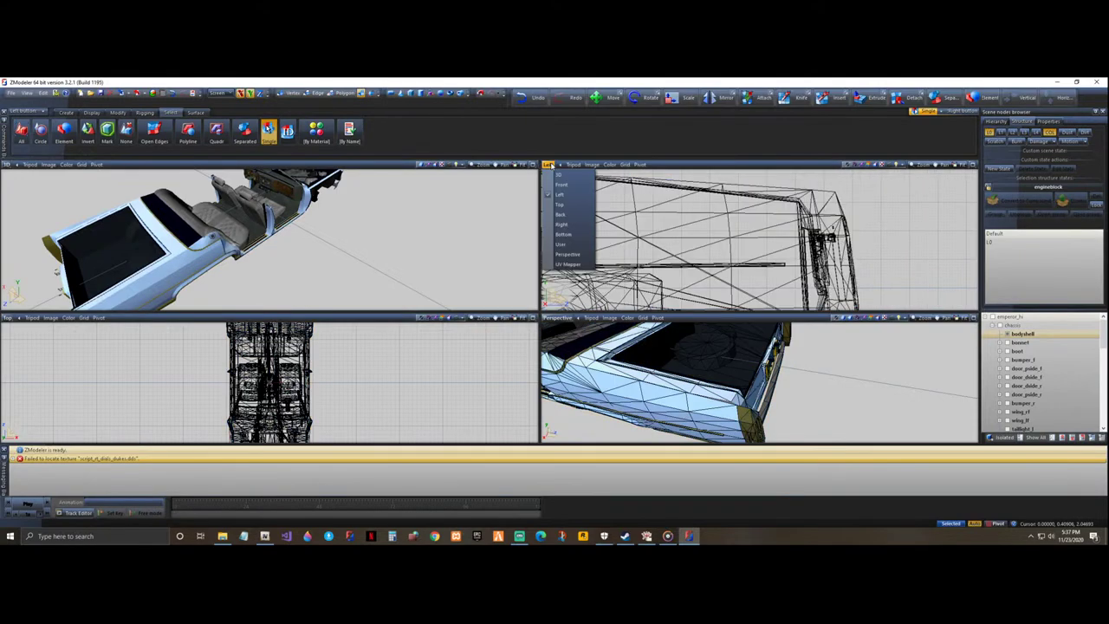
pyautogui.click(563, 205)
pyautogui.scroll(-5, 787, 194)
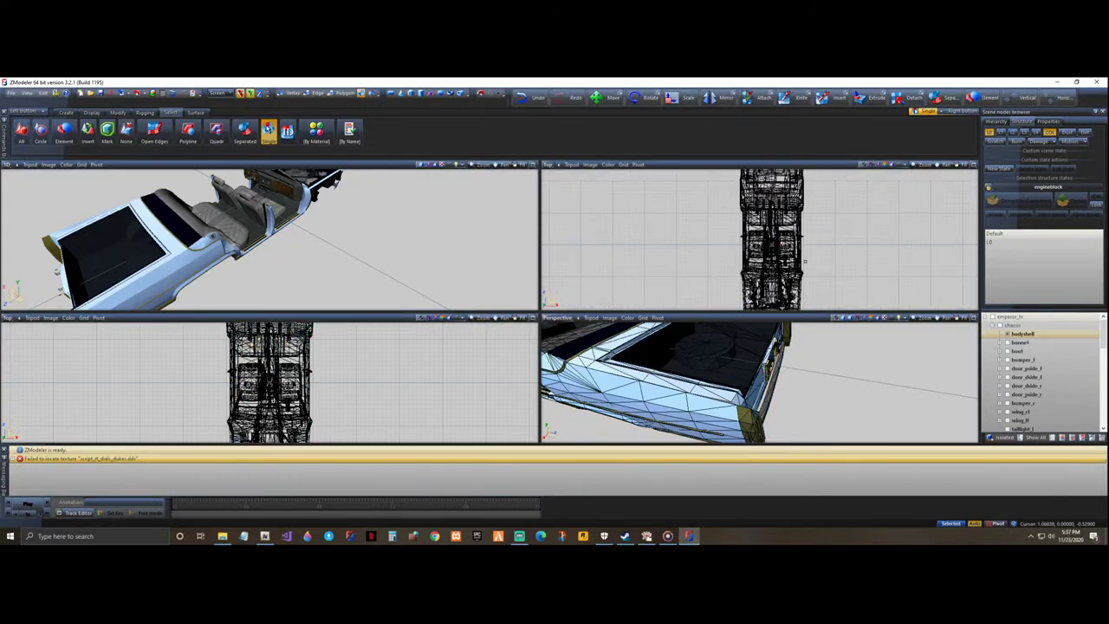
pyautogui.scroll(6, 788, 194)
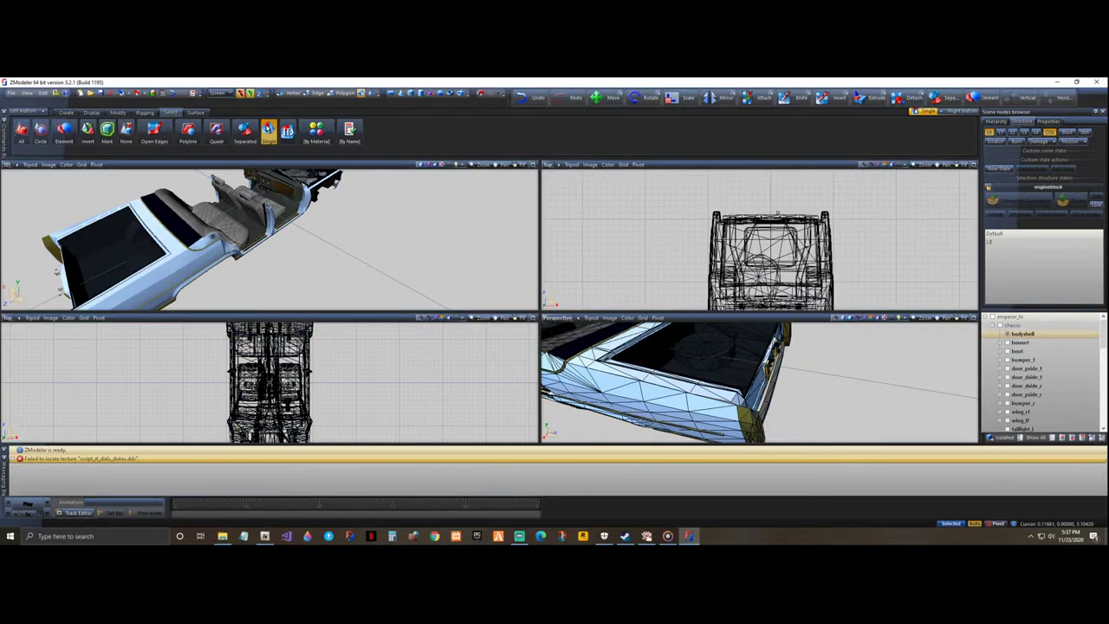
# - Select the bodyshell at its rear edge in the top view and inspect its boot opening, side and rear panel in 3D
pyautogui.click(750, 197)
pyautogui.click(753, 210)
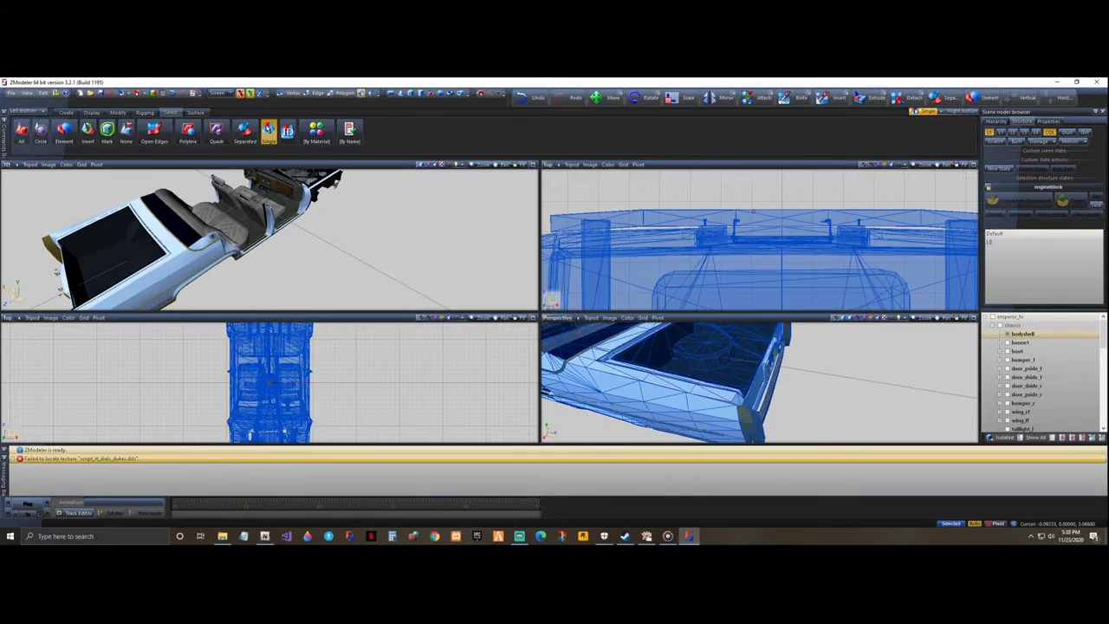
pyautogui.click(755, 207)
pyautogui.scroll(-2, 758, 209)
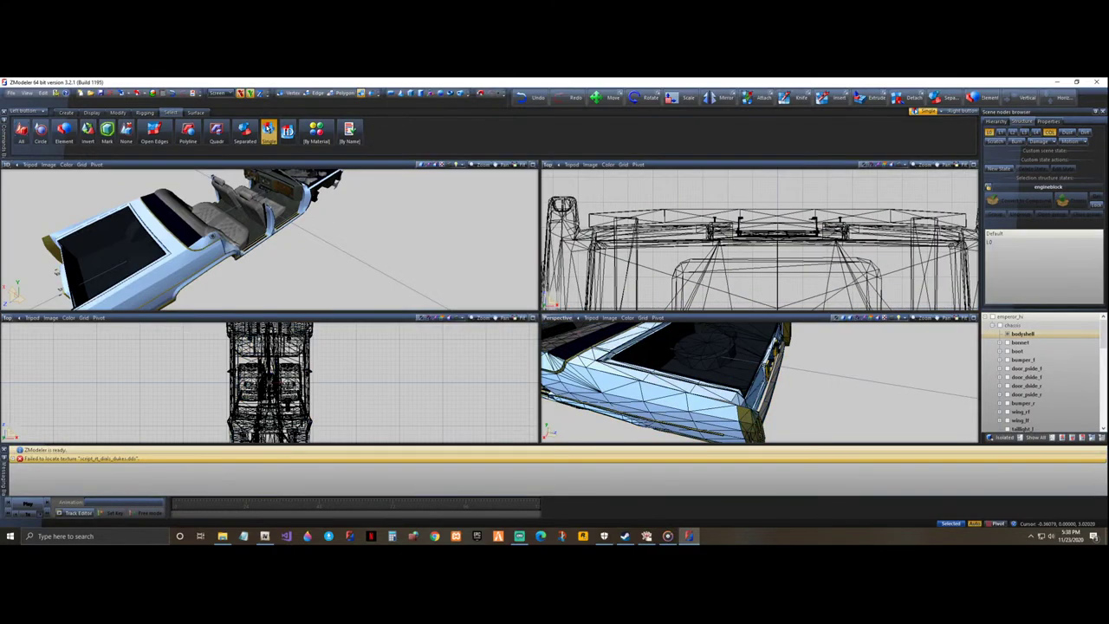
pyautogui.click(759, 211)
pyautogui.scroll(-2, 344, 261)
pyautogui.moveTo(344, 261); pyautogui.dragTo(359, 259, button='middle')
pyautogui.scroll(5, 360, 259)
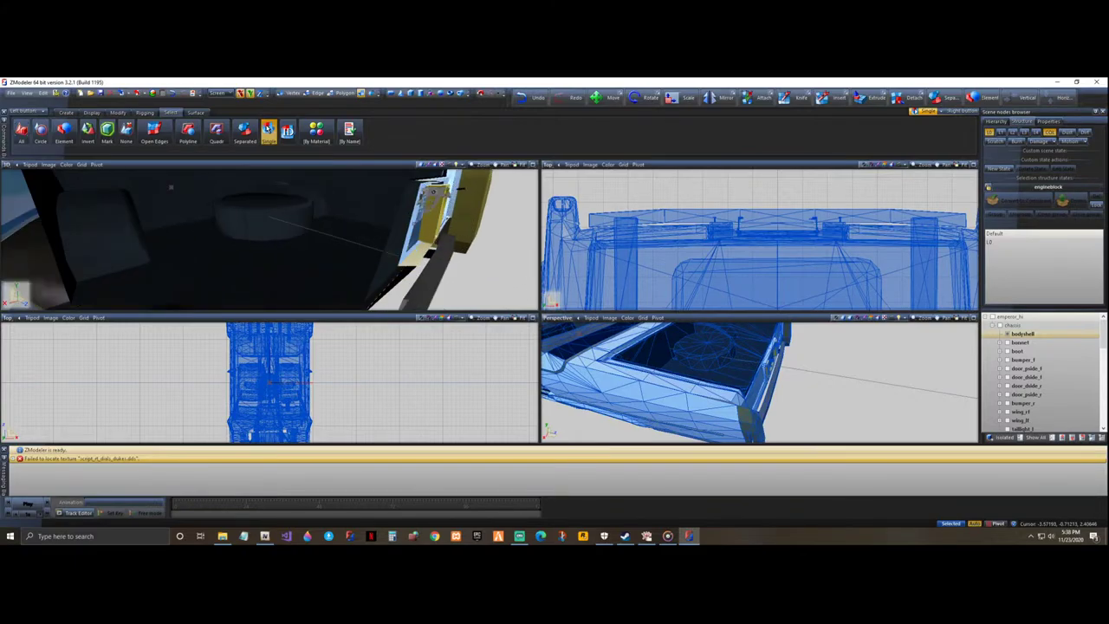
pyautogui.scroll(3, 170, 186)
pyautogui.moveTo(172, 186); pyautogui.dragTo(186, 188, button='middle')
pyautogui.scroll(-4, 186, 188)
pyautogui.moveTo(368, 245); pyautogui.dragTo(329, 197, button='middle')
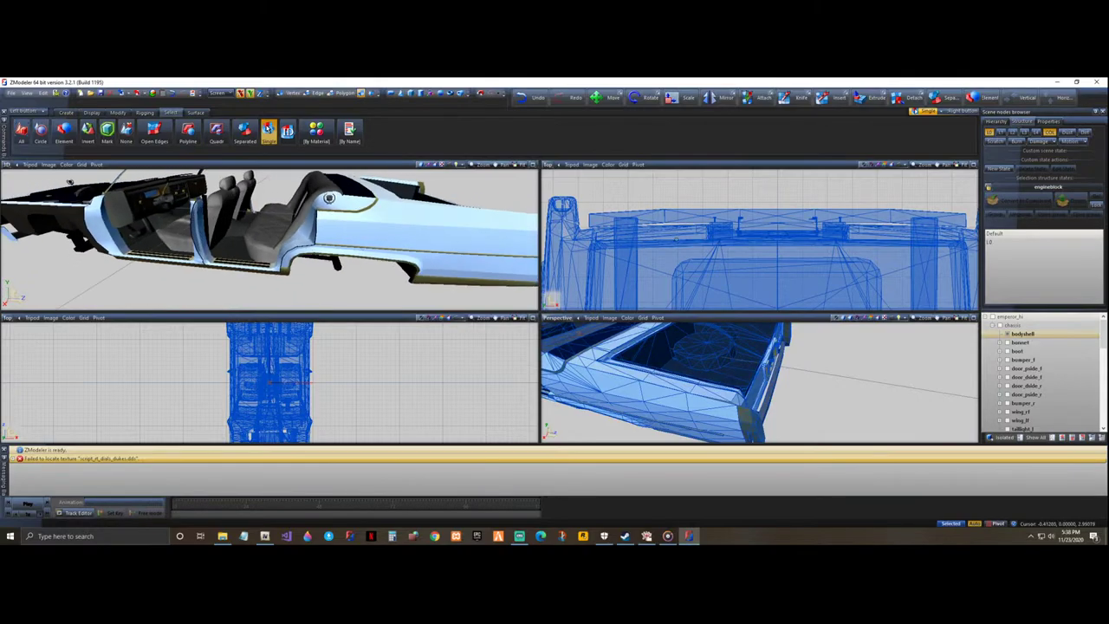
pyautogui.moveTo(390, 246); pyautogui.dragTo(321, 233, button='middle')
pyautogui.scroll(-3, 642, 245)
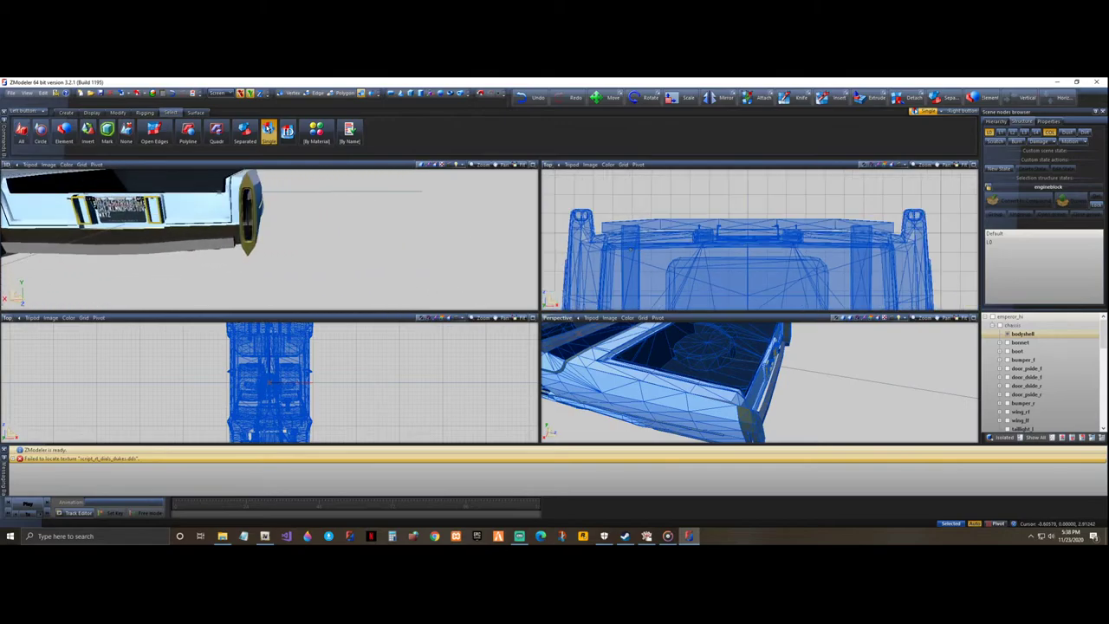
# - Clear the bodyshell selection and change the upper top view back to the left view, framing the full bodyshell
pyautogui.click(649, 245)
pyautogui.scroll(-2, 846, 186)
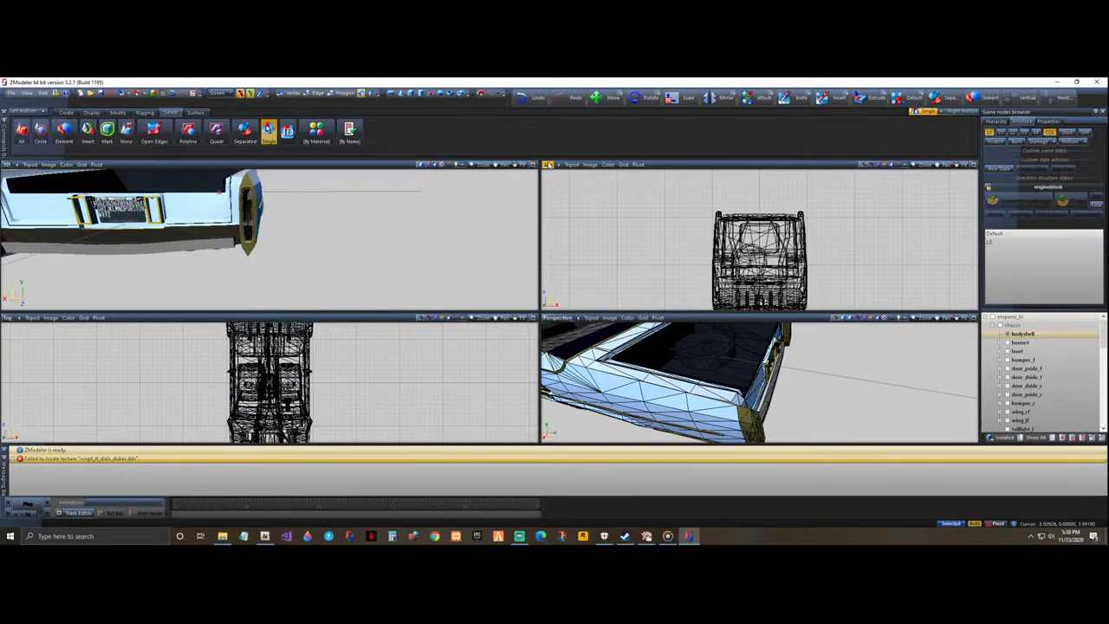
pyautogui.click(548, 164)
pyautogui.click(563, 197)
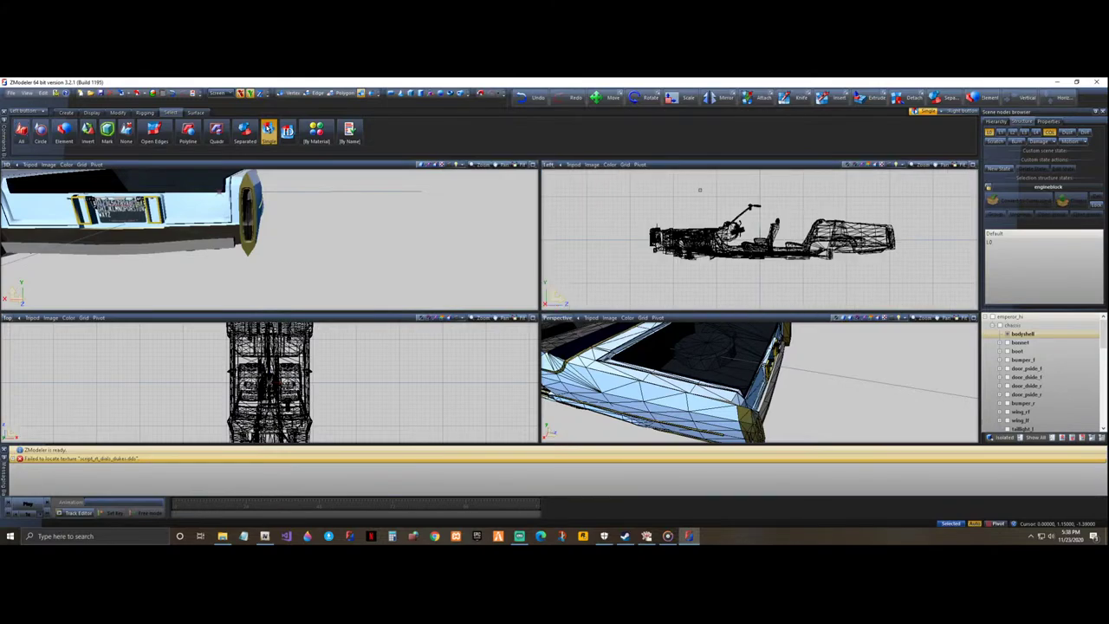
pyautogui.moveTo(305, 211); pyautogui.dragTo(433, 227, button='middle')
pyautogui.scroll(-2, 392, 214)
pyautogui.scroll(-2, 433, 227)
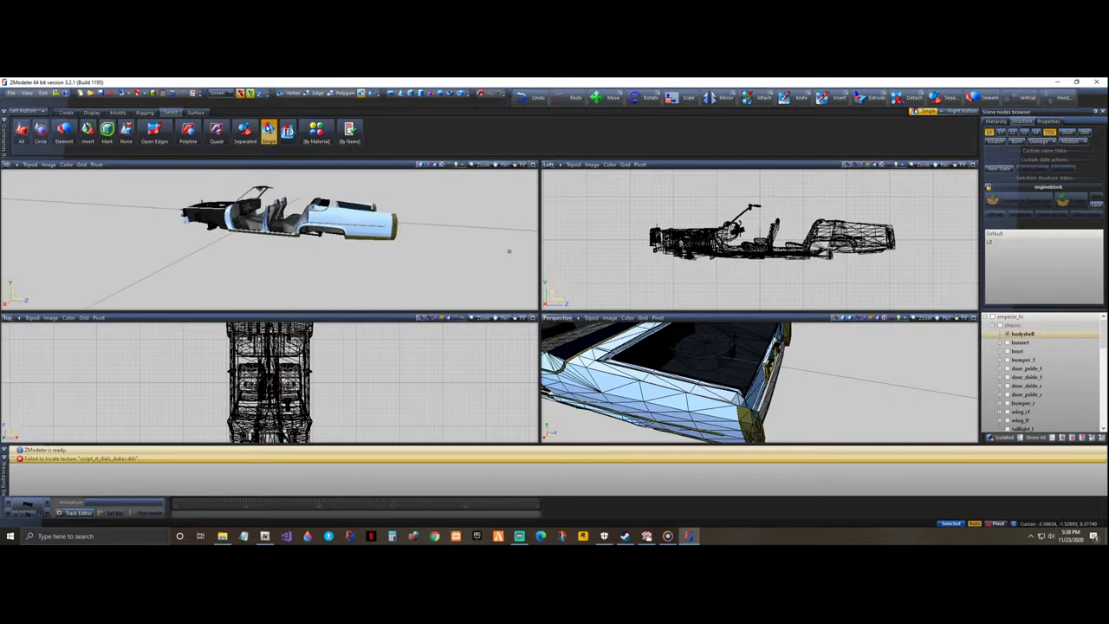
# - Unhide all car parts with the COL collision volumes turned off, and collapse the emperor_hi node tree
pyautogui.click(1034, 439)
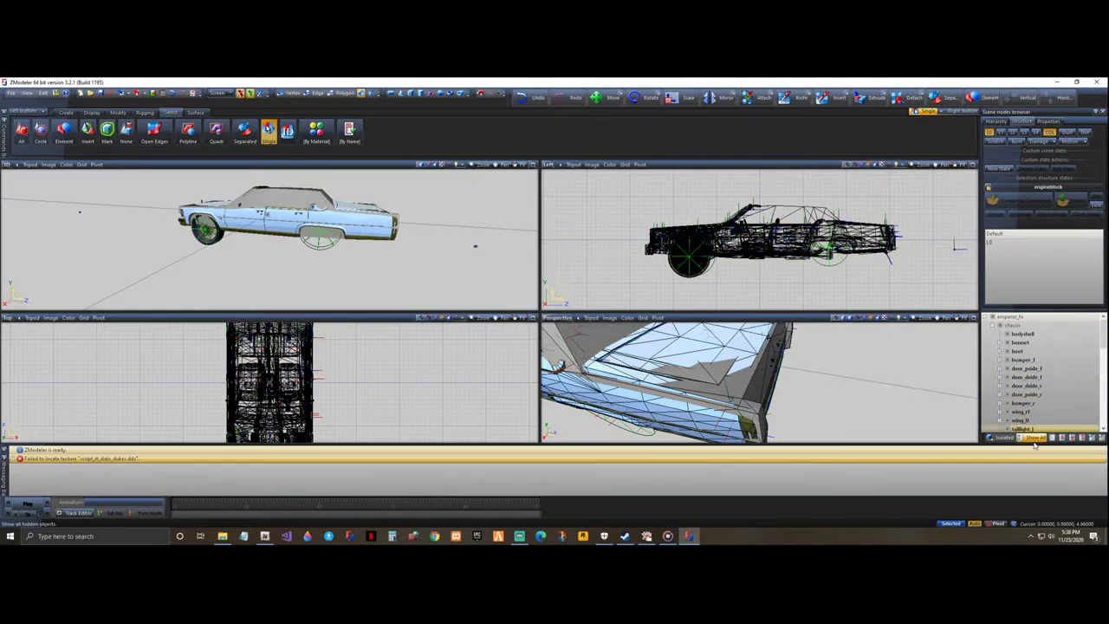
pyautogui.click(1048, 325)
pyautogui.click(1051, 133)
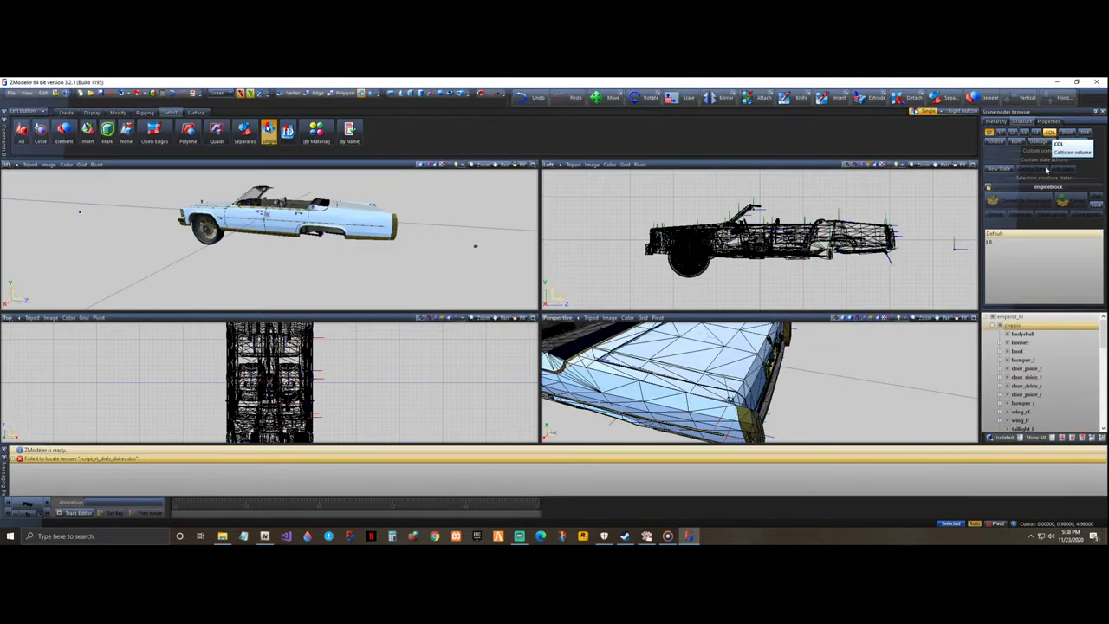
pyautogui.click(1005, 317)
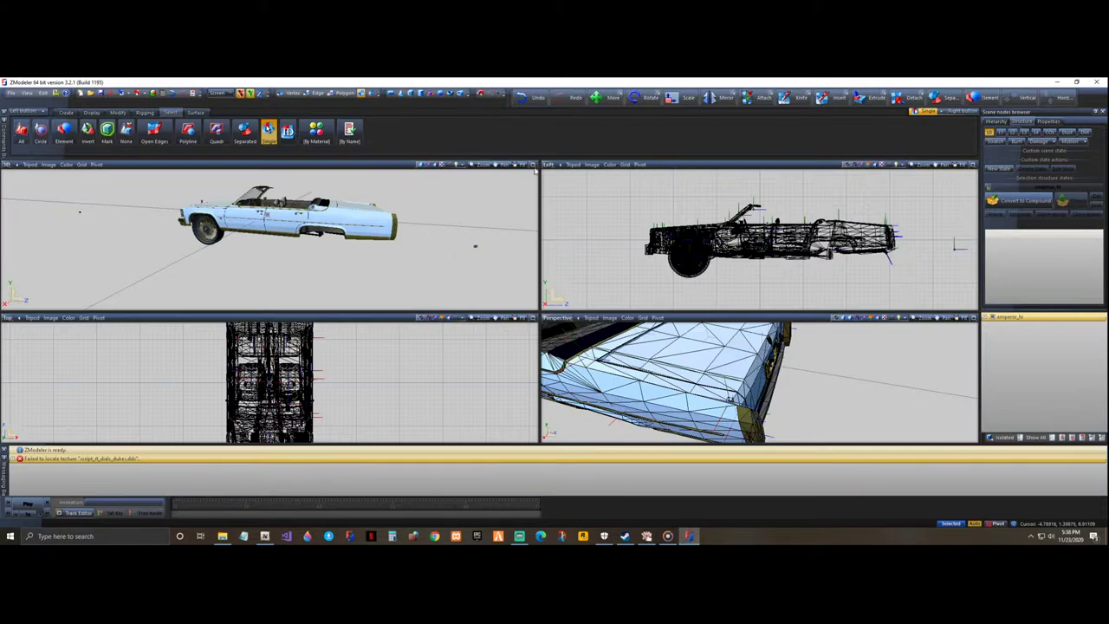
# - Enlarge the 3D view to inspect the complete car from the front, and restore the four-view layout
pyautogui.click(532, 164)
pyautogui.moveTo(656, 346); pyautogui.dragTo(683, 339, button='middle')
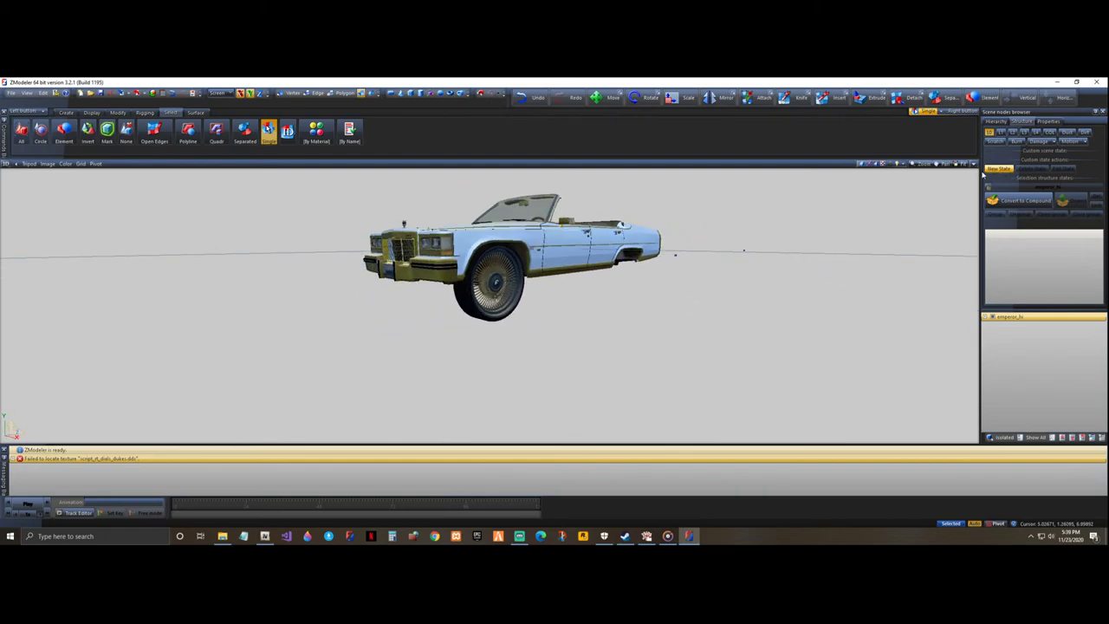
pyautogui.click(972, 164)
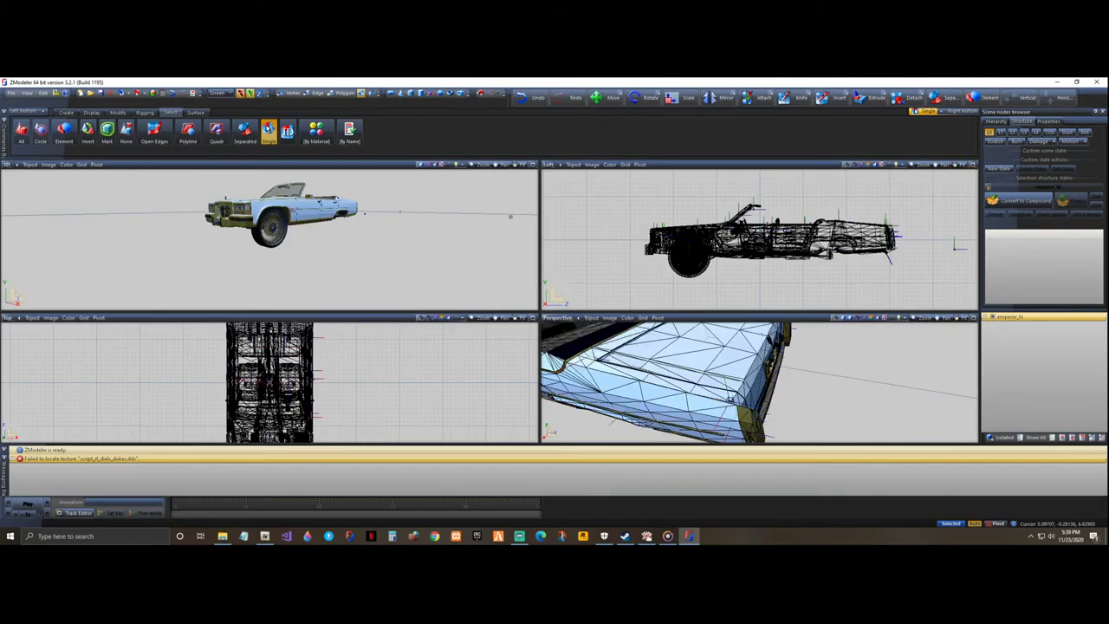
# - Open the Material Browser and place it so that the car's front end and the left view stay in sight
pyautogui.click(152, 93)
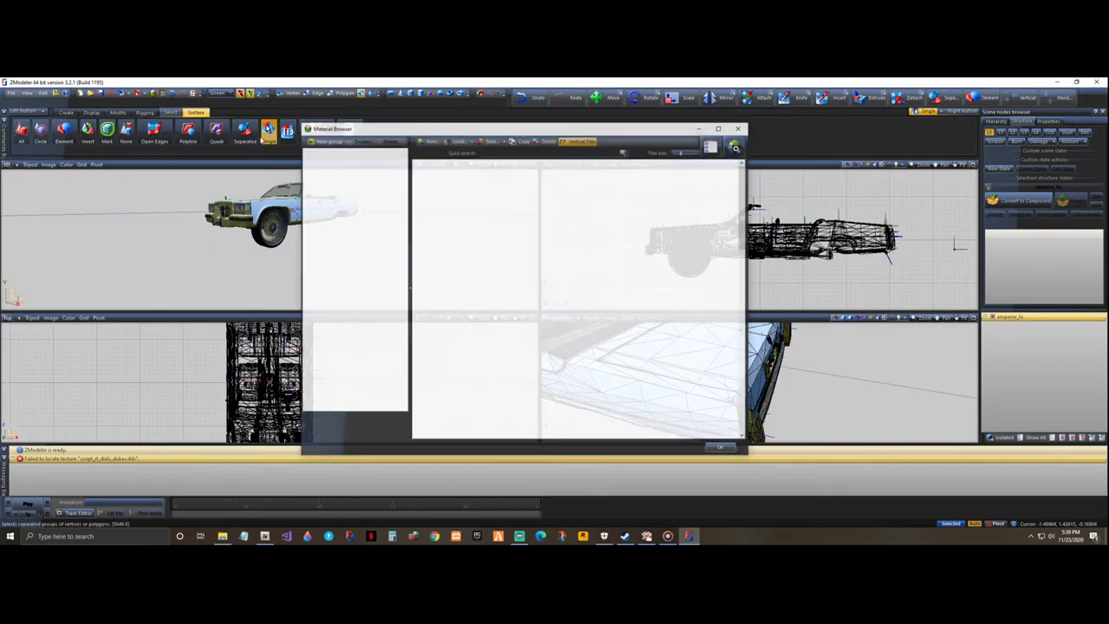
pyautogui.moveTo(479, 129); pyautogui.dragTo(480, 136)
pyautogui.moveTo(82, 210); pyautogui.dragTo(120, 234, button='middle')
pyautogui.scroll(5, 47, 202)
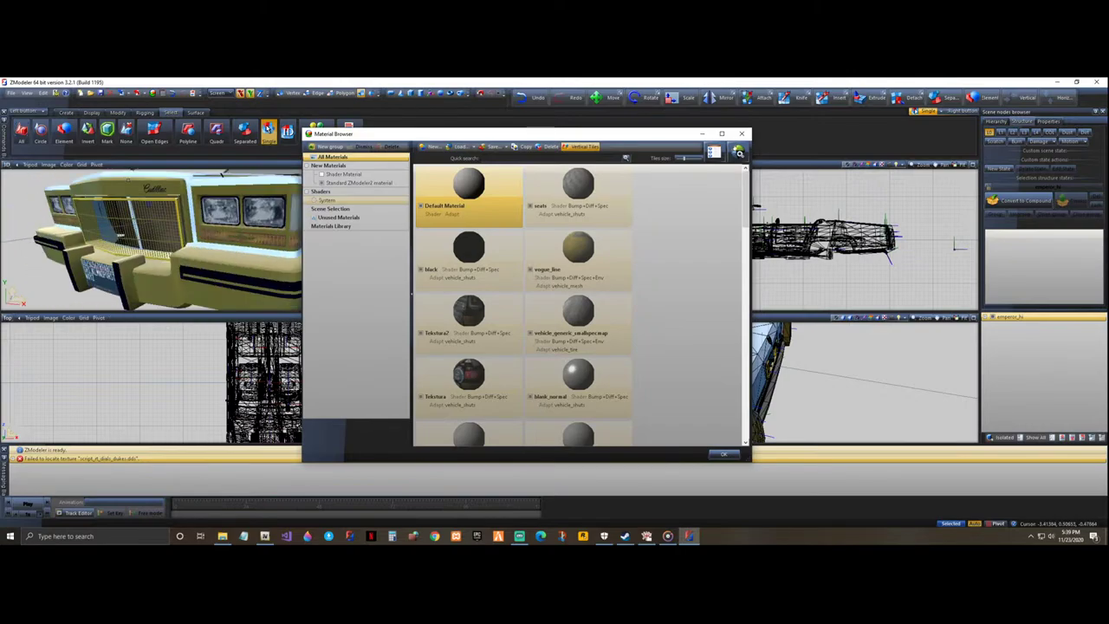
pyautogui.moveTo(223, 172); pyautogui.dragTo(124, 171, button='middle')
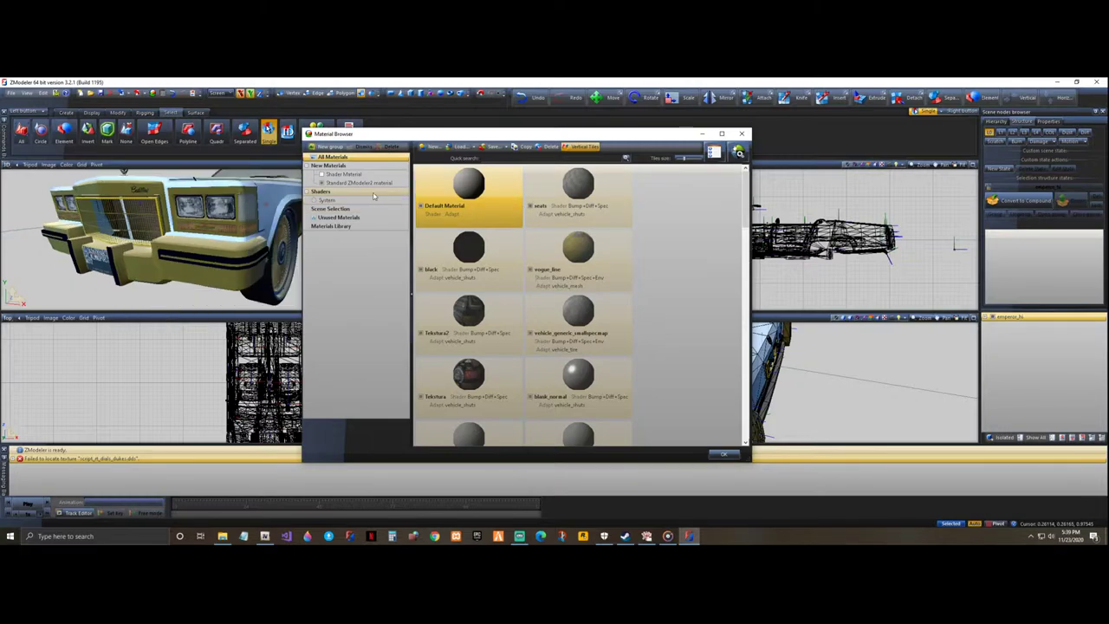
pyautogui.moveTo(687, 139); pyautogui.dragTo(524, 135)
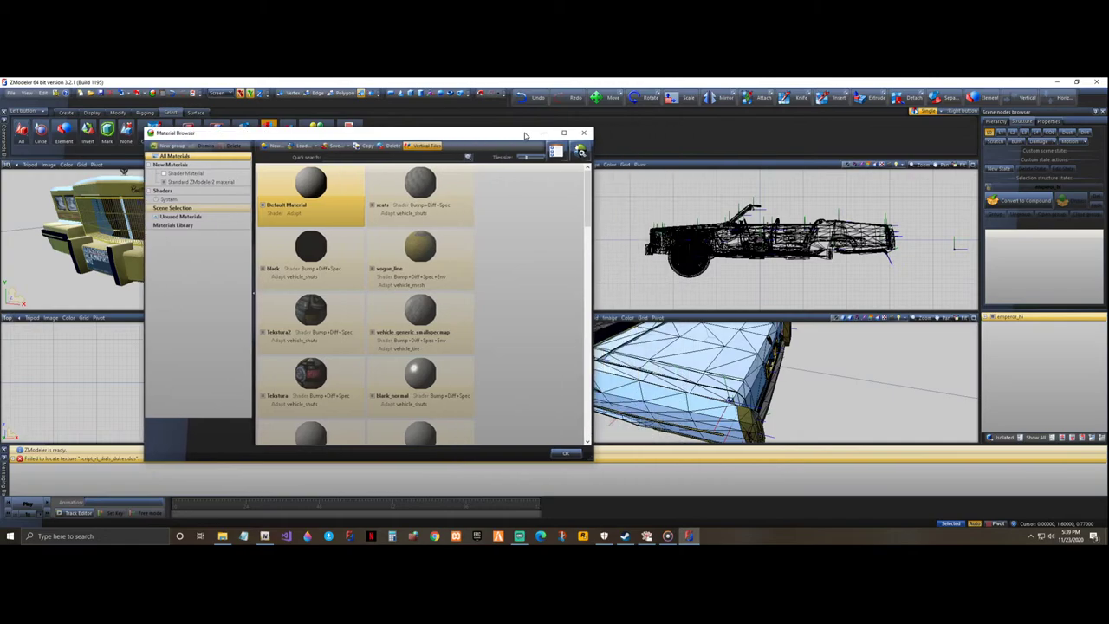
# - Select the front bumper in the left view and pick its vogue_line material from the scene selection's materials
pyautogui.scroll(5, 692, 250)
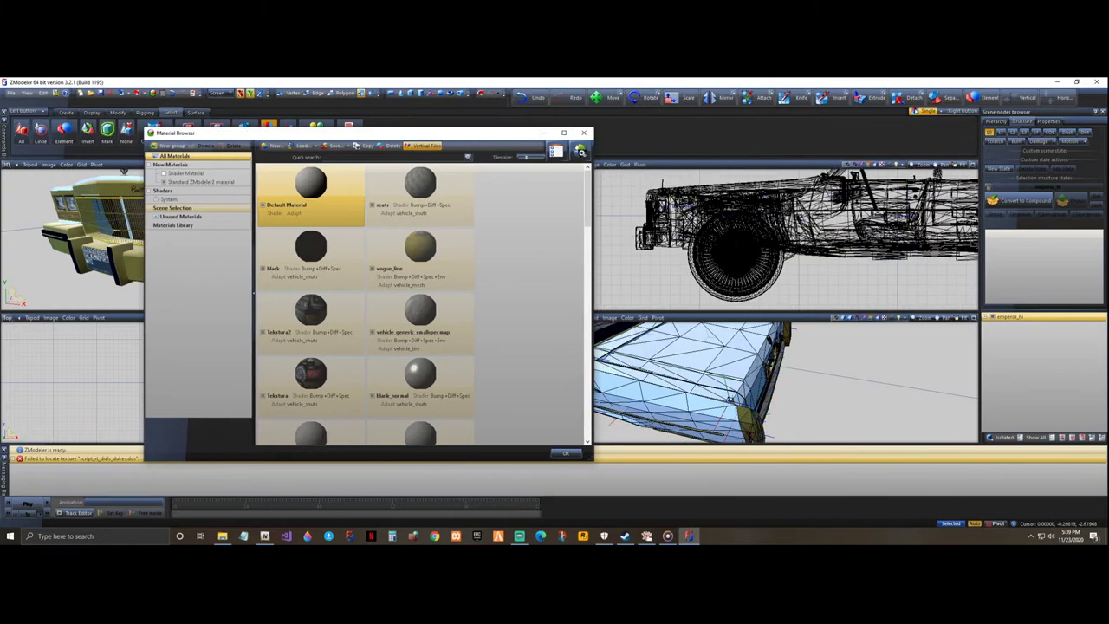
pyautogui.click(652, 235)
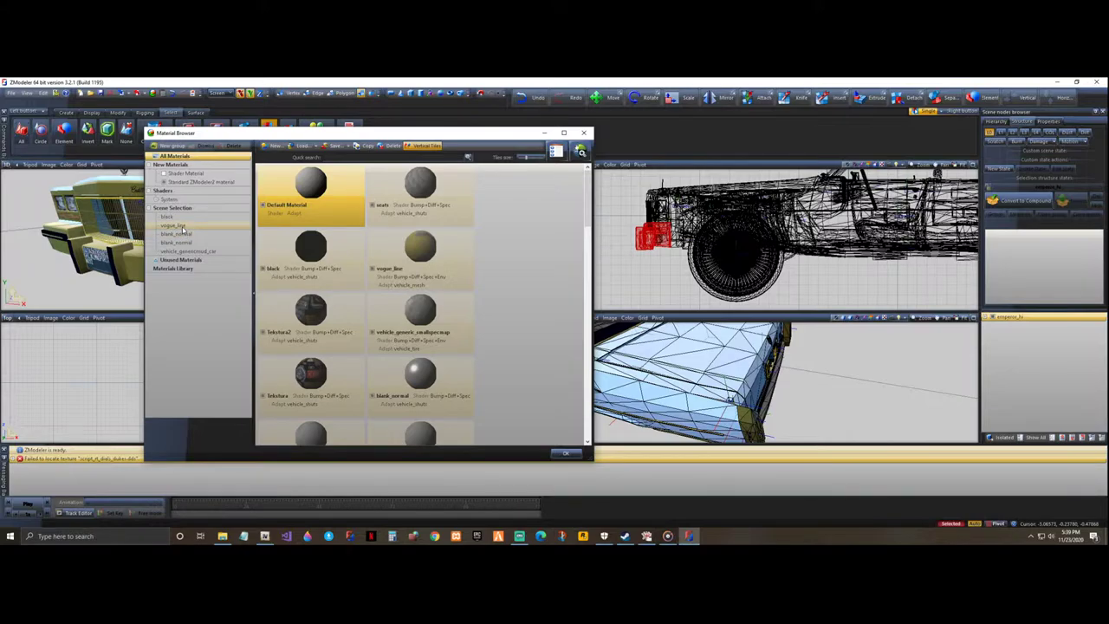
pyautogui.moveTo(225, 139); pyautogui.dragTo(332, 134)
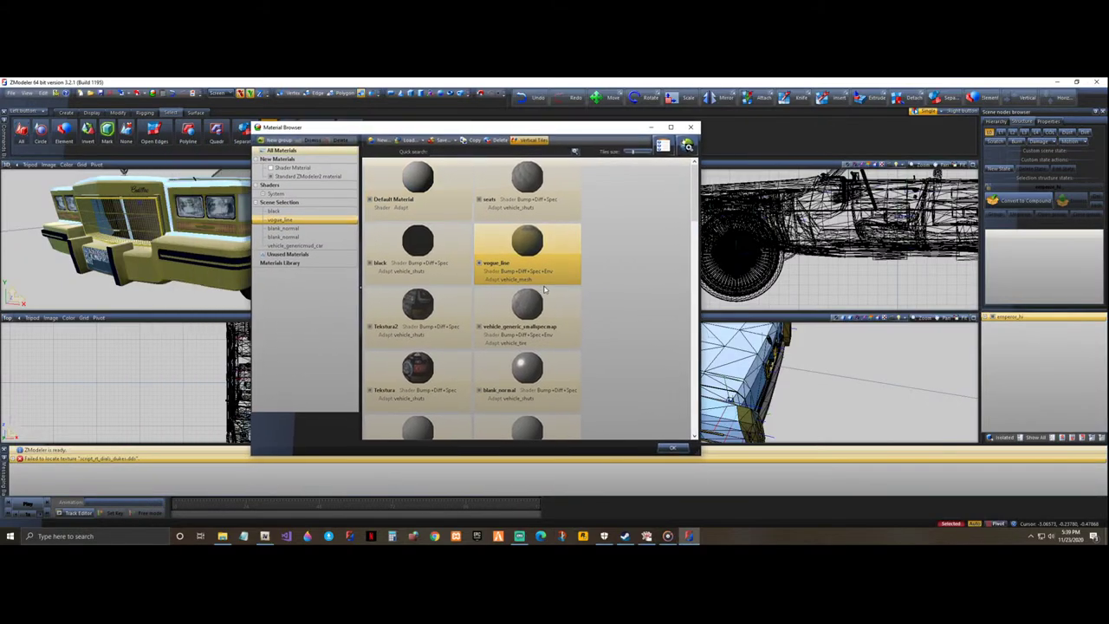
# - Assign the vogue_line.dds texture to the BUMPMAP layer of the vogue_line material and close its properties
pyautogui.click(662, 145)
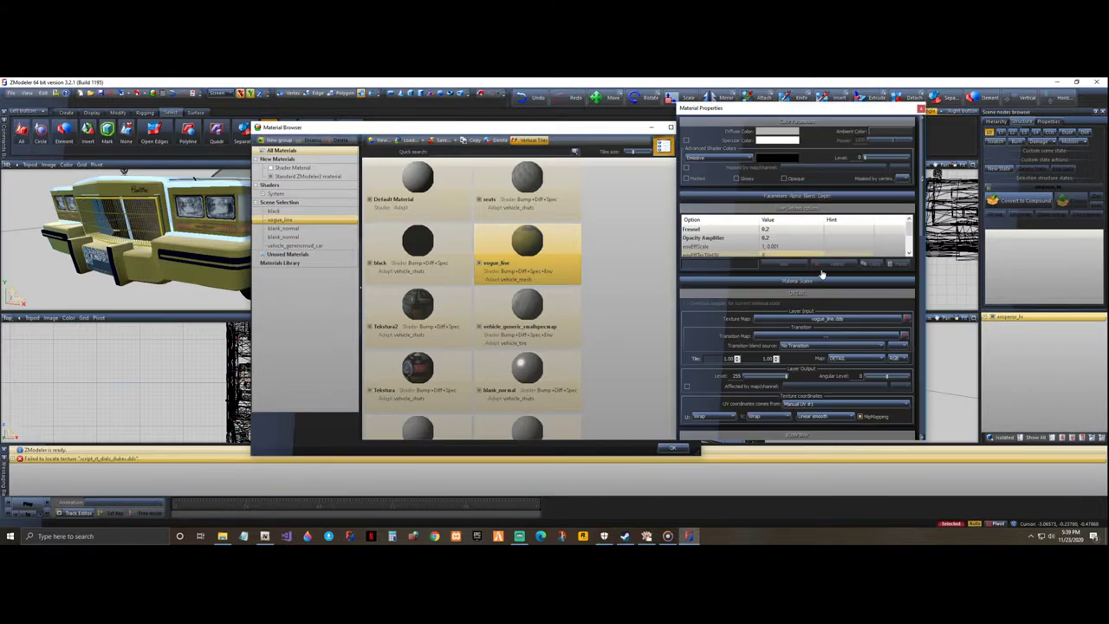
pyautogui.moveTo(924, 184); pyautogui.dragTo(925, 231)
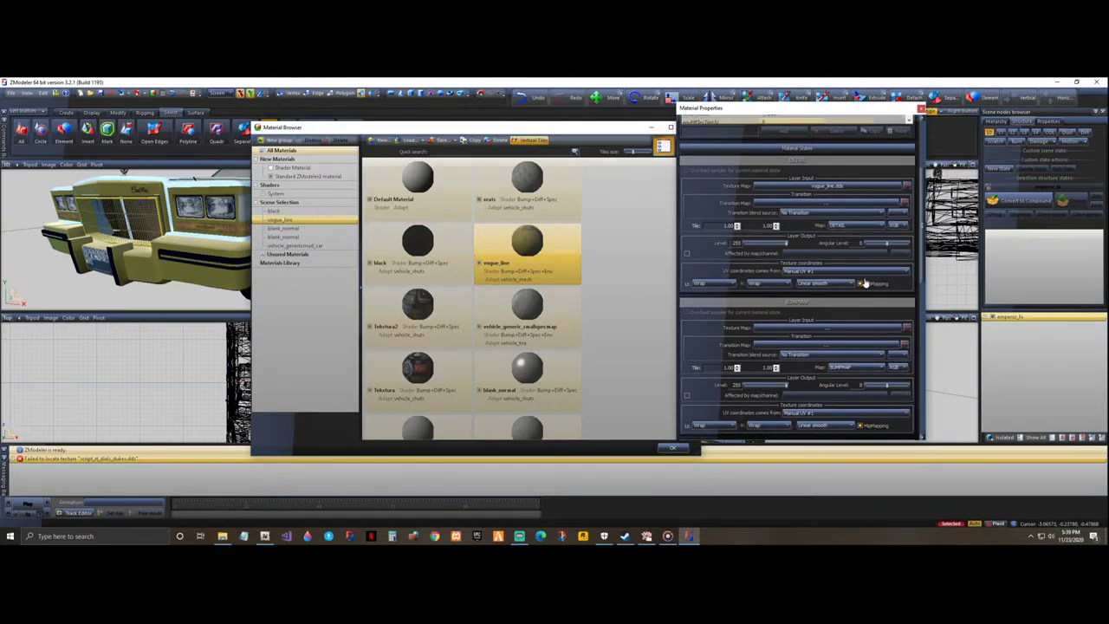
pyautogui.click(859, 327)
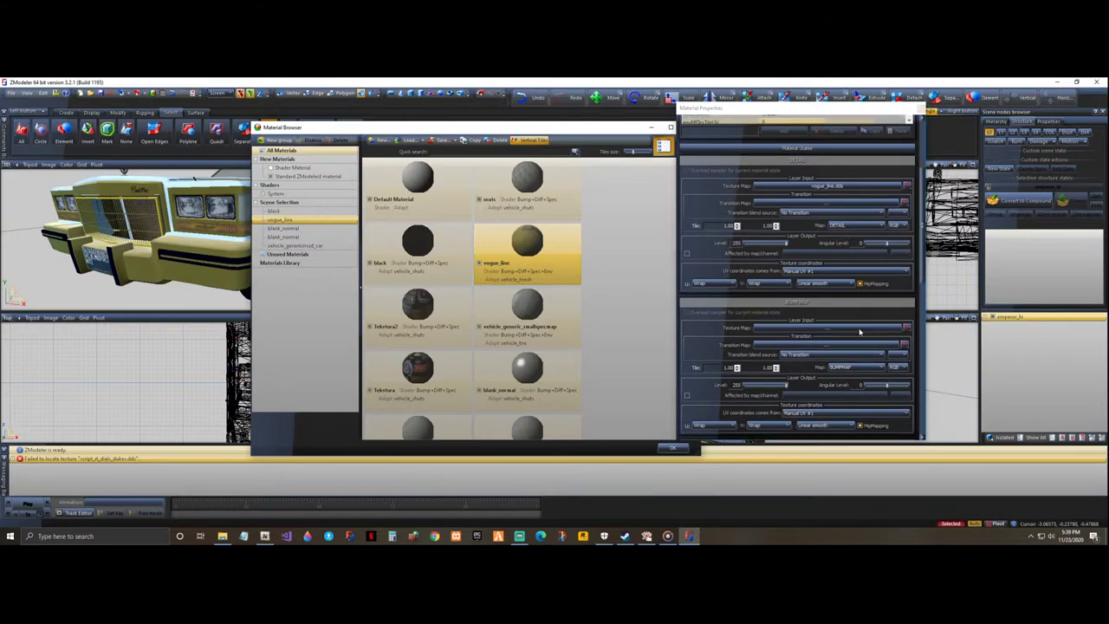
pyautogui.click(247, 367)
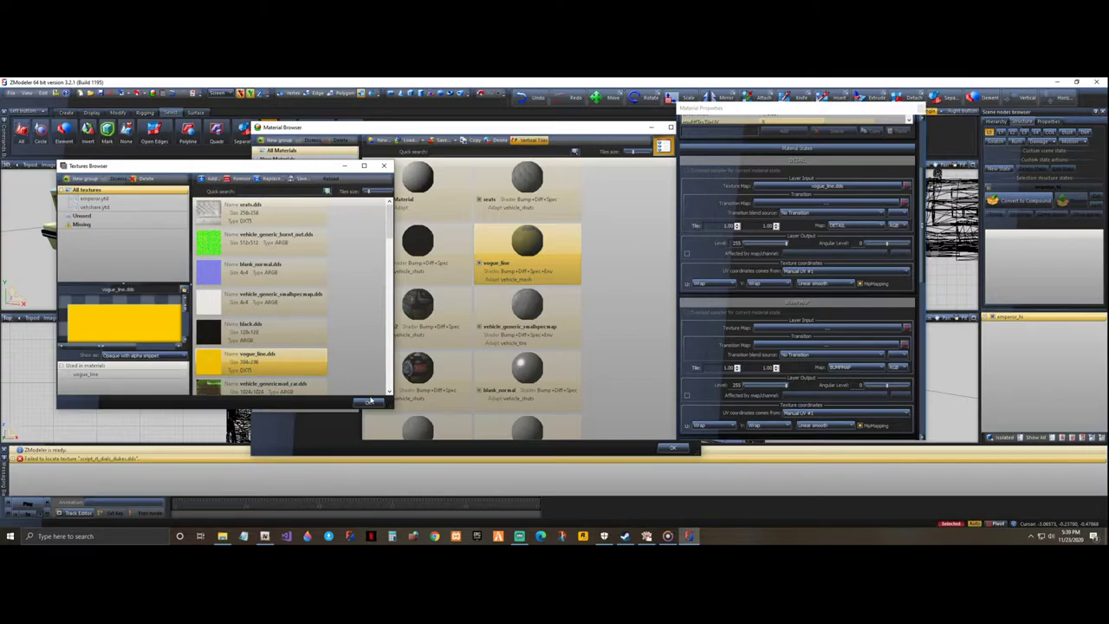
pyautogui.click(370, 403)
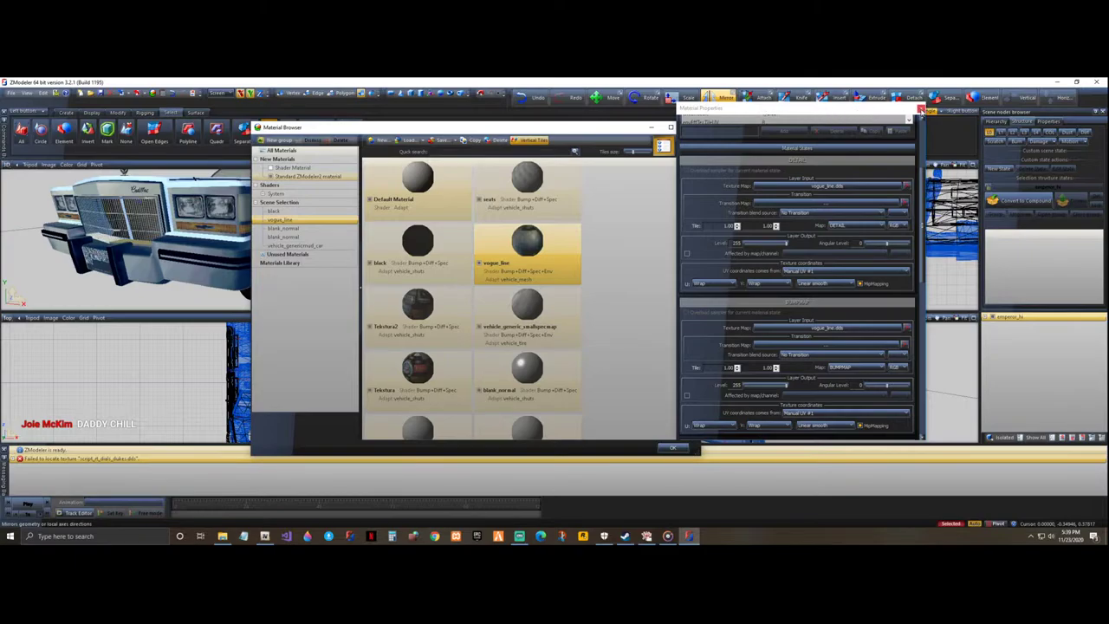
pyautogui.click(920, 110)
# - Move the Material Browser aside, inspect the car's front and side in an enlarged 3D view, and close the browser
pyautogui.moveTo(608, 130); pyautogui.dragTo(905, 142)
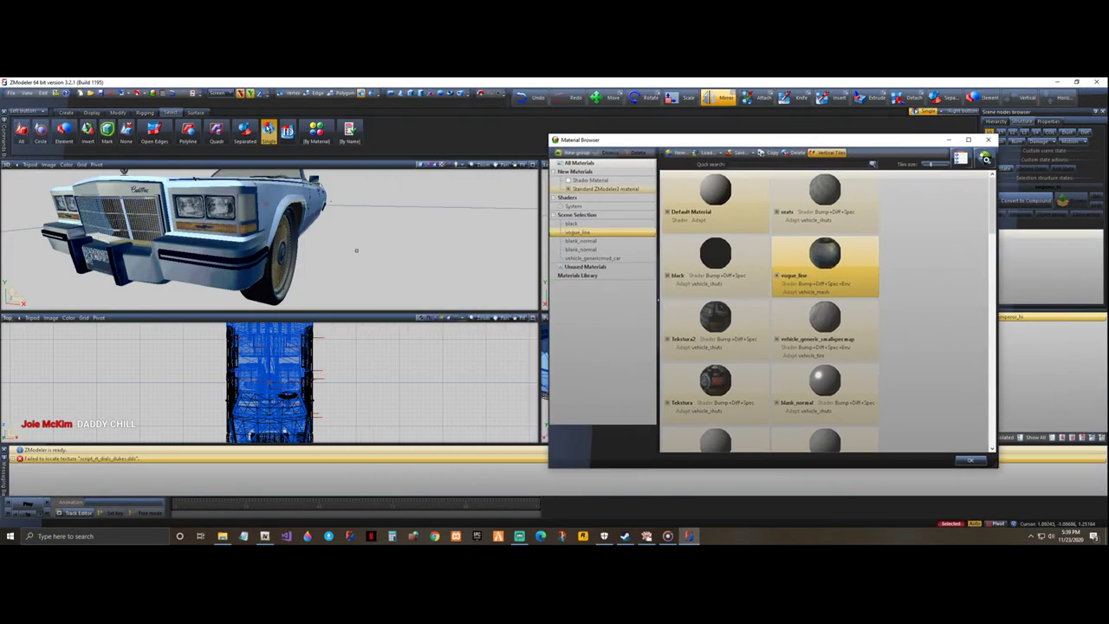
pyautogui.click(534, 166)
pyautogui.moveTo(433, 208); pyautogui.dragTo(137, 243, button='middle')
pyautogui.moveTo(451, 276); pyautogui.dragTo(422, 274, button='middle')
pyautogui.scroll(-8, 260, 257)
pyautogui.moveTo(190, 286); pyautogui.dragTo(432, 269, button='middle')
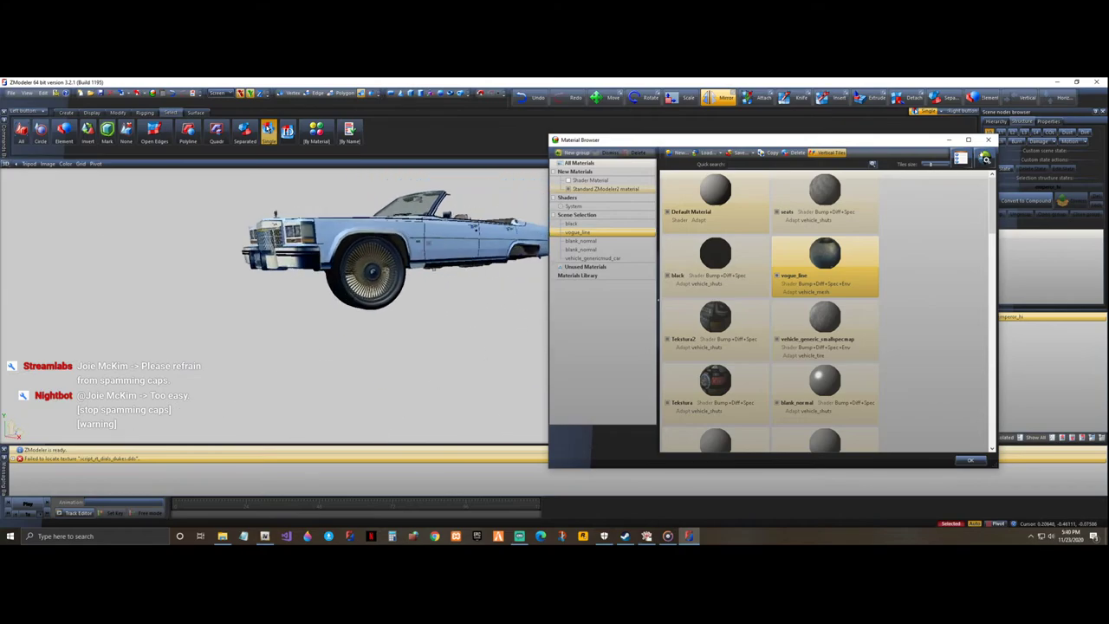
pyautogui.moveTo(503, 251); pyautogui.dragTo(414, 257, button='middle')
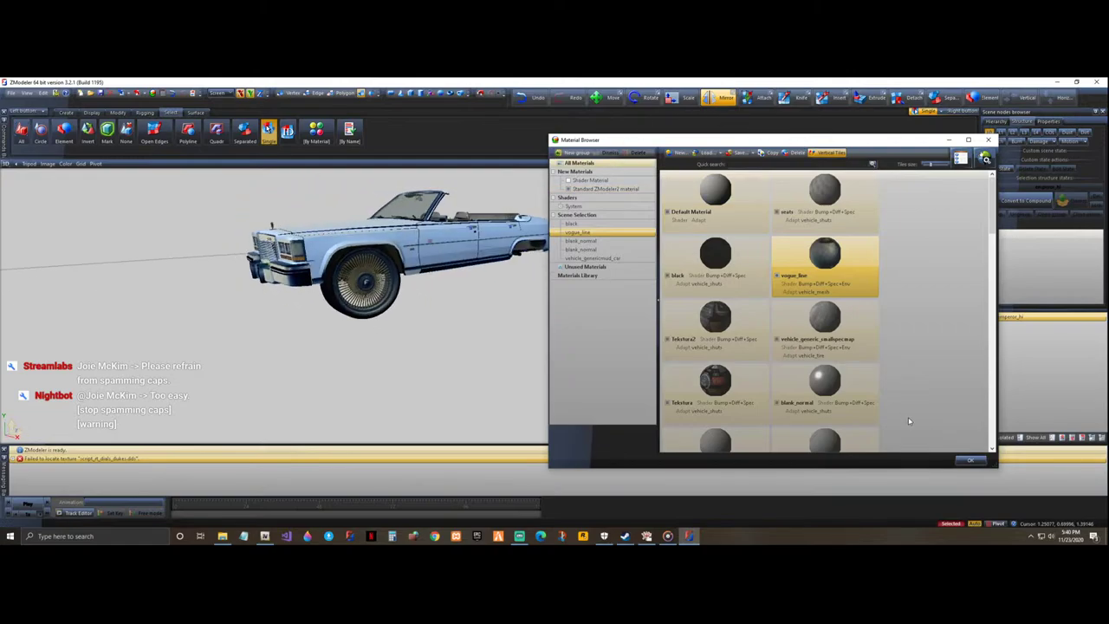
pyautogui.click(981, 461)
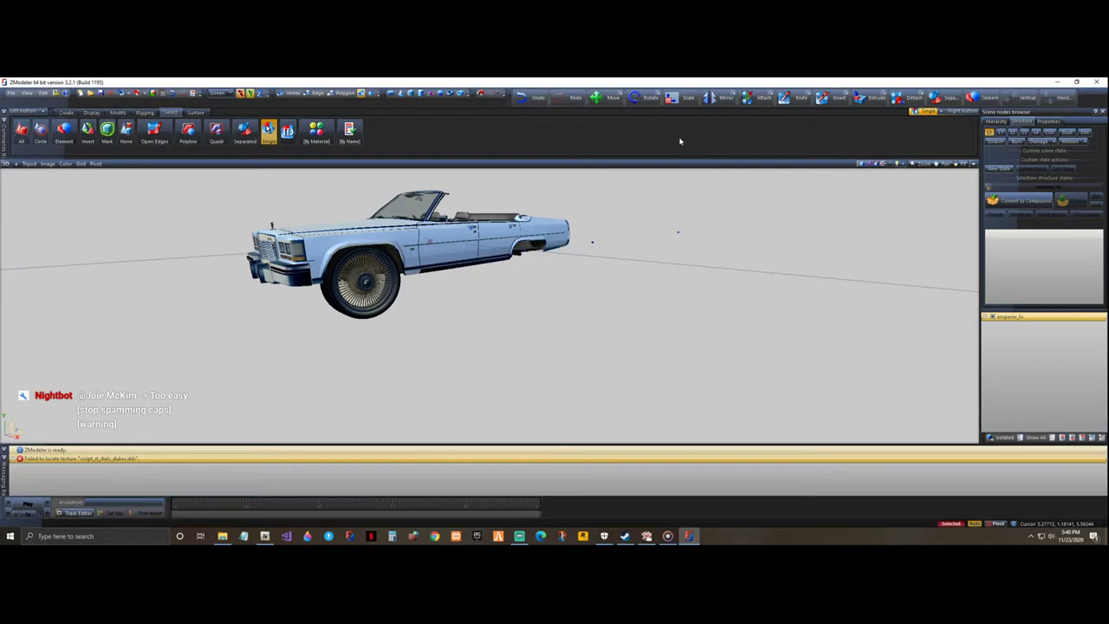
# - Restore the four-view layout and check the car from its rear and side in the 3D view
pyautogui.click(974, 165)
pyautogui.scroll(5, 227, 205)
pyautogui.moveTo(325, 268); pyautogui.dragTo(414, 300, button='middle')
pyautogui.scroll(2, 299, 260)
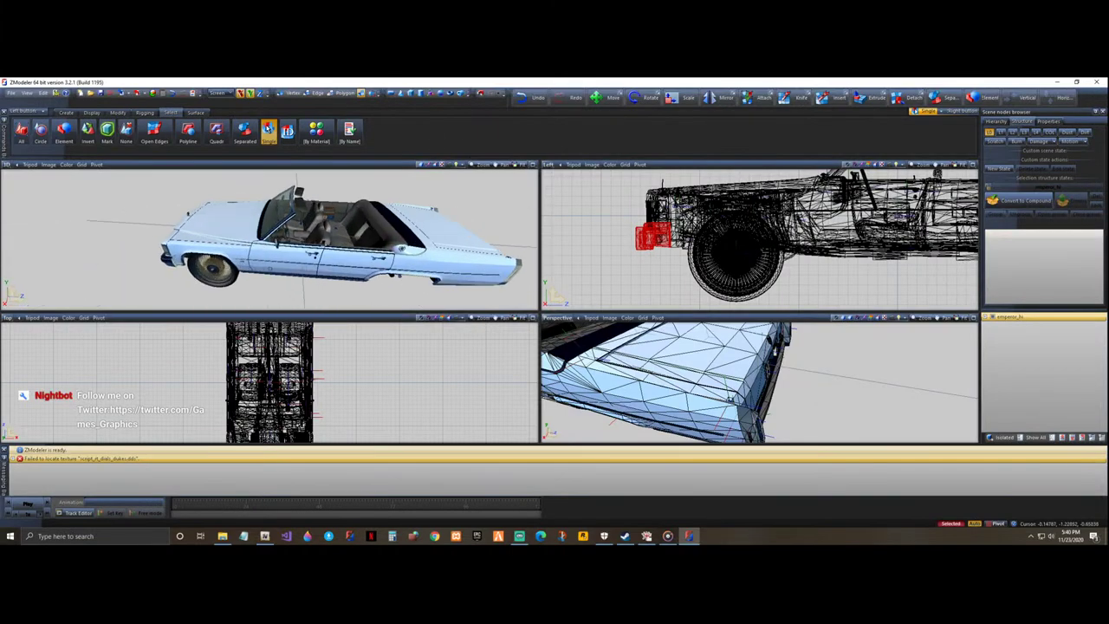
pyautogui.moveTo(282, 290)
pyautogui.mouseDown(button='middle')
pyautogui.moveTo(312, 290)
pyautogui.moveTo(295, 286)
pyautogui.mouseUp(button='middle')
# - Export the model as emperor_hi in the UNLOCKED folder as a GTA Rage model, replacing the existing file
pyautogui.click(136, 93)
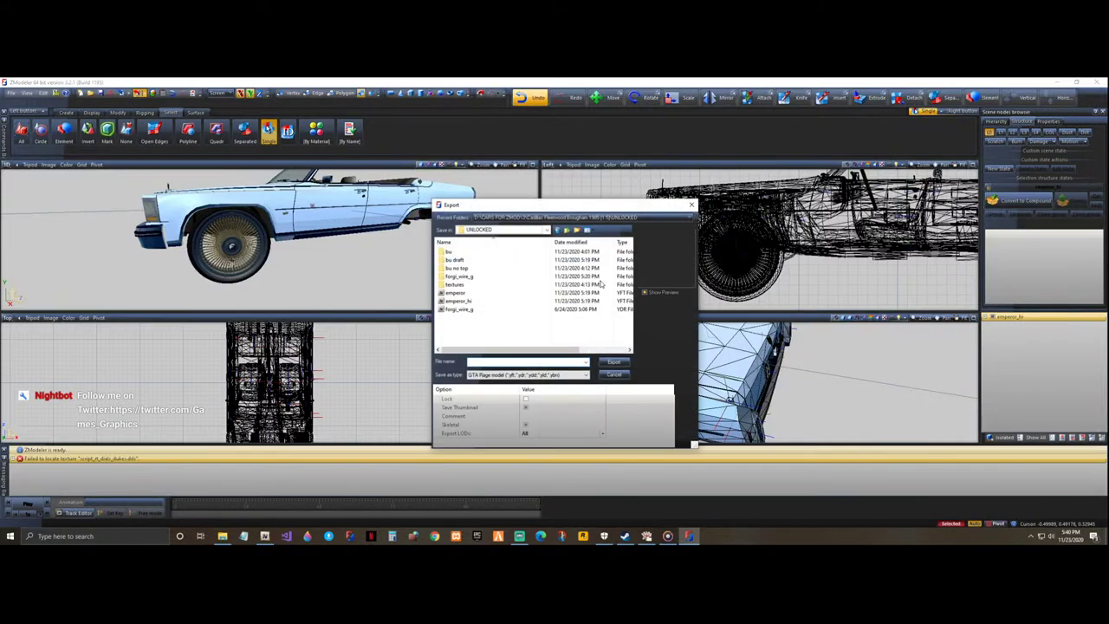
pyautogui.click(473, 301)
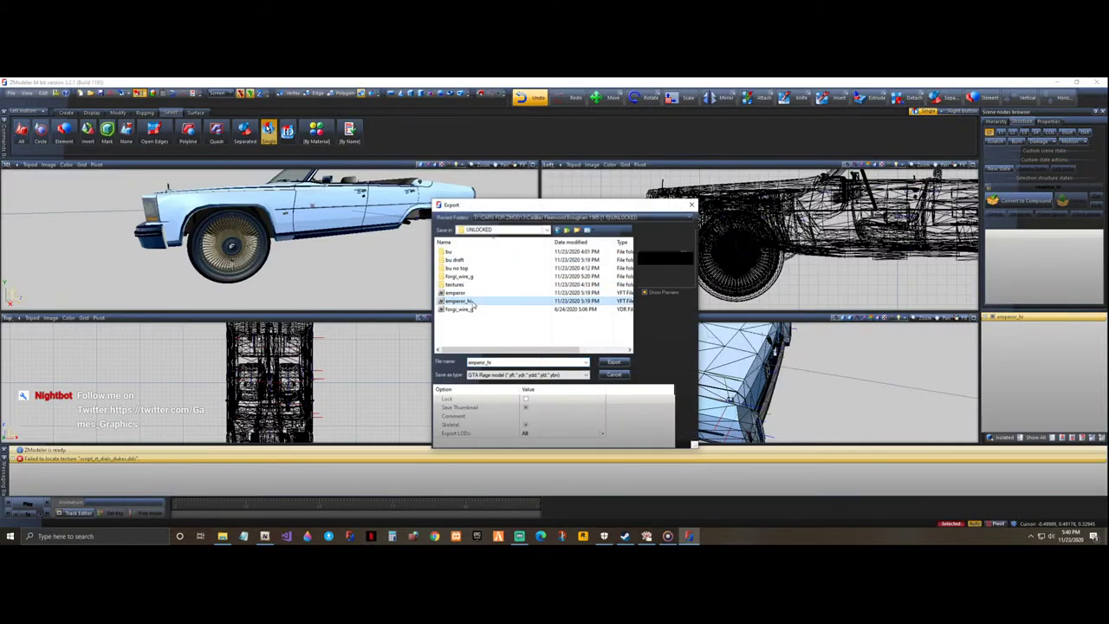
pyautogui.click(616, 363)
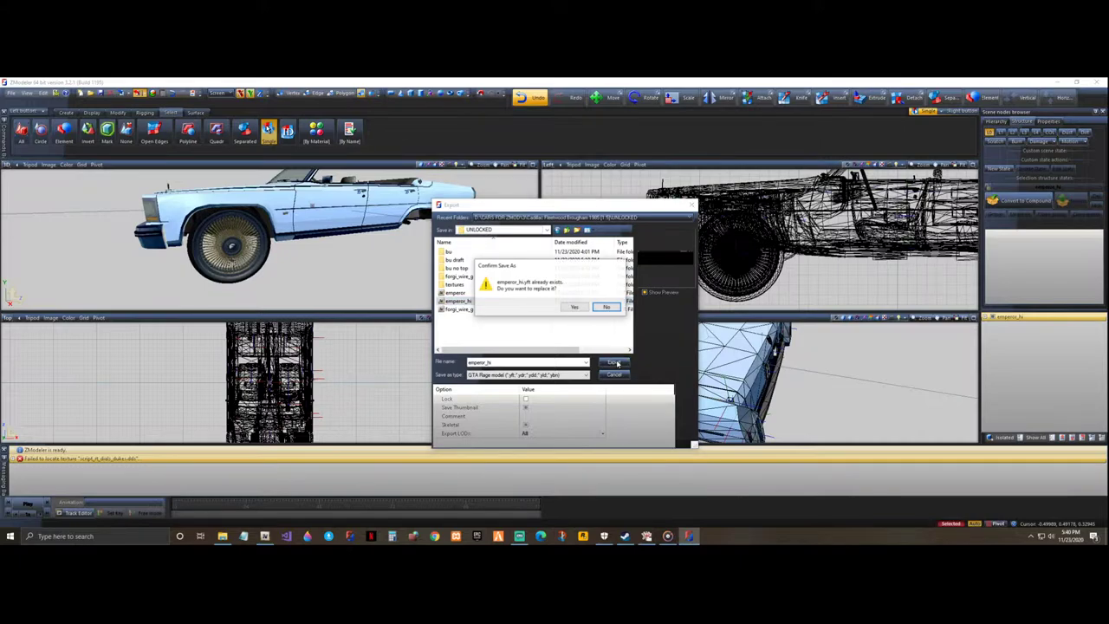
pyautogui.click(608, 307)
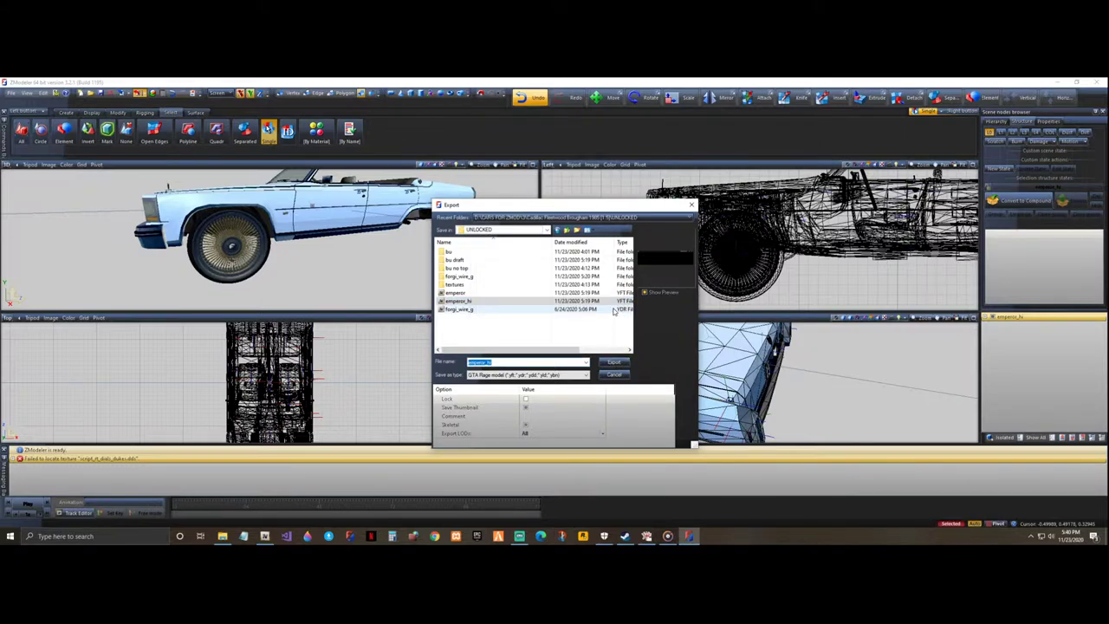
pyautogui.click(483, 302)
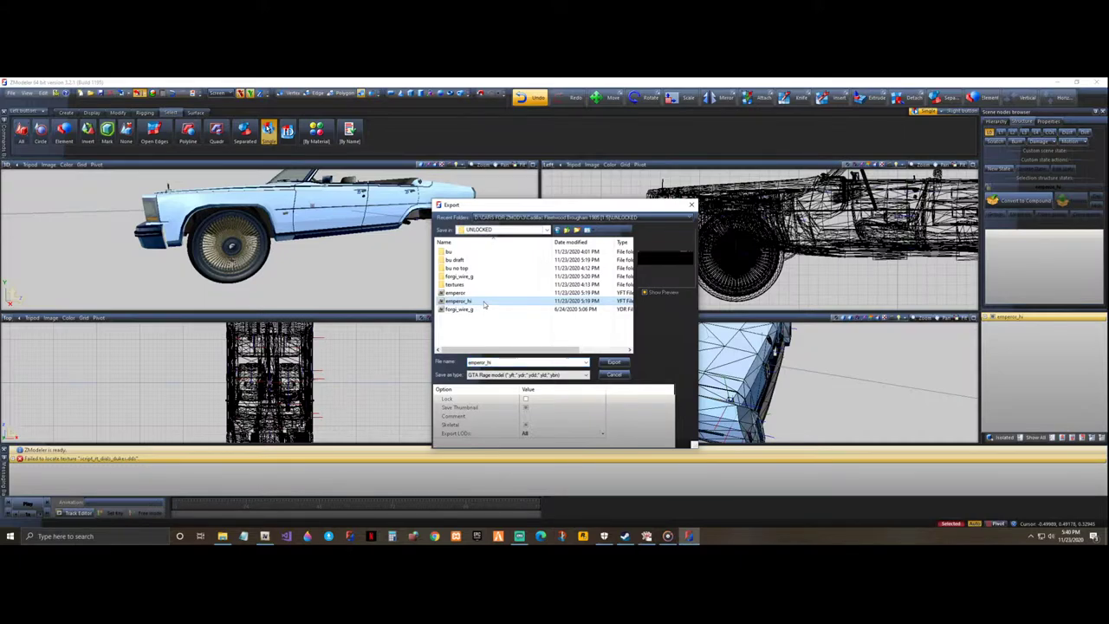
pyautogui.click(612, 362)
pyautogui.click(568, 306)
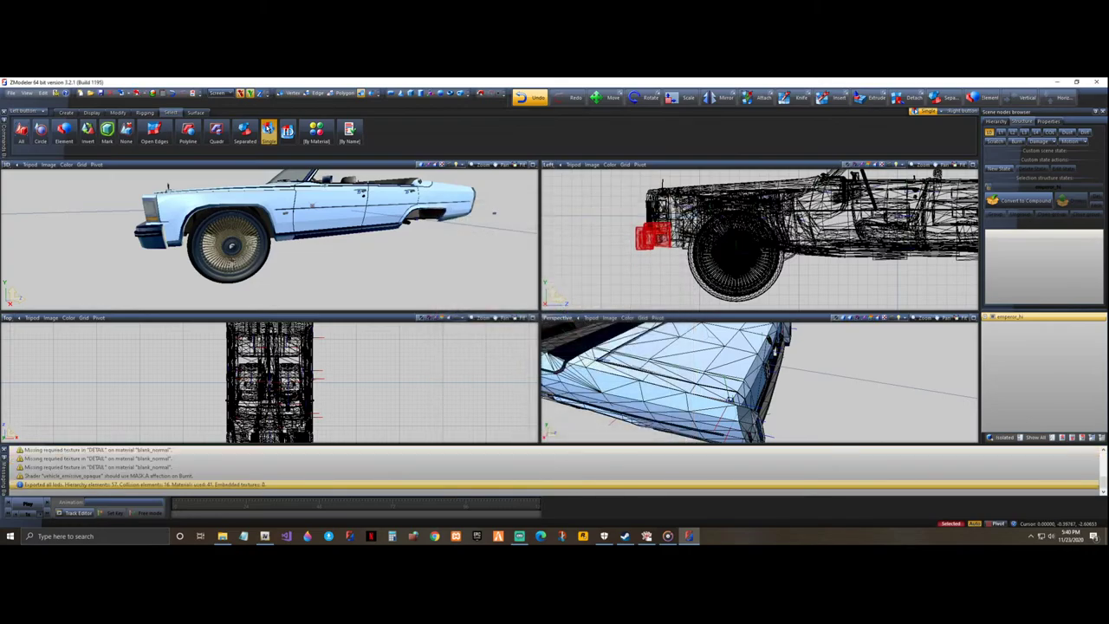
# - Close ZModeler and switch to the UNLOCKED folder in File Explorer
pyautogui.click(1099, 83)
pyautogui.click(570, 331)
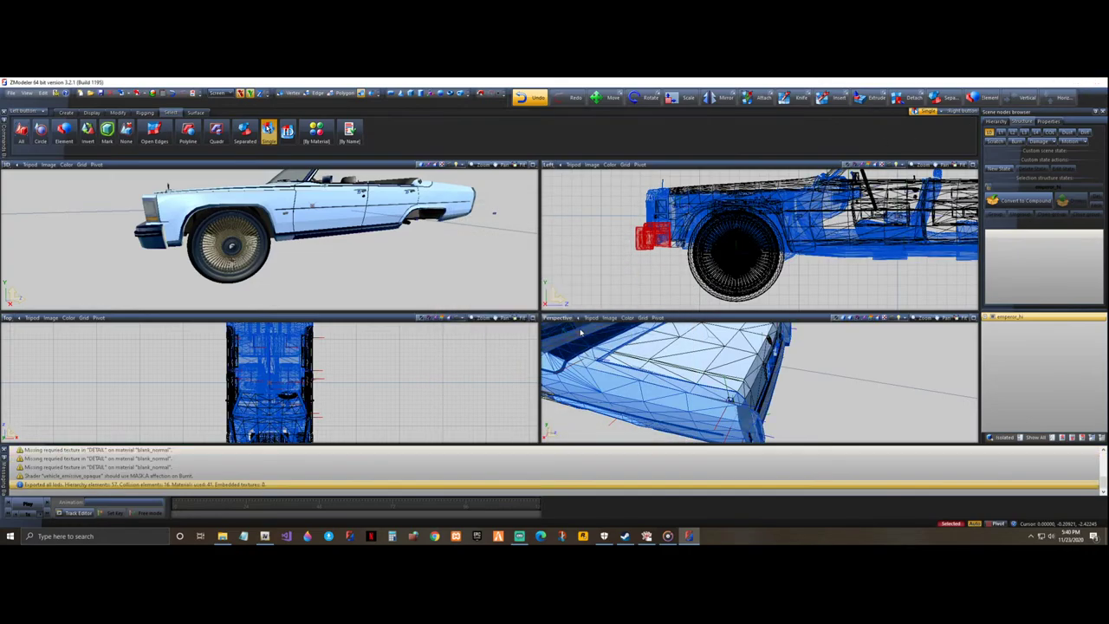
pyautogui.click(286, 535)
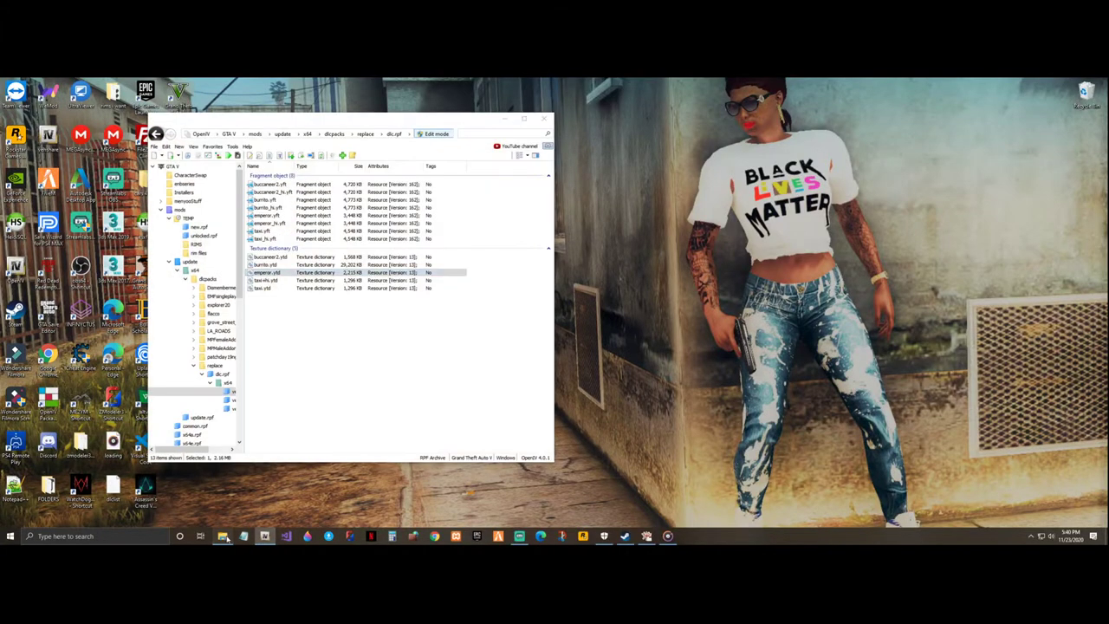
pyautogui.click(222, 536)
# - Delete the old emperor YFT file and the emperor_hi backup file from the UNLOCKED folder
pyautogui.click(767, 202)
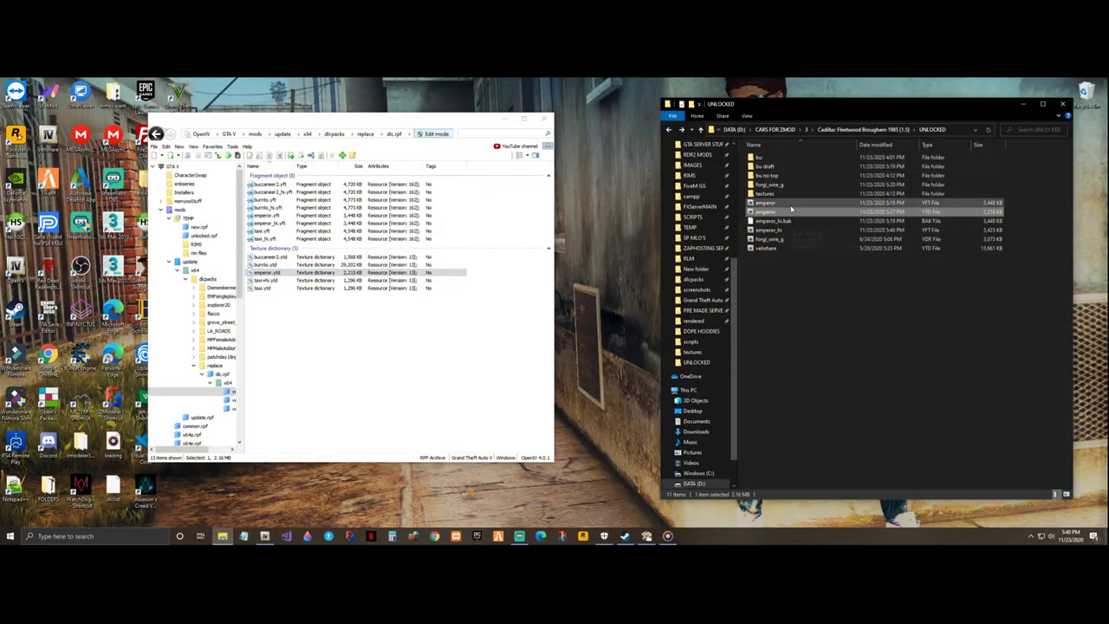
pyautogui.keyDown('ctrl'); pyautogui.click(771, 221); pyautogui.keyUp('ctrl')
pyautogui.moveTo(771, 221); pyautogui.dragTo(1079, 115)
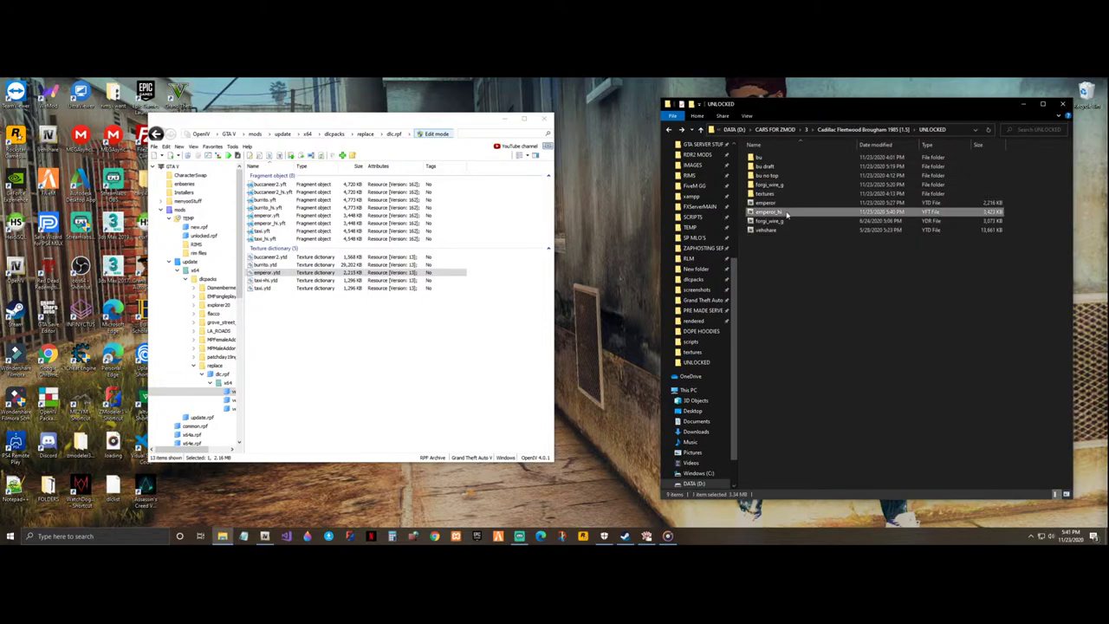
# - Duplicate the emperor_hi YFT file in the UNLOCKED folder and rename the copy as emperor
pyautogui.hotkey('ctrl', 'v')
pyautogui.press('F2')
pyautogui.moveTo(803, 213); pyautogui.dragTo(787, 212)
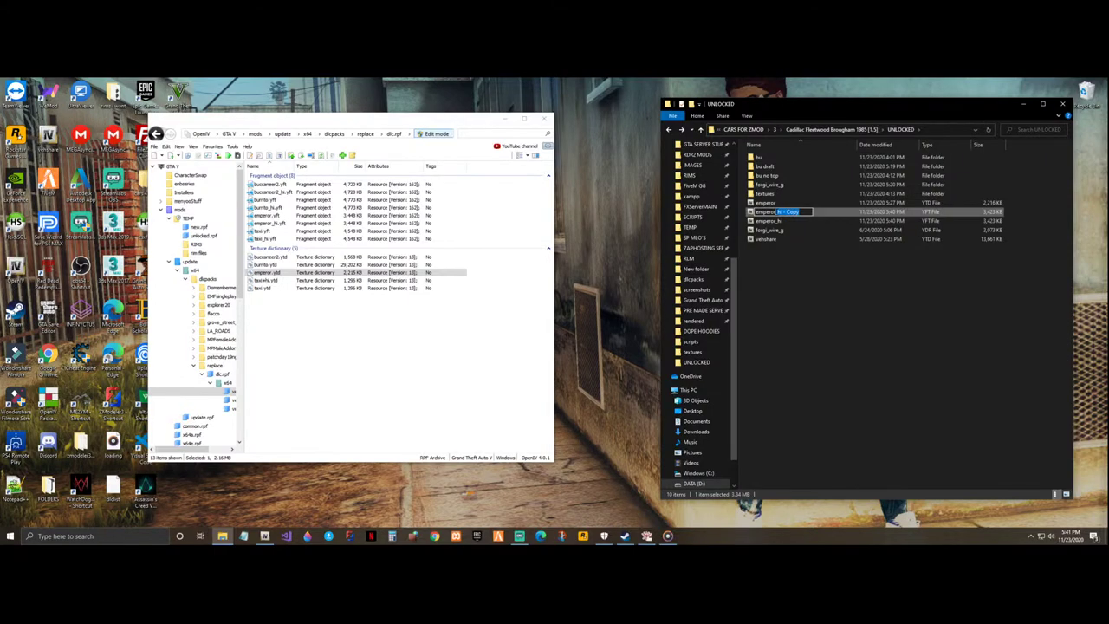
pyautogui.press('Return')
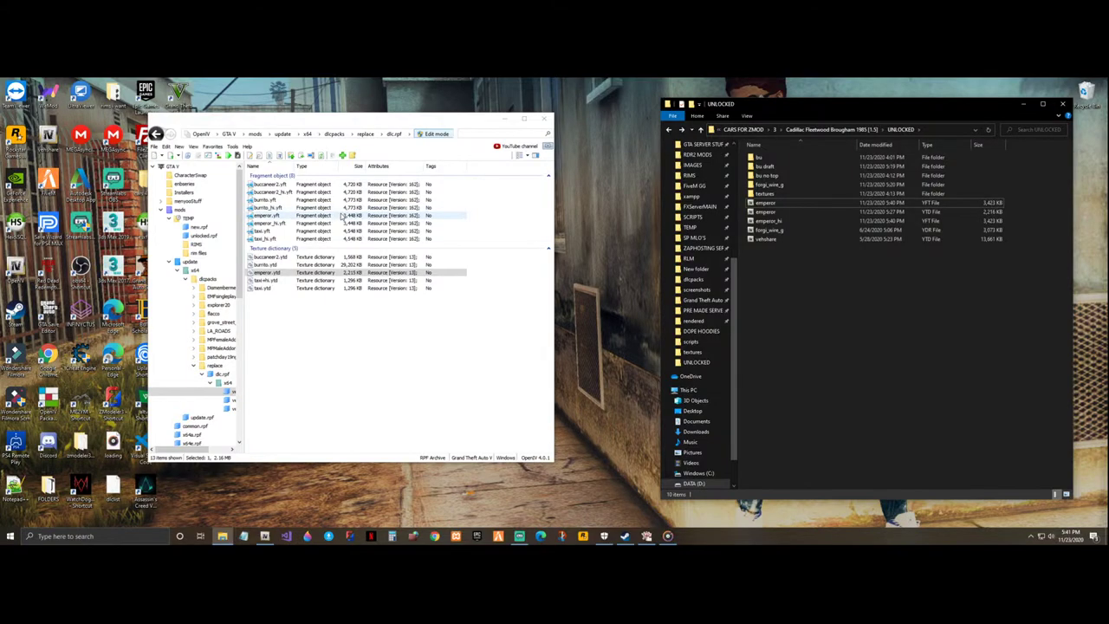
# - Import the emperor and emperor_hi YFT files into the open dlc.rpf archive in OpenIV, replacing the old versions
pyautogui.click(766, 203)
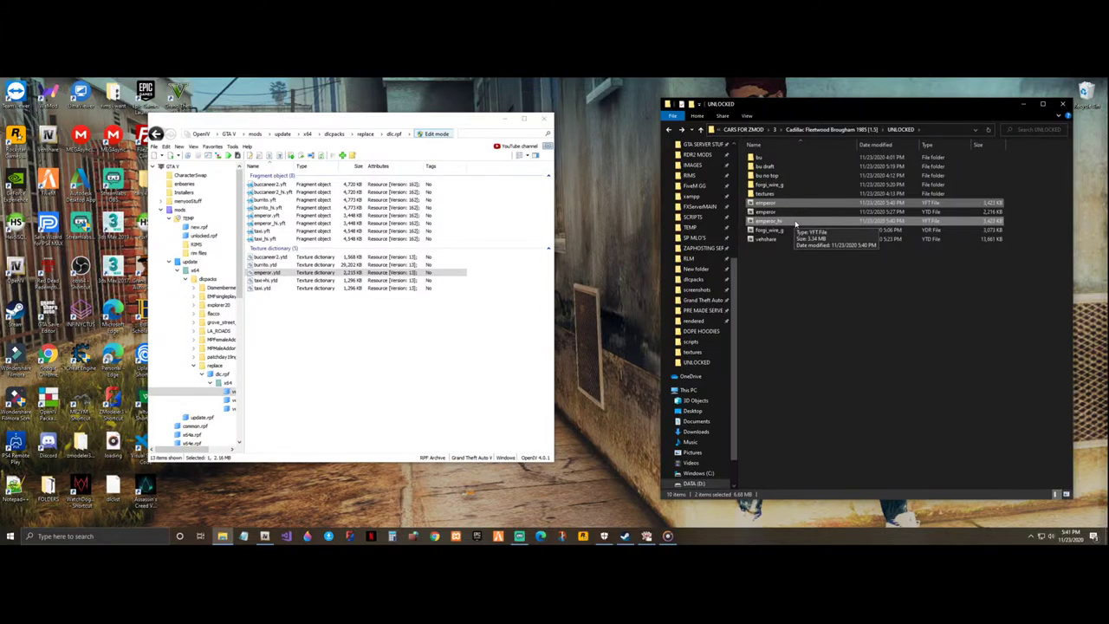
pyautogui.moveTo(795, 224); pyautogui.dragTo(264, 251)
# - Preview the archive's emperor_hi.yft in the model viewer, examining the front trim, wheel and side, and close the viewer
pyautogui.click(283, 224)
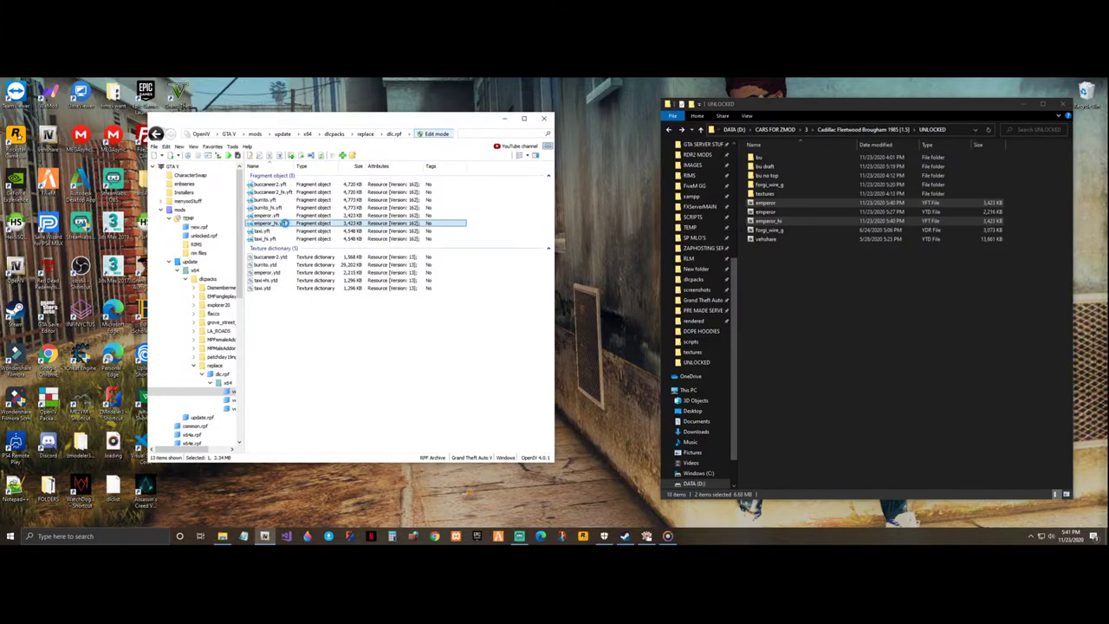
pyautogui.doubleClick(284, 223)
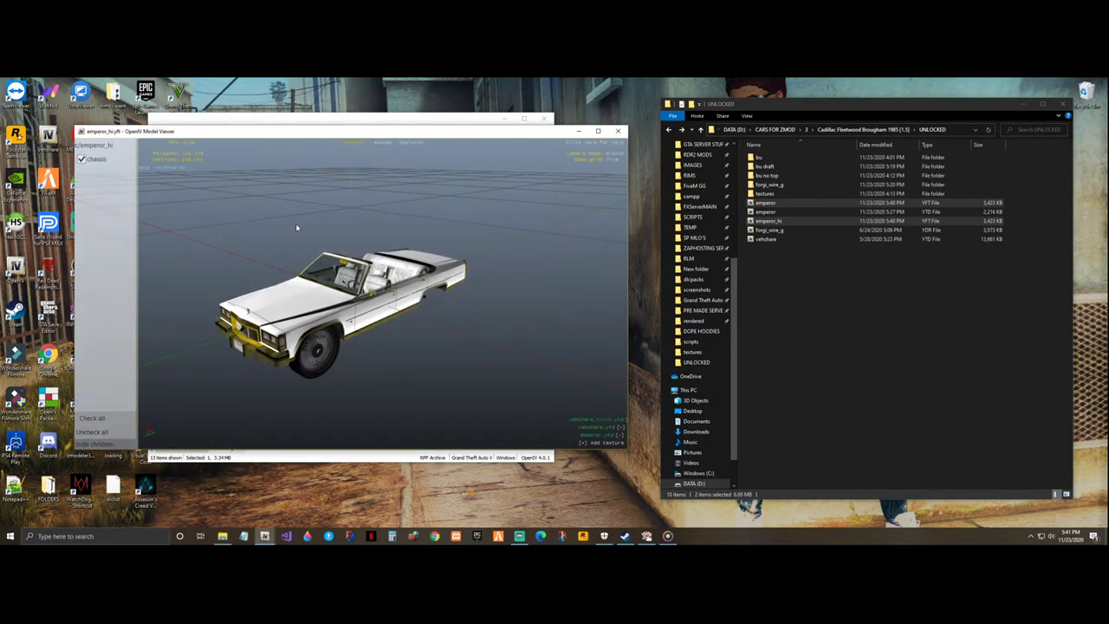
pyautogui.moveTo(348, 294); pyautogui.dragTo(378, 292)
pyautogui.scroll(5, 378, 292)
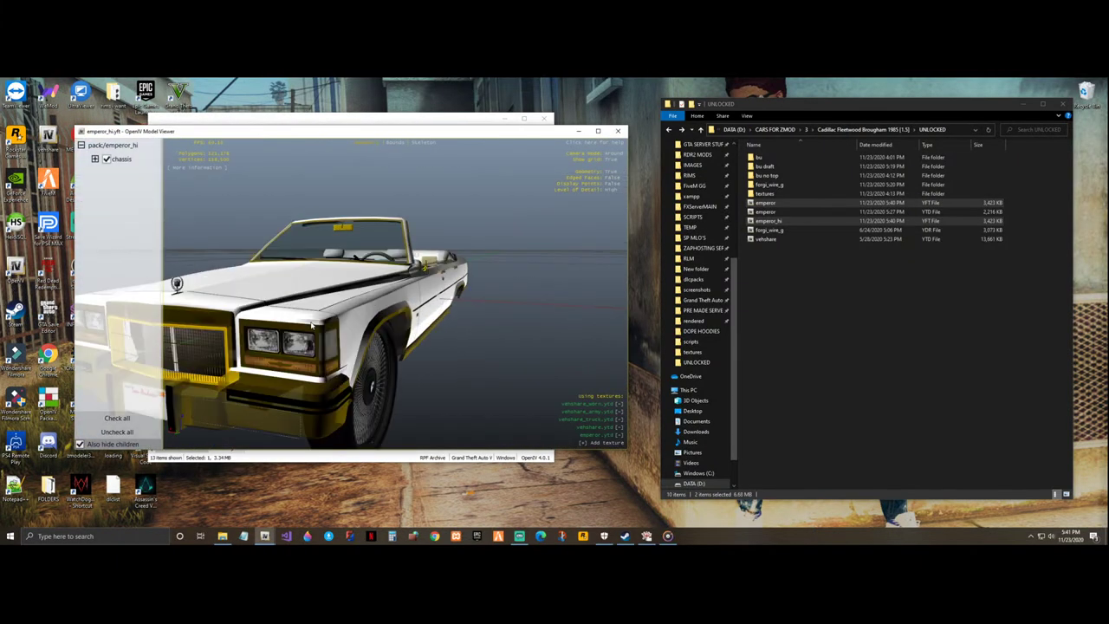
pyautogui.moveTo(314, 326); pyautogui.dragTo(157, 337)
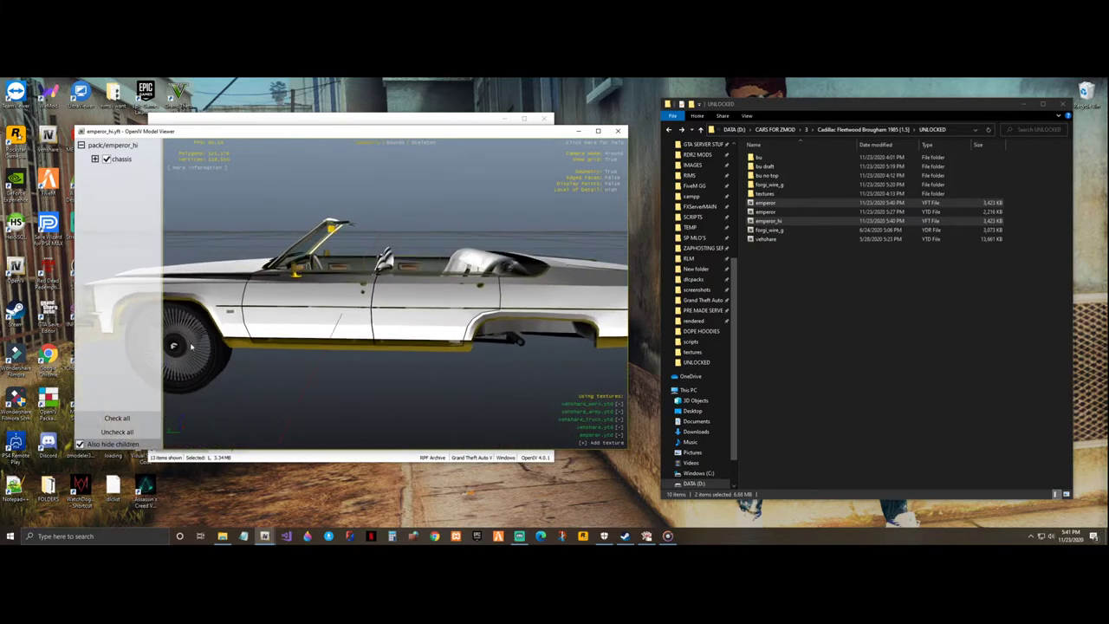
pyautogui.moveTo(261, 336); pyautogui.dragTo(349, 295)
pyautogui.scroll(-3, 281, 372)
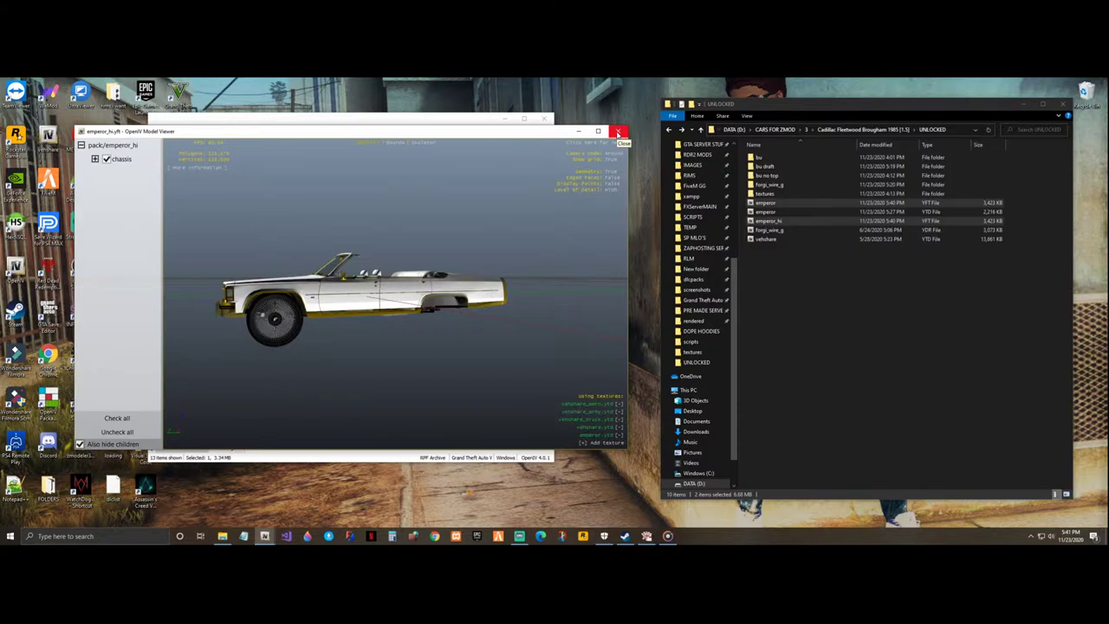
pyautogui.click(617, 131)
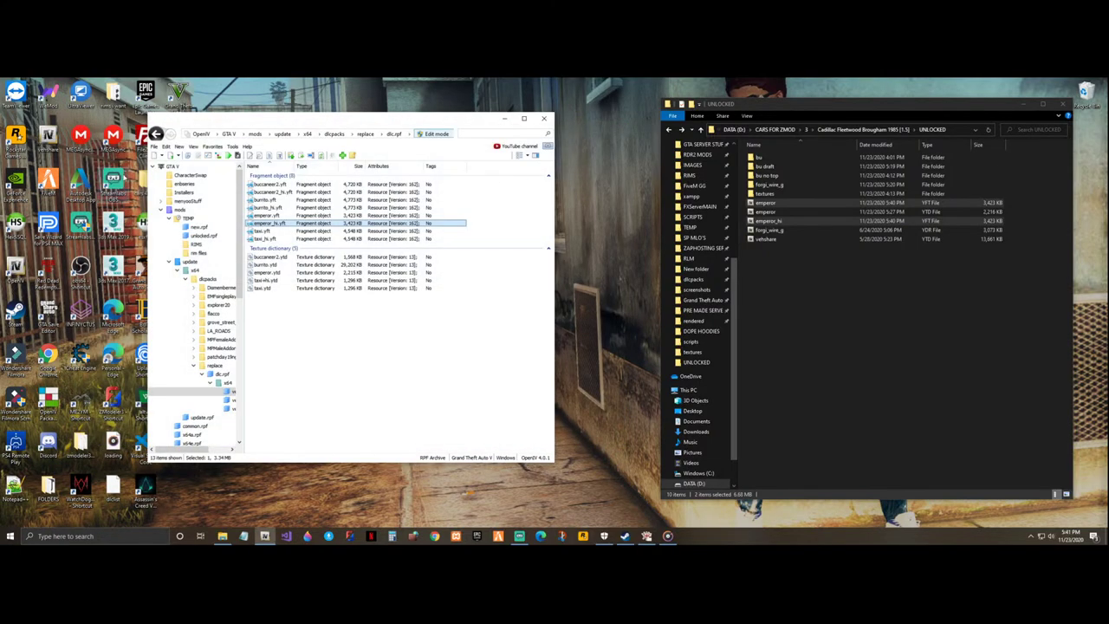
# - Preview the emperor_hi file from the UNLOCKED folder in the model viewer, check its side, and close the viewer
pyautogui.click(155, 145)
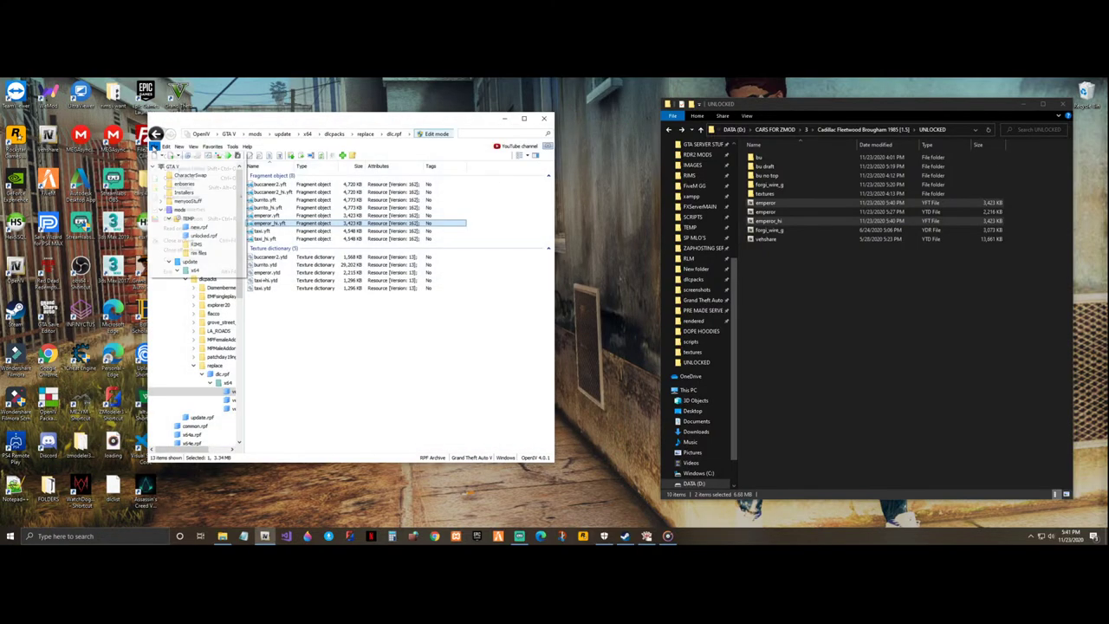
pyautogui.click(468, 356)
pyautogui.click(773, 221)
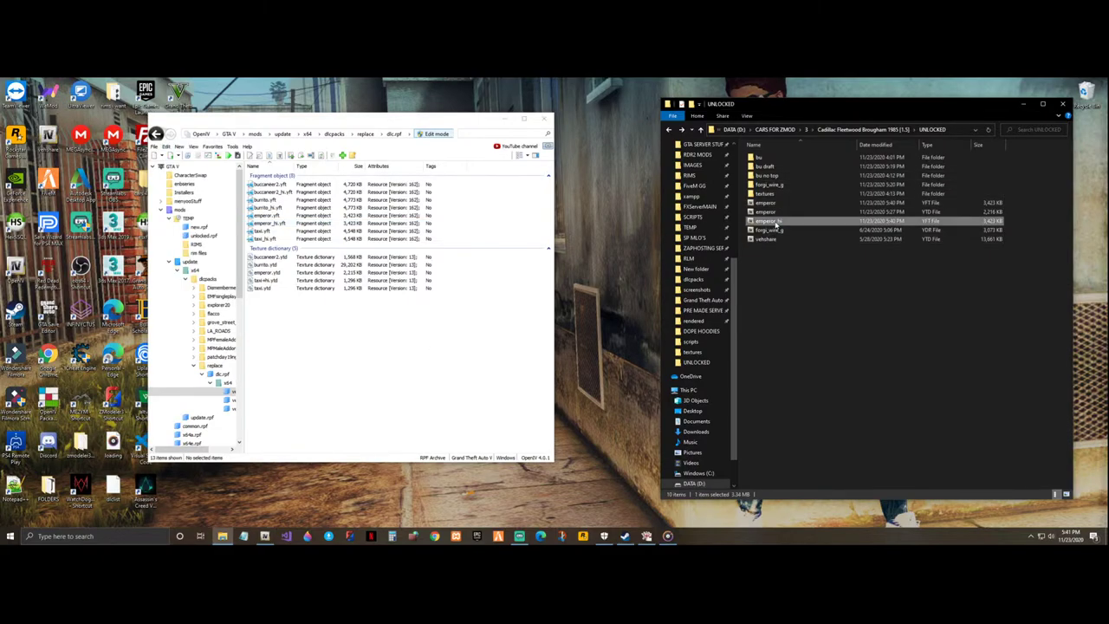
pyautogui.doubleClick(773, 222)
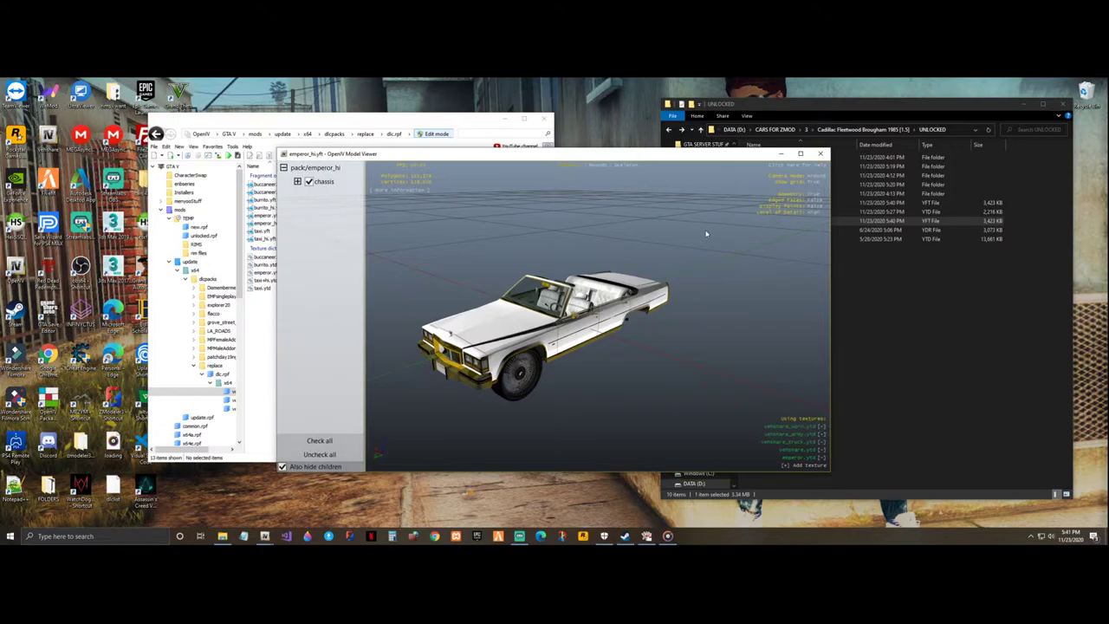
pyautogui.moveTo(538, 330); pyautogui.dragTo(479, 303)
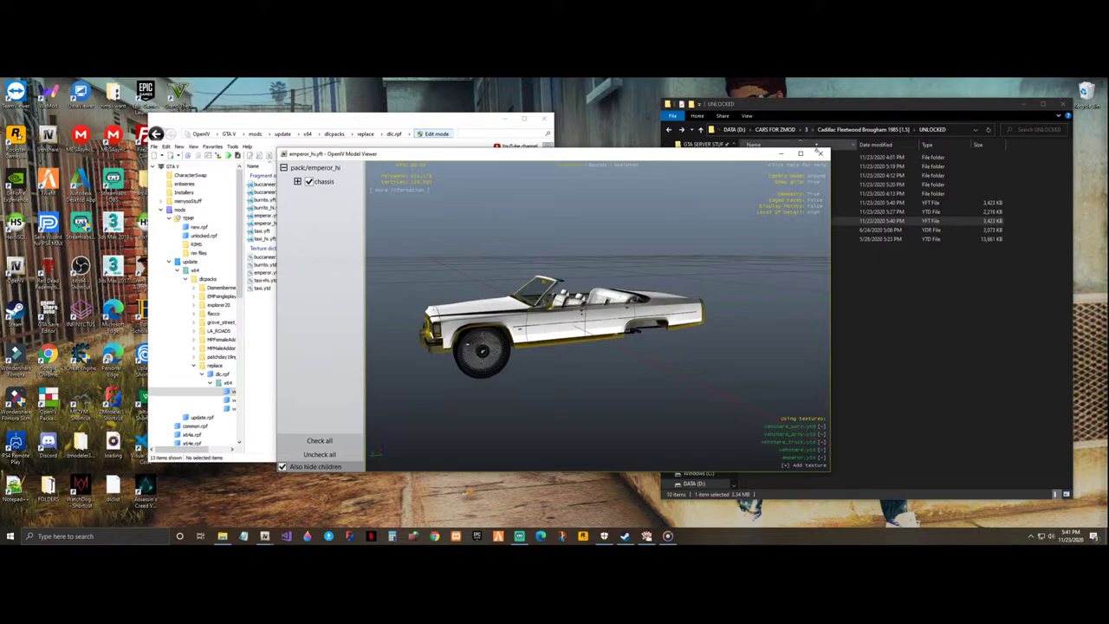
pyautogui.click(819, 154)
# - Close all open archives in OpenIV
pyautogui.click(154, 145)
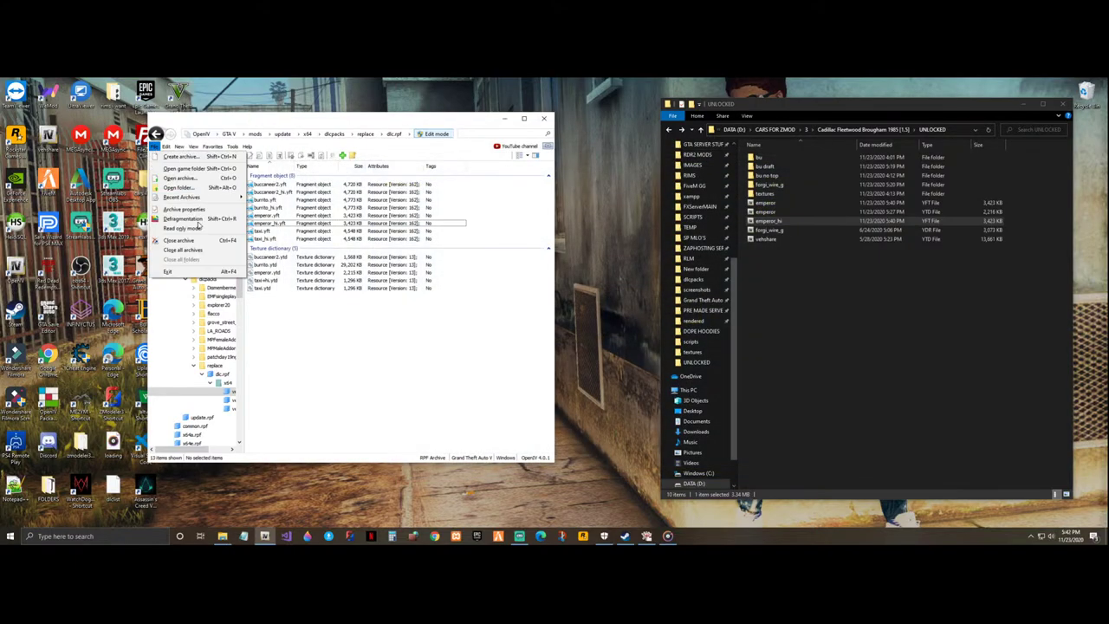
pyautogui.click(182, 250)
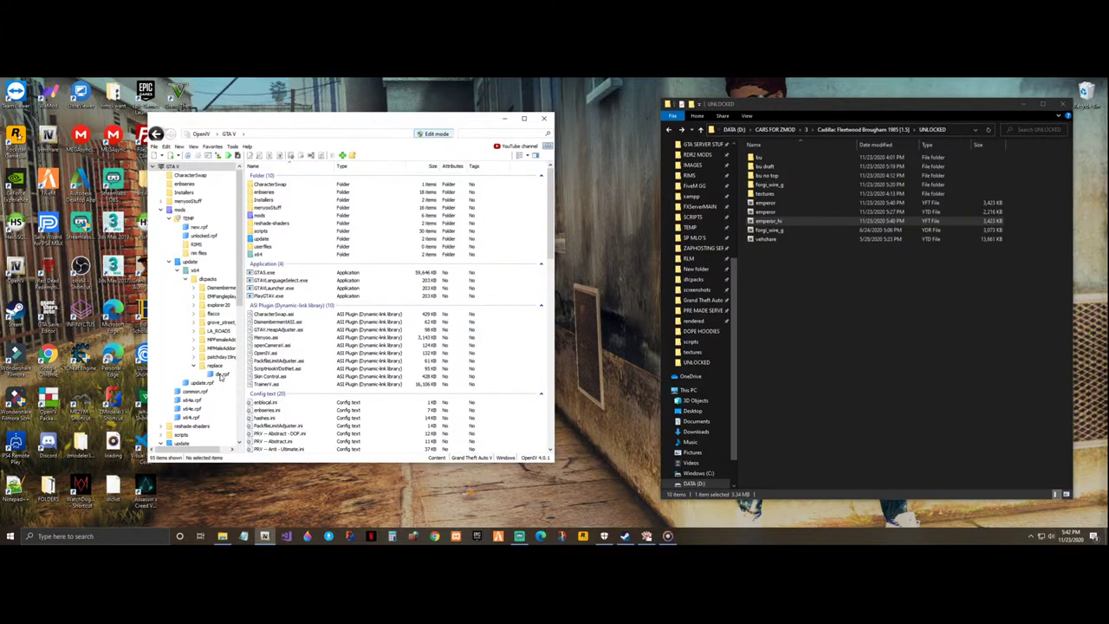
# - Reopen dlc.rpf in the mods replace folder to check the vehicle files inside, and close all archives
pyautogui.click(221, 374)
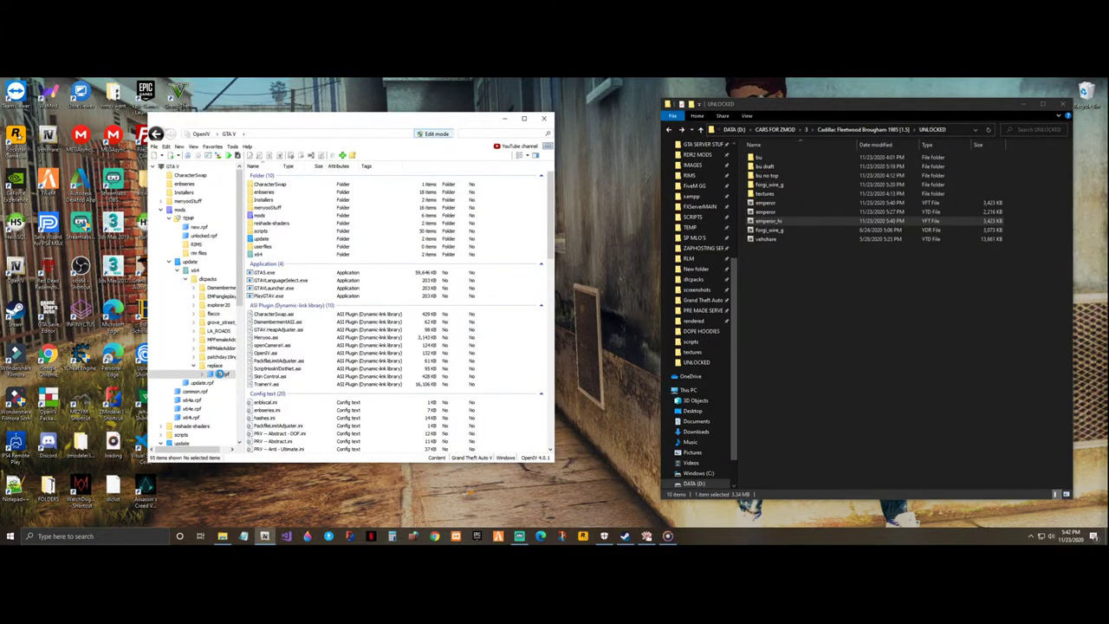
pyautogui.doubleClick(267, 184)
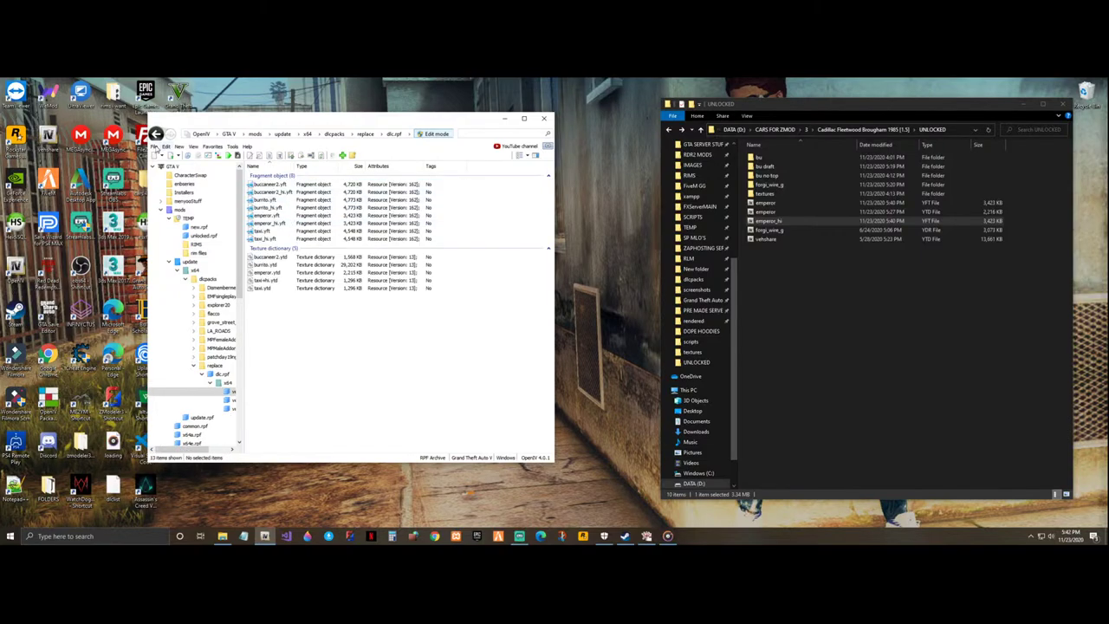
pyautogui.click(155, 146)
pyautogui.click(179, 240)
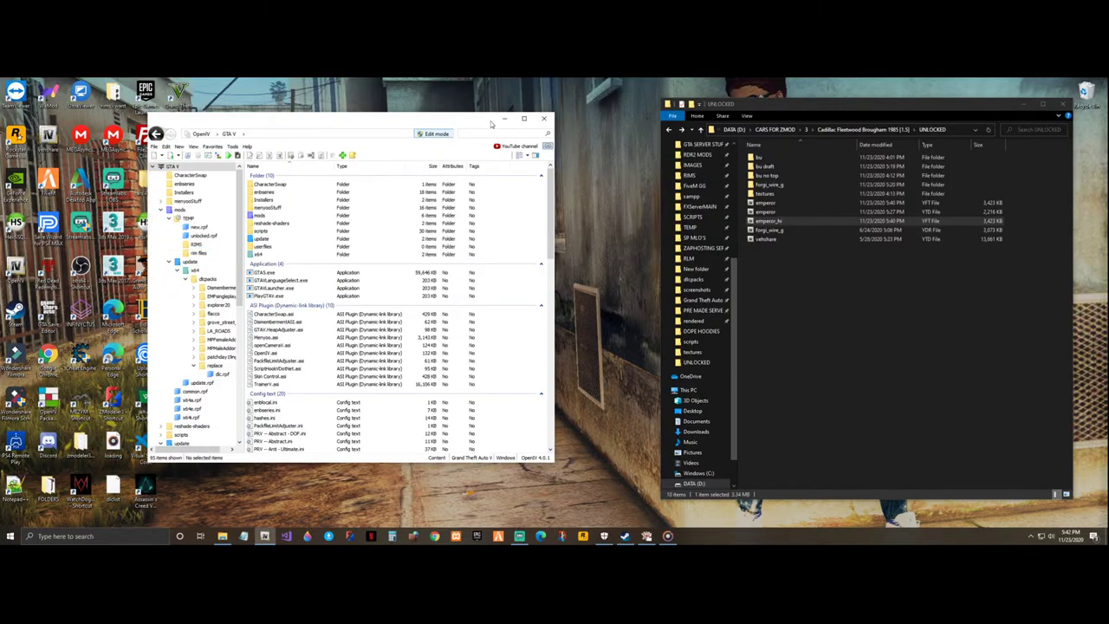
# - Minimize OpenIV and the UNLOCKED folder window, and launch Grand Theft Auto V from the Steam library
pyautogui.click(504, 118)
pyautogui.click(1023, 103)
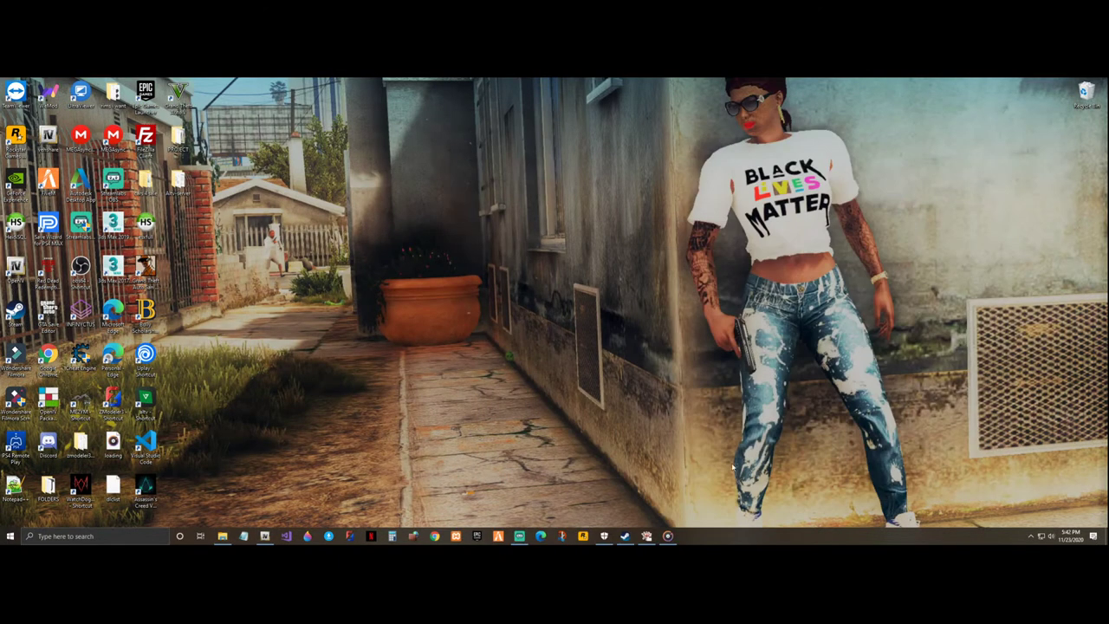
pyautogui.click(624, 535)
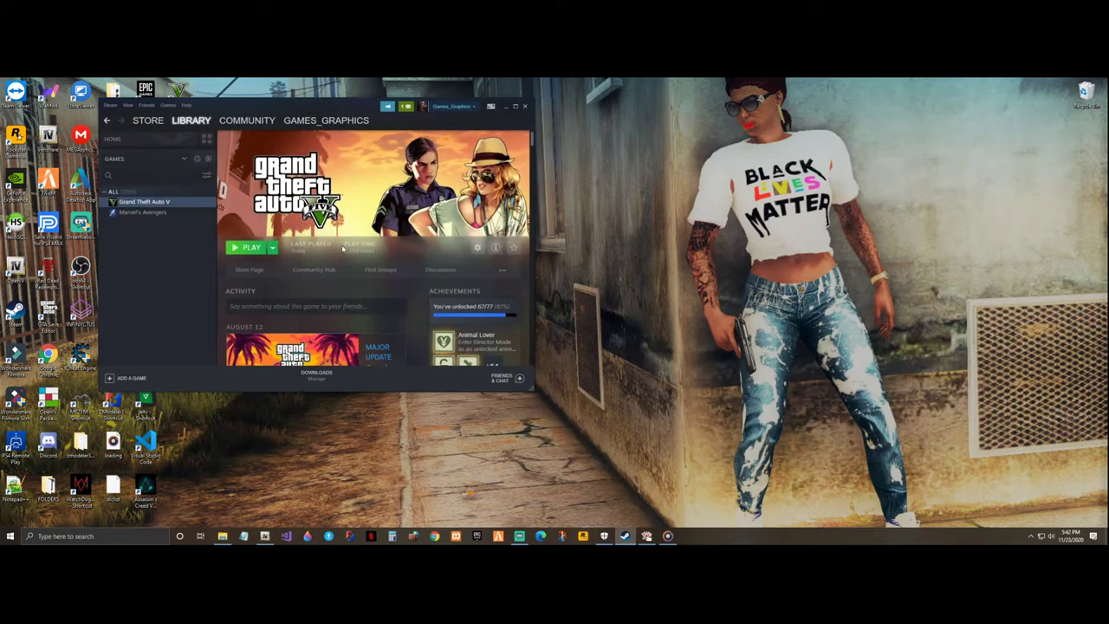
pyautogui.click(264, 247)
pyautogui.click(558, 332)
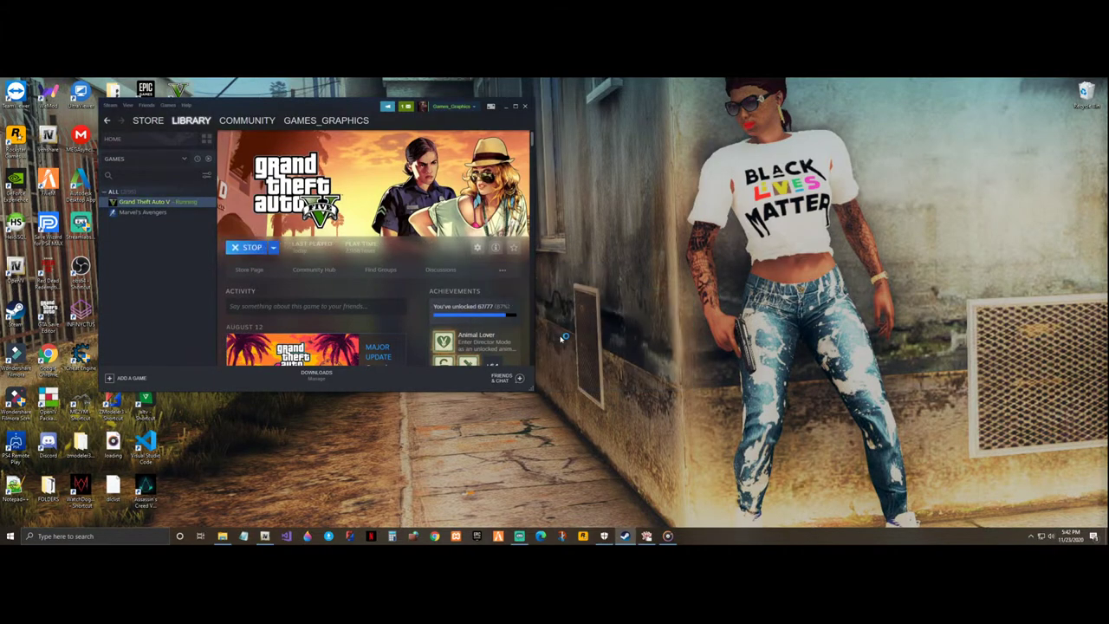